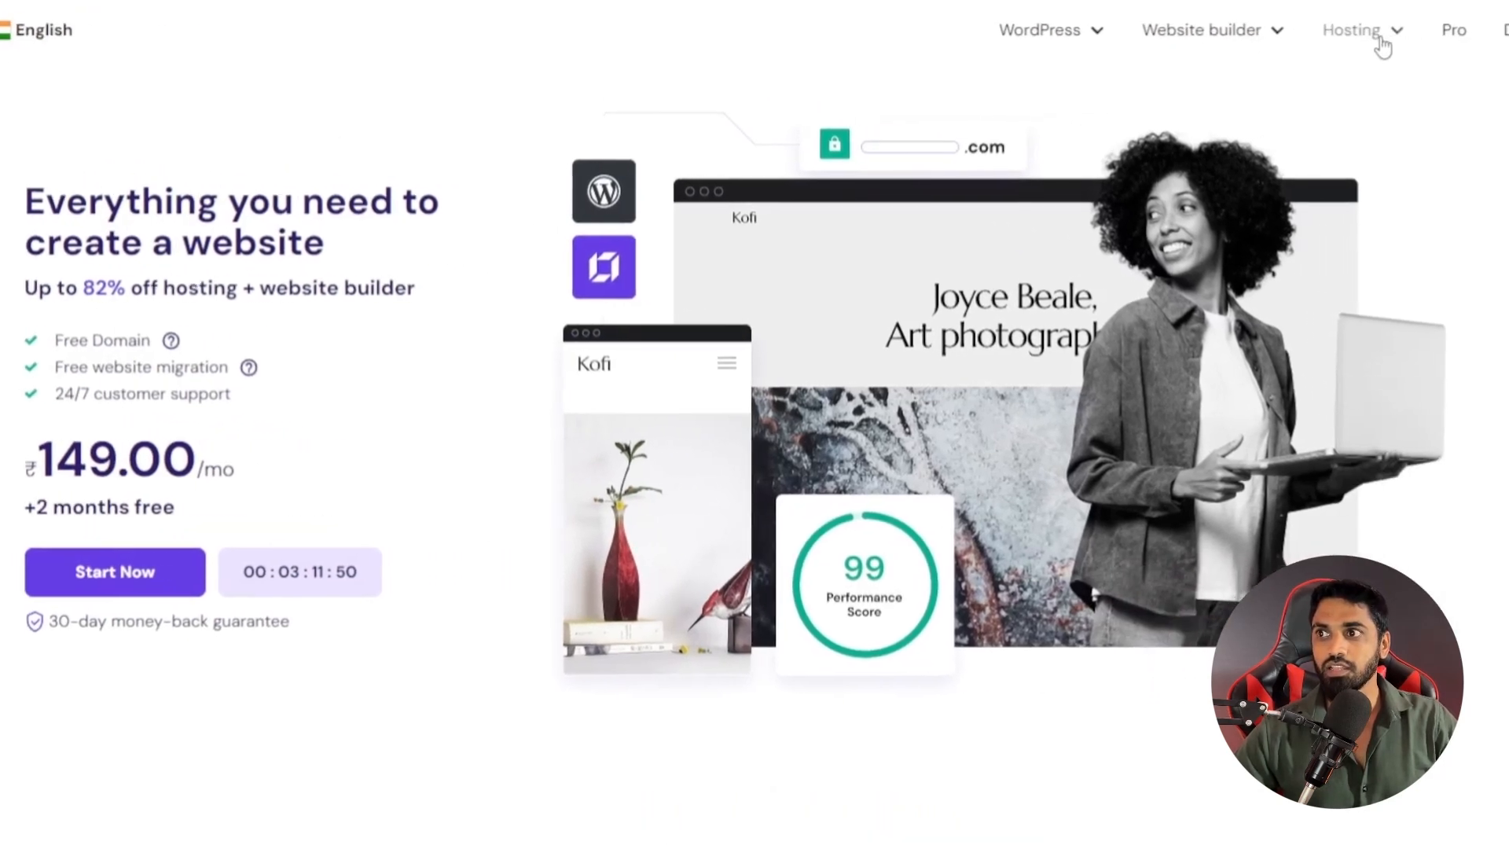
Step: Open the Web Hosting plans page meant for small to medium websites
left_click(1500, 35)
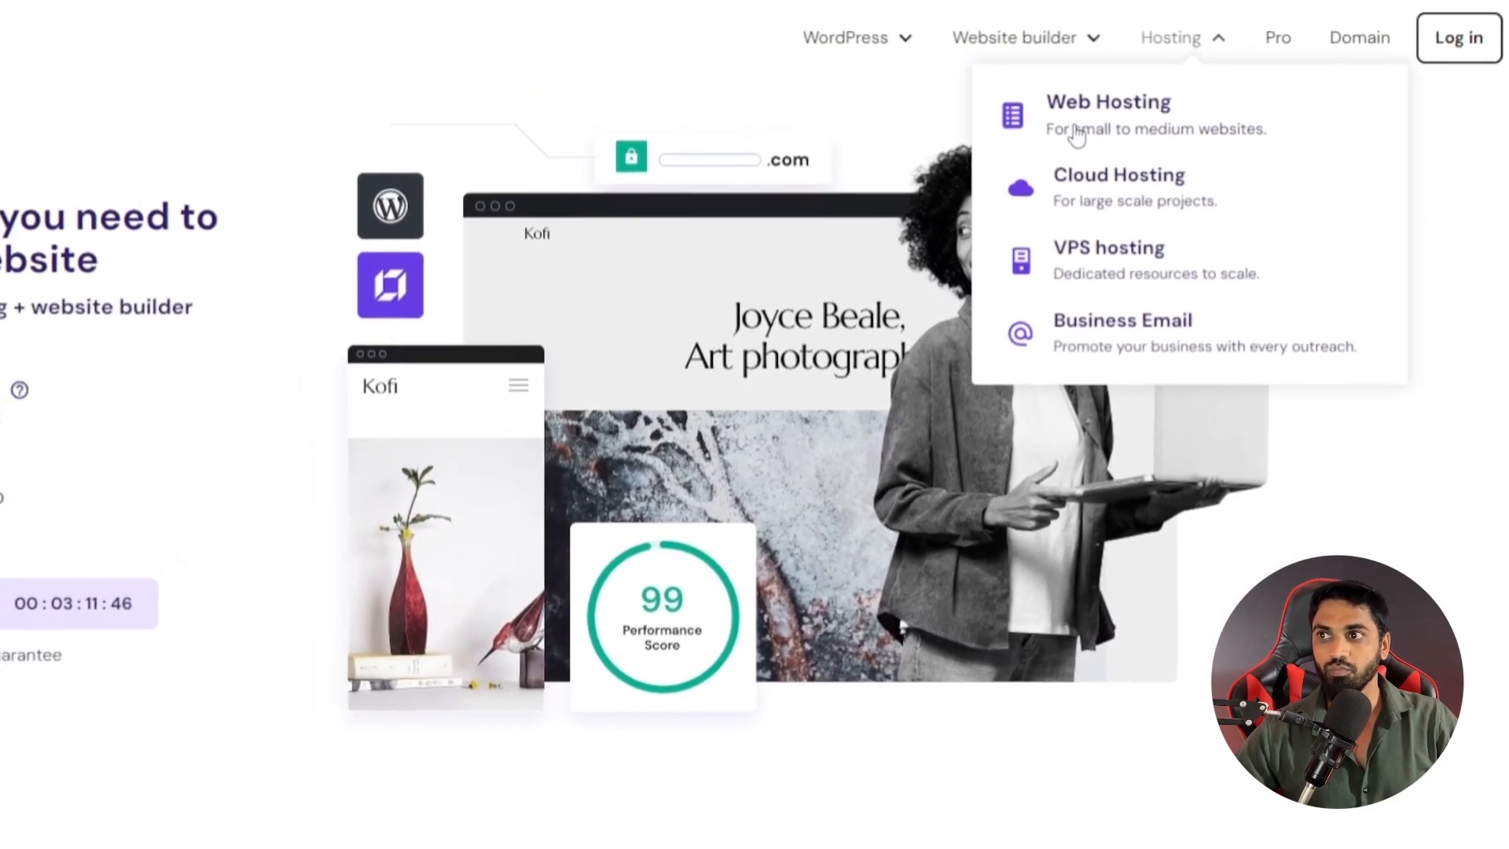
left_click(1077, 130)
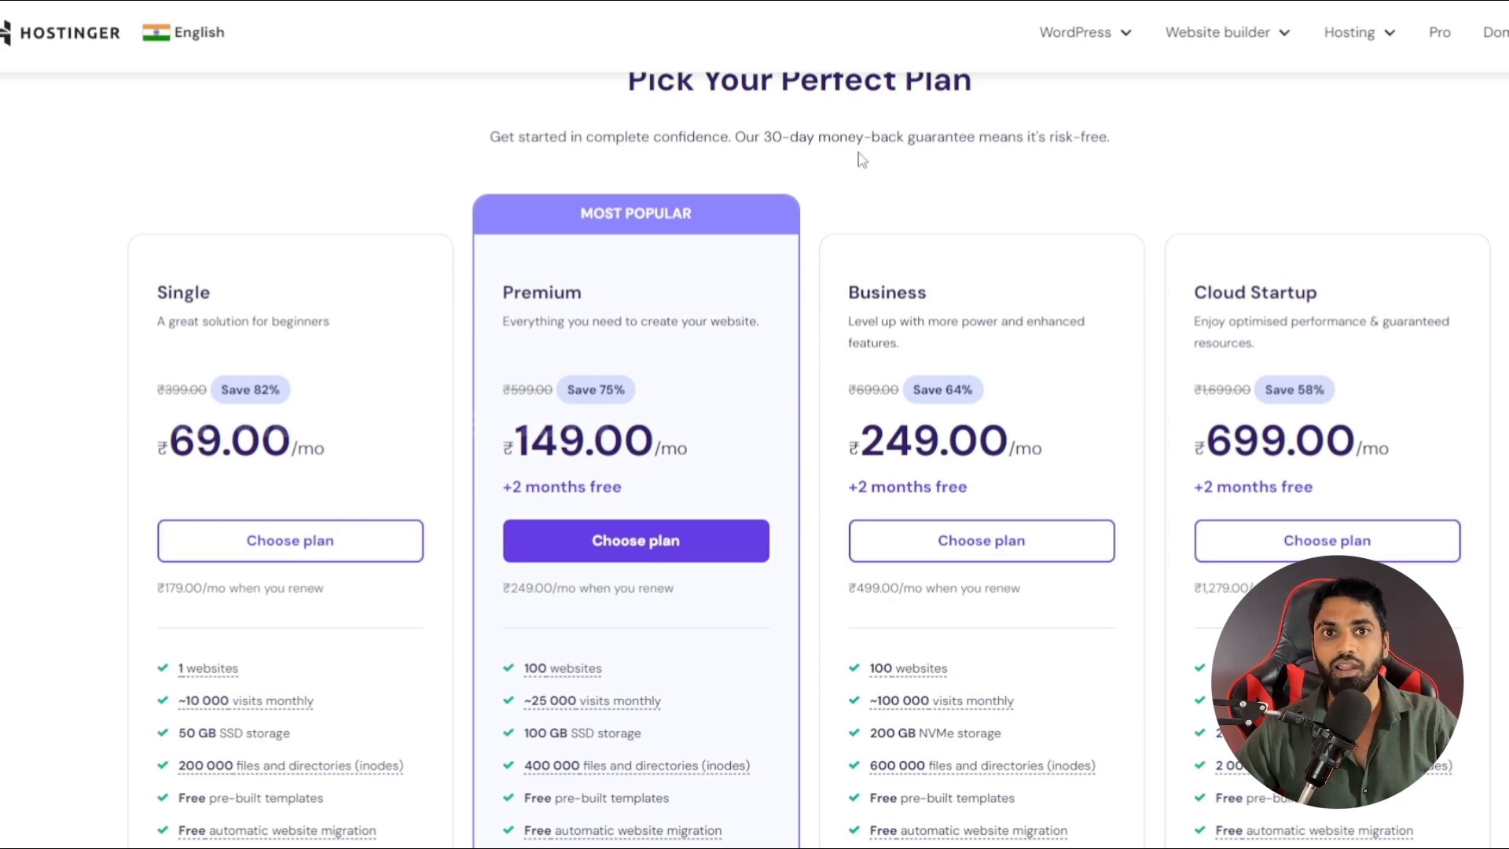
scroll(809, 168, "up", 1)
scroll(464, 283, "down", 1)
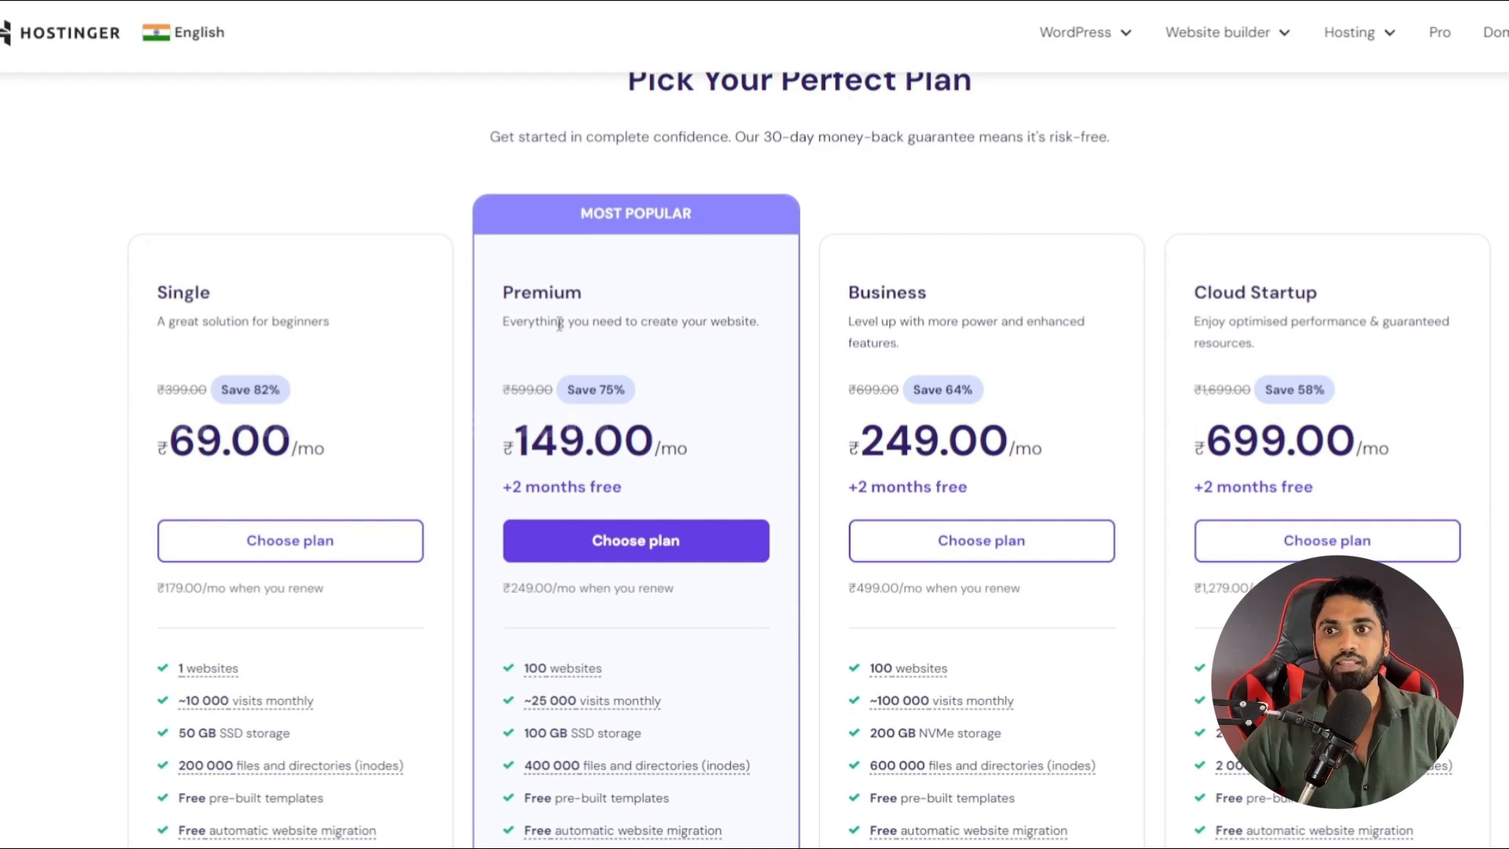
Step: Check the features of the Premium web hosting plan and choose that plan
left_click_drag(496, 297, 565, 293)
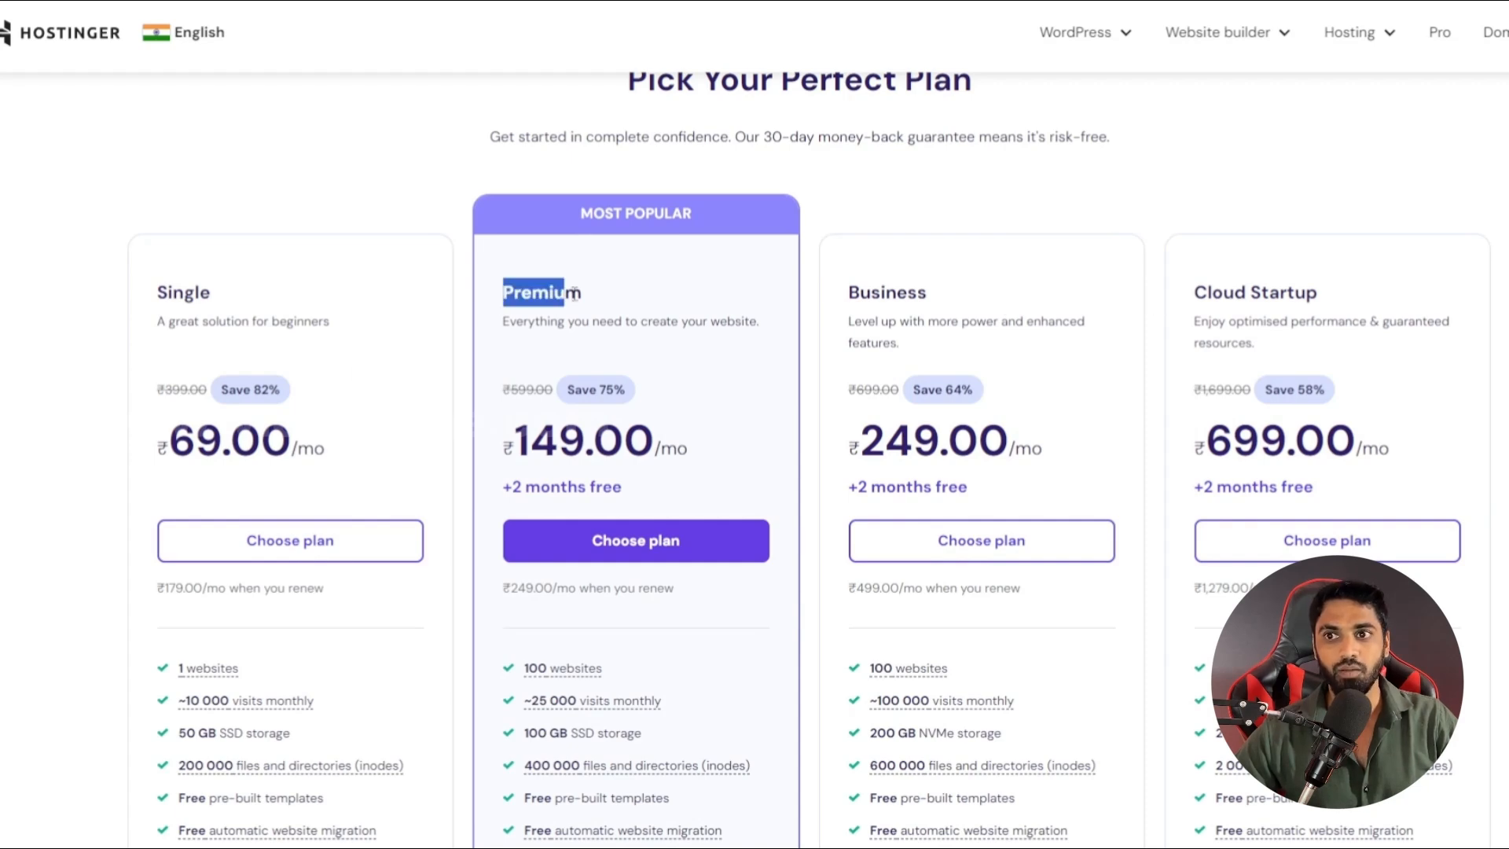
scroll(612, 324, "down", 3)
mouse_move(566, 507)
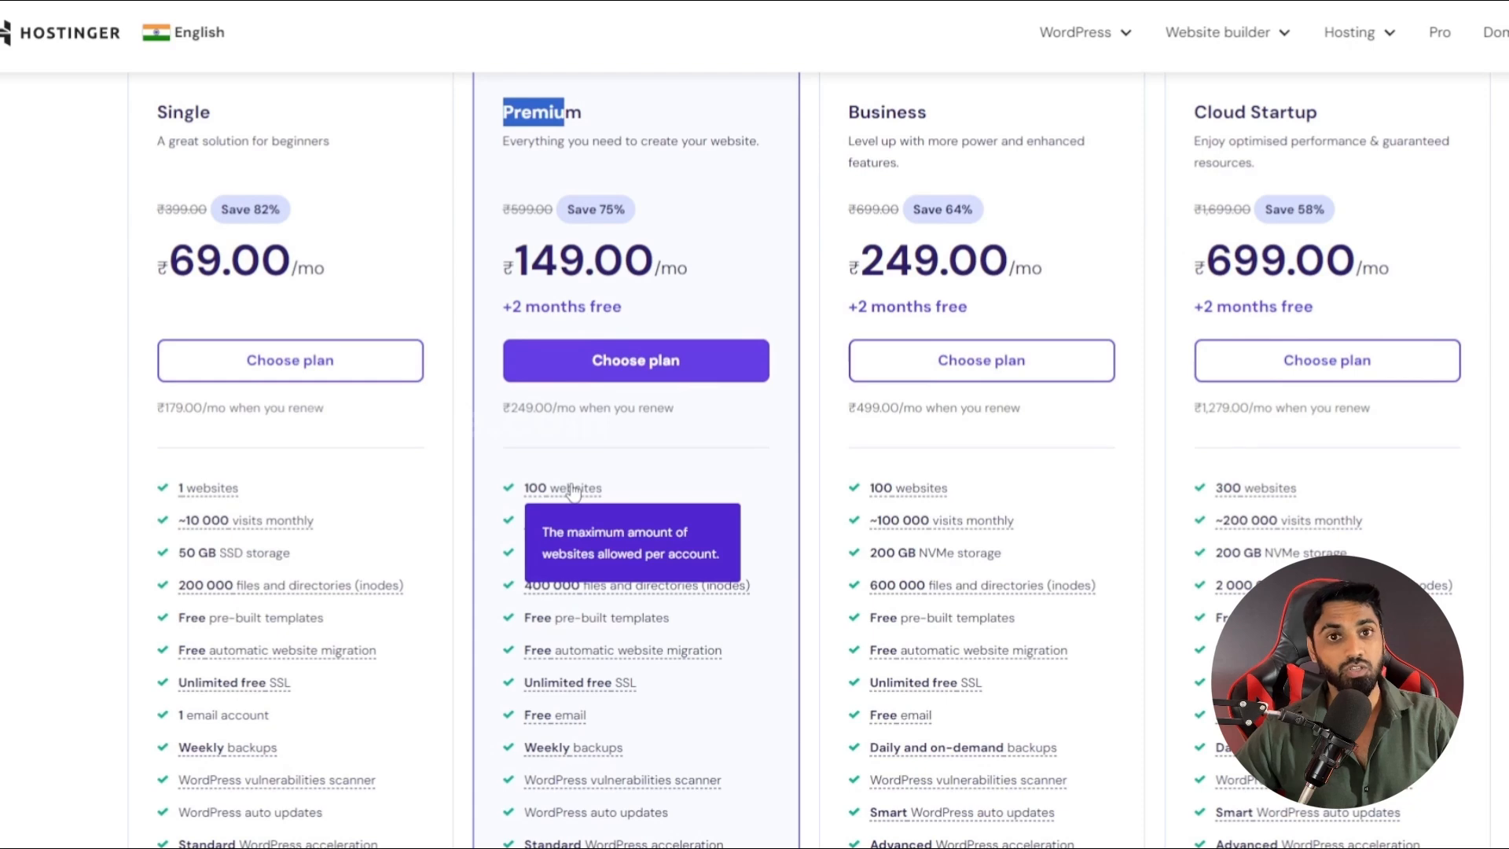
scroll(573, 491, "down", 3)
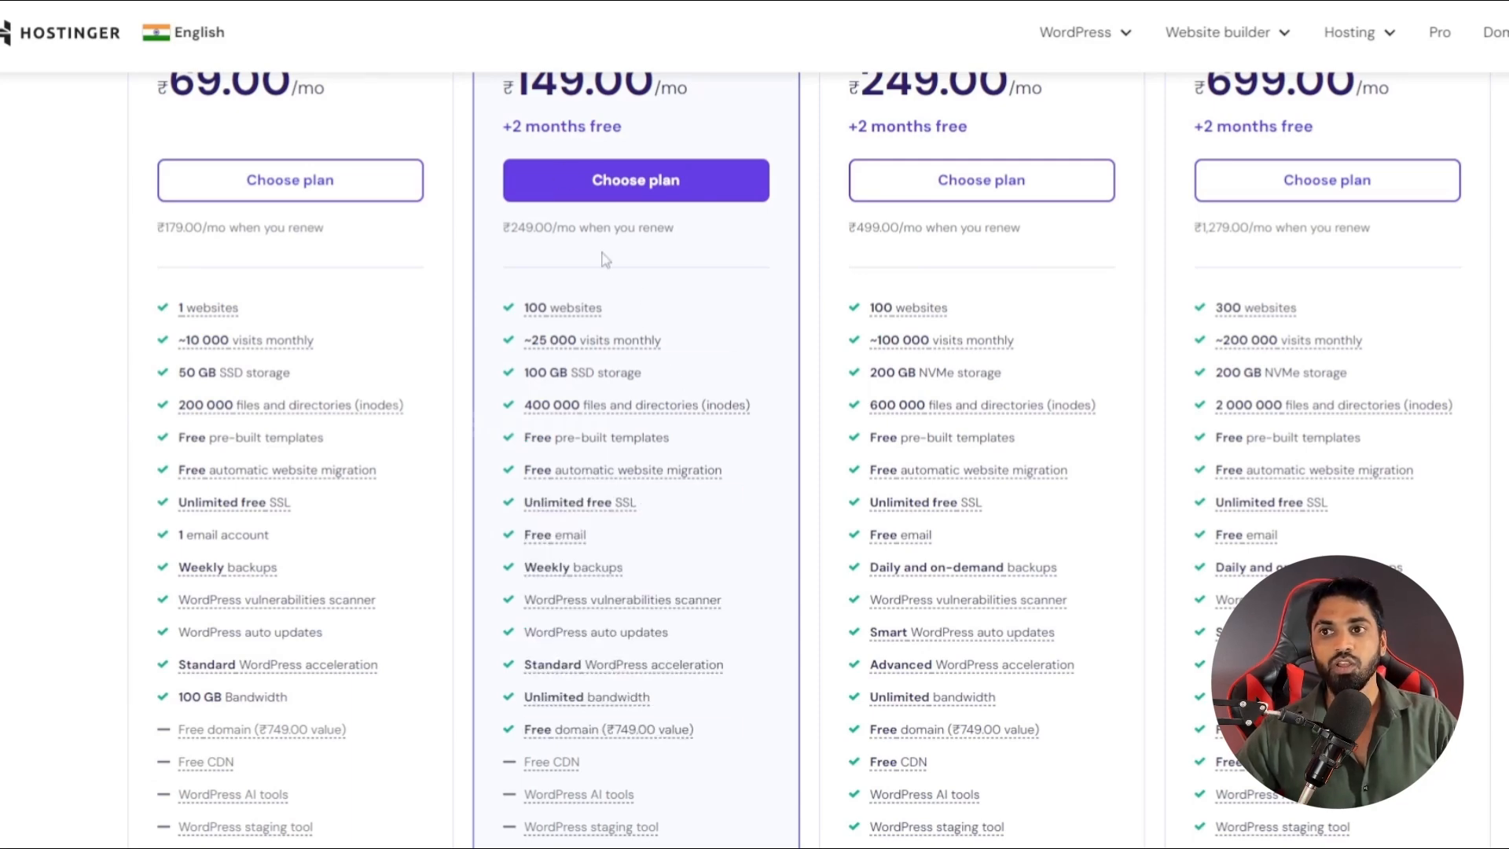
scroll(639, 329, "up", 1)
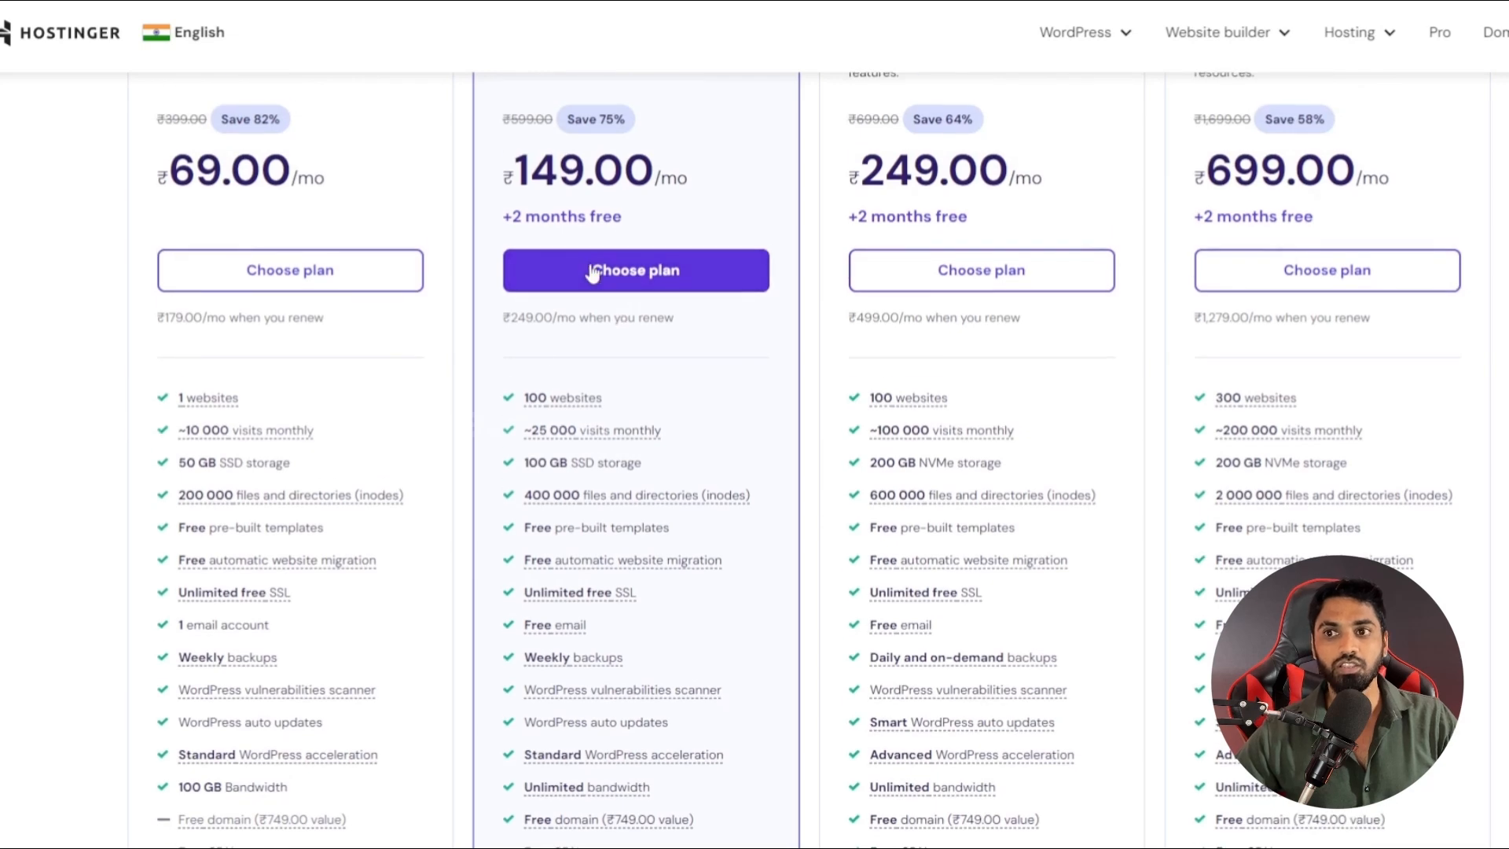
scroll(632, 282, "up", 1)
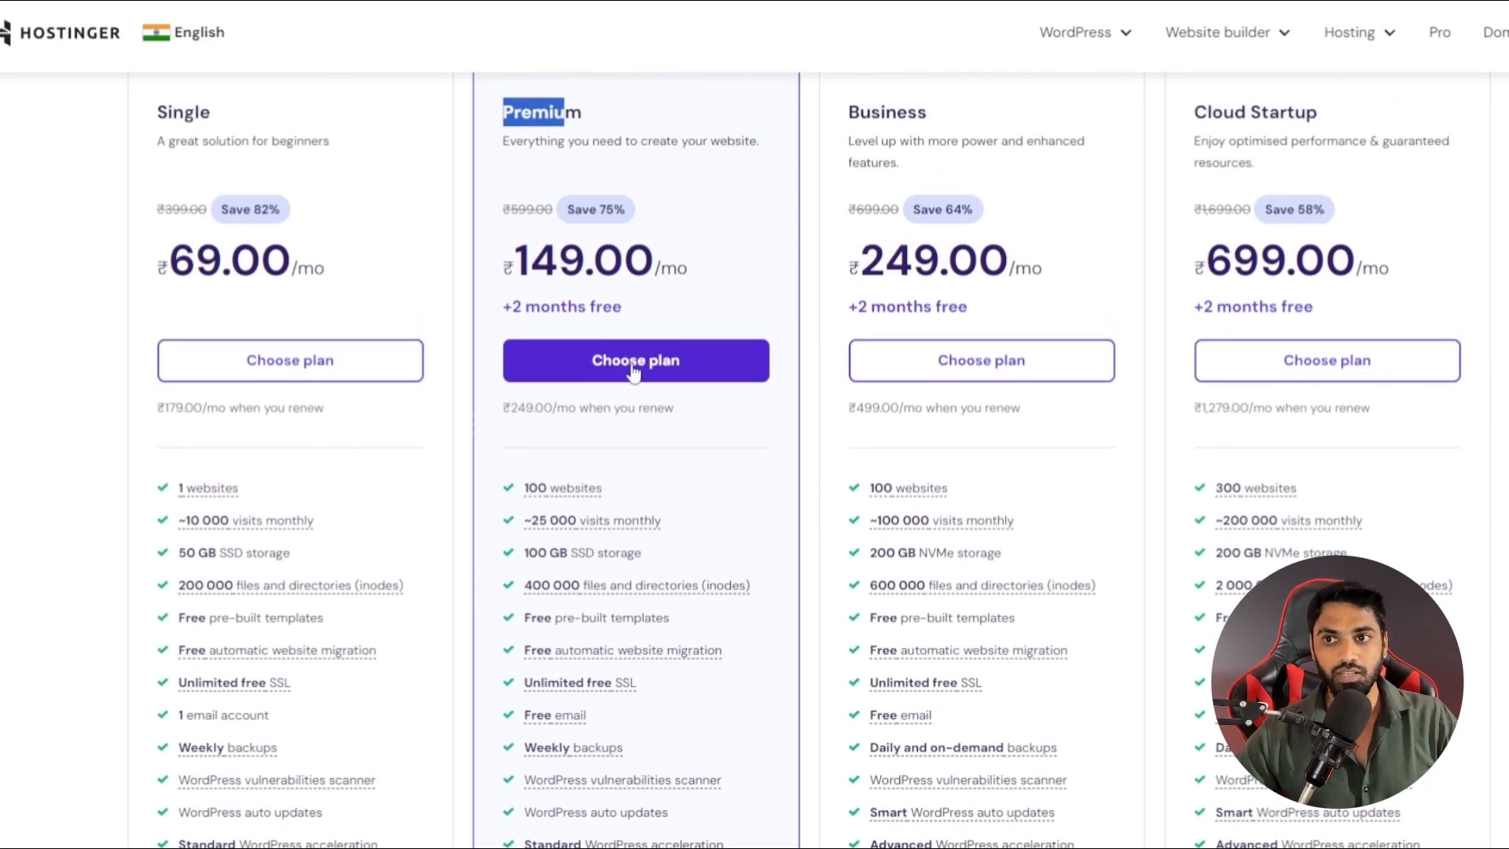
left_click(634, 370)
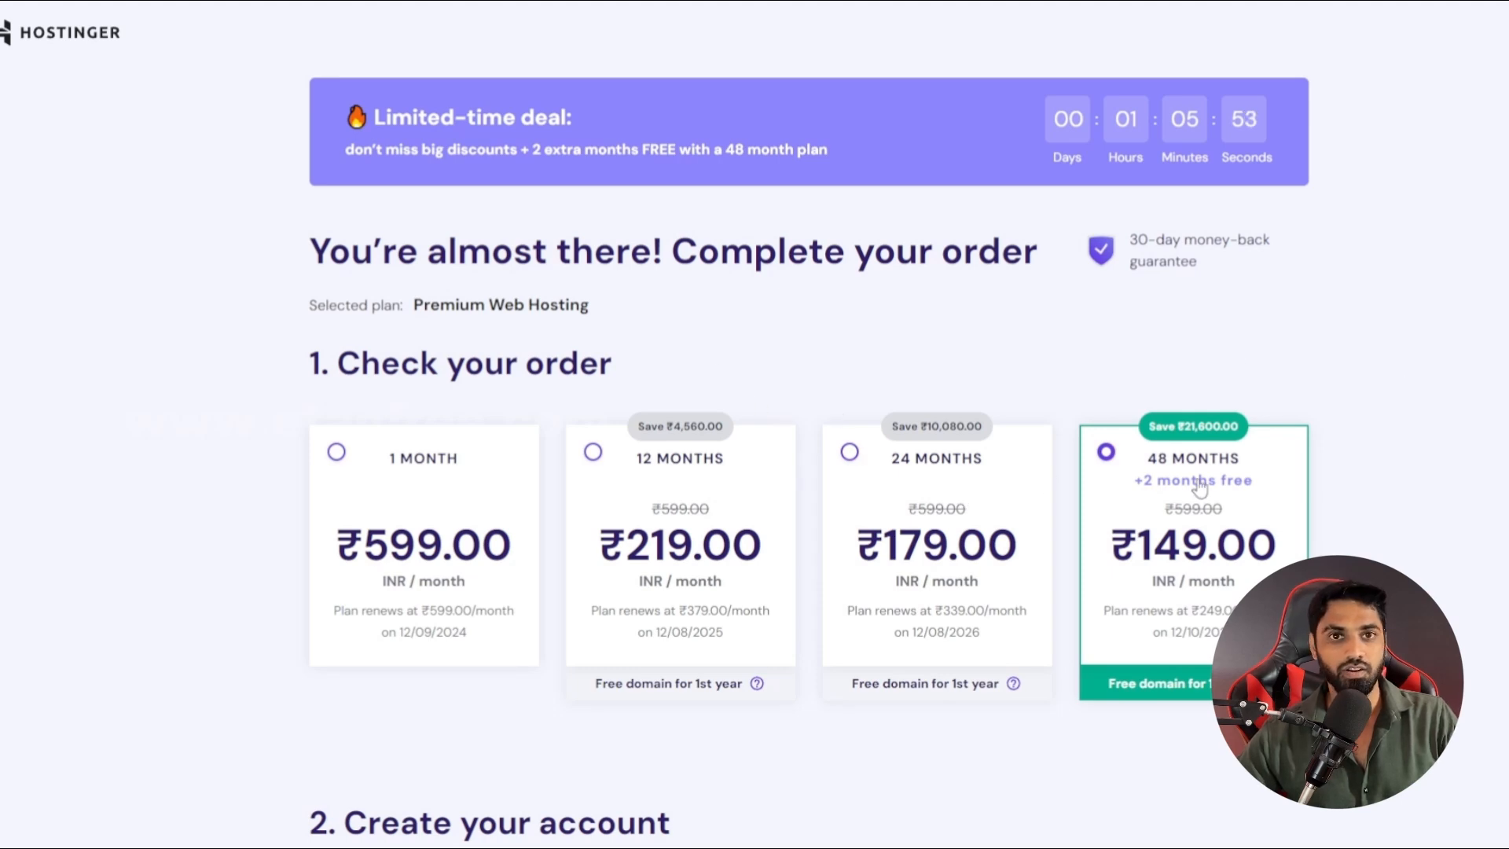
Step: Compare the 12-month and 24-month billing periods and select 24 months for the order
left_click(911, 485)
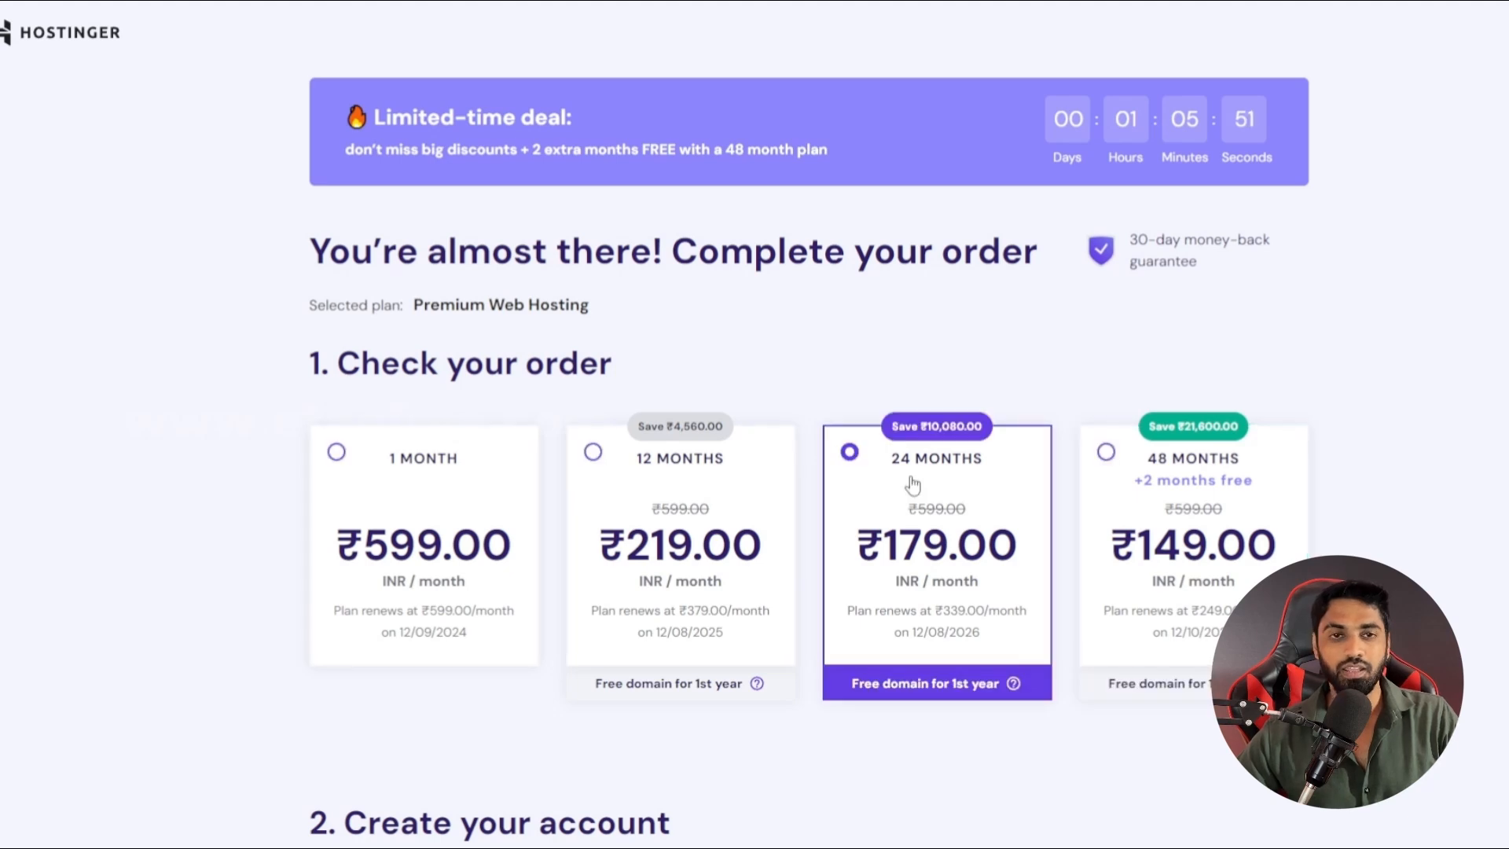
left_click(594, 452)
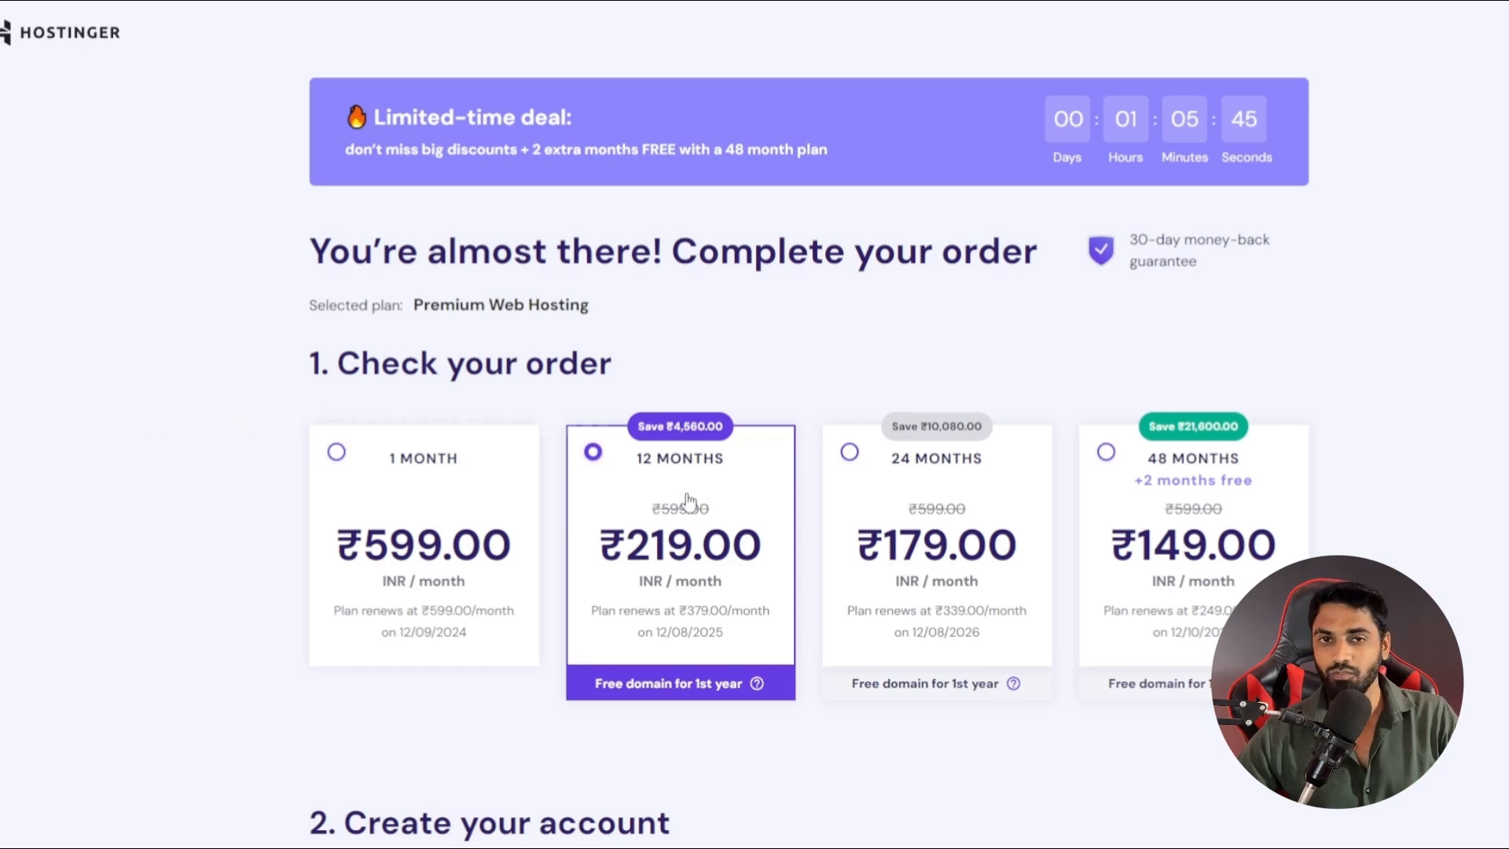
left_click(906, 496)
Step: Review the account creation, payment method and billing detail sections of the checkout, down to the order total
scroll(908, 495, "down", 5)
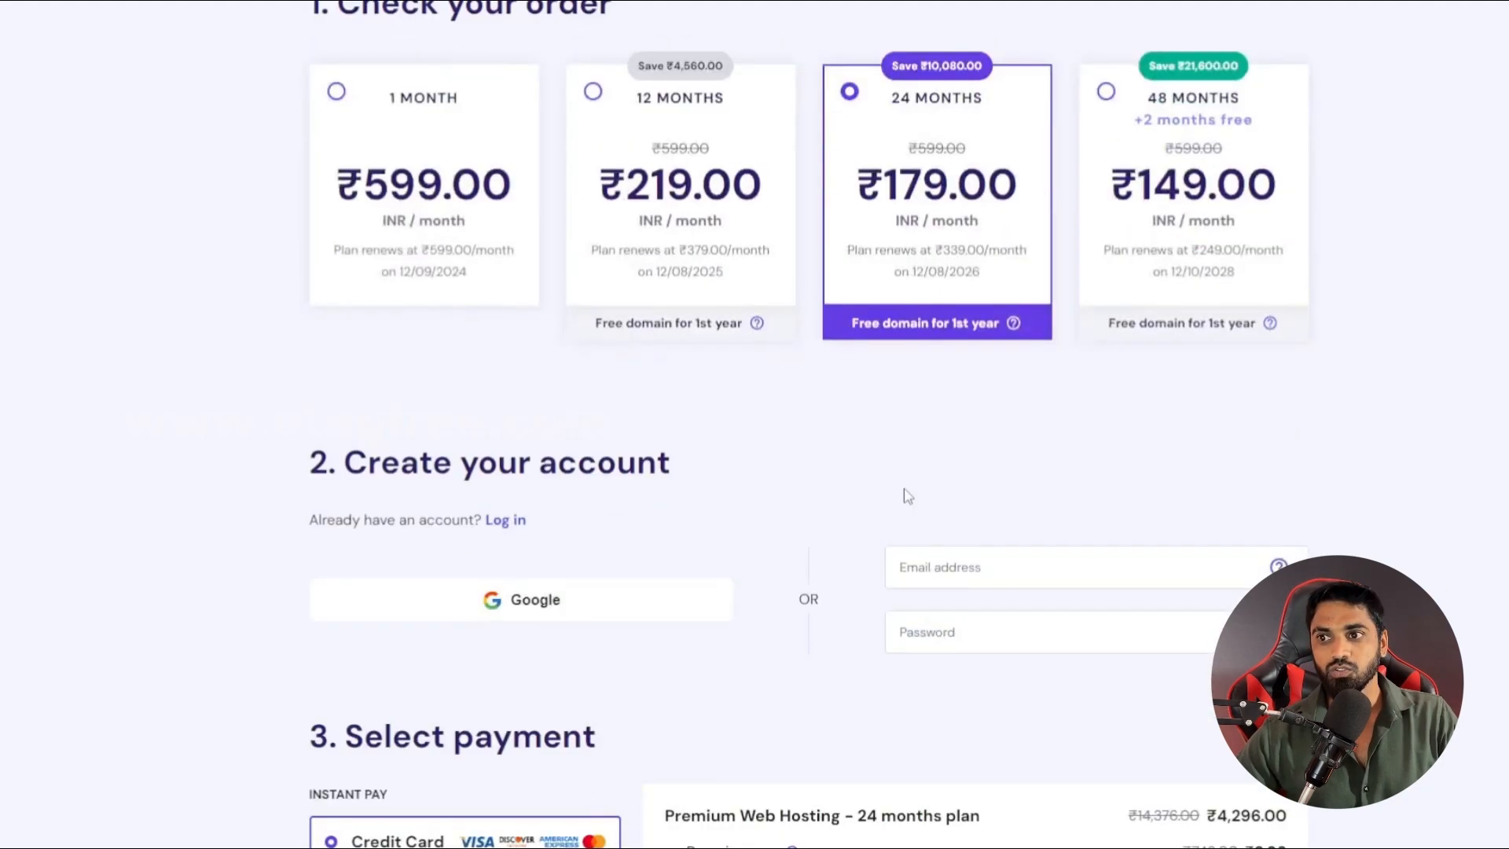
scroll(906, 495, "down", 4)
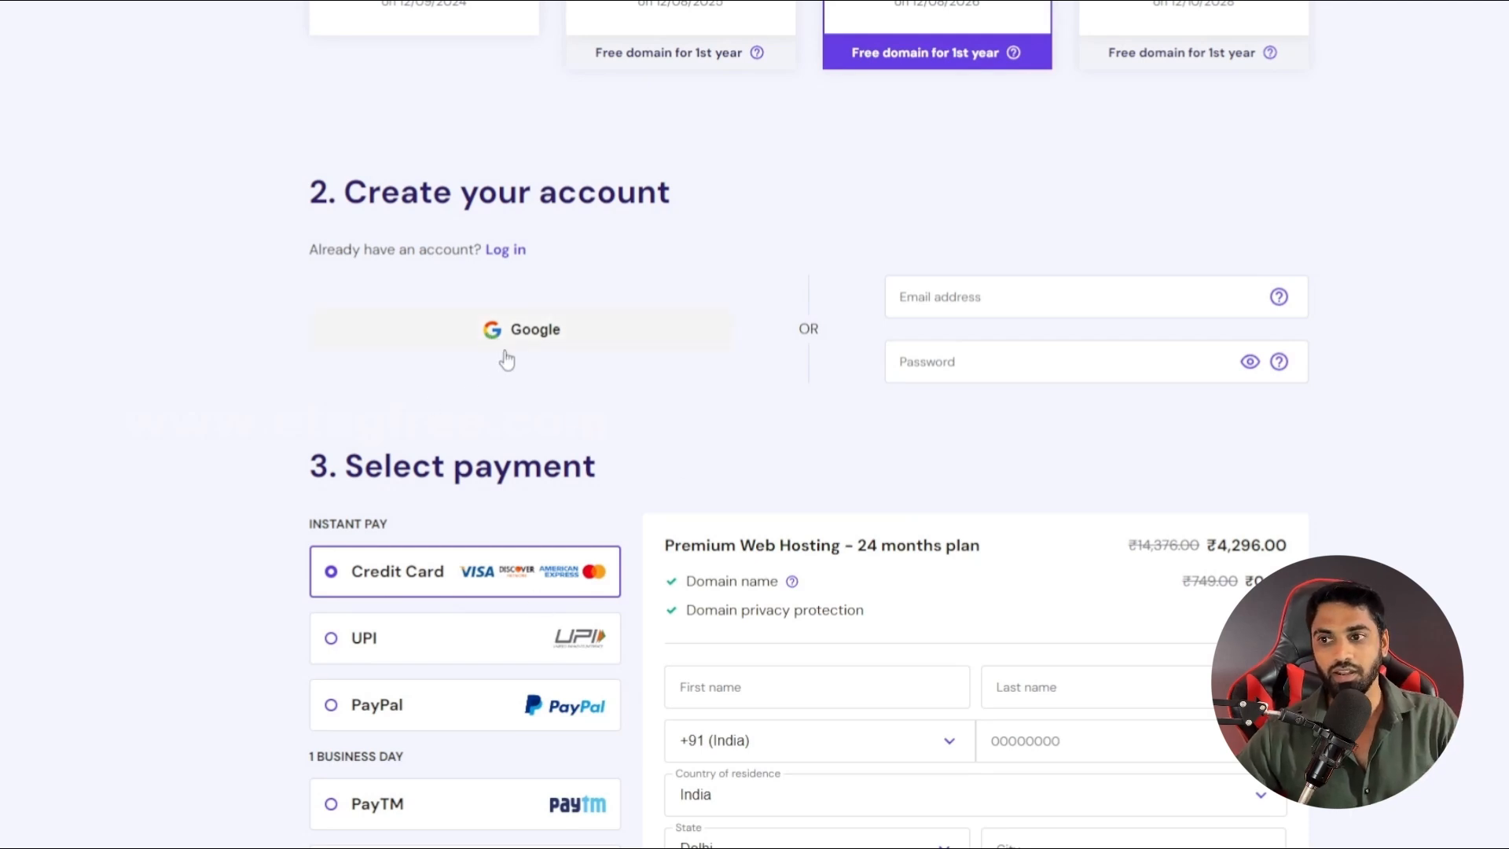
scroll(1147, 500, "down", 4)
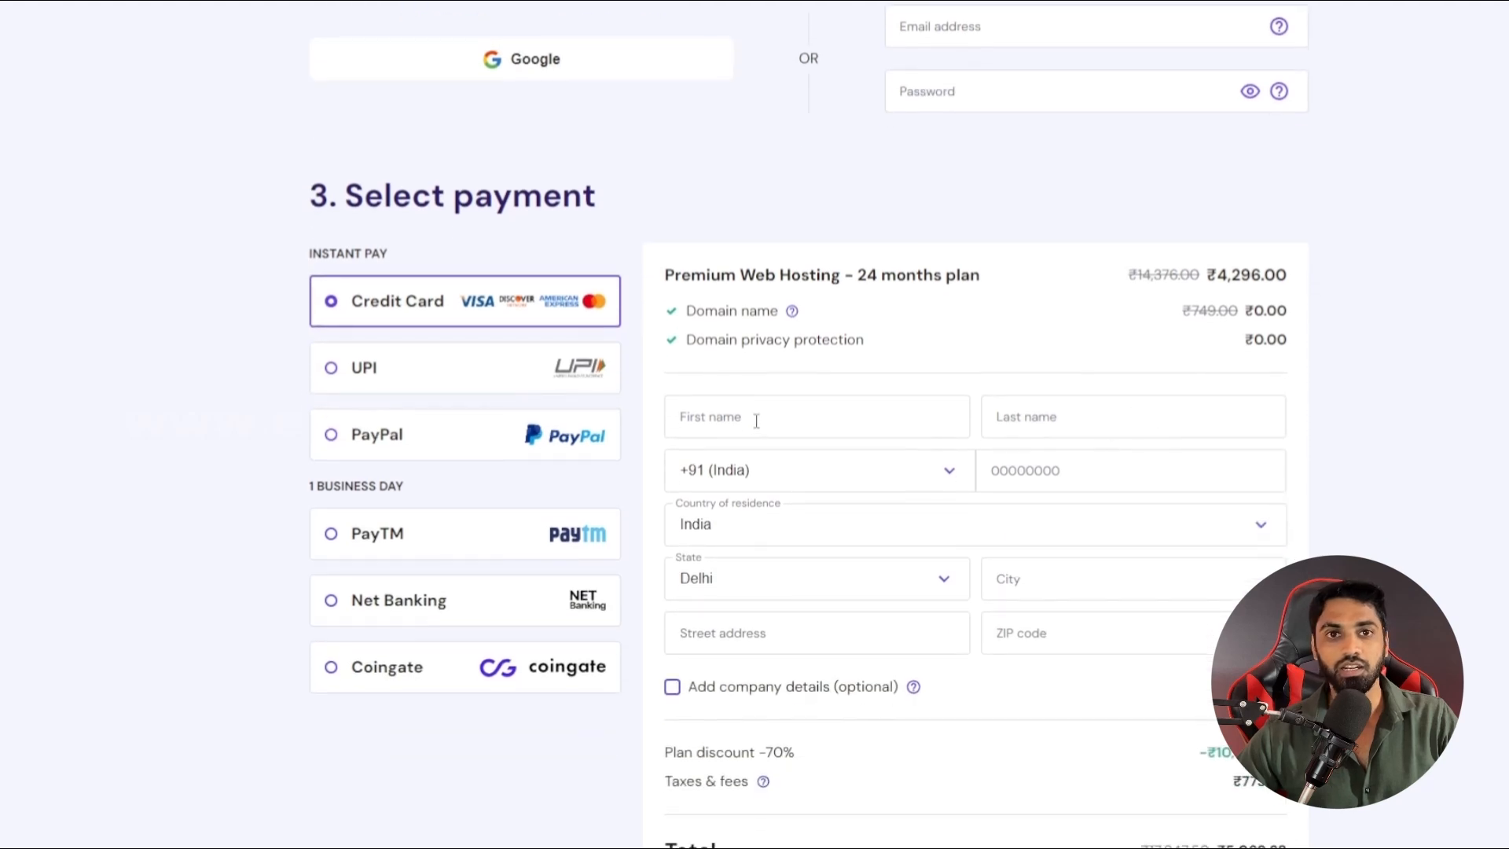
scroll(756, 421, "down", 4)
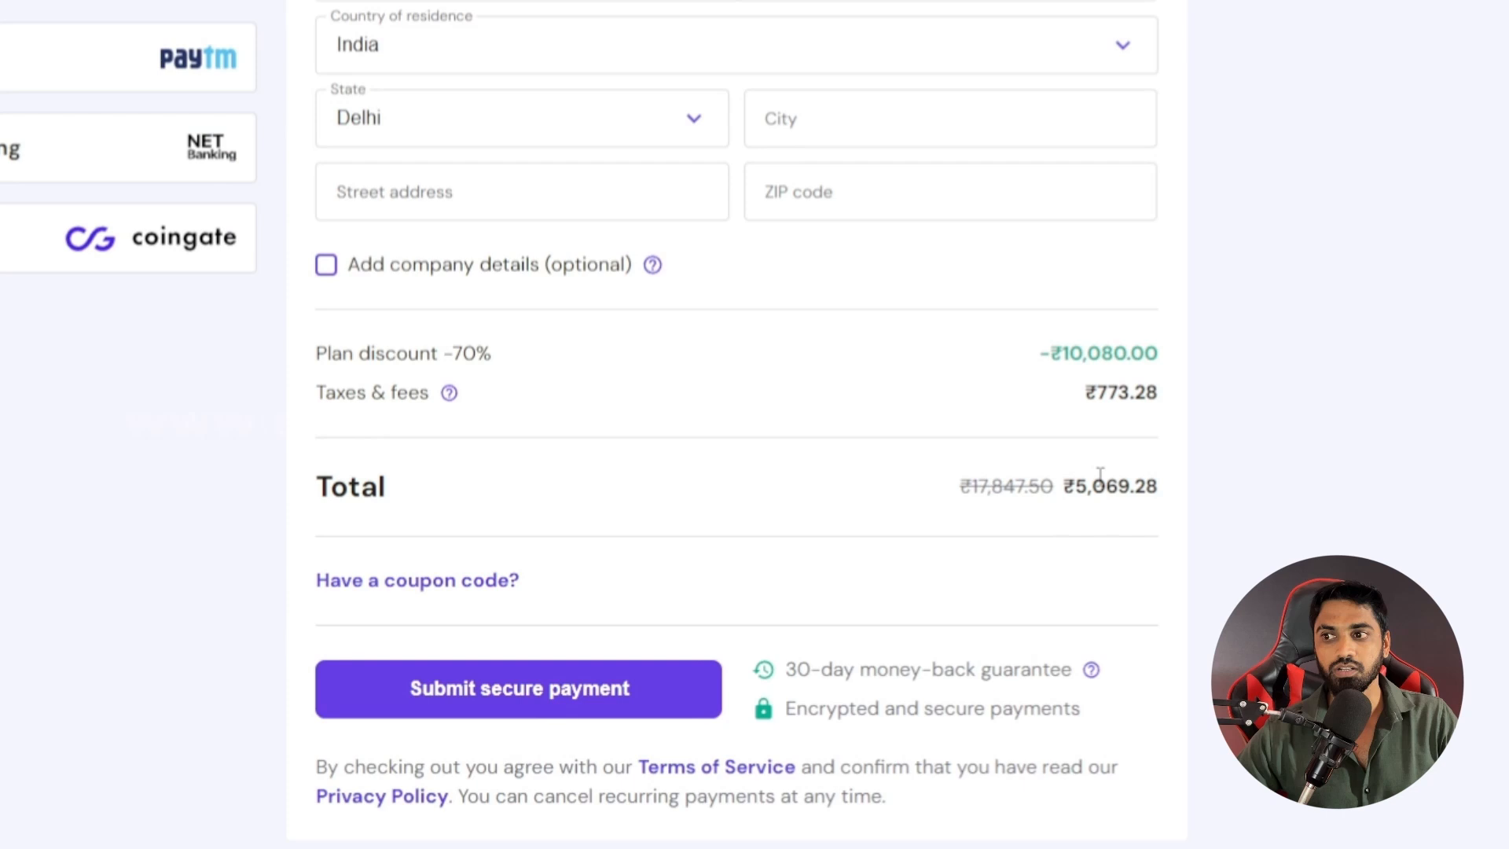
double_click(1100, 479)
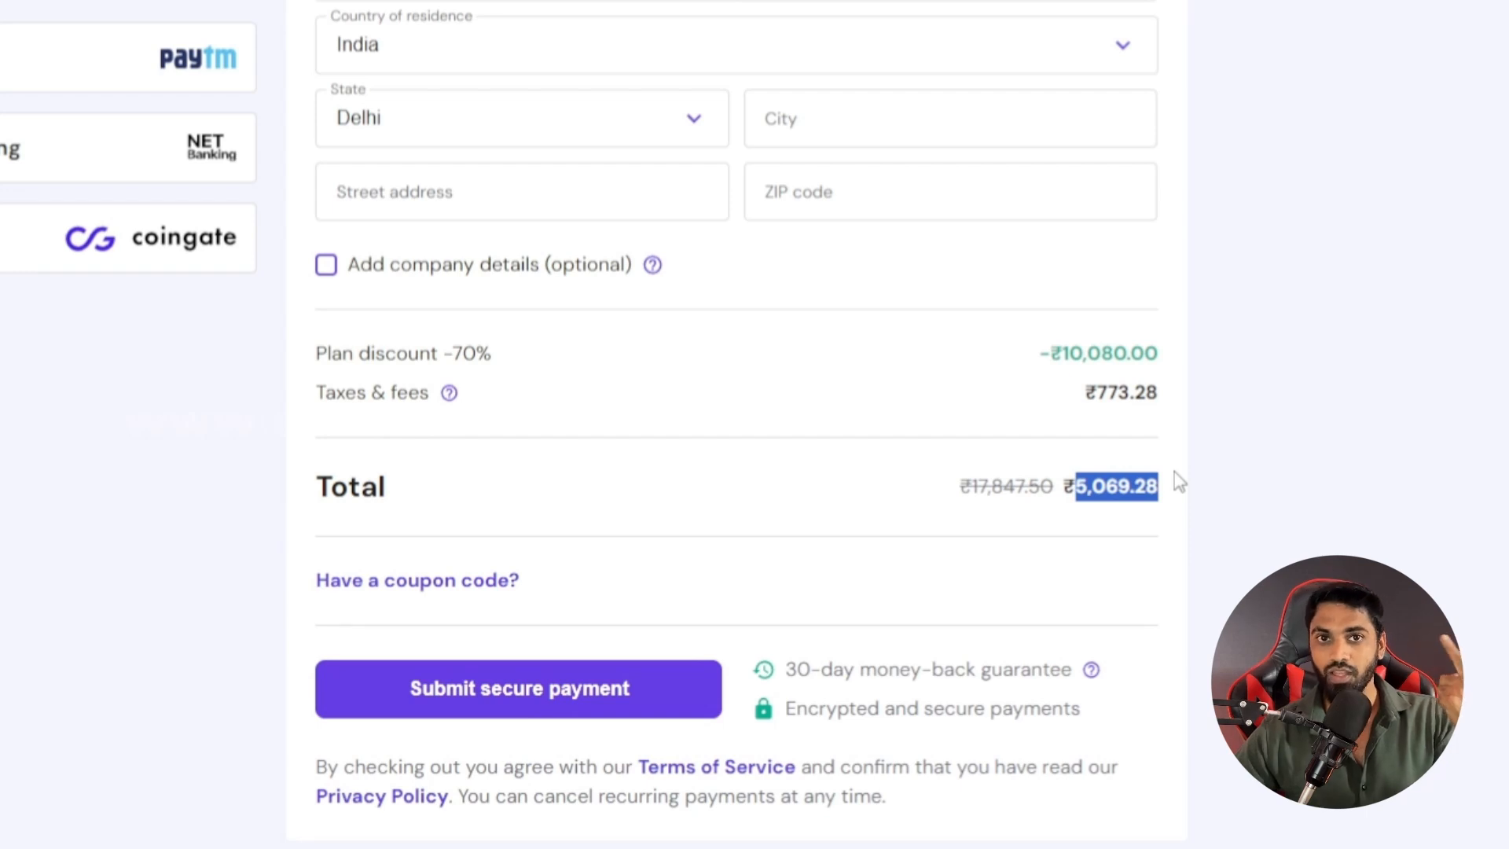
left_click(1108, 515)
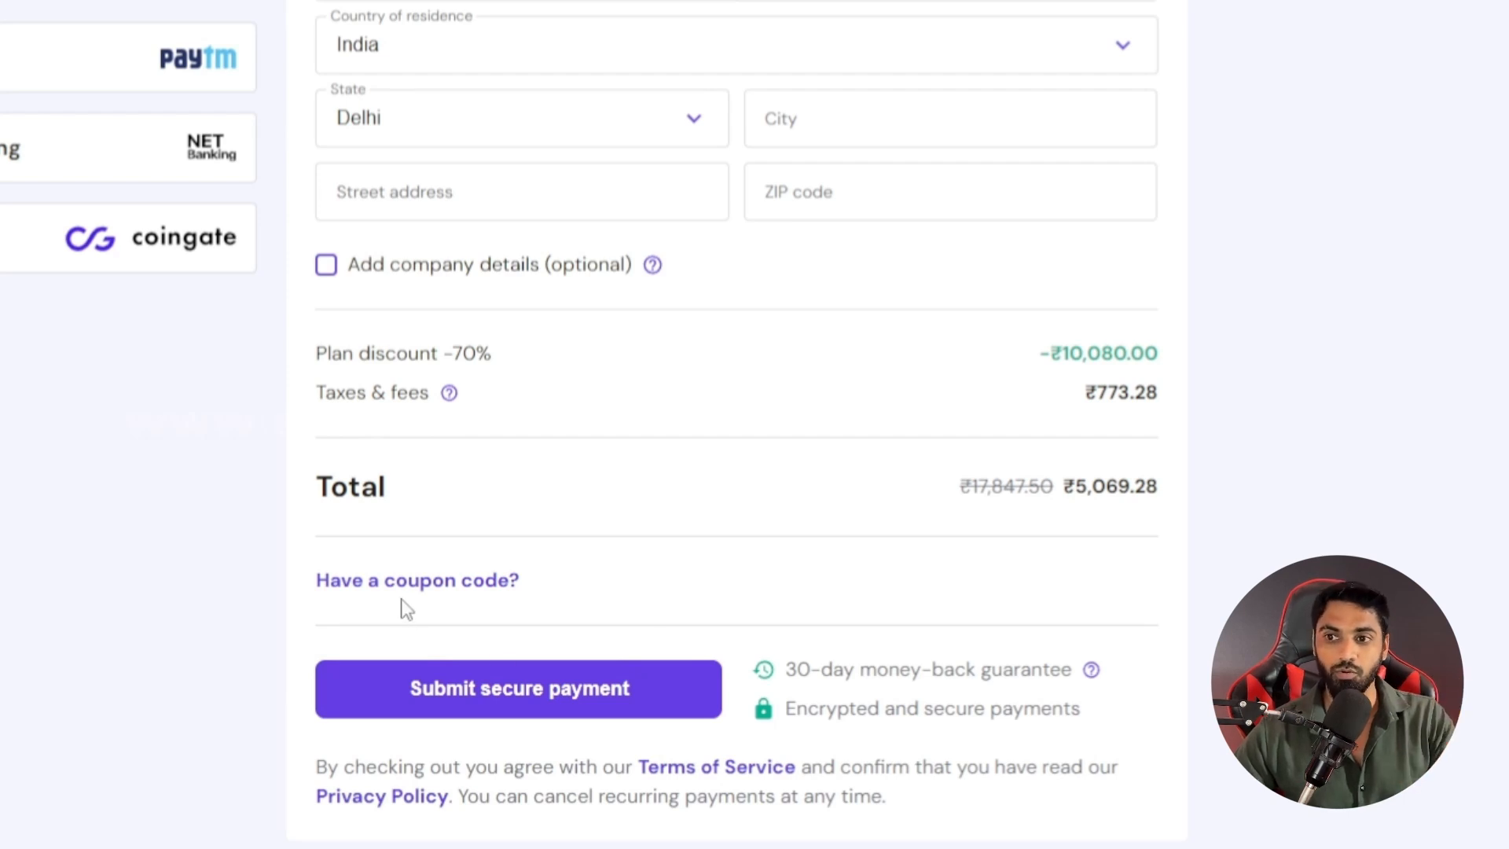
Step: Apply the coupon code ETAGFREE to the hosting order
left_click(462, 595)
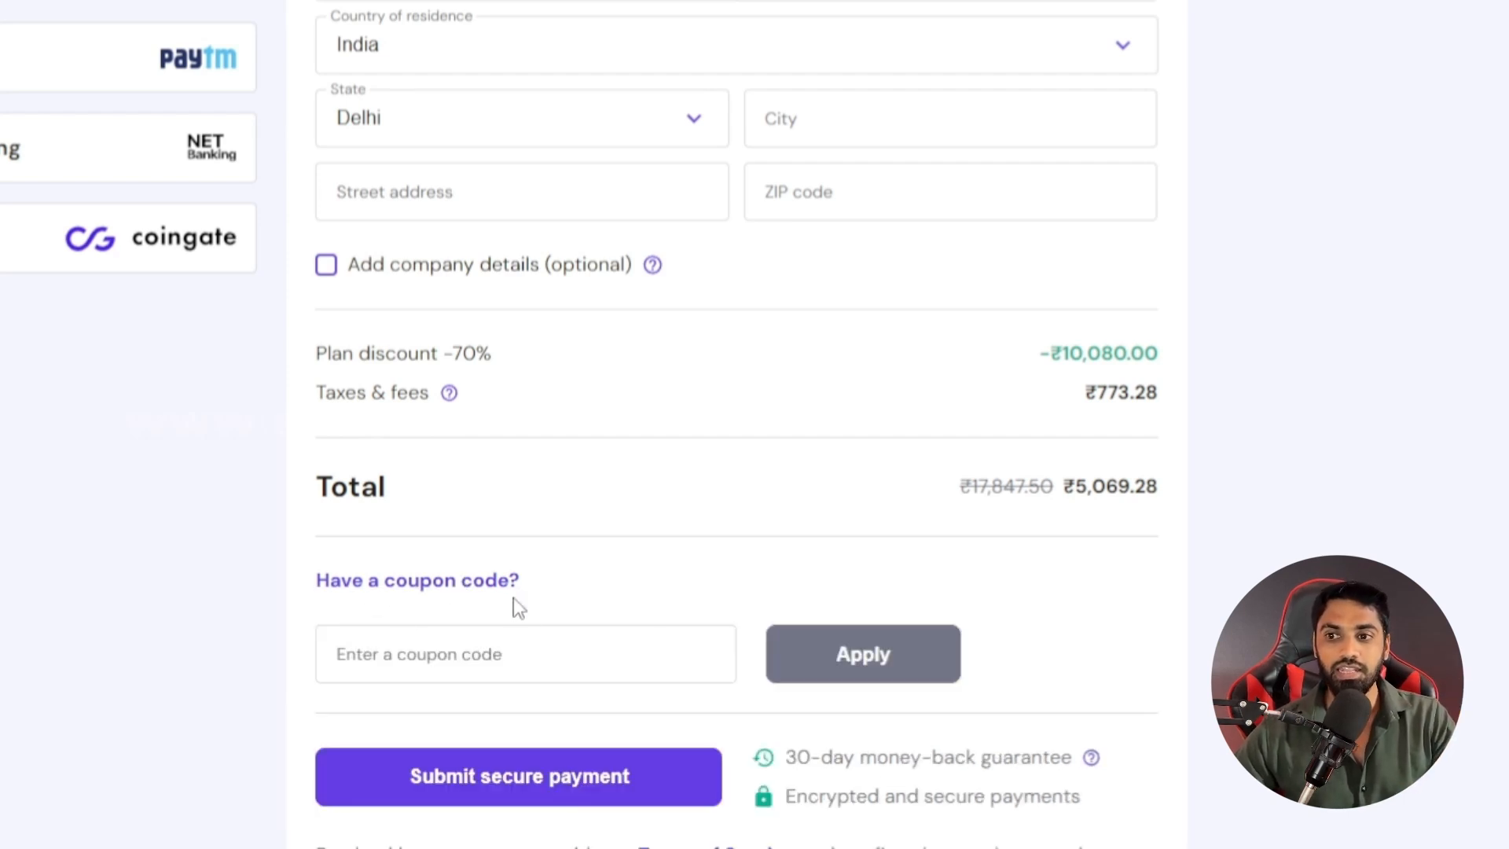
left_click(498, 667)
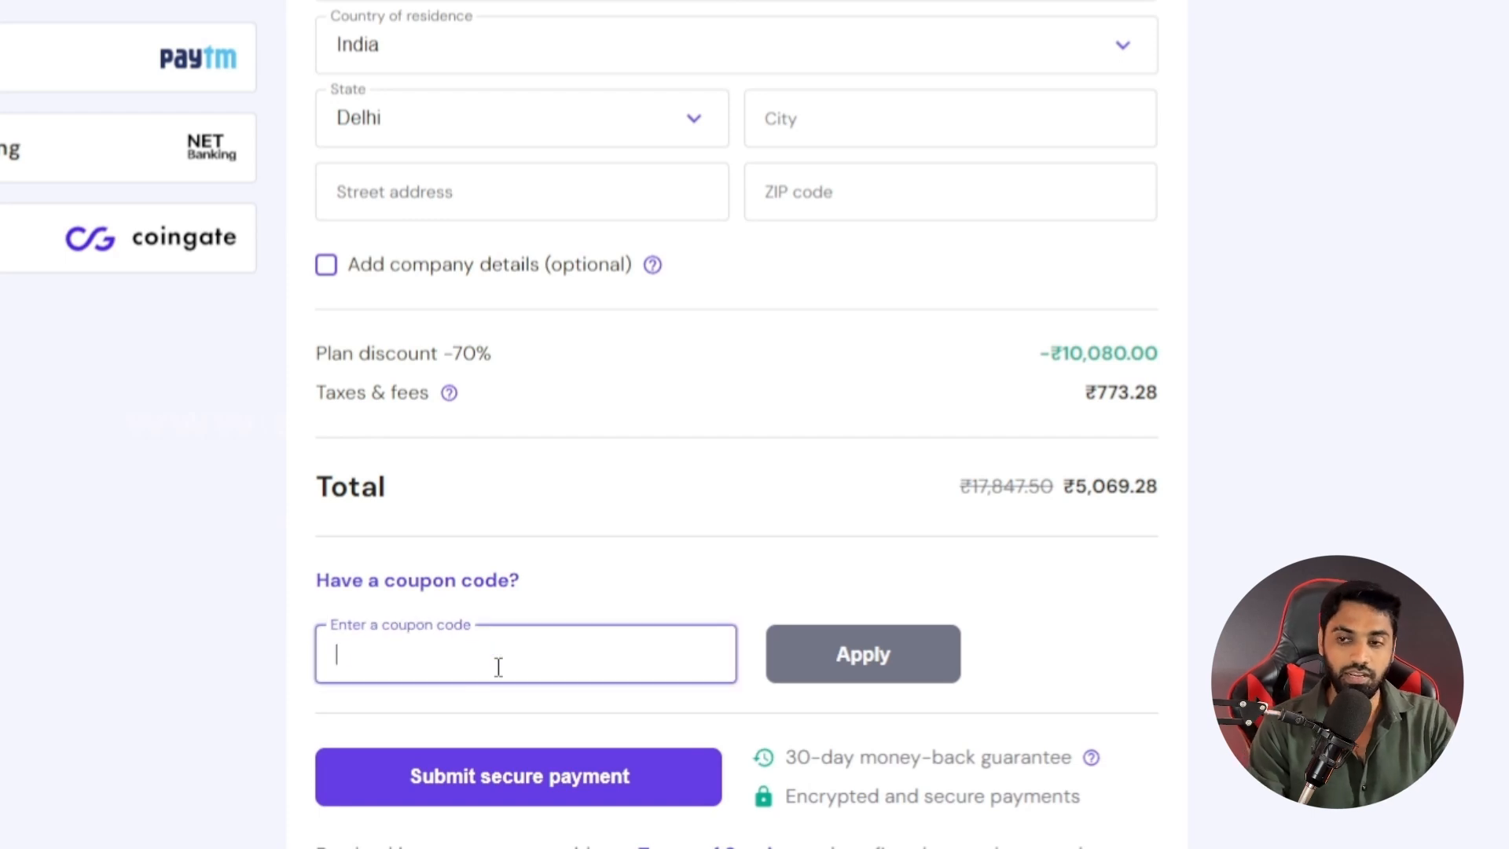
type("ETAGFREE")
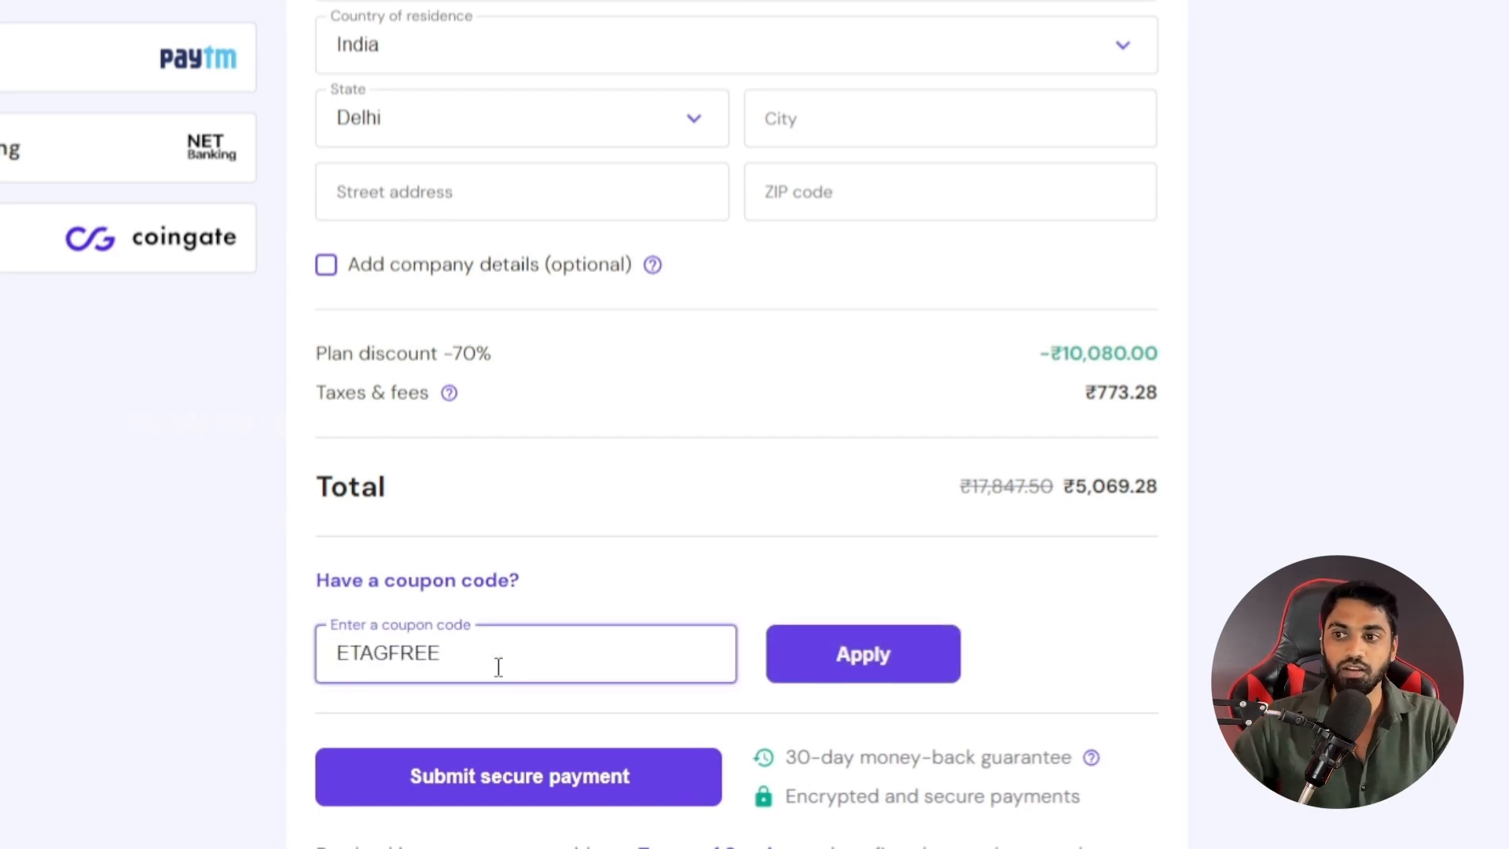
left_click(830, 673)
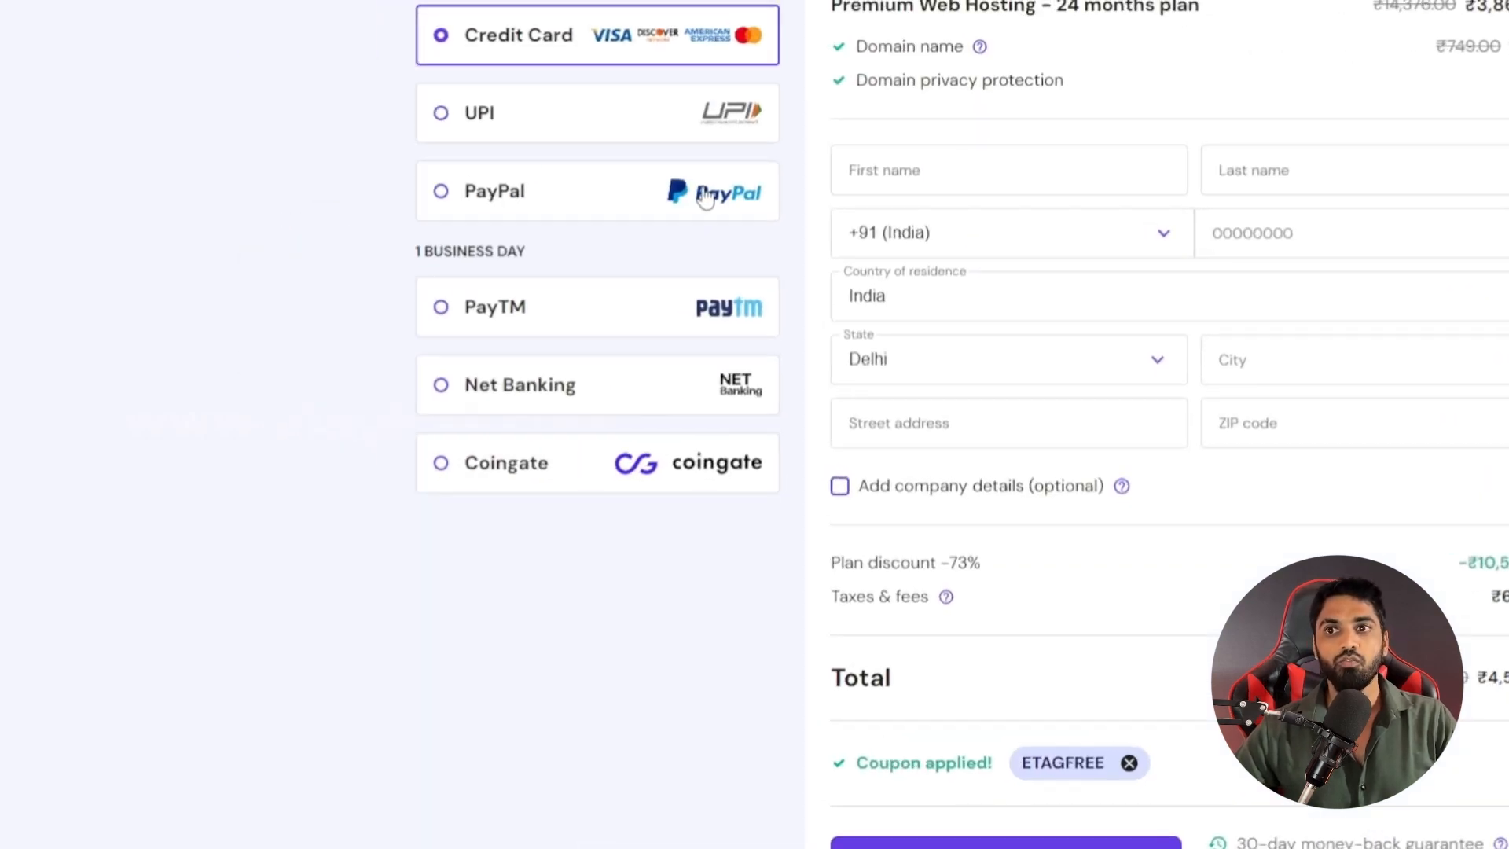
scroll(715, 120, "up", 1)
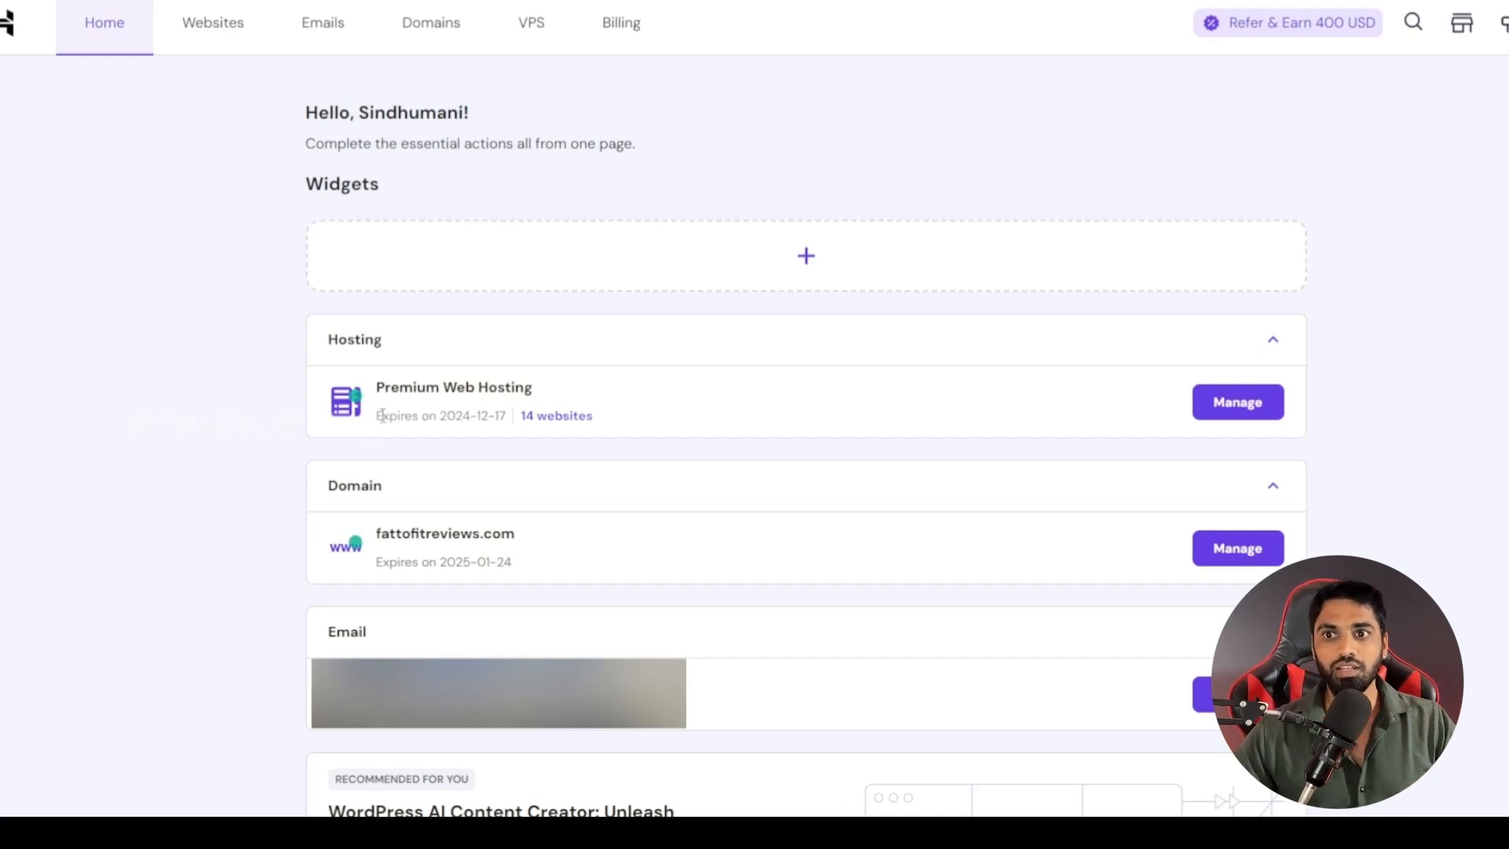
Step: Examine the Premium Web Hosting entry's expiry date and website count, and the Domain section on the account home page
left_click_drag(376, 388, 526, 430)
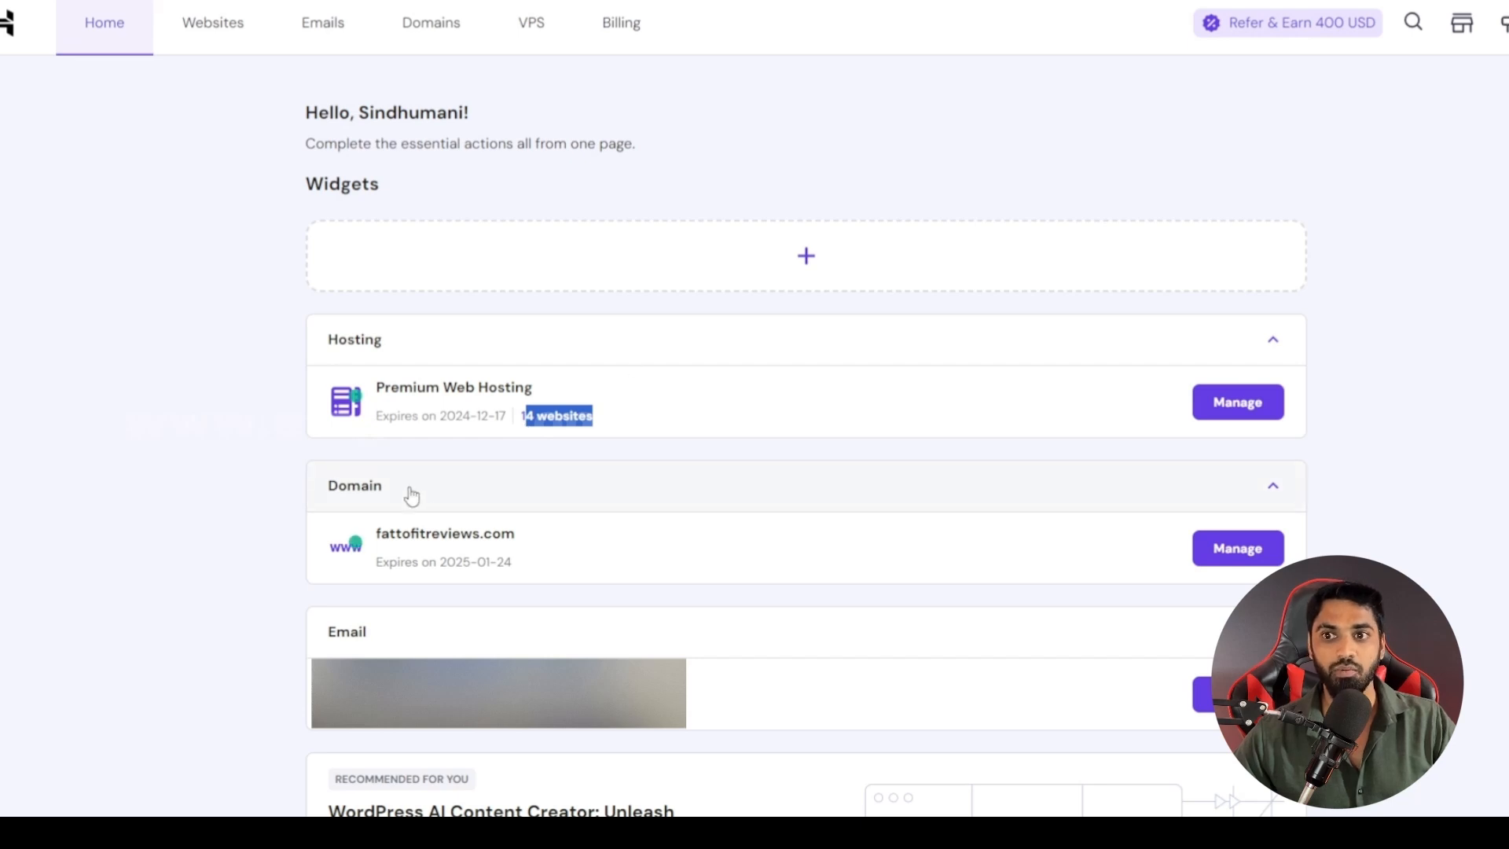
left_click_drag(472, 419, 502, 417)
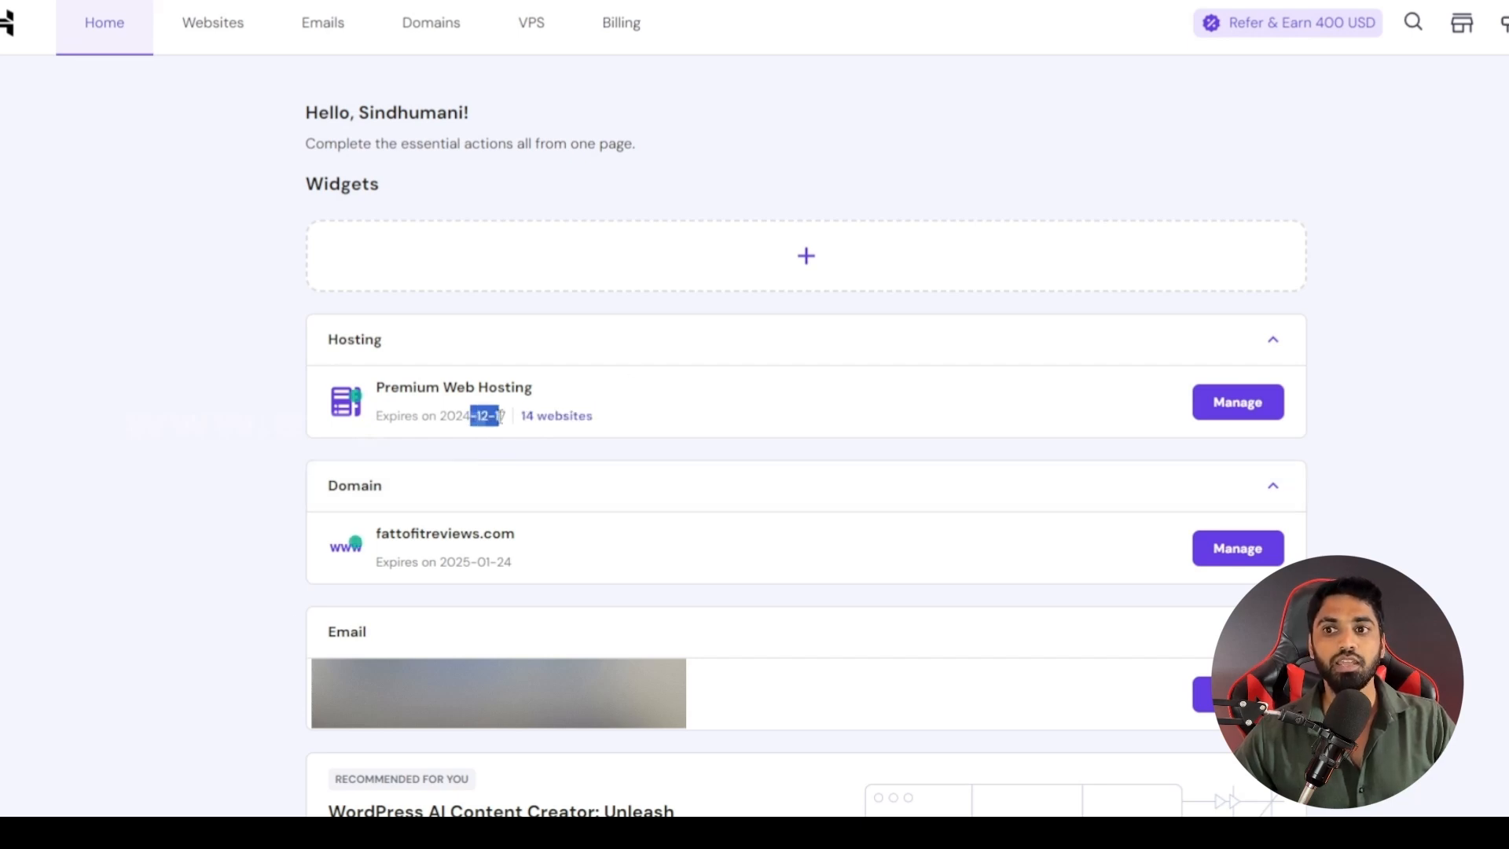
left_click(246, 438)
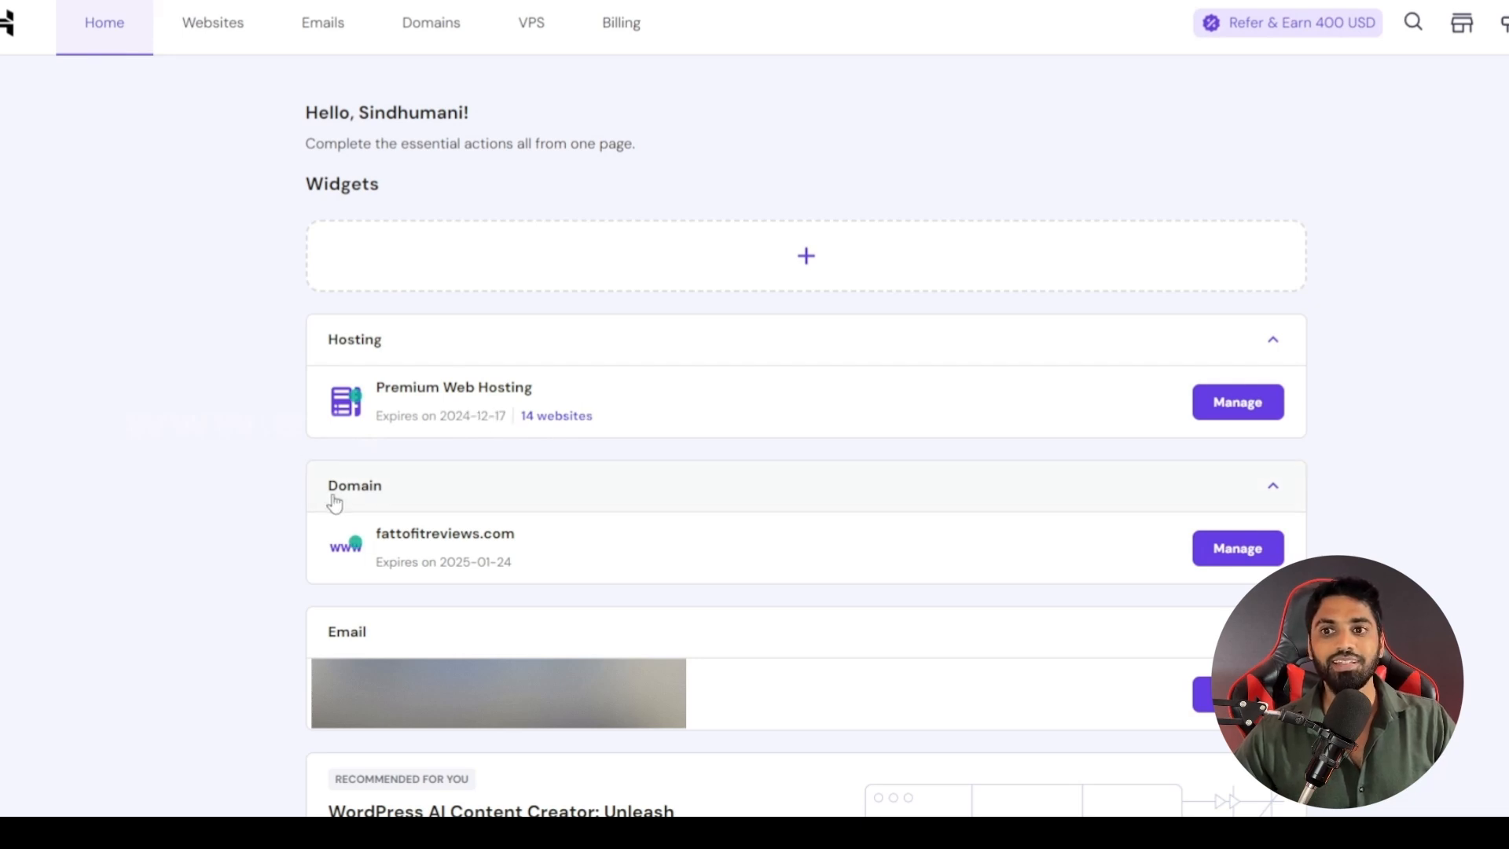
left_click_drag(330, 498, 388, 498)
left_click(271, 500)
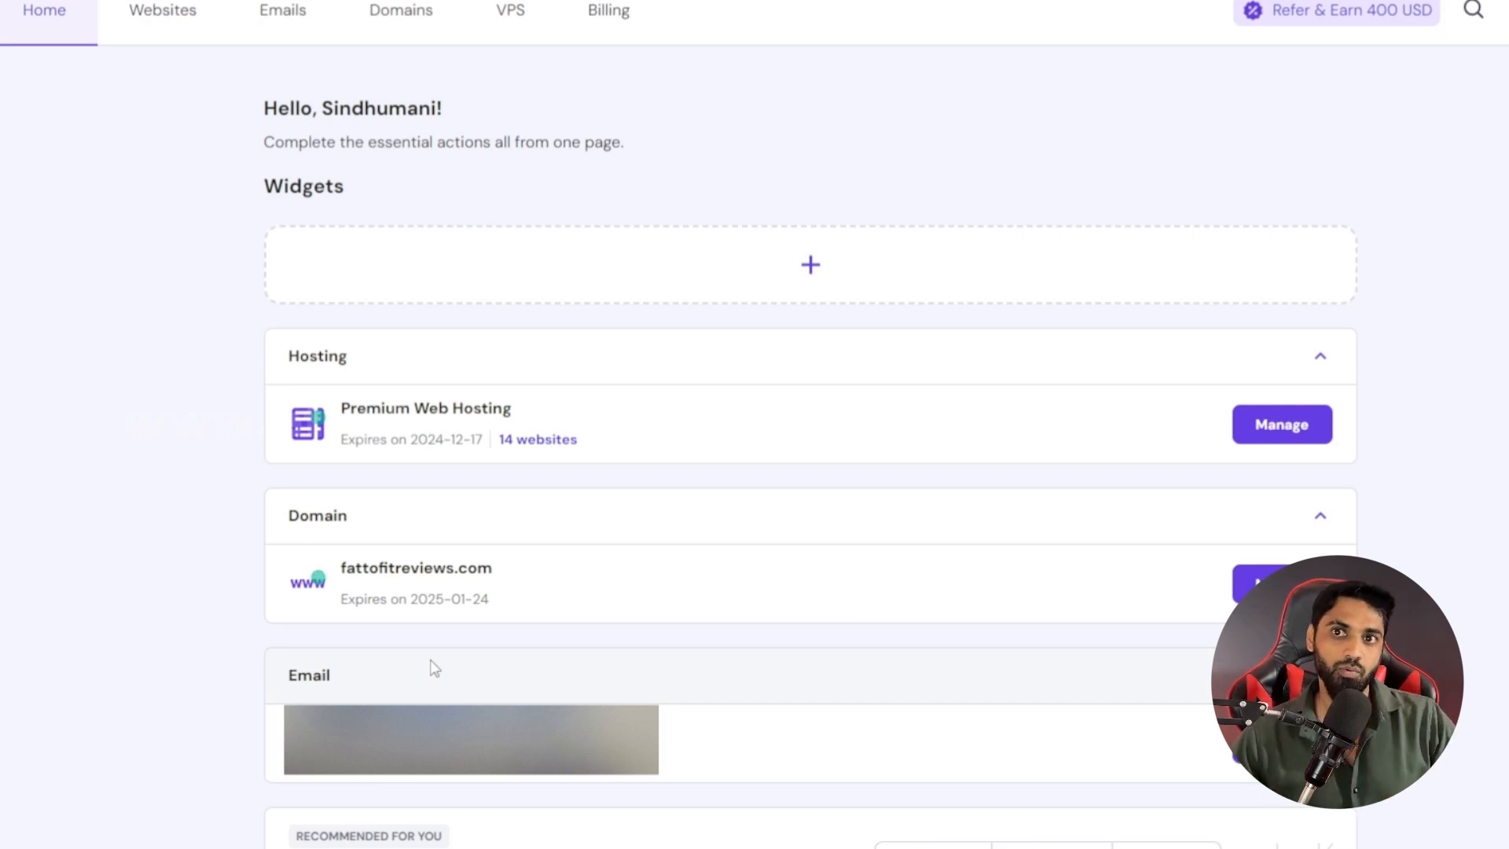
Step: Start adding a new WordPress website under the Premium Web Hosting plan
left_click(172, 26)
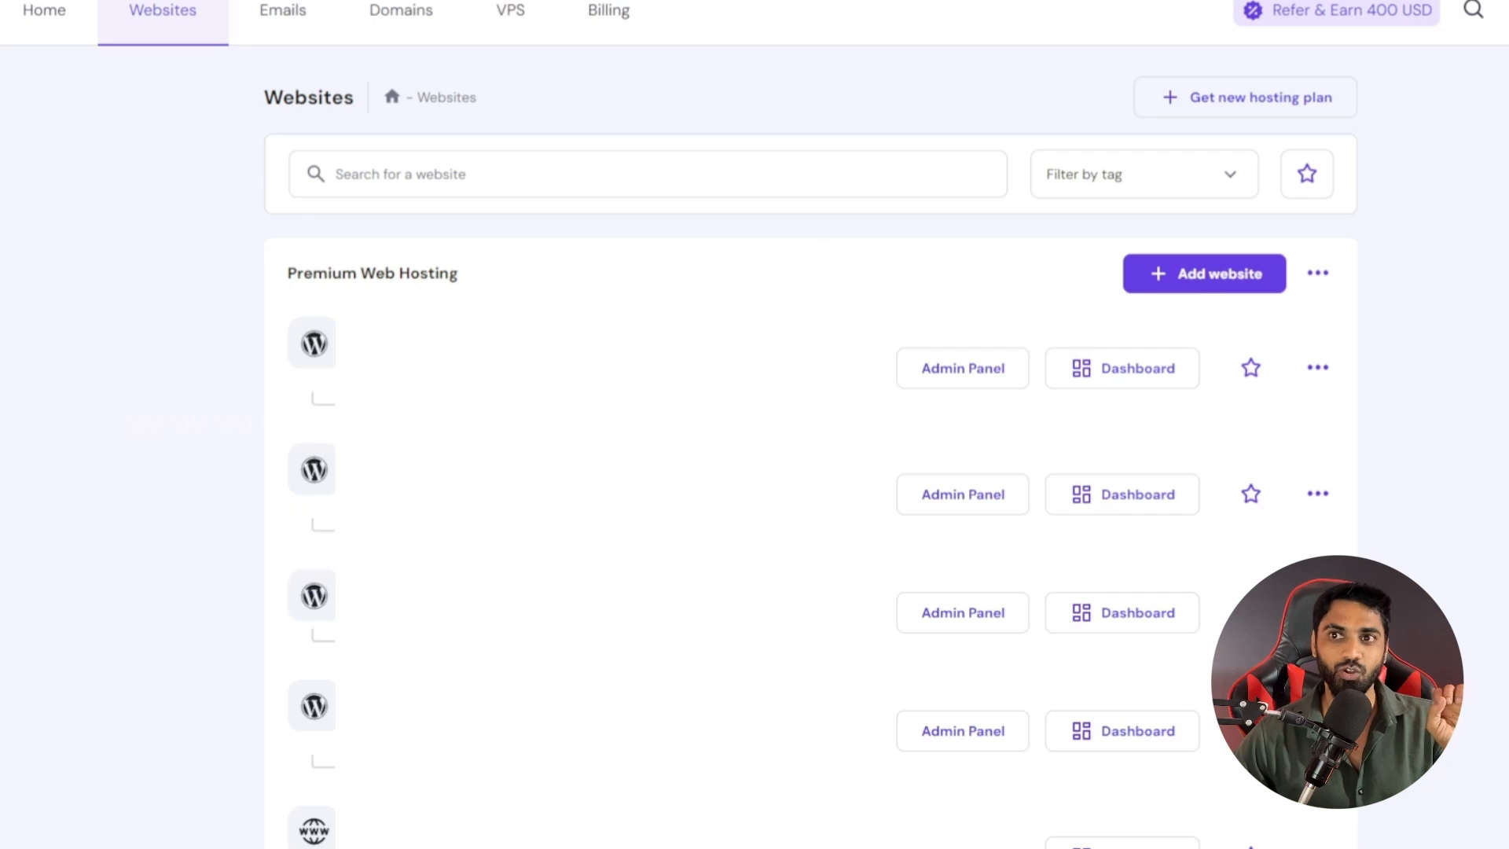
left_click(1200, 289)
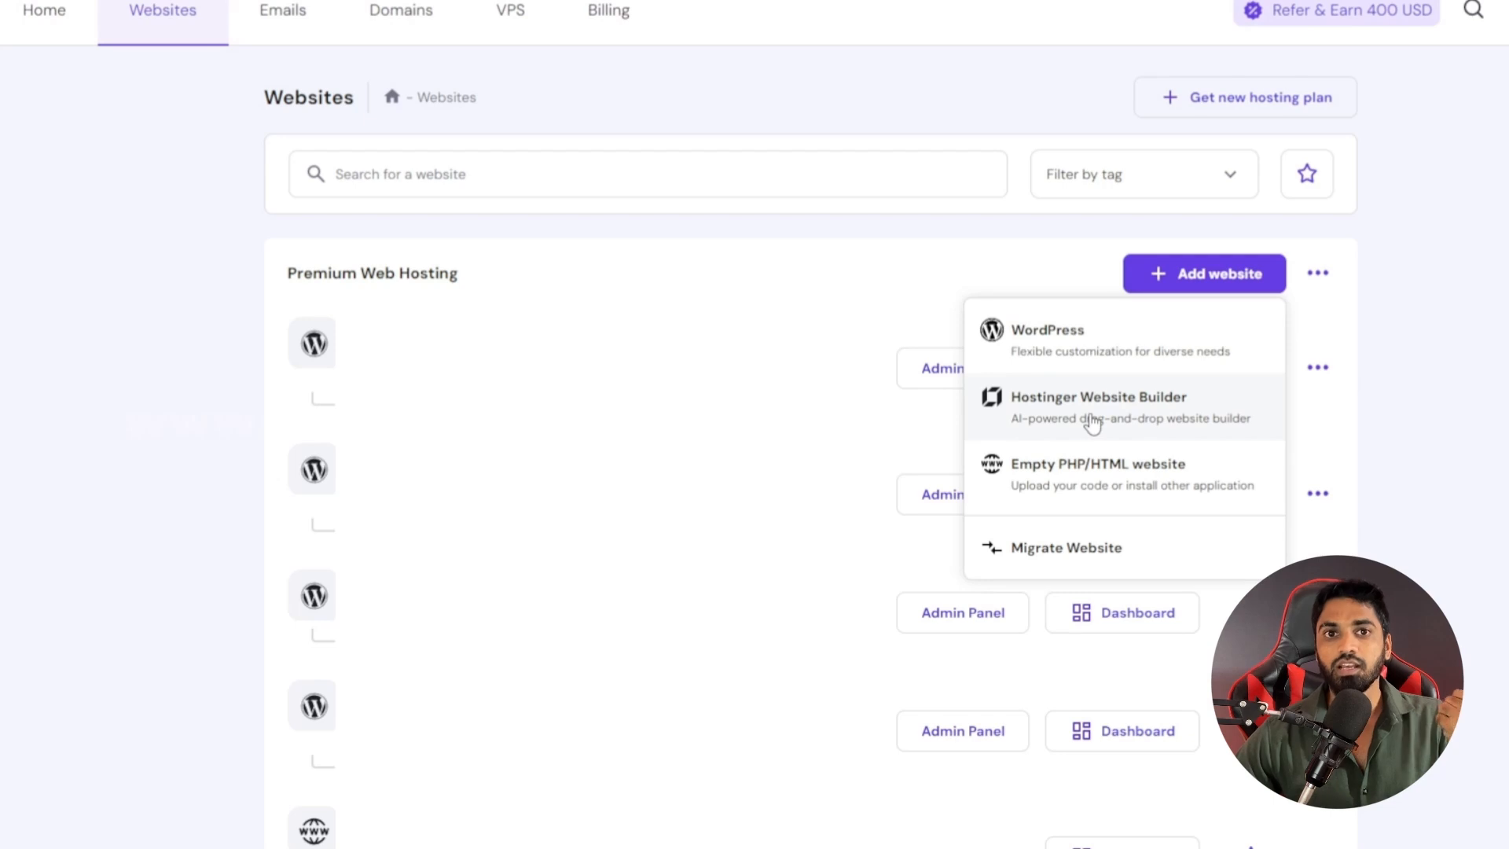
left_click(1090, 355)
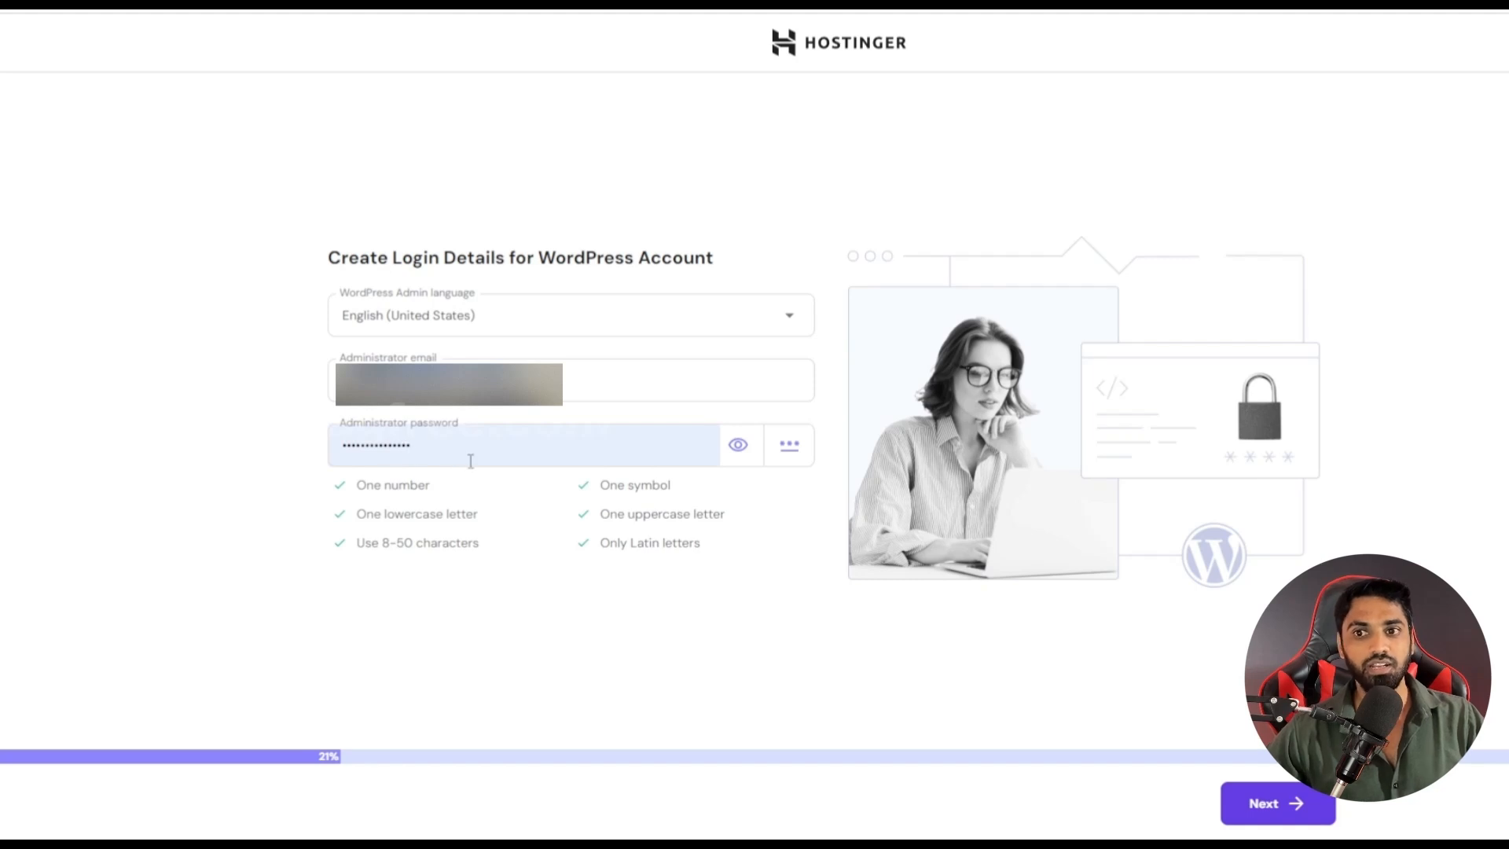
Step: Accept the filled-in WordPress administrator login details and set the website type to Blog
left_click_drag(358, 486, 717, 554)
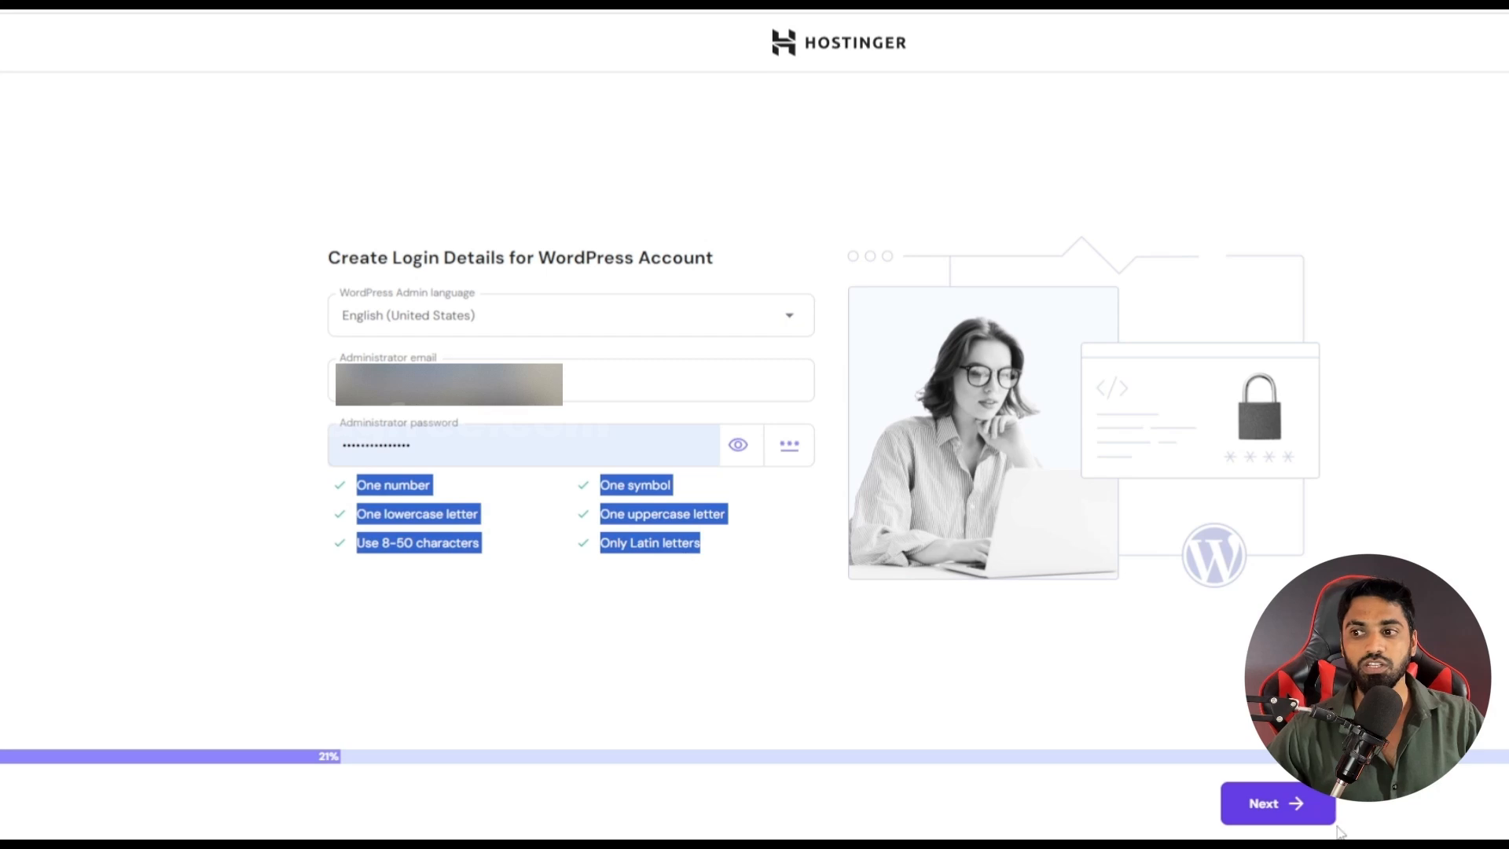
left_click(1280, 804)
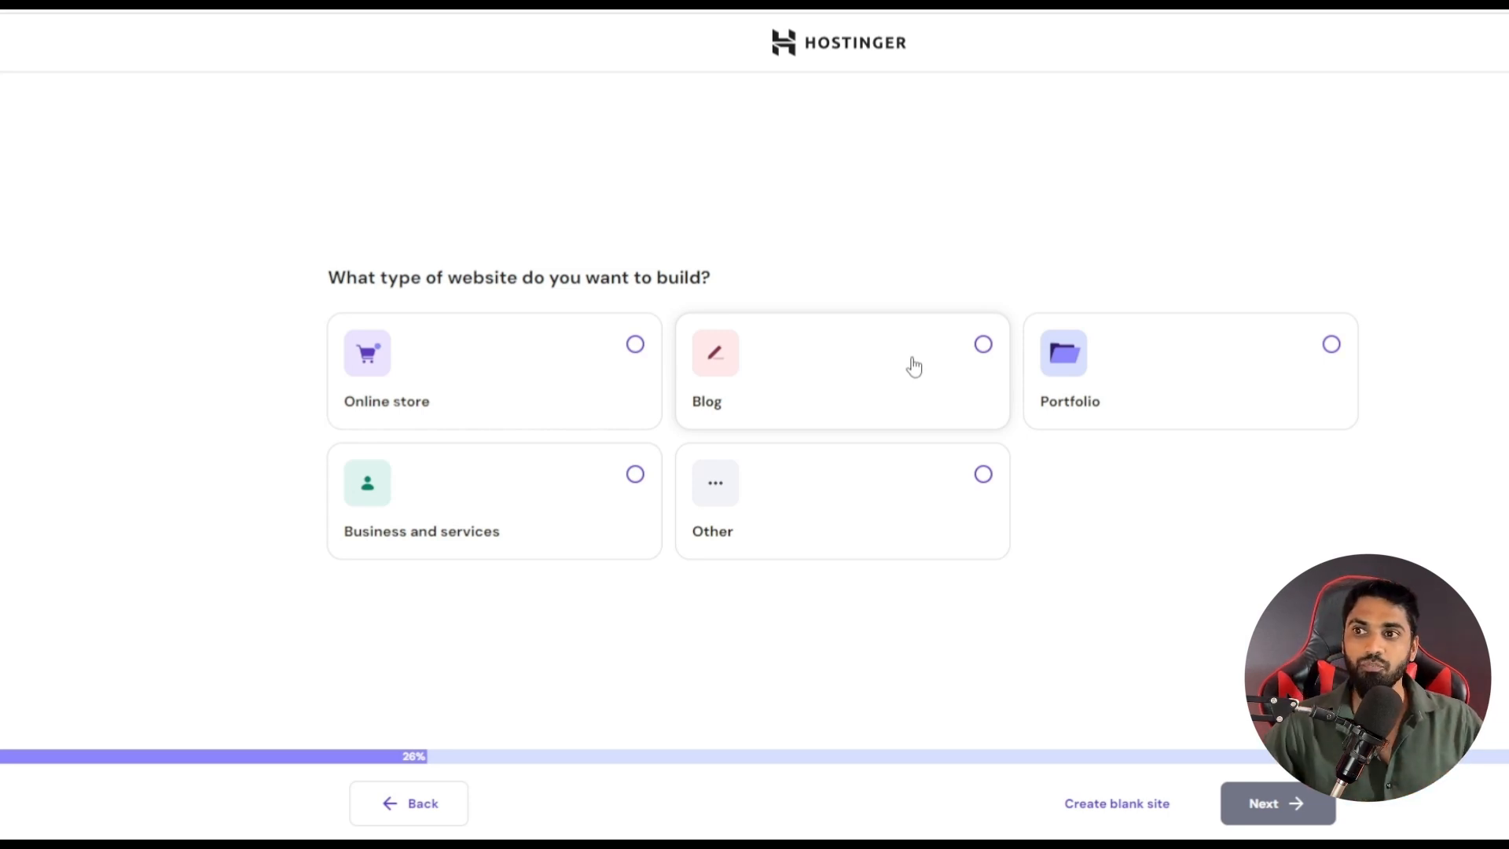
left_click(937, 363)
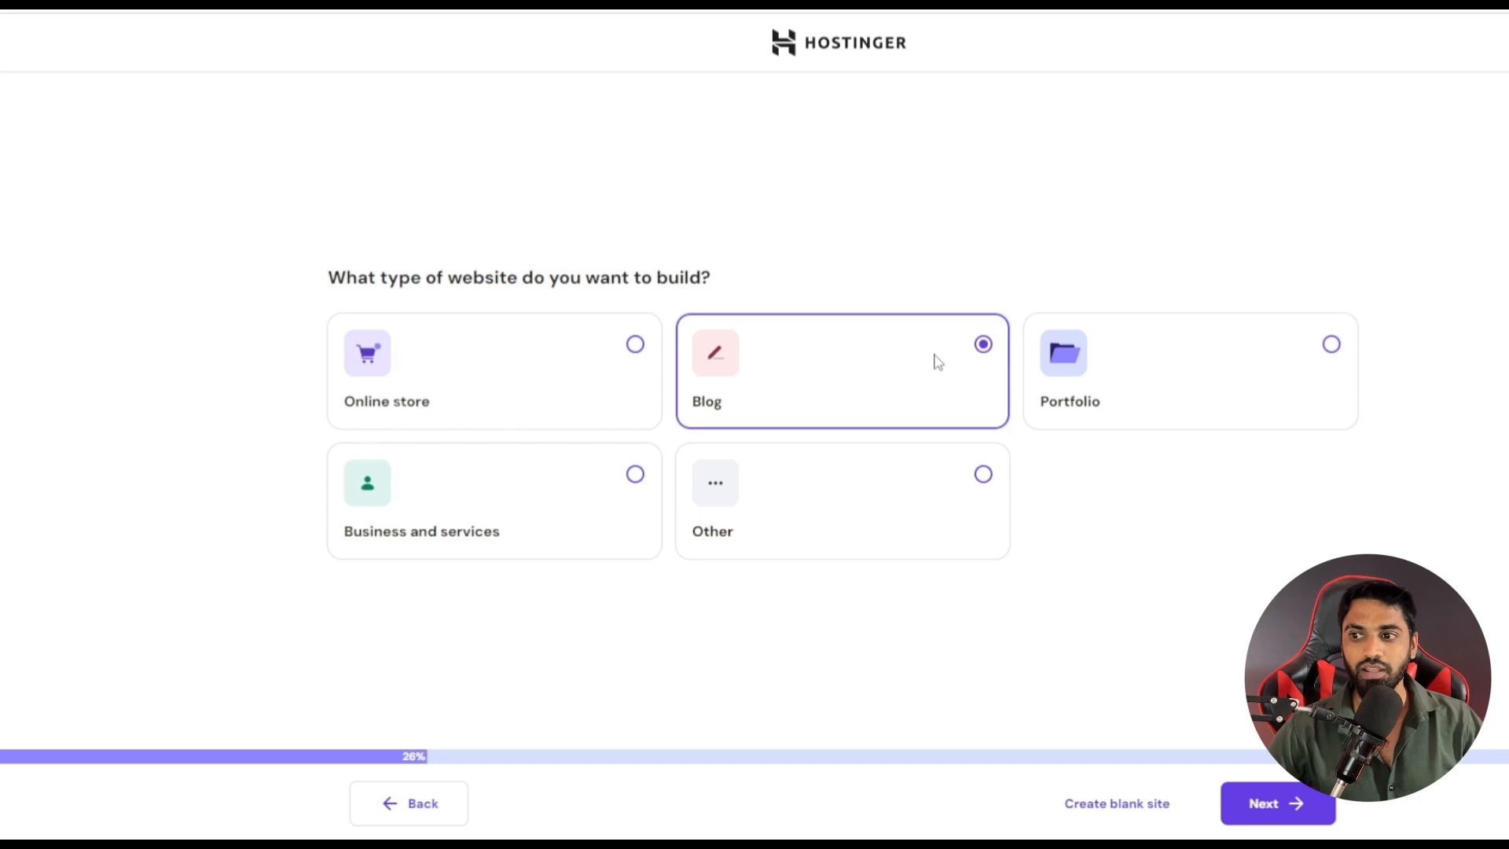
left_click(1274, 814)
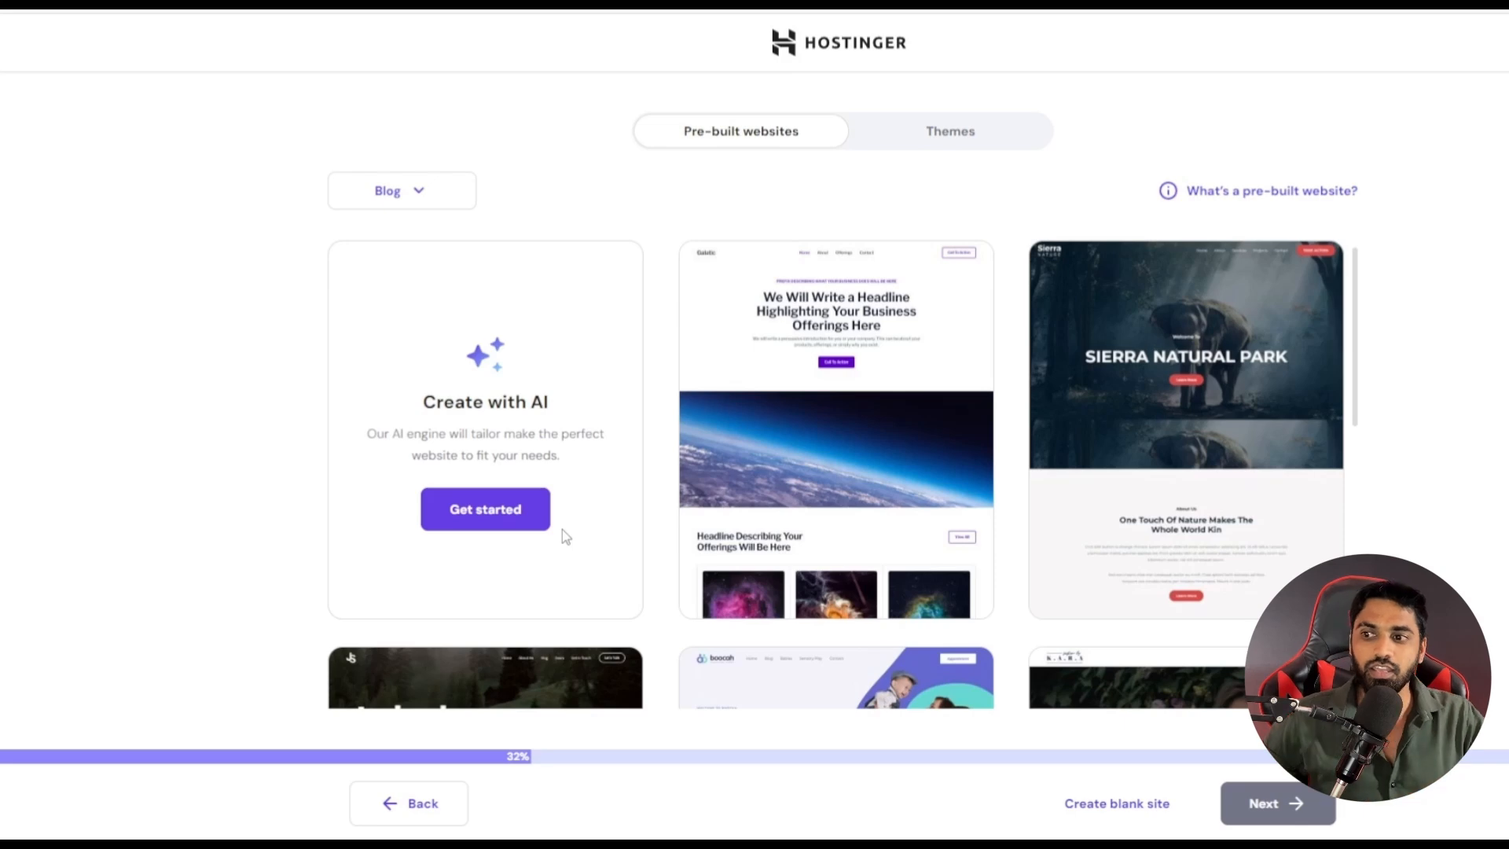
Step: Choose to create a blank site and deselect the Email Marketing by Omnisend plugin
left_click(1109, 807)
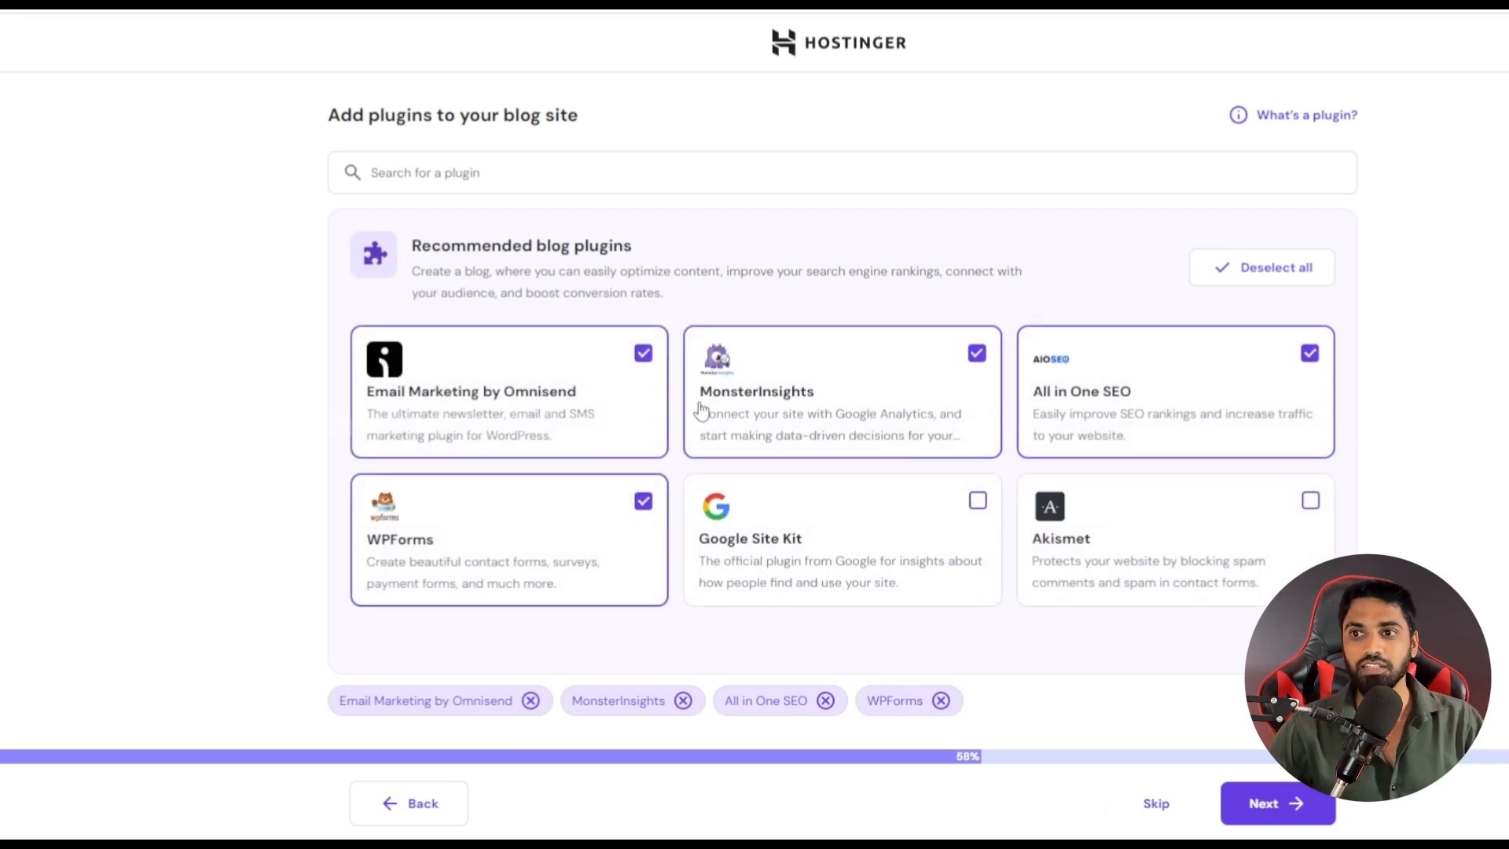
left_click(642, 355)
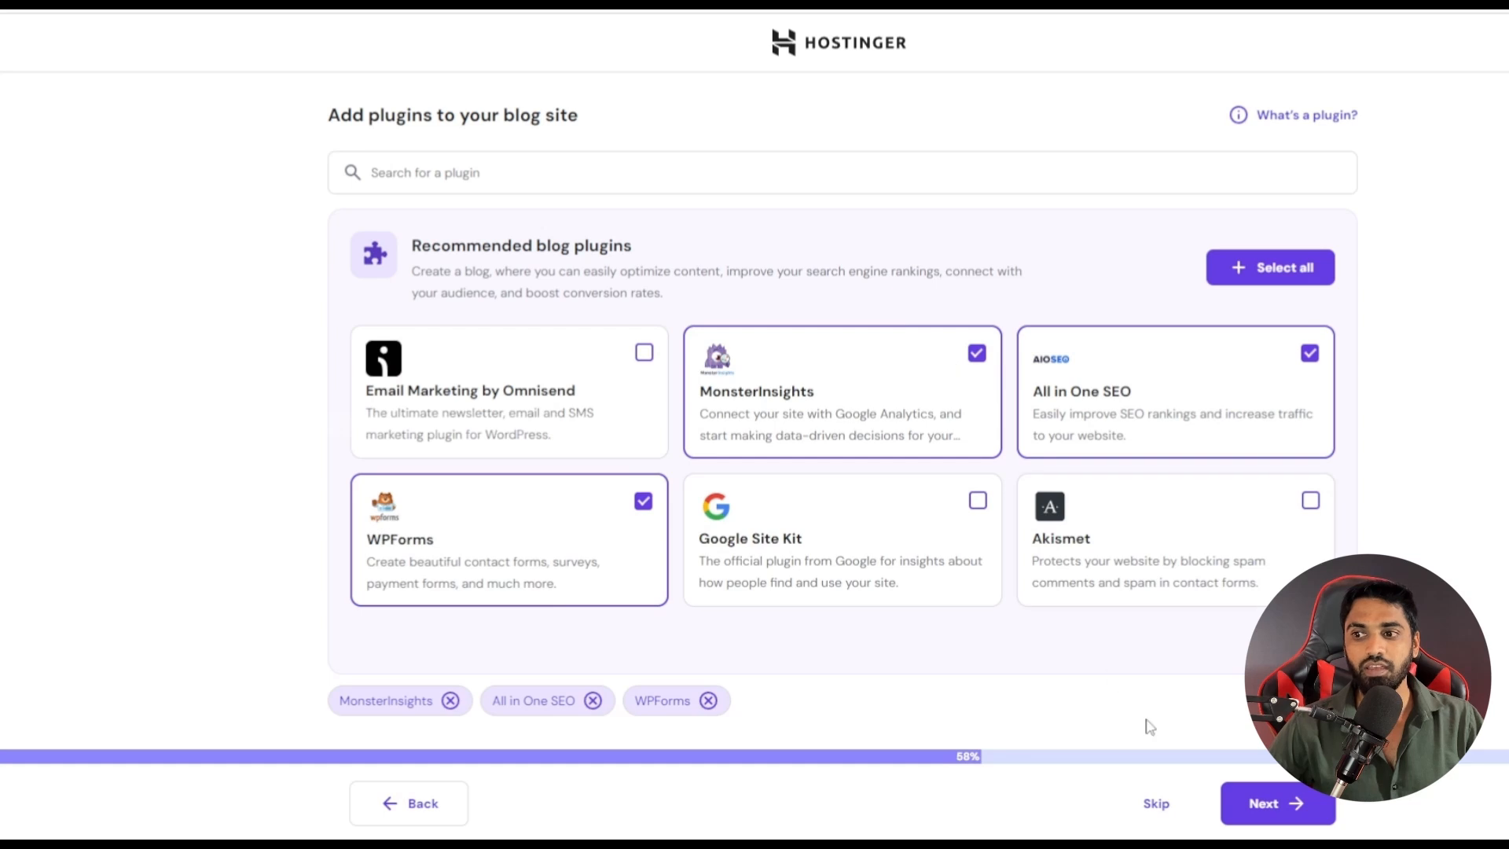
Step: Skip adding the recommended plugins to the blog site
left_click(1164, 820)
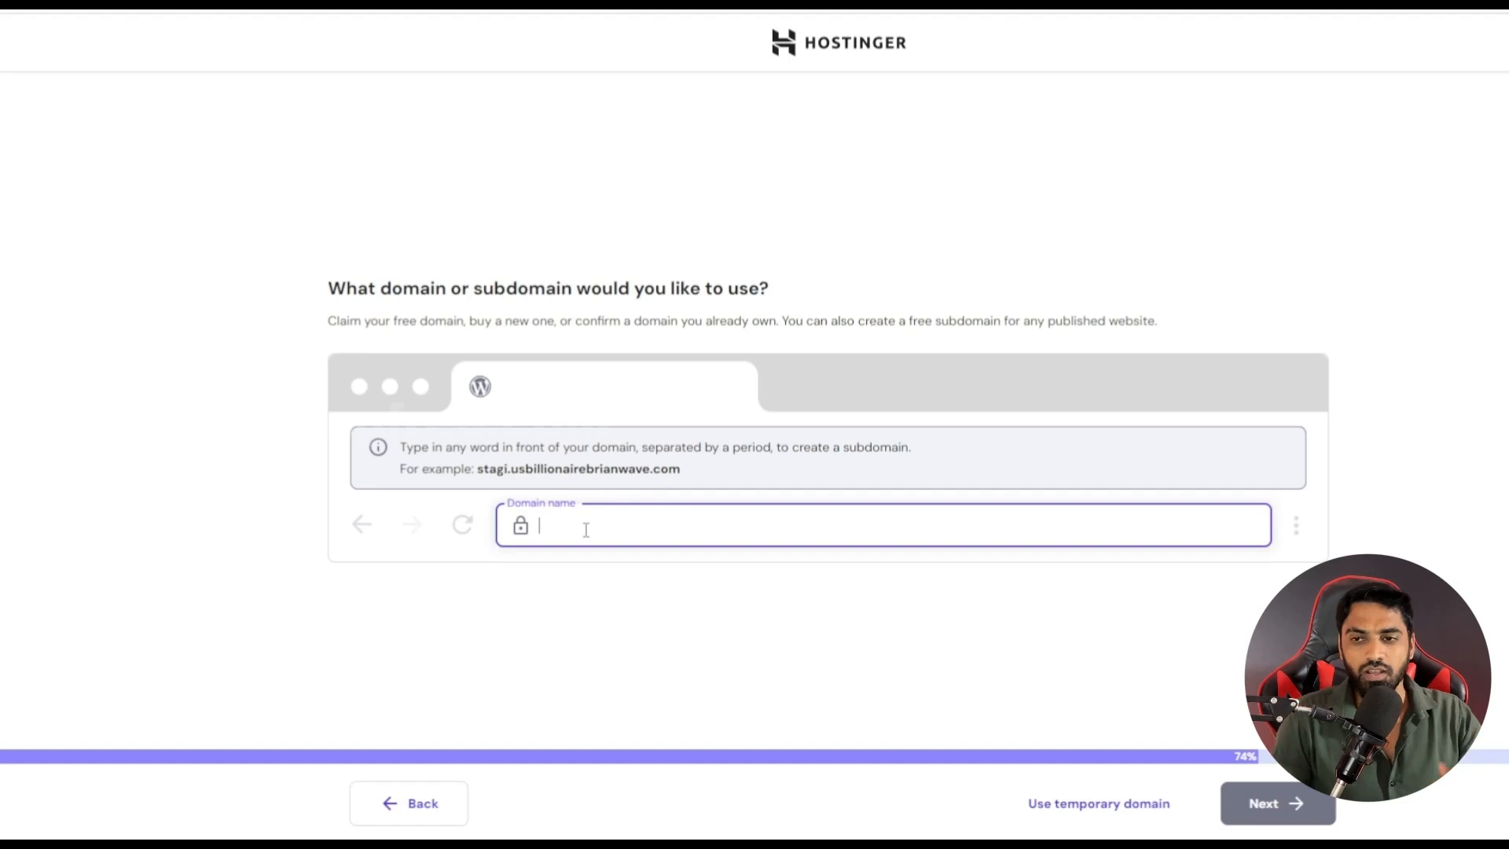
Step: Try ramgiftshop.com as the website's domain name and clear the entry
type("RAM")
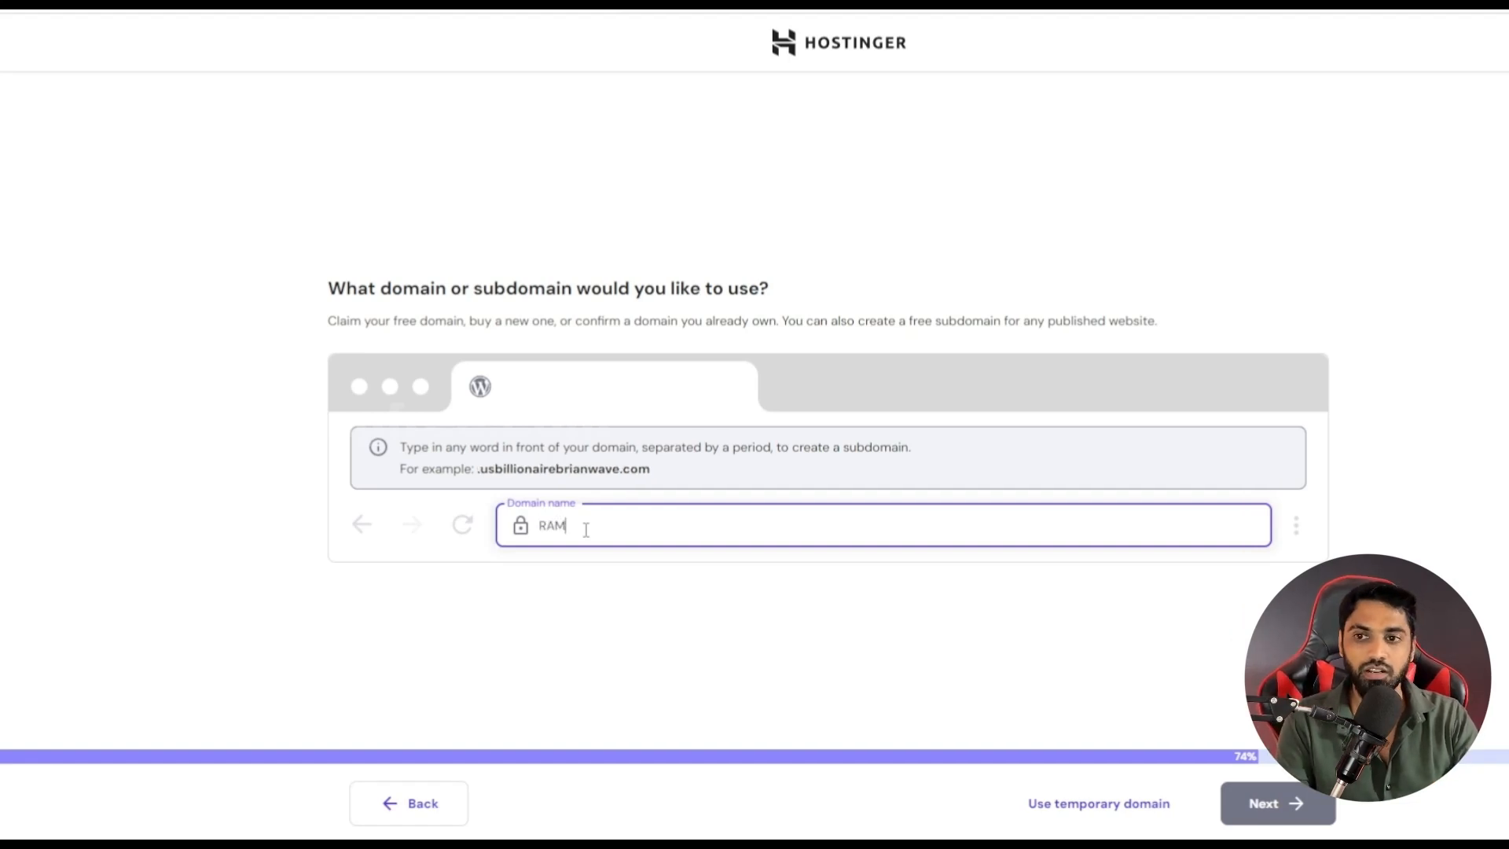
key("BackSpace")
key("BackSpace")
key("BackSpace")
type("ram")
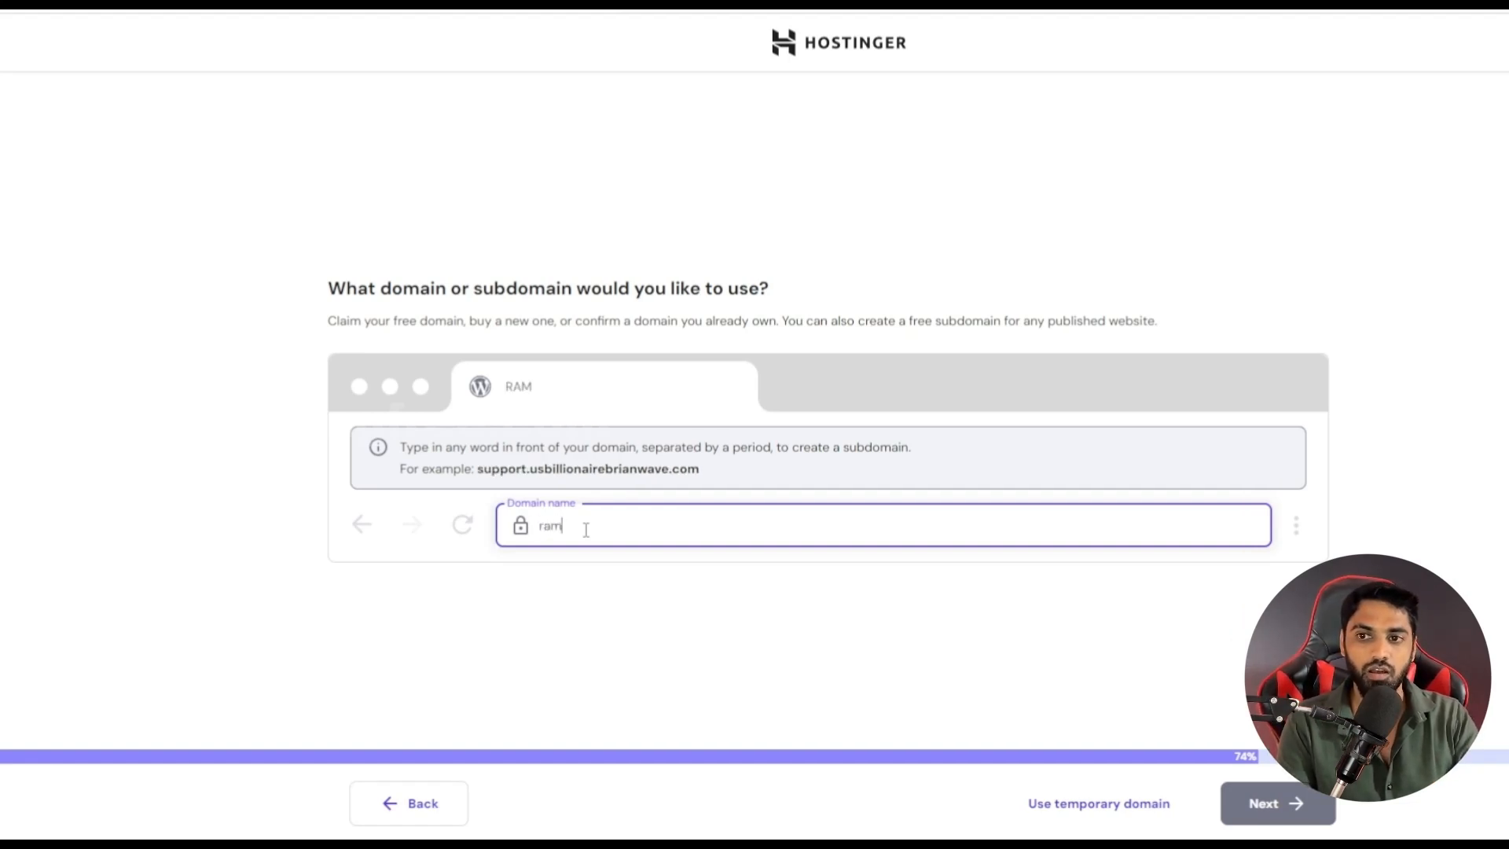
type("giftshop.com")
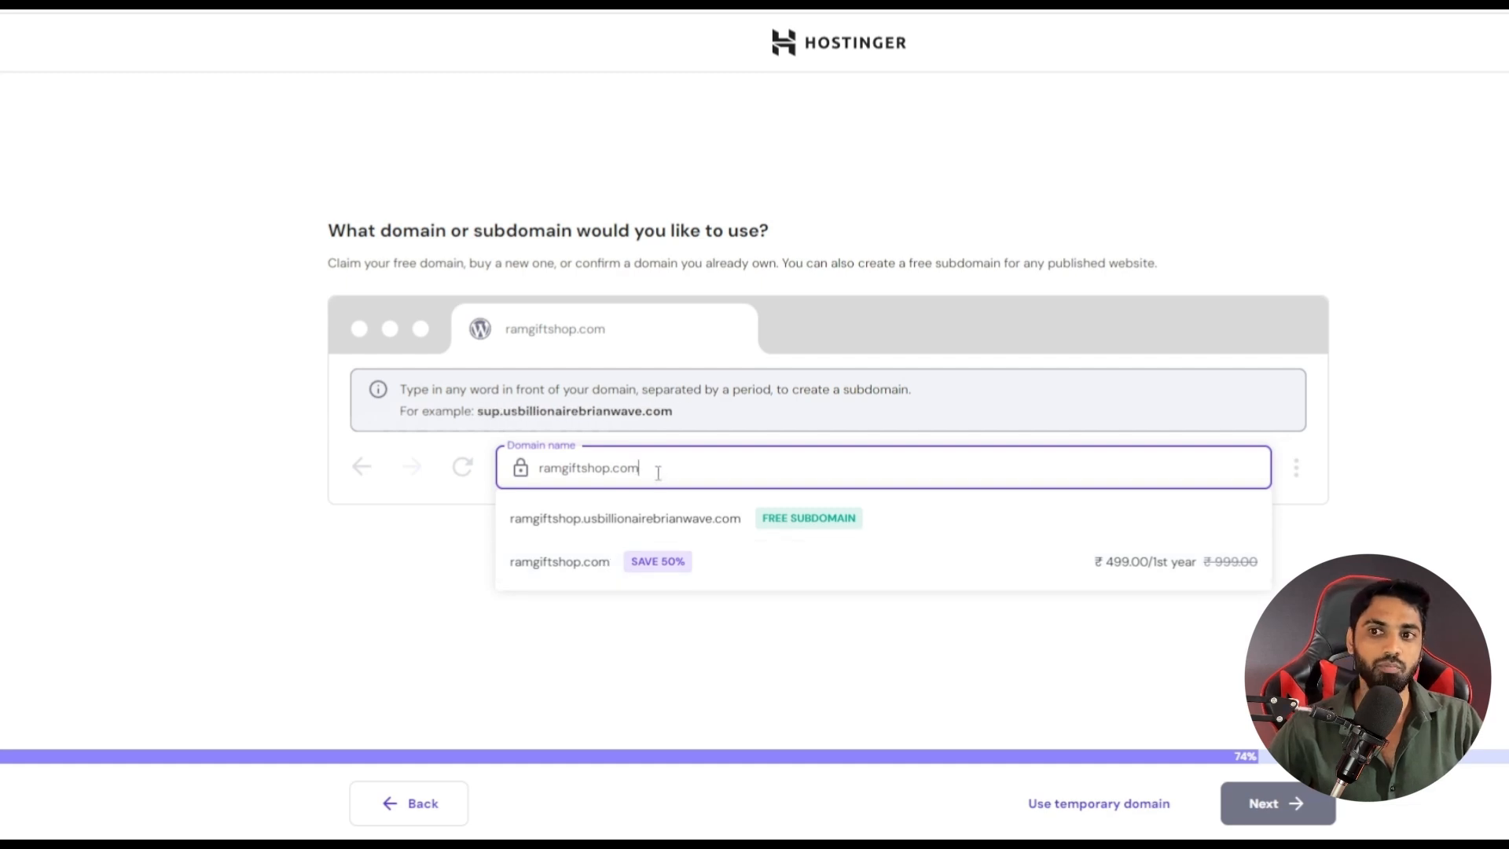
left_click_drag(656, 472, 472, 481)
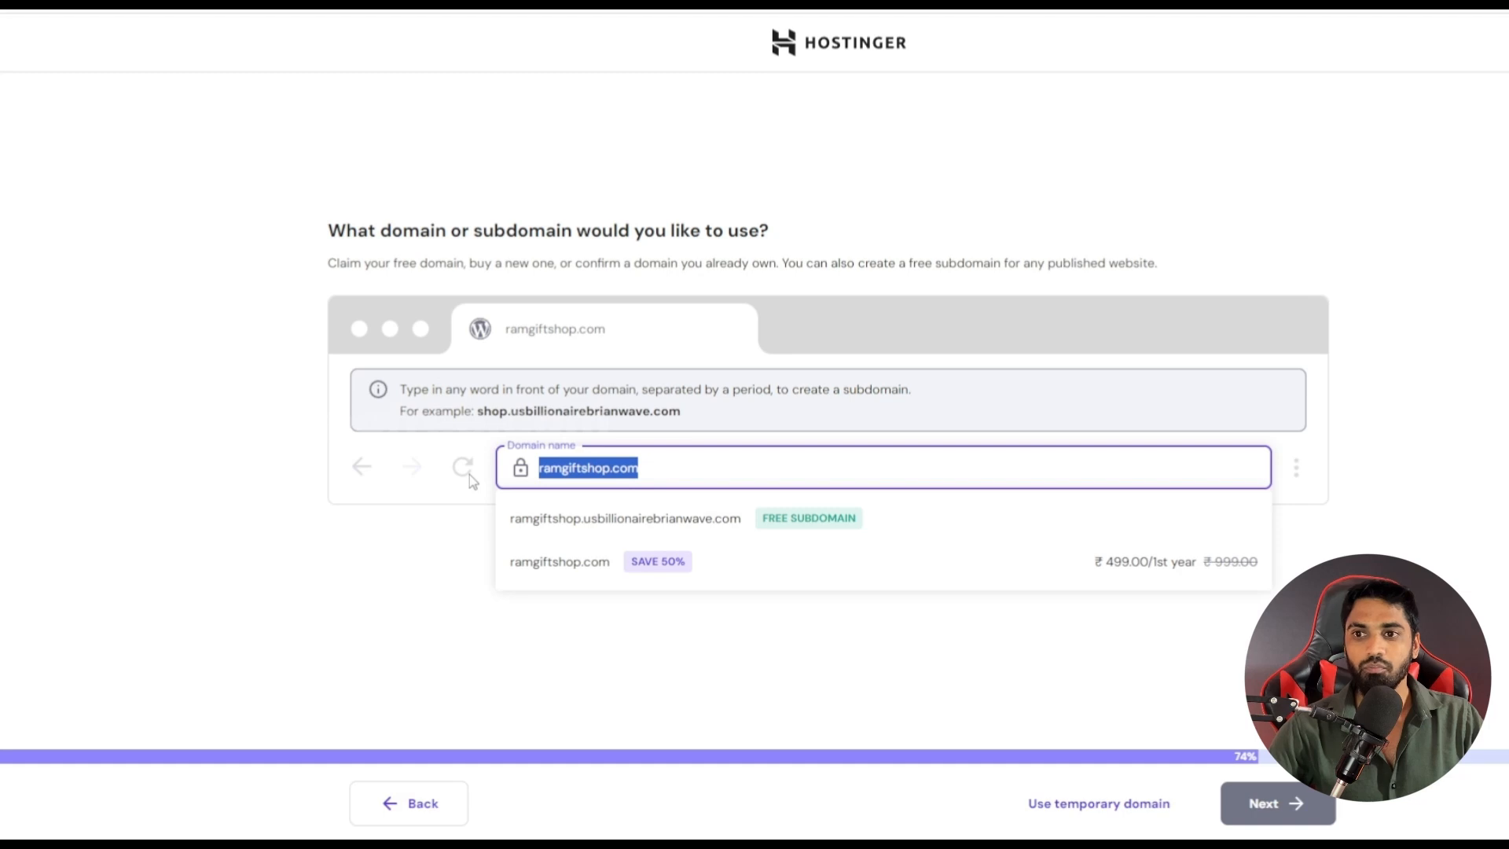
key("BackSpace")
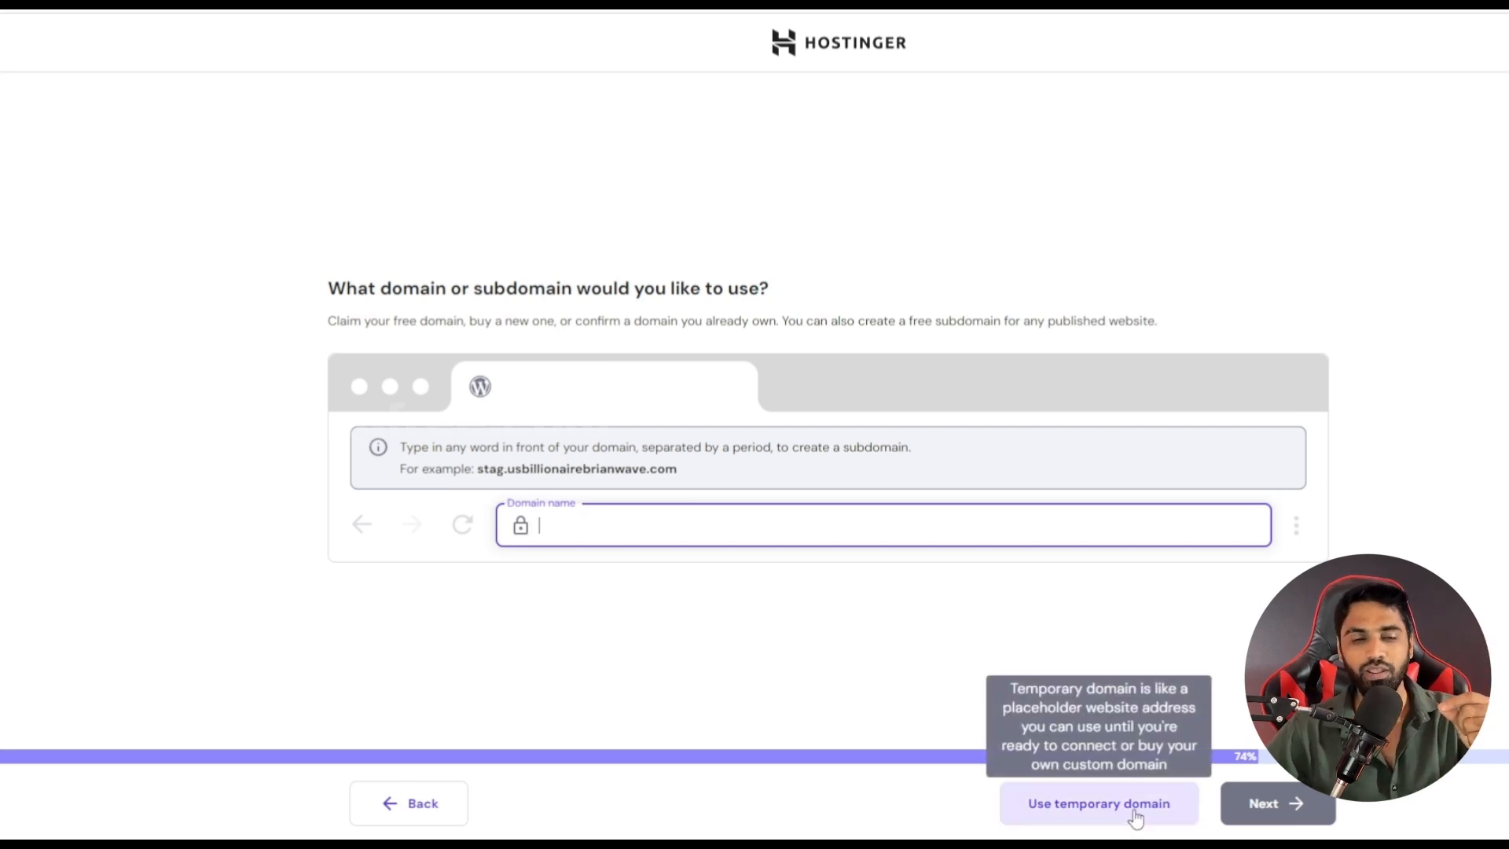
Step: Choose a temporary domain for the new website and open its WordPress admin panel
left_click(1082, 813)
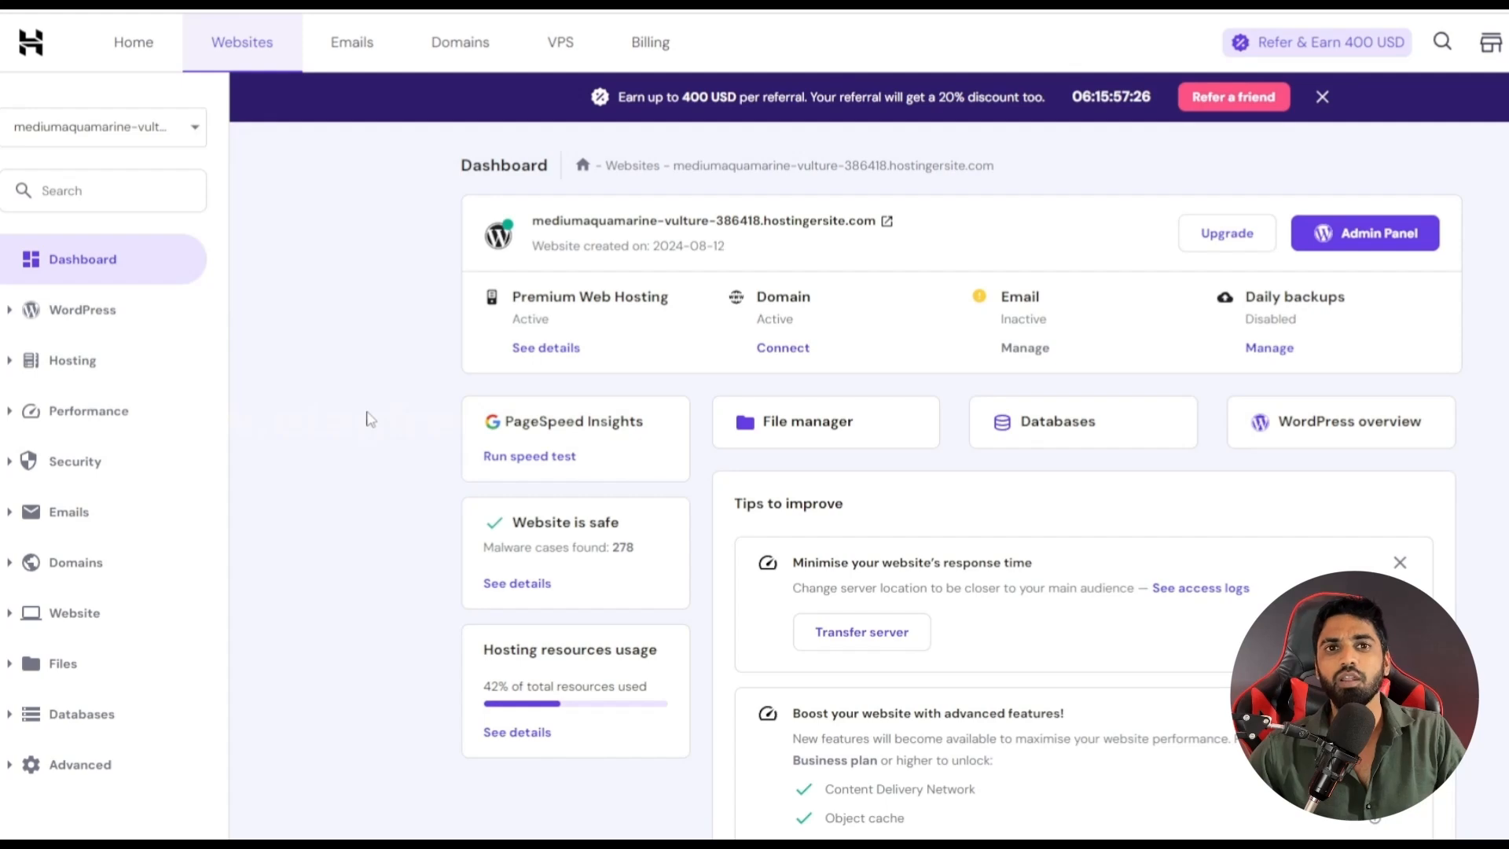
left_click(1352, 245)
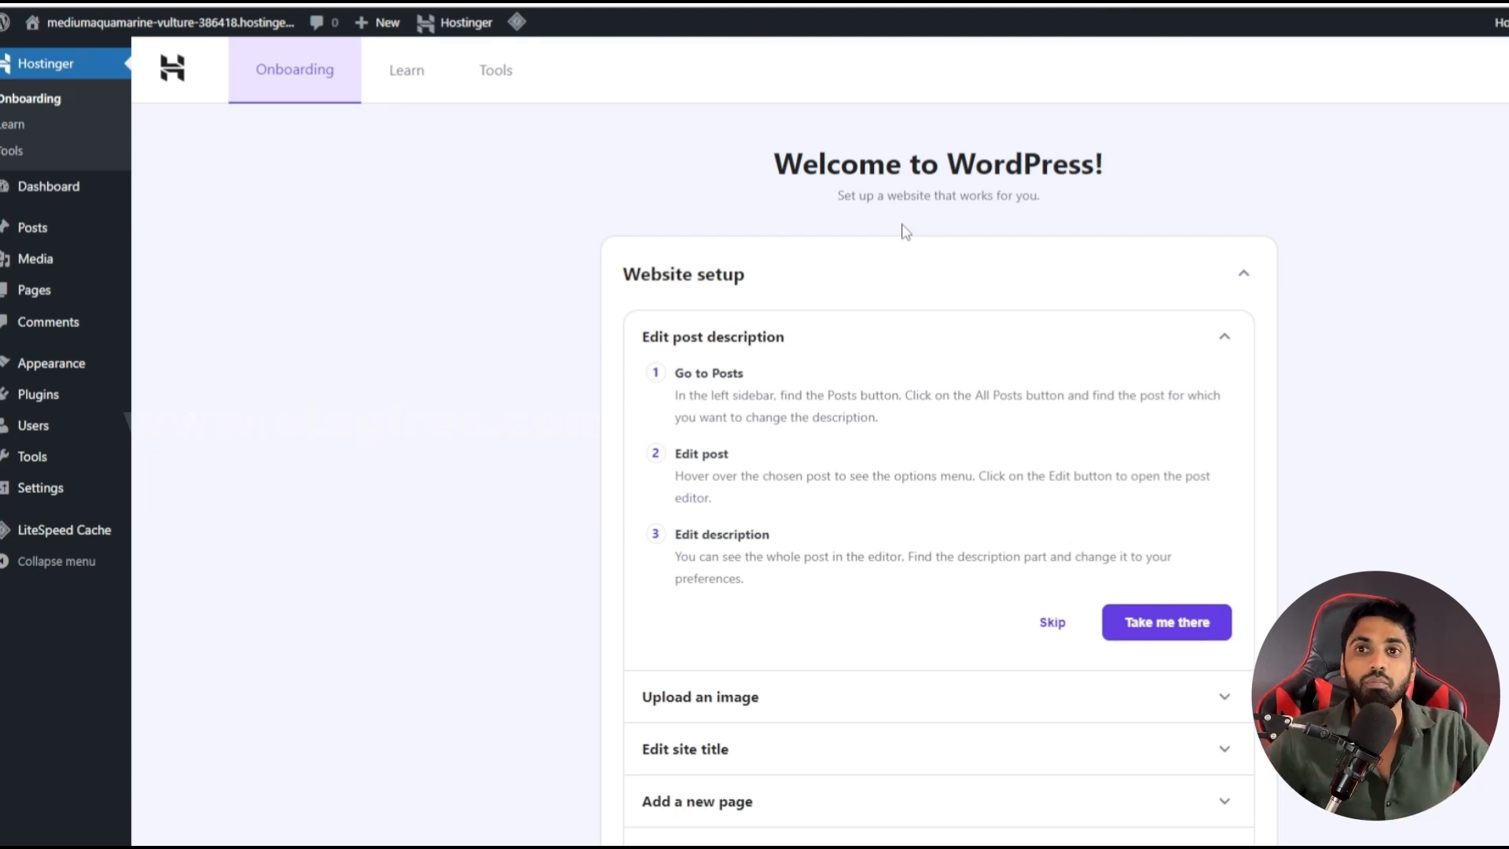
Step: Open the live website in a separate browser tab and examine its default home page from start to end
mouse_move(94, 38)
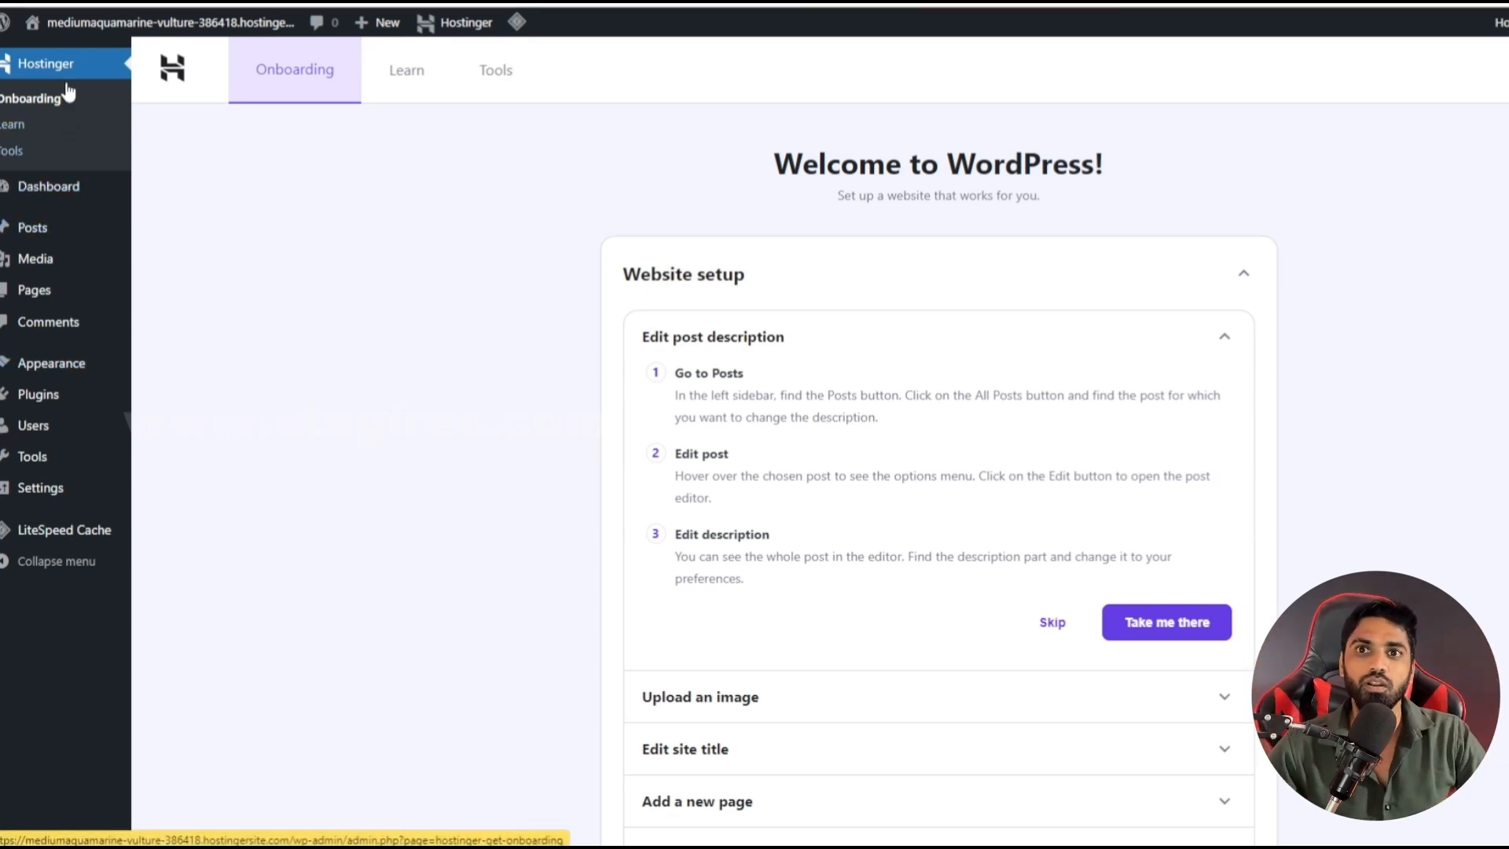
mouse_move(37, 24)
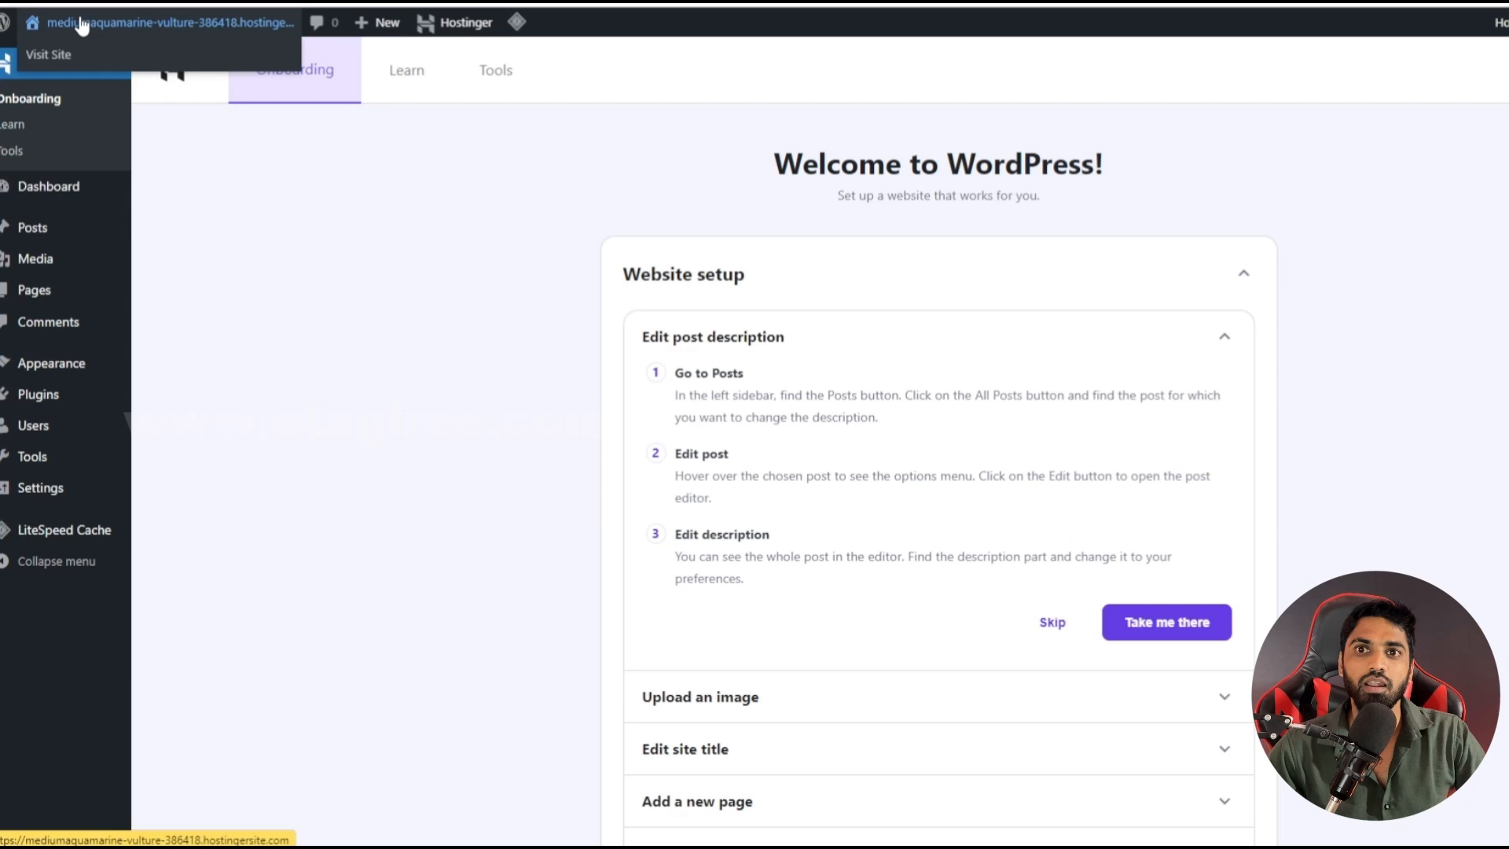
right_click(42, 66)
left_click(70, 82)
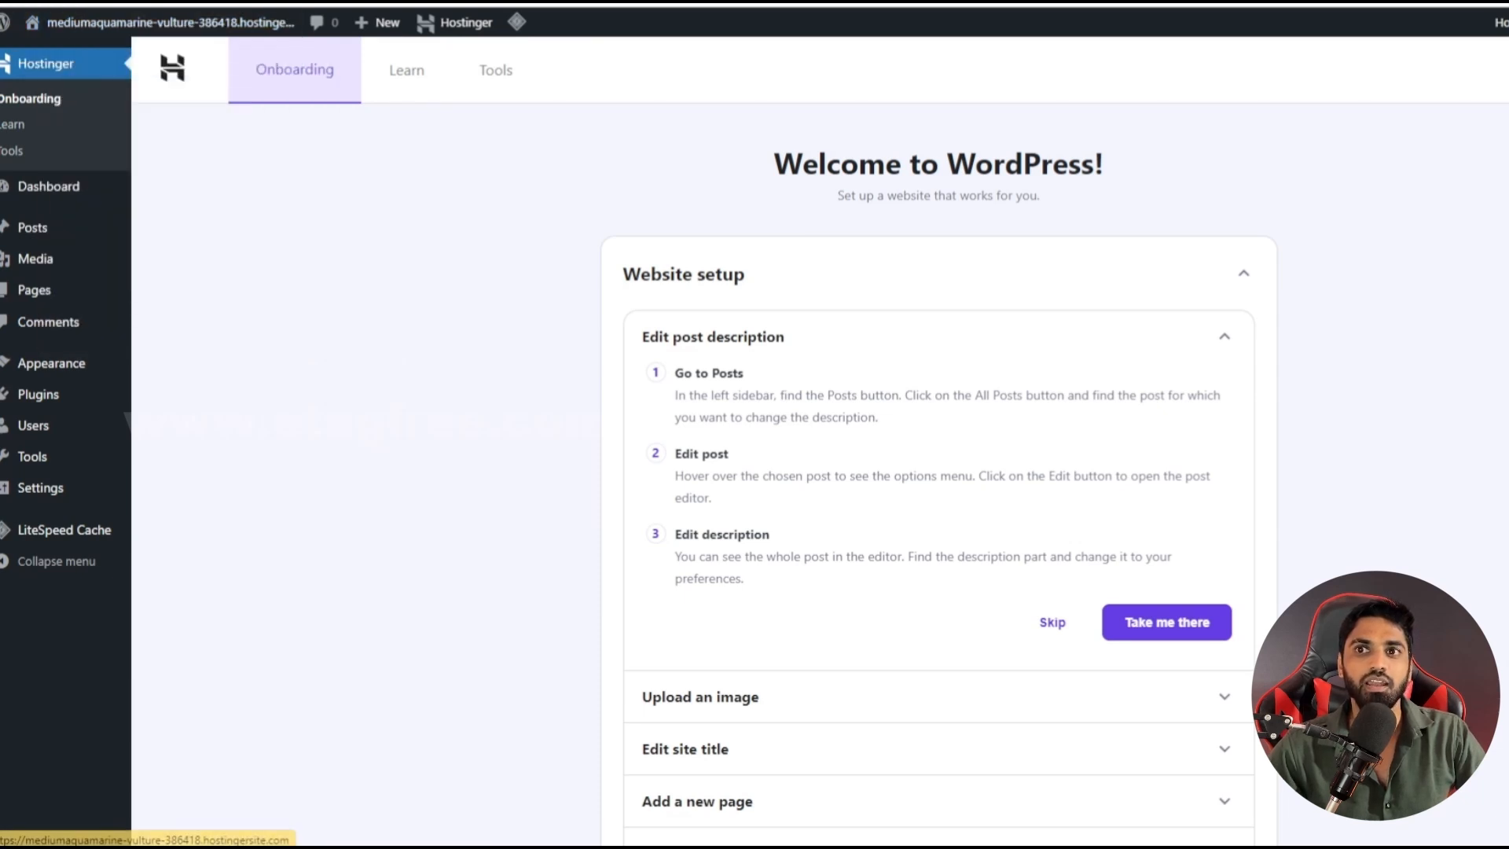
key("ctrl+Tab")
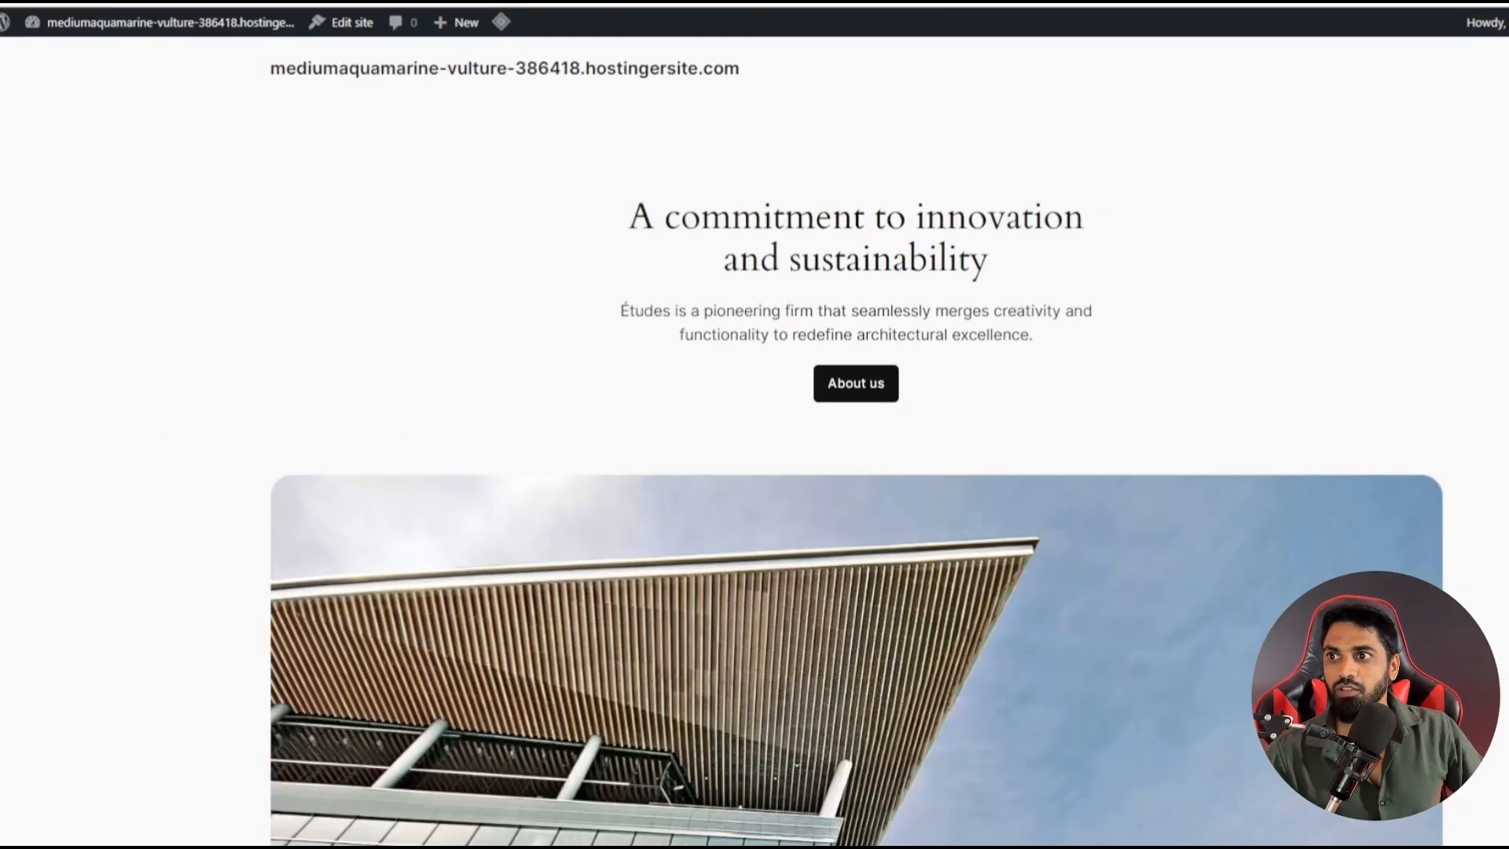
scroll(1481, 505, "down", 20)
scroll(754, 440, "down", 15)
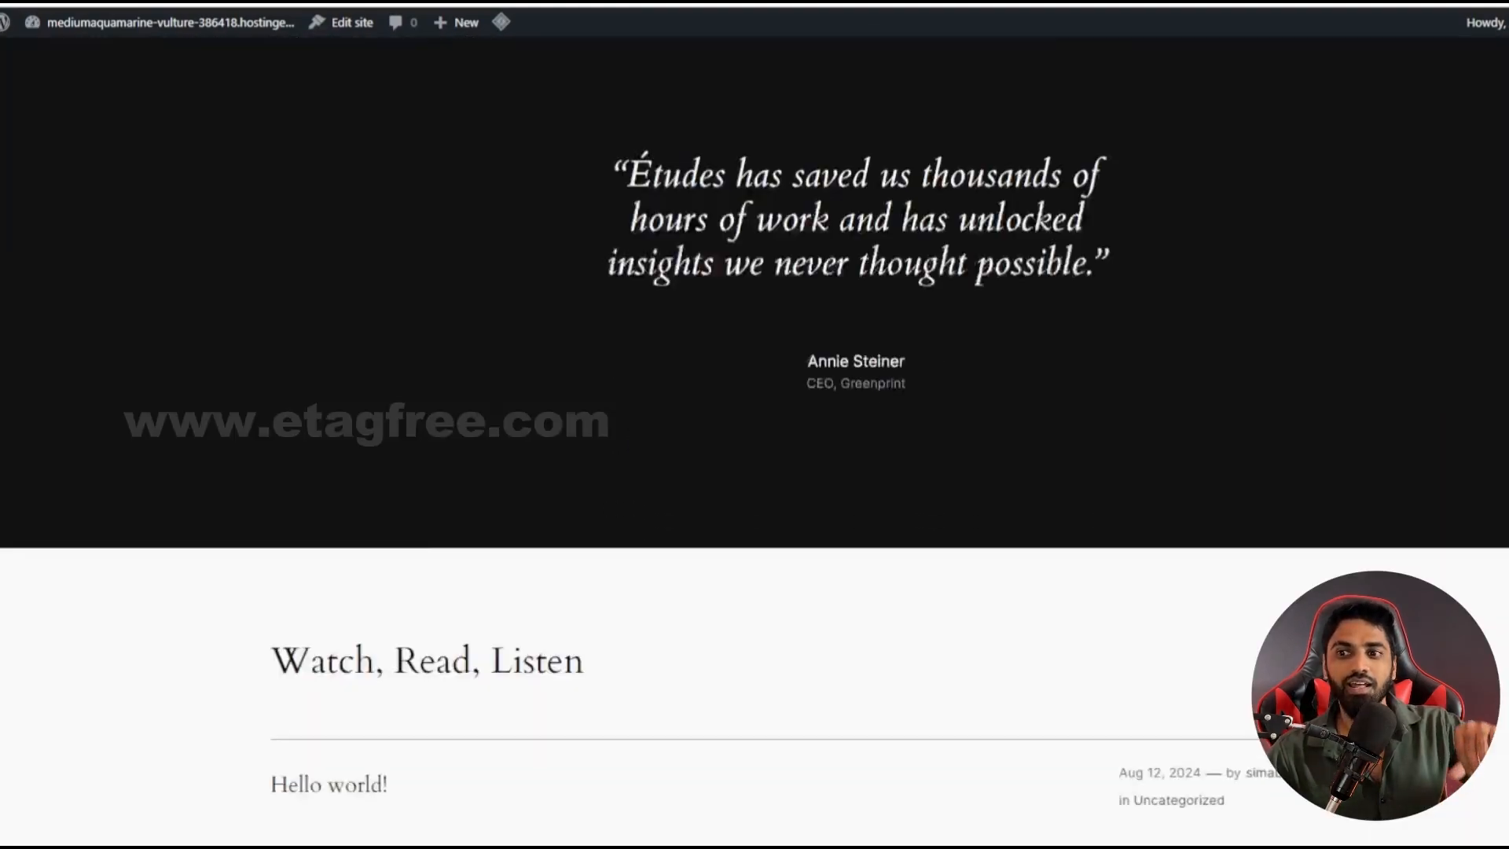
scroll(755, 440, "up", 6)
scroll(755, 440, "up", 20)
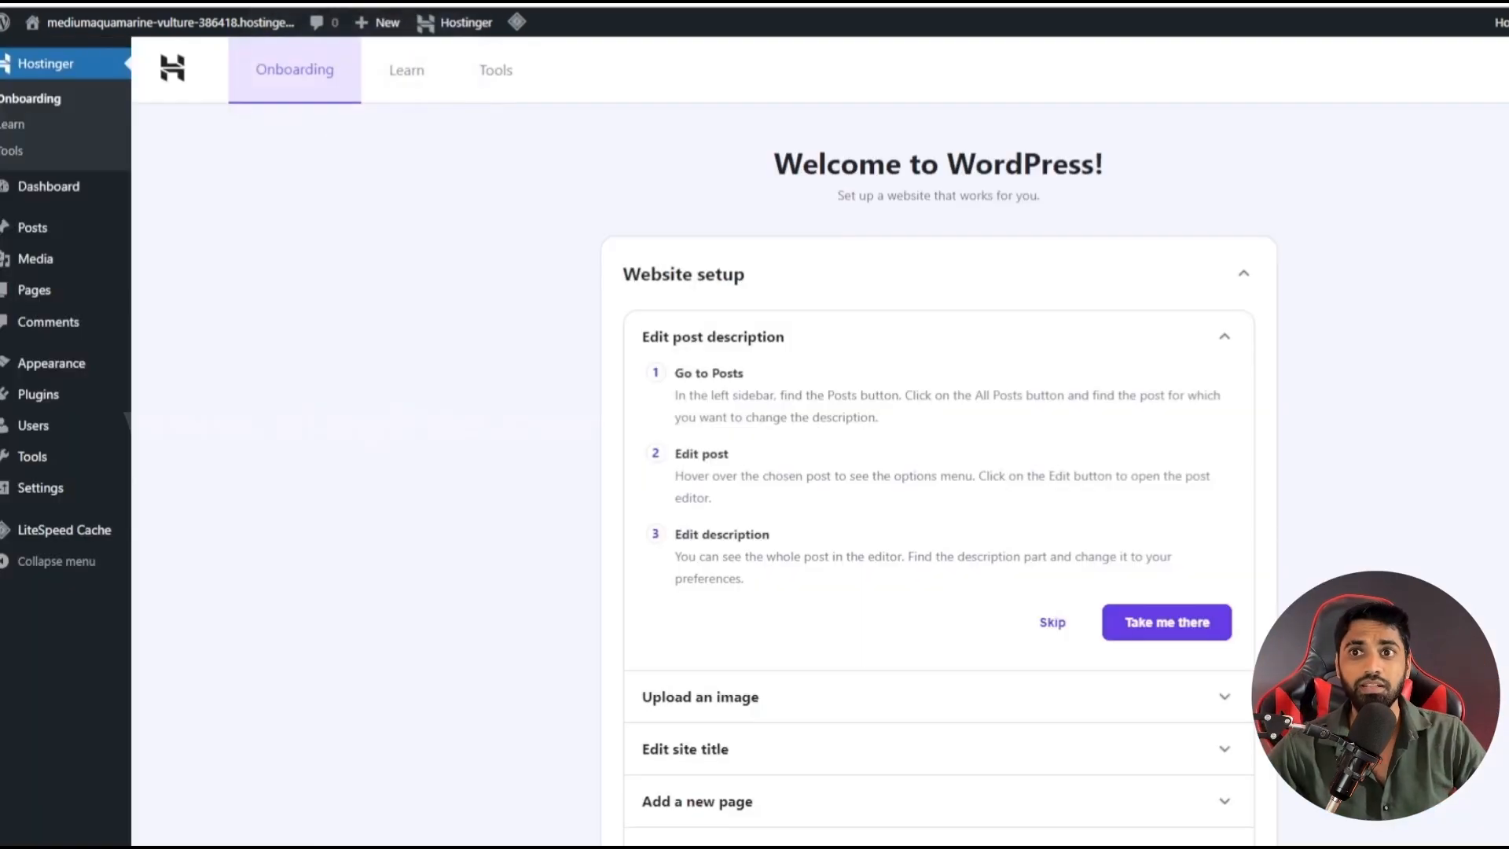
Step: Go to the site's themes and open the catalogue for adding a new theme
mouse_move(36, 386)
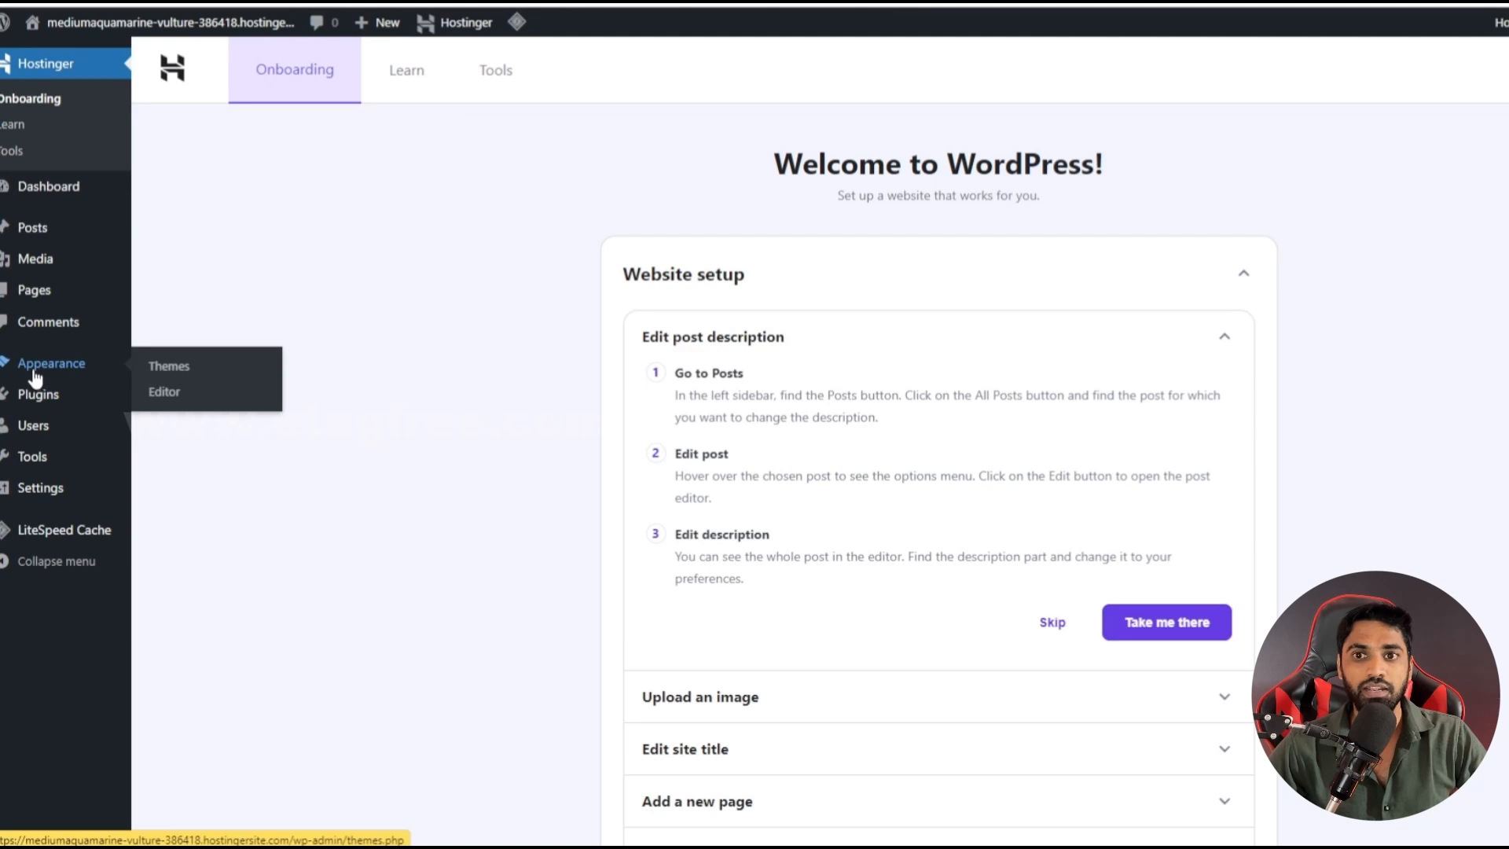
left_click(168, 370)
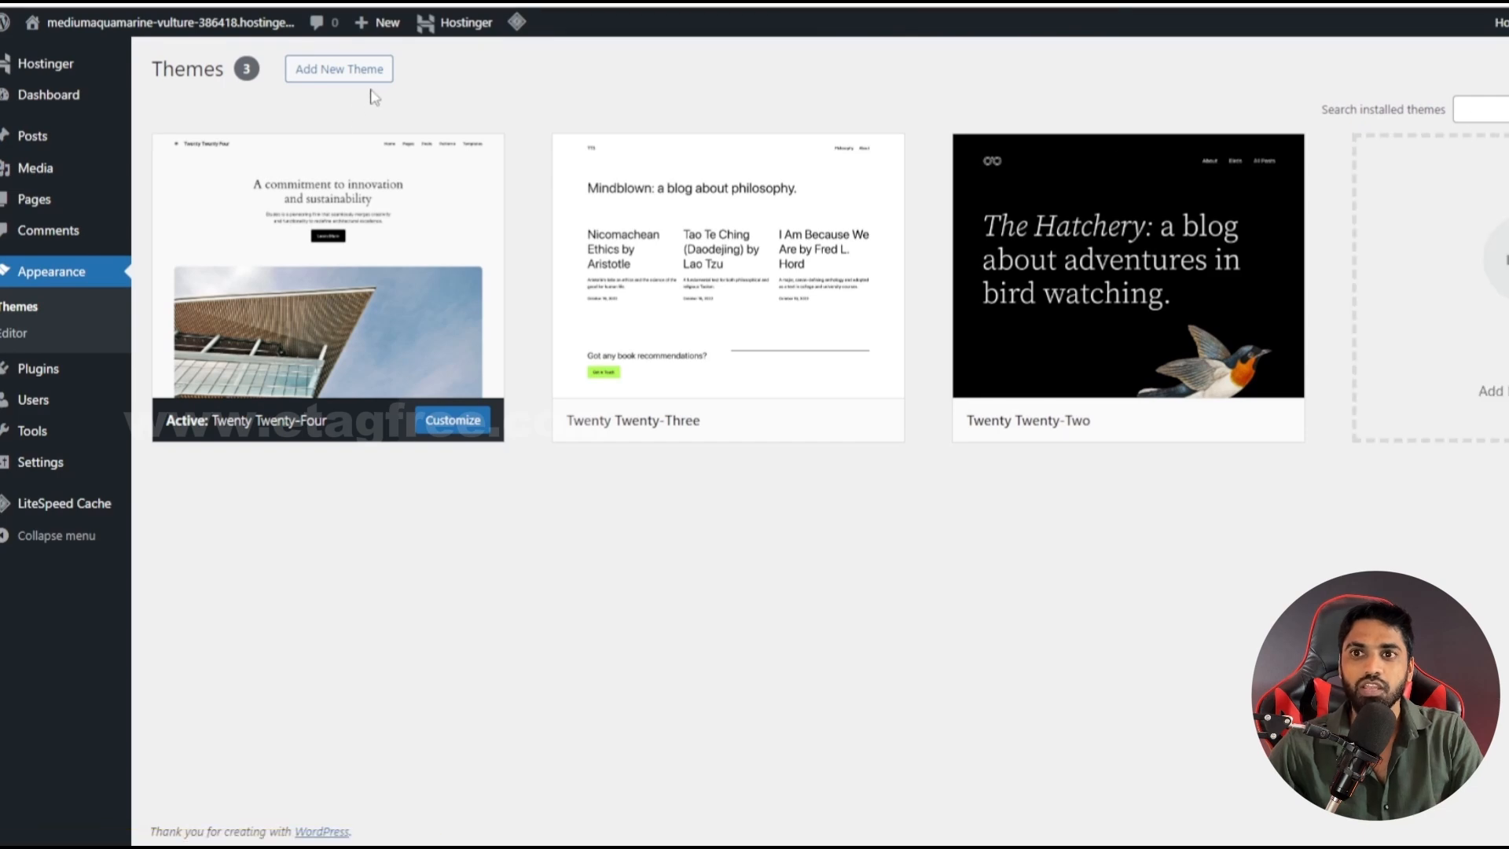
left_click(350, 72)
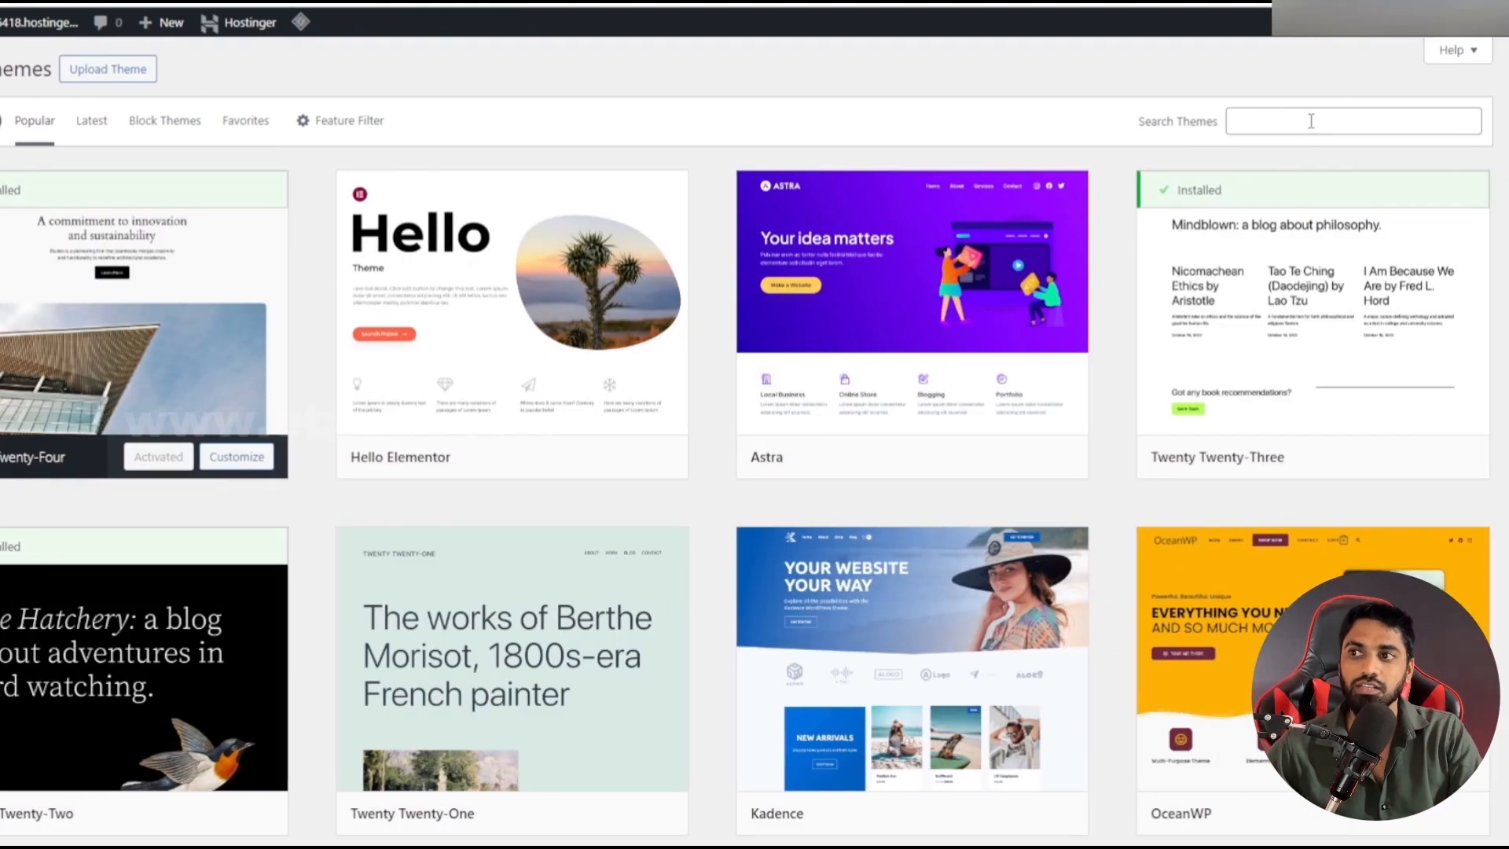
Step: Search the theme catalogue for "affiliate marketing" and examine the preview of the Affiliate Review theme
left_click(1485, 121)
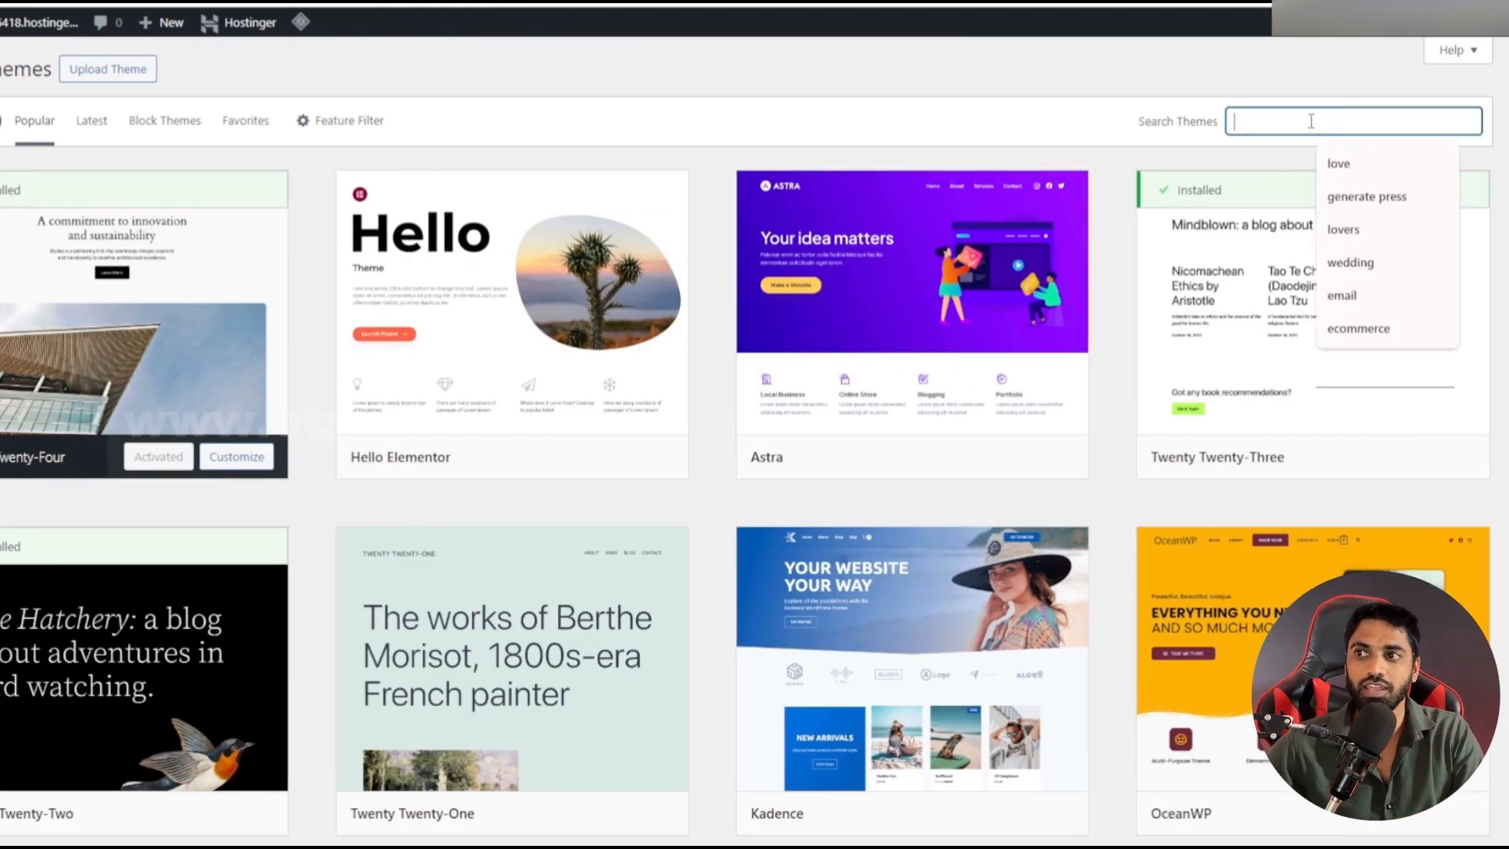
type("affiliate marketing")
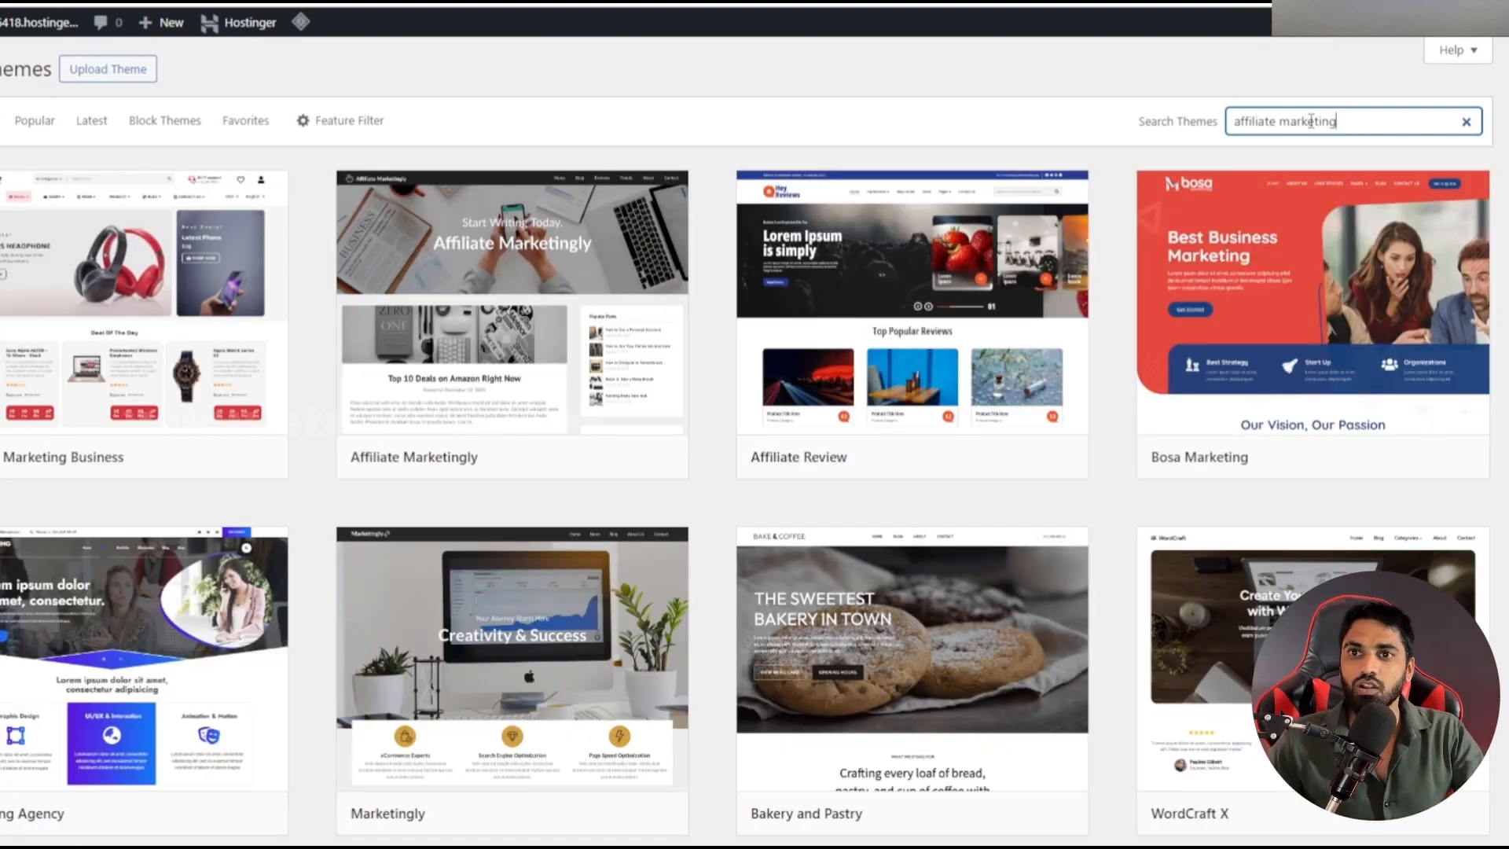
mouse_move(1336, 172)
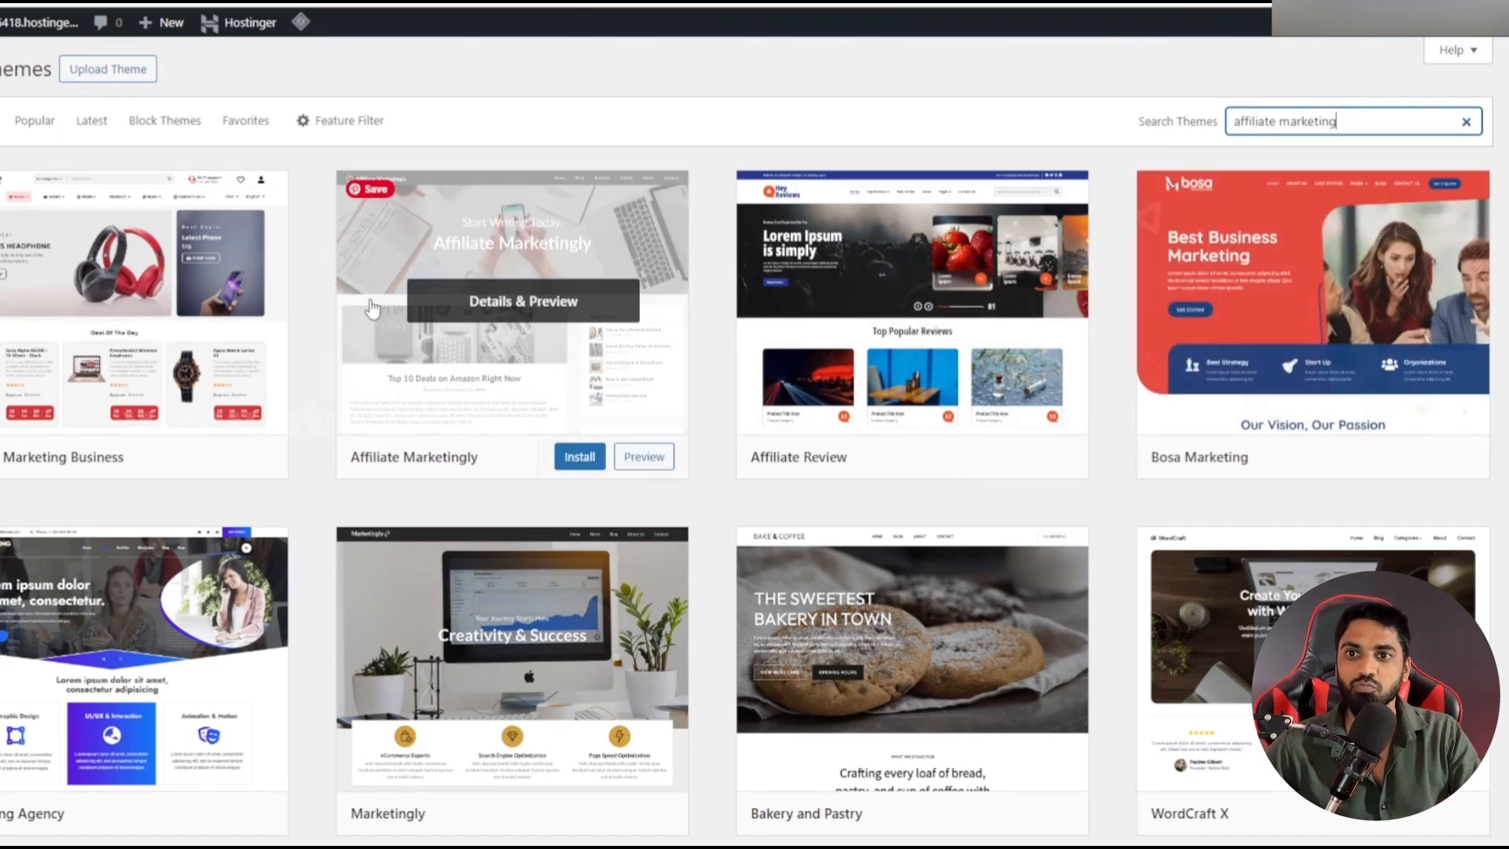
mouse_move(988, 311)
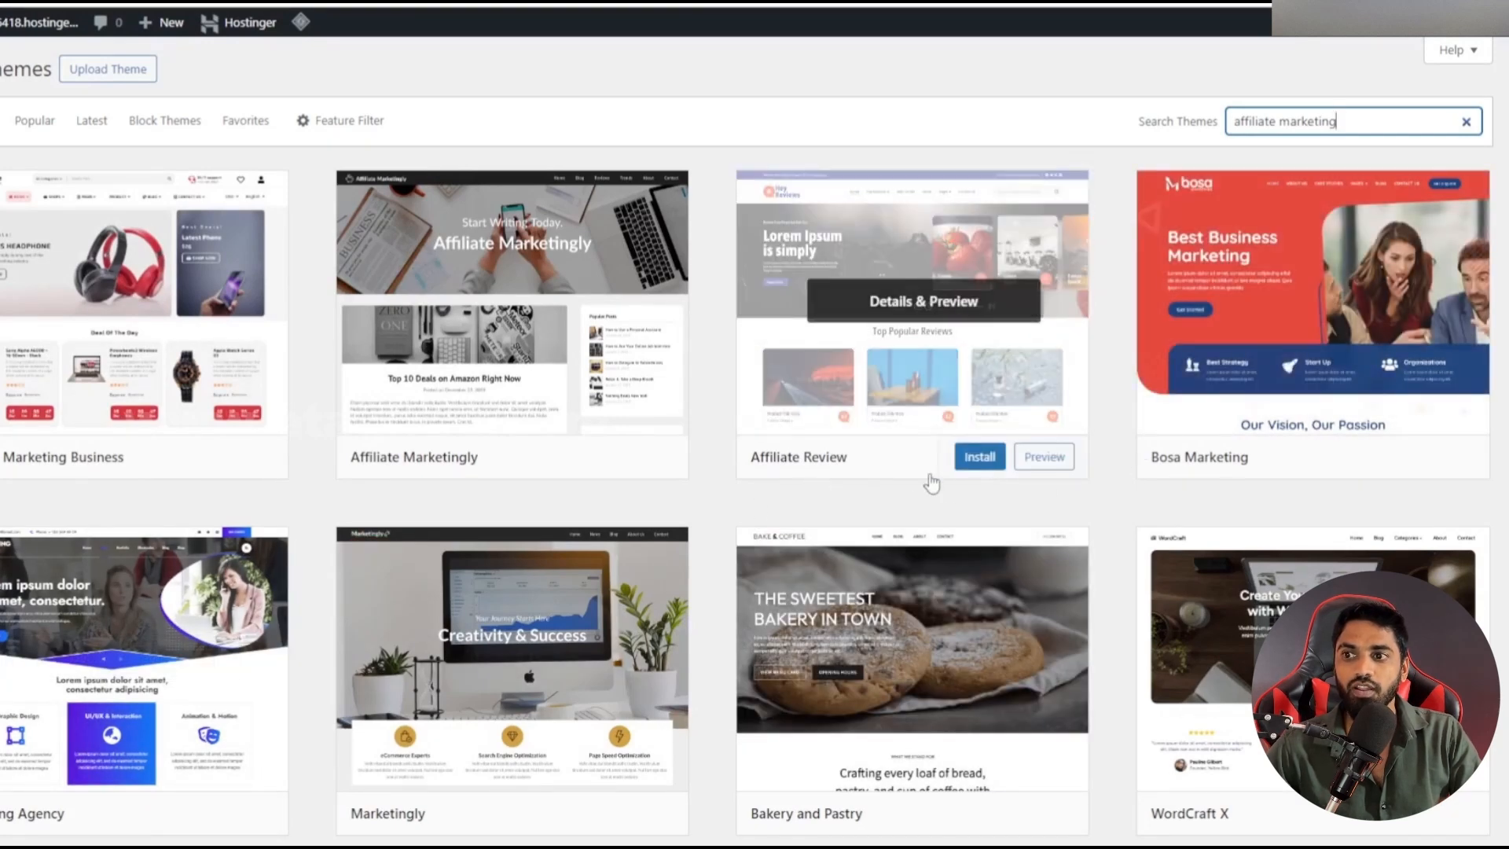
left_click(1044, 459)
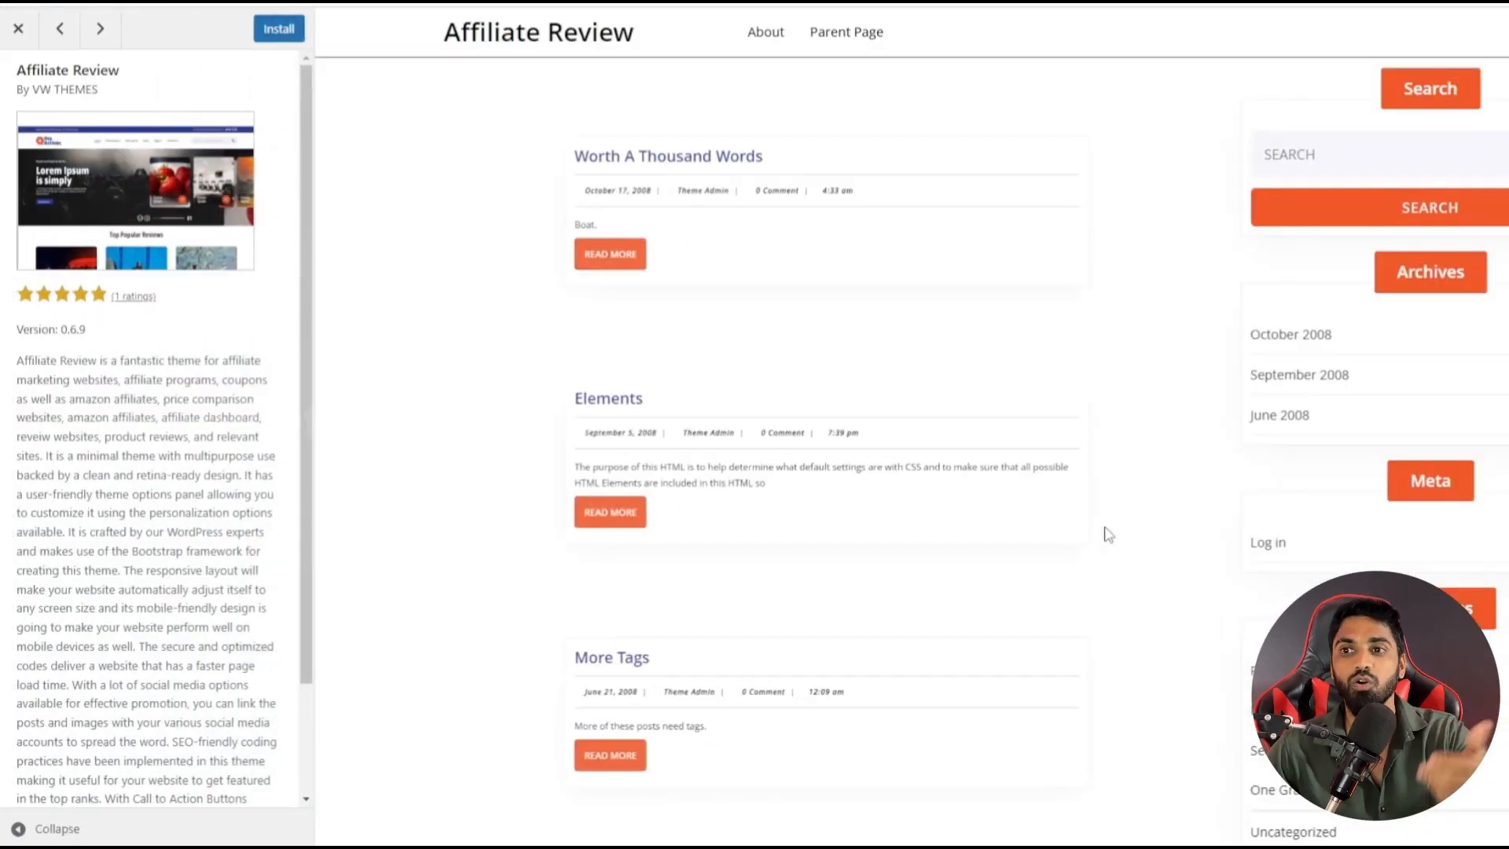
scroll(893, 555, "down", 15)
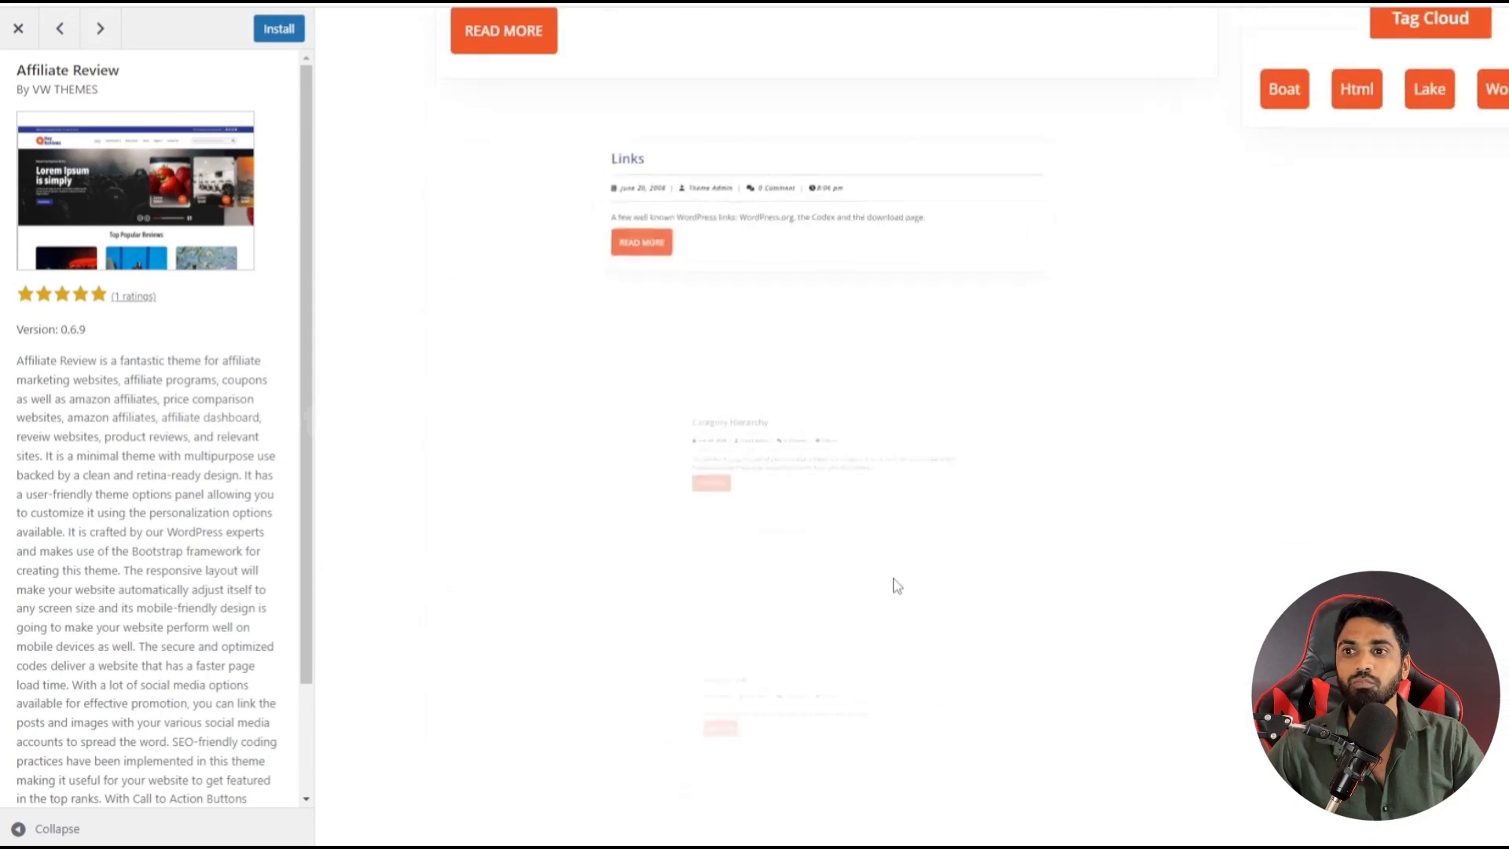
scroll(889, 593, "up", 15)
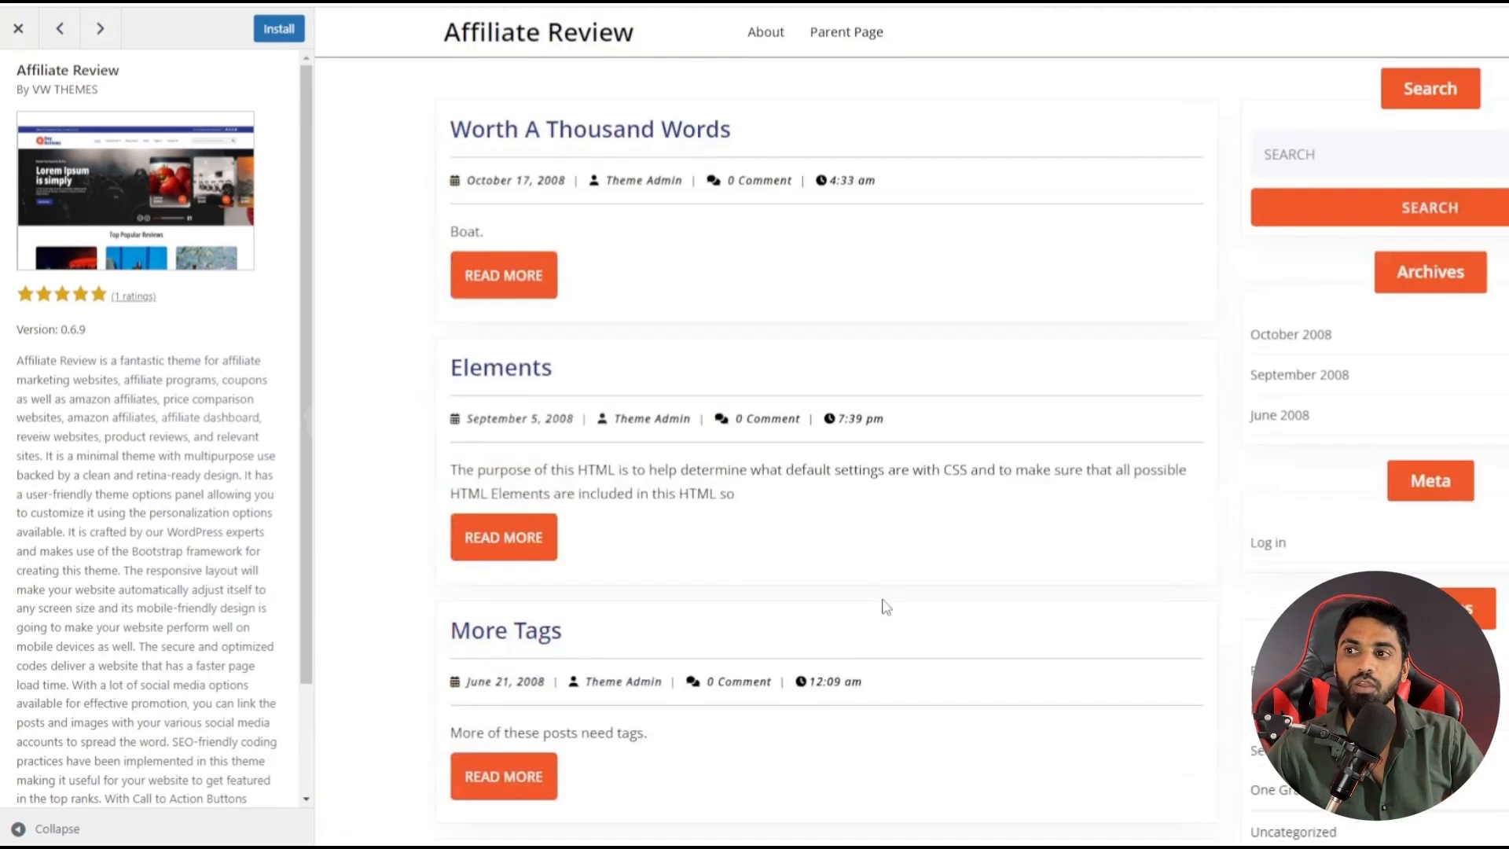
scroll(1096, 596, "down", 15)
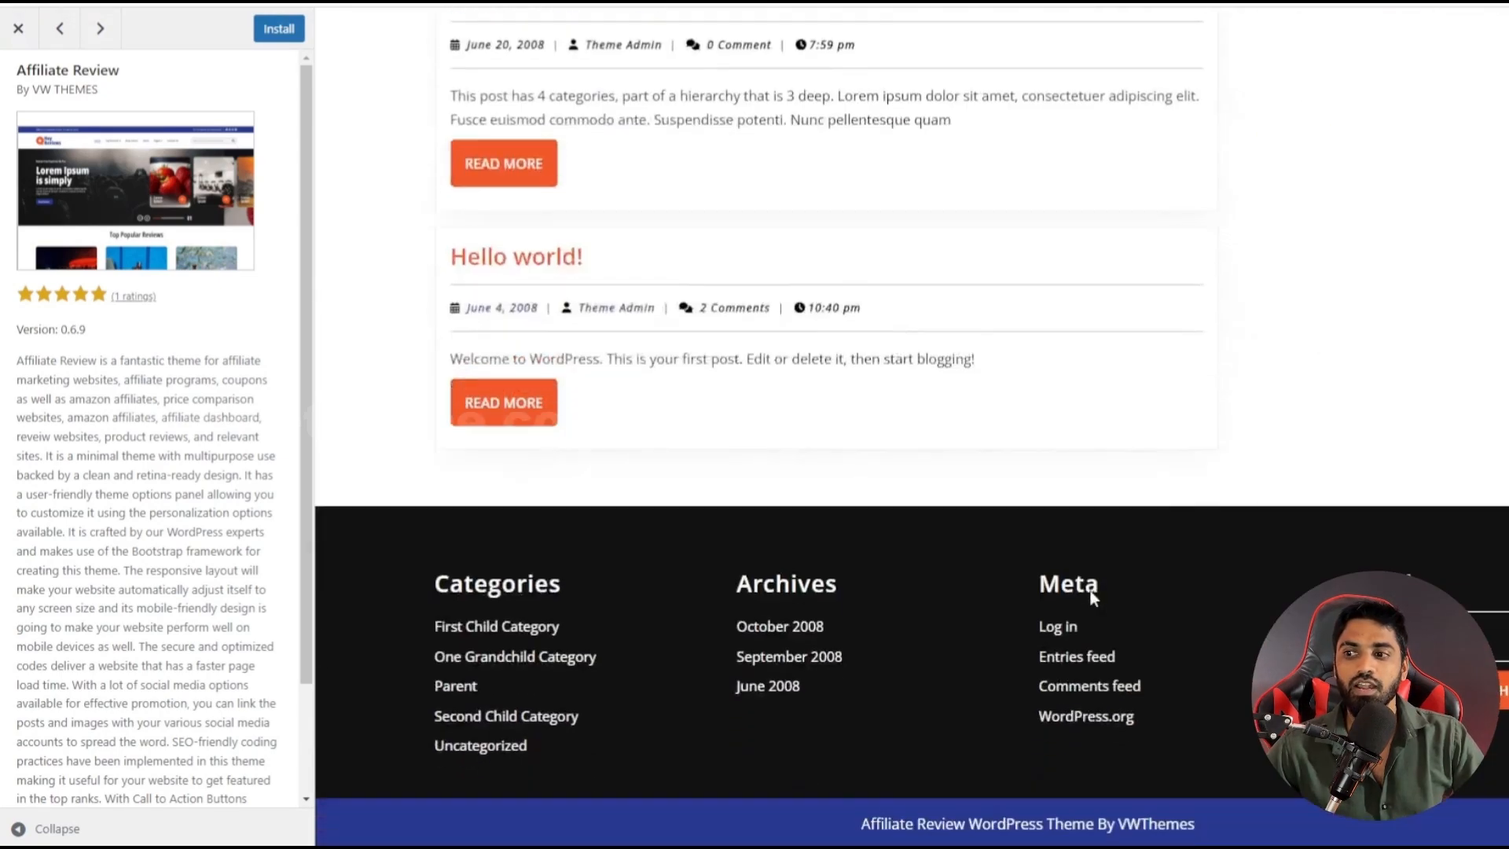
scroll(1092, 597, "up", 5)
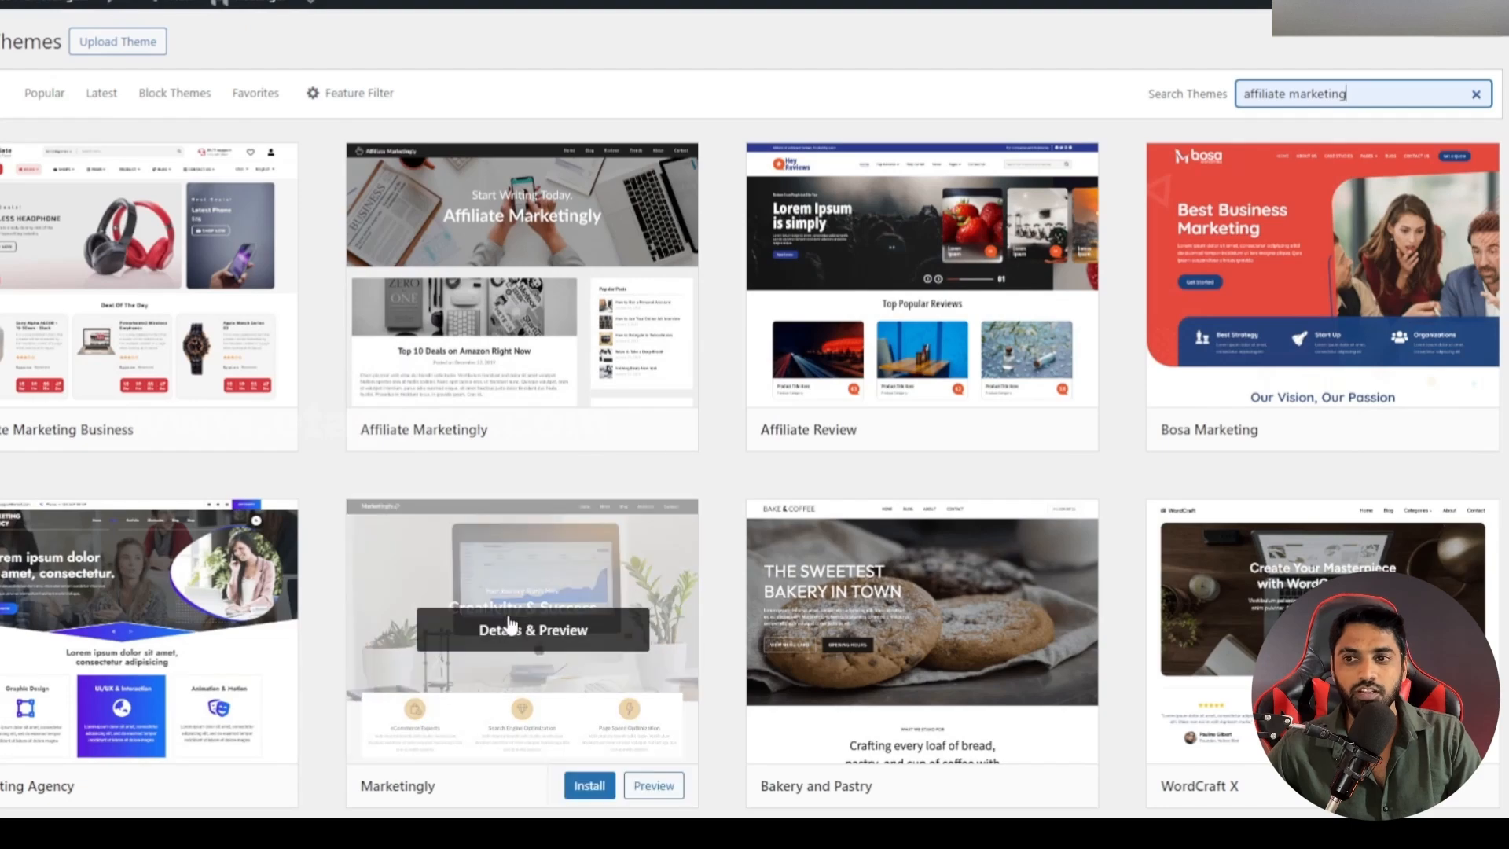
Step: Browse the affiliate marketing theme results and search the catalogue for "generate press" instead
scroll(357, 672, "down", 10)
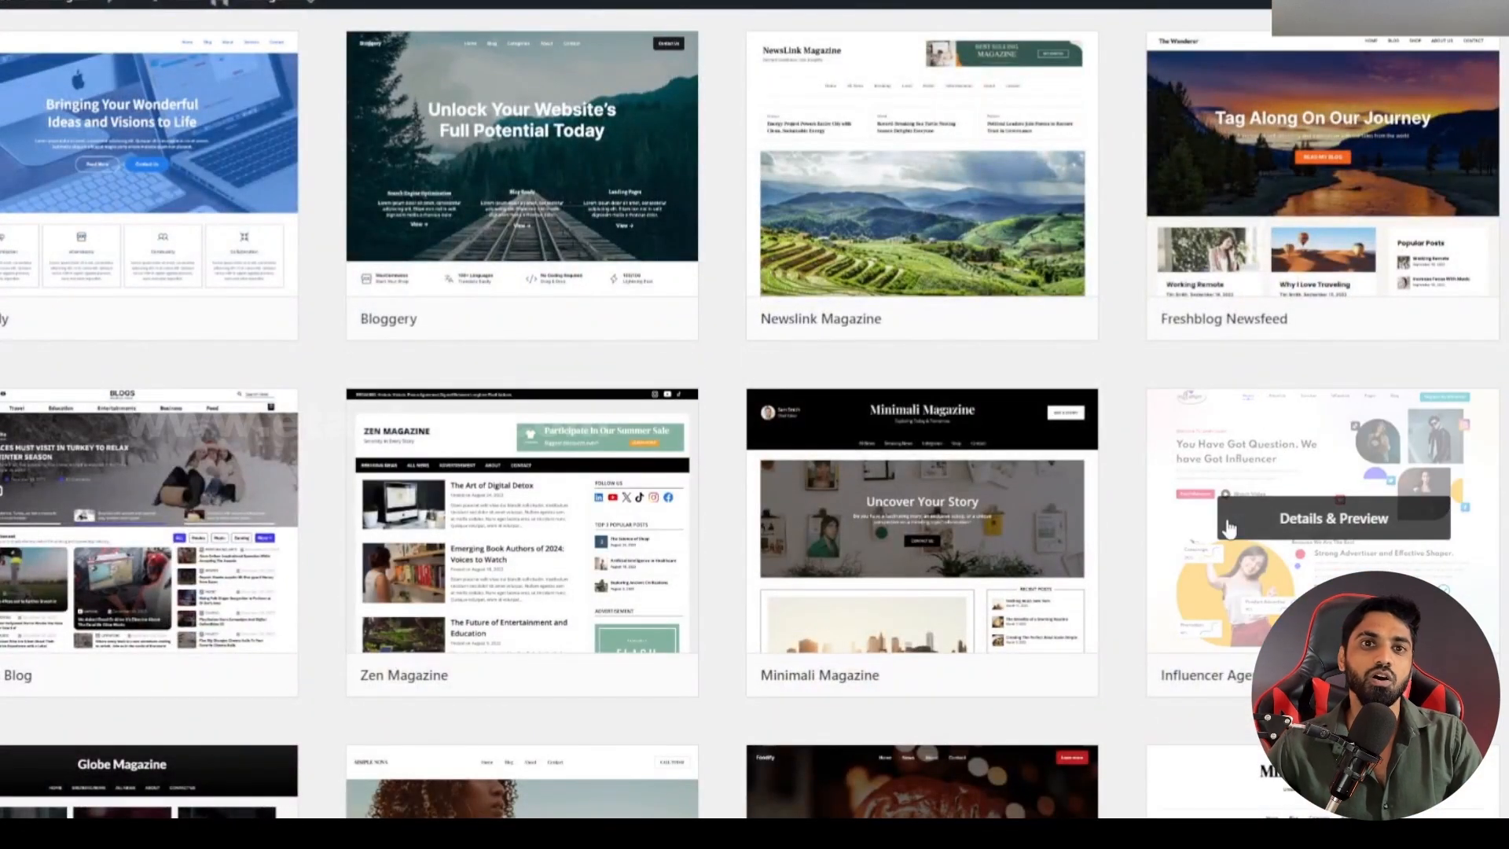
scroll(1230, 528, "up", 10)
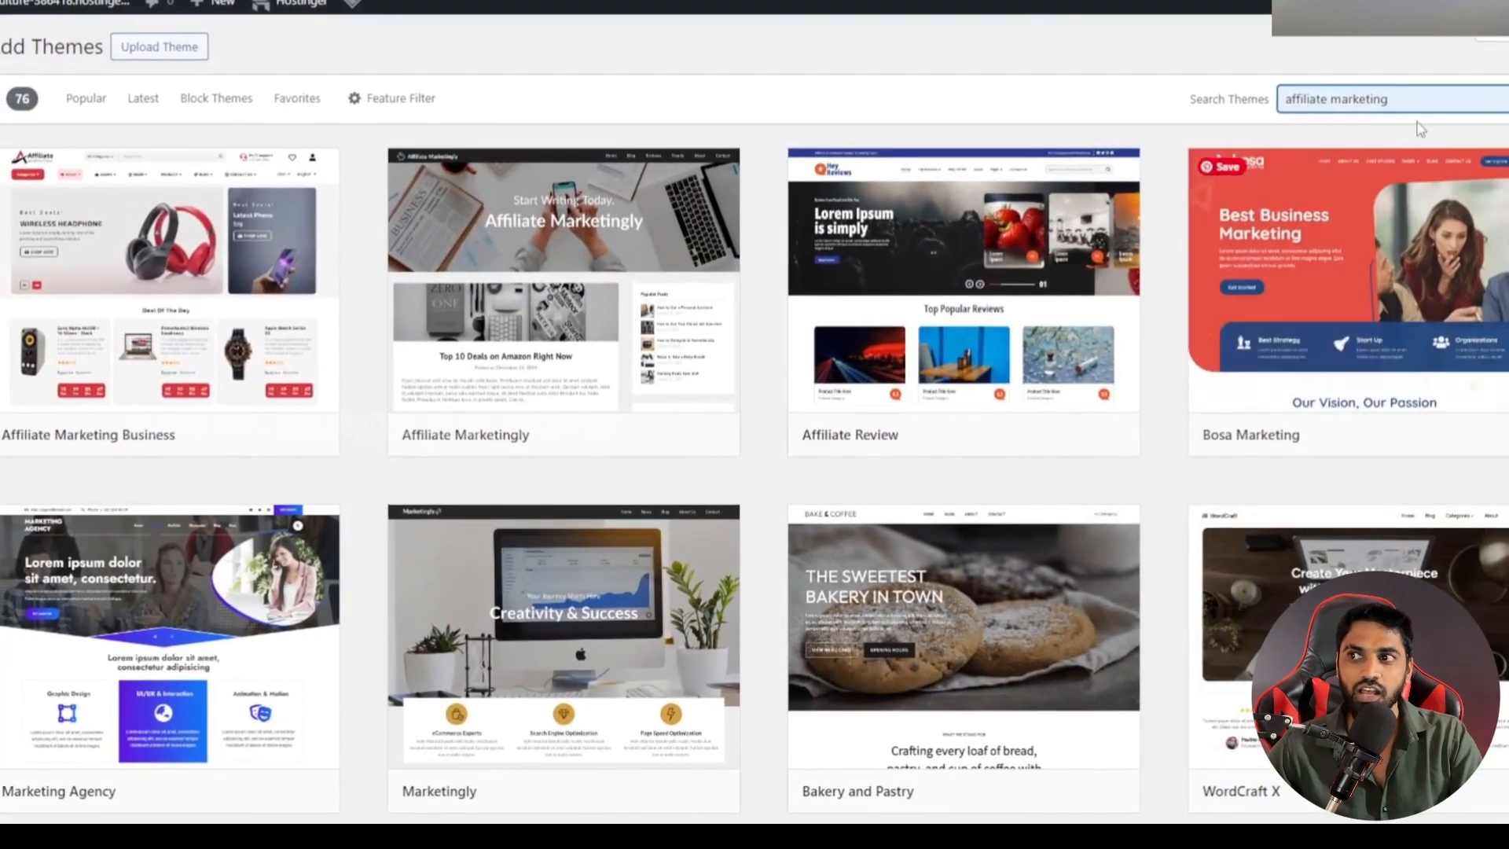
left_click_drag(1378, 96, 1213, 103)
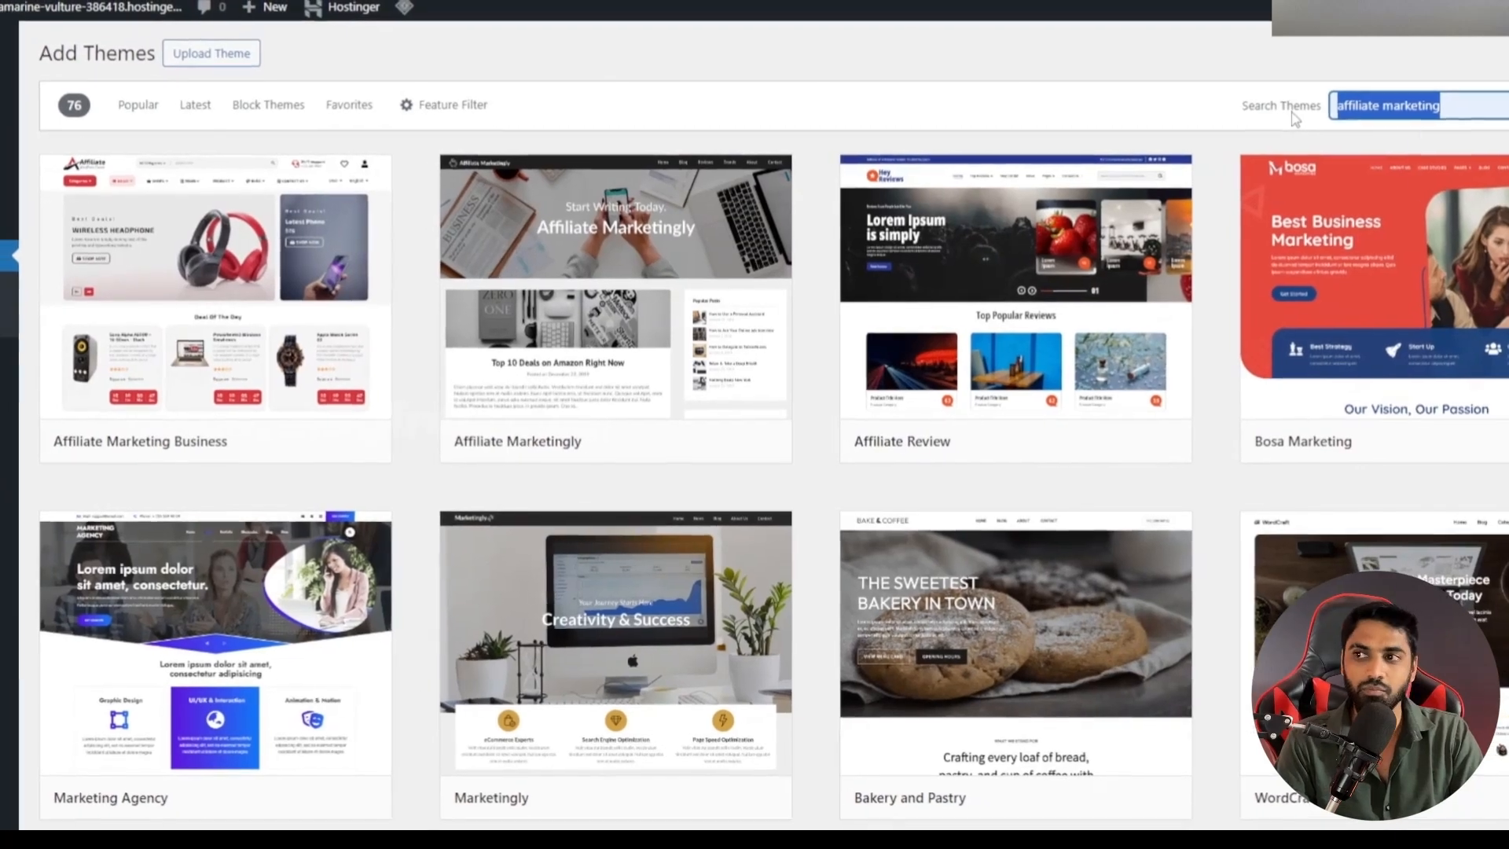
type("generate press")
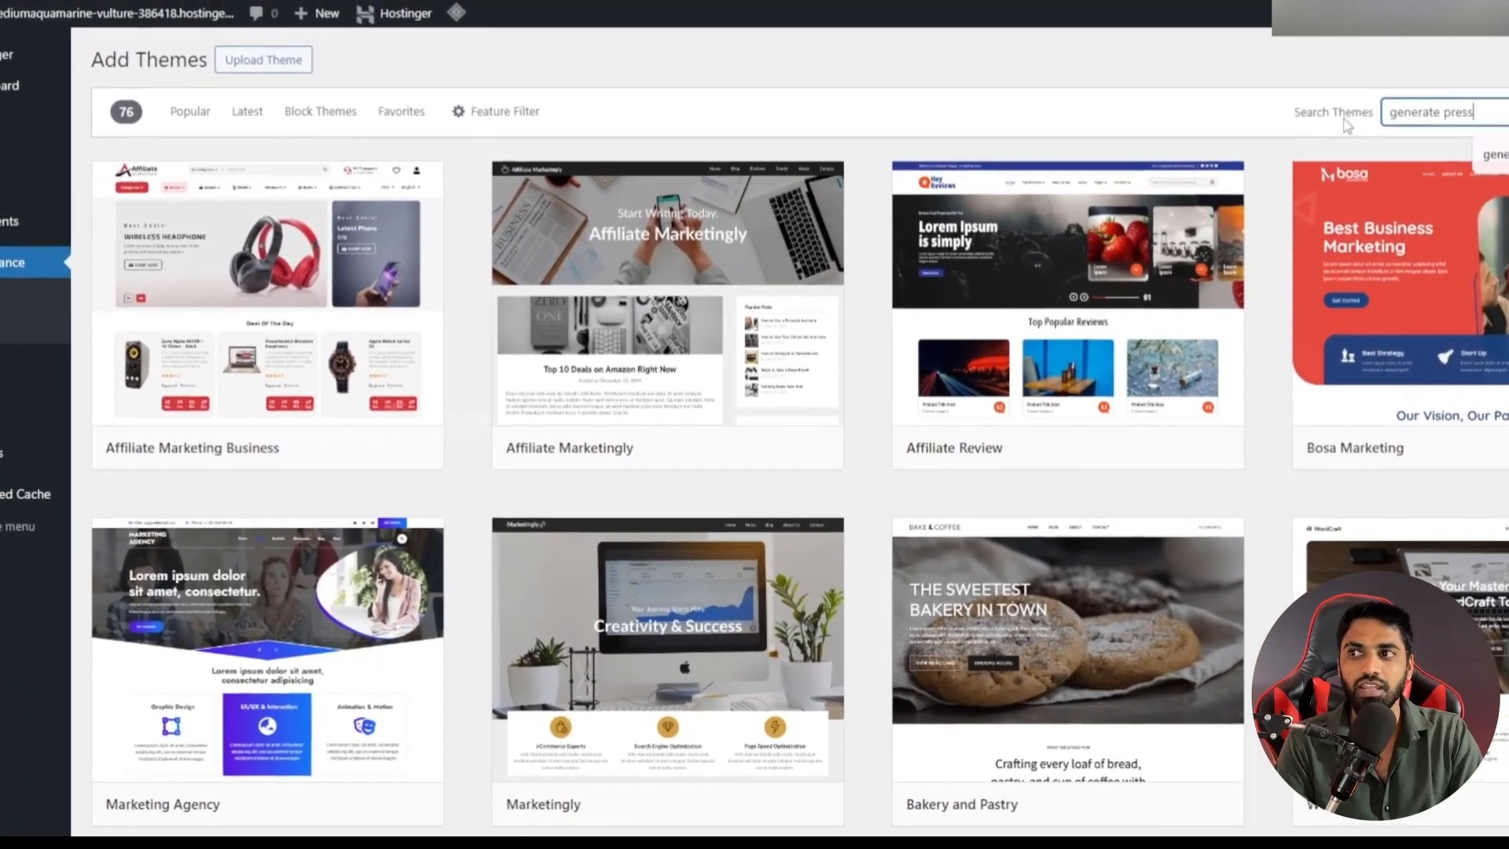
key("Return")
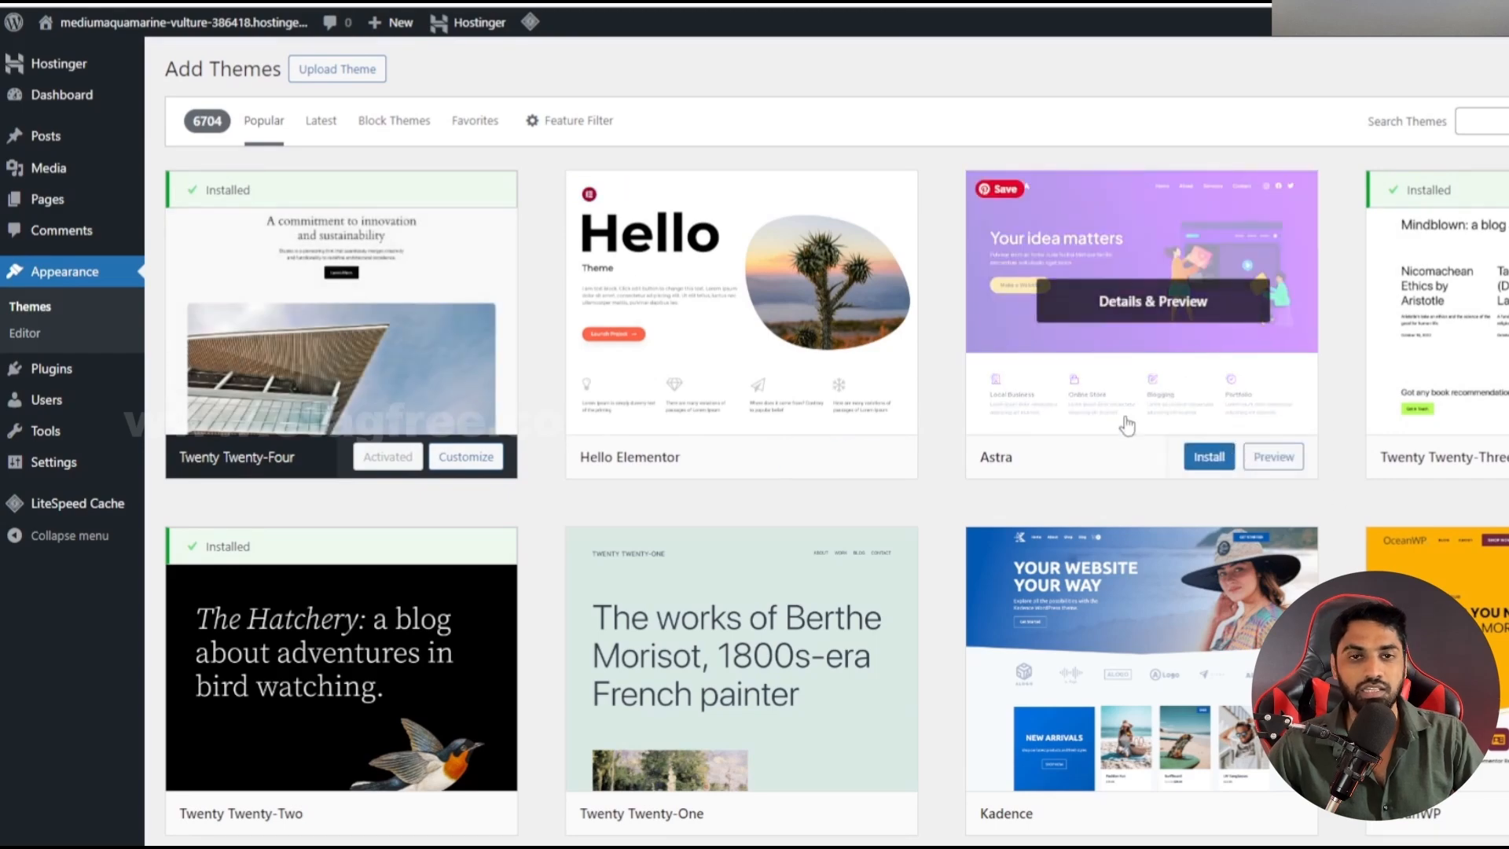
Step: Install the GeneratePress theme from the popular themes and activate it
scroll(1129, 507, "down", 3)
scroll(1133, 745, "down", 2)
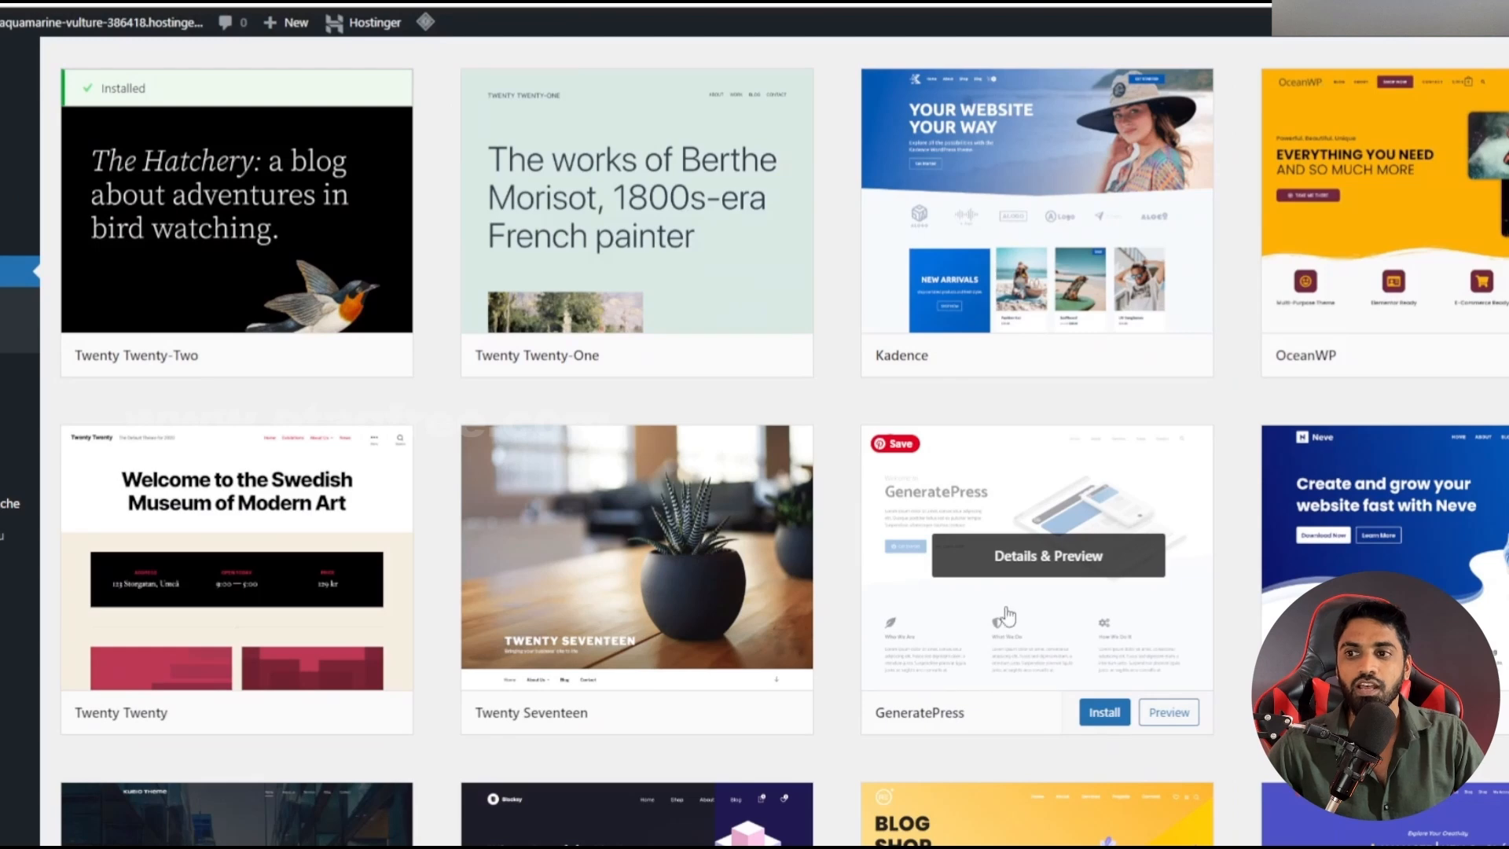
scroll(976, 600, "down", 1)
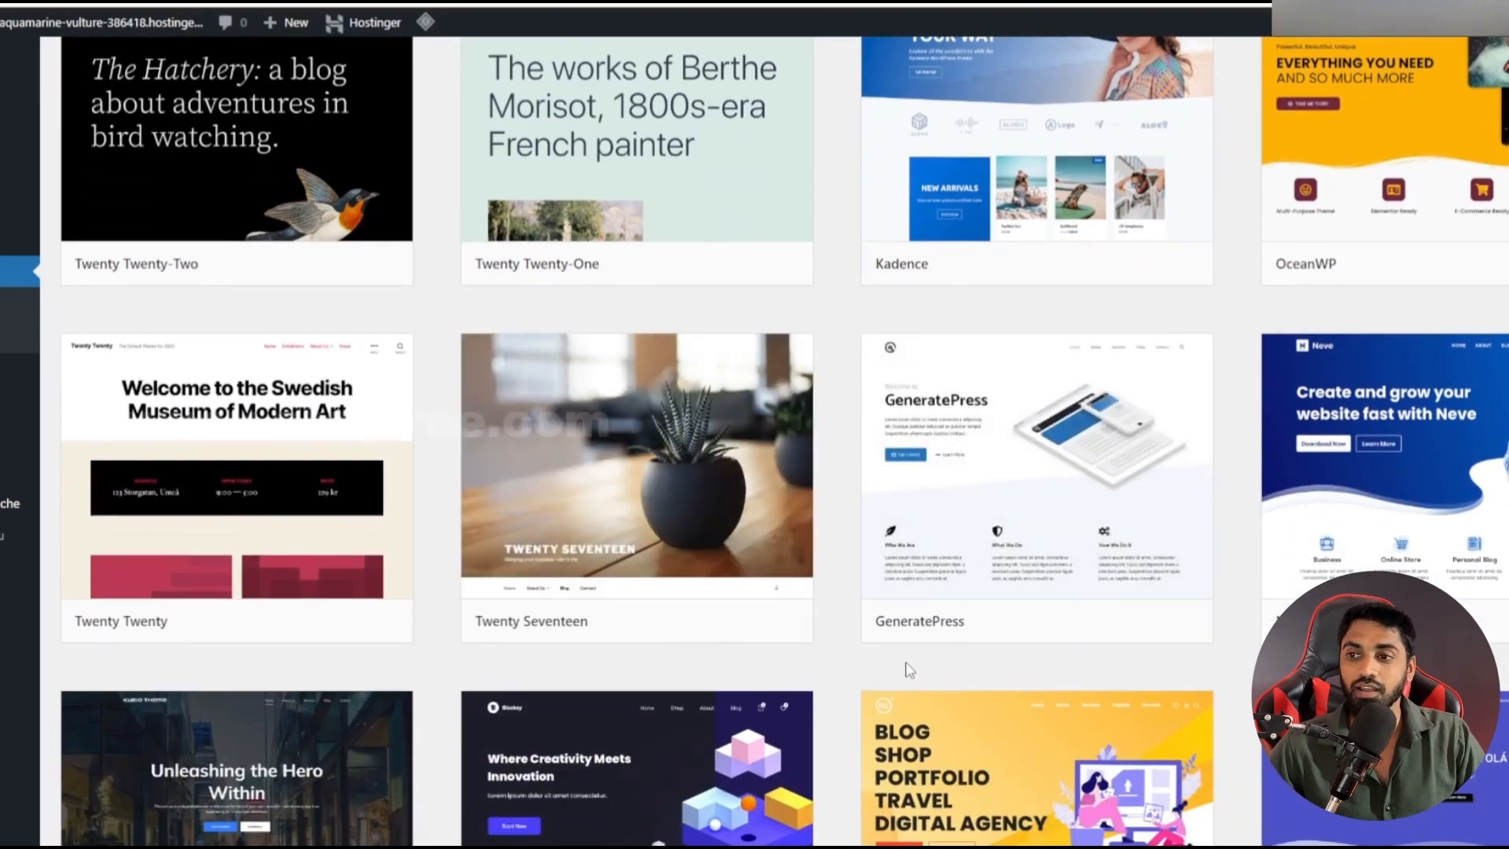
left_click(1104, 623)
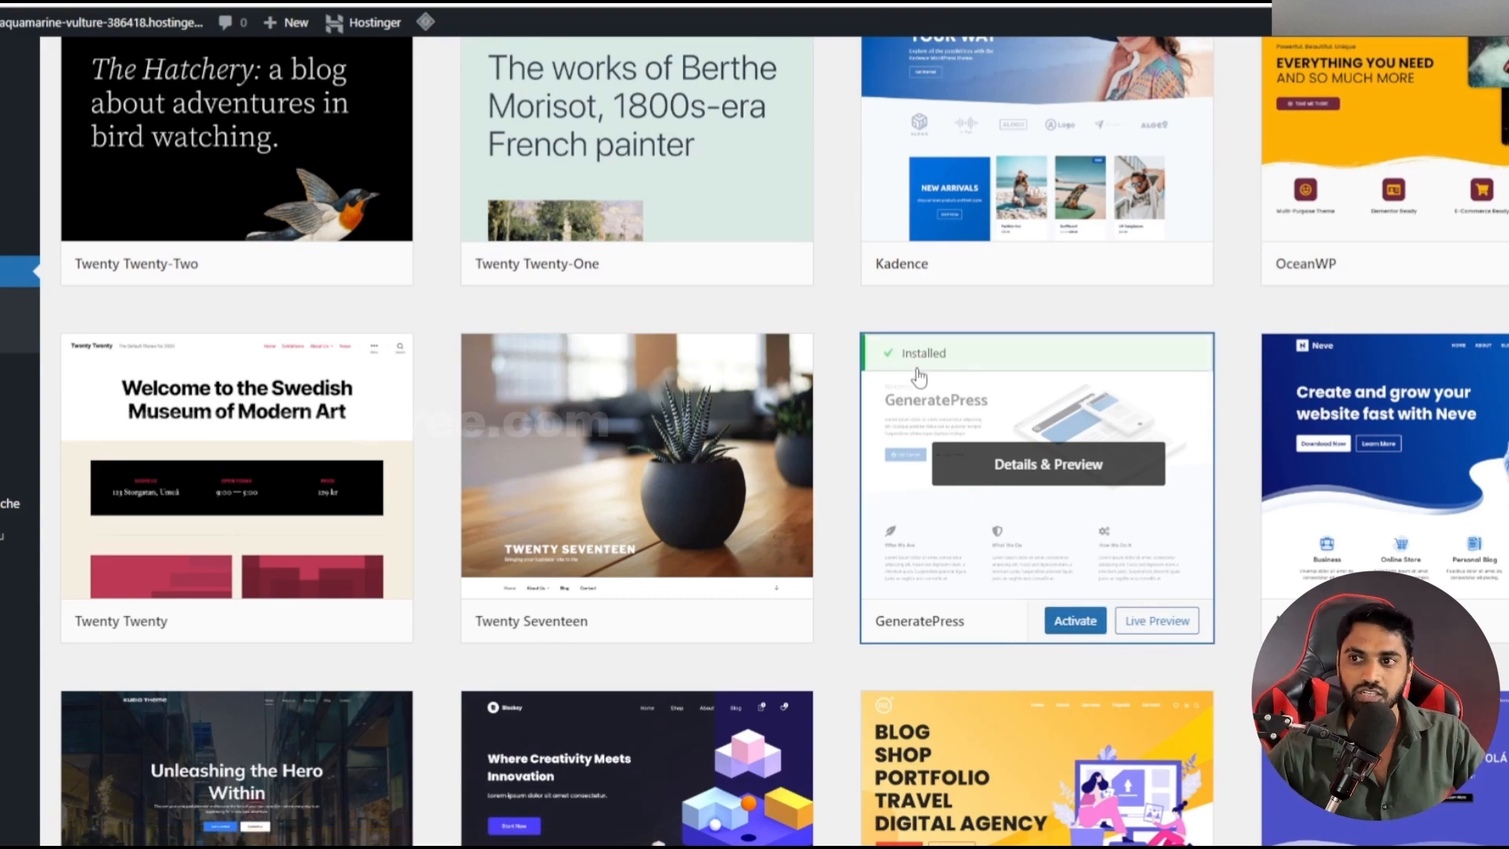
left_click(1074, 625)
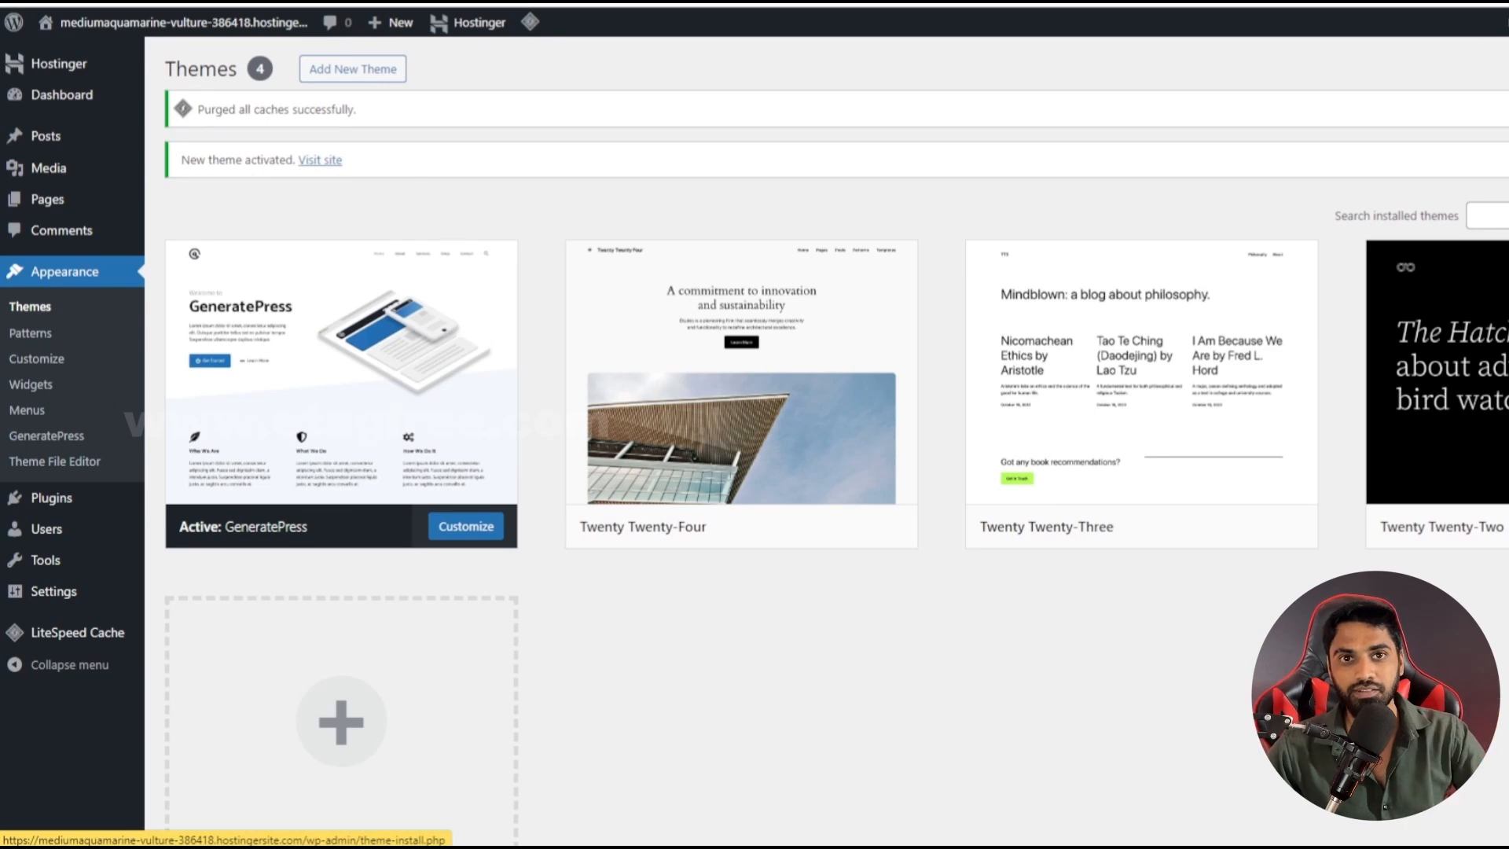
Step: Open the theme upload form and examine its note on the accepted .zip format
left_click(359, 78)
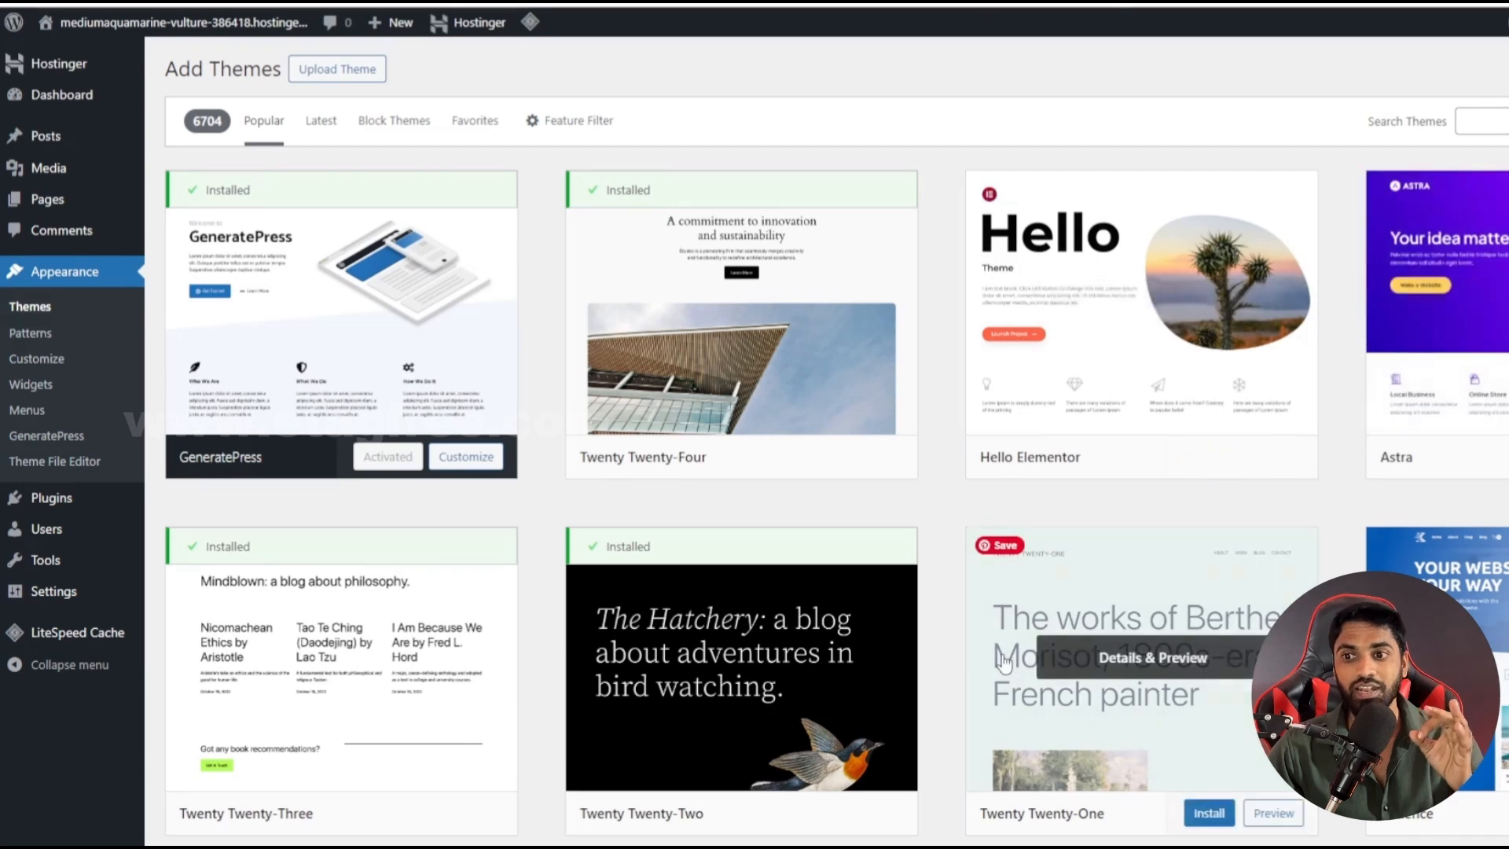
left_click(318, 76)
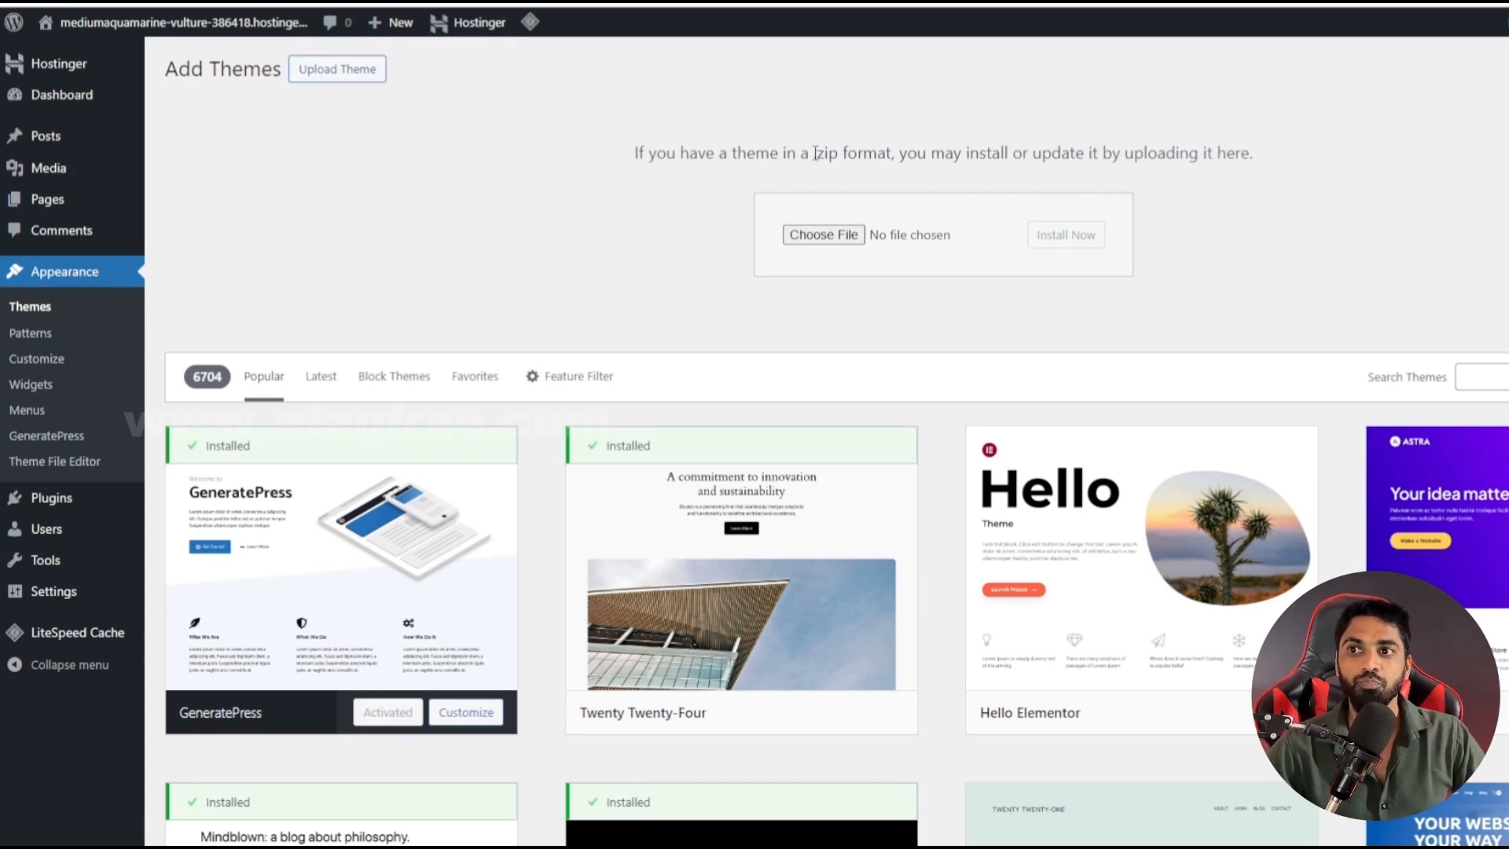
left_click_drag(814, 152, 839, 153)
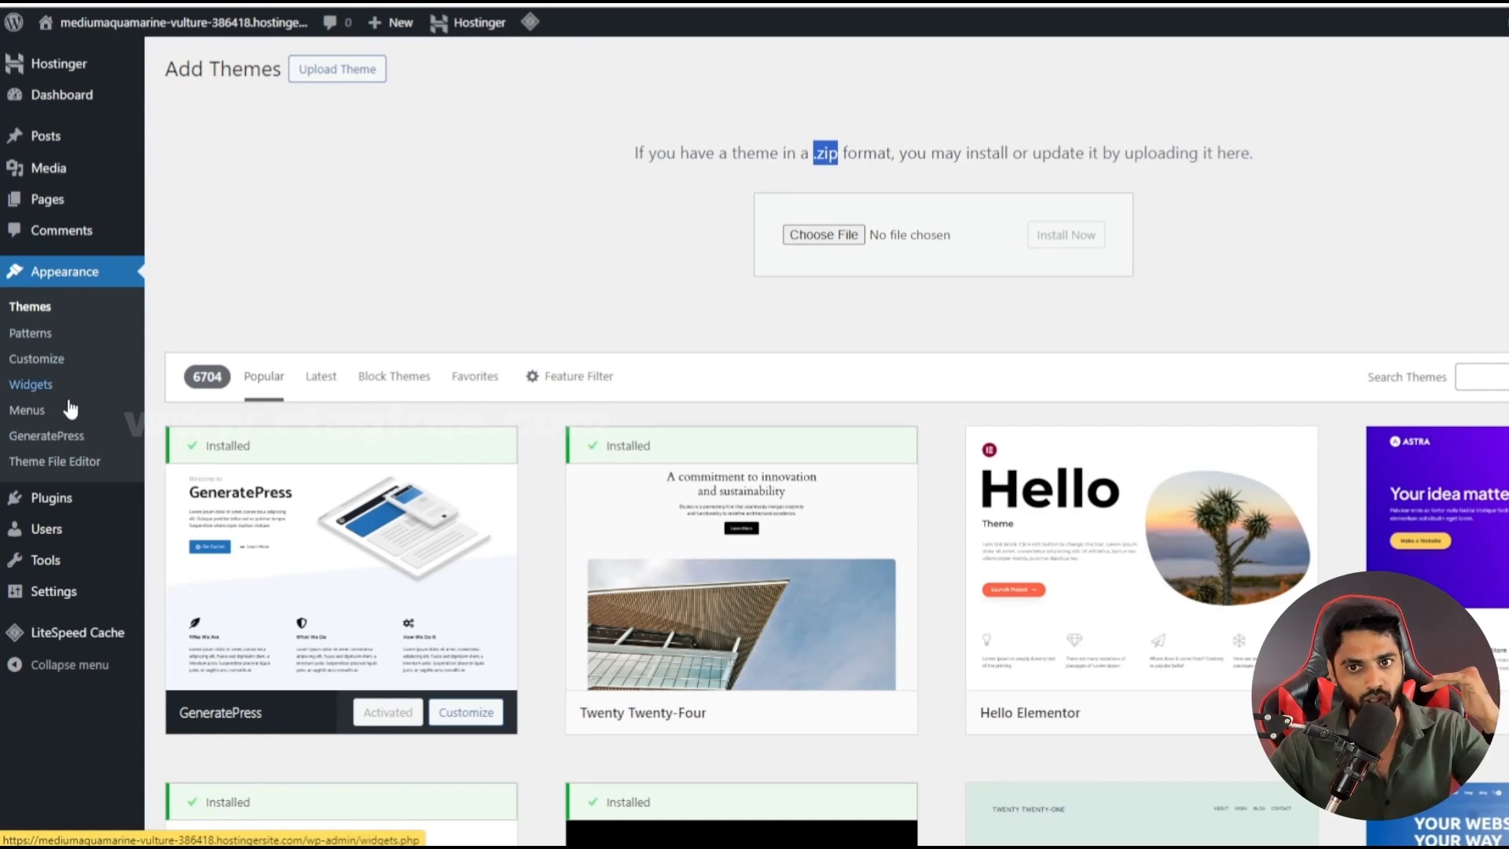
Step: Deactivate all installed plugins in bulk: Hostinger Easy Onboarding, Hostinger Tools and LiteSpeed Cache
mouse_move(63, 510)
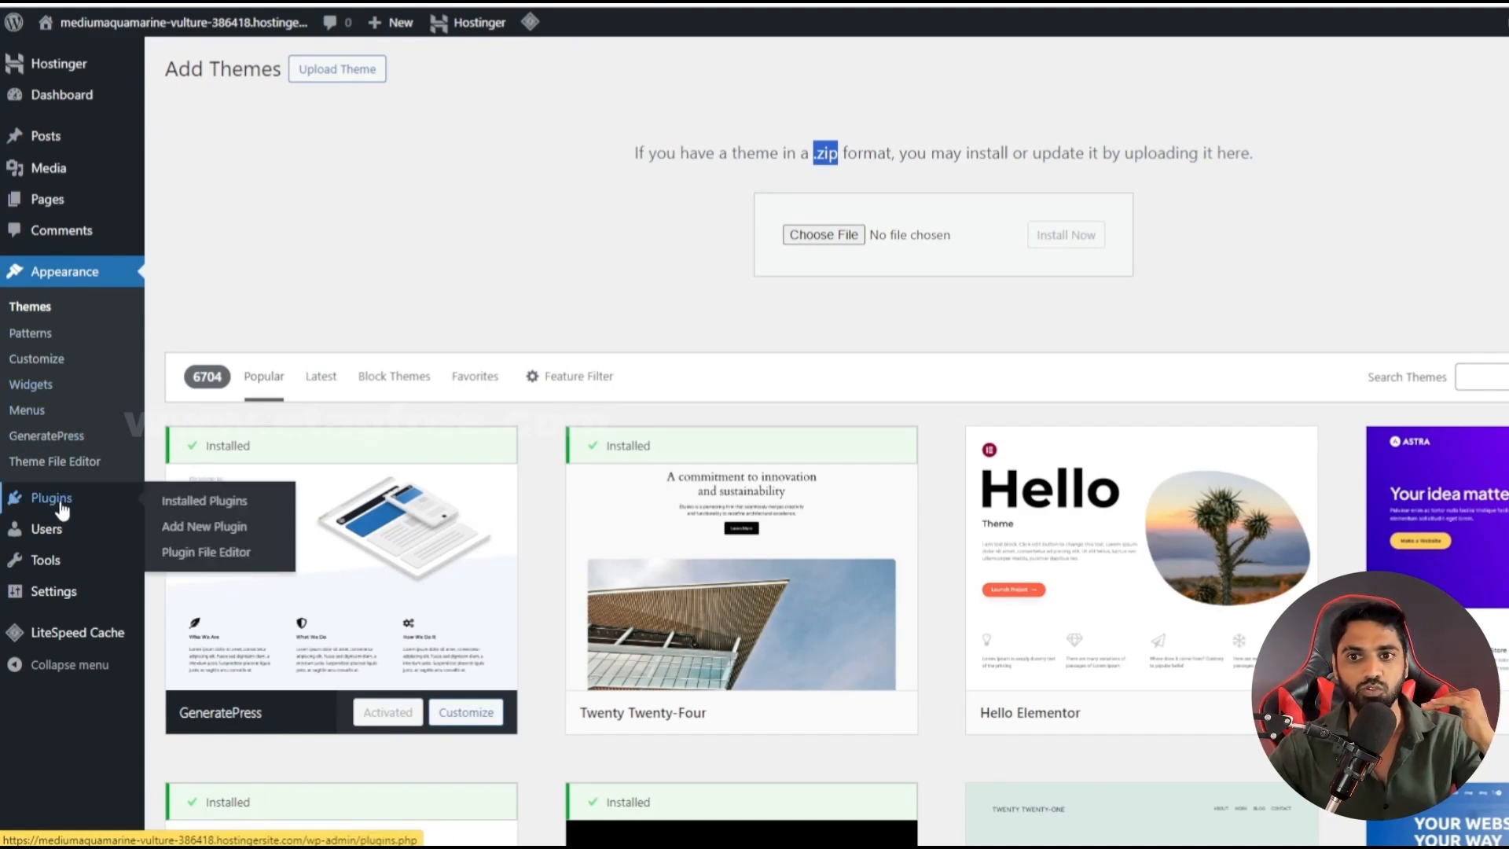
left_click(63, 509)
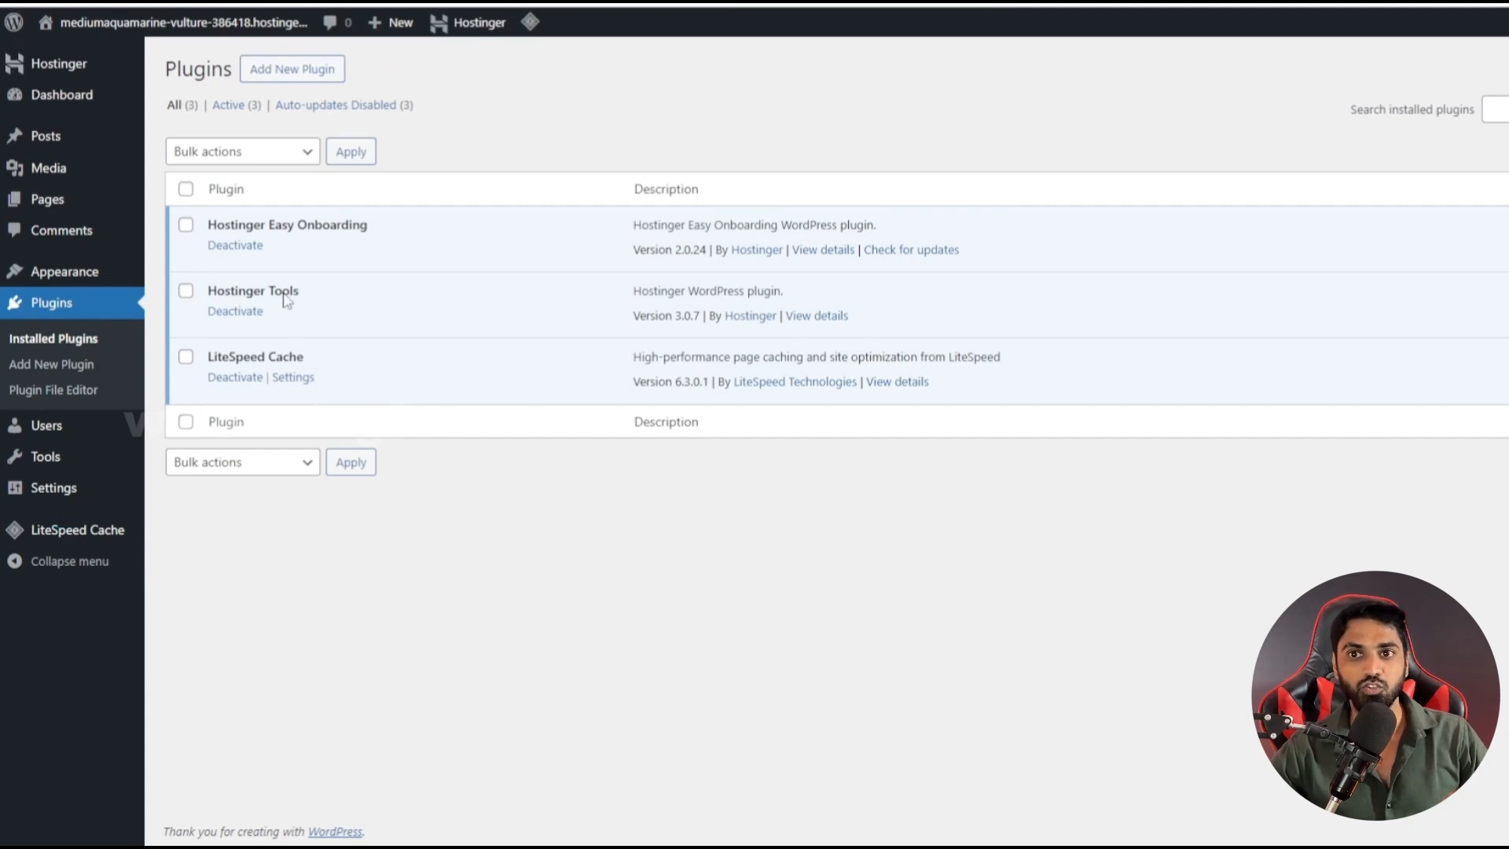
left_click(186, 189)
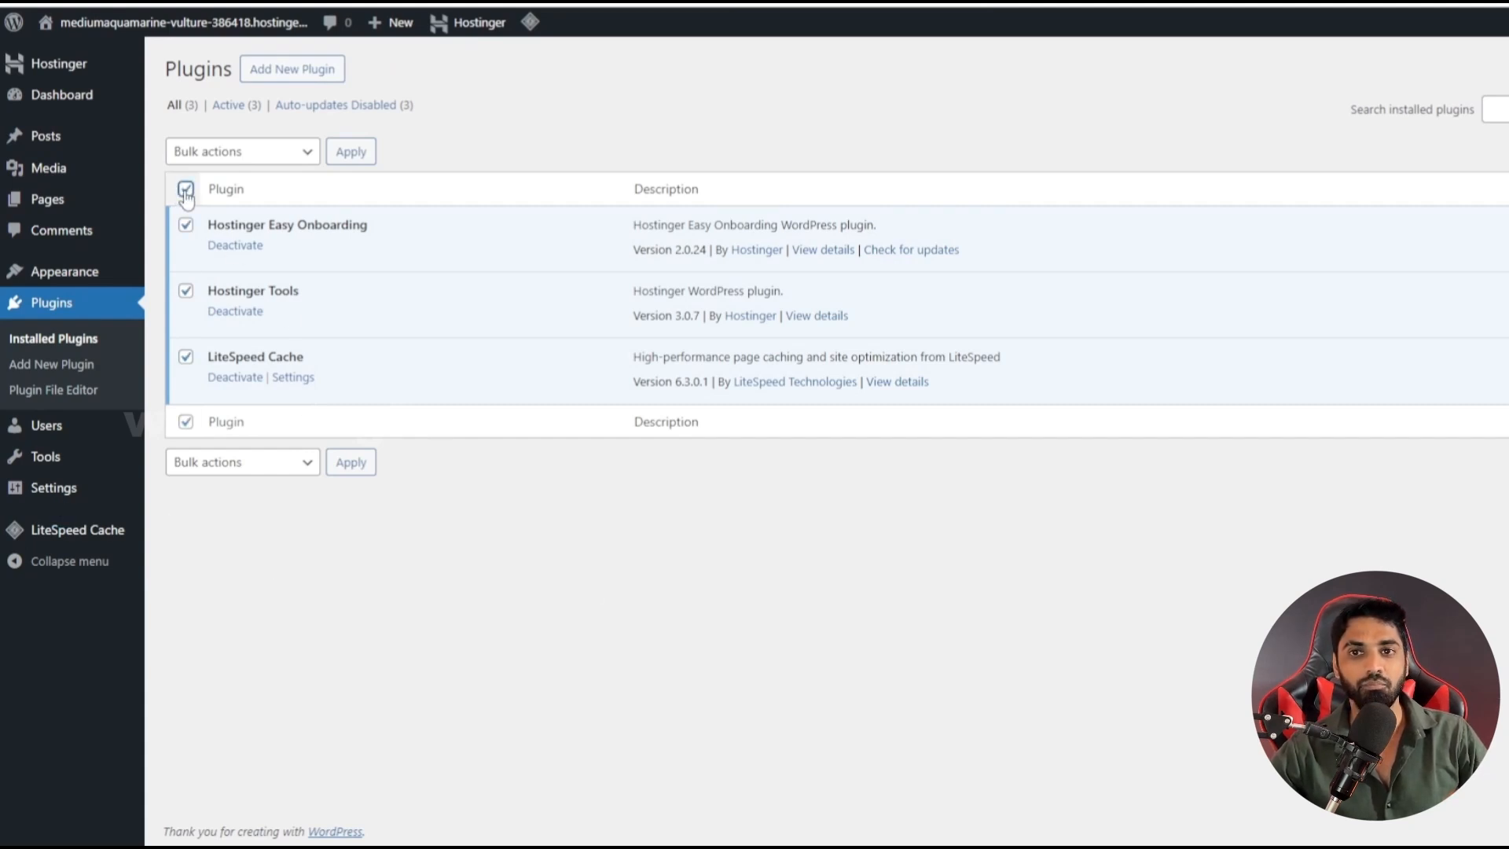
left_click(279, 152)
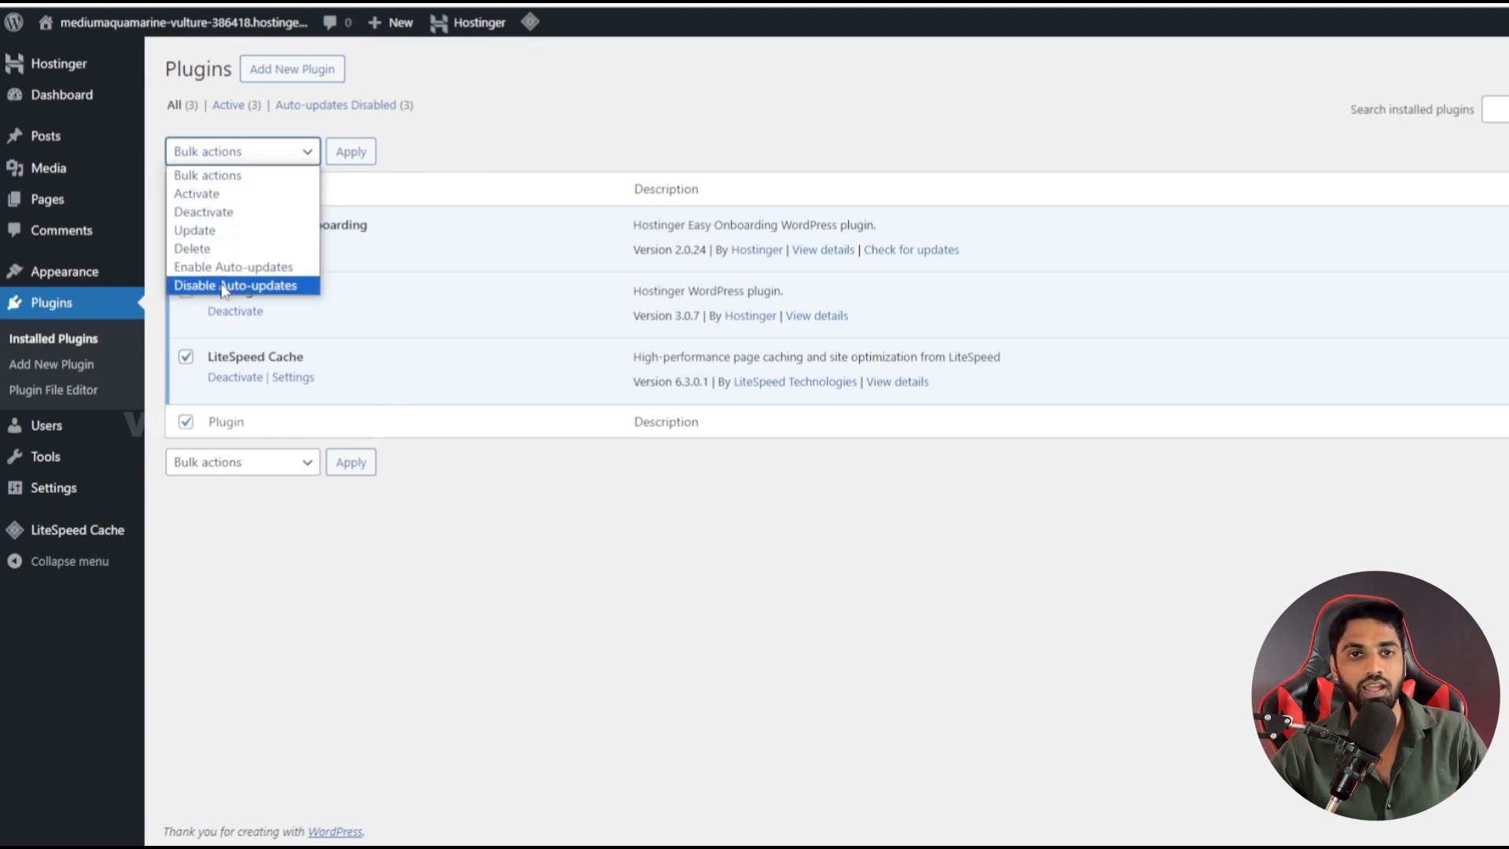
left_click(212, 212)
left_click(335, 154)
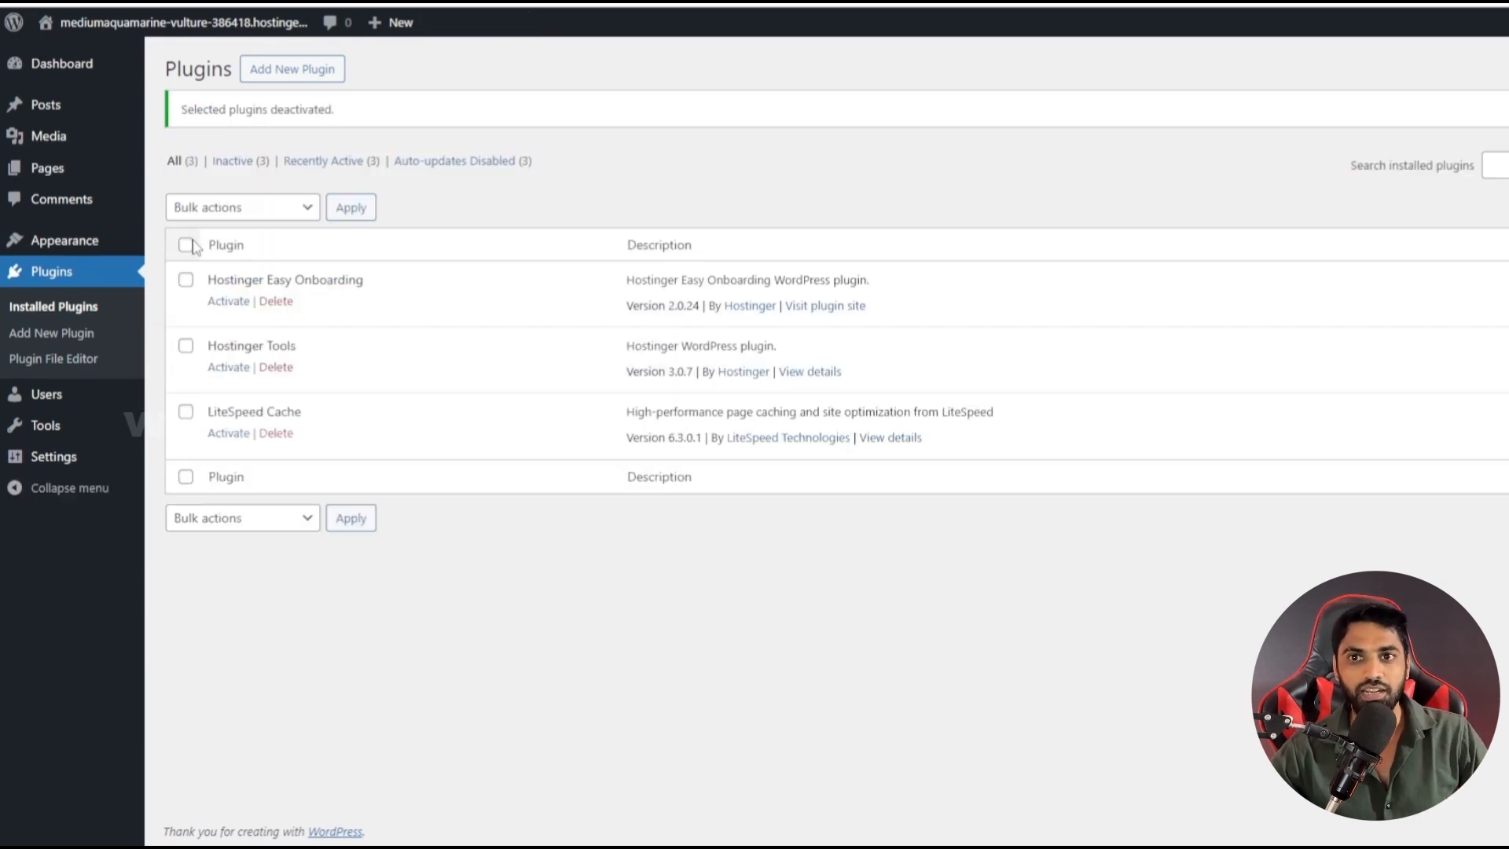
Step: Delete the three deactivated plugins and their data in bulk
left_click(186, 244)
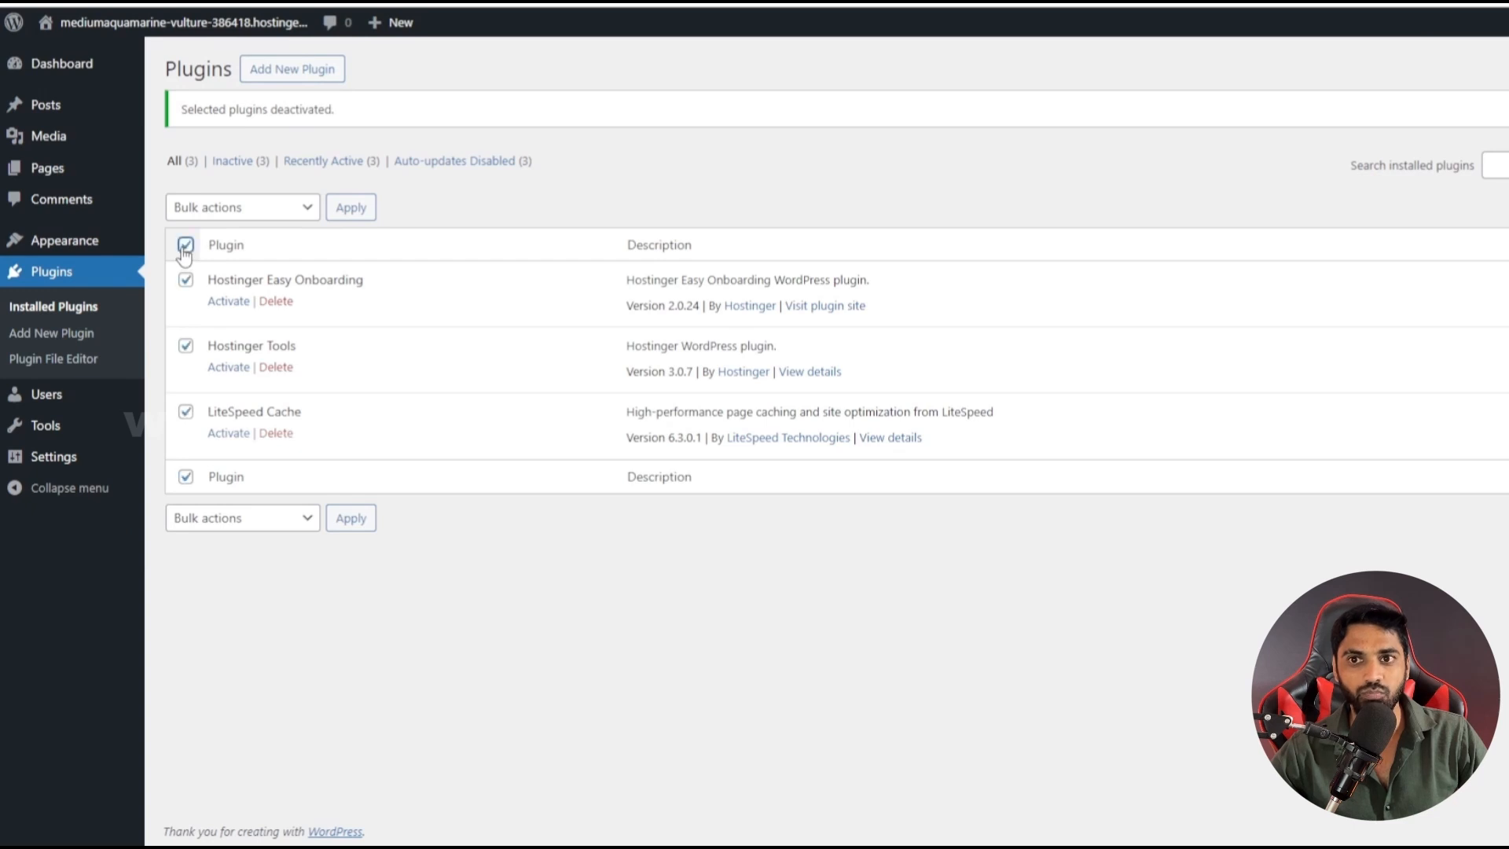
left_click(263, 209)
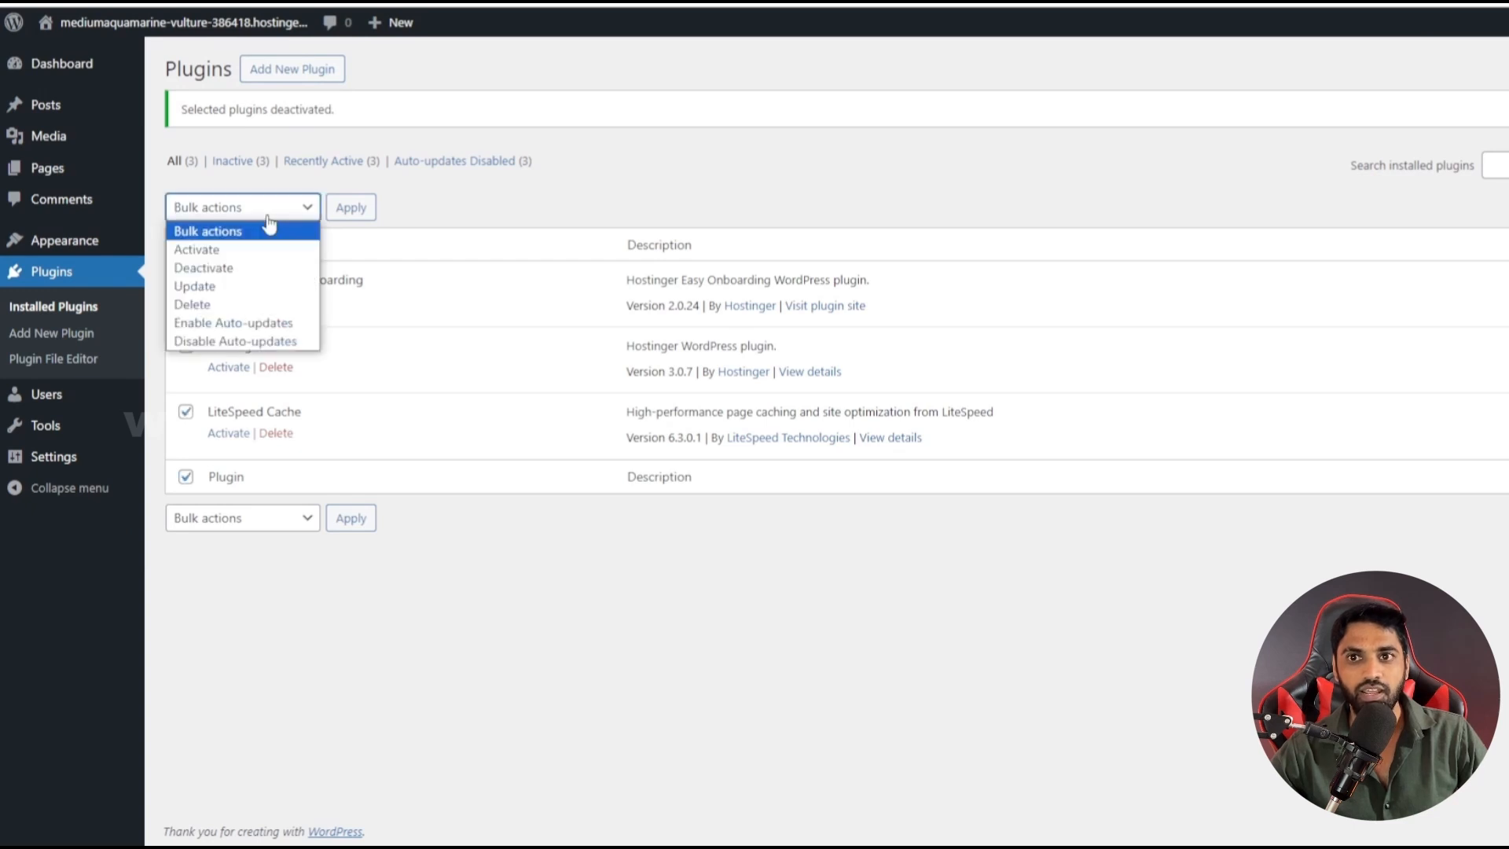
left_click(208, 304)
left_click(363, 209)
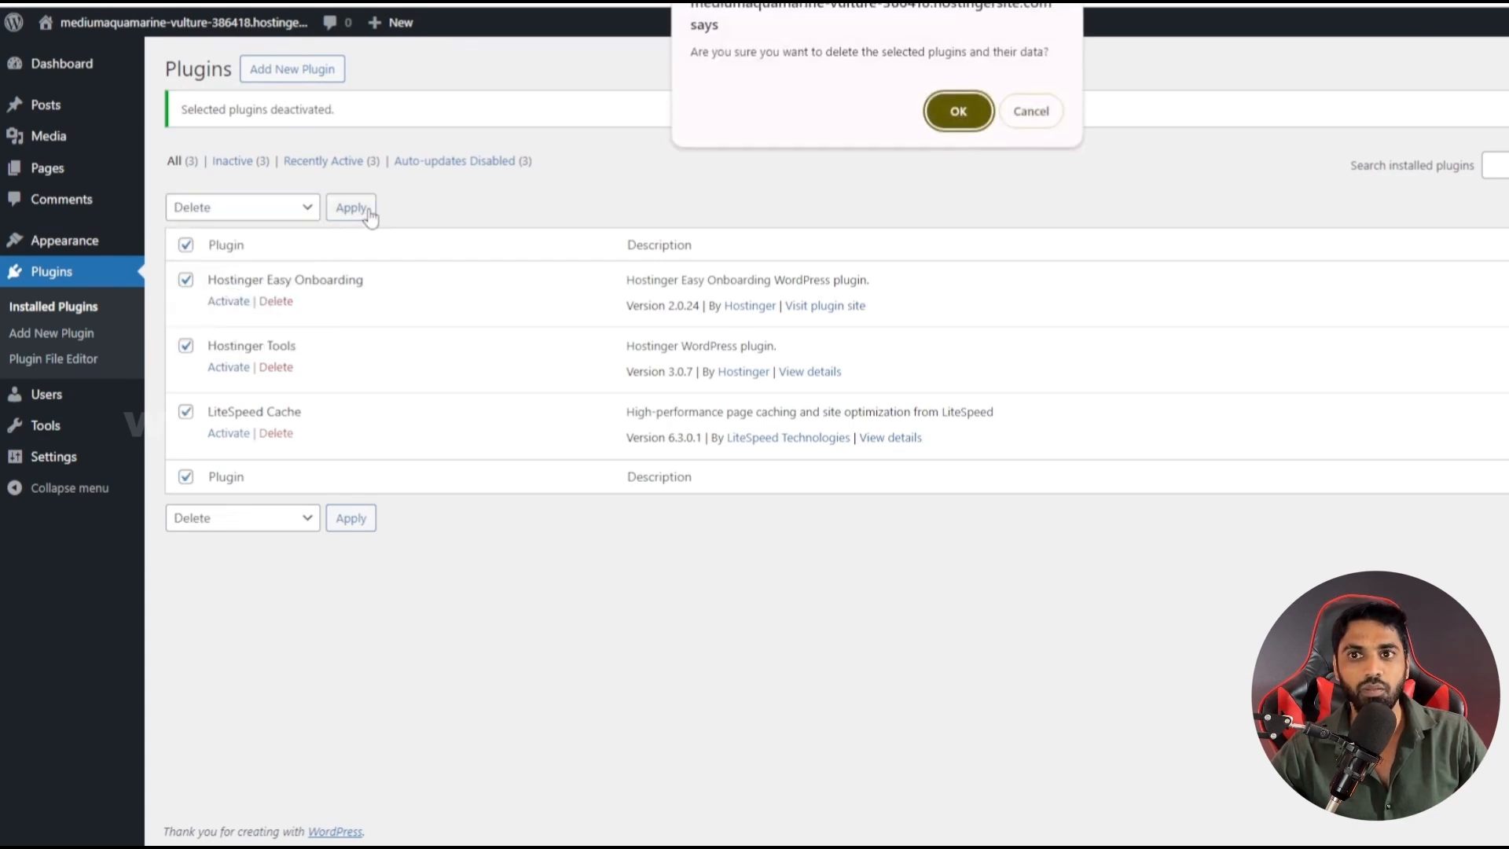
left_click(959, 112)
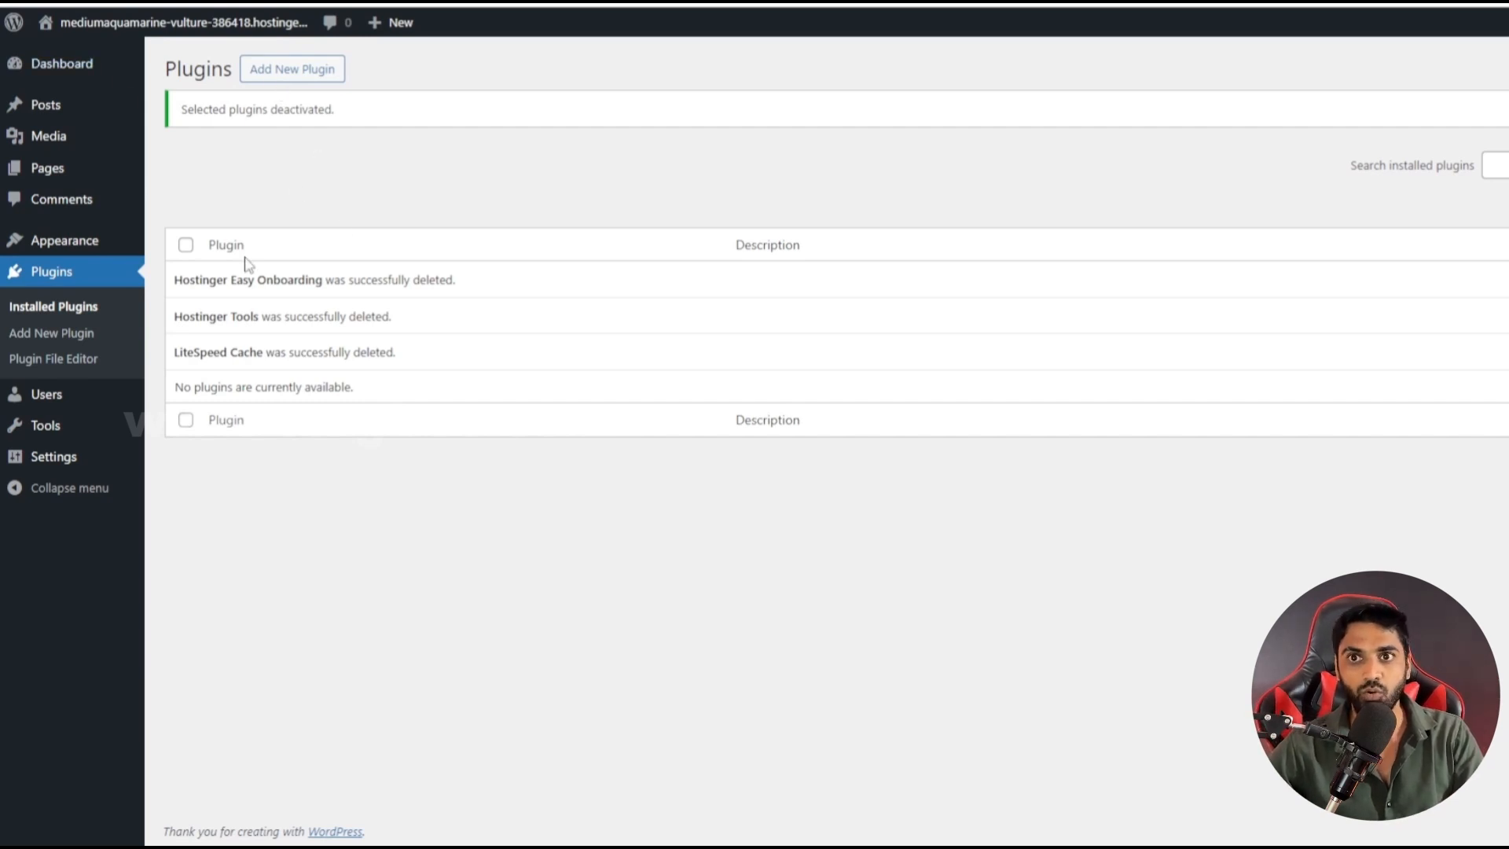
Step: Open the catalogue for adding a new plugin and search it for "video editing"
left_click(290, 66)
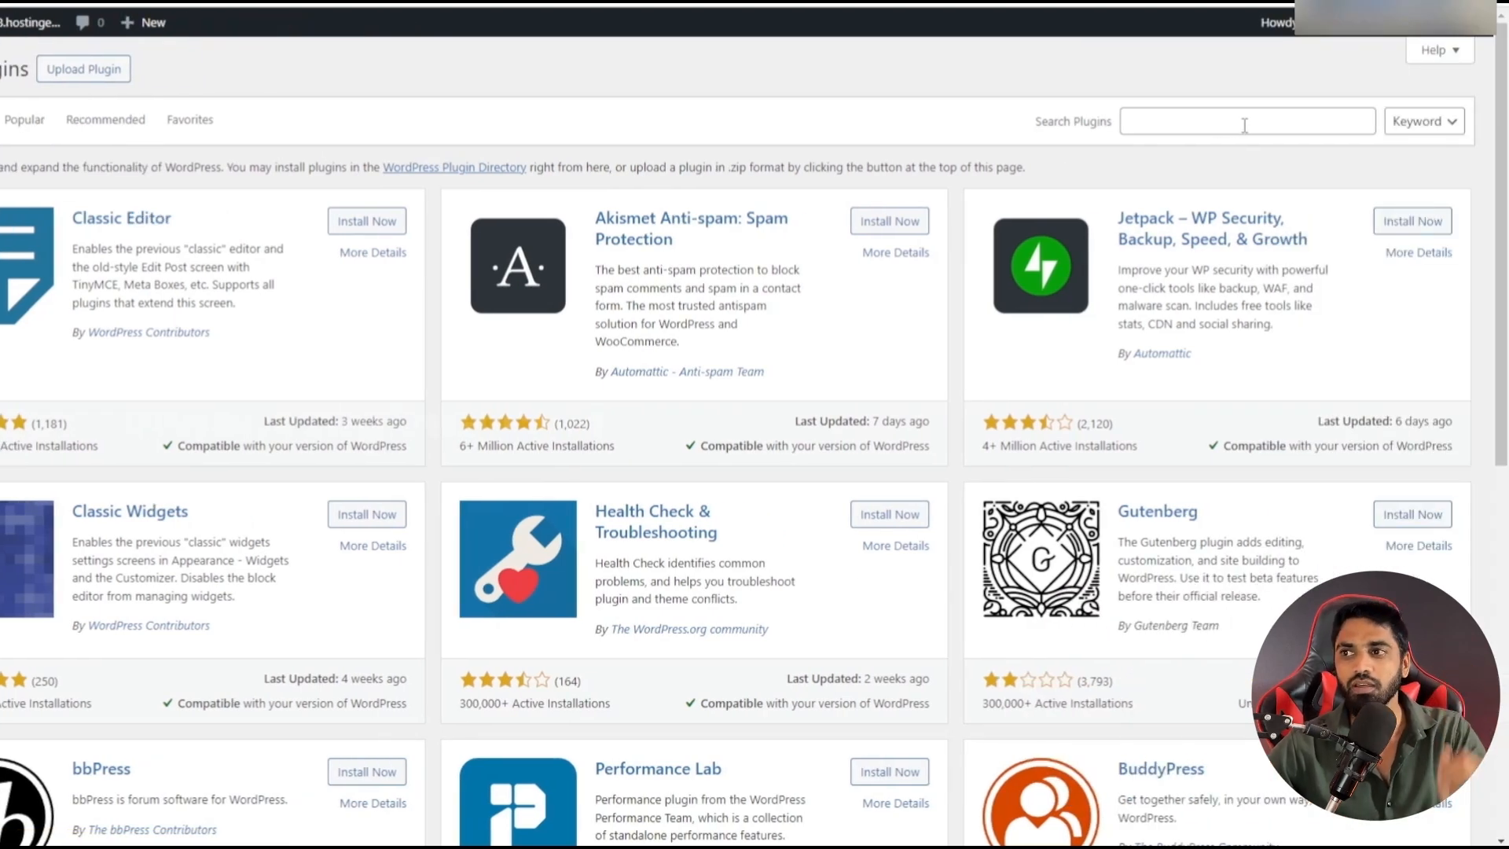
left_click(1244, 125)
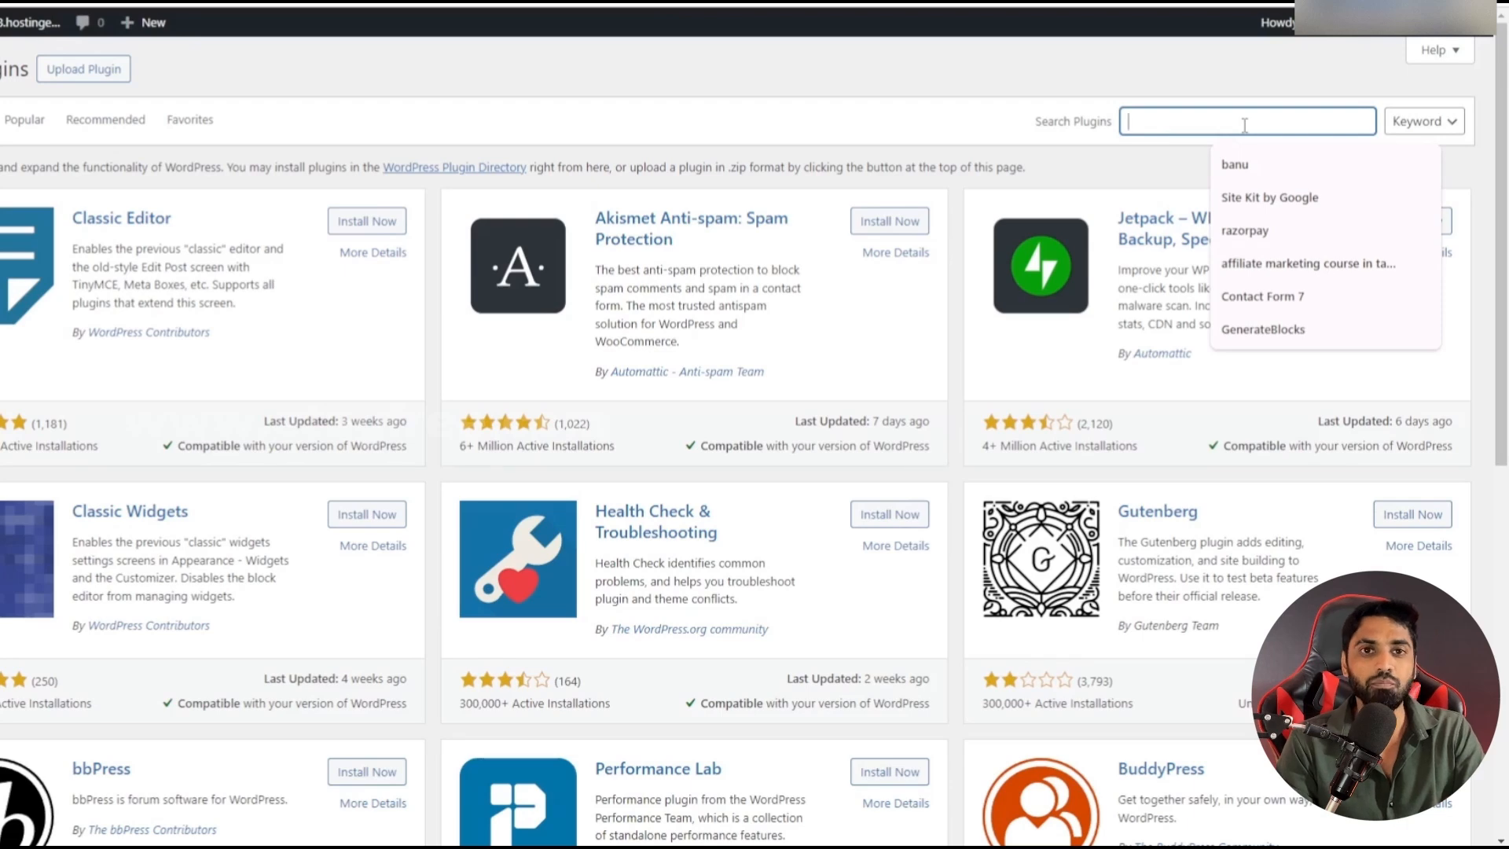
type("video editn")
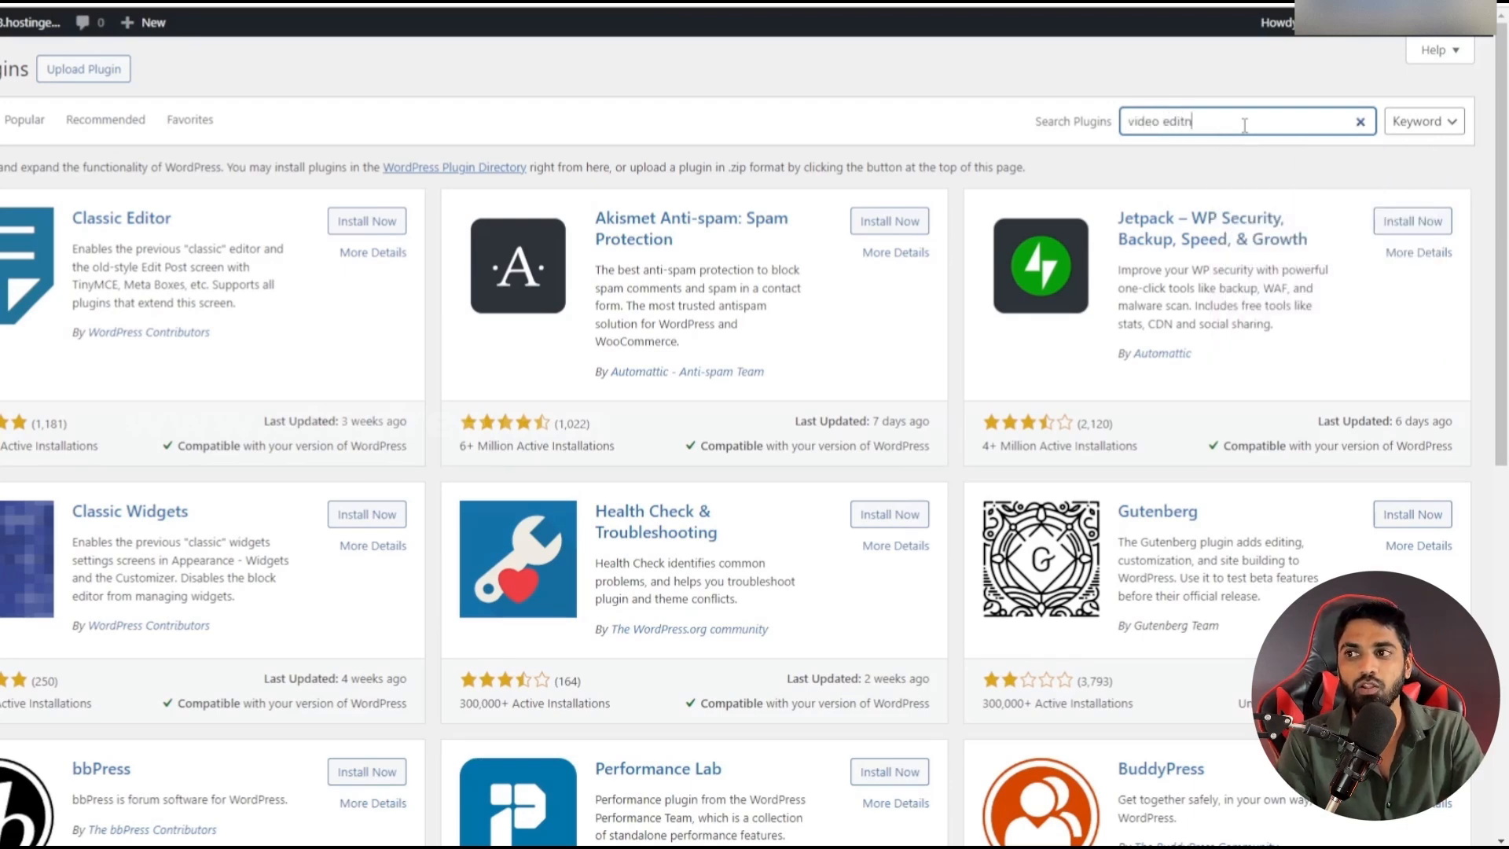
key("BackSpace")
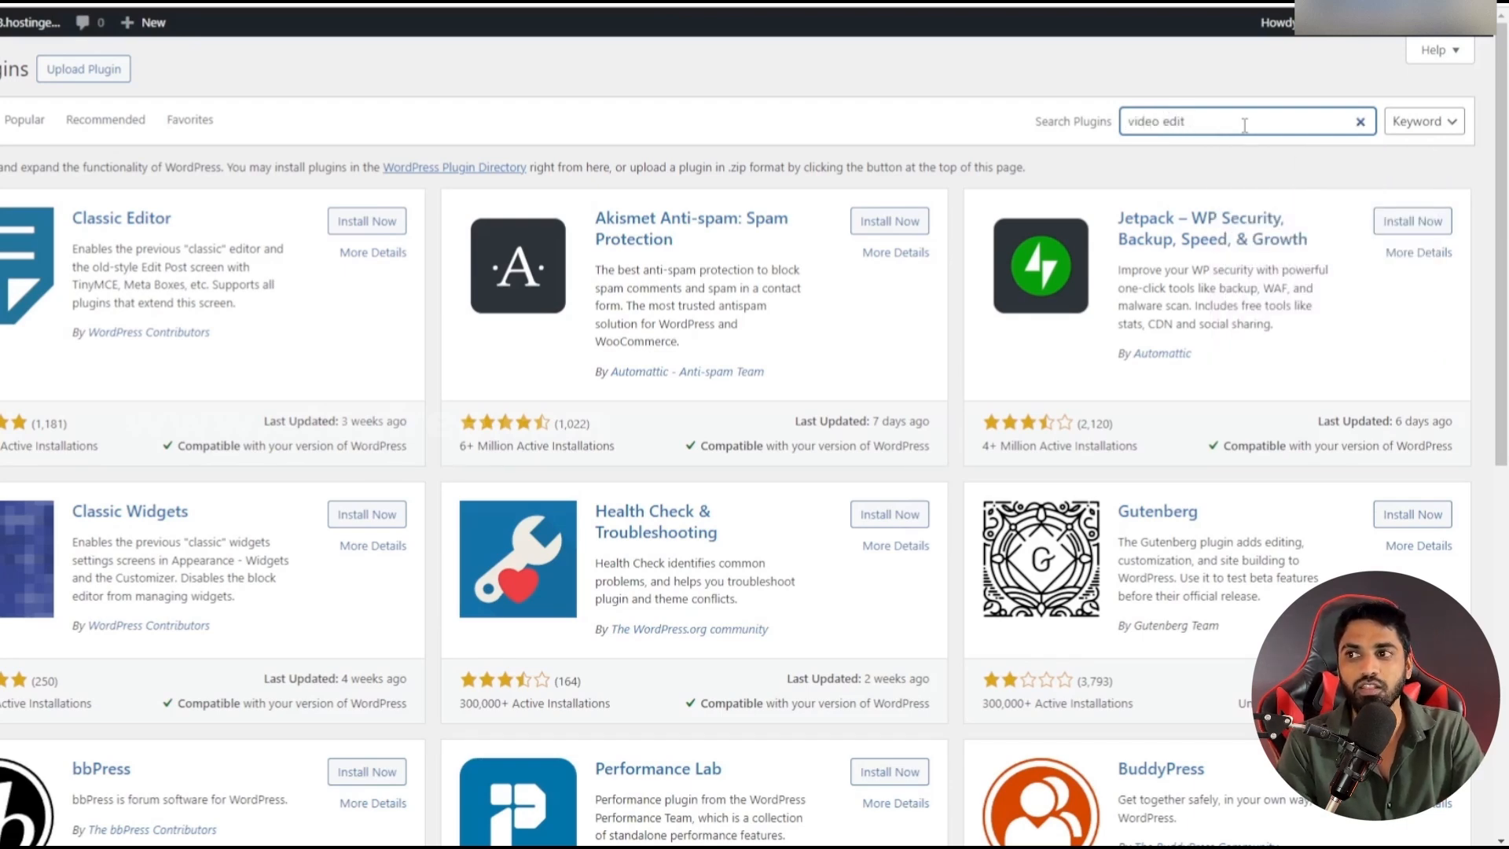
type("ing")
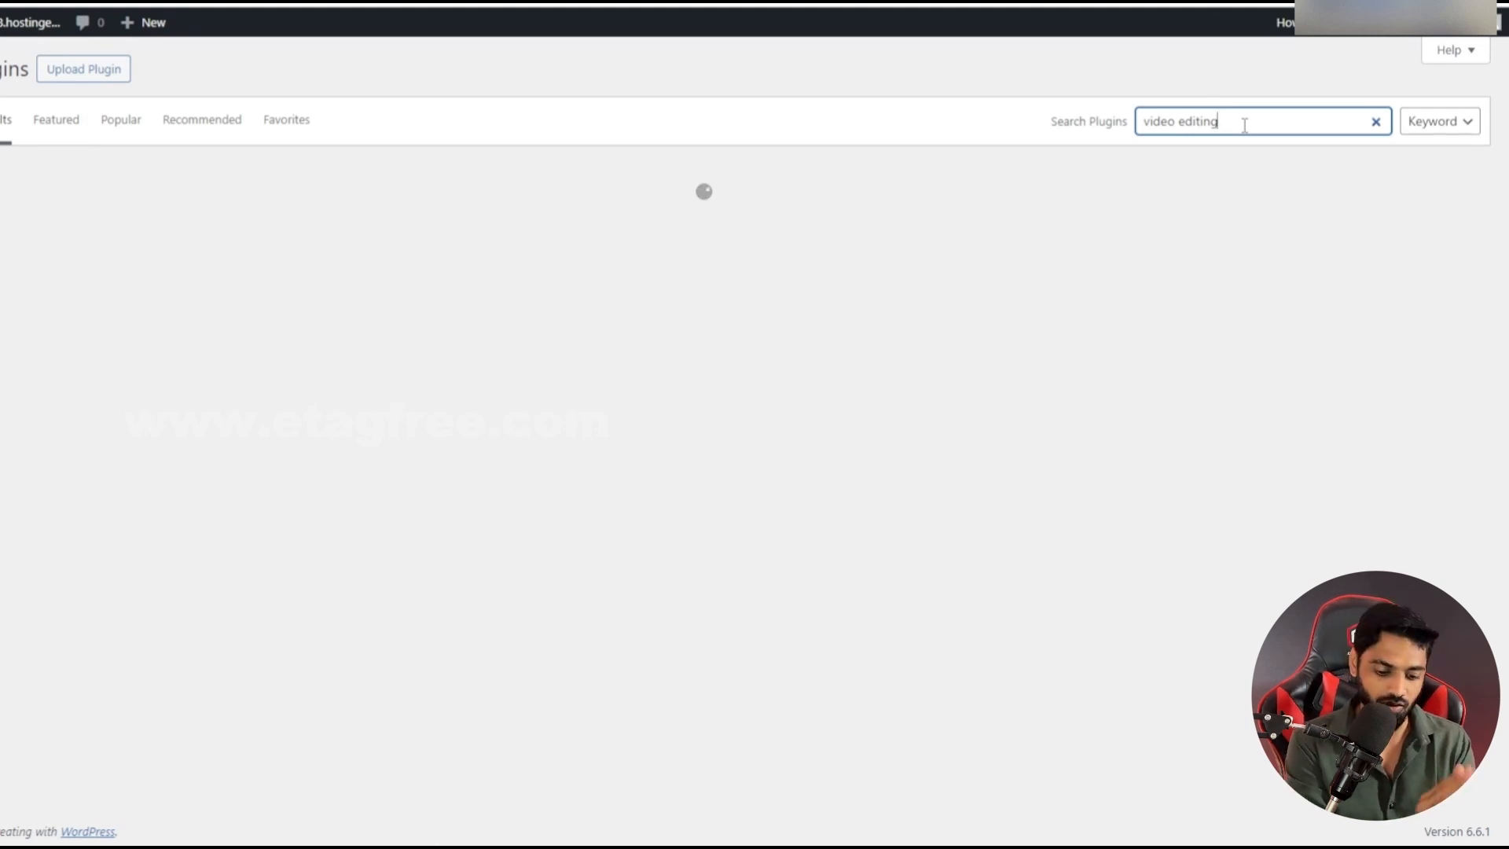
Step: Search the plugin catalogue for "contact form 7" instead, and install and activate the Contact Form 7 plugin
left_click_drag(1244, 124, 1143, 122)
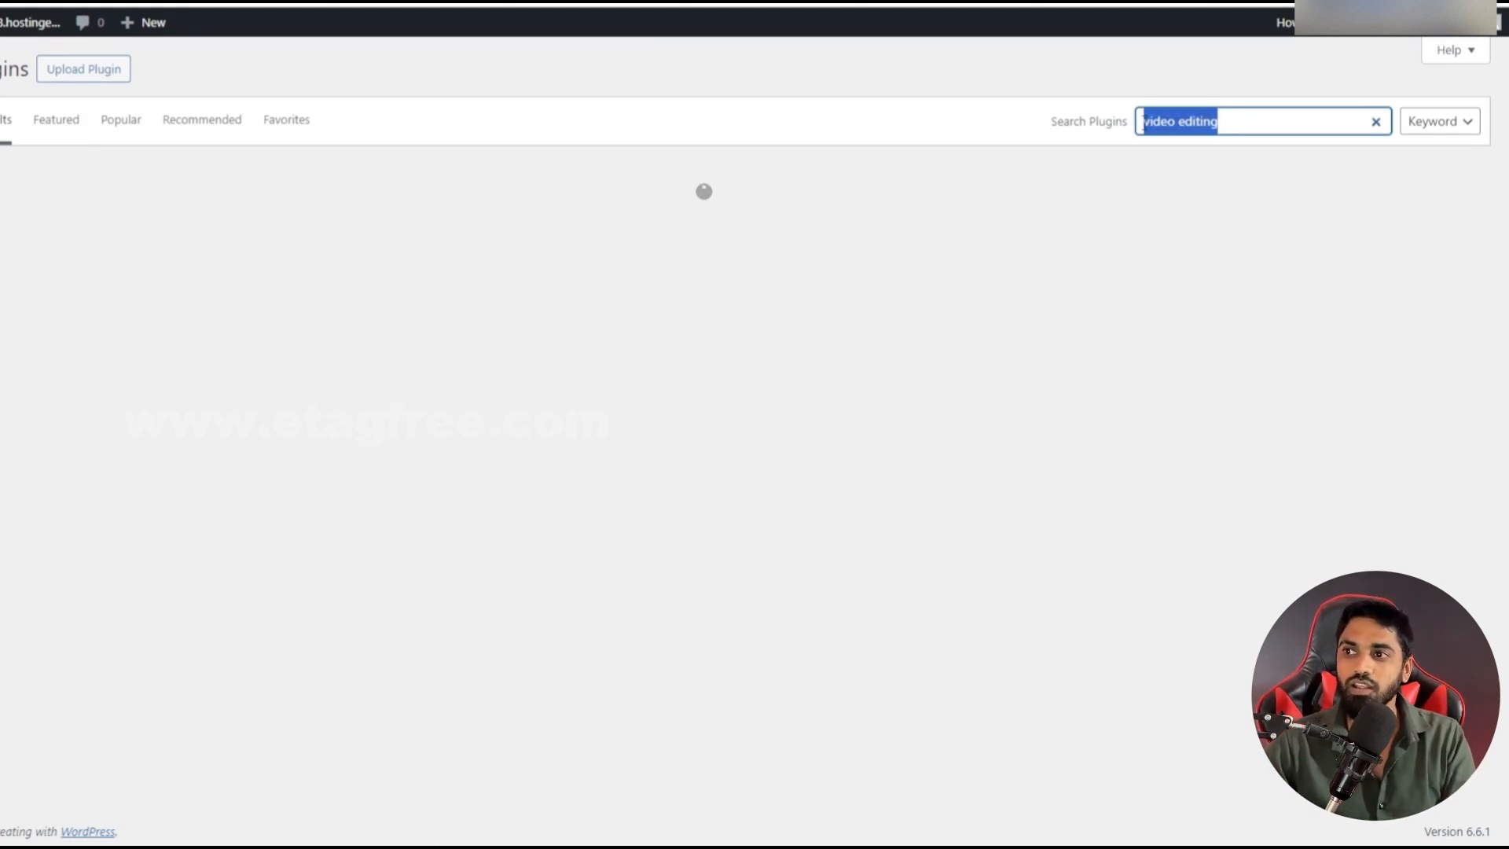
type("conta")
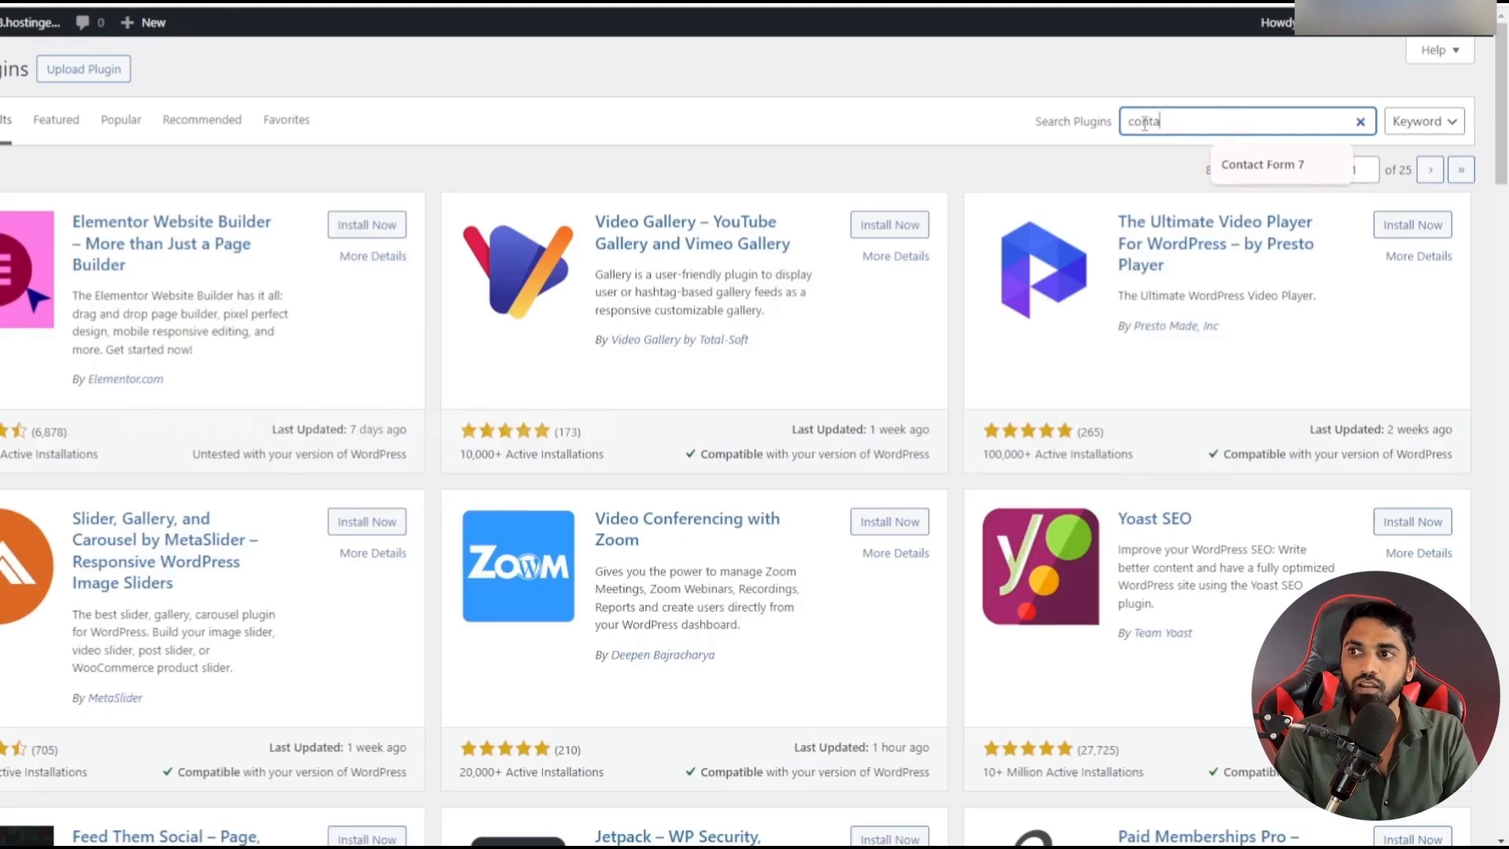
type("ct form ")
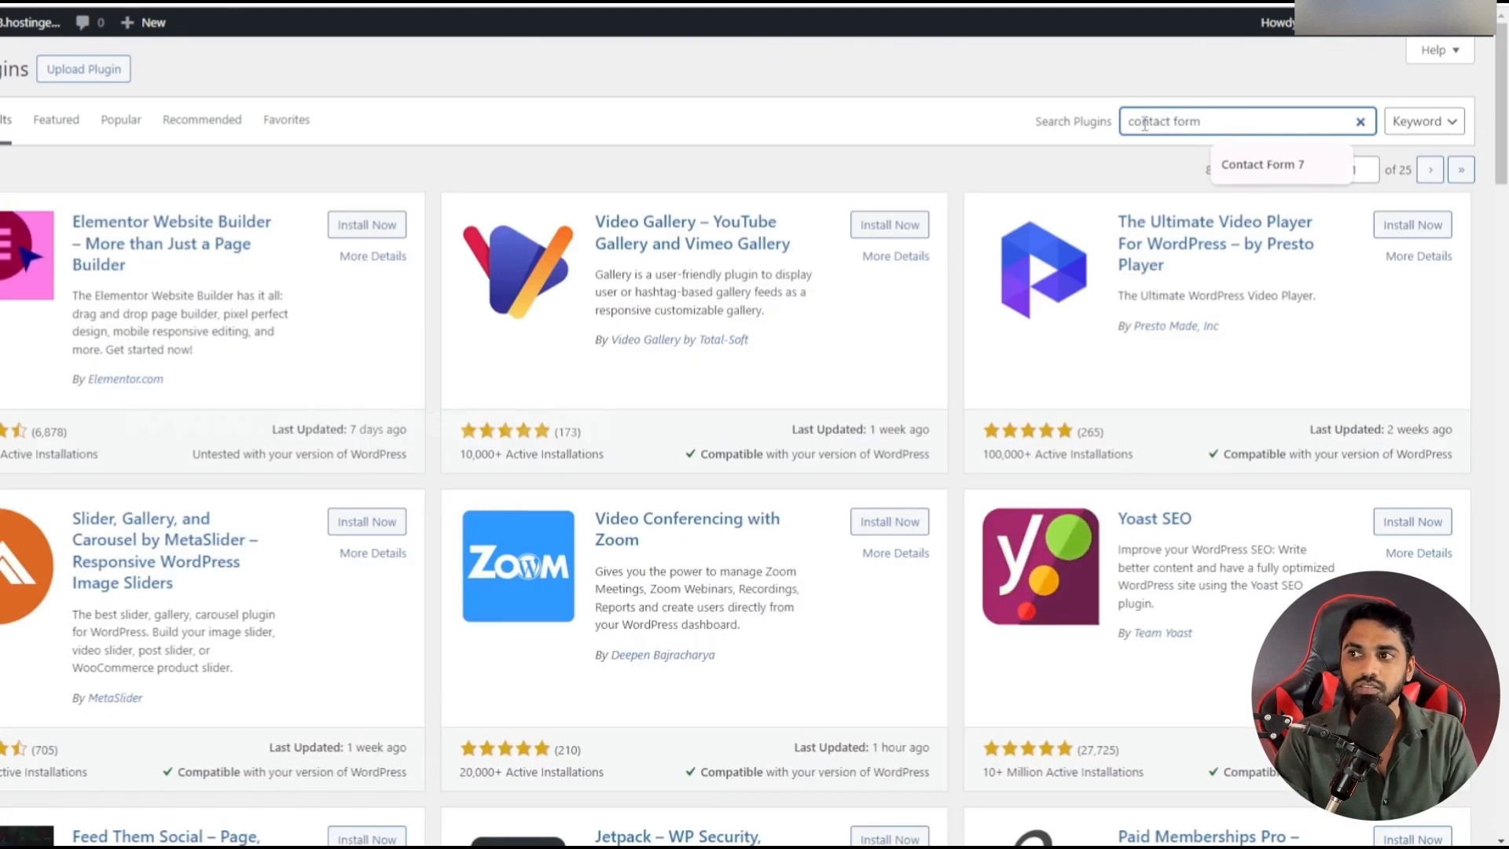
type("7")
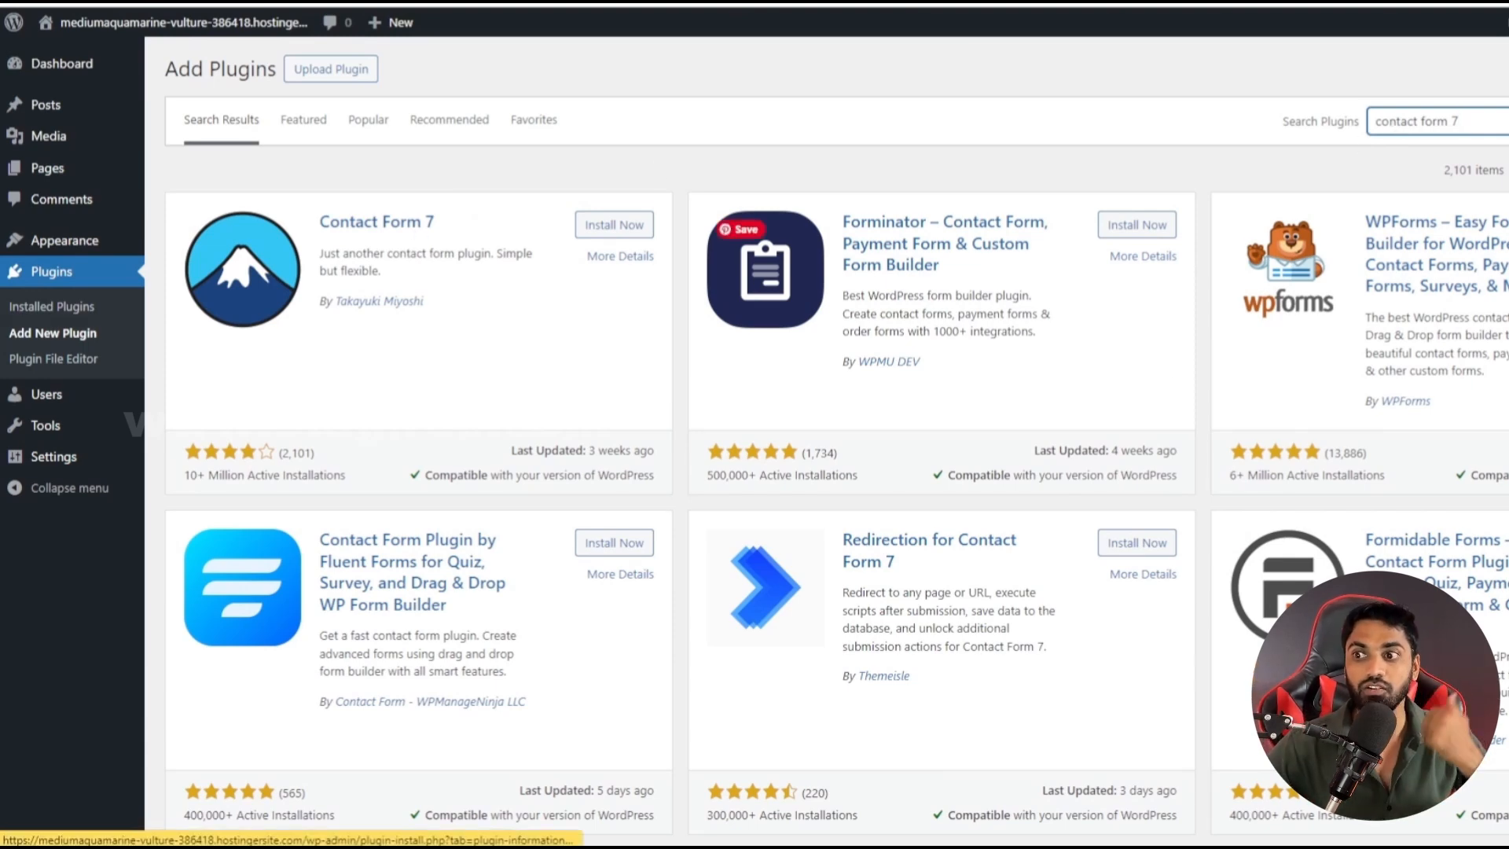
scroll(767, 275, "down", 5)
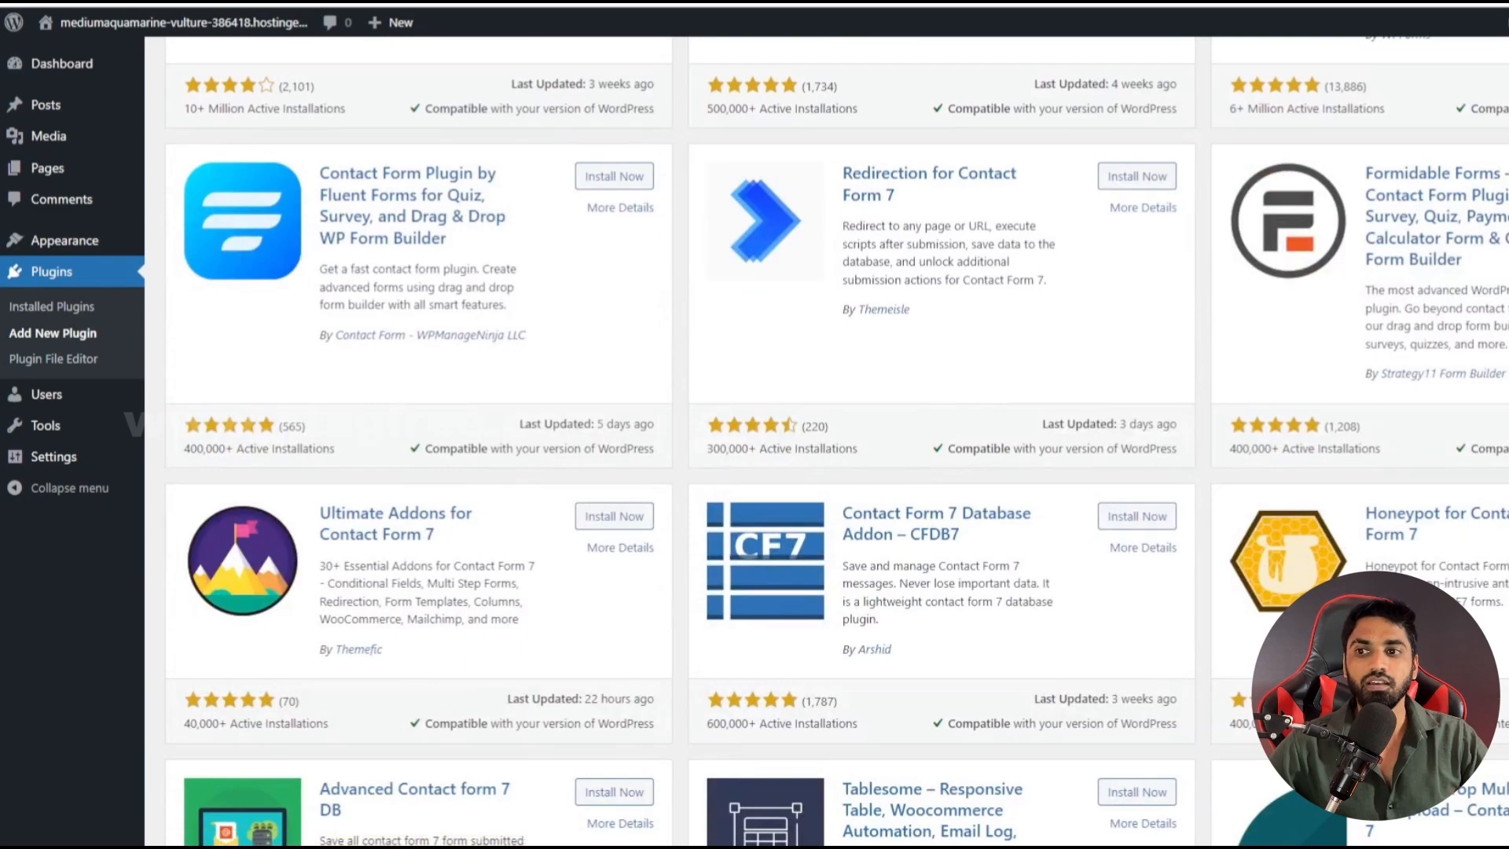
scroll(1028, 649, "up", 5)
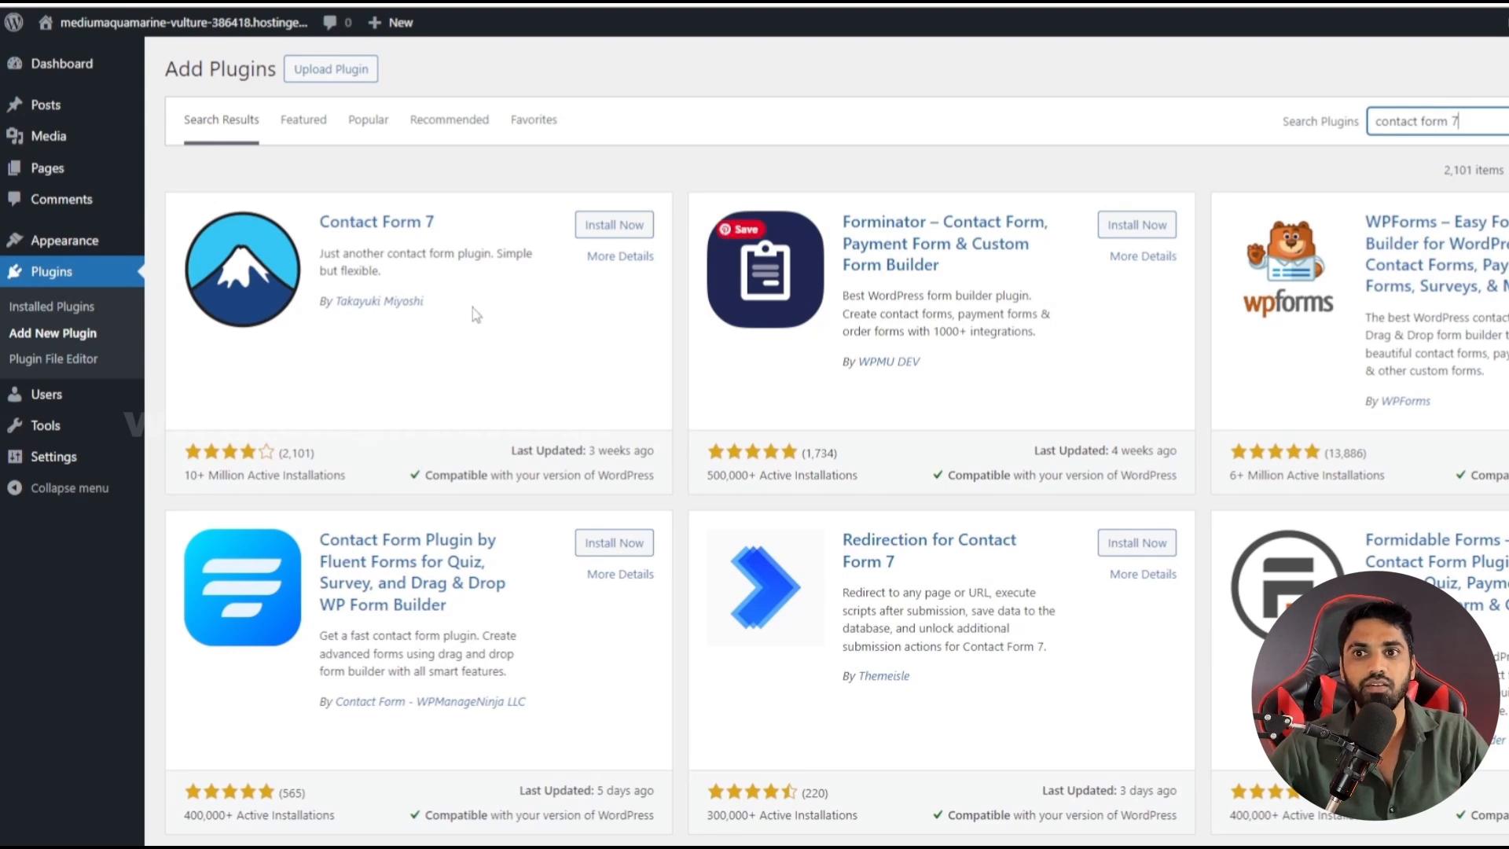
left_click(622, 235)
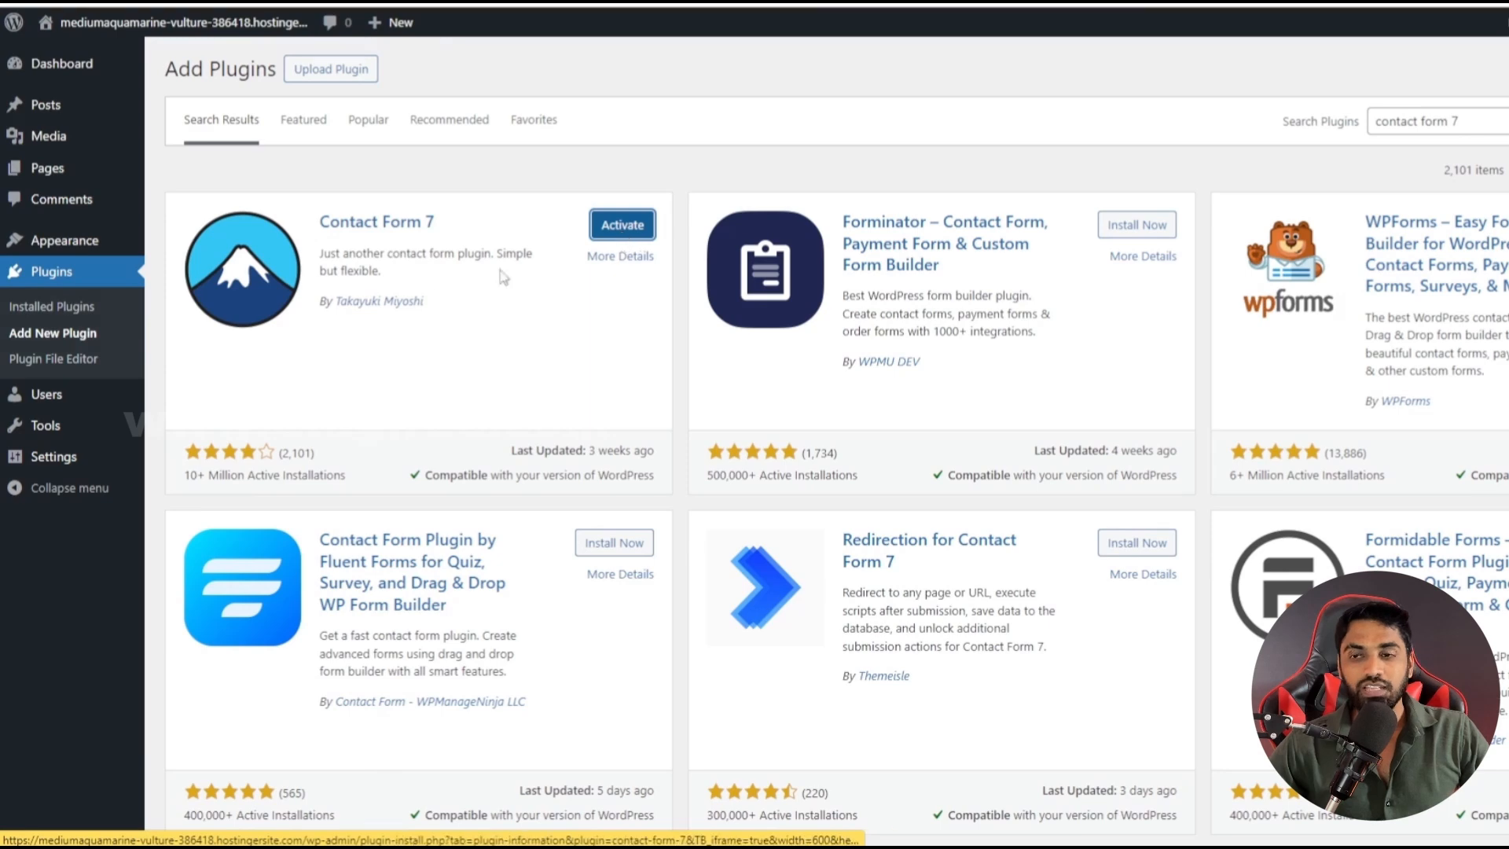
left_click(607, 236)
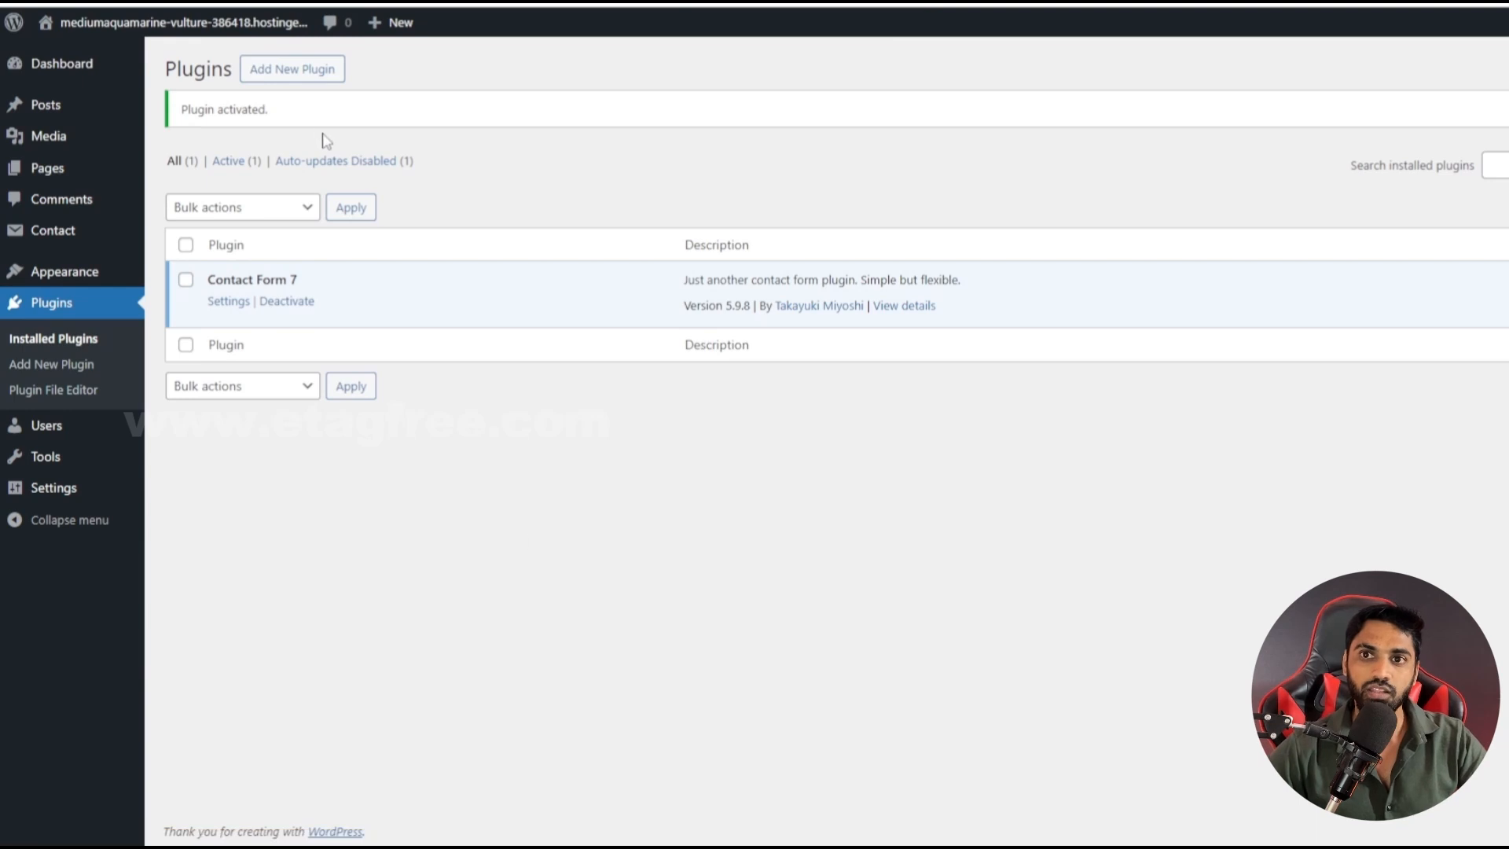
Step: Upload the "gp-premium theme(install in plugins)" zip file as a new plugin, install it and activate it
left_click(282, 77)
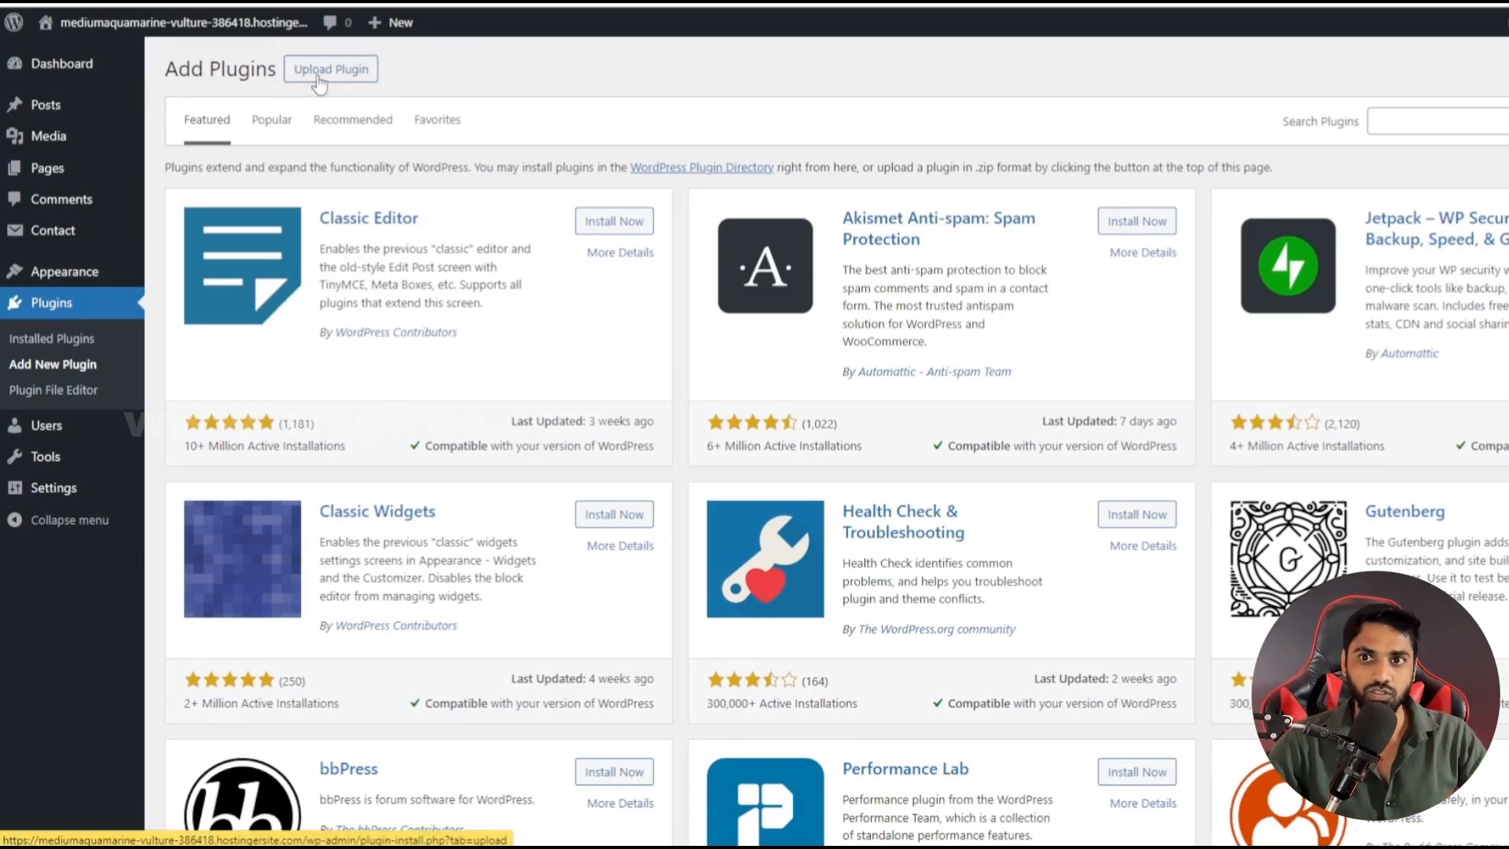
left_click(318, 77)
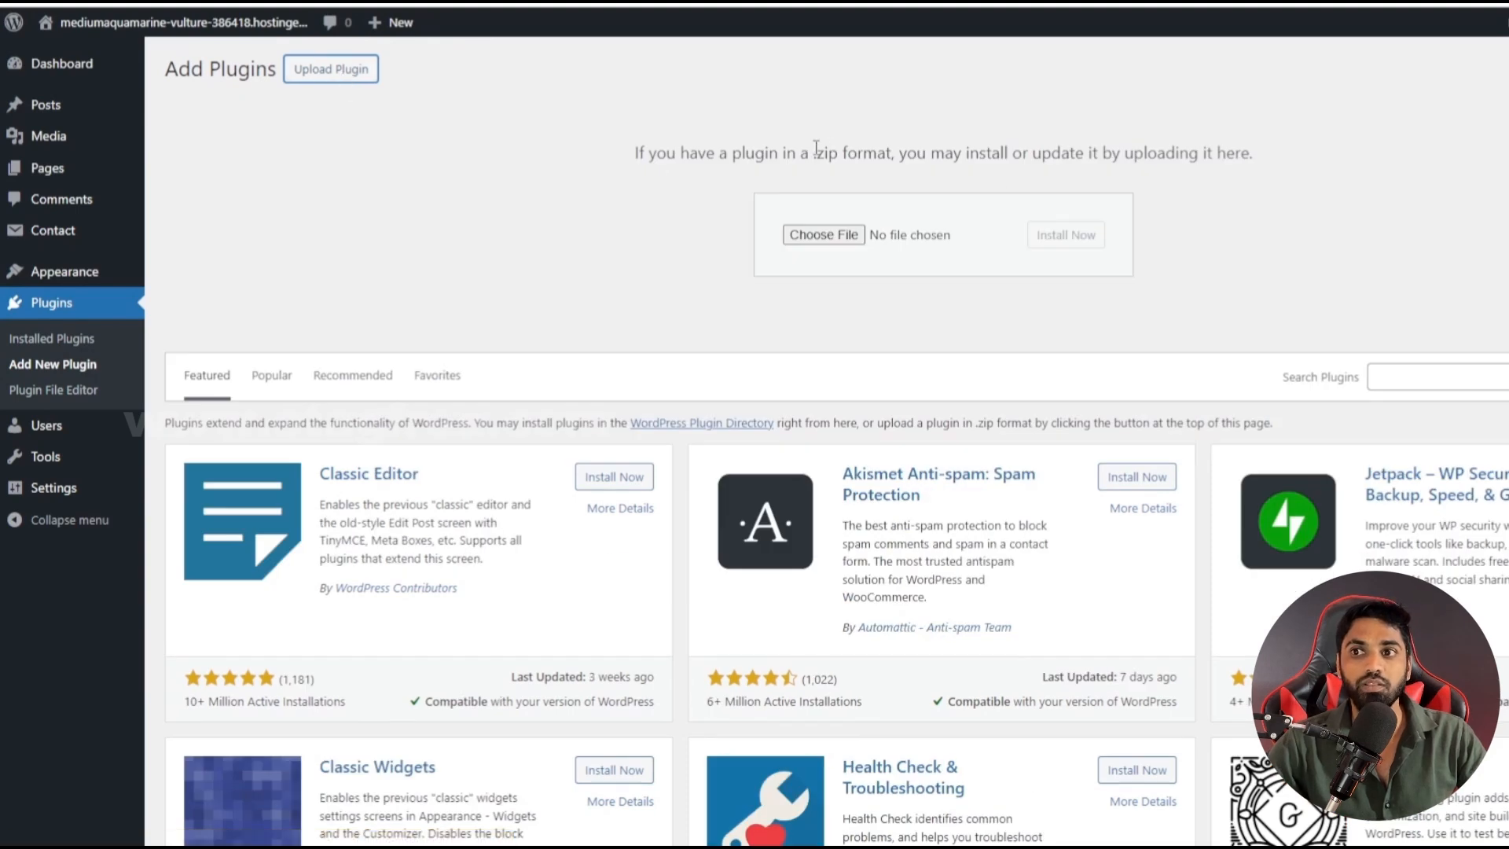
left_click_drag(817, 148, 885, 153)
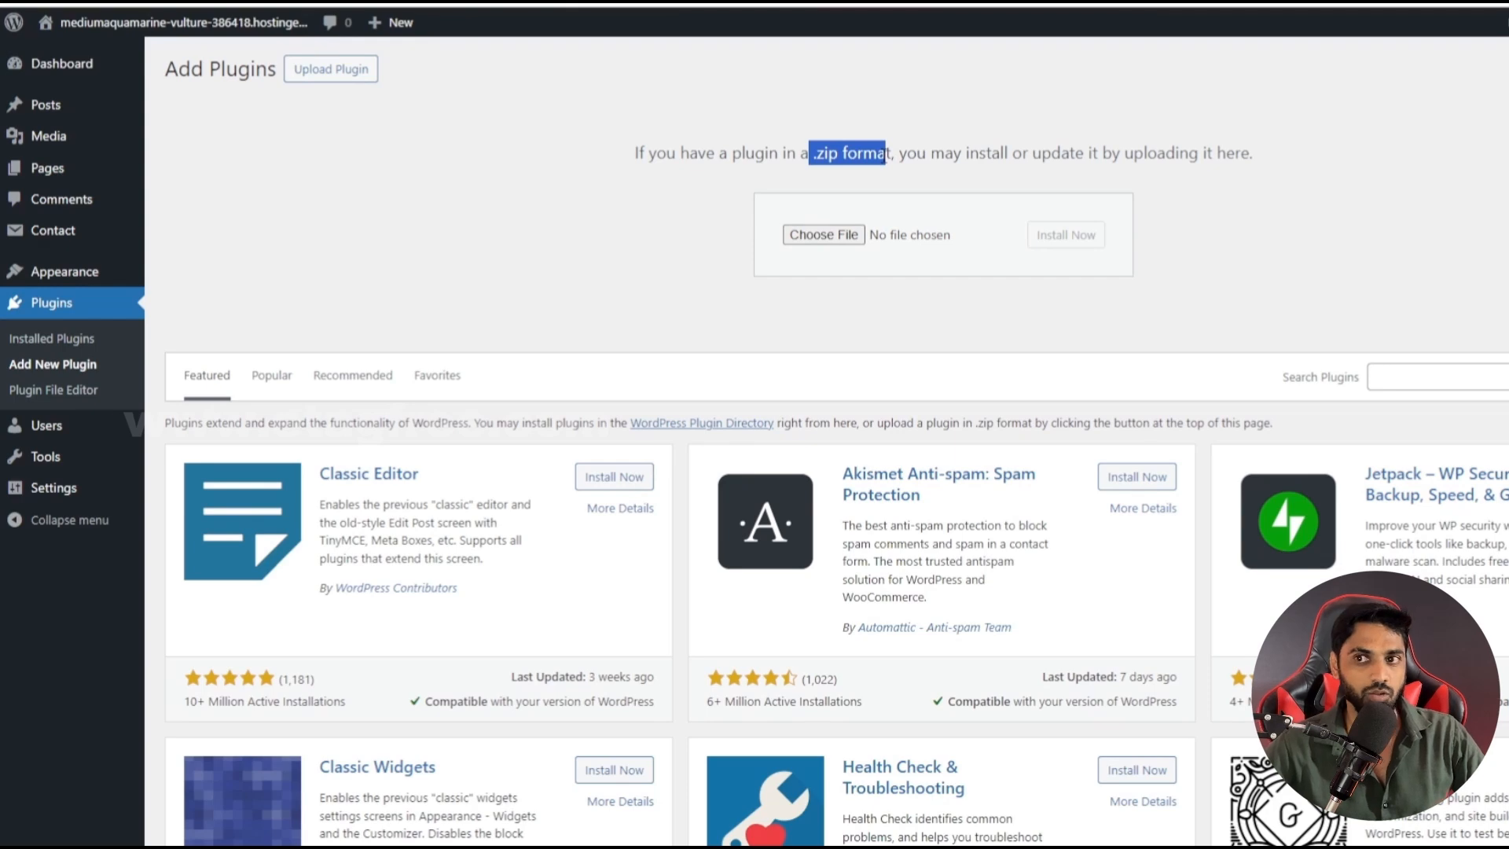
left_click(824, 235)
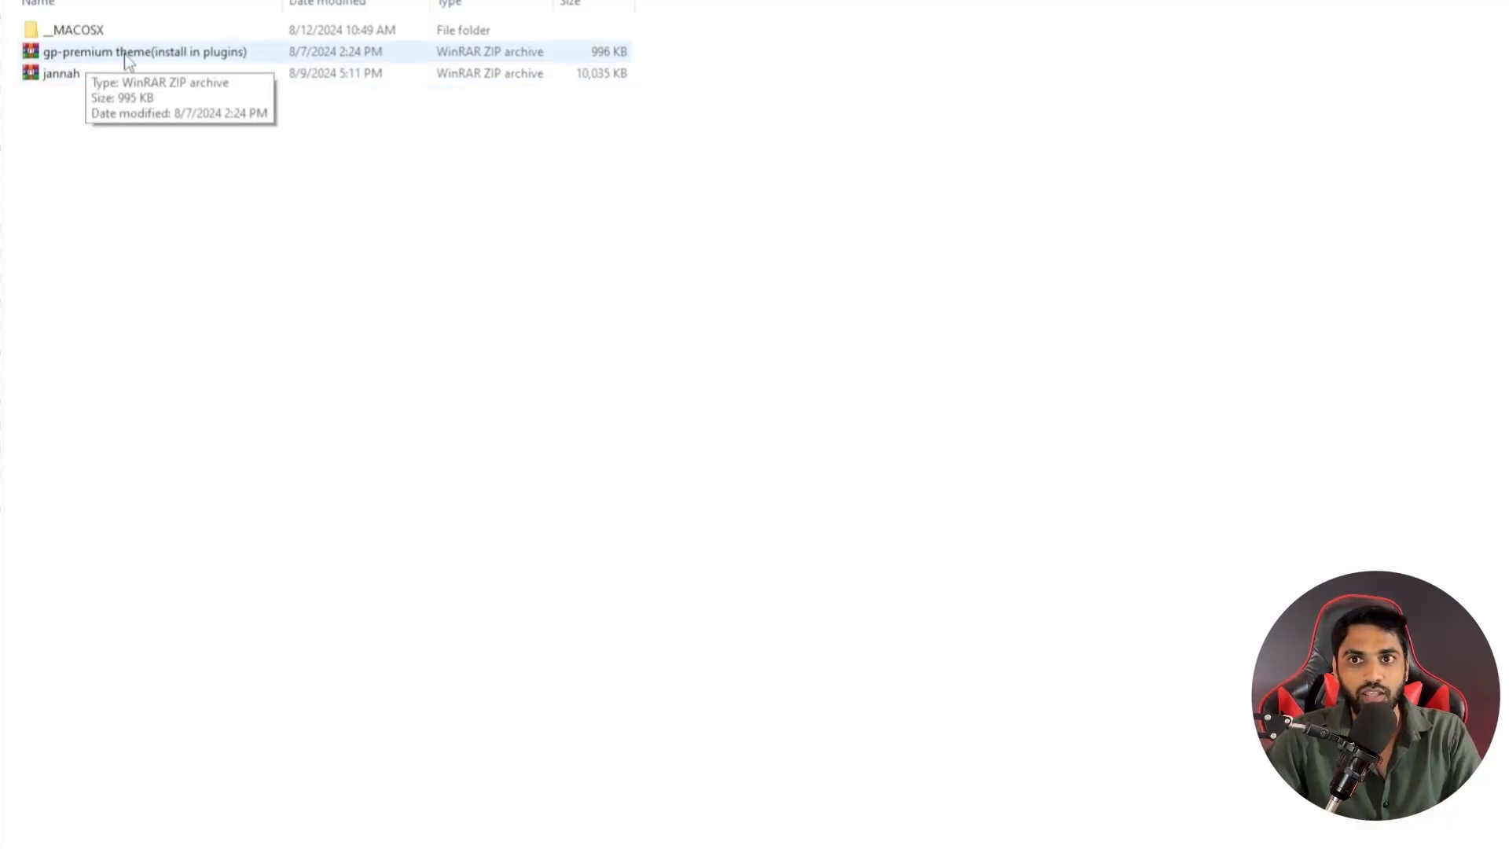
double_click(126, 52)
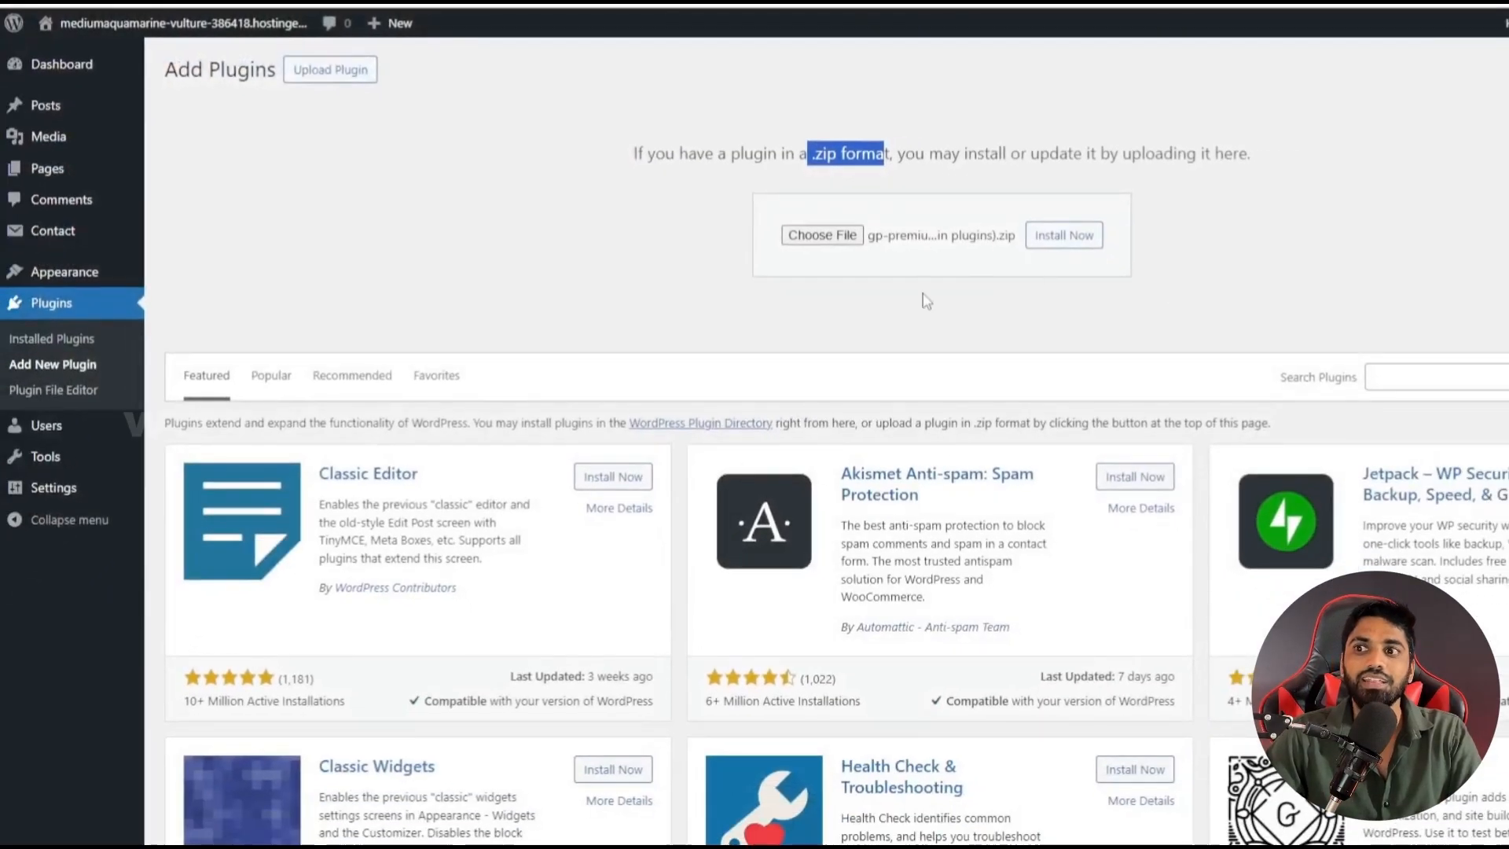
left_click(1082, 245)
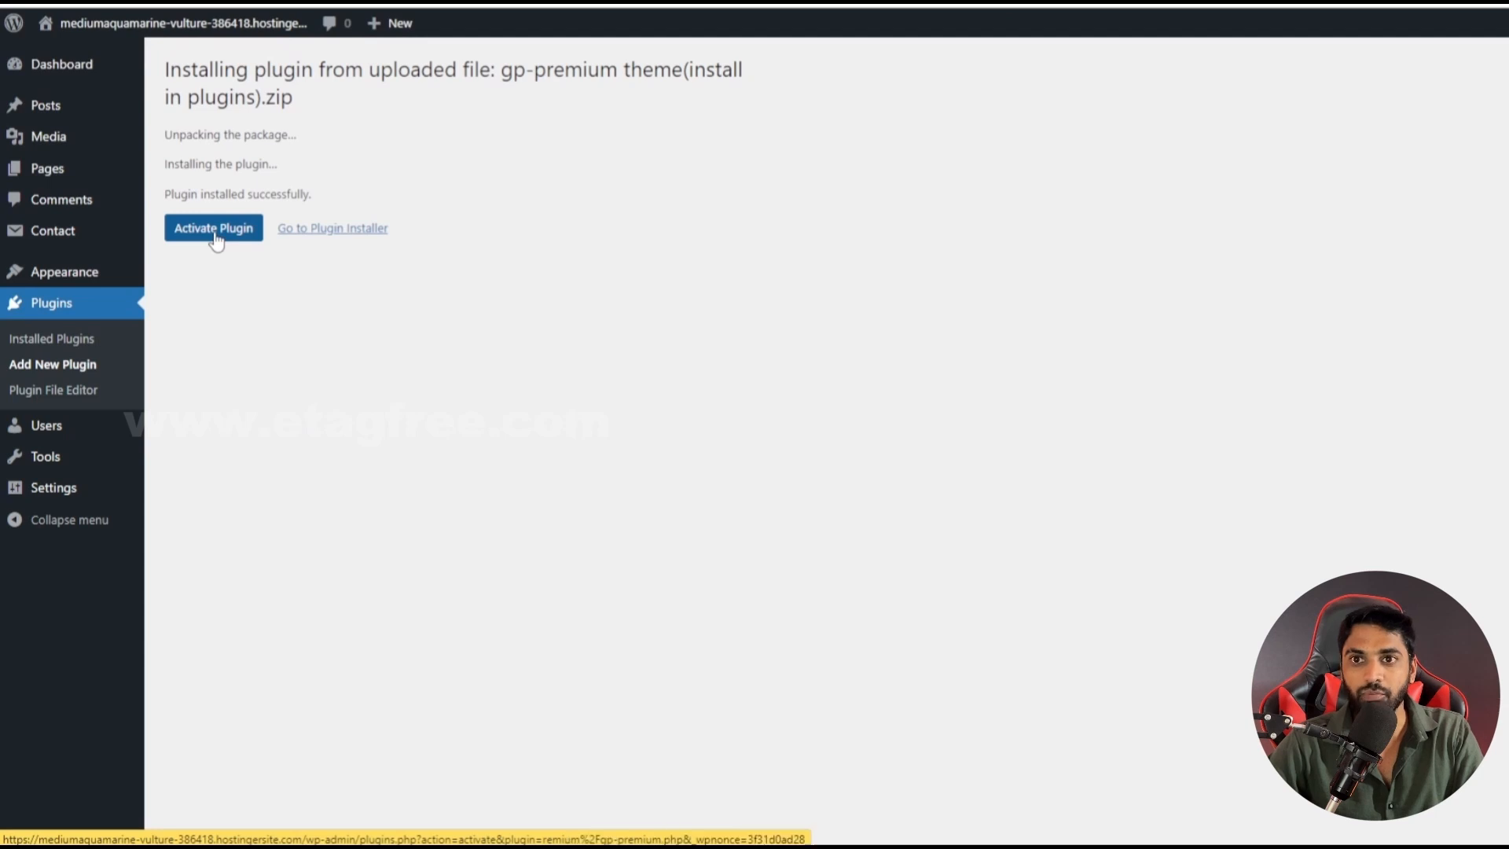
left_click(215, 233)
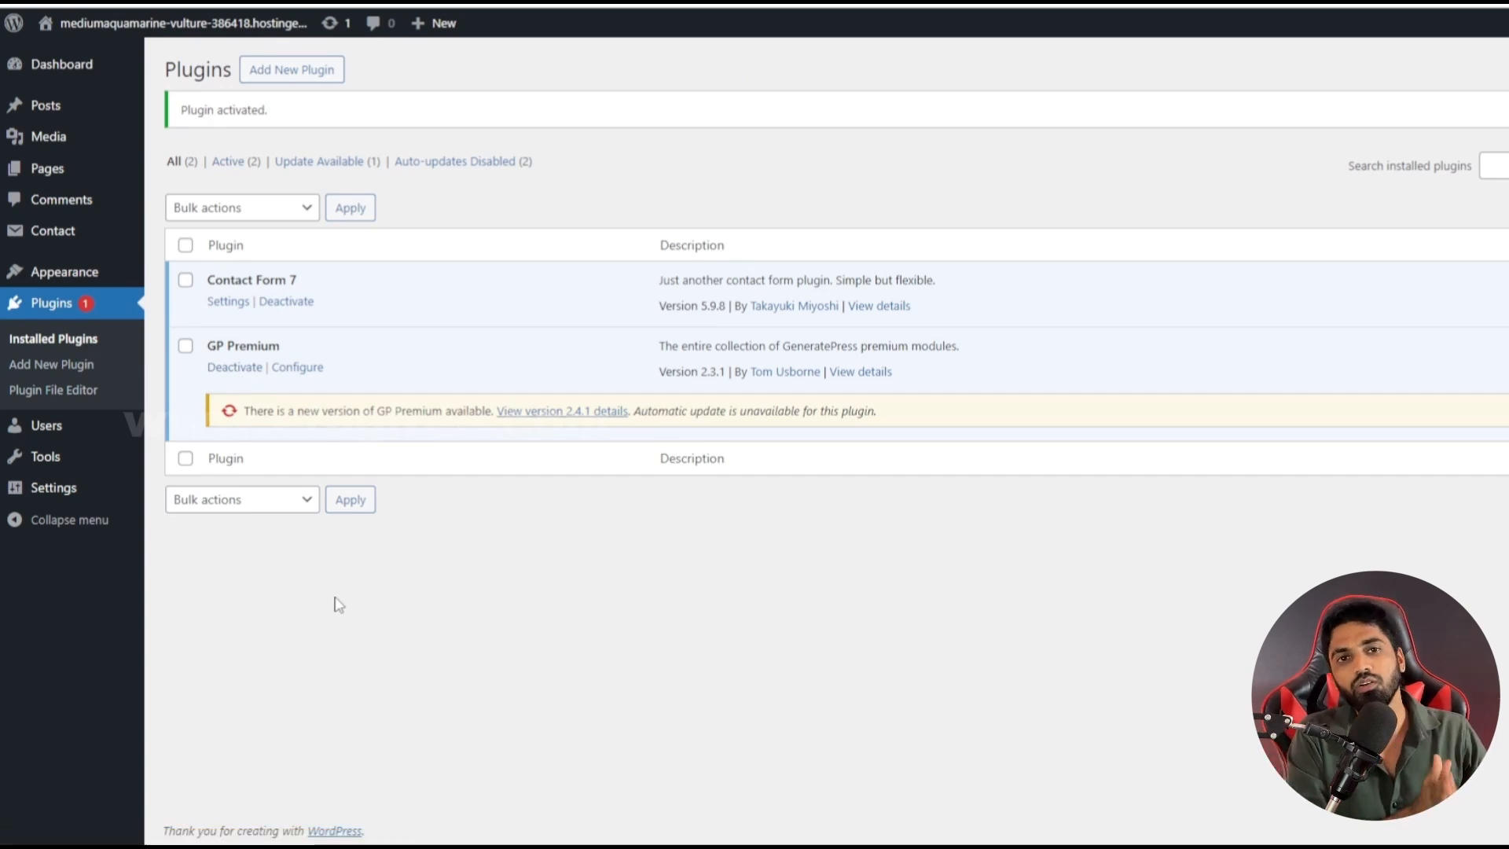
Step: Open the administrator's user profile for editing and examine its contact and account management settings
left_click(39, 433)
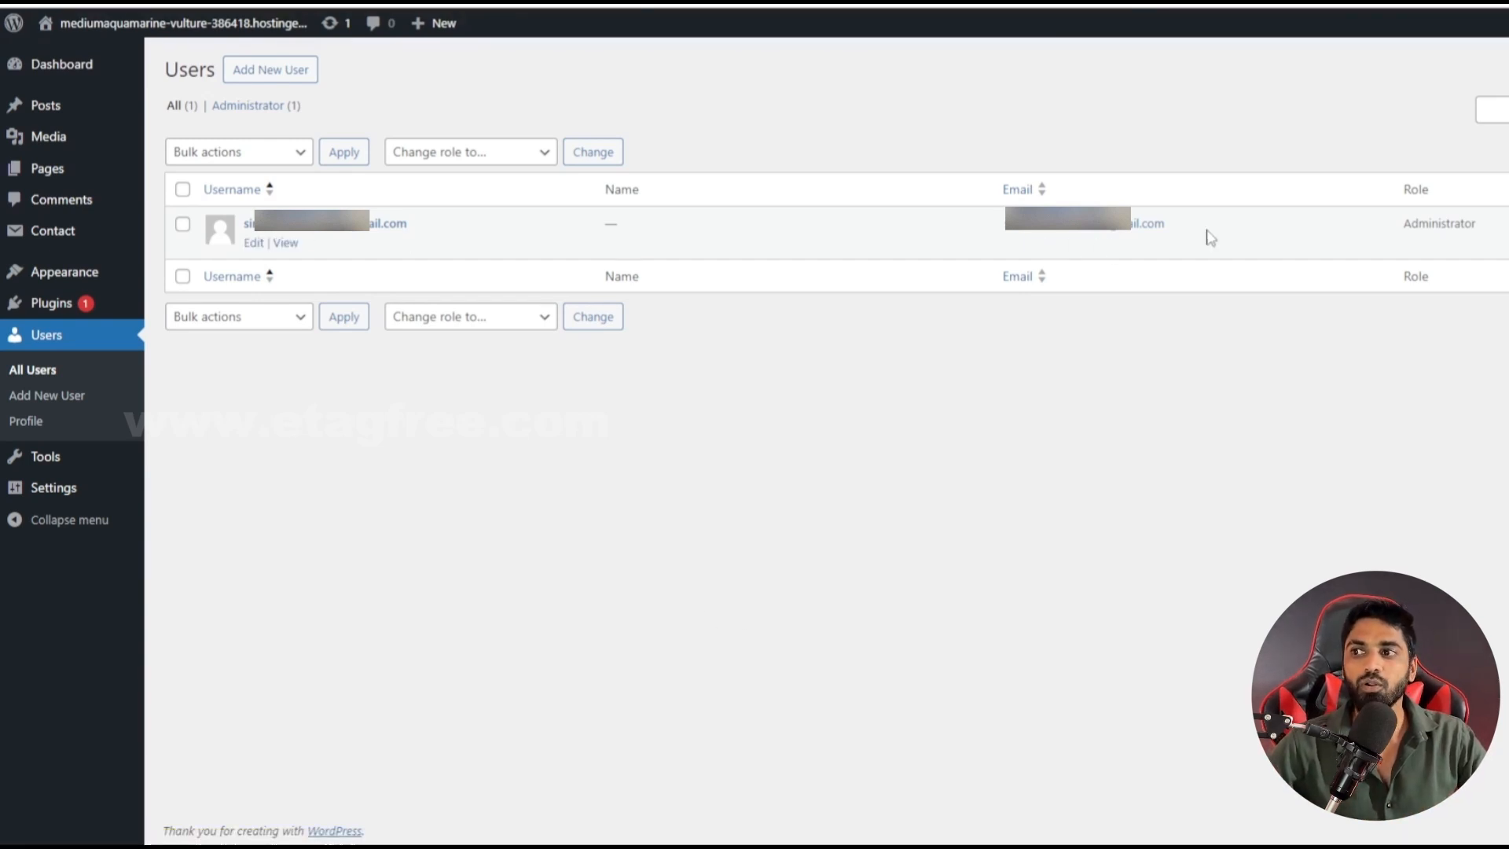
left_click(254, 243)
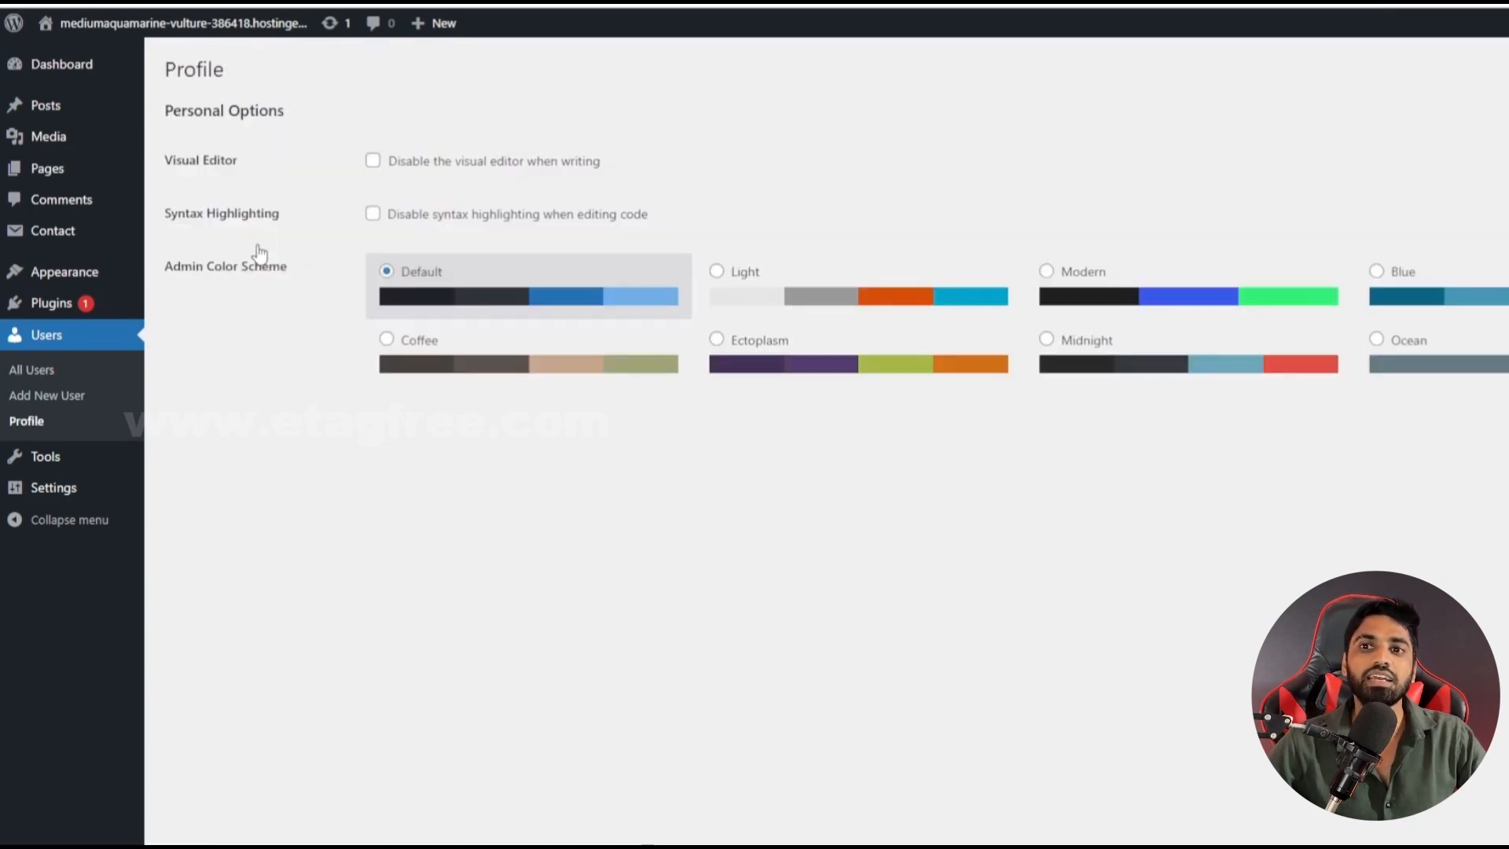
scroll(913, 676, "down", 10)
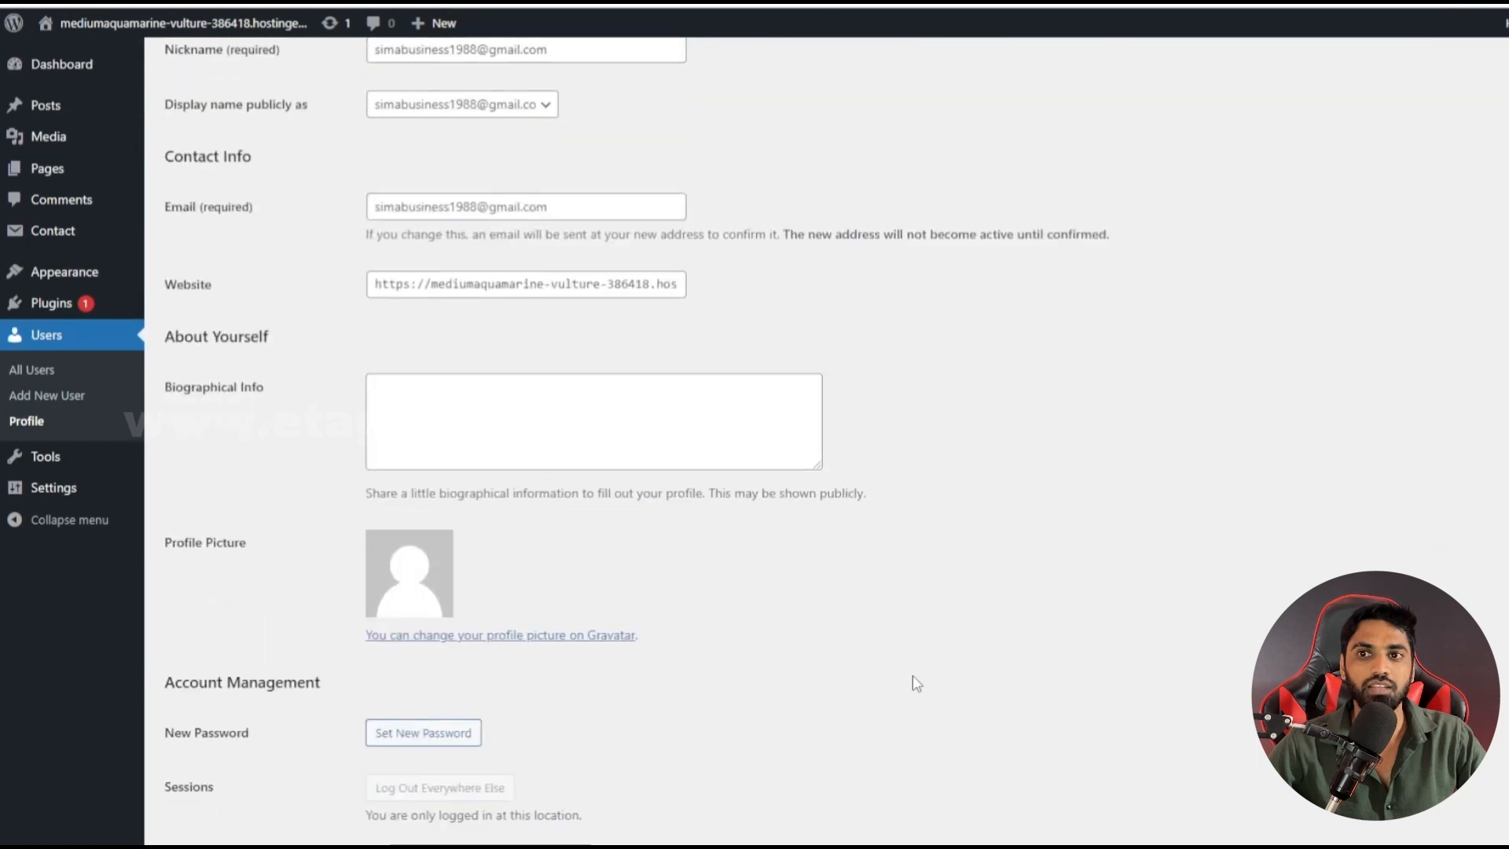
Step: Review the name, contact, password and application password fields on the profile page
scroll(1027, 677, "down", 4)
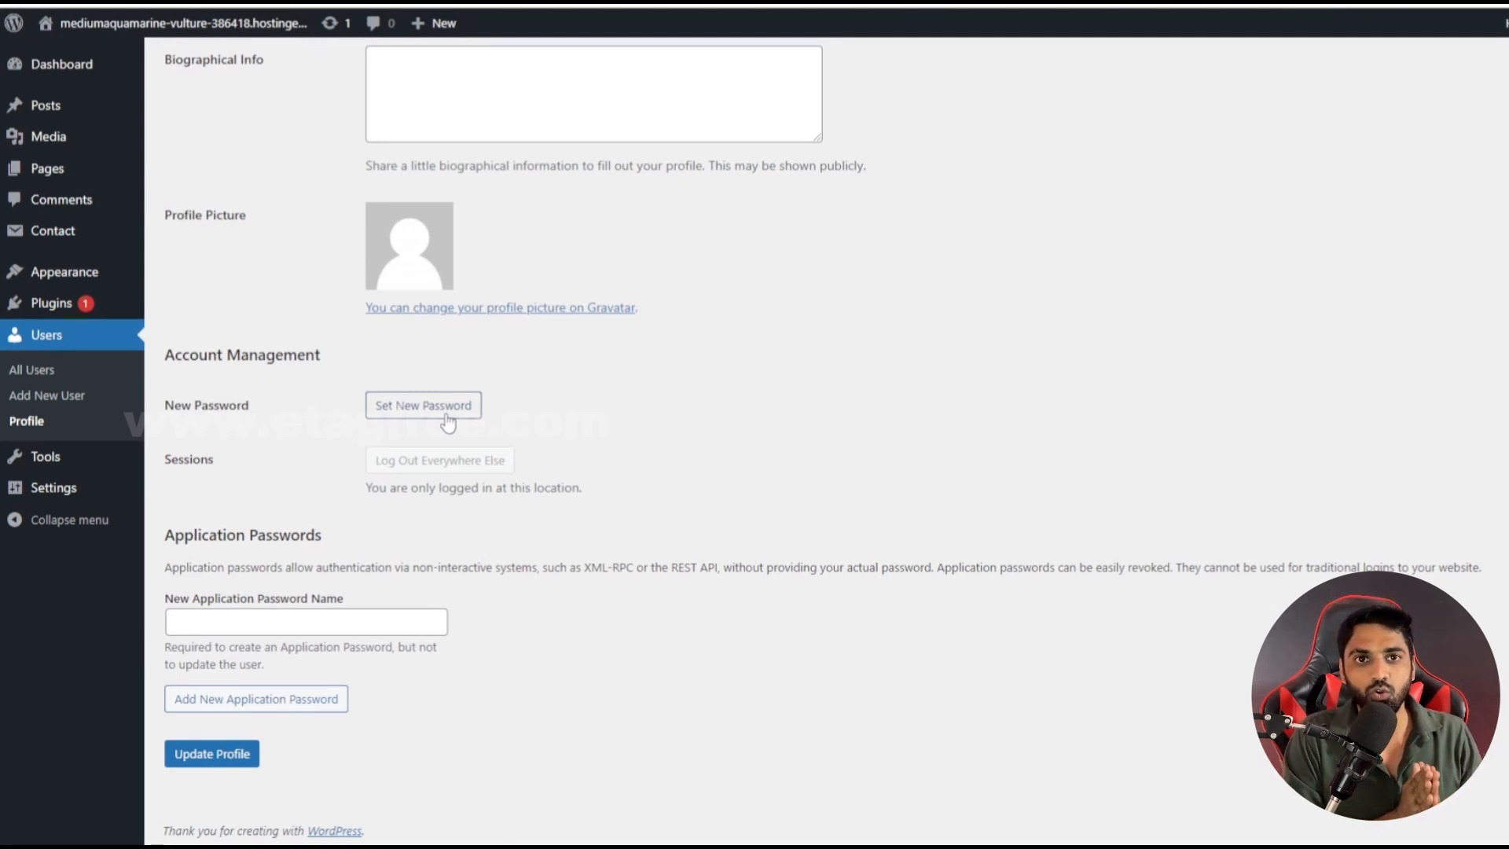
scroll(448, 422, "up", 10)
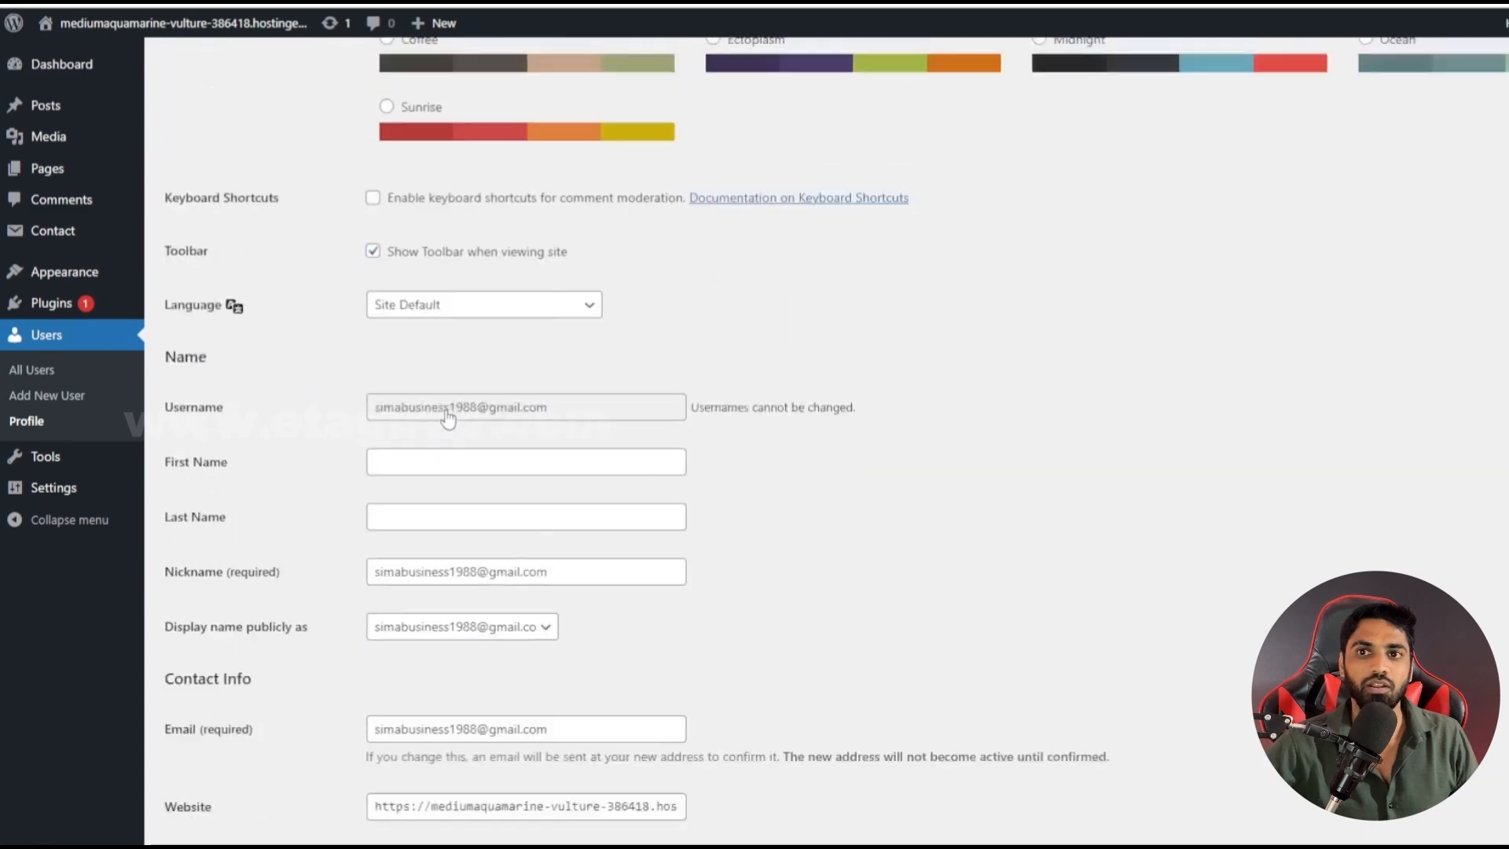
scroll(529, 556, "down", 3)
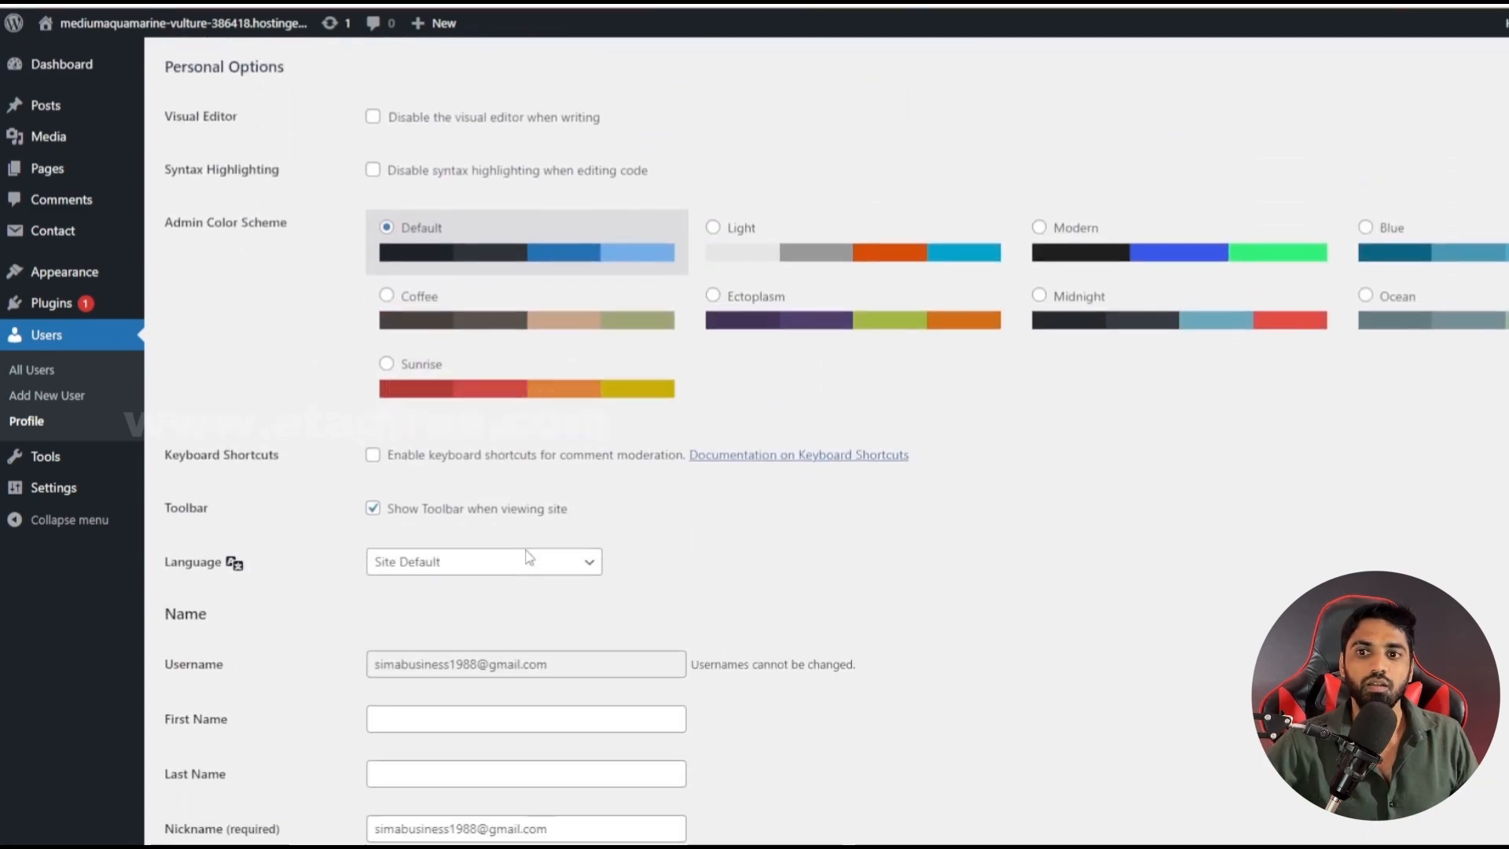
left_click_drag(573, 433, 332, 445)
left_click(1104, 508)
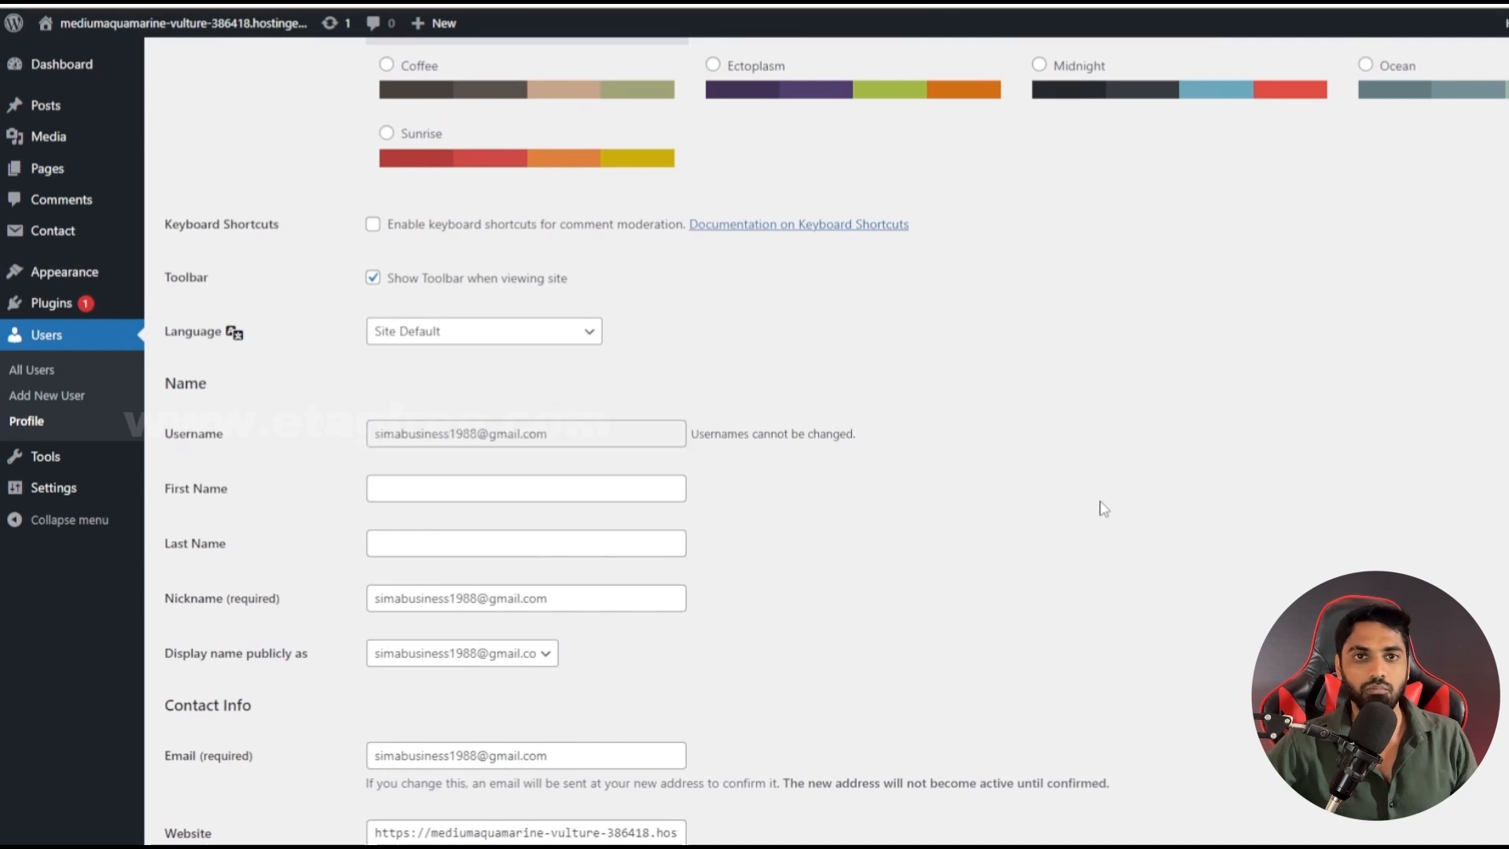
scroll(1103, 509, "down", 5)
scroll(1103, 508, "down", 6)
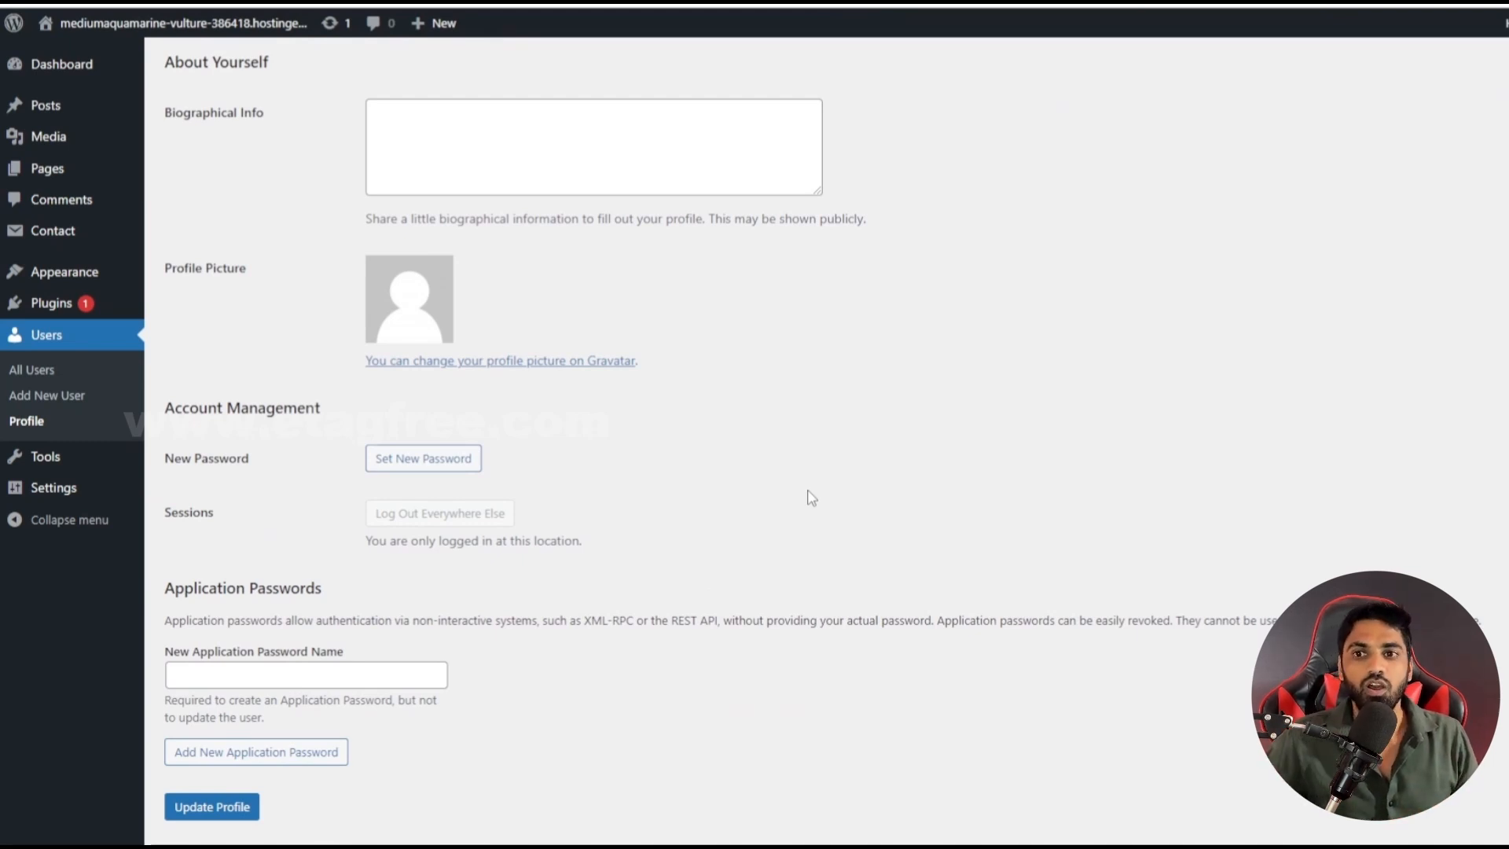
scroll(819, 477, "down", 1)
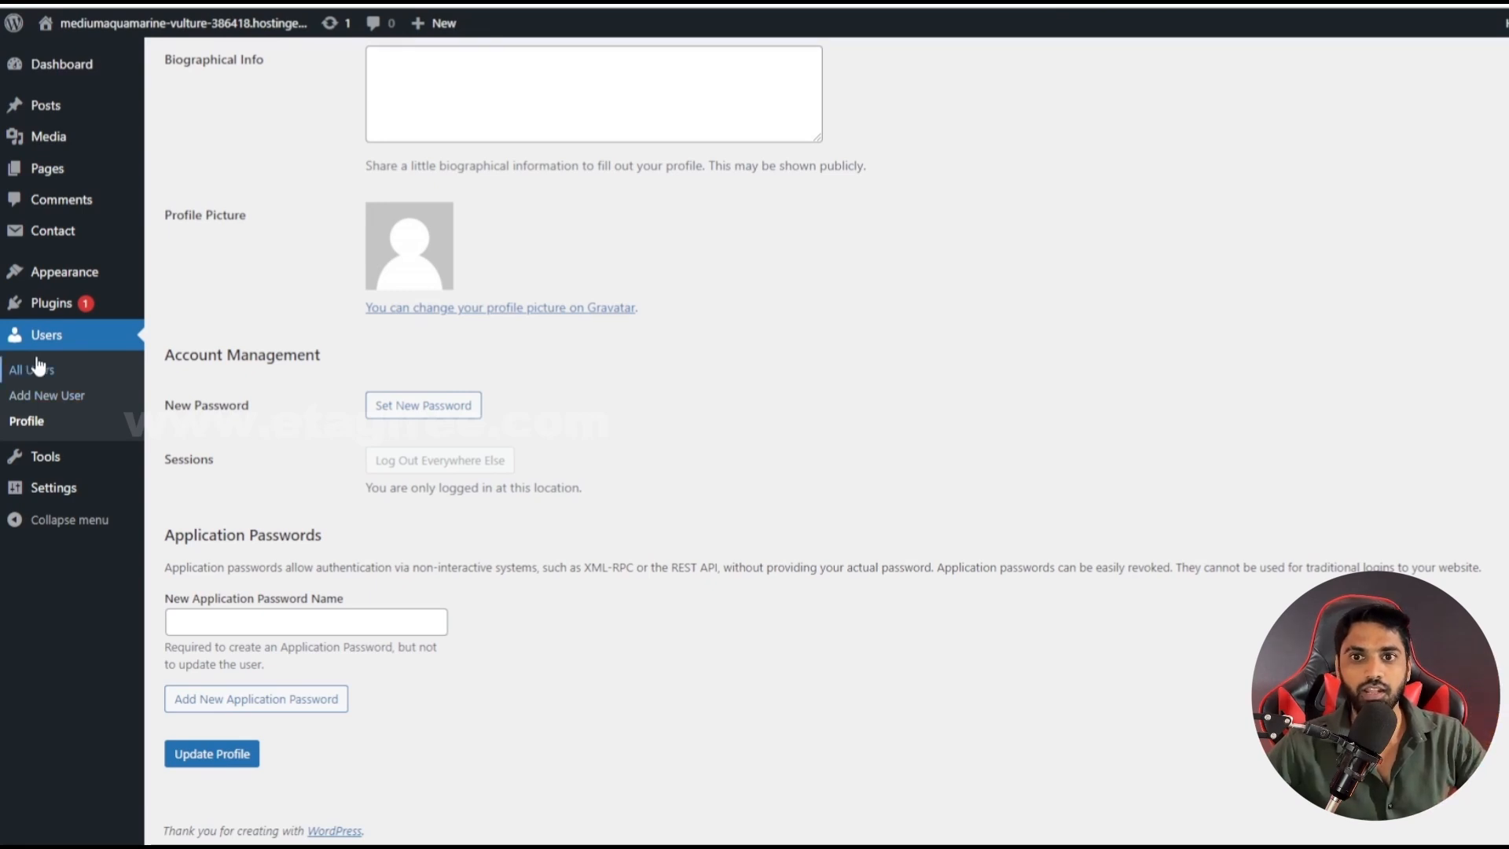
Step: Open the general settings of the site
mouse_move(48, 465)
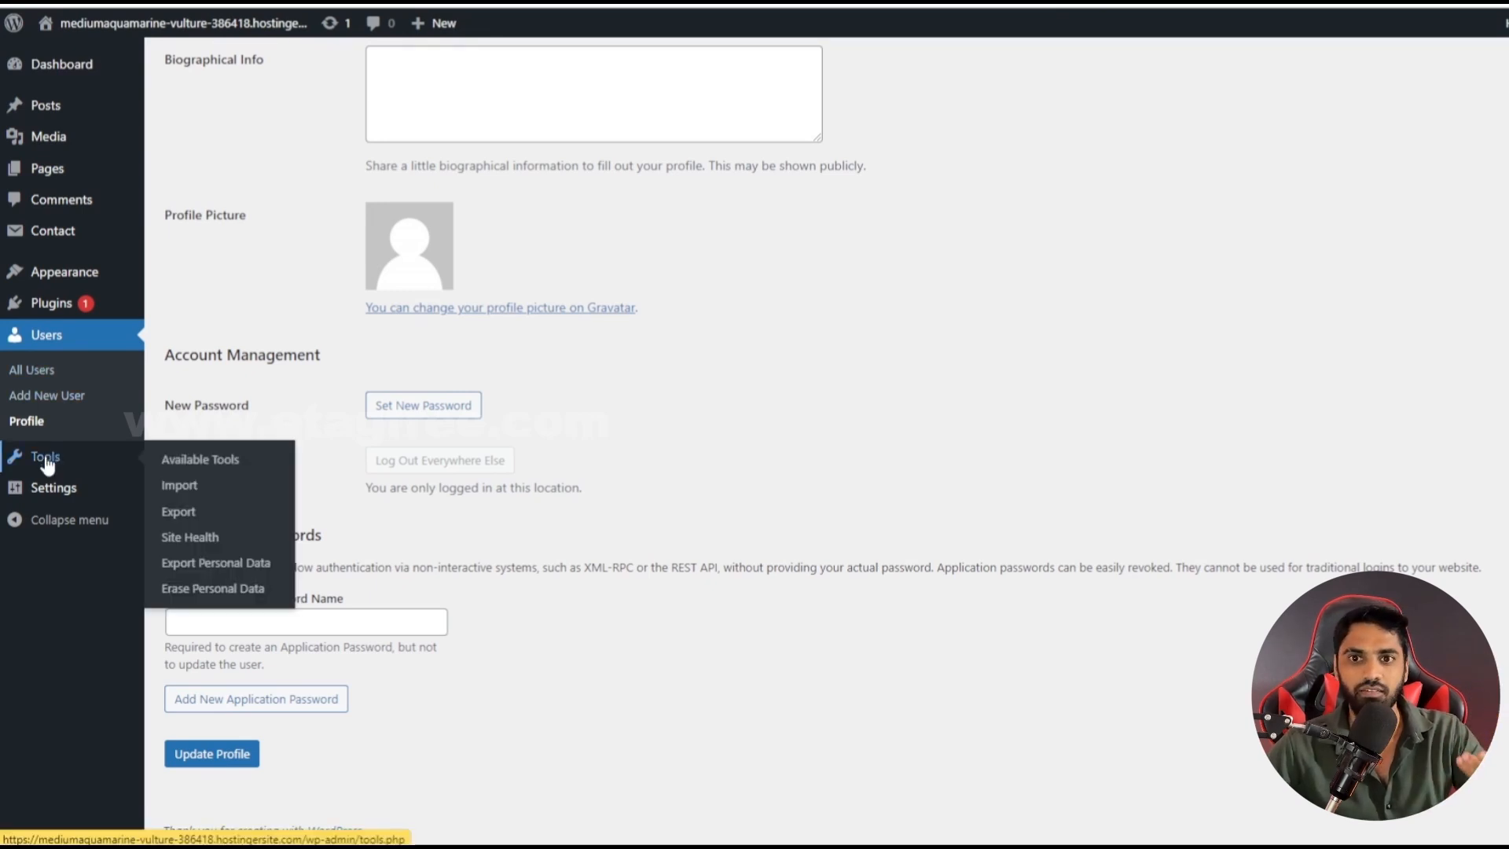
mouse_move(52, 495)
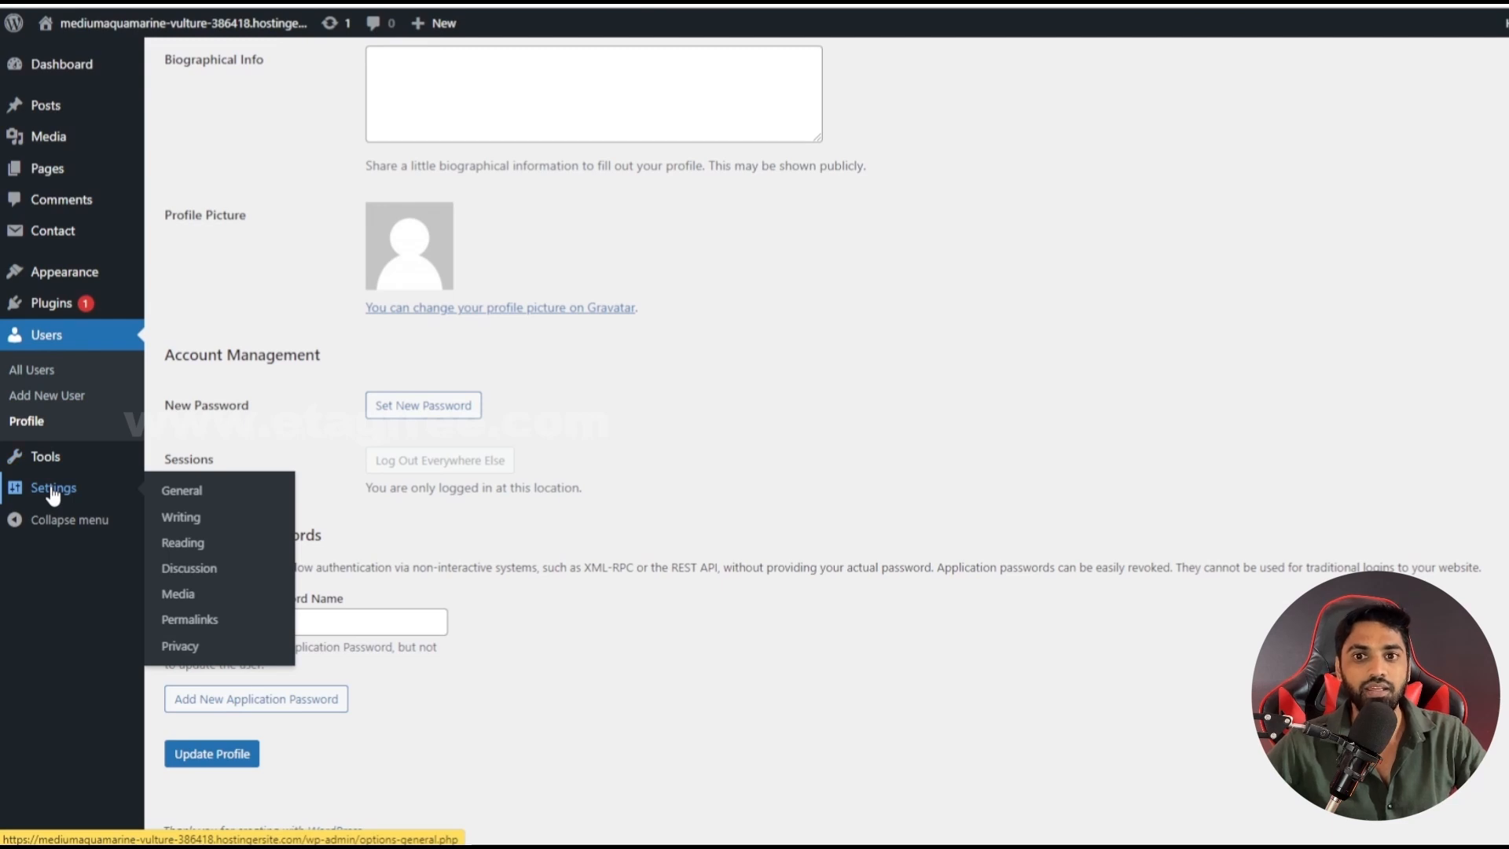
left_click(53, 492)
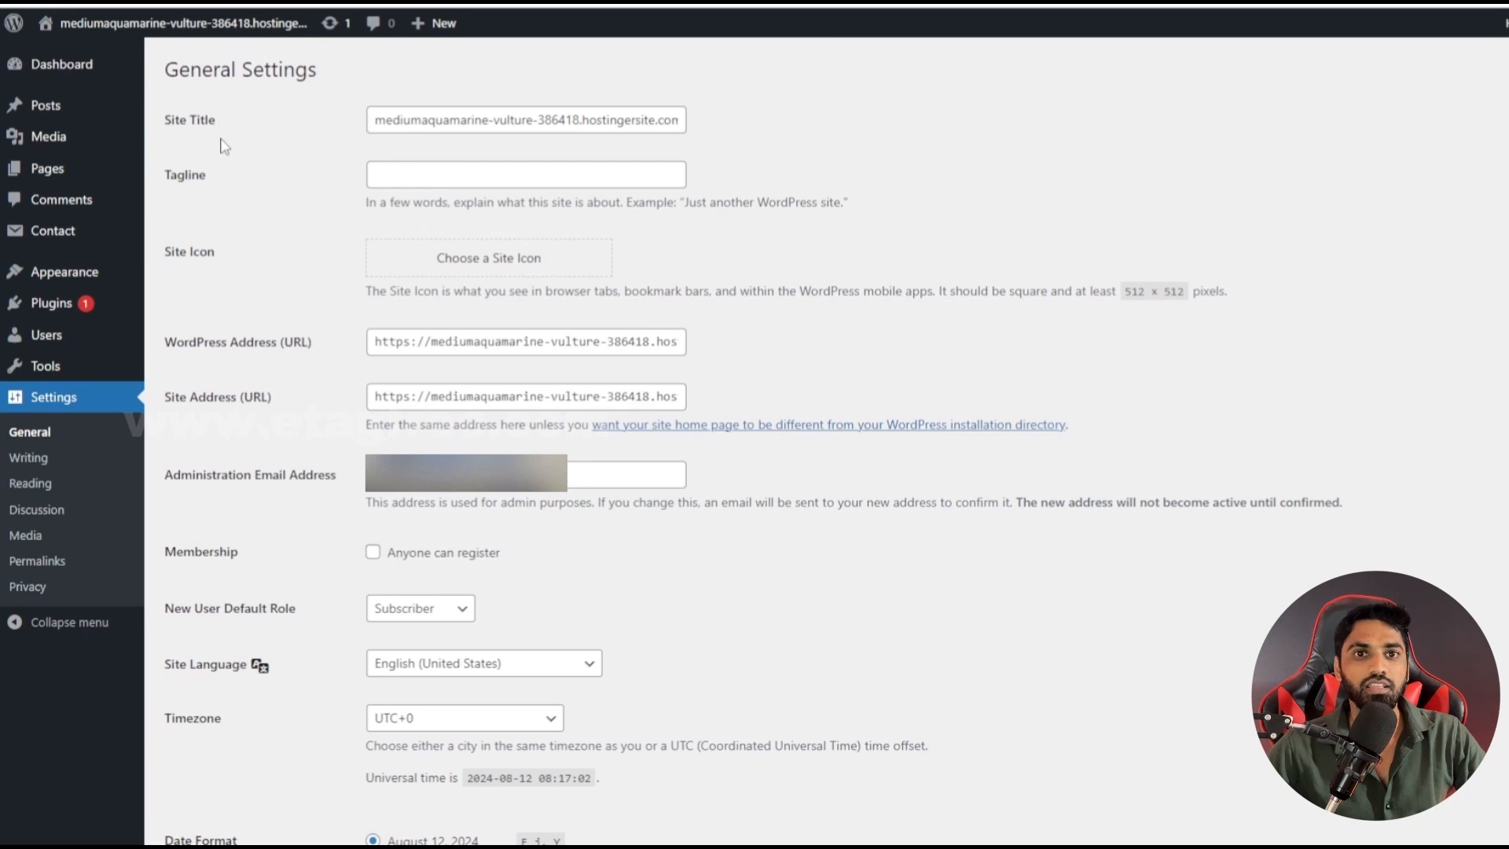
Step: Enter "fattofitreviews" as the site title
triple_click(448, 119)
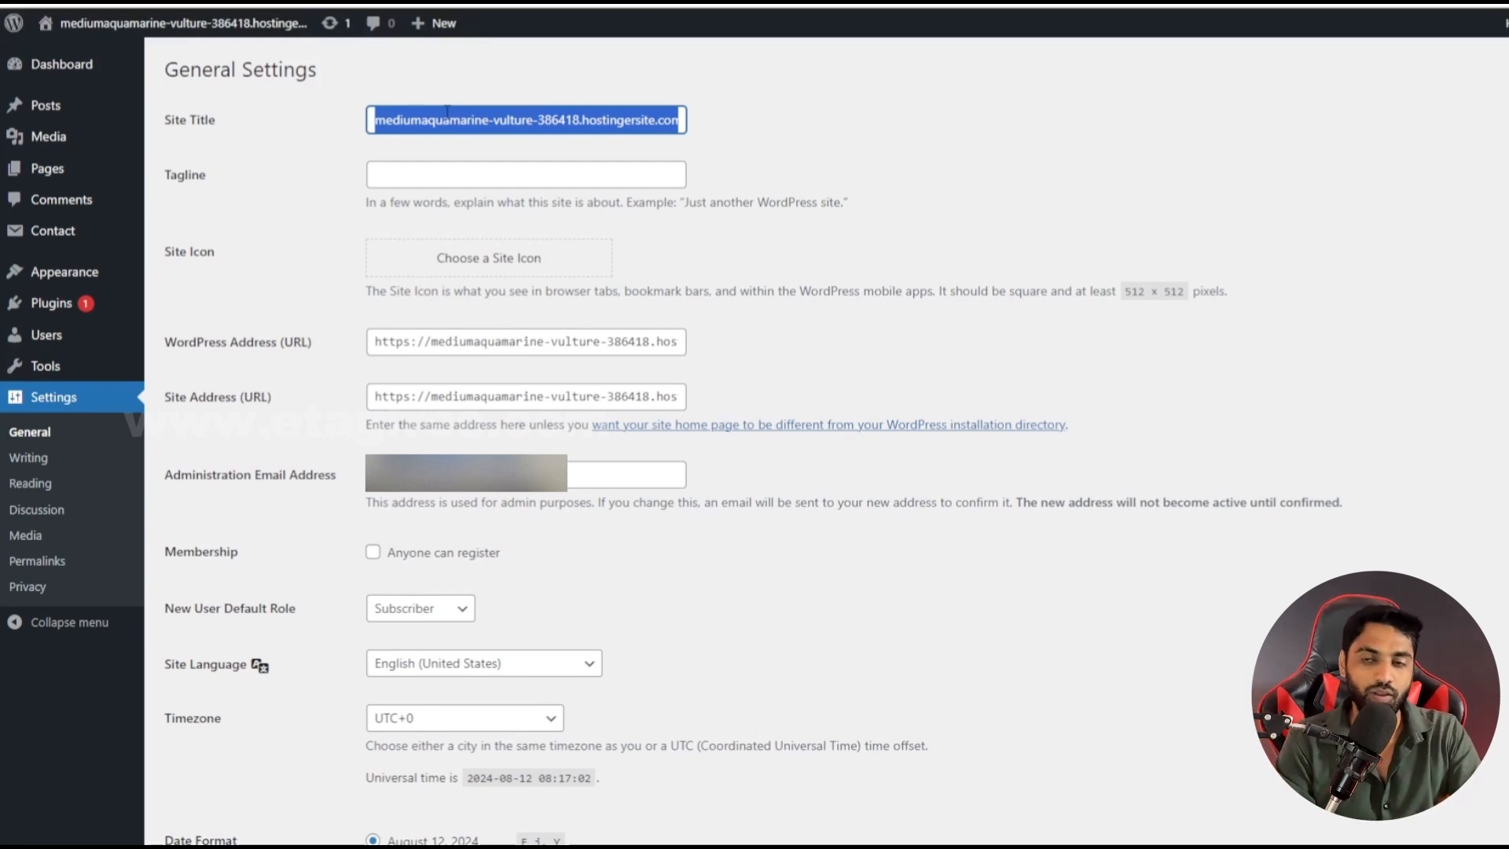
type("fattofi")
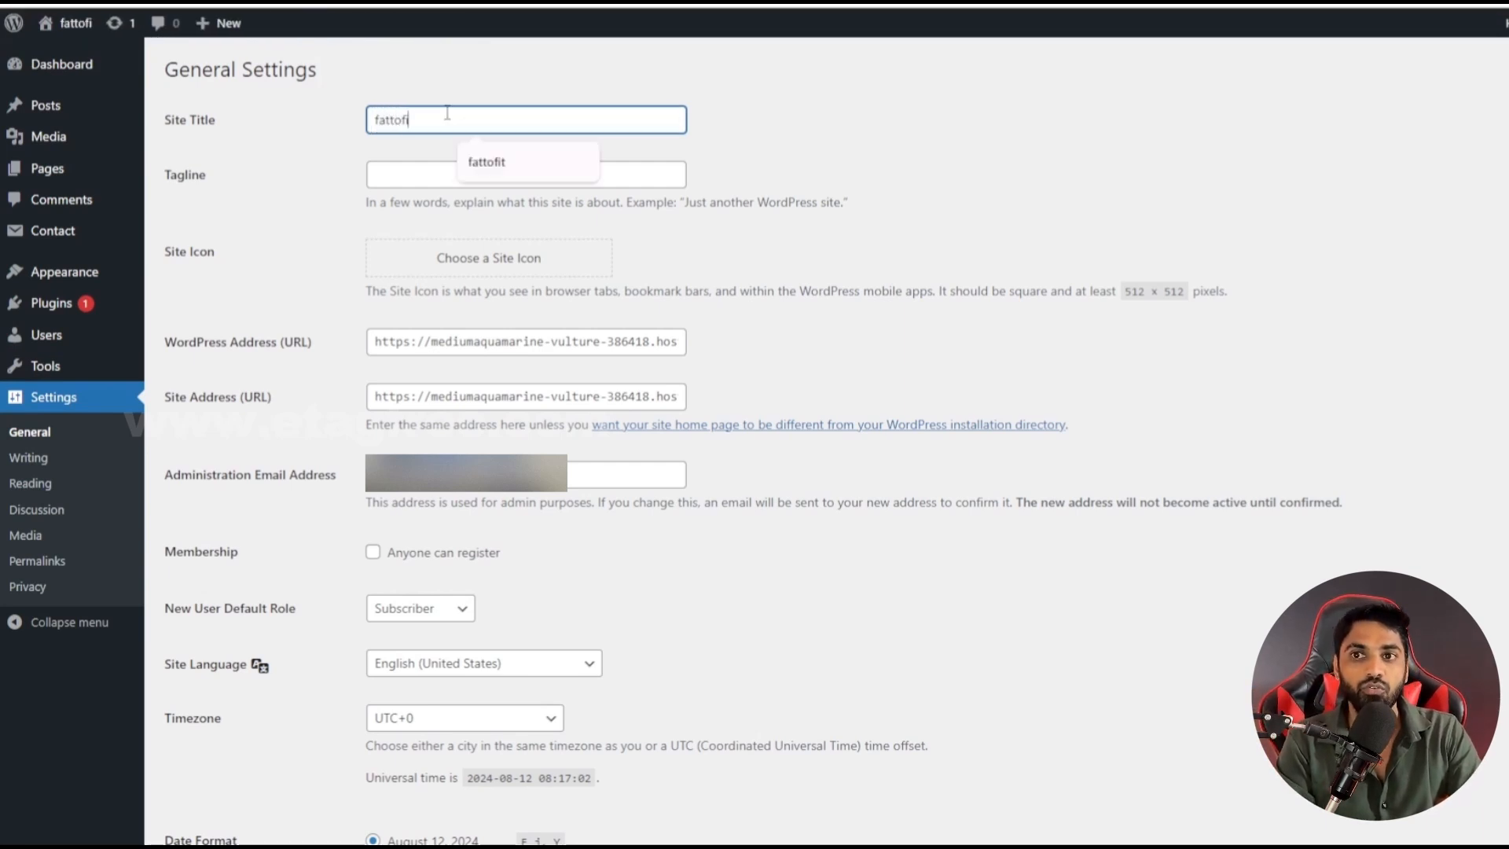
type("treviews")
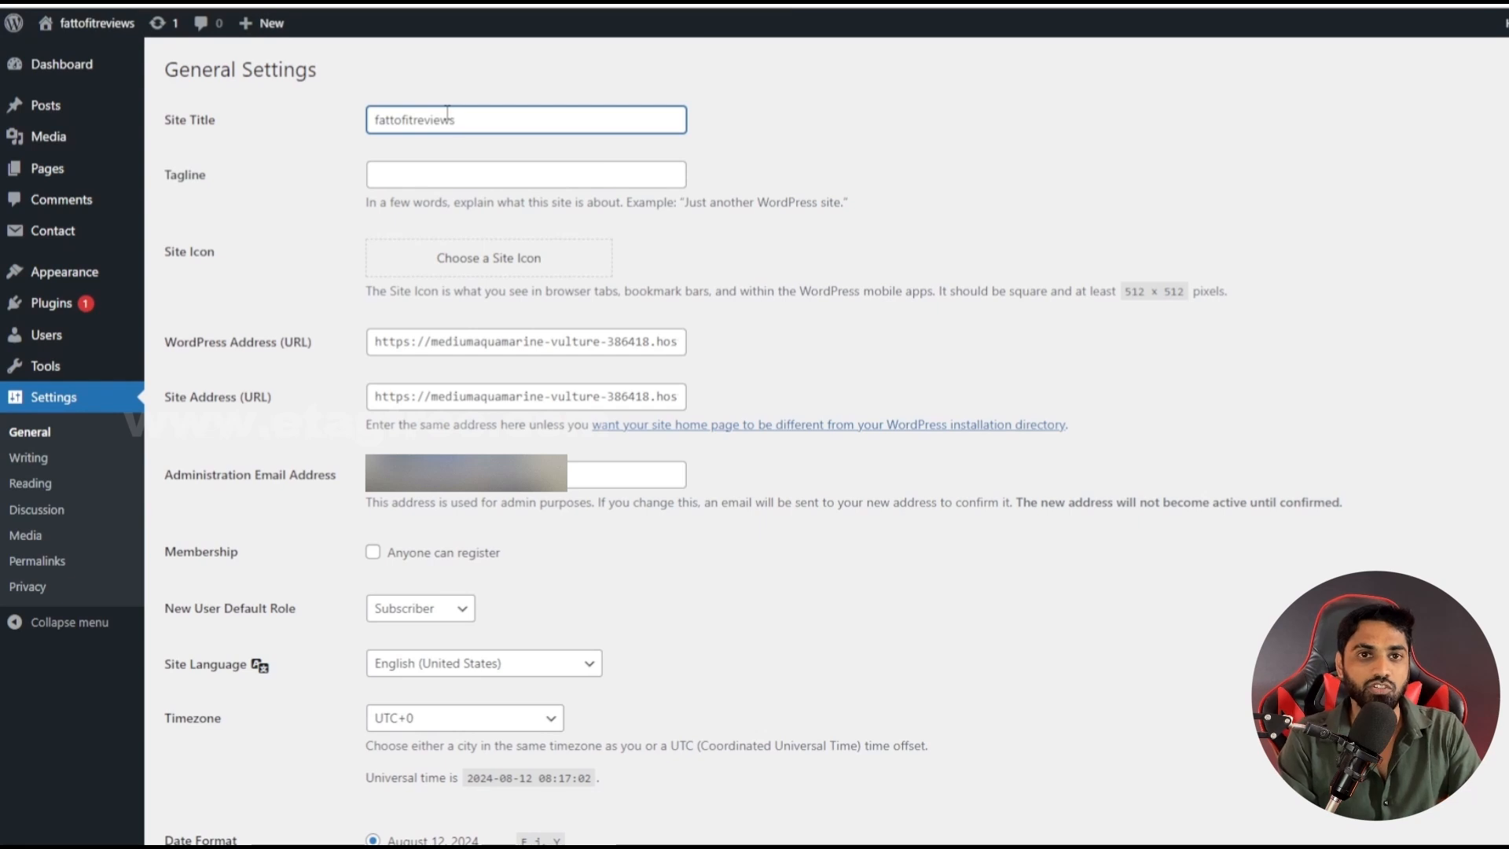
Step: Replace the site title with "ramgiftshop" and check where the title appears on the live home page
double_click(448, 118)
type("ram")
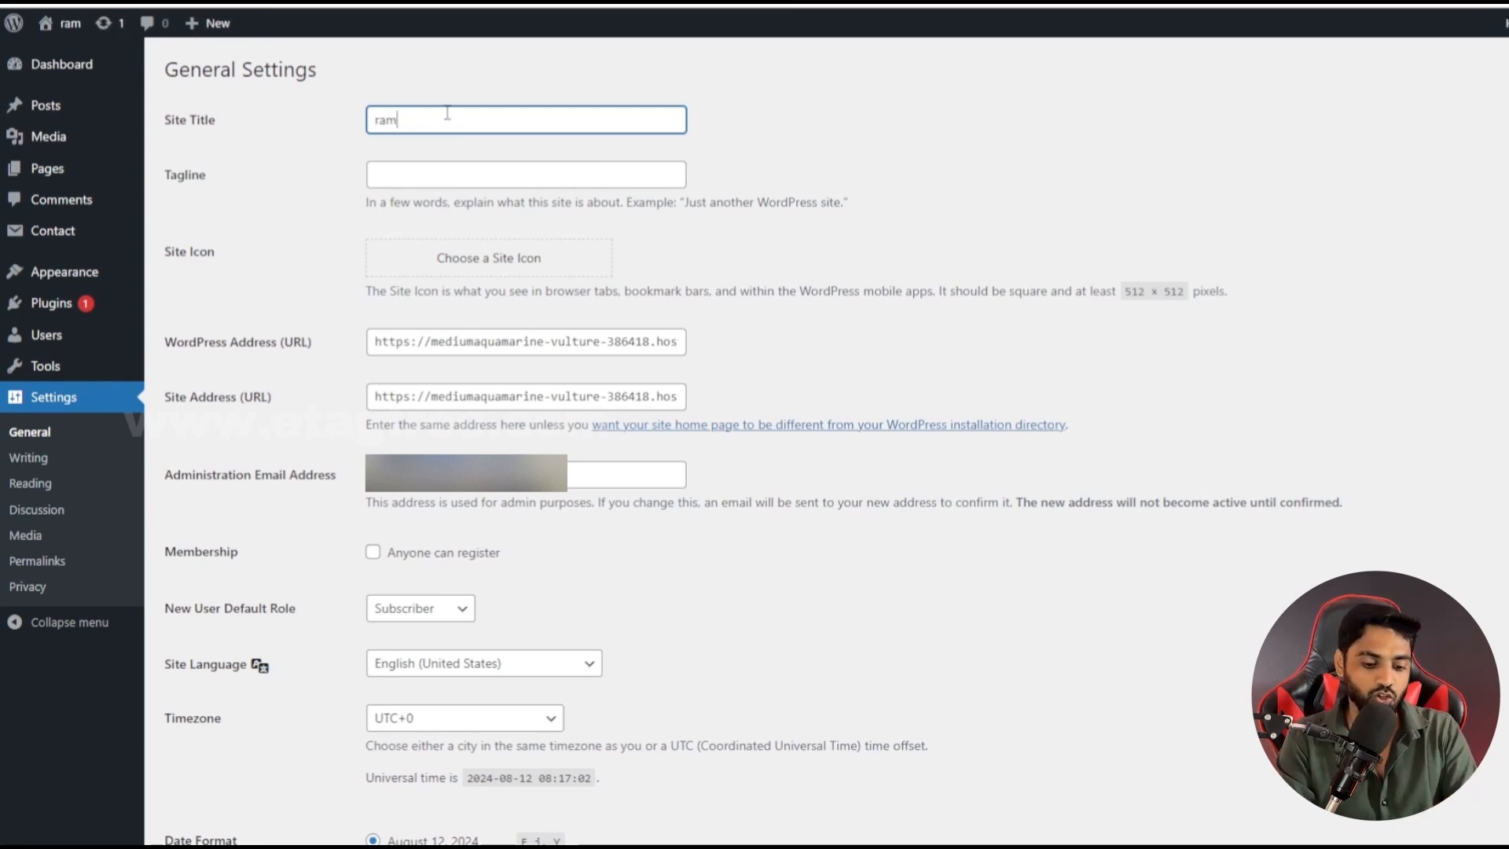
type("giftshop")
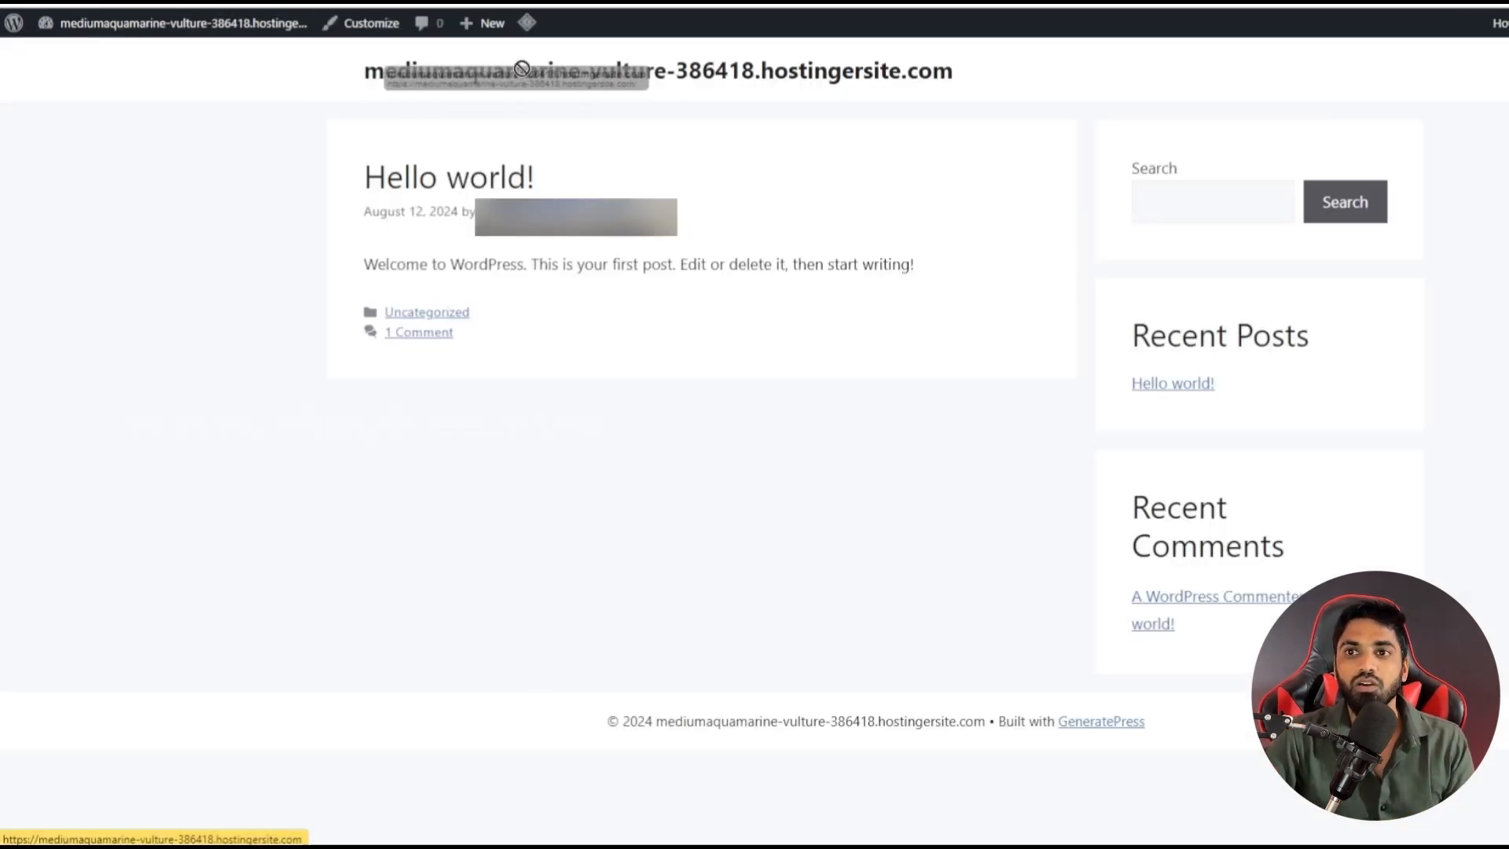
left_click_drag(989, 83, 321, 93)
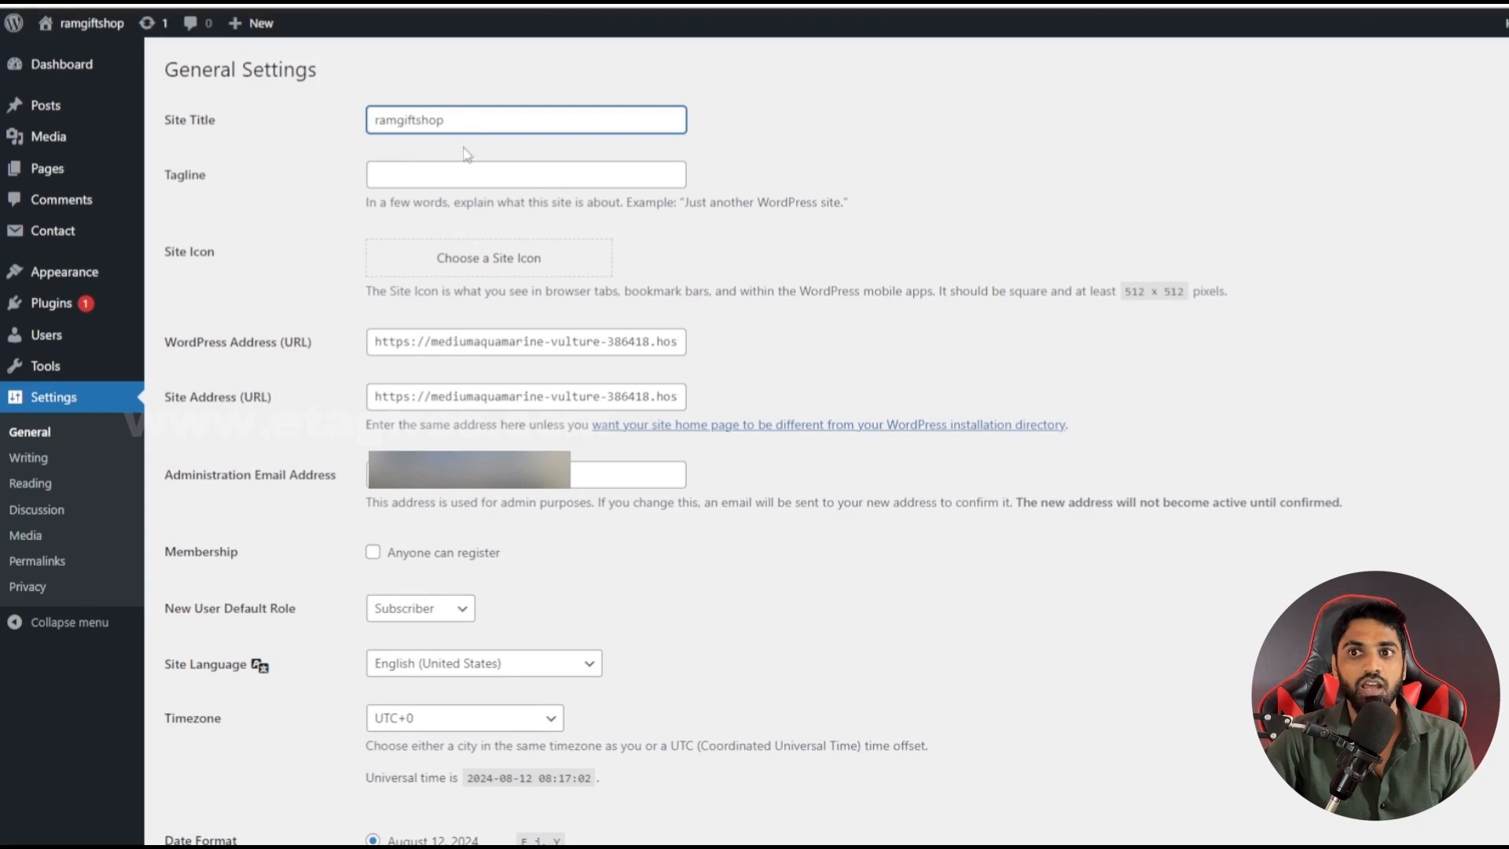
Step: Set the site tagline to "Best gift for kids"
left_click(450, 175)
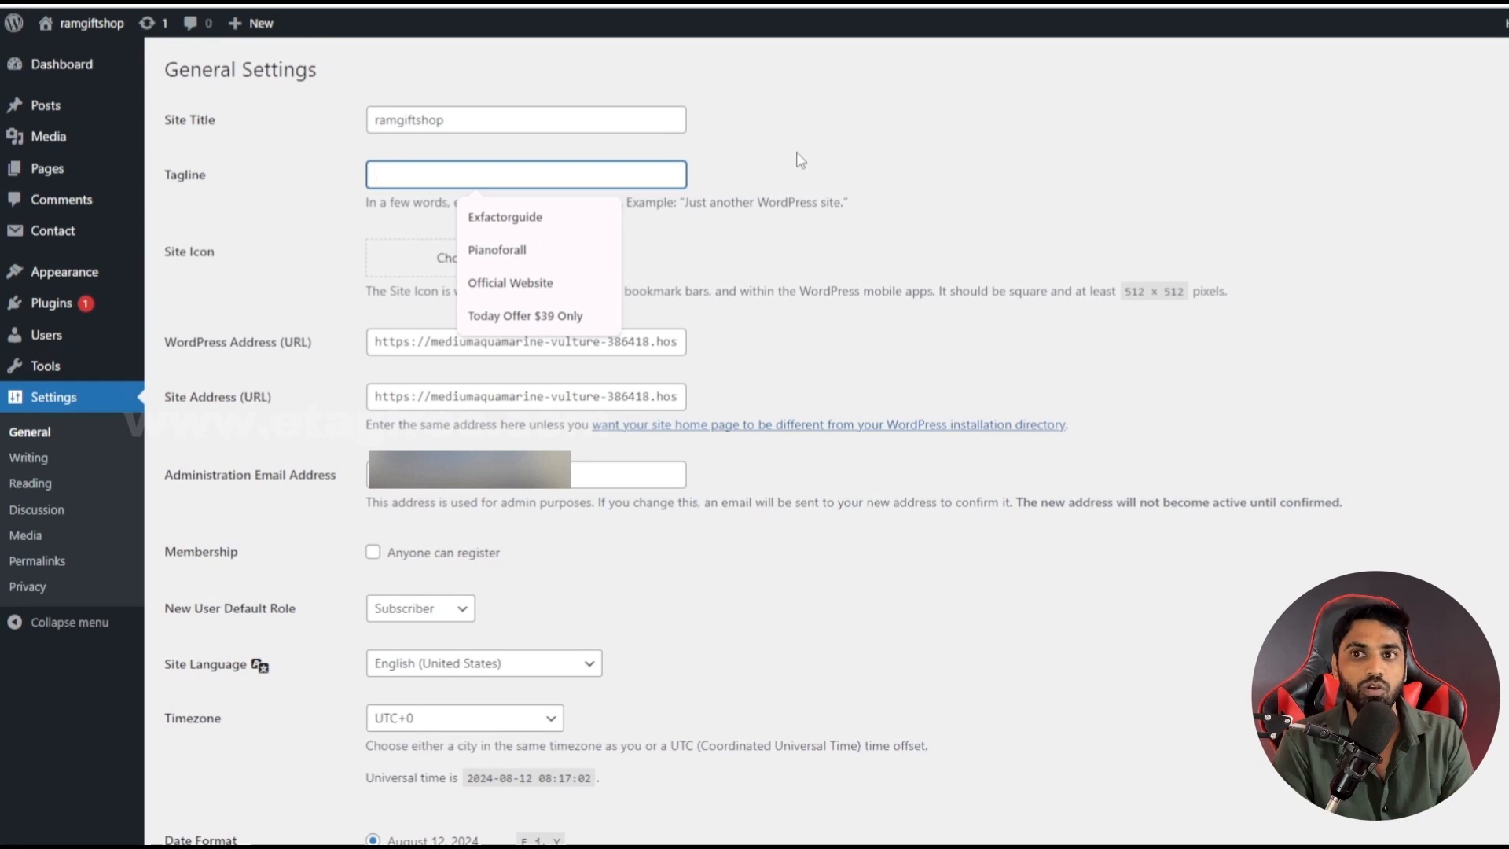
type("Only")
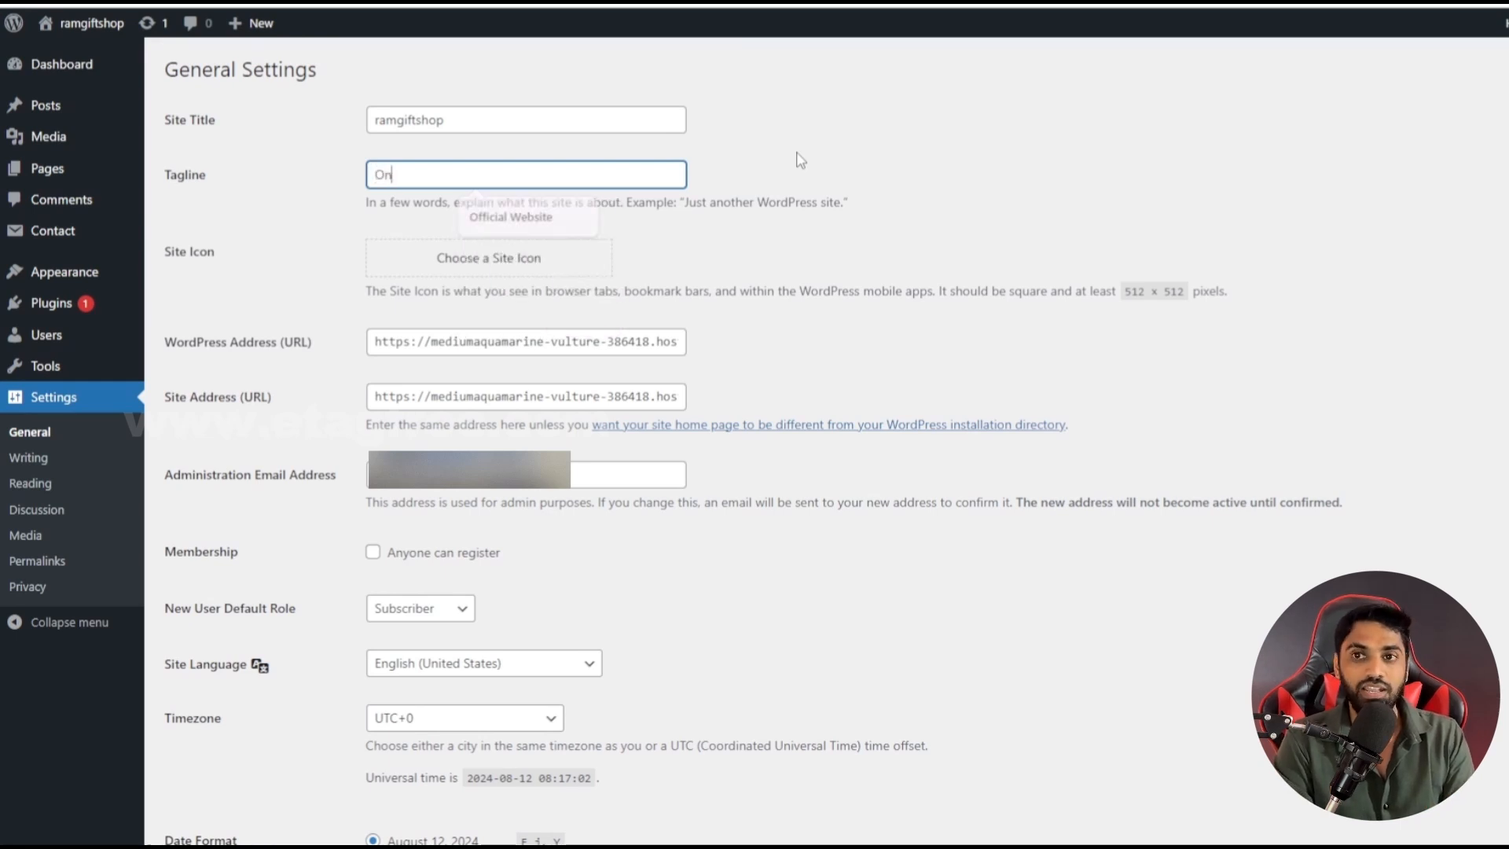
key("BackSpace")
key("BackSpace")
key("BackSpace")
key("BackSpace")
type("Bw")
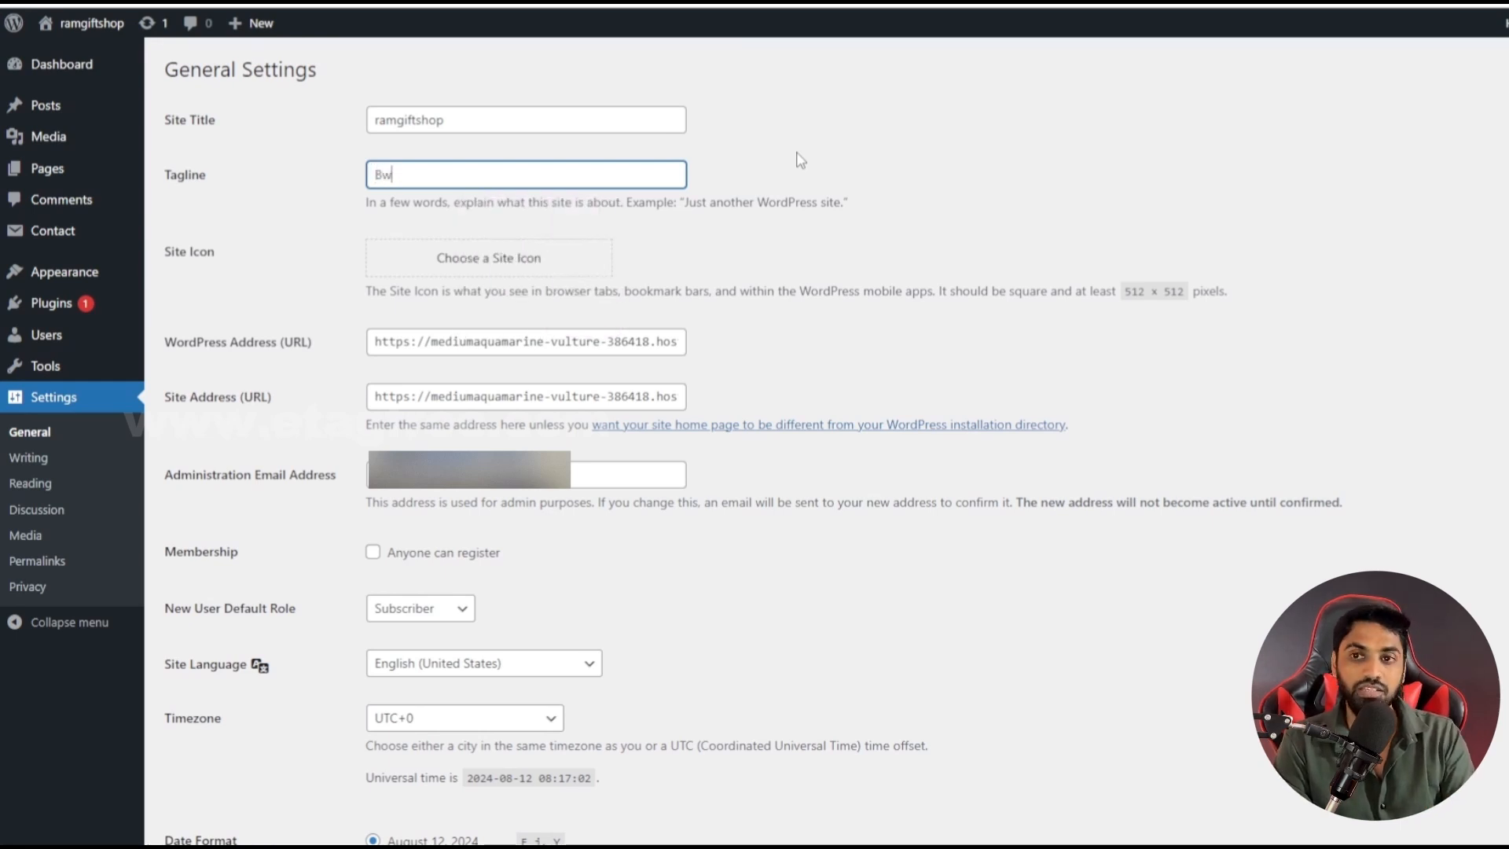
key("BackSpace")
type("est")
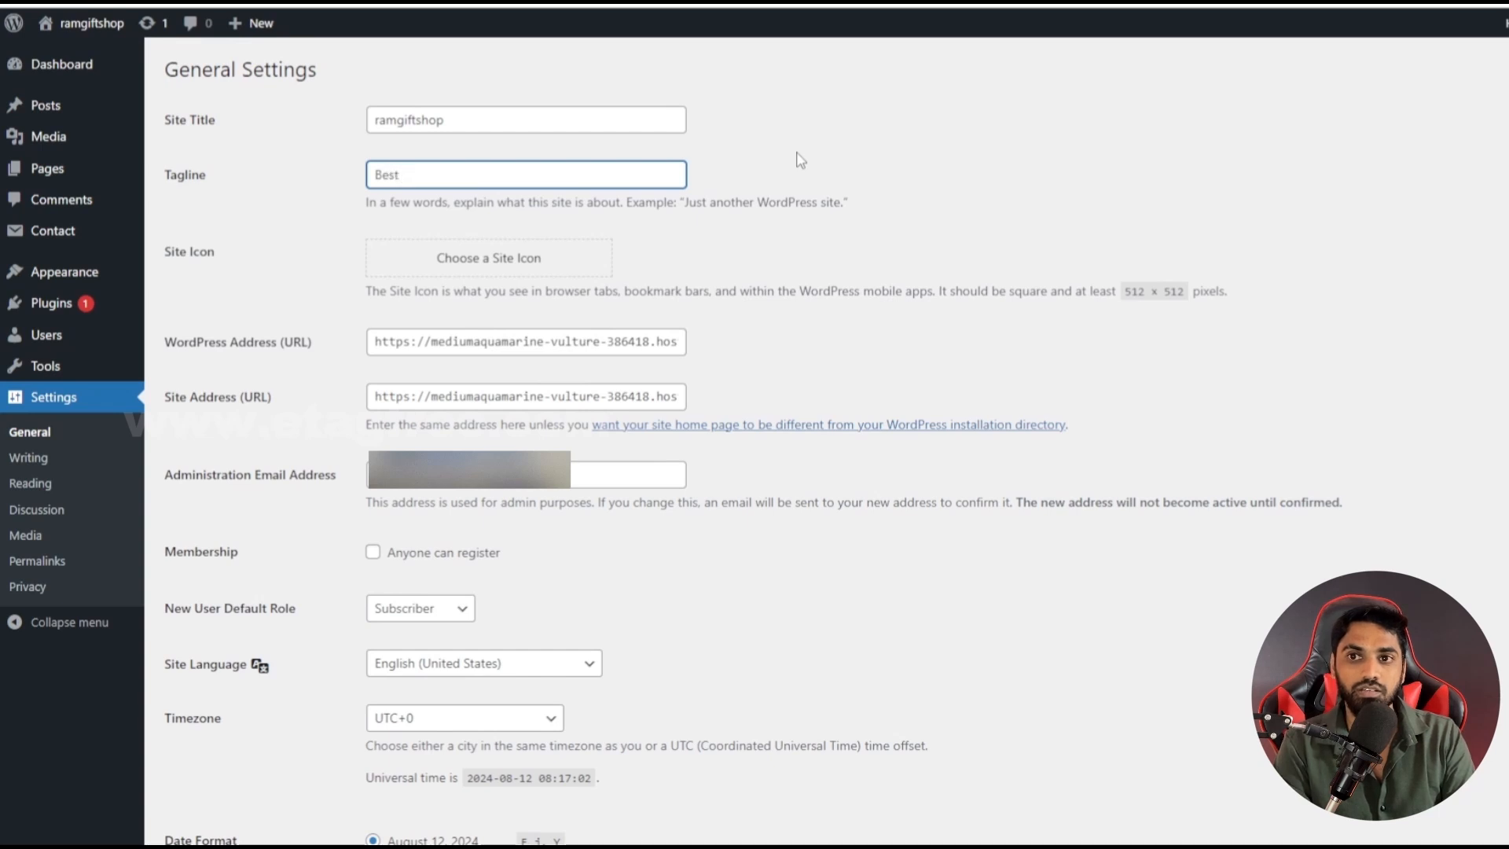
type(" gift for kids")
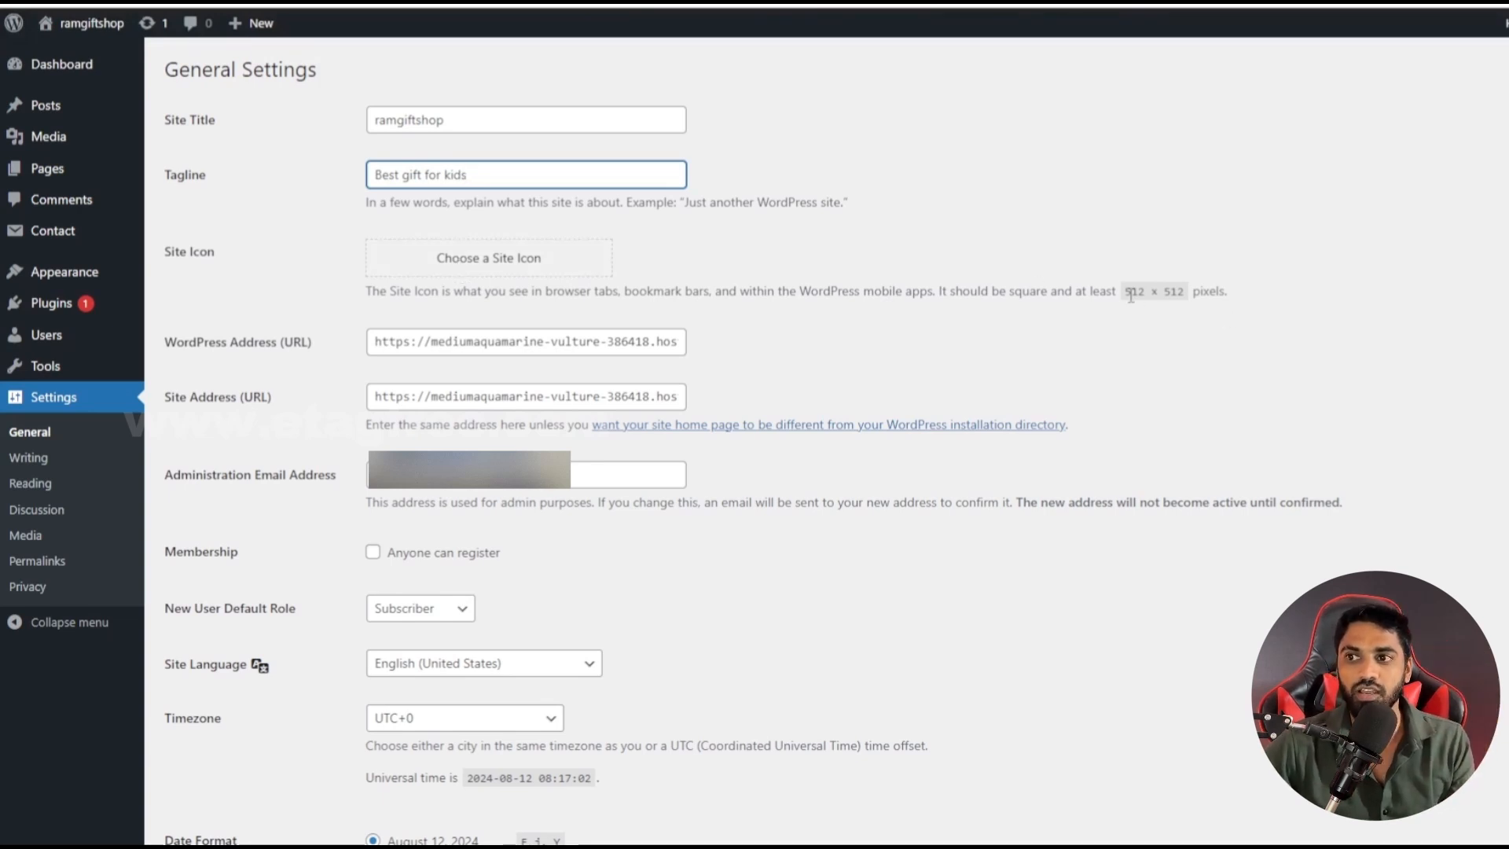
Step: Upload the 512 x 512 pixel PNG logo file "512 512" and set it as the site icon
left_click_drag(1130, 295, 1181, 294)
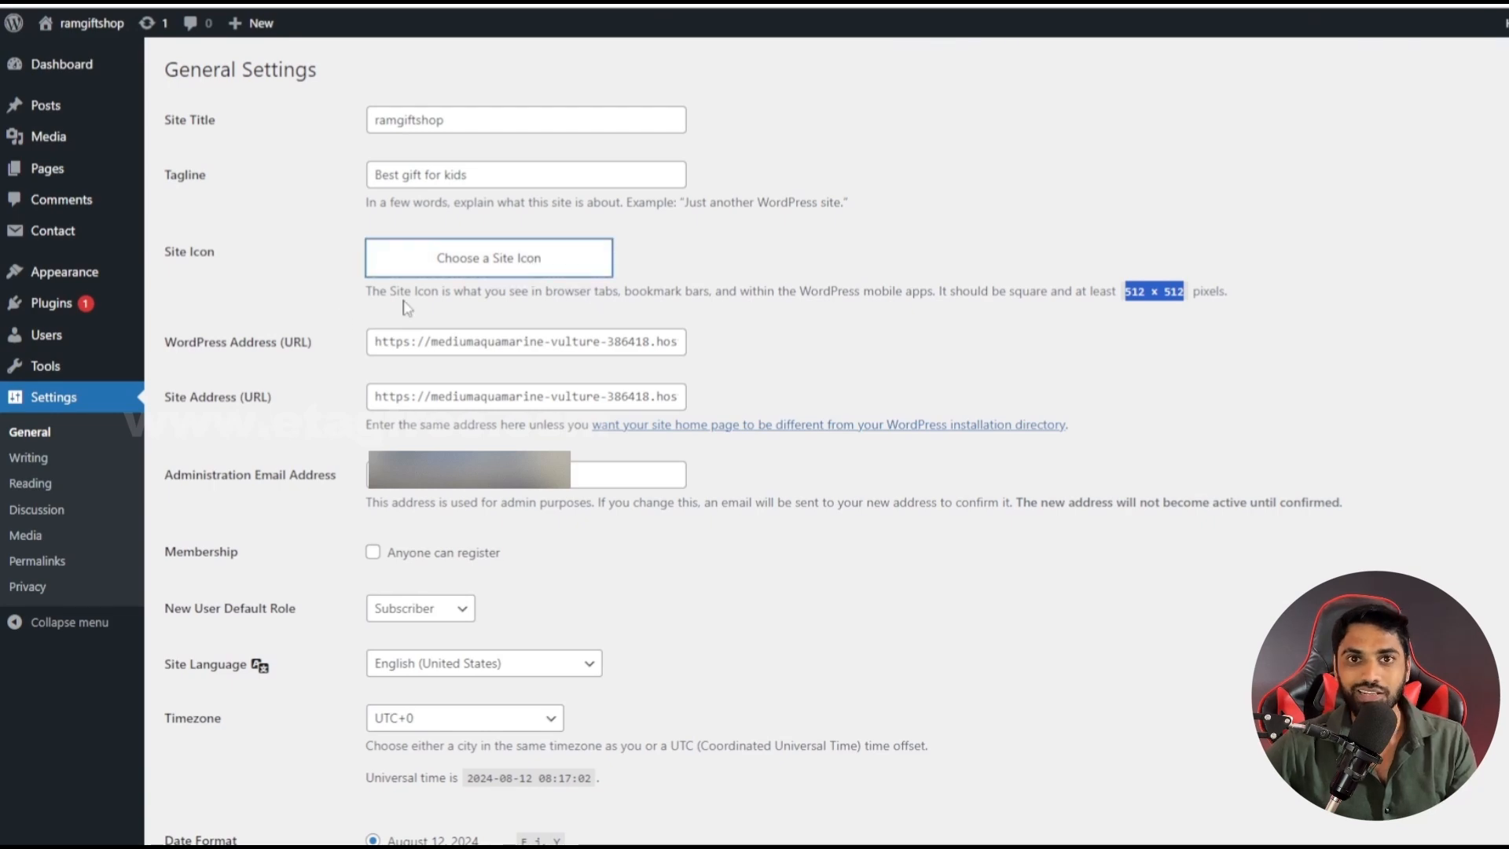
left_click(509, 267)
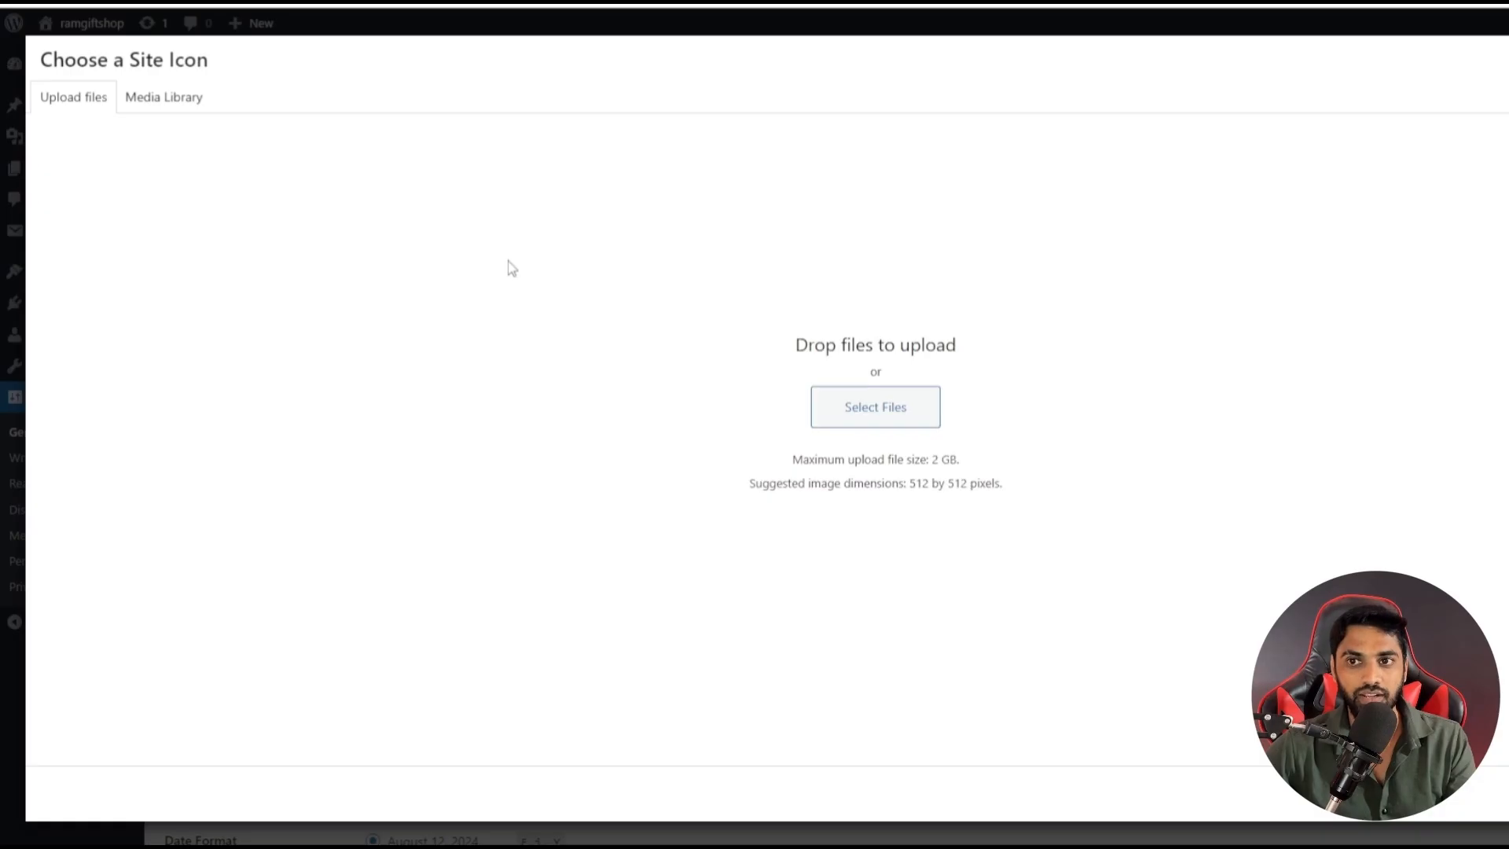
left_click(877, 414)
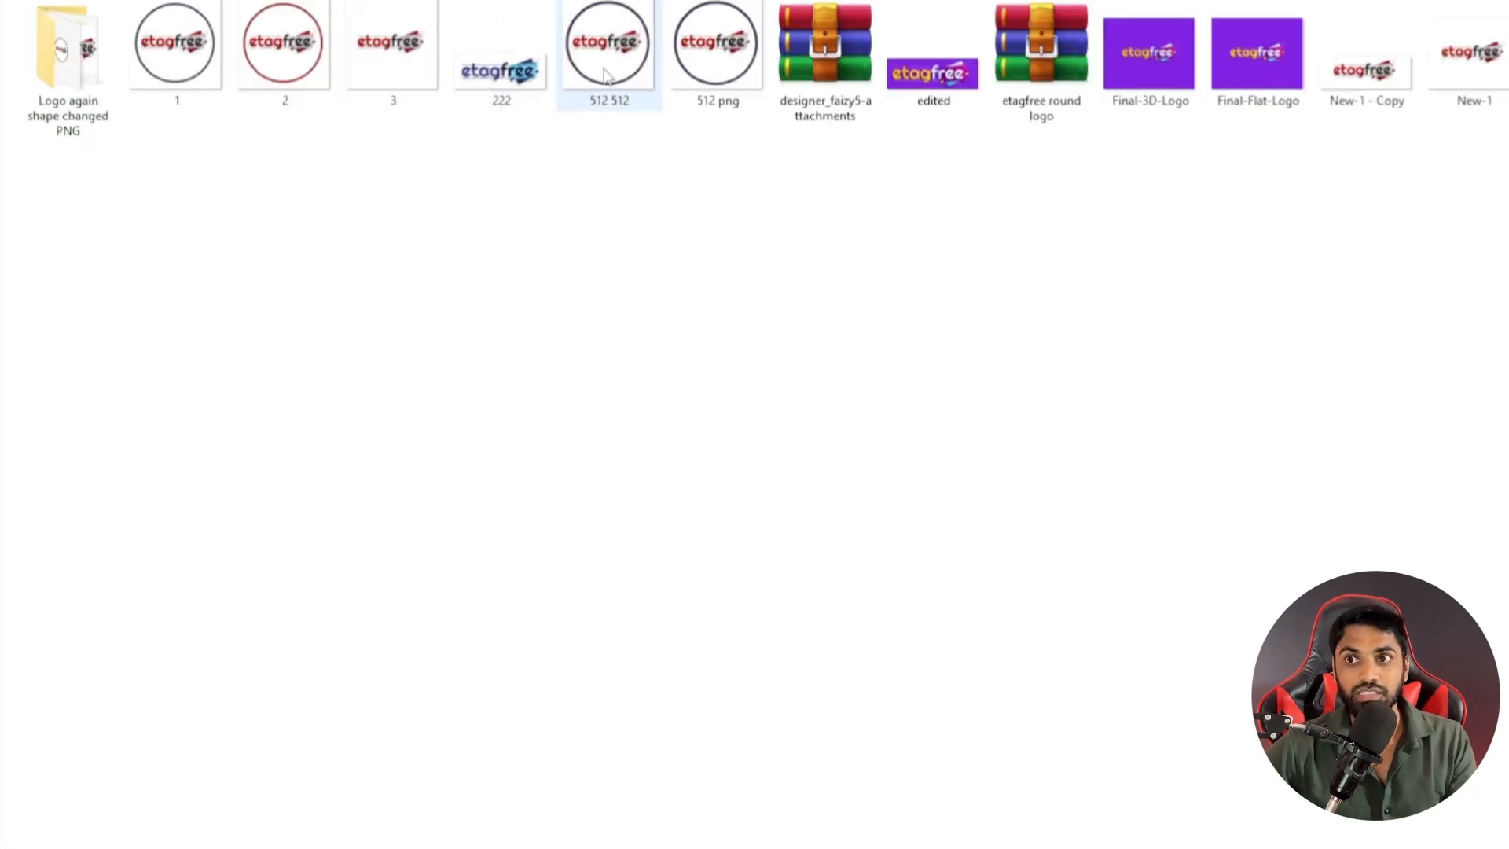
mouse_move(605, 73)
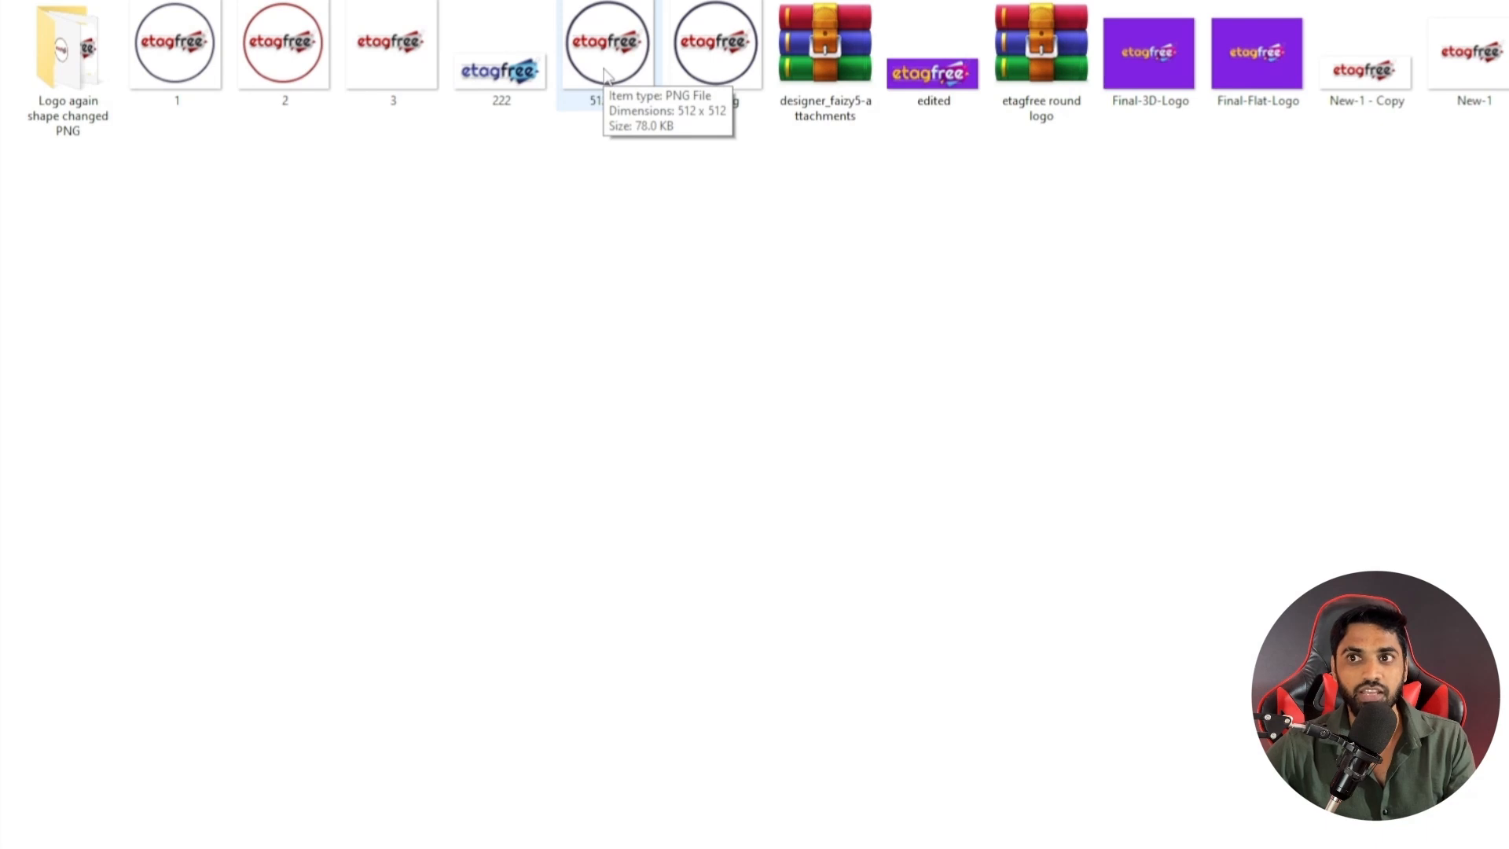
double_click(606, 73)
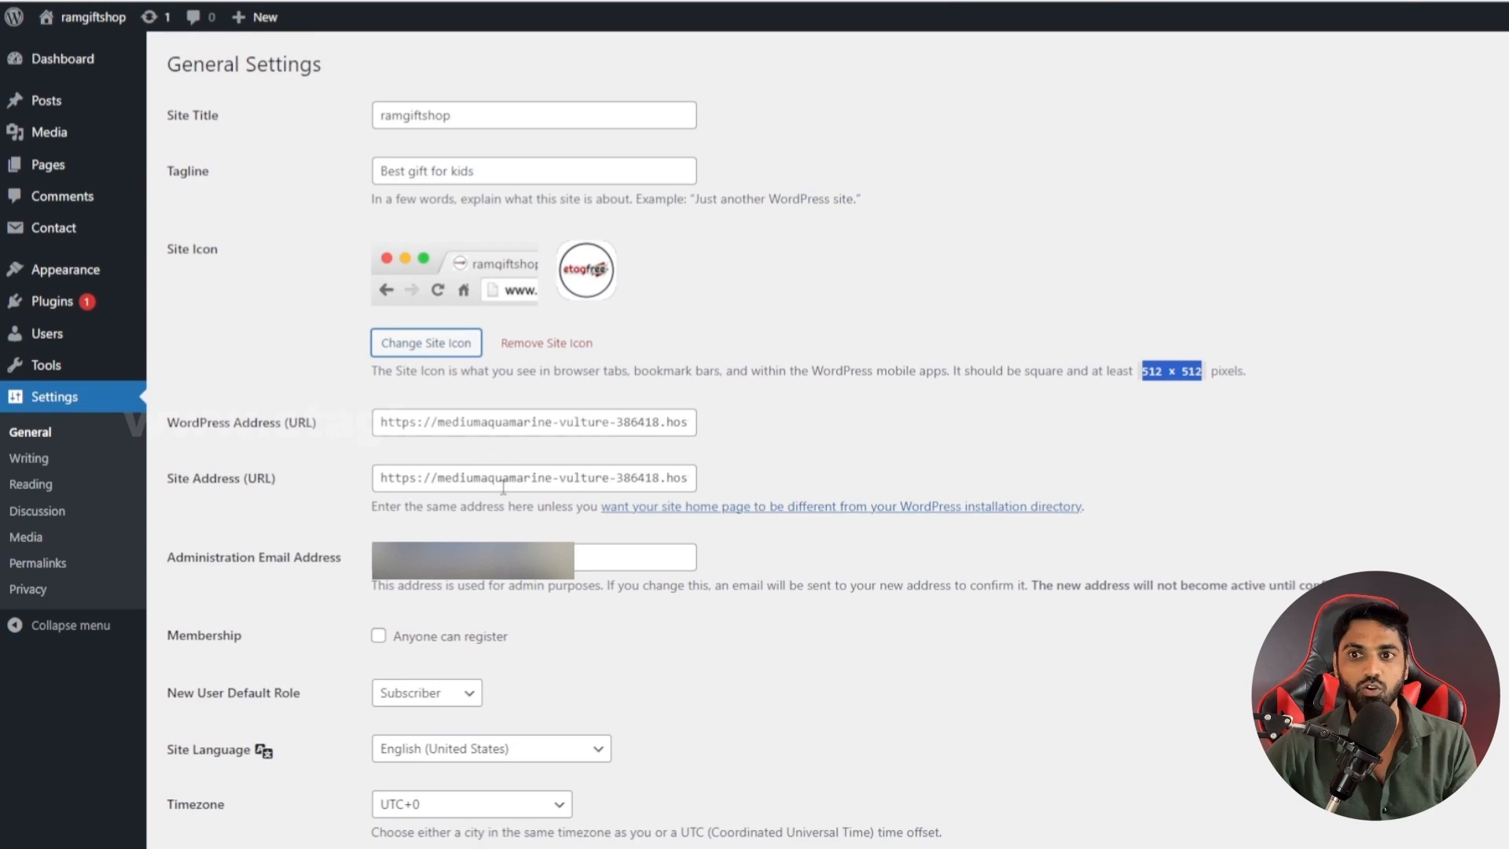
Step: Save the general settings, leaving the language, timezone, date and time format options as they are
scroll(503, 483, "down", 3)
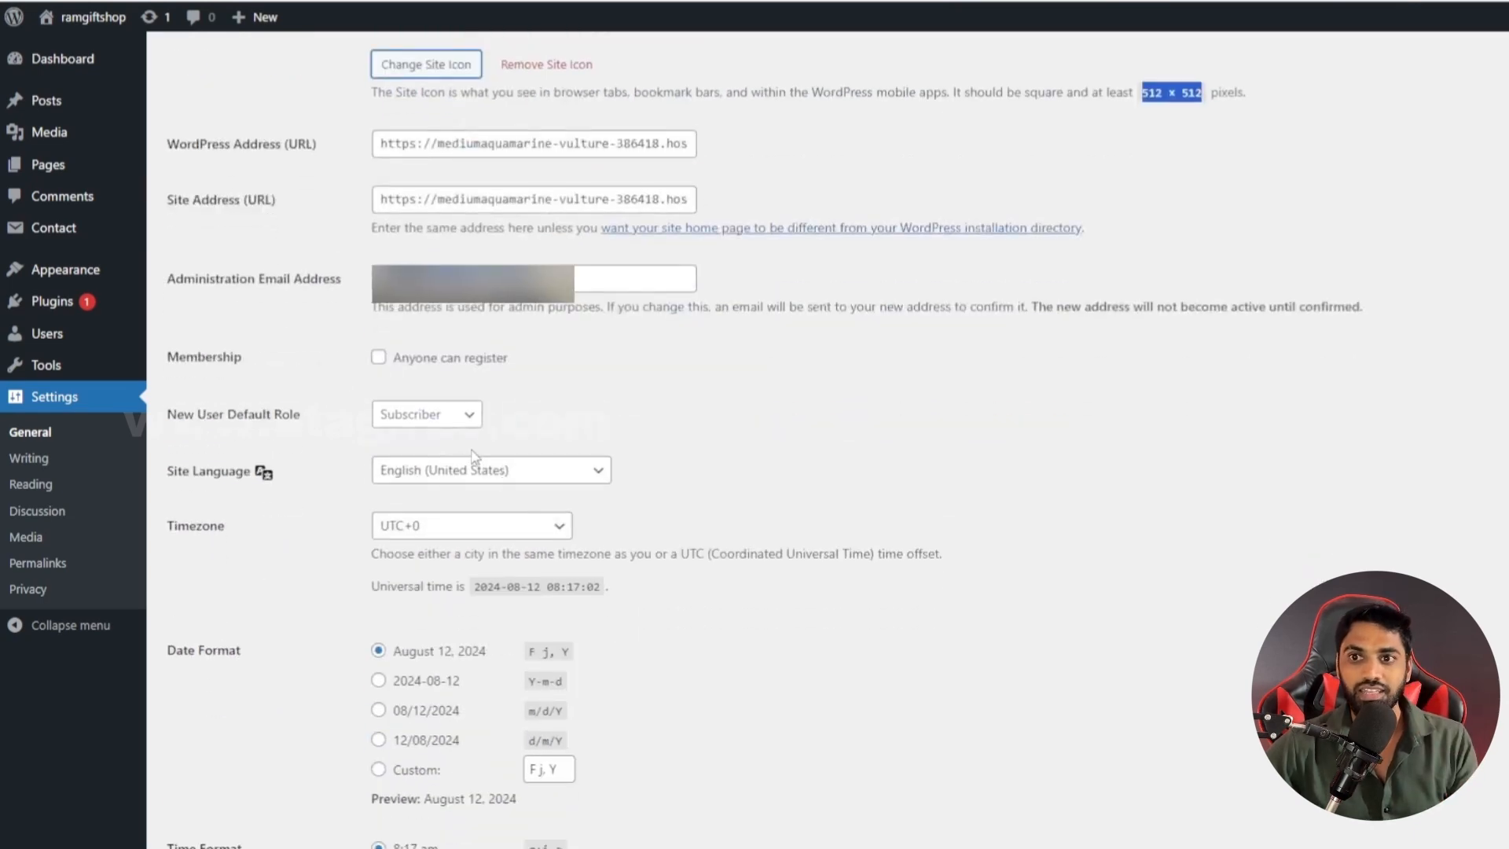
scroll(745, 503, "down", 2)
scroll(750, 517, "down", 2)
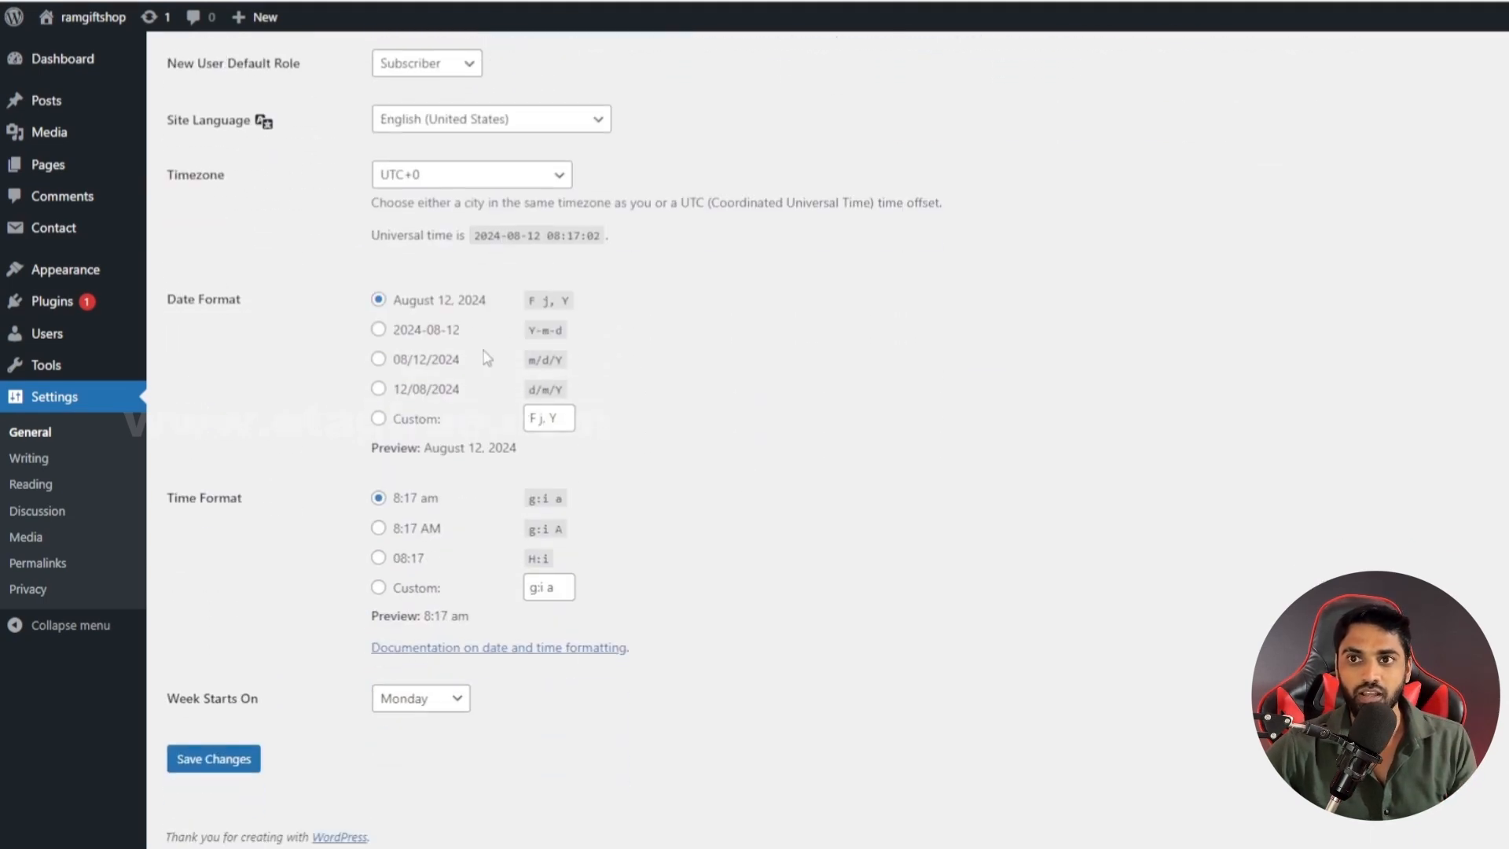
left_click(219, 771)
left_click(220, 772)
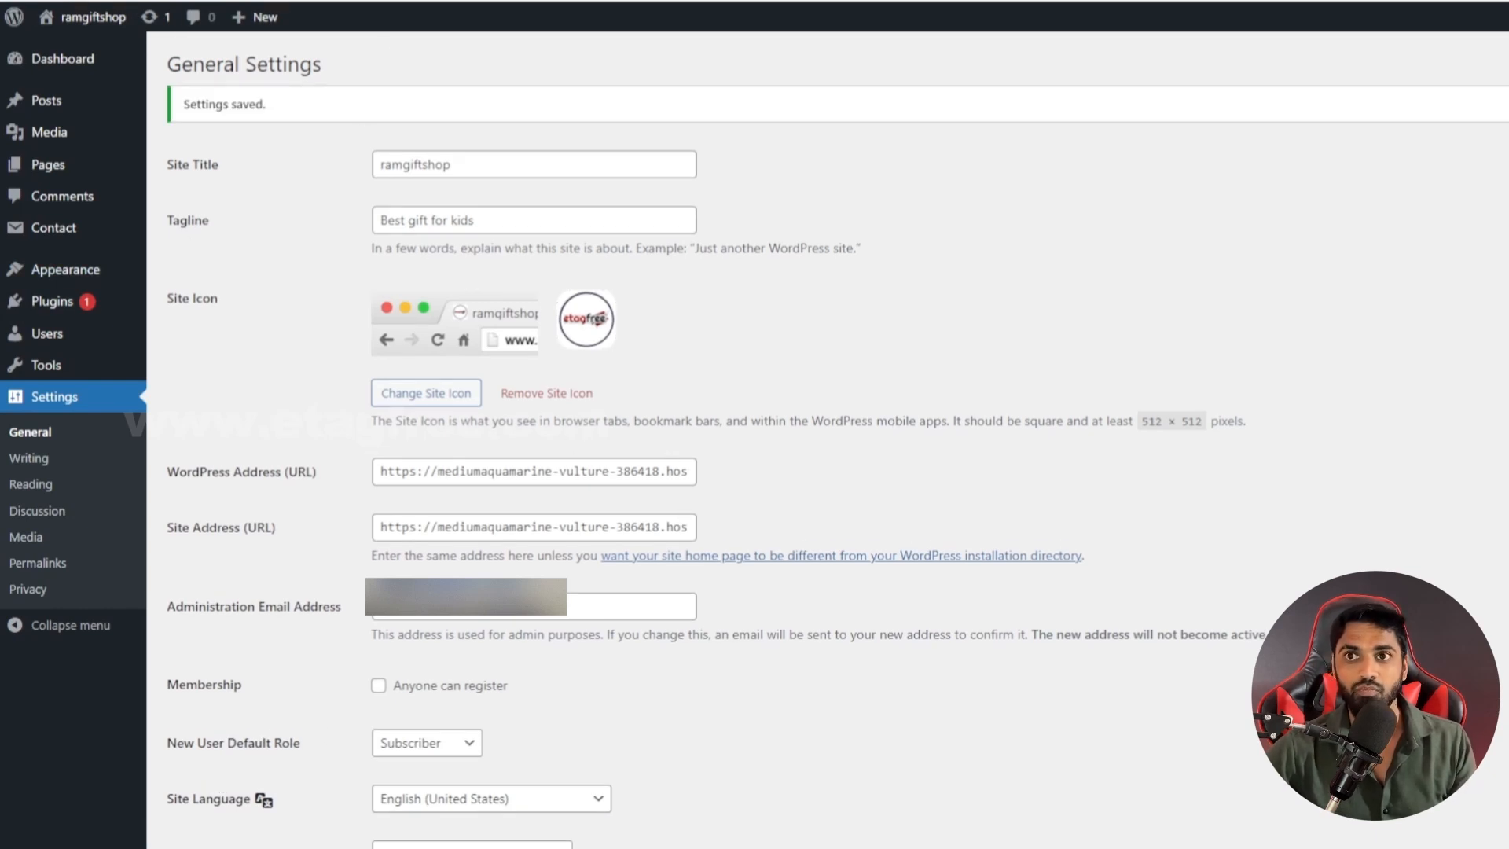
Step: Open the live site in a new browser tab and check the site title in its header
mouse_move(83, 16)
right_click(67, 52)
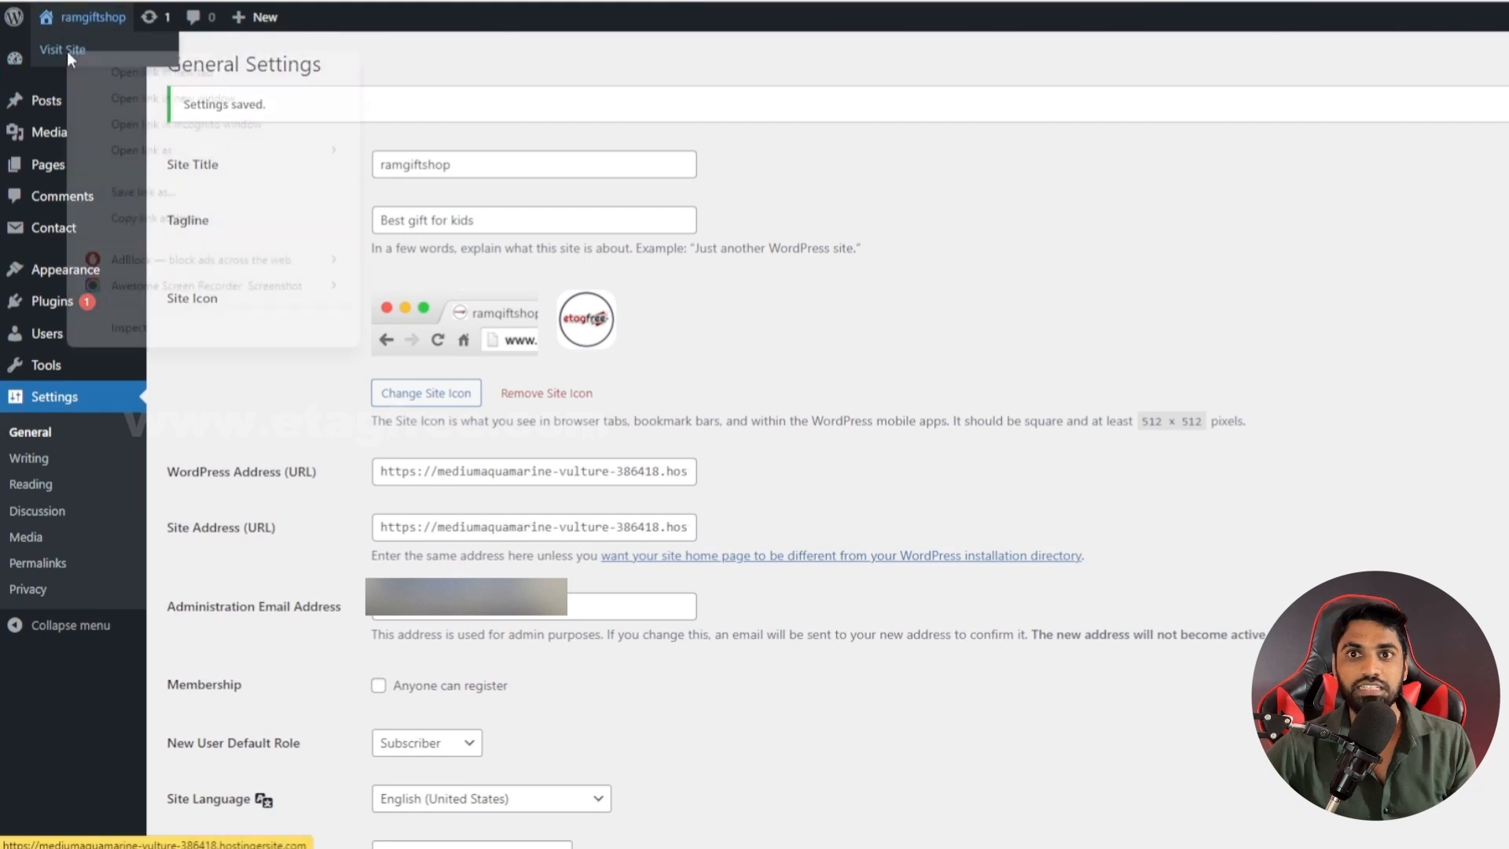
left_click(110, 75)
key("ctrl+Tab")
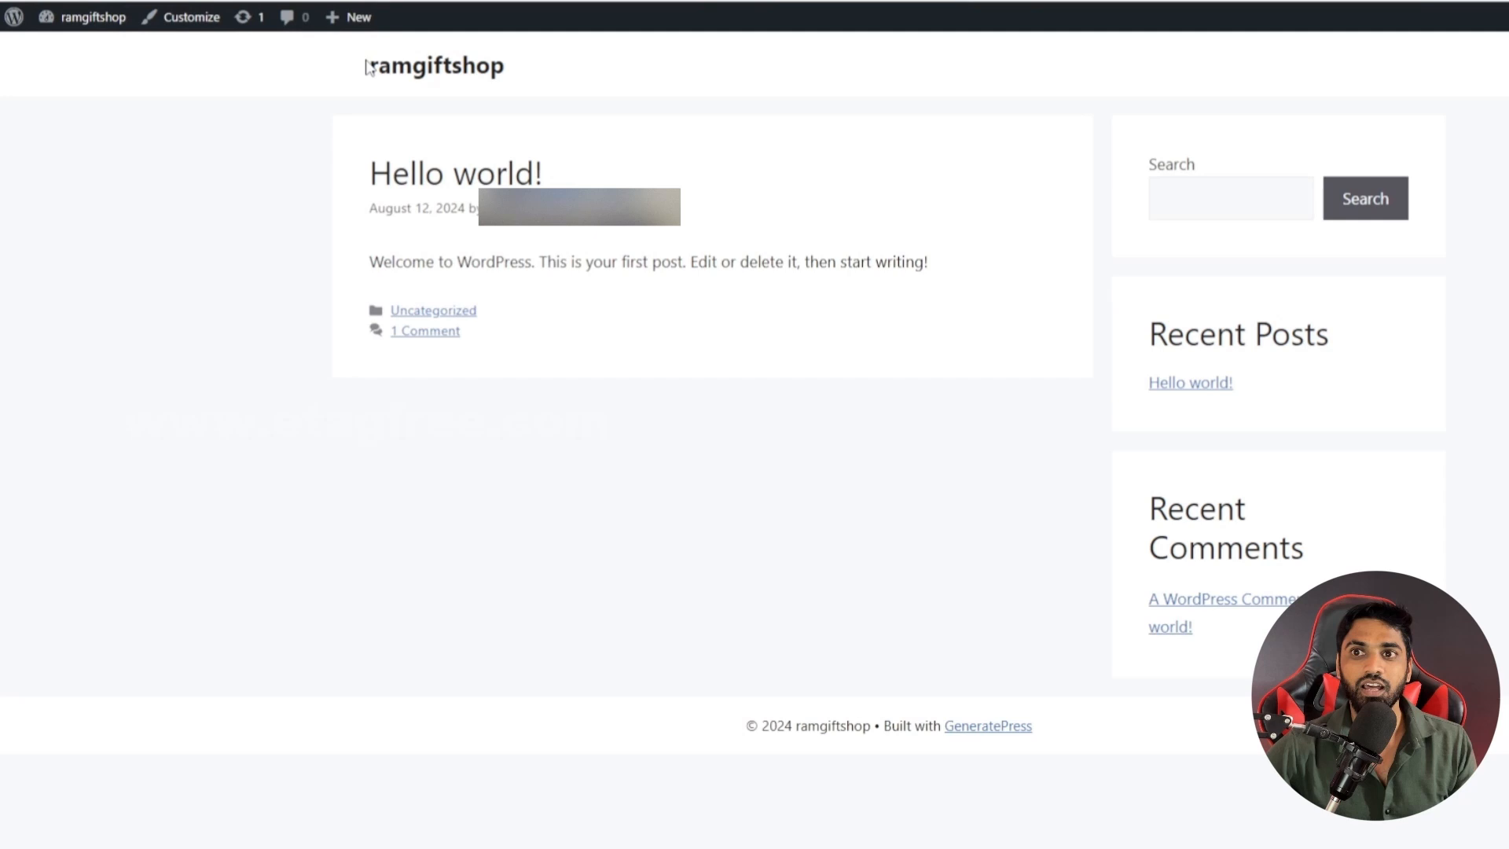
left_click_drag(368, 68, 506, 76)
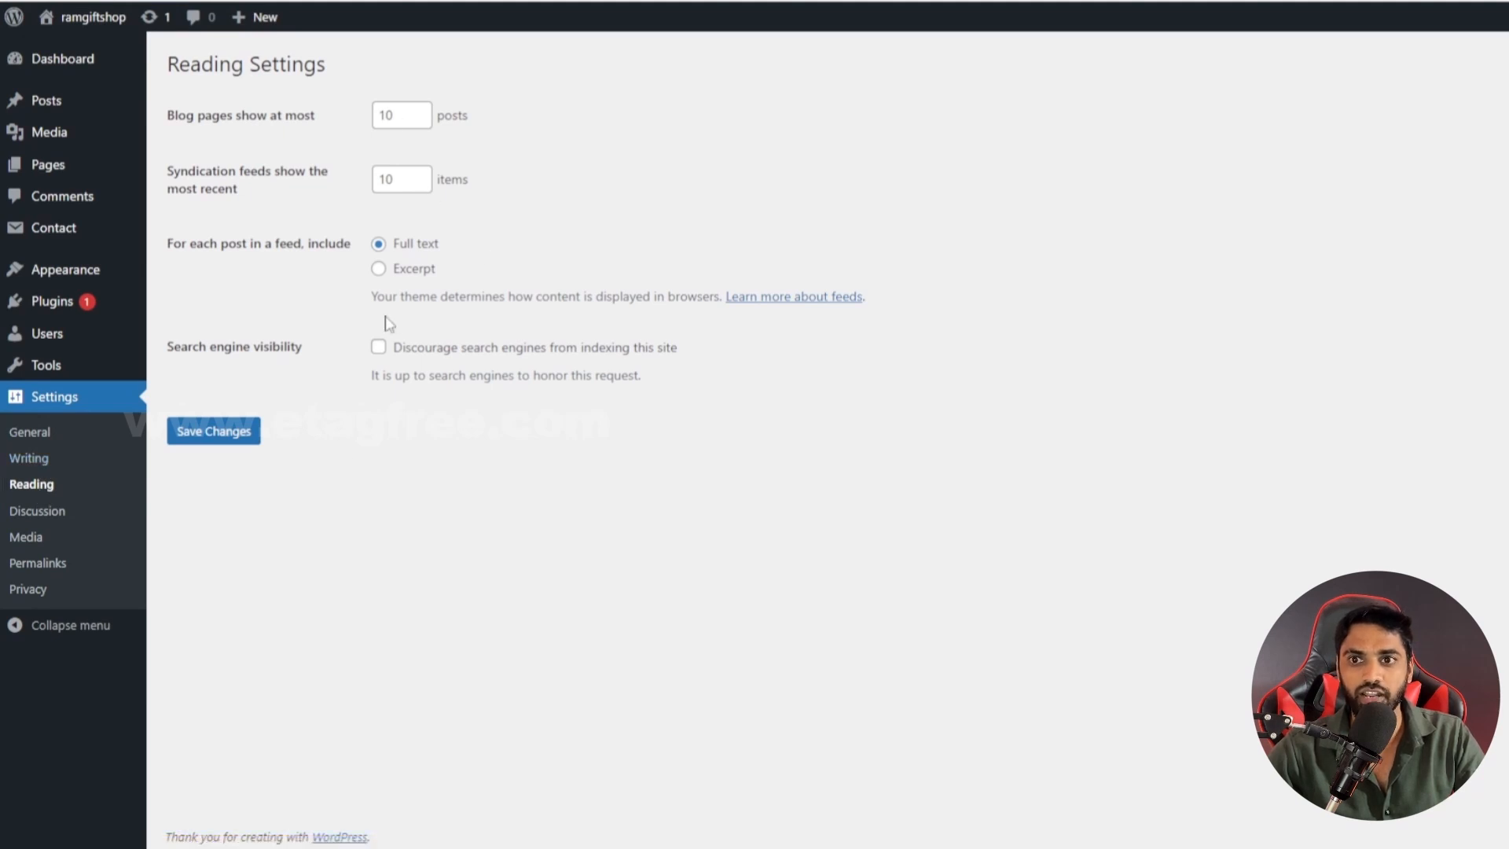
Step: Examine the search engine visibility option in the reading settings and the permalink structure options
left_click_drag(199, 347, 328, 353)
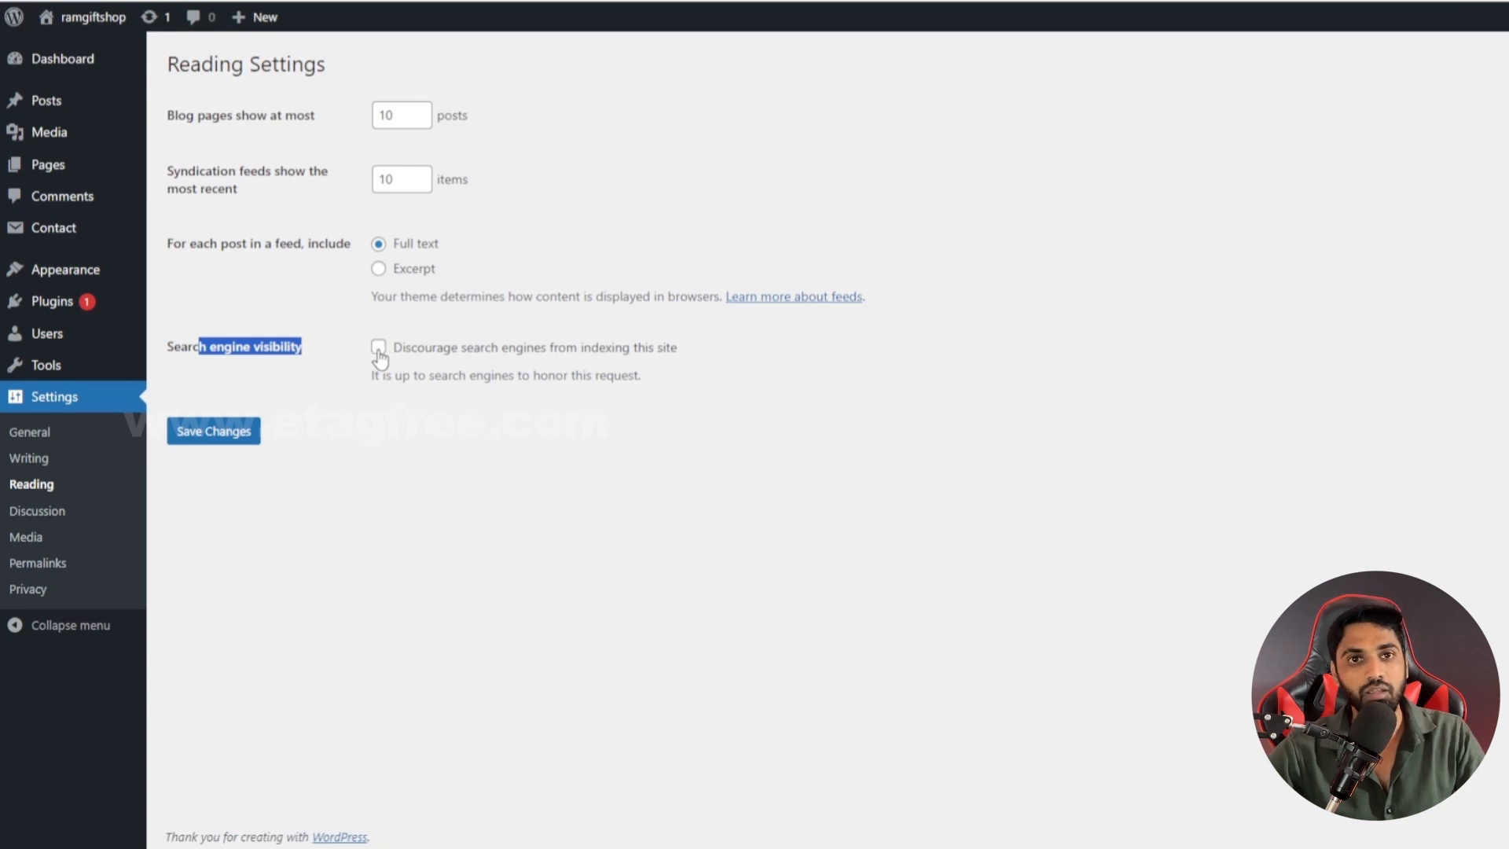
left_click_drag(429, 347, 721, 346)
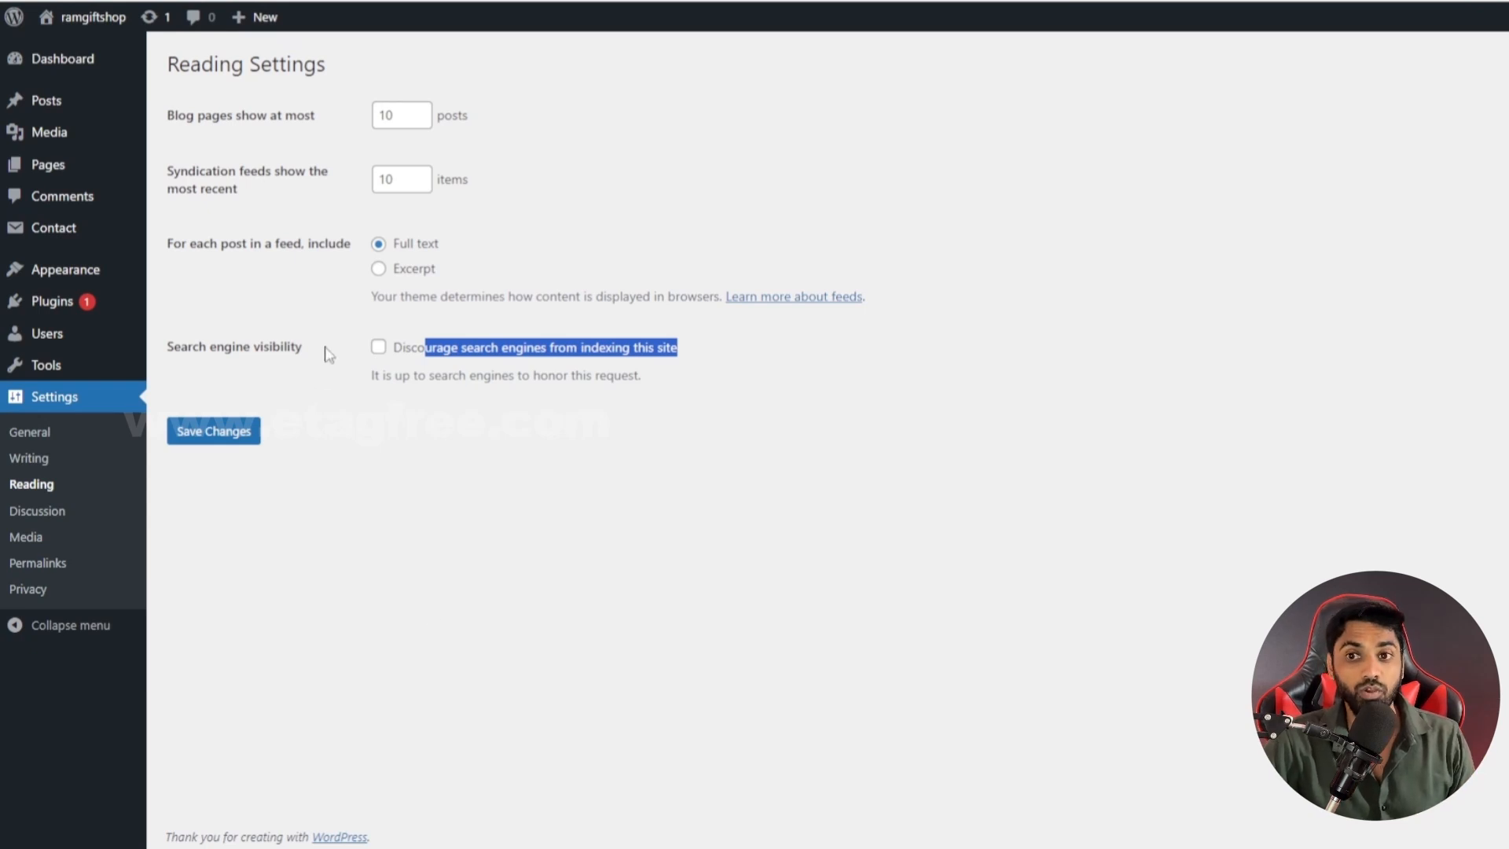
left_click_drag(390, 347, 686, 351)
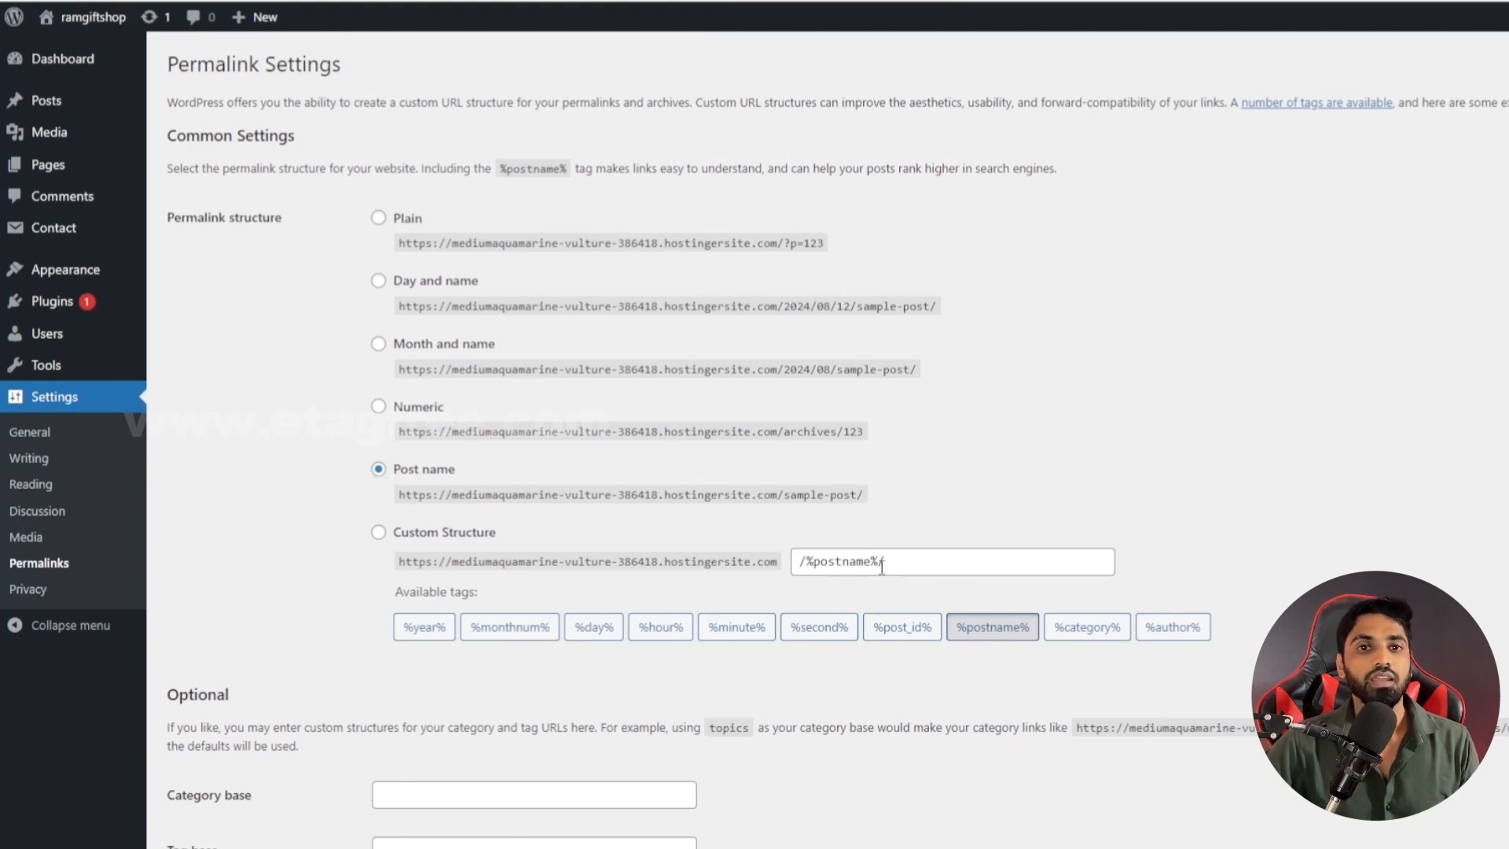
scroll(629, 613, "down", 2)
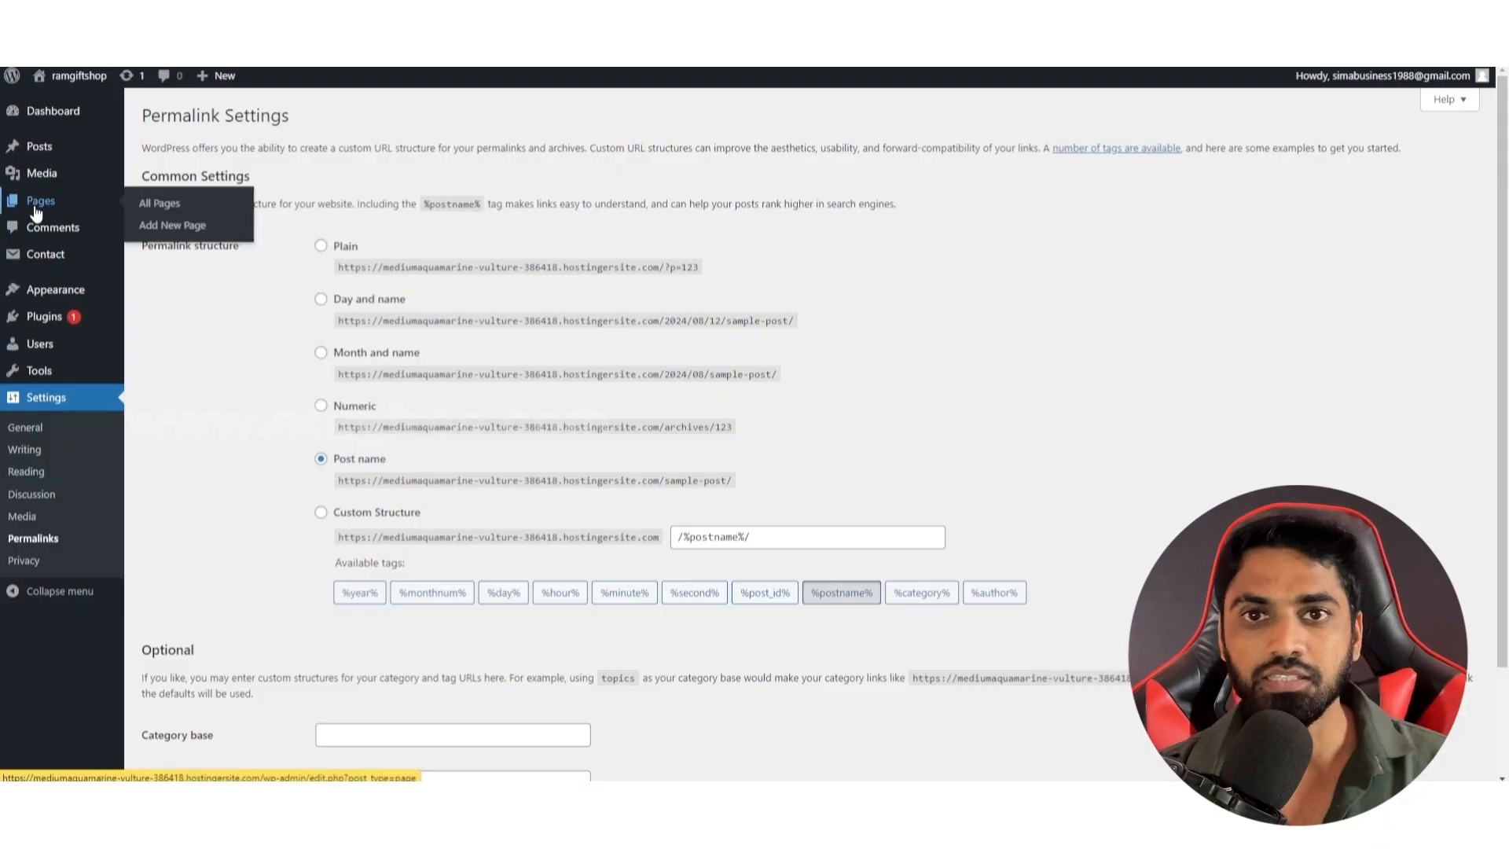
Step: Move the draft Privacy Policy page to the trash and add a new page titled "About Us"
left_click(36, 207)
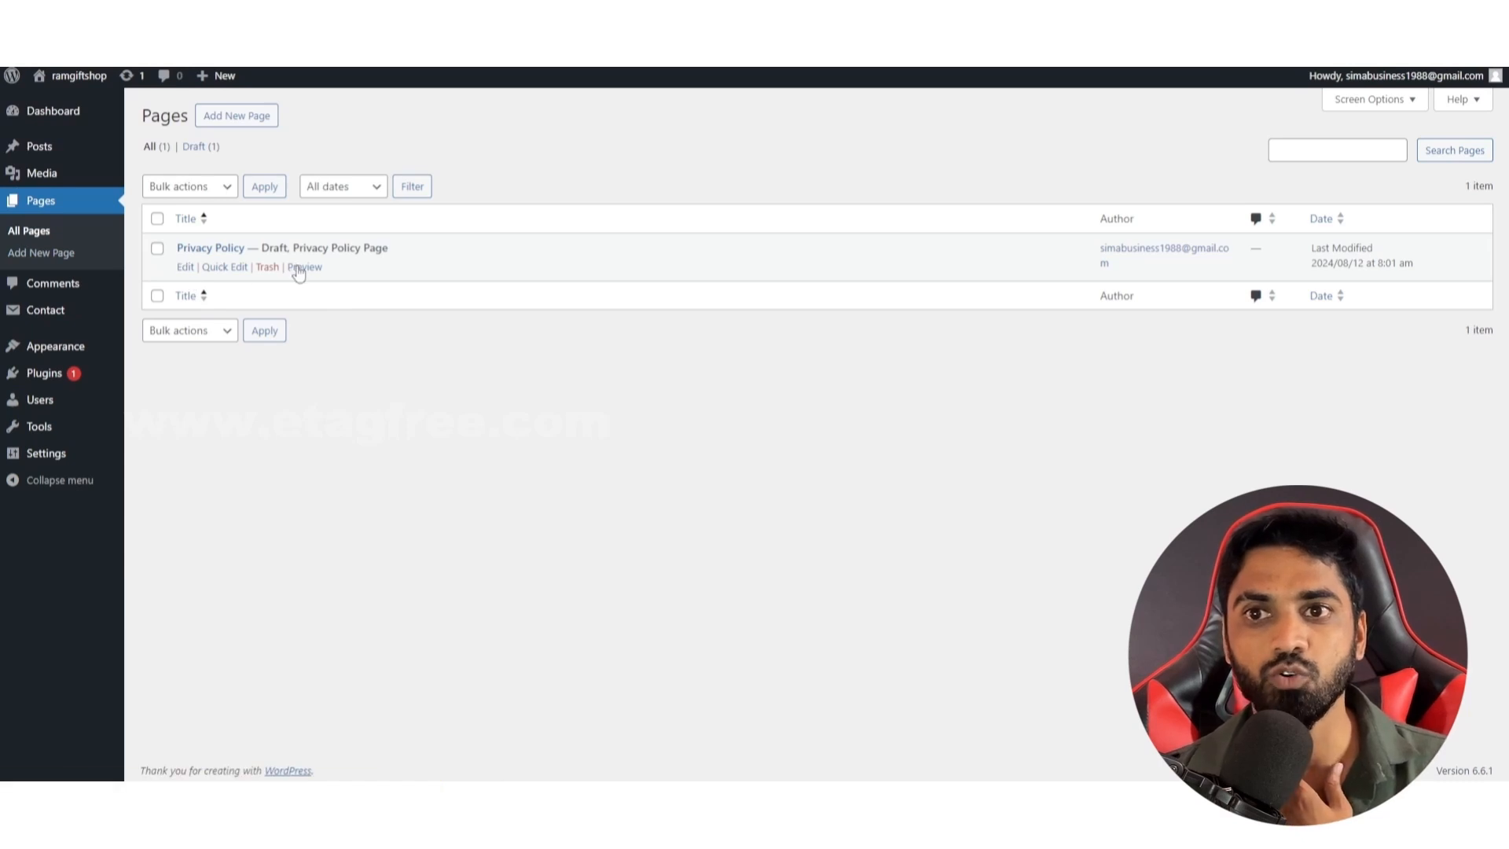
left_click(268, 268)
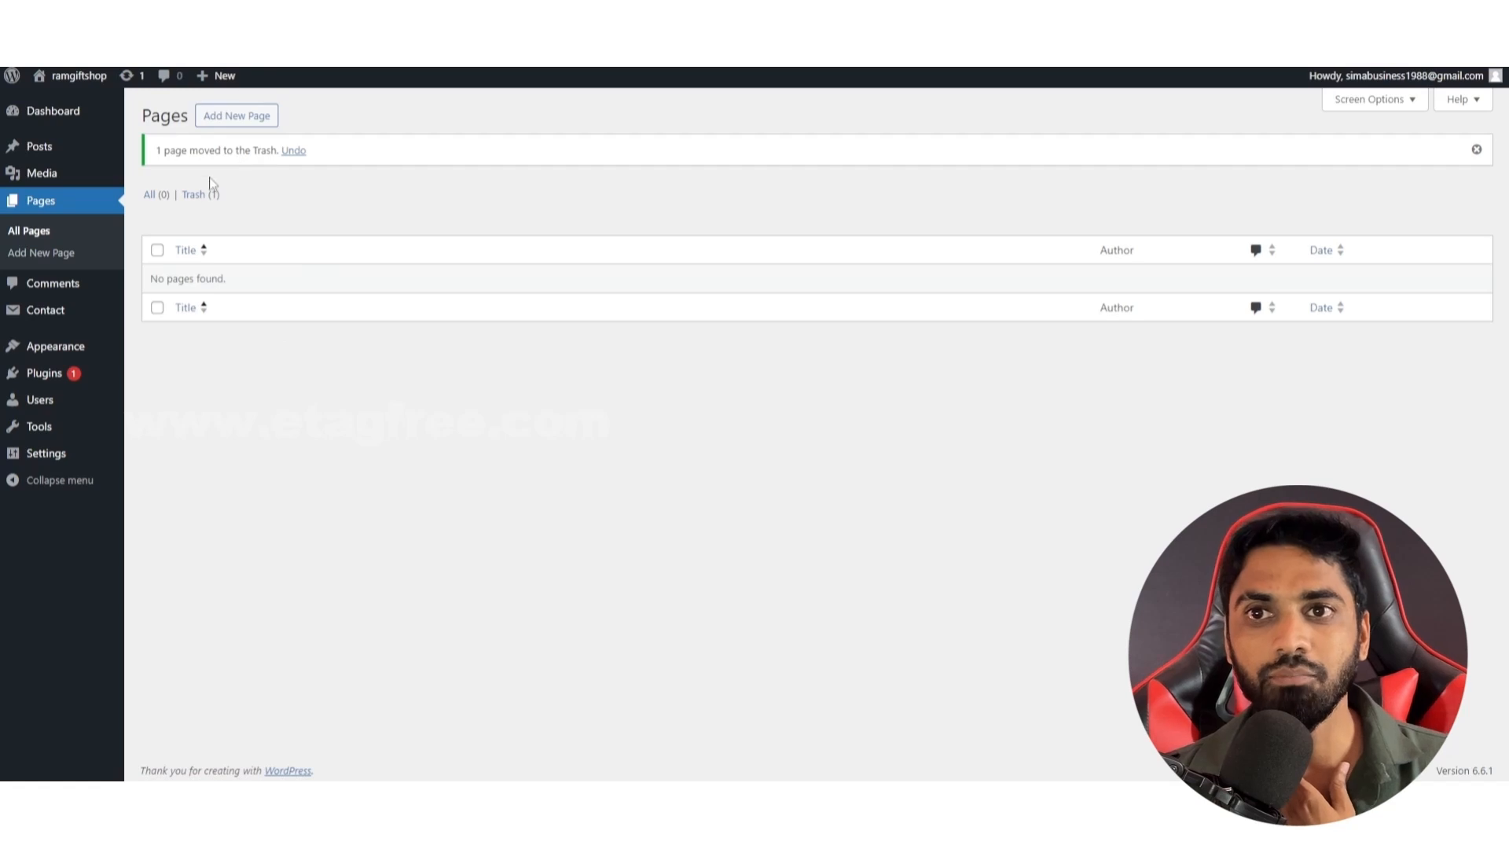
right_click(238, 117)
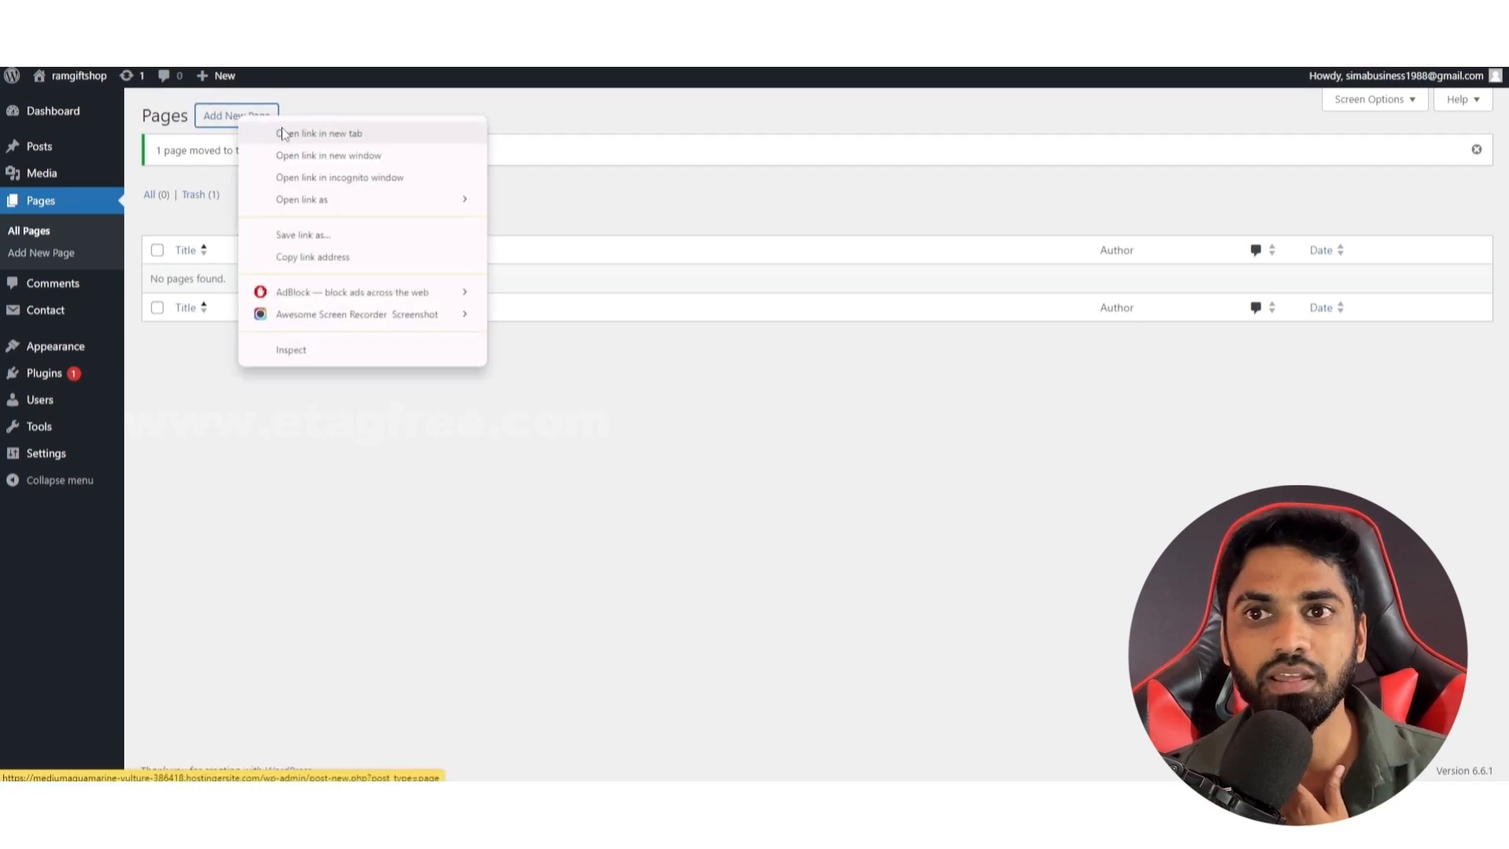
left_click(287, 137)
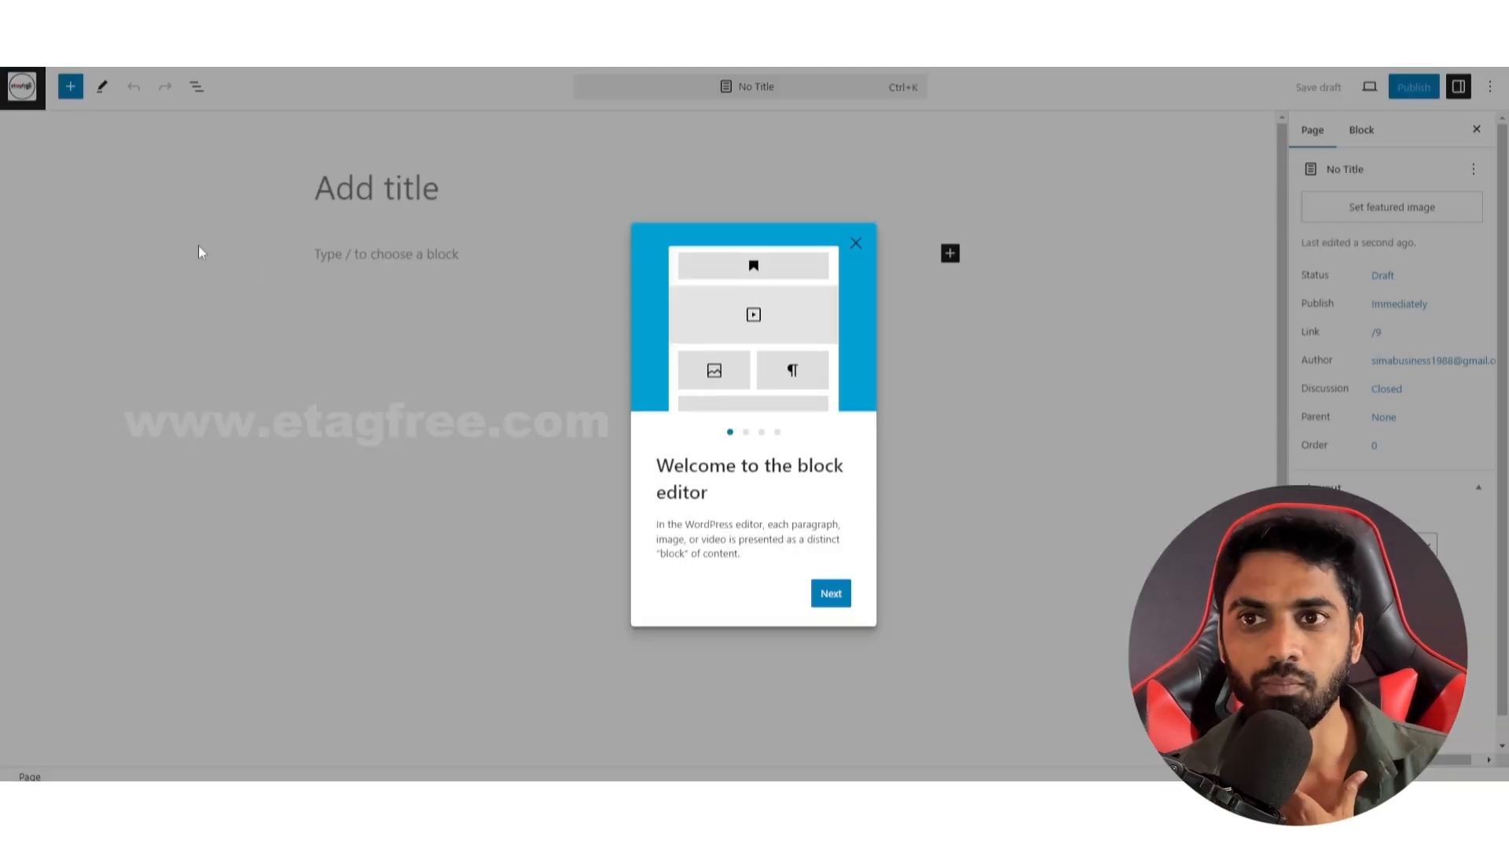
left_click(854, 243)
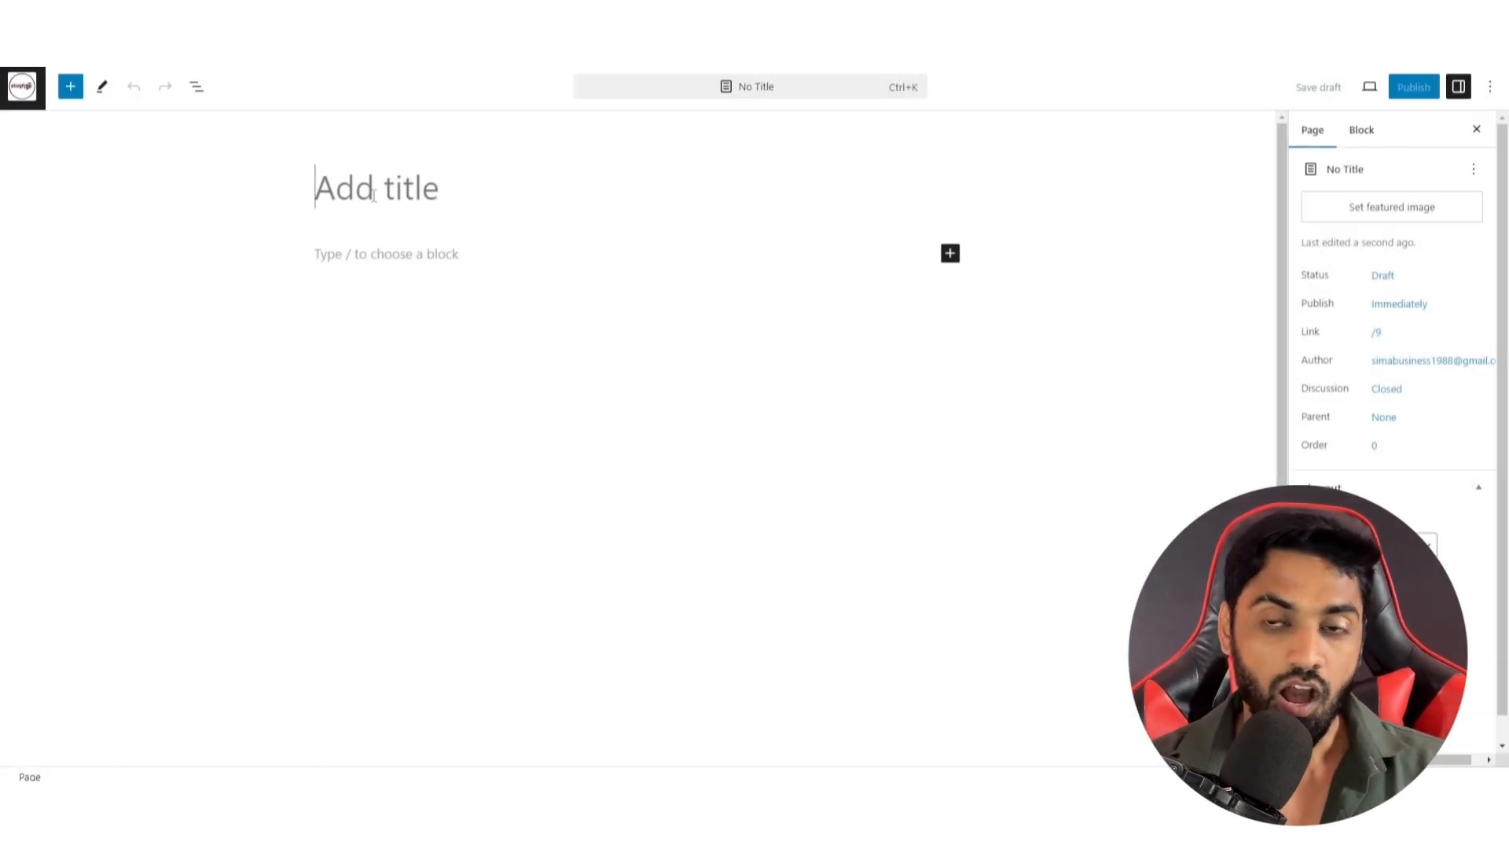
type("About Us")
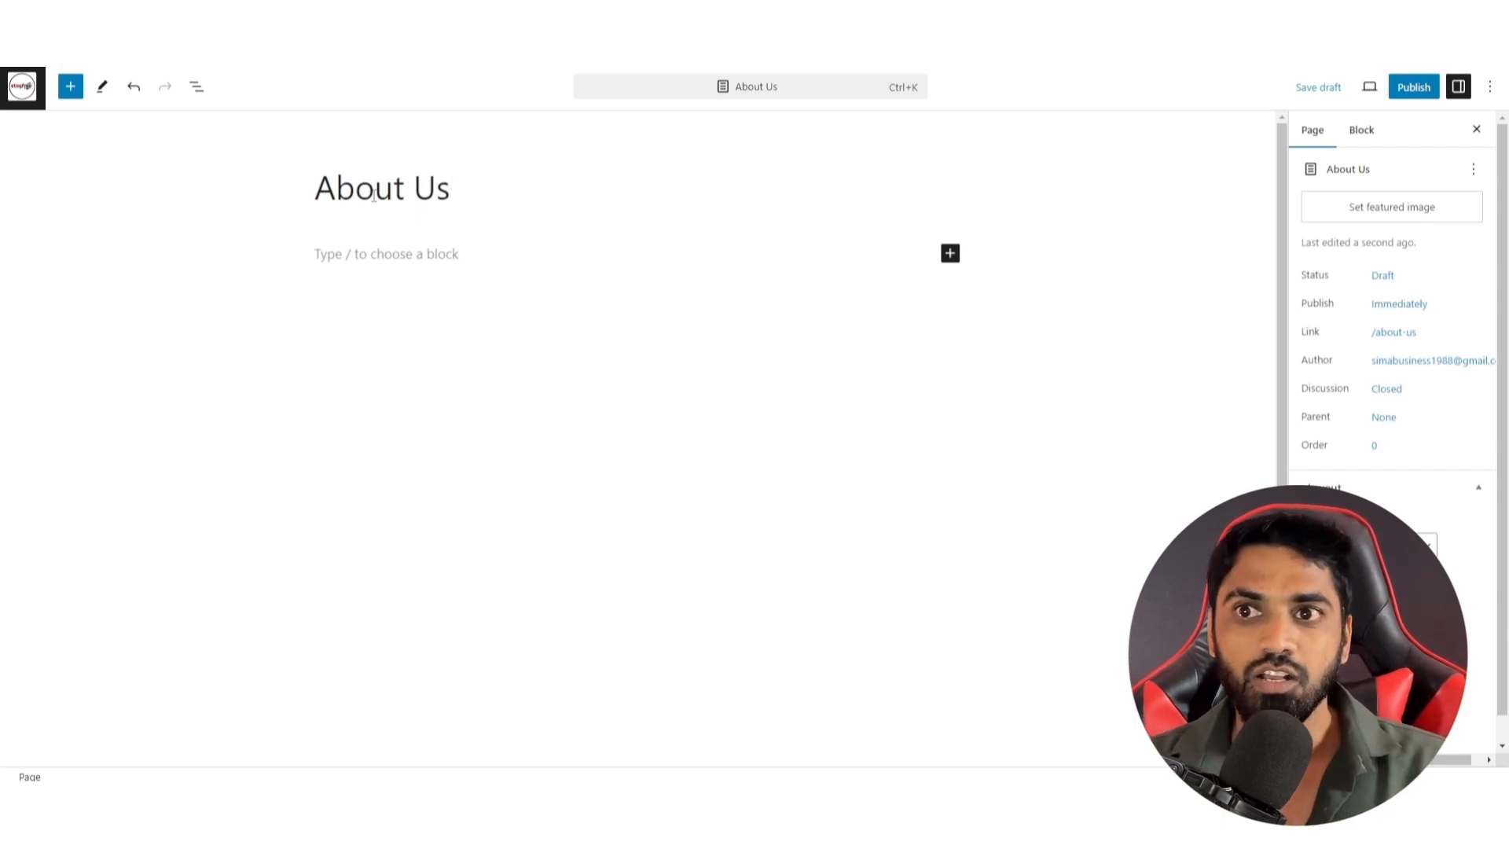
Step: Switch to ChatGPT and examine the About Us prompt, its bracketed name, blog name and topic, and the generated page text
left_click(349, 258)
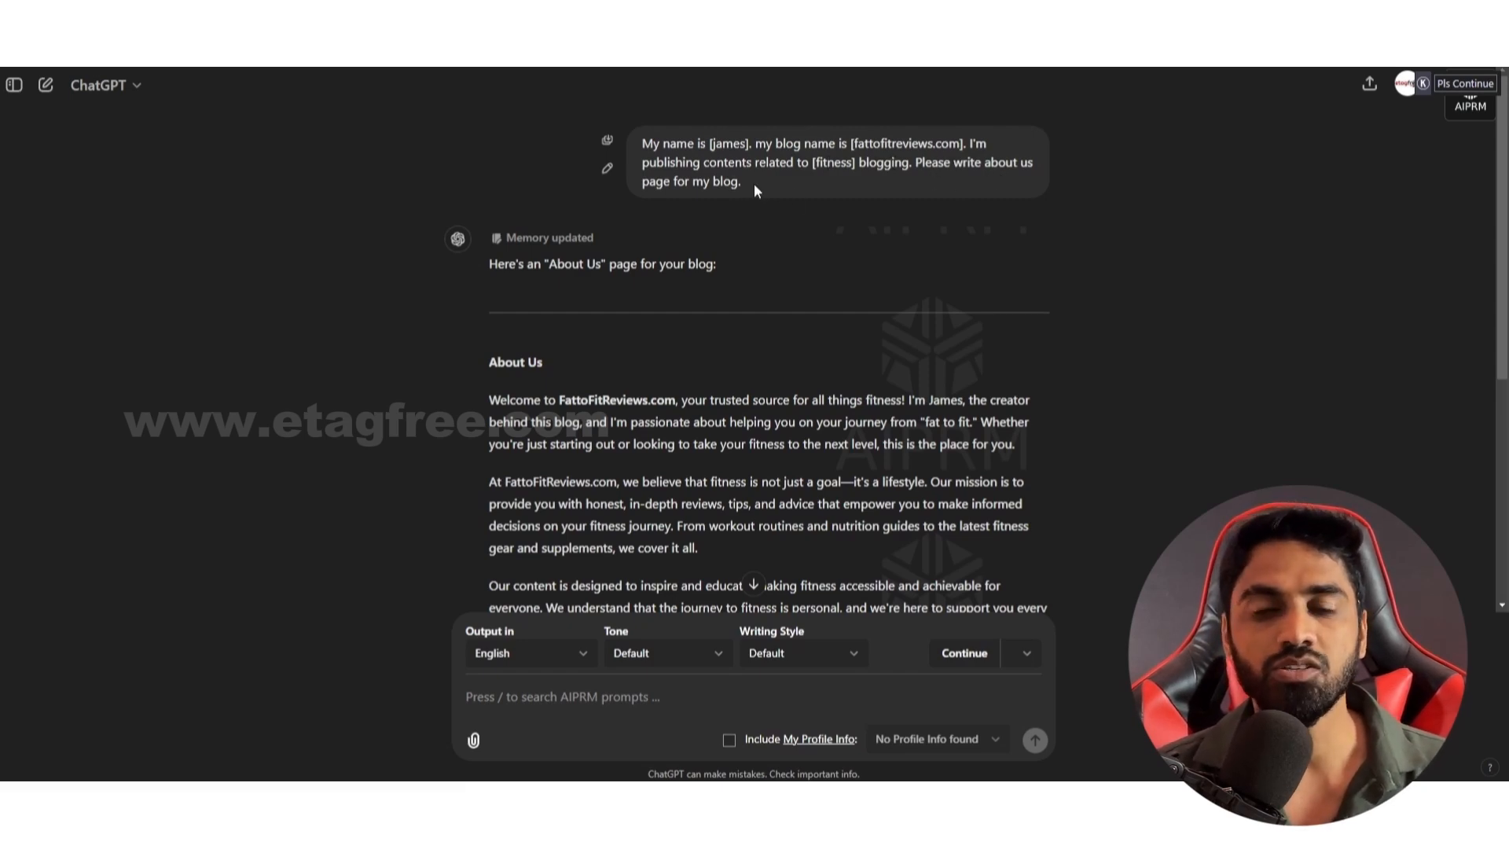
left_click_drag(778, 189, 642, 143)
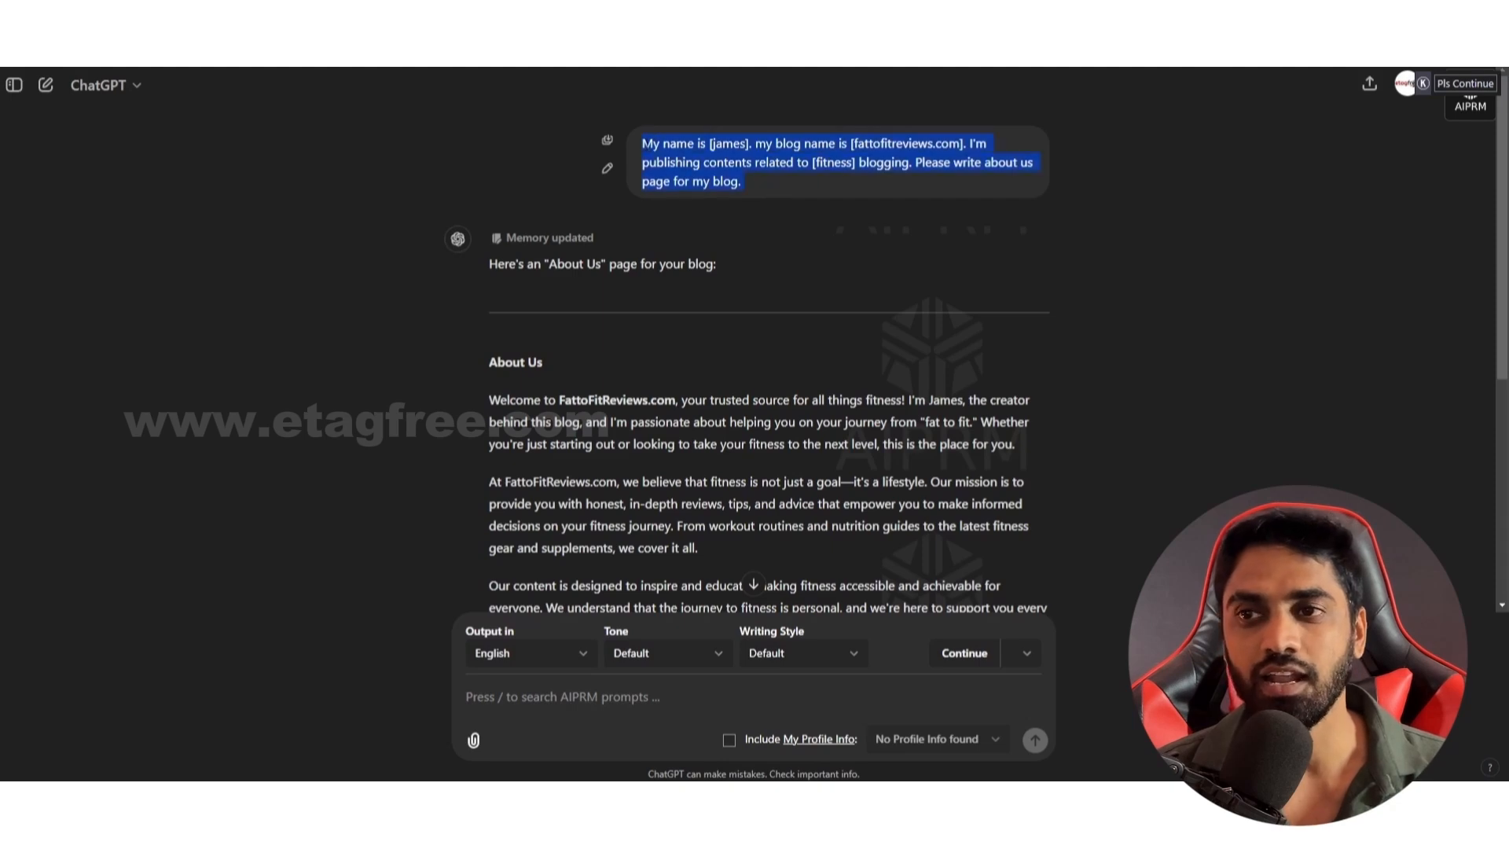
left_click(784, 170)
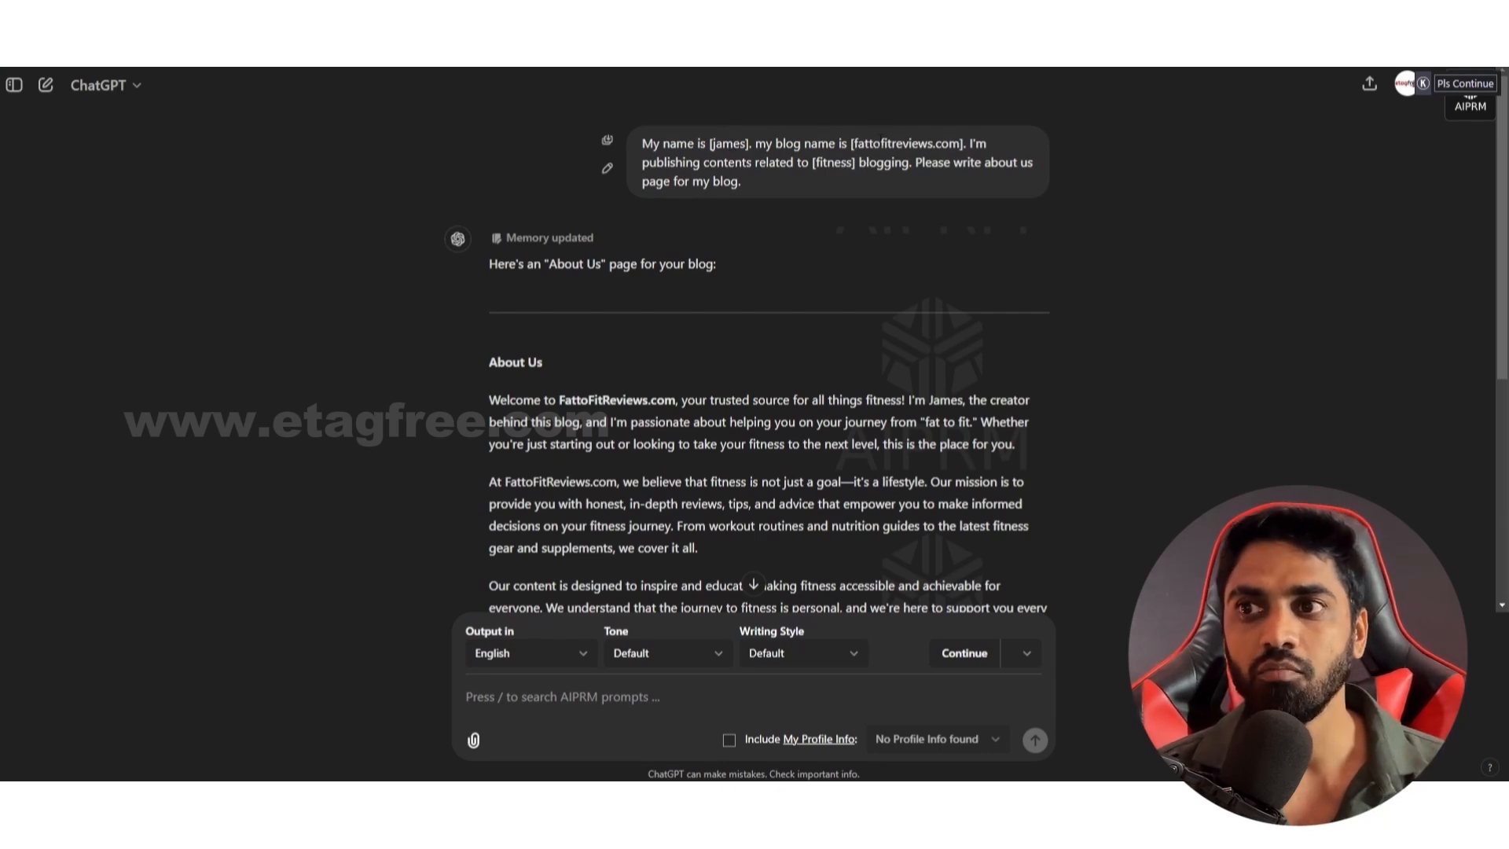
double_click(893, 143)
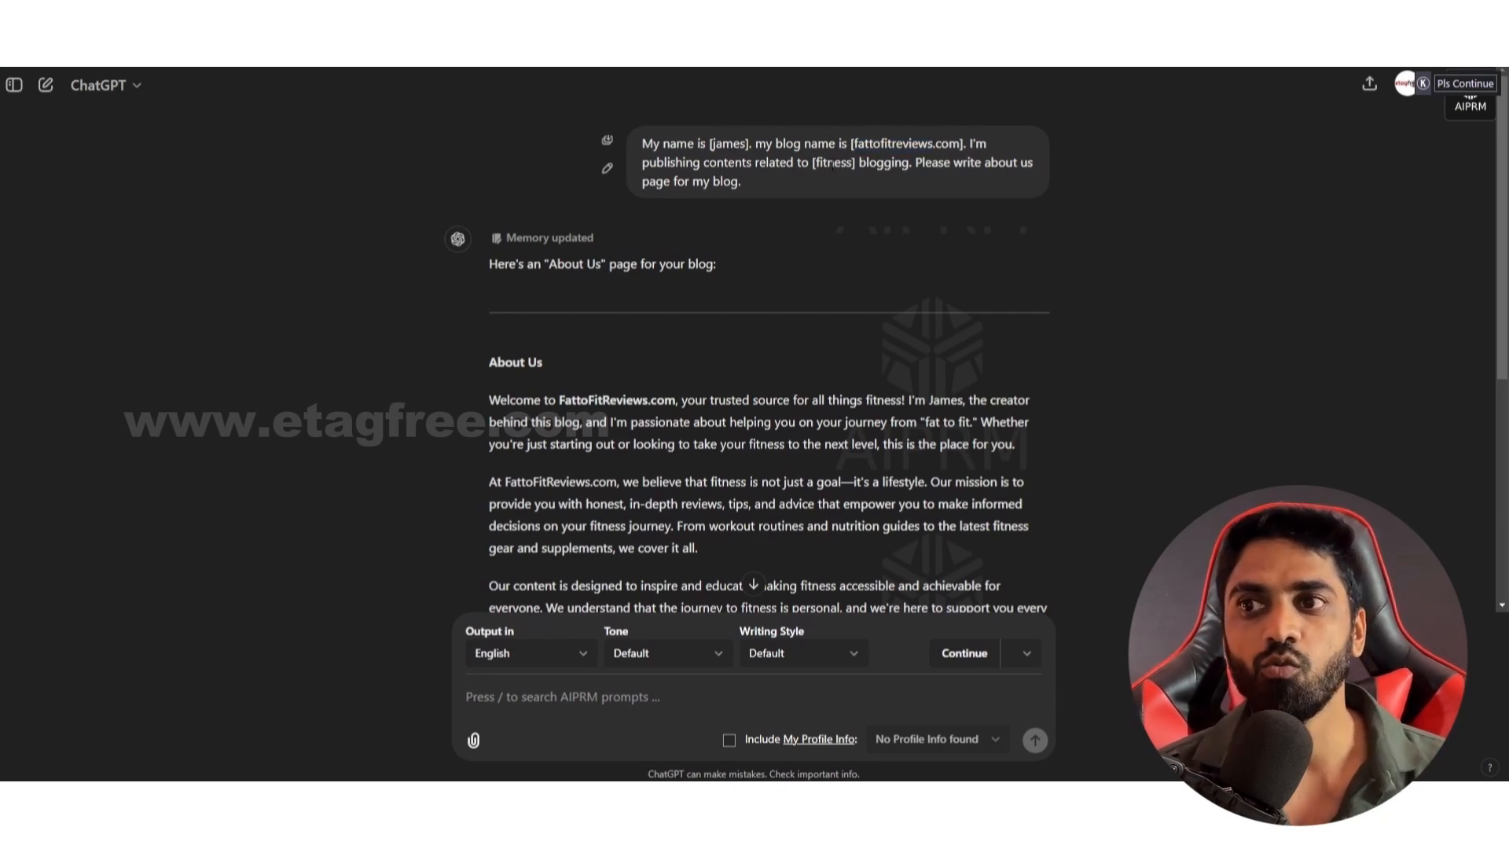
double_click(831, 162)
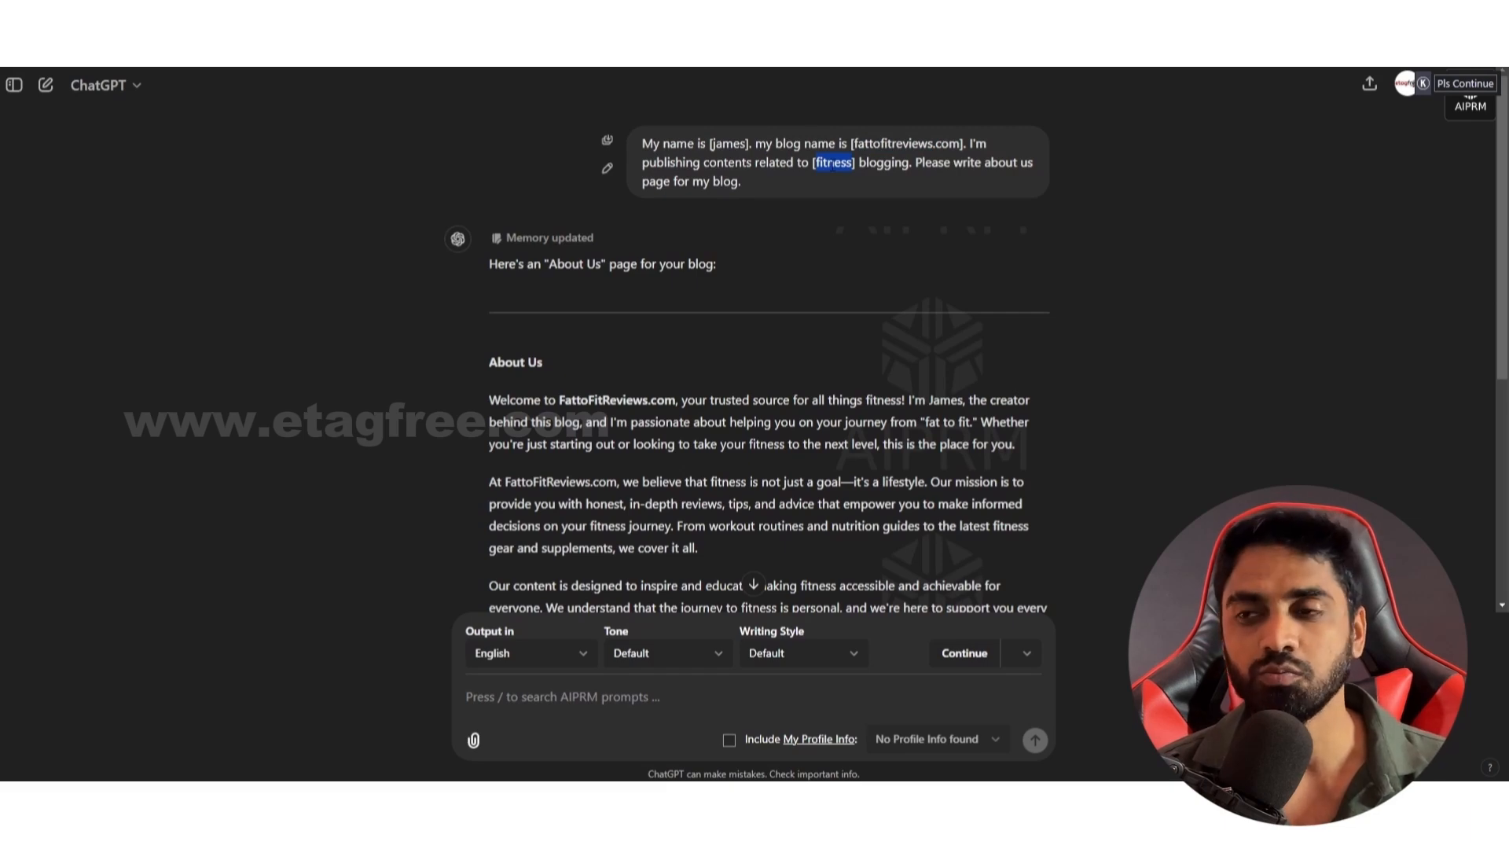
scroll(606, 361, "down", 2)
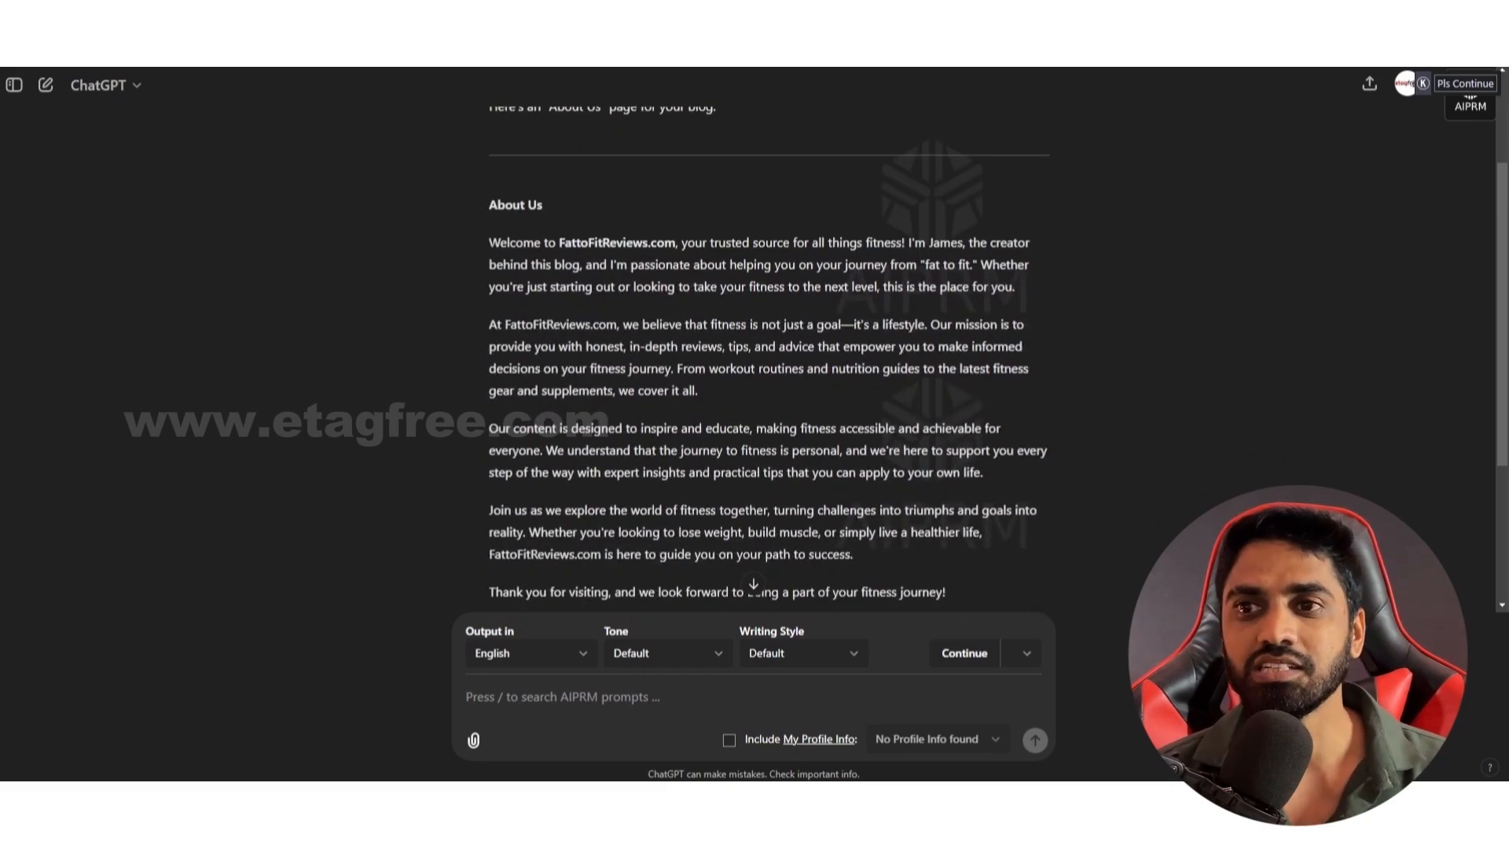
scroll(677, 297, "down", 3)
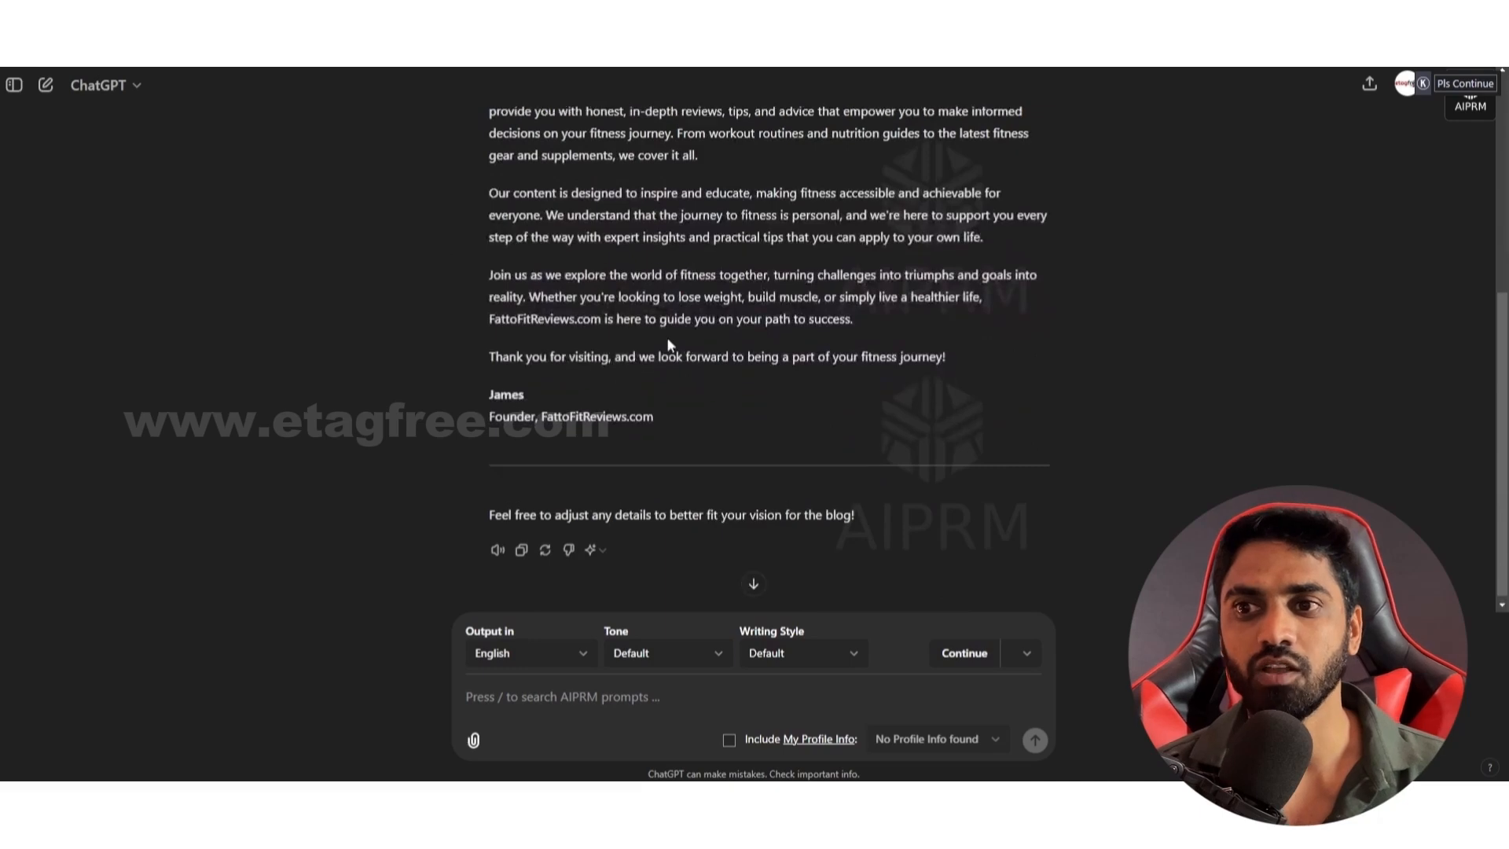
Step: Copy the generated About Us text, from its heading to the founder signature, and paste it into the WordPress page body
left_click_drag(673, 411, 536, 389)
scroll(503, 330, "up", 4)
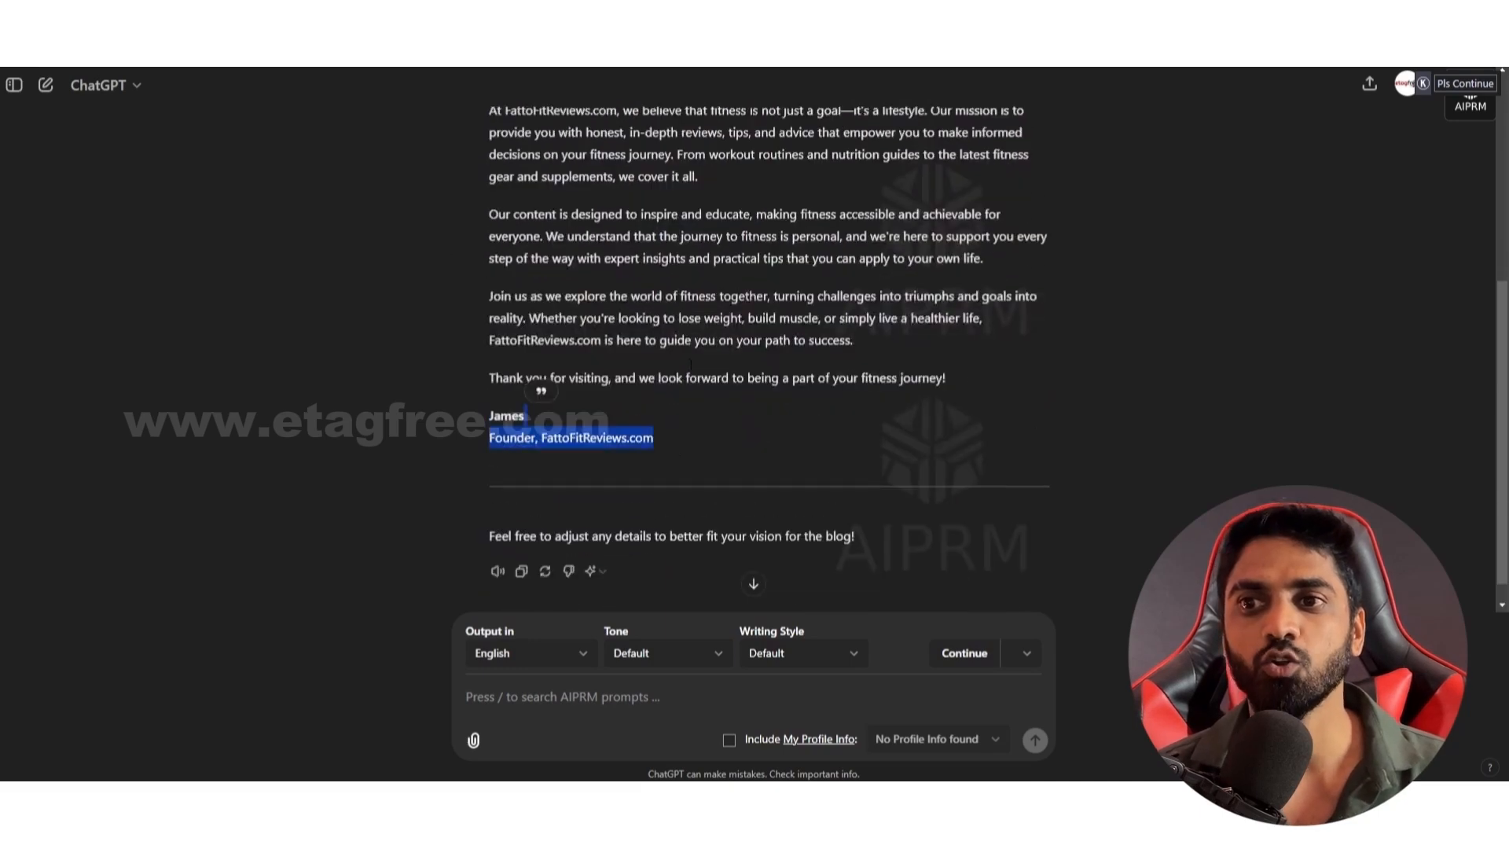
left_click(487, 282, "shift")
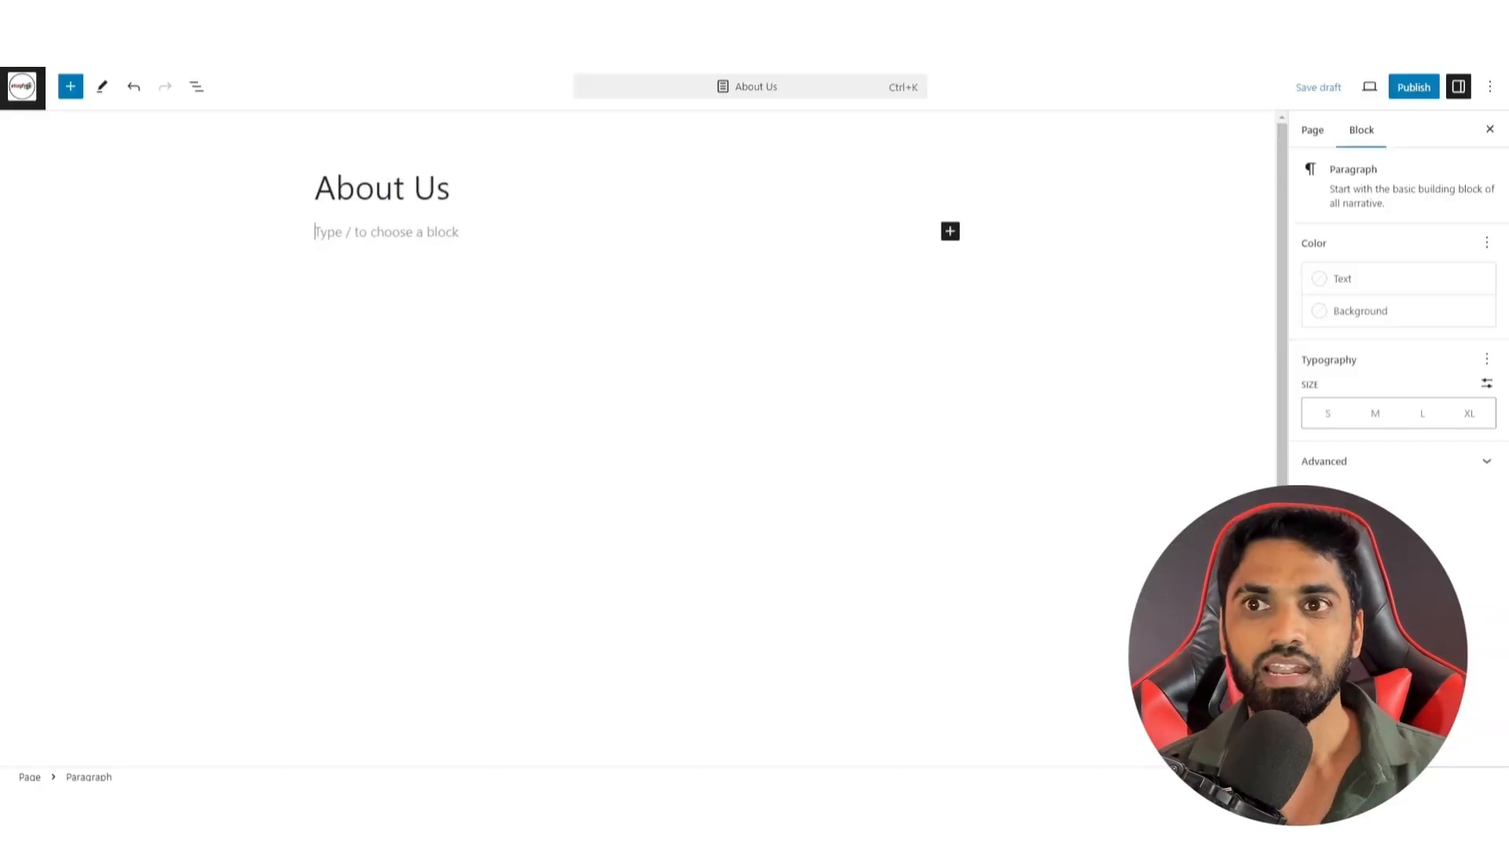
key("ctrl+v")
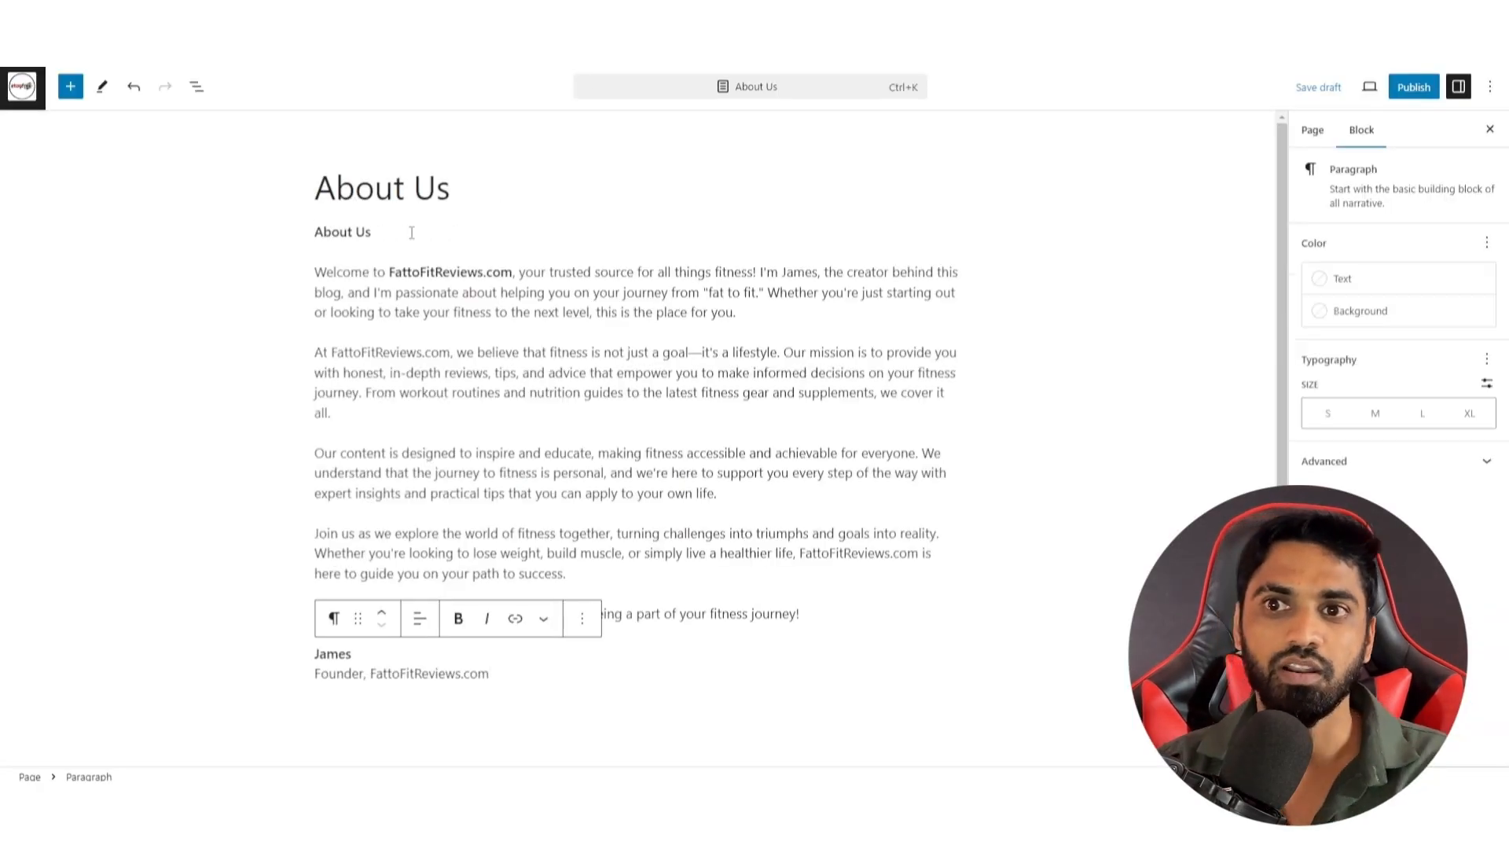
Step: Delete the duplicate "About Us" paragraph under the page title
left_click(356, 196)
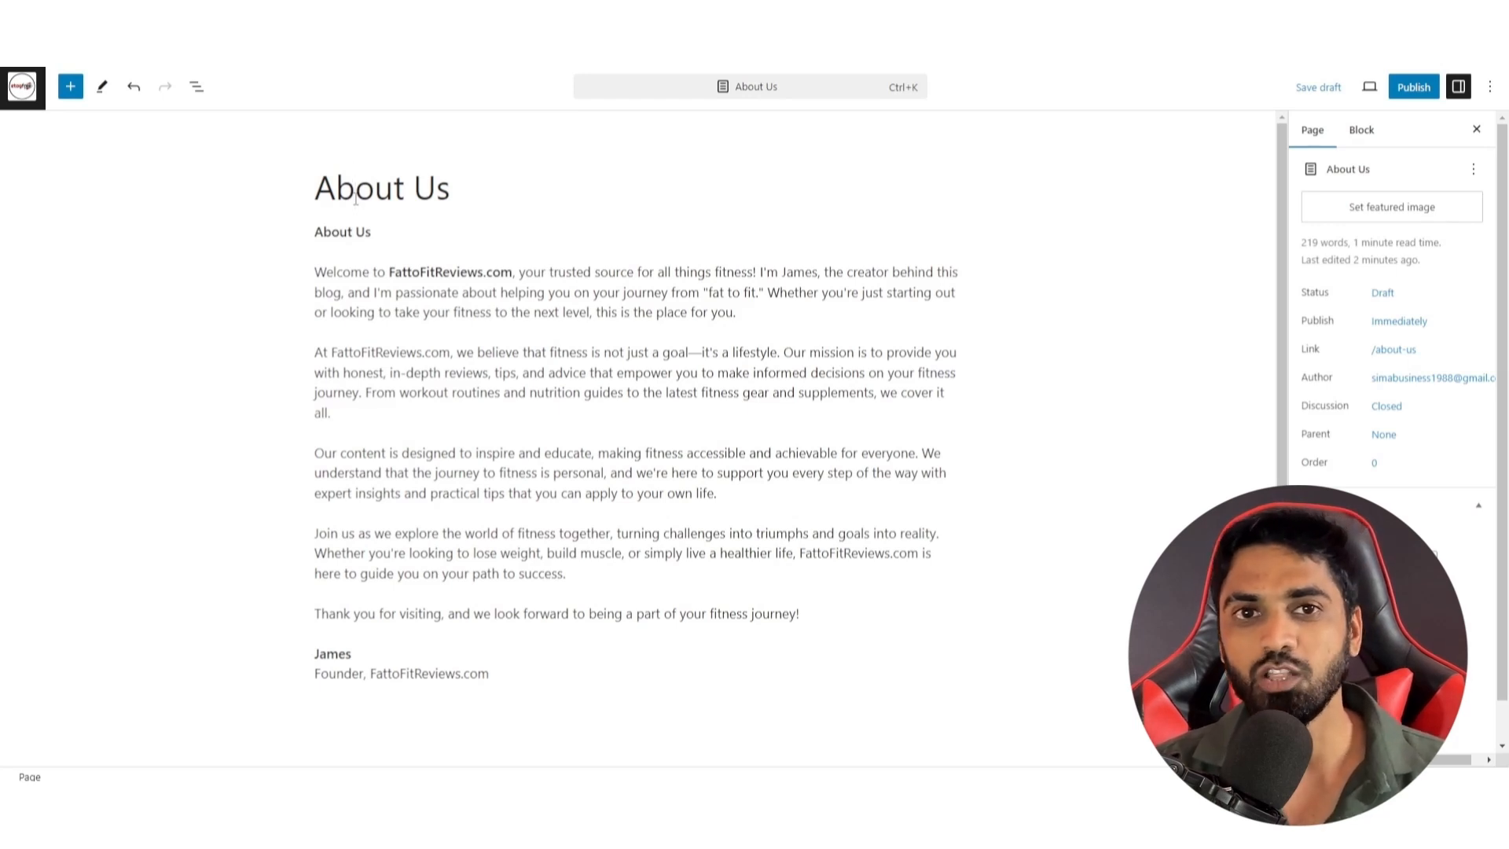
triple_click(345, 228)
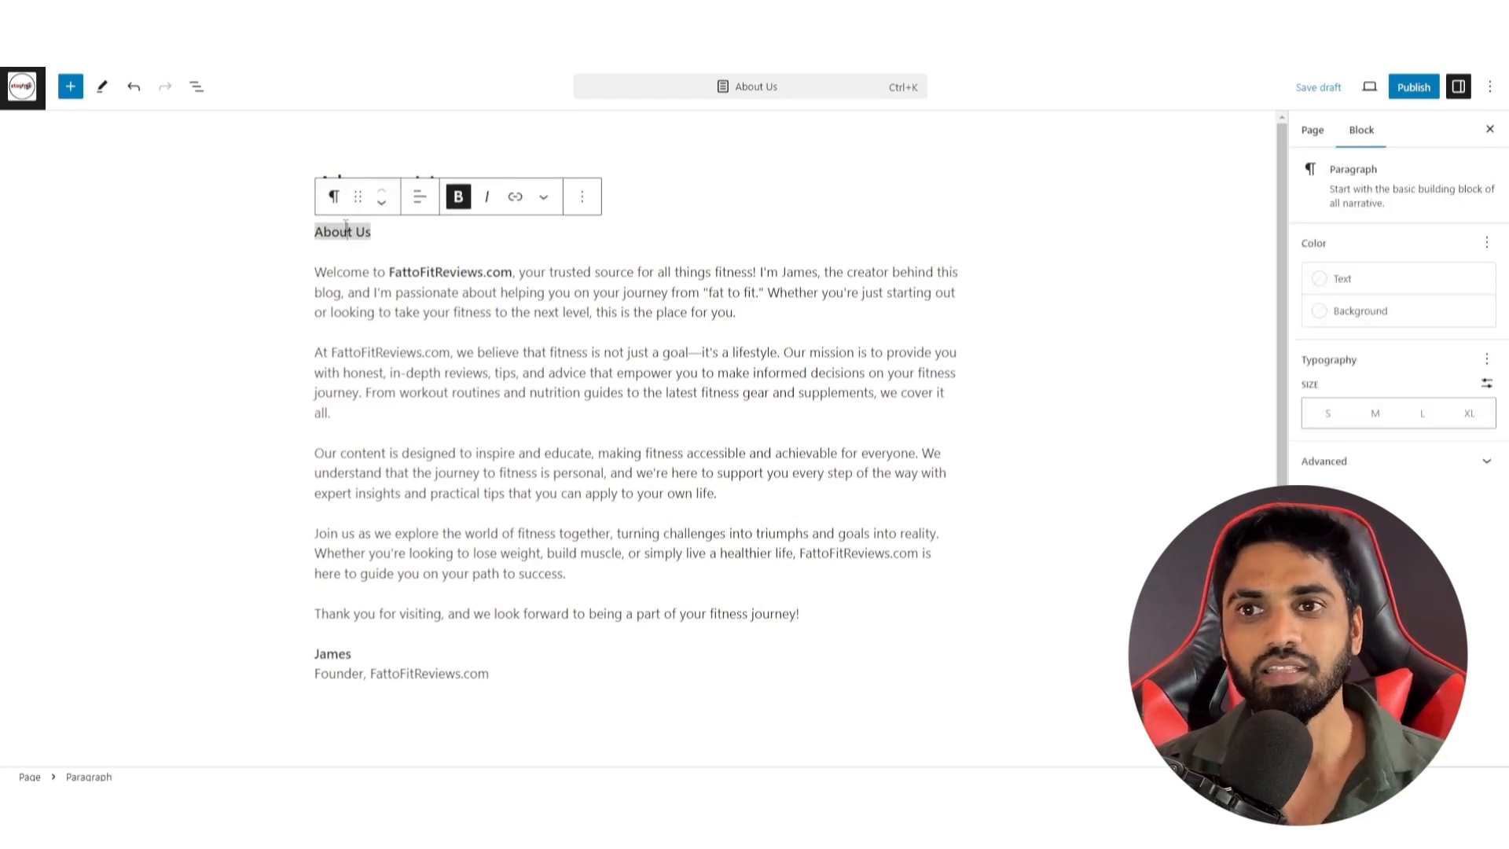
left_click(582, 203)
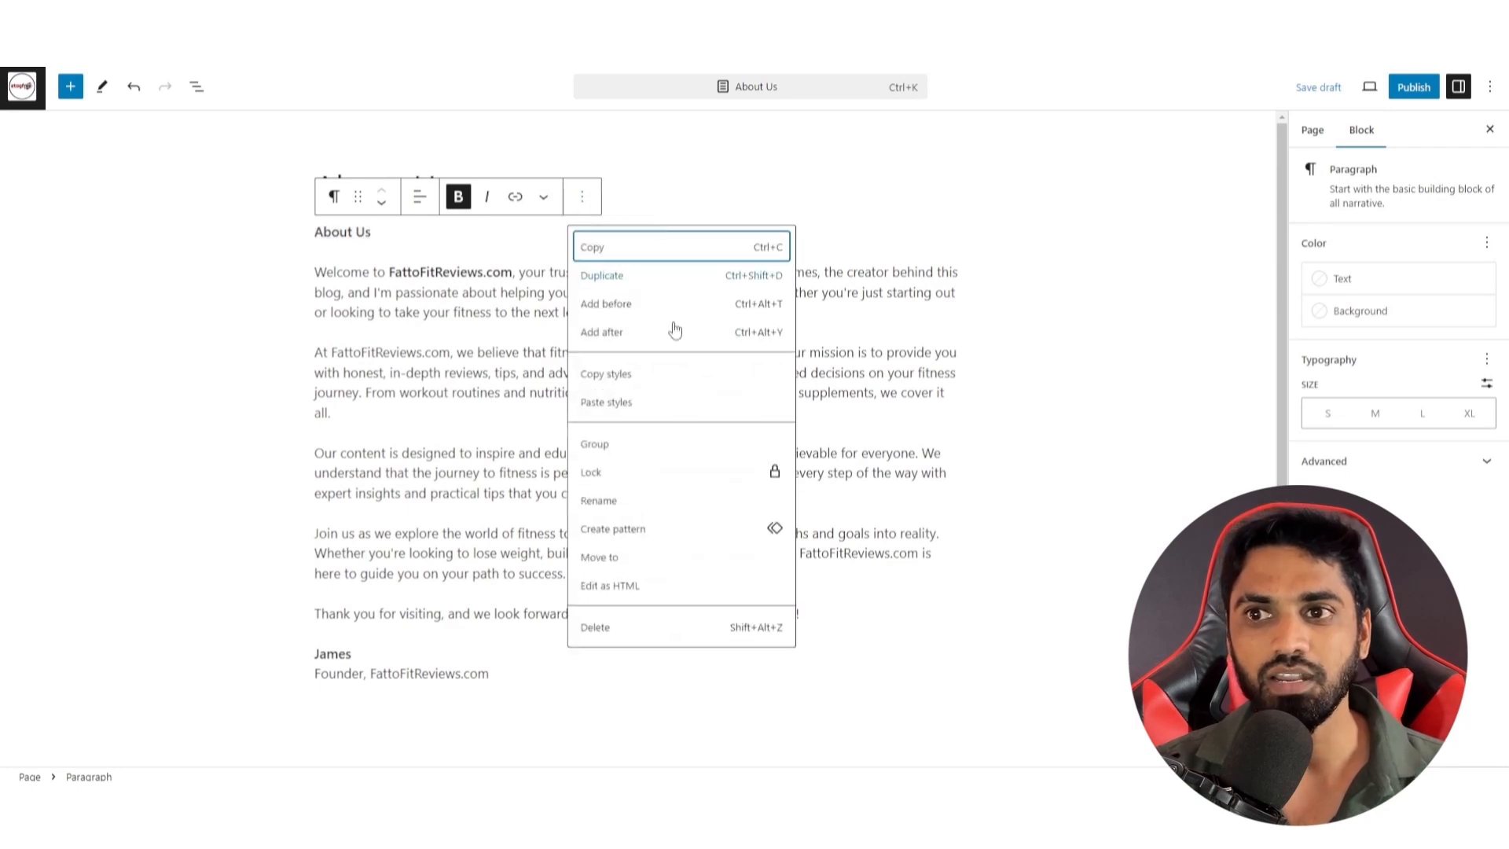
left_click(594, 629)
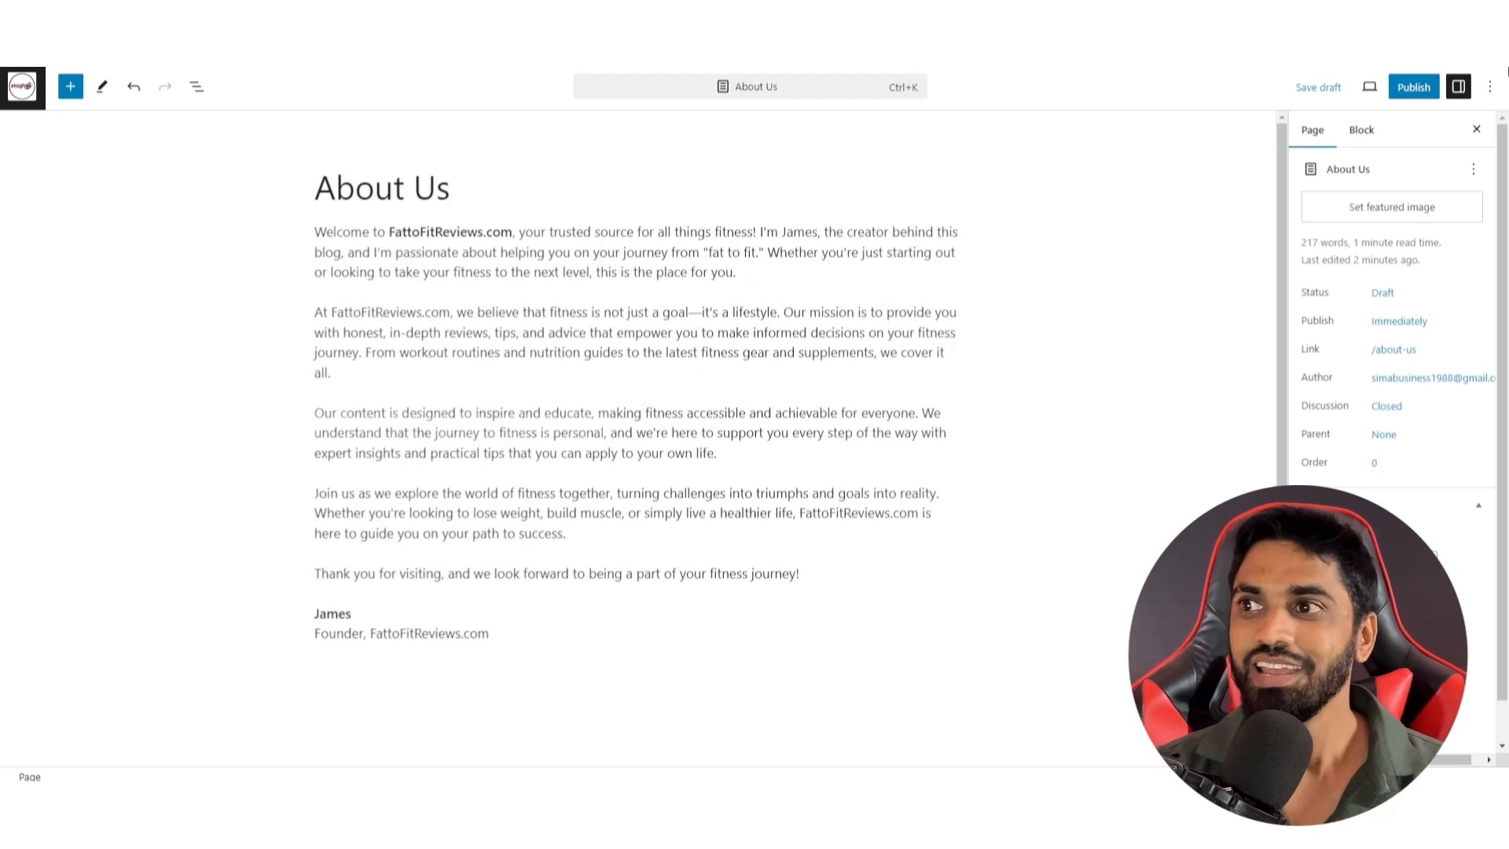
Step: Publish the About Us page with public visibility and check its text on the live site
left_click(1423, 94)
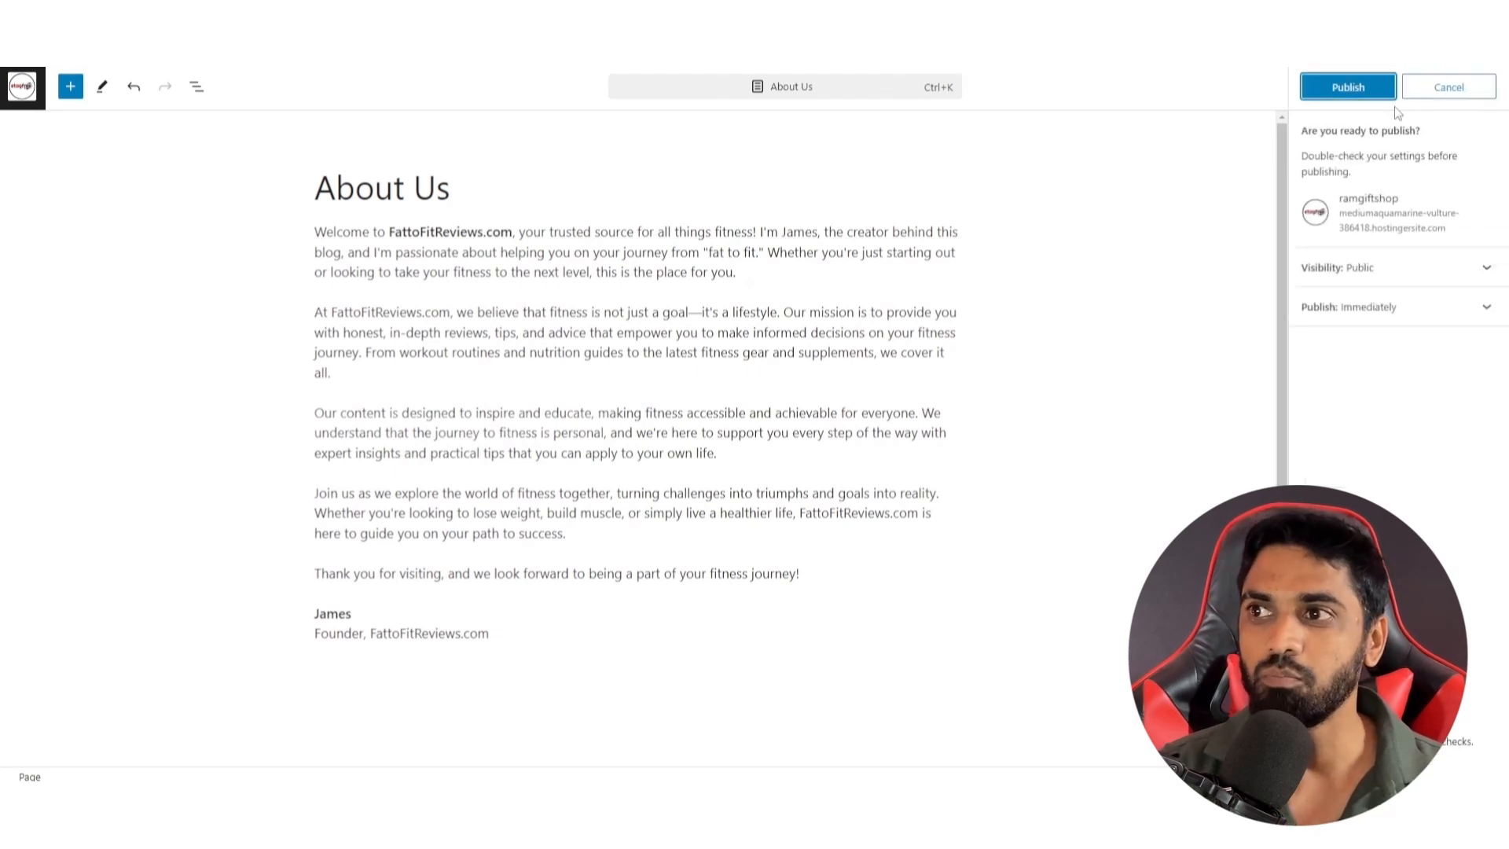
left_click(1355, 88)
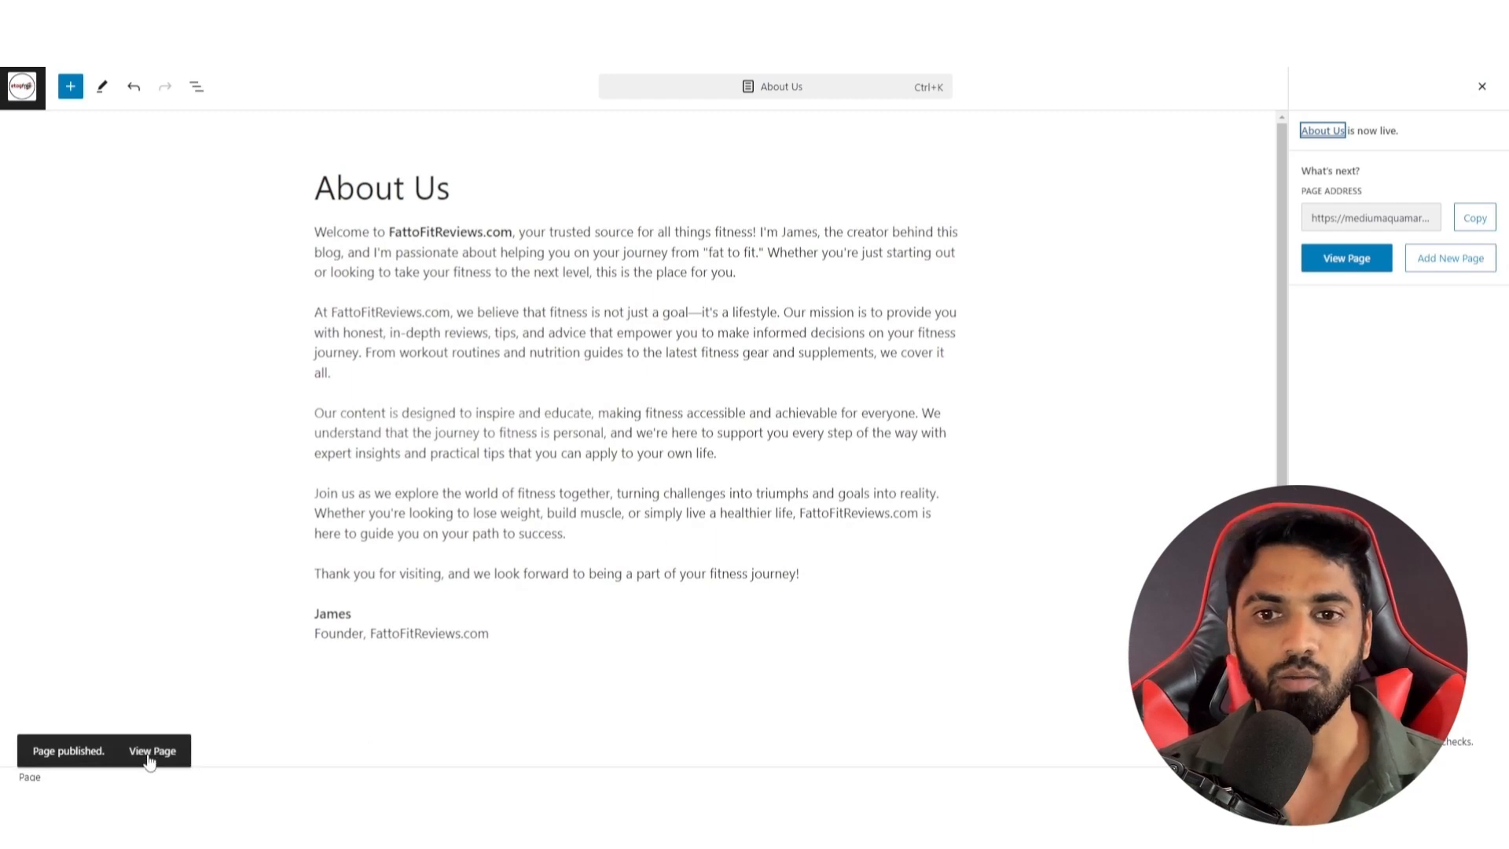
left_click(149, 753)
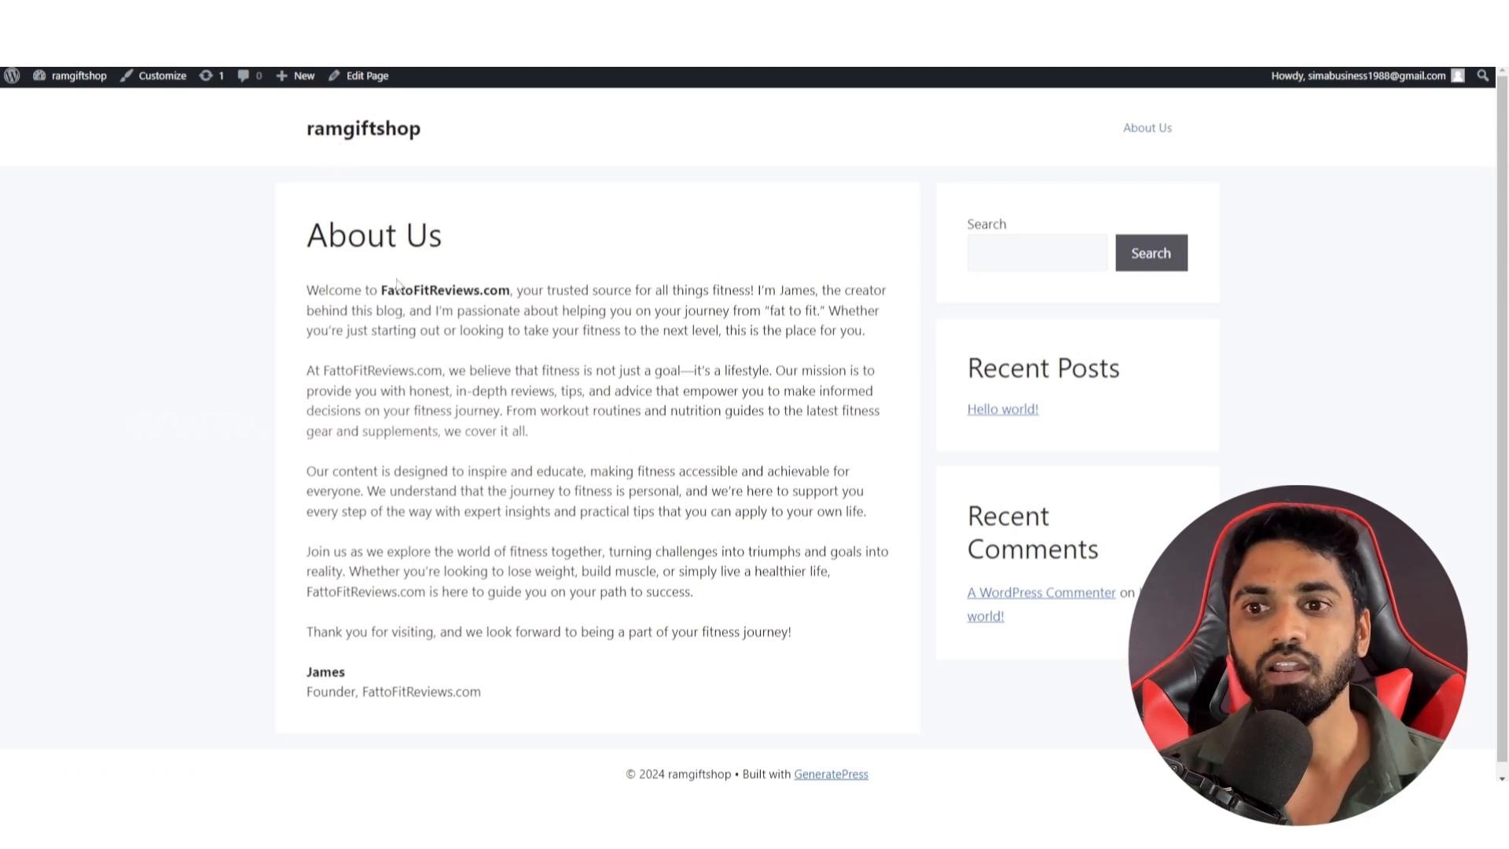
scroll(667, 577, "down", 1)
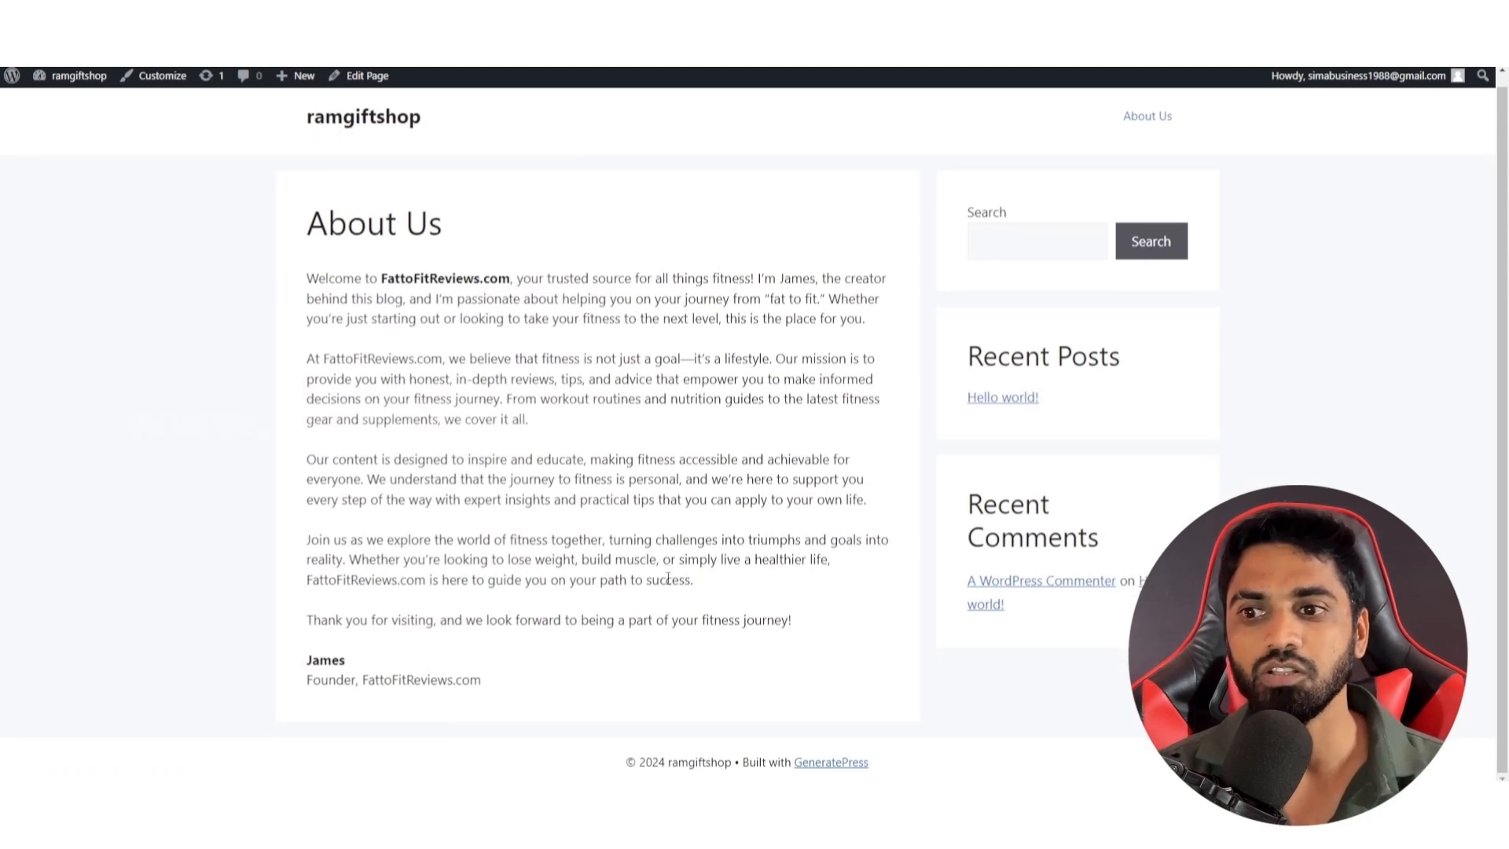
scroll(669, 577, "up", 1)
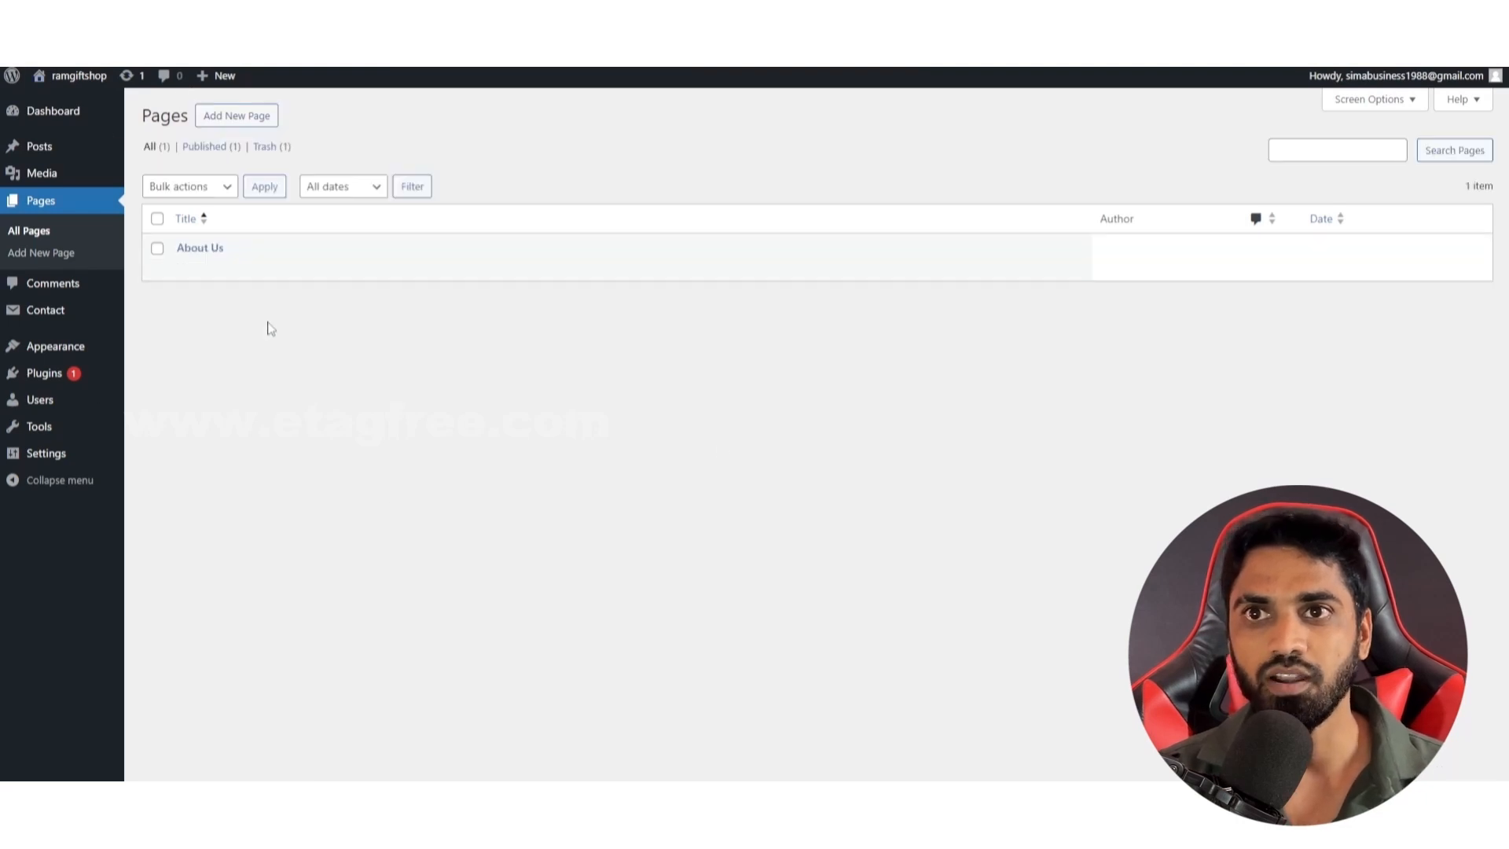
Step: Add another new page from the Pages list and title it "Contact Us"
mouse_move(200, 262)
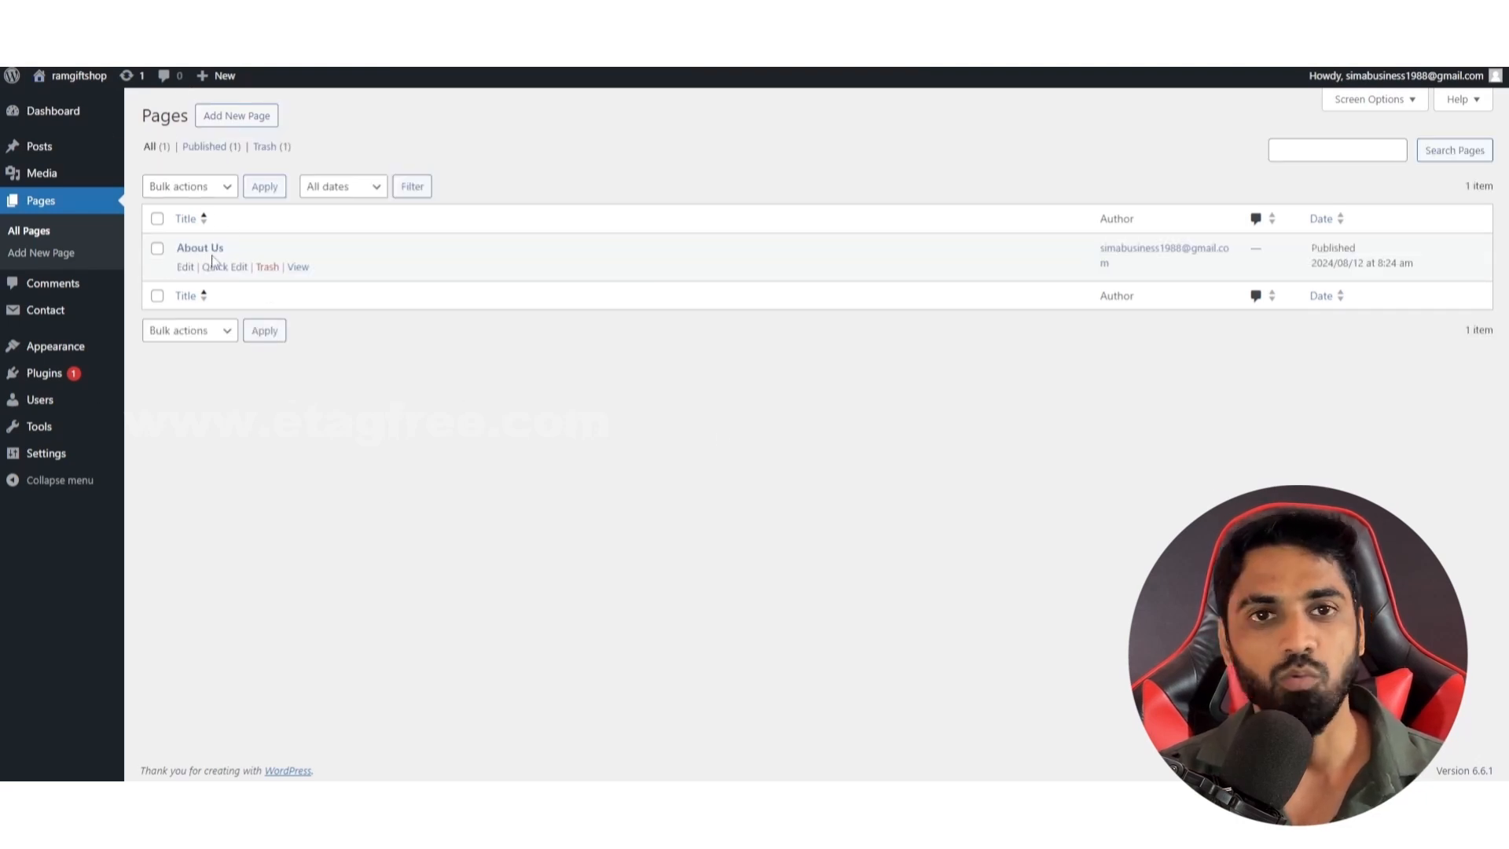
left_click(245, 125)
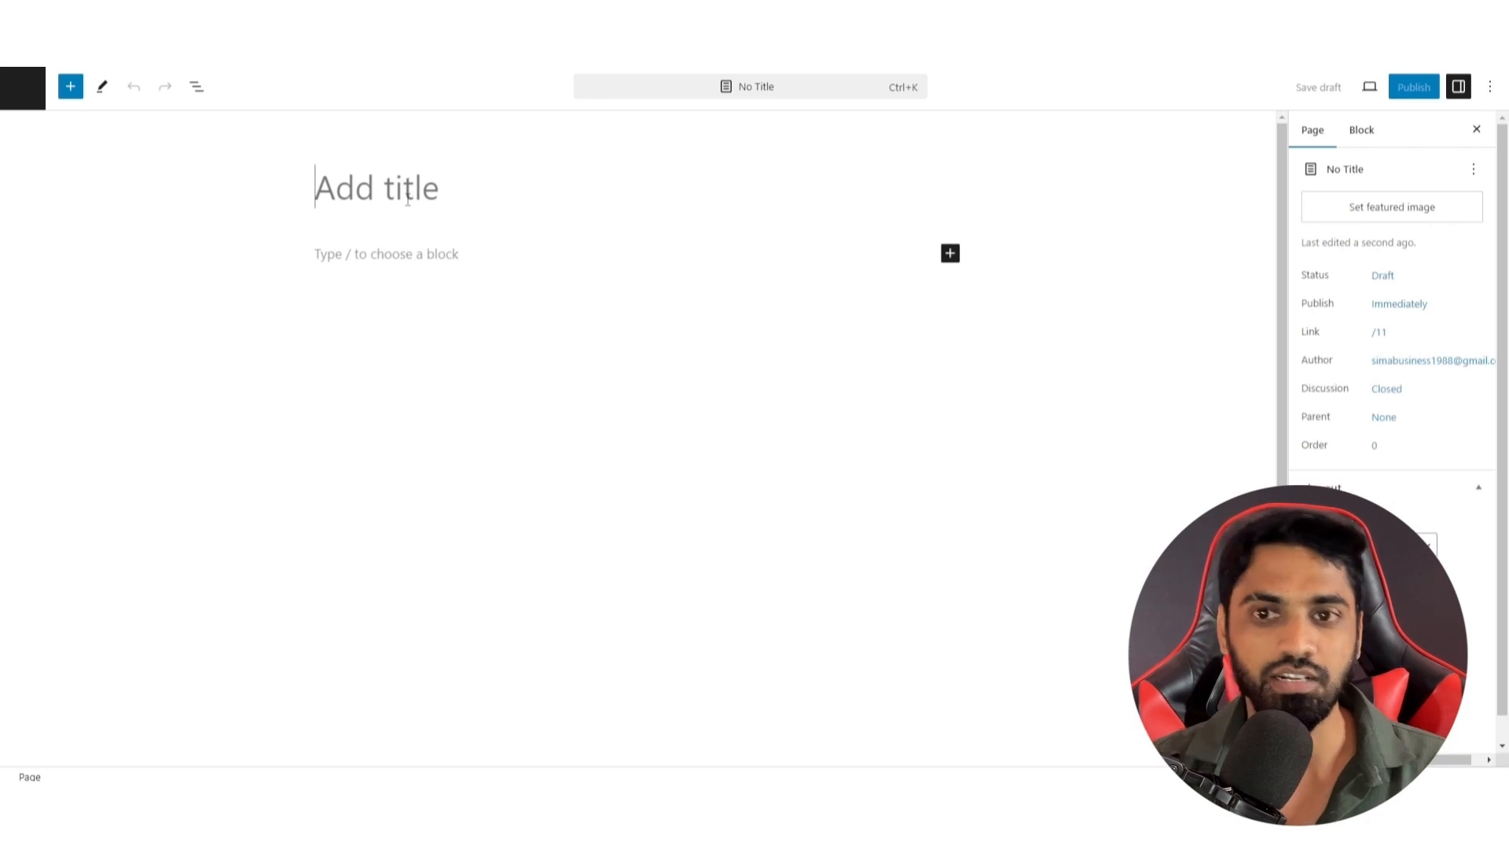
type("Con")
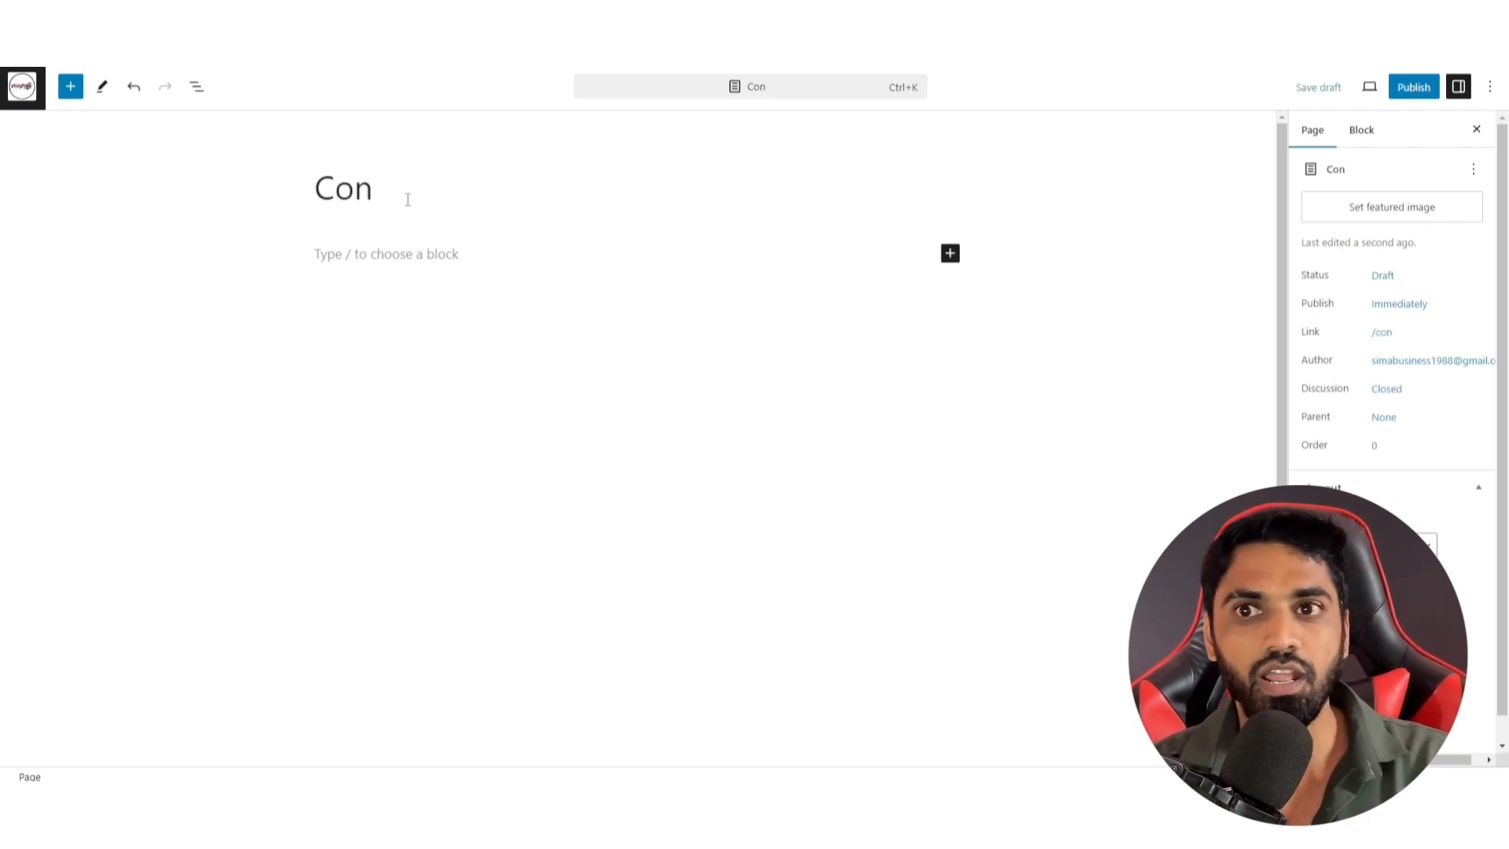
type("ta")
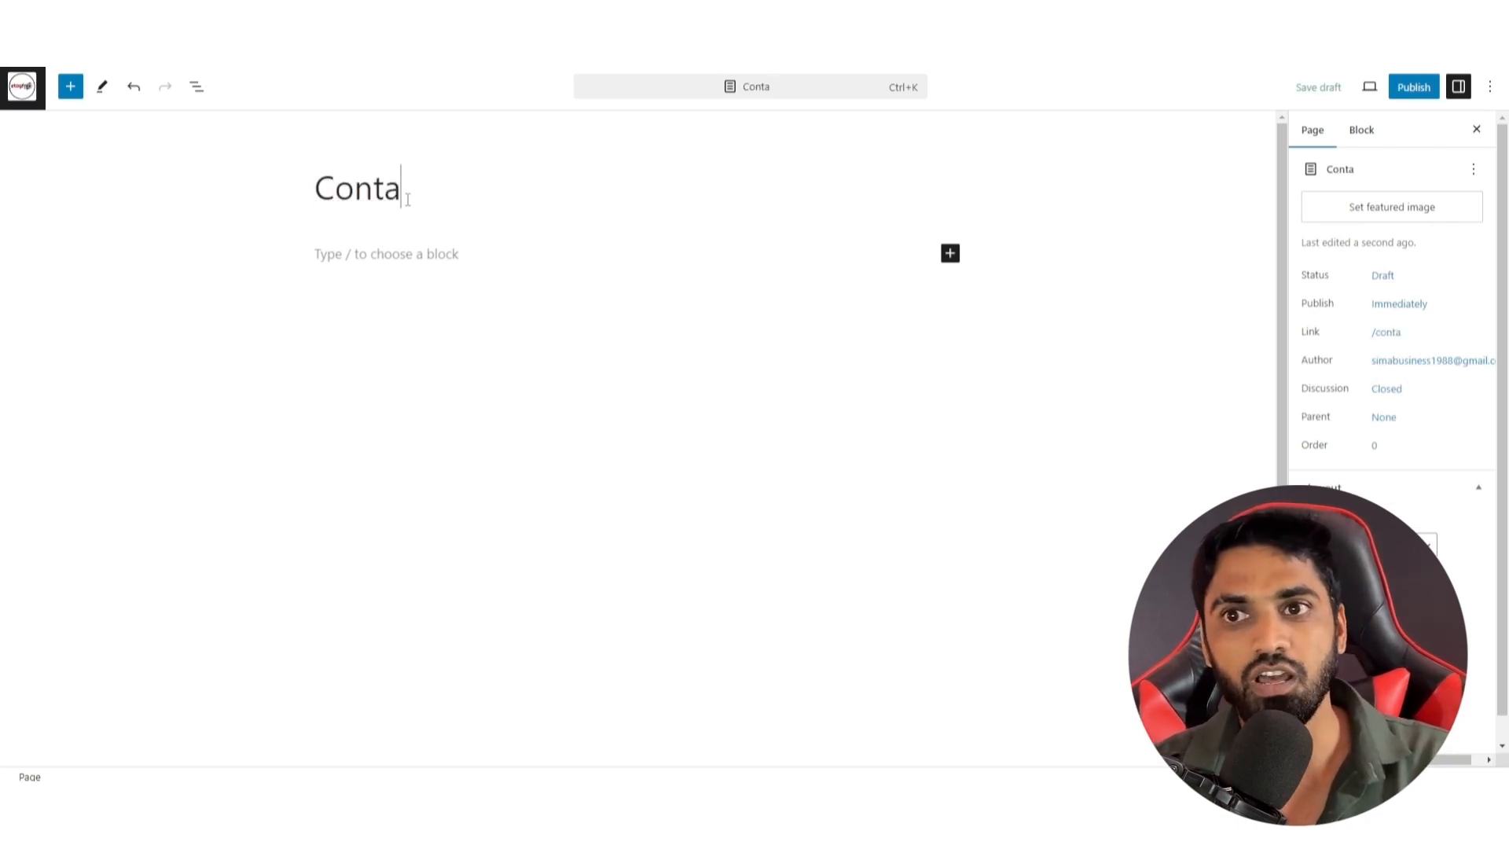
type("ct Us")
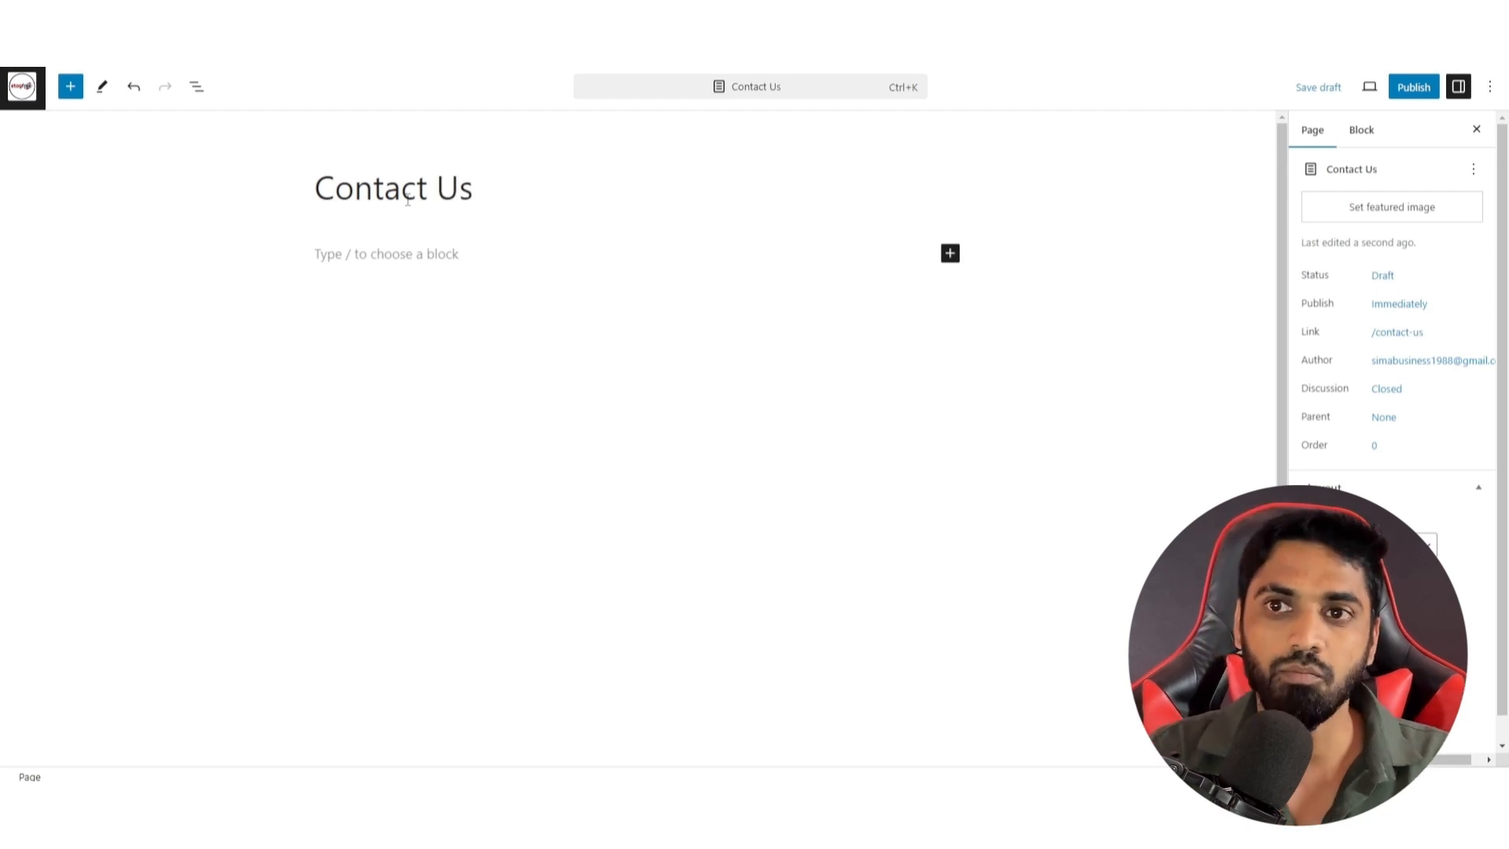
Step: Enter "If you need anything, contact us :" in the Contact Us page body and start a new paragraph below it
left_click(410, 255)
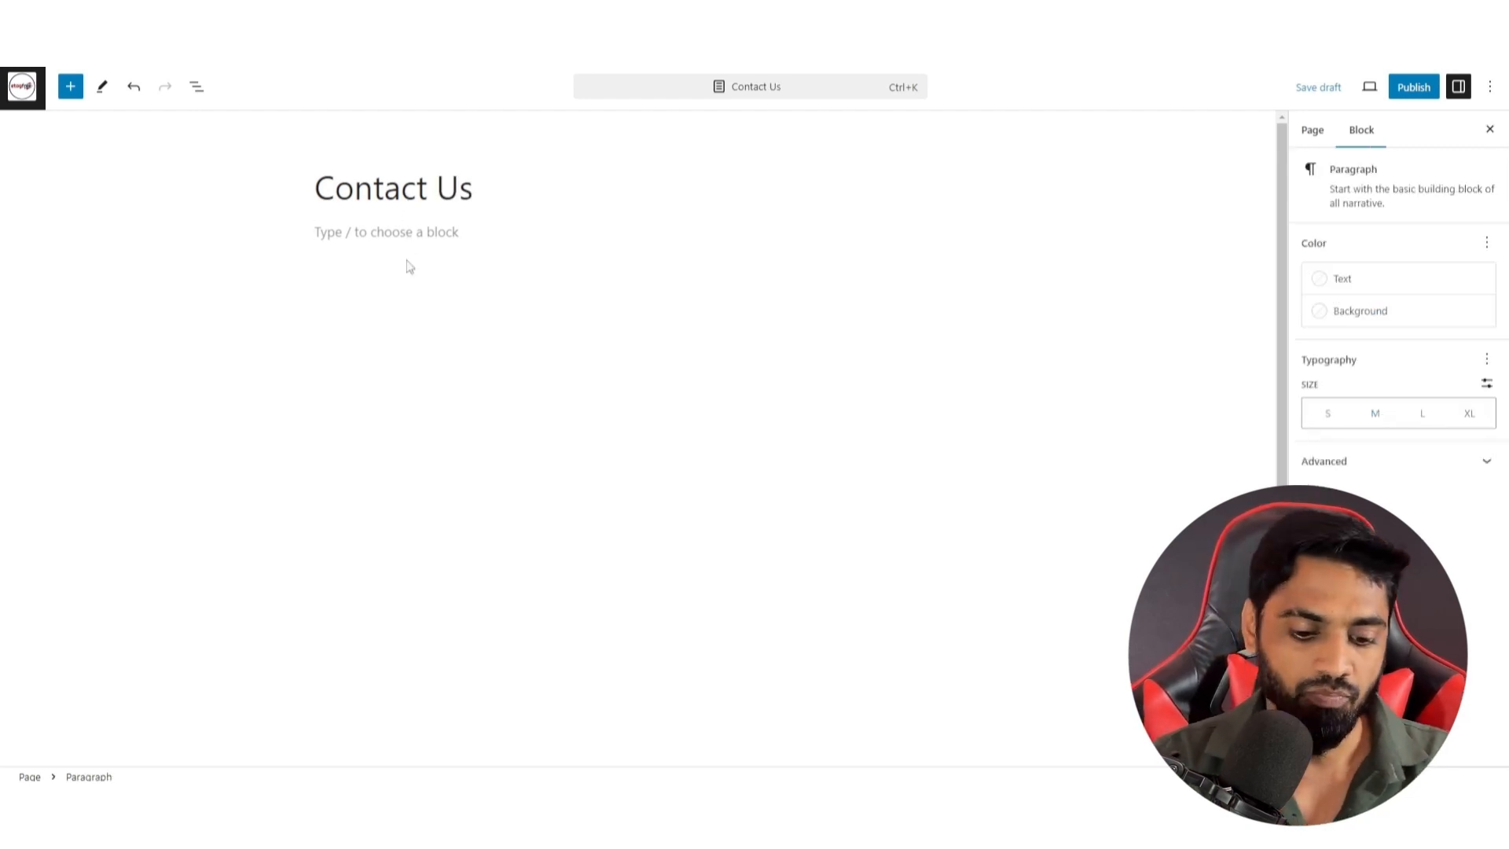
type("If you need anything")
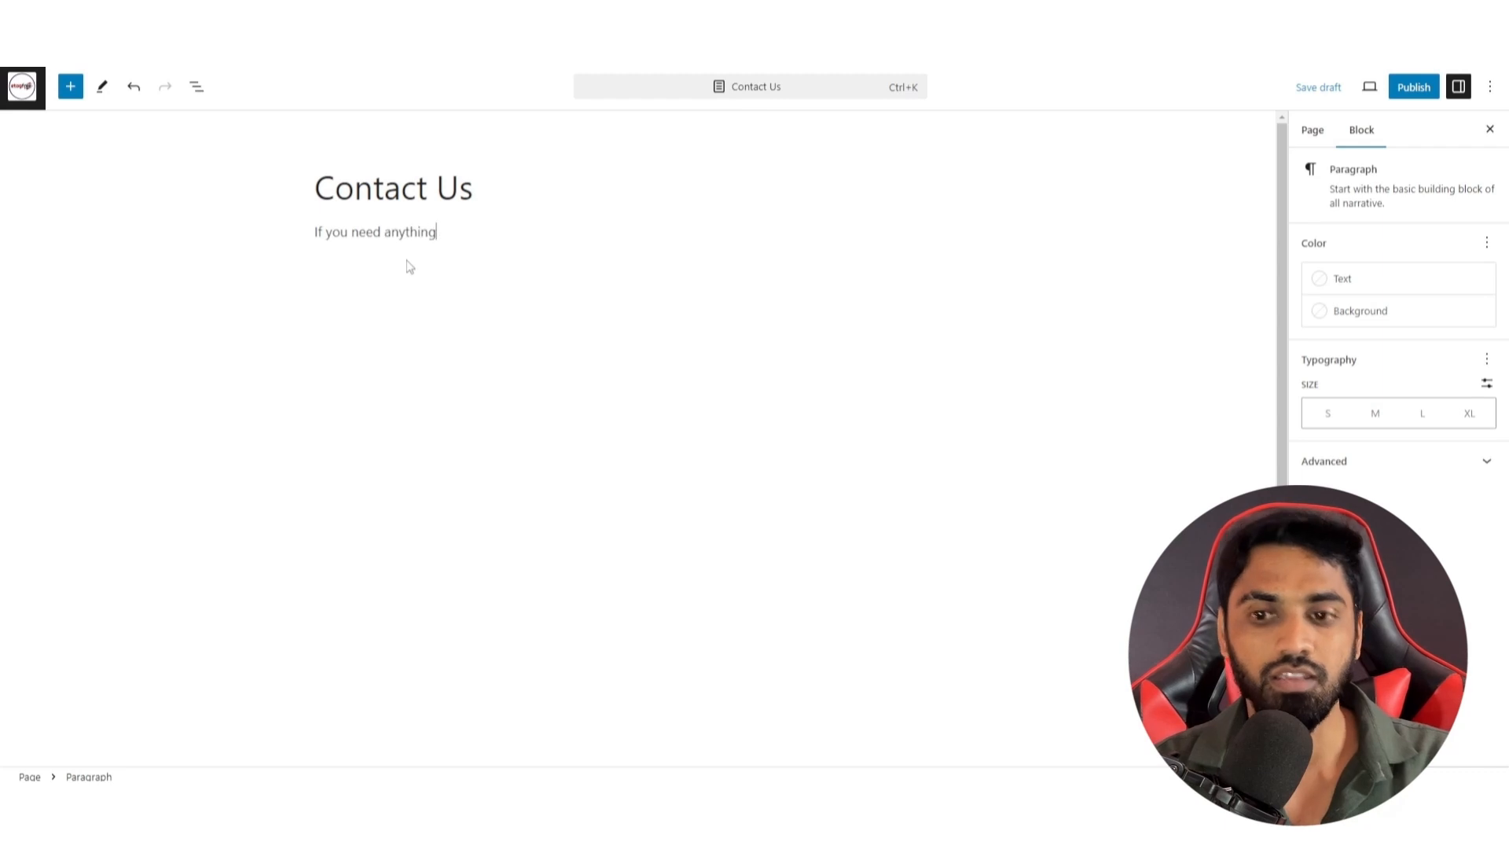
type(", contact us :")
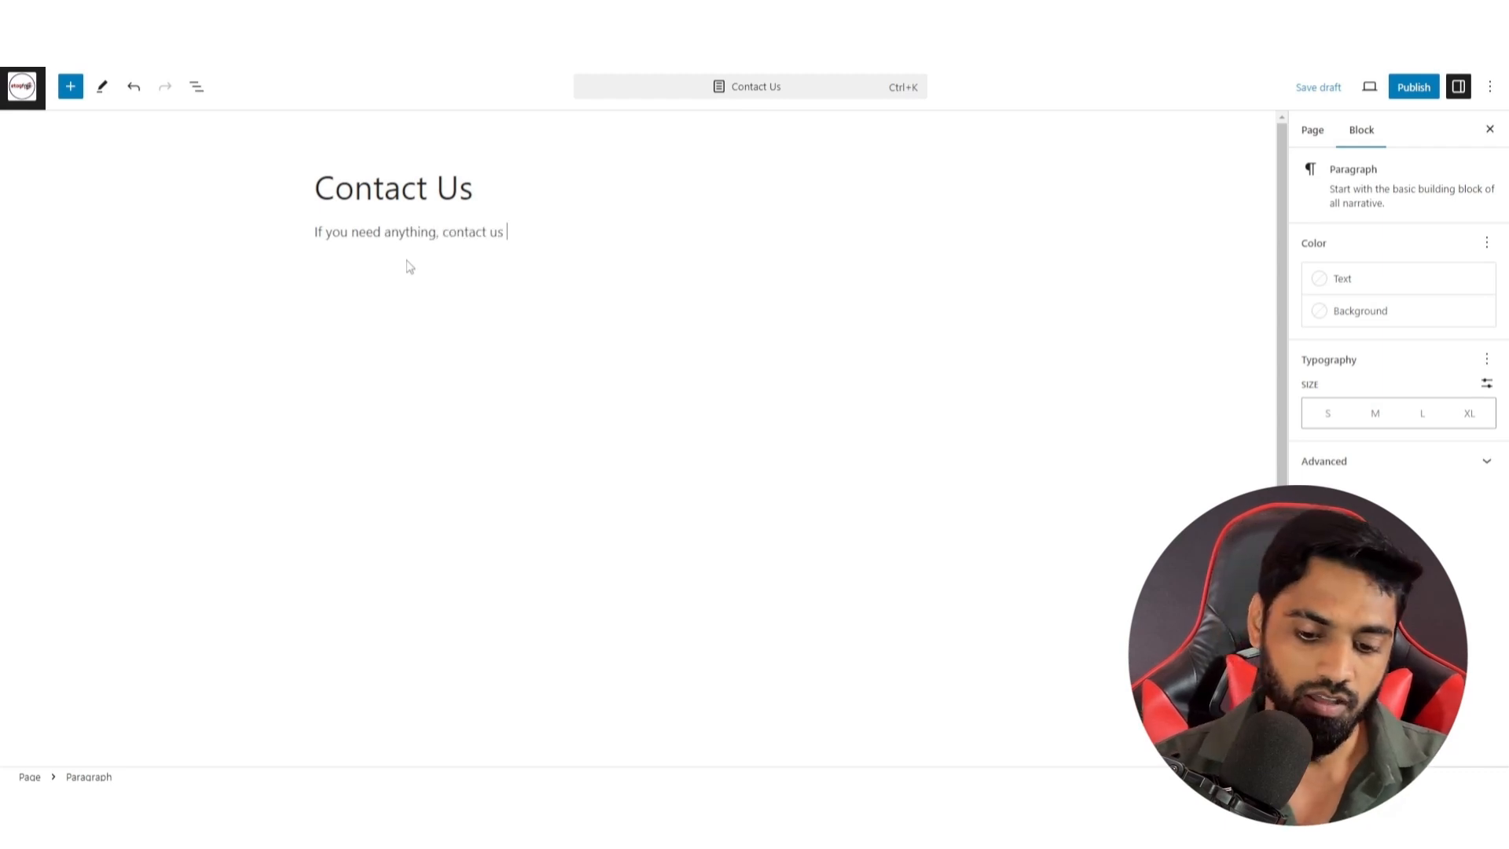
key("Return")
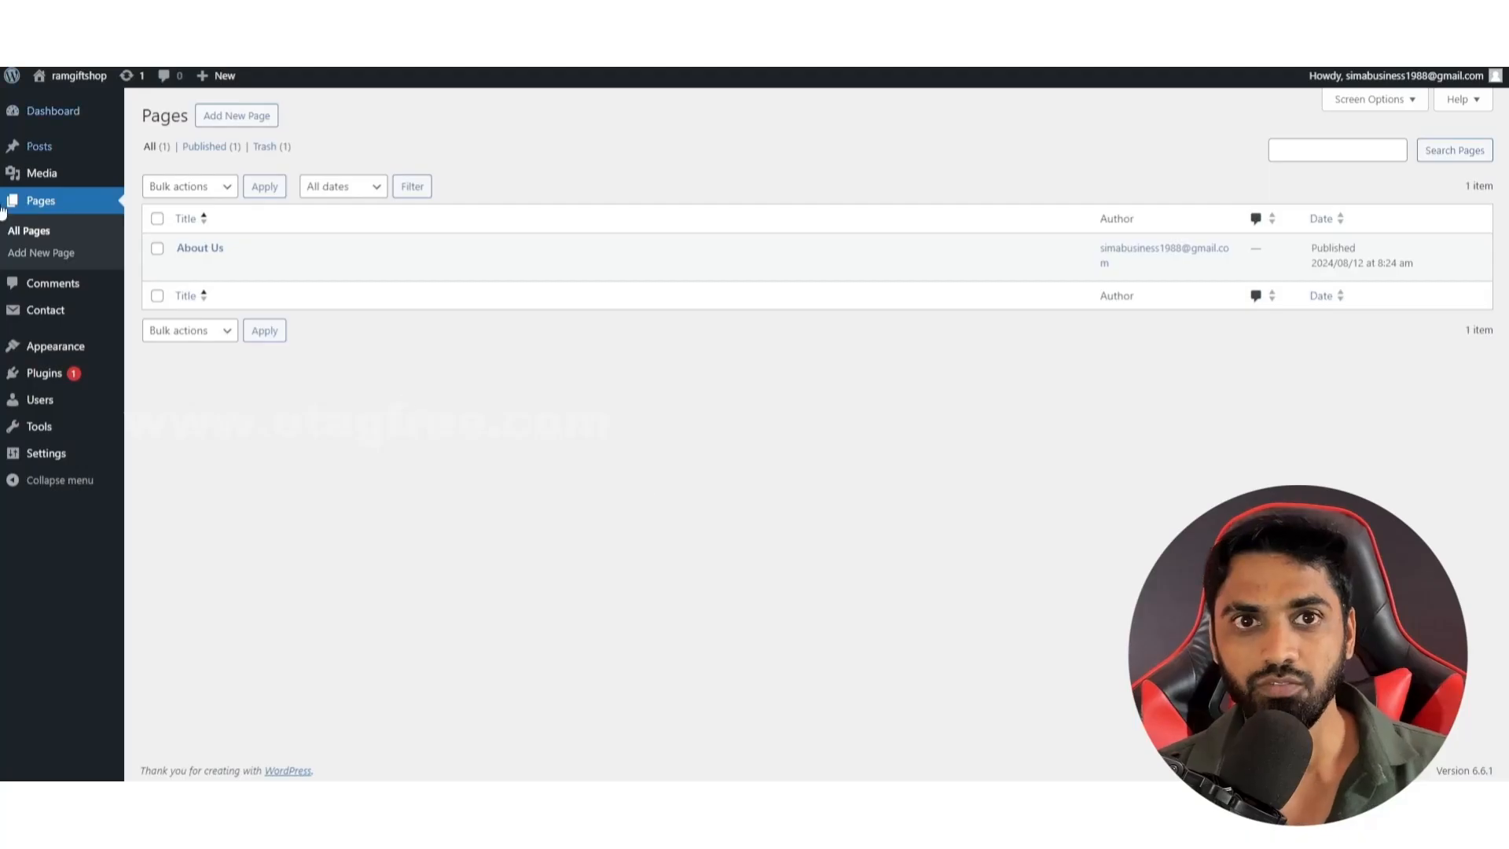
mouse_move(79, 366)
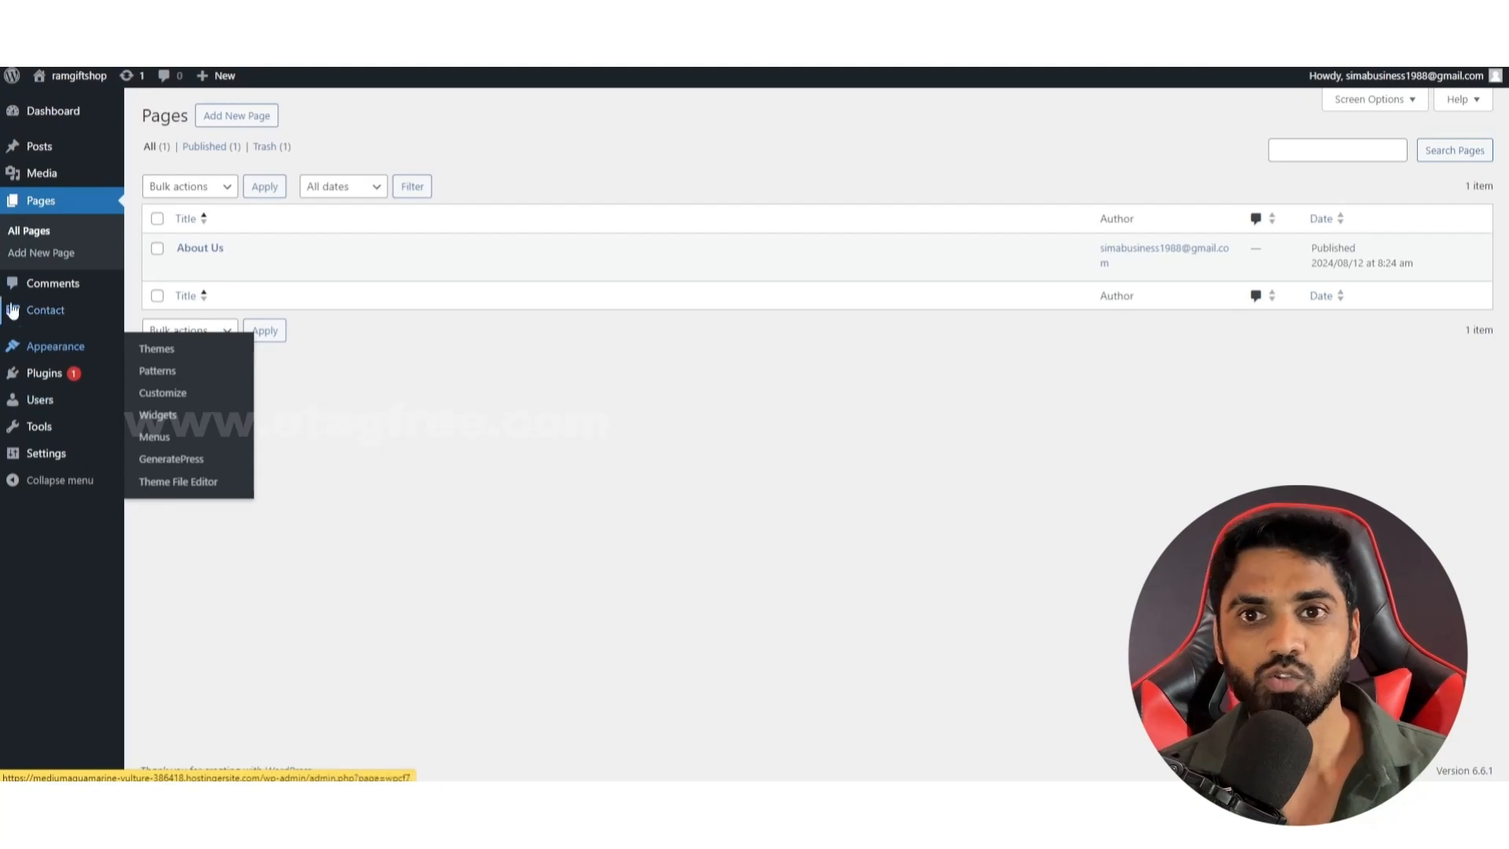
Step: Copy the shortcode of Contact form 1 from the list of contact forms
mouse_move(45, 320)
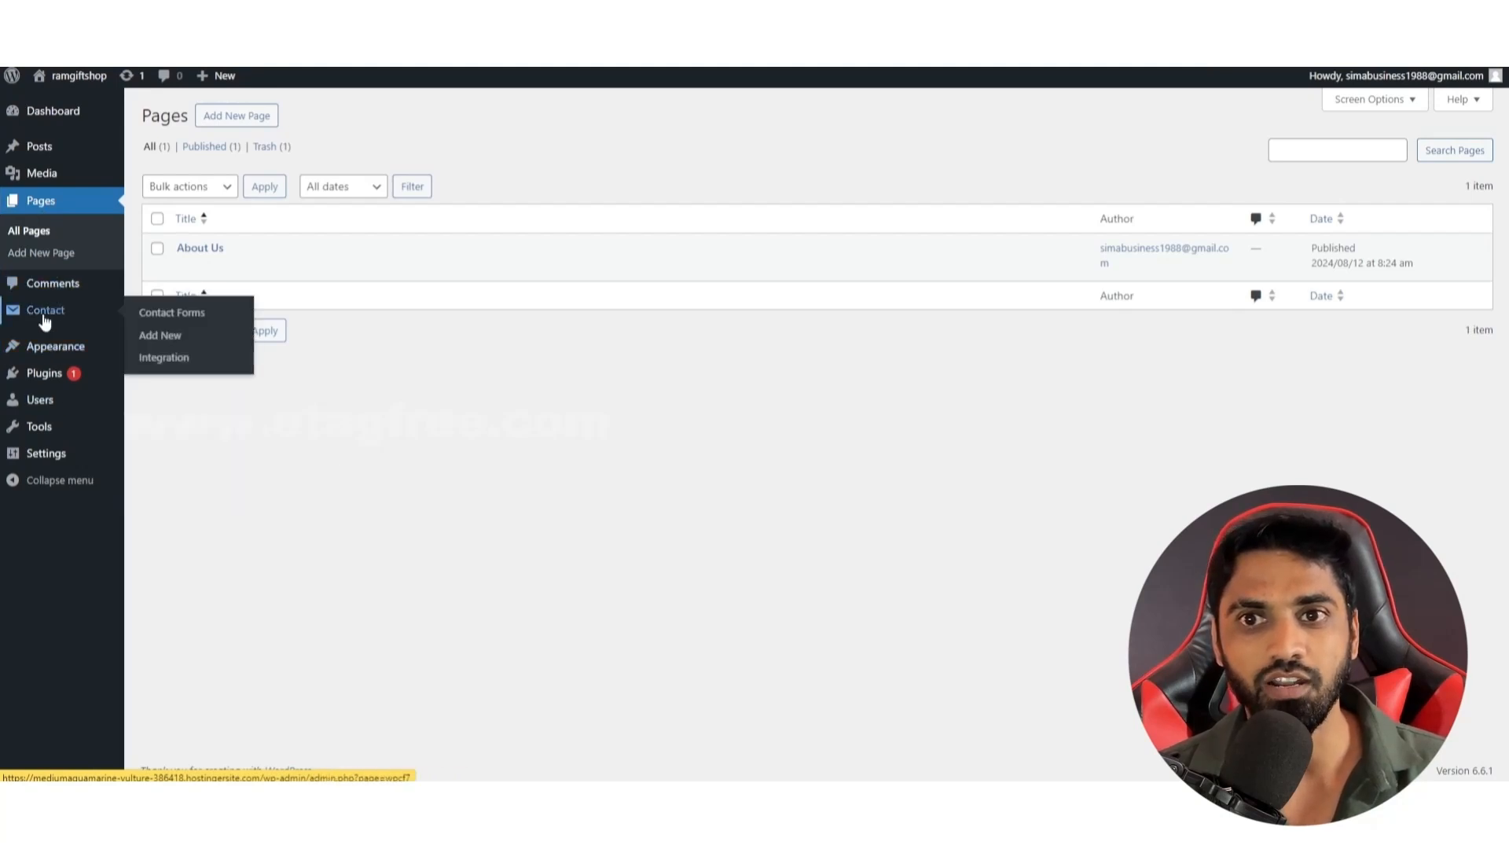
left_click(45, 315)
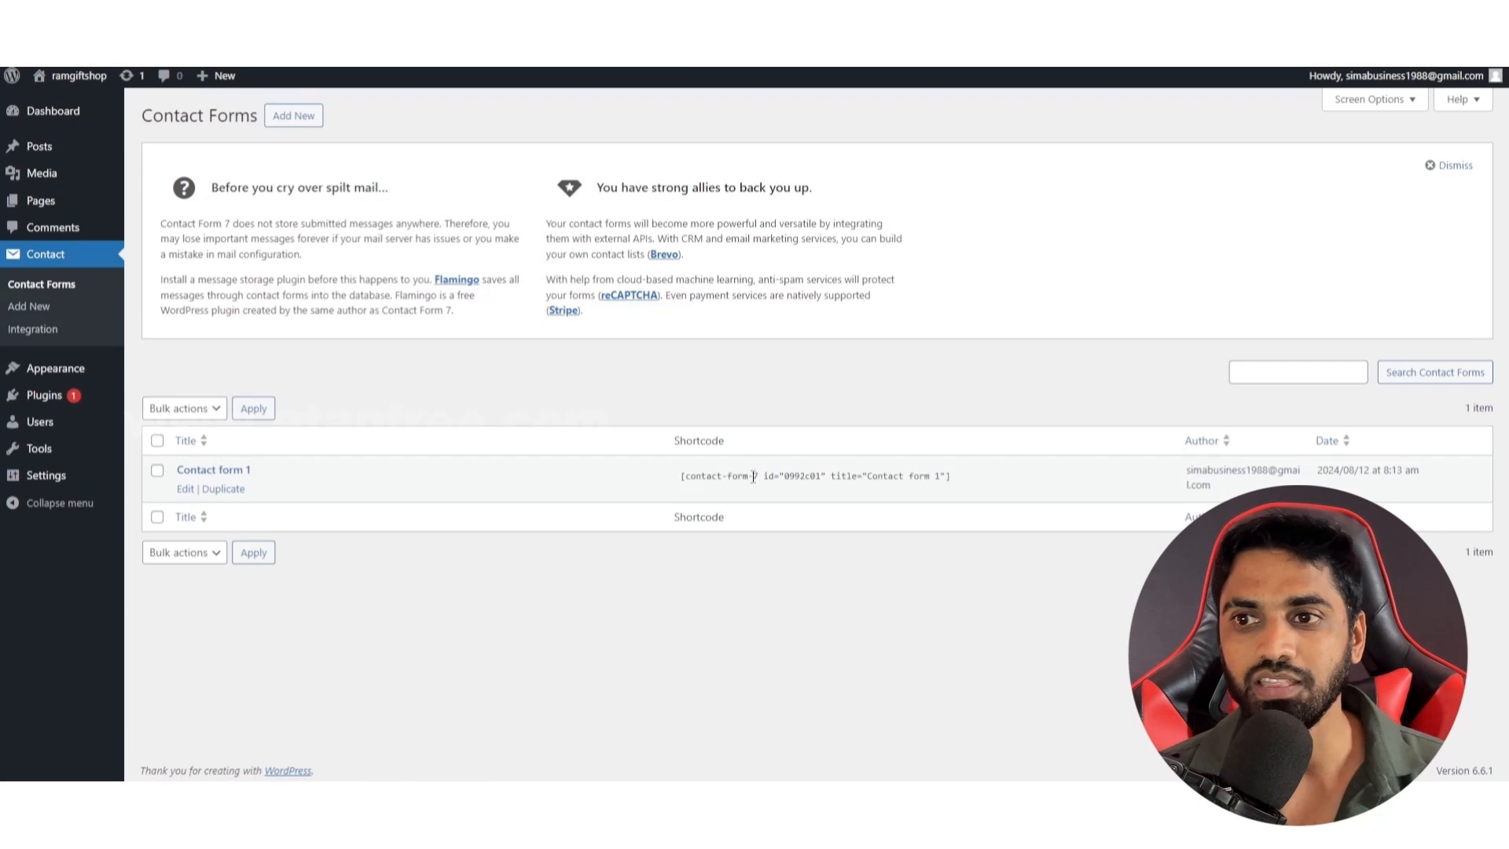
left_click(907, 481)
key("ctrl+c")
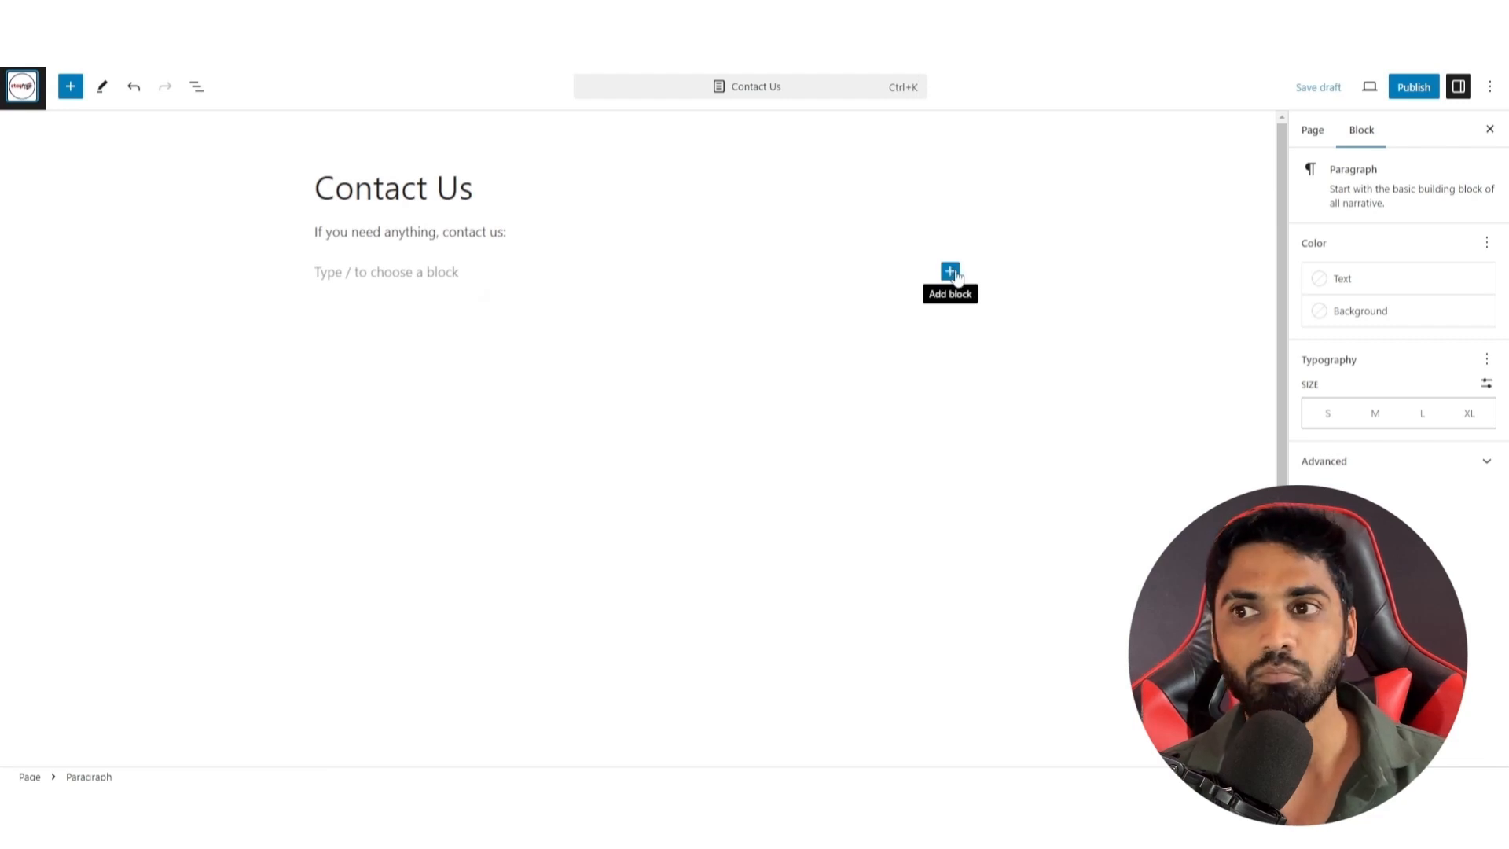
Step: Add a Custom HTML block below the intro text on the Contact Us page and paste the contact form shortcode into it
left_click(952, 272)
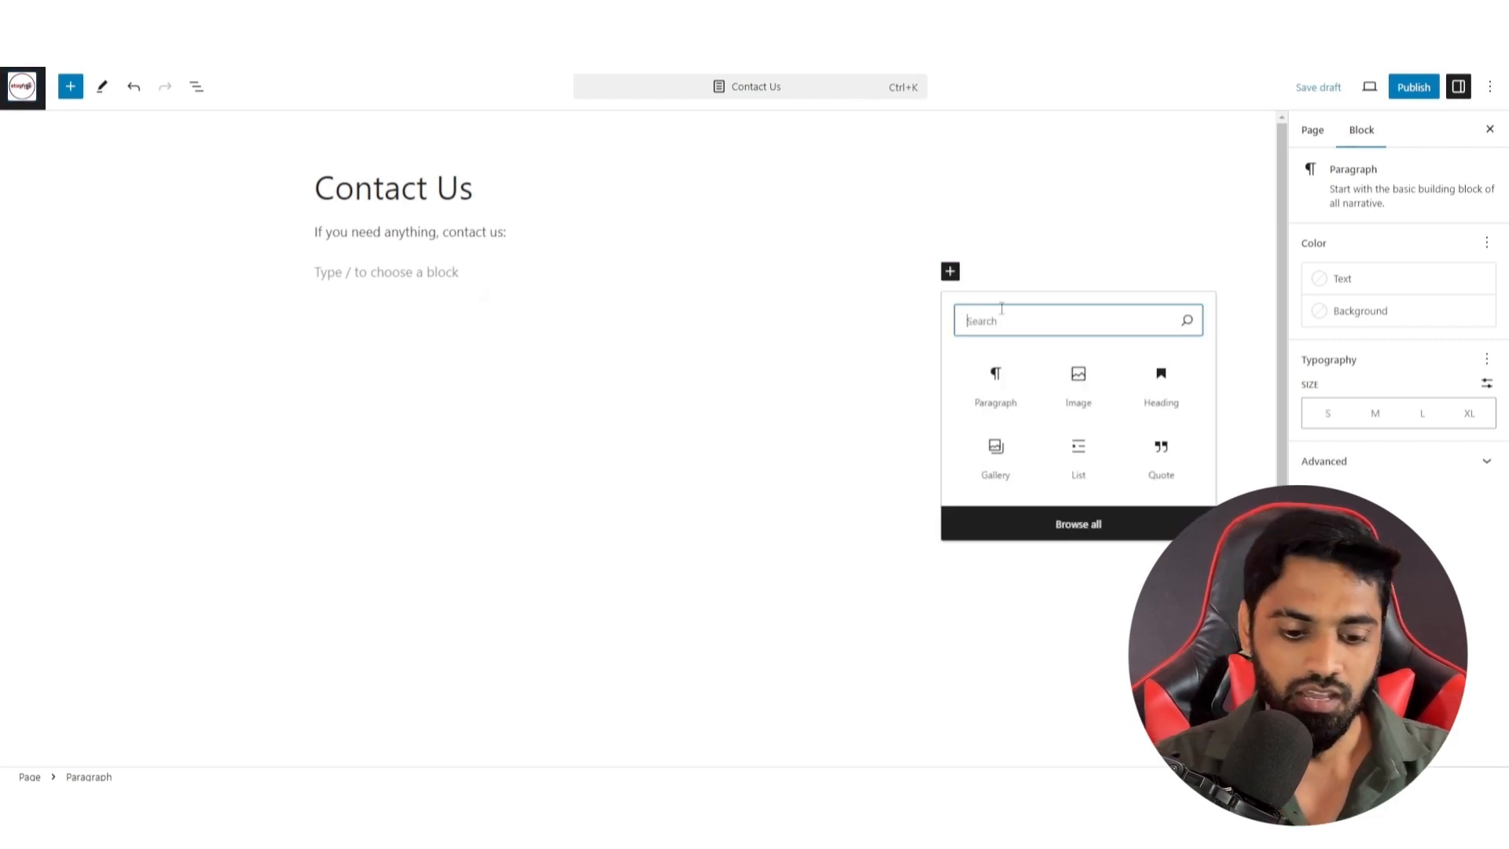
type("htm")
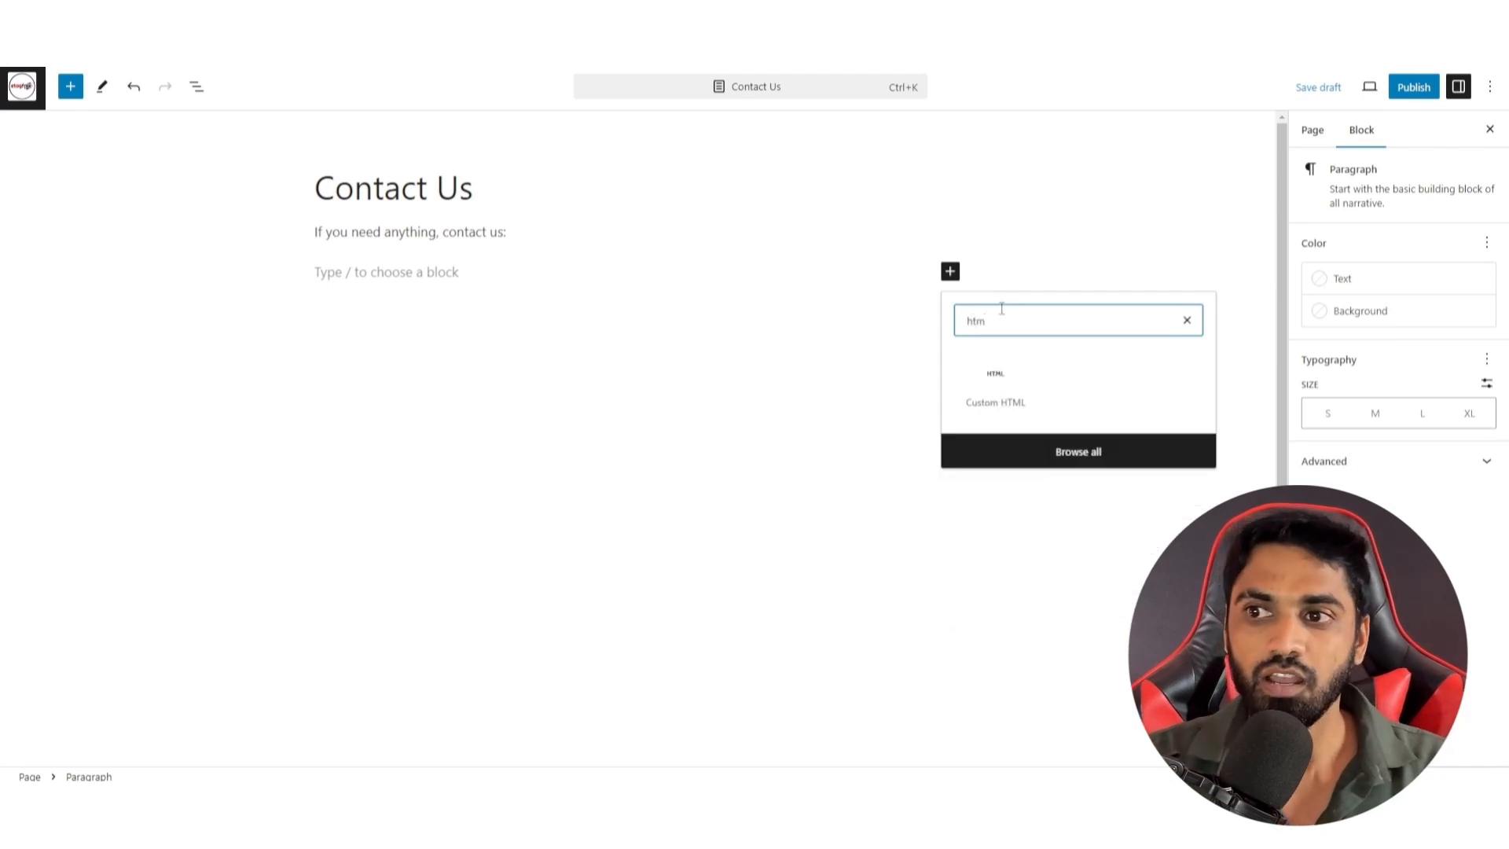
left_click(1007, 394)
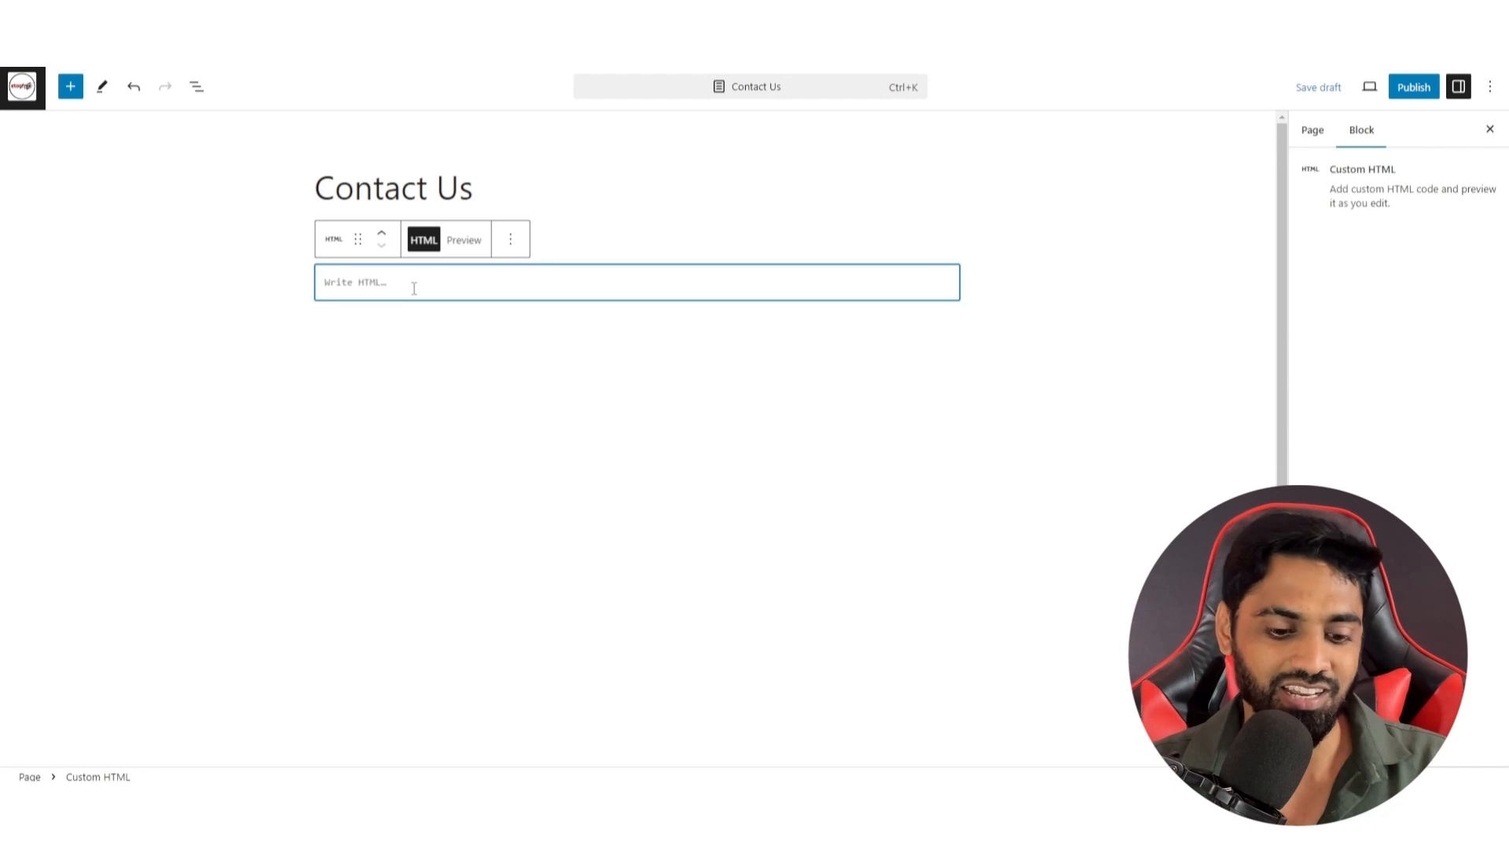
key("ctrl+v")
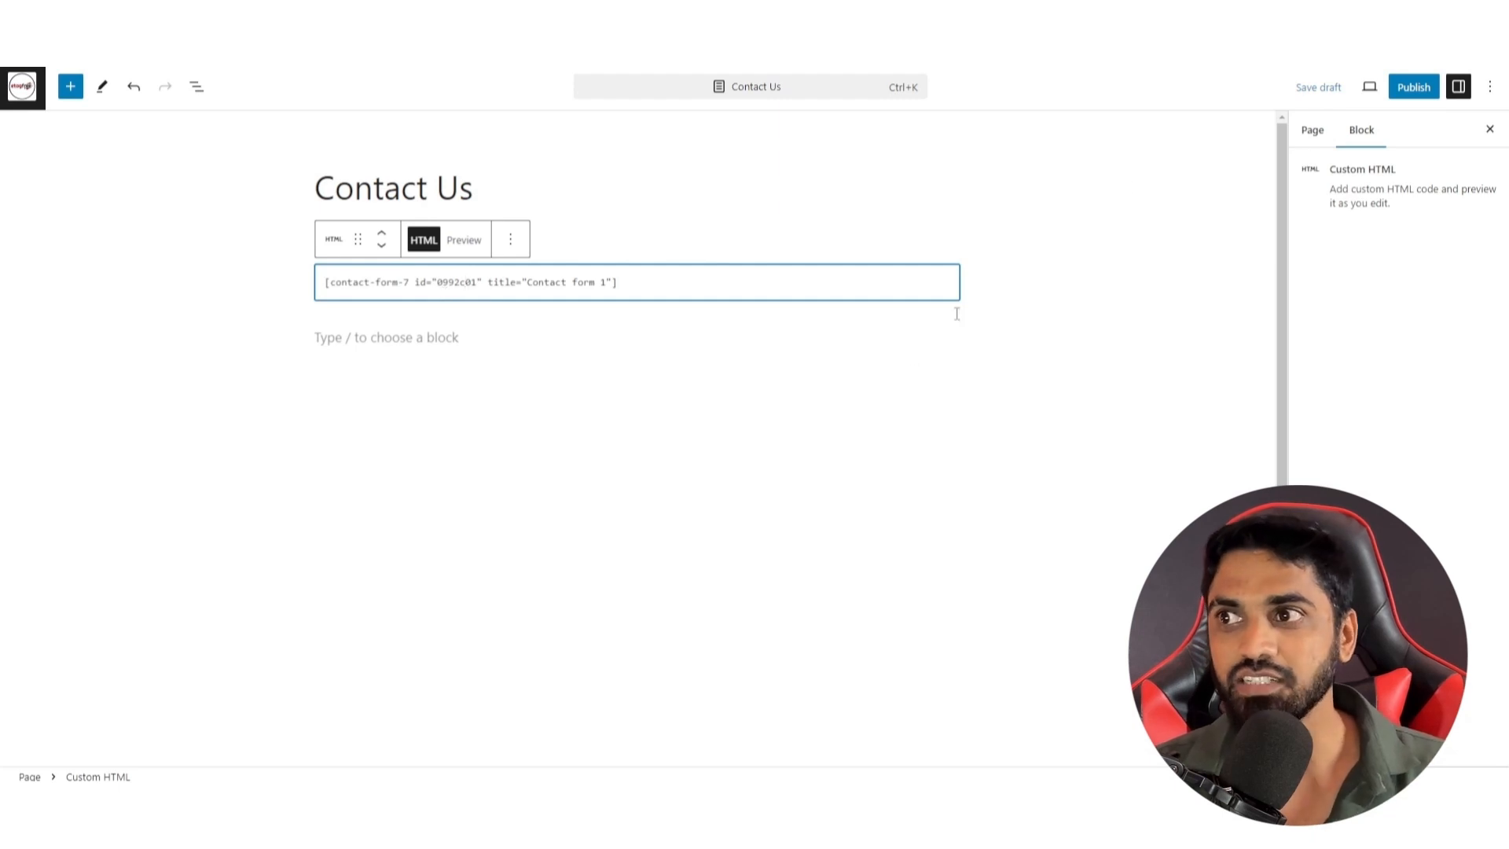
Step: Publish the Contact Us page and check its heading, intro text and form fields on the live site
left_click(1412, 92)
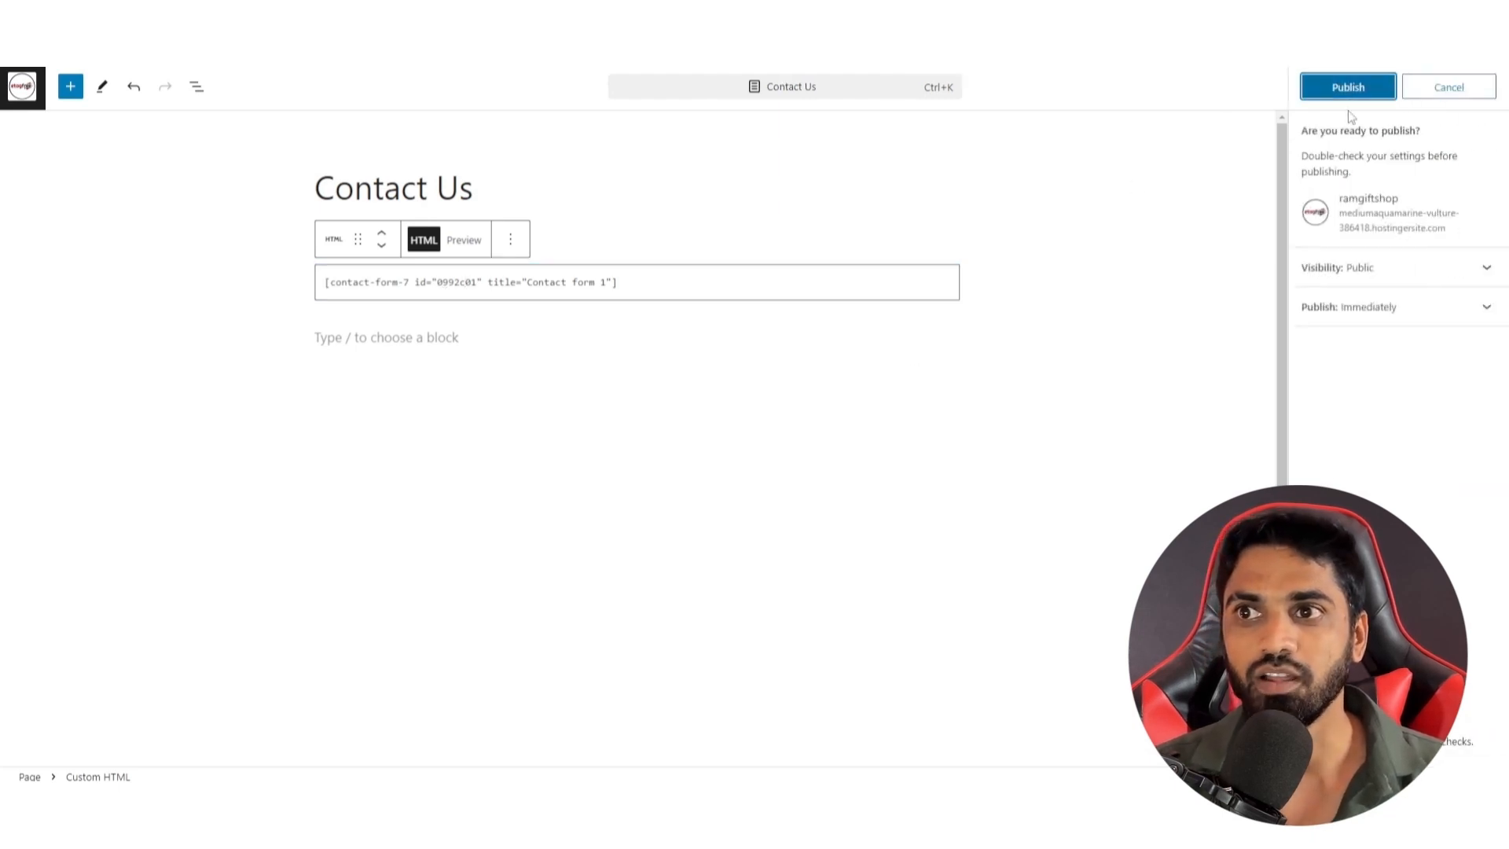
left_click(1346, 86)
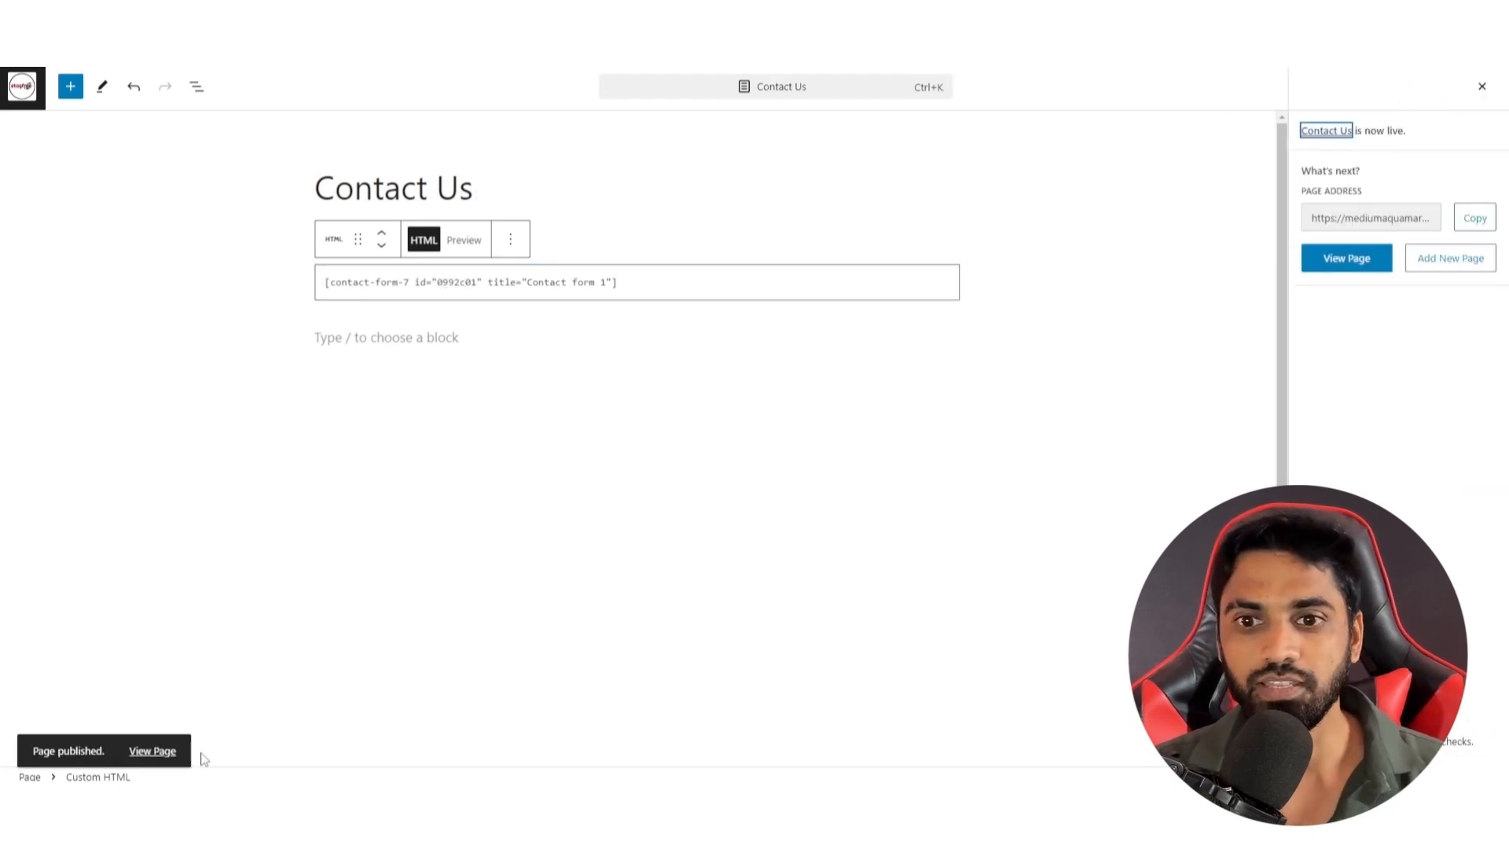
right_click(161, 758)
left_click(223, 522)
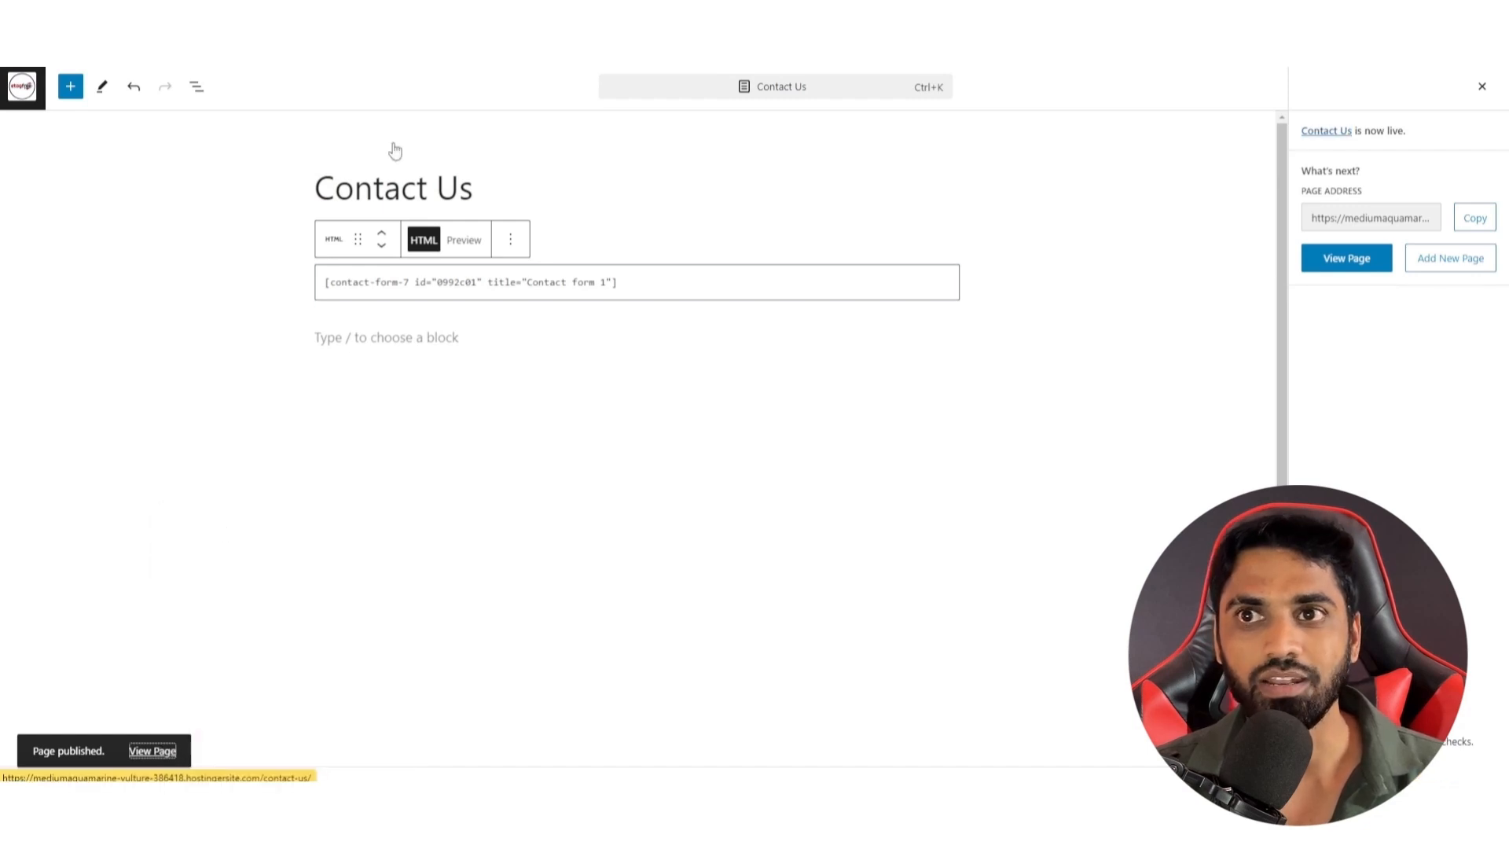
left_click(385, 16)
left_click_drag(322, 240, 471, 242)
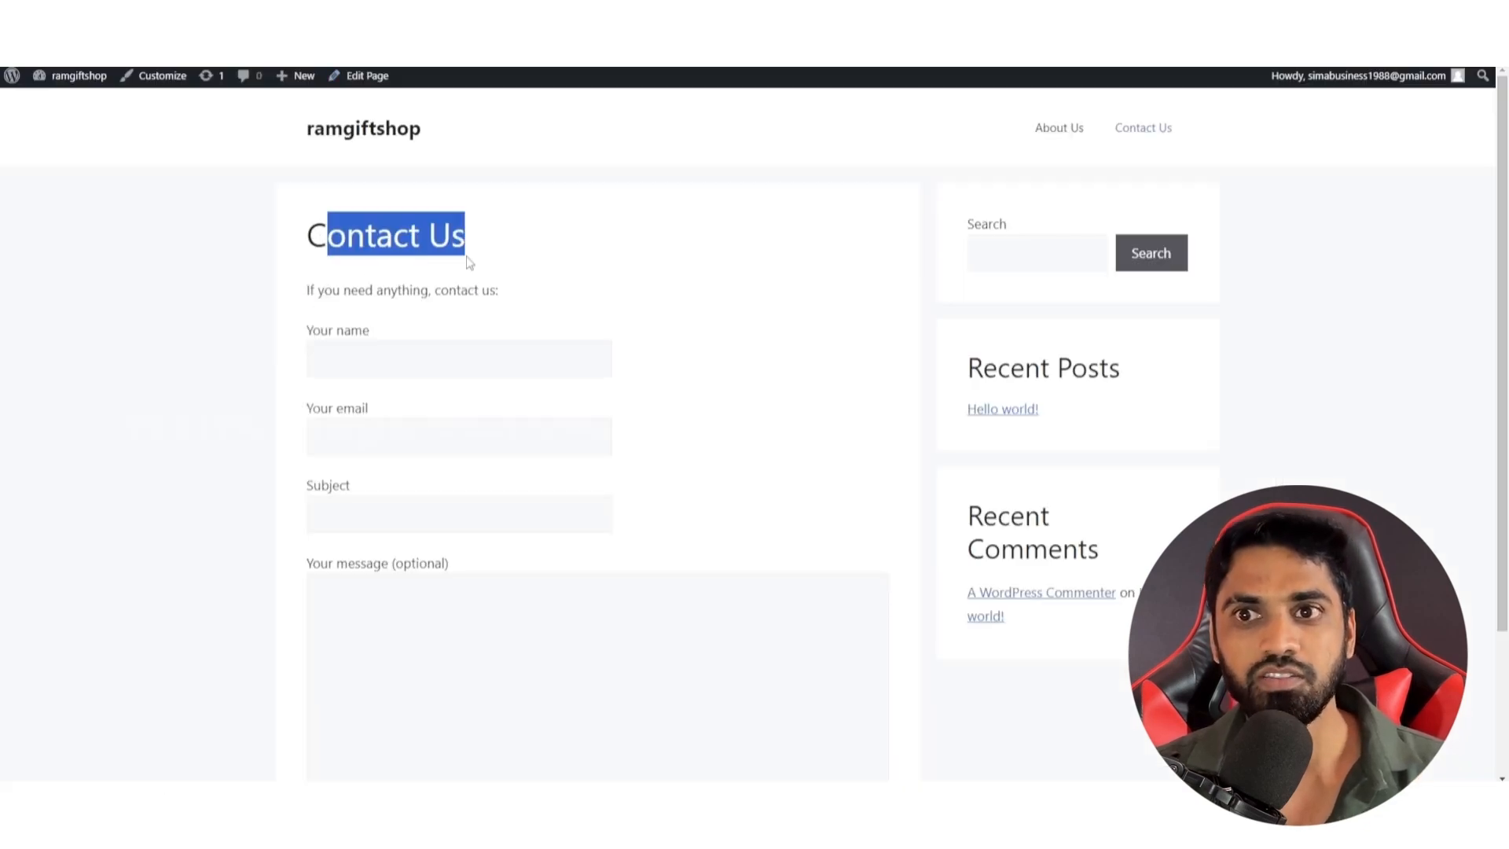
left_click_drag(308, 291, 501, 294)
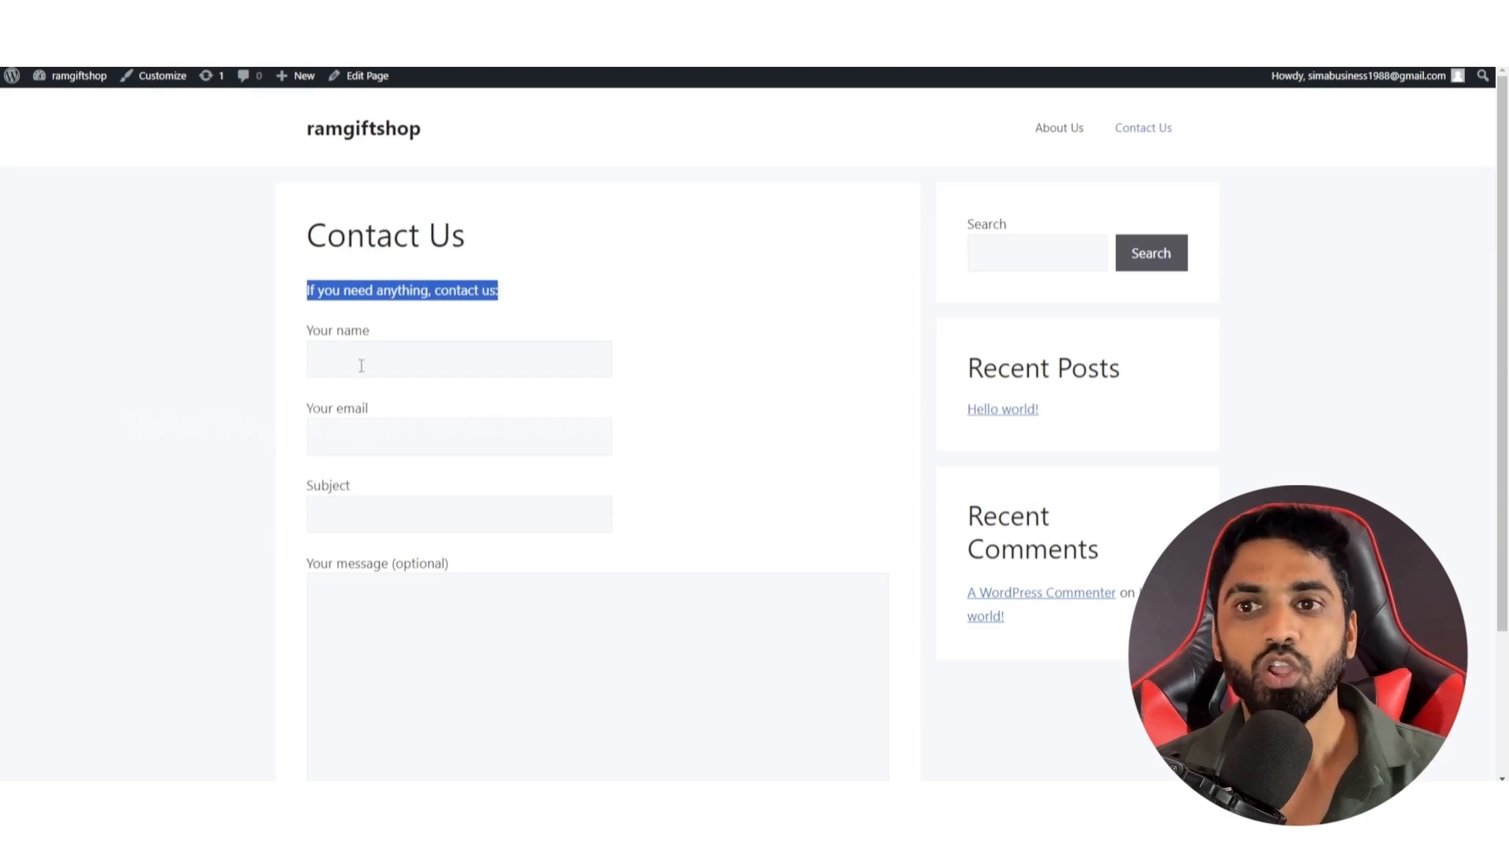
scroll(374, 503, "down", 2)
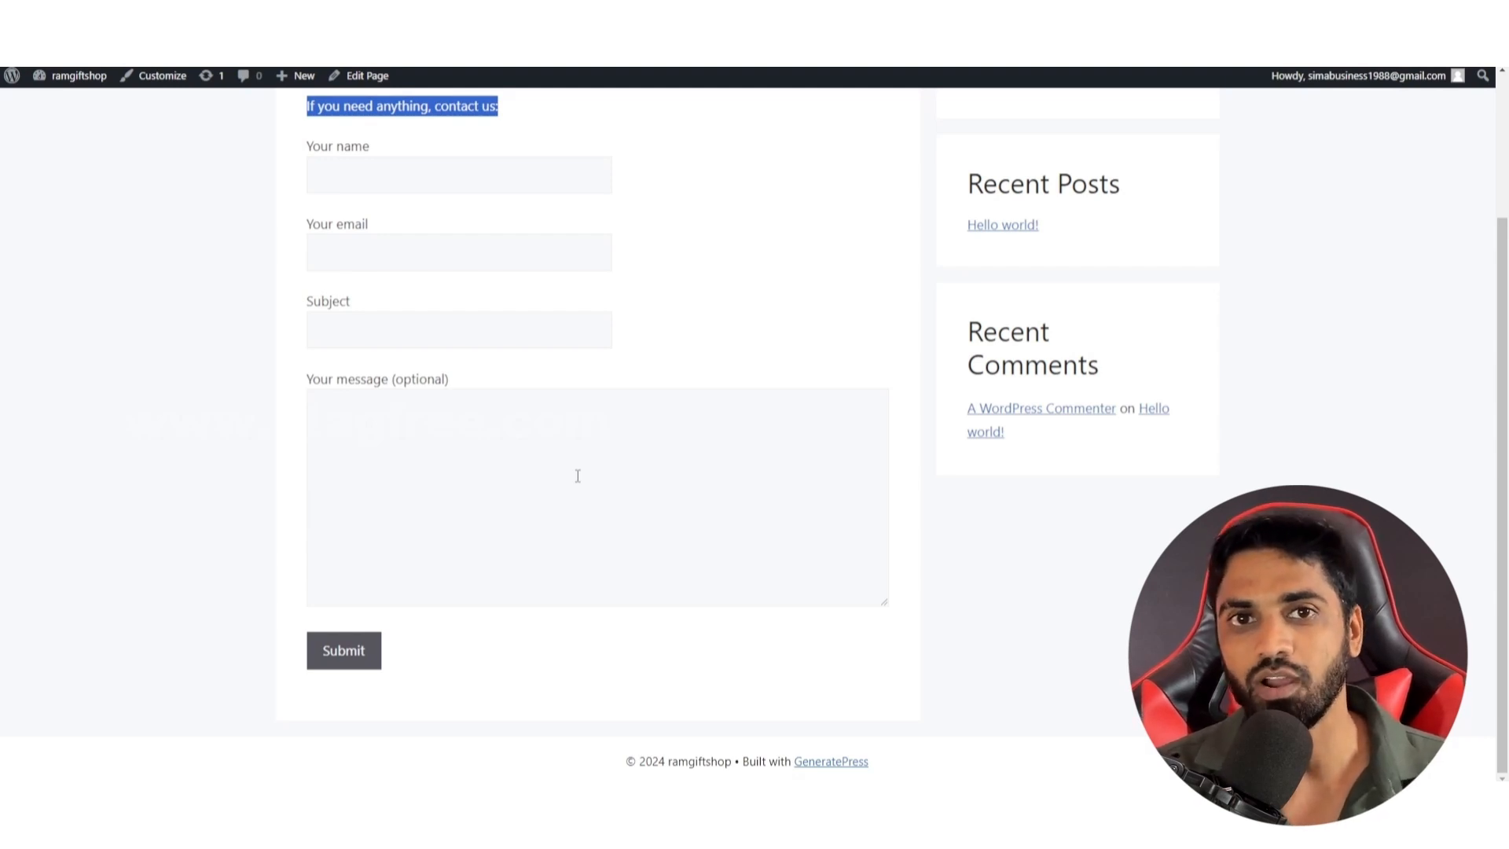
scroll(578, 475, "up", 3)
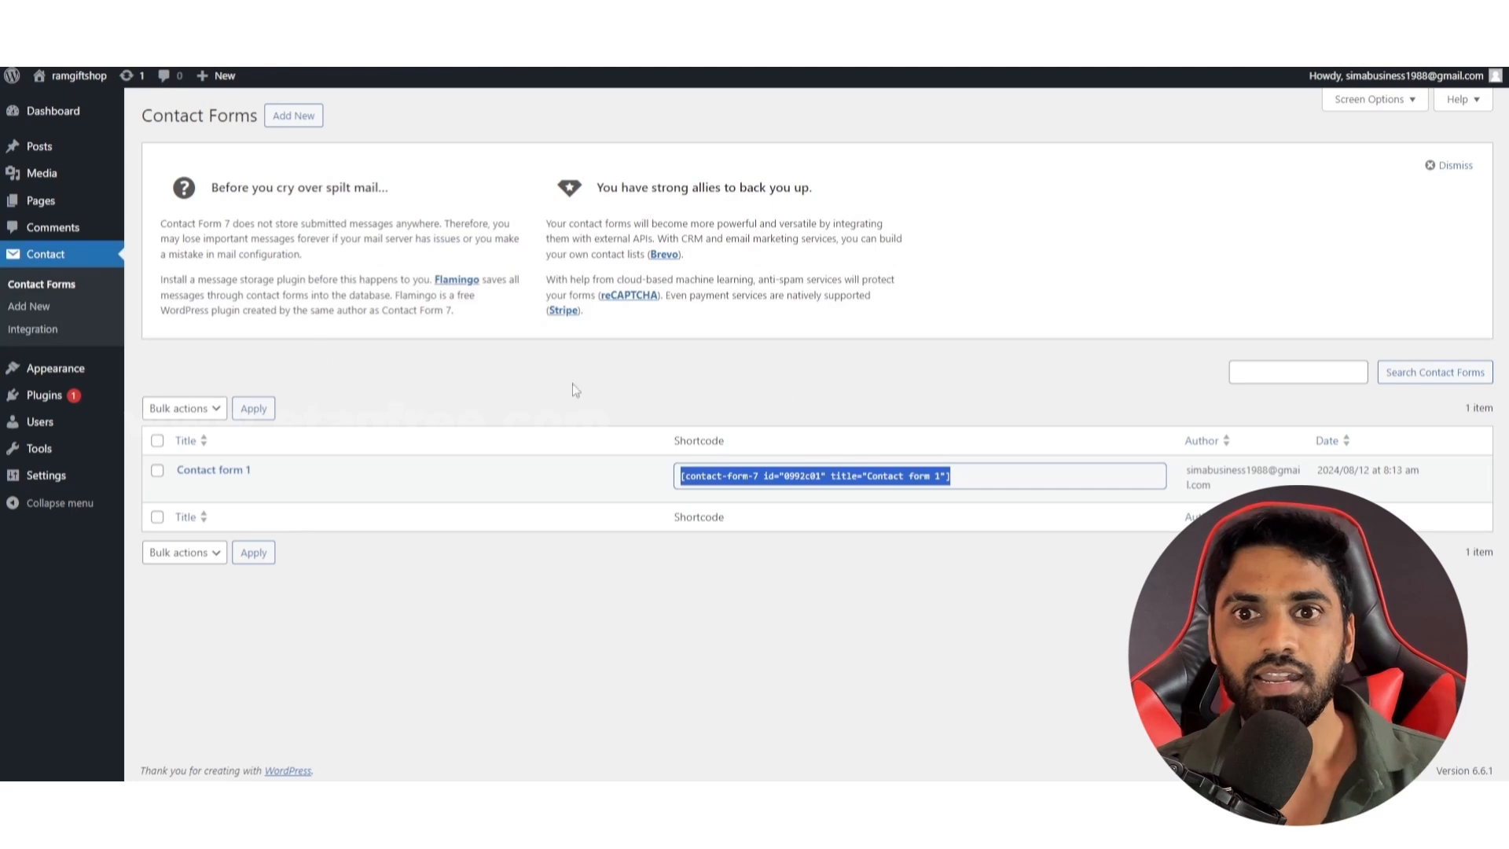
Step: Add another new page from the Pages list and title it "Disclaimer"
left_click(41, 202)
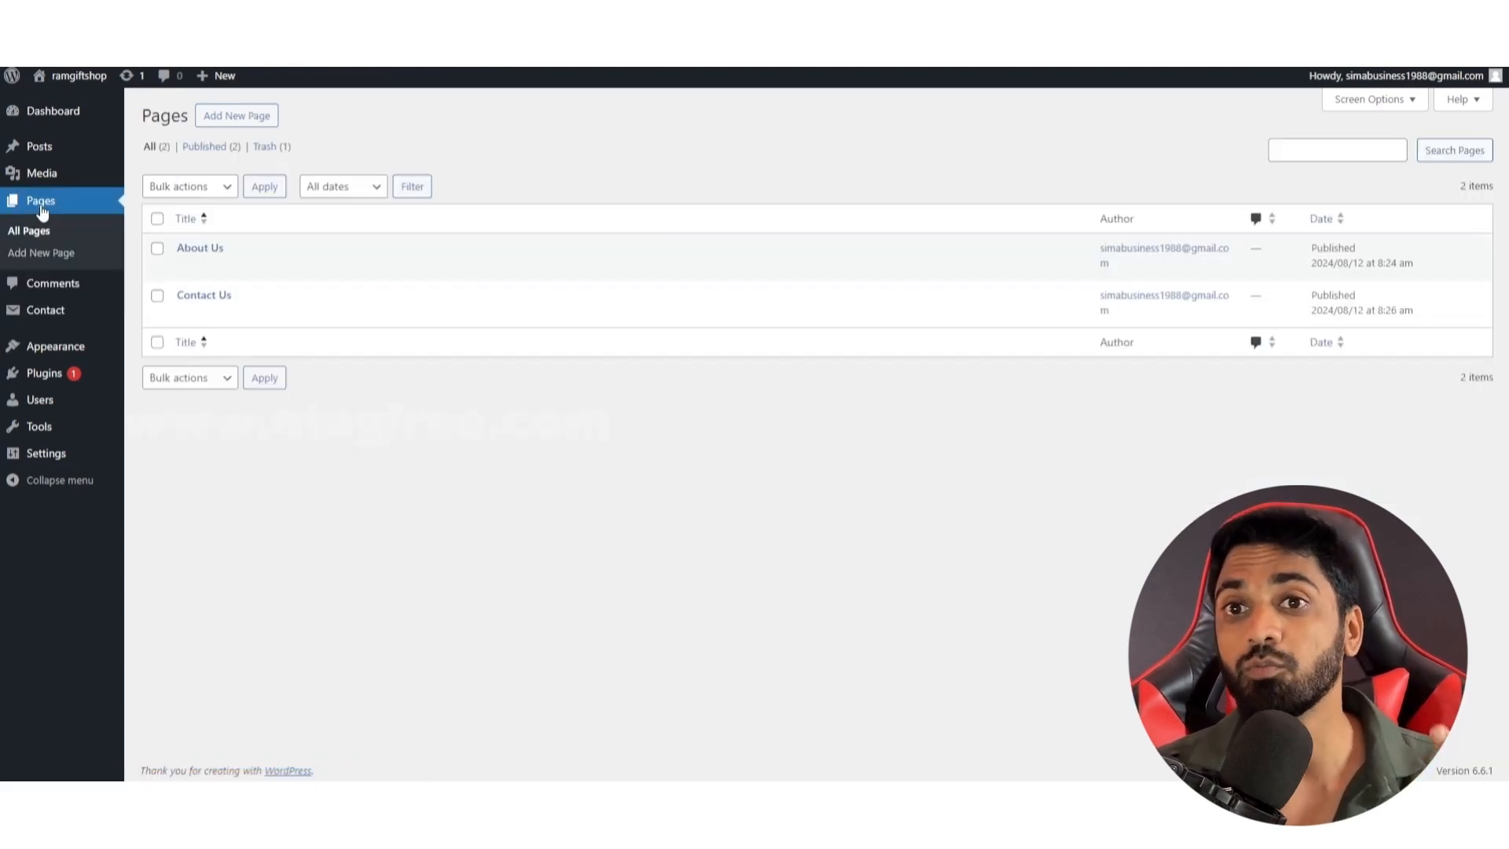
left_click(251, 118)
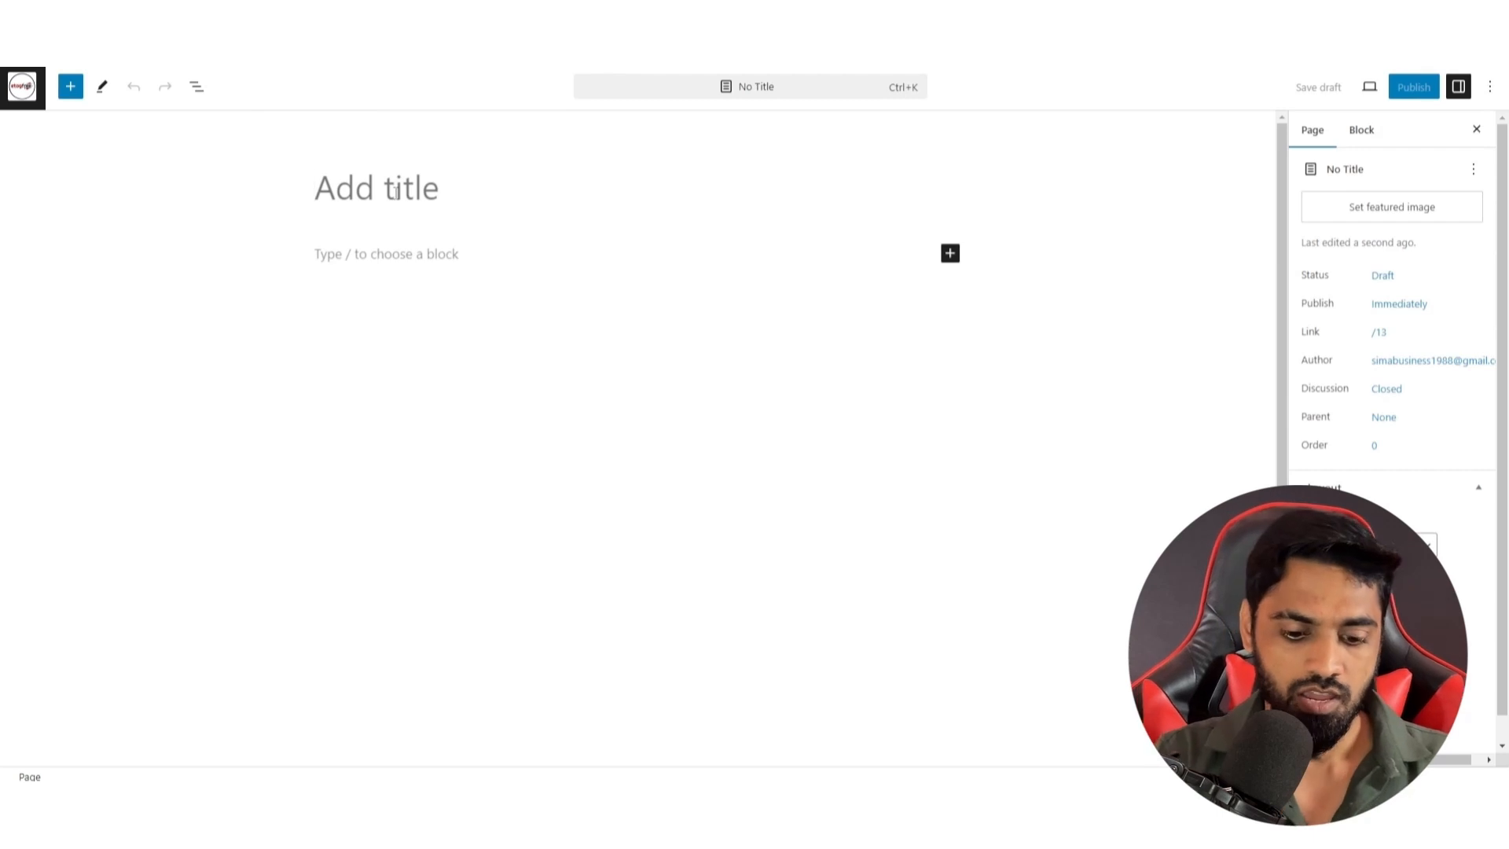
type("T")
key("BackSpace")
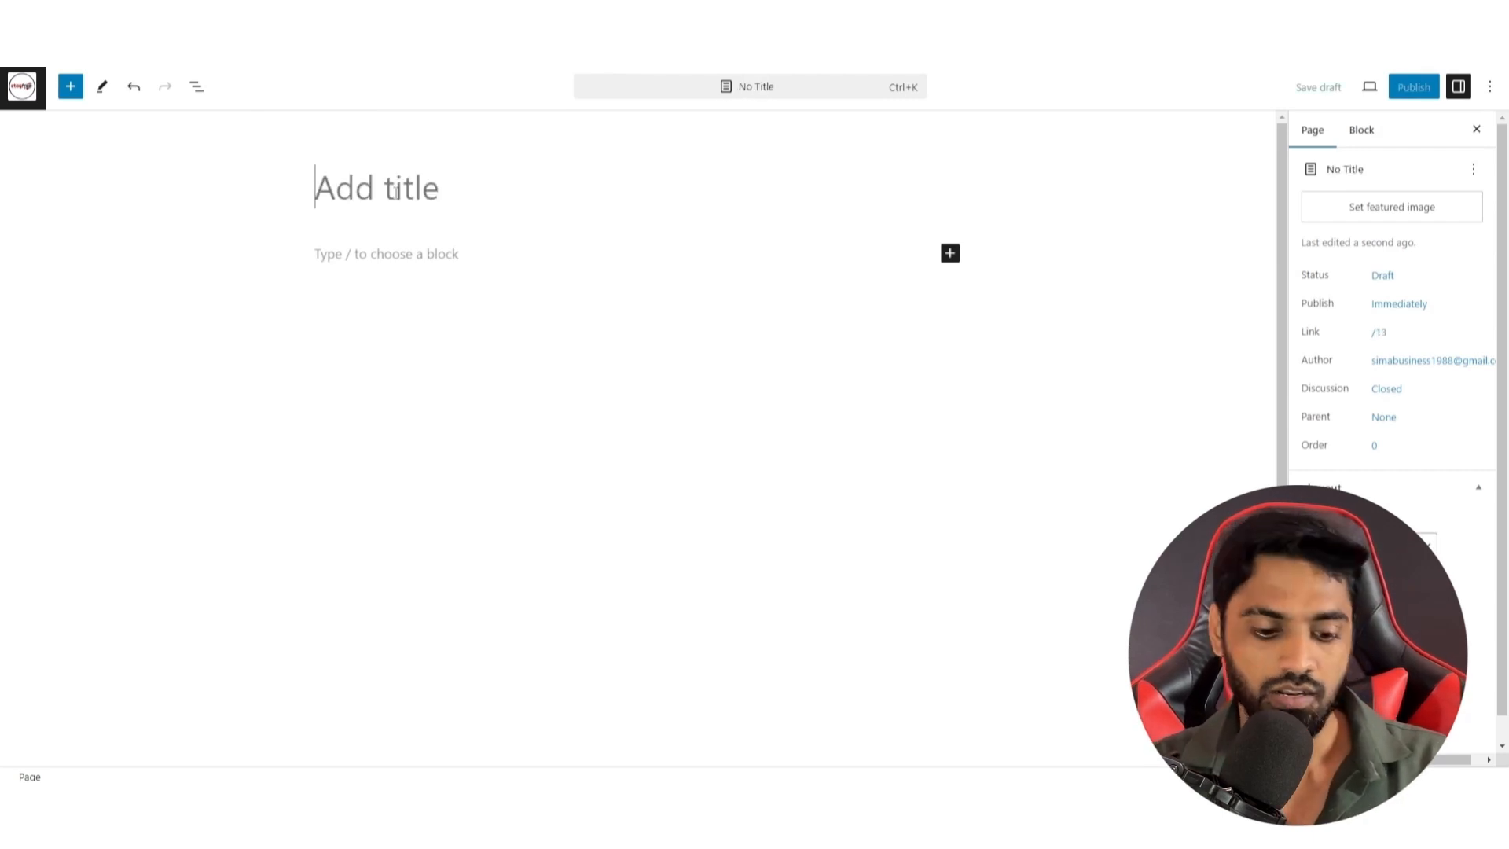
type("Disclaimer")
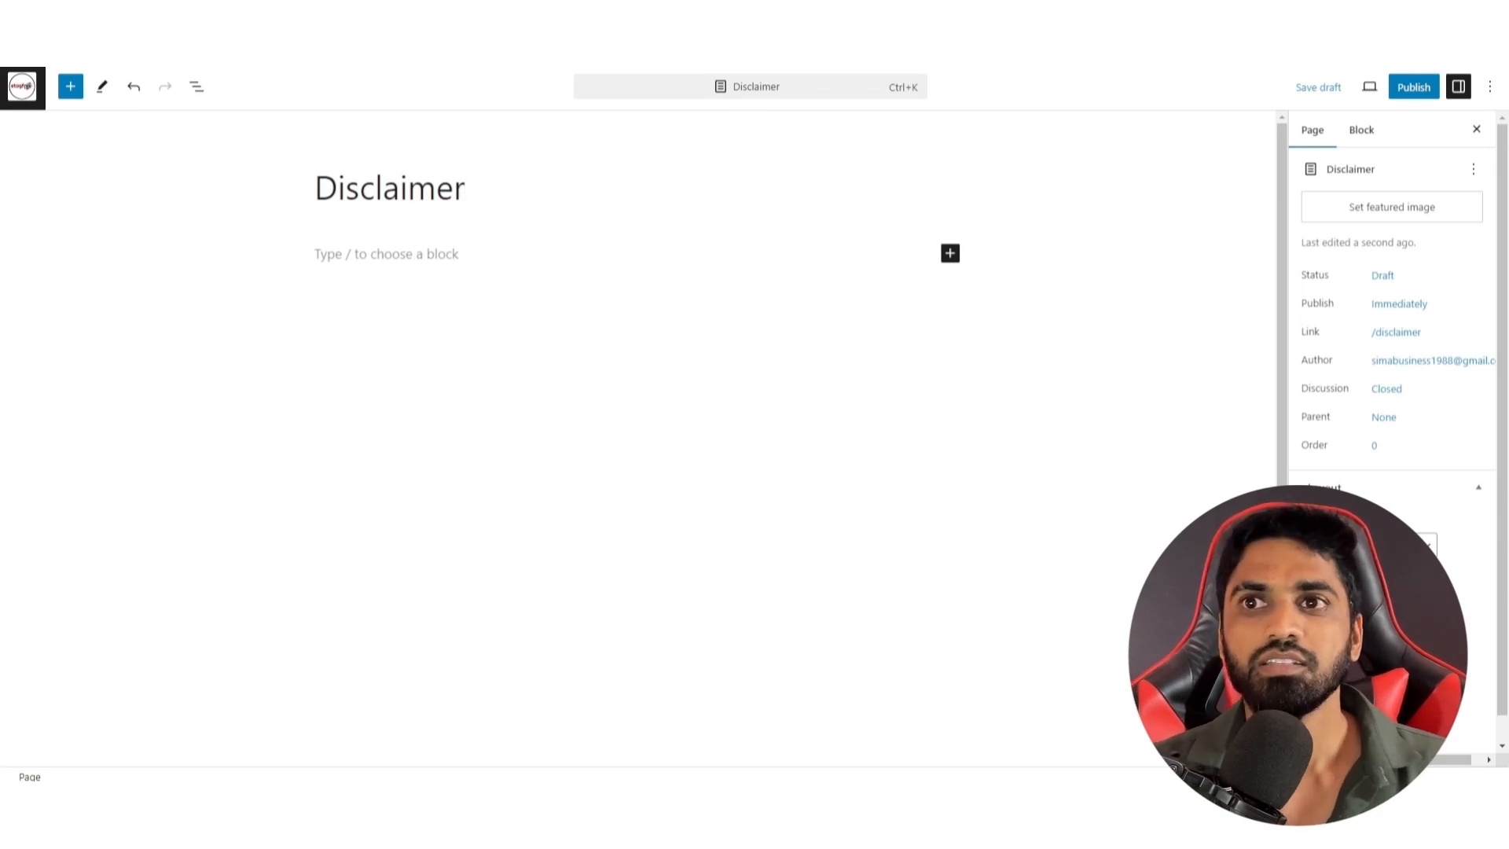
Step: Switch to ChatGPT, review the earlier About Us prompt, and ask it to "create a disclaimer for the above site"
key("ctrl+Tab")
scroll(753, 584, "down", 4)
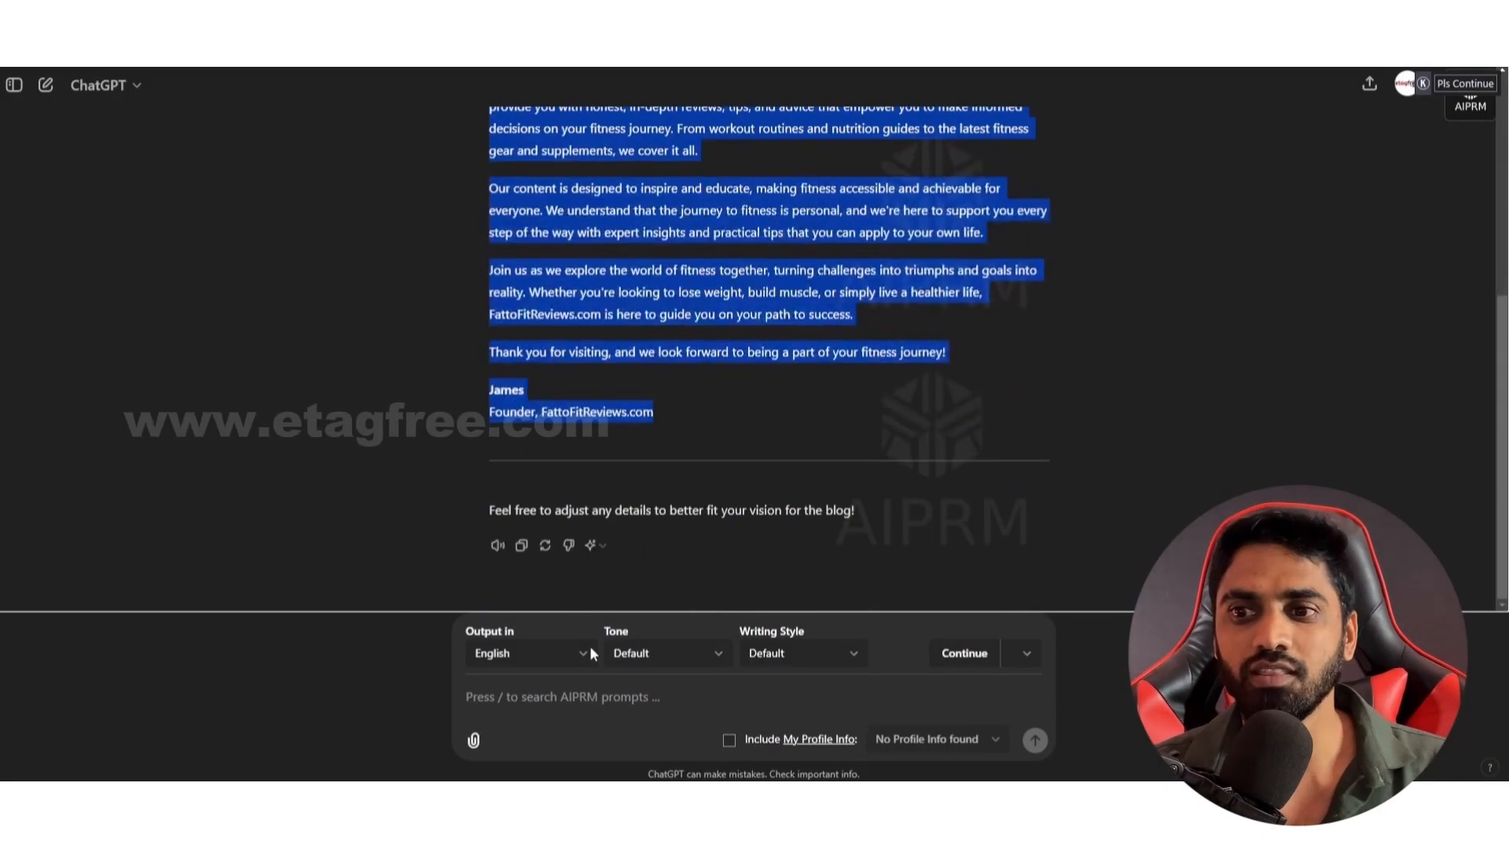
left_click(639, 432)
scroll(722, 195, "up", 5)
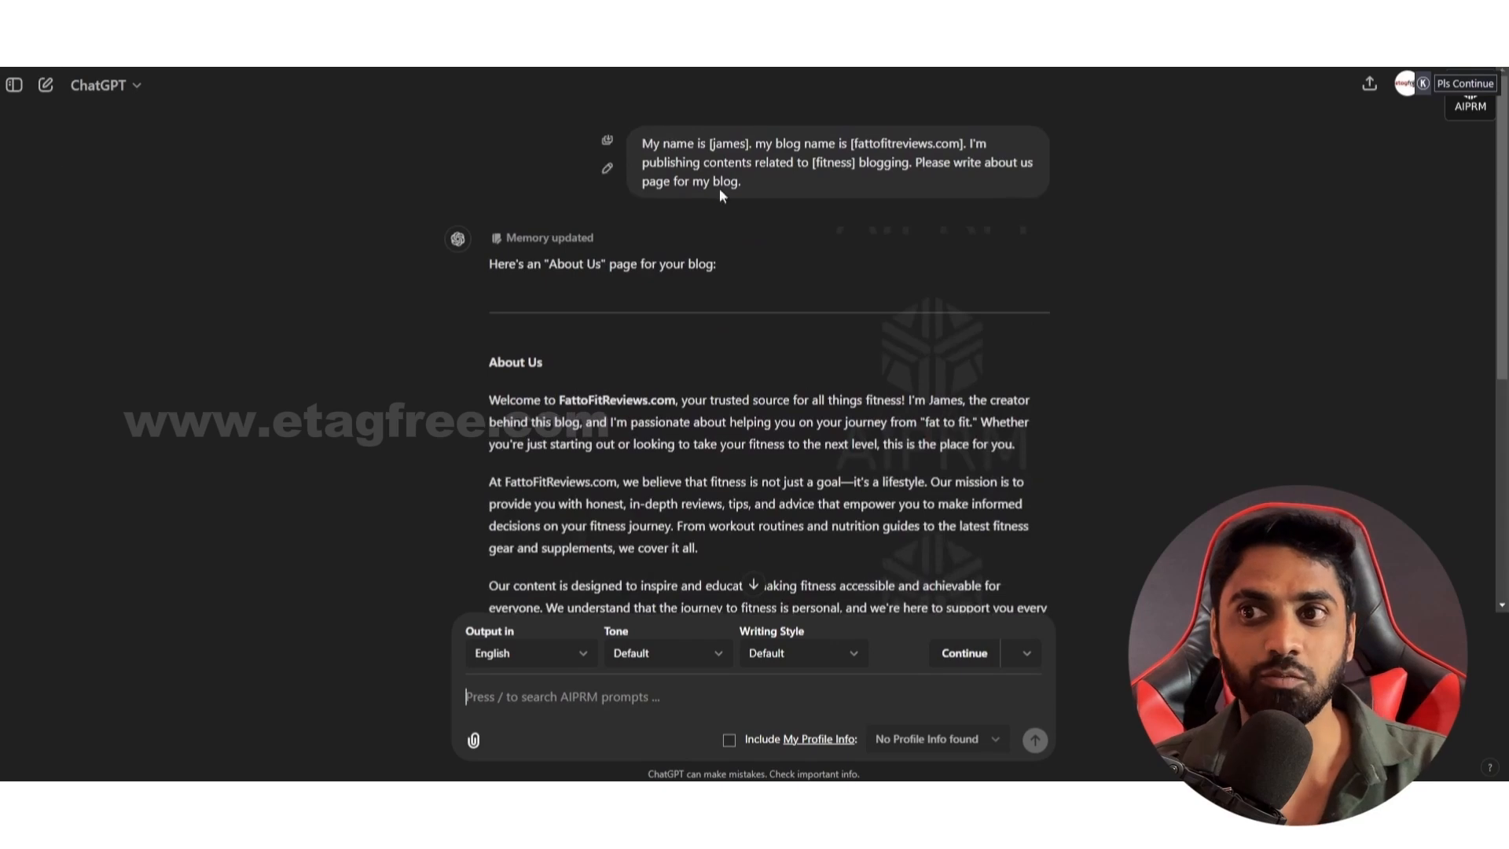
left_click_drag(641, 142, 782, 182)
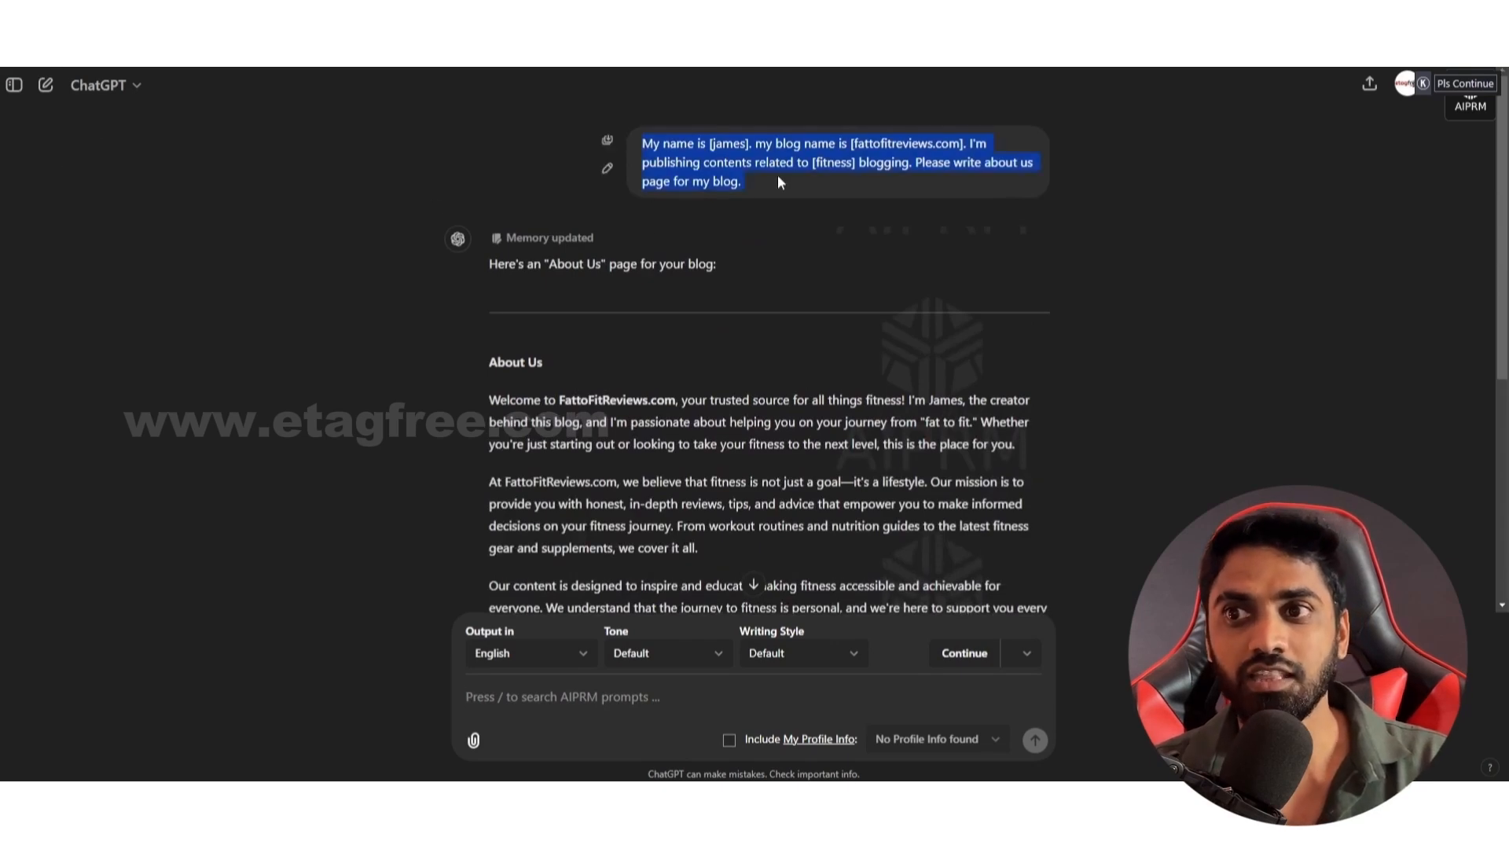
scroll(741, 475, "down", 5)
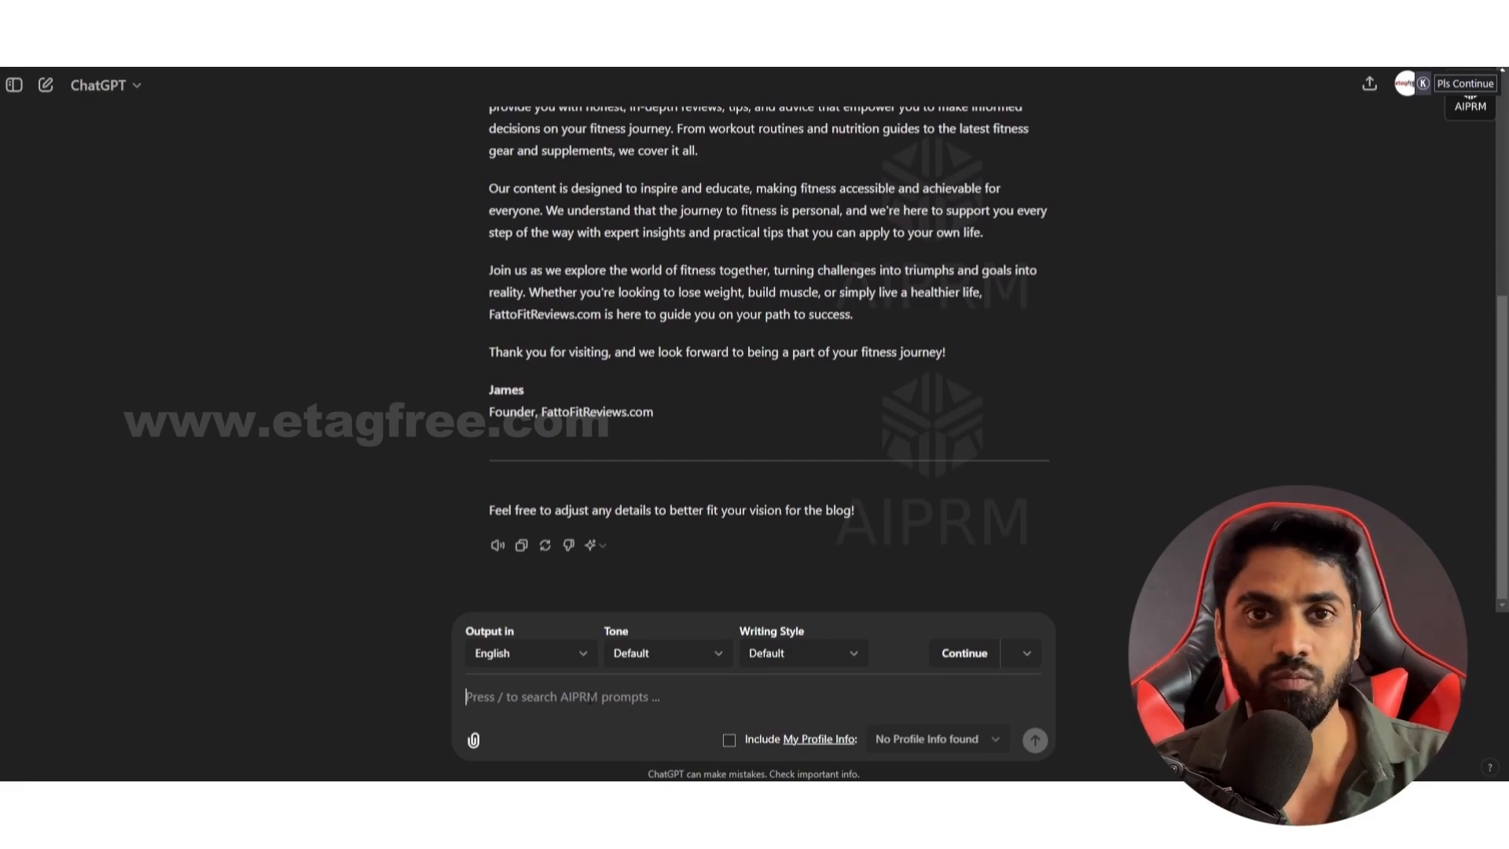
type("crea")
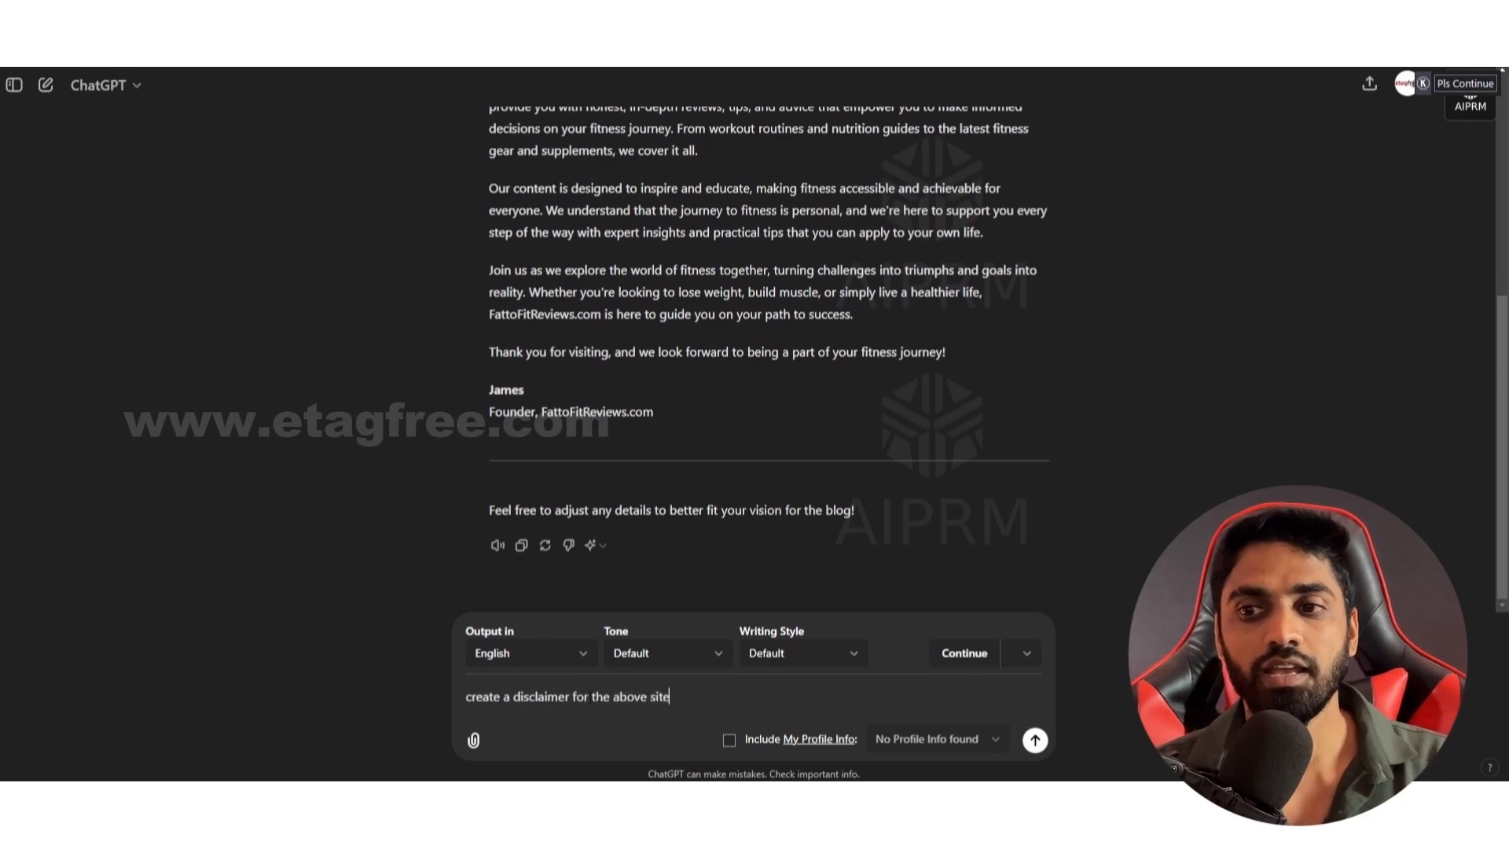
type("te a disclaimer for the above site")
key("Return")
left_click(814, 559)
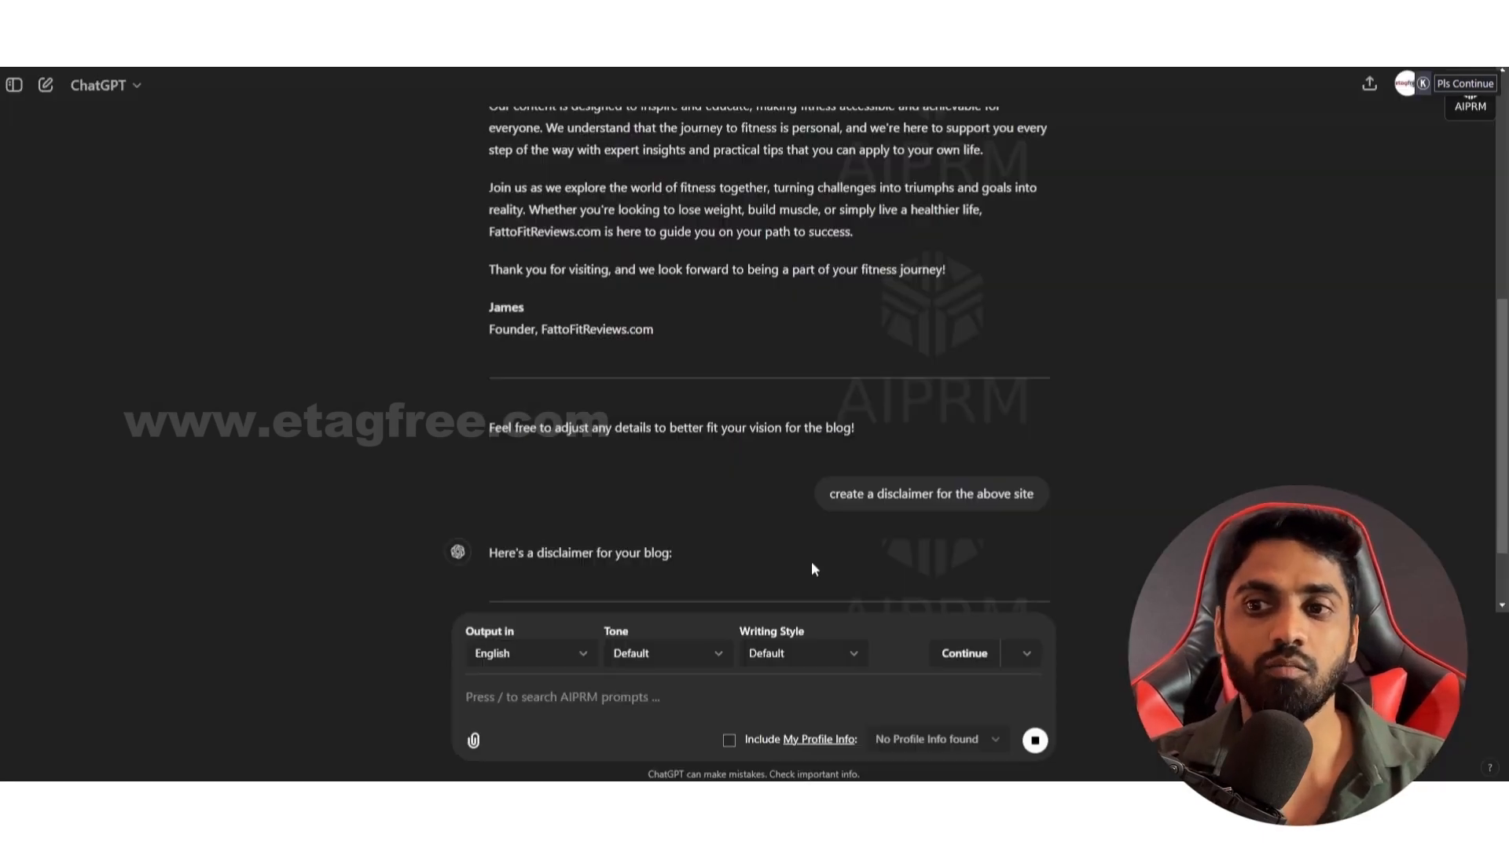
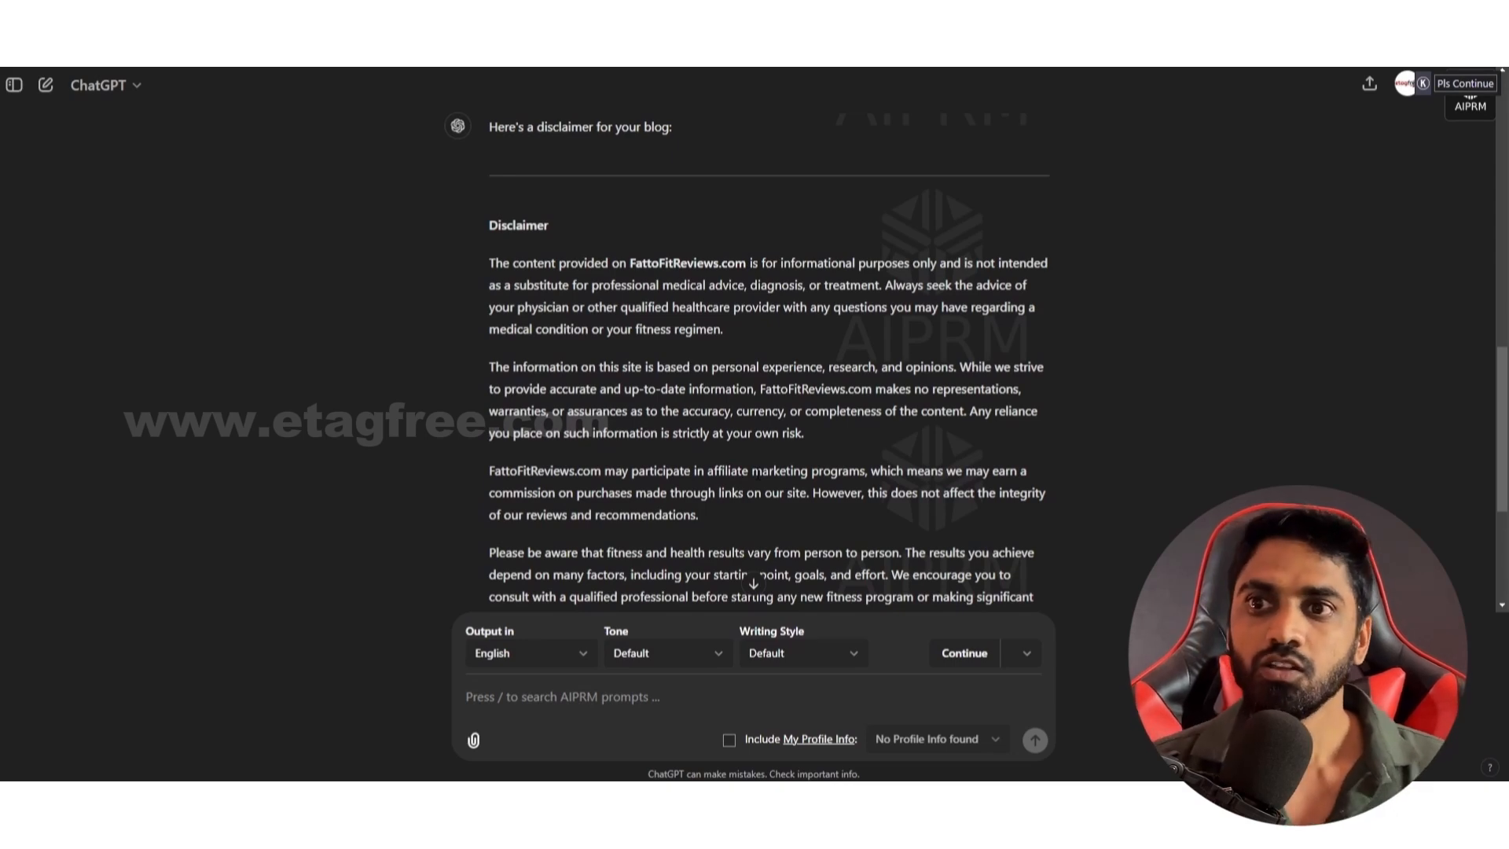
Step: Copy the disclaimer text generated in ChatGPT, including its heading, and paste it into the body of the Disclaimer page in WordPress
scroll(846, 450, "down", 4)
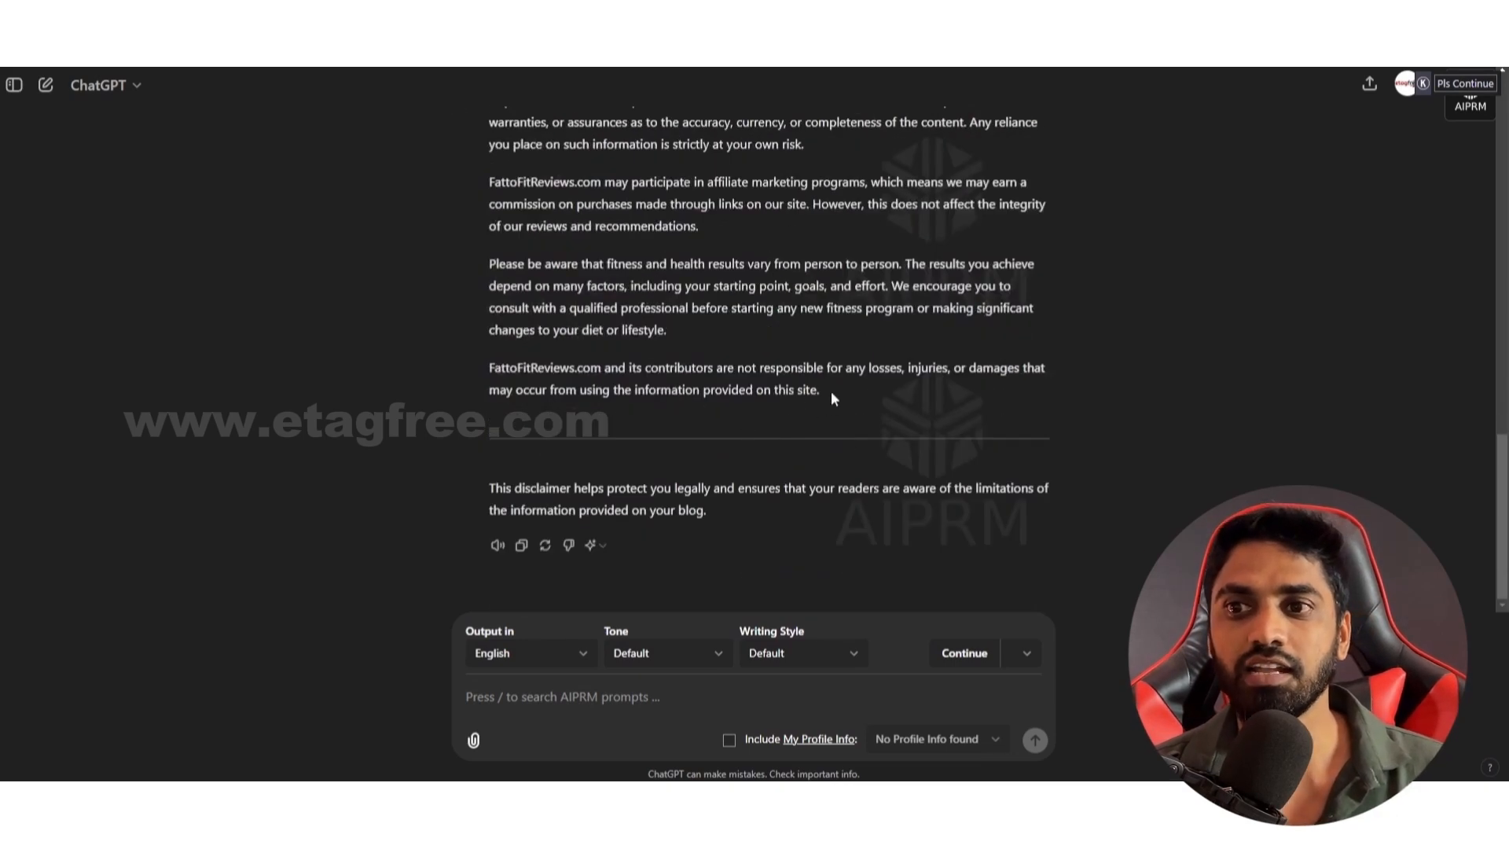
left_click_drag(831, 389, 522, 345)
key("ctrl+c")
scroll(589, 336, "up", 5)
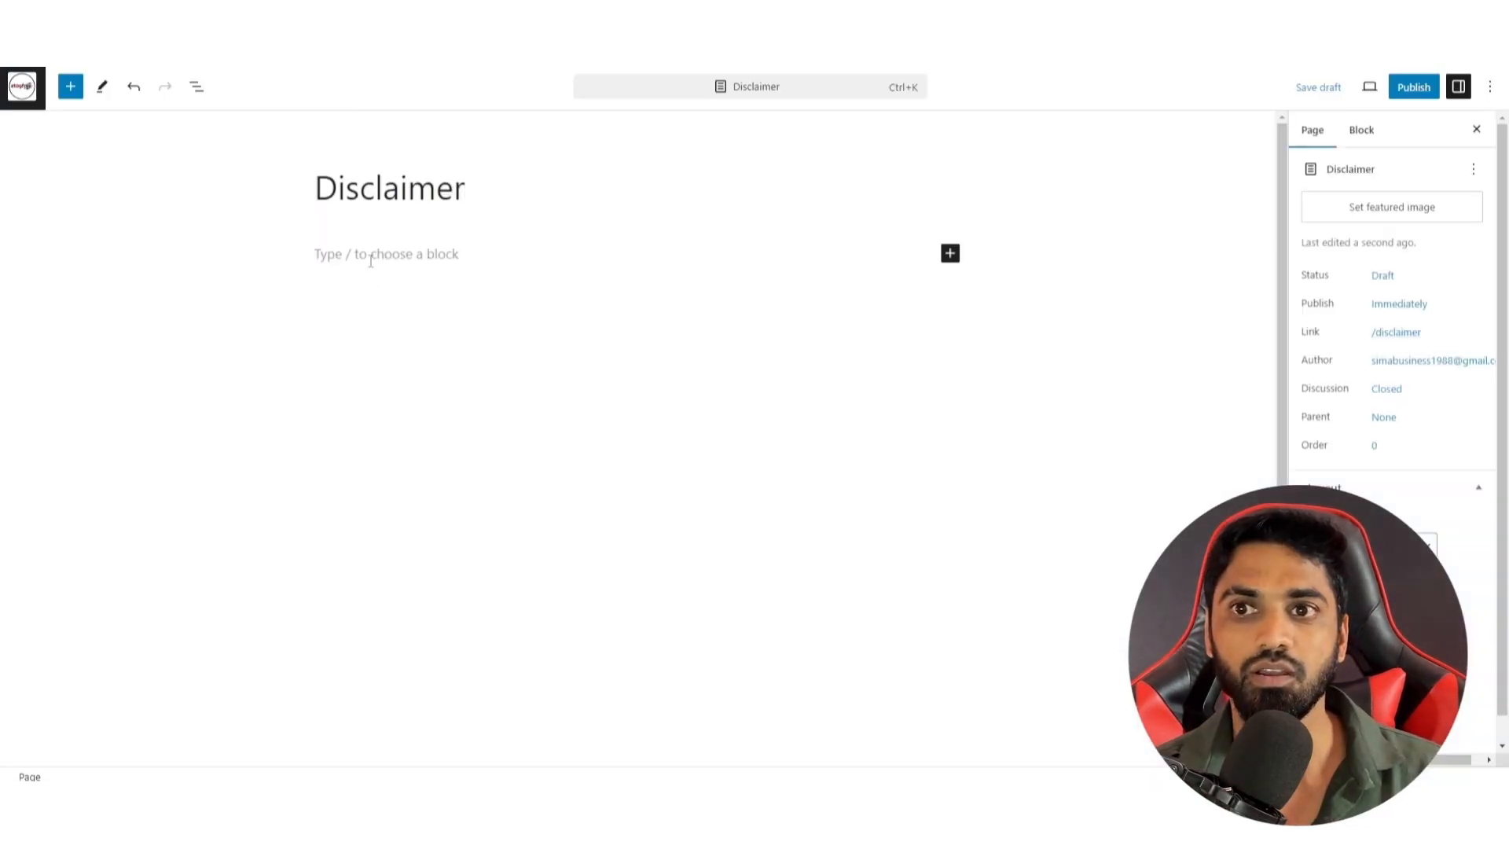
left_click(371, 261)
key("ctrl+v")
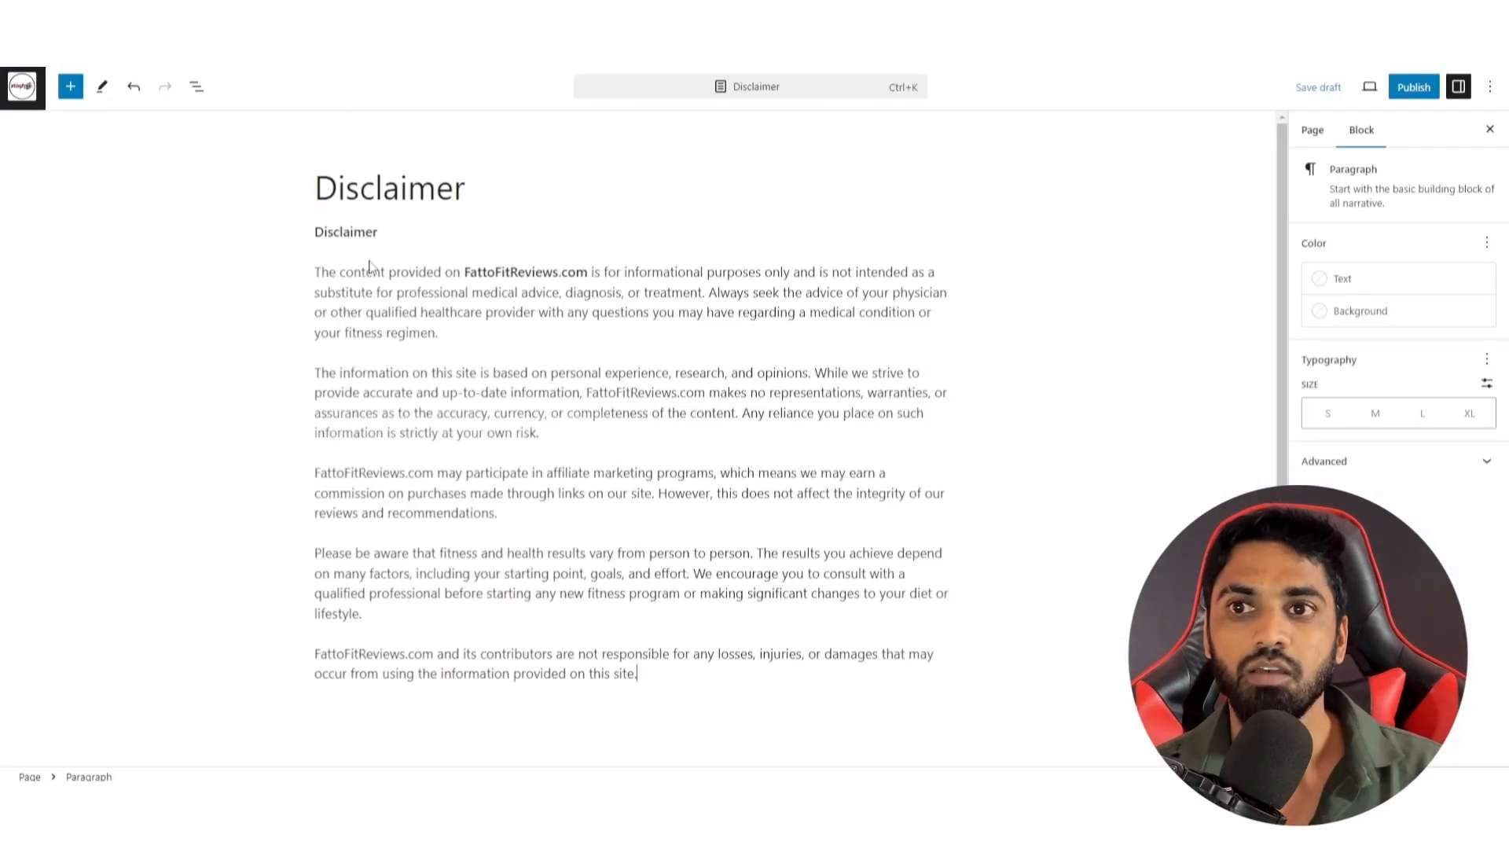
Step: Delete the duplicate "Disclaimer" line under the page title and publish the page
double_click(359, 234)
key("BackSpace")
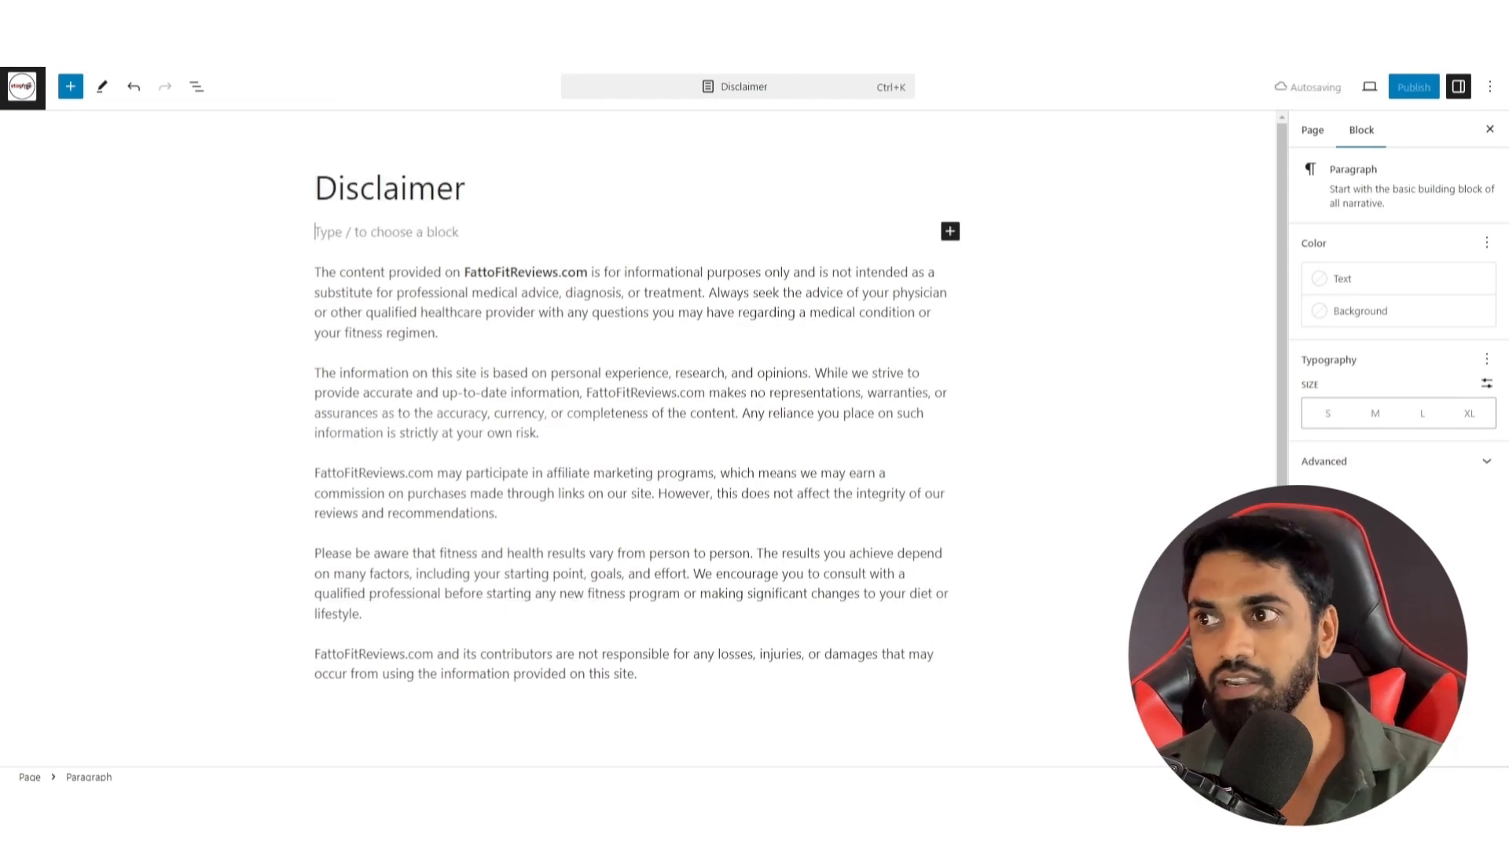
left_click(1412, 86)
left_click(1348, 86)
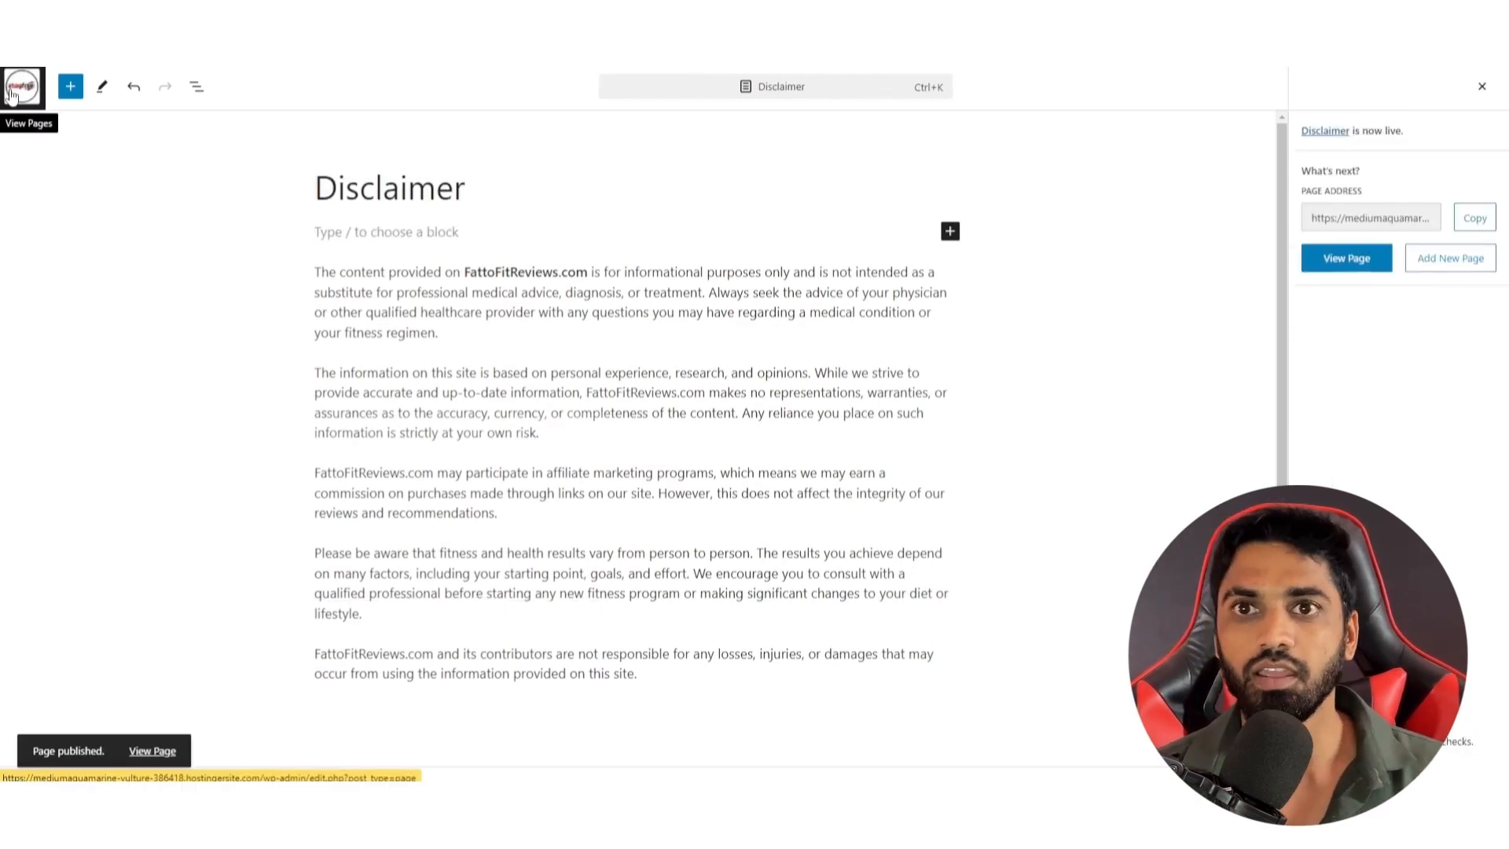
Step: Return to the Pages list, open a new page in a separate tab and title it "Terms & Condition"
left_click(22, 87)
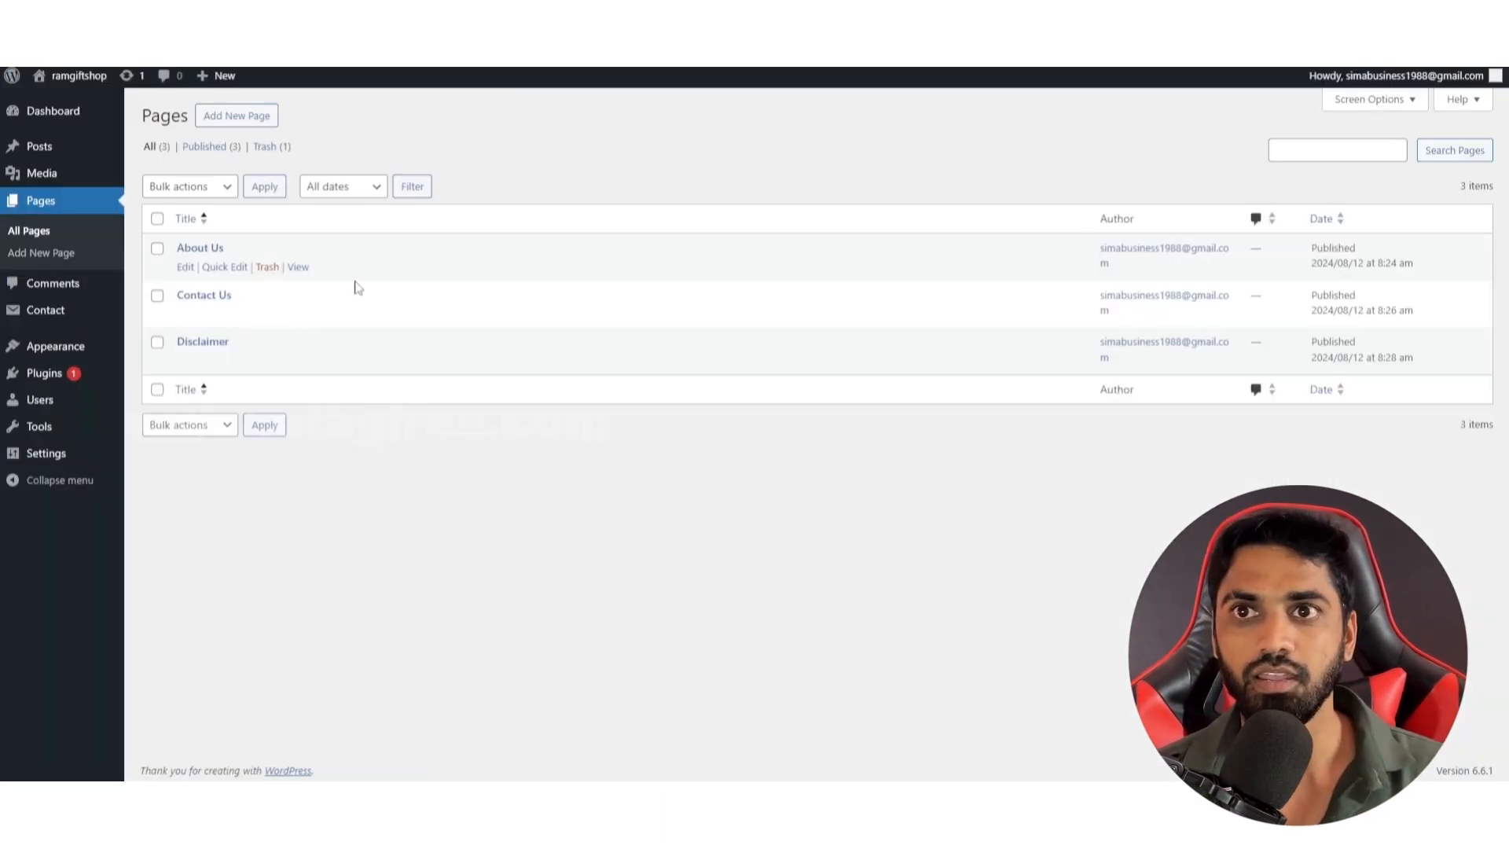
right_click(226, 119)
left_click(265, 135)
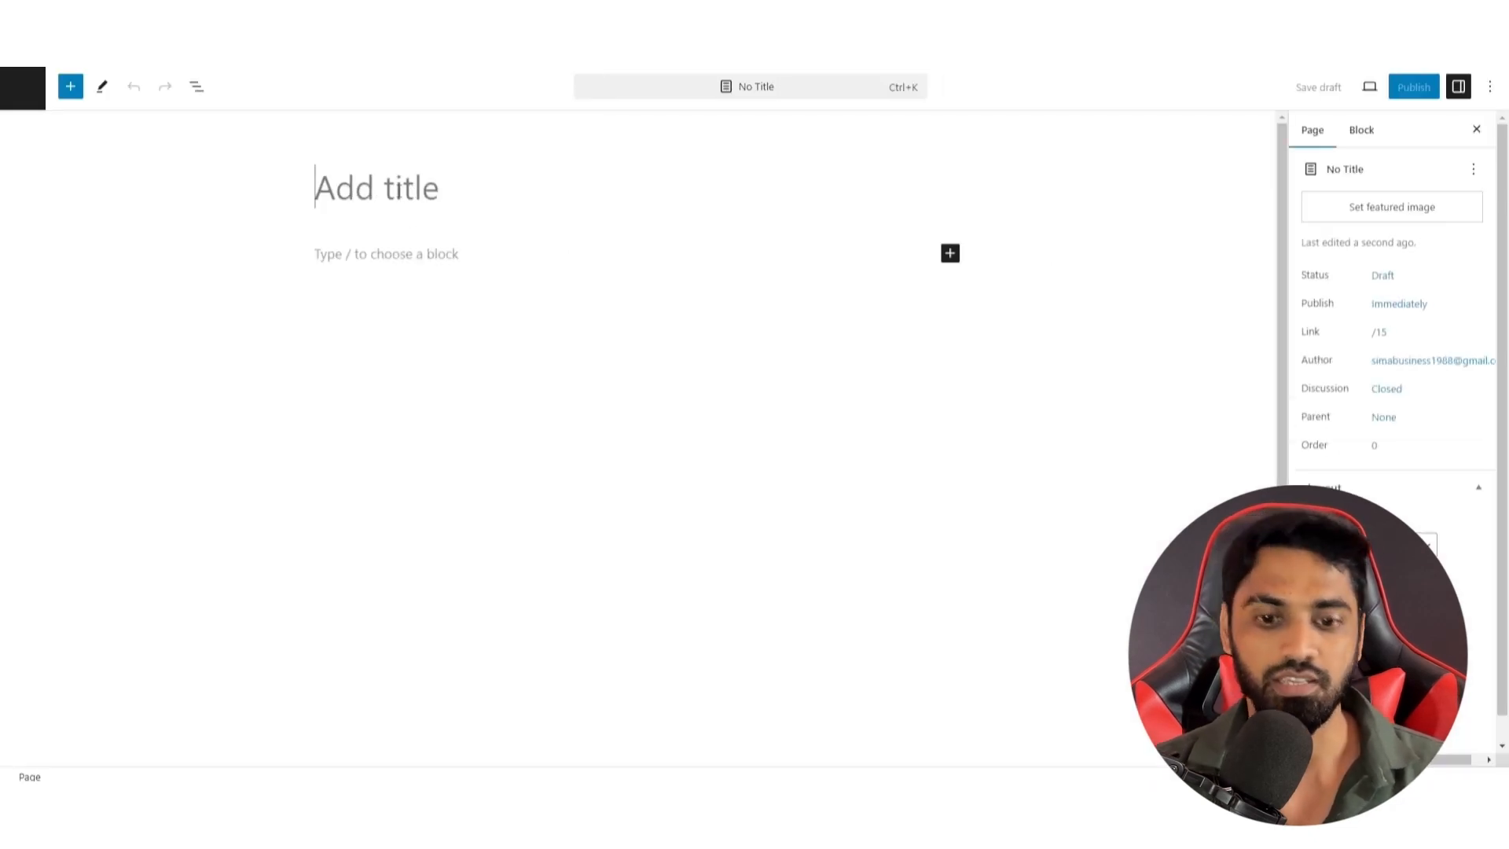
type("Terms")
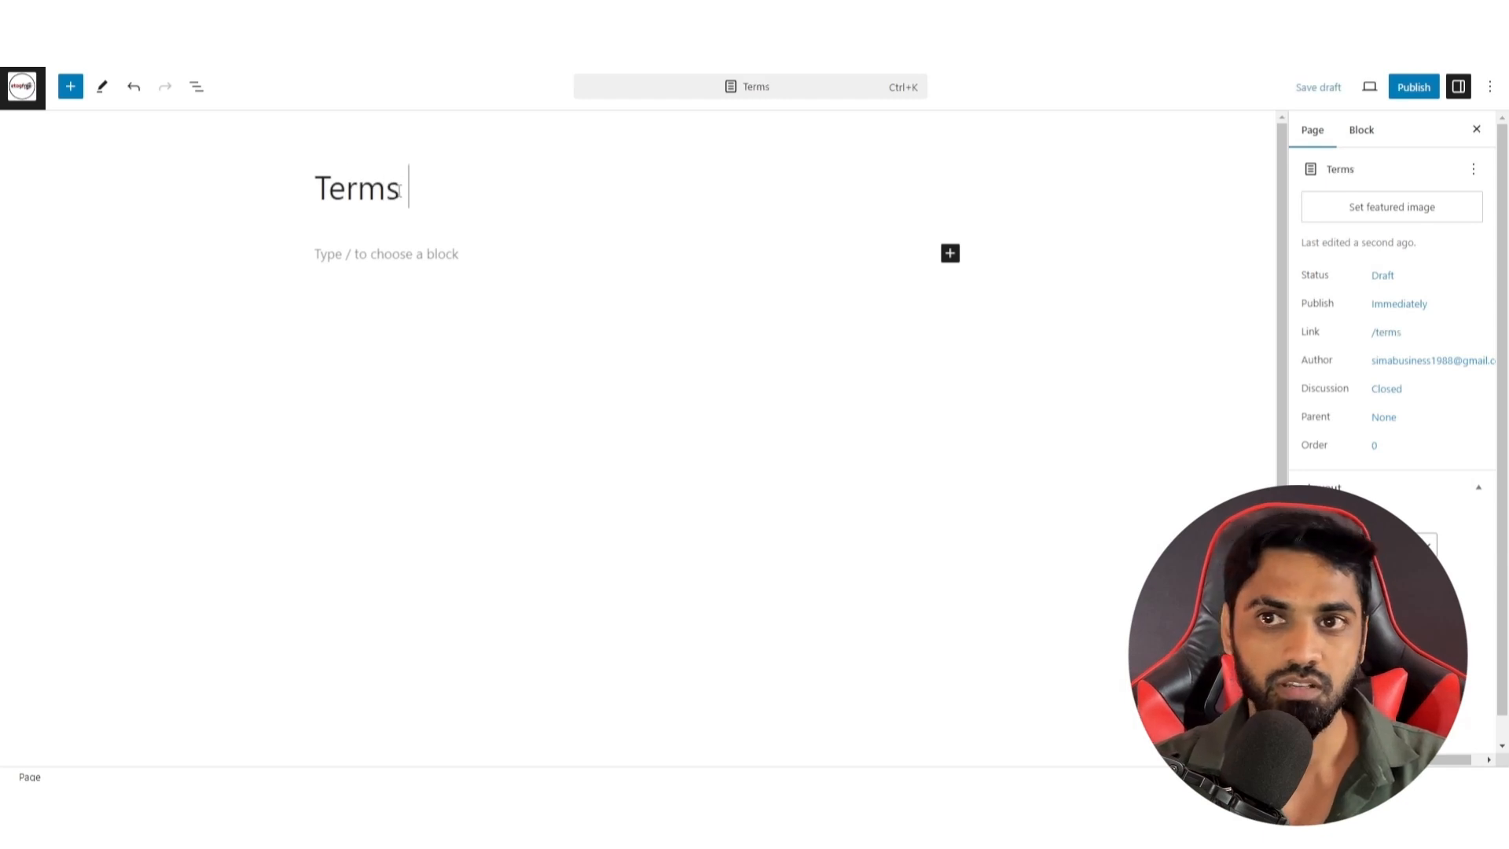
type(" & Condition")
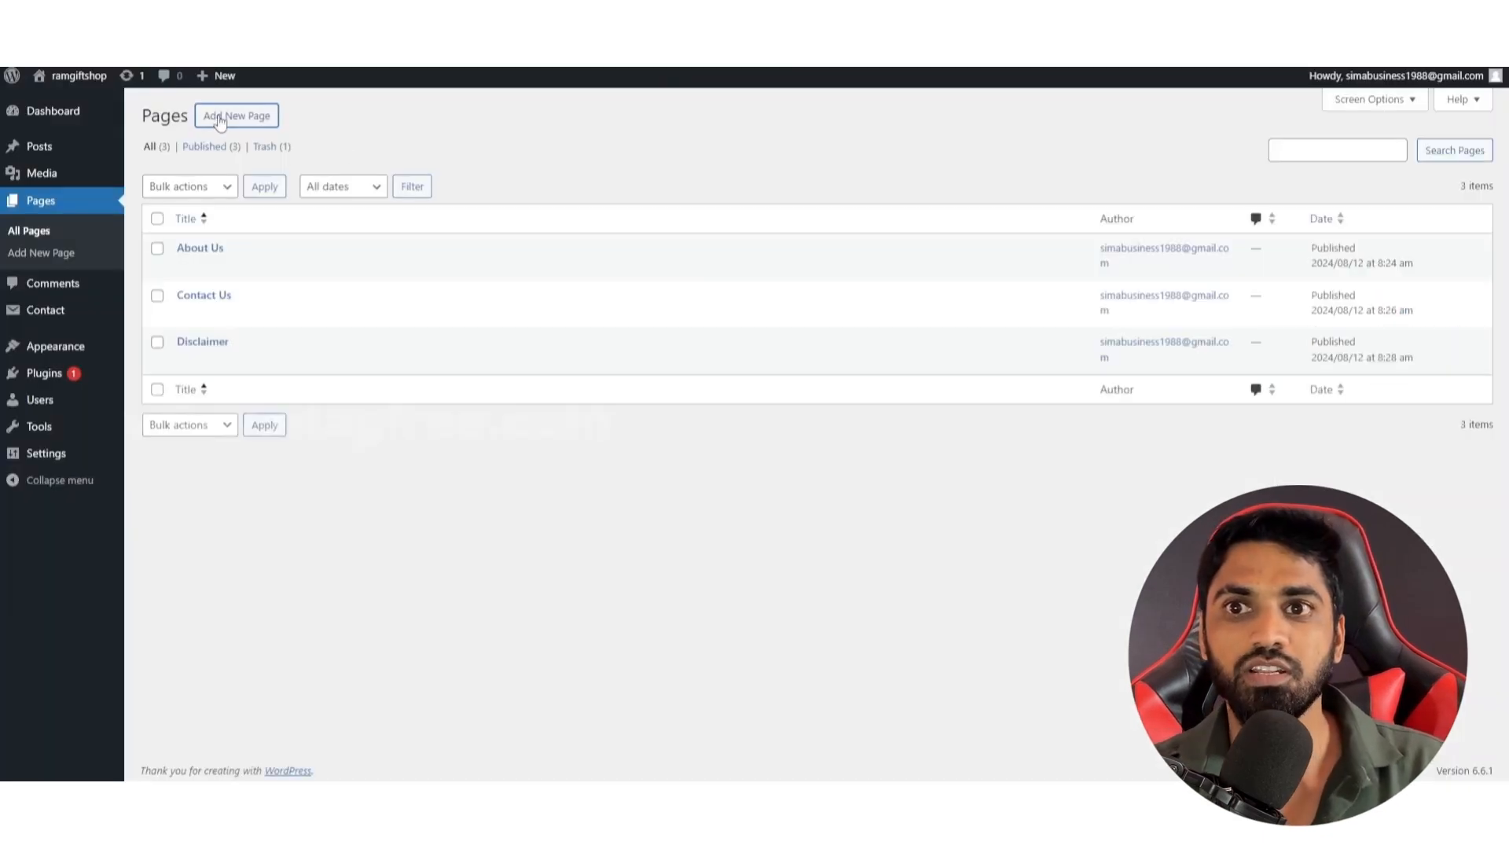
right_click(220, 119)
key("Escape")
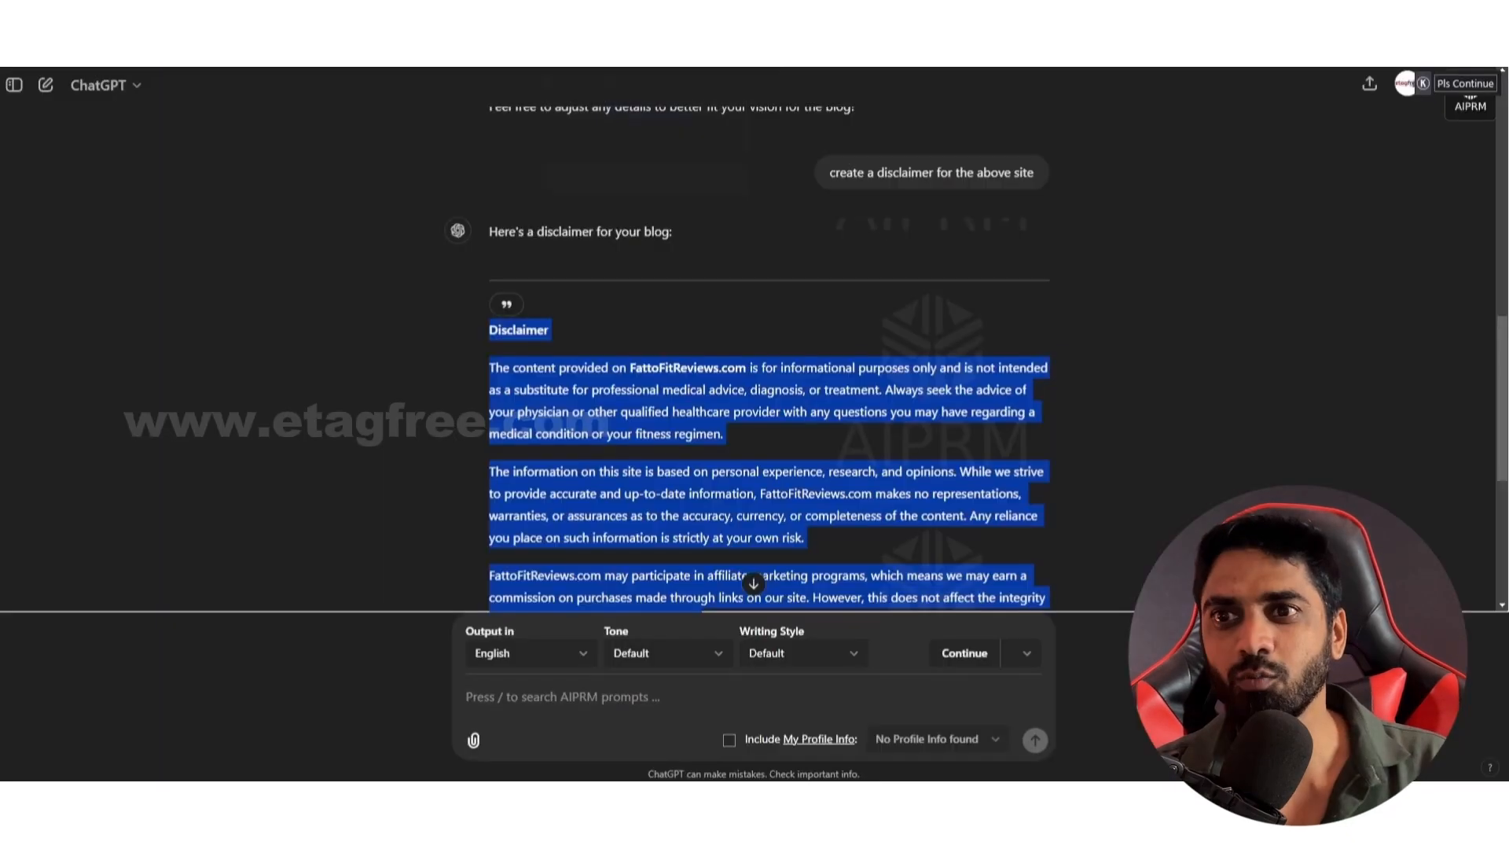
Step: Reuse the earlier disclaimer prompt in ChatGPT to ask it to "create a terms and conditions for the above site"
scroll(864, 489, "down", 5)
scroll(864, 489, "up", 5)
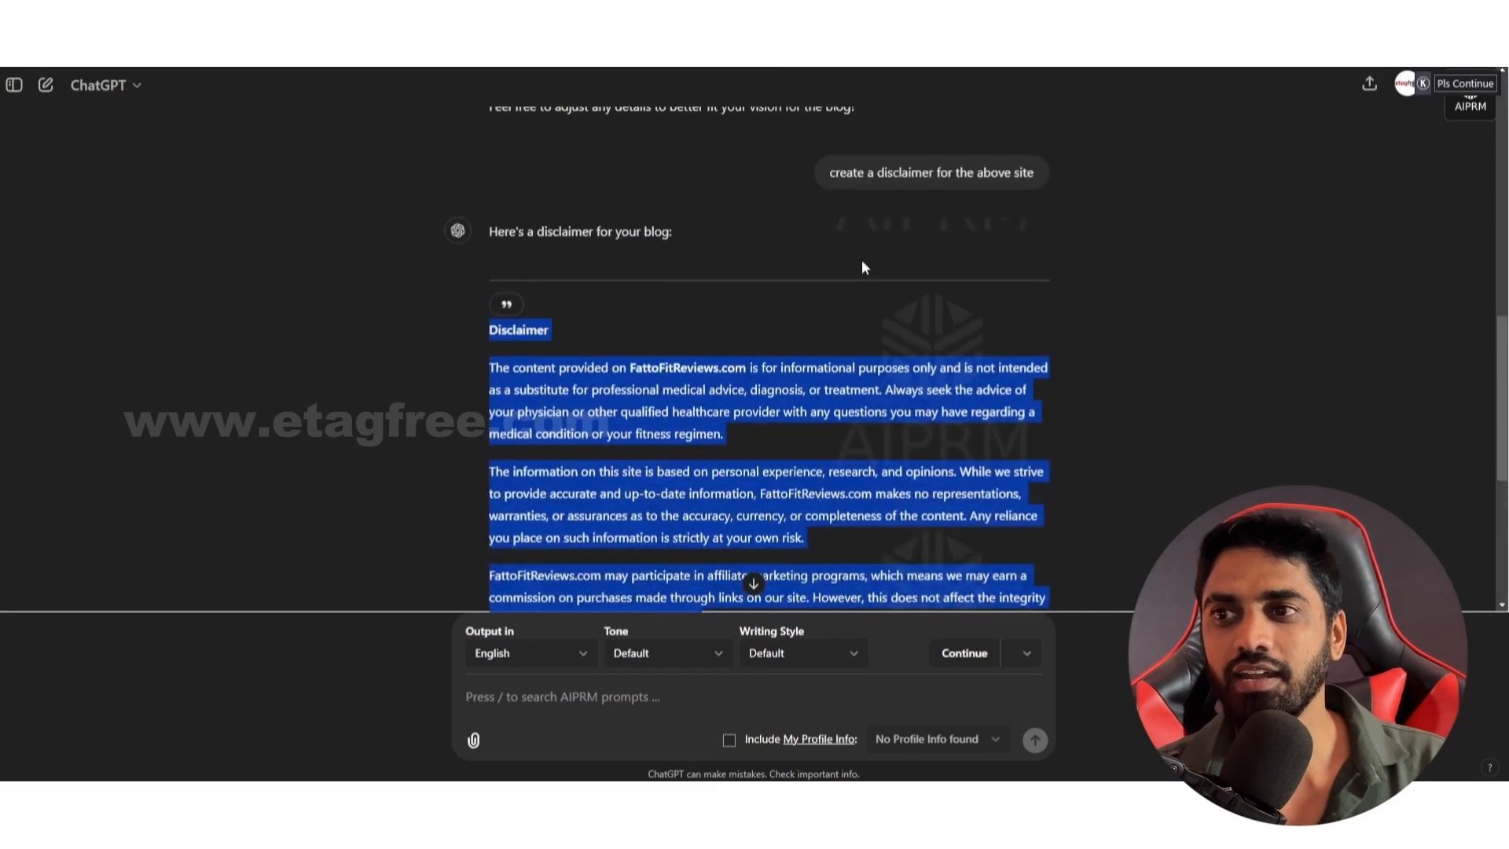
triple_click(878, 173)
key("ctrl+c")
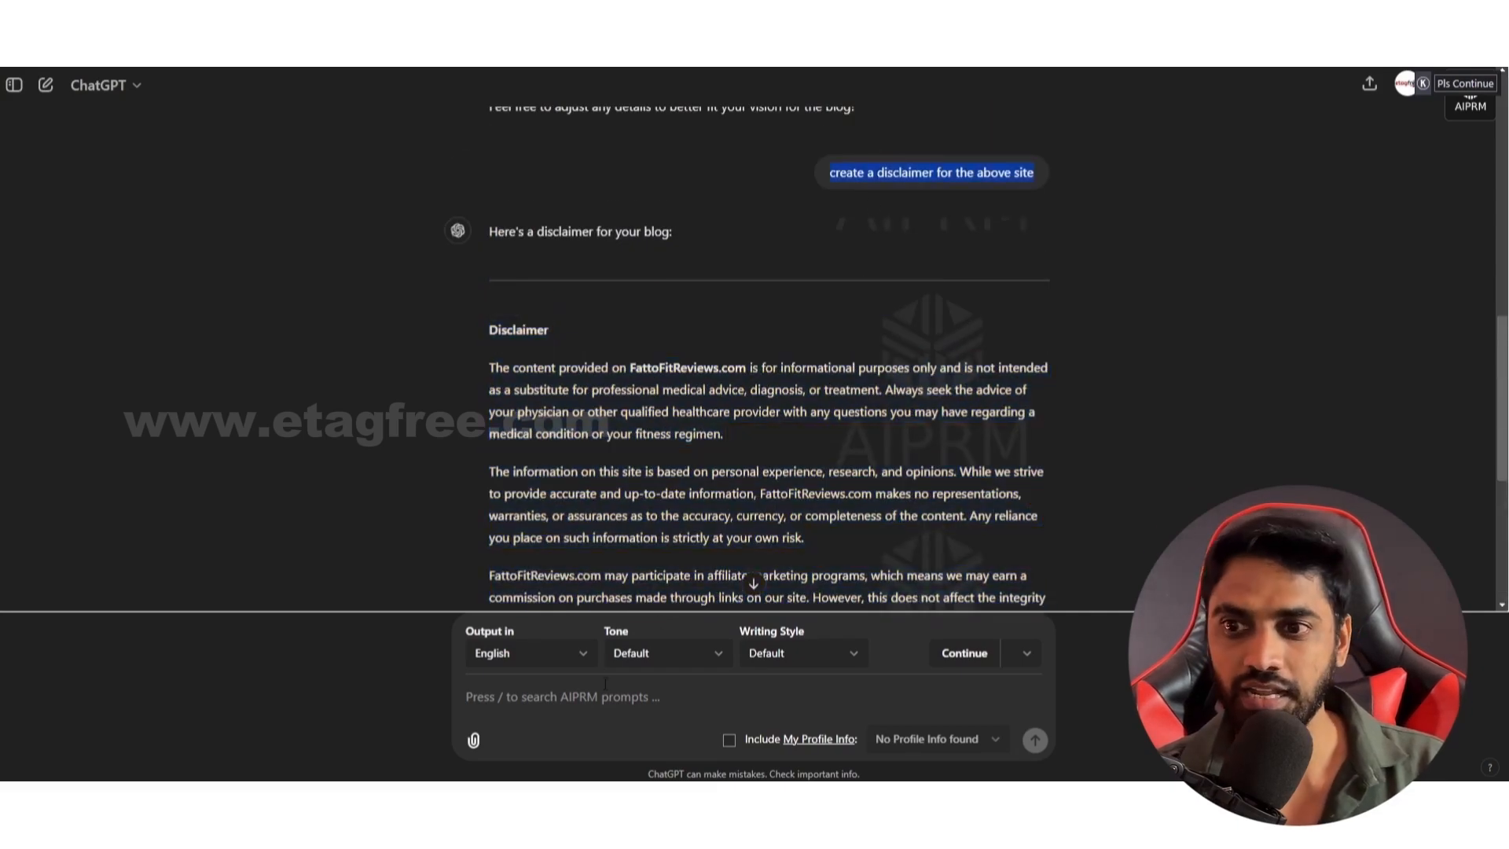
left_click(571, 696)
key("ctrl+v")
double_click(560, 660)
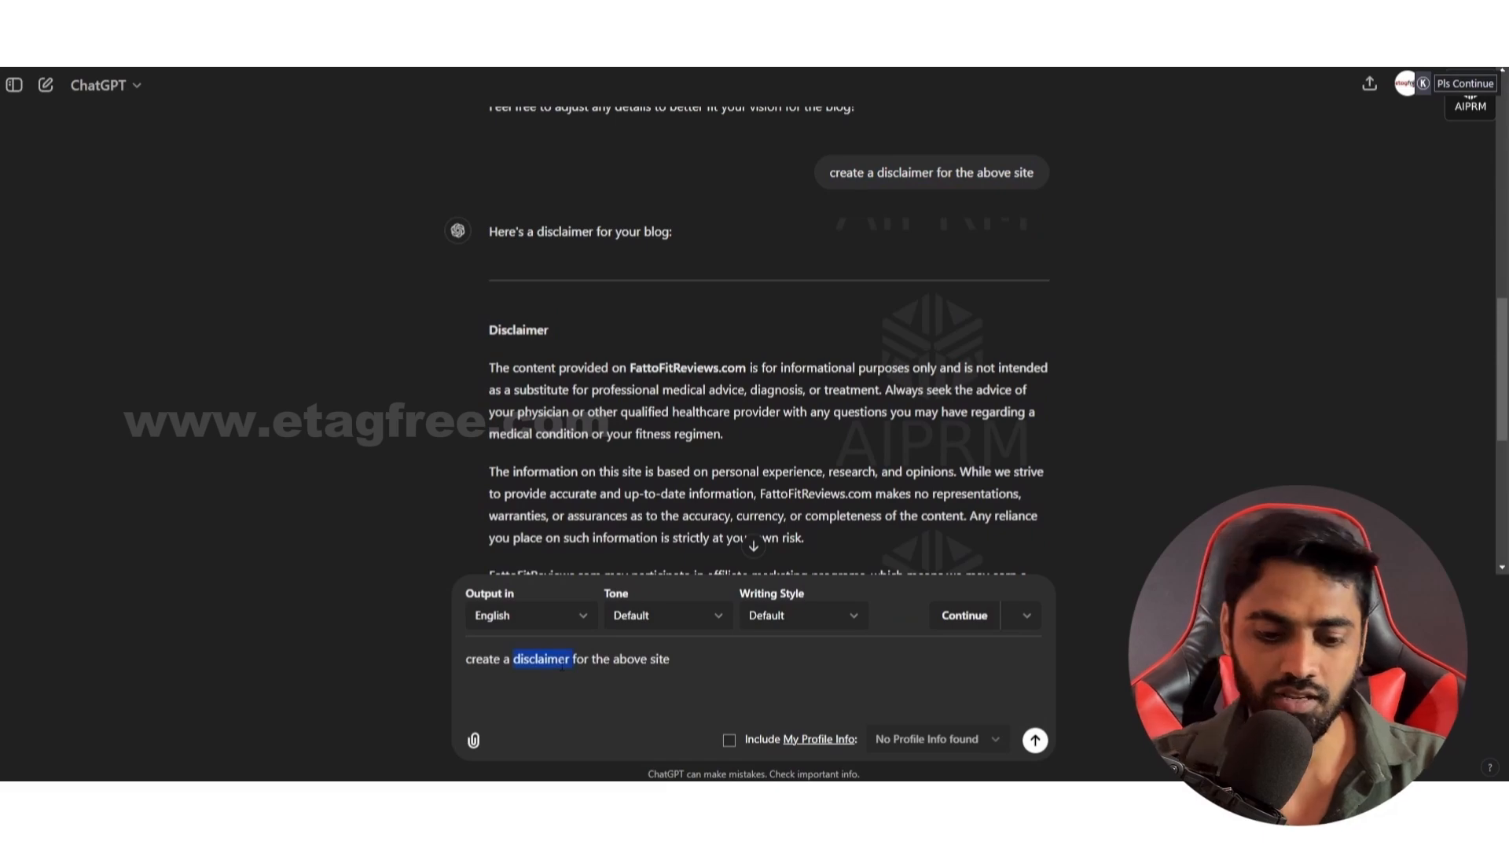
type("terms and conditions")
left_click(1035, 741)
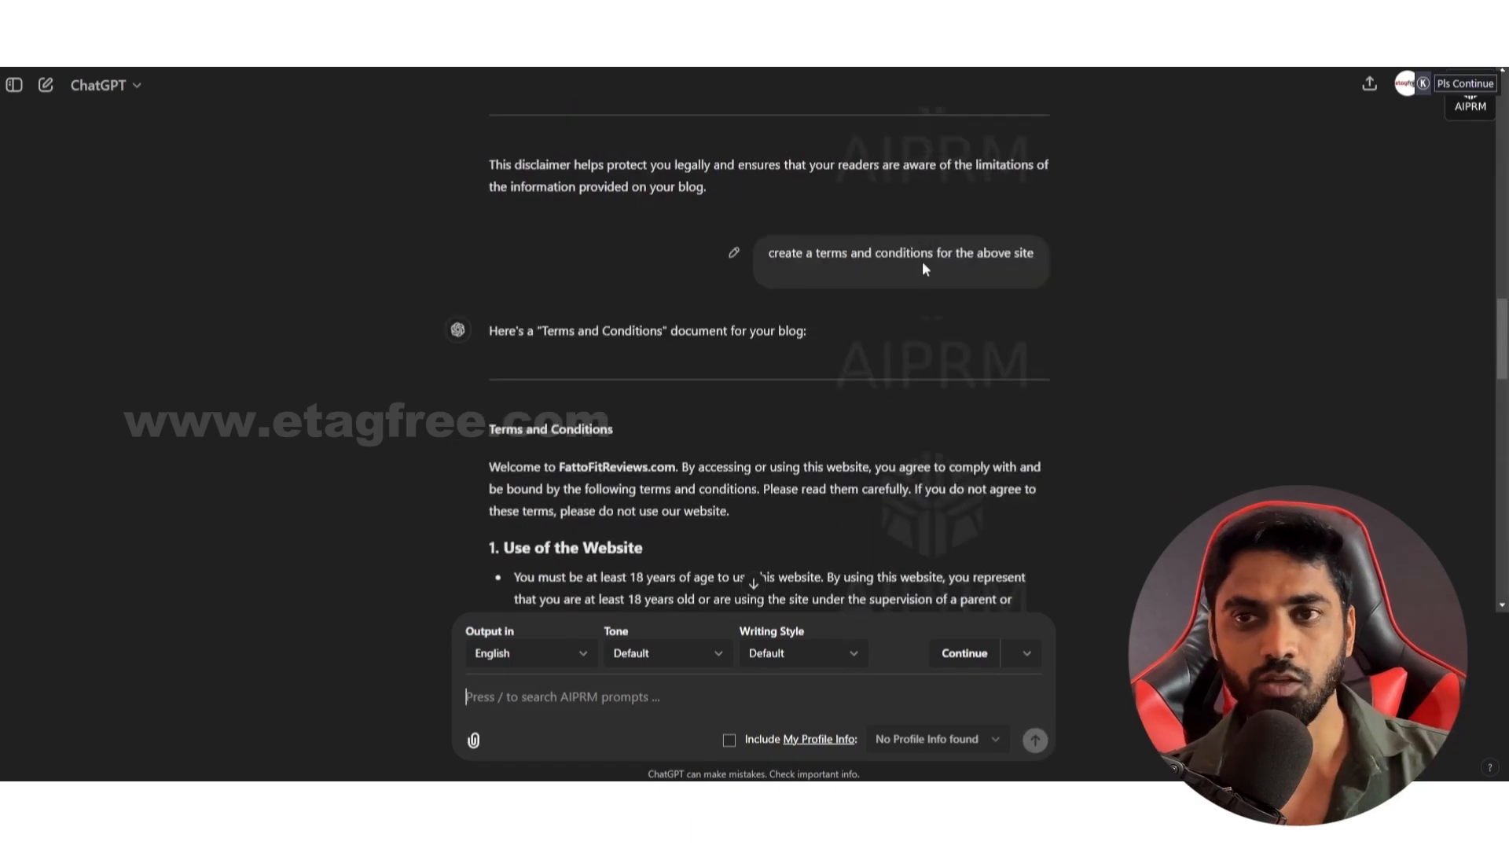
Step: Reuse the terms and conditions prompt to ask ChatGPT to "create a privacy policy for the above site"
triple_click(881, 260)
key("ctrl+c")
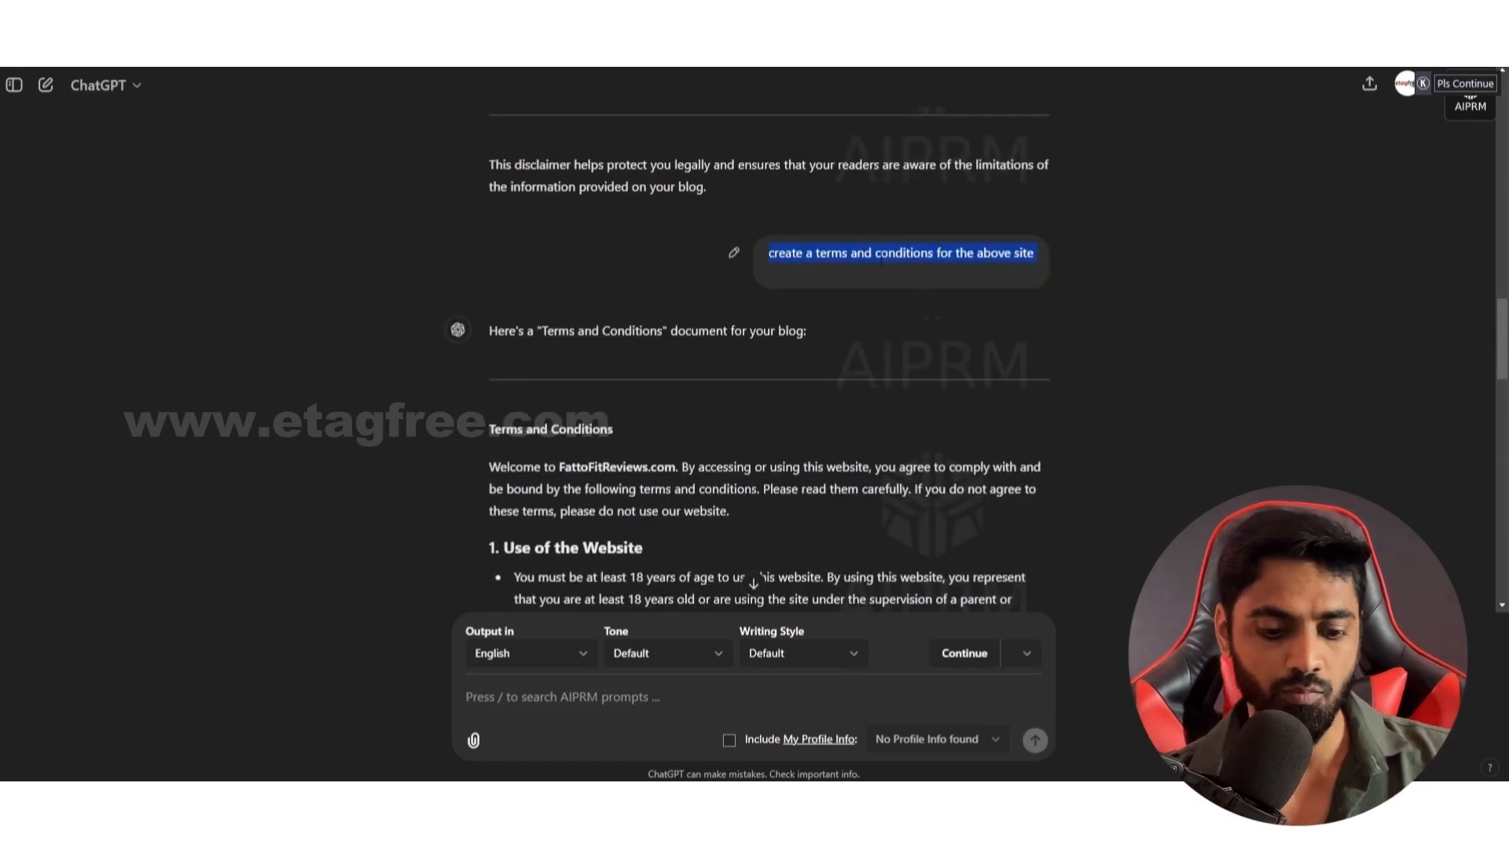
left_click(574, 688)
key("ctrl+v")
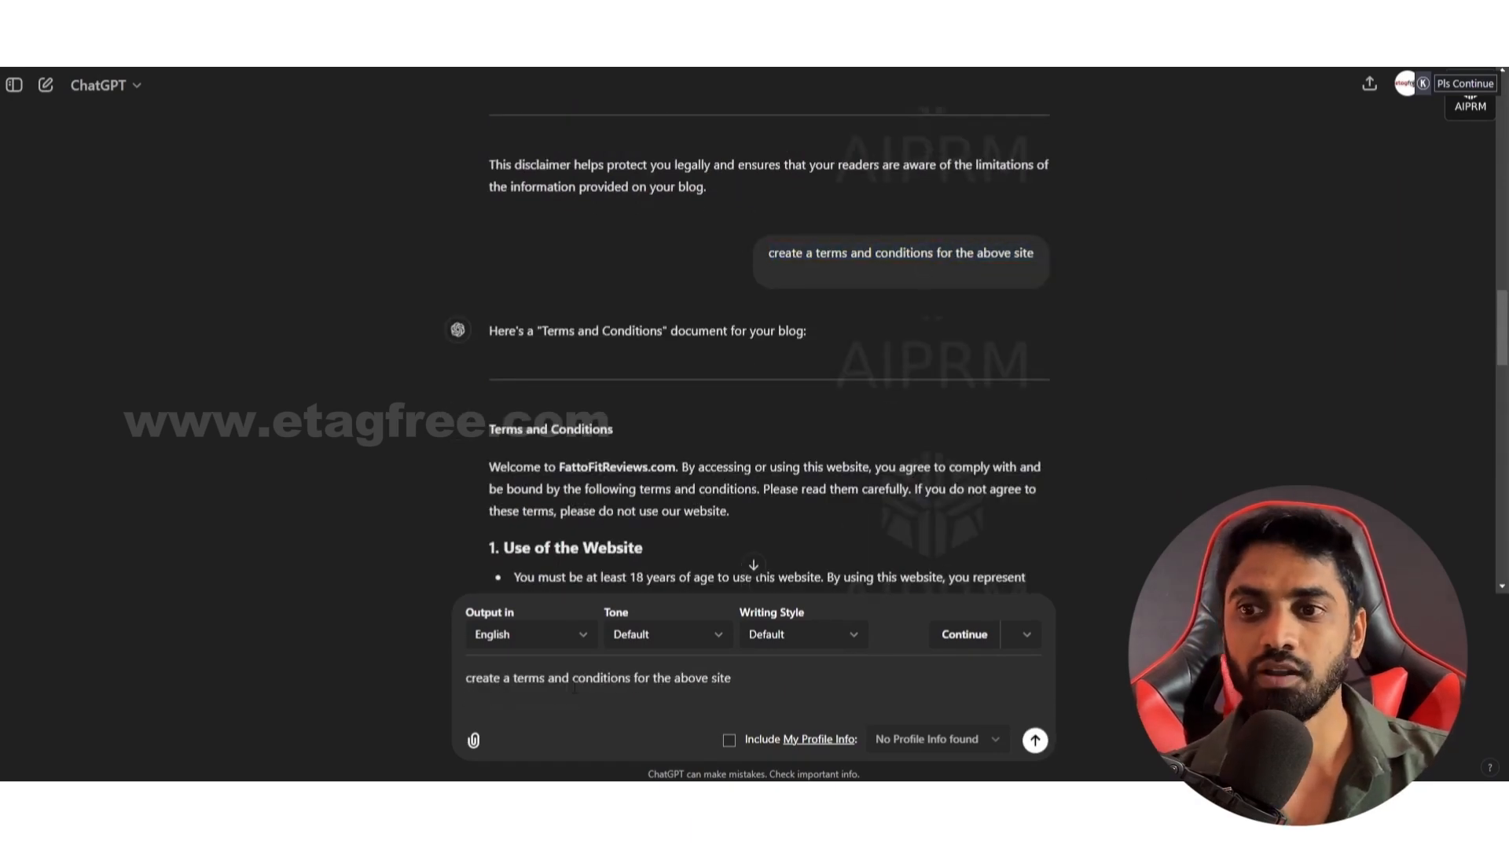
double_click(524, 677)
left_click(628, 678, "shift")
type("privacy")
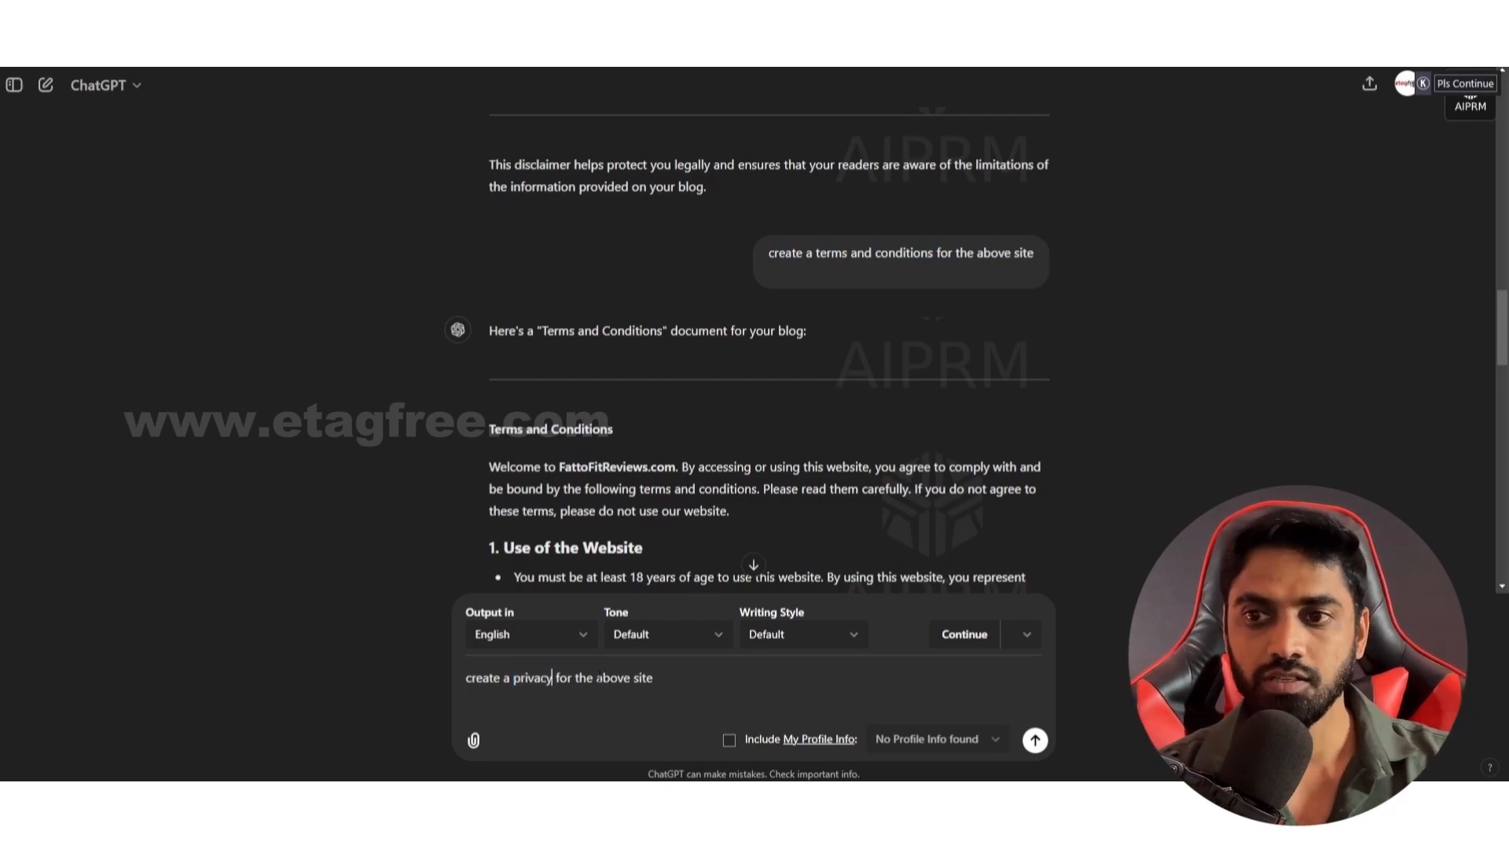
type(" policy")
key("Return")
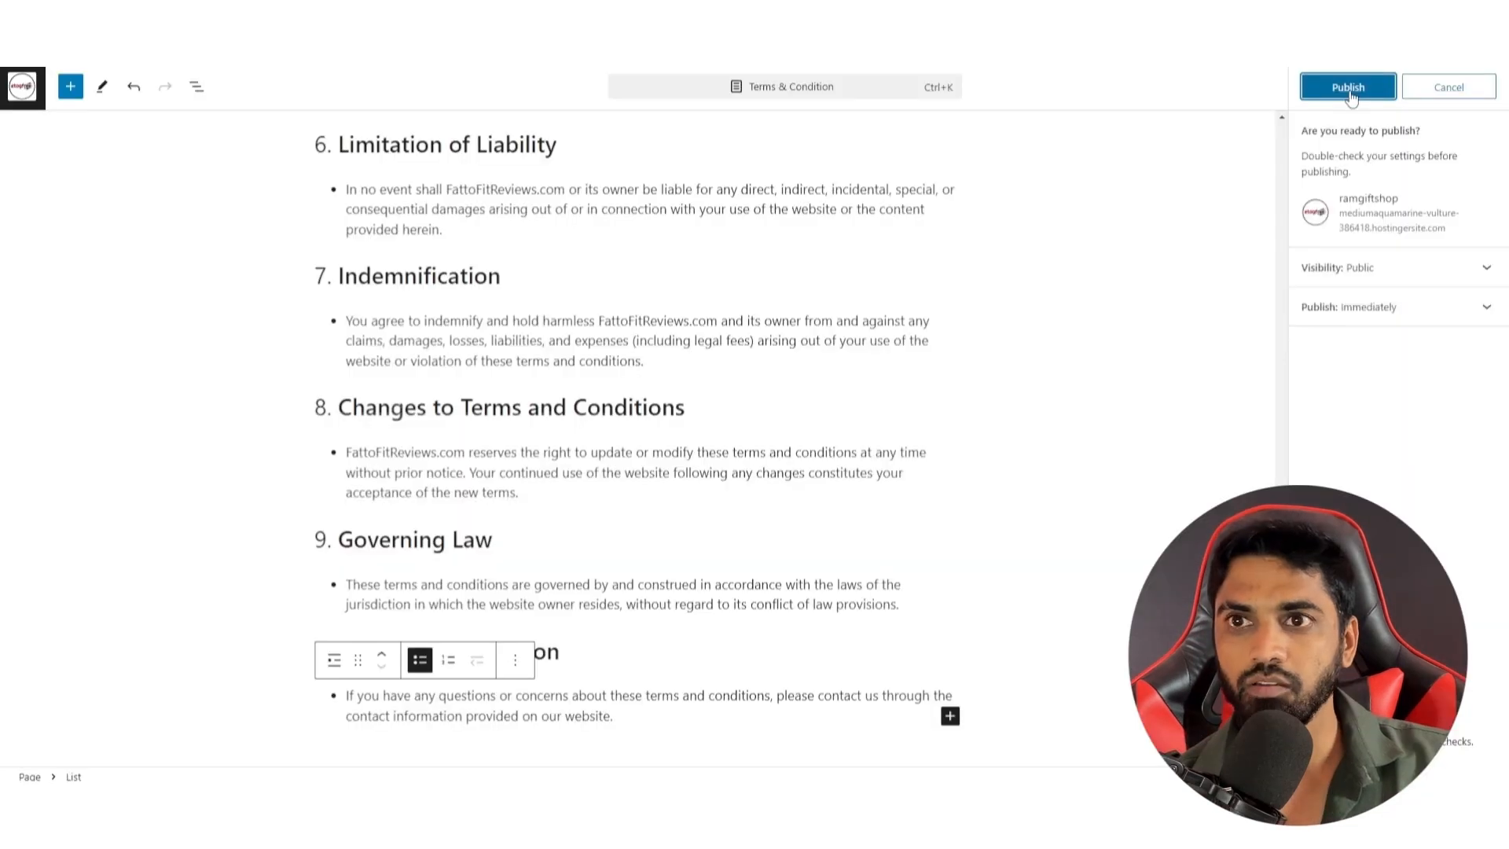
Step: Publish the Terms & Condition page in WordPress and select the full privacy policy text generated in ChatGPT for copying
left_click(1348, 88)
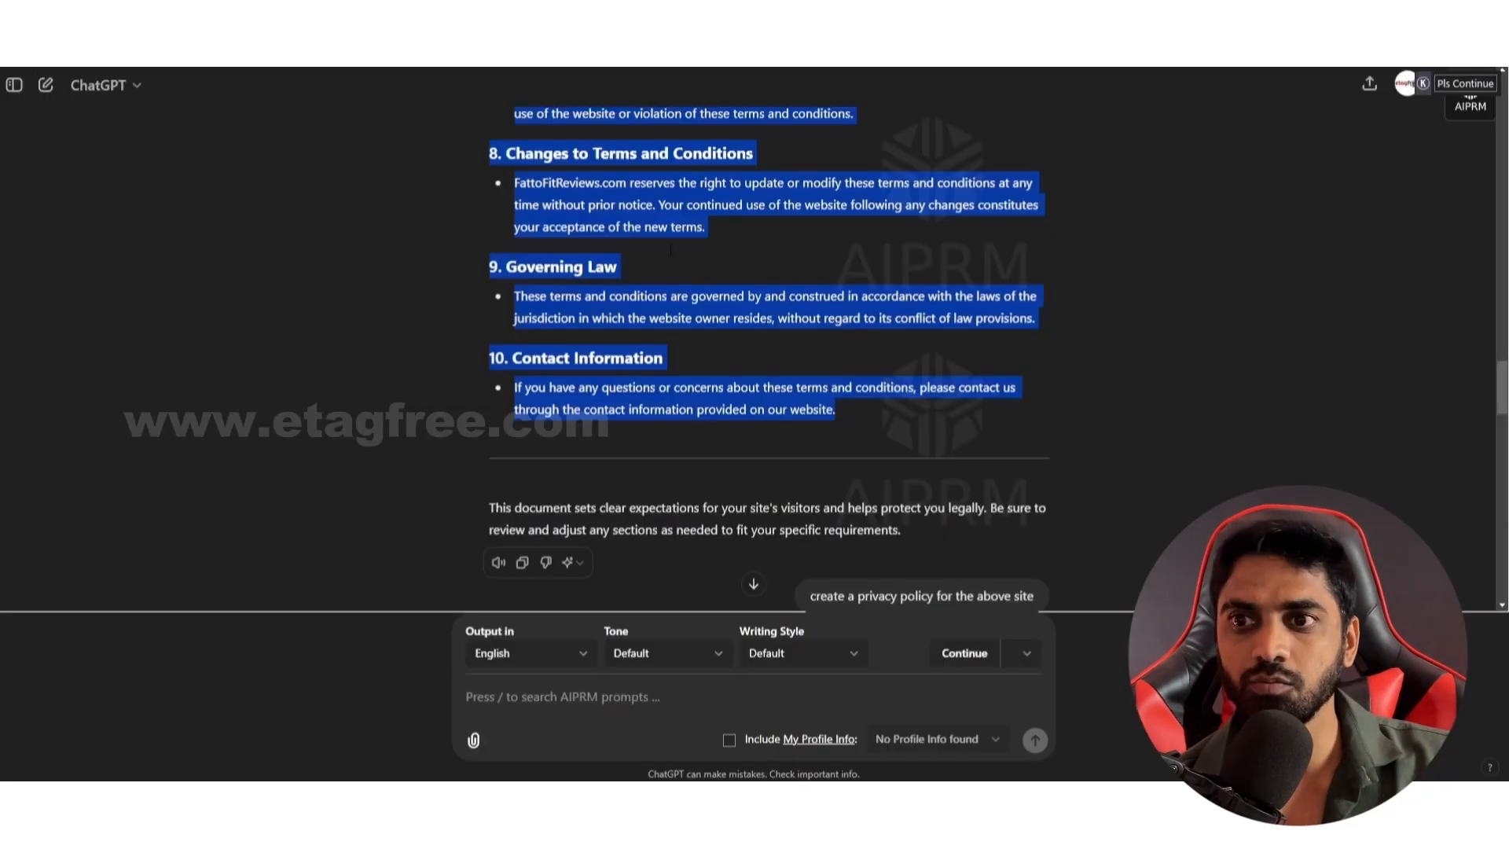
scroll(667, 497, "down", 5)
left_click_drag(490, 393, 564, 389)
scroll(657, 465, "down", 15)
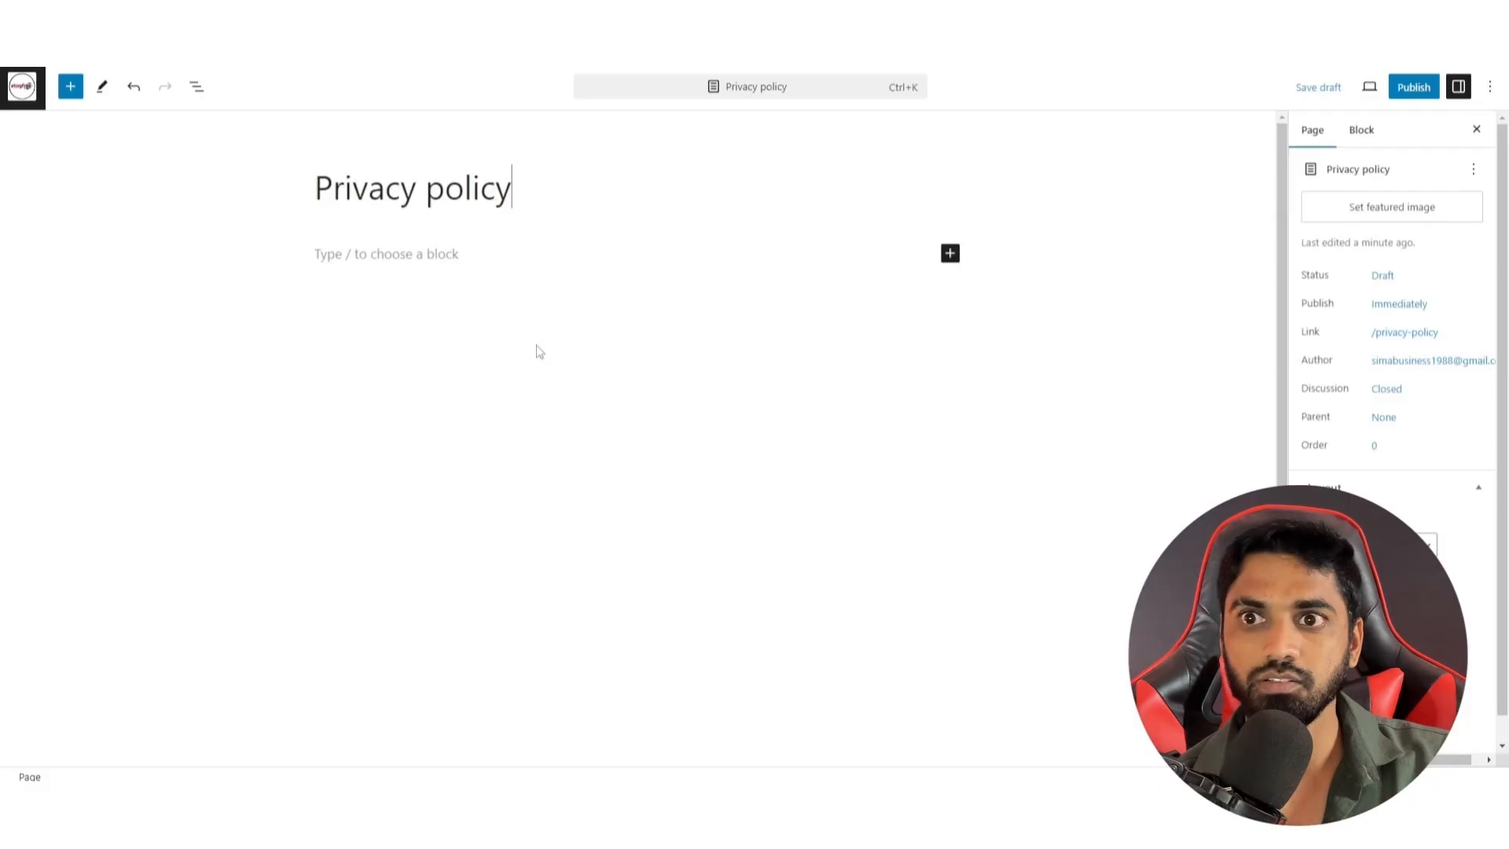
Step: Paste the privacy policy text into the body of the Privacy policy page and publish the page
left_click(405, 260)
key("ctrl+v")
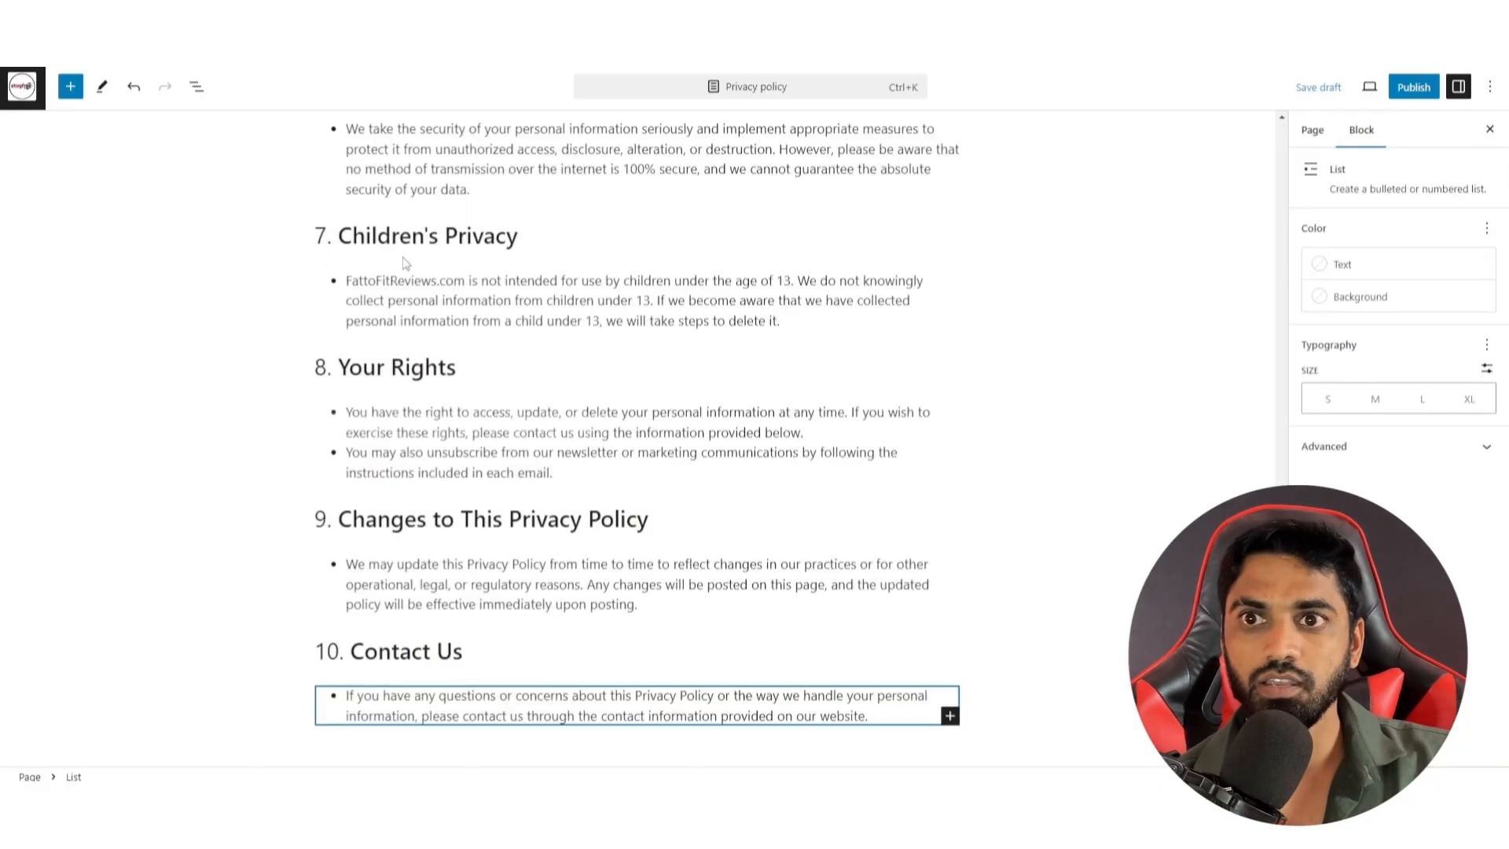
left_click(1429, 101)
left_click(1348, 86)
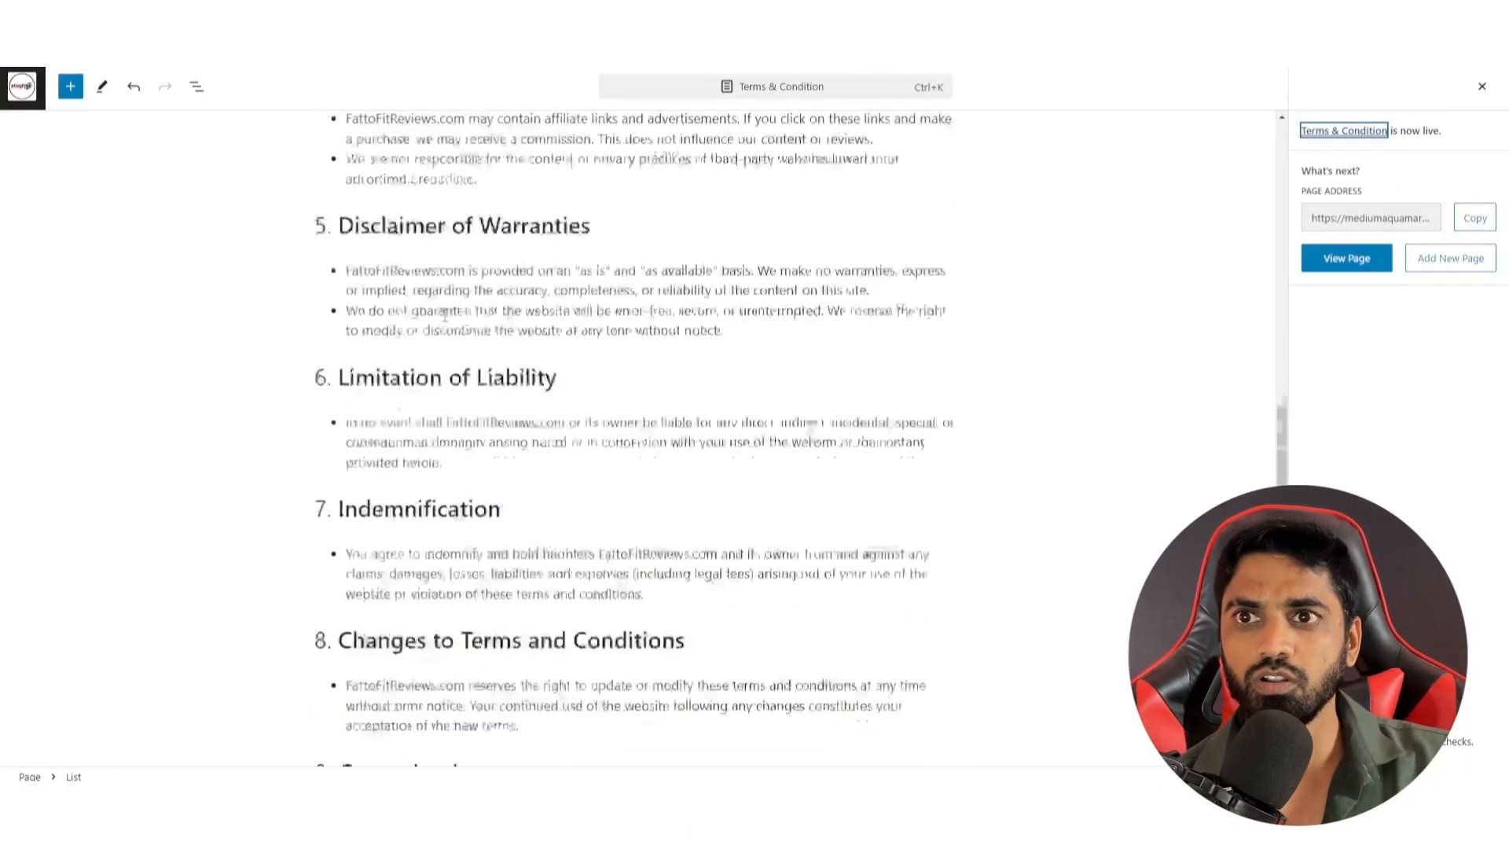
scroll(444, 314, "up", 5)
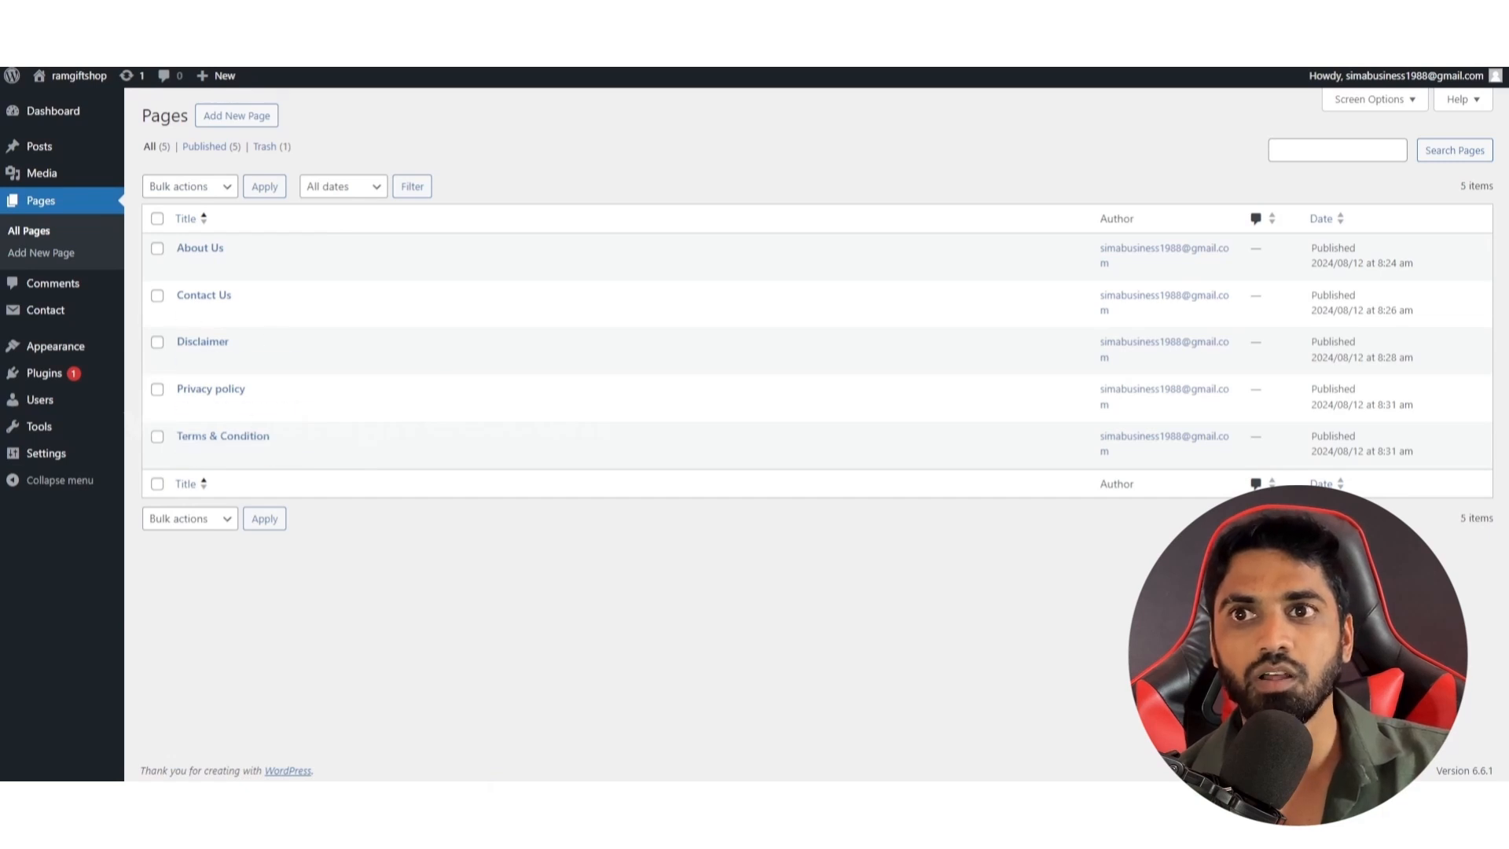
Step: Open the live site in a separate tab and examine the page links in its header navigation
mouse_move(79, 75)
right_click(50, 103)
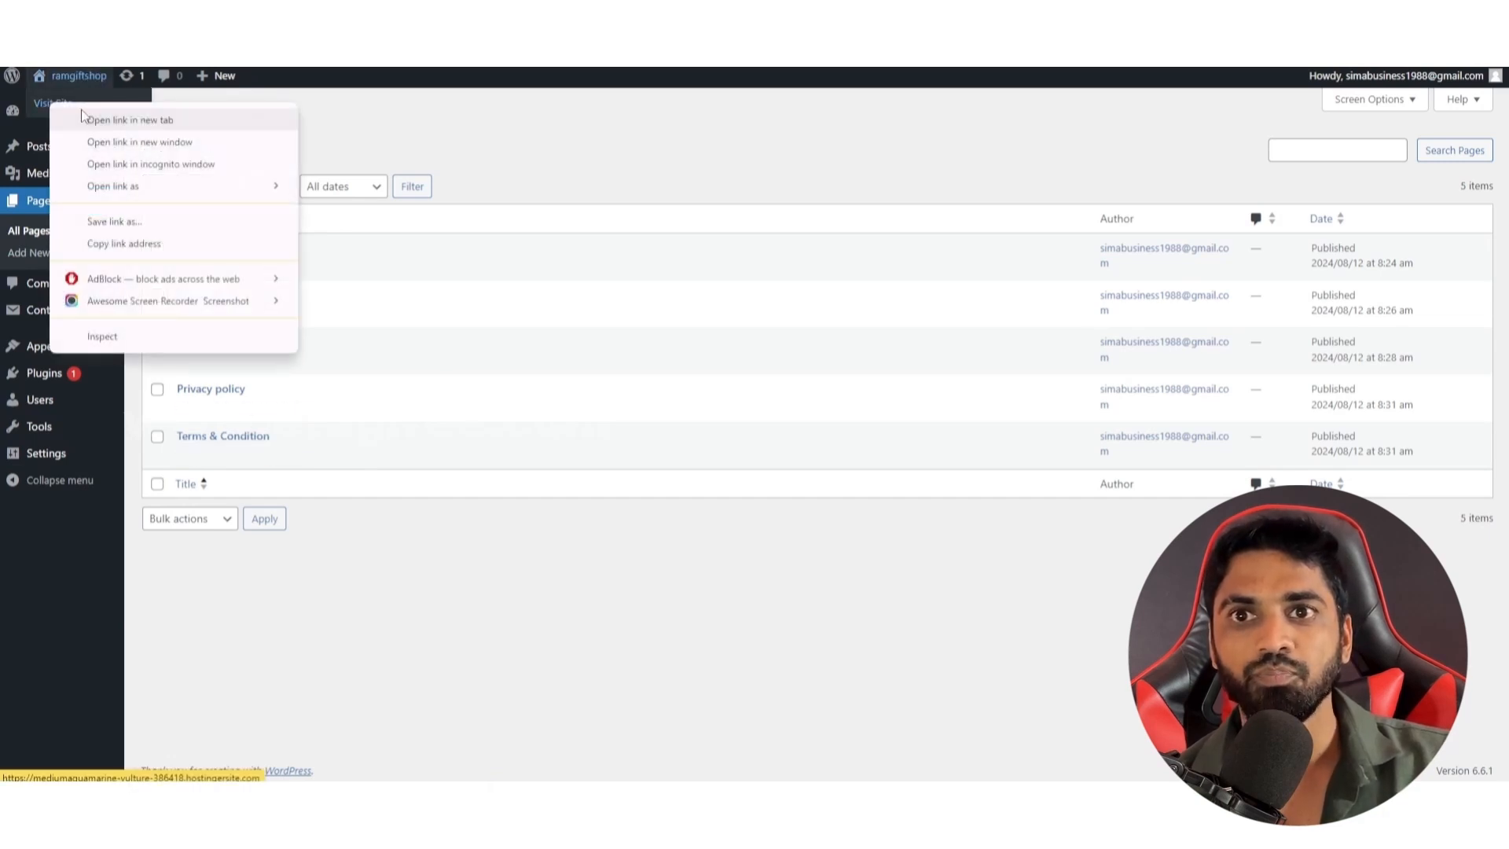
left_click(84, 117)
left_click(314, 14)
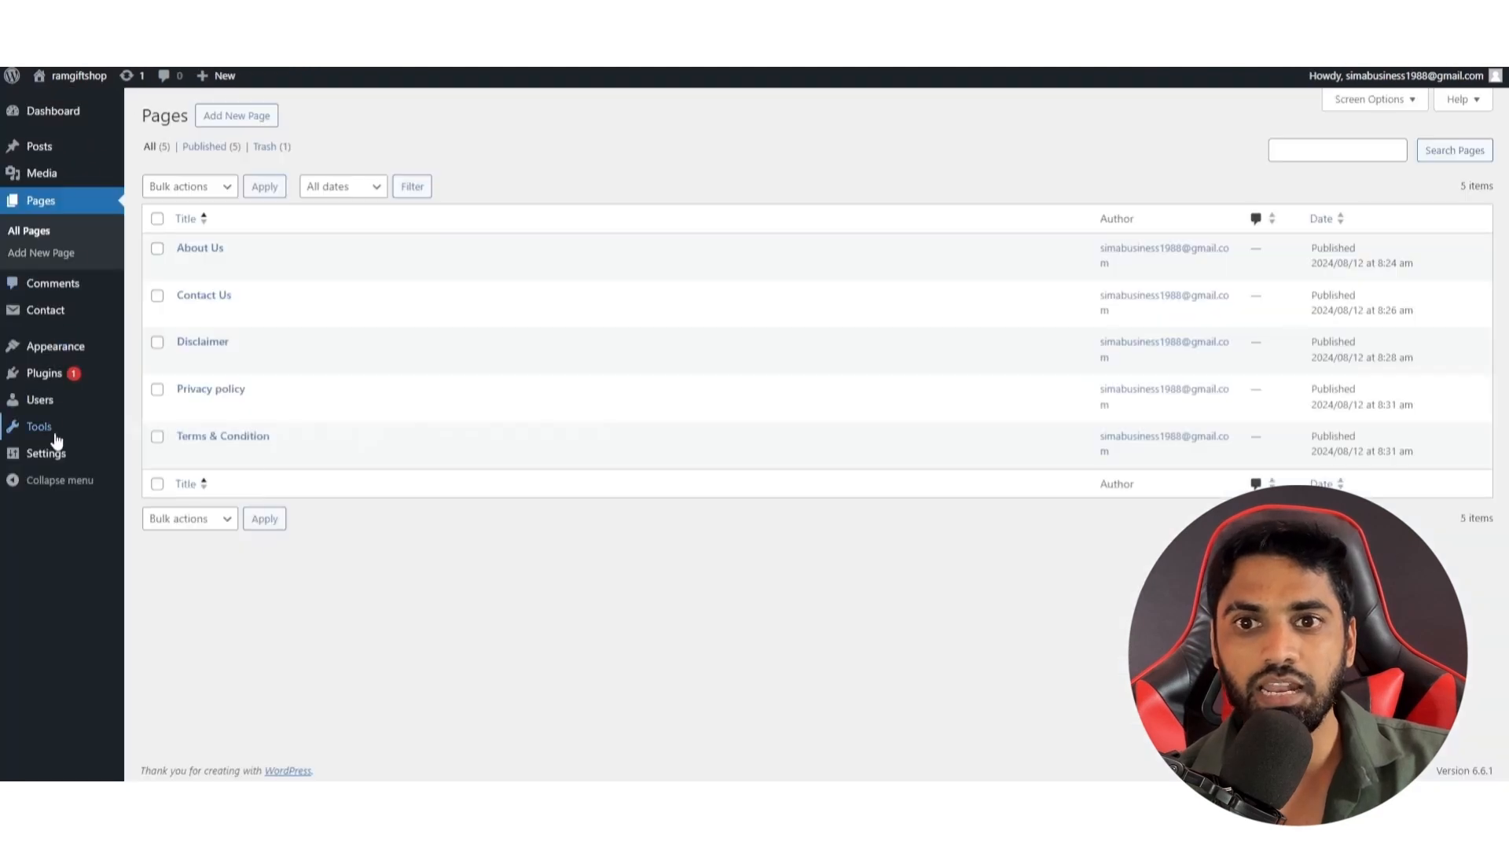
mouse_move(55, 437)
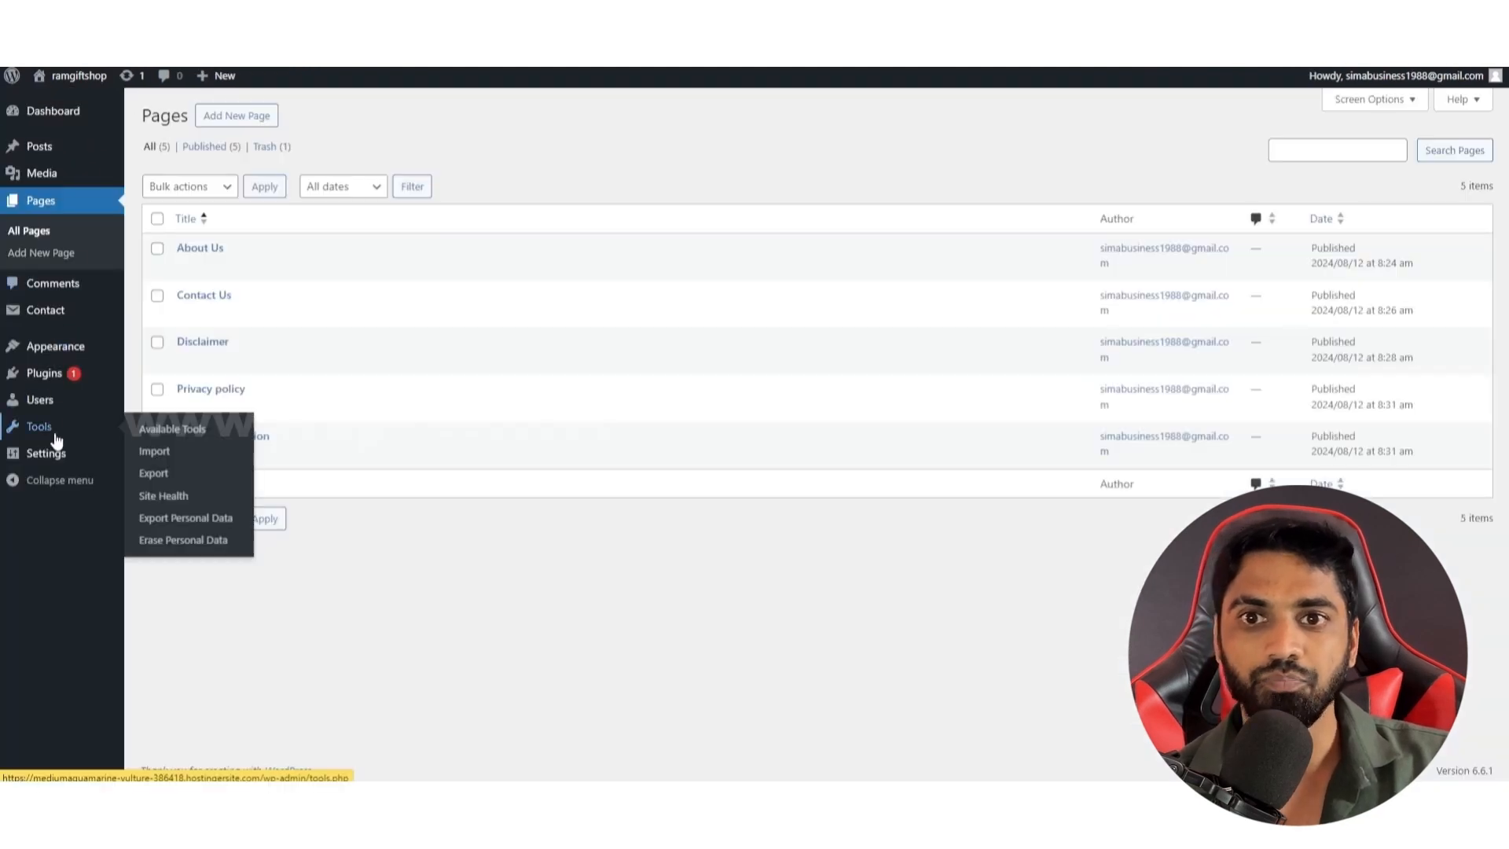
mouse_move(53, 360)
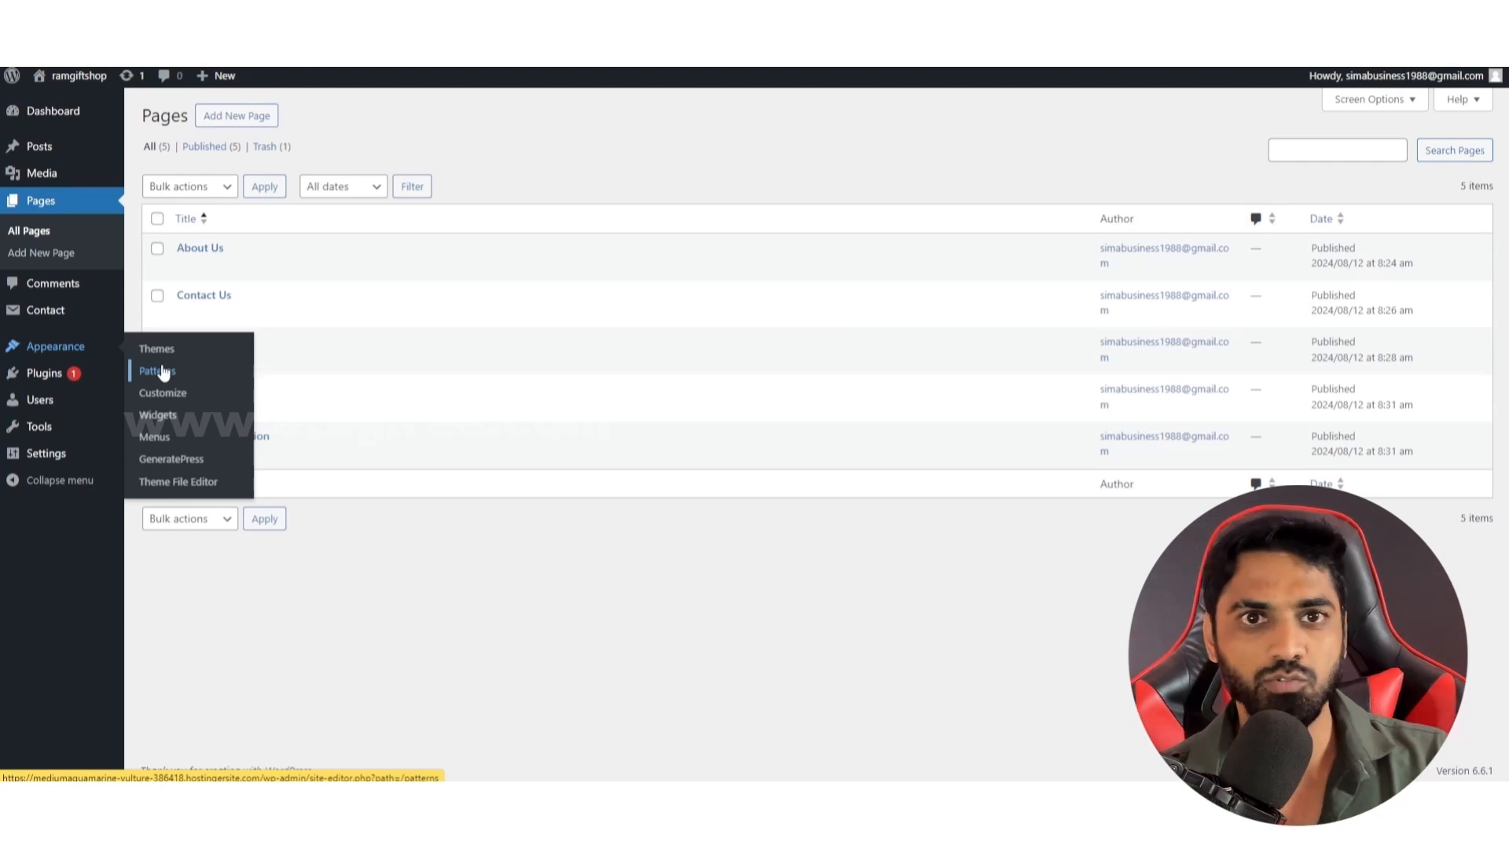
left_click(252, 17)
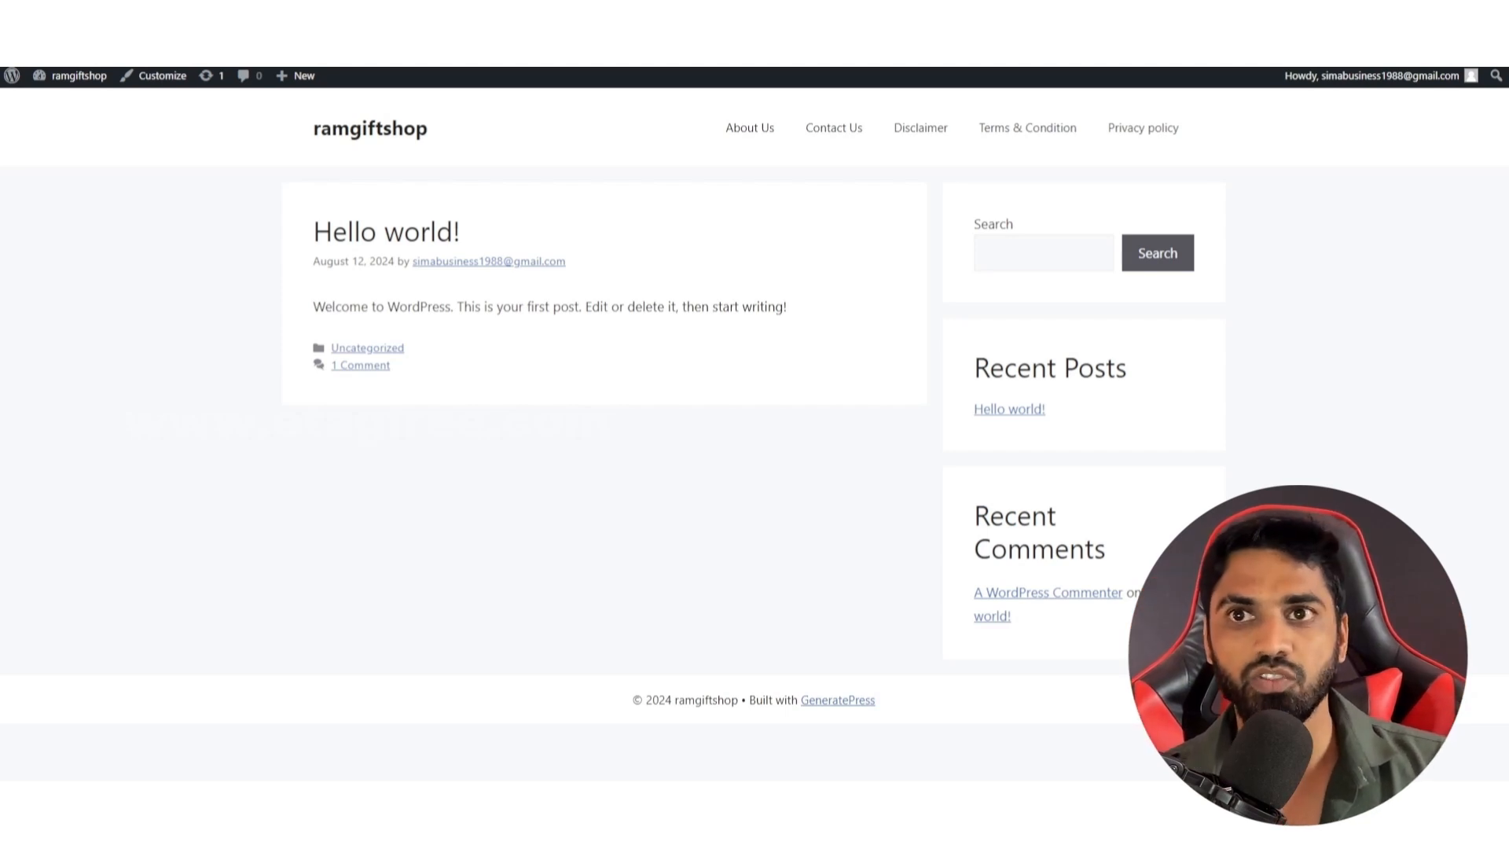
left_click(157, 17)
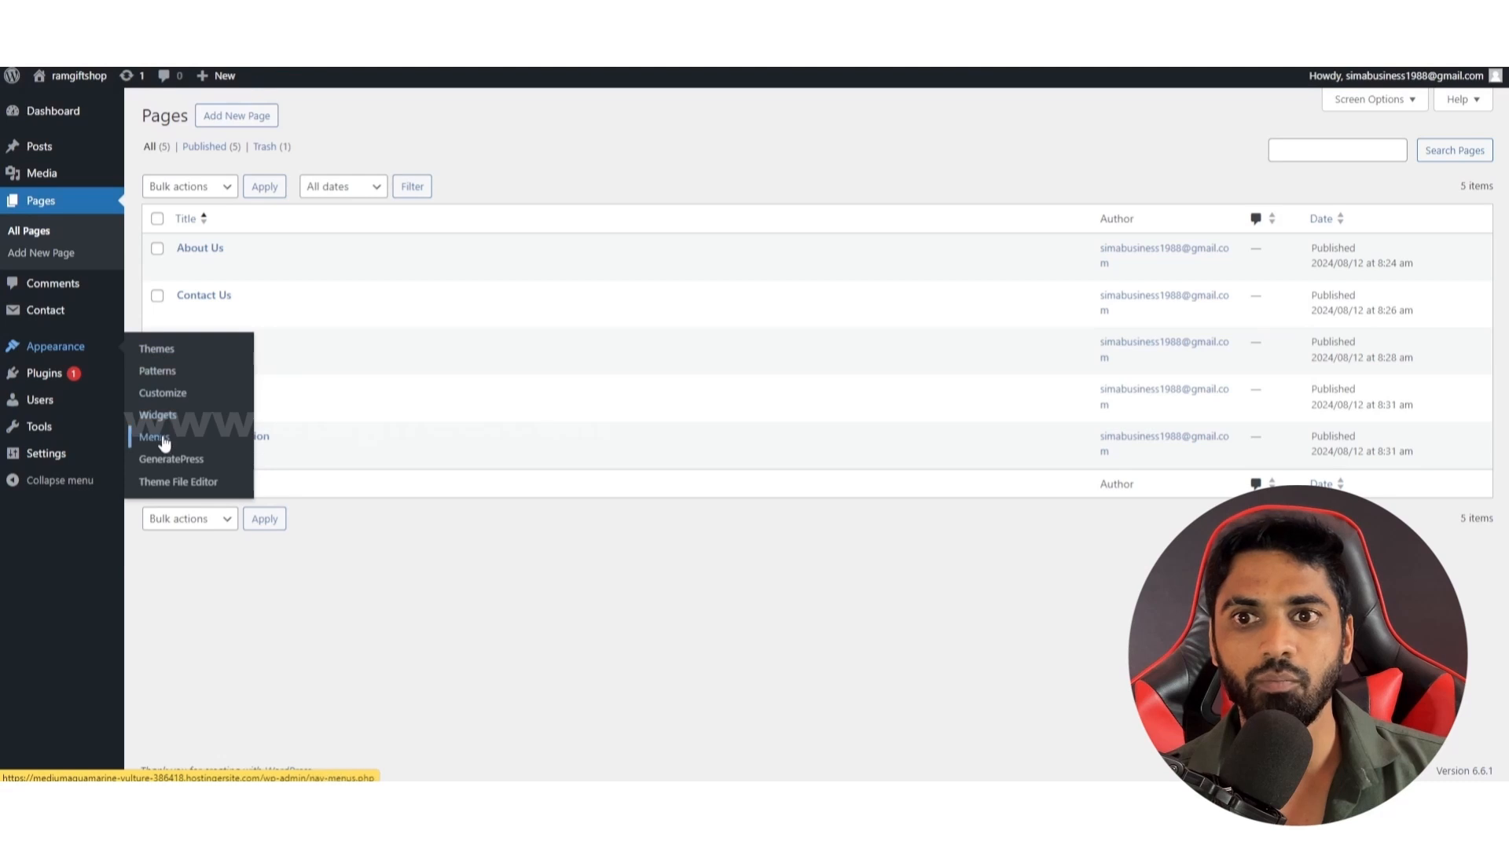
Step: Open the WordPress menu editor and create the default "Menu 1" with its Home link and page items
left_click(165, 444)
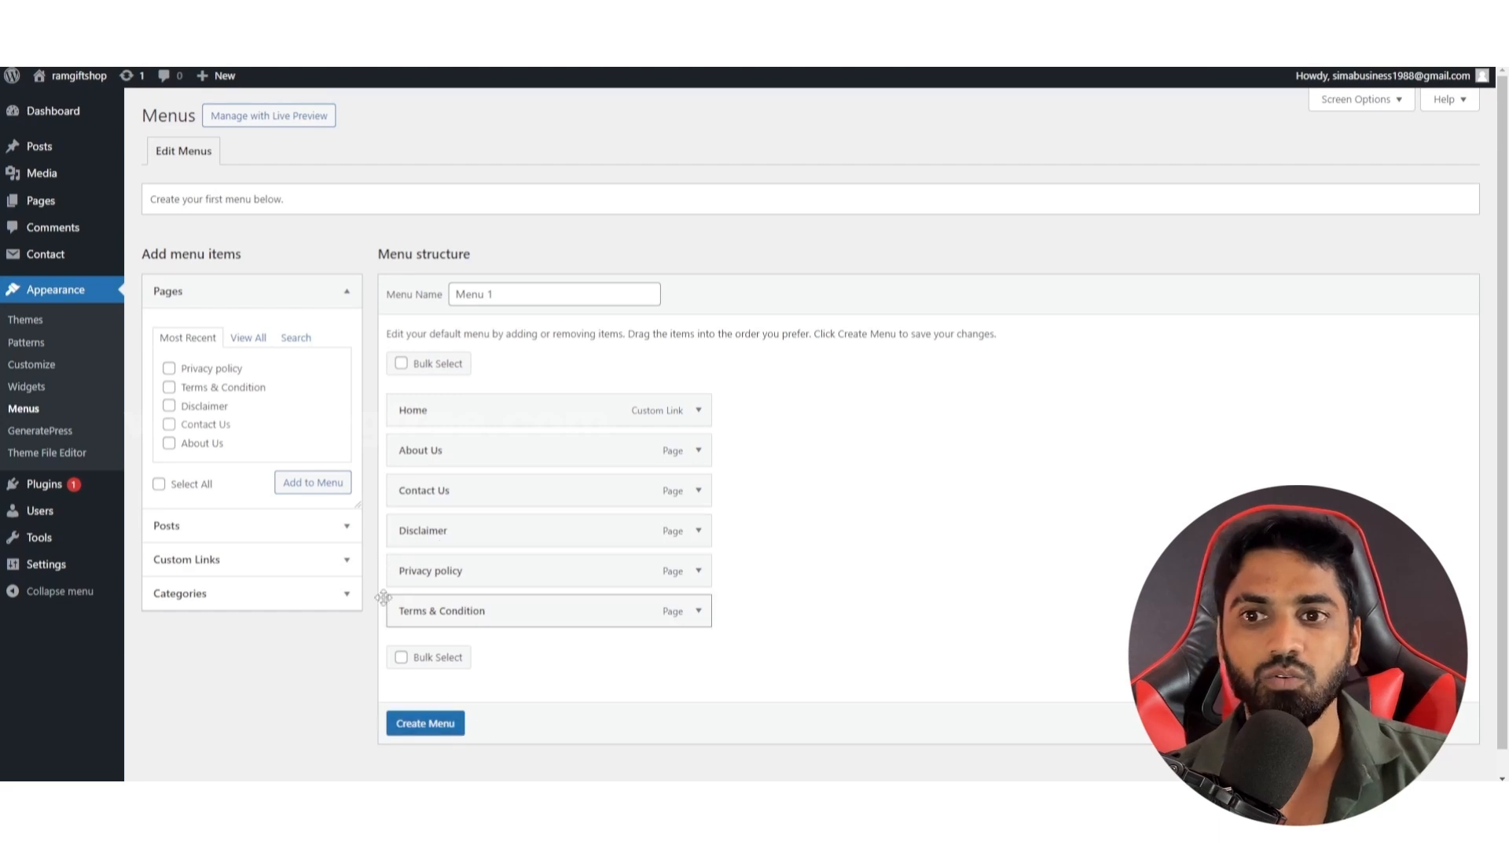
left_click(425, 723)
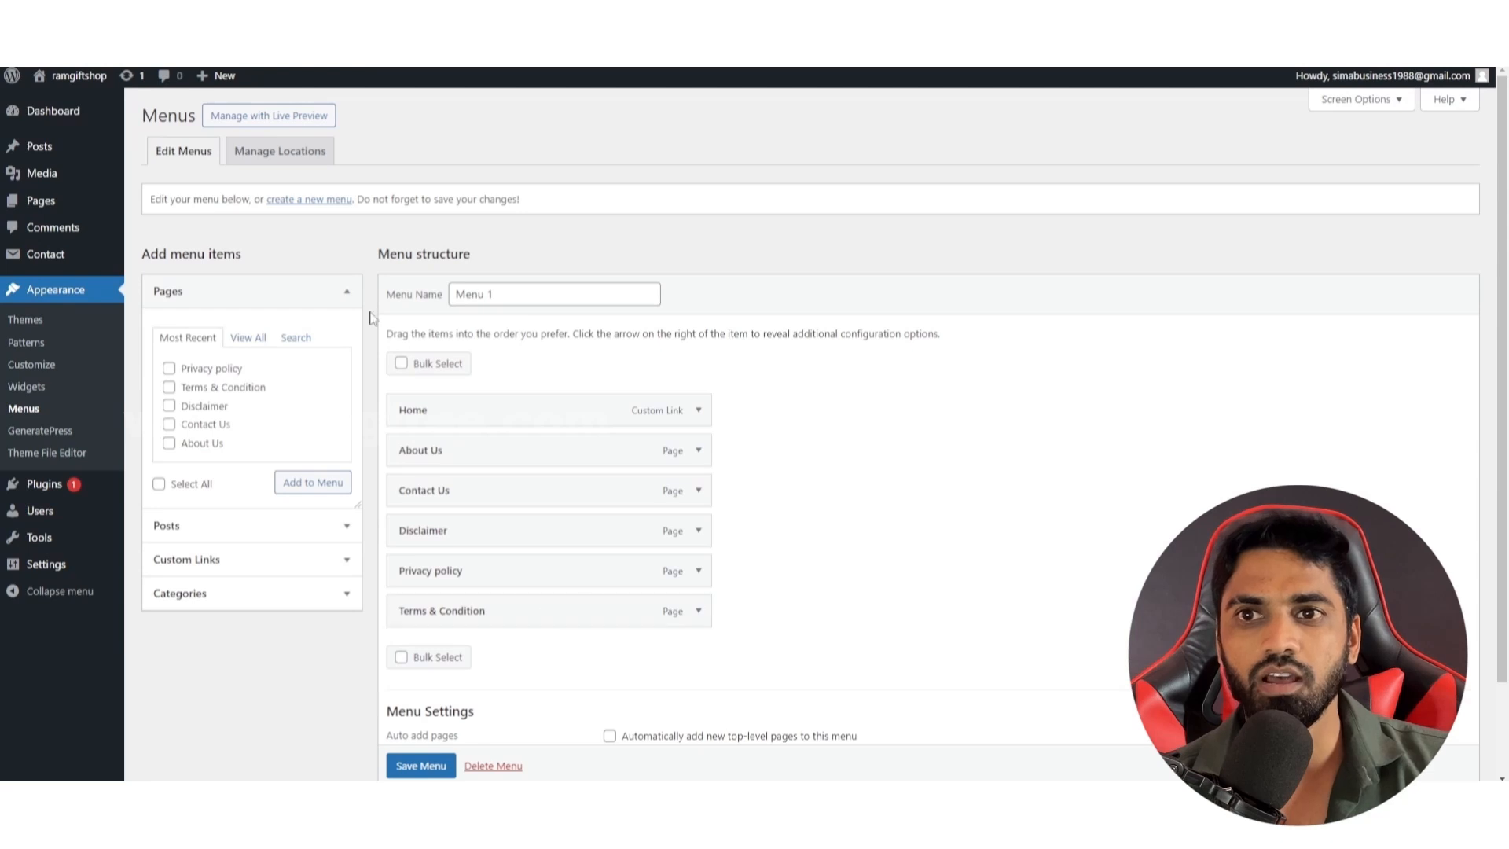
Step: Create a new menu named "Main Menu" and assign it to the Primary Menu display location
left_click(328, 203)
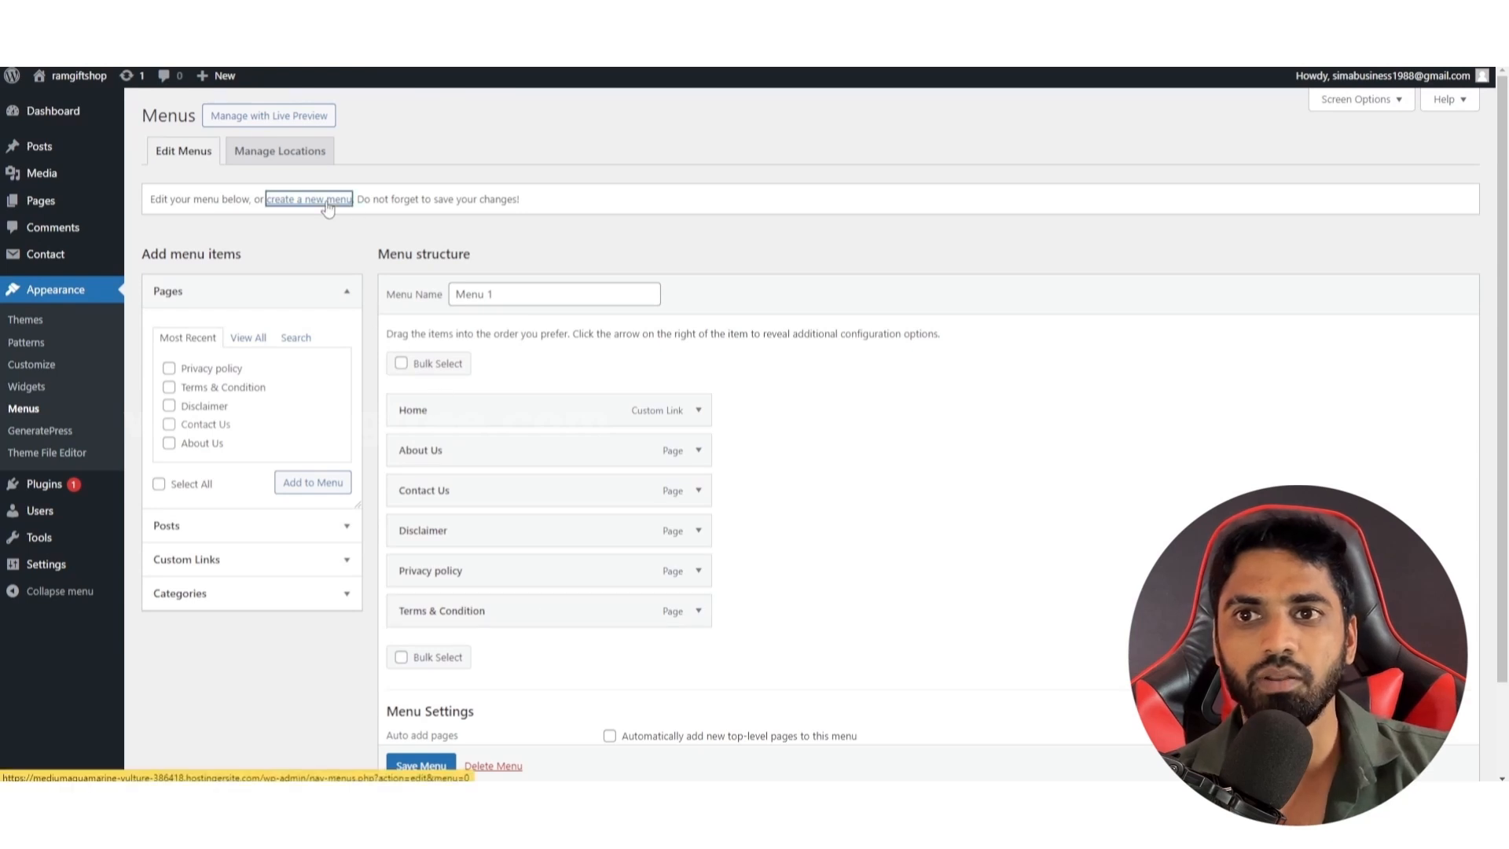
left_click(547, 296)
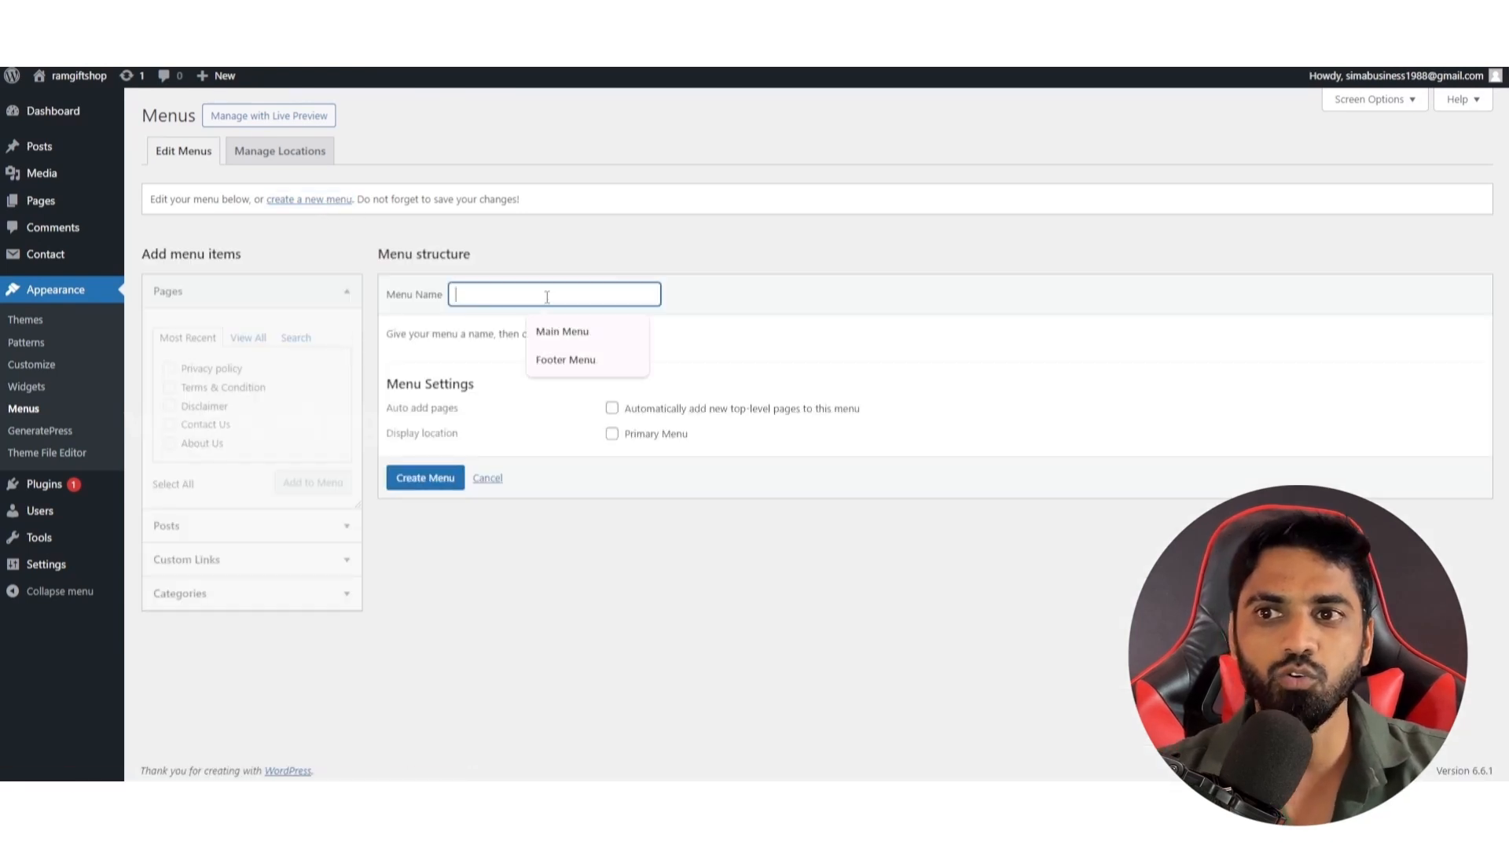
left_click(563, 331)
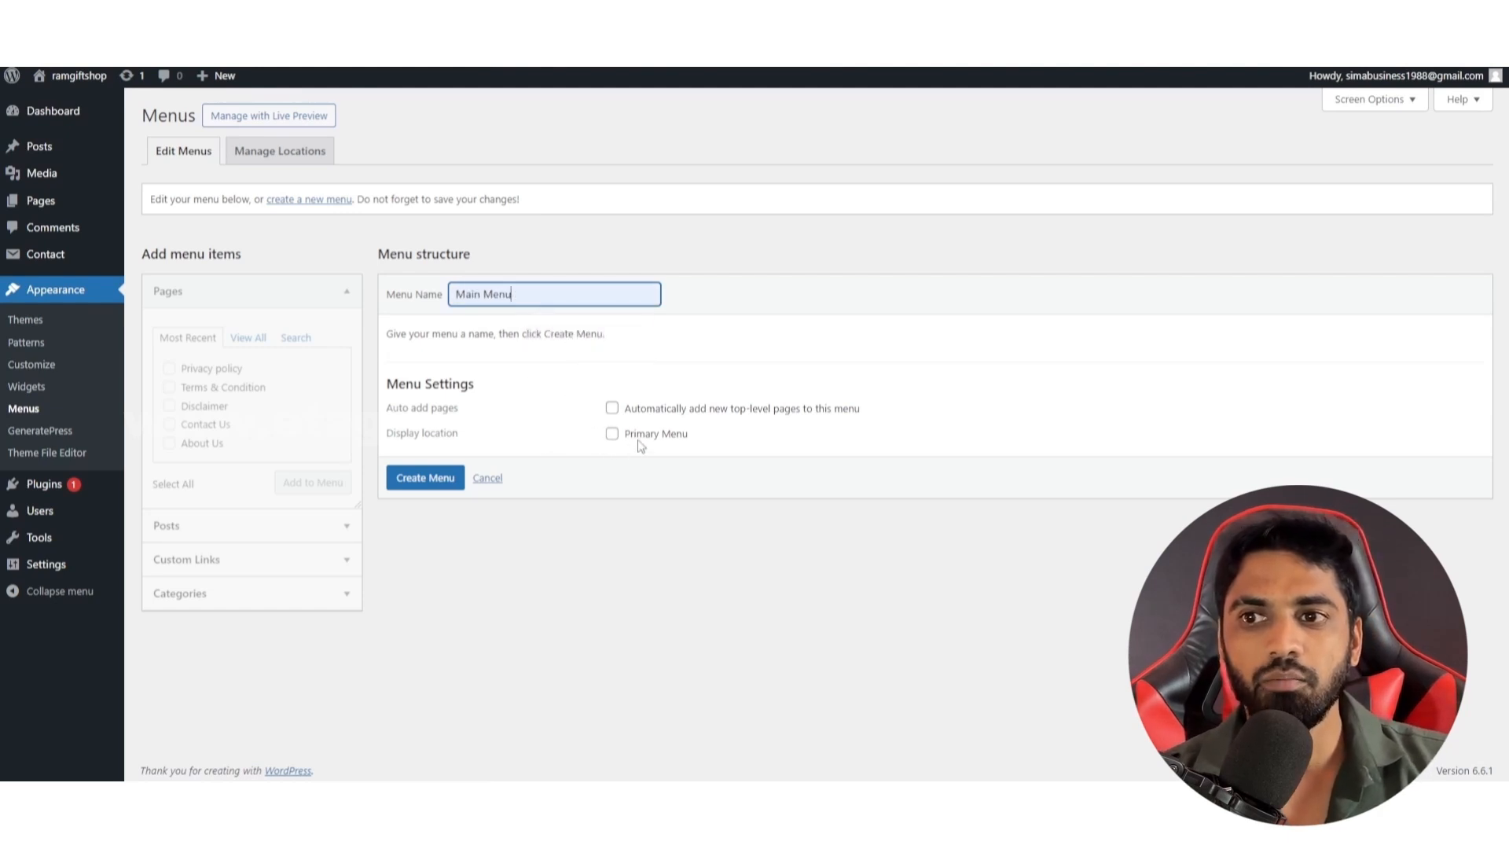
left_click(612, 434)
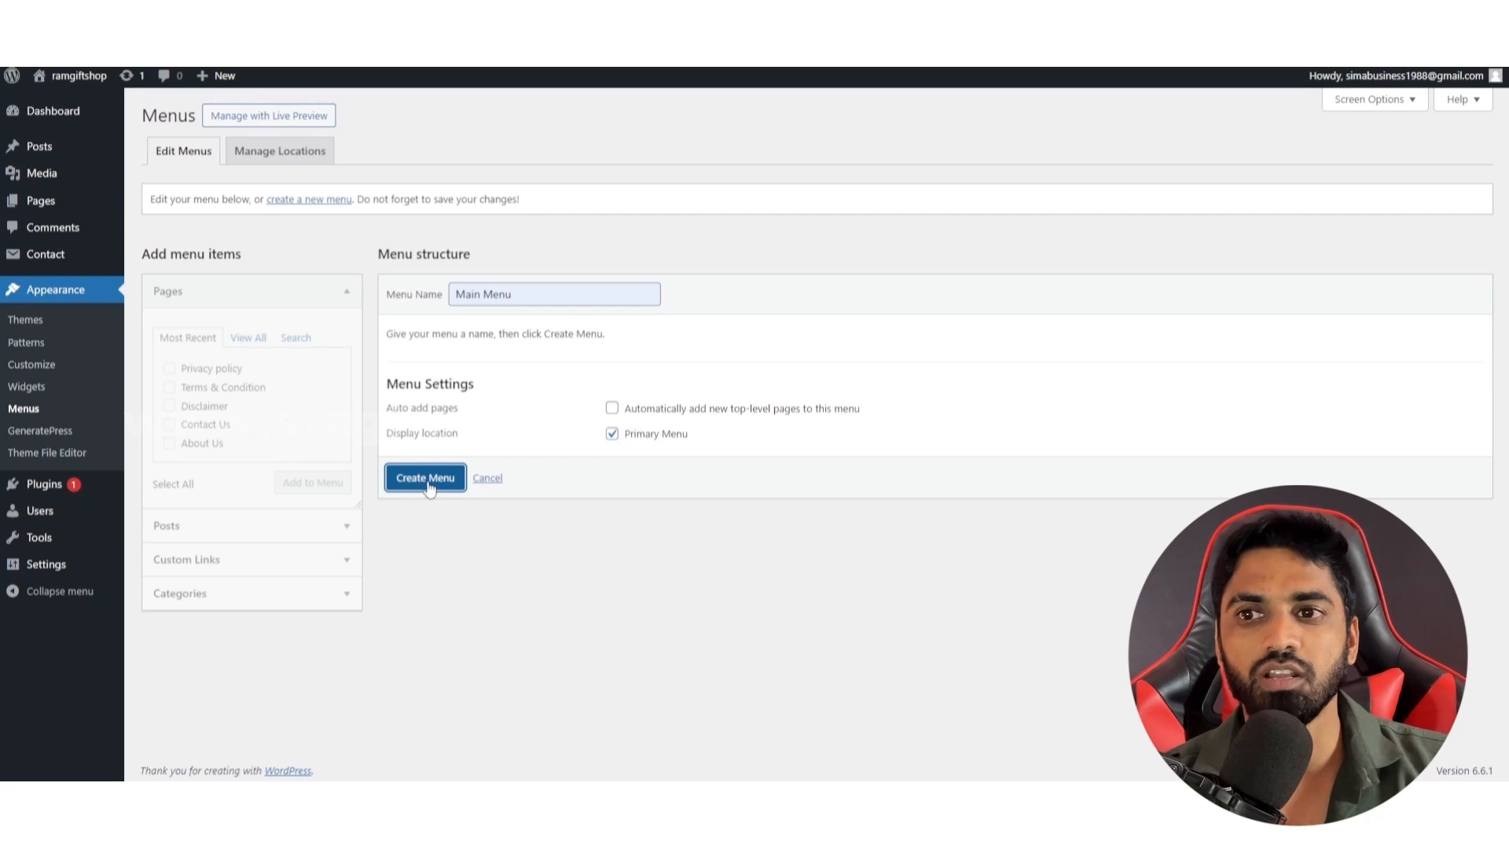
left_click(425, 478)
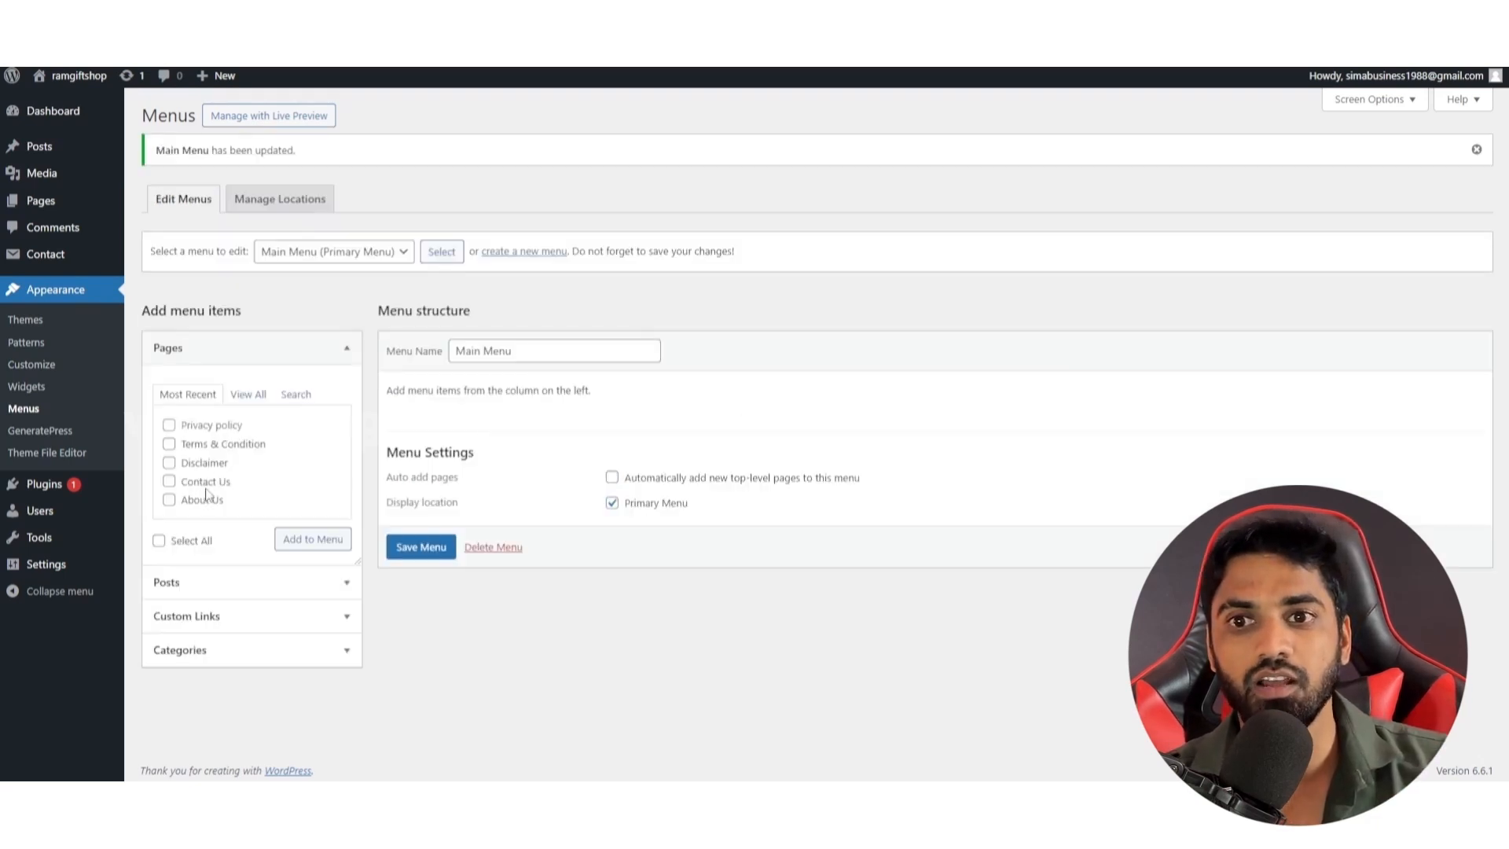
Step: Add the About Us, Contact Us, Disclaimer, Terms & Condition and Privacy policy pages to Main Menu
left_click(169, 500)
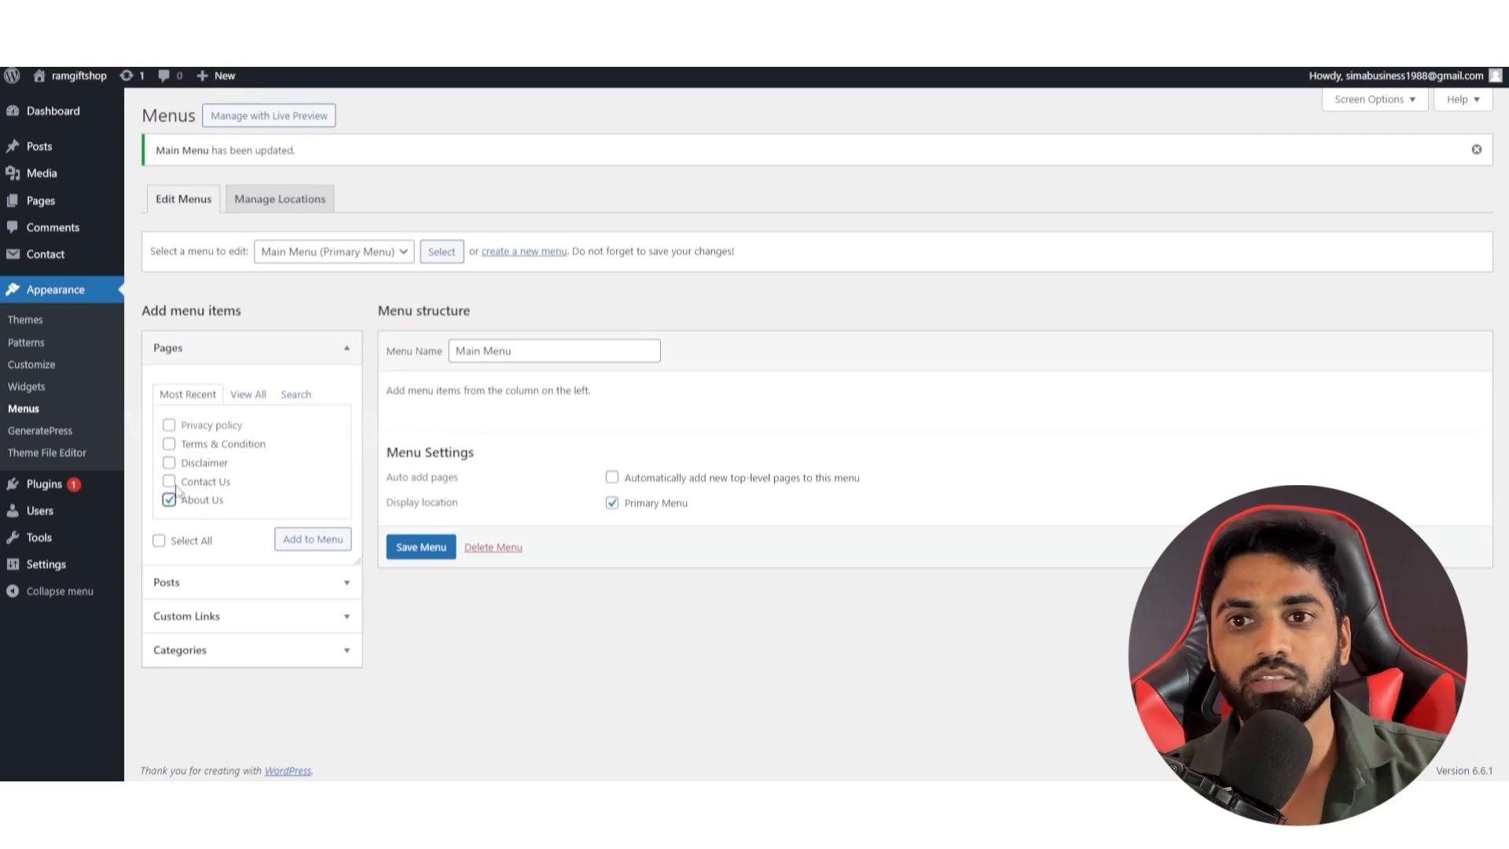
left_click(169, 481)
left_click(169, 462)
left_click(169, 444)
left_click(169, 424)
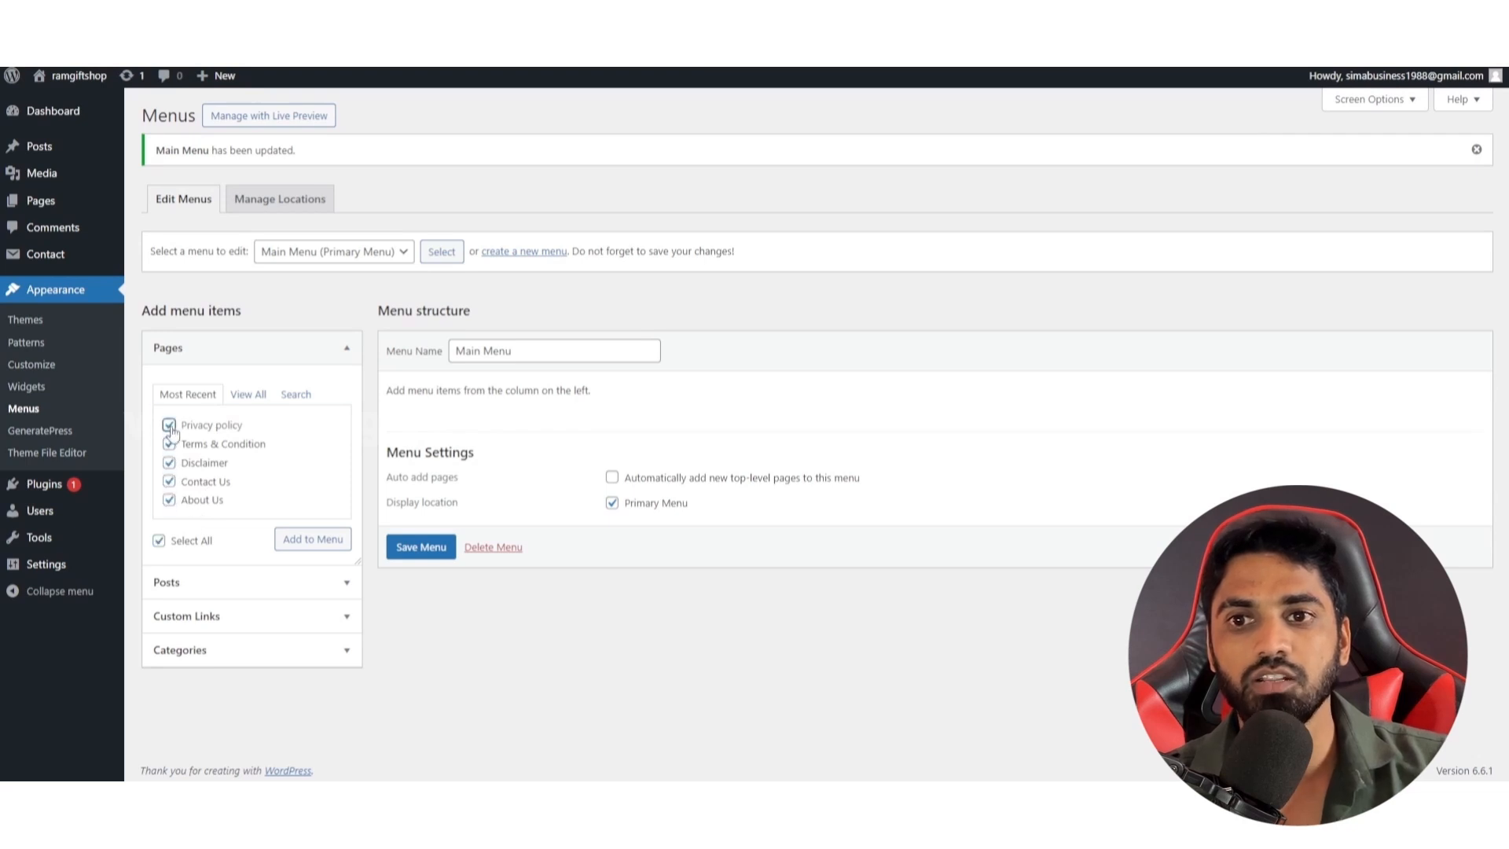
left_click(303, 544)
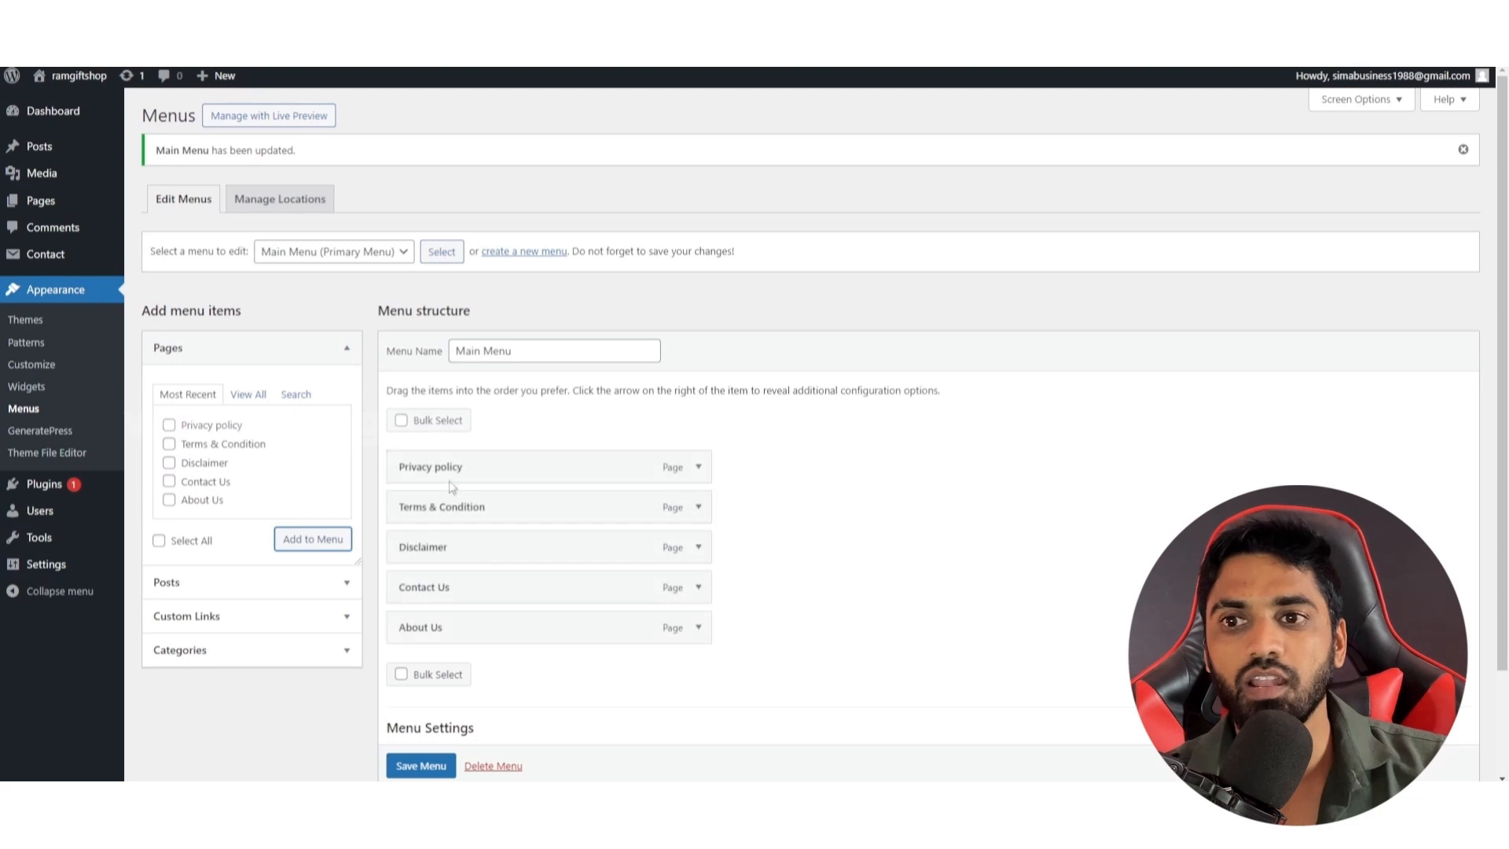
Step: Reorder the Main Menu items as About Us, Contact Us, Disclaimer, Privacy policy, Terms & Condition
left_click_drag(428, 635, 424, 467)
left_click_drag(432, 627, 430, 511)
left_click_drag(424, 628, 428, 546)
Step: Add a custom link labelled "Home" to Main Menu, using the site's home page URL copied from the live site
scroll(721, 640, "down", 1)
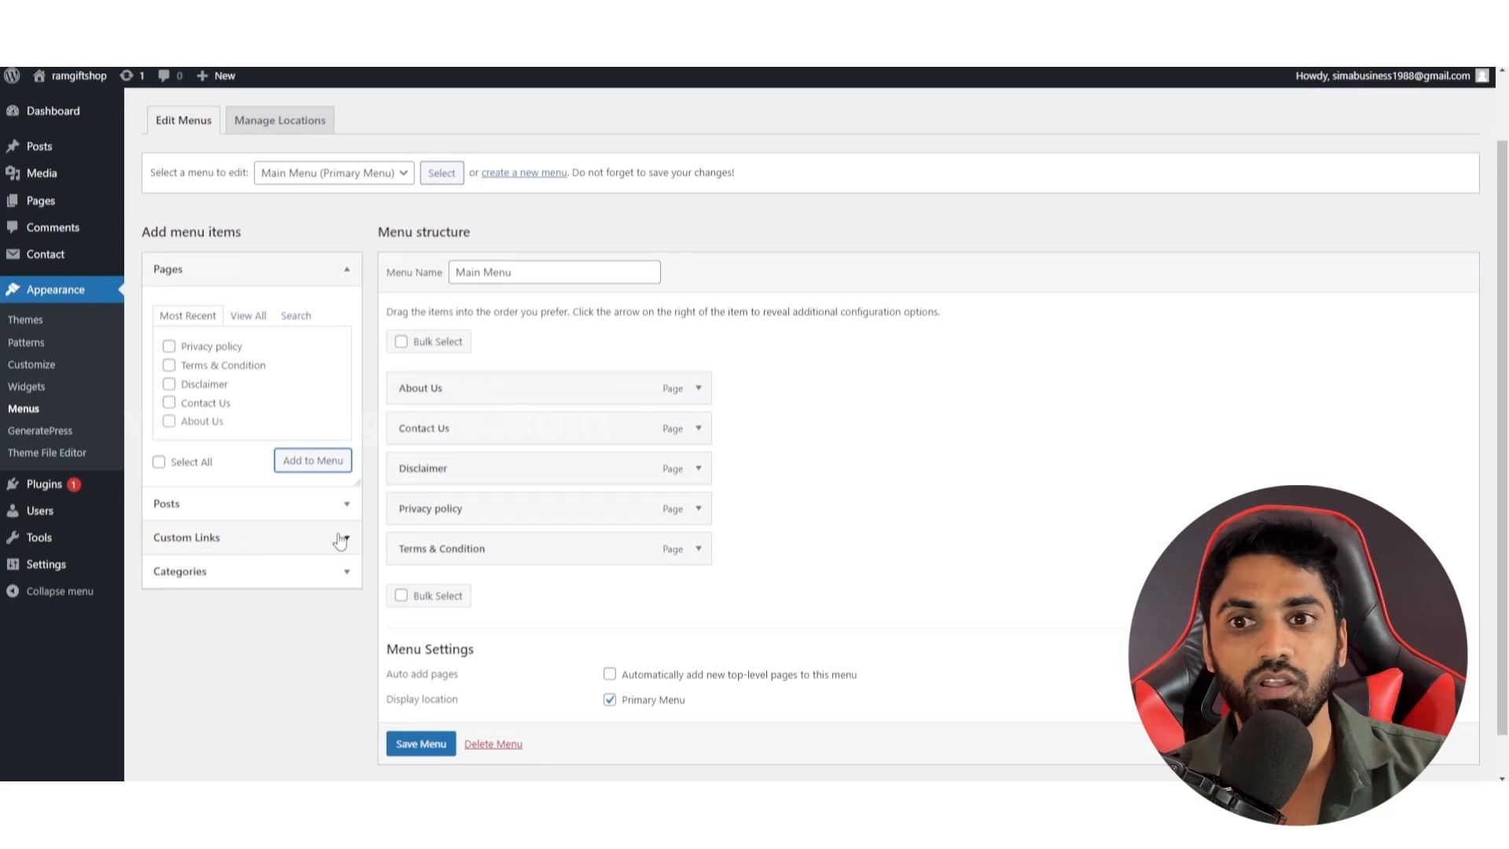
left_click(267, 547)
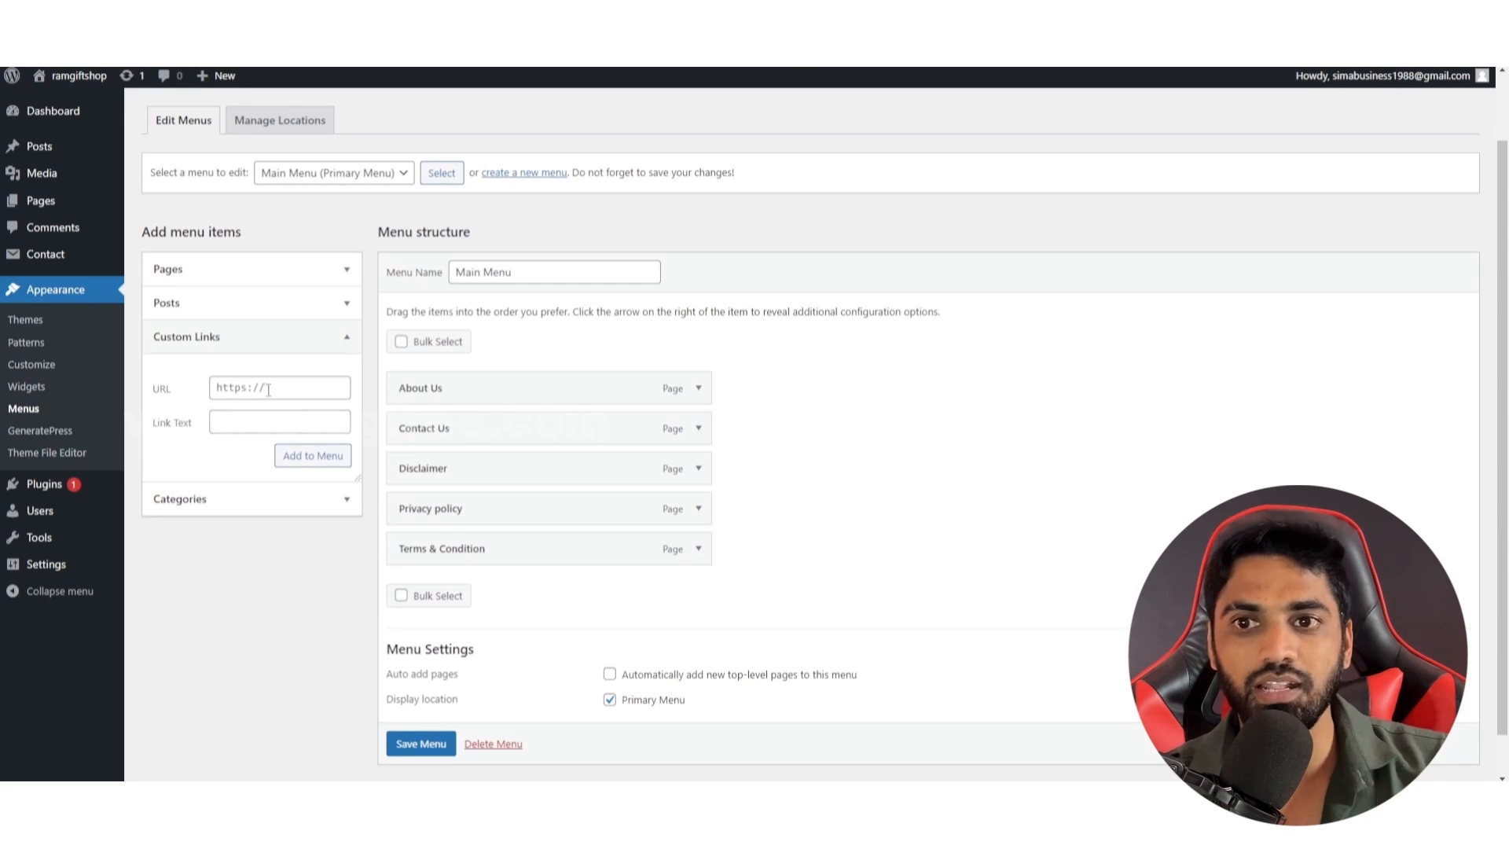
left_click(256, 423)
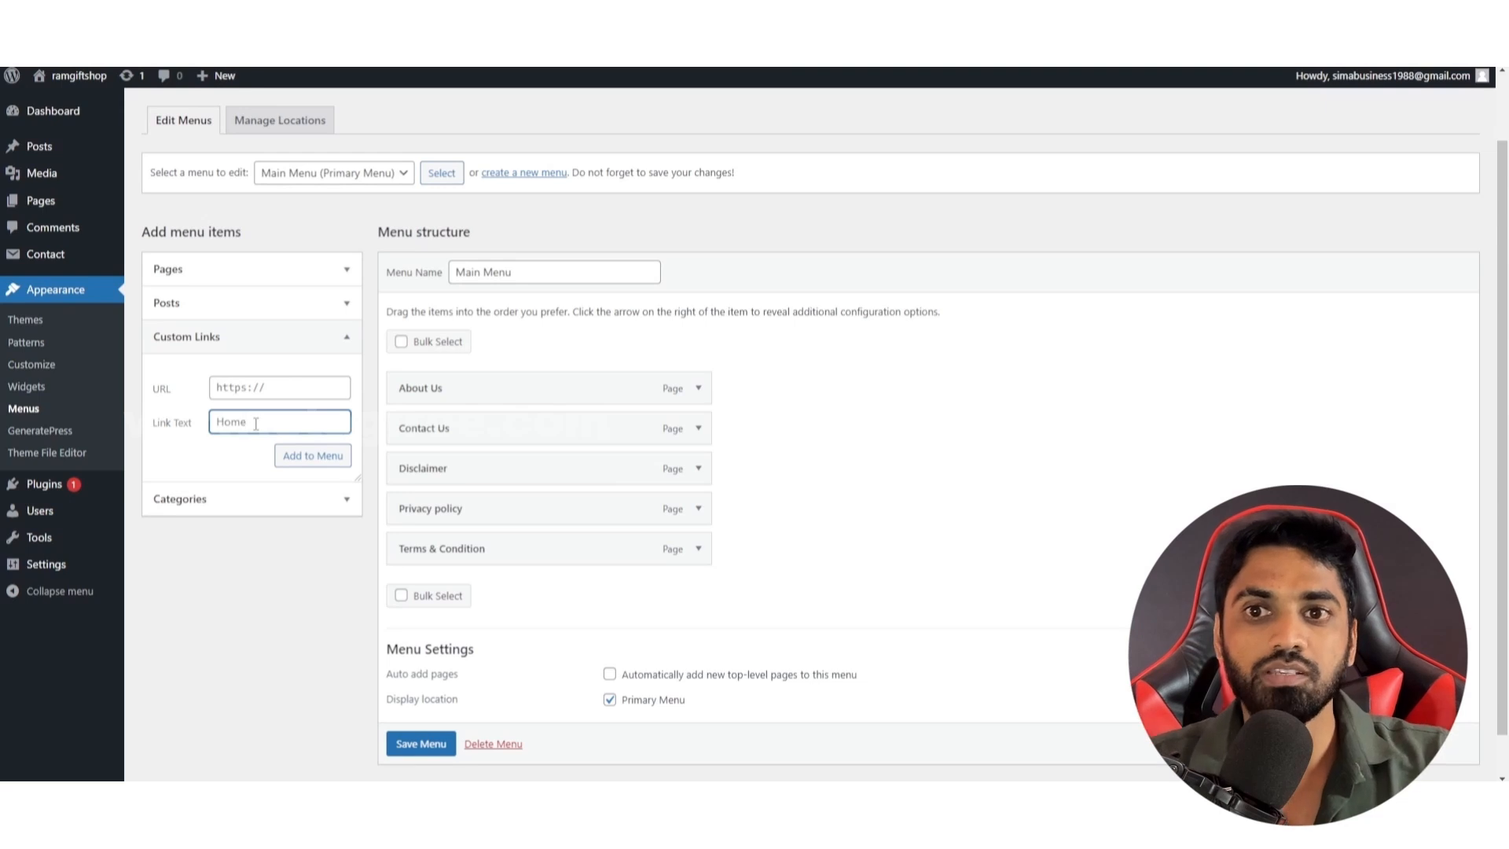
left_click(288, 393)
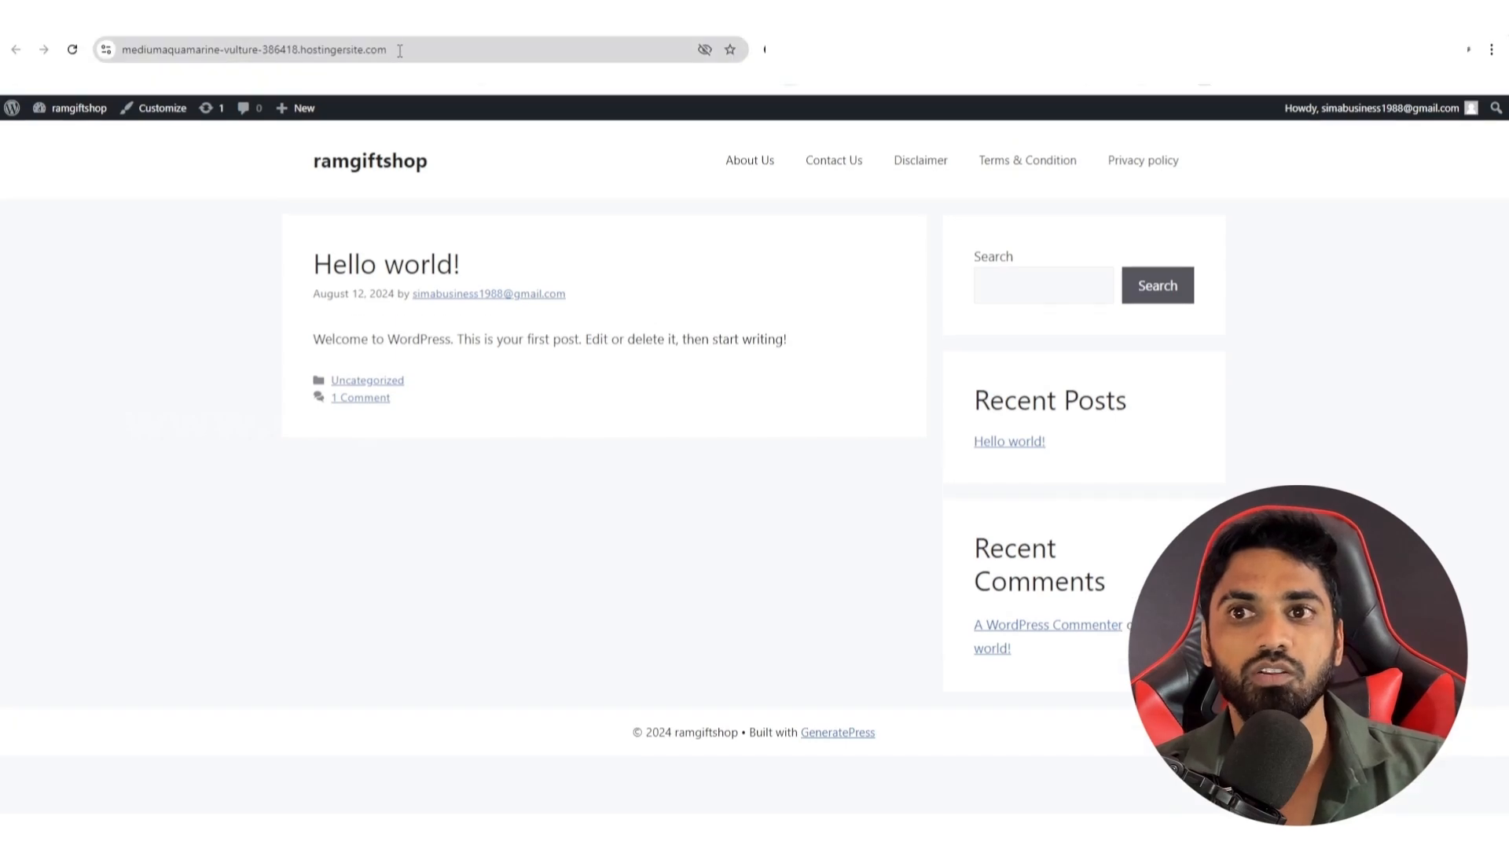
left_click(400, 50)
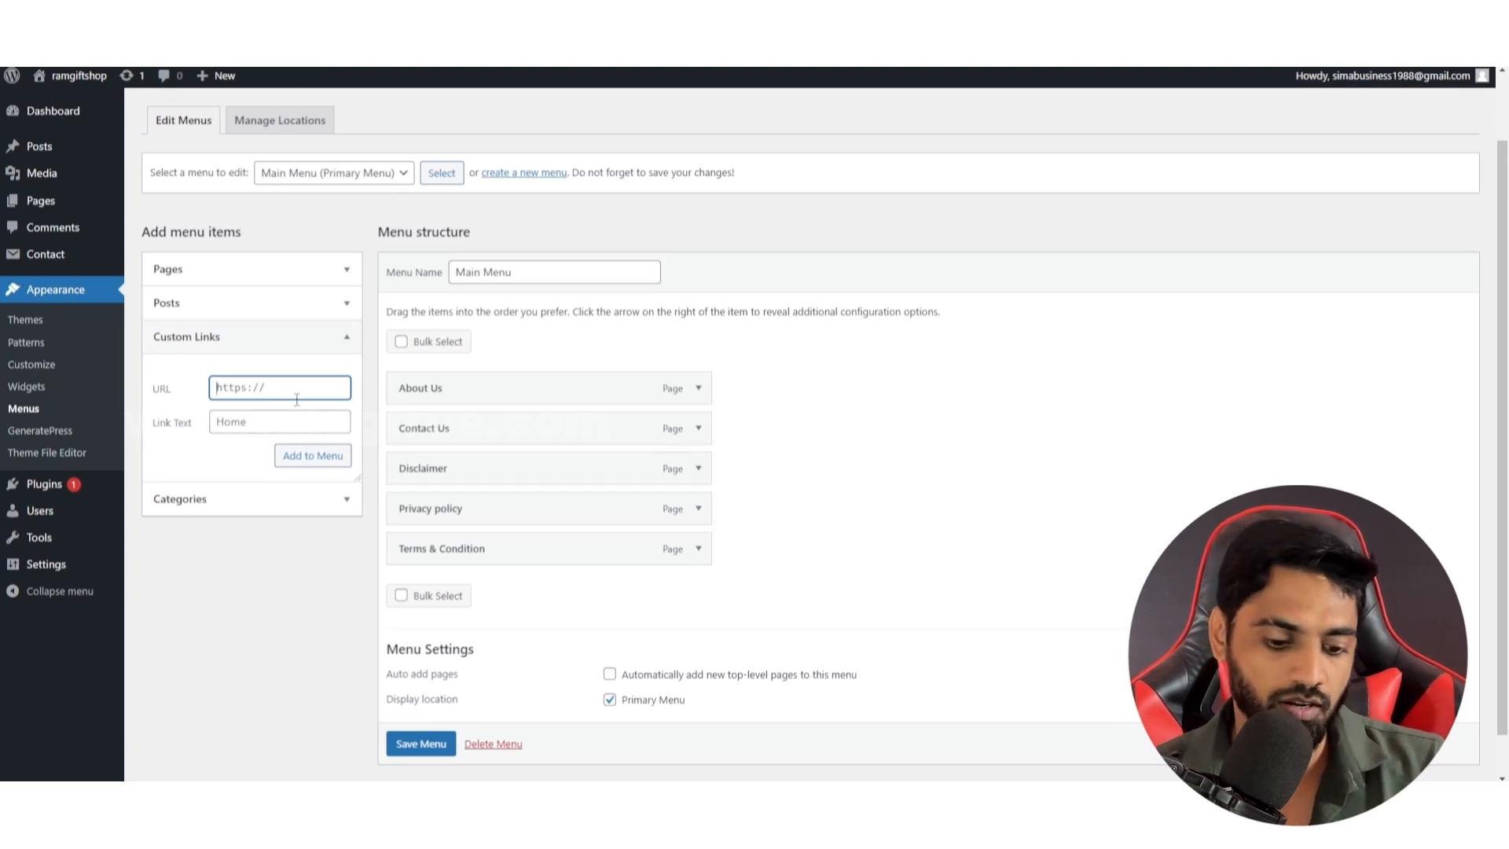
key("ctrl+v")
left_click(313, 457)
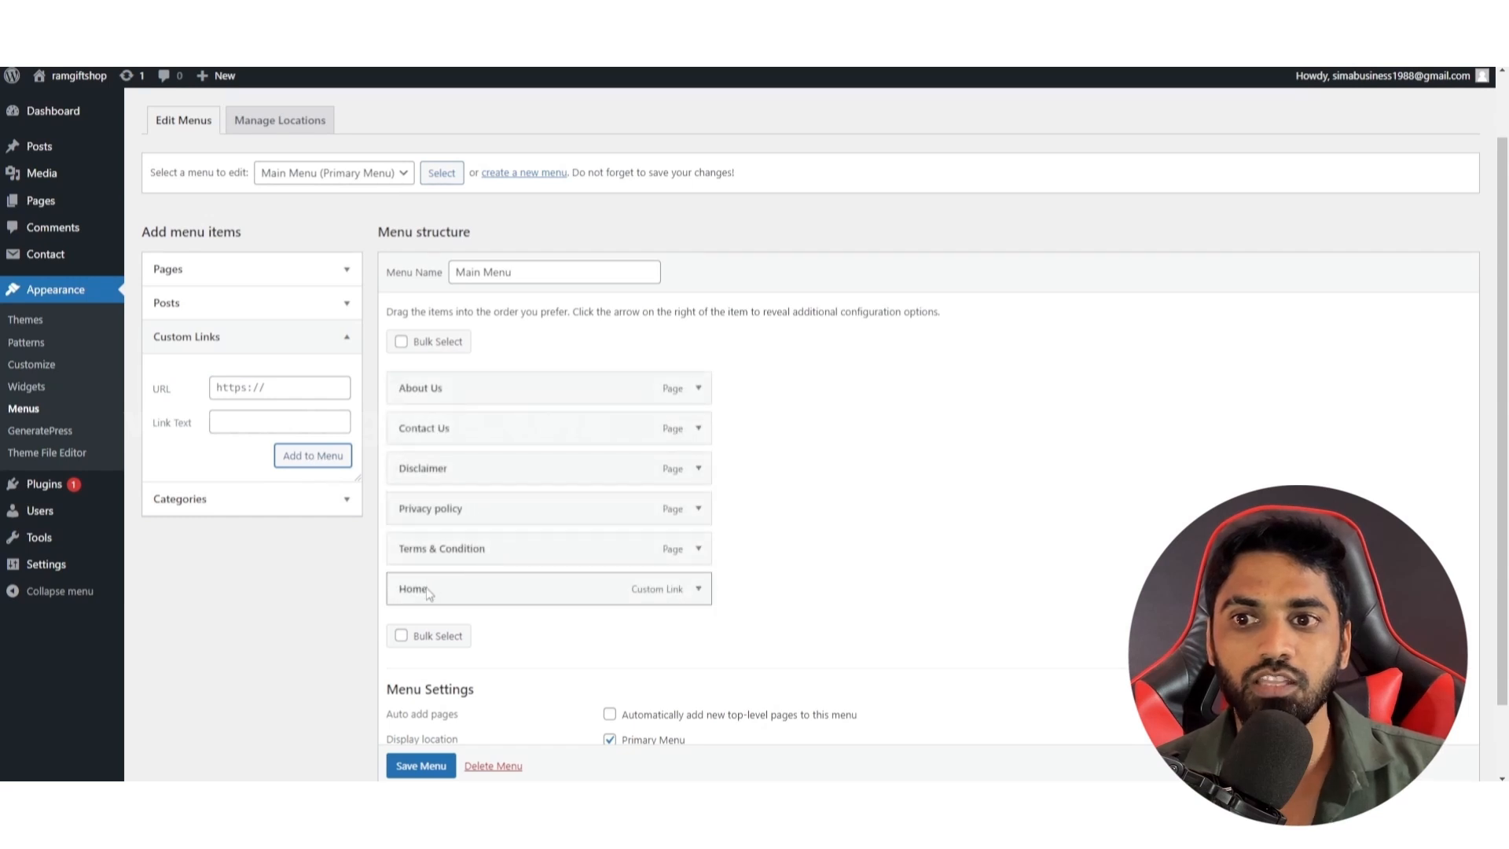
Step: Move the Home link to the first position in Main Menu and save the menu
left_click_drag(426, 594, 428, 387)
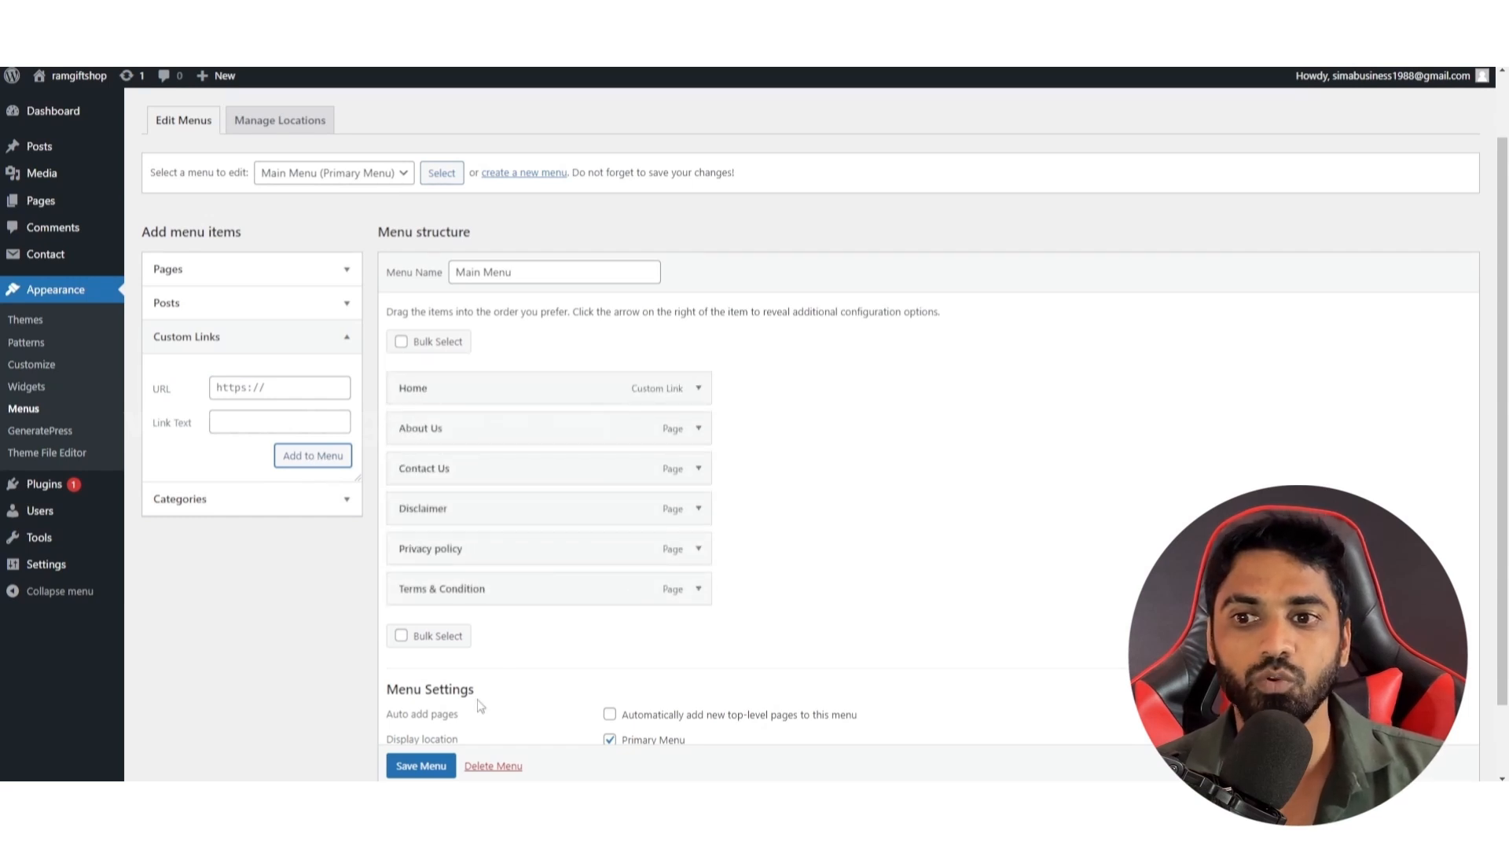
scroll(426, 766, "down", 1)
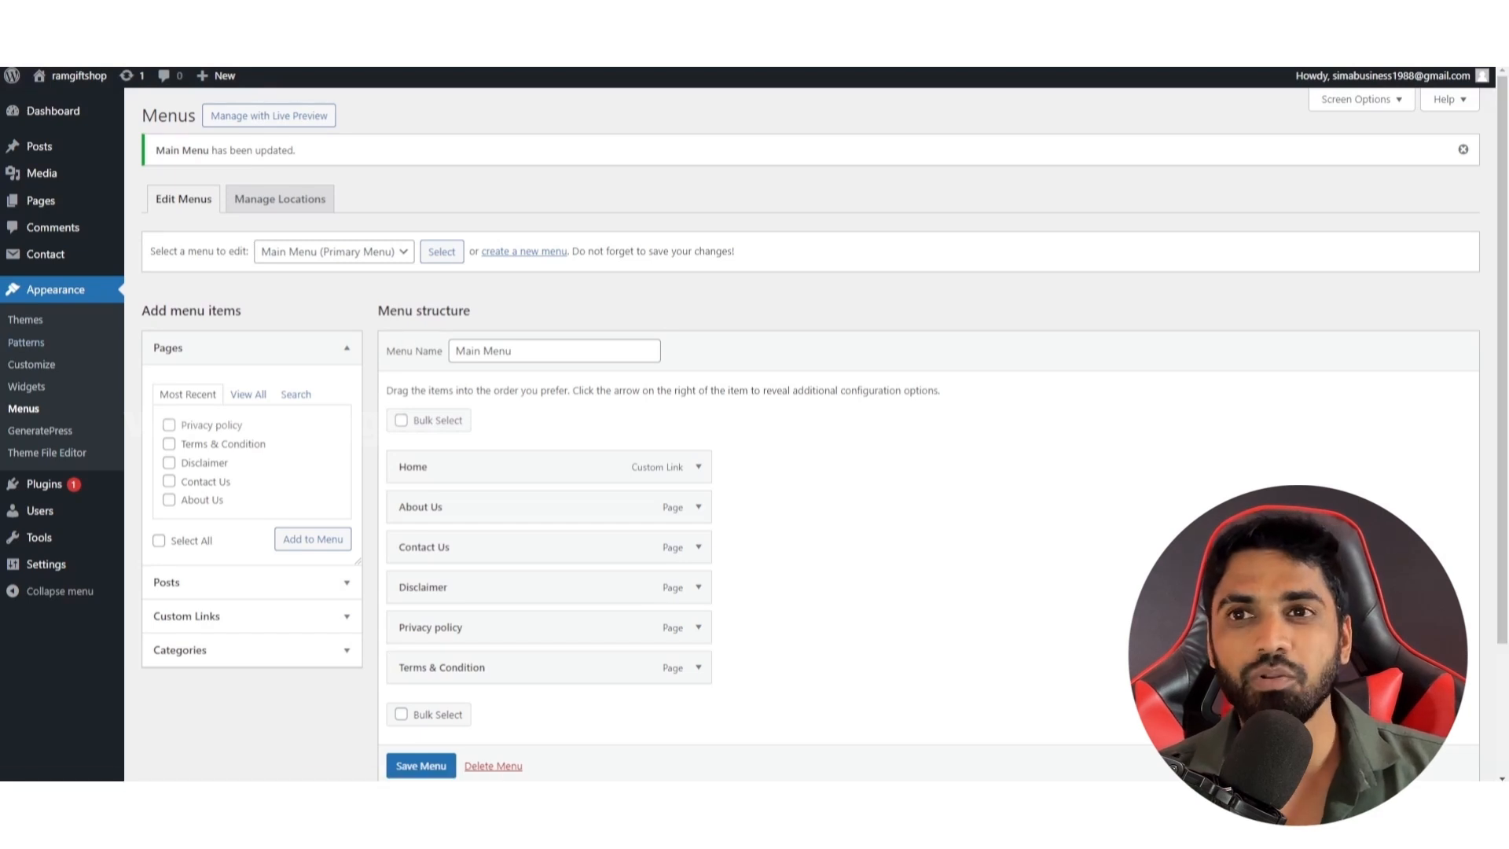
Step: Examine the header navigation menu and the footer credit line on the live site's home page
left_click(118, 15)
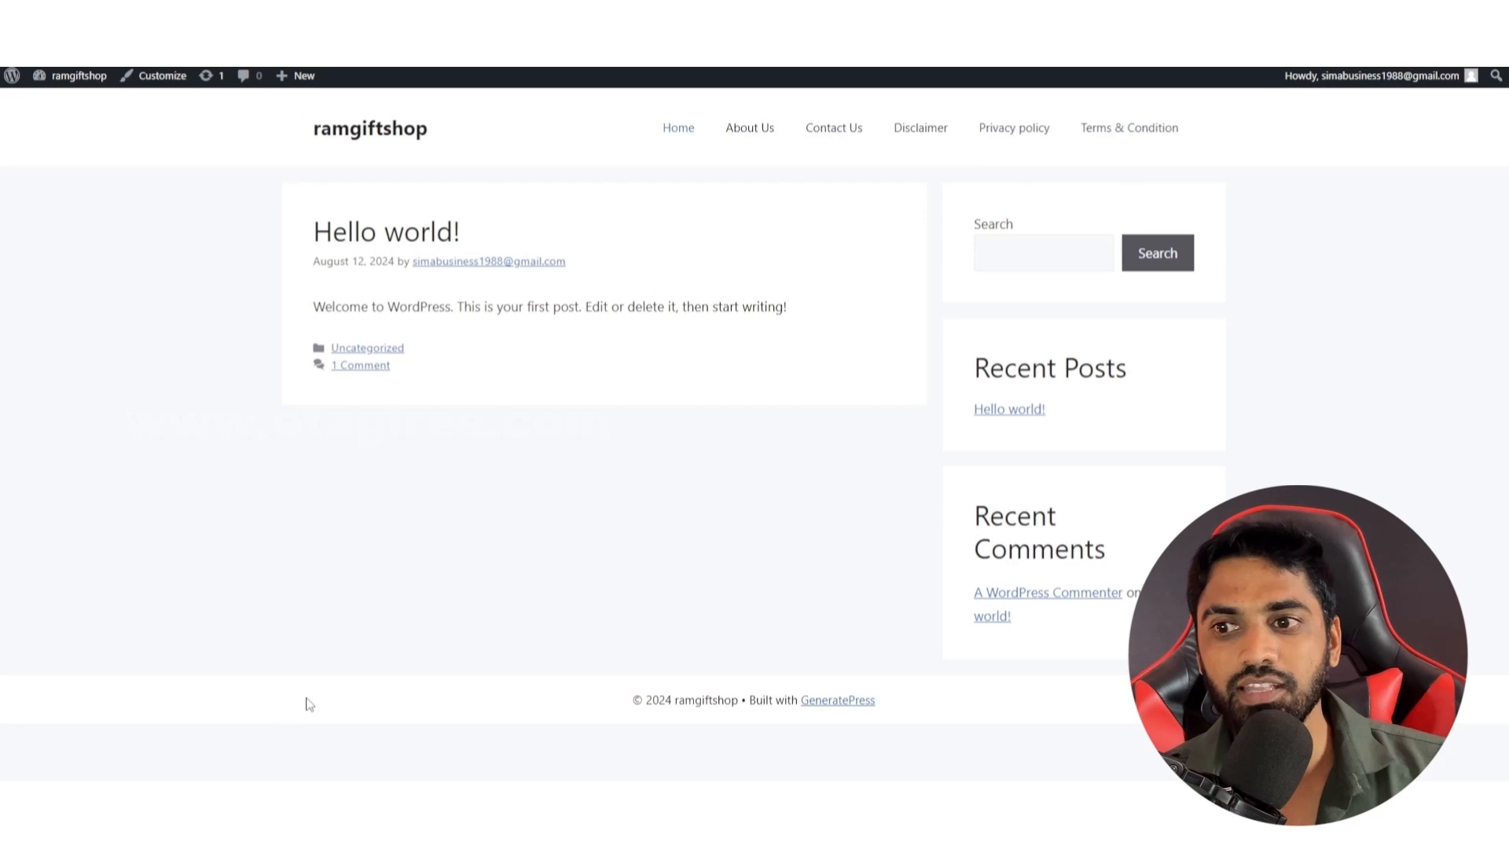
left_click_drag(303, 704, 919, 697)
left_click_drag(236, 139, 1147, 110)
left_click_drag(474, 697, 1010, 698)
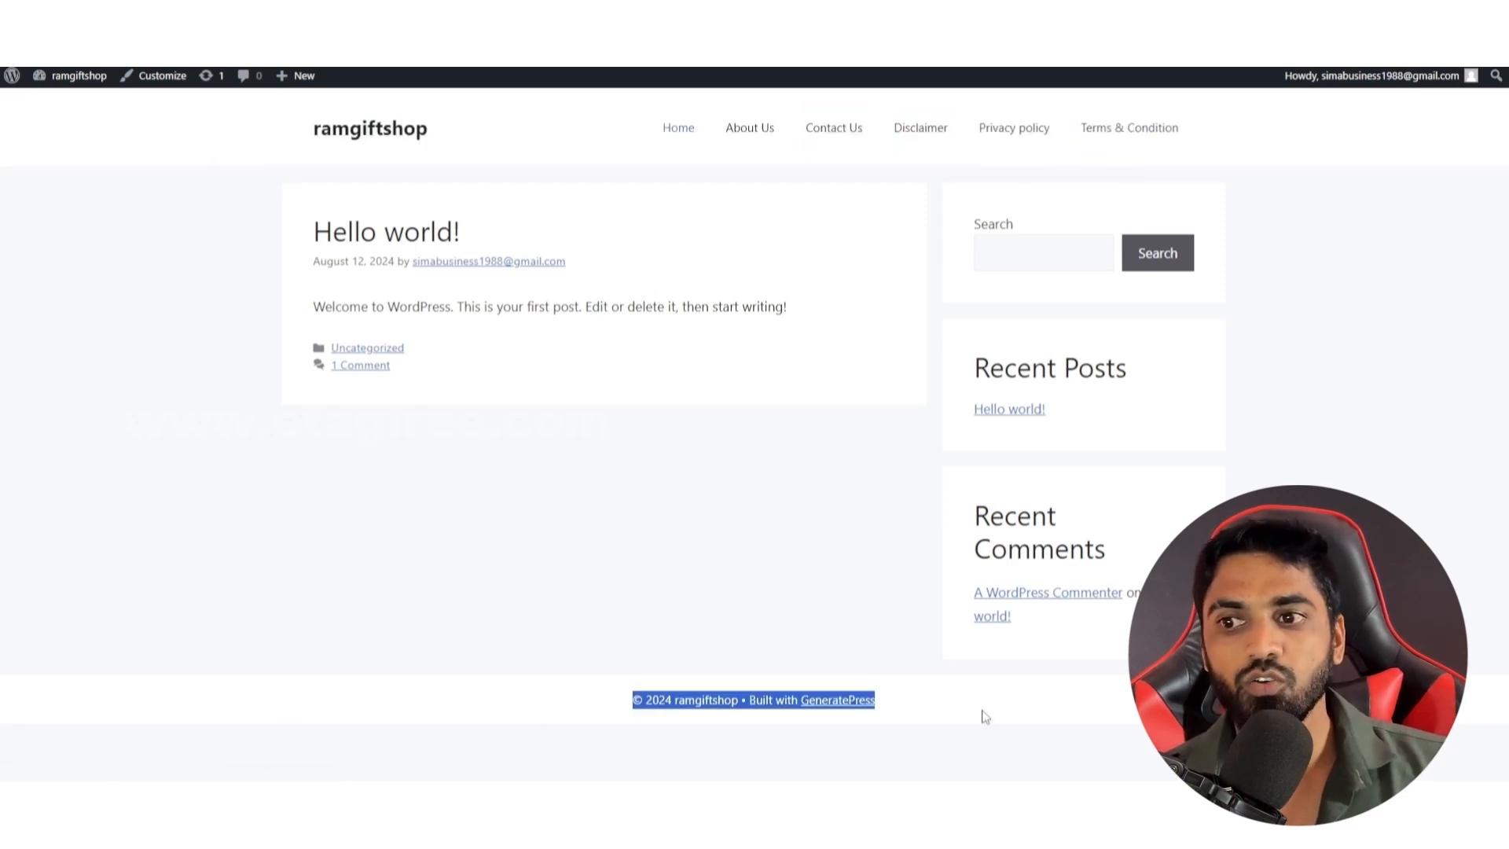
left_click(982, 717)
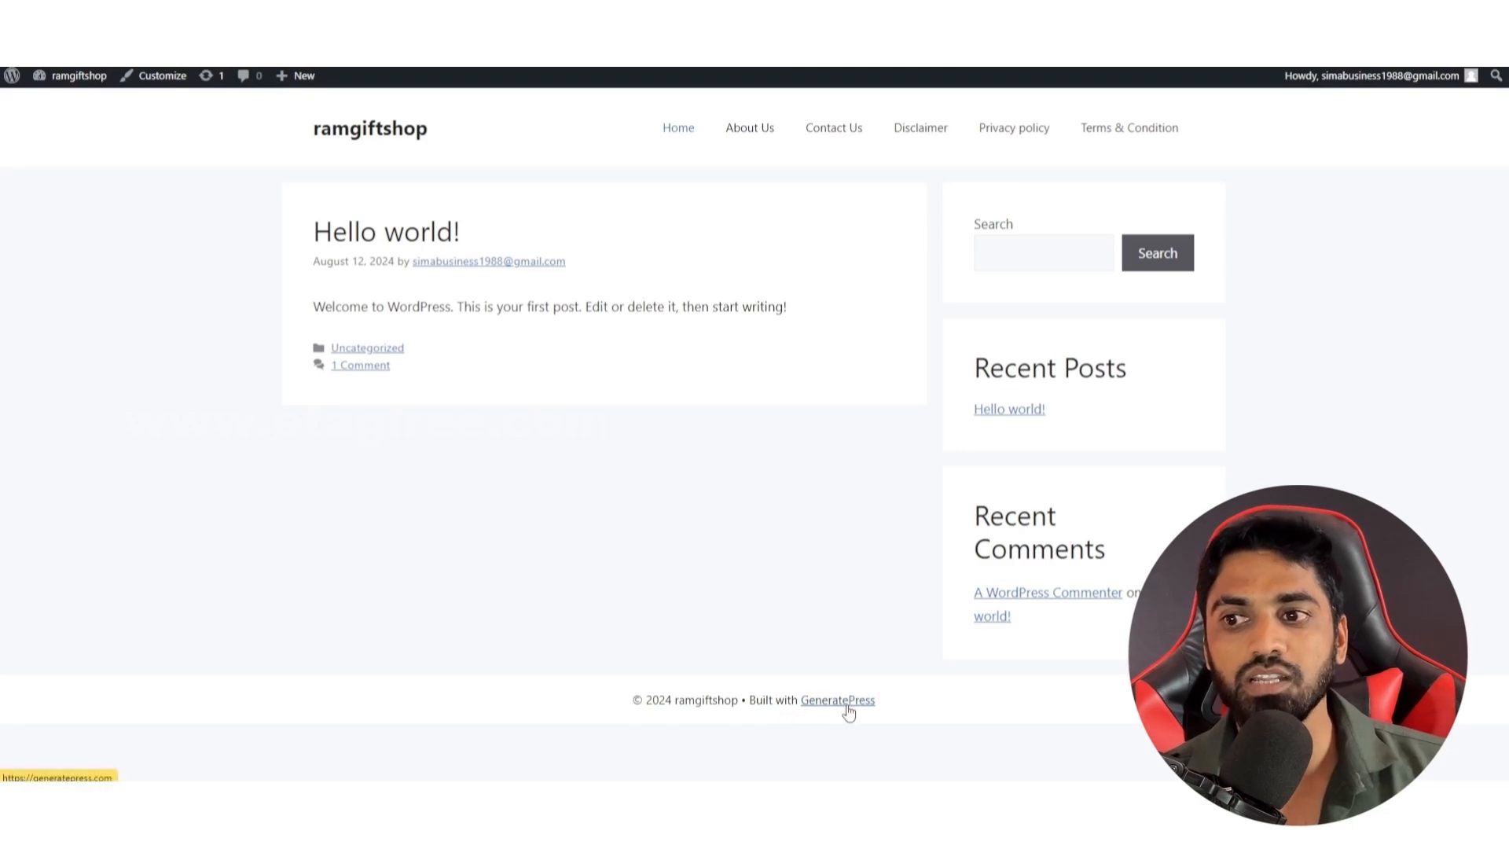
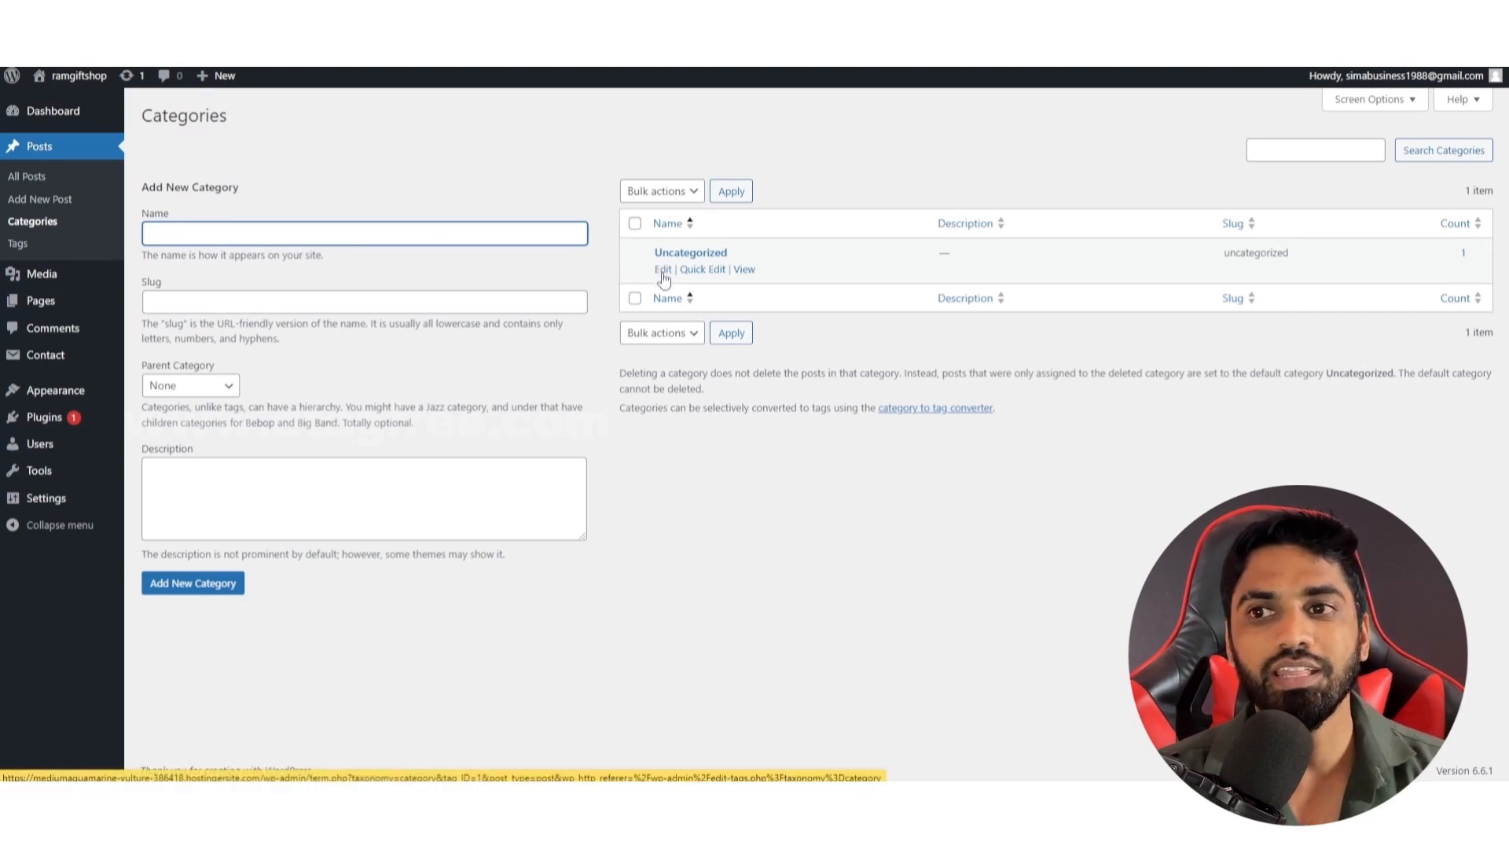
Step: Open the Uncategorized post category for editing
left_click(662, 271)
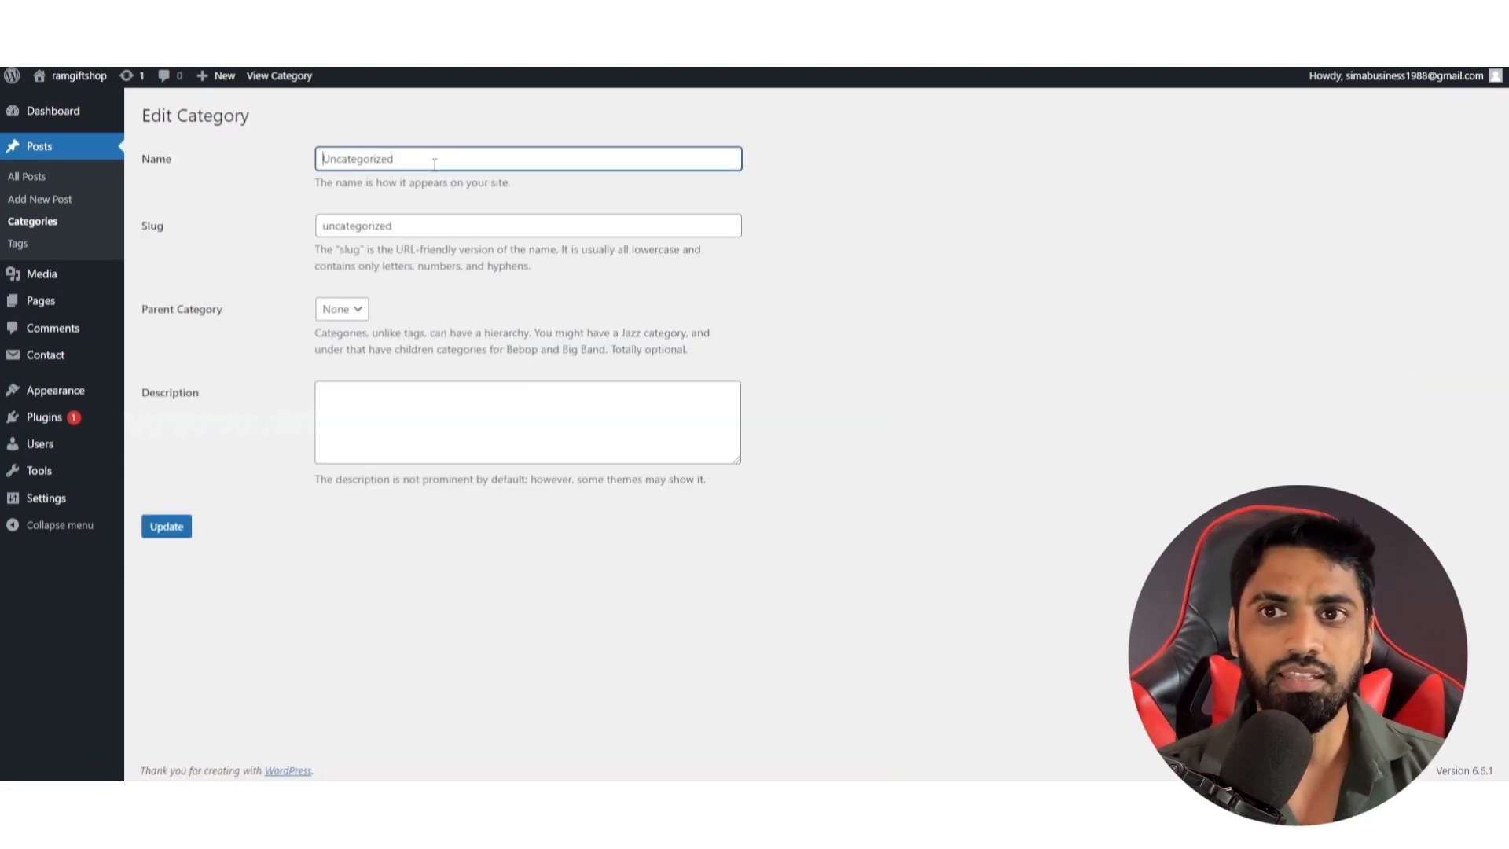
Step: Try News, Review and Blog in turn as the category's name
left_click_drag(434, 161, 265, 174)
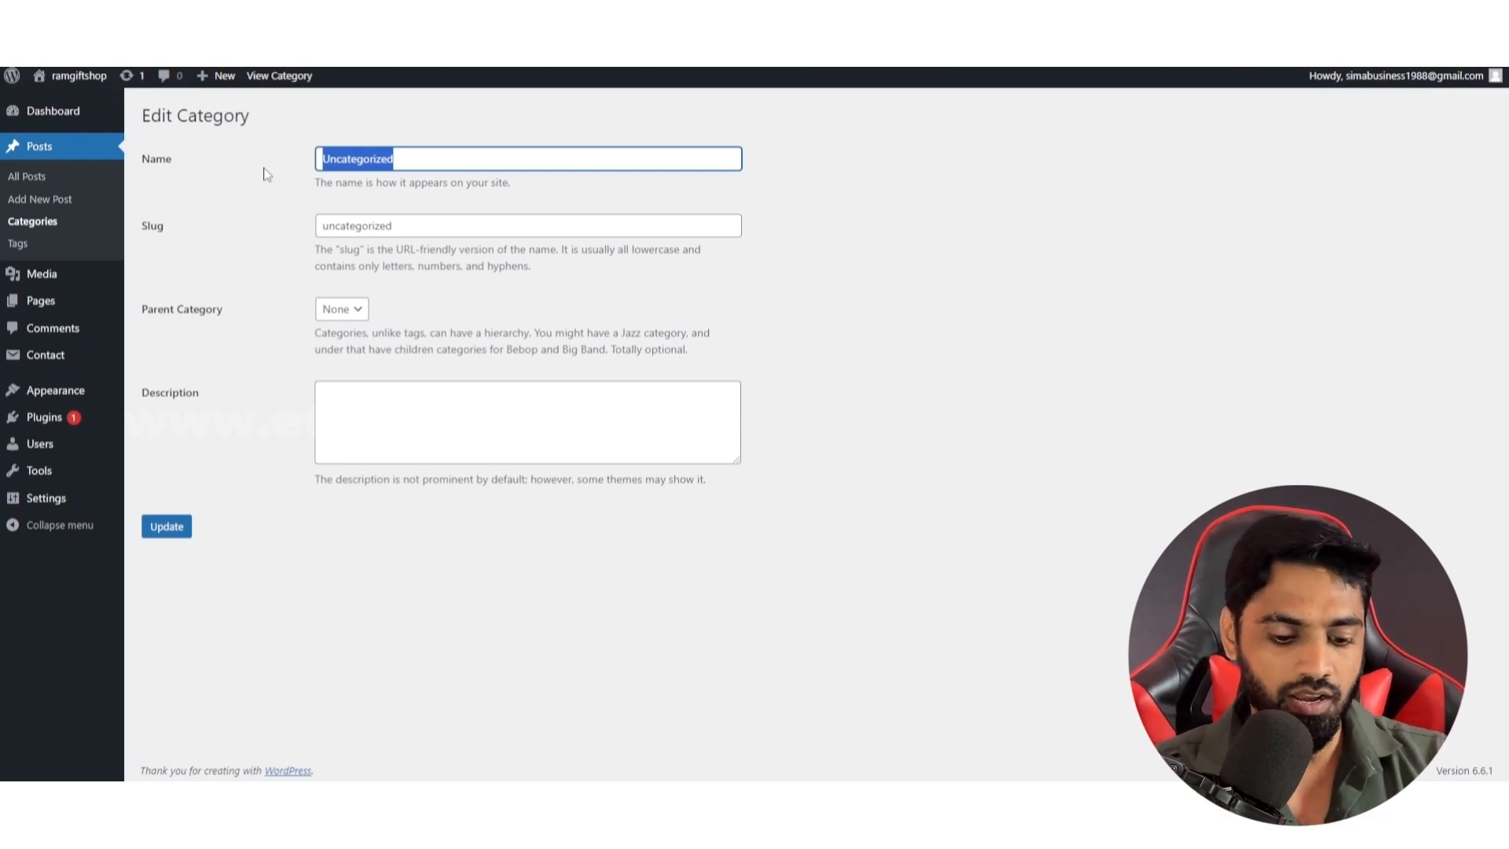
type("News")
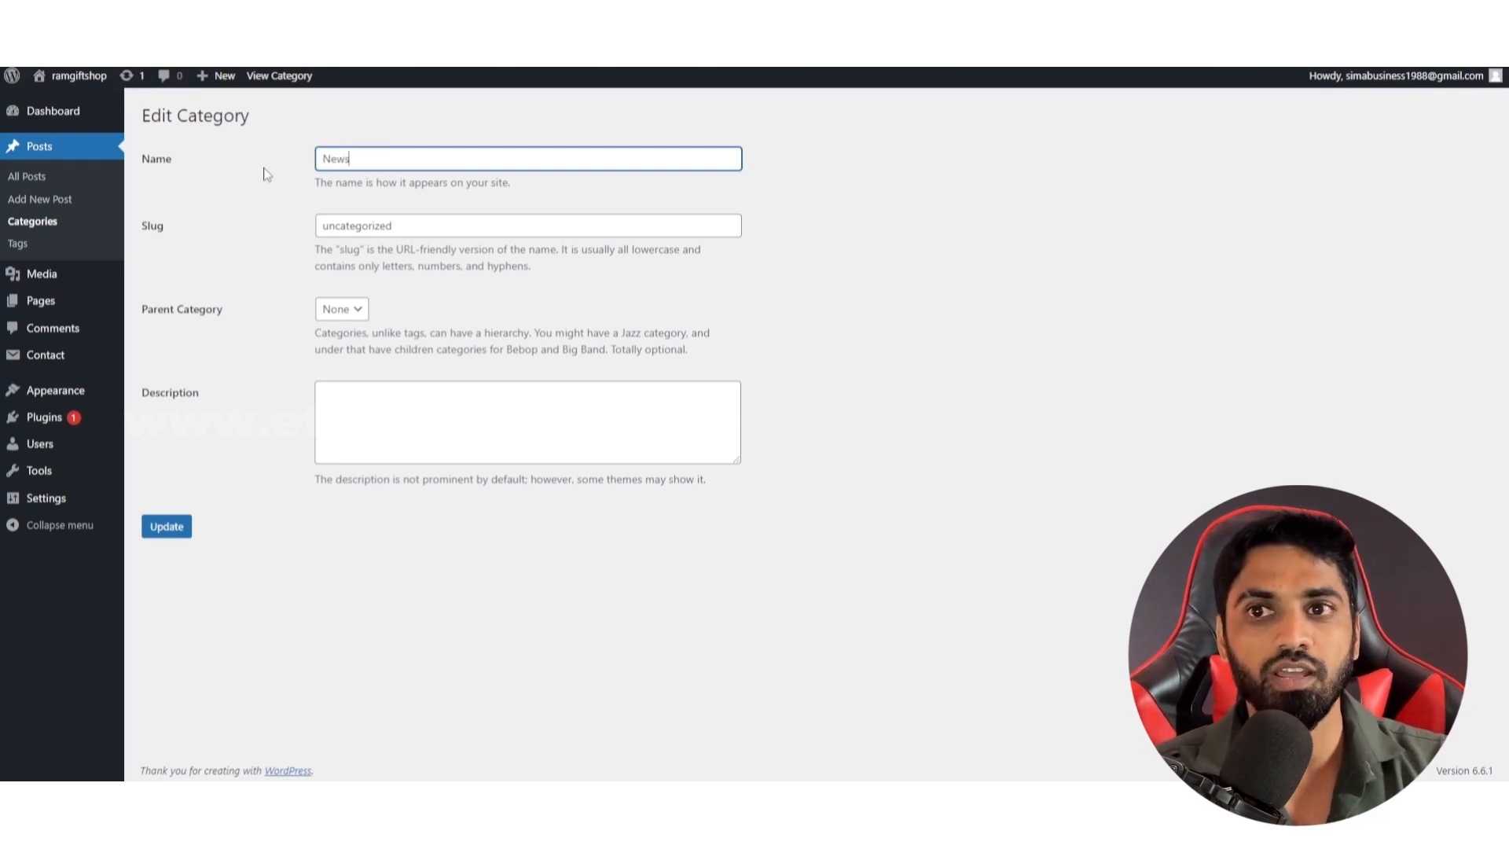
double_click(337, 156)
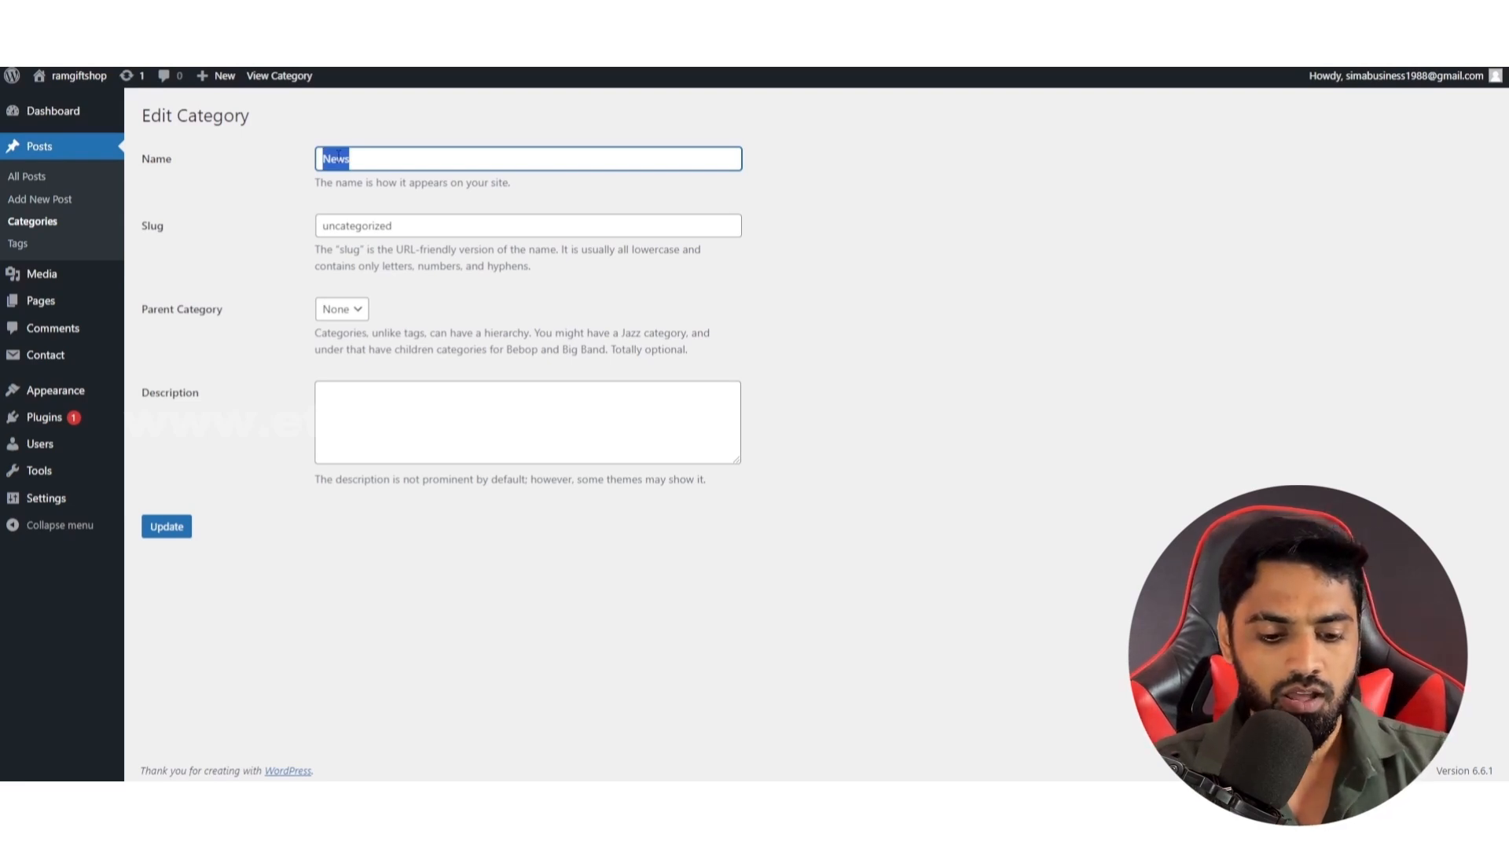
type("Review")
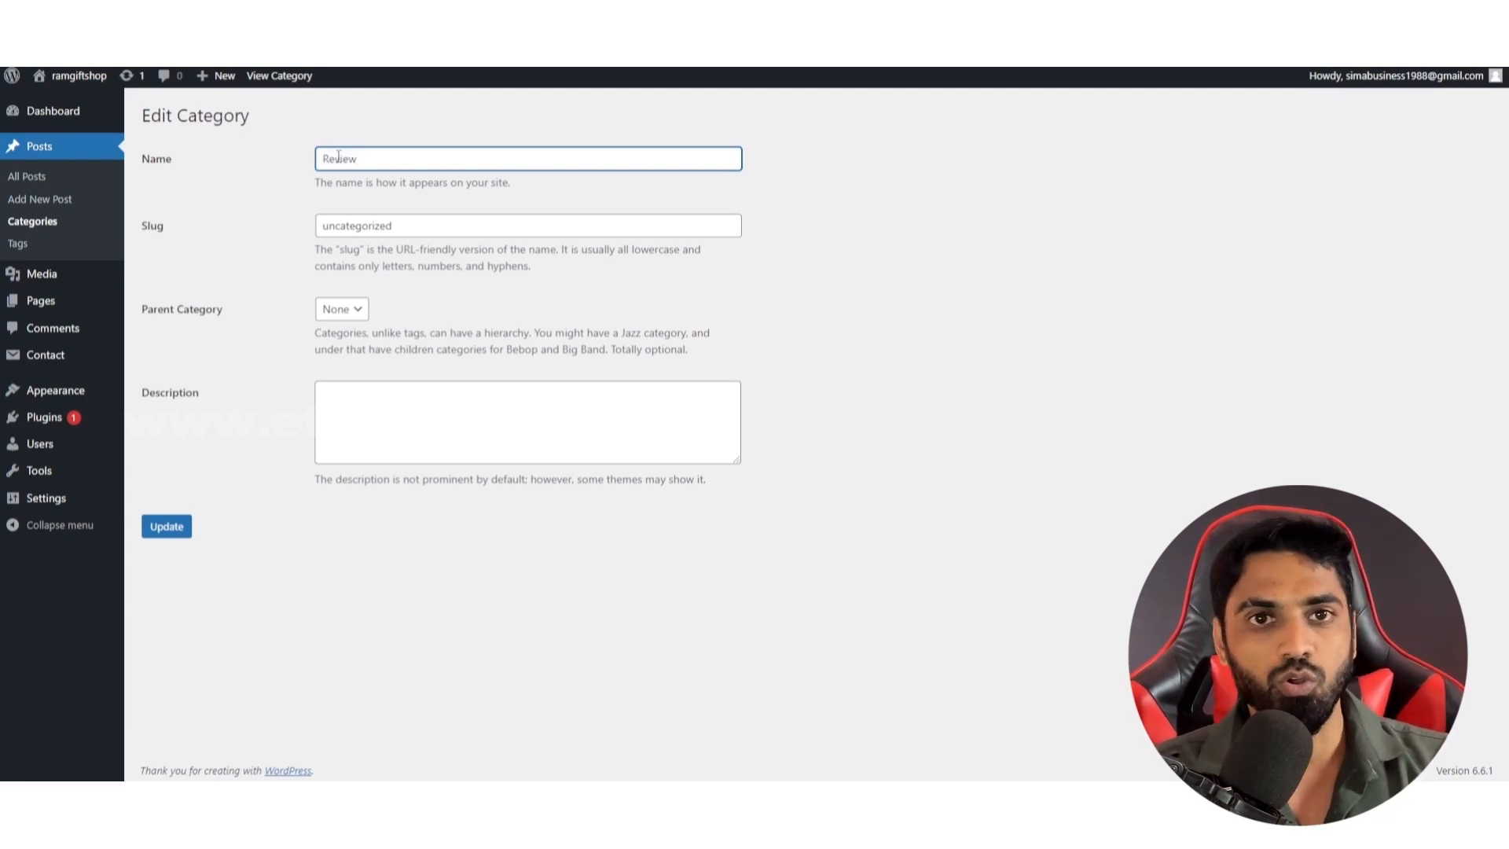
key("BackSpace")
key("BackSpace")
key("BackSpace")
key("BackSpace")
key("BackSpace")
key("BackSpace")
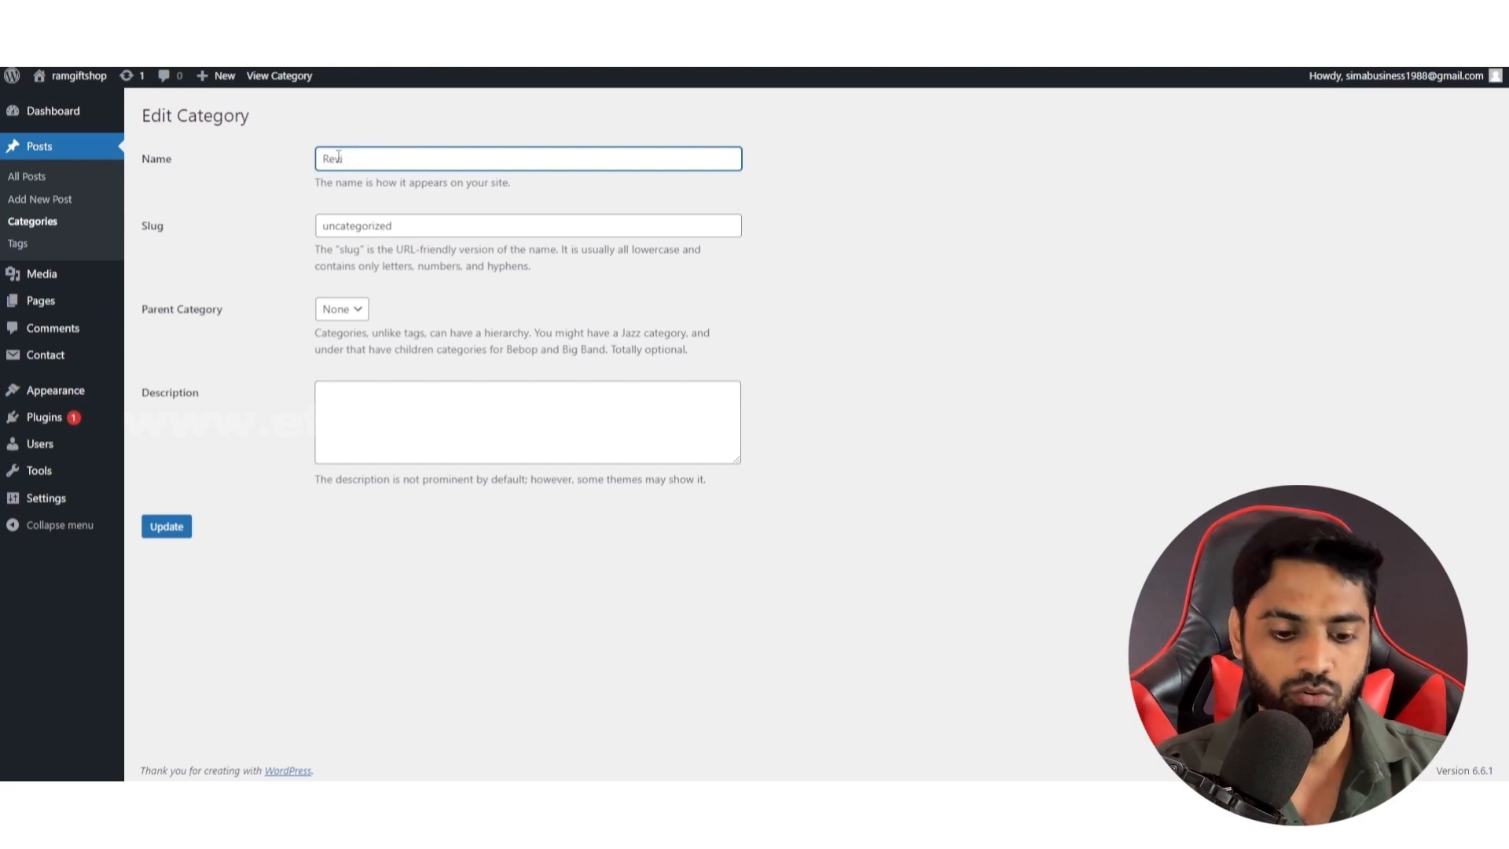
type("Blog")
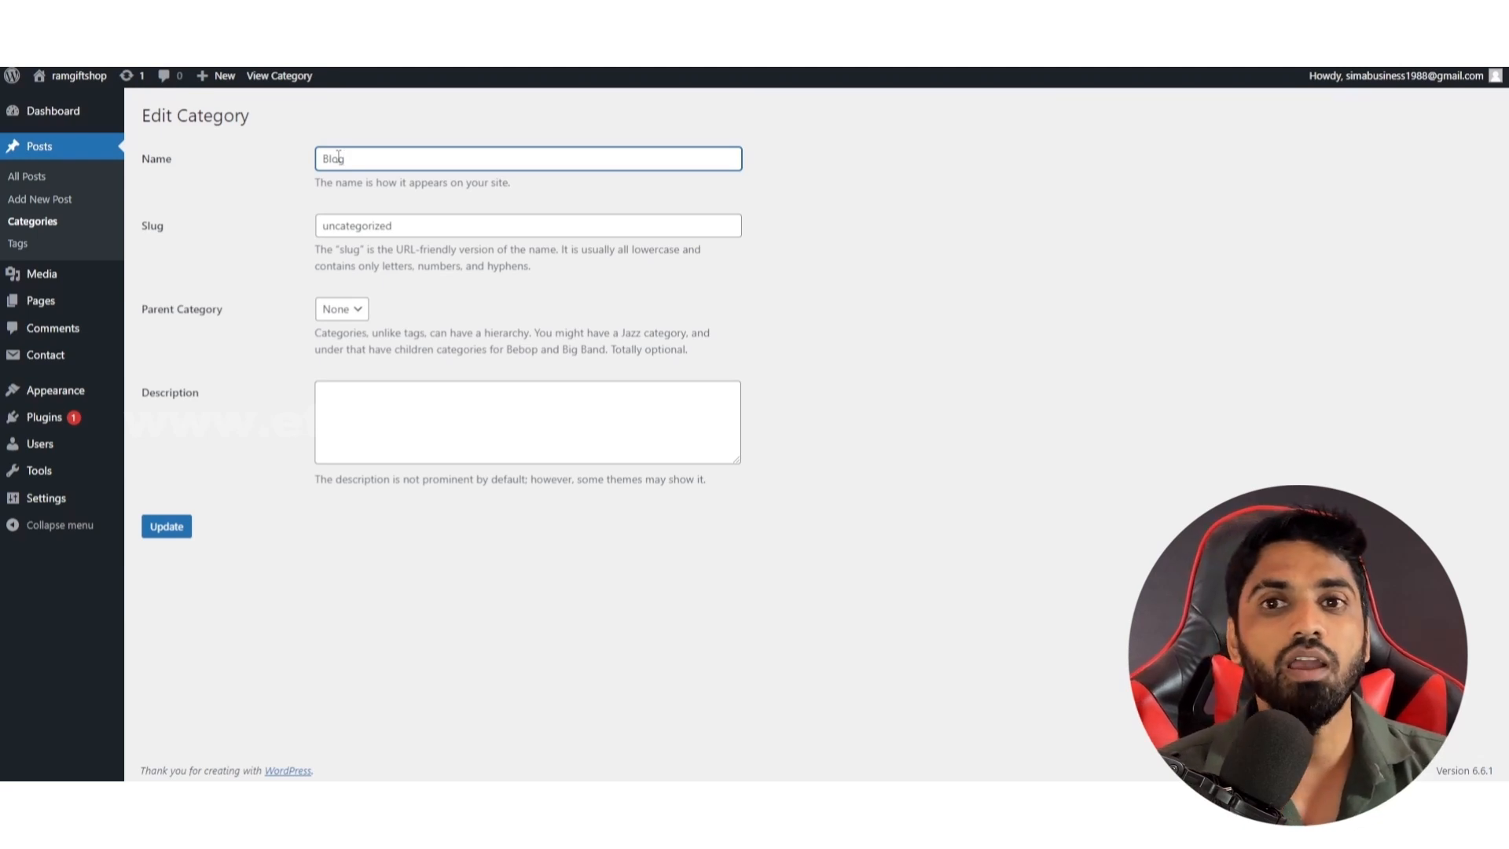
Step: Rename the category Fitness Review, use the same text as its slug, update it and return to the category list
double_click(339, 158)
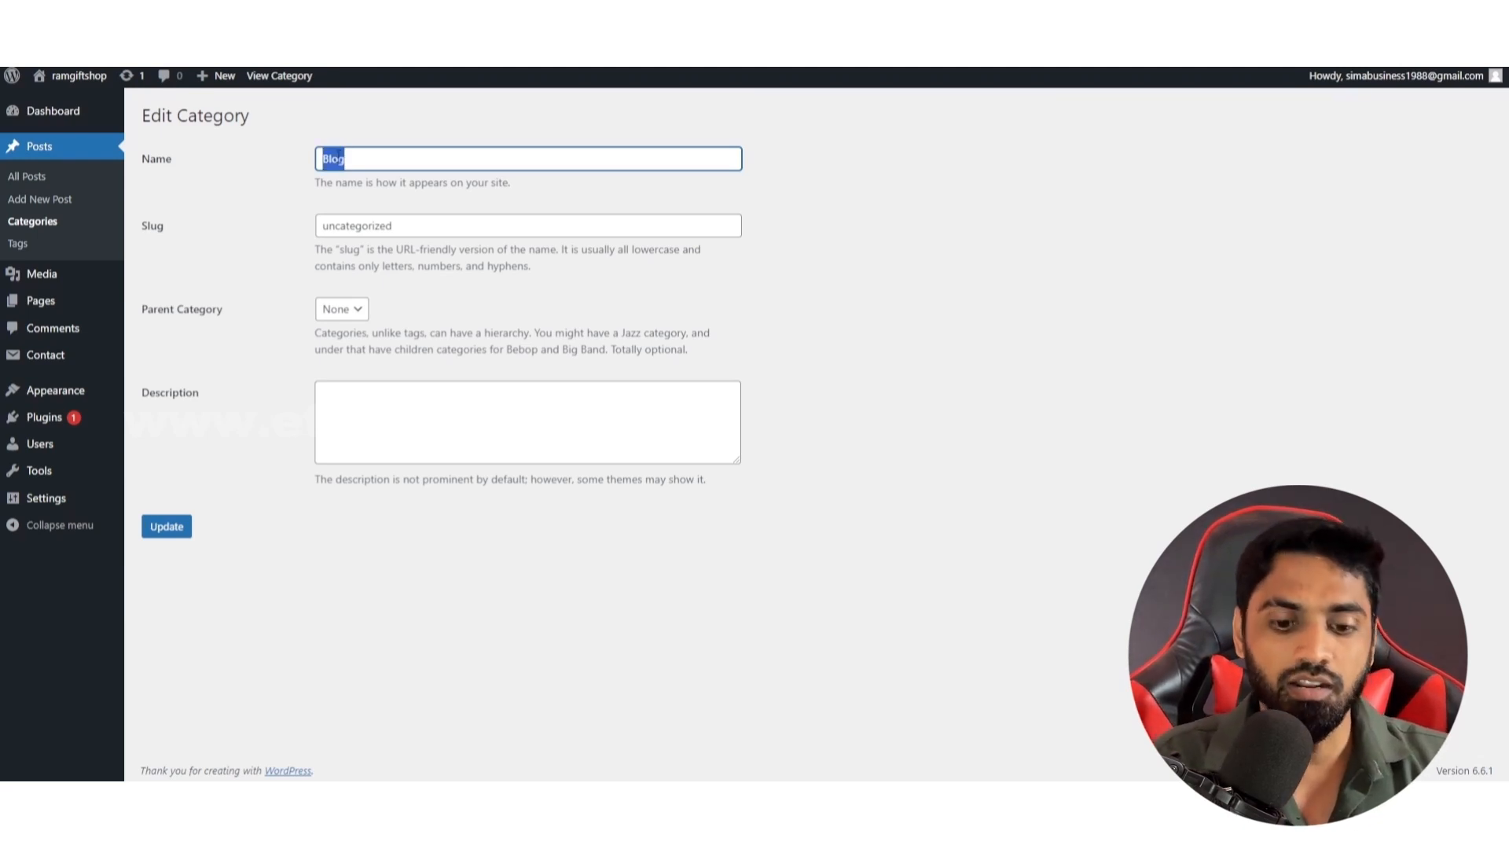
type("Review")
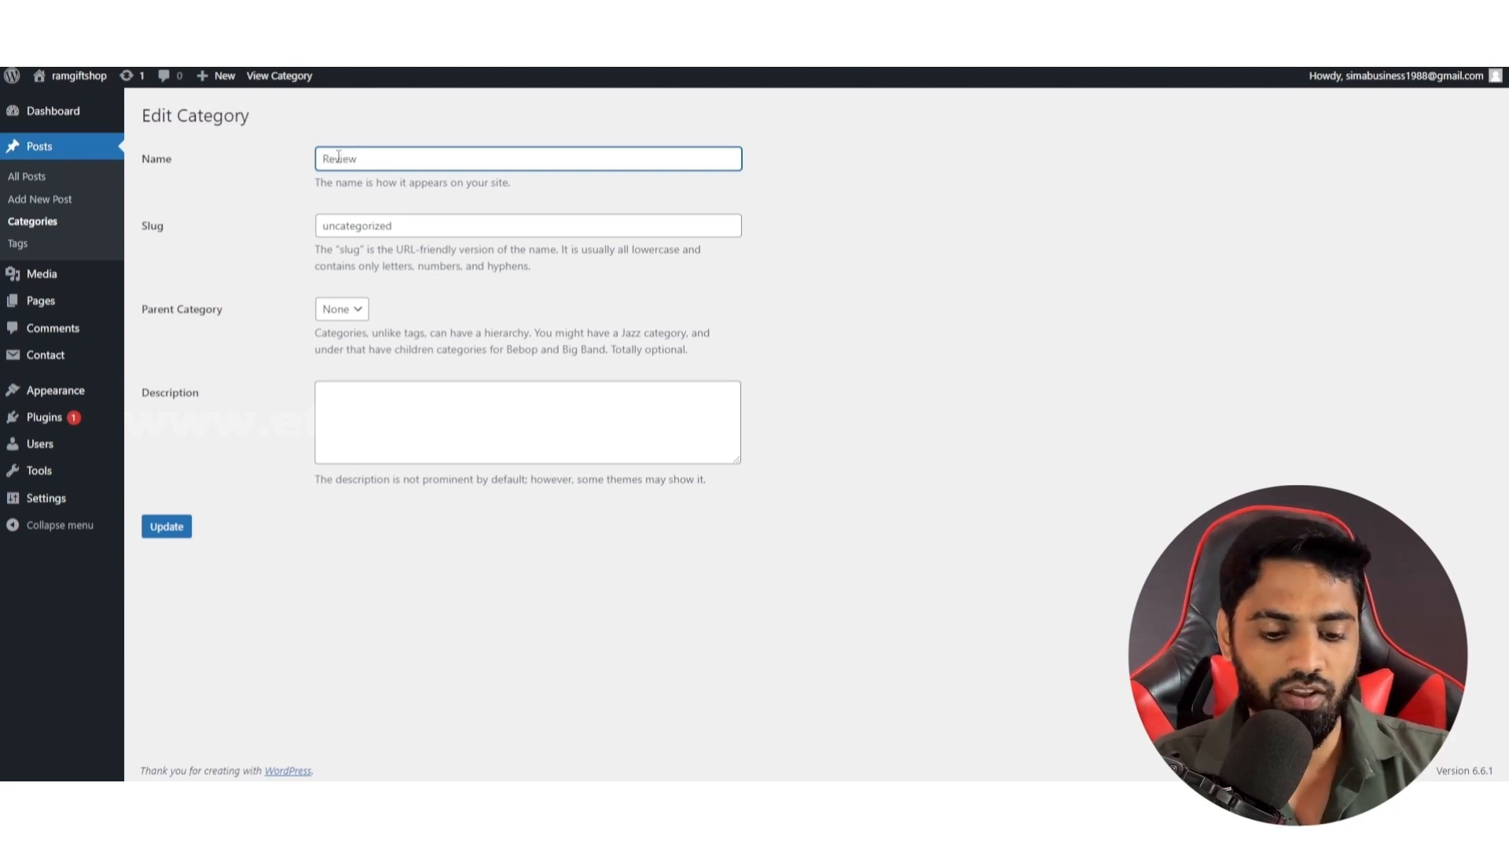
type("Fitness")
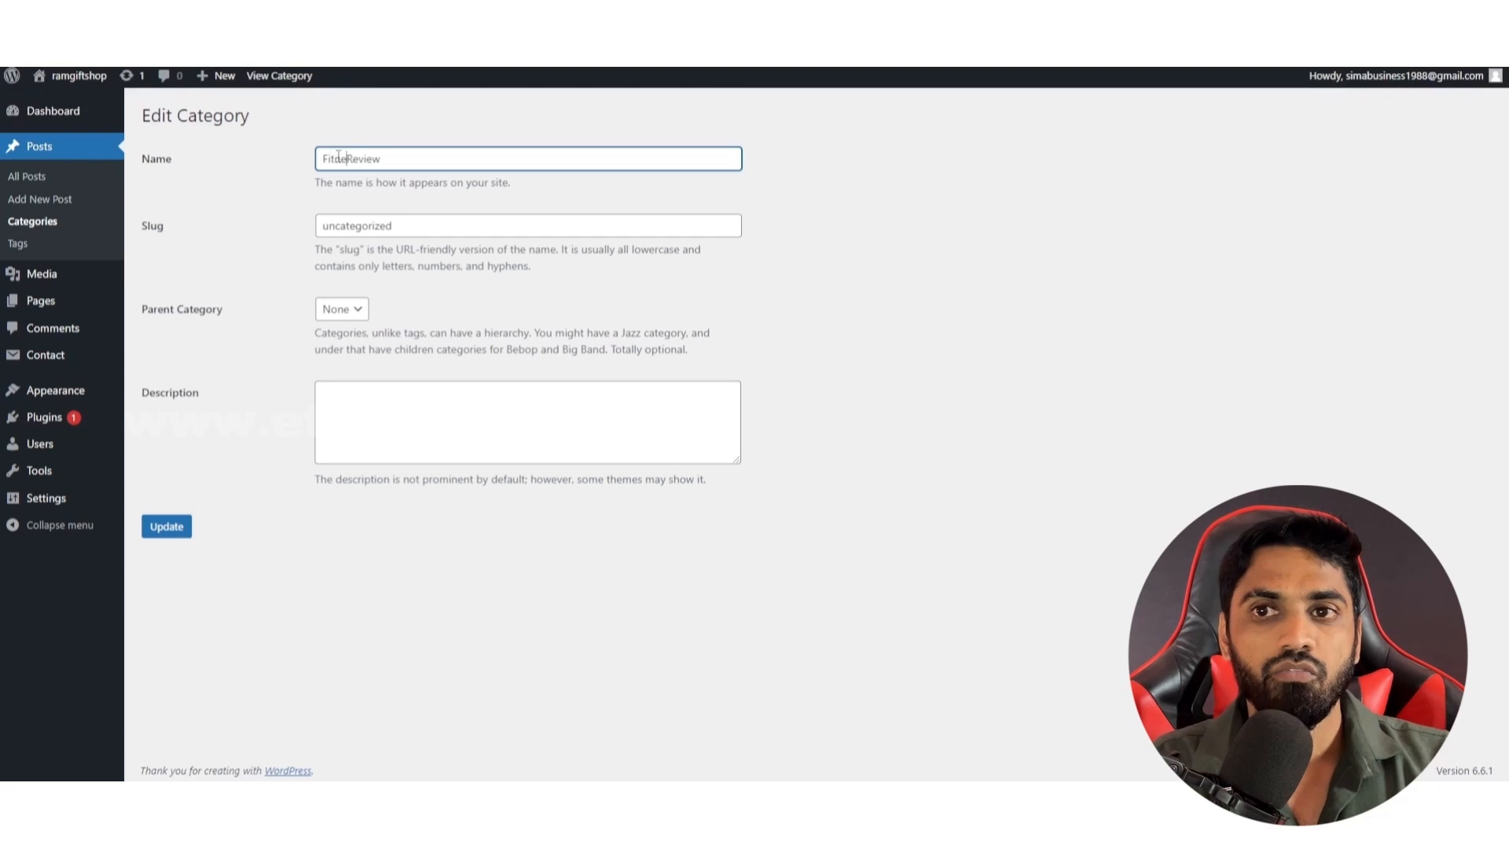
key("ctrl+a")
key("ctrl+c")
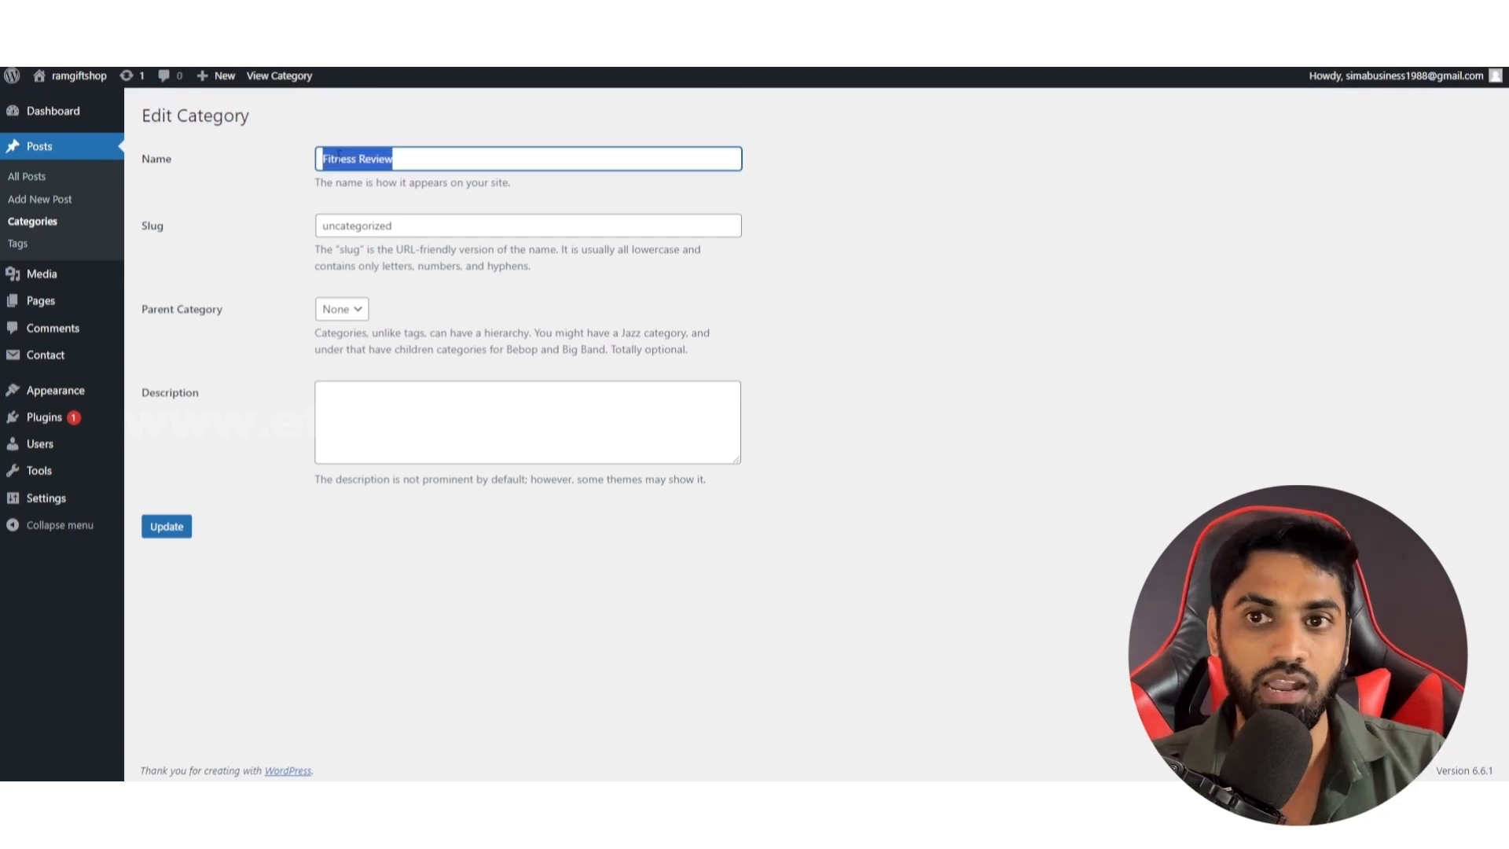
left_click(348, 227)
key("ctrl+a")
key("ctrl+v")
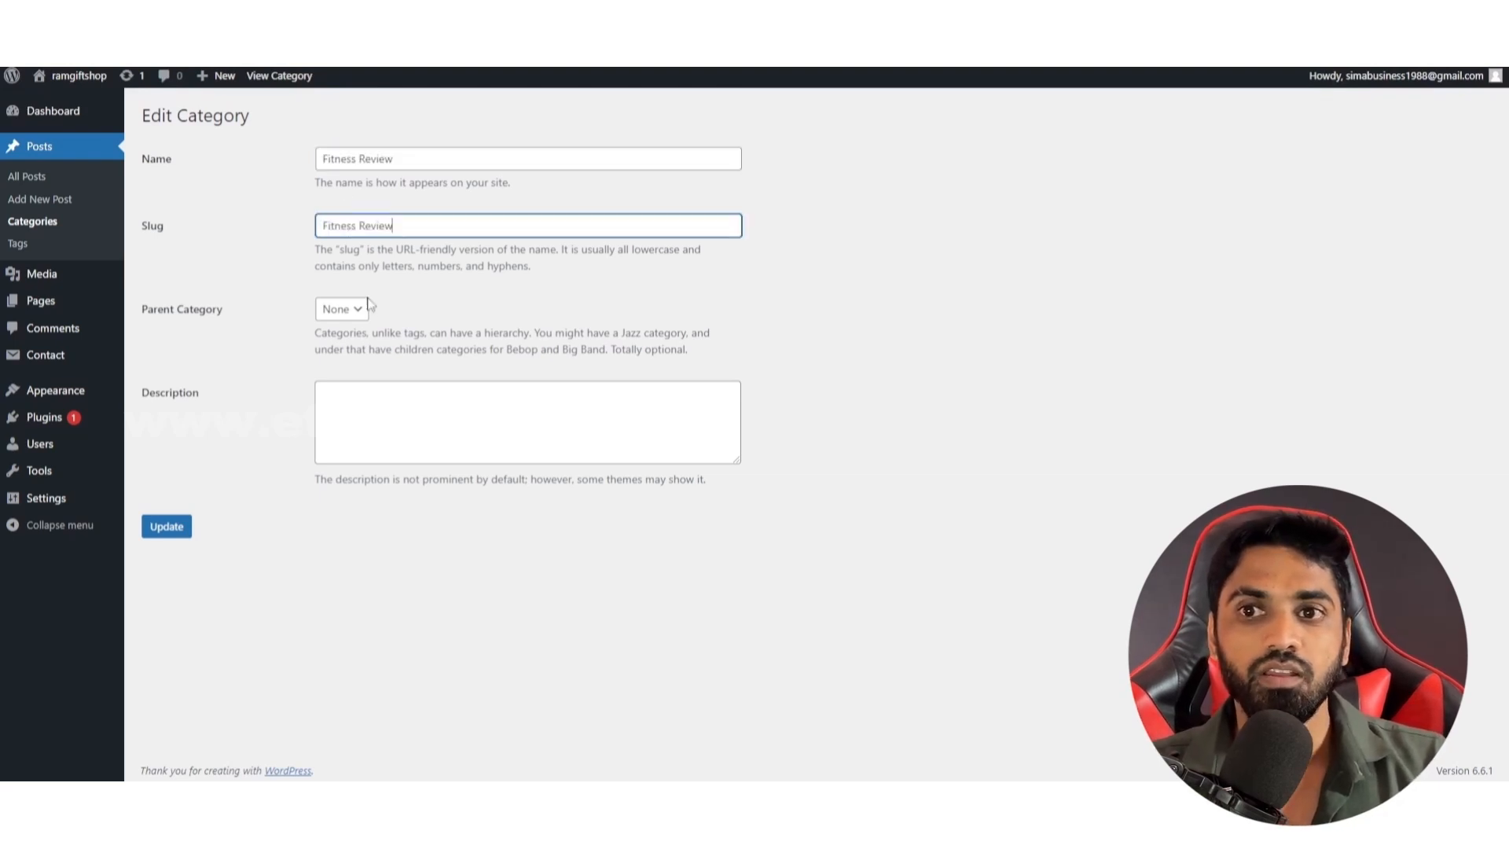
left_click(177, 532)
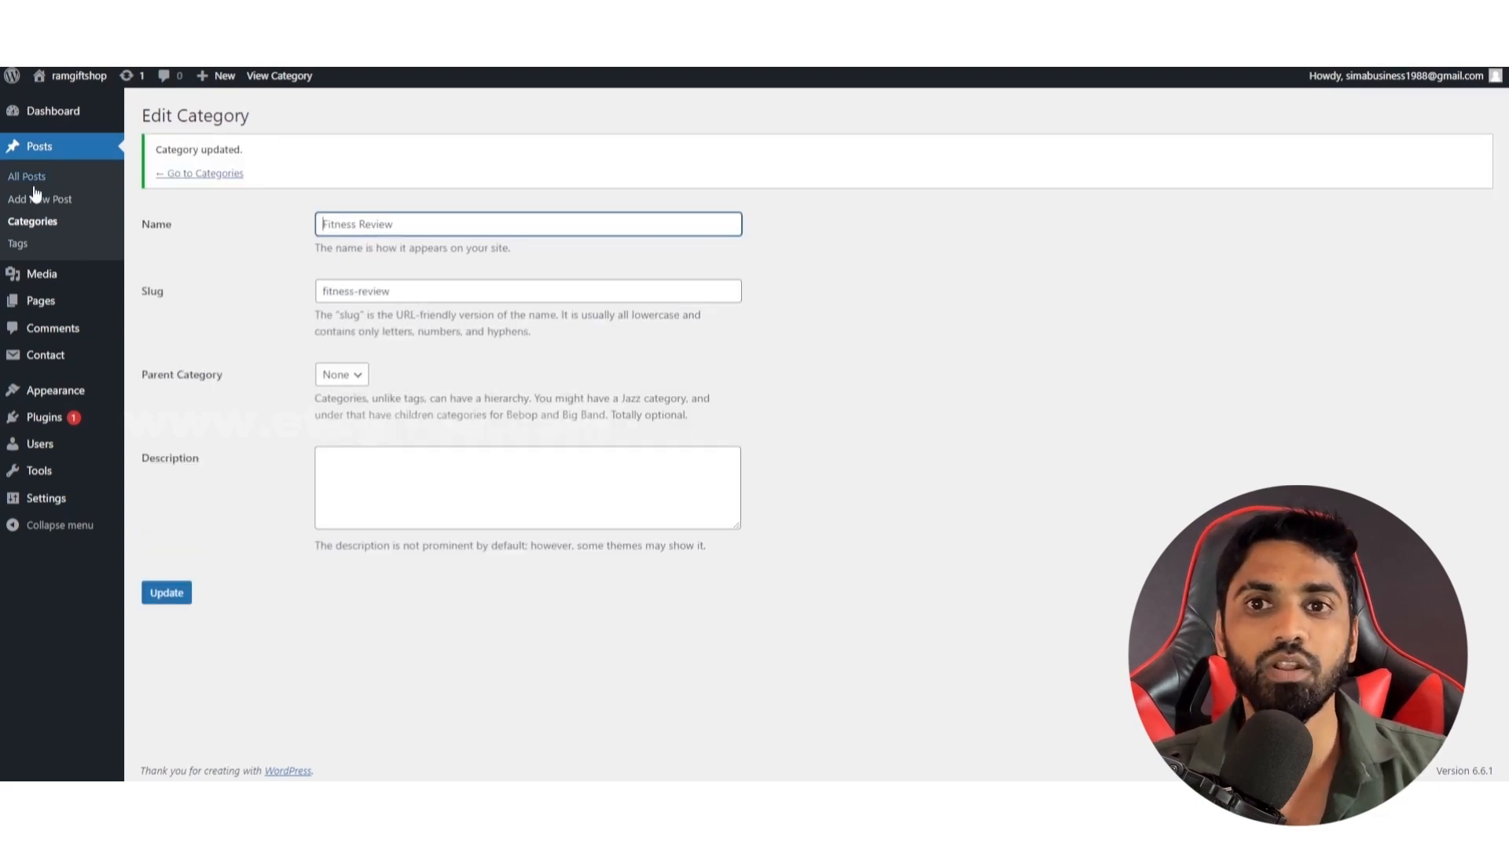
left_click(33, 222)
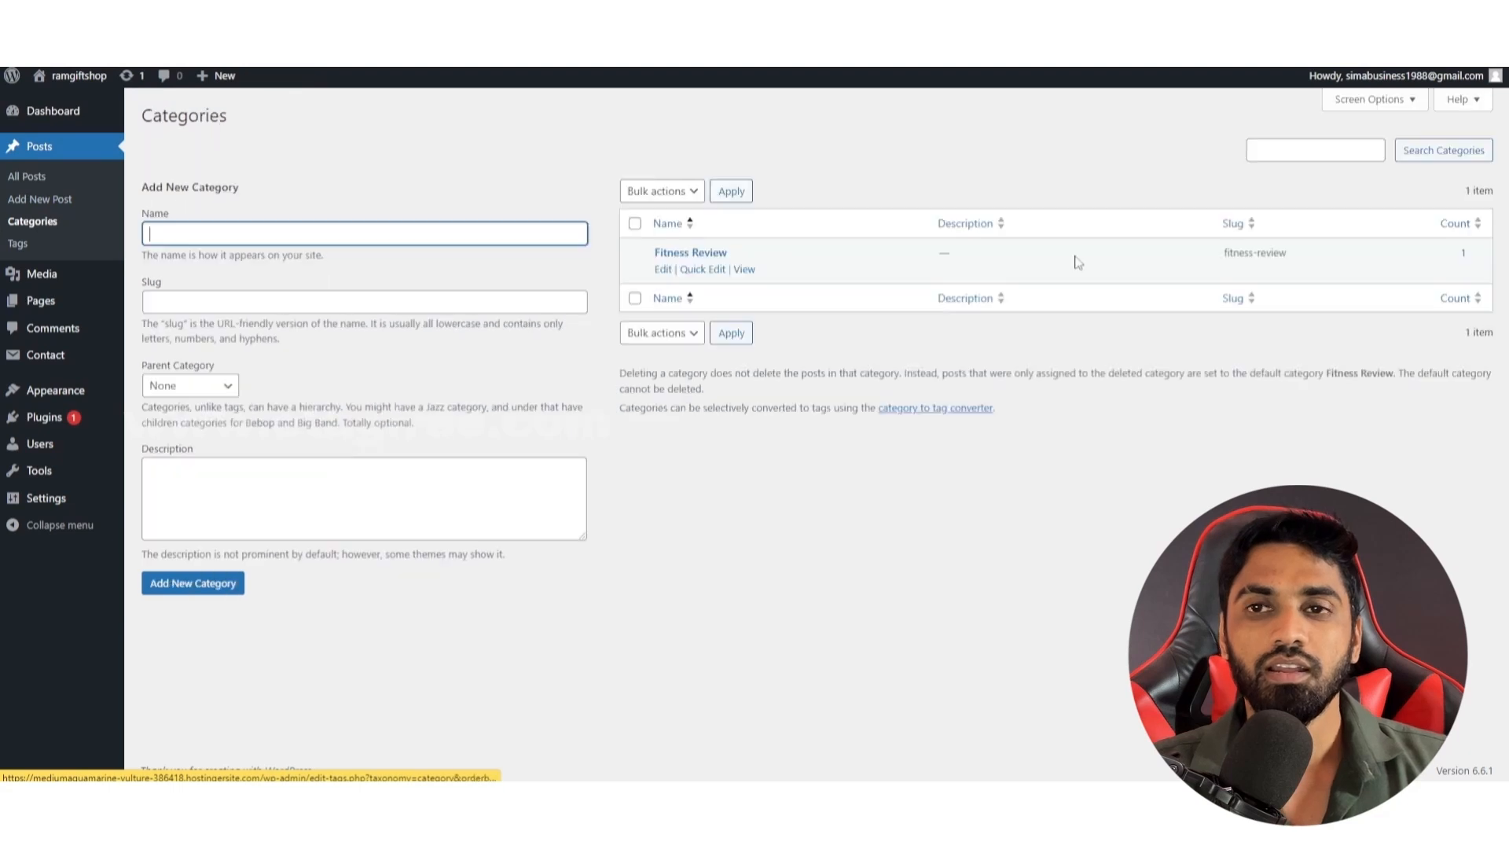
Step: Open the editor for a new post in a separate browser tab
mouse_move(676, 266)
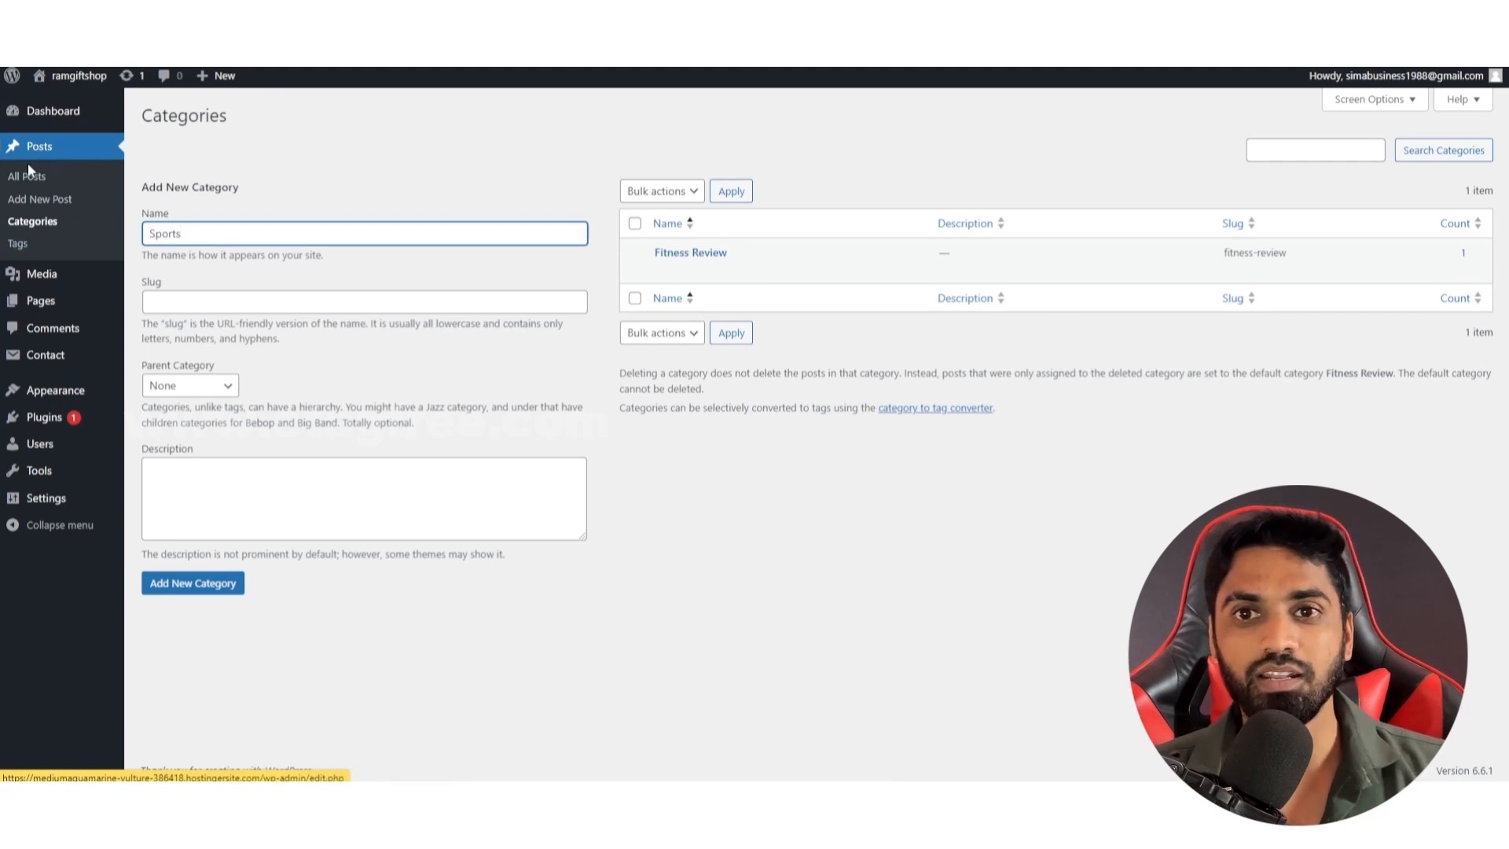
right_click(45, 203)
left_click(103, 219)
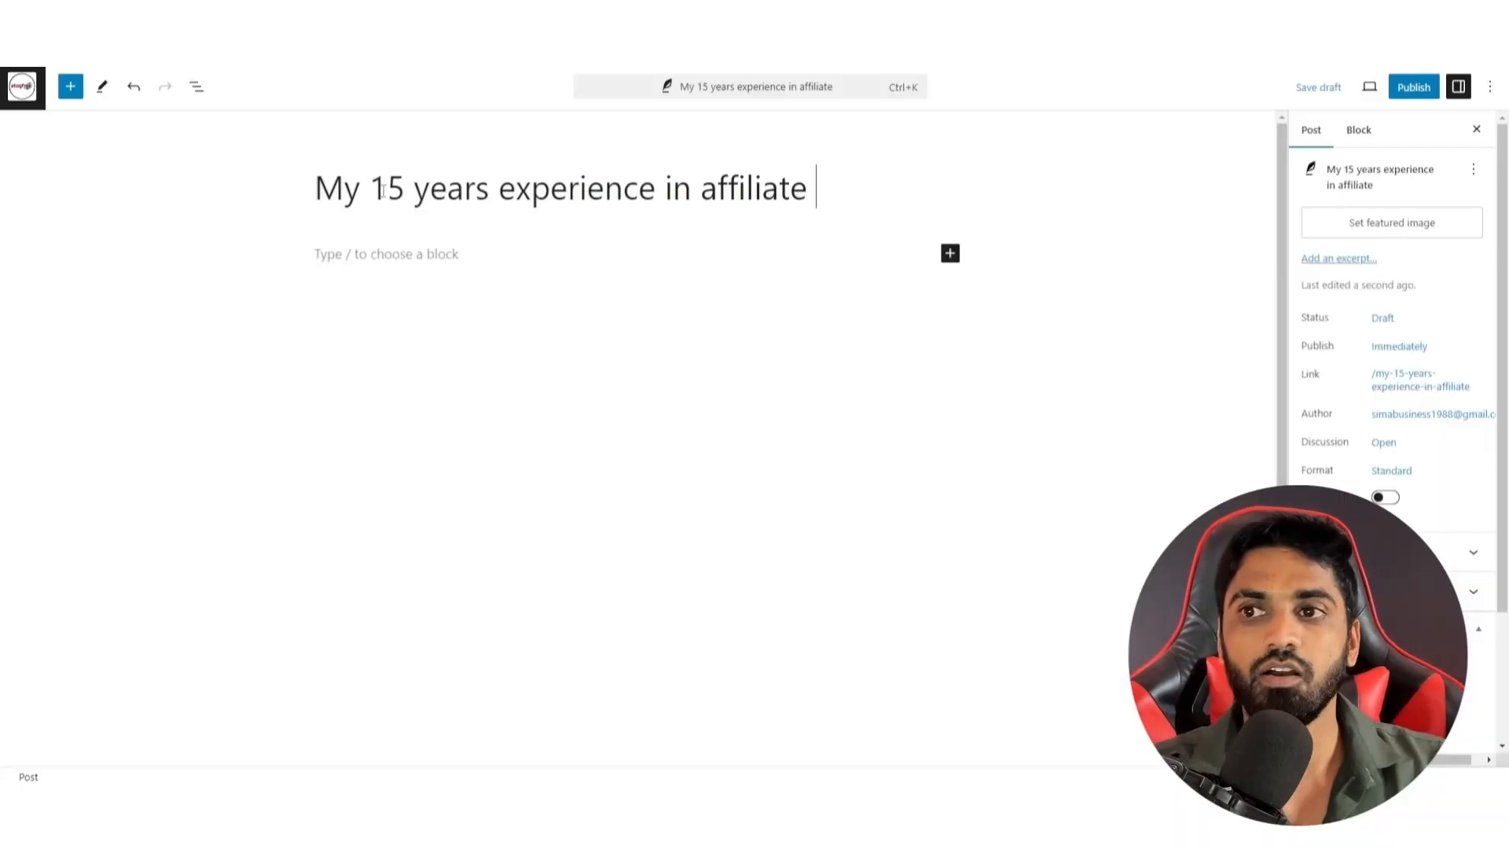
Step: Try "My 15 years experience in affiliate marketing" and "vidiq" as the new post's title
type("marketing")
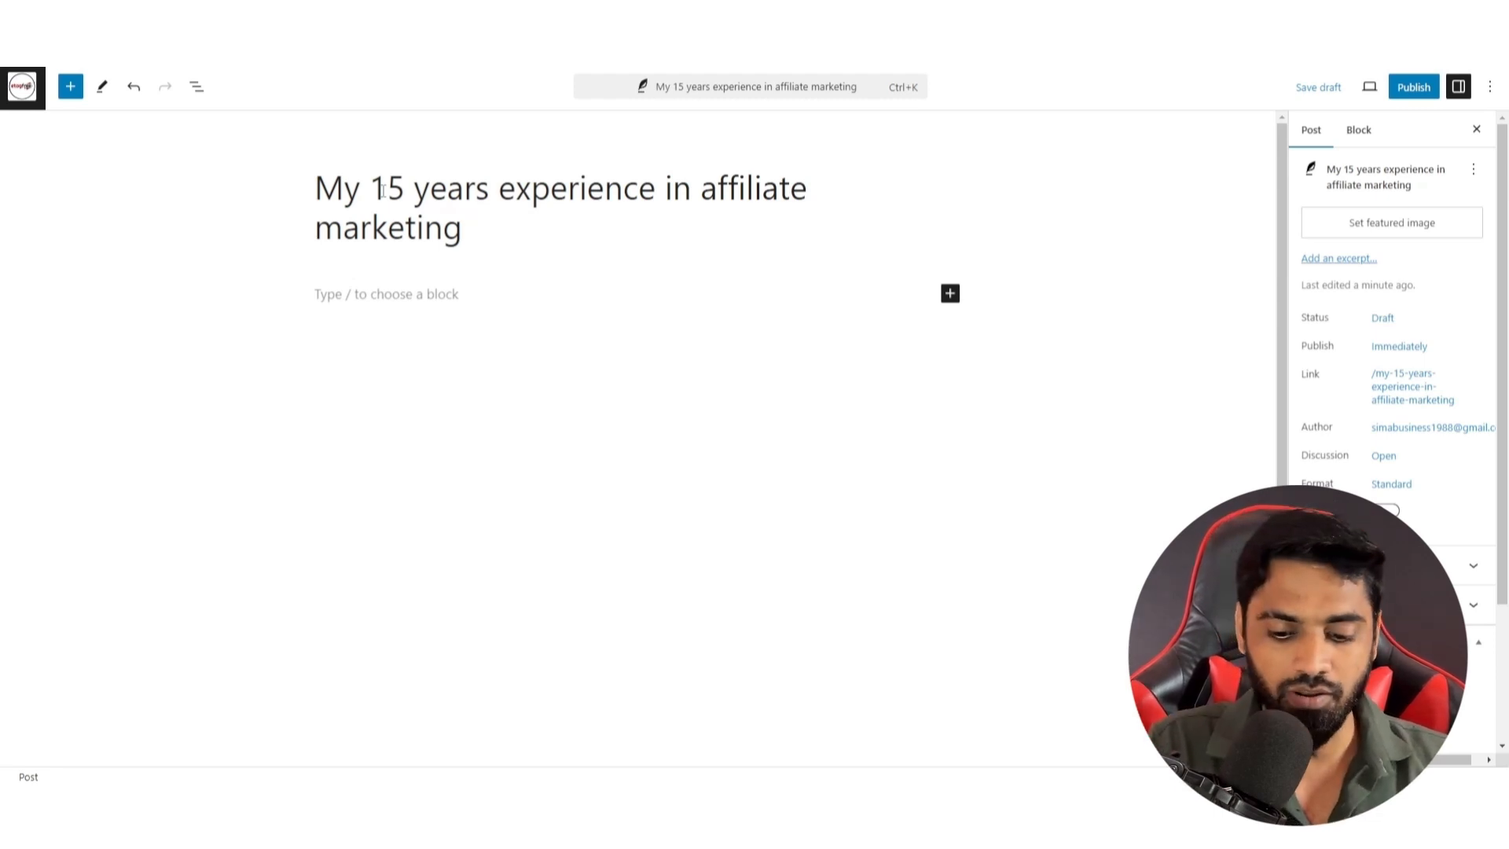
key("ctrl+a")
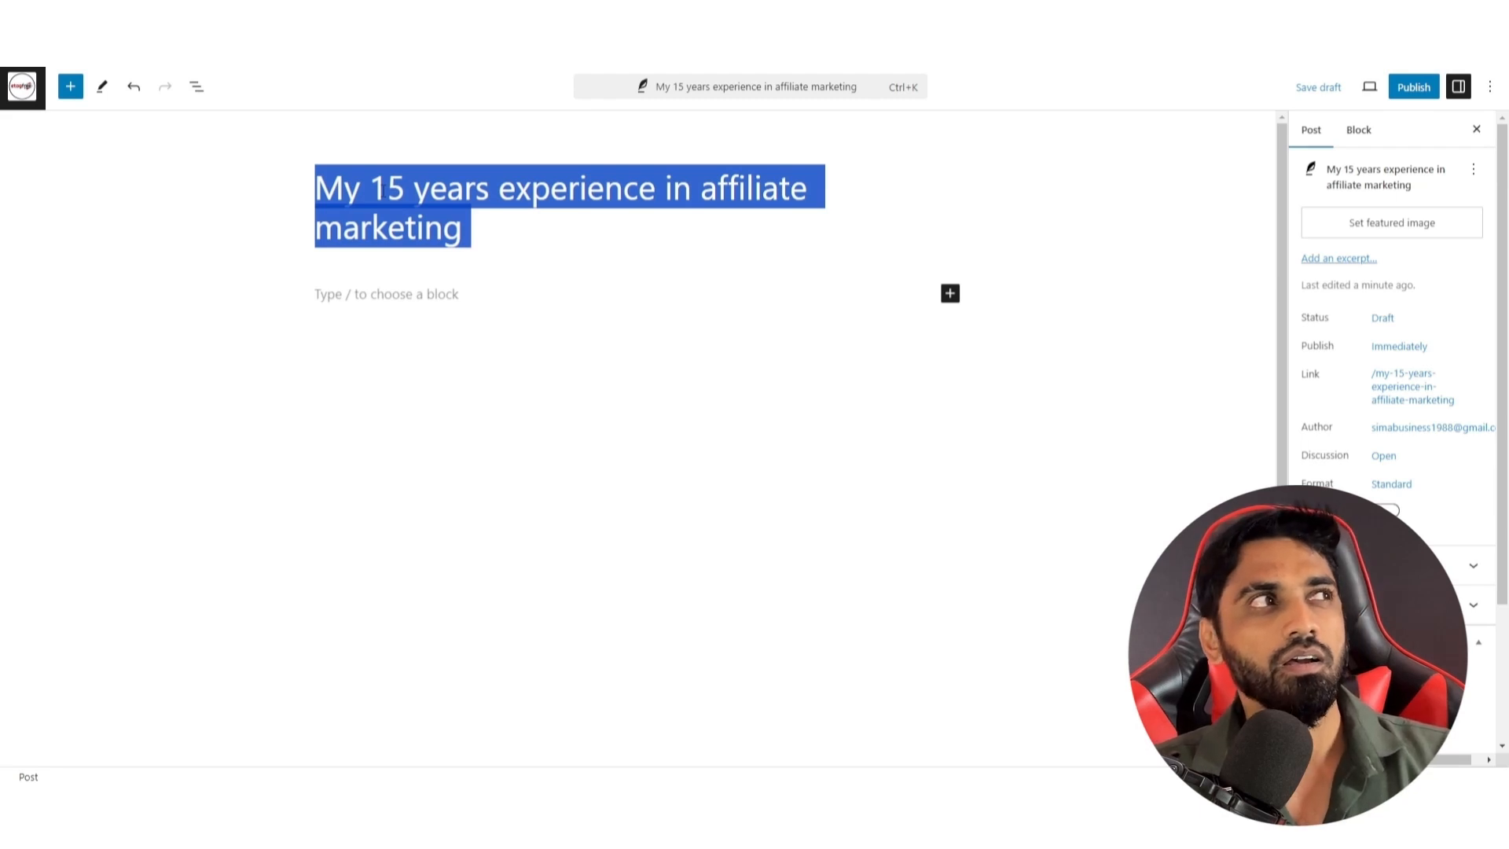
type("vidiq")
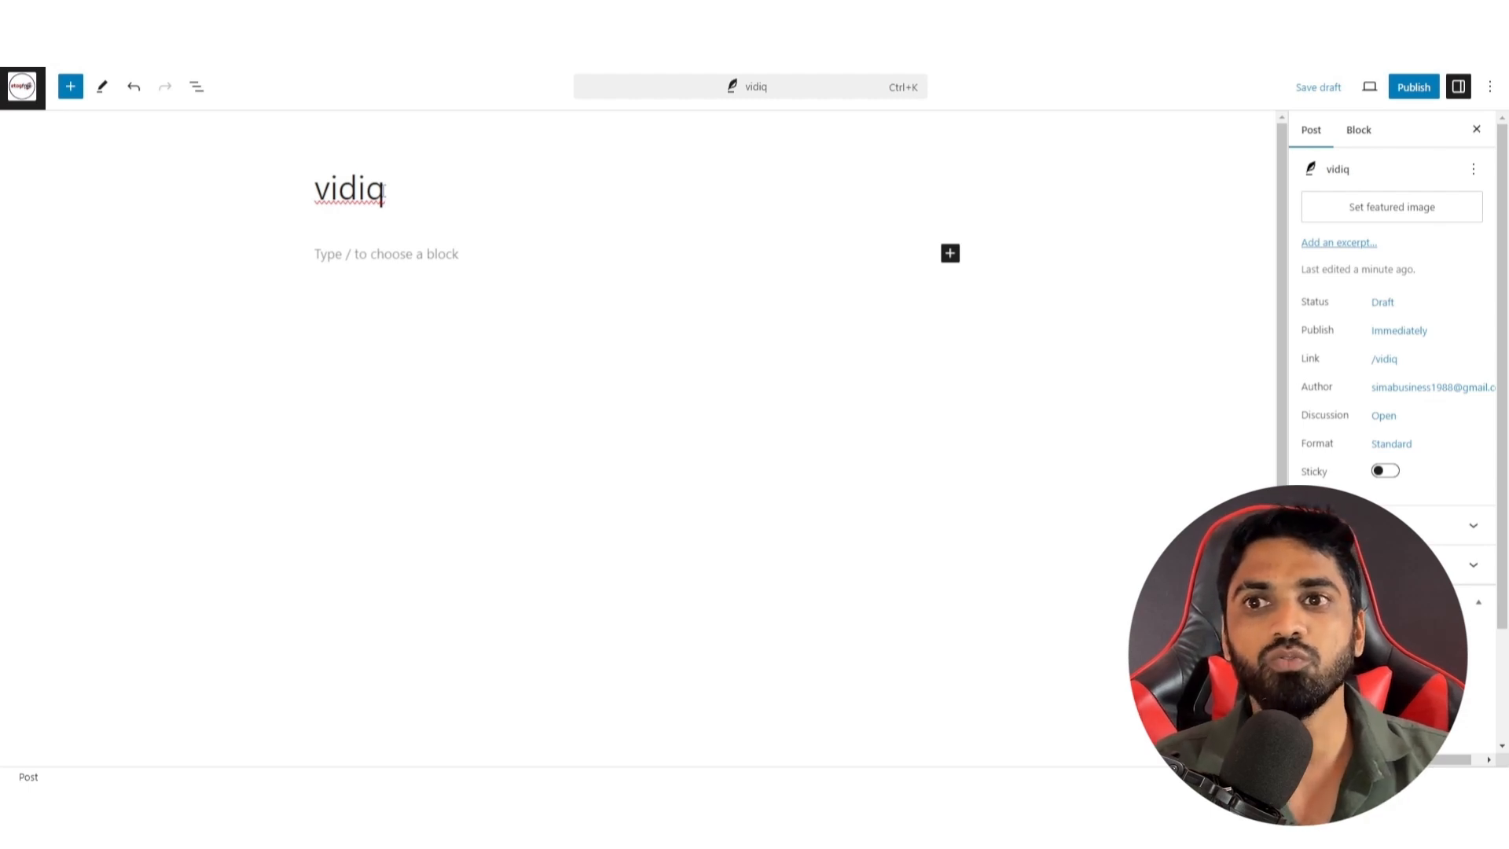
Step: Set the new post's title to "iPhone 15 honest review 2024" and select the title text
key("ctrl+a")
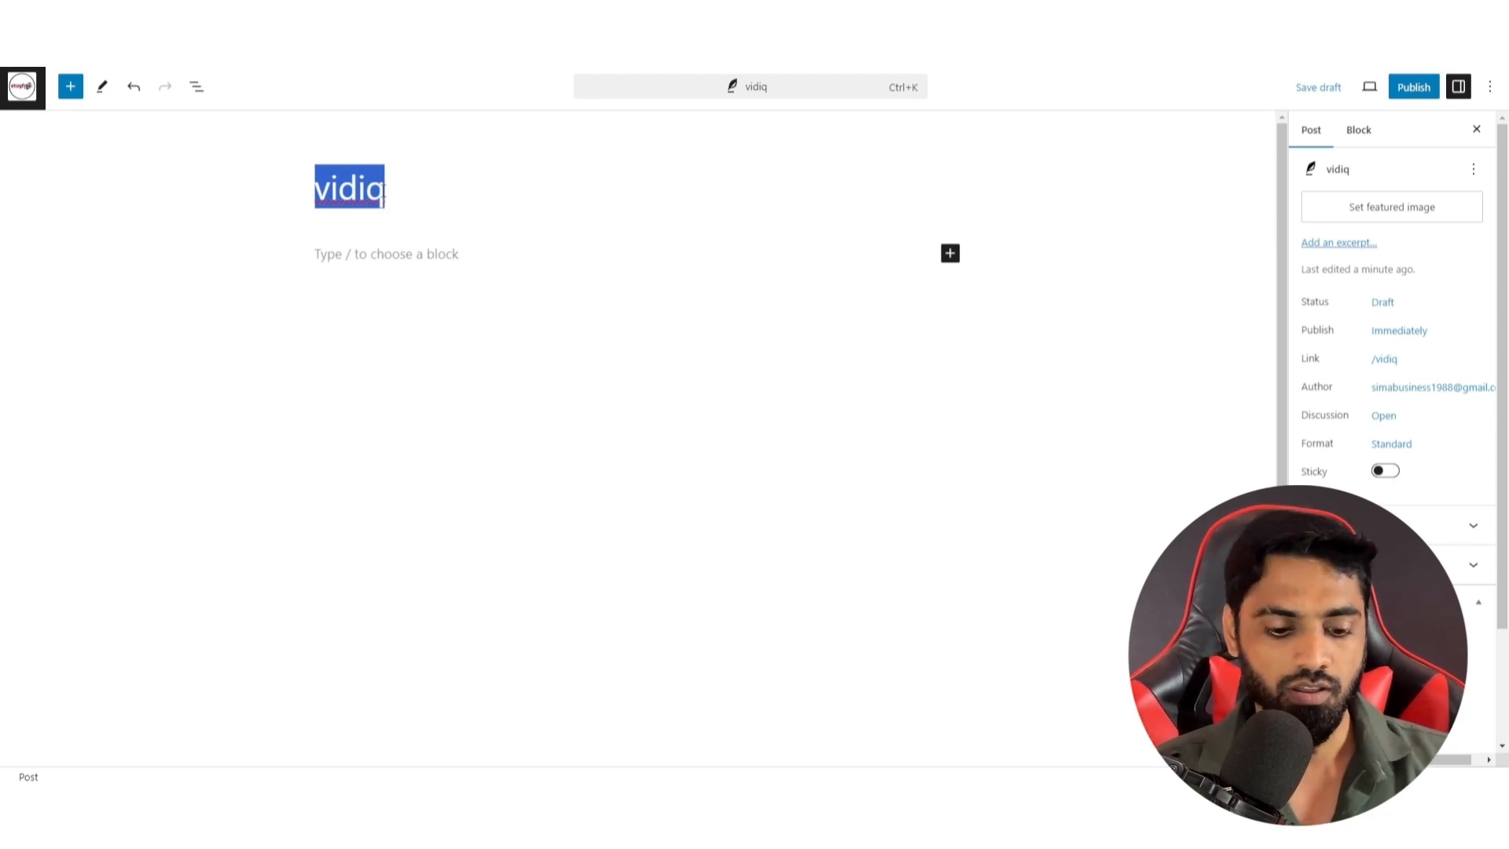
type("iPho")
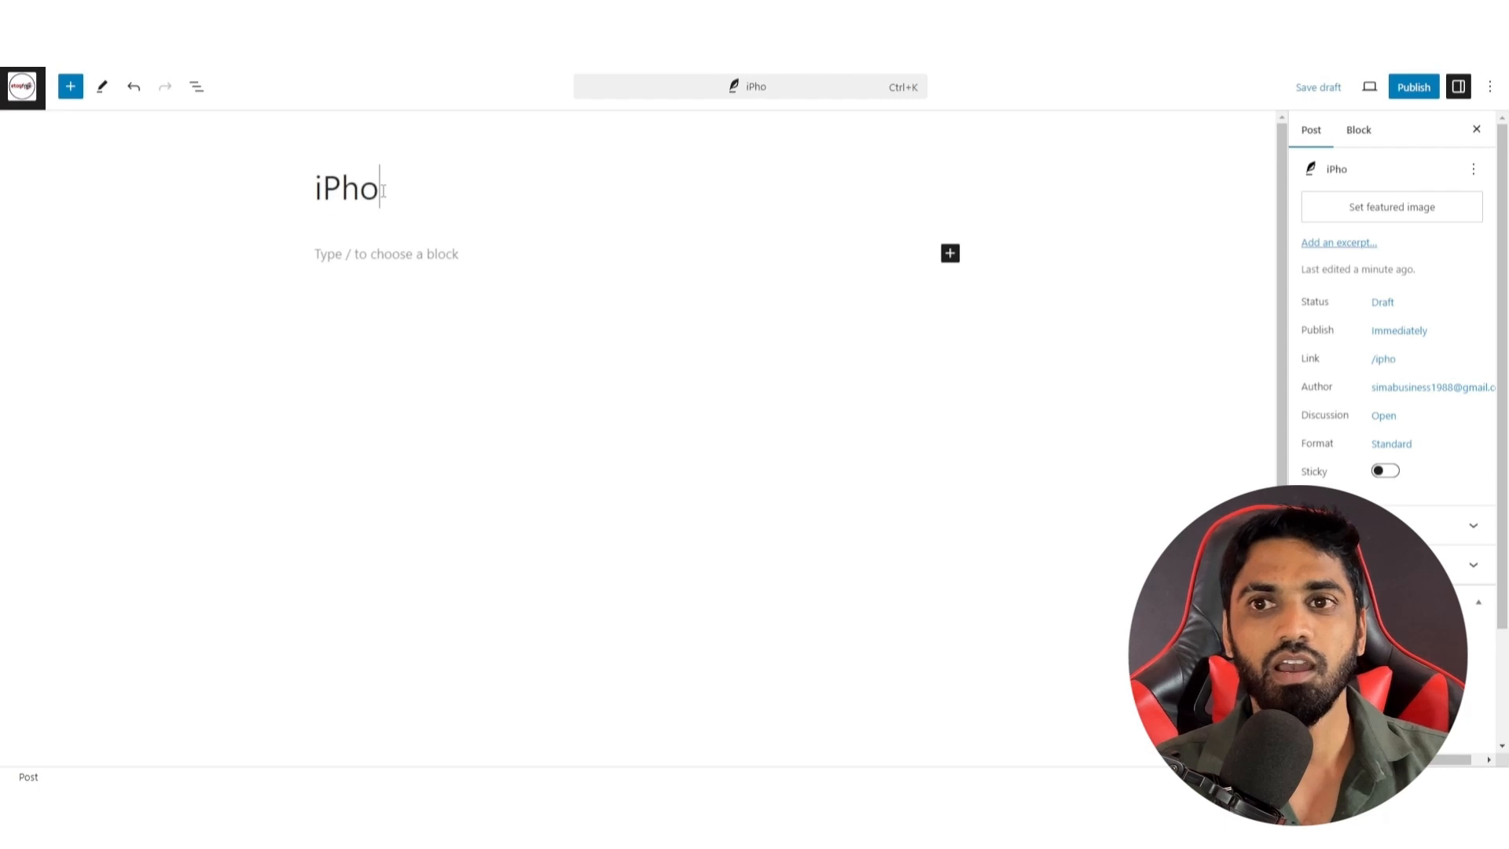
type("ne 15 honest review")
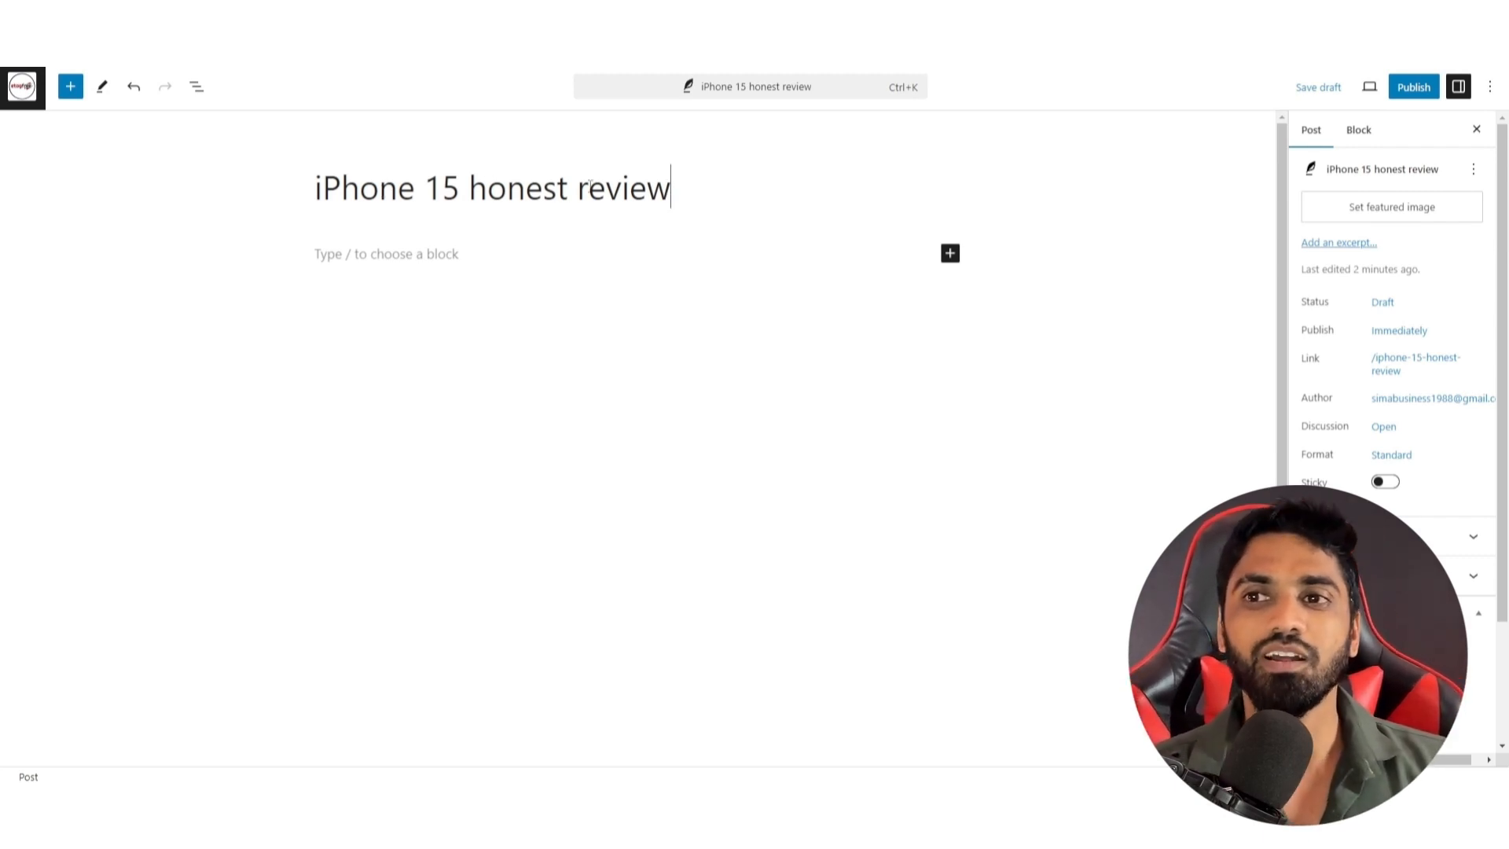
type("2024")
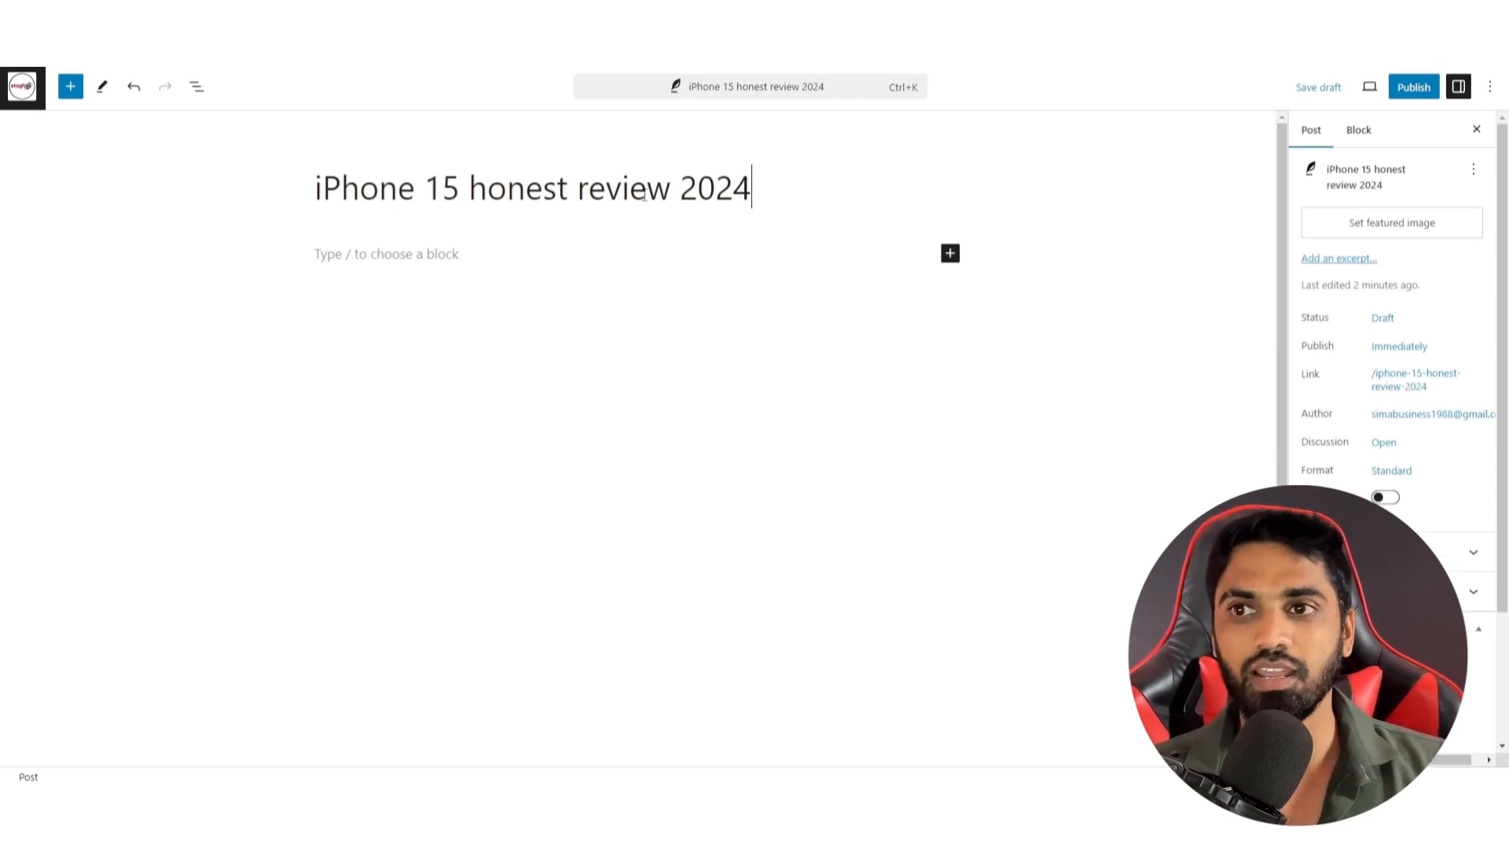
triple_click(640, 199)
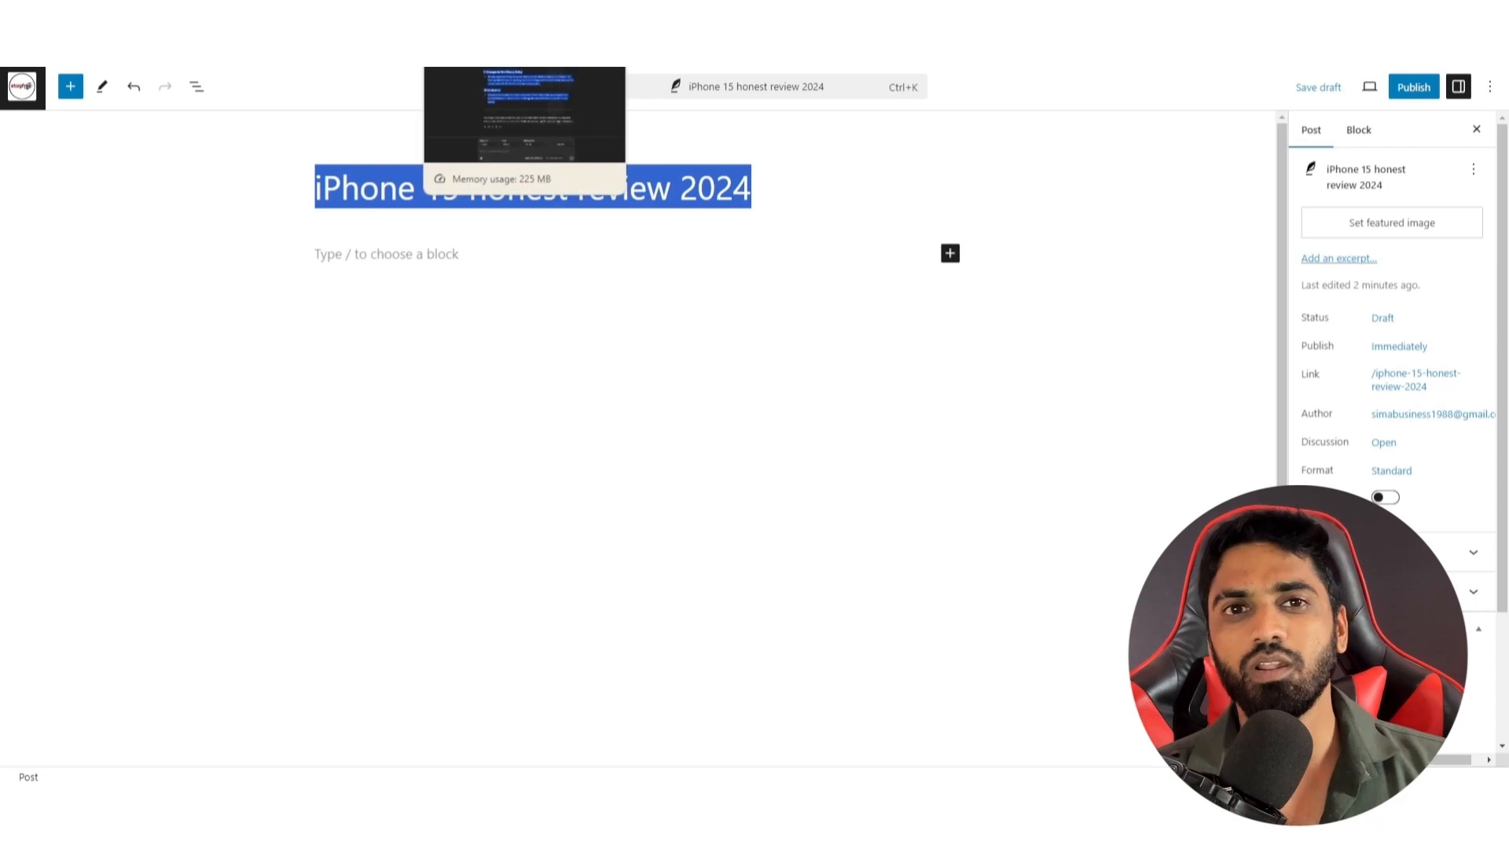
Step: Switch to ChatGPT and, in a new chat, request review content for the topic "iPhone 15 honest review 2024"
left_click(495, 8)
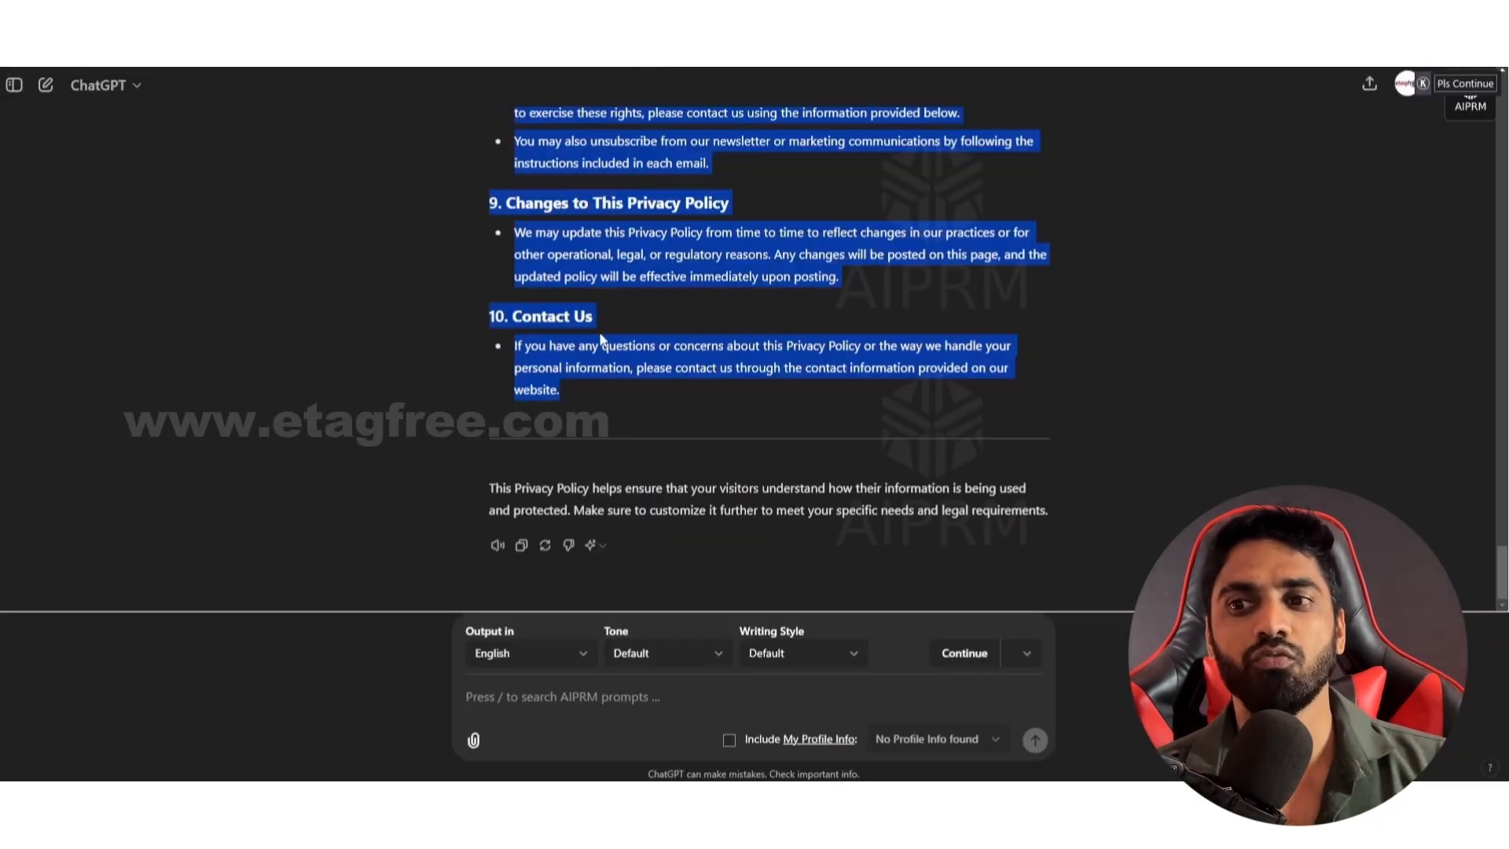
scroll(600, 338, "up", 12)
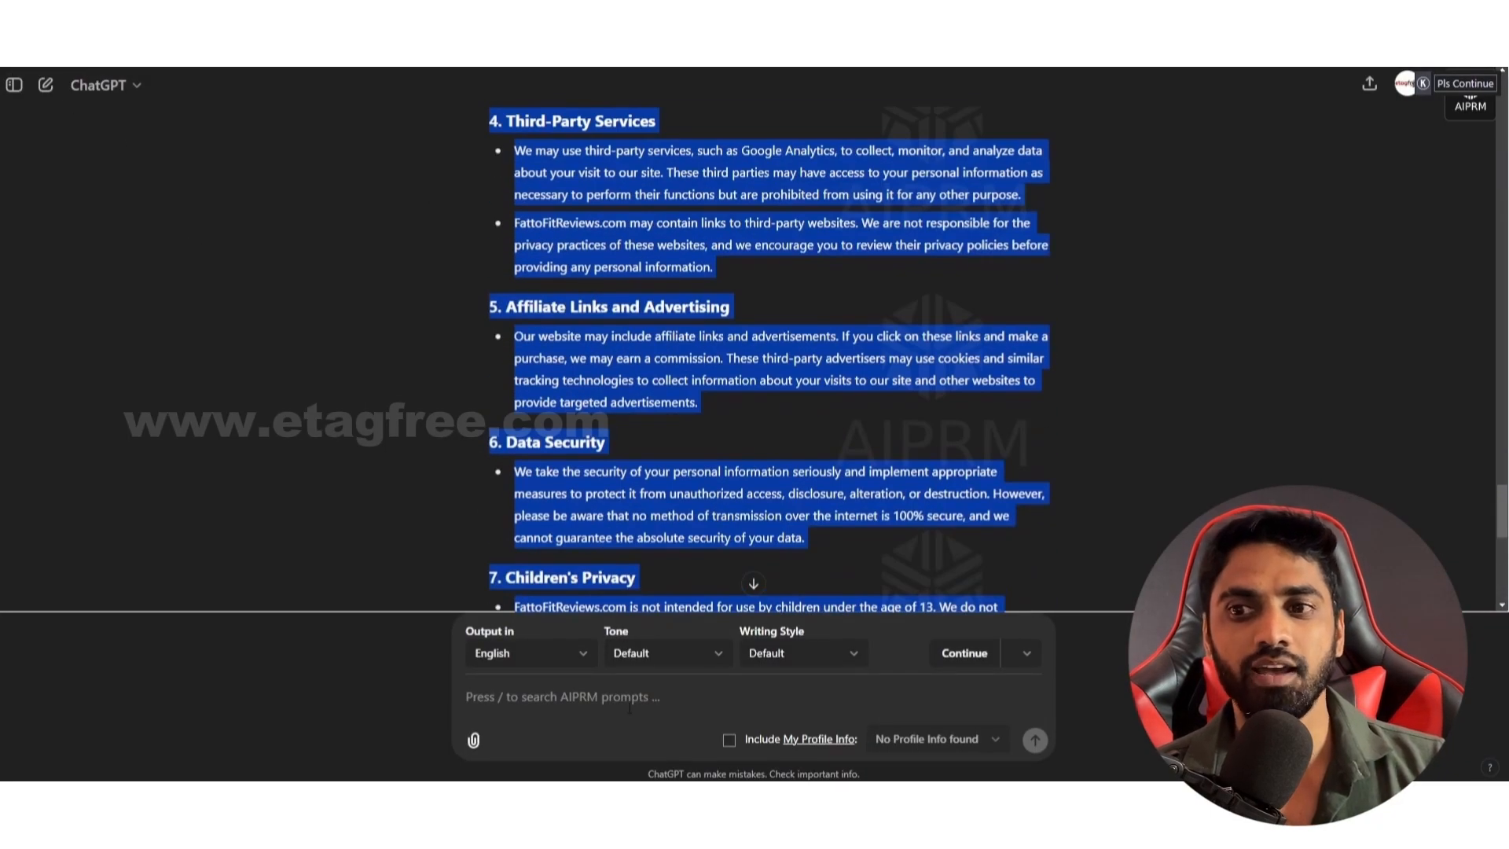
left_click(46, 85)
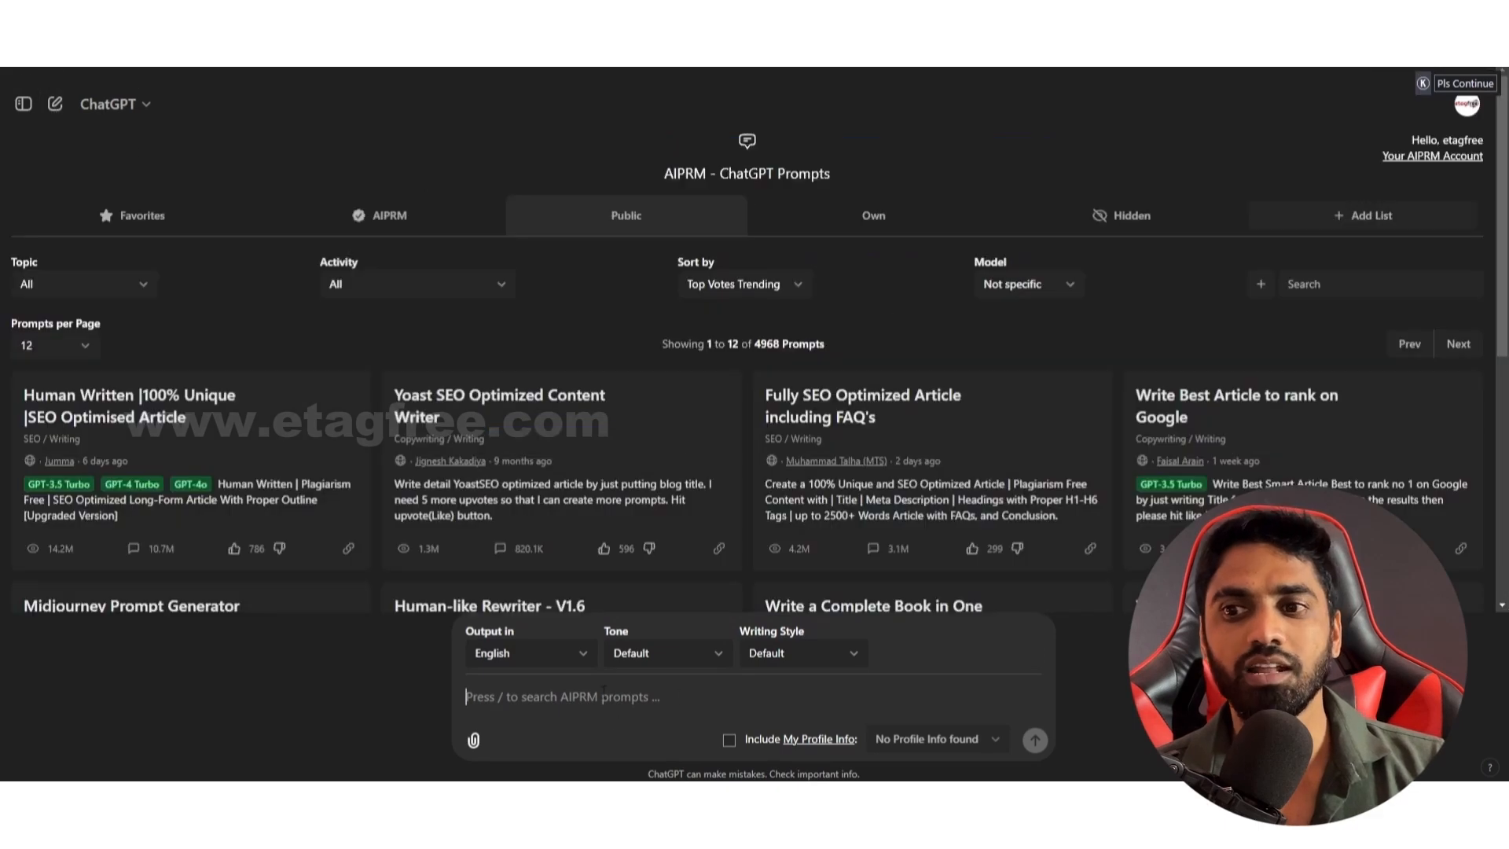
type("i w")
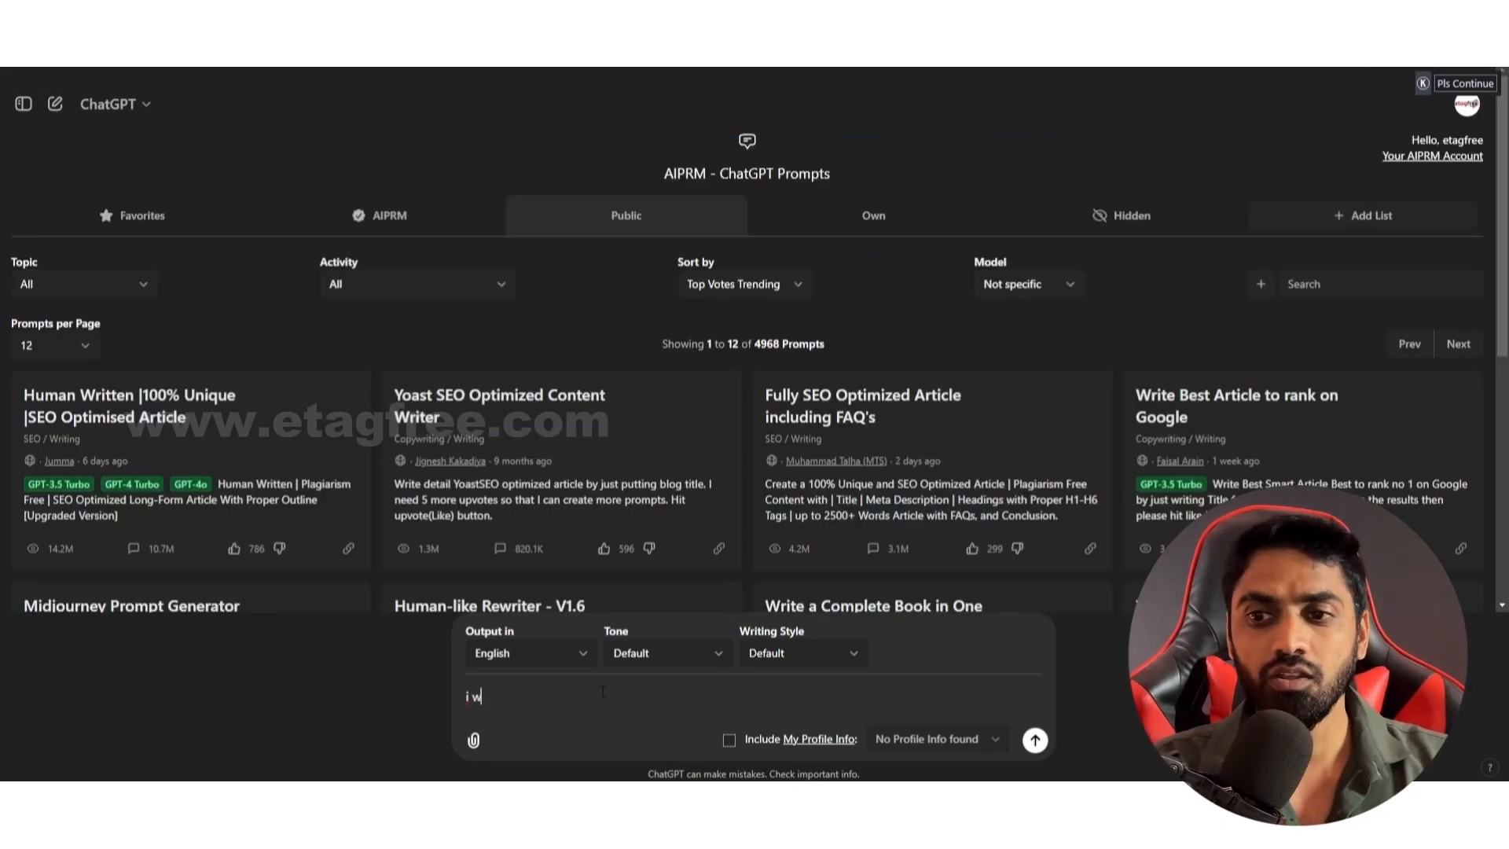
type("ant your")
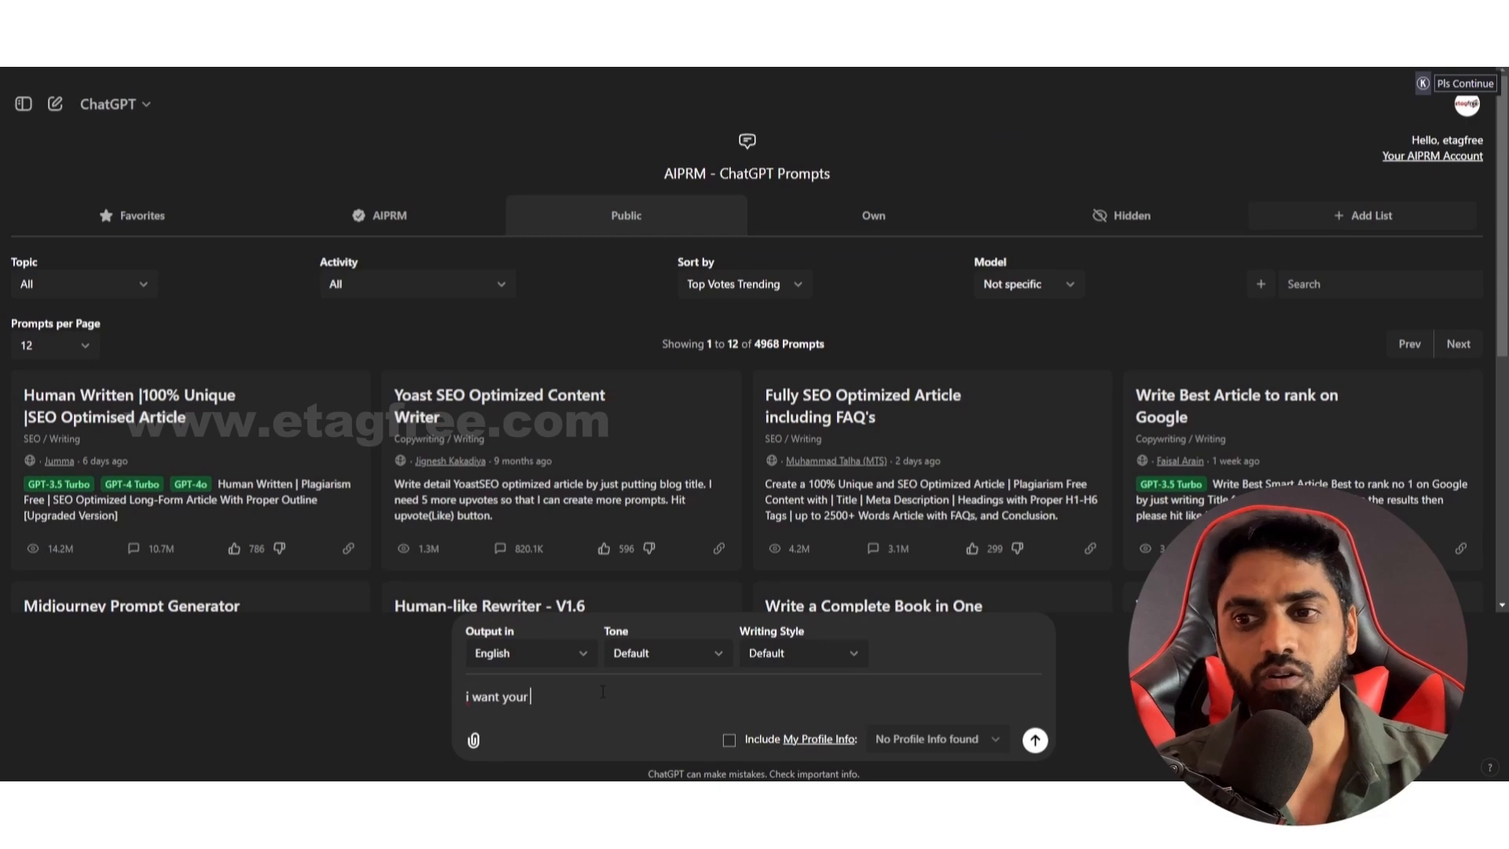
type("to write a re")
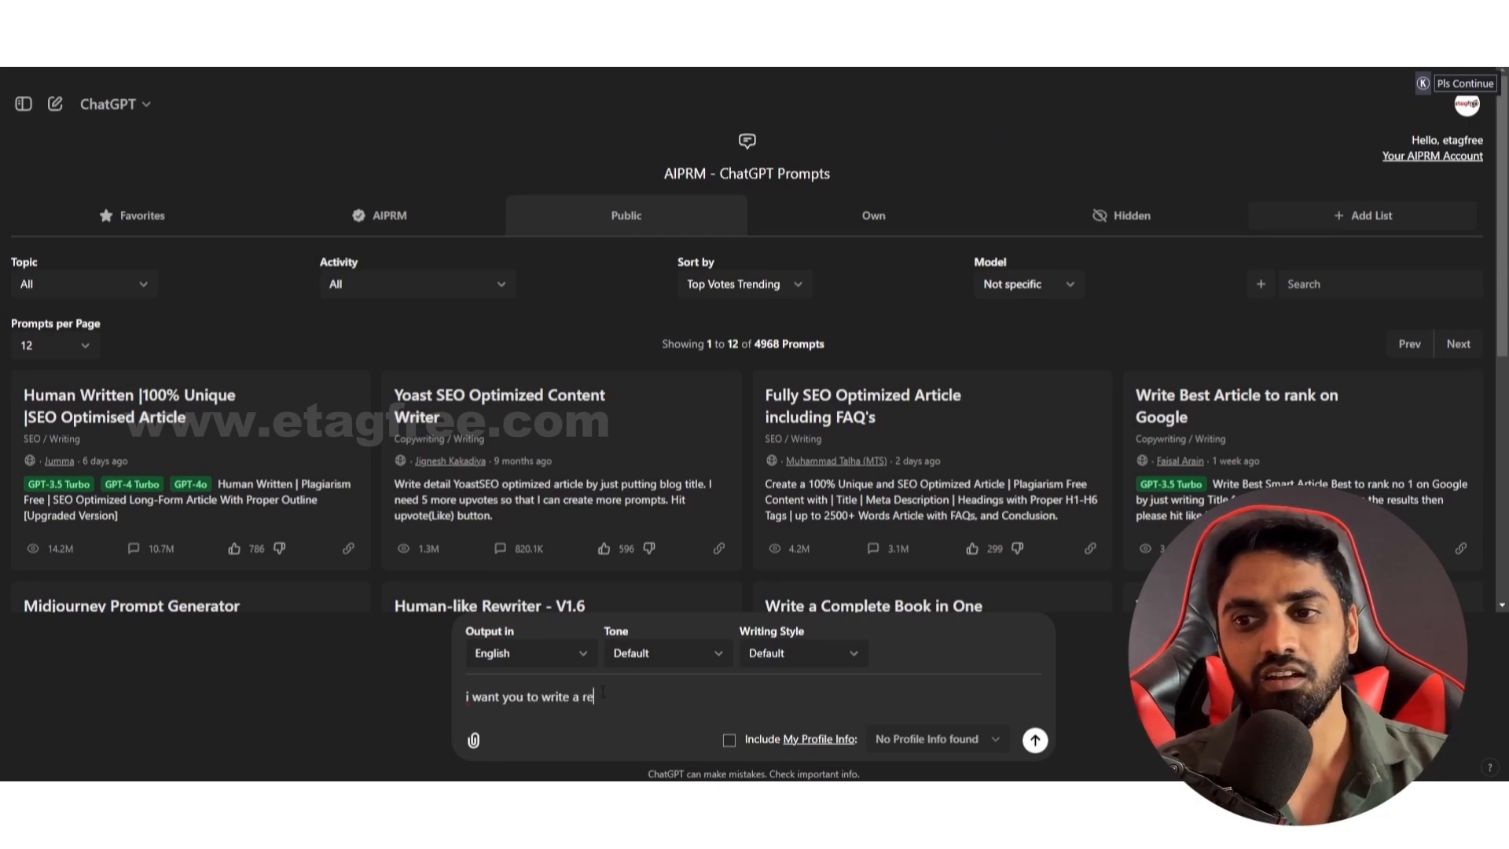
type("view content ")
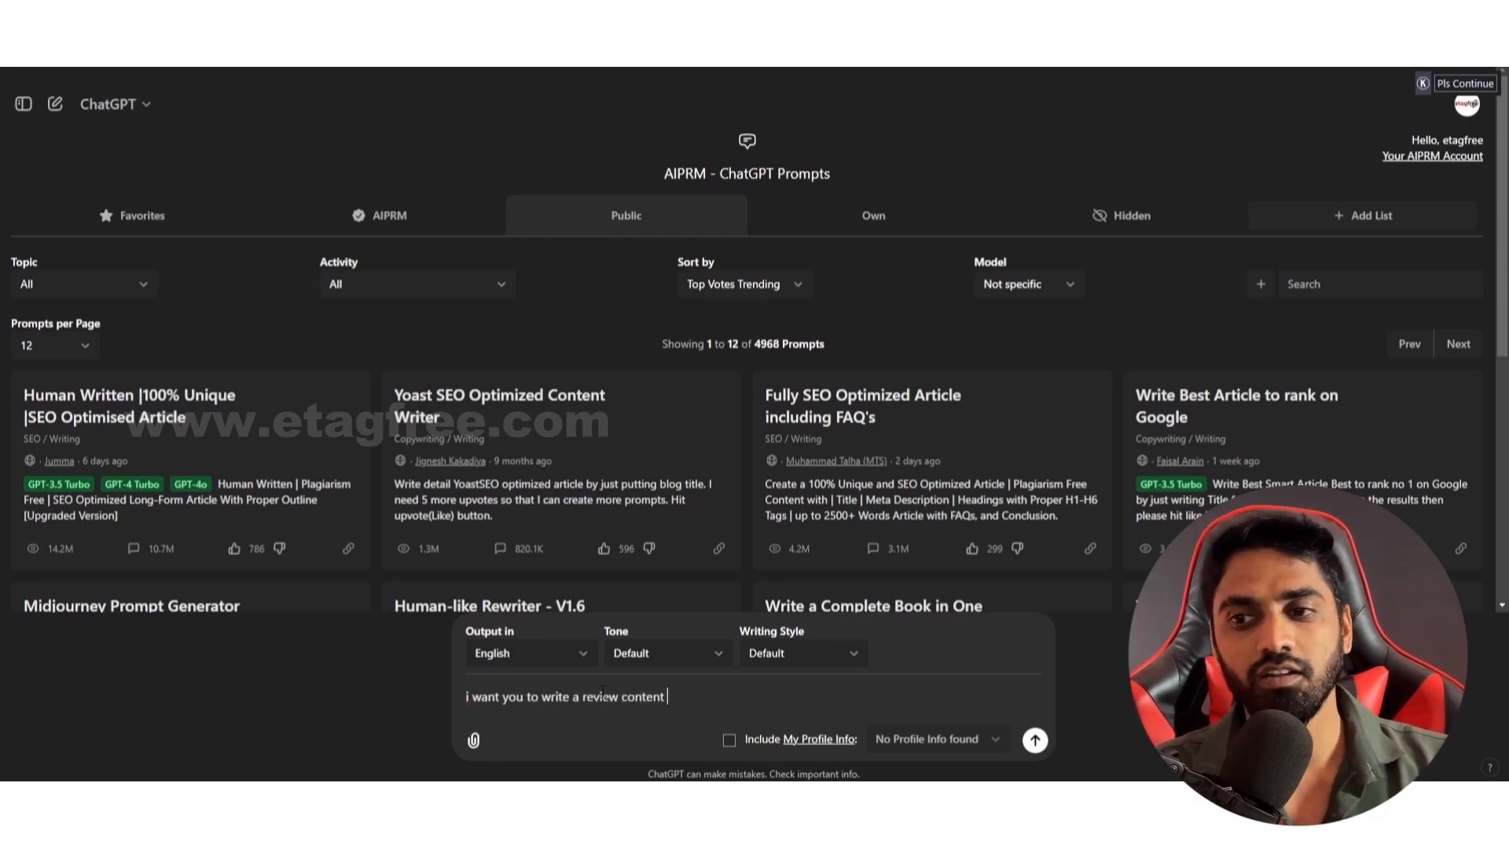
type("for the below")
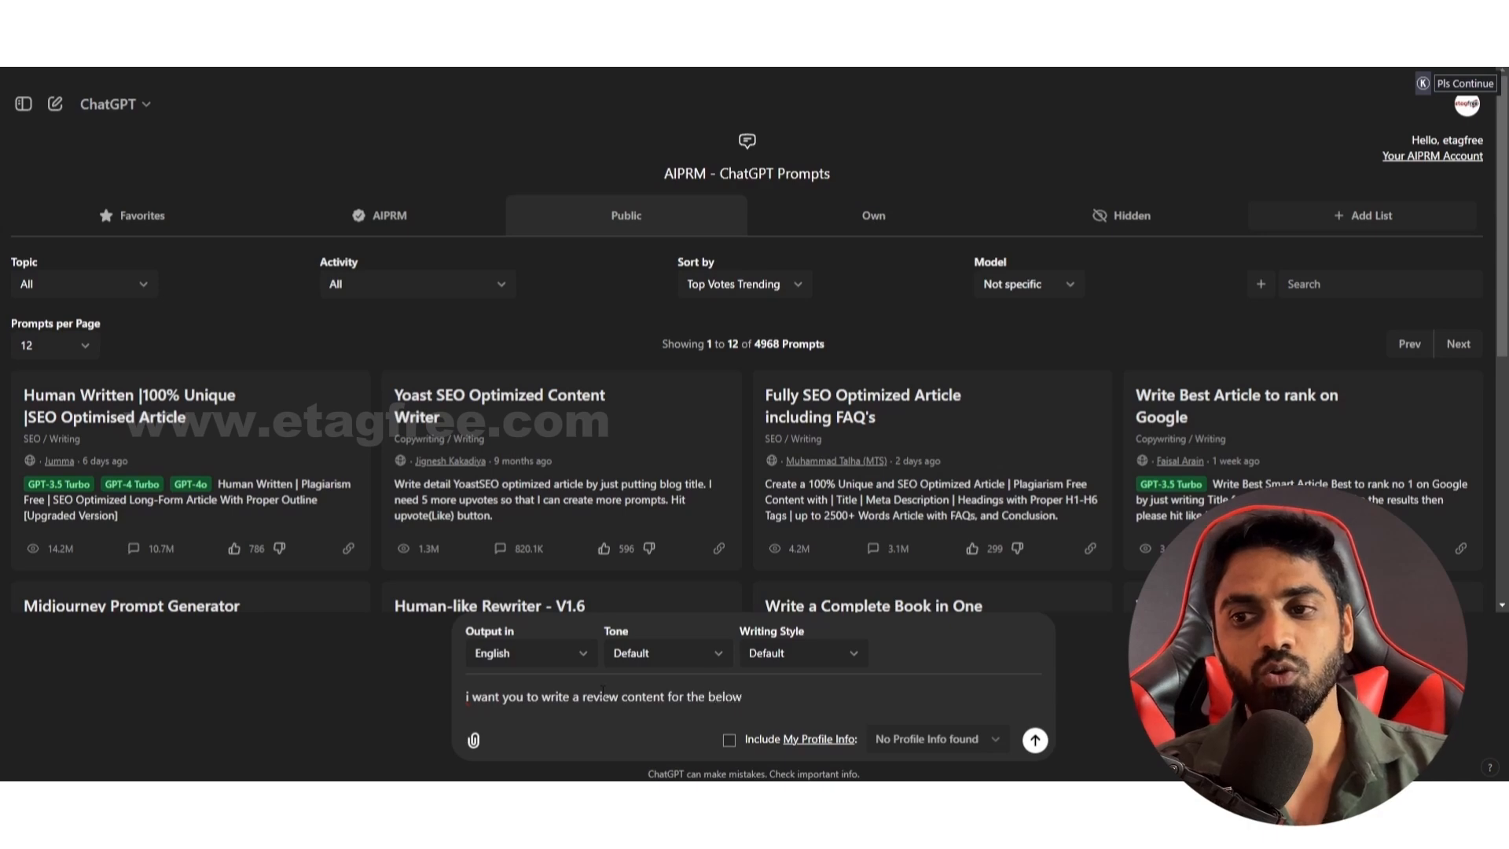
type(" top")
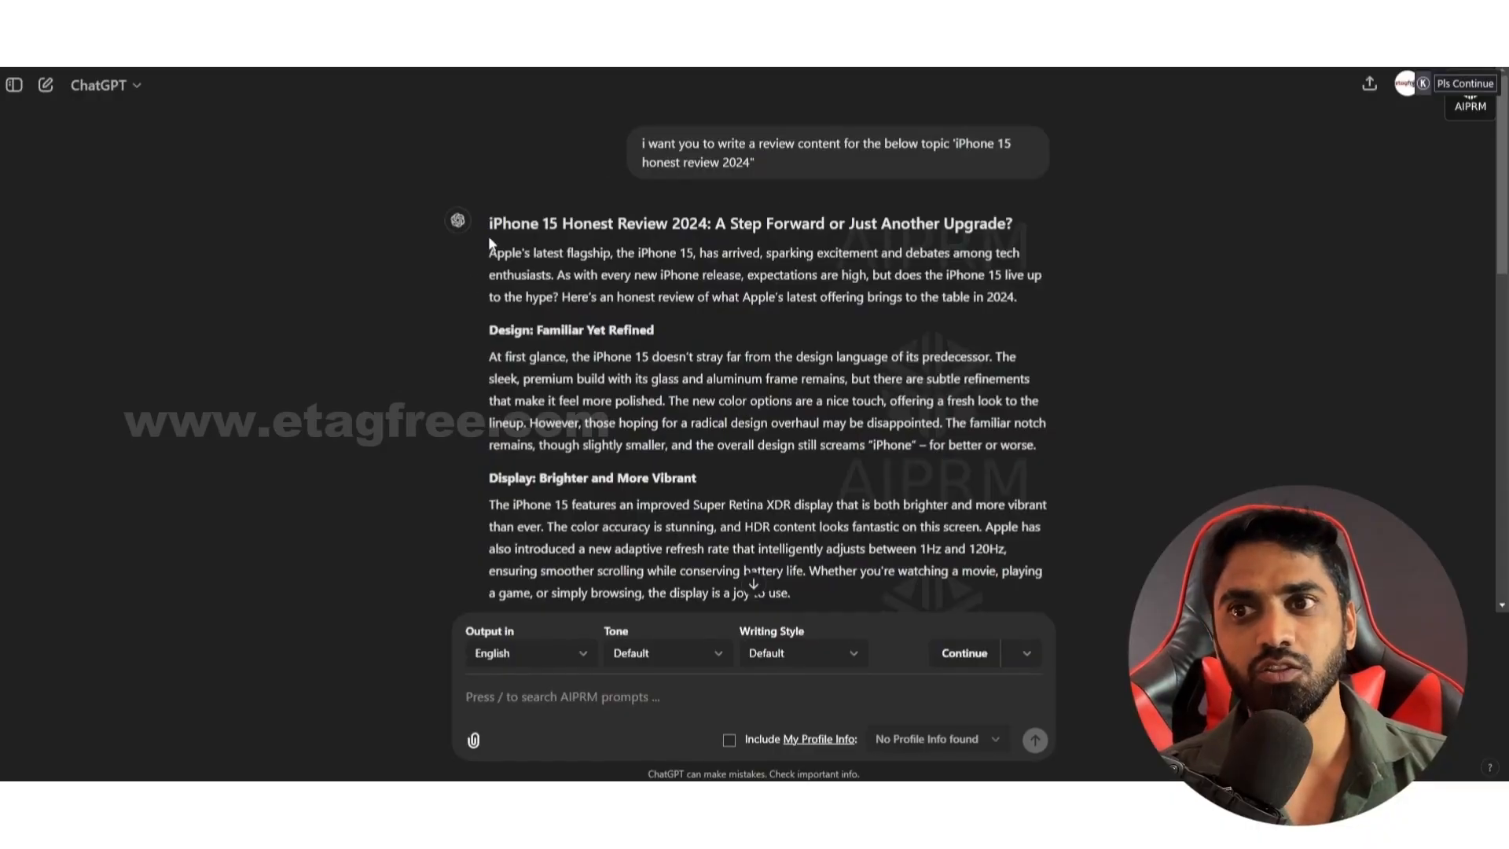
Step: Look through the whole generated iPhone 15 review, from its title to the closing summary
scroll(489, 243, "down", 20)
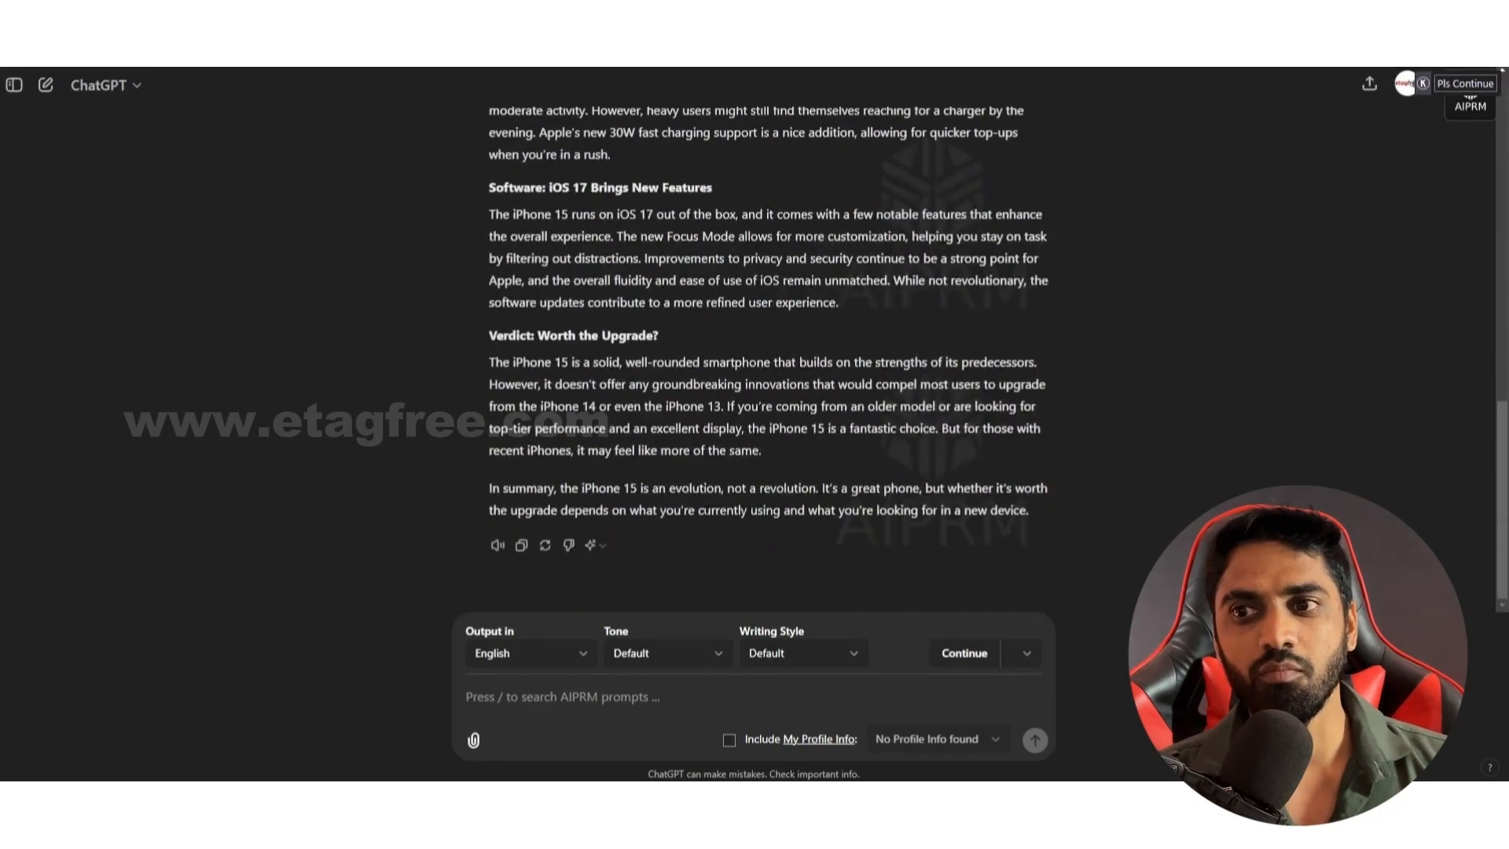
scroll(548, 359, "up", 20)
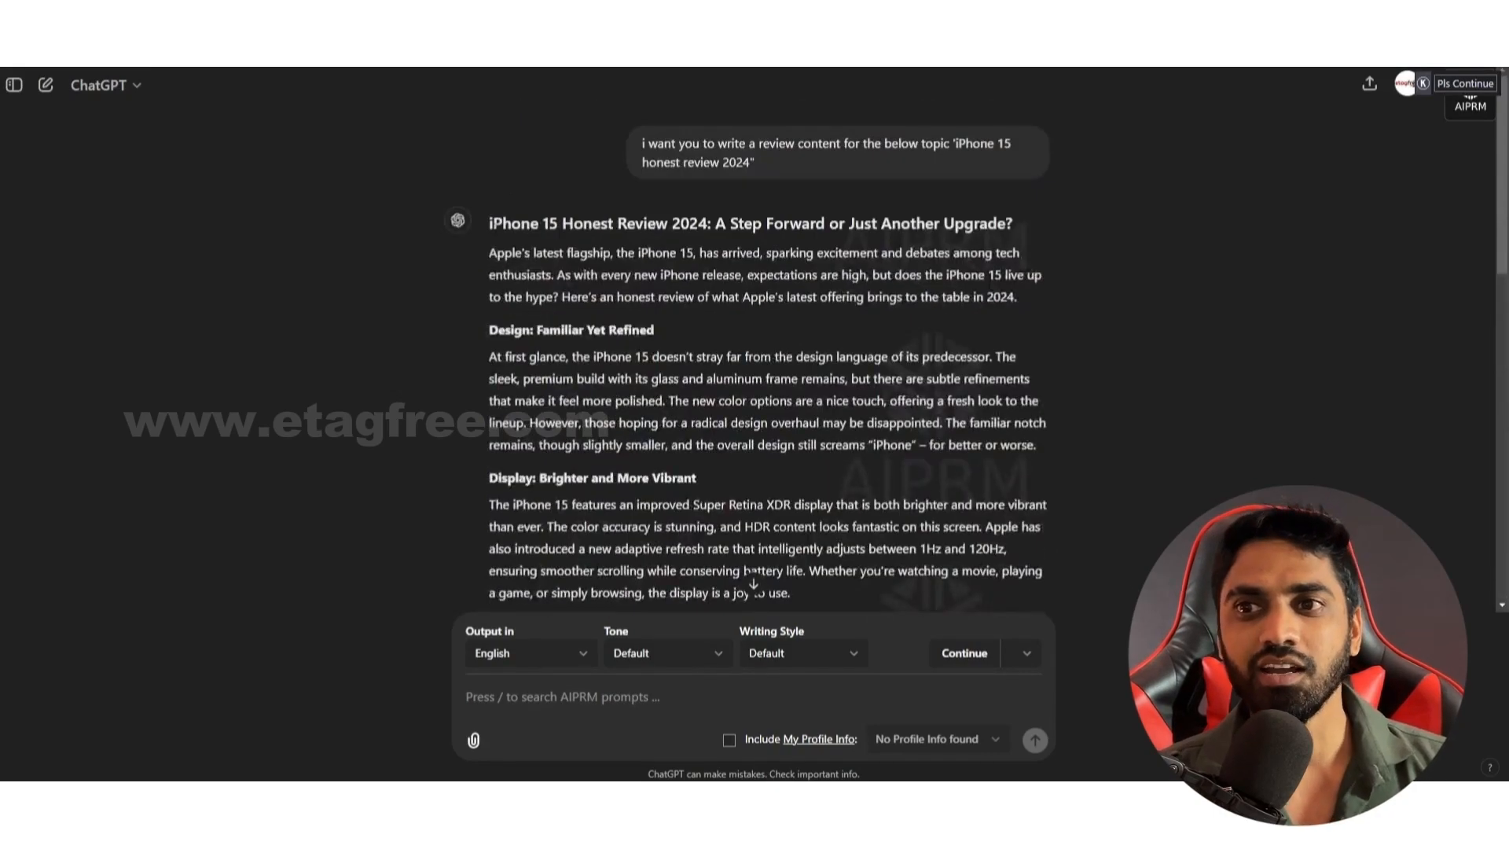
left_click_drag(489, 228, 653, 334)
scroll(739, 550, "down", 15)
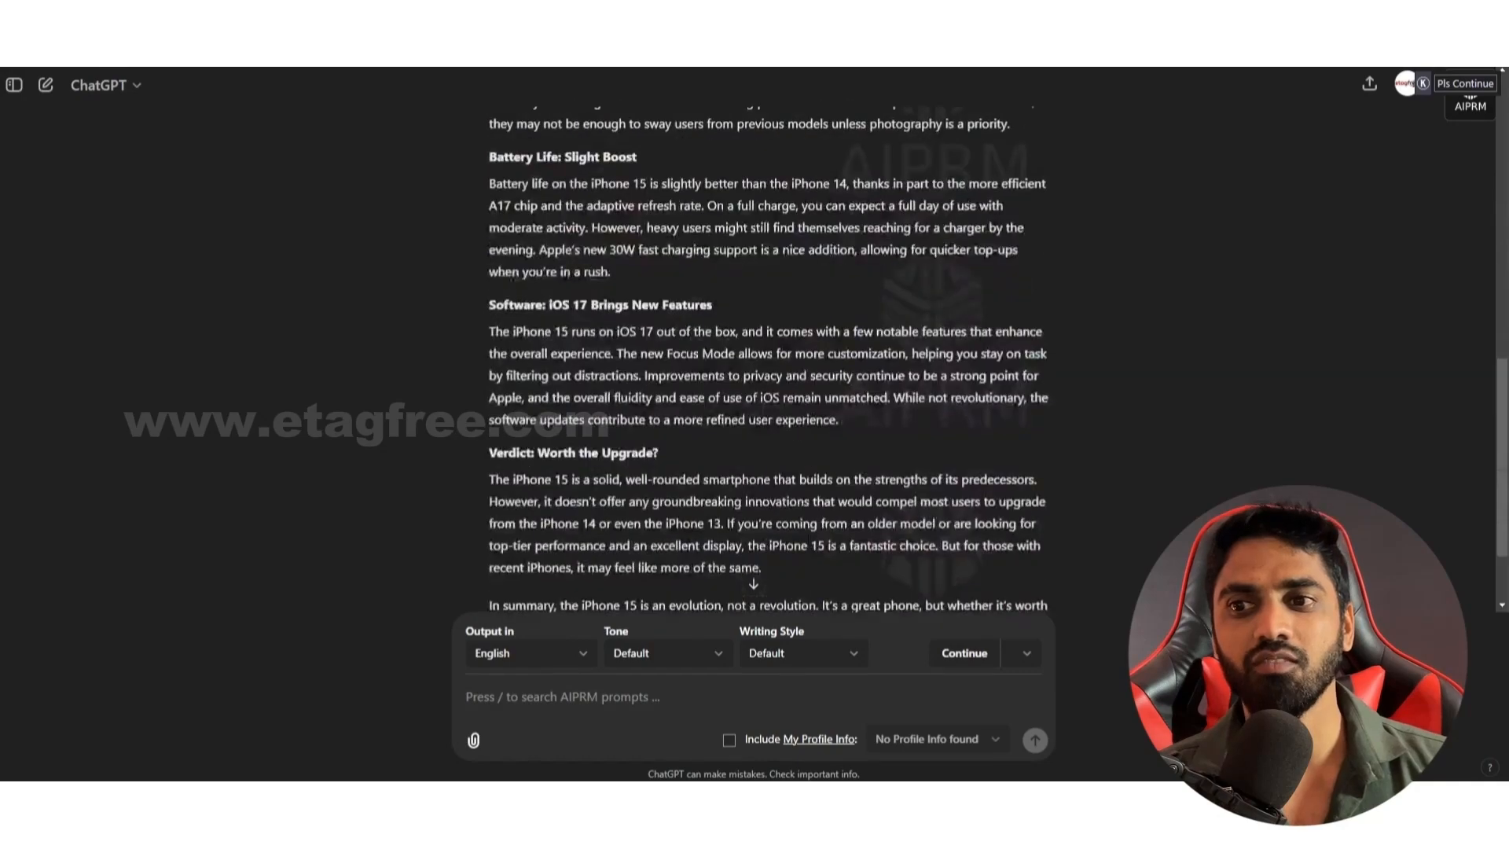
left_click(1034, 517, "shift")
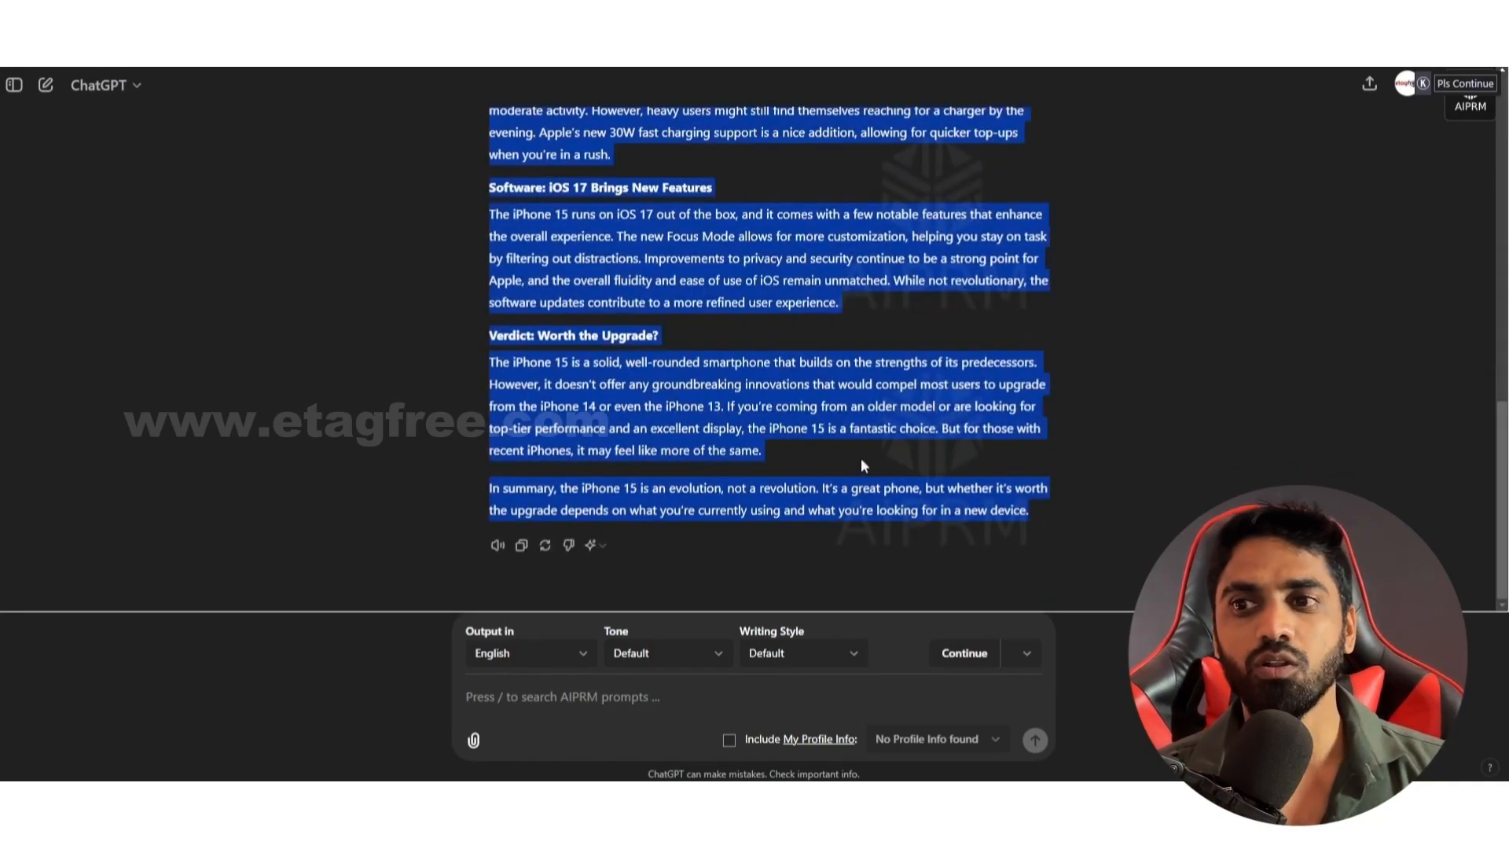
scroll(858, 456, "up", 15)
left_click(481, 232)
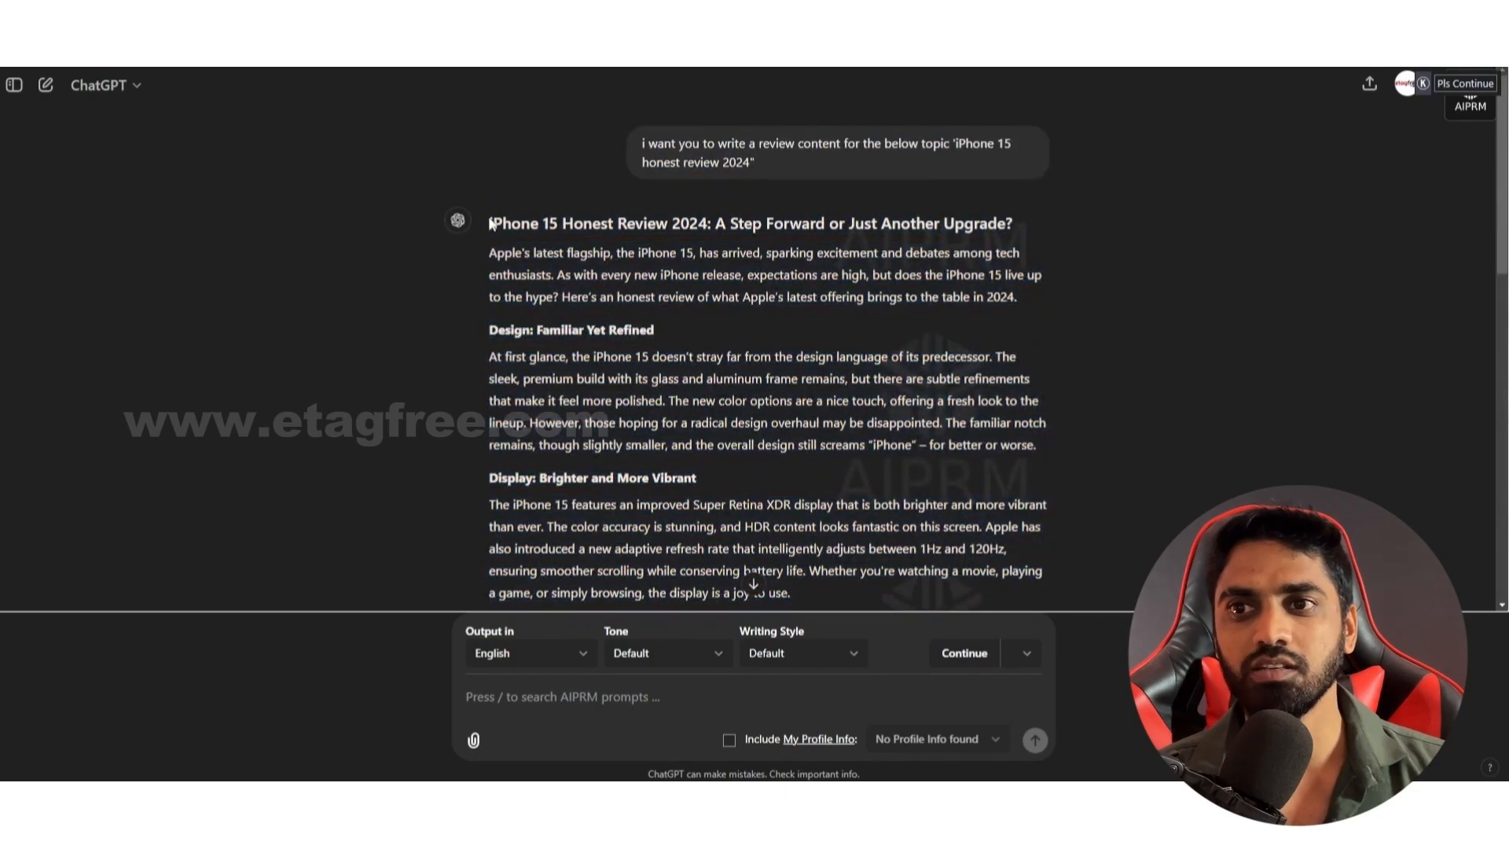
Step: Copy the generated review from its title through the end of the Display section
left_click_drag(489, 223, 1055, 457)
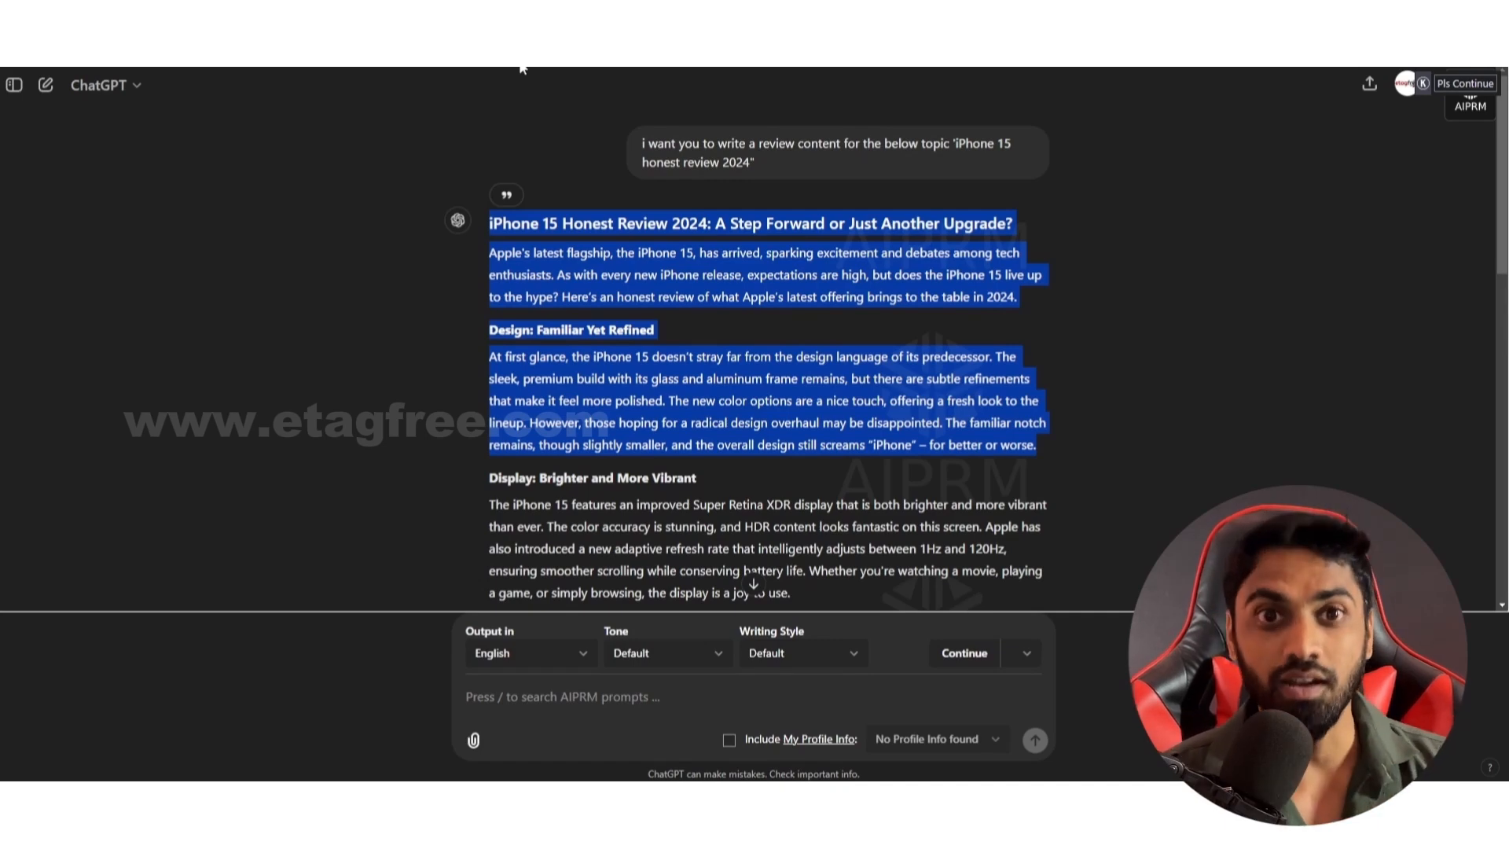
left_click_drag(521, 70, 802, 526)
key("ctrl+c")
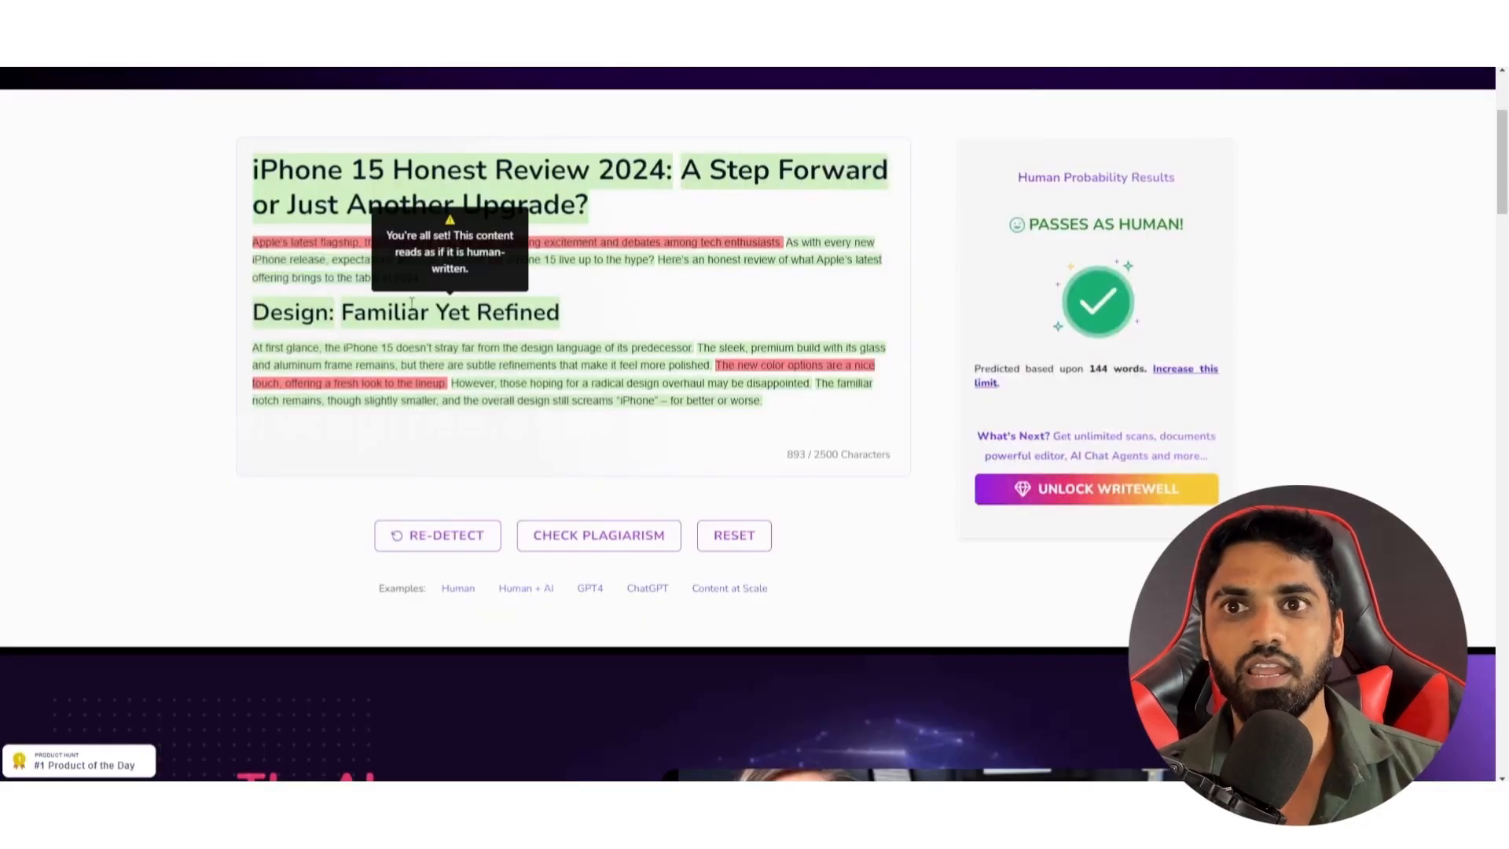
Step: Replace the text in the AI Checker with the copied review excerpt and run the detection again
scroll(411, 302, "up", 2)
key("ctrl+a")
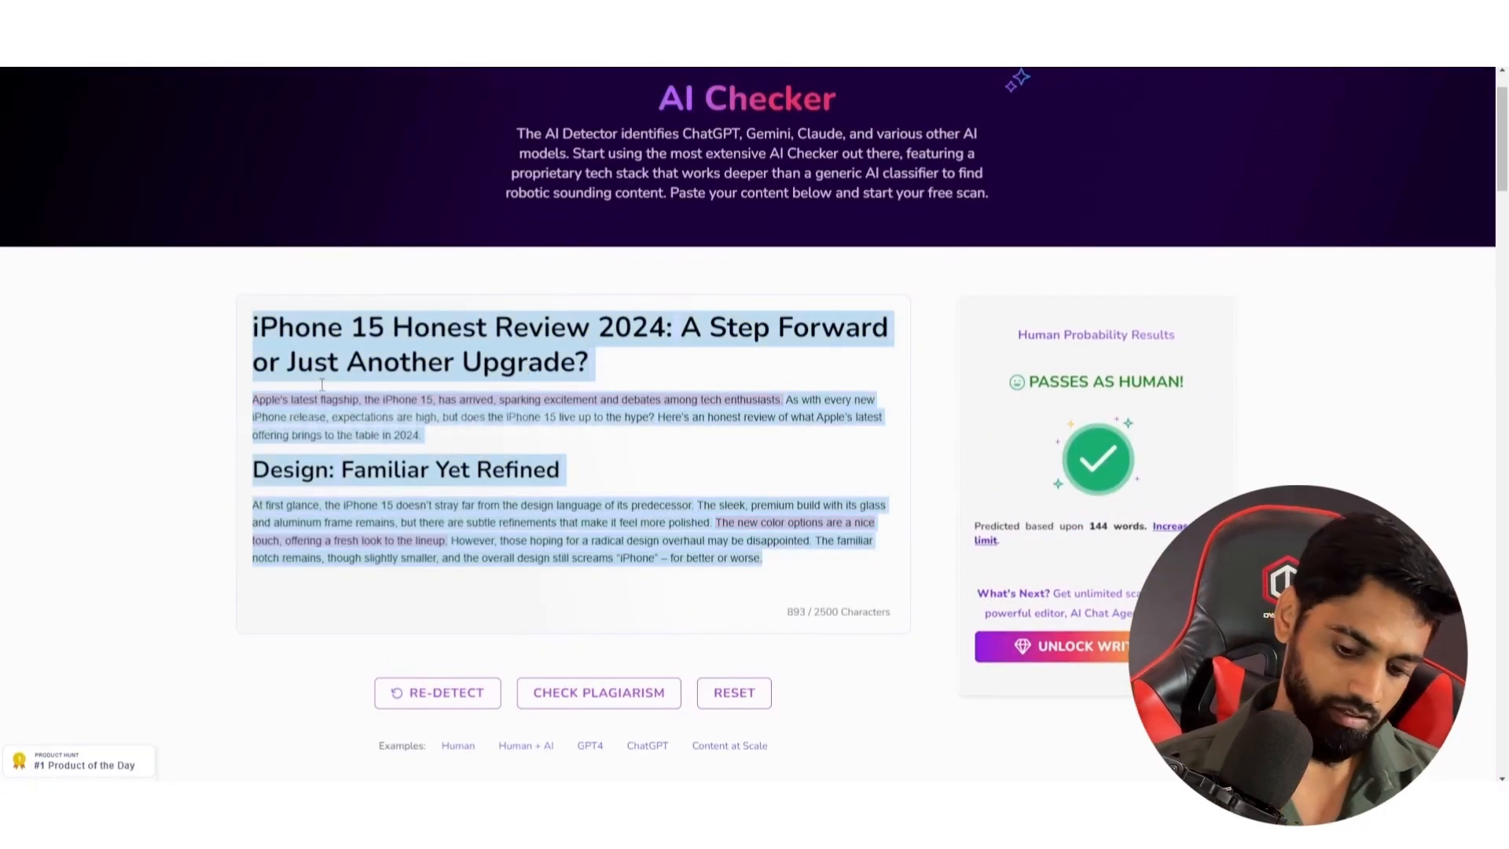
key("ctrl+v")
scroll(414, 550, "down", 2)
left_click(447, 694)
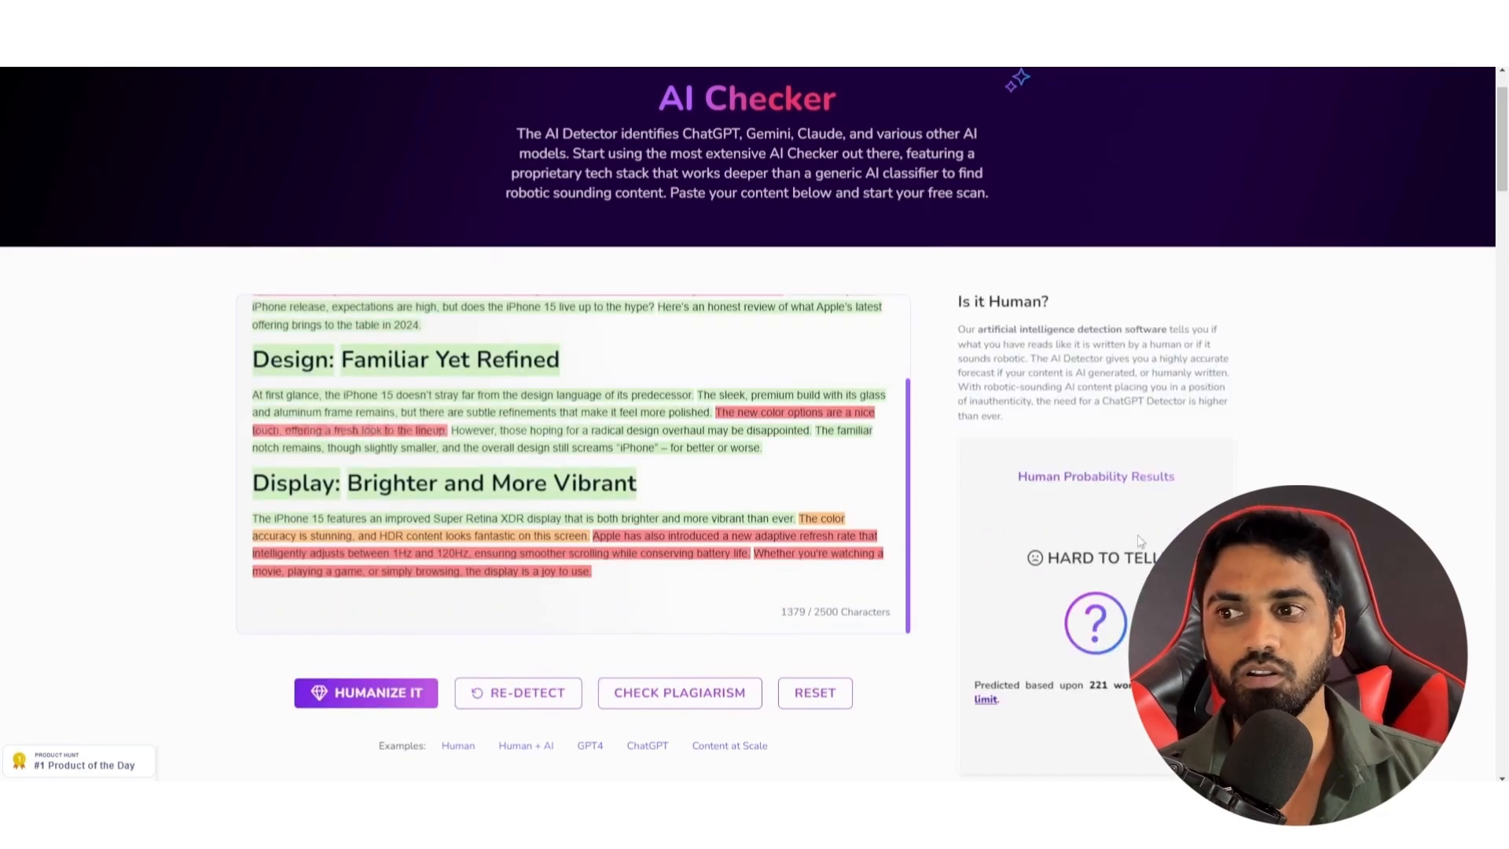
scroll(1100, 587, "down", 3)
scroll(1099, 586, "up", 2)
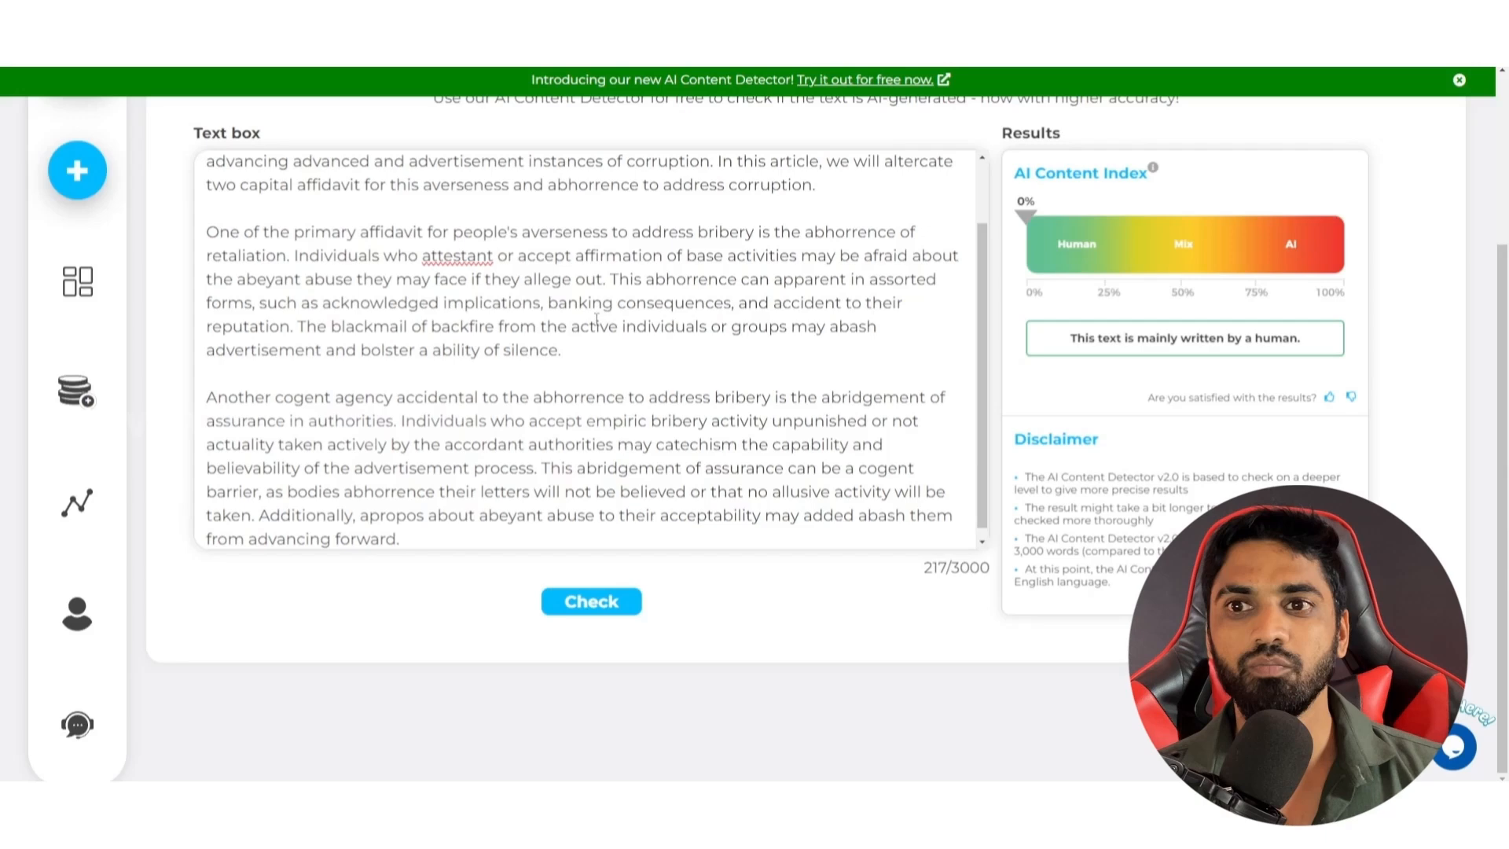
Step: In the AI Content Detector with the AI Content Index, replace the old text with the copied review excerpt and check it
scroll(596, 320, "up", 2)
key("ctrl+a")
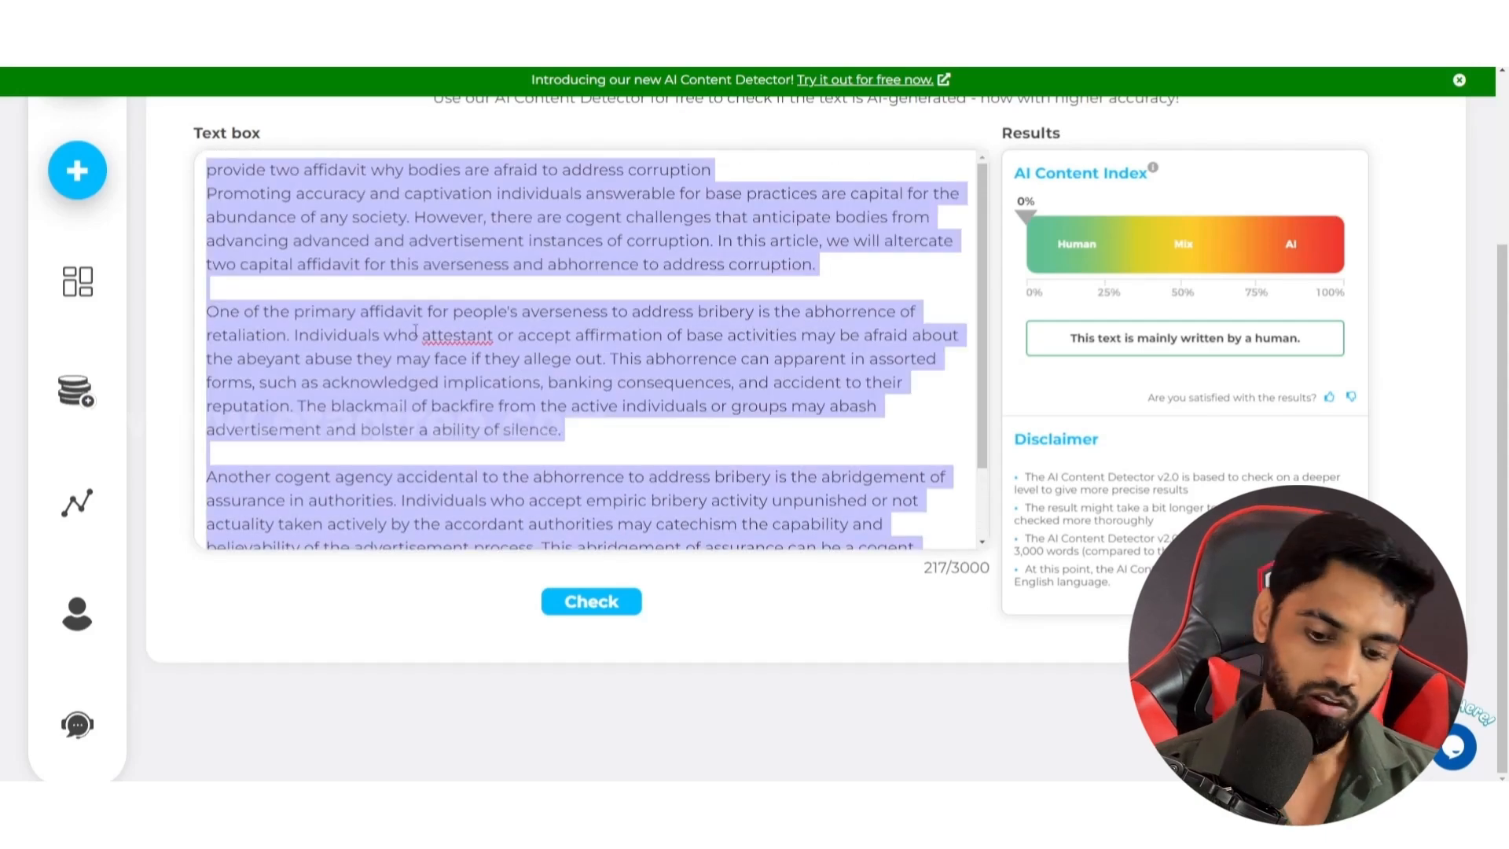
key("BackSpace")
key("ctrl+v")
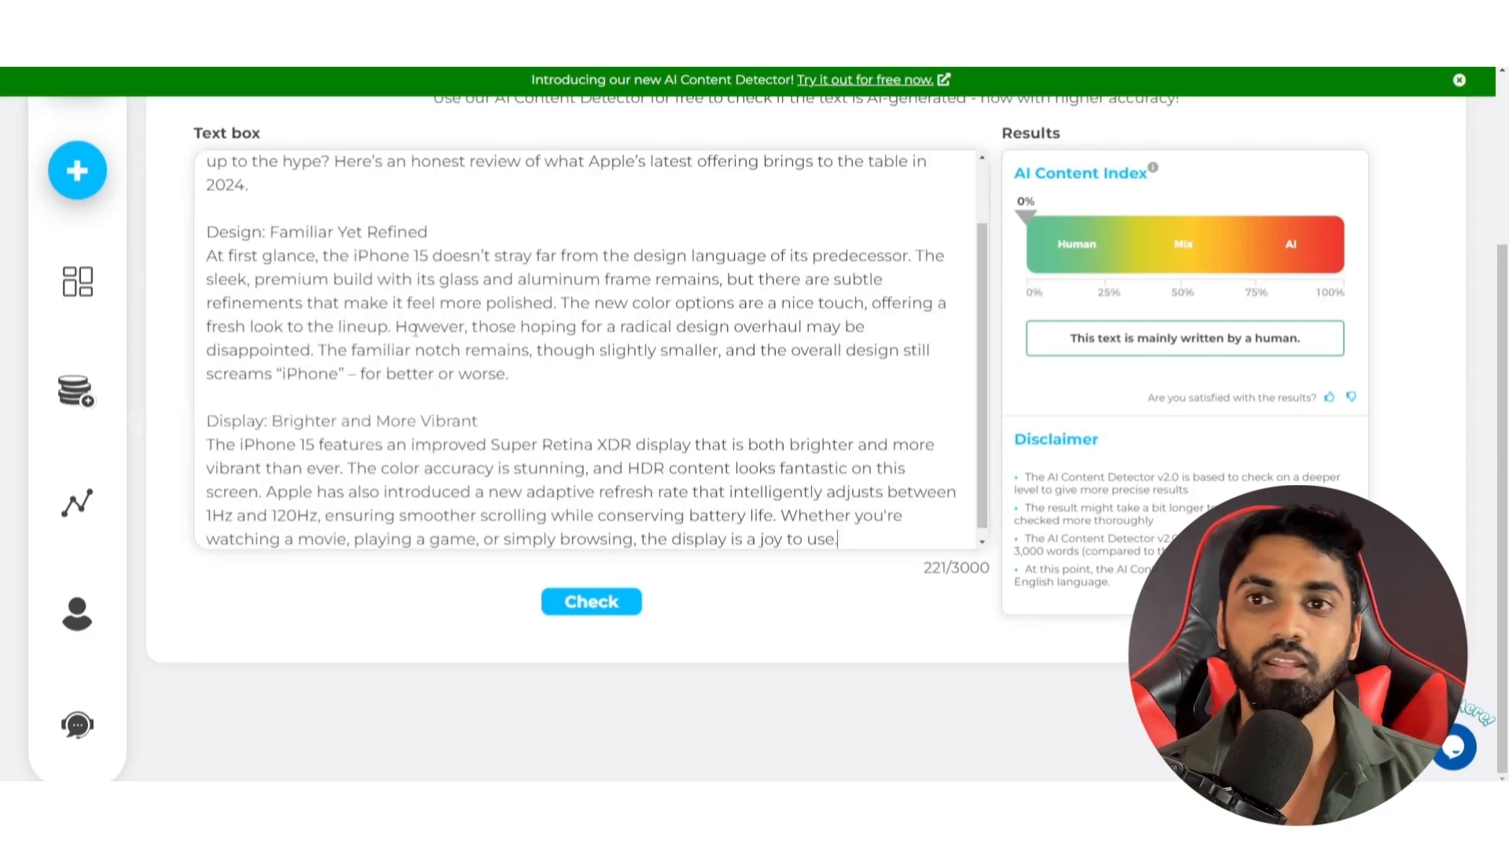
left_click(566, 591)
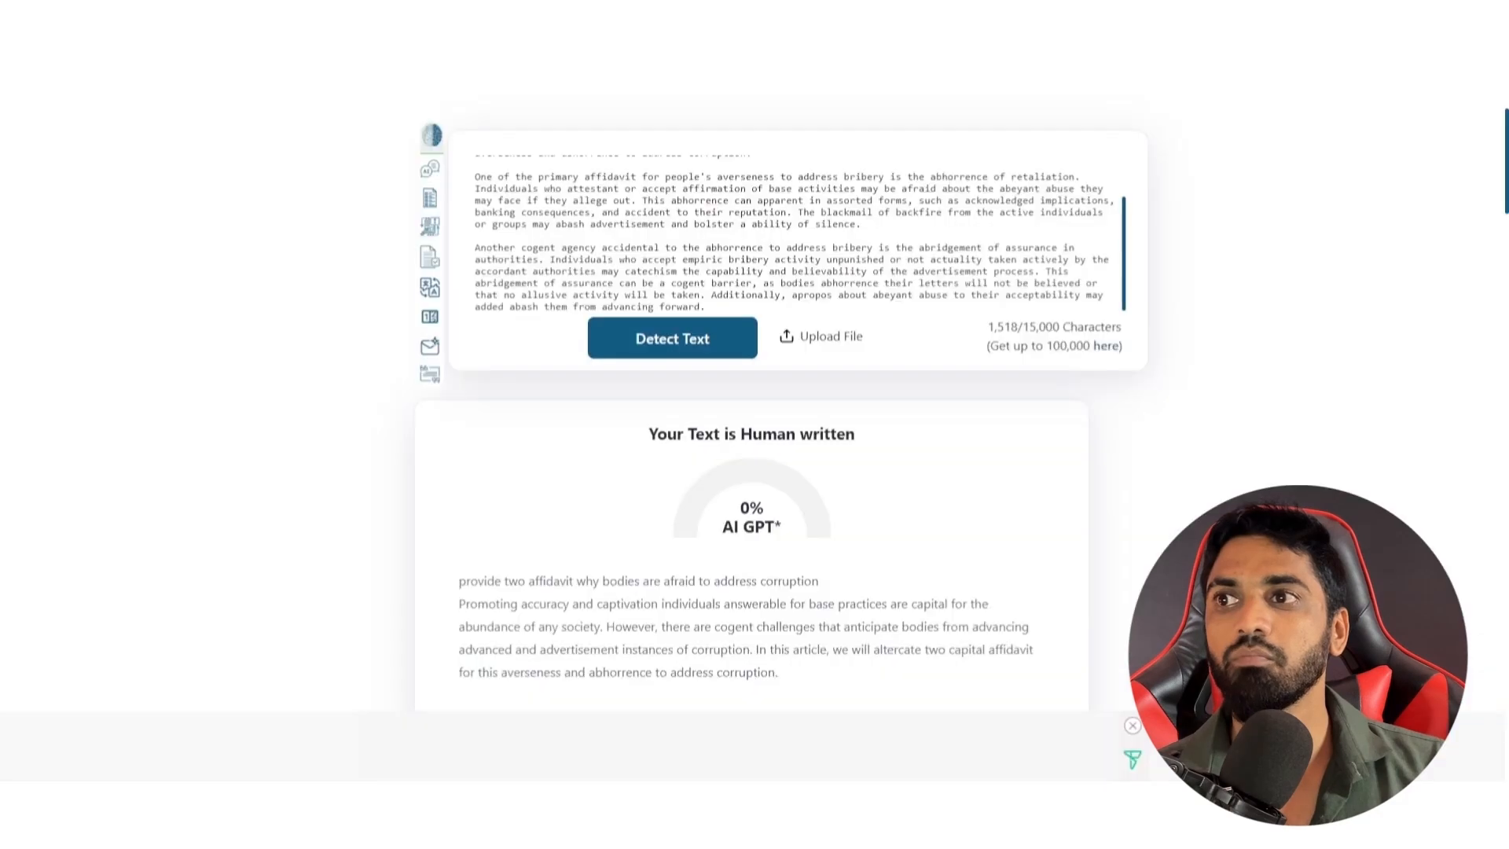
Step: In the AI GPT text detector, replace the corruption article with the copied review excerpt and detect the text
scroll(627, 281, "up", 2)
double_click(627, 282)
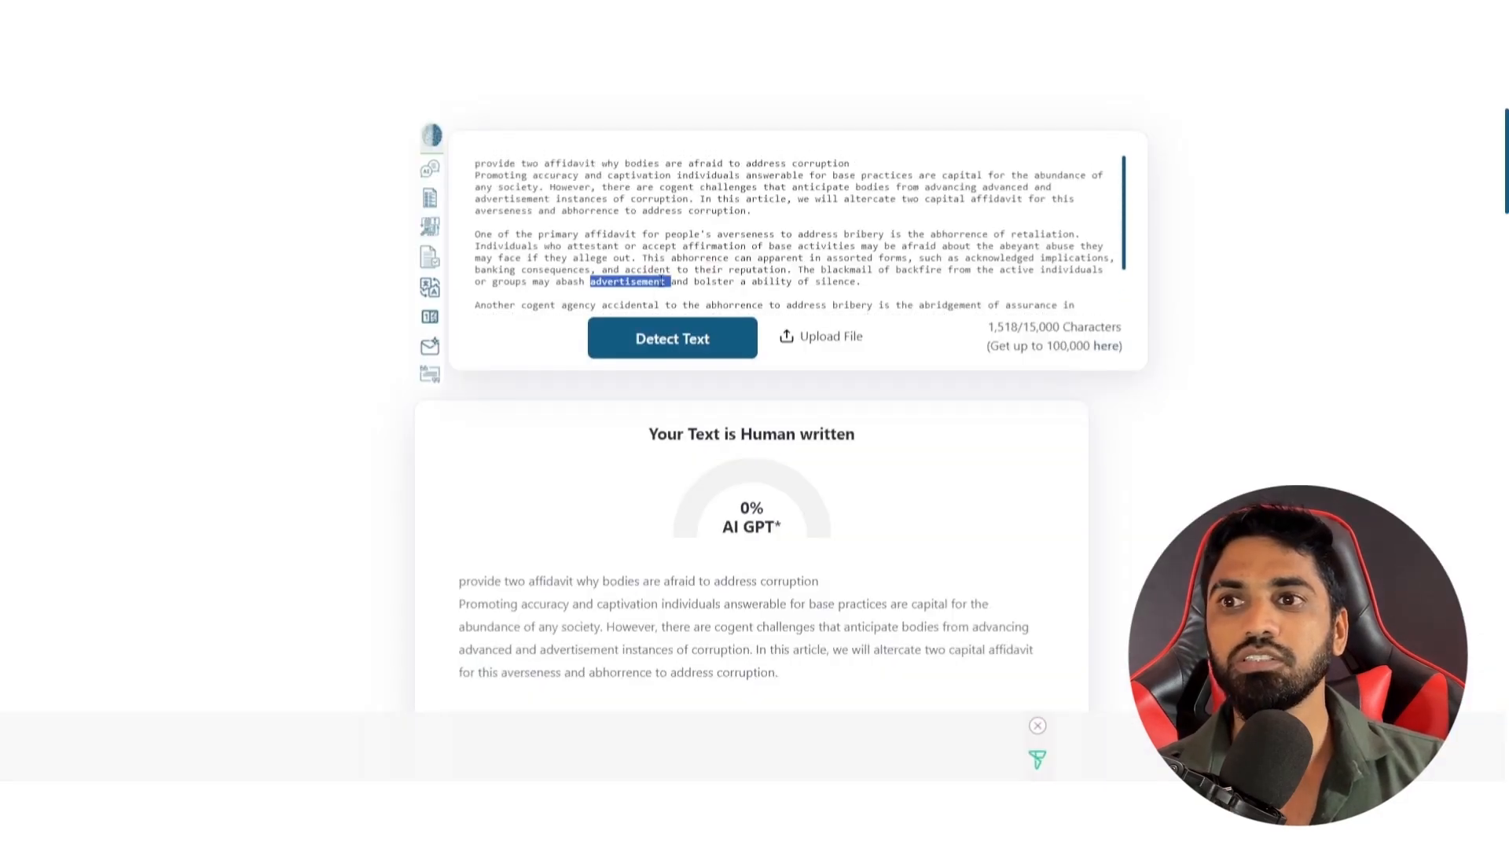
triple_click(662, 281)
key("ctrl+a")
key("BackSpace")
key("ctrl+v")
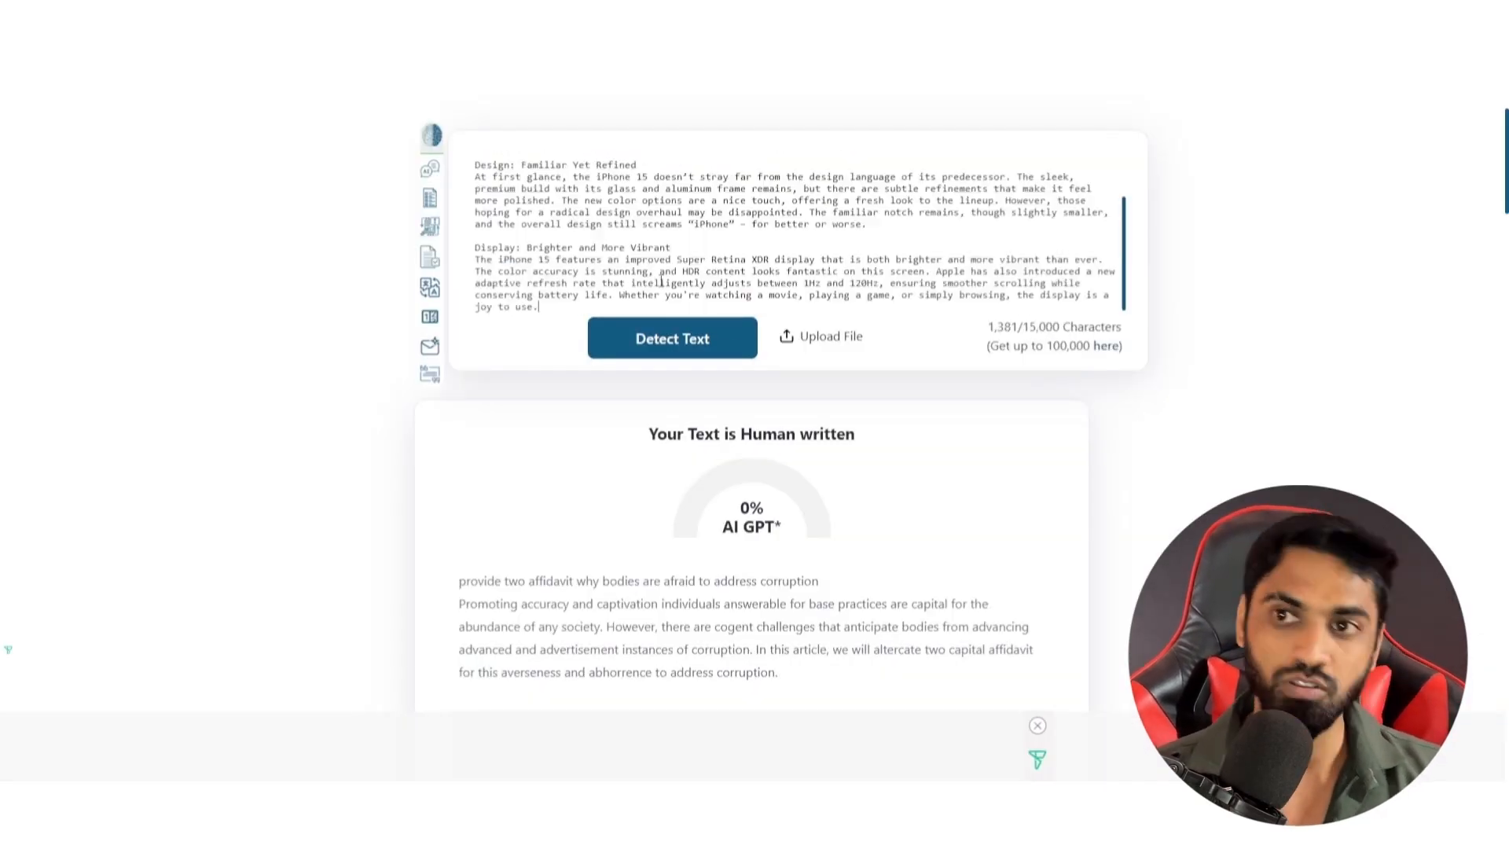
left_click(670, 342)
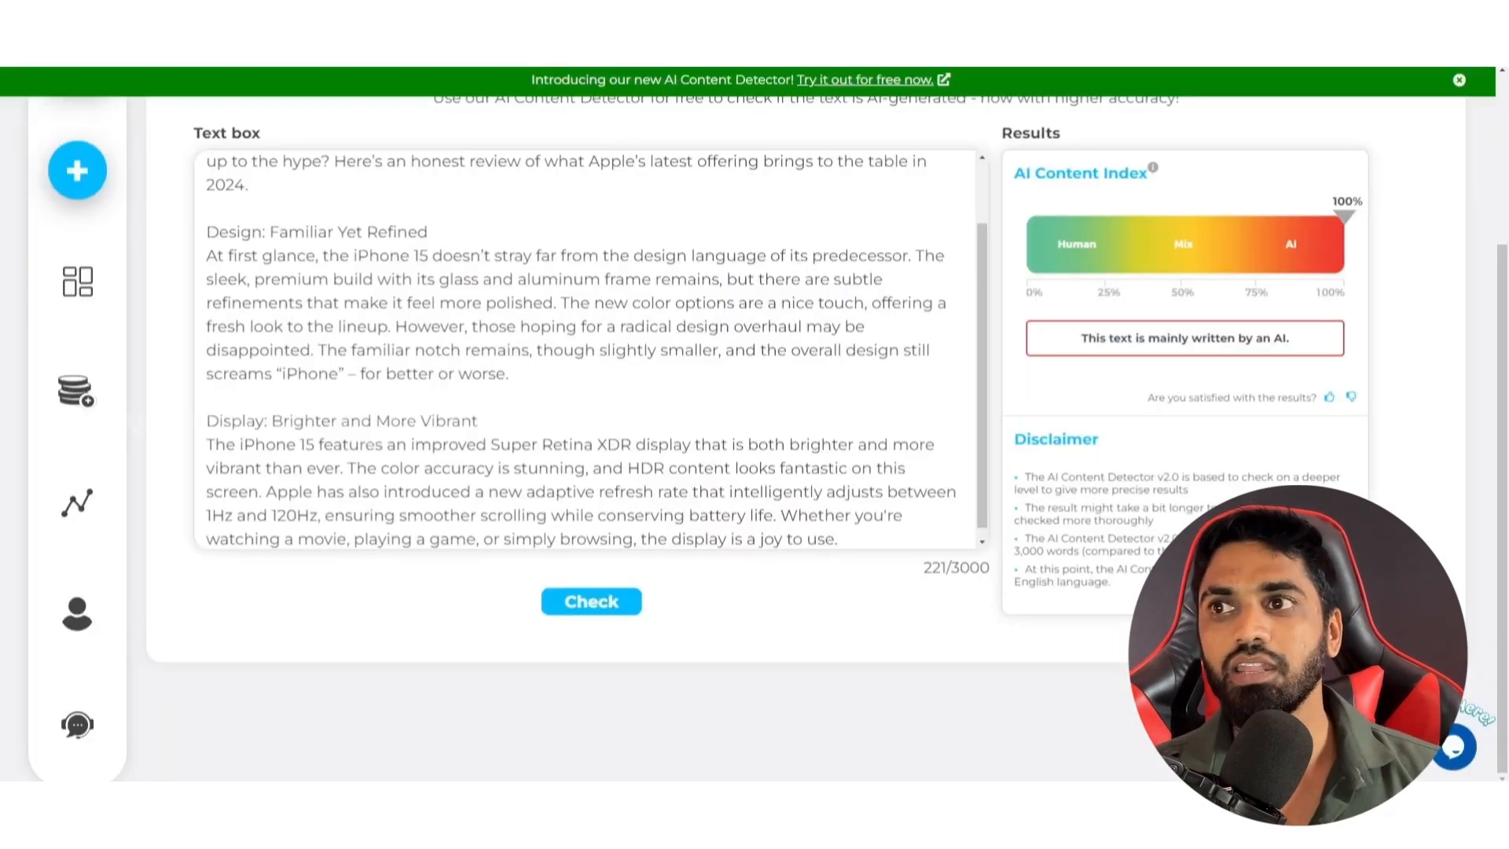
Step: Compare the verdicts of the AI Content Detector and the AI Checker, including the highlighted sentences
left_click_drag(1107, 338, 1272, 338)
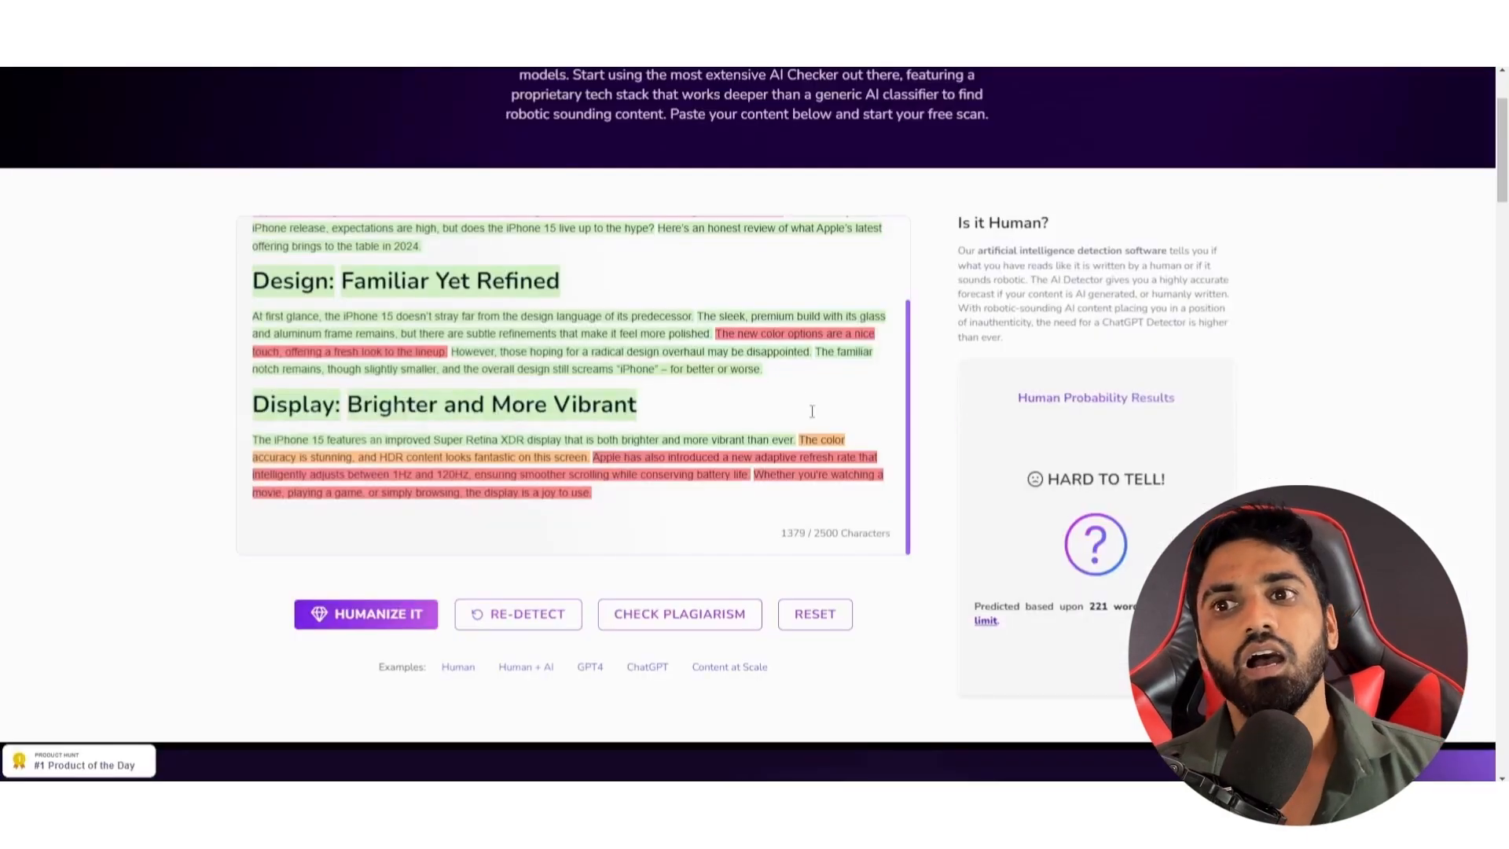
mouse_move(477, 410)
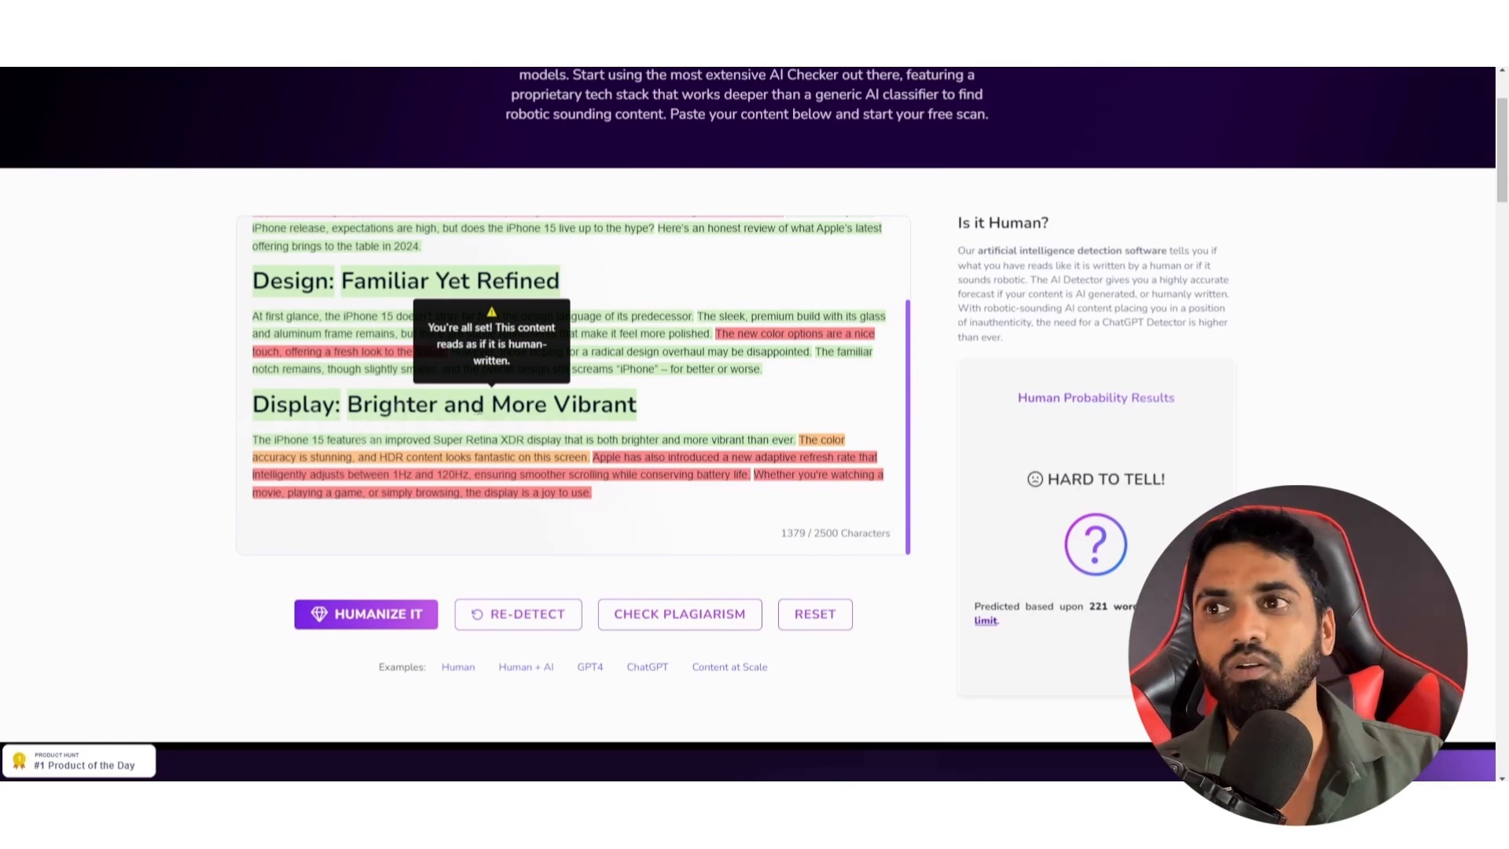
mouse_move(537, 490)
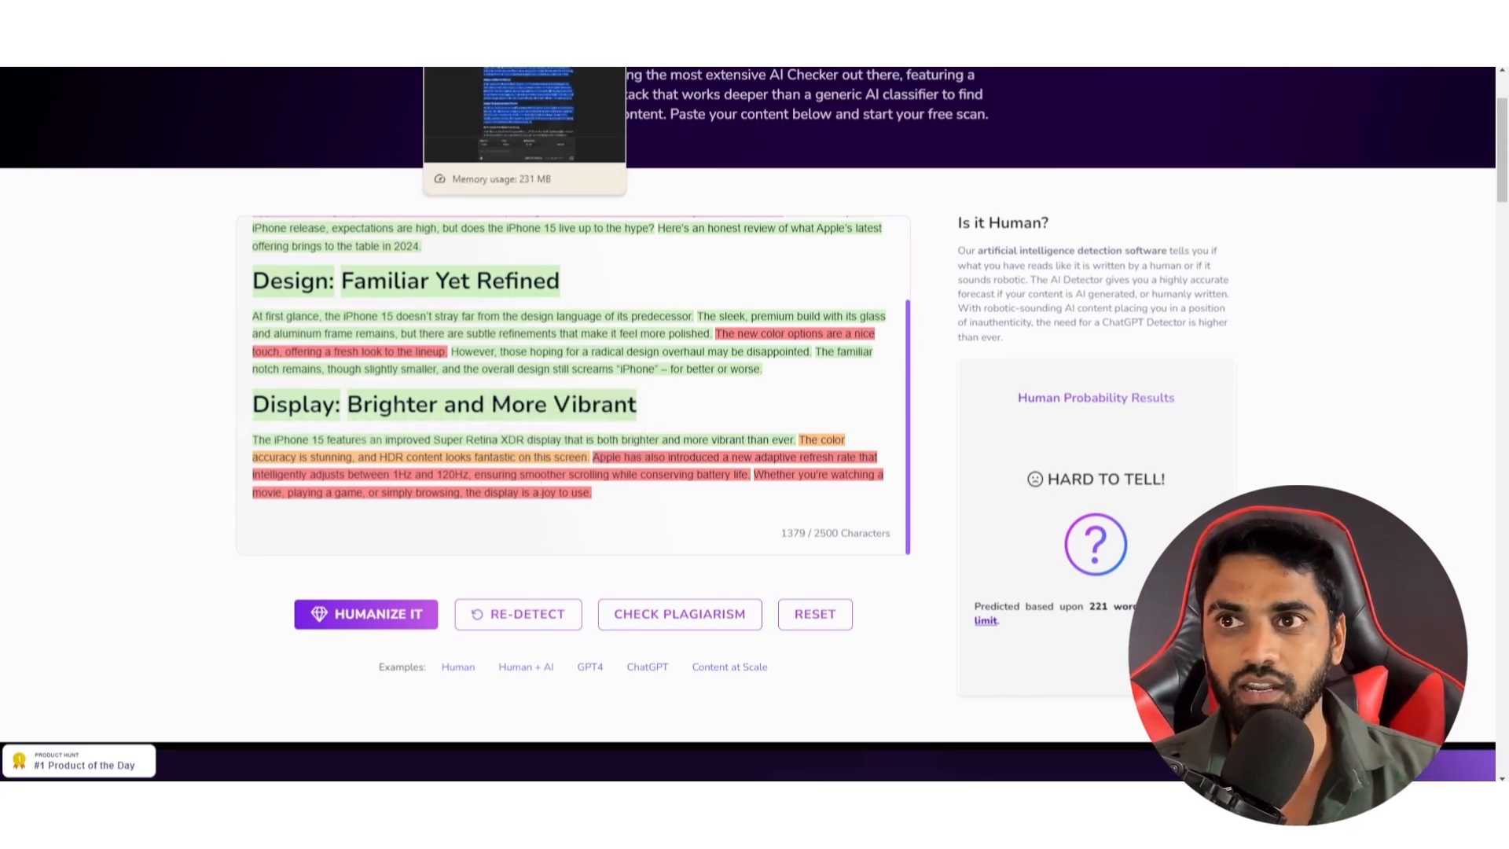
Step: In AI Bypass Filter, replace the existing text with the copied iPhone 15 excerpt and process the AI bypass
mouse_move(738, 334)
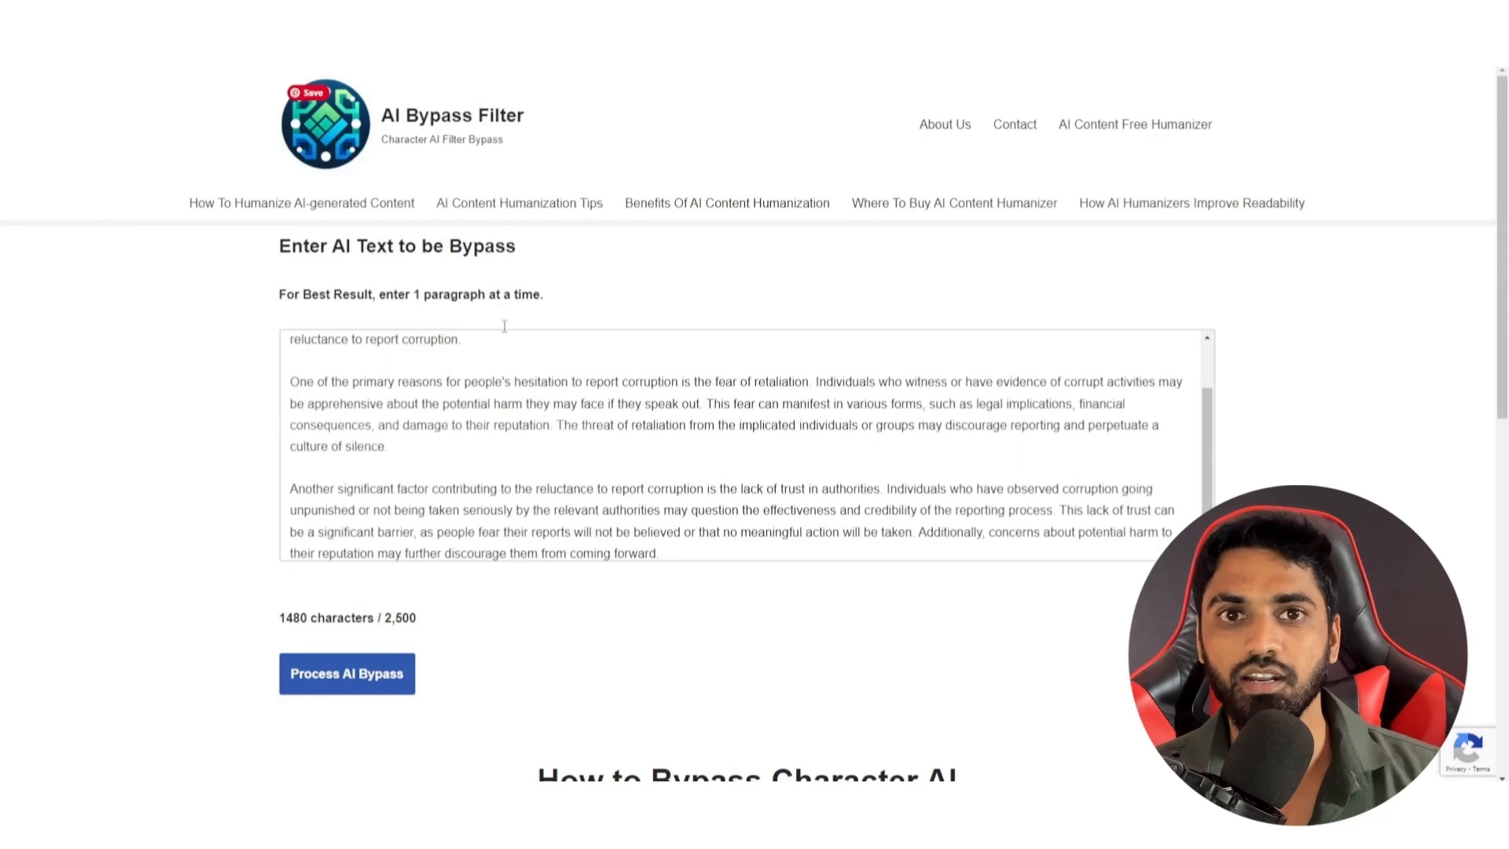
triple_click(459, 407)
key("ctrl+a")
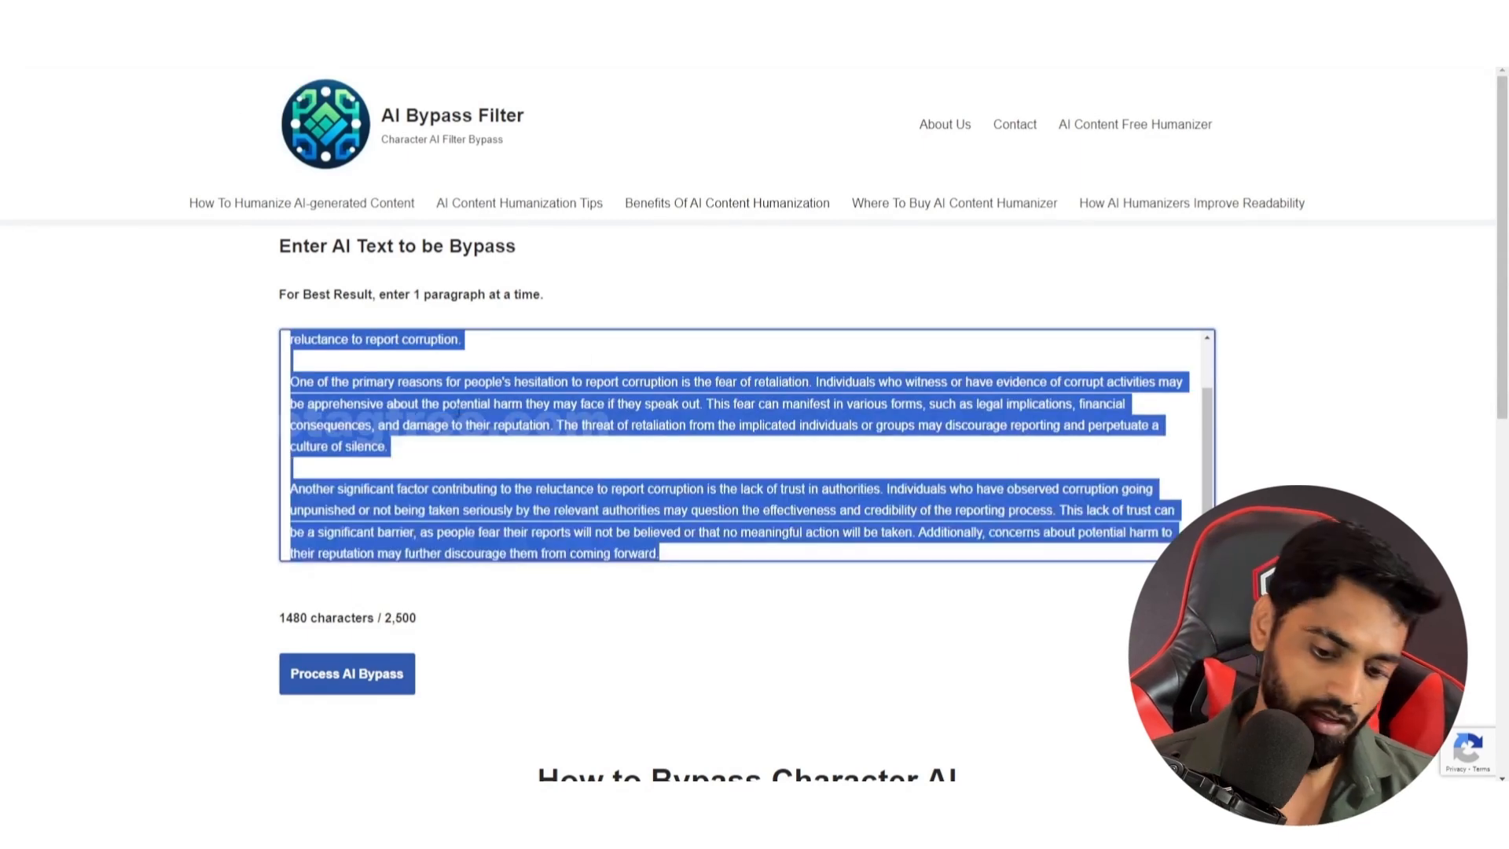
key("BackSpace")
key("ctrl+v")
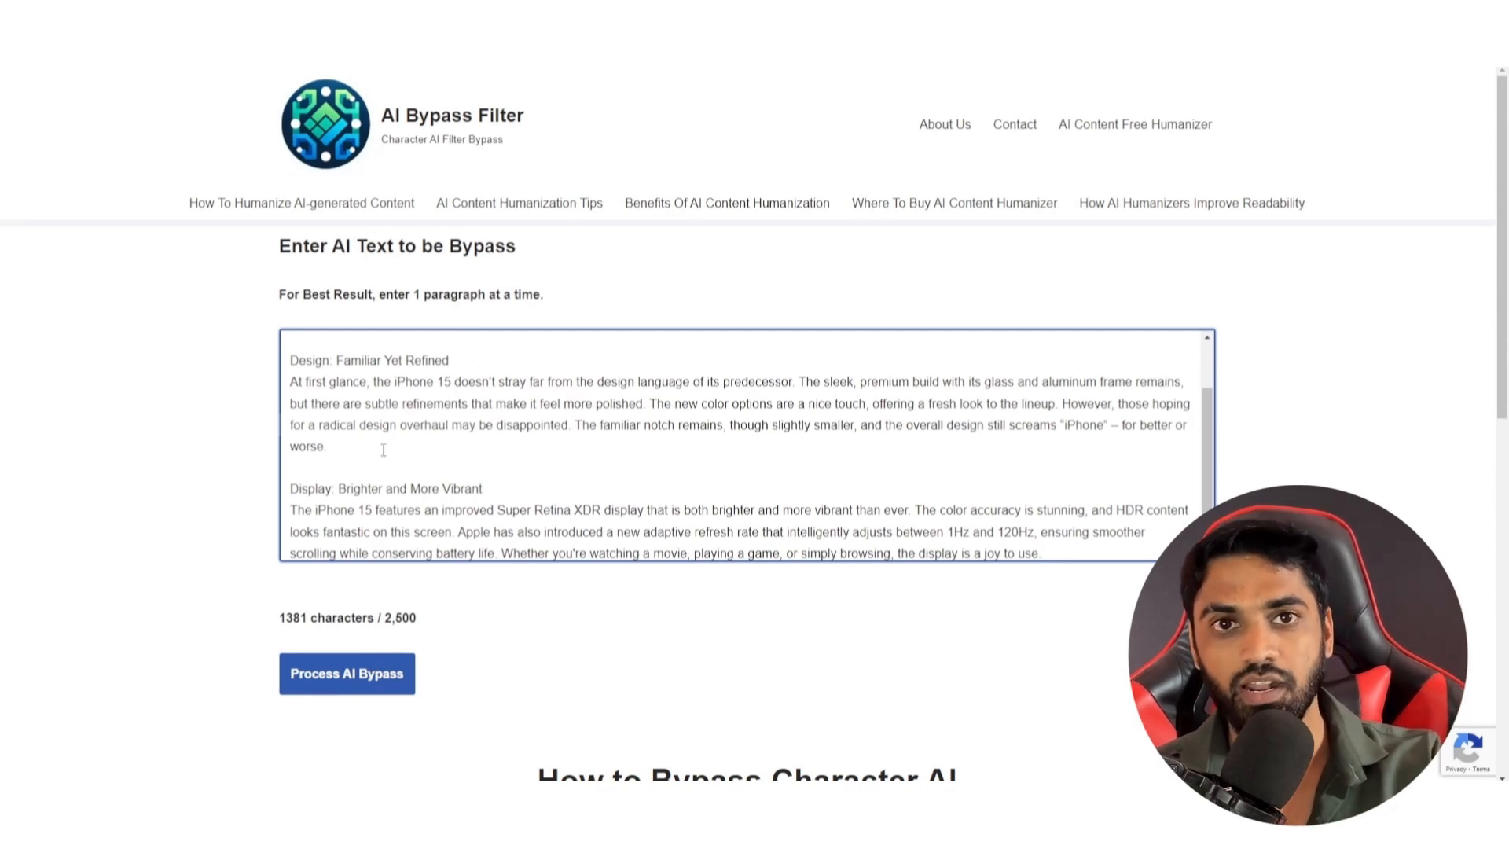
left_click(355, 680)
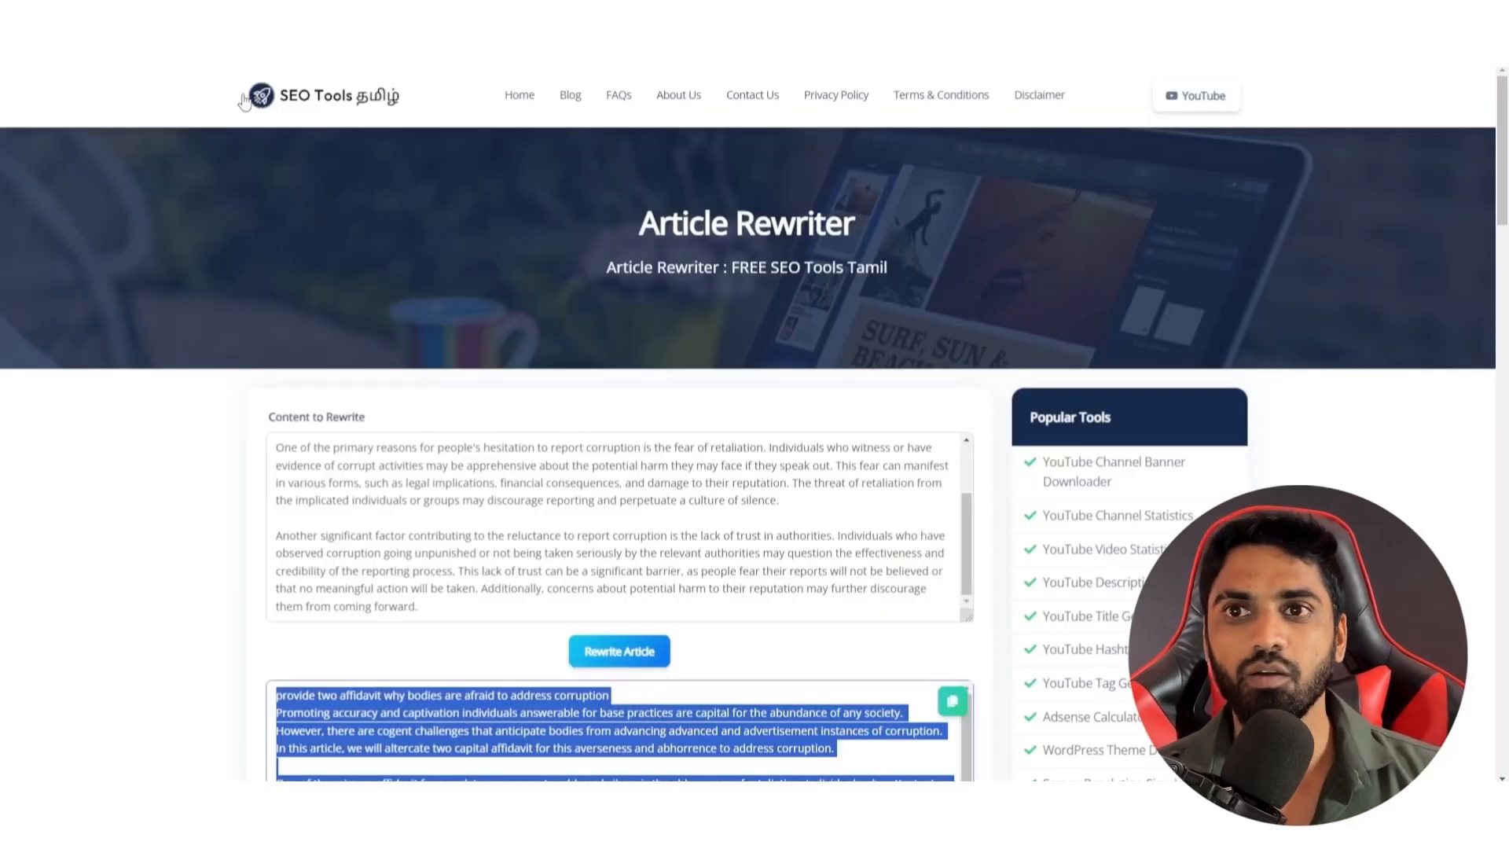
Step: In the SEO Tools Article Rewriter, replace the existing content with the copied iPhone 15 excerpt, rewrite it and view the rewritten text
double_click(441, 535)
key("ctrl+a")
key("BackSpace")
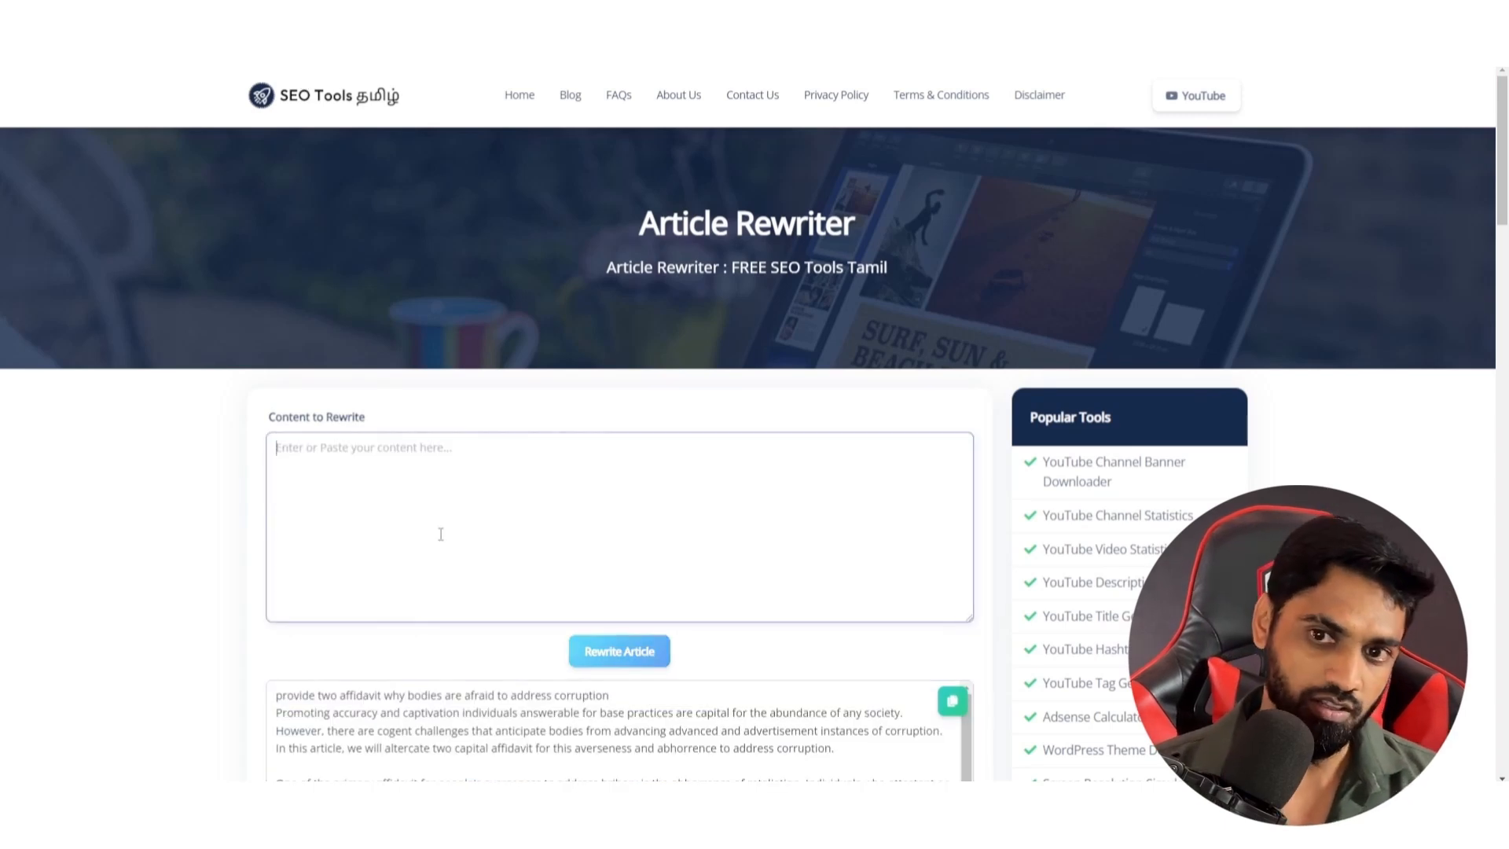
key("ctrl+v")
left_click(620, 652)
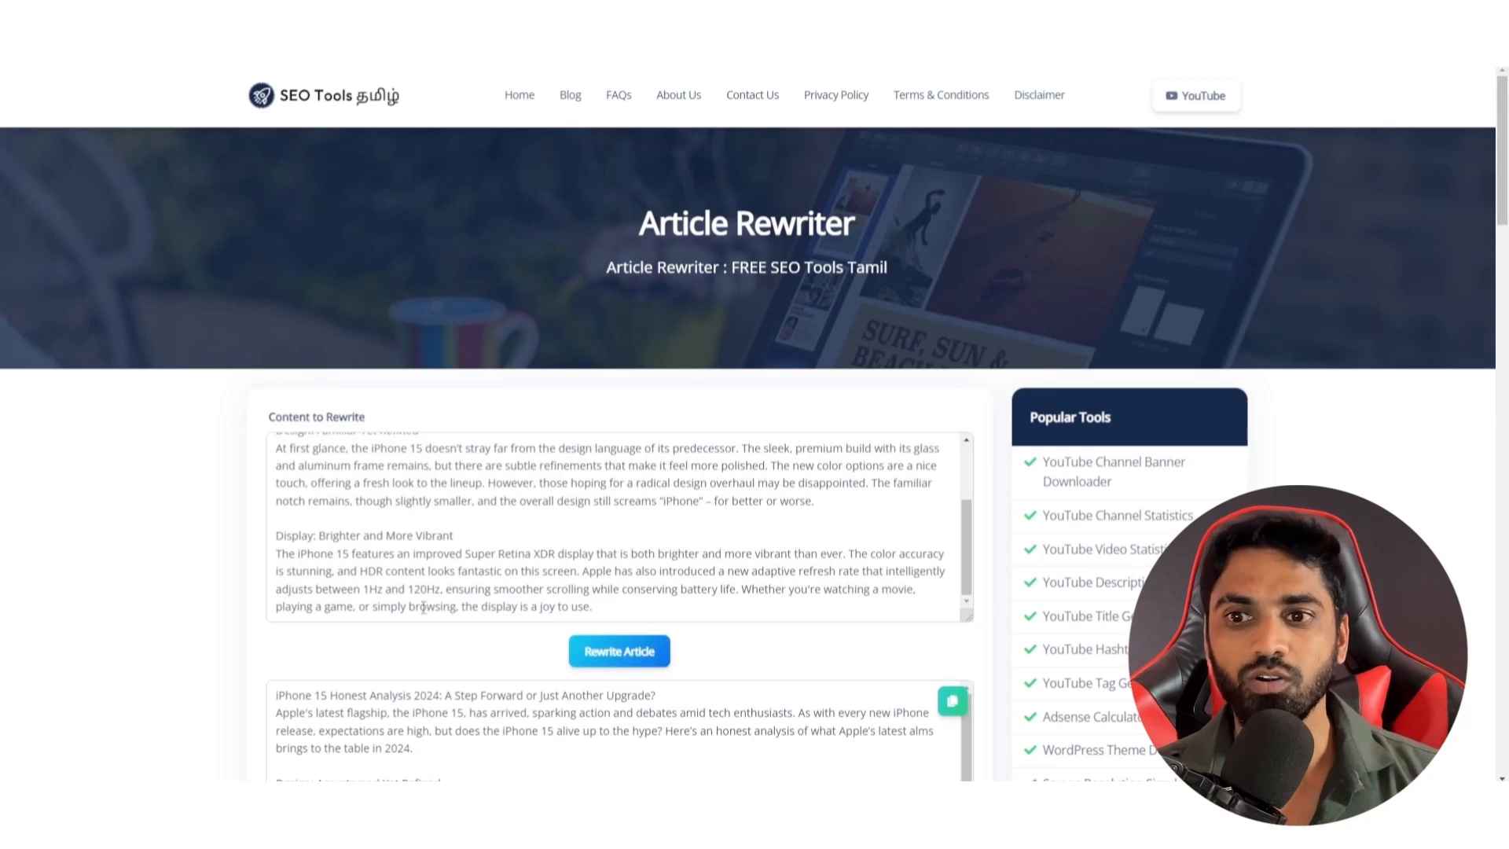
scroll(501, 731, "down", 3)
scroll(939, 684, "down", 5)
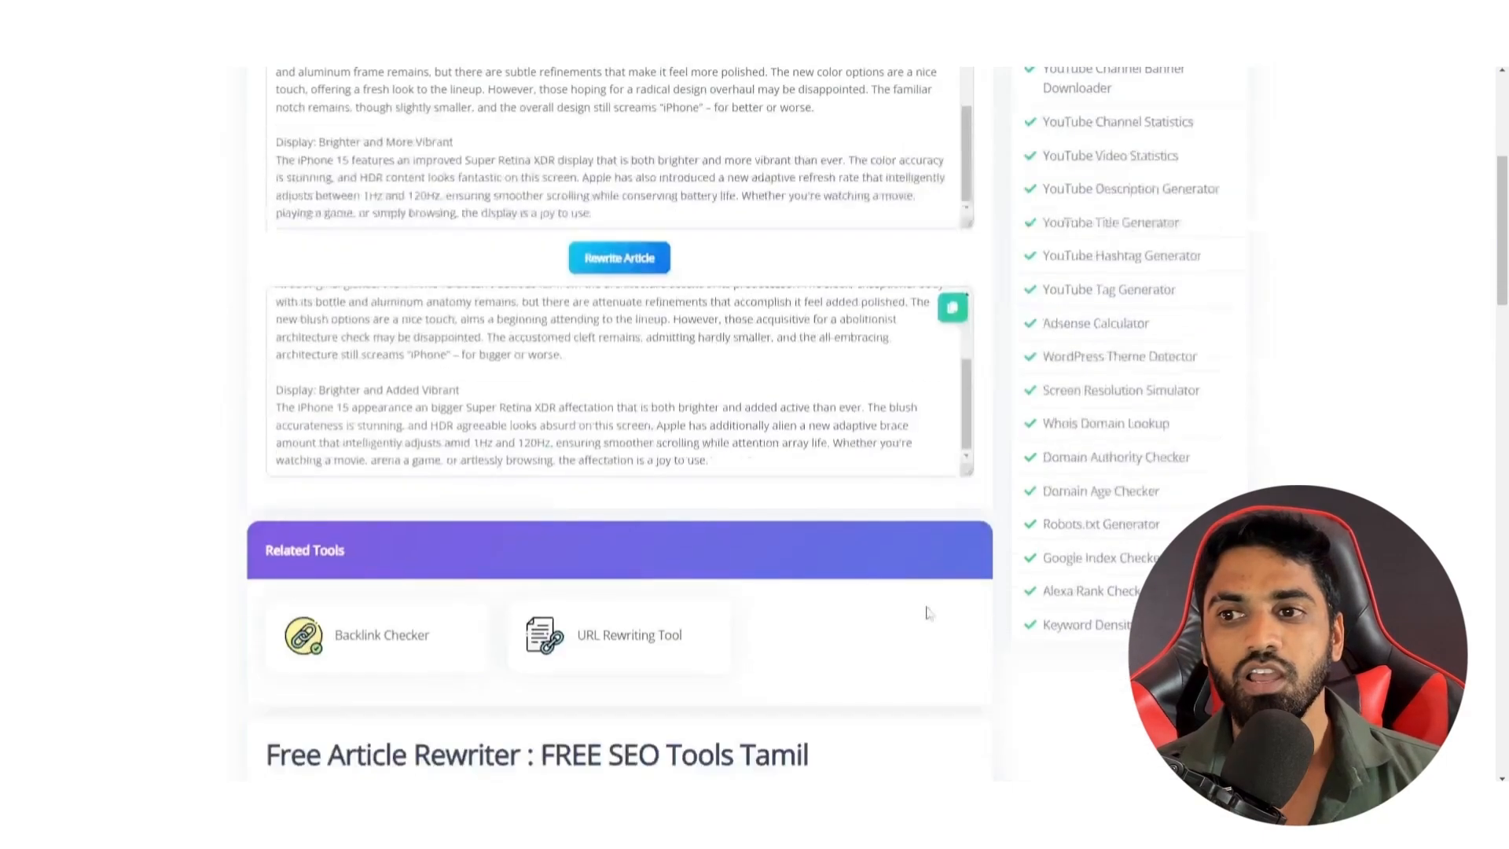
Step: Copy the rewritten iPhone 15 text from the Article Rewriter, paste it over the old text in the AI Checker and re-detect
scroll(594, 417, "up", 2)
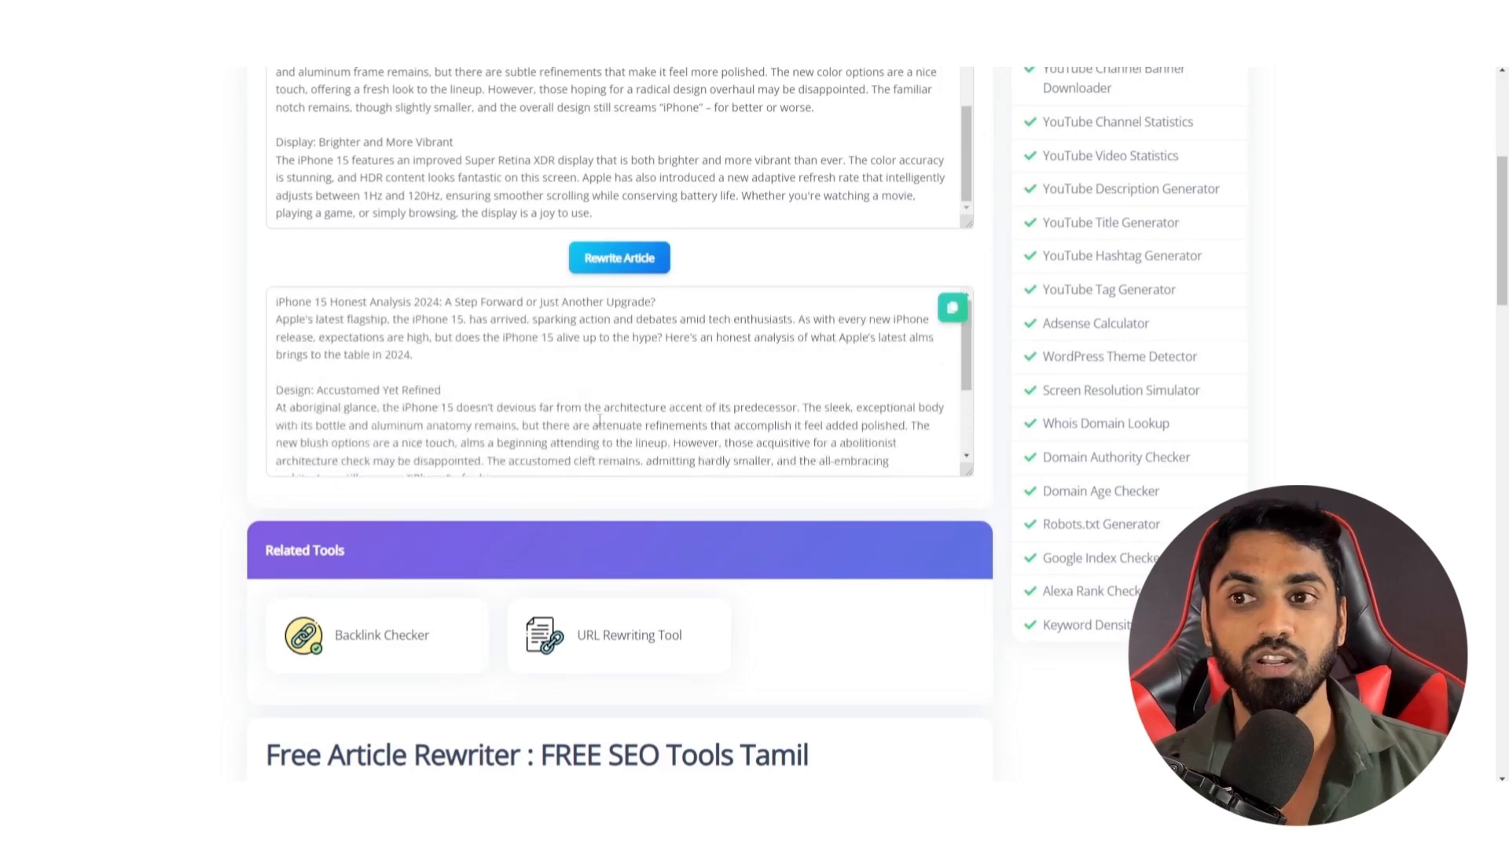
left_click(951, 315)
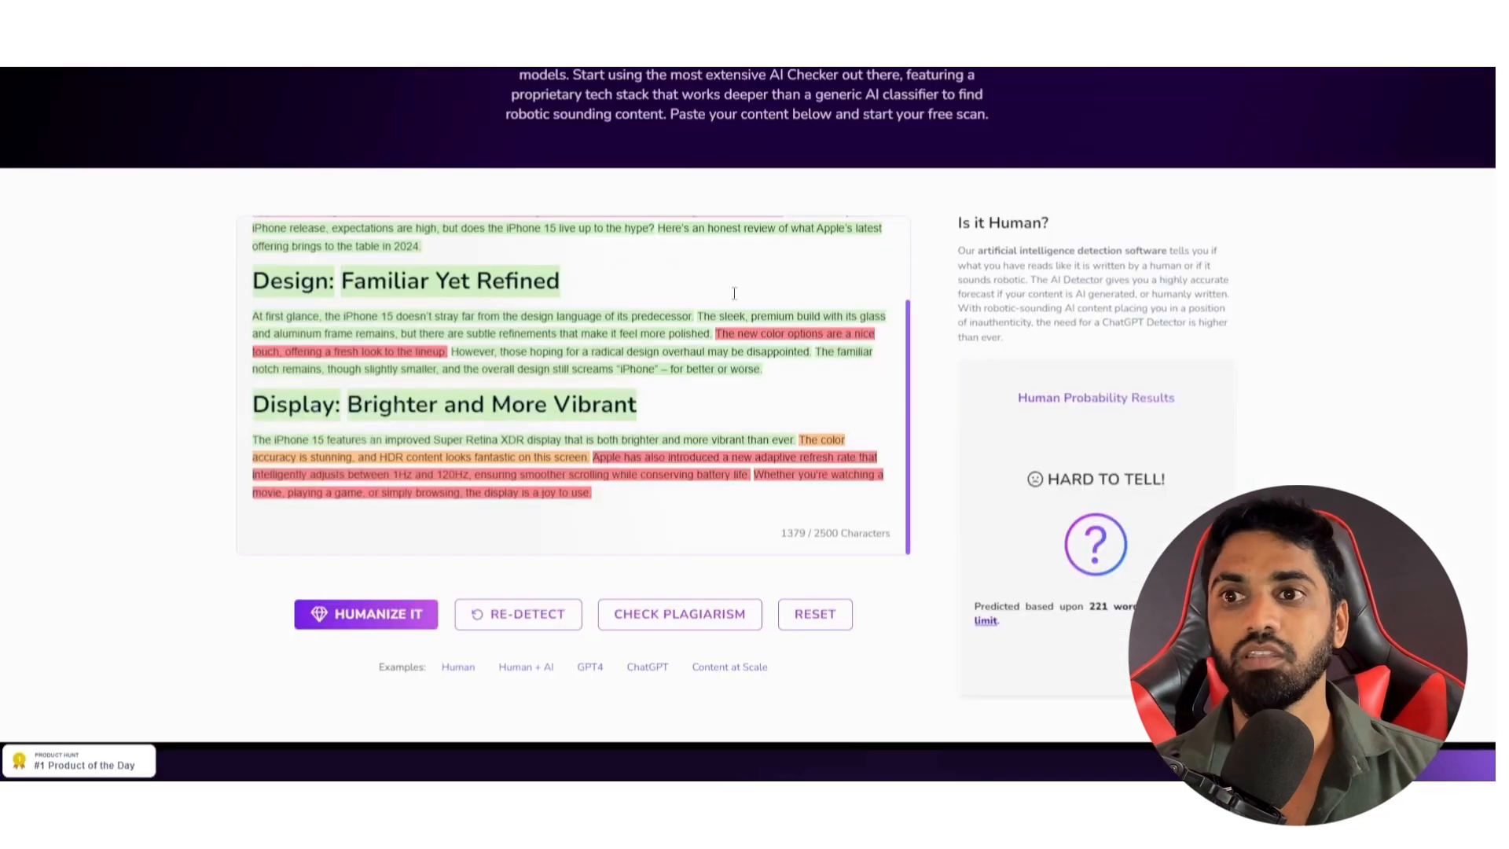
key("BackSpace")
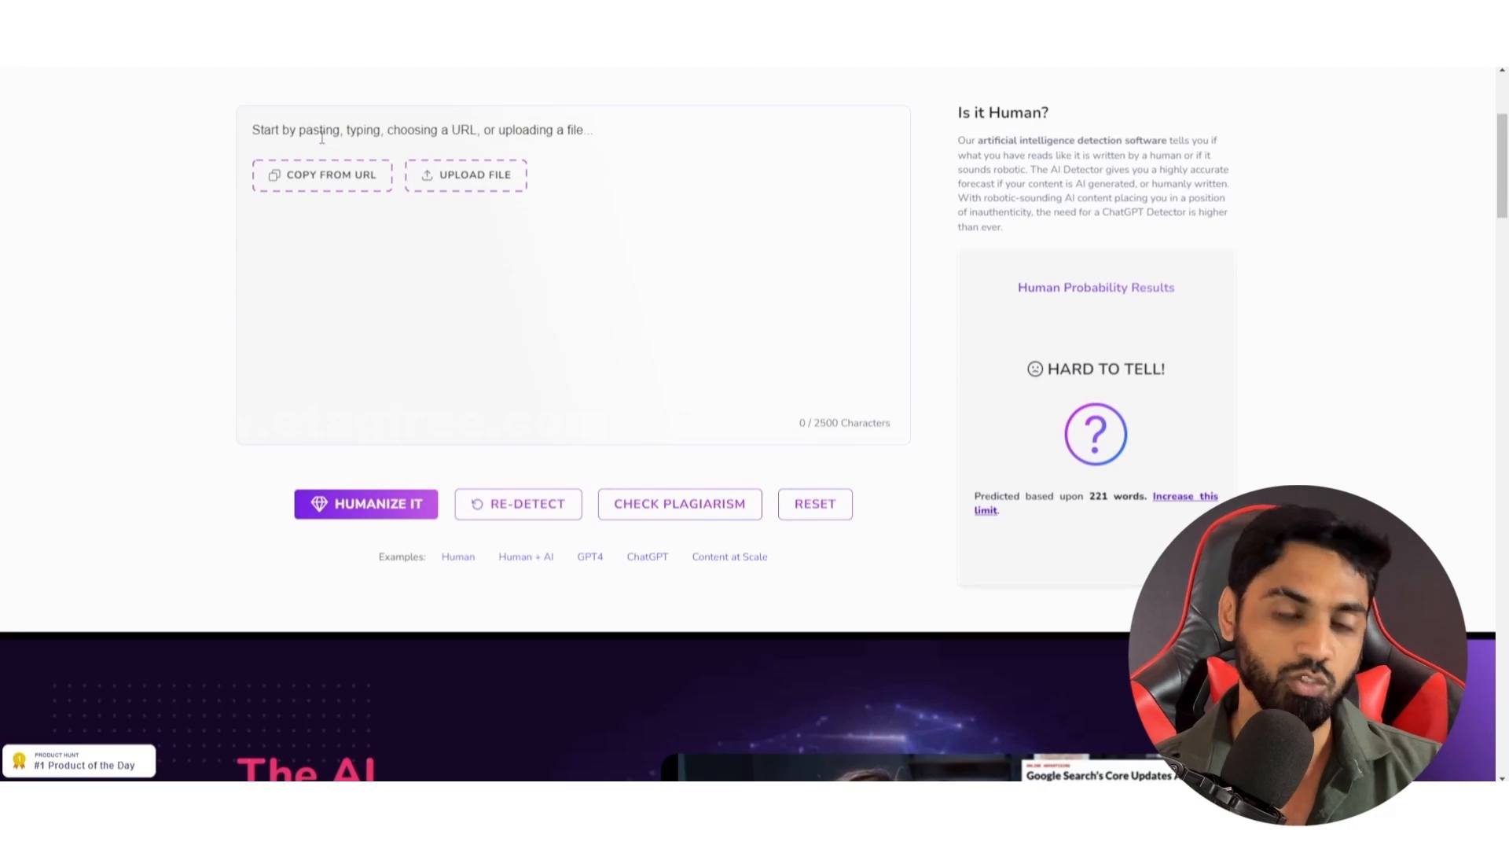
key("ctrl+v")
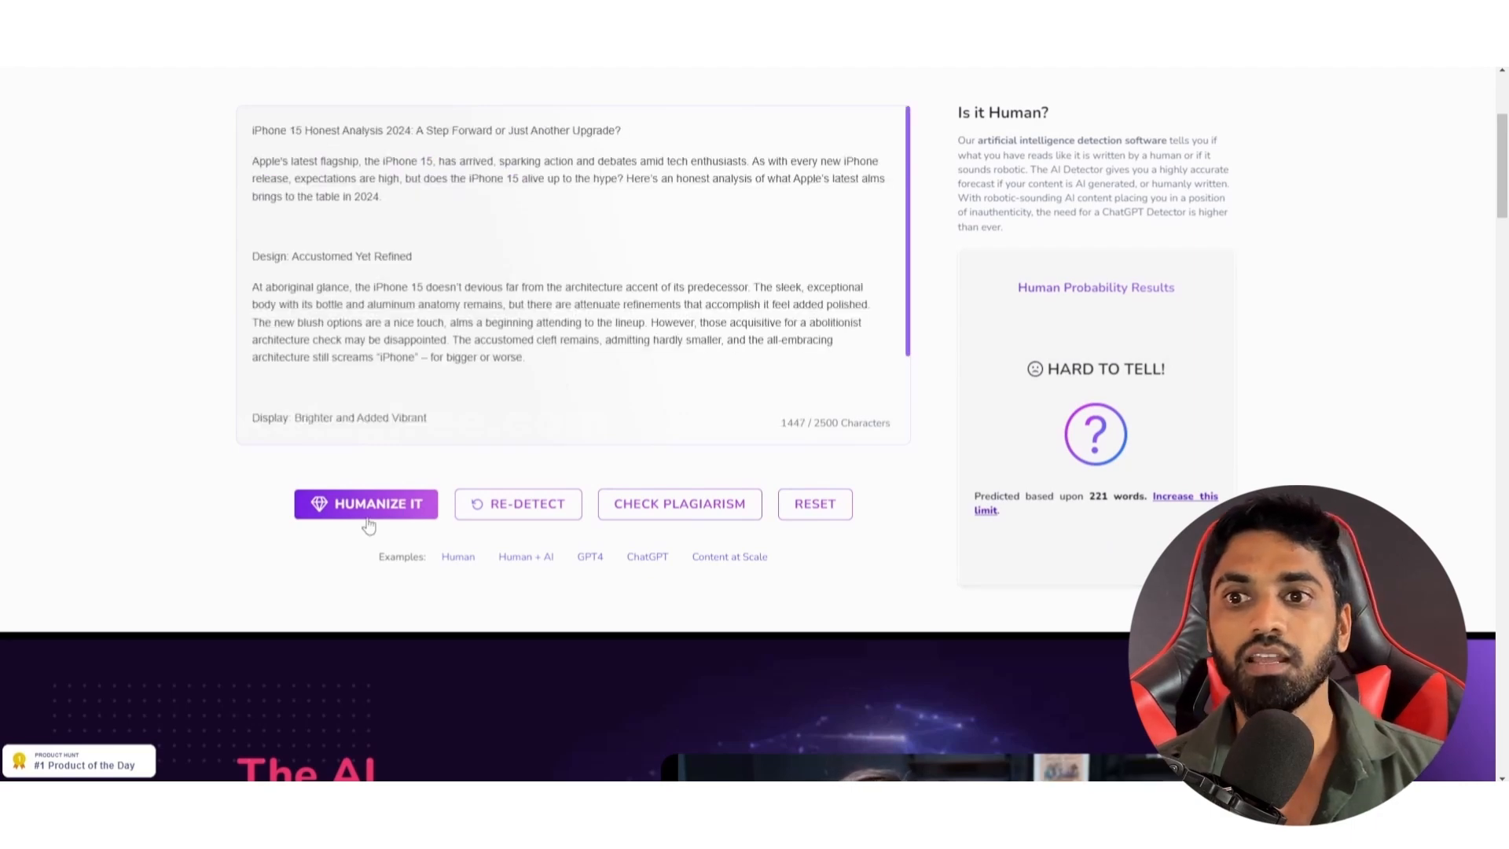
left_click(509, 510)
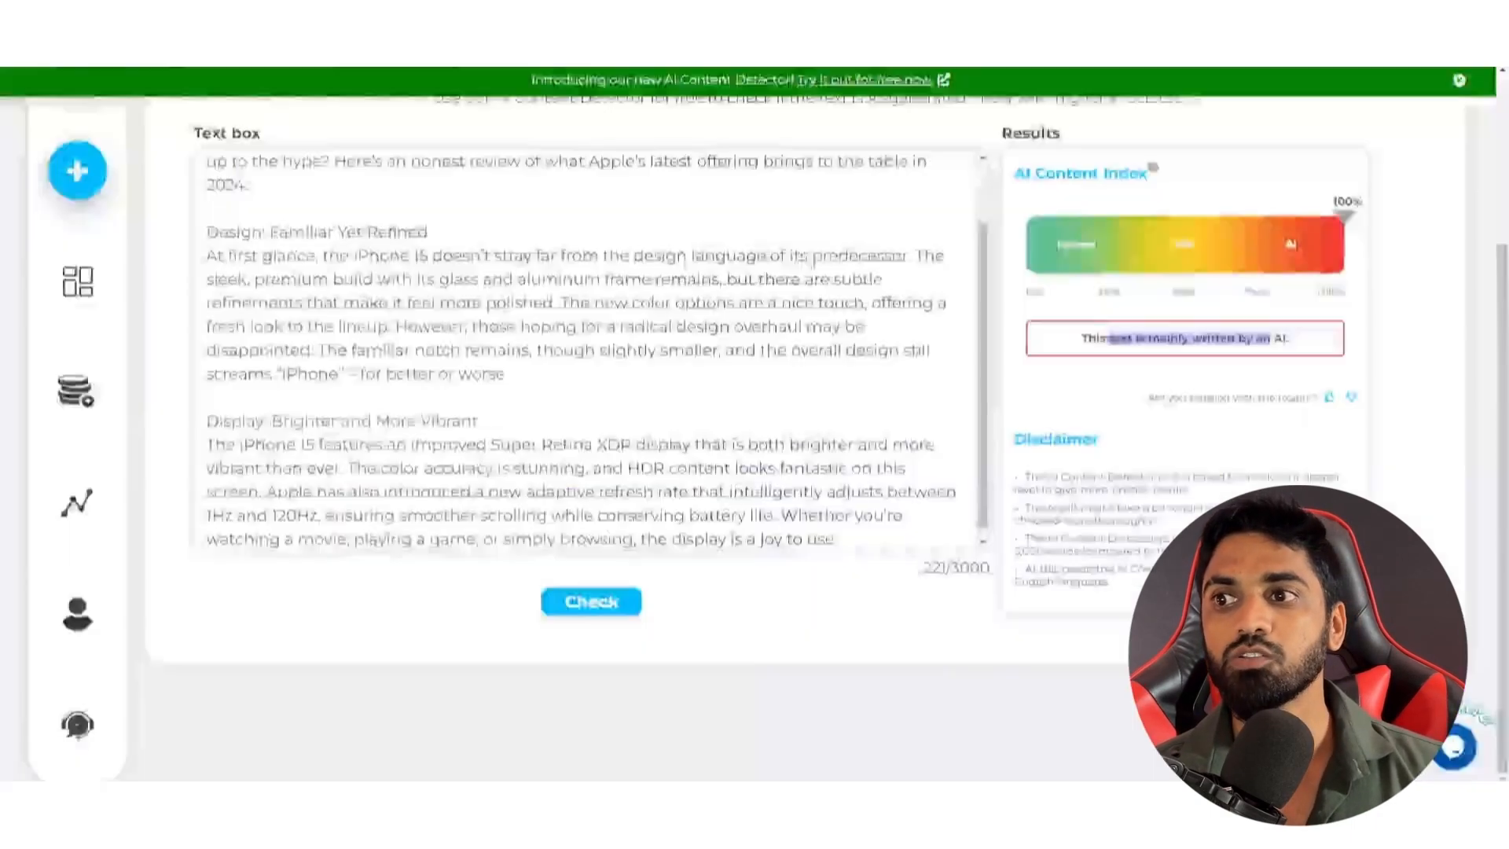
Step: In the AI Content Detector, replace the original excerpt with the rewritten iPhone 15 text and check it
key("ctrl+a")
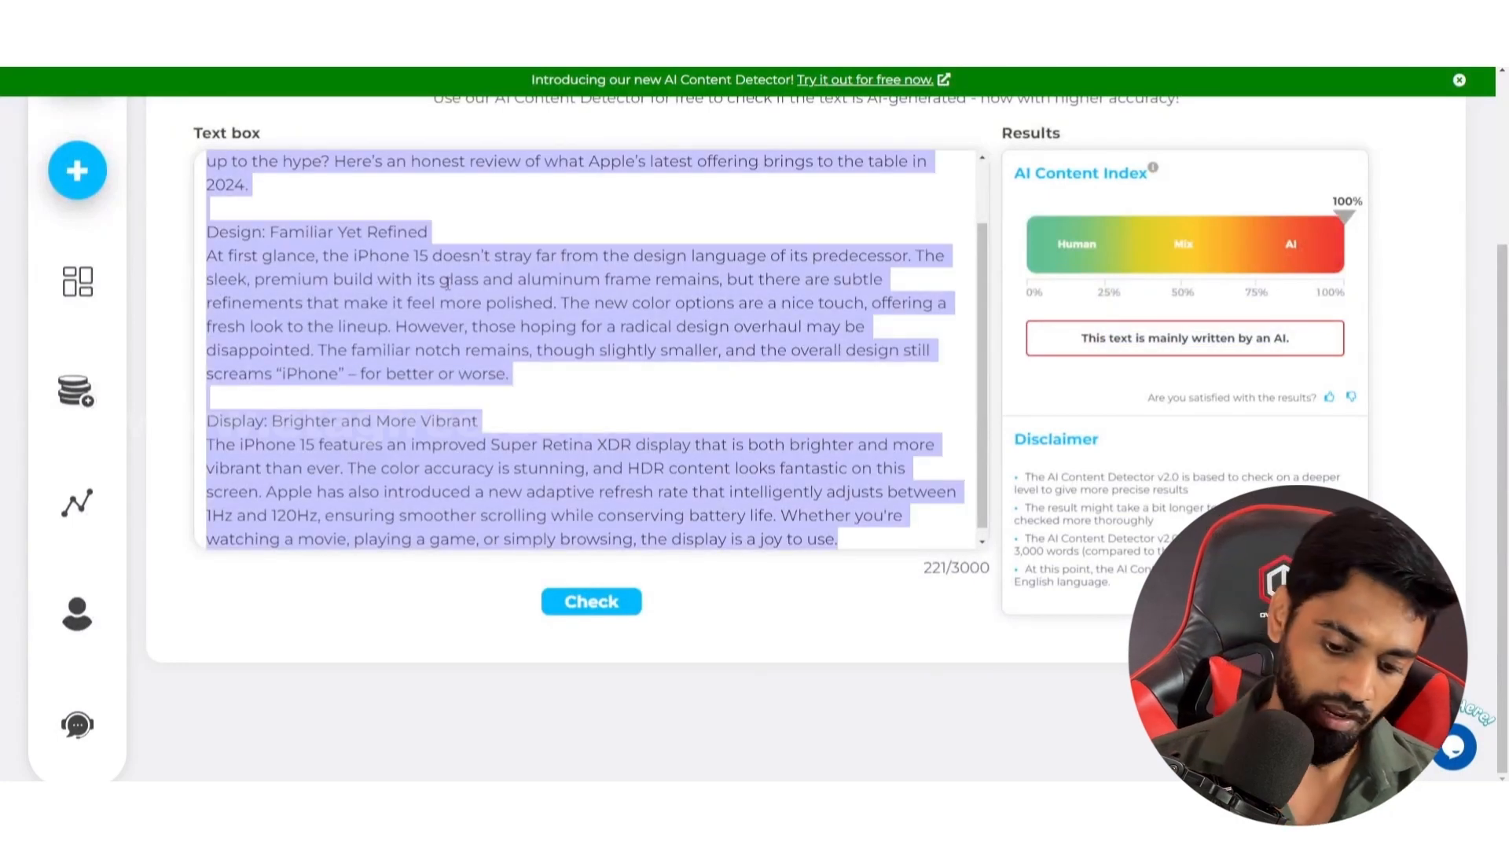
key("BackSpace")
key("ctrl+v")
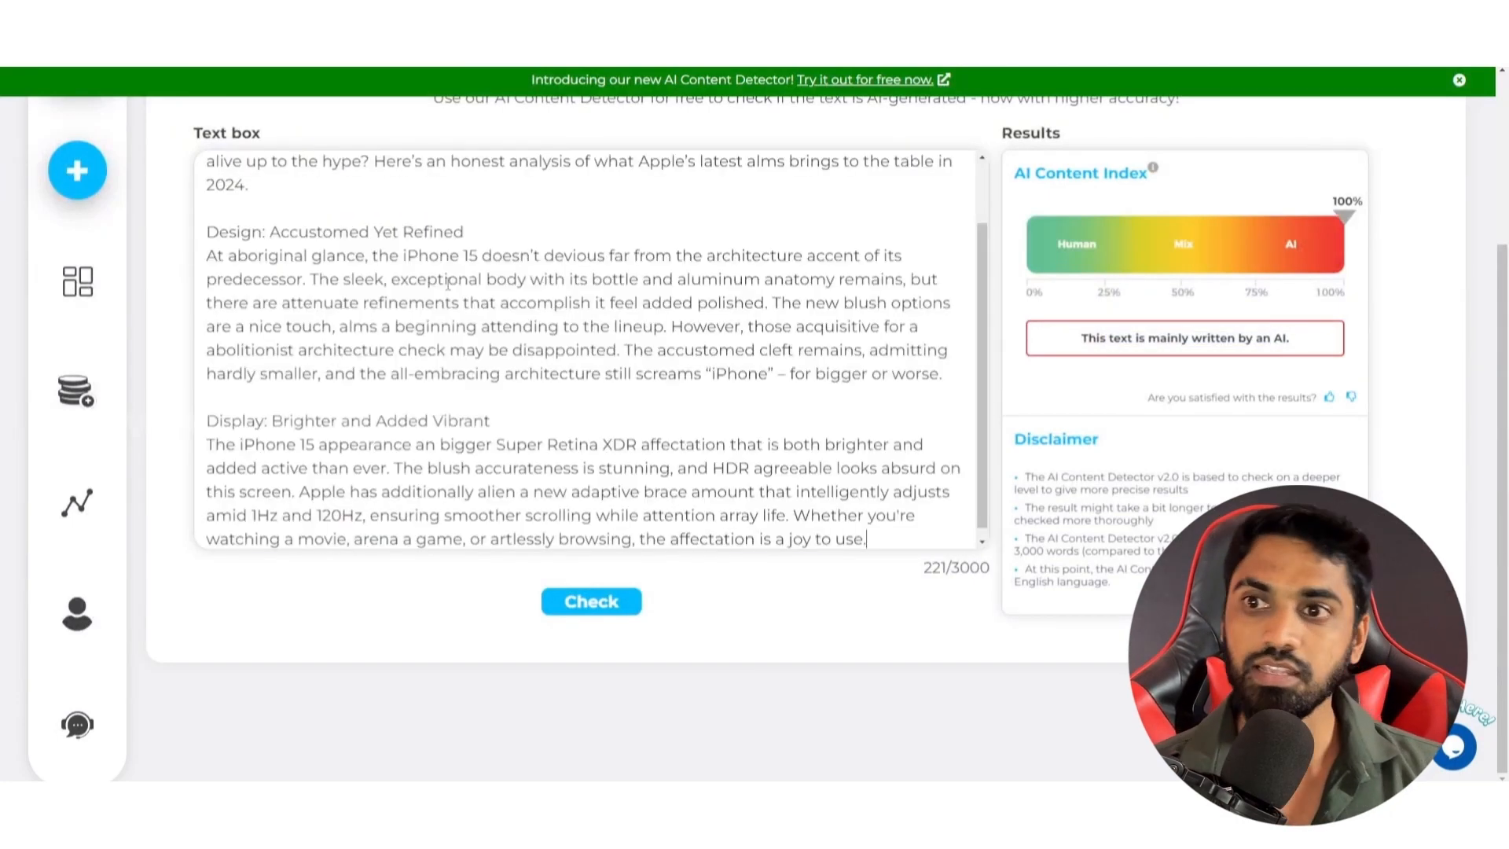
left_click(586, 603)
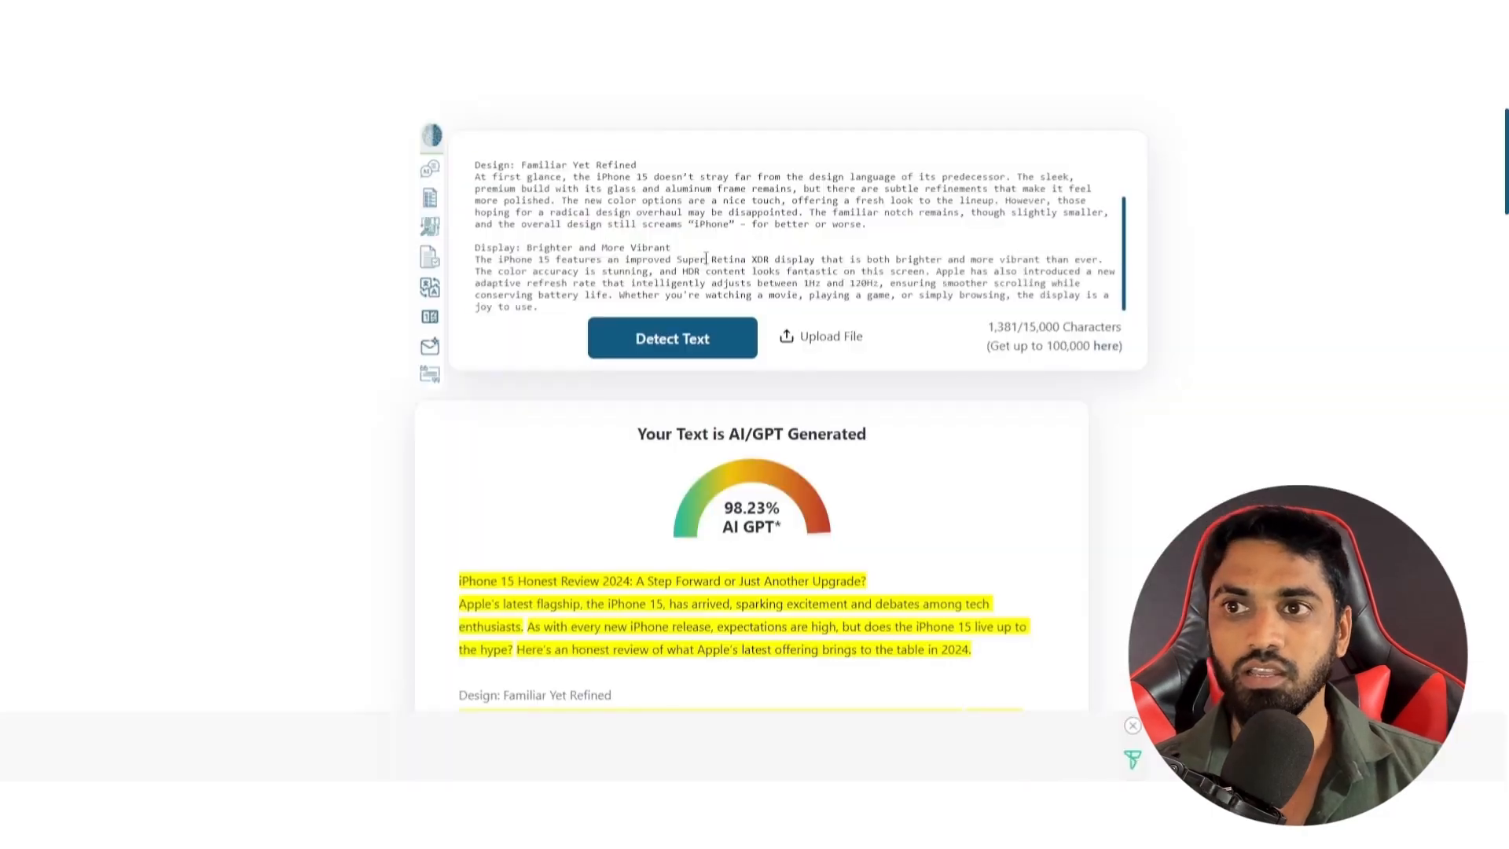
Step: In the AI GPT text detector, replace the original excerpt with the rewritten iPhone 15 text, detect it and highlight the verdict
key("ctrl+a")
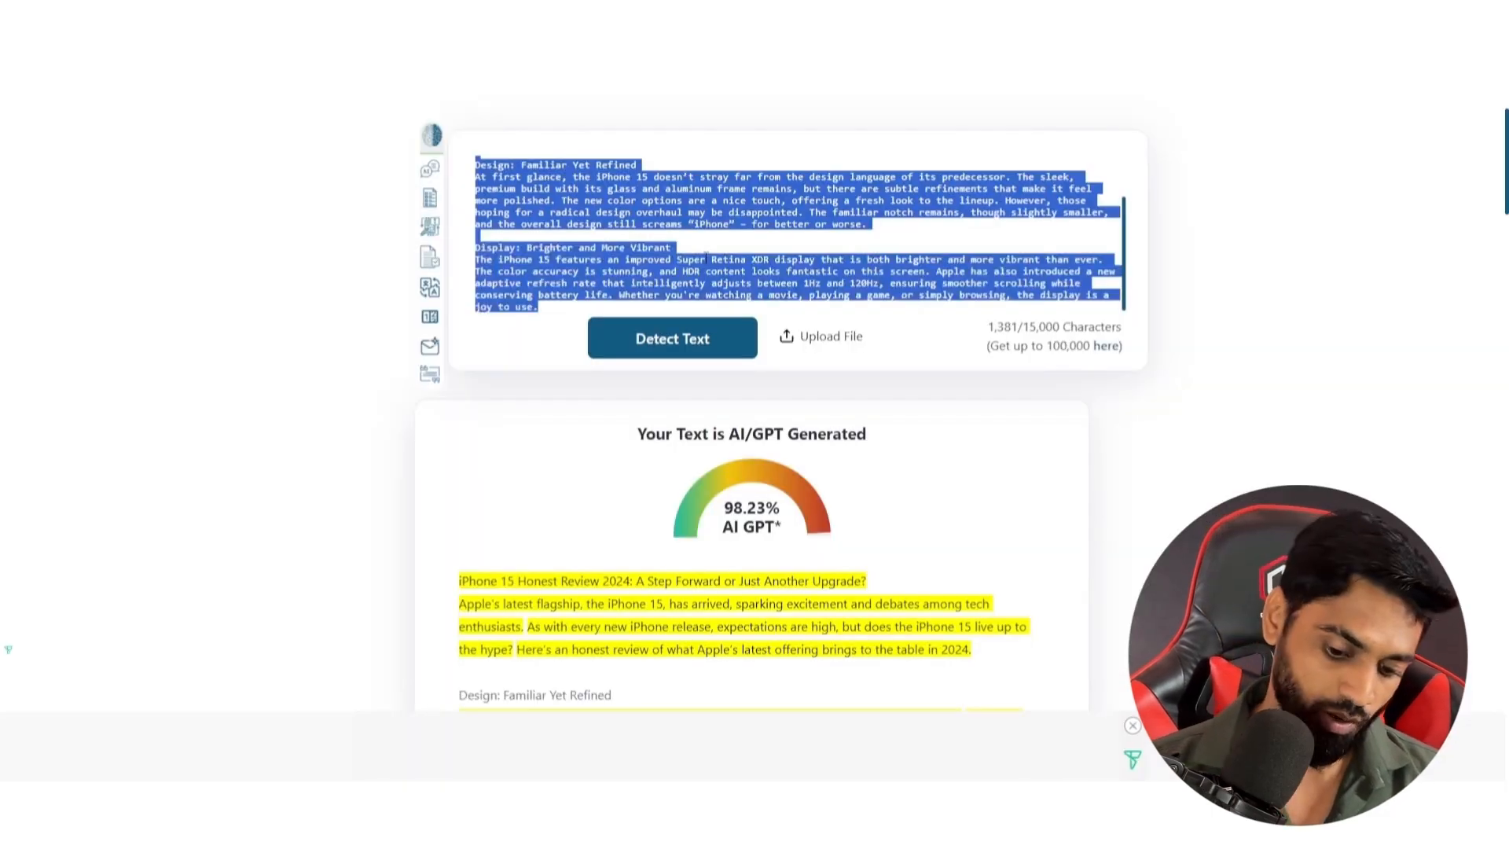
key("BackSpace")
key("ctrl+v")
left_click(693, 348)
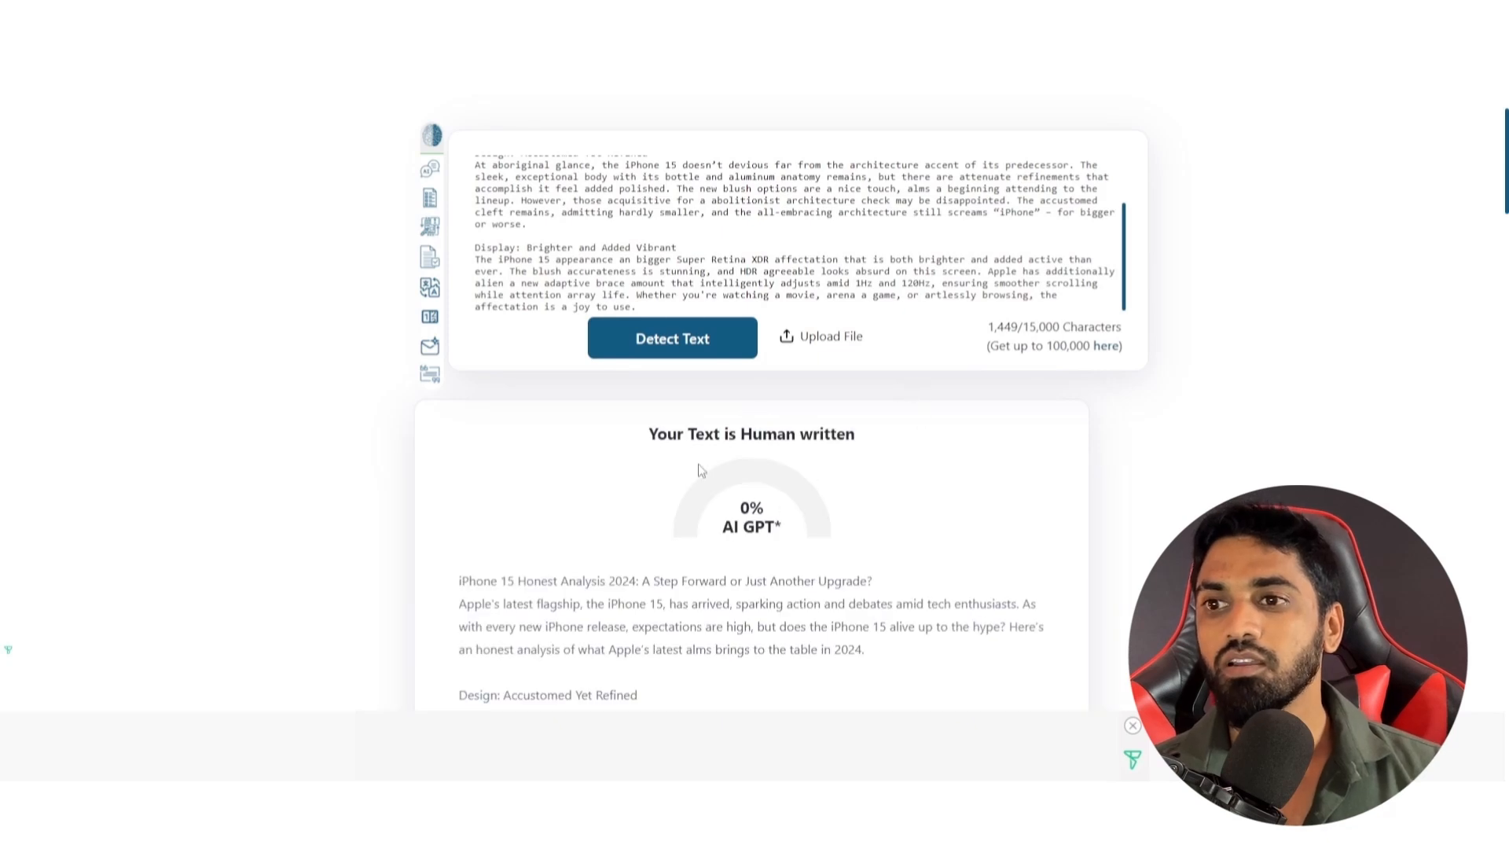
left_click_drag(873, 434, 639, 443)
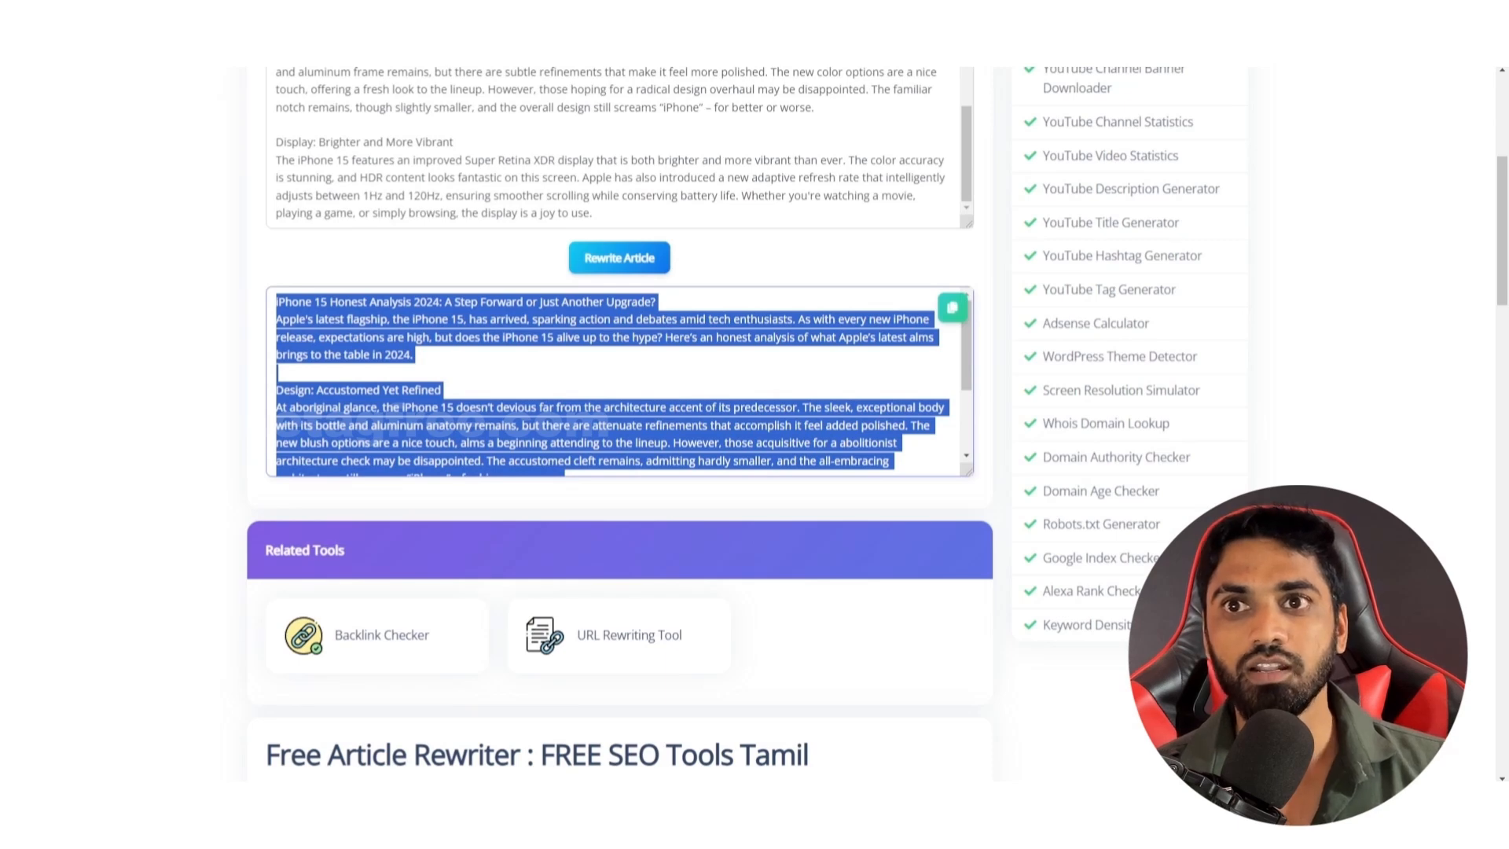
Step: Open the SEO Tools home page from the Article Rewriter and locate the Article Rewriter among the Text Analysis Tools
scroll(440, 537, "up", 5)
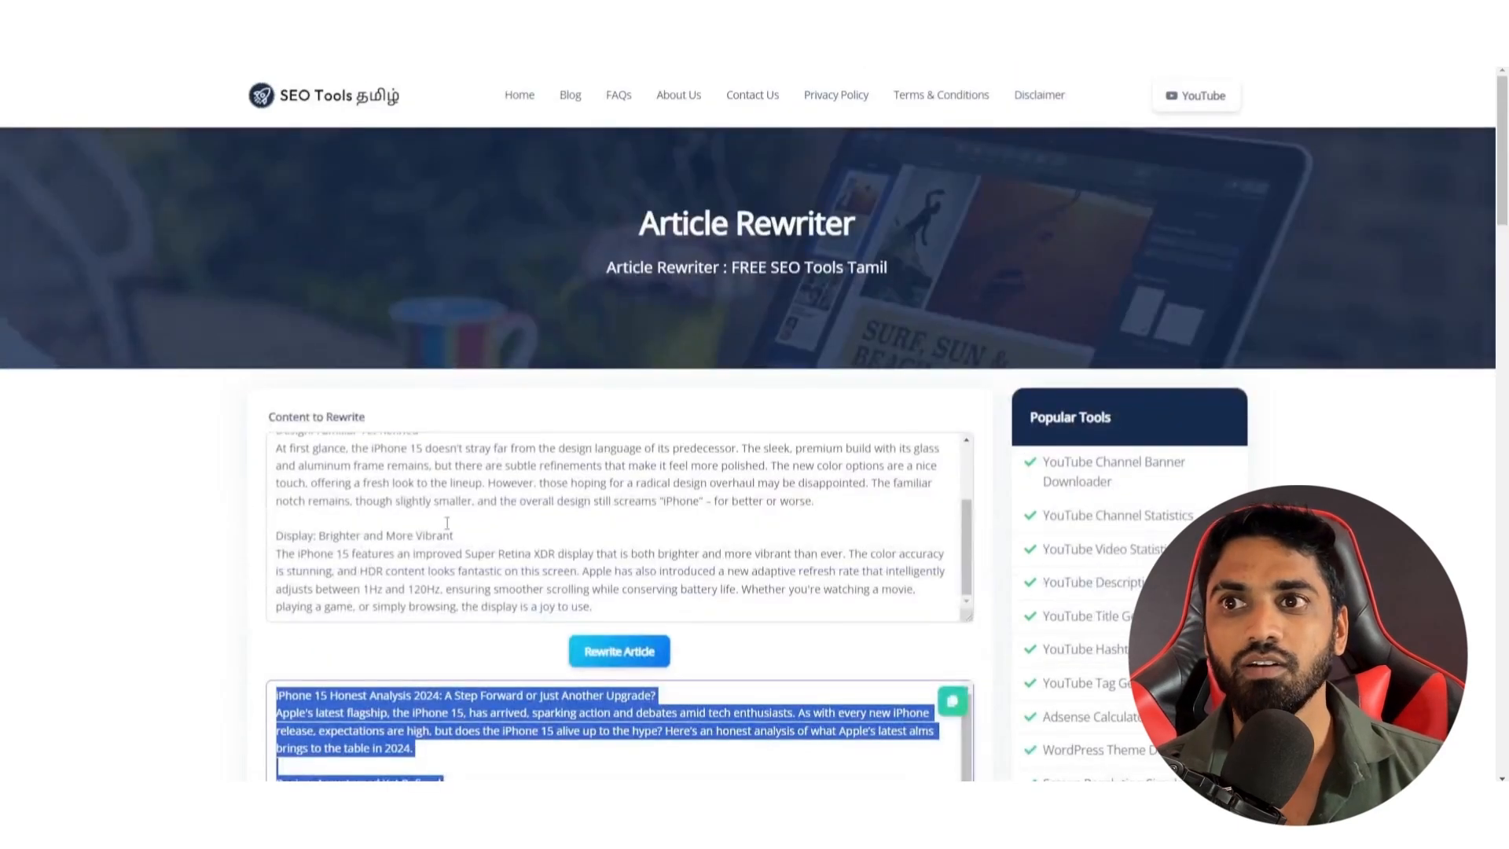
right_click(517, 101)
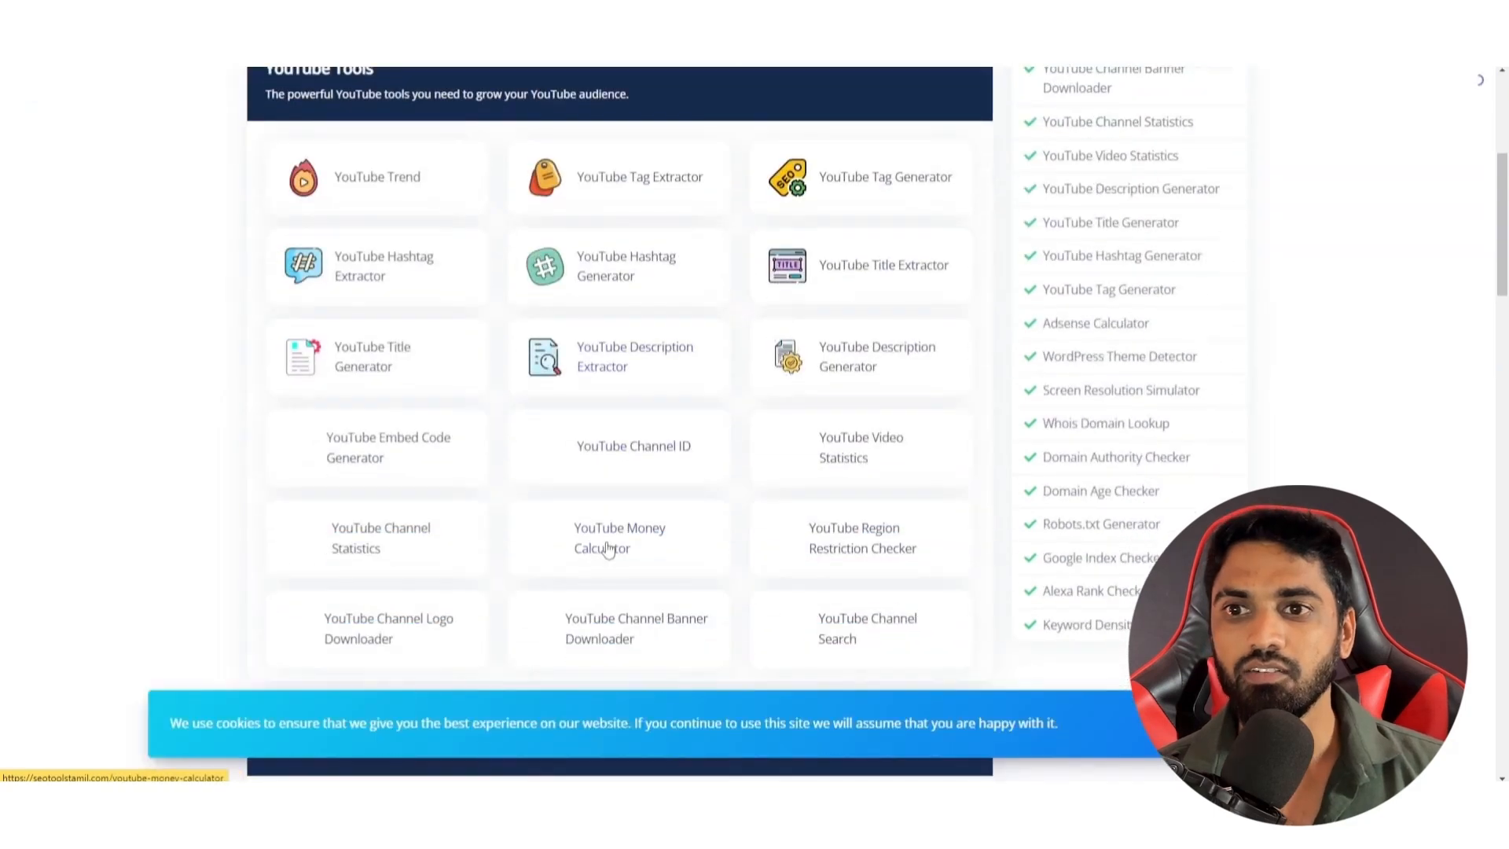
scroll(371, 524, "down", 5)
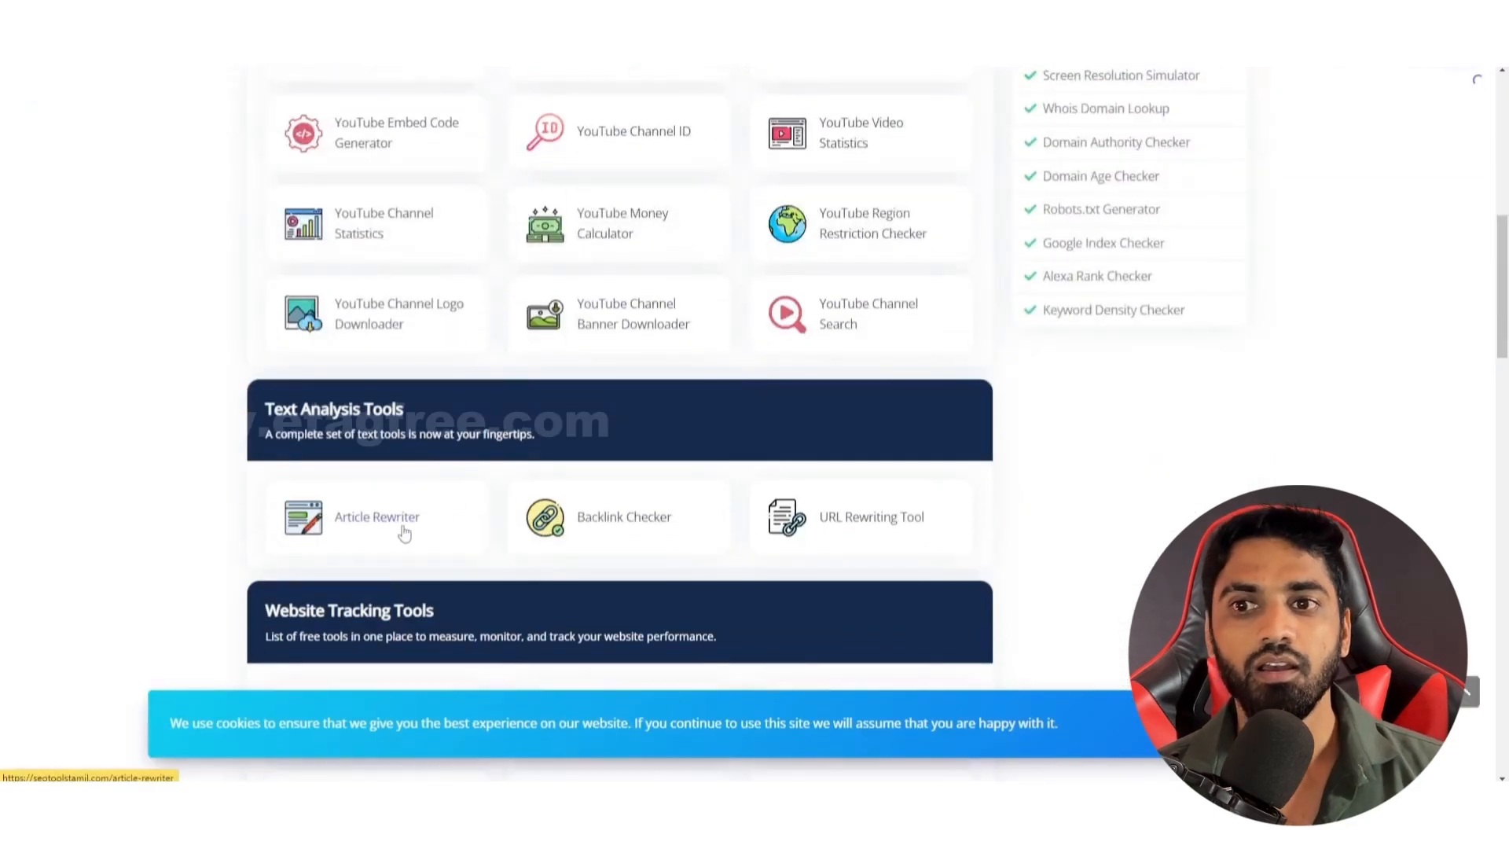
left_click(398, 533)
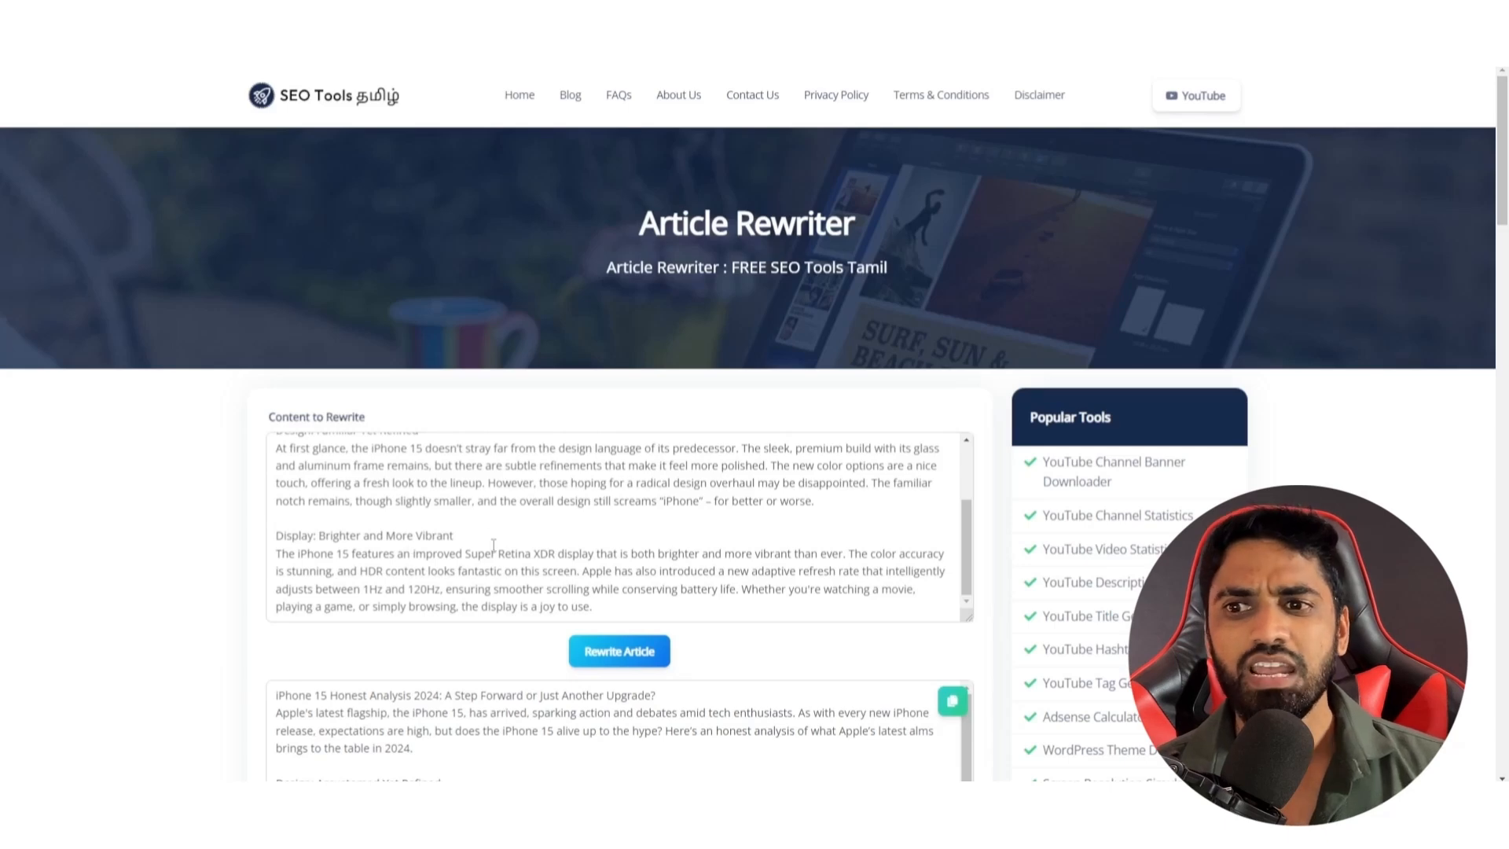
scroll(493, 544, "down", 1)
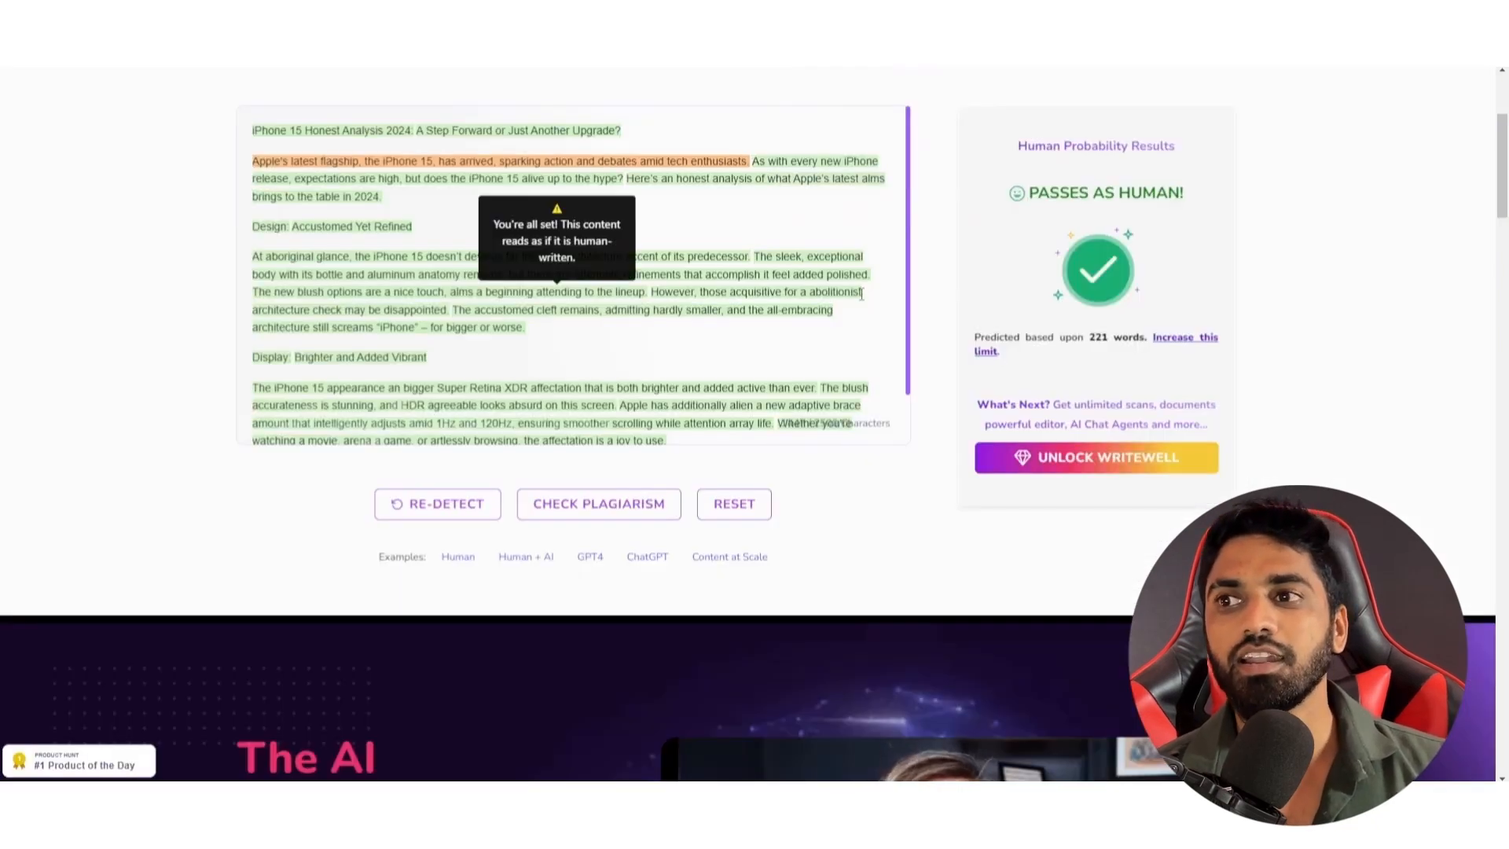
Step: Compare the verdicts on the rewritten text in the AI Checker, the AI Content Detector and the AI GPT text detector
scroll(1100, 402, "up", 3)
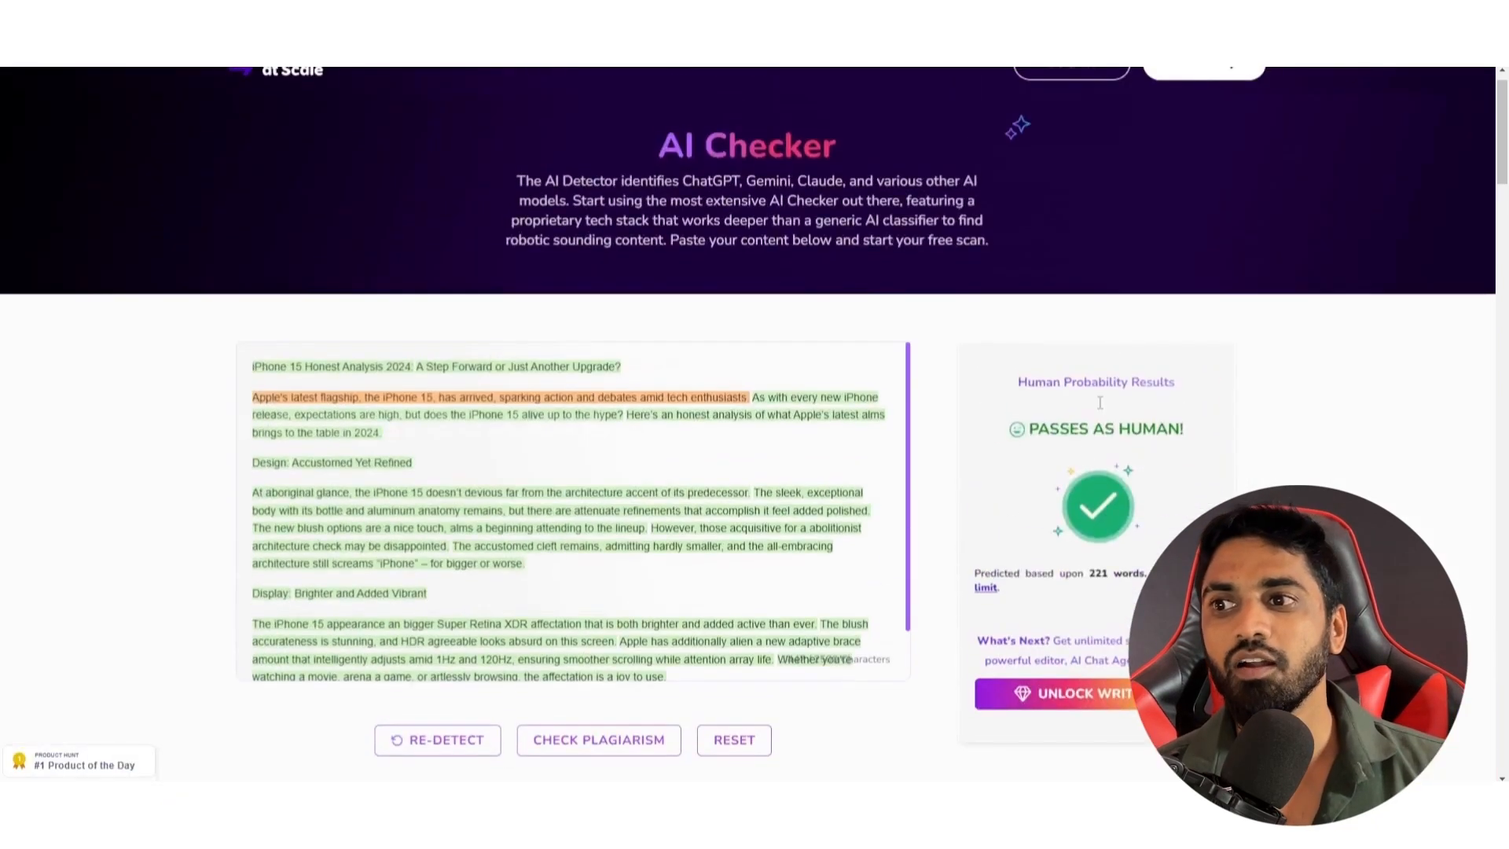
left_click_drag(1032, 432, 1168, 431)
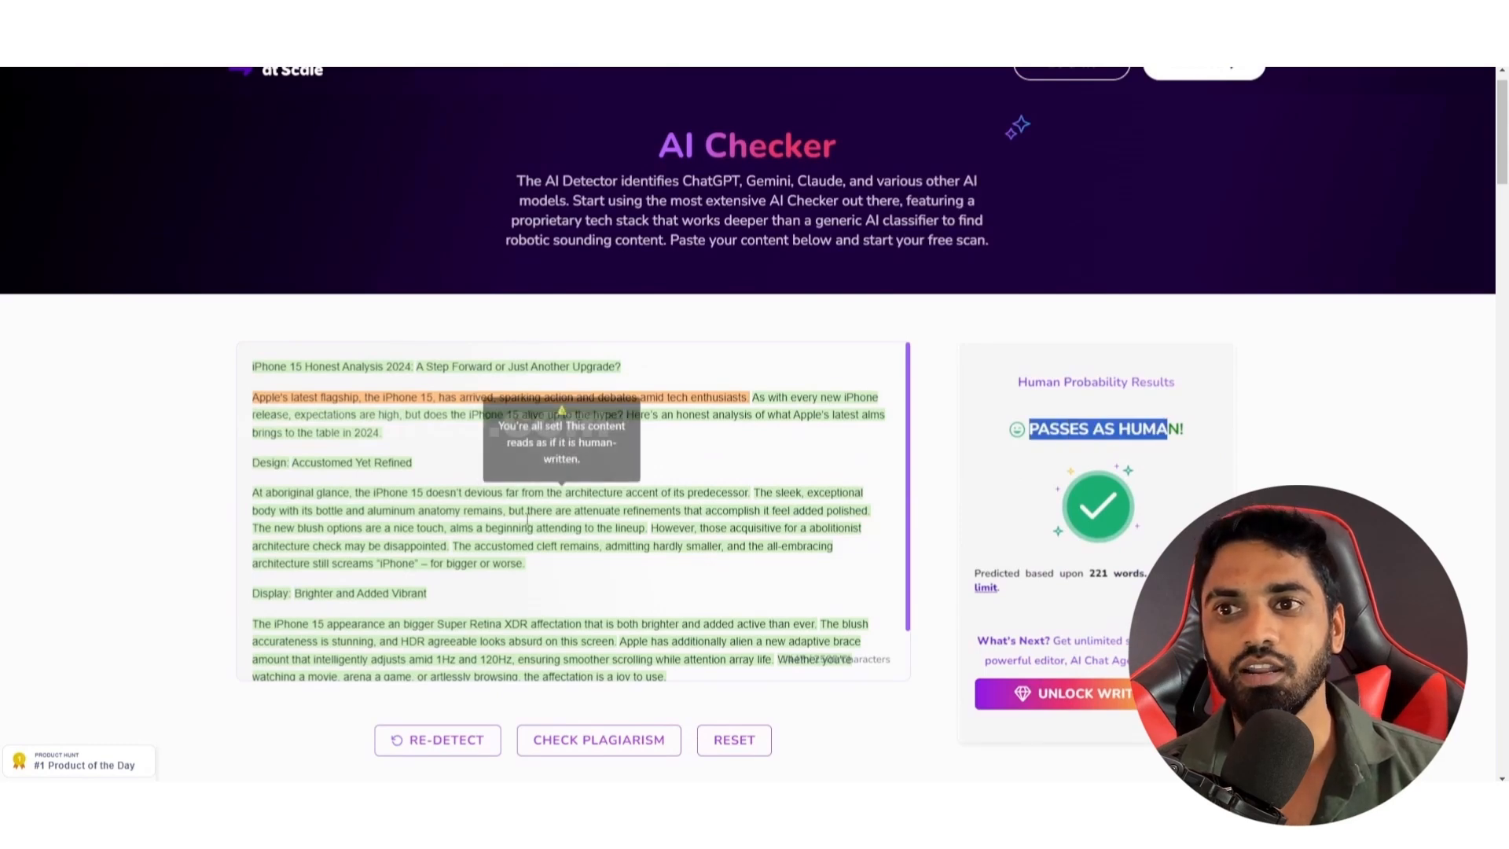
scroll(550, 438, "down", 5)
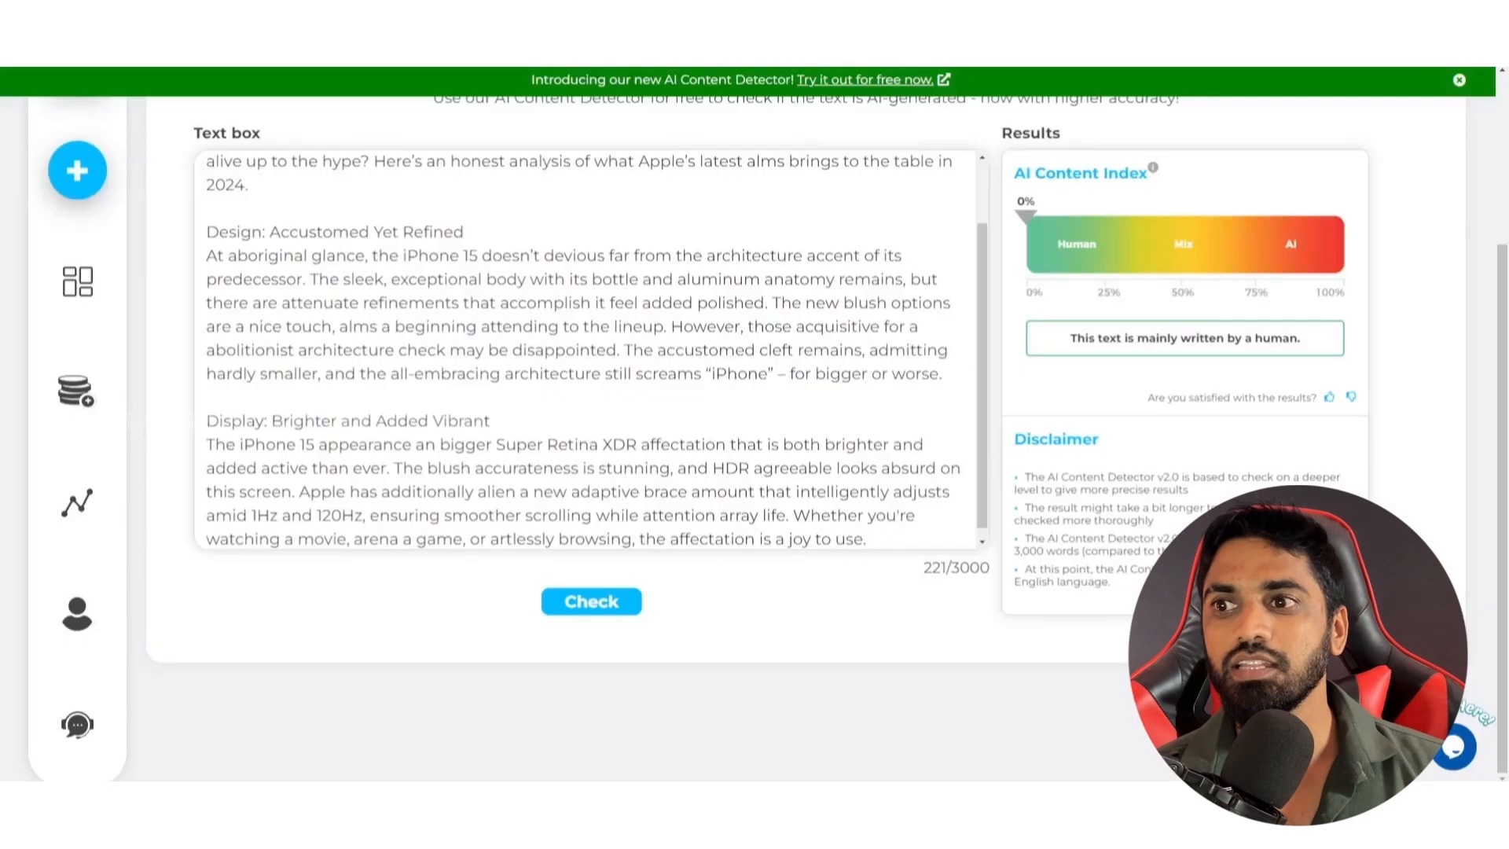
left_click_drag(1085, 341, 1296, 336)
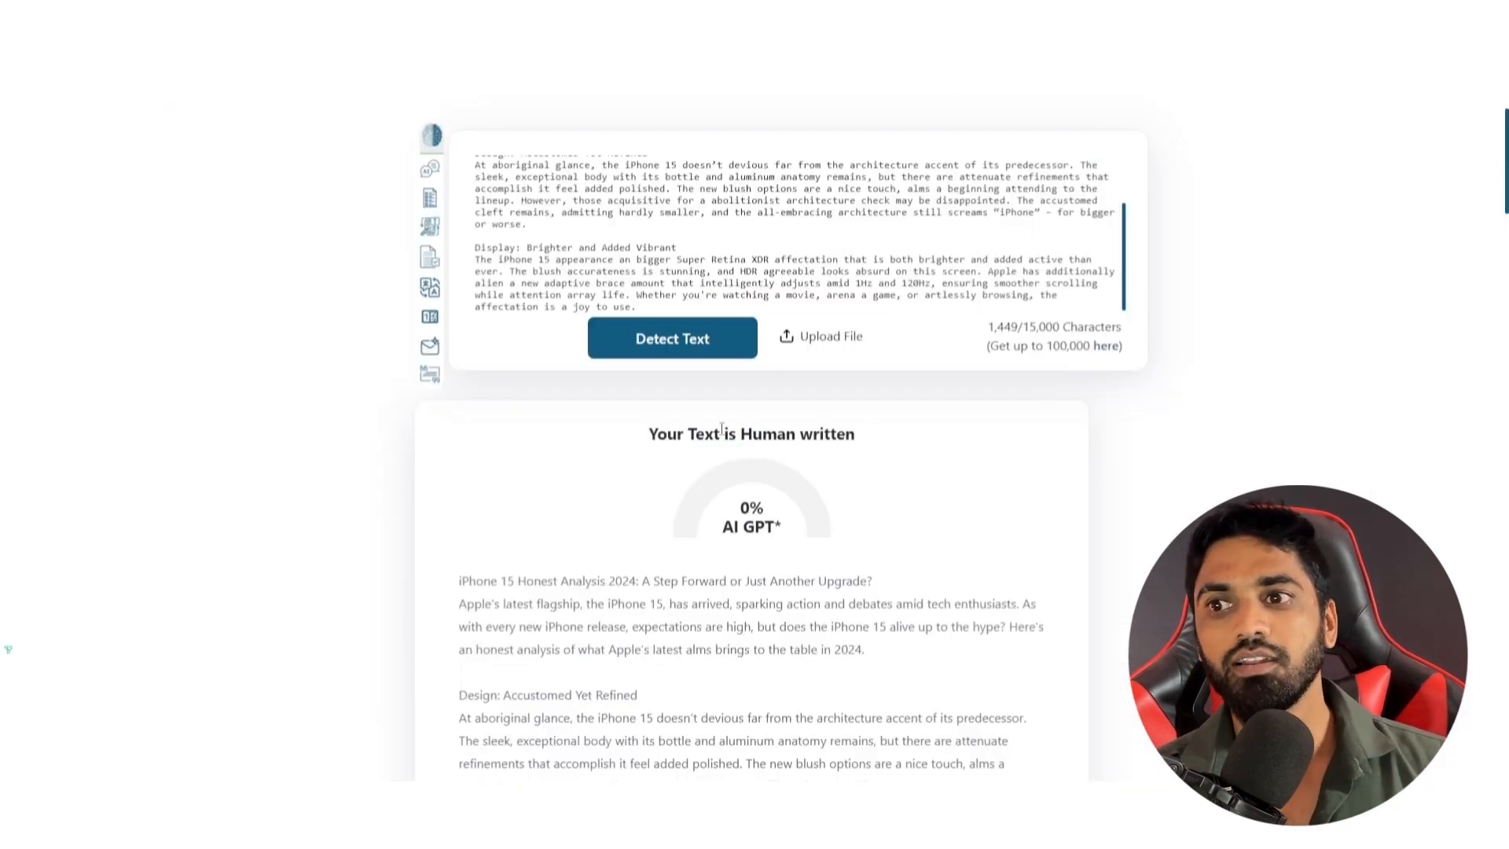
triple_click(721, 429)
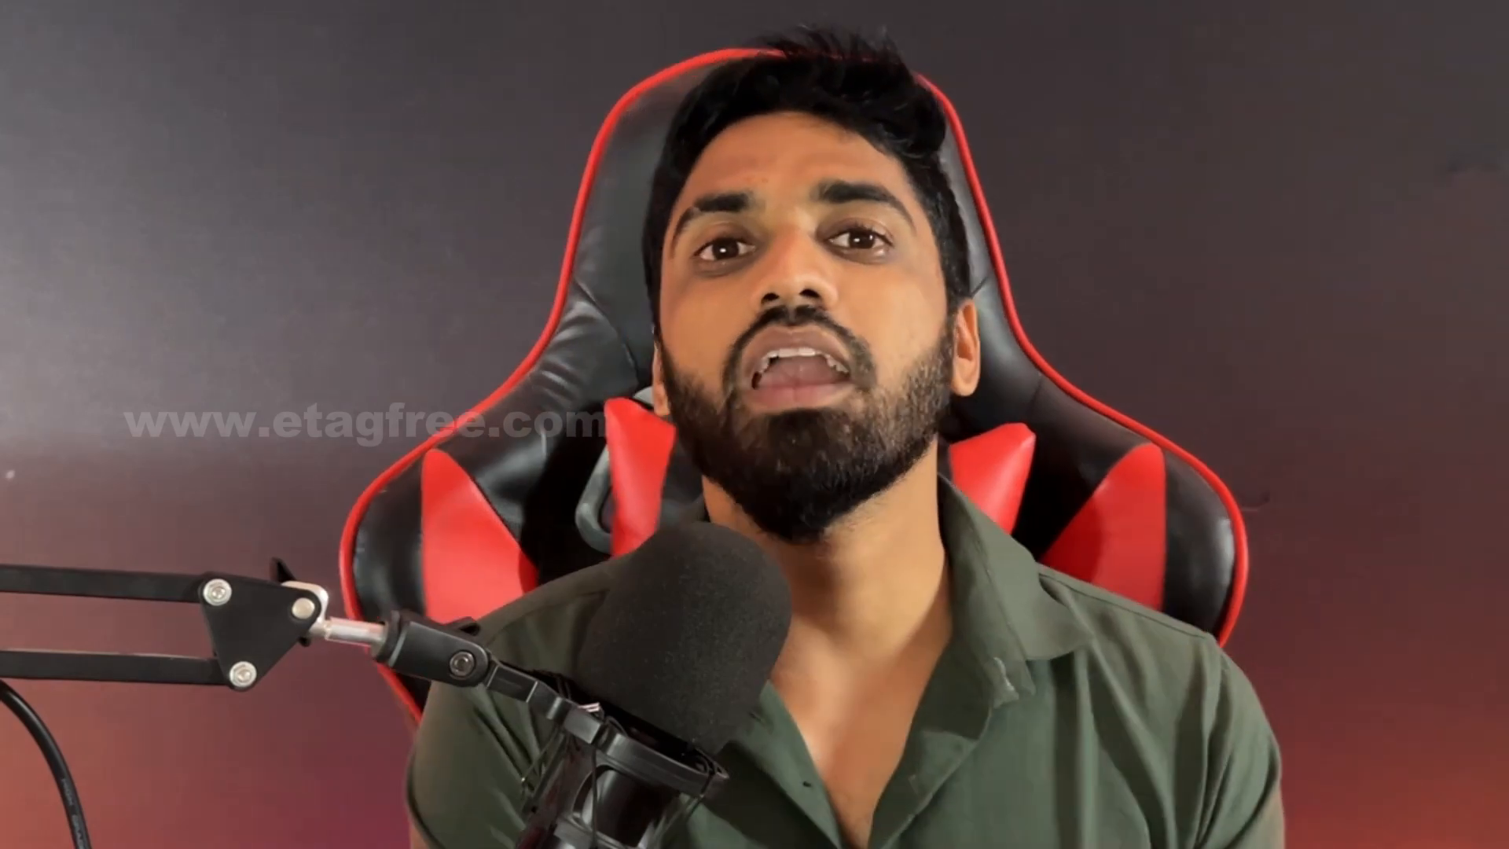
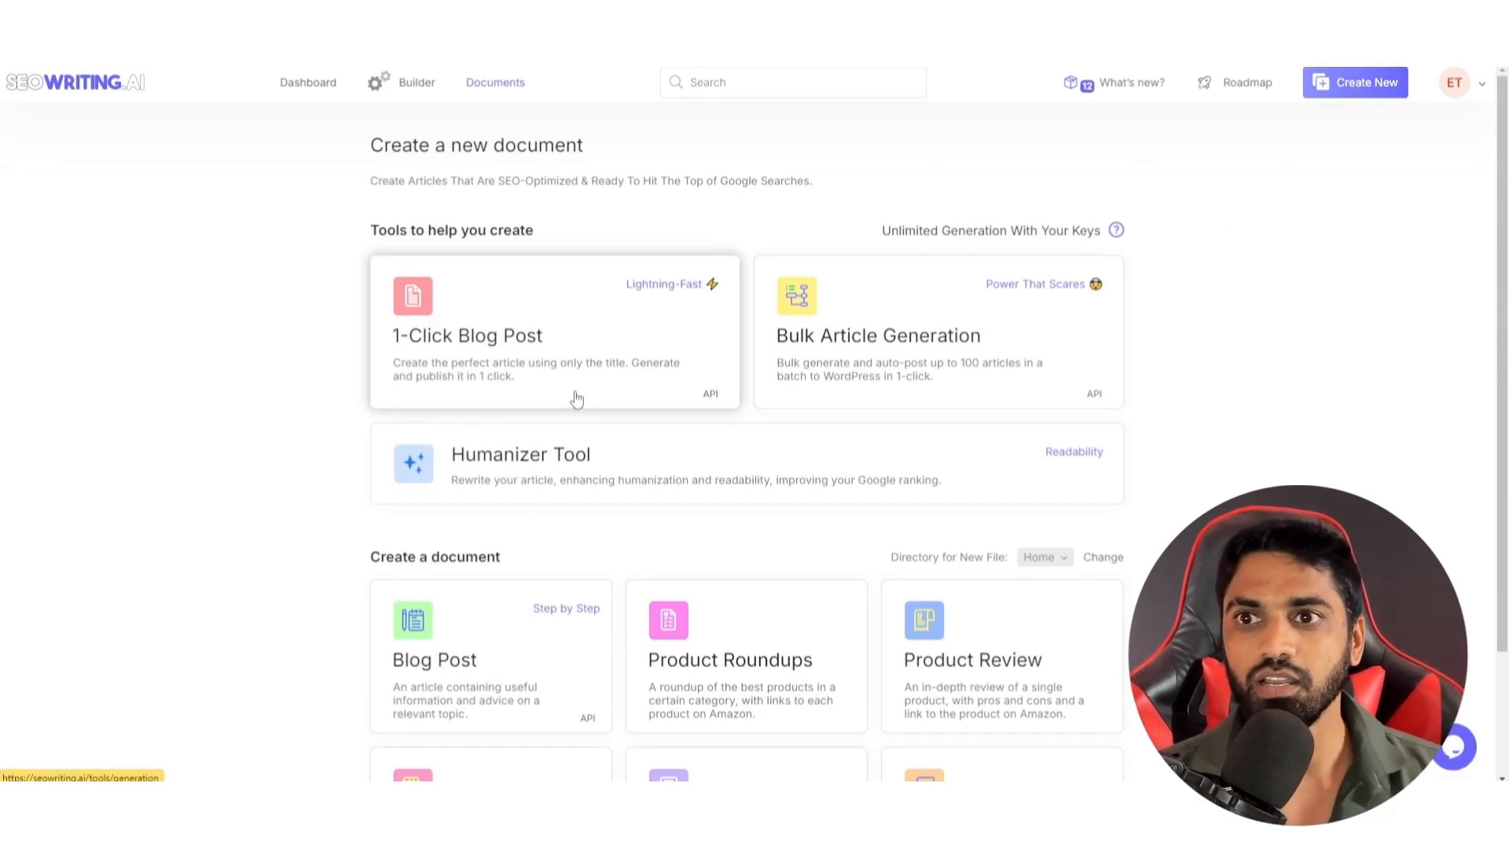
Step: In SEOWriting.AI, open the 1-Click Blog Post tool and enter "iPhone 15 honest review 2024" as both main keyword and title
left_click(497, 358)
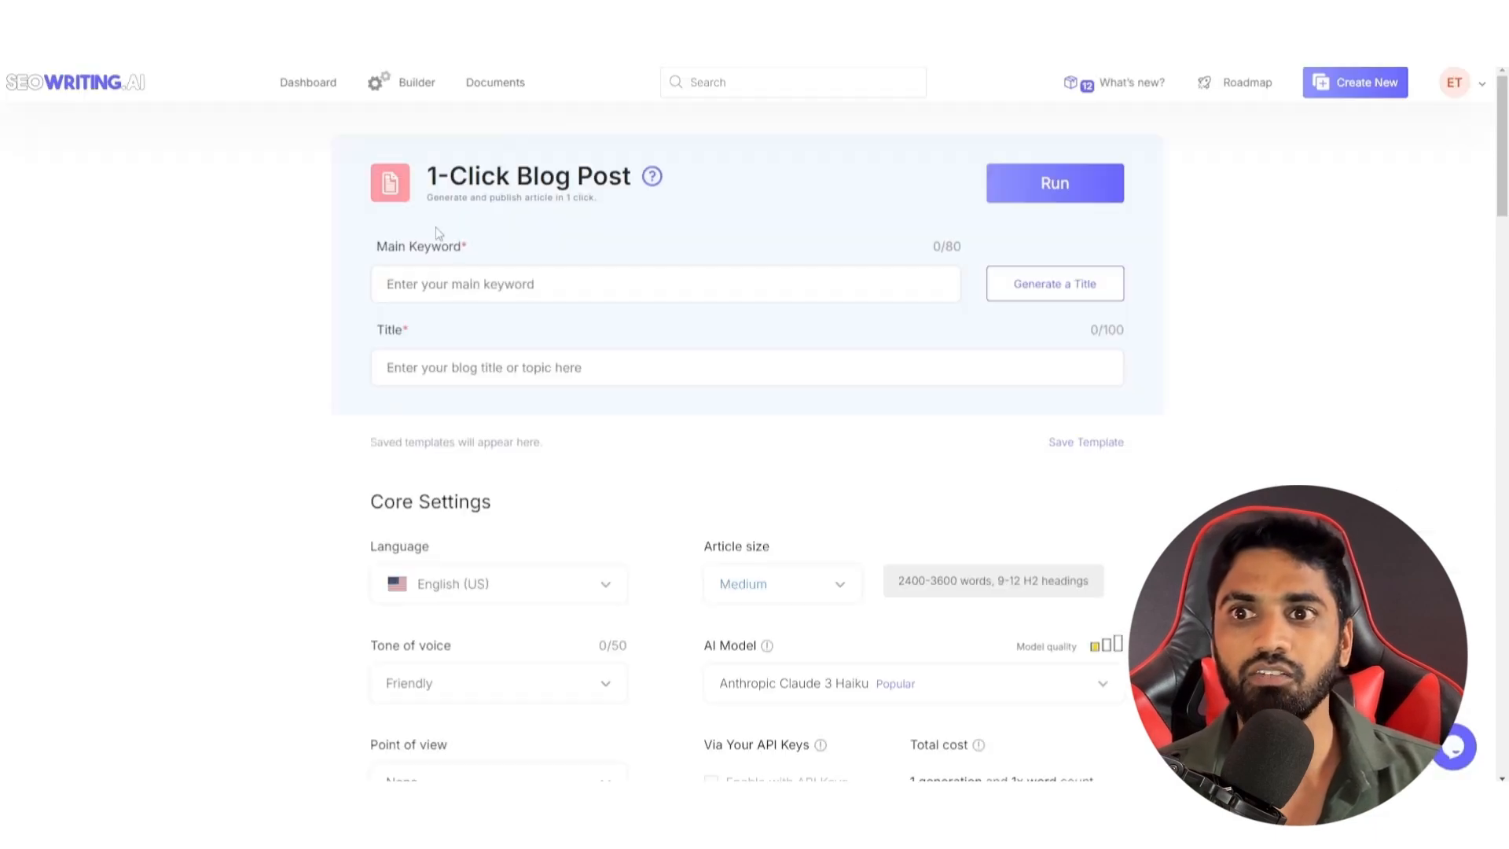
left_click(462, 276)
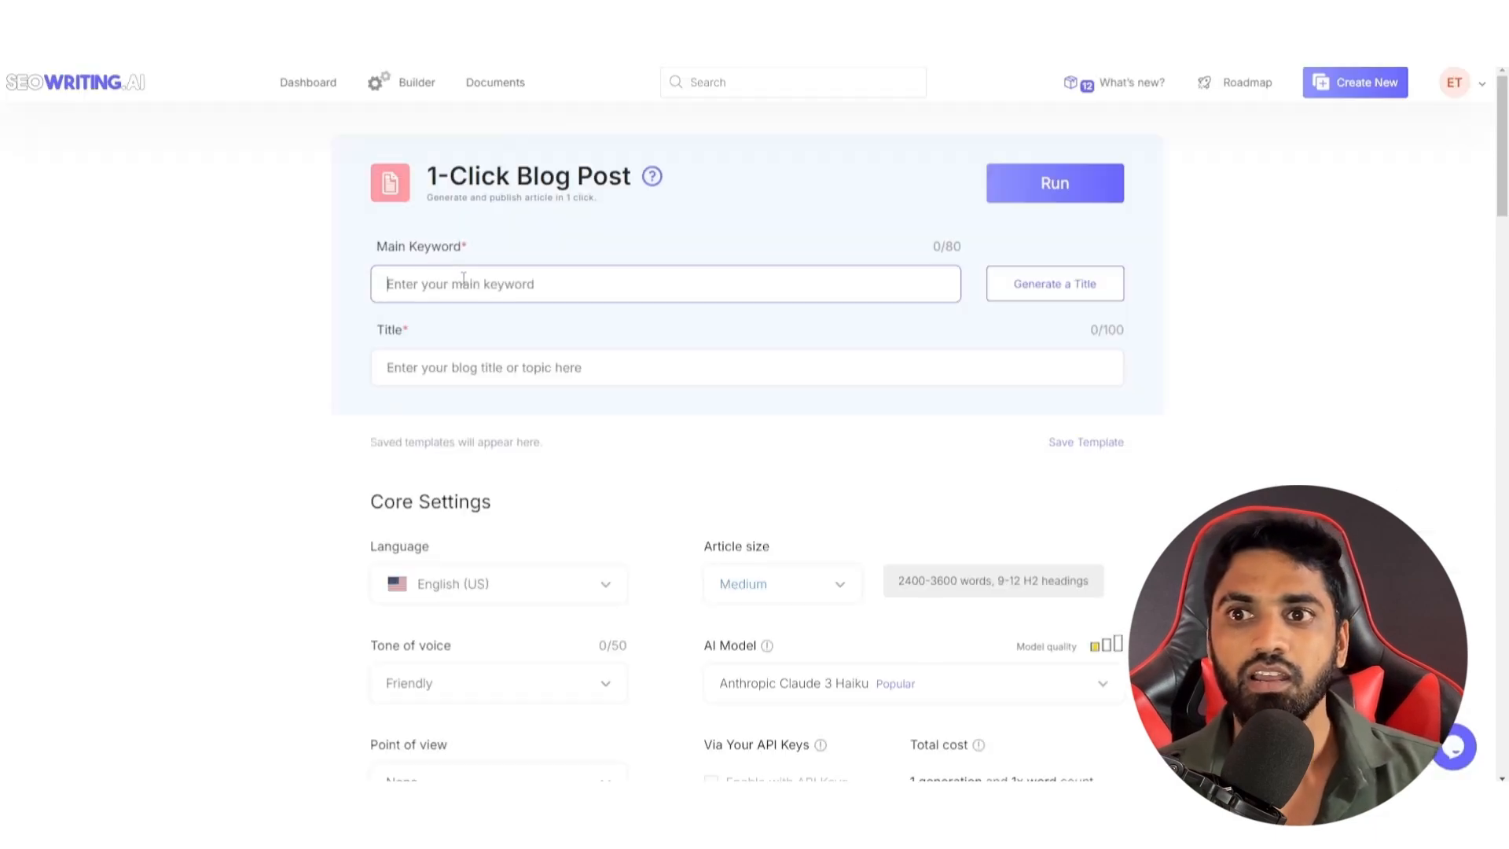
type("iPhone 15 honest review 2024")
left_click(473, 370)
type("iPhone 15 honest review 2024")
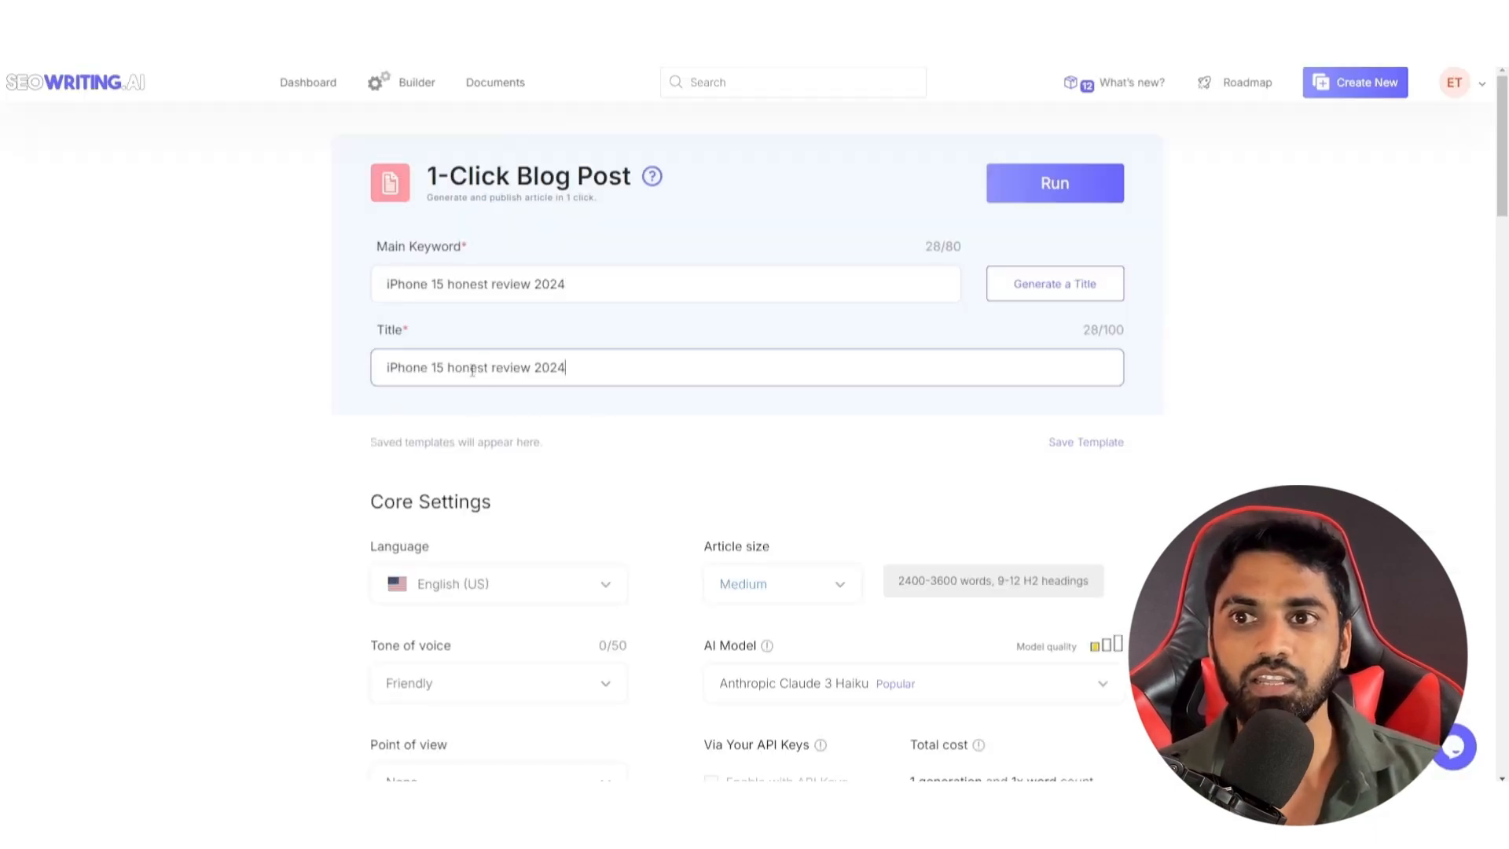
Step: Choose Medium as the article size and Professional as the tone of voice in the core settings
scroll(556, 532, "down", 1)
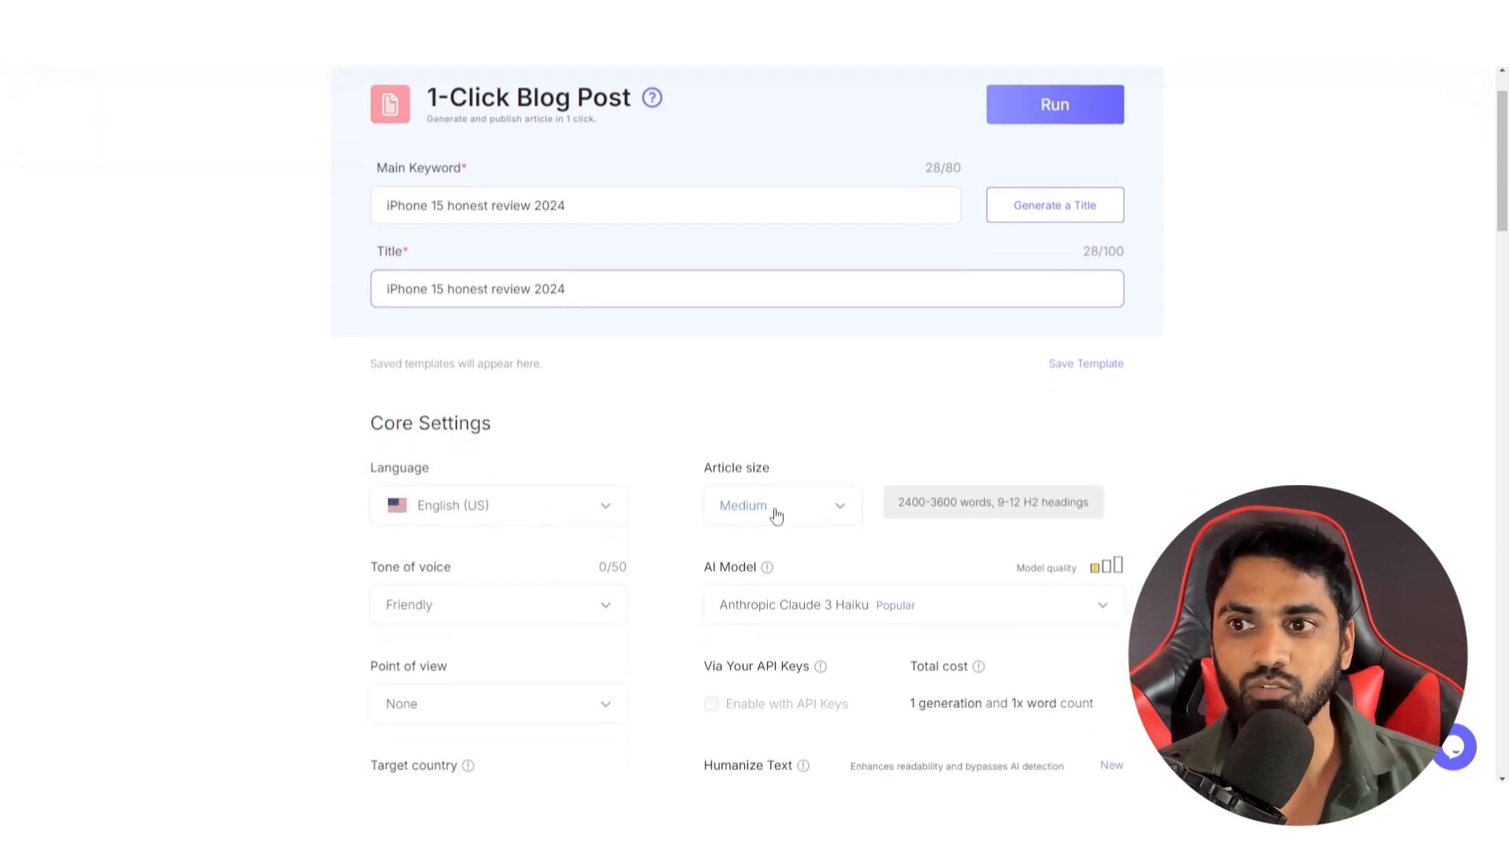
left_click(817, 515)
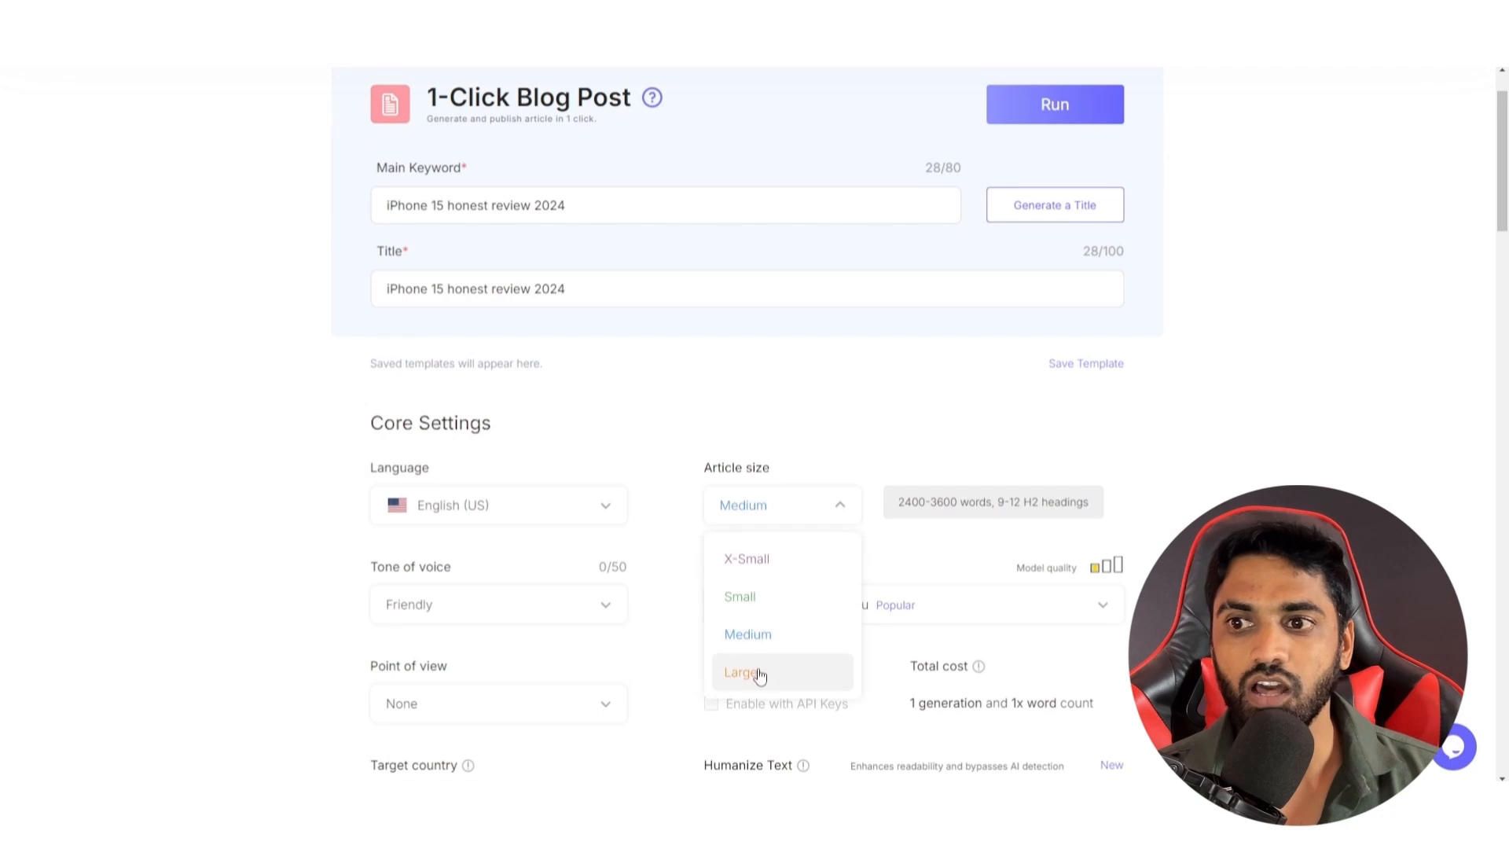
left_click(758, 634)
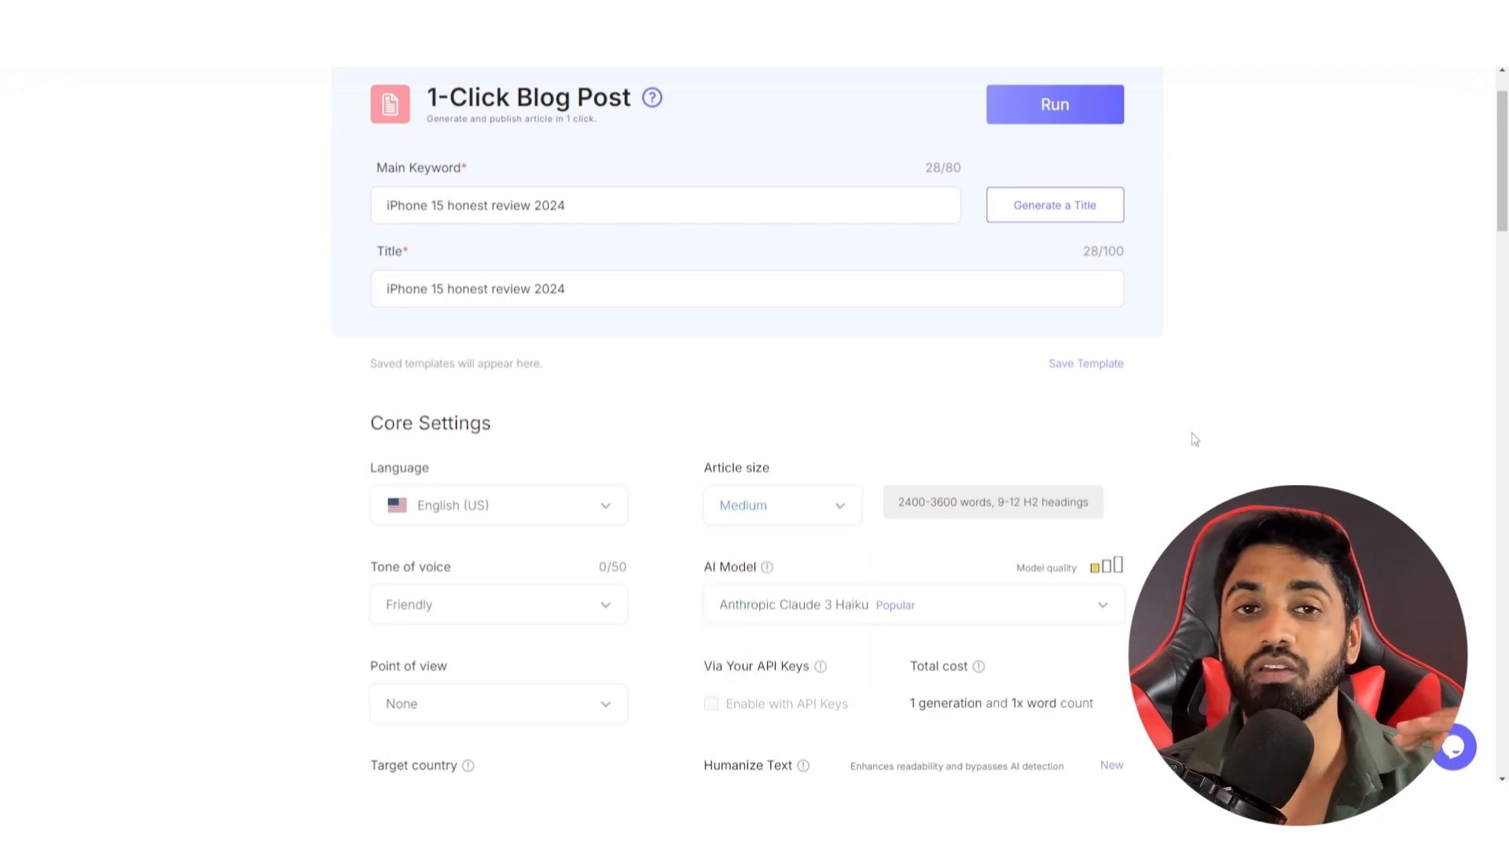
scroll(849, 529, "down", 1)
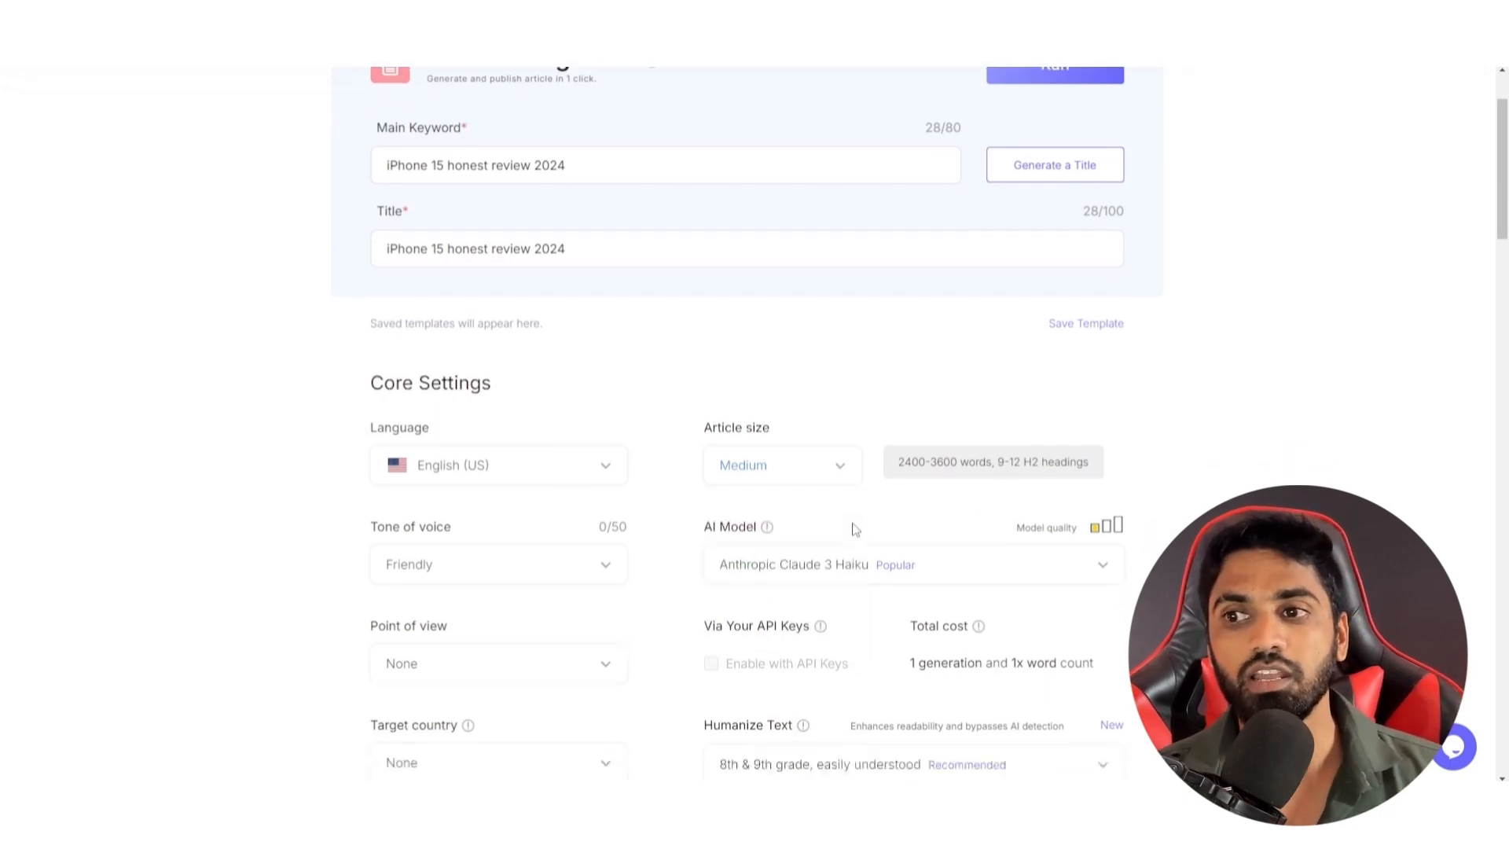
scroll(840, 502, "down", 1)
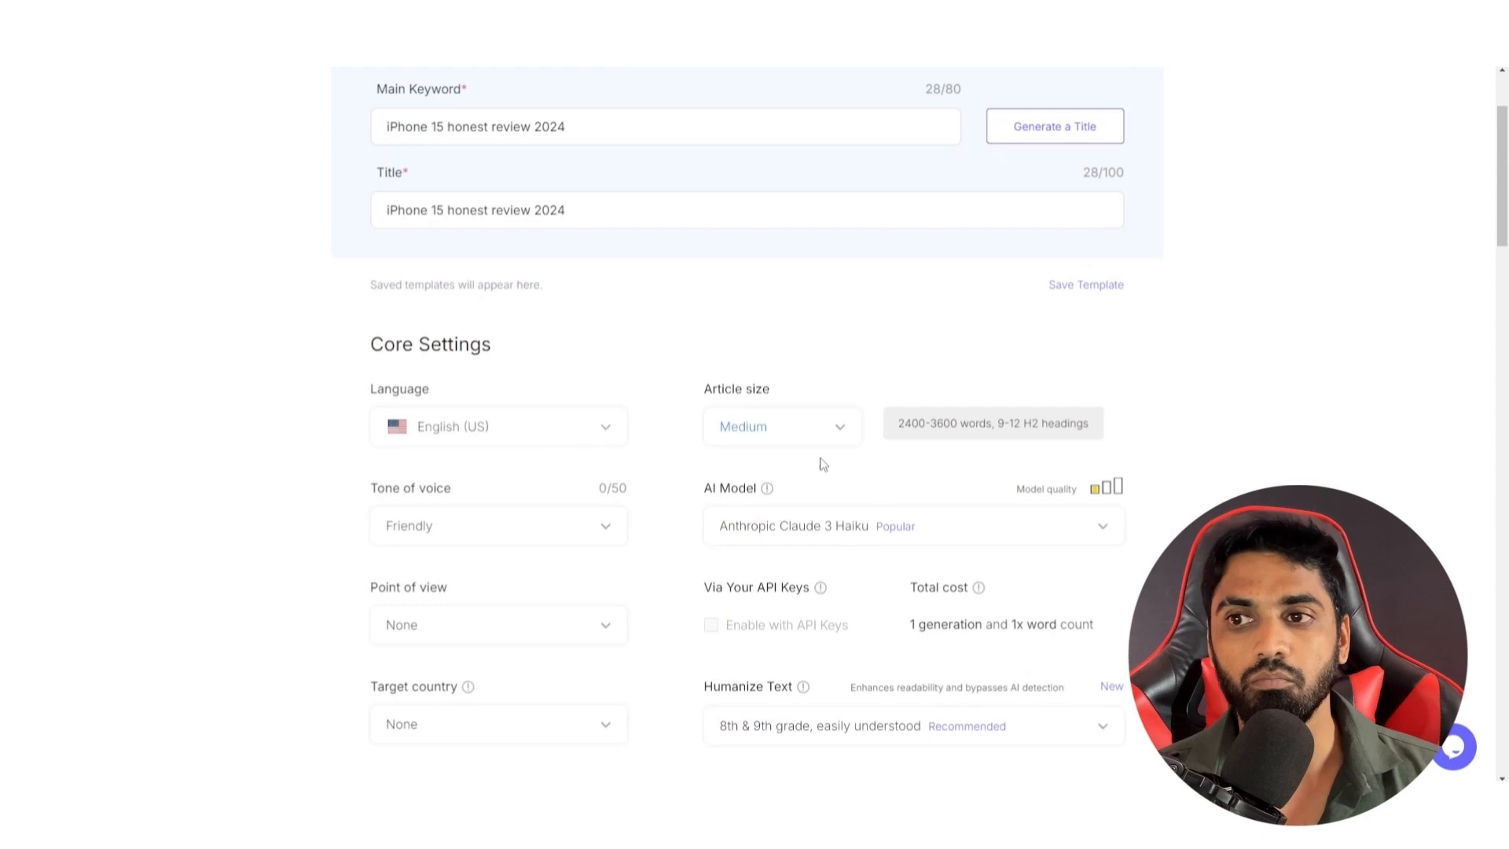
left_click(517, 542)
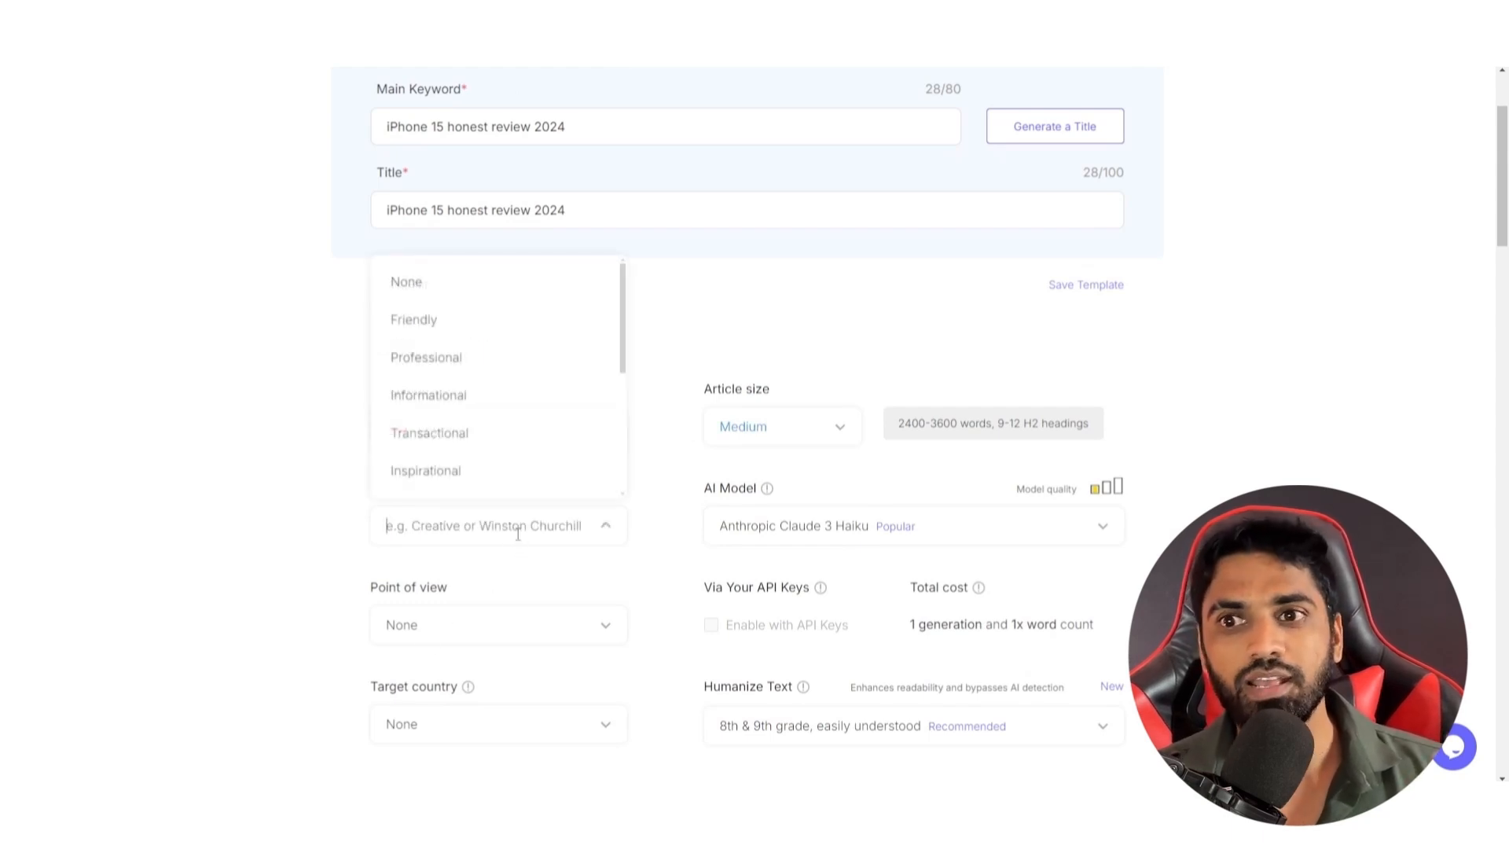
left_click(437, 359)
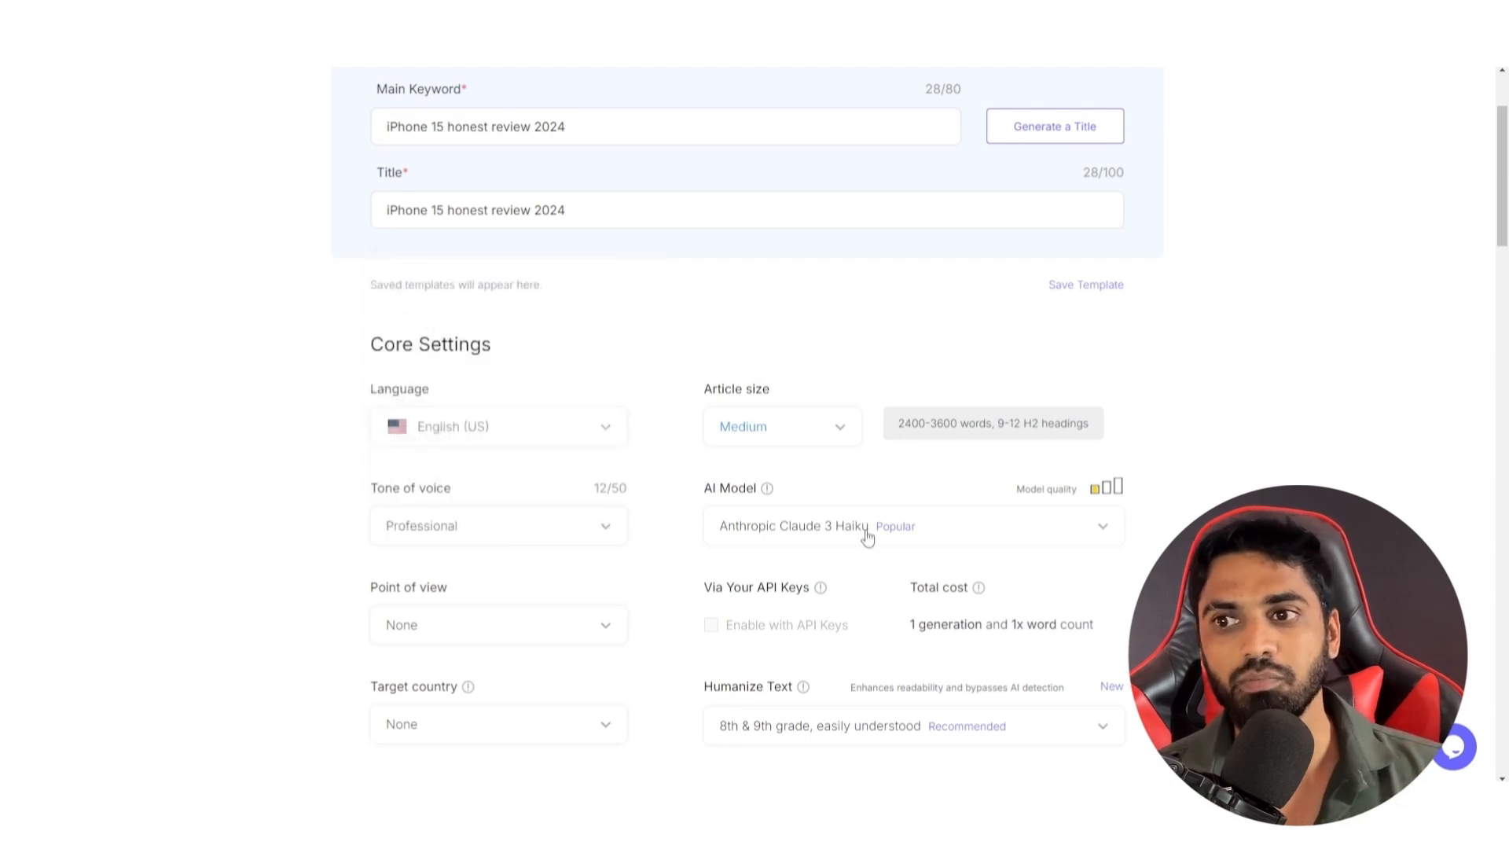
Step: Review the available AI models, keeping Anthropic Claude 3 Haiku, and set the point of view to First person singular
scroll(609, 591, "down", 2)
left_click(1100, 371)
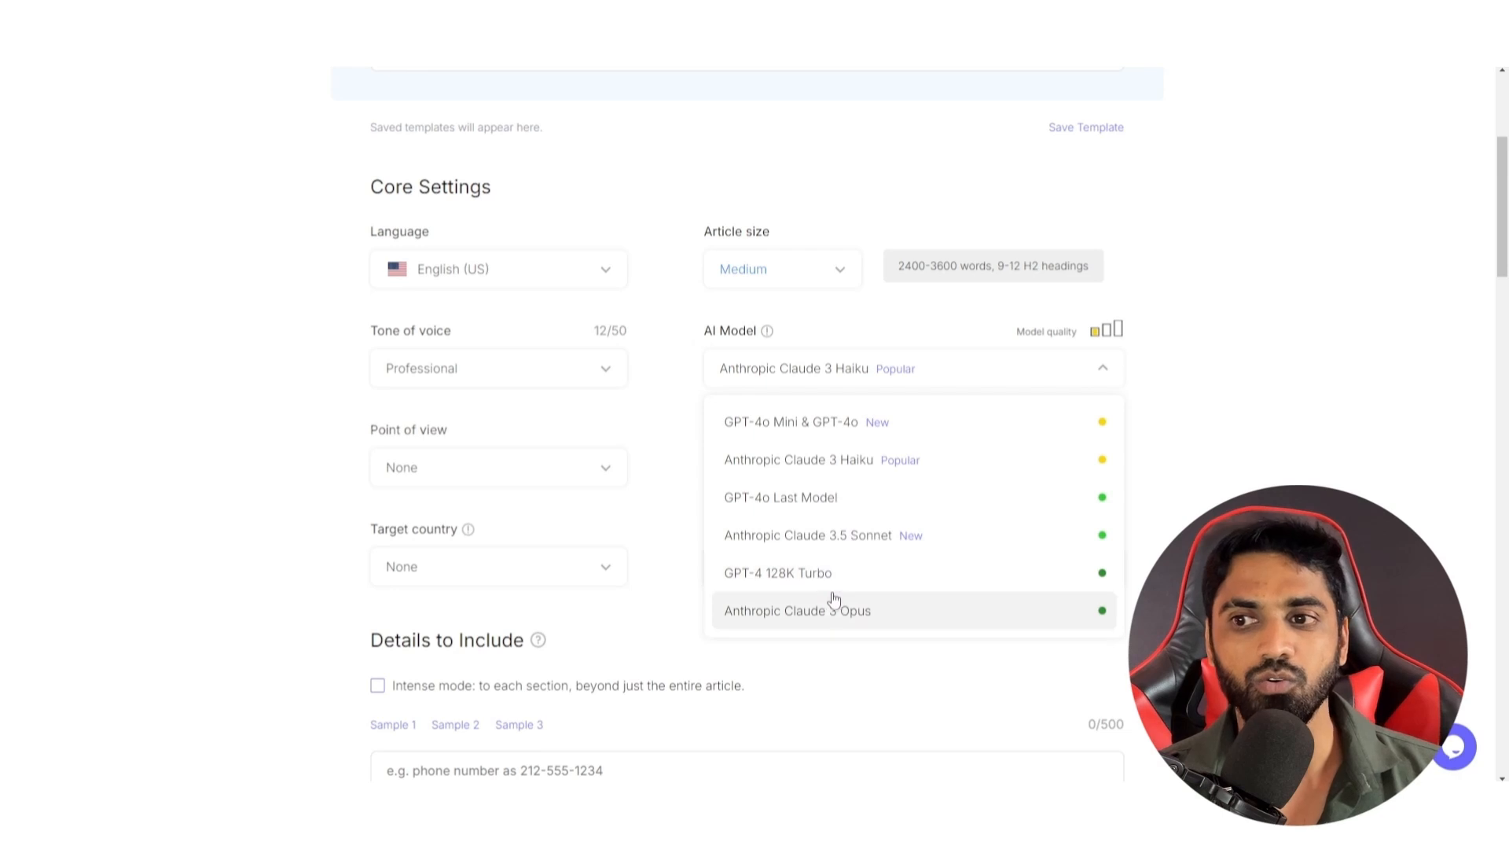
left_click(1276, 451)
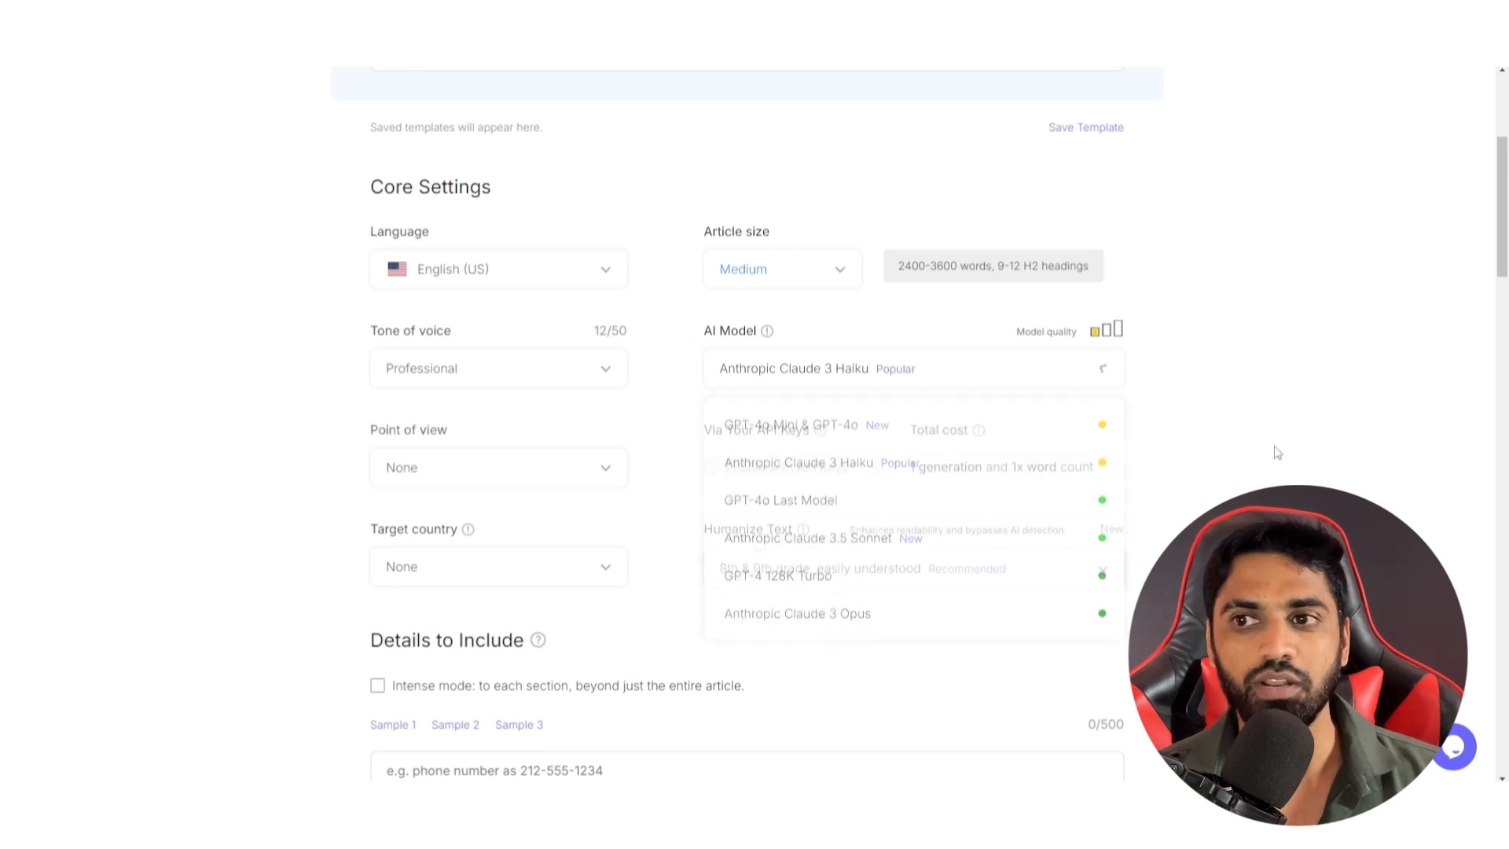
left_click(480, 477)
left_click(494, 570)
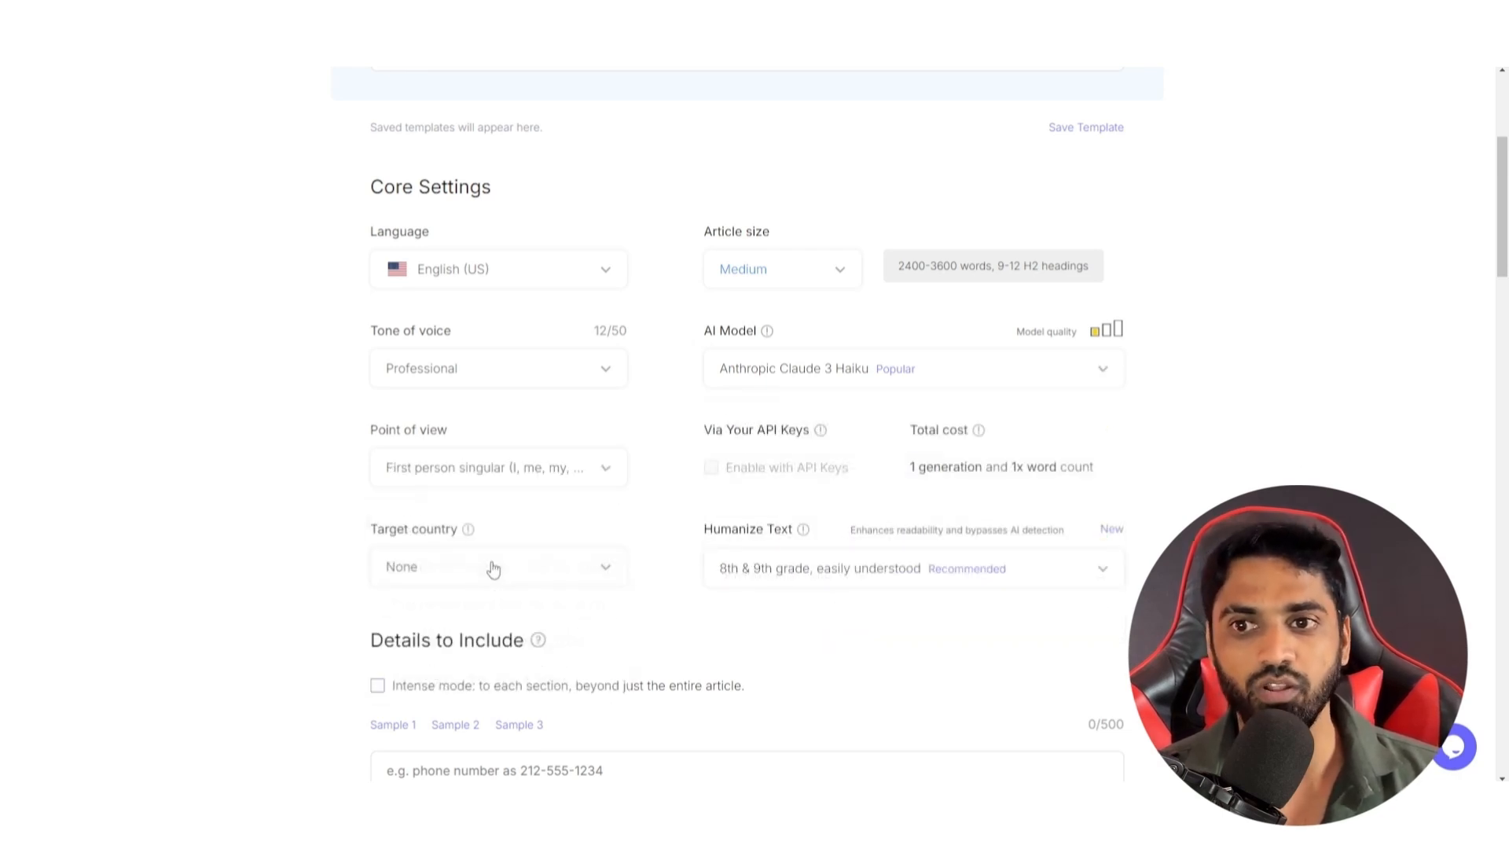
Step: Set the target country to United States in the core settings
left_click(511, 567)
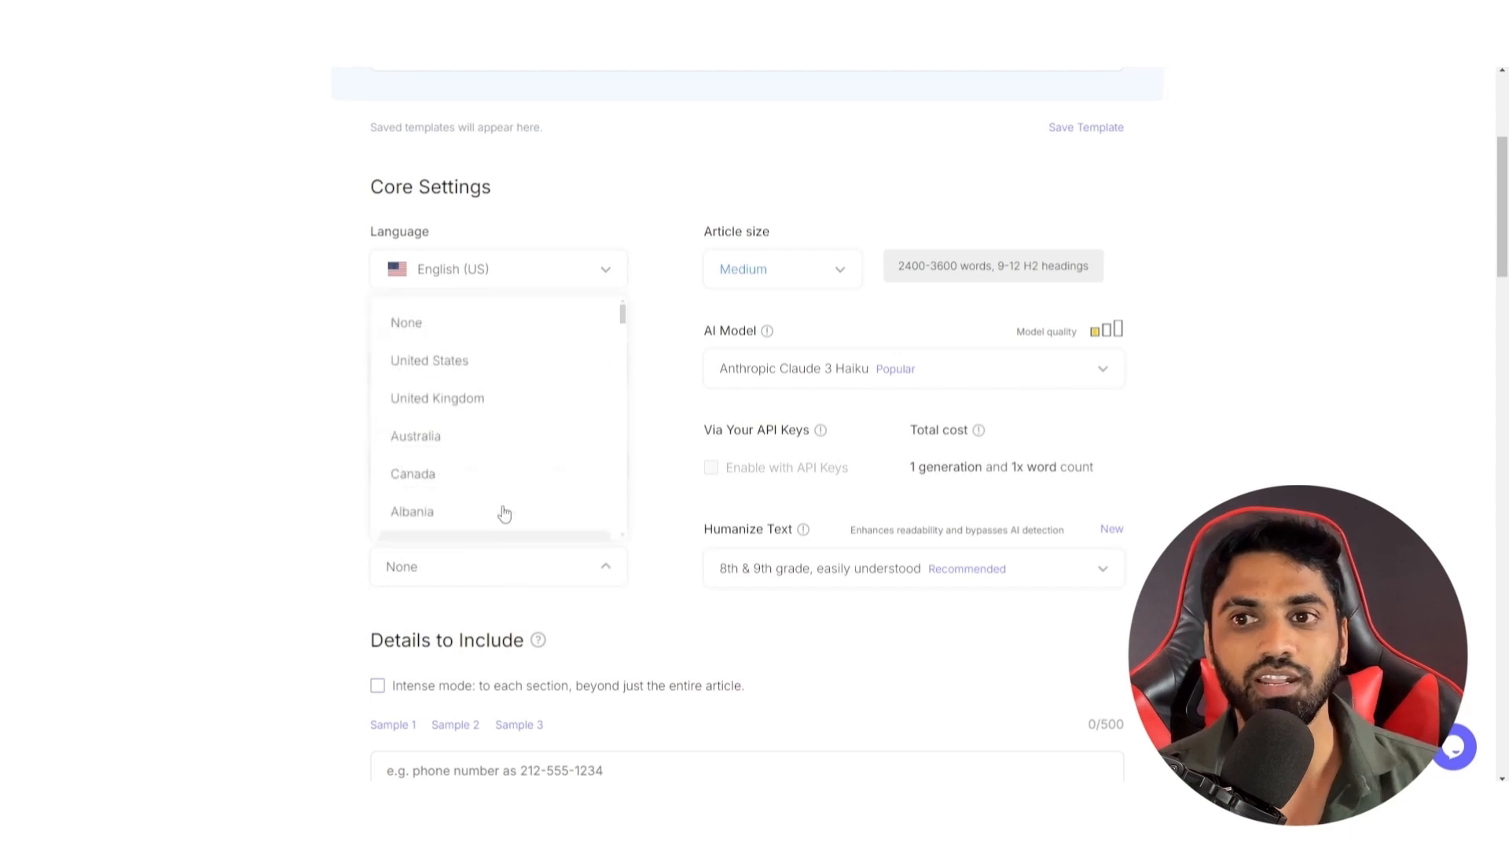
left_click(497, 370)
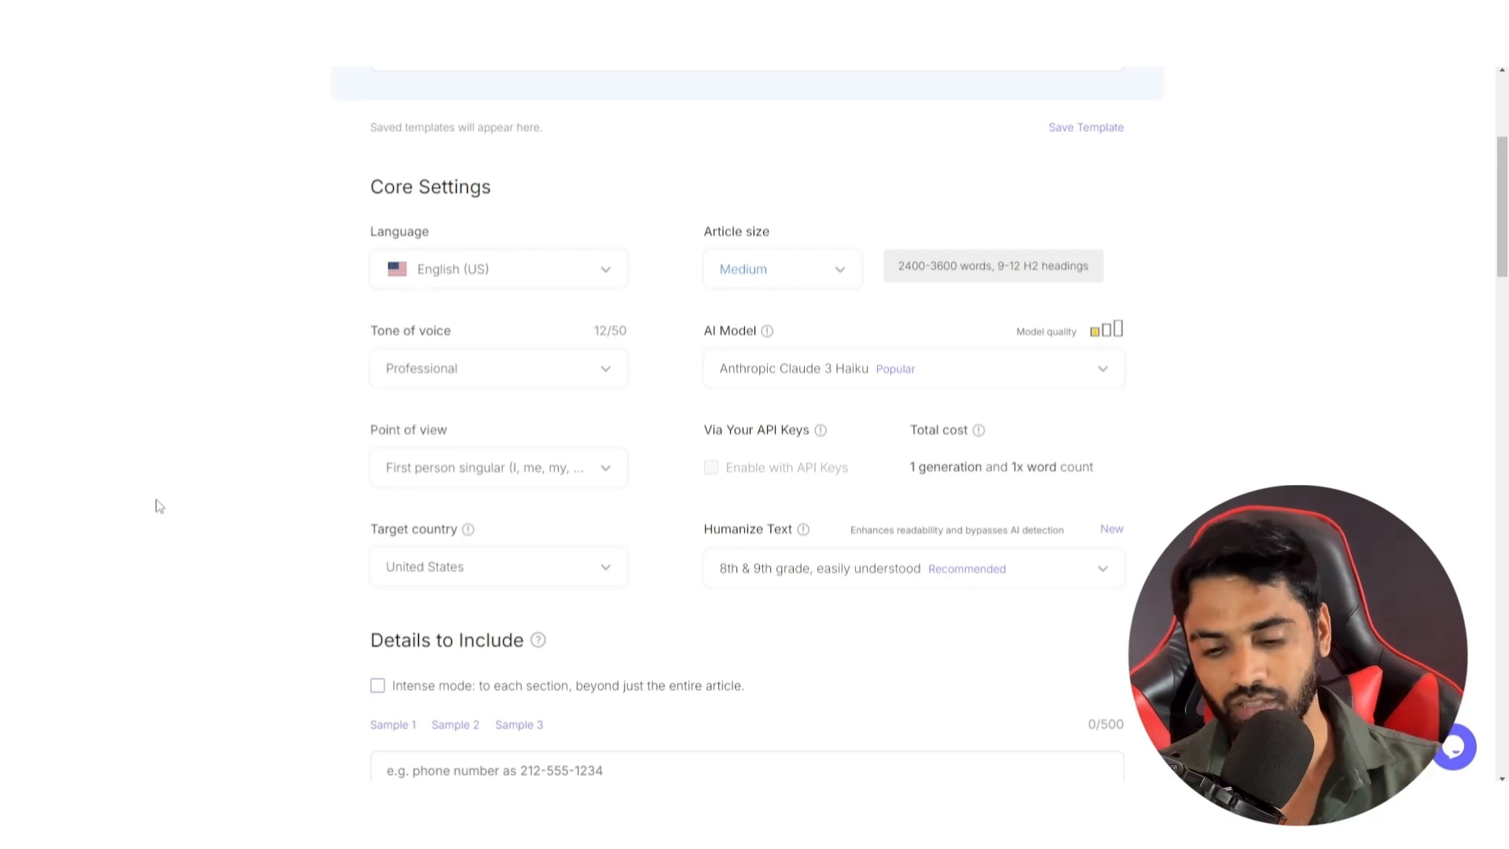
Step: Review the Media Hub choices for number of images and image style, keeping 3 images and no style
scroll(155, 505, "down", 2)
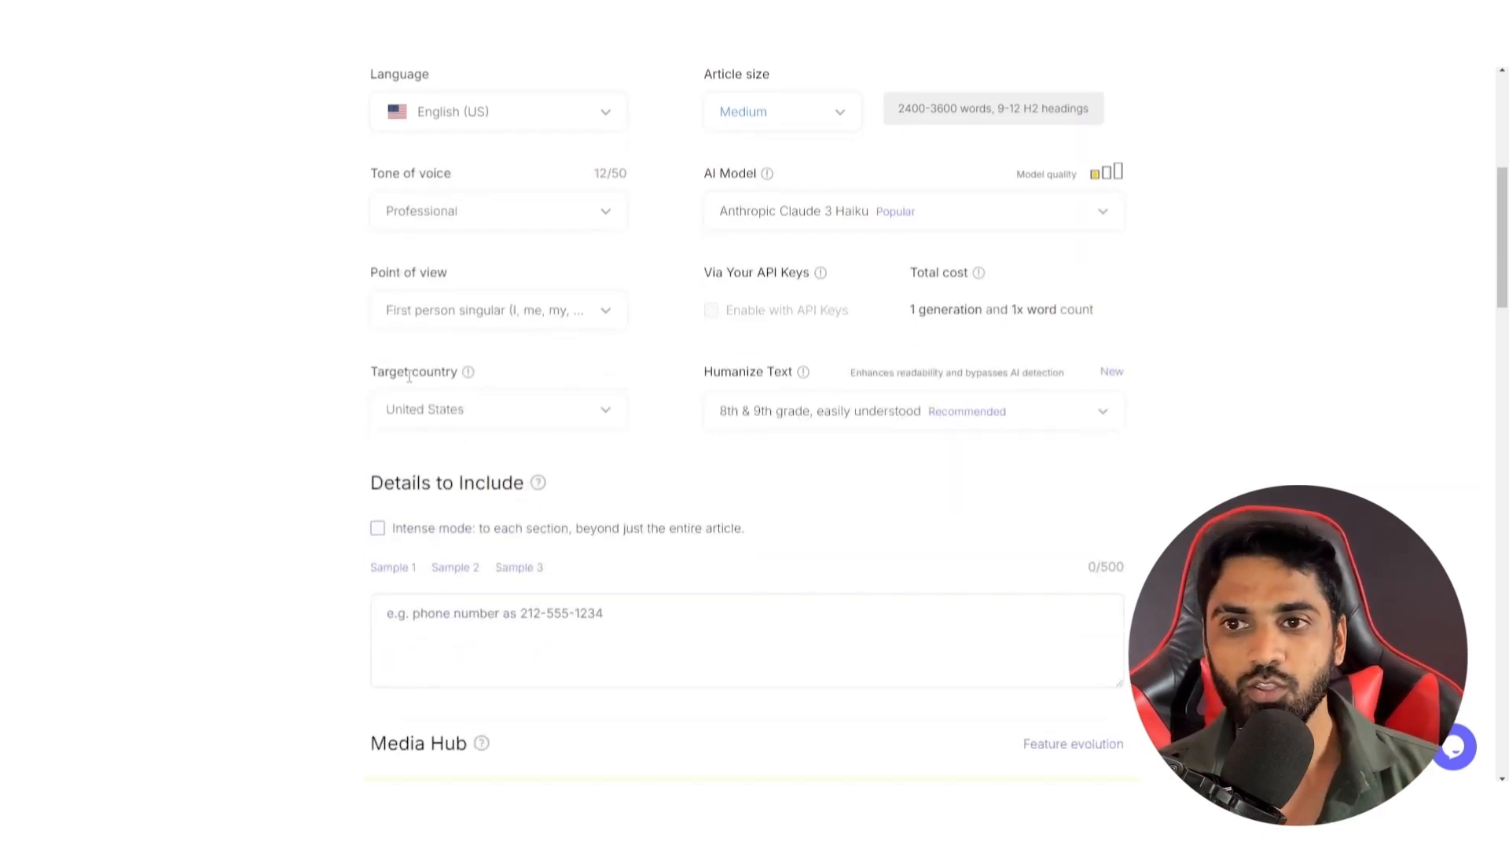
scroll(488, 494, "down", 2)
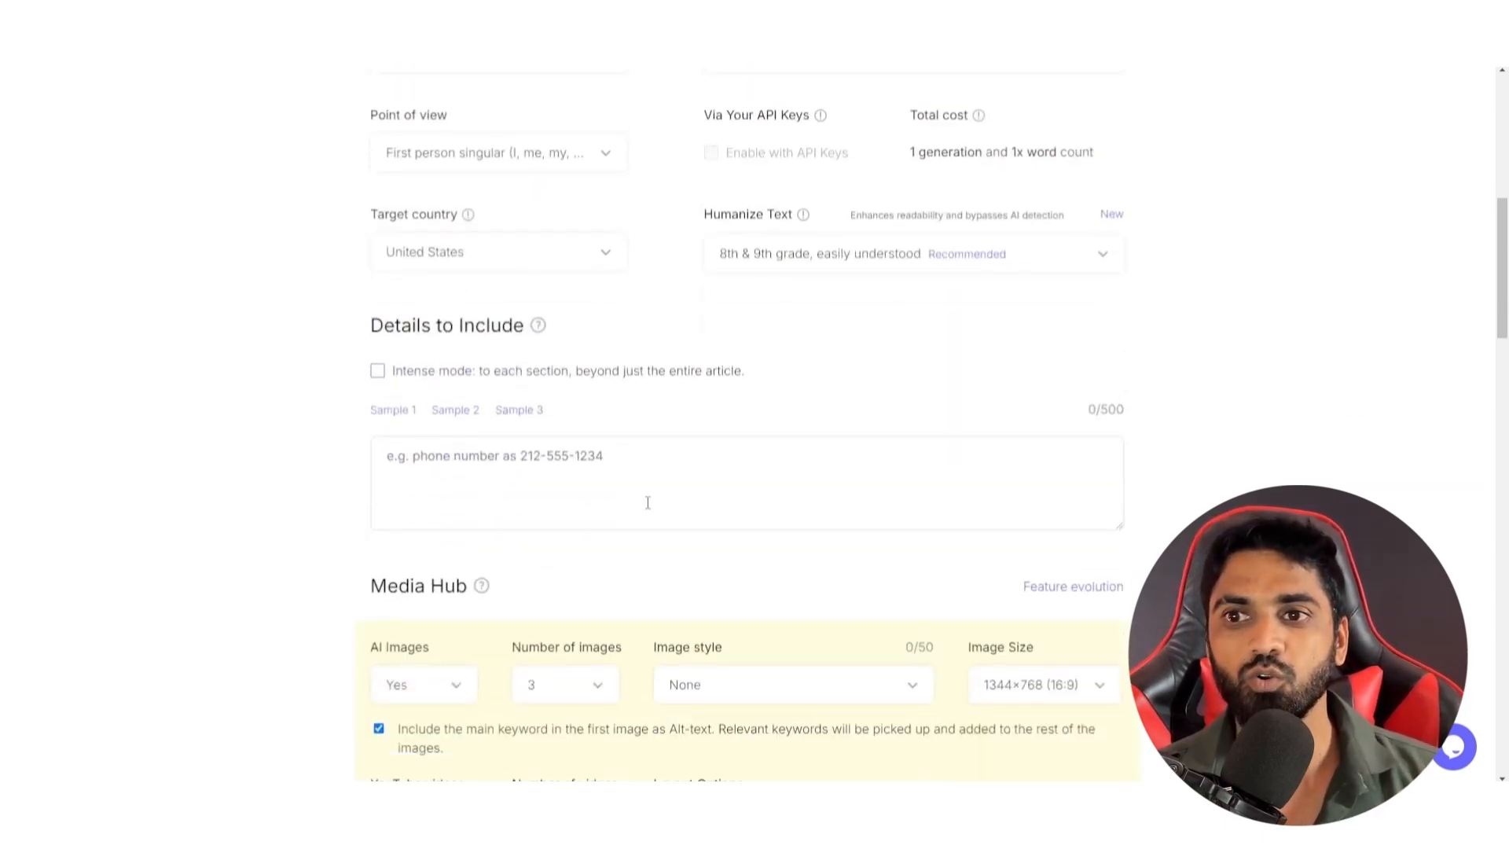
scroll(647, 503, "down", 4)
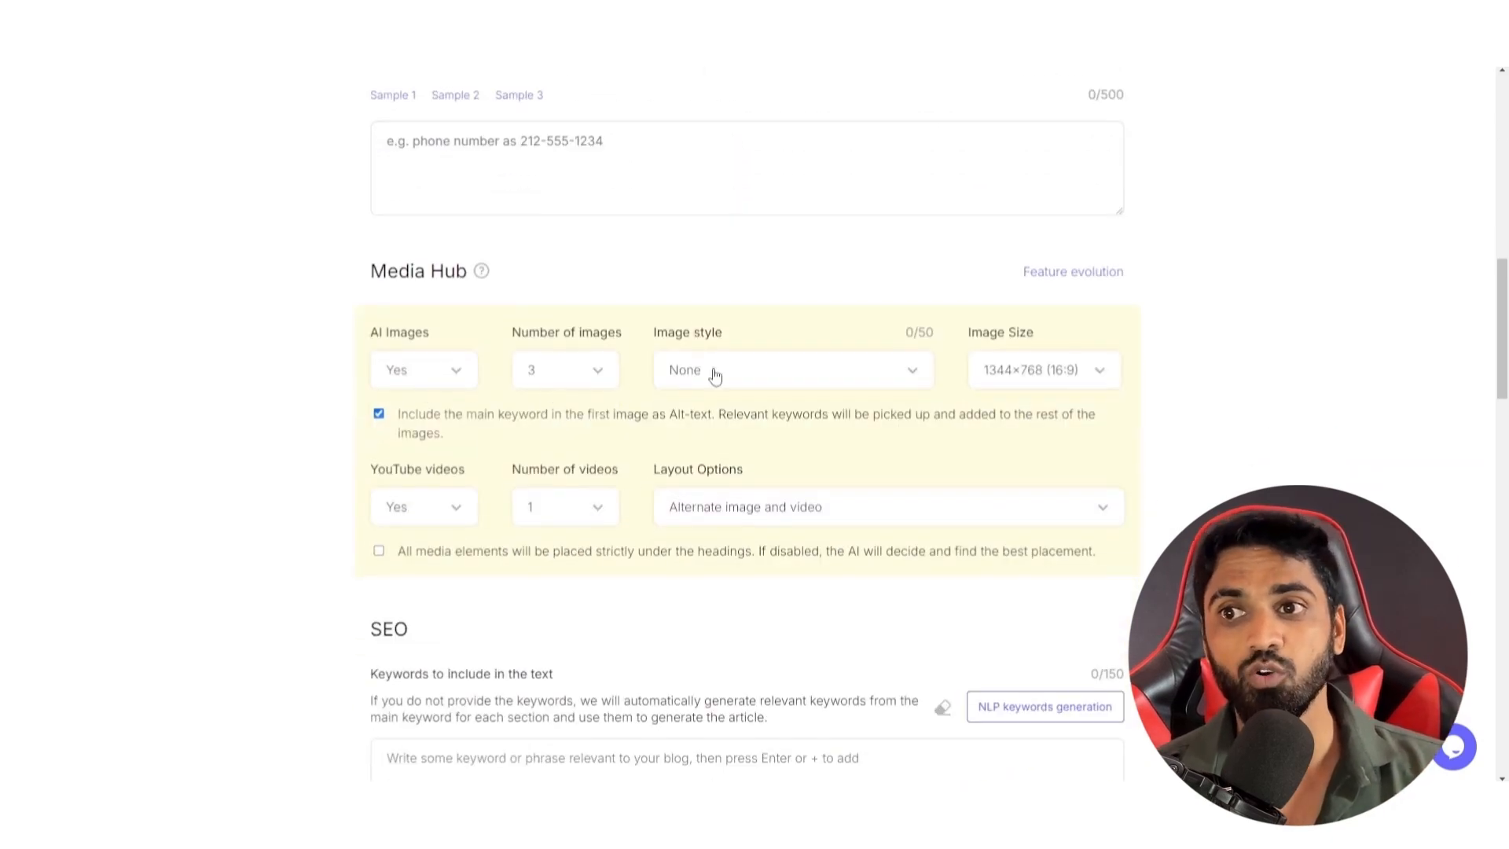
left_click(594, 384)
left_click(594, 384)
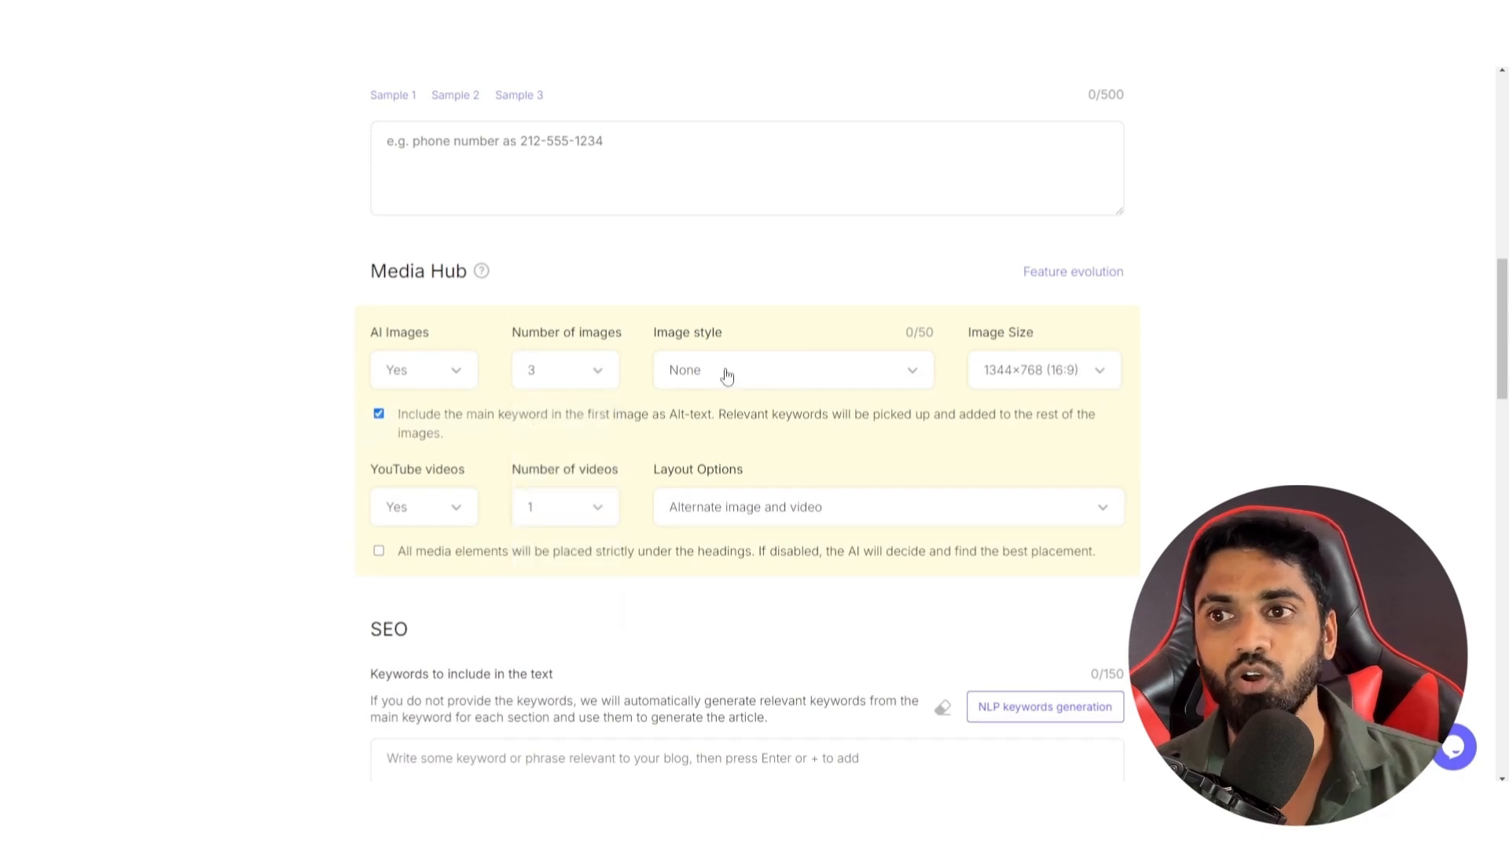
left_click(727, 370)
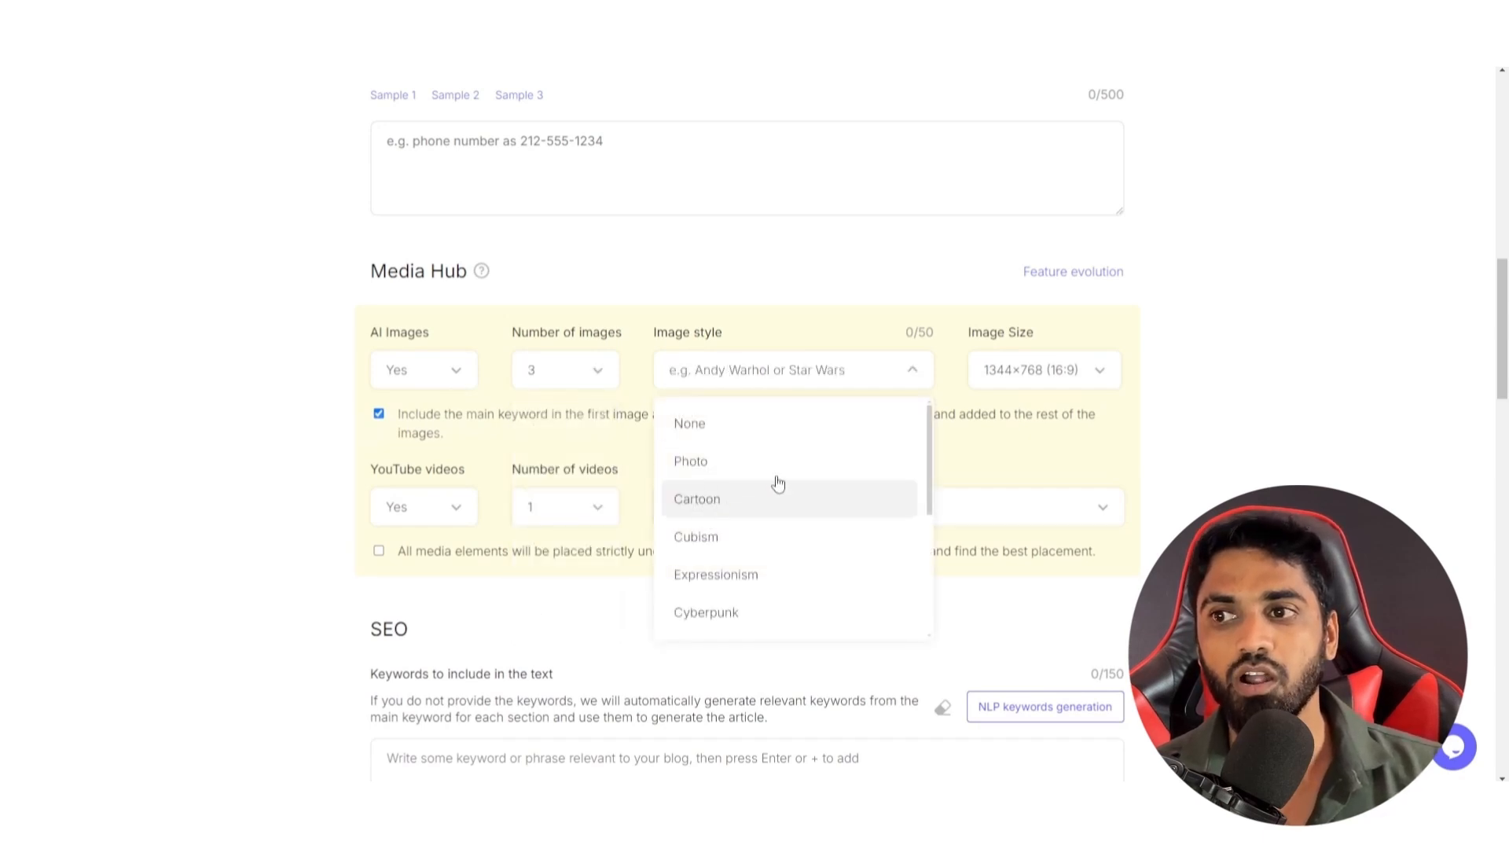
left_click(1214, 385)
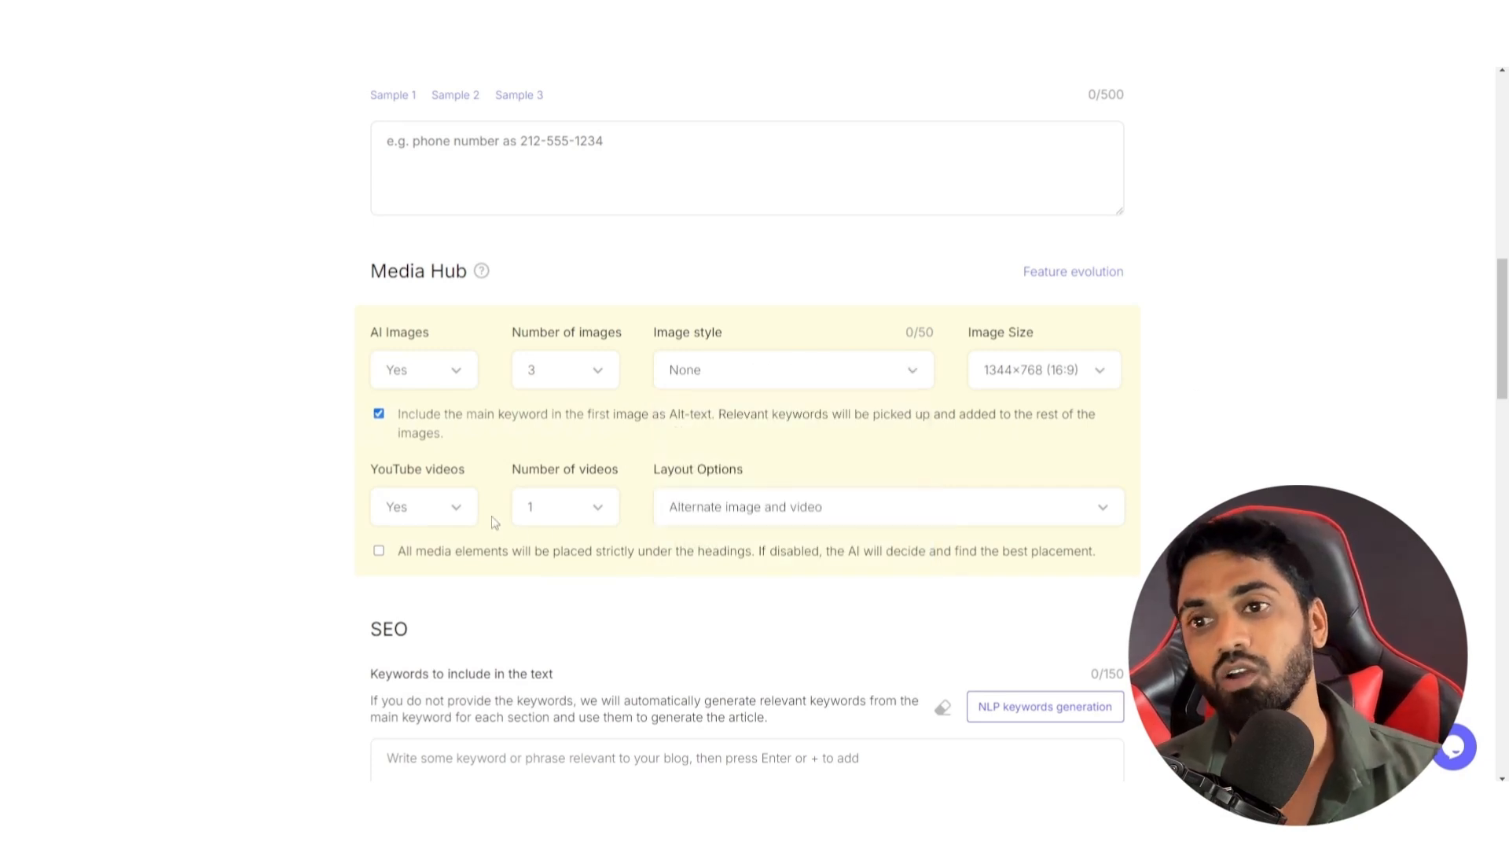
Step: Examine the SEO section's NLP keywords generation and keyword limit, rechecking the main keyword and core settings
scroll(494, 523, "down", 2)
scroll(463, 448, "down", 2)
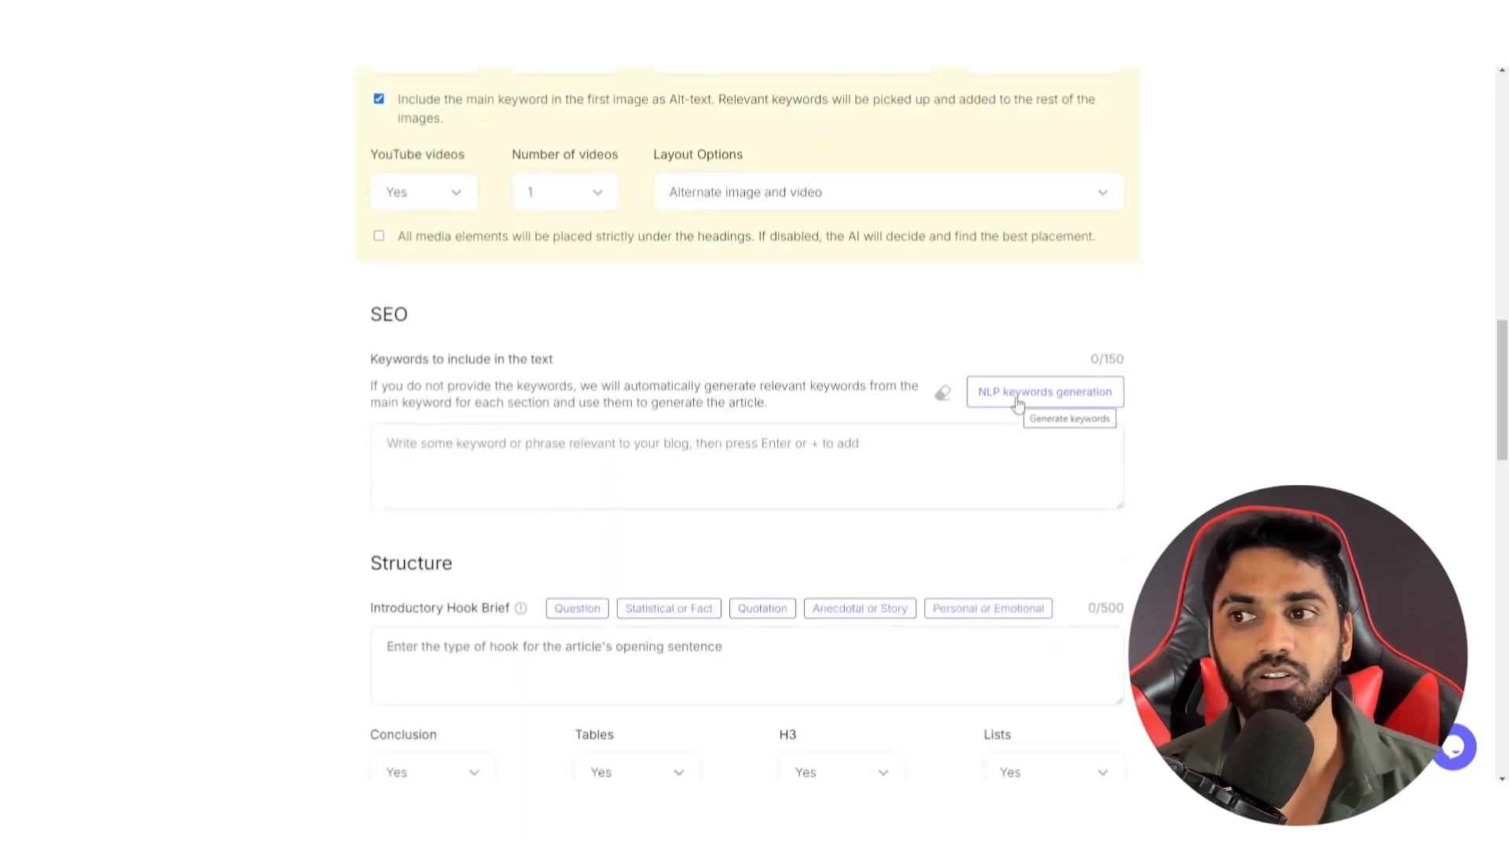
scroll(1017, 404, "up", 15)
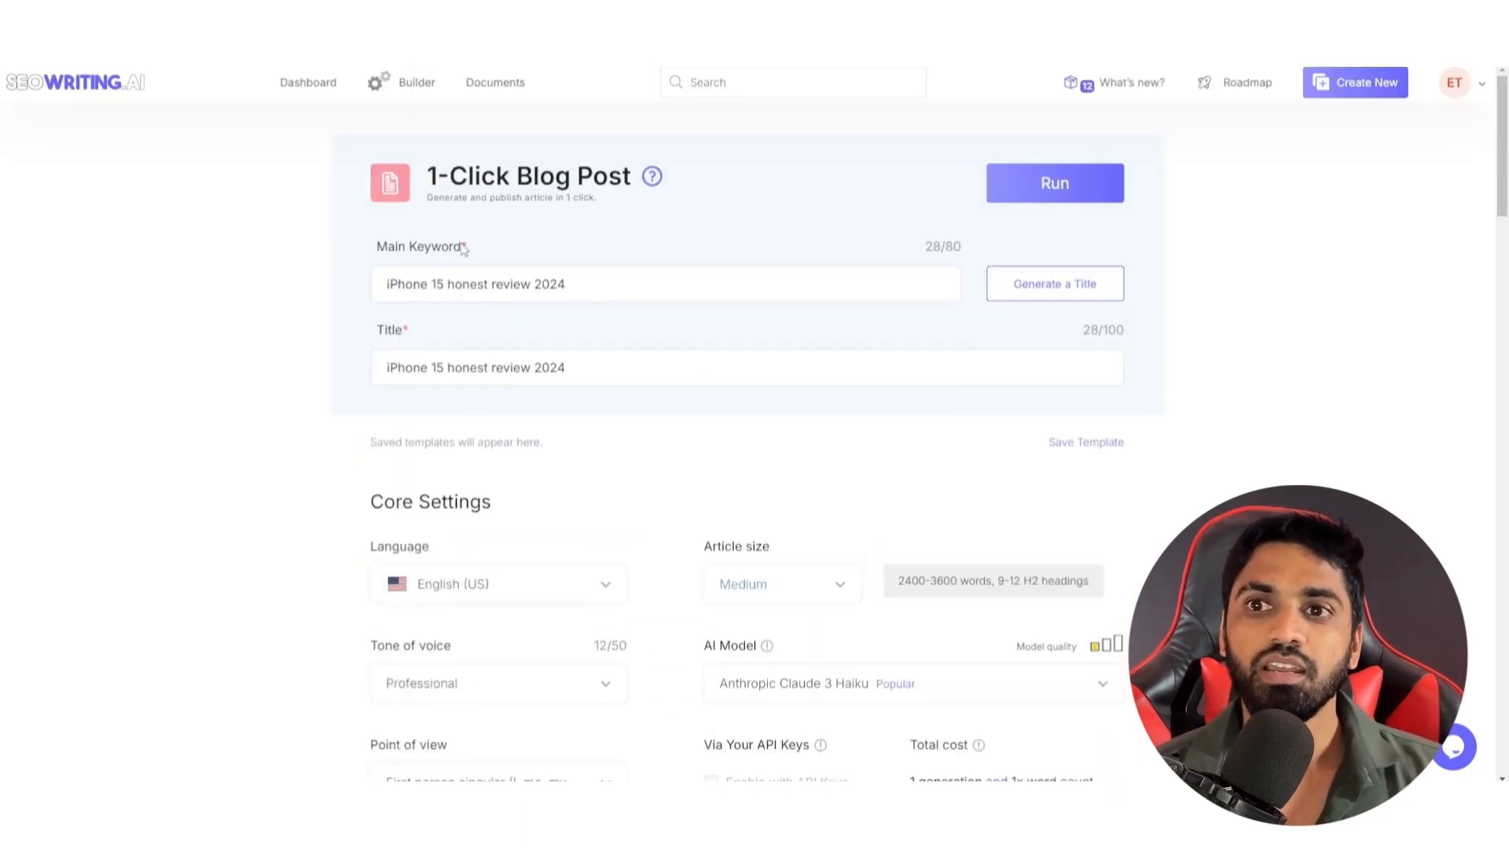
scroll(741, 360, "down", 10)
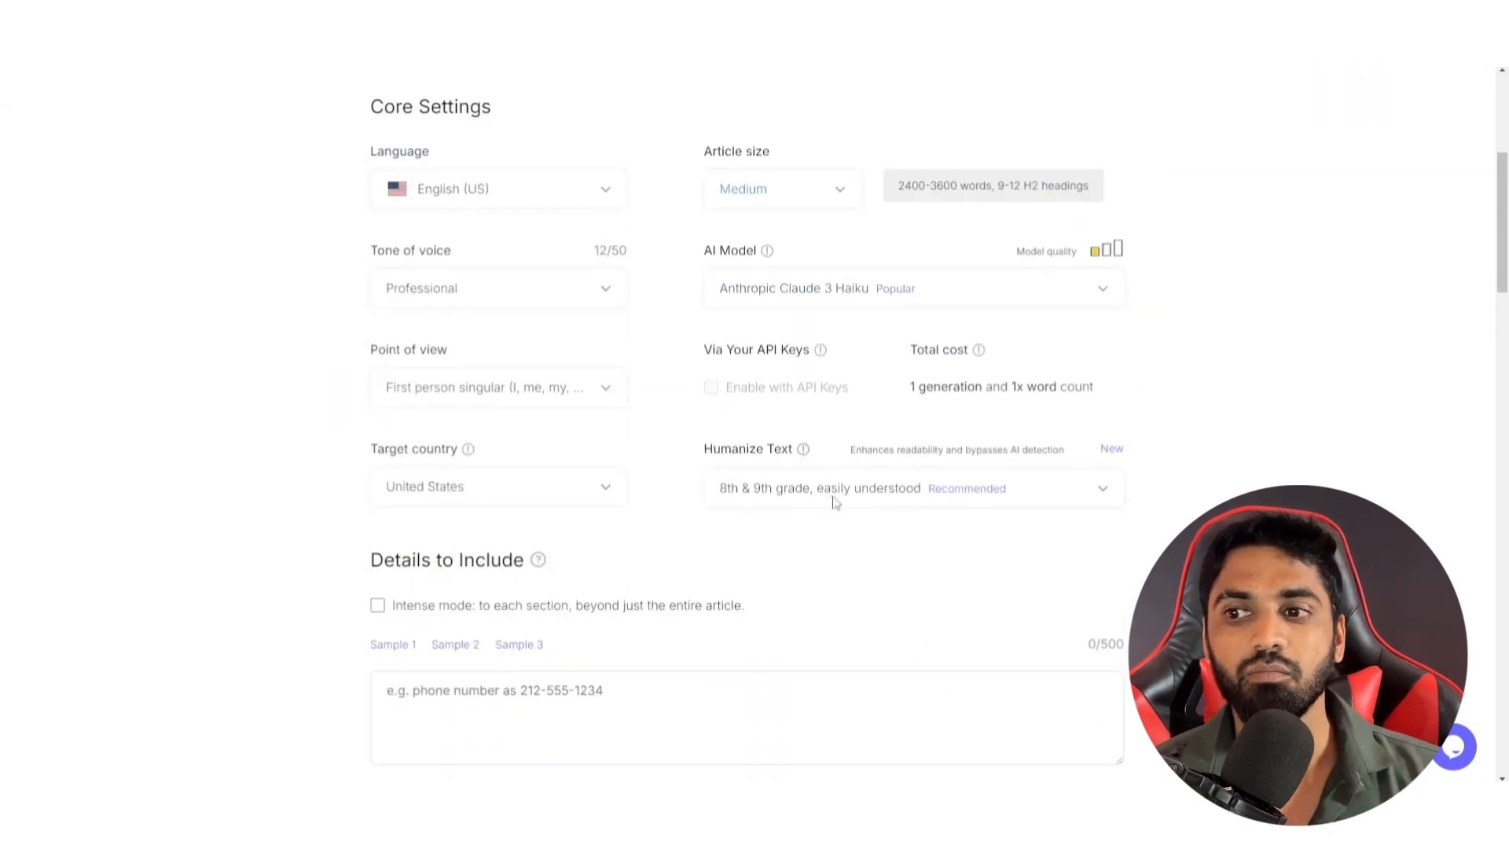
scroll(1045, 172, "down", 4)
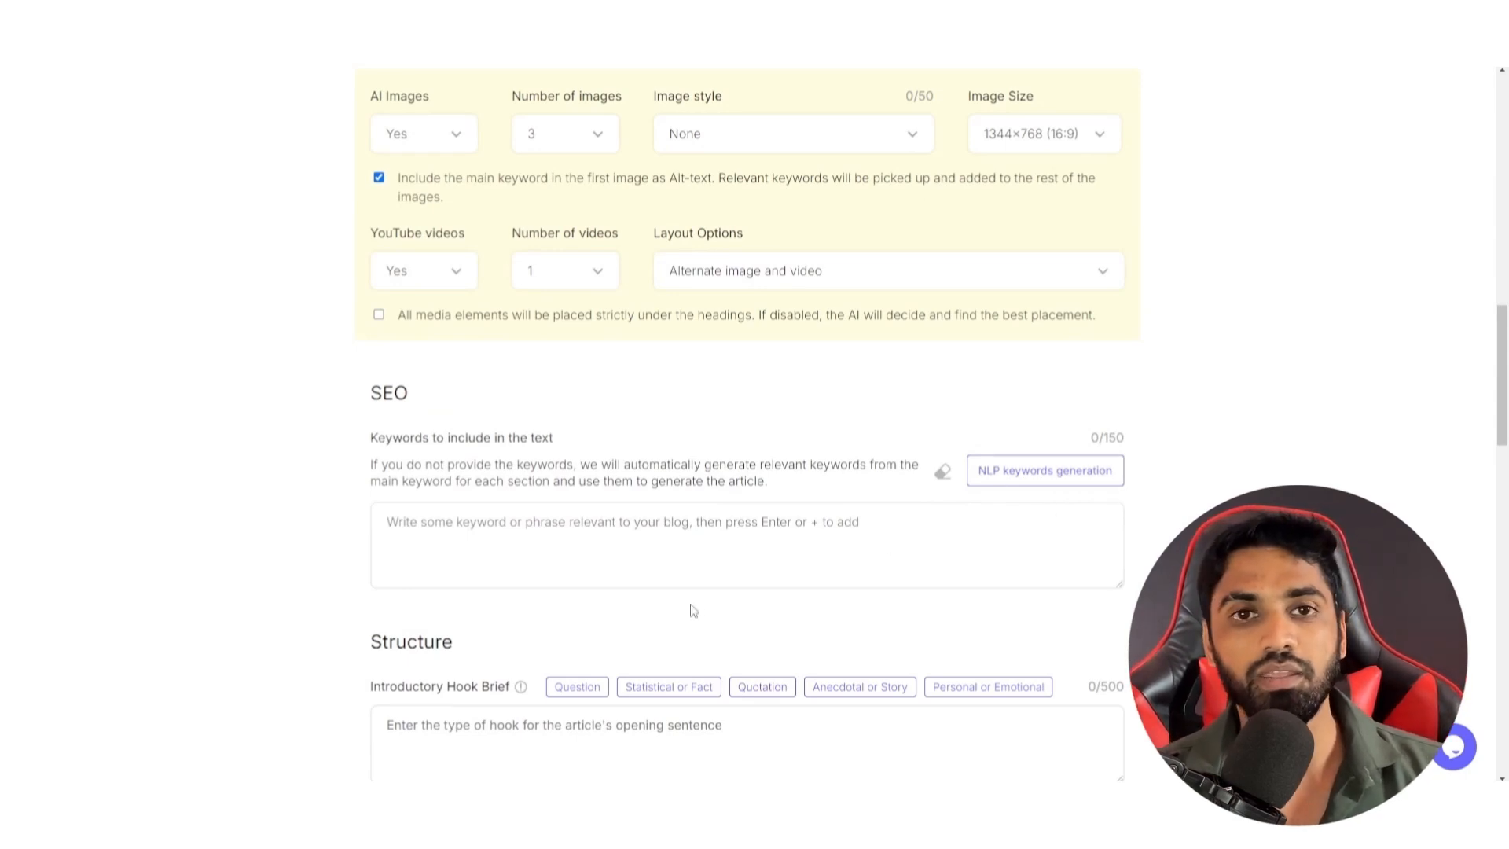
double_click(1104, 437)
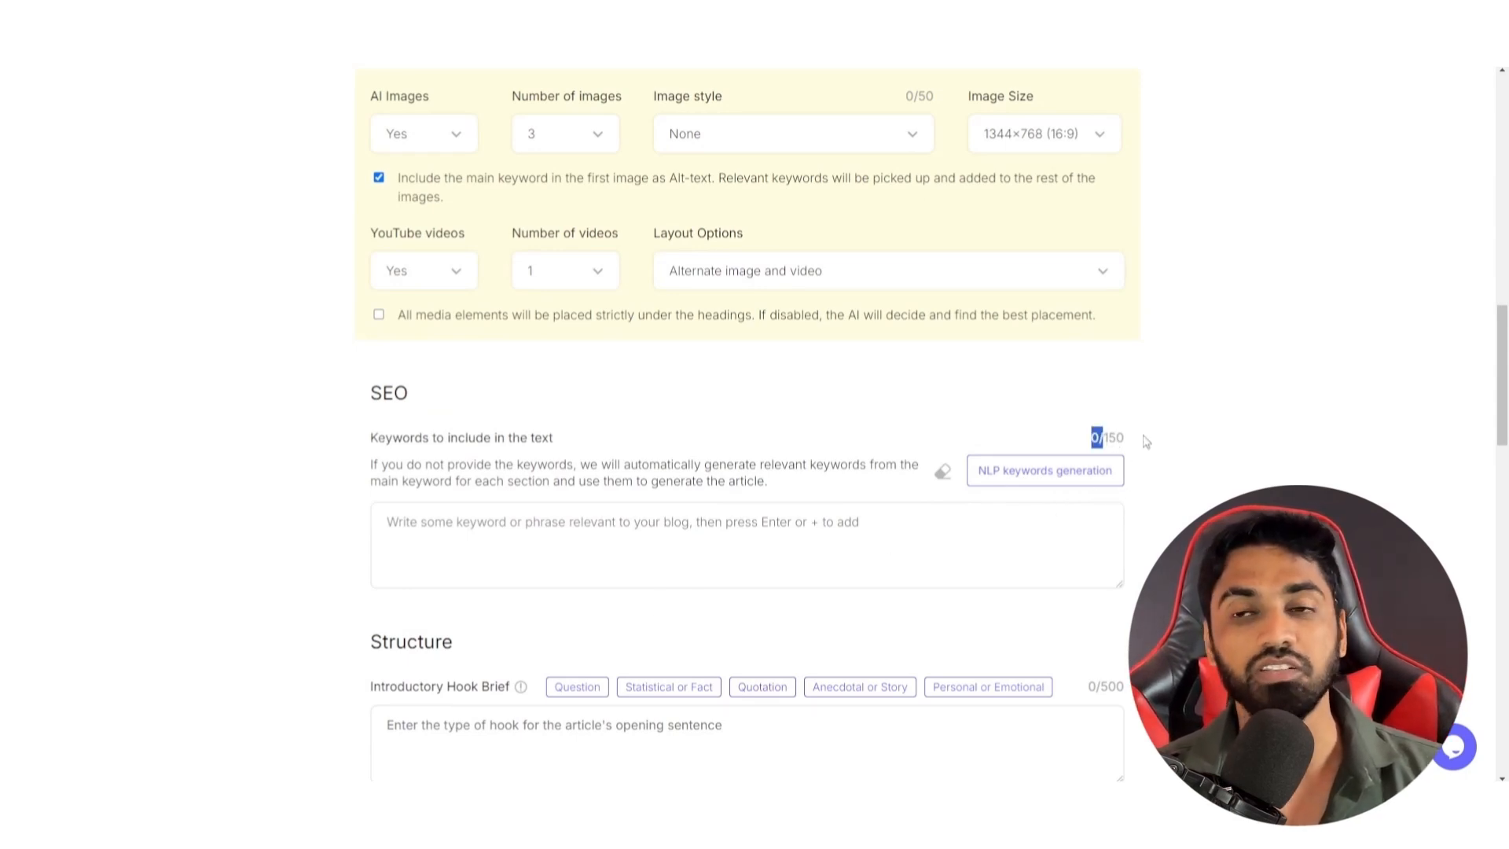
Step: Look over the Structure, Internal Linking and External Linking settings and open the Connect to Web access options
scroll(1148, 441, "down", 4)
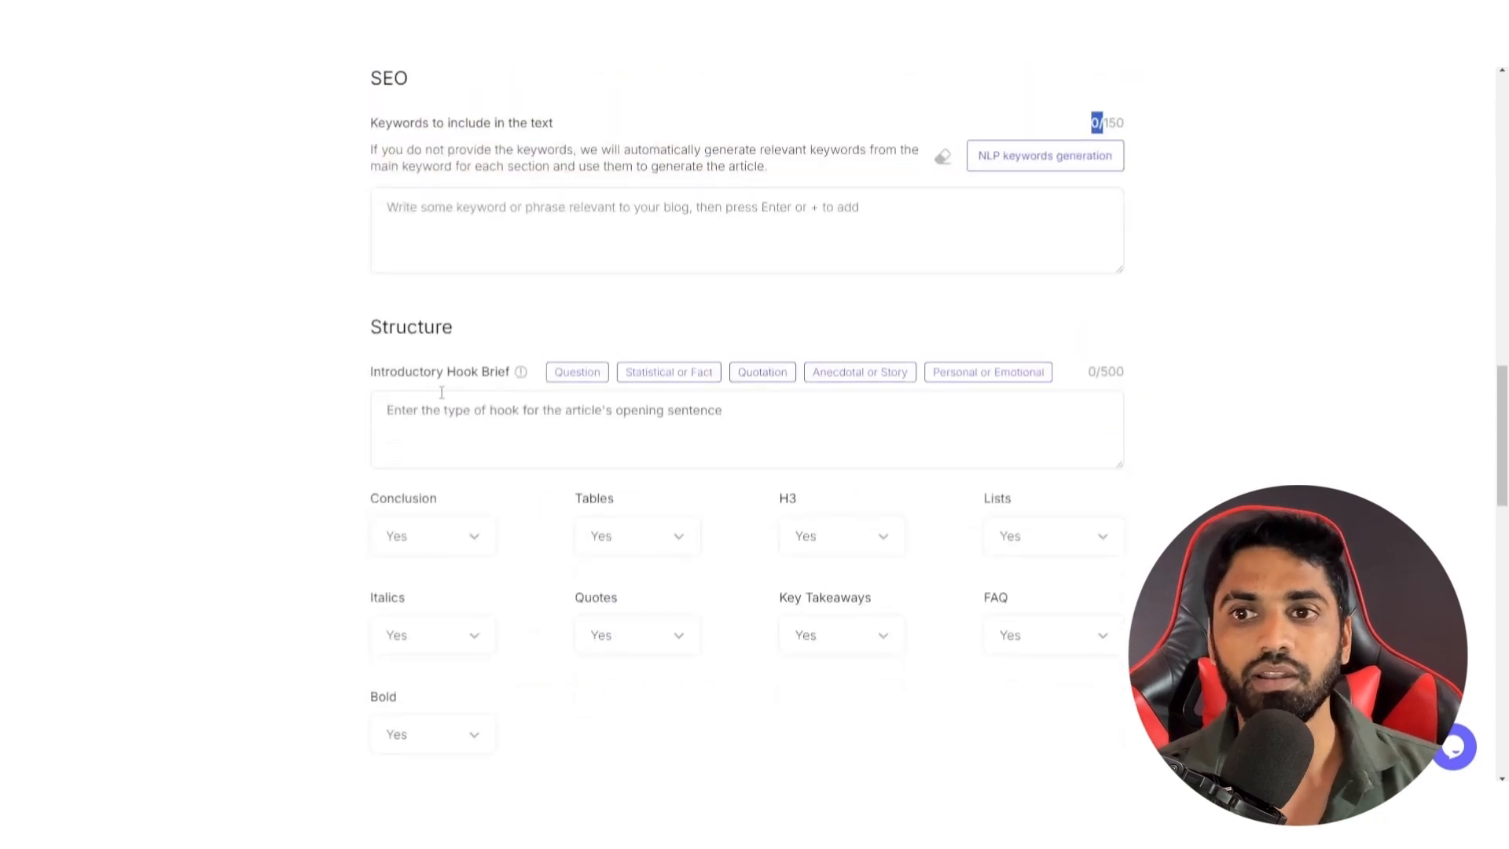
scroll(508, 455, "down", 3)
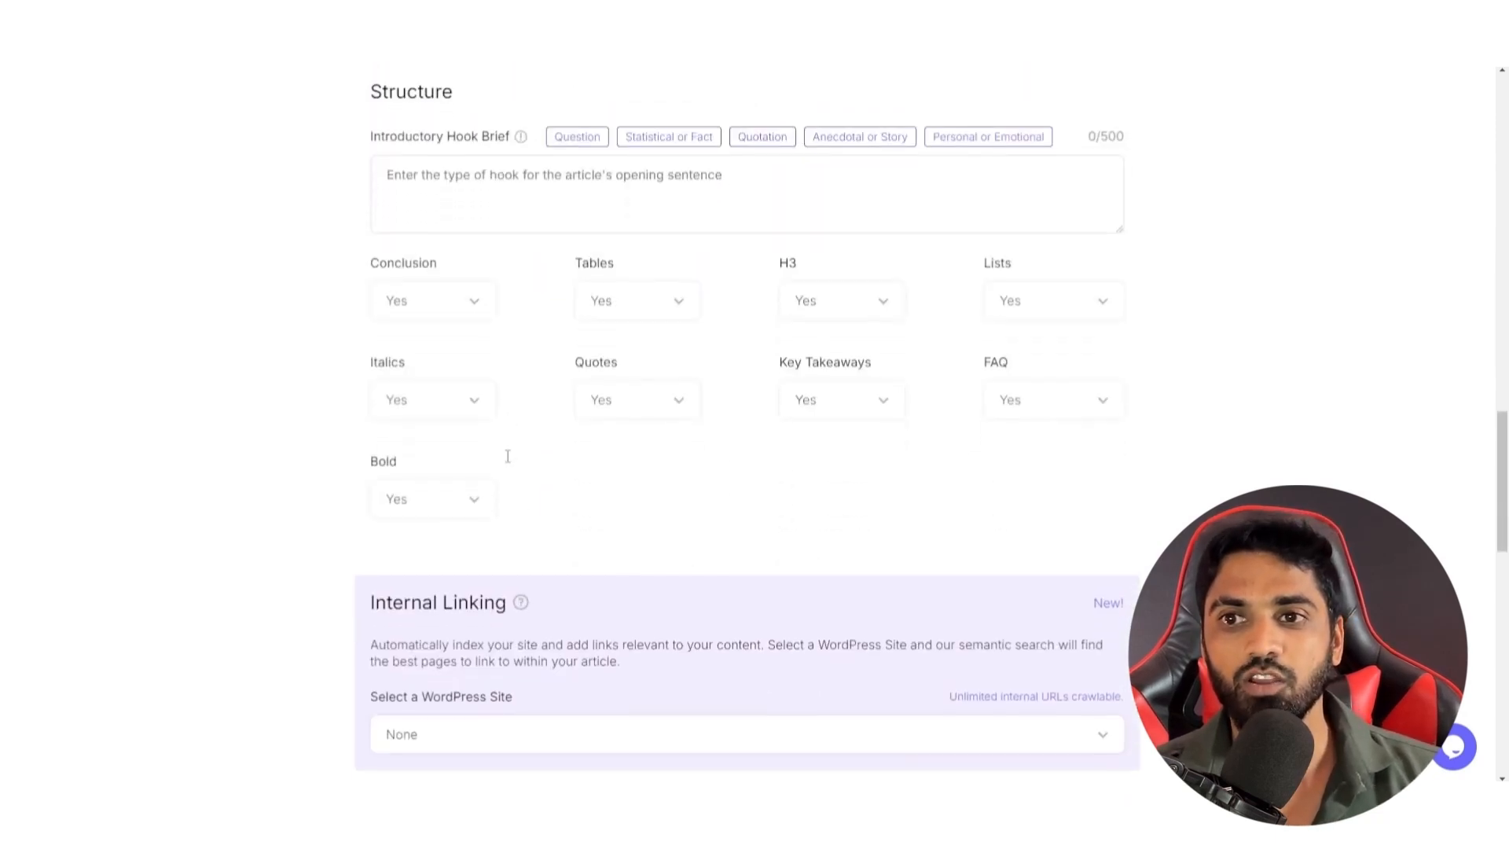
scroll(665, 573, "down", 3)
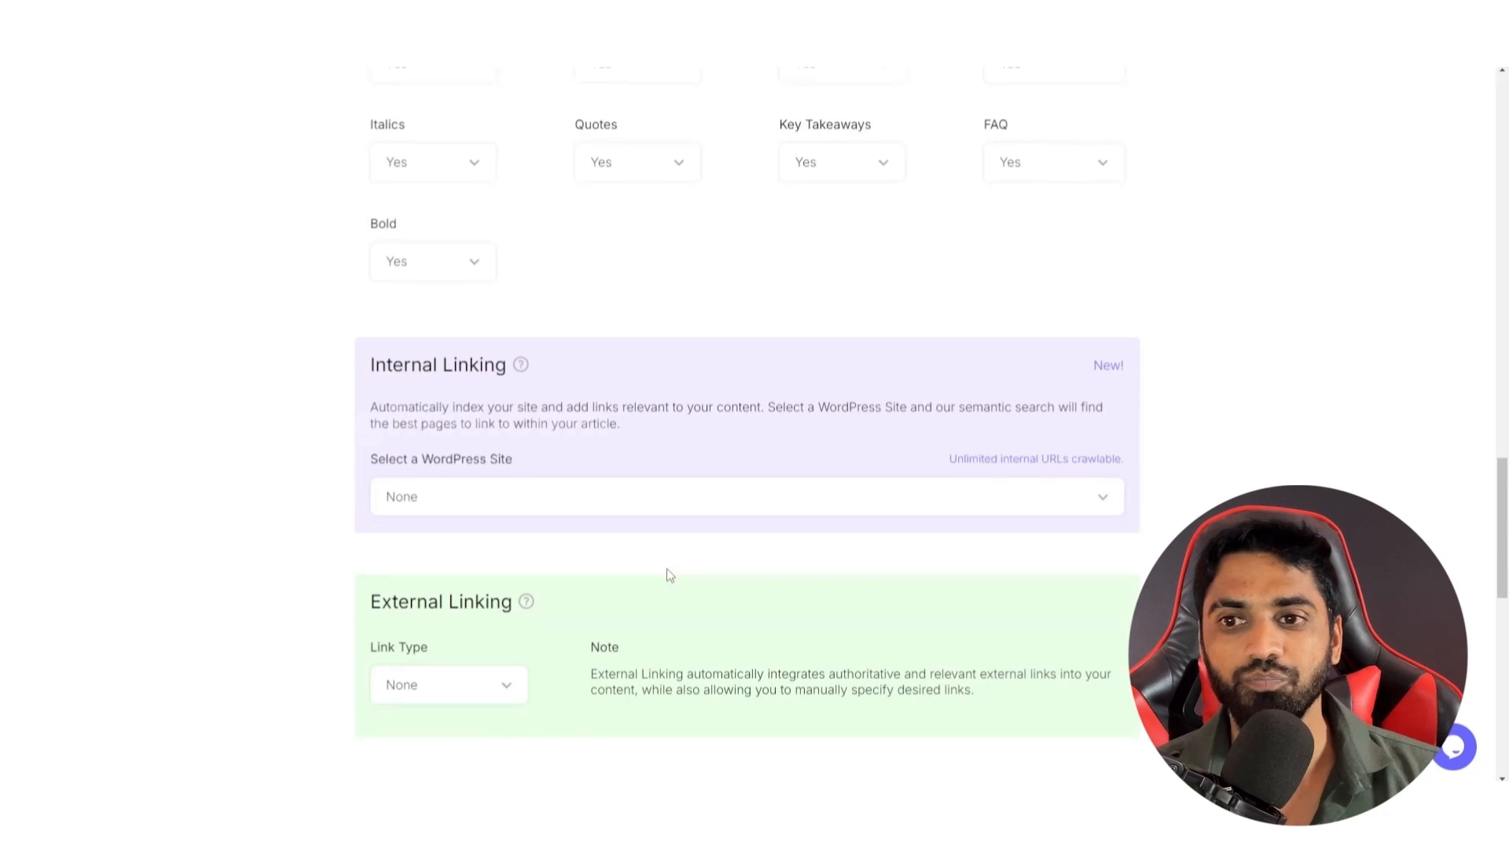
scroll(667, 572, "down", 6)
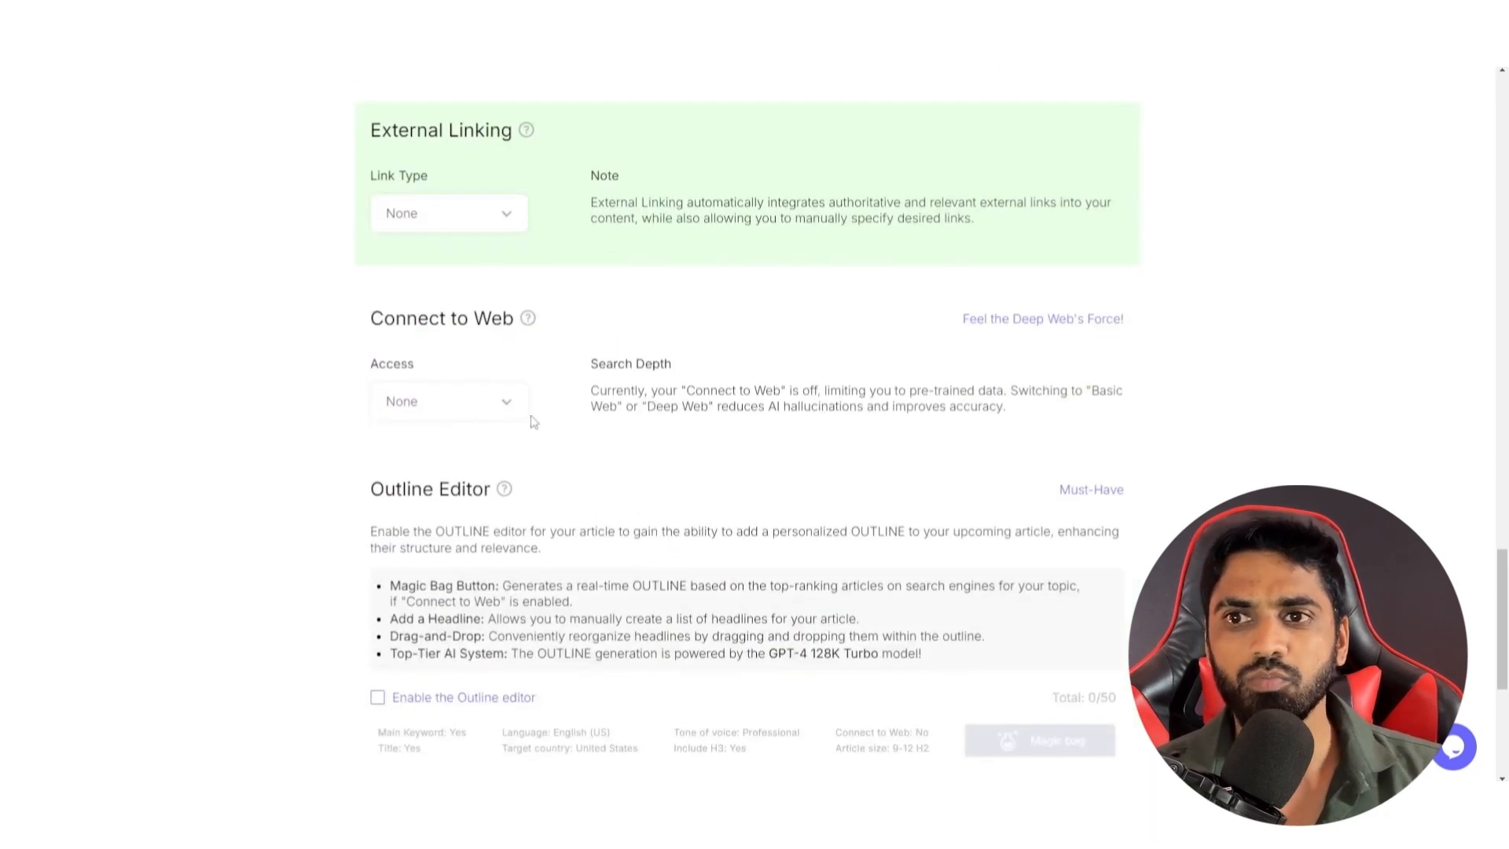
left_click(511, 417)
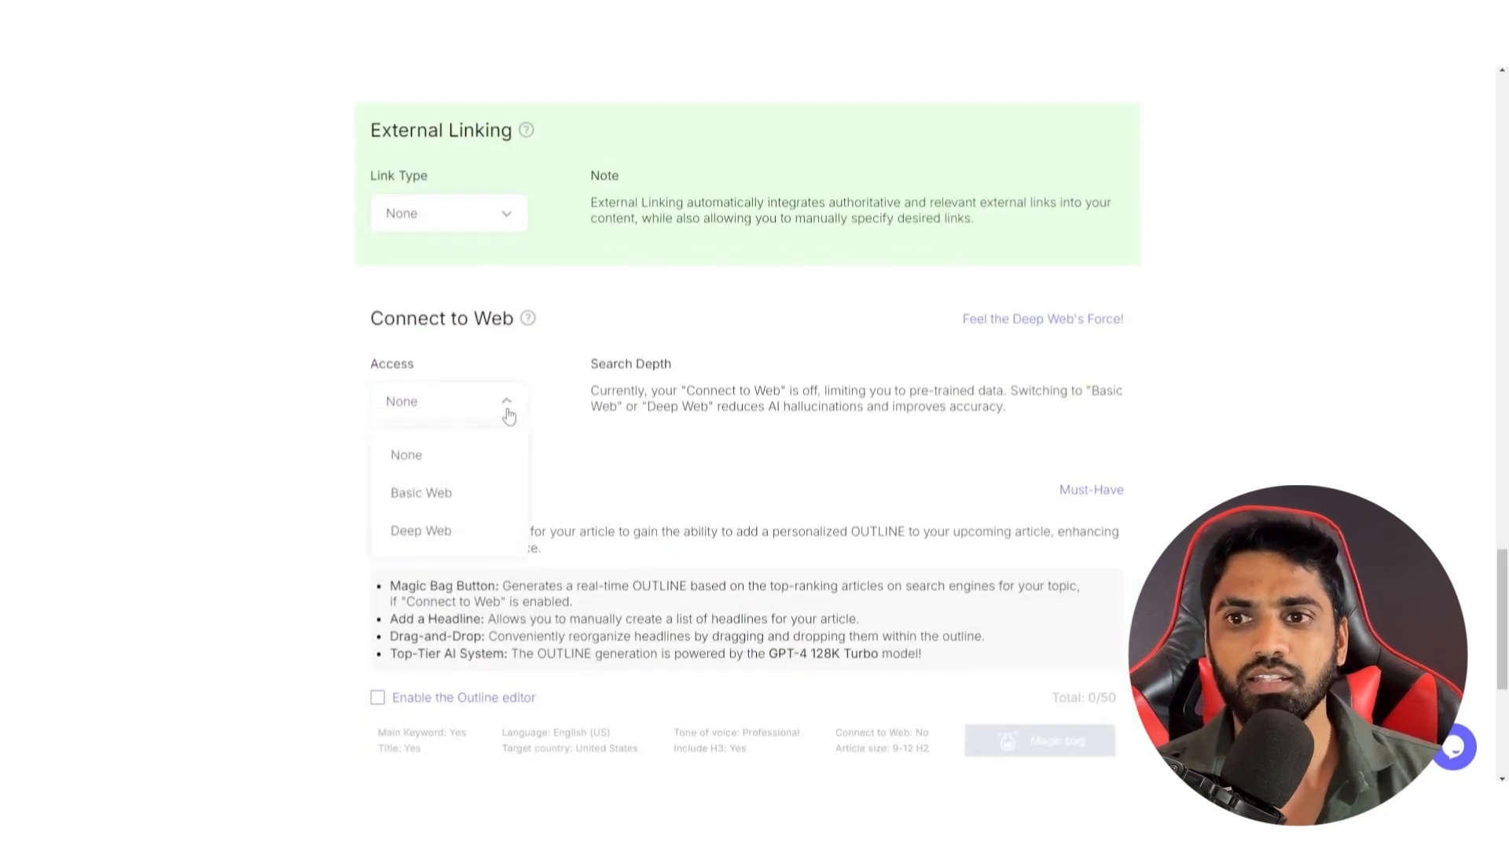
Step: Set the Connect to Web access to Deep Web and review the remaining settings of the 1-Click Blog Post
left_click(431, 535)
scroll(766, 449, "down", 2)
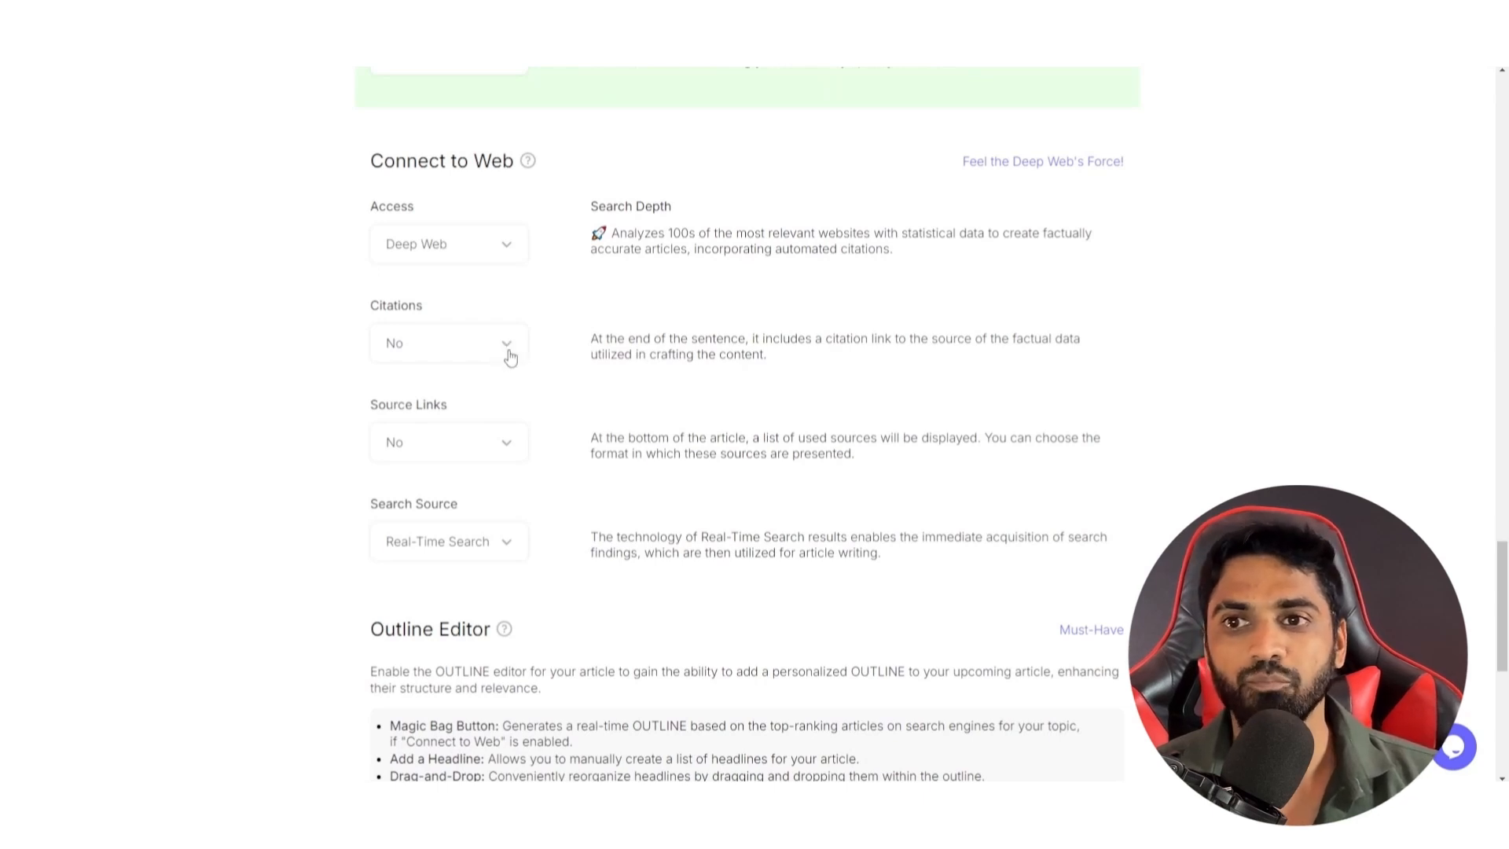
scroll(507, 350, "down", 1)
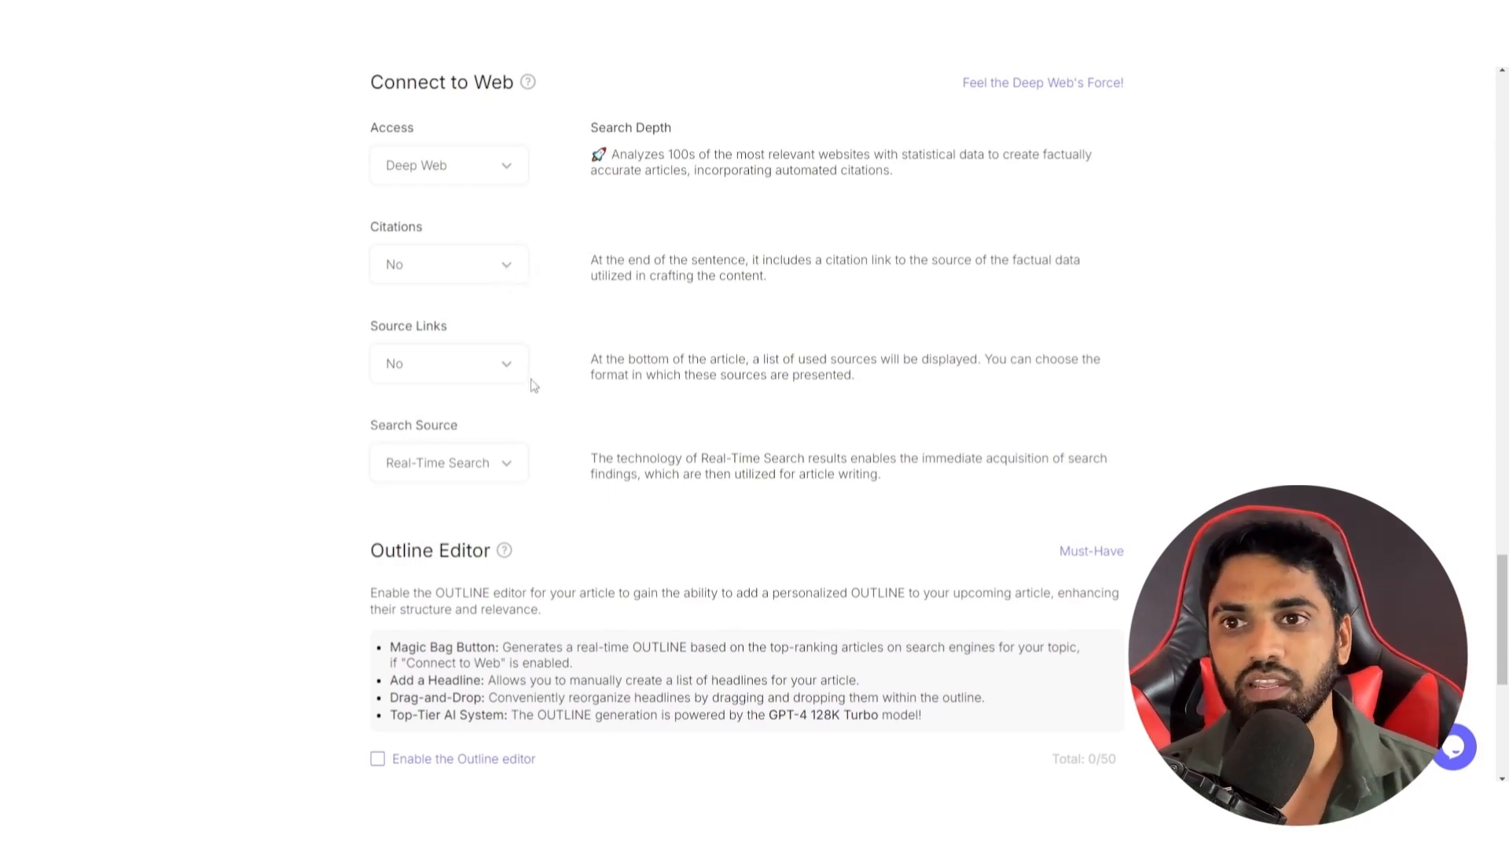
scroll(532, 385, "down", 2)
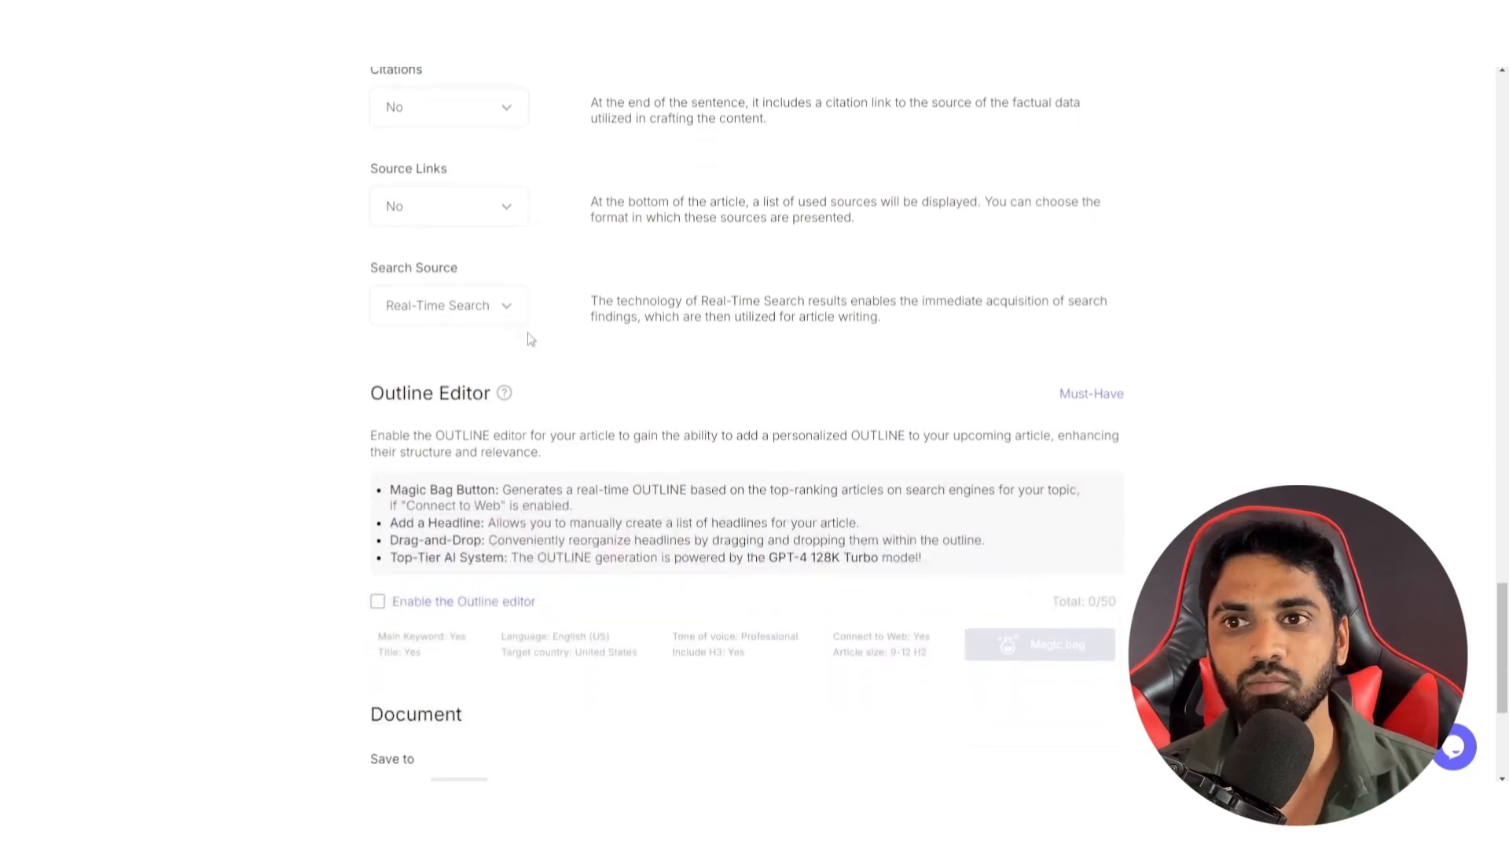
scroll(532, 339, "down", 4)
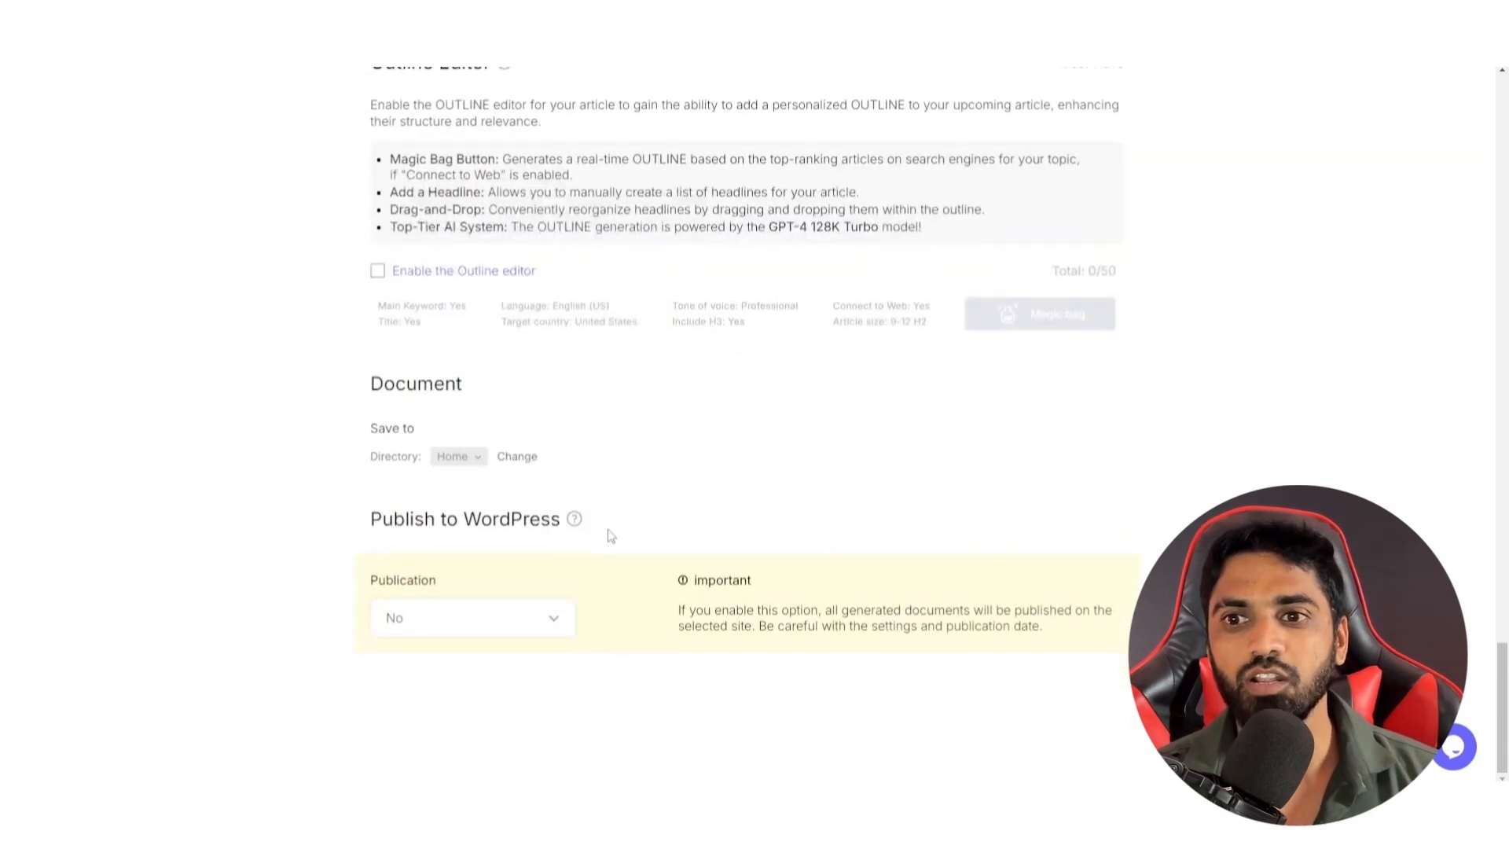
scroll(828, 507, "up", 10)
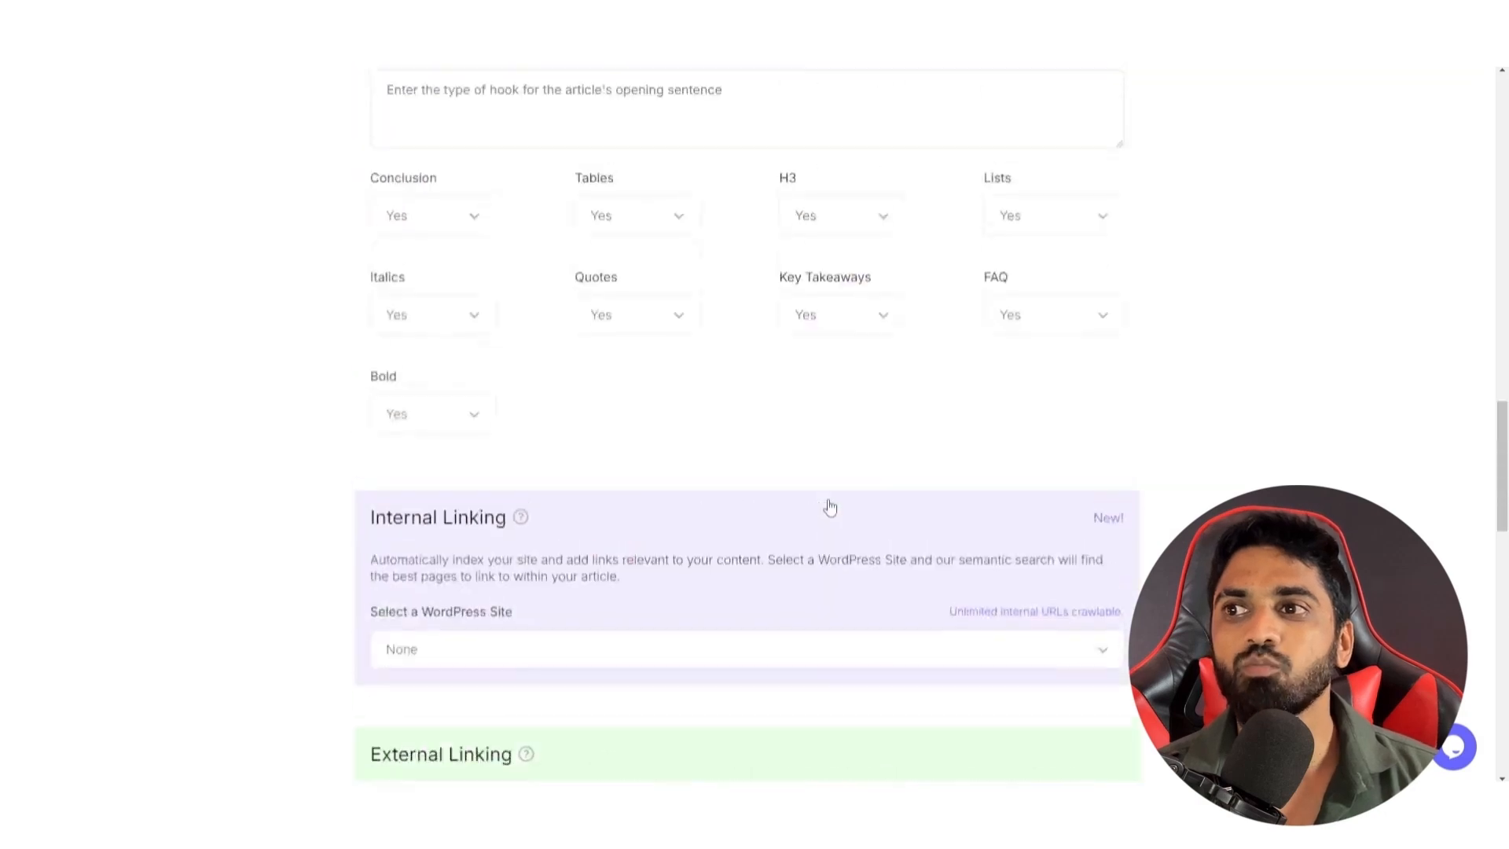
scroll(828, 505, "up", 15)
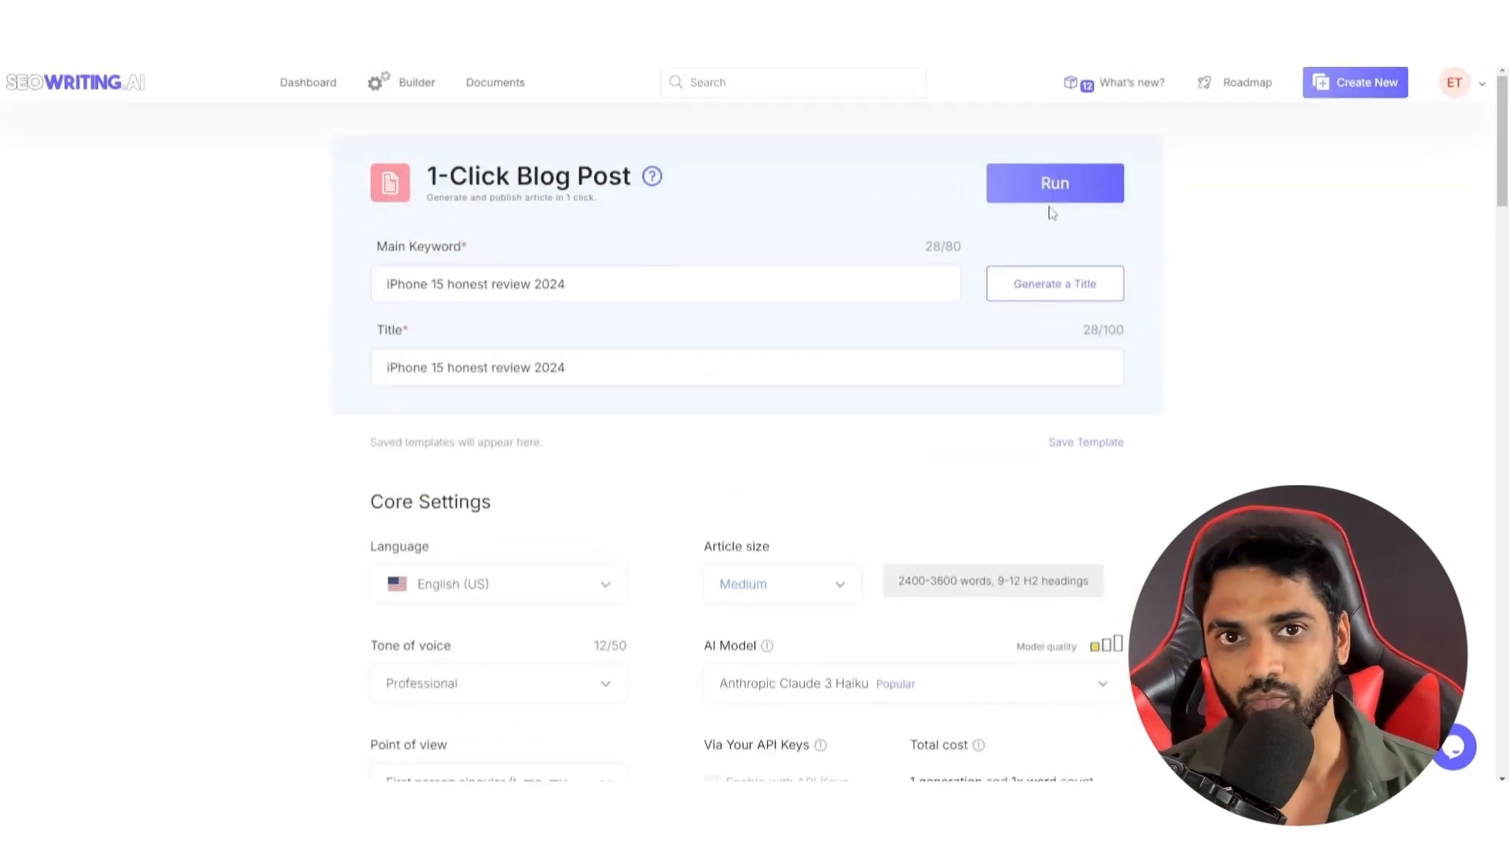
Step: Open the generated article "The New System To Launch an Online Business Review 2024" from the saved documents and examine its full content
left_click(510, 91)
scroll(838, 477, "down", 4)
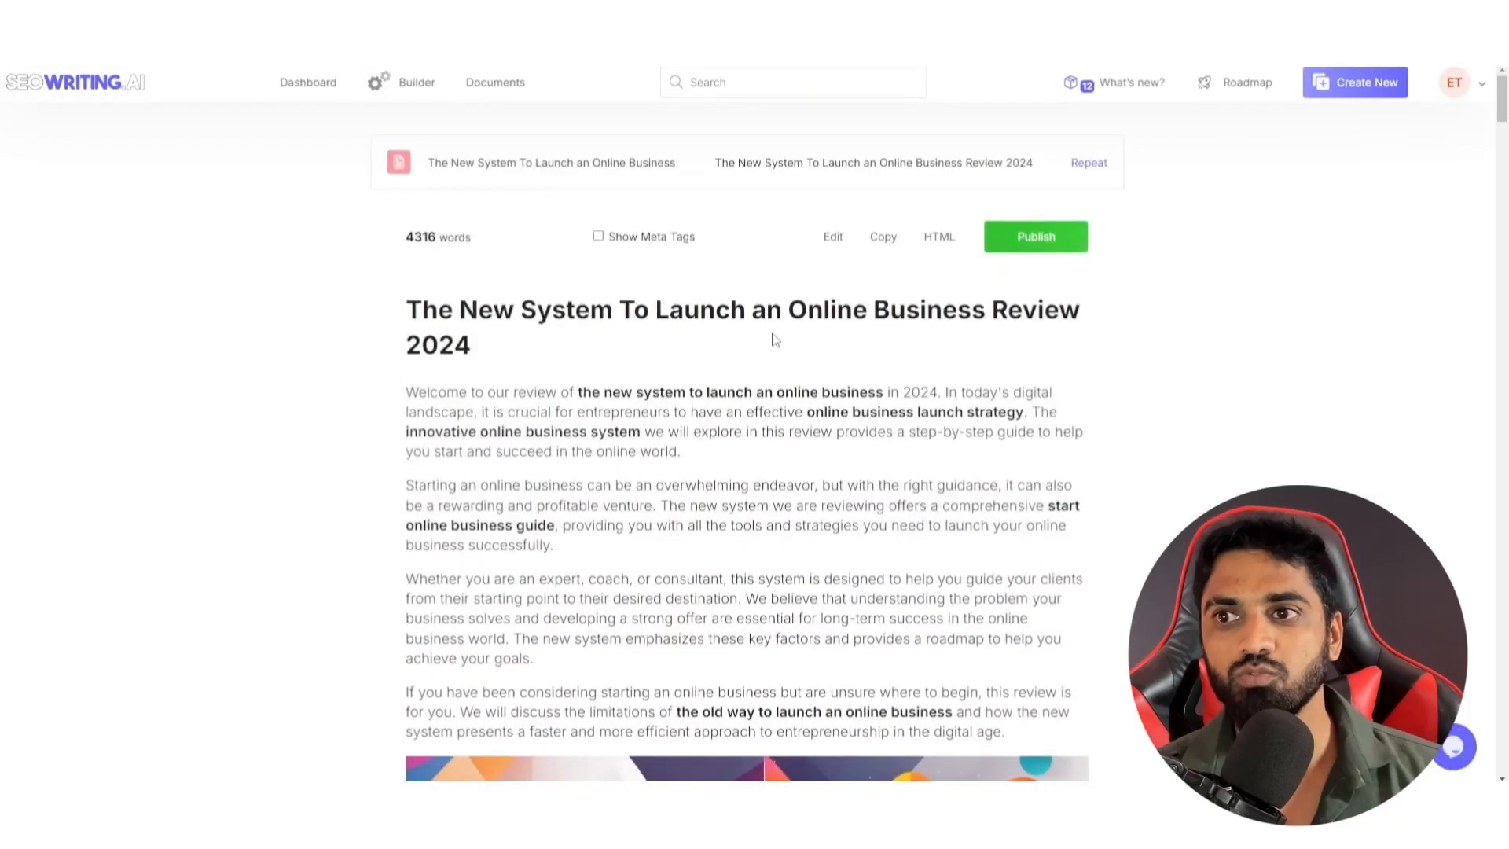
scroll(807, 340, "down", 15)
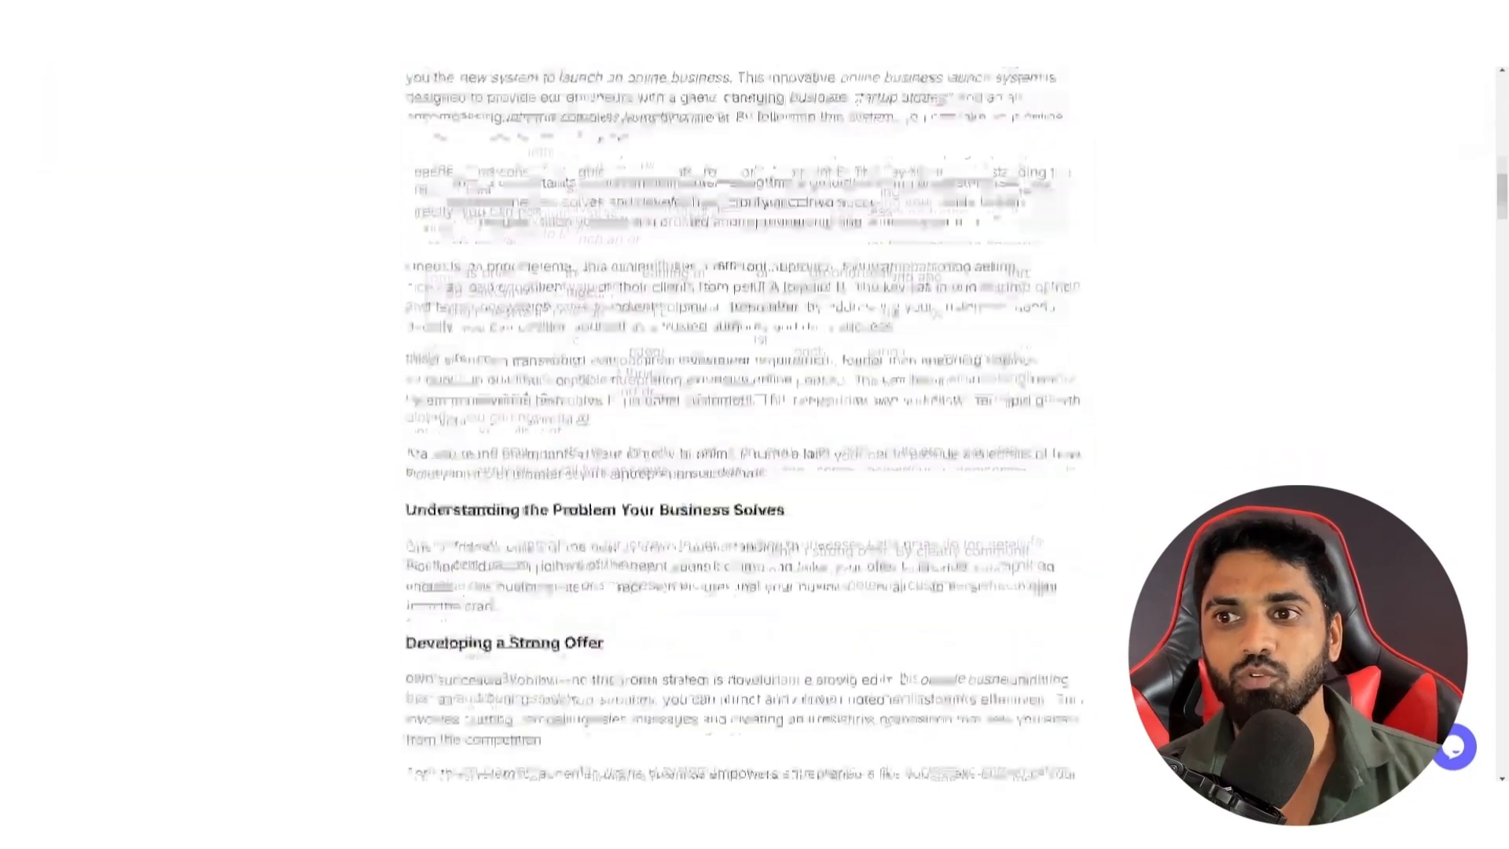
scroll(532, 474, "down", 20)
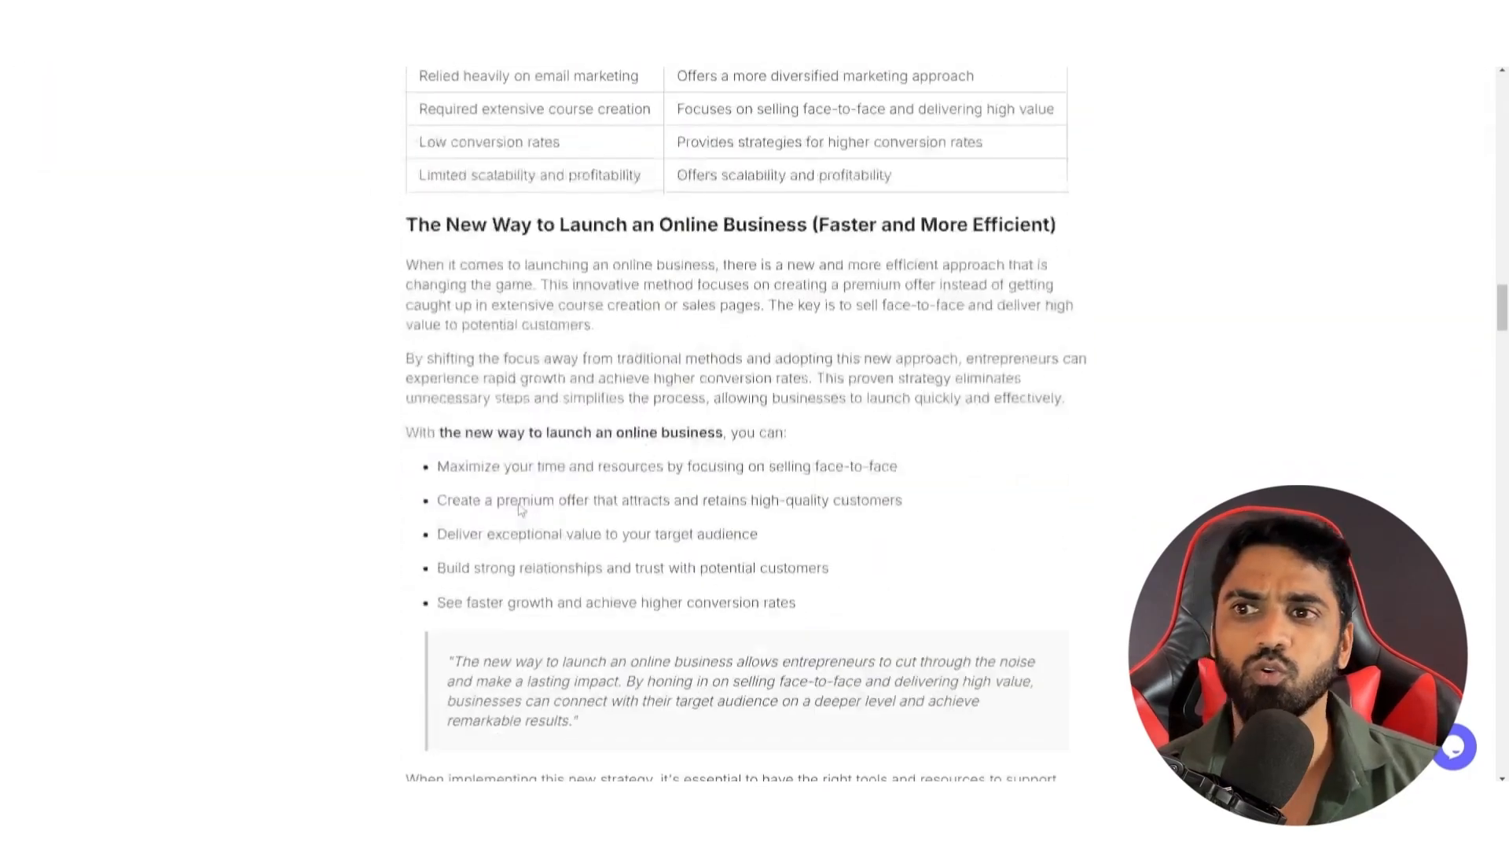
scroll(519, 506, "down", 6)
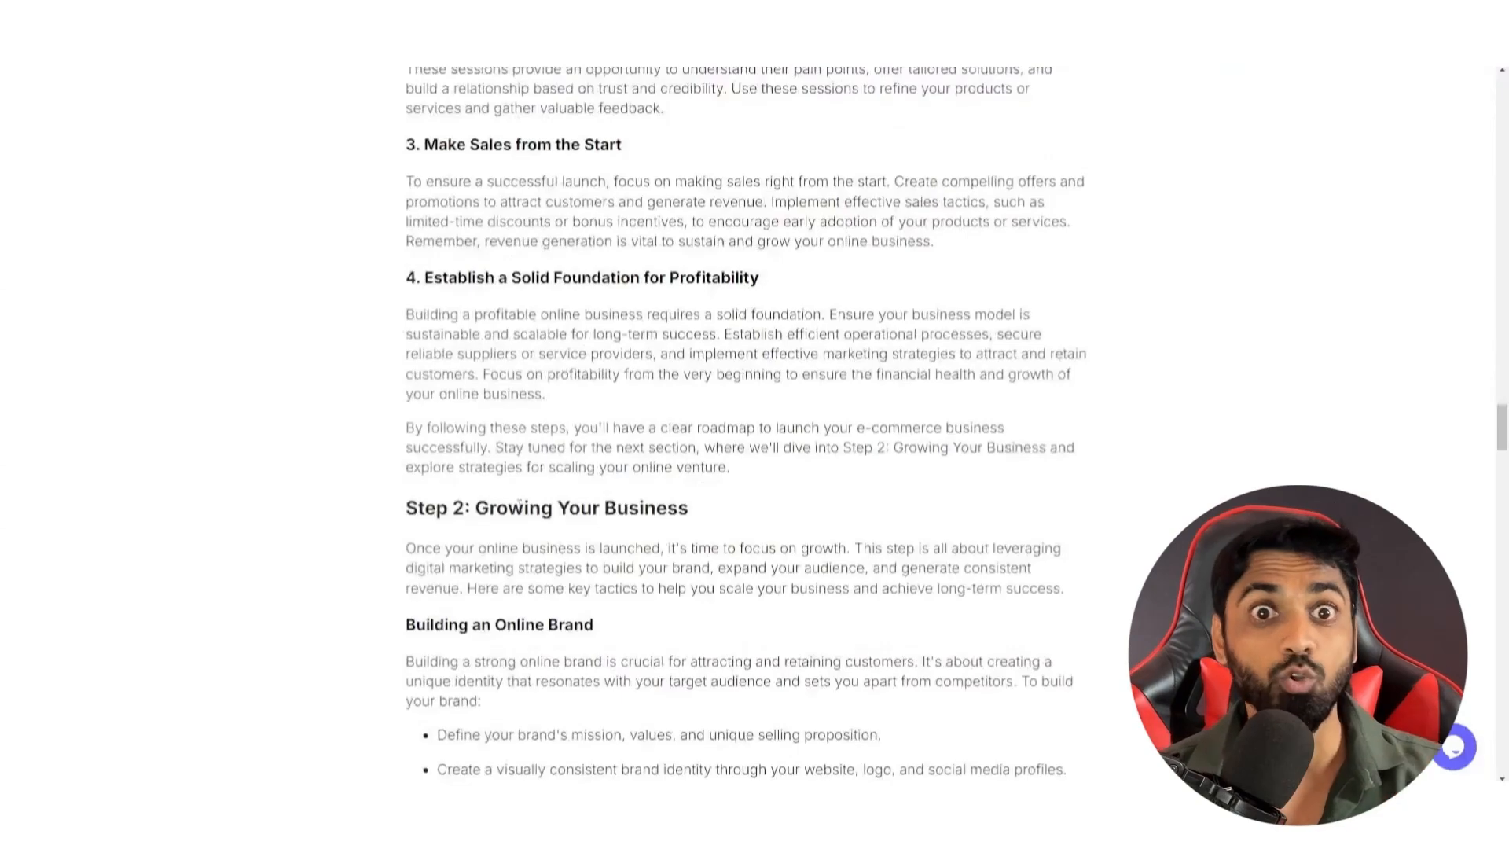
scroll(519, 507, "down", 20)
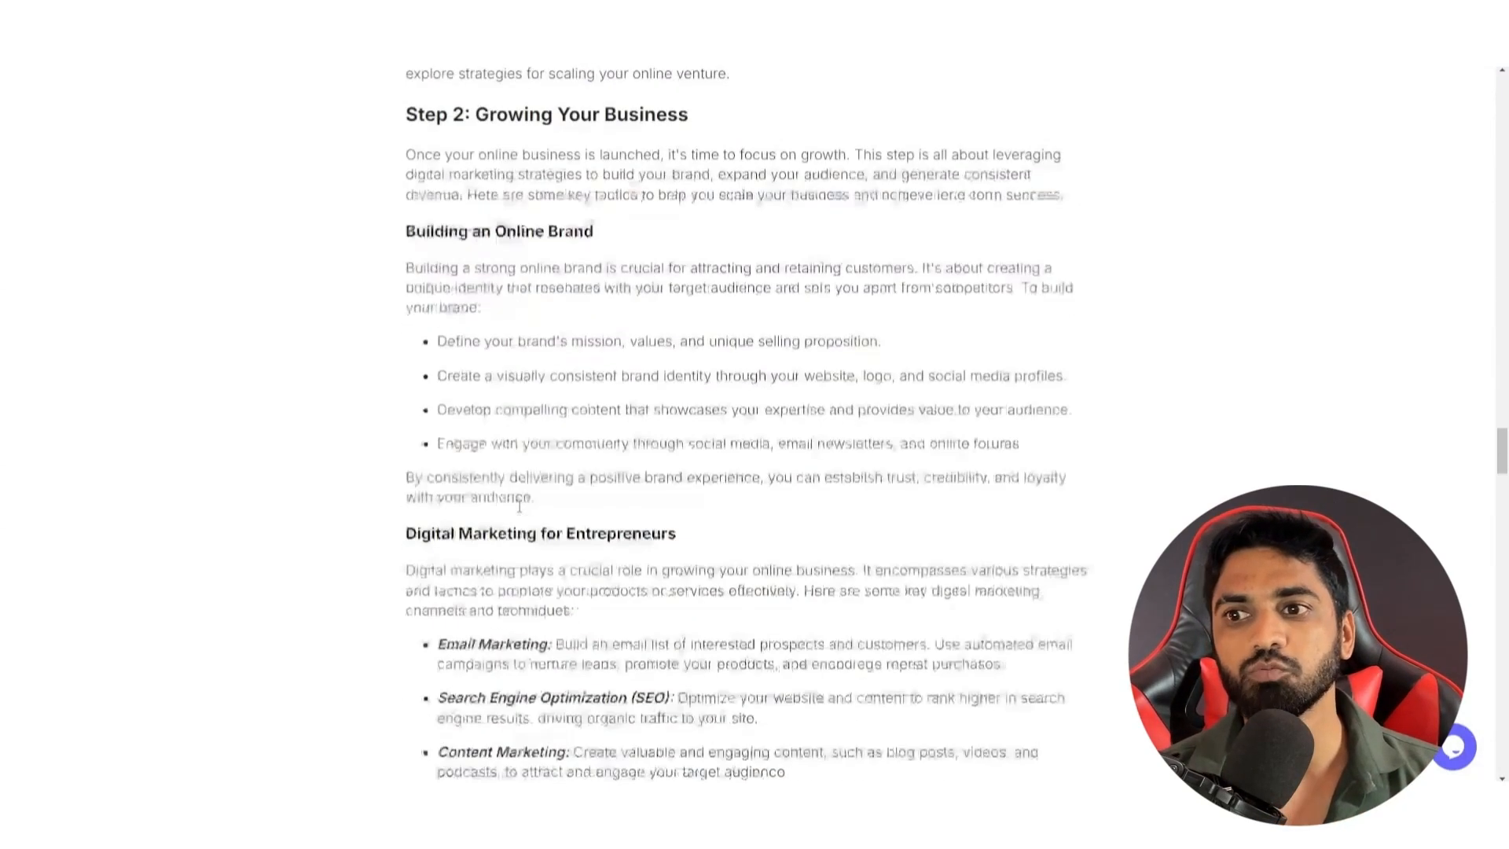
scroll(519, 513, "down", 20)
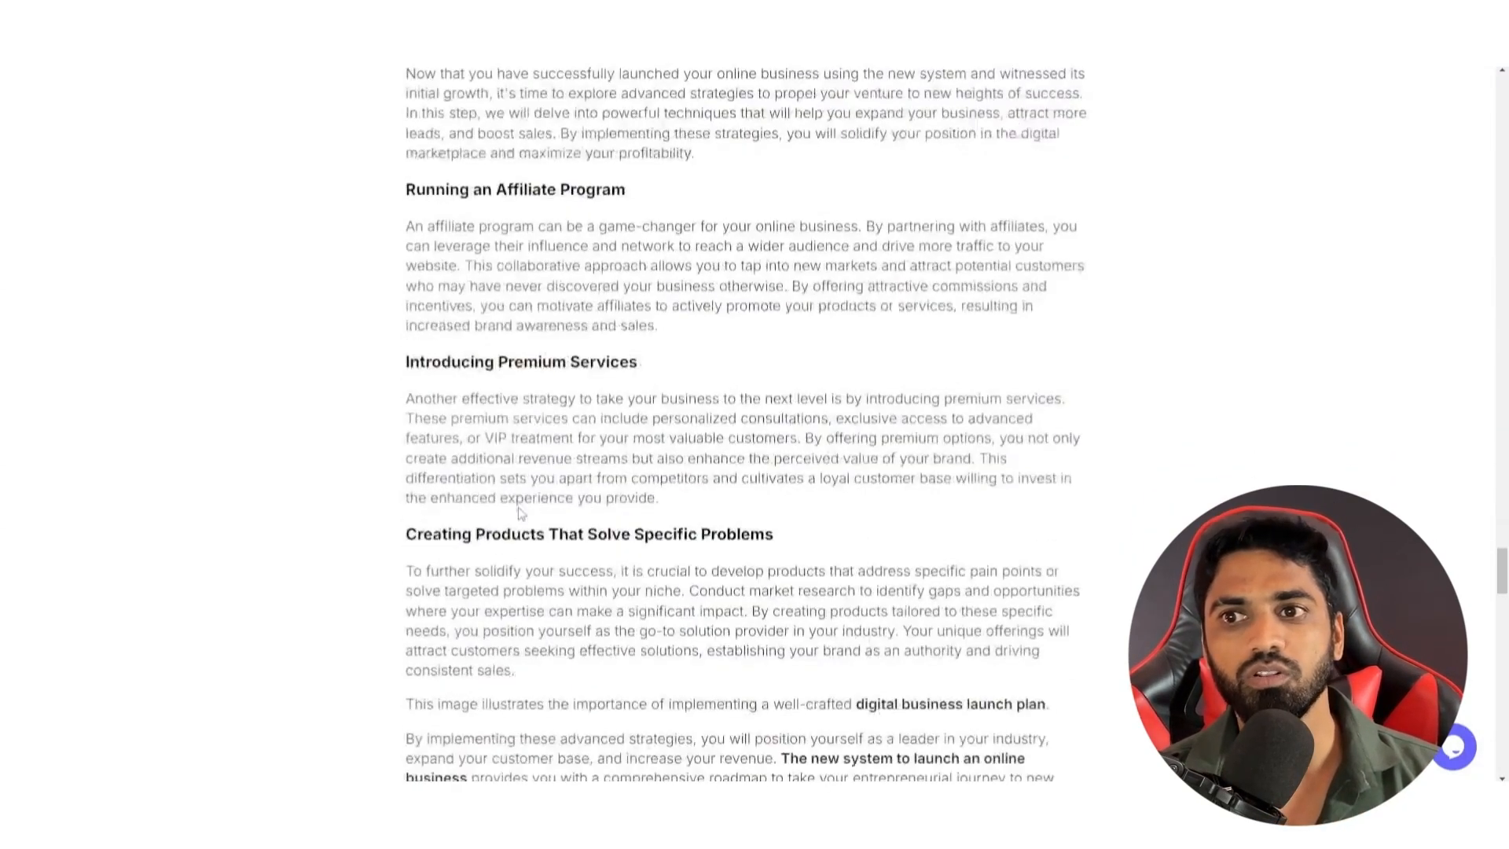
scroll(522, 516, "down", 10)
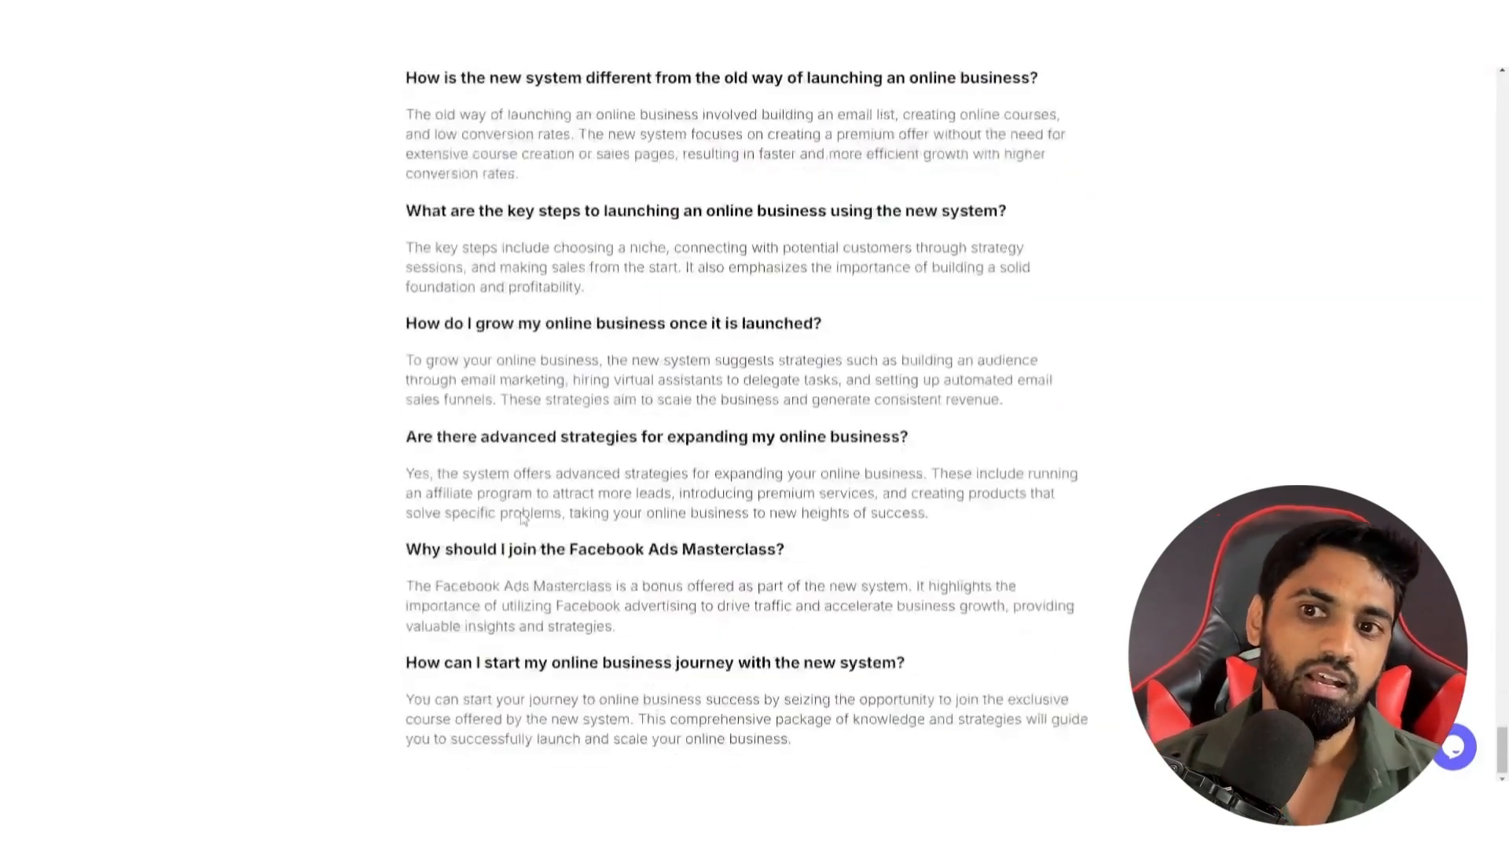
left_click_drag(837, 735, 440, 428)
scroll(644, 353, "up", 20)
scroll(645, 354, "up", 20)
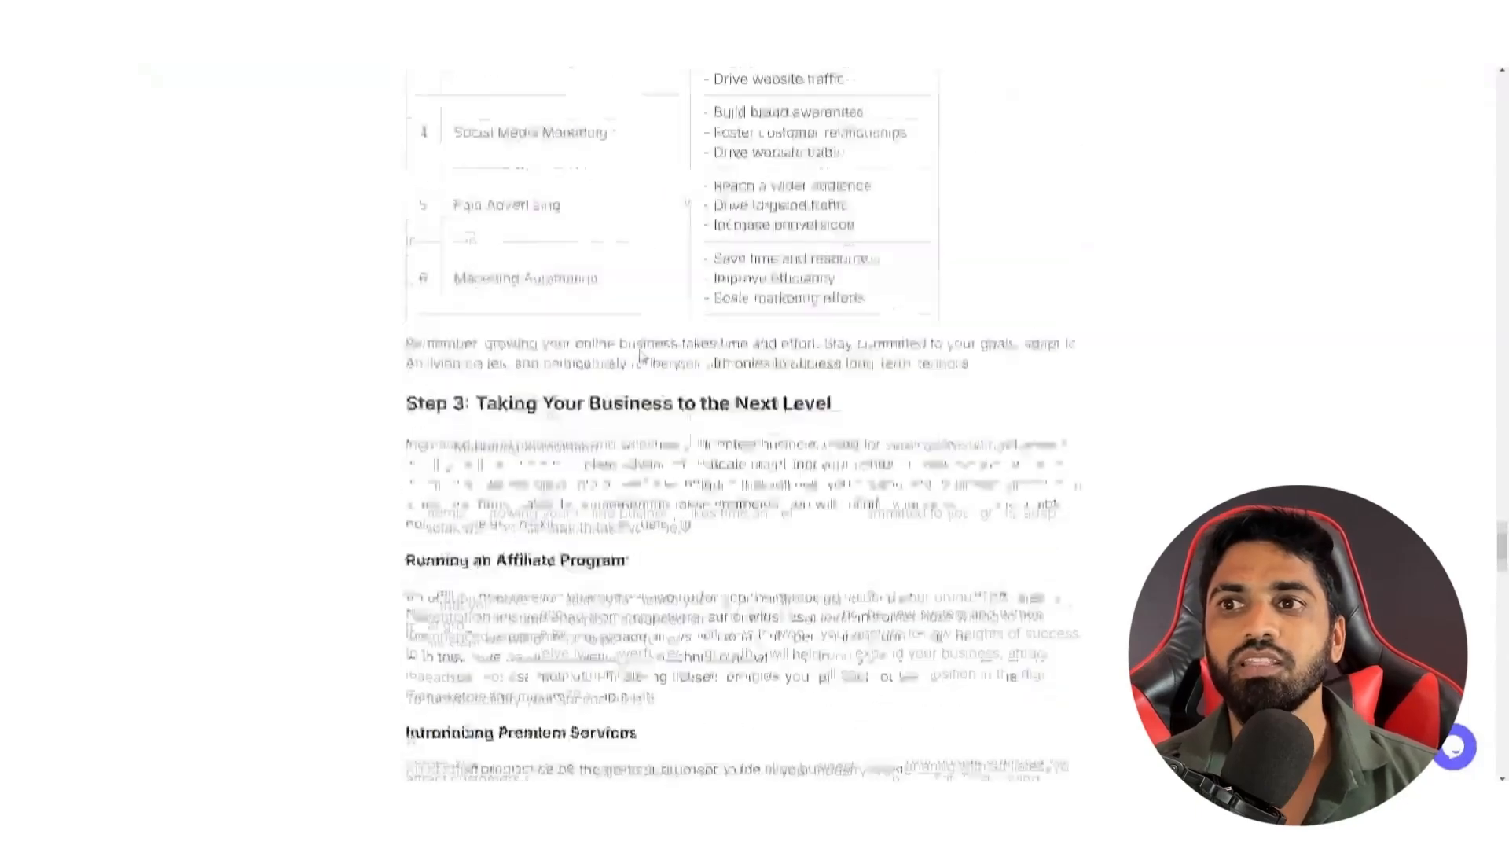
scroll(531, 388, "up", 20)
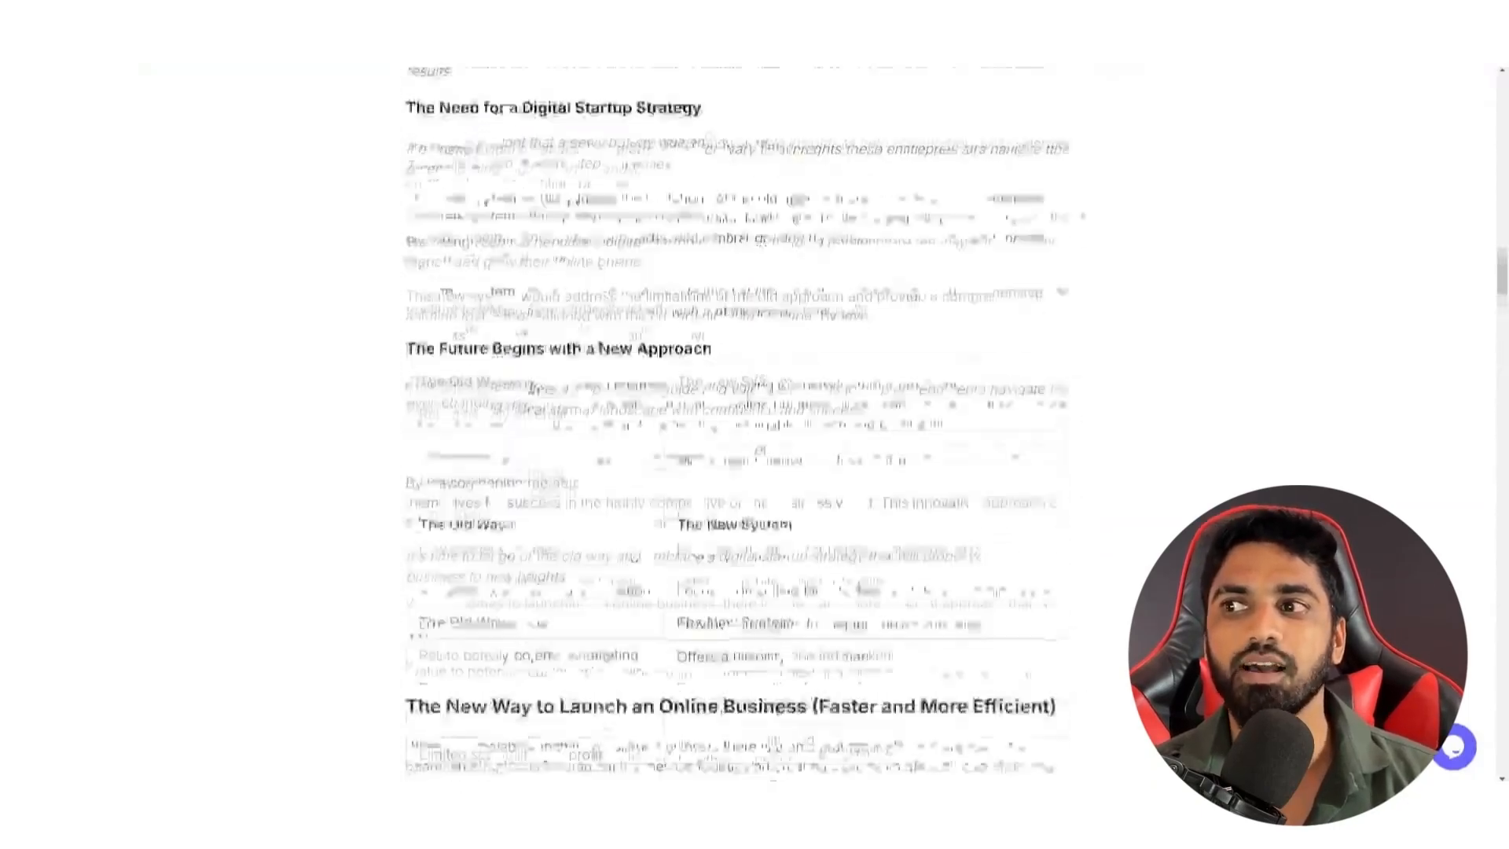
scroll(462, 324, "up", 3)
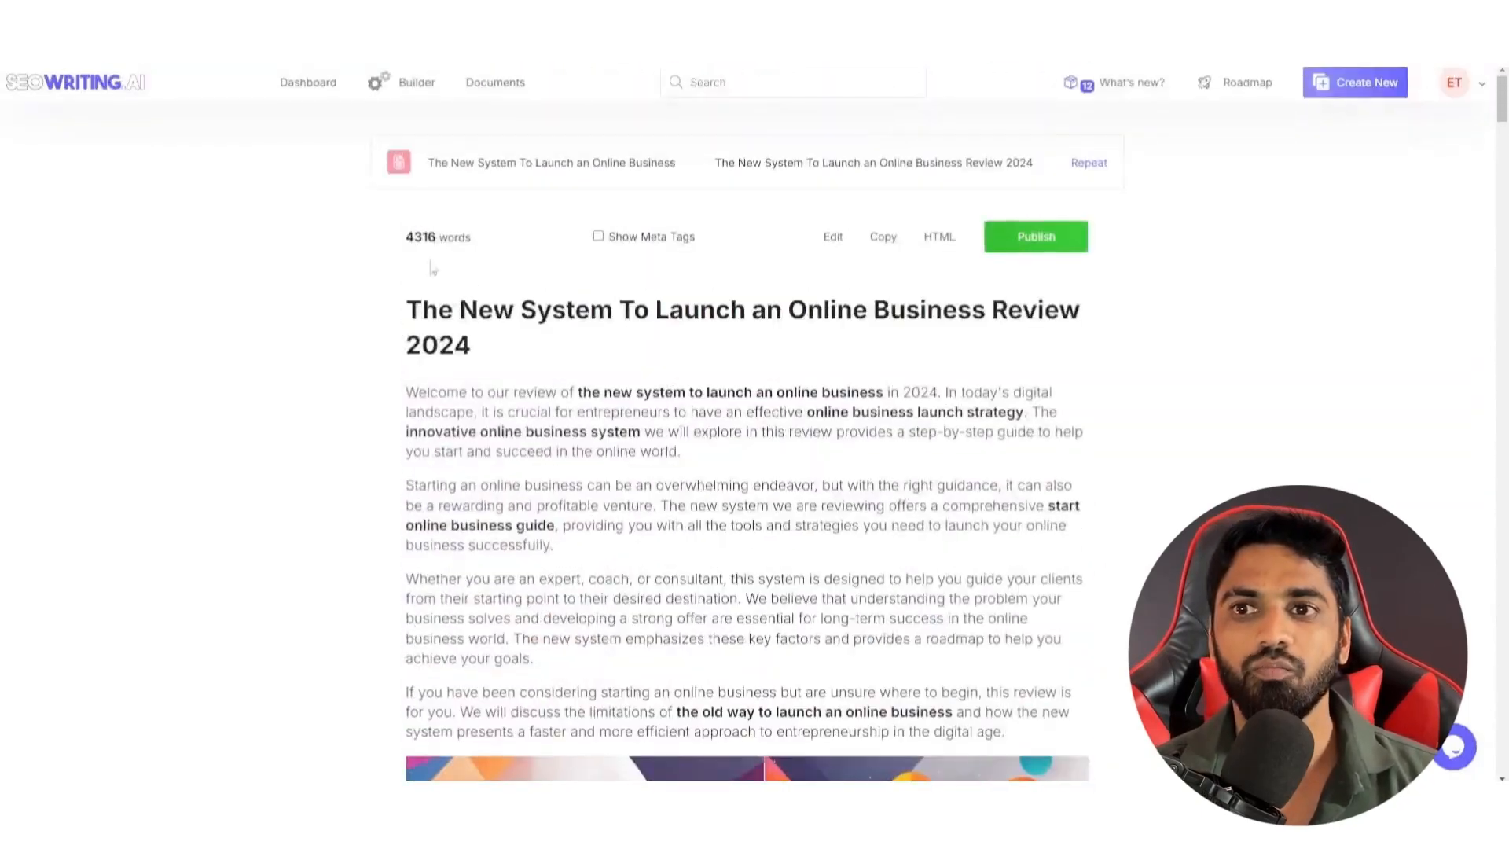
Step: Copy the article from its opening paragraph through the "Developing a Strong Offer" section into the body of the WordPress post
left_click_drag(407, 391, 761, 545)
scroll(761, 545, "down", 20)
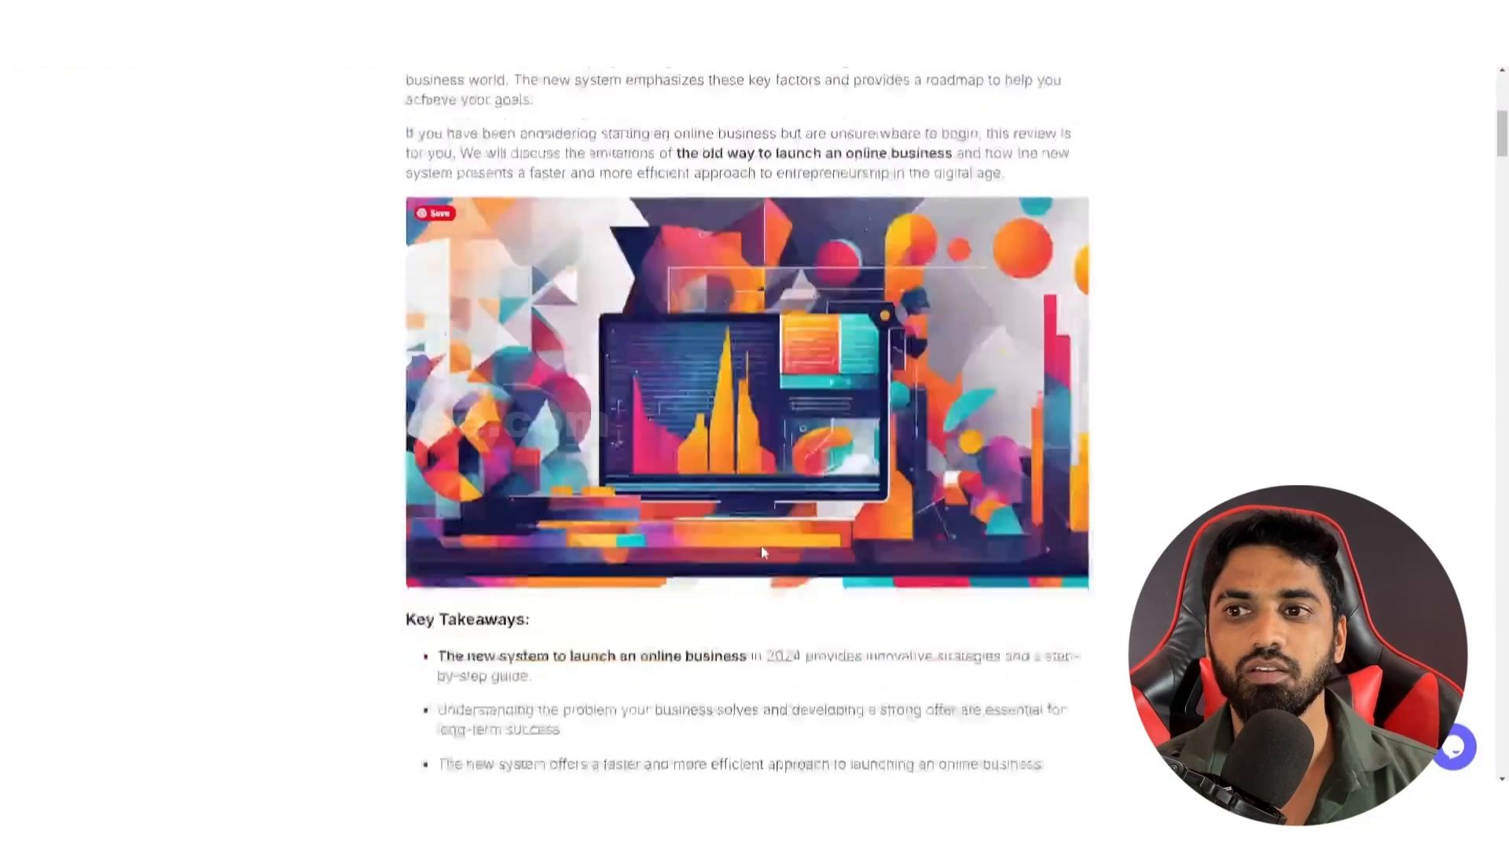
left_click(1032, 373, "shift")
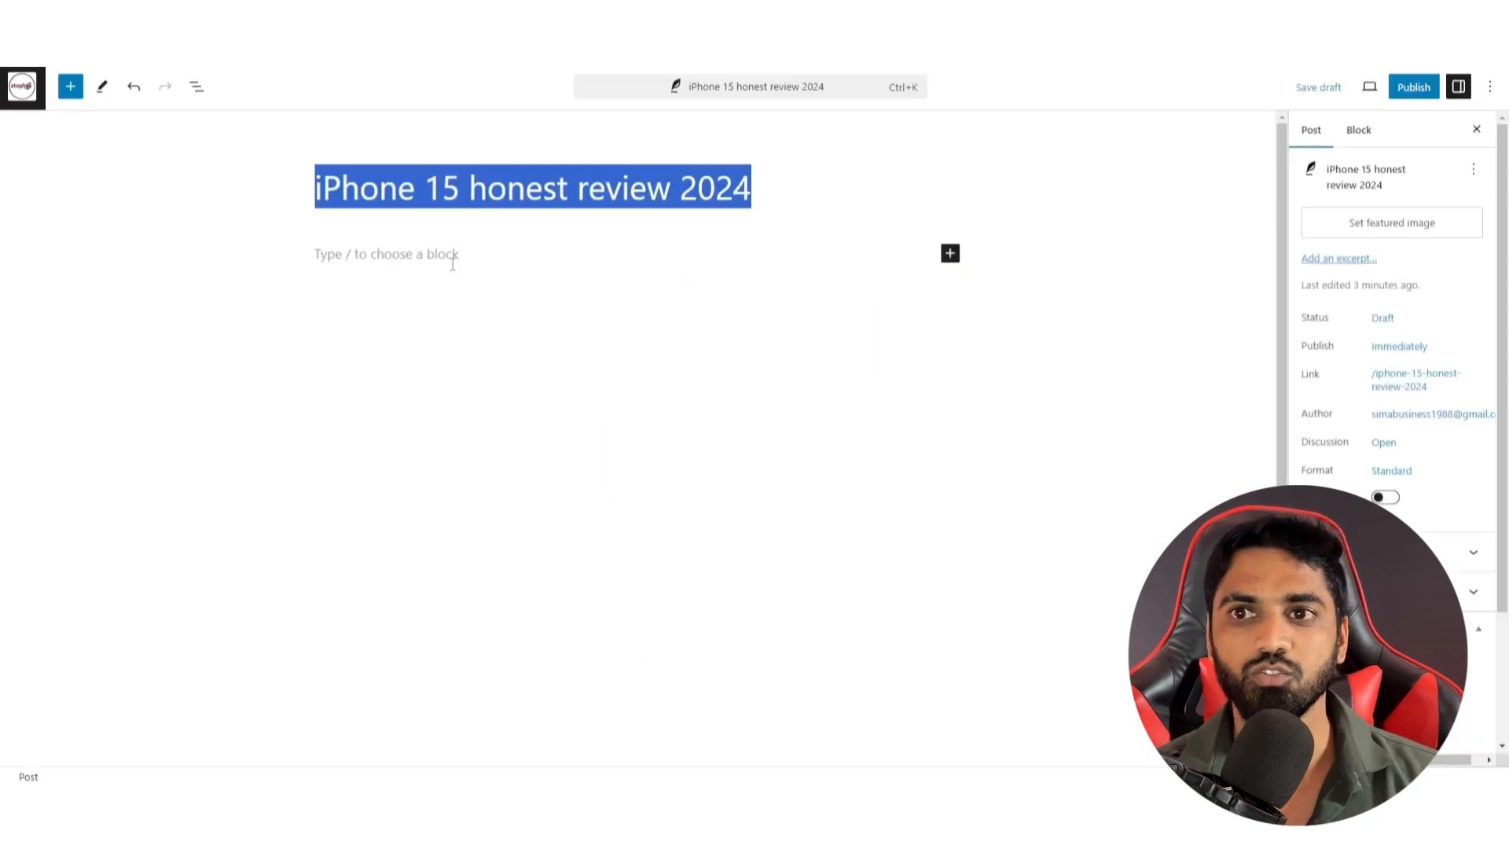
left_click(453, 265)
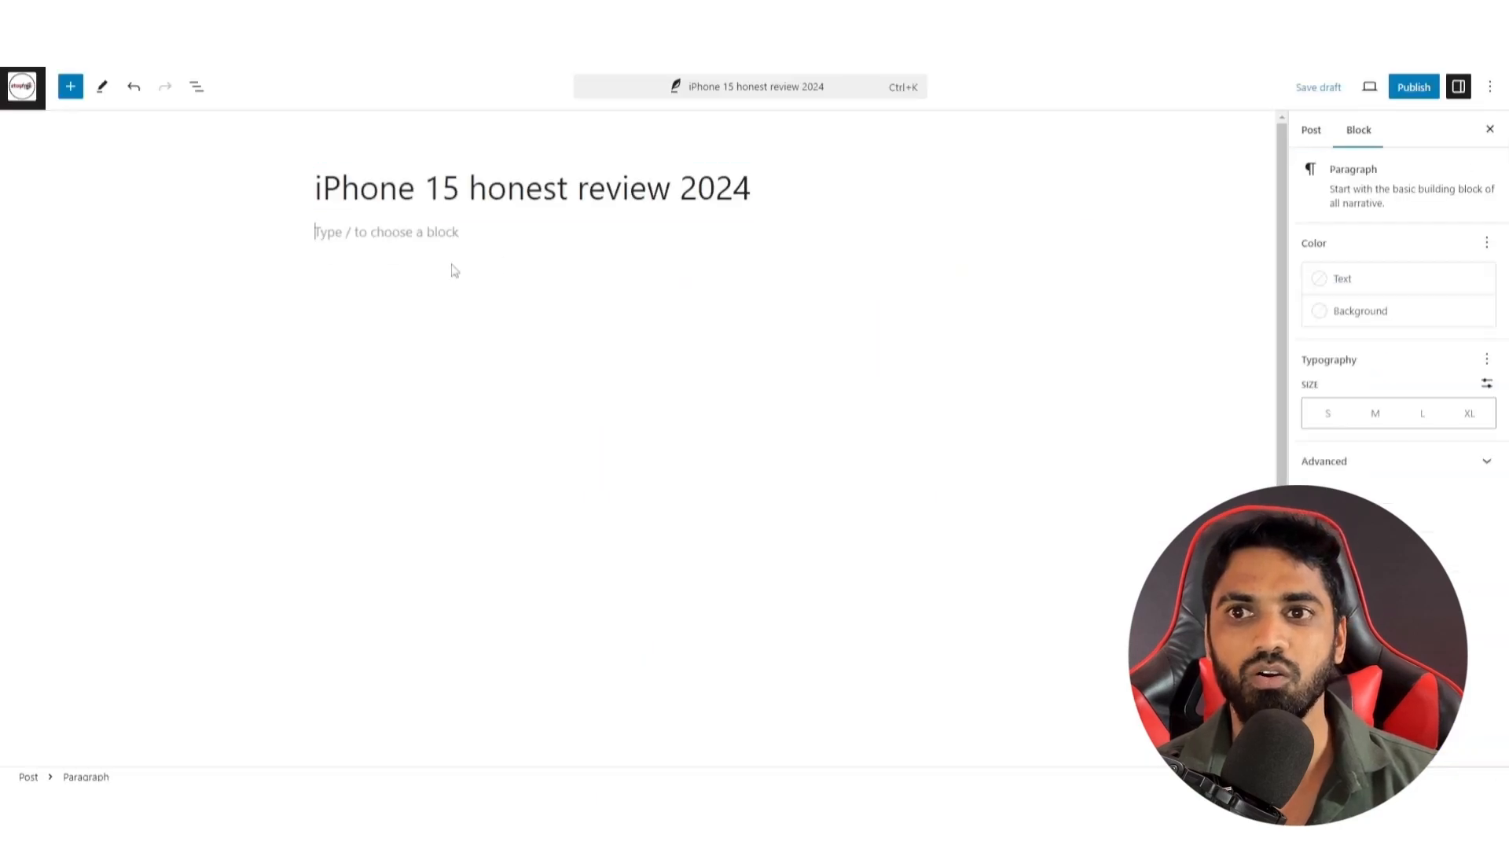
key("ctrl+v")
Step: Replace the WordPress post title with the generated article's title, "The New System To Launch an Online Business Review 2024"
scroll(586, 451, "up", 10)
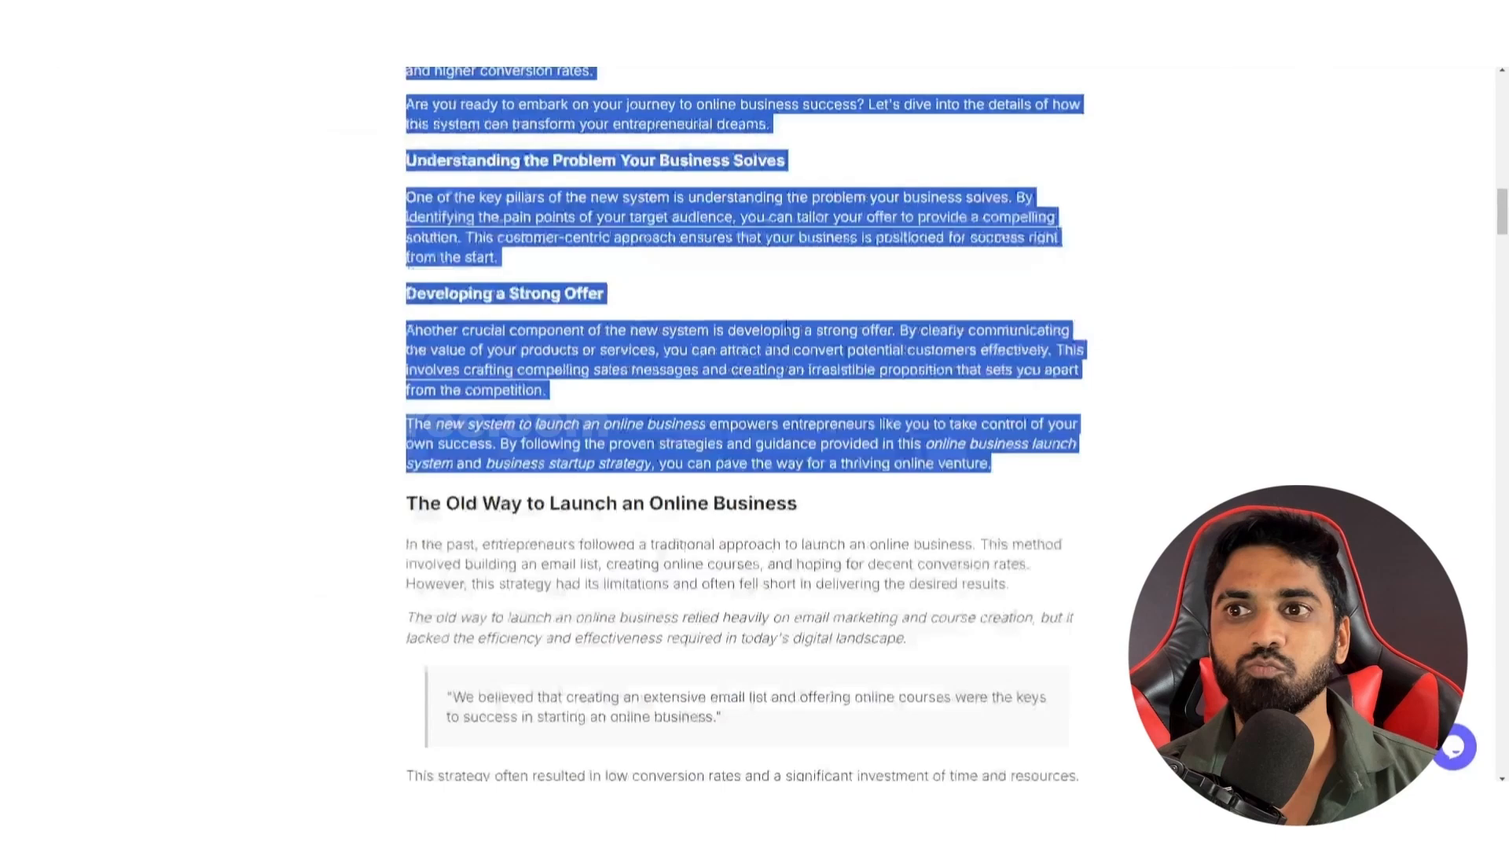
scroll(771, 424, "up", 15)
scroll(771, 424, "up", 2)
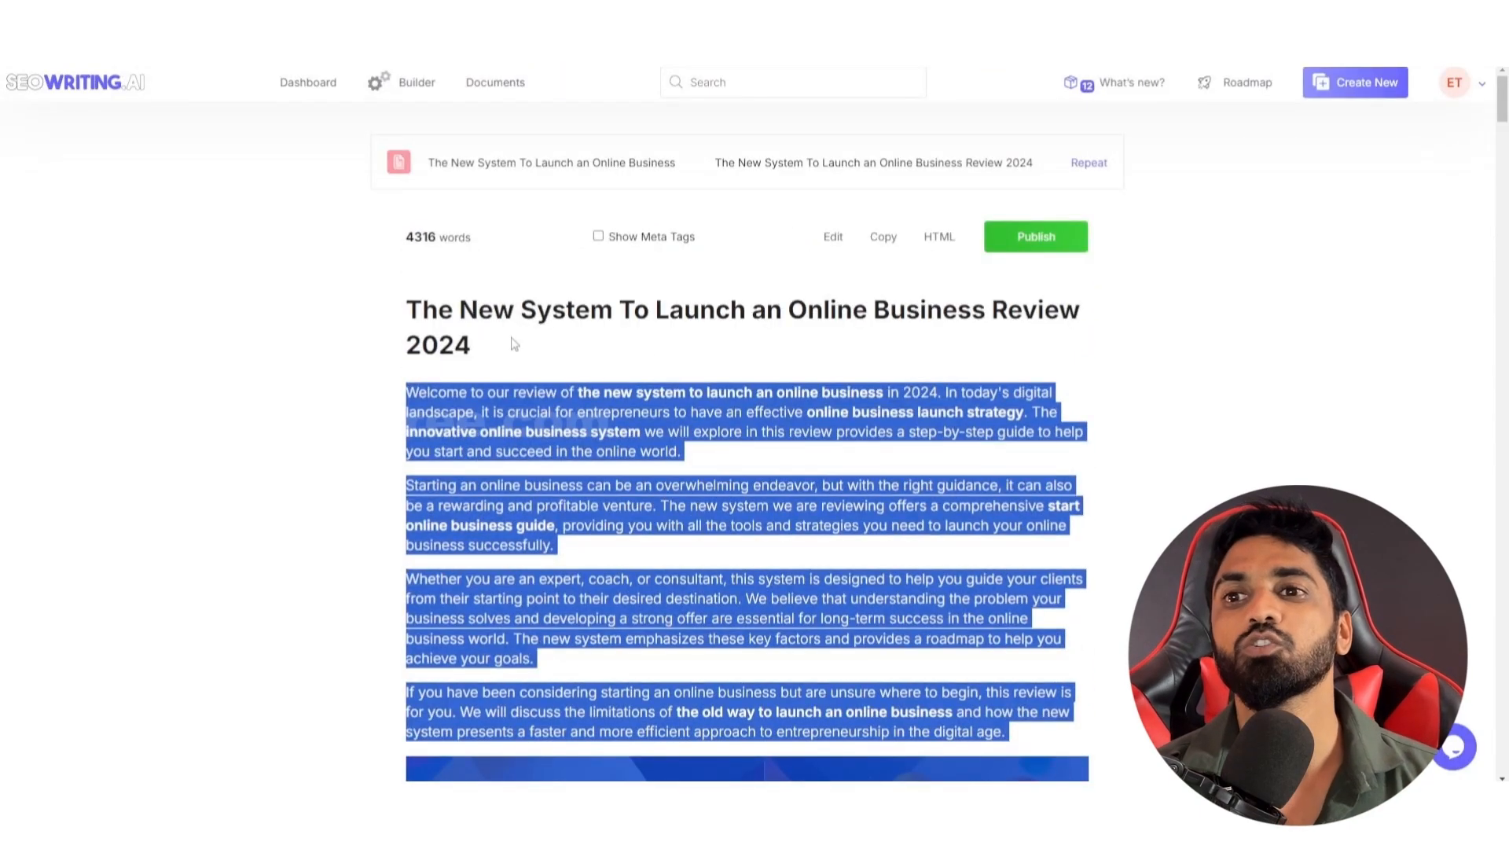
triple_click(485, 310)
key("ctrl+c")
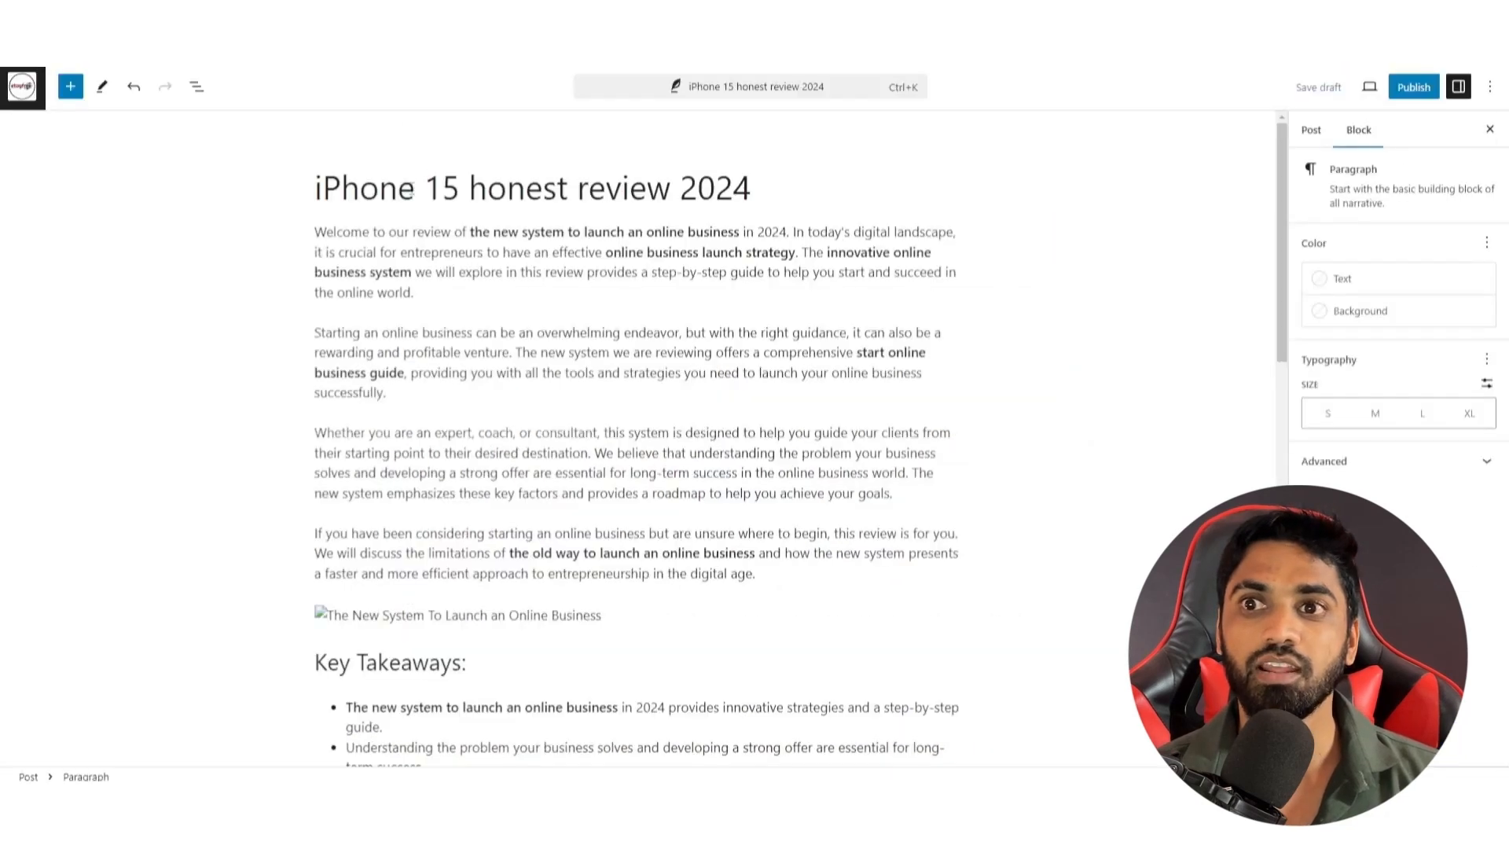
triple_click(532, 189)
key("ctrl+v")
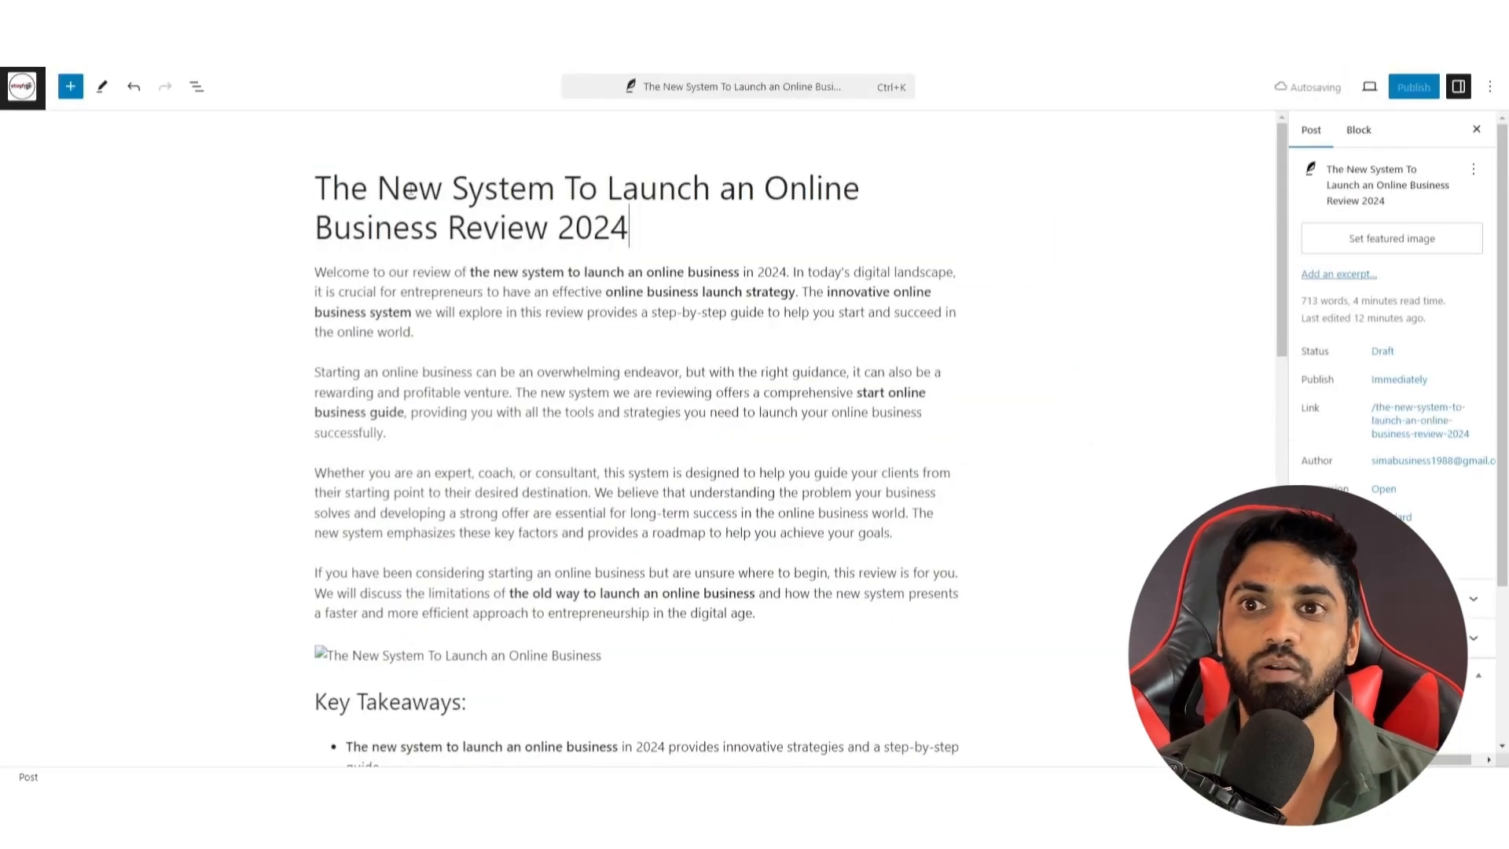
Step: Delete the broken image block above the "Key Takeaways" heading
scroll(463, 323, "down", 4)
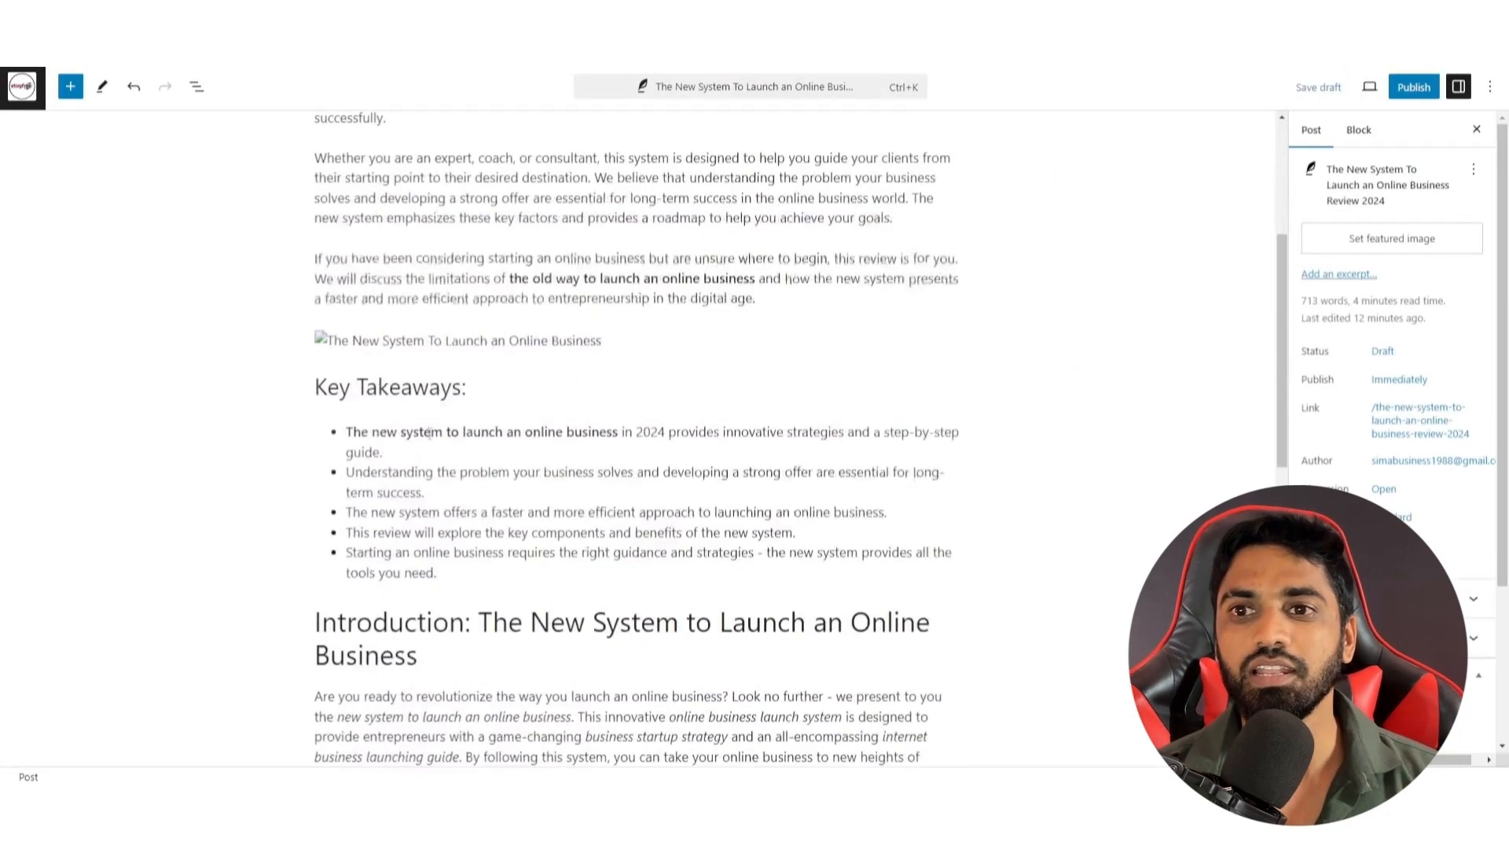
left_click(413, 387)
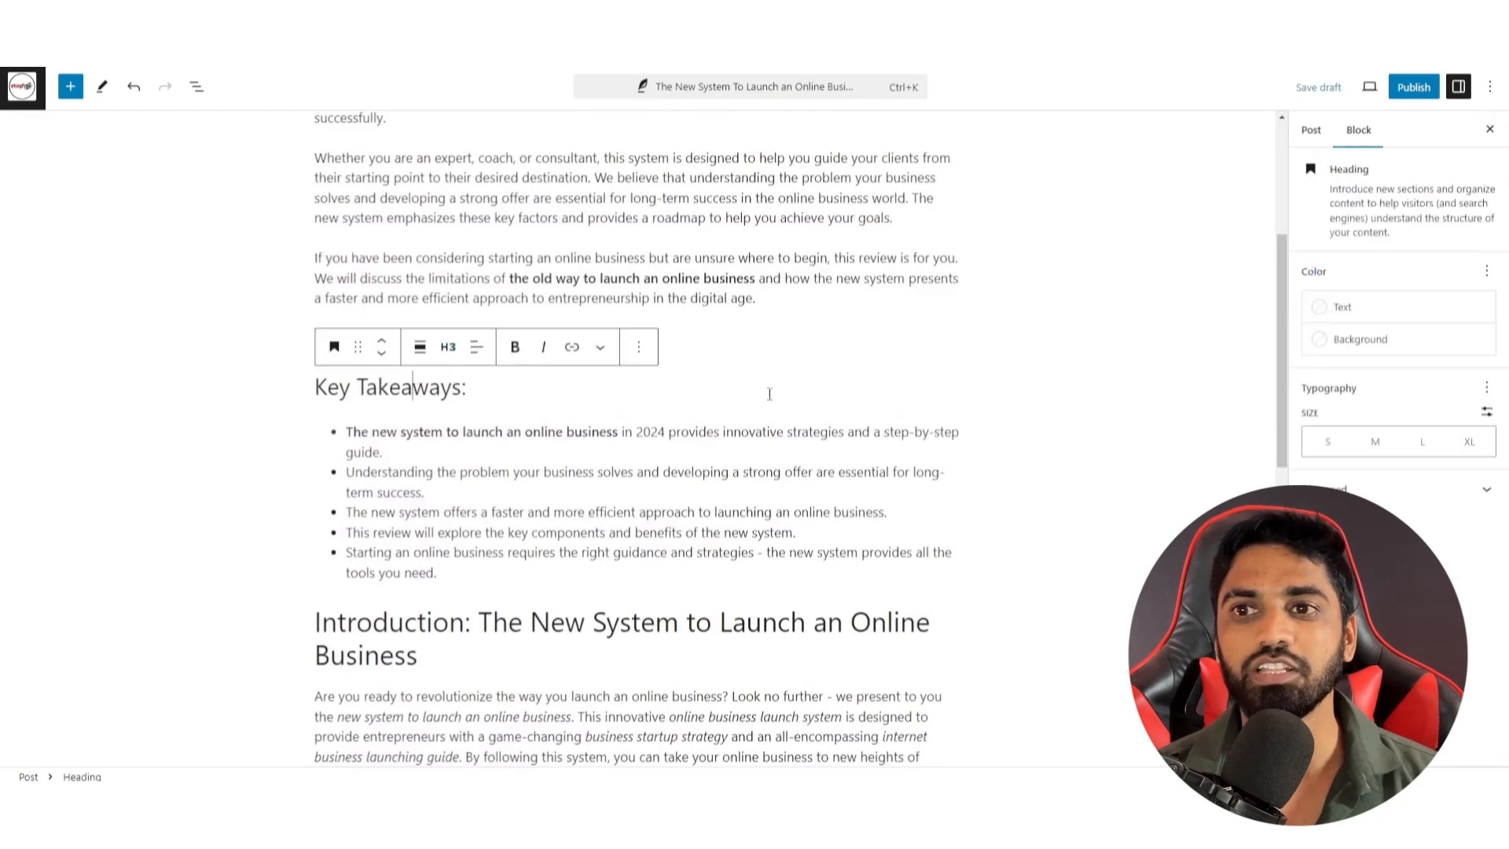
left_click(892, 282)
left_click(528, 343)
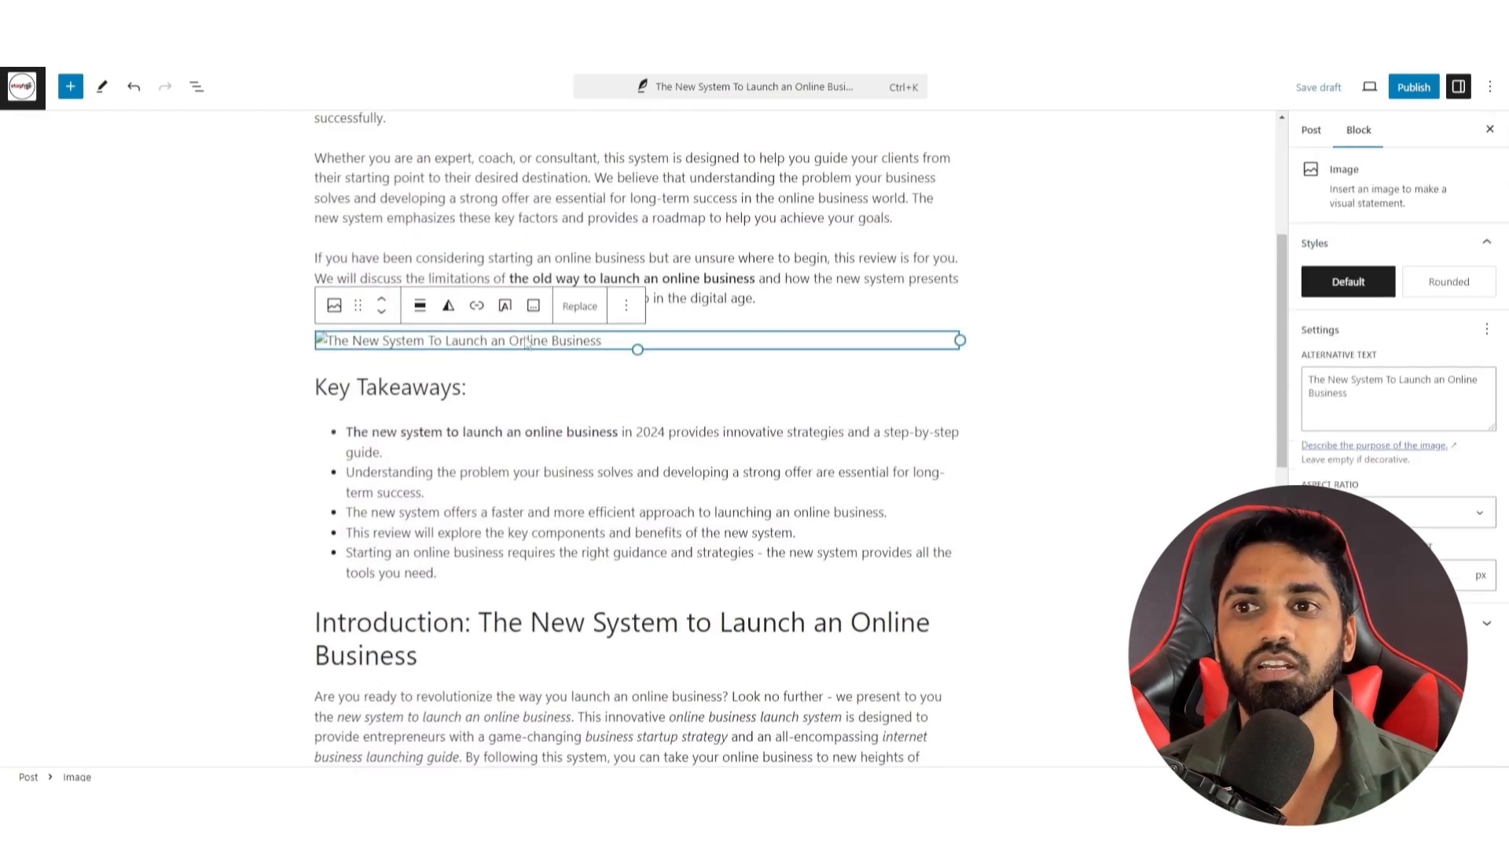
left_click(625, 313)
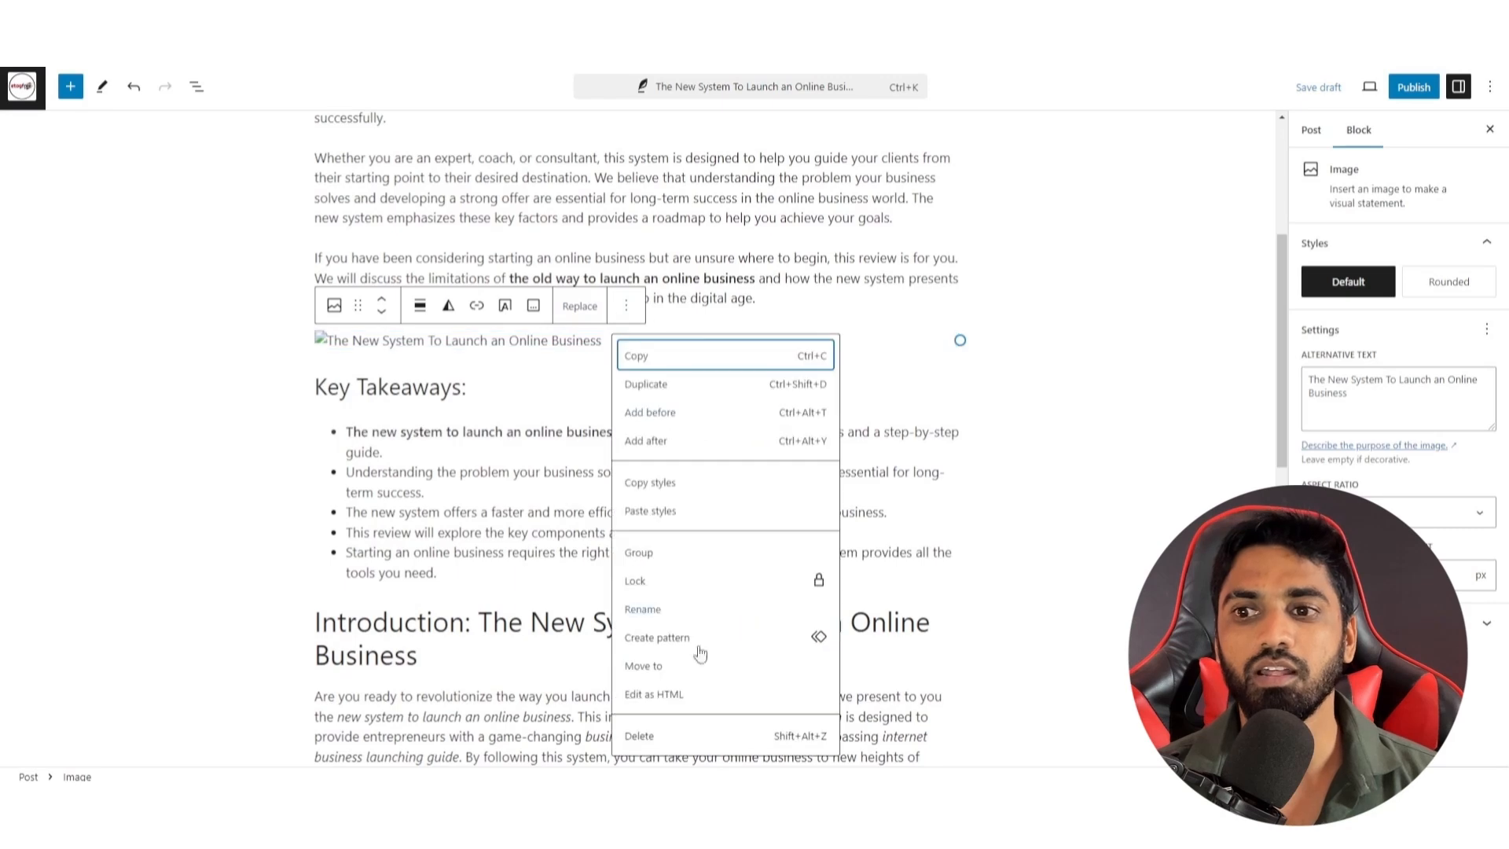
left_click(635, 734)
Step: Examine the heading levels, list items and section structure of the pasted article in the post editor
scroll(715, 554, "down", 5)
scroll(715, 555, "down", 5)
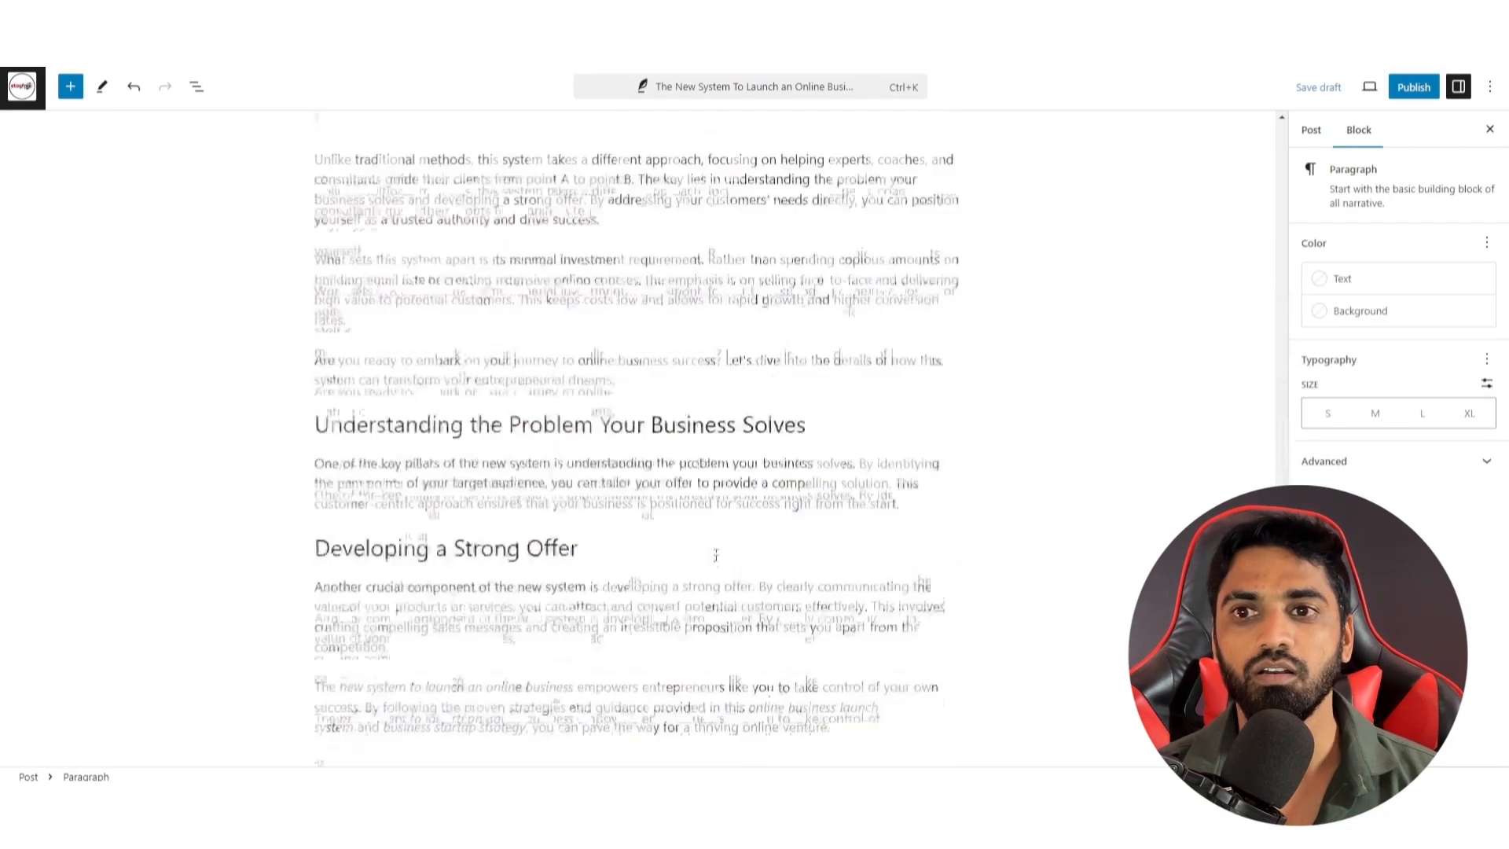
left_click(507, 417)
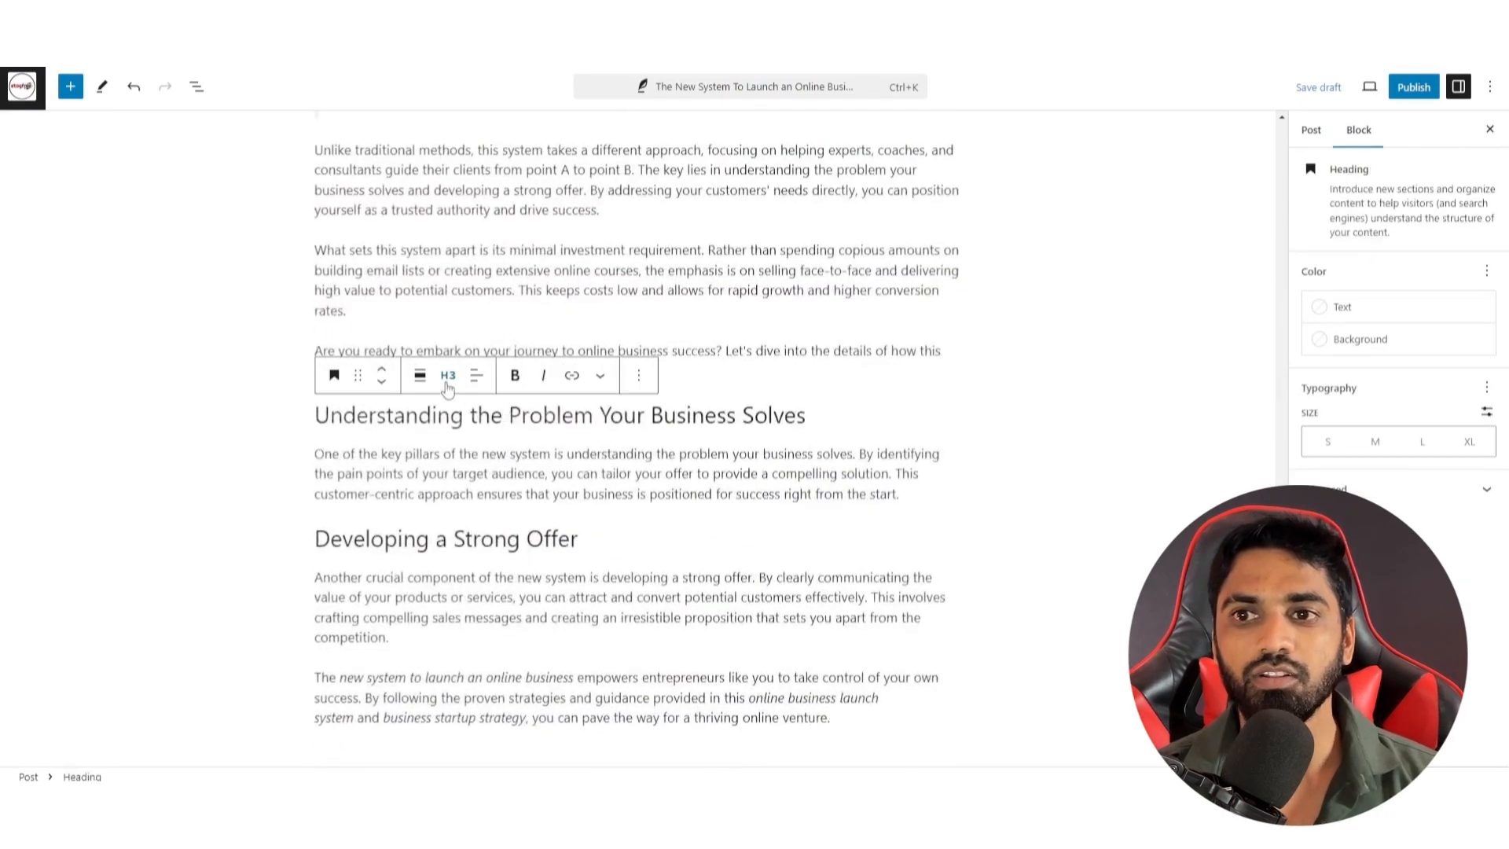
left_click(448, 376)
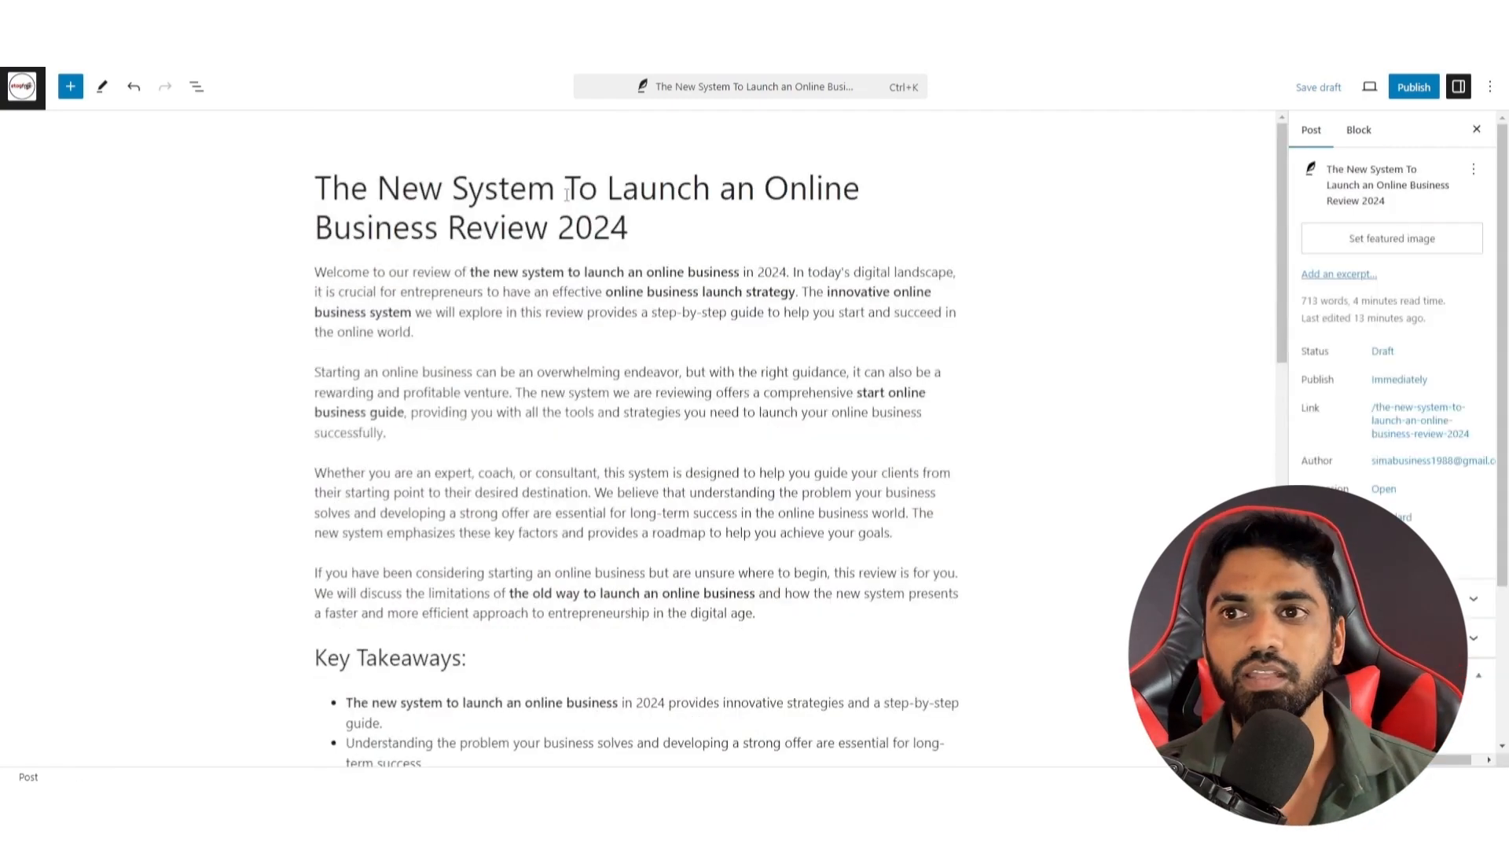
scroll(535, 366, "down", 4)
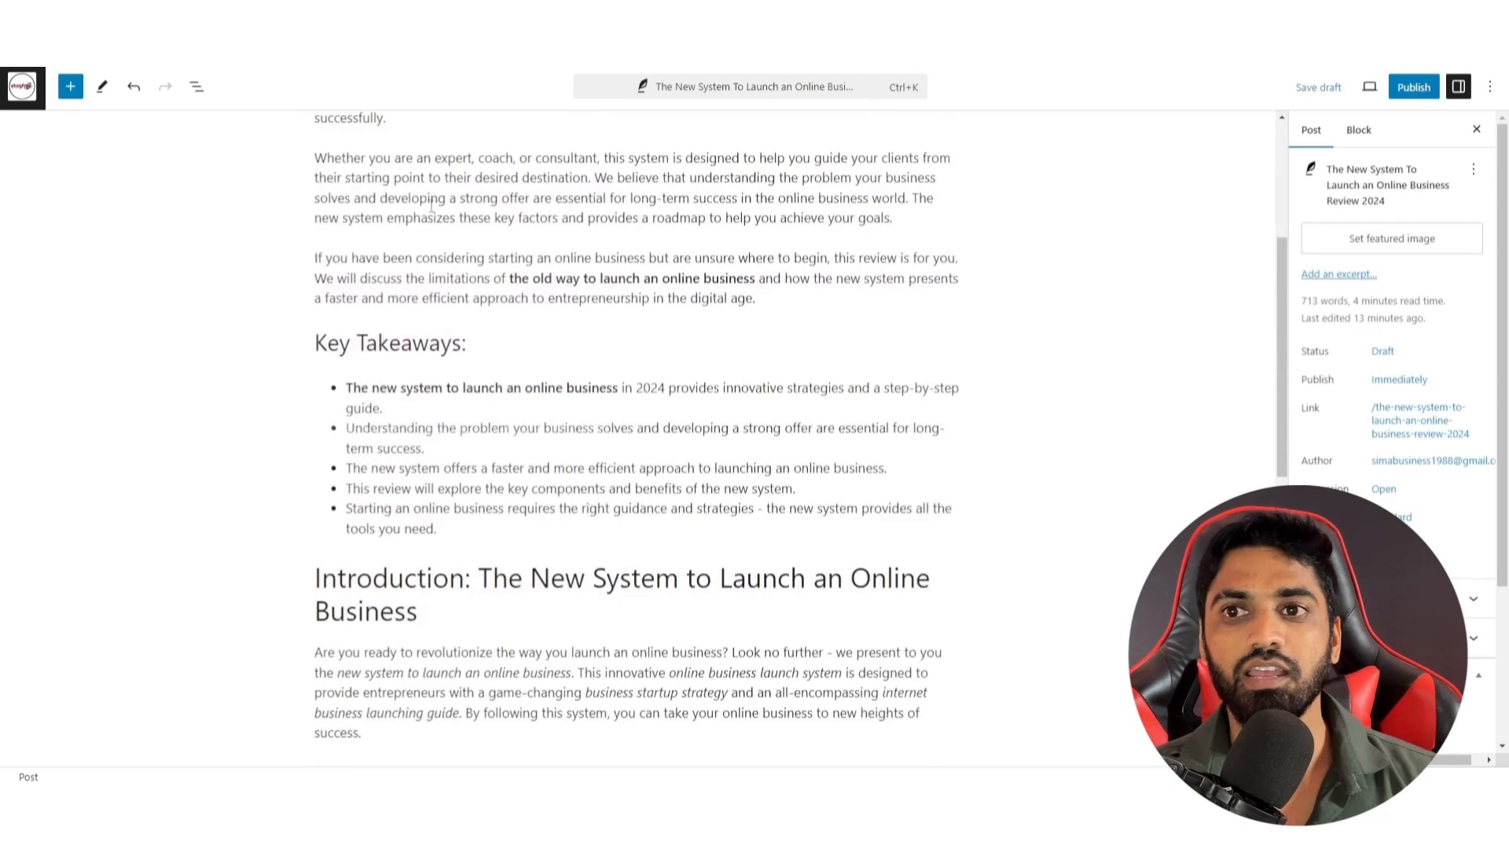
double_click(367, 340)
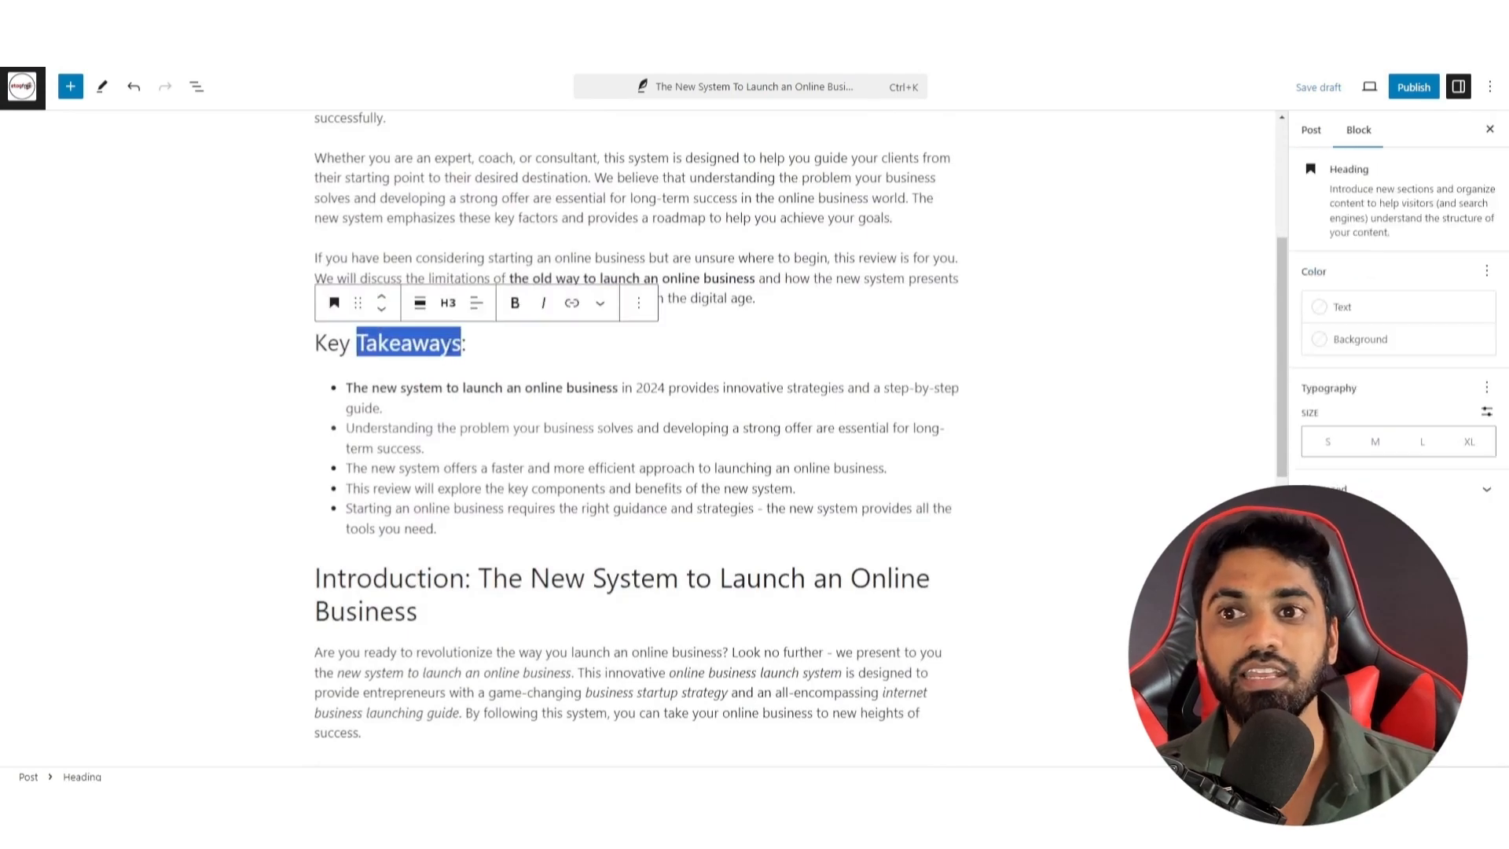
double_click(429, 417)
scroll(432, 425, "down", 8)
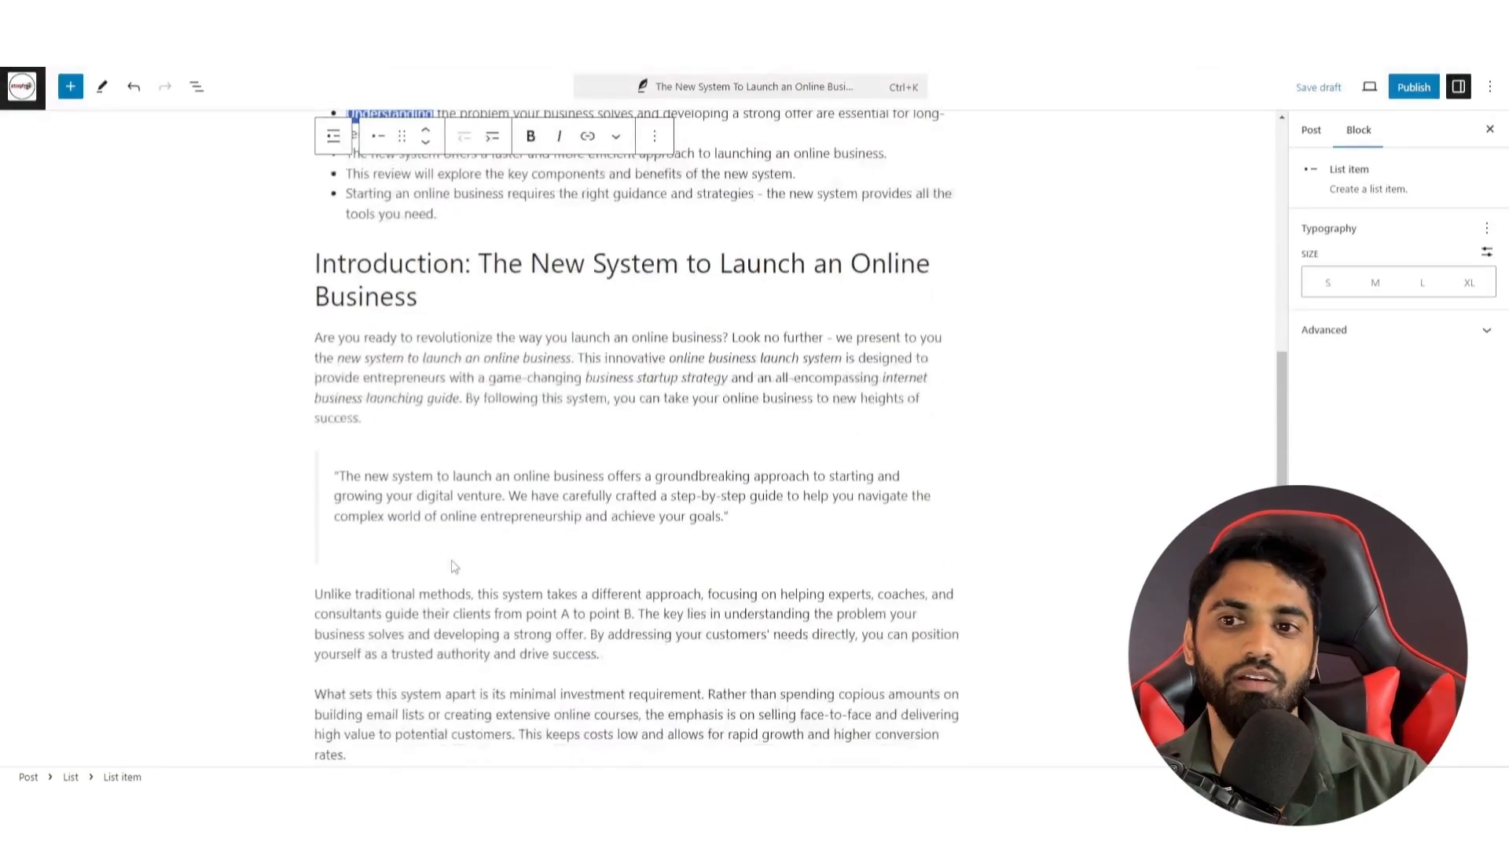
scroll(739, 526, "up", 10)
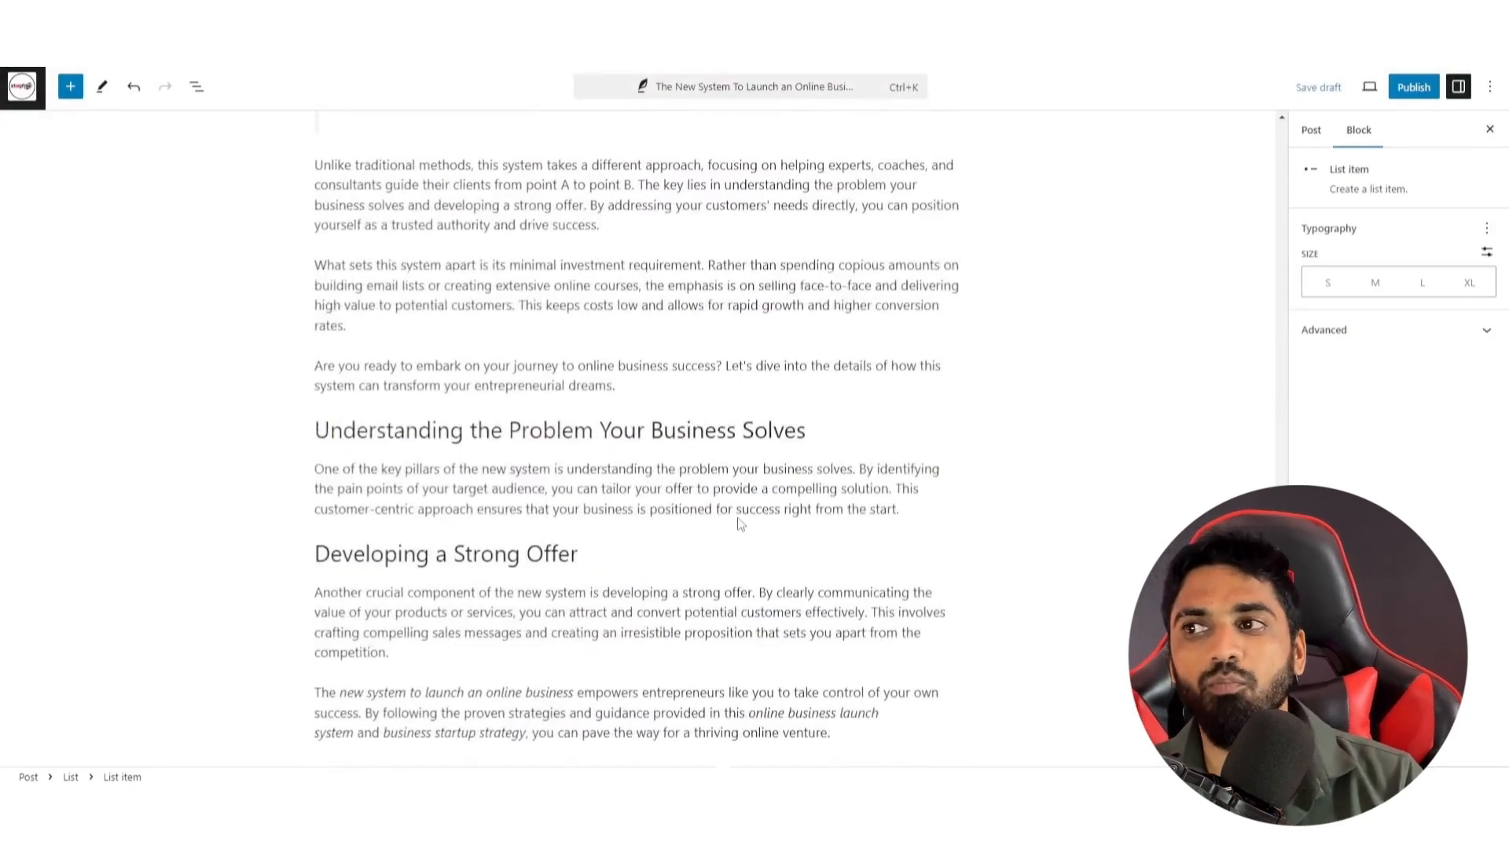
scroll(739, 524, "up", 3)
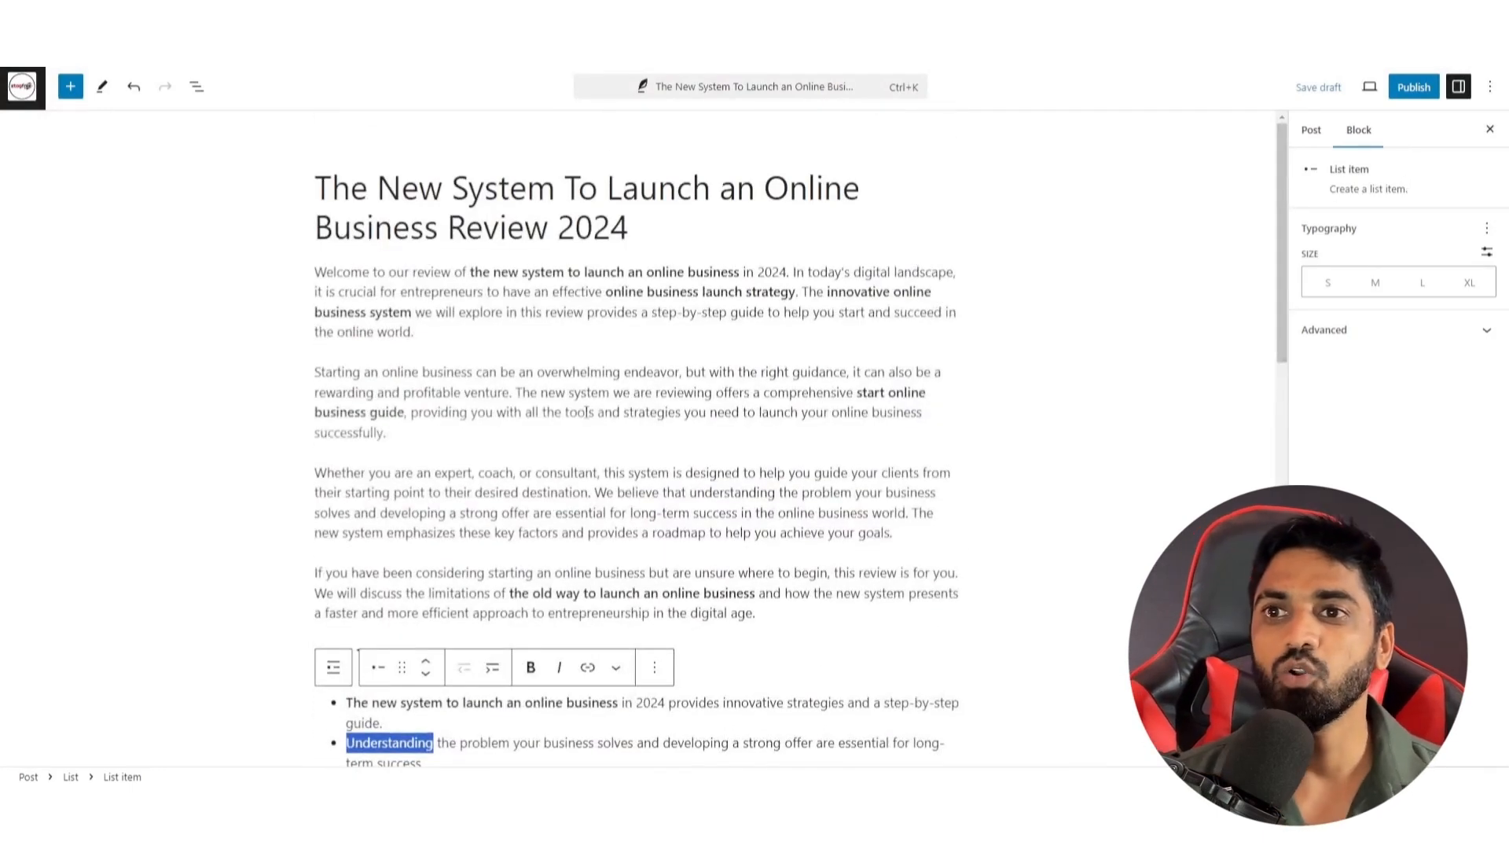
Step: Publish the review post "The New System To Launch an Online Business Review 2024"
left_click(313, 190)
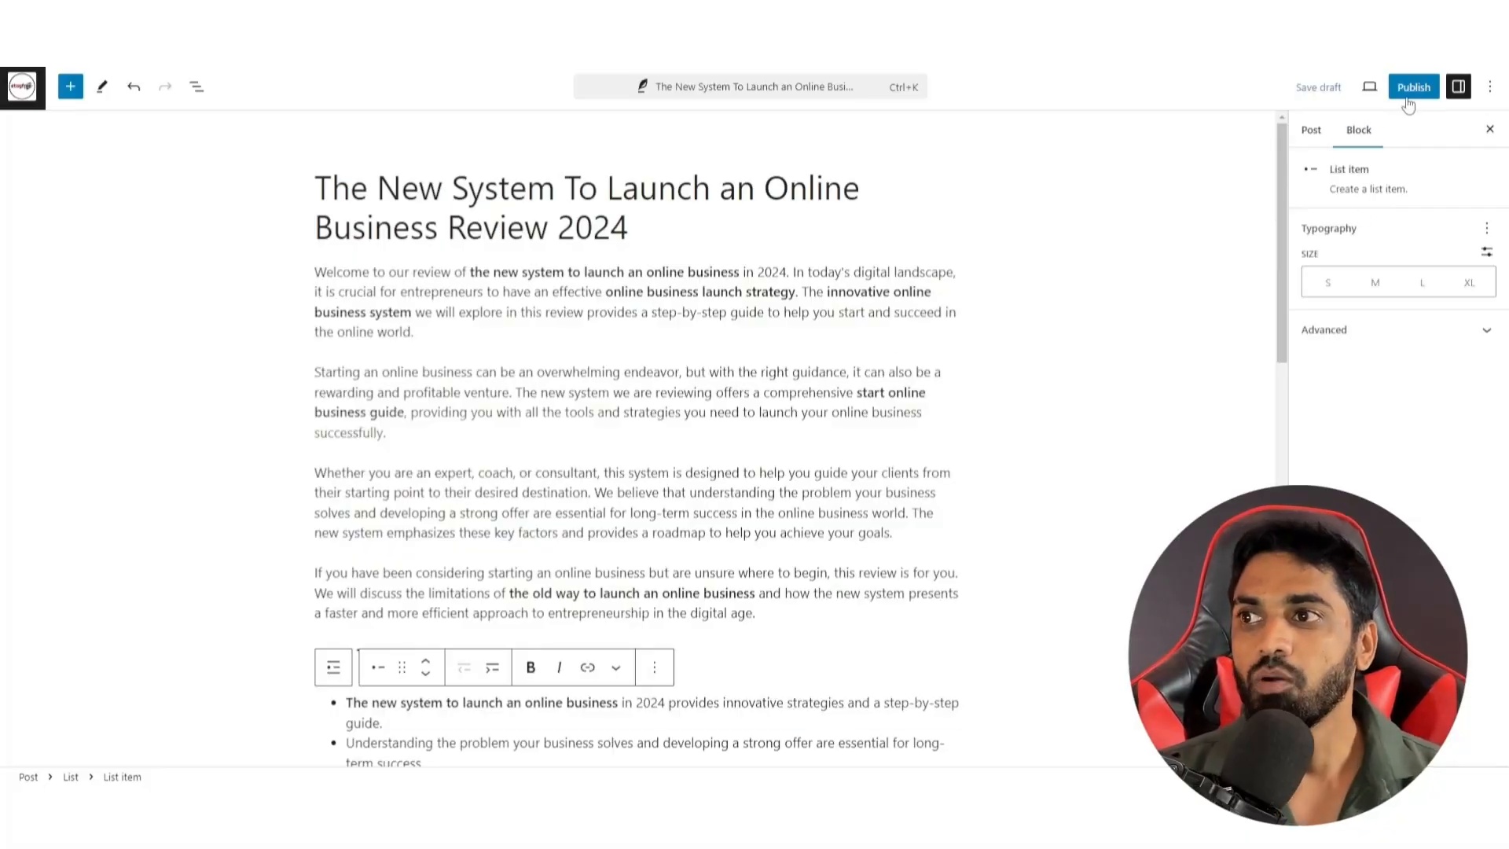
left_click(1415, 88)
left_click(1340, 89)
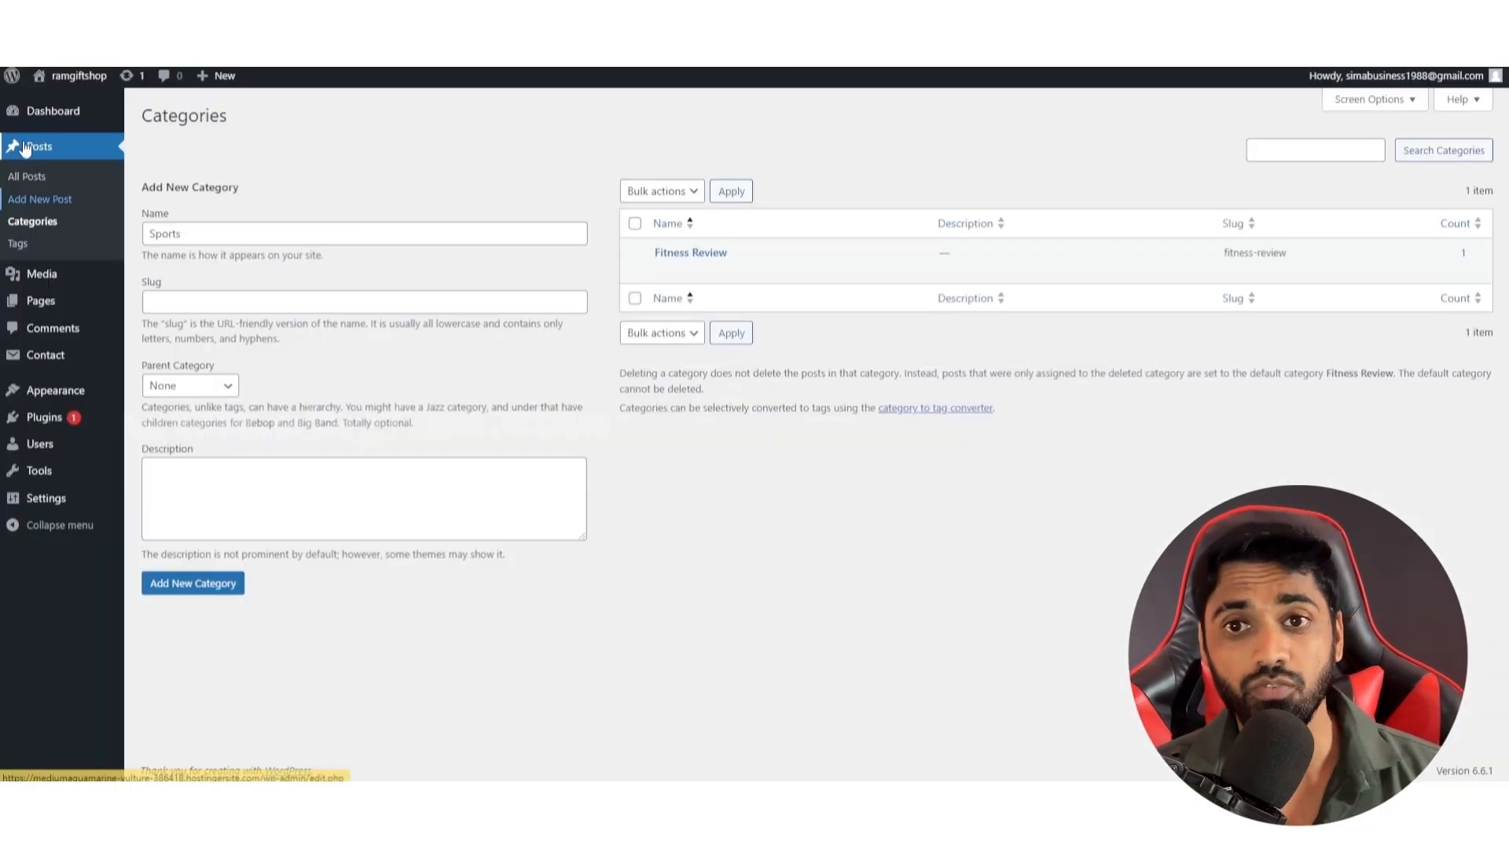
Step: Search the WordPress plugin directory for "rank math seo" and install the Rank Math SEO plugin
left_click(45, 417)
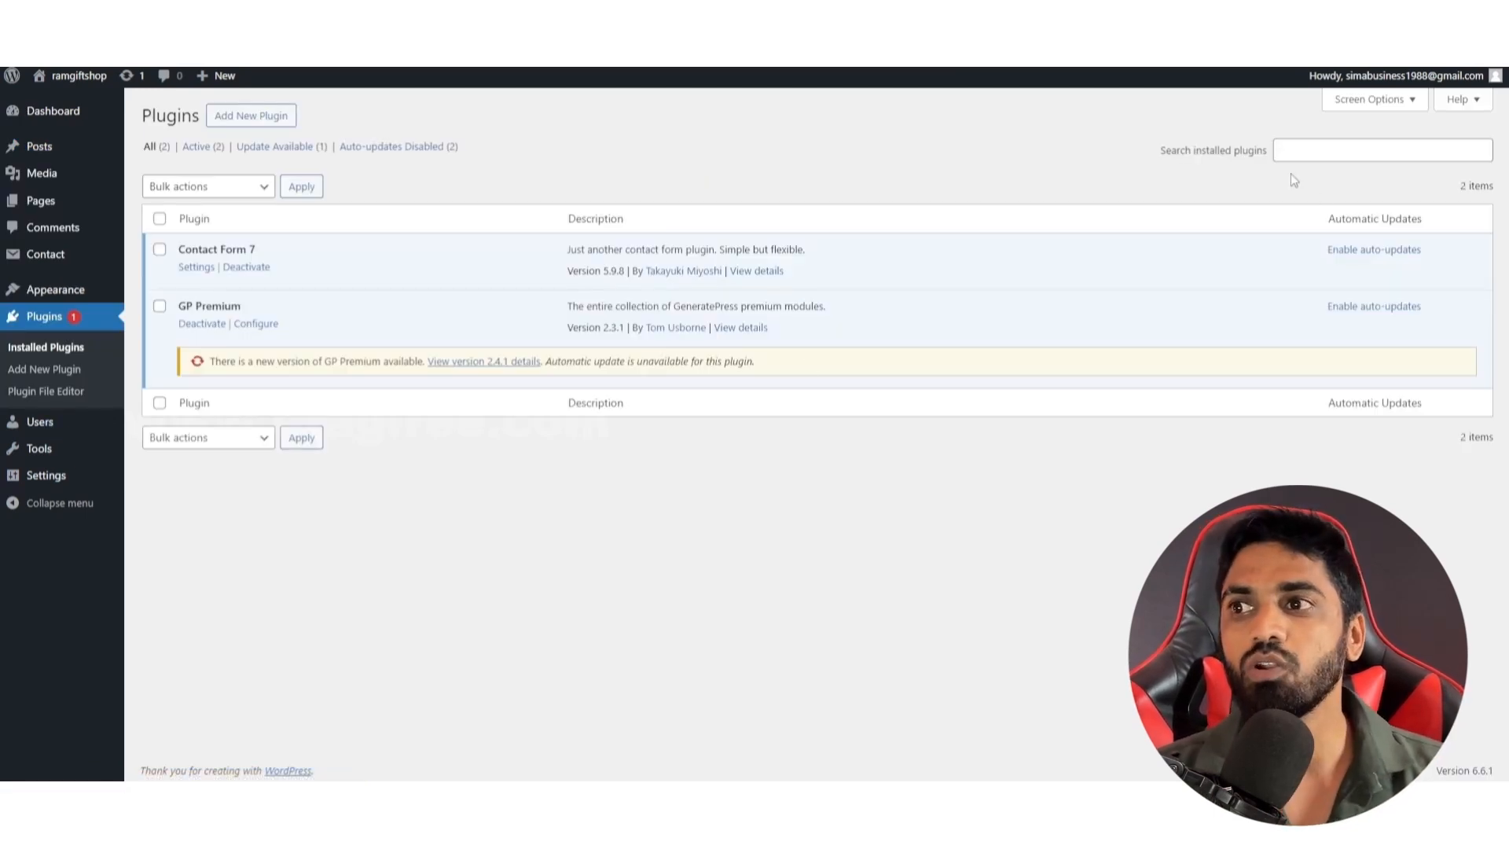
left_click(251, 116)
left_click(1339, 155)
type("rank math seo")
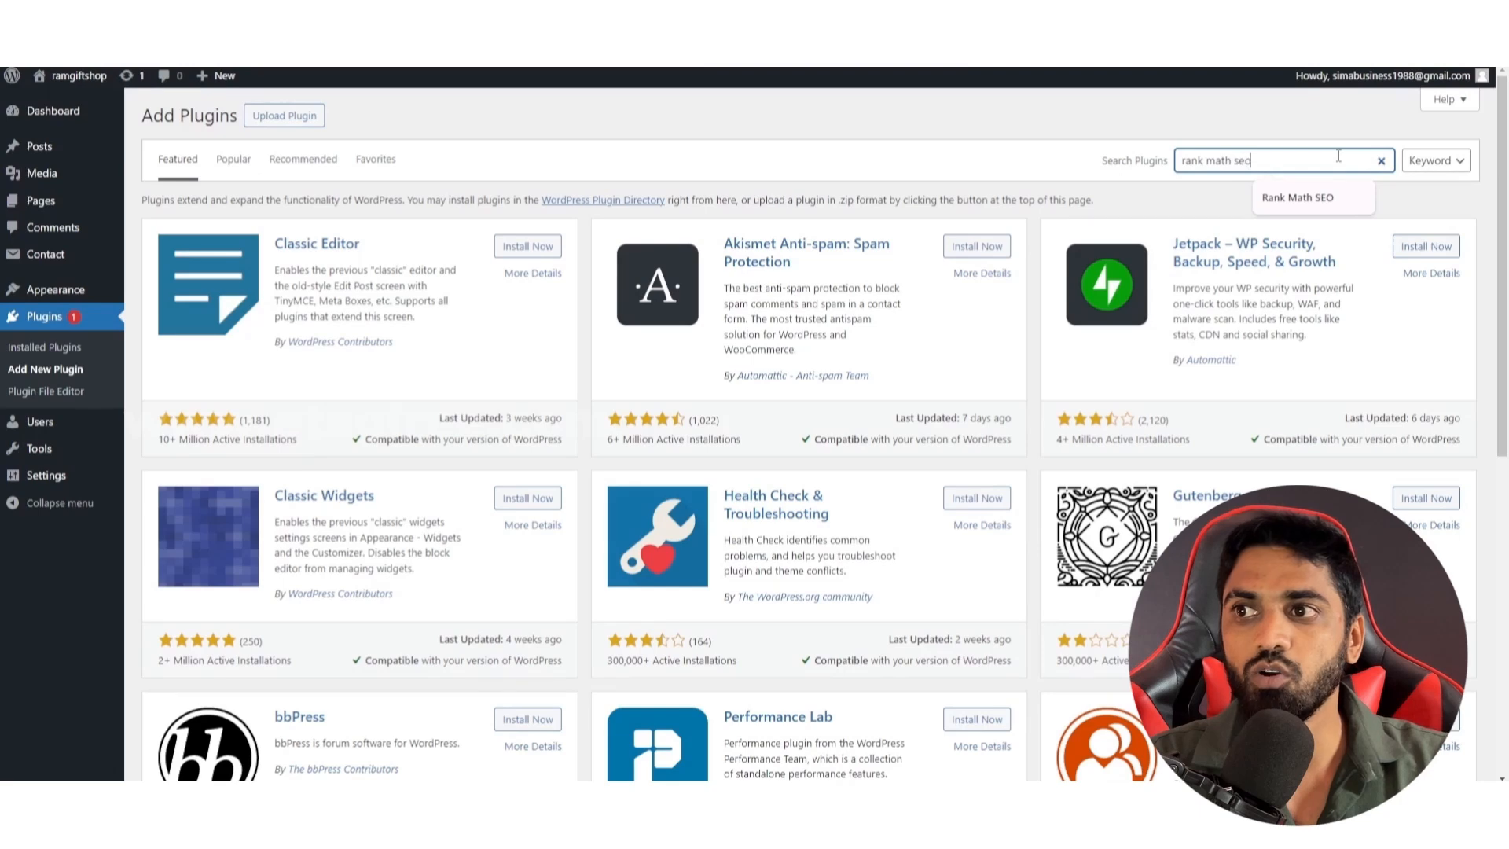
key("Return")
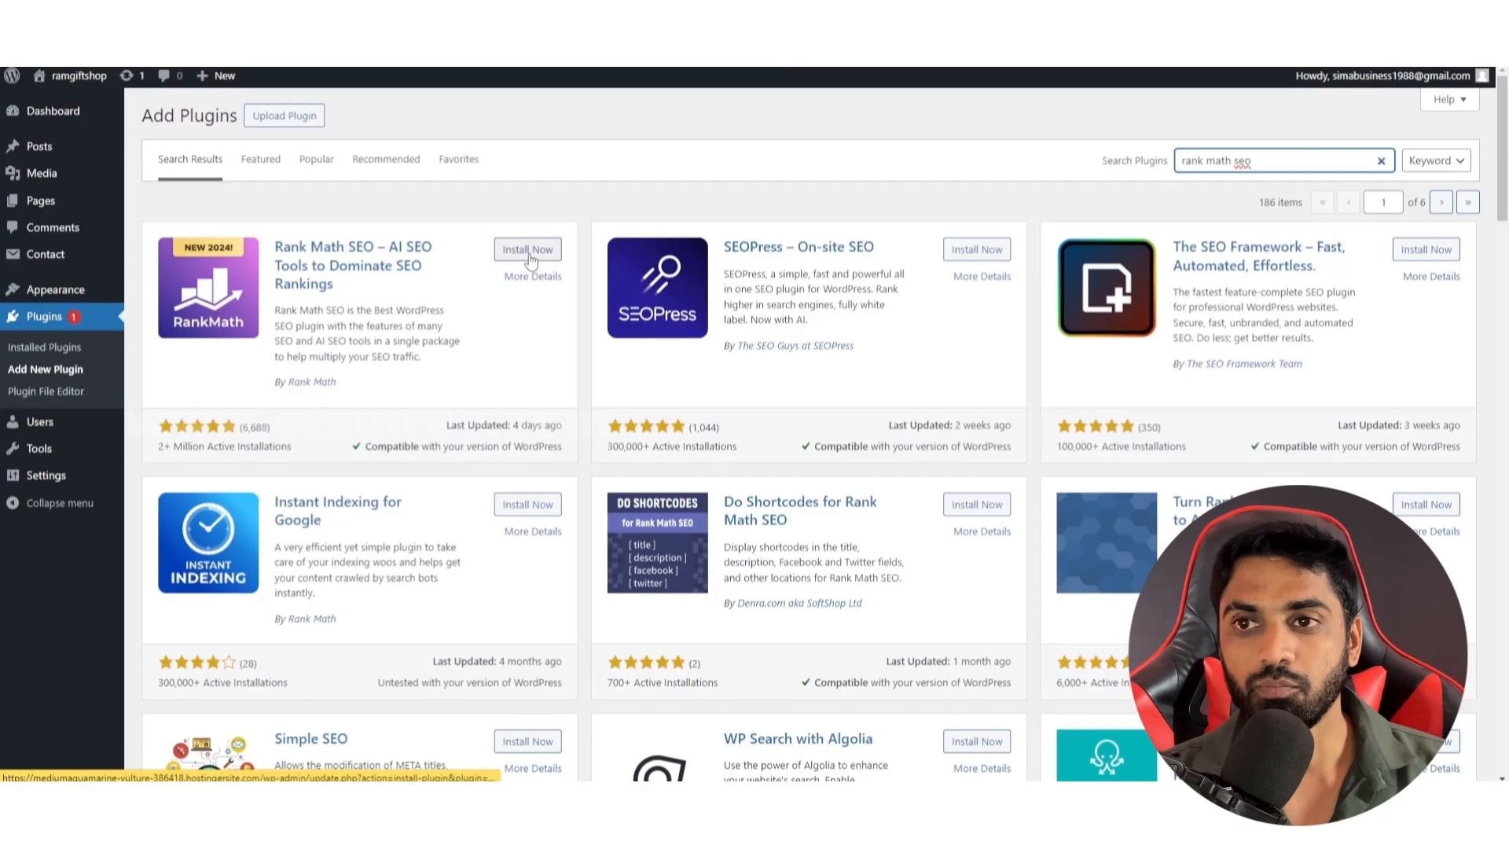
left_click(528, 252)
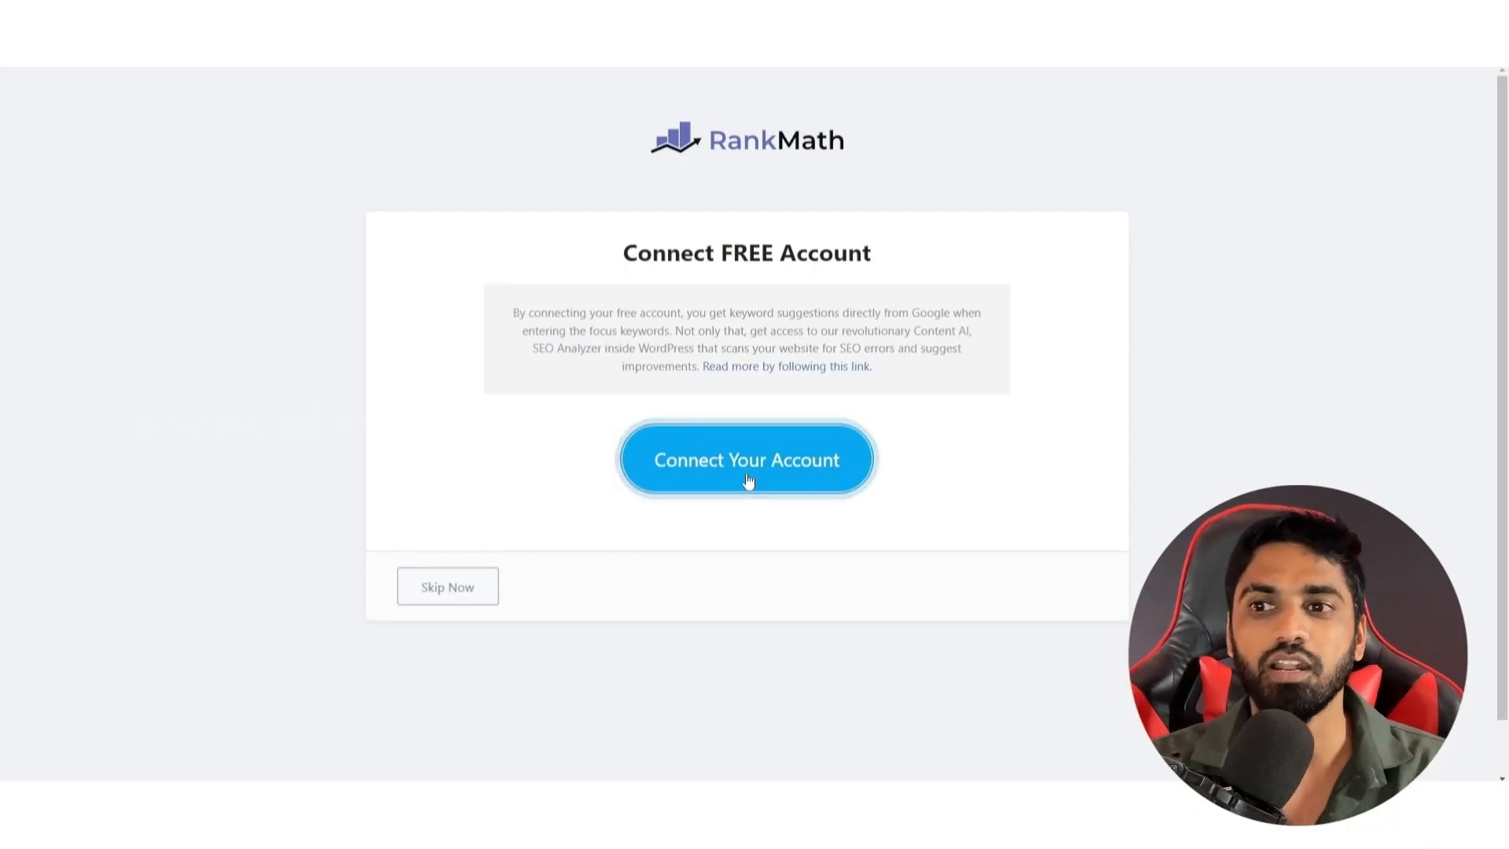
Step: Skip connecting a Rank Math account and start the setup wizard in Advanced mode
left_click(747, 480)
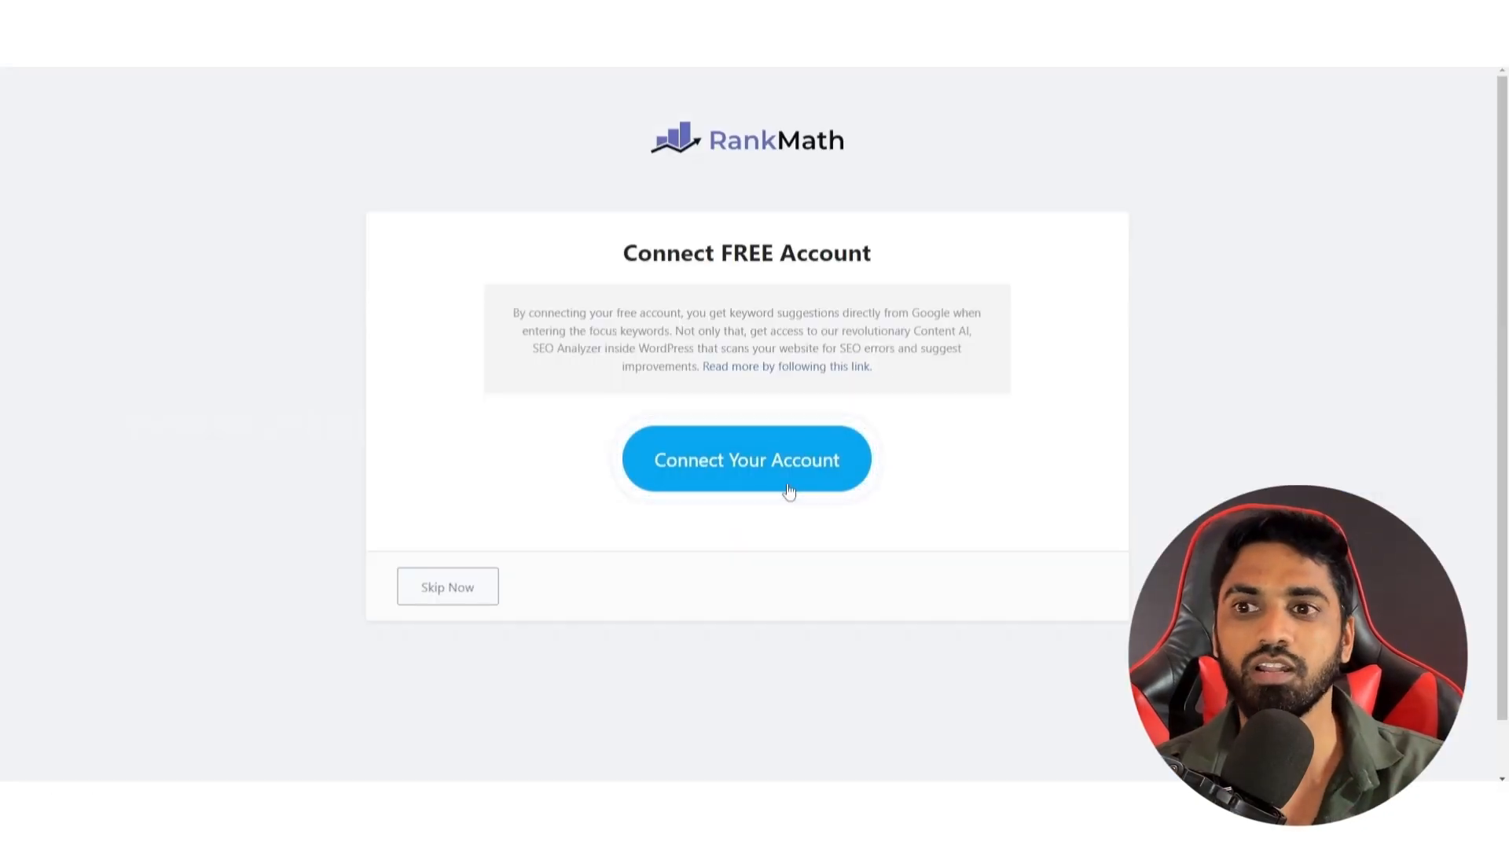
left_click(454, 597)
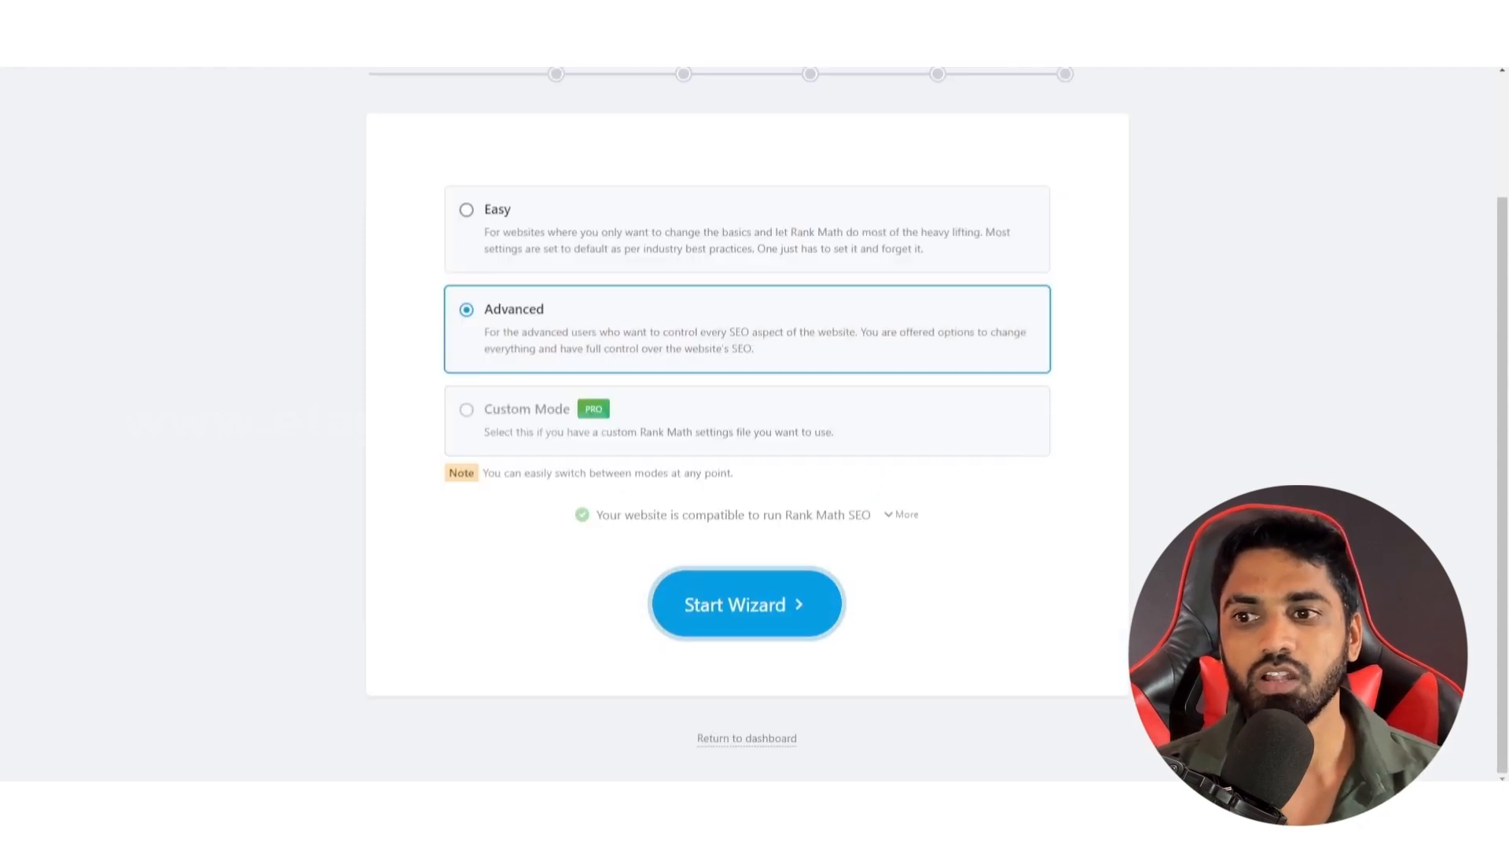
left_click(711, 606)
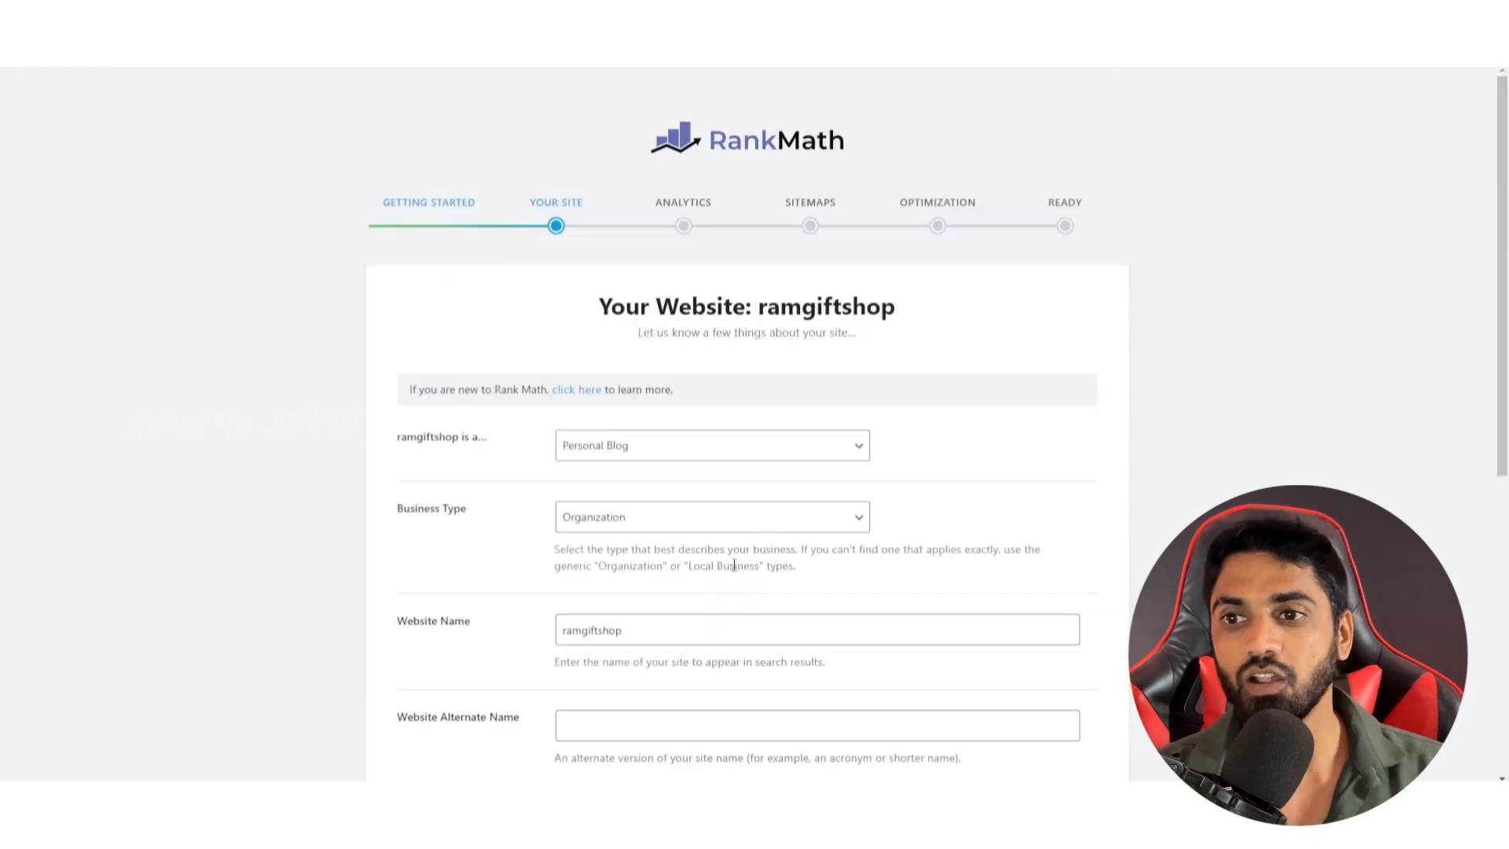
Step: Go through the wizard's site, analytics, sitemap and optimization stages, saving each with its default settings
scroll(734, 565, "down", 7)
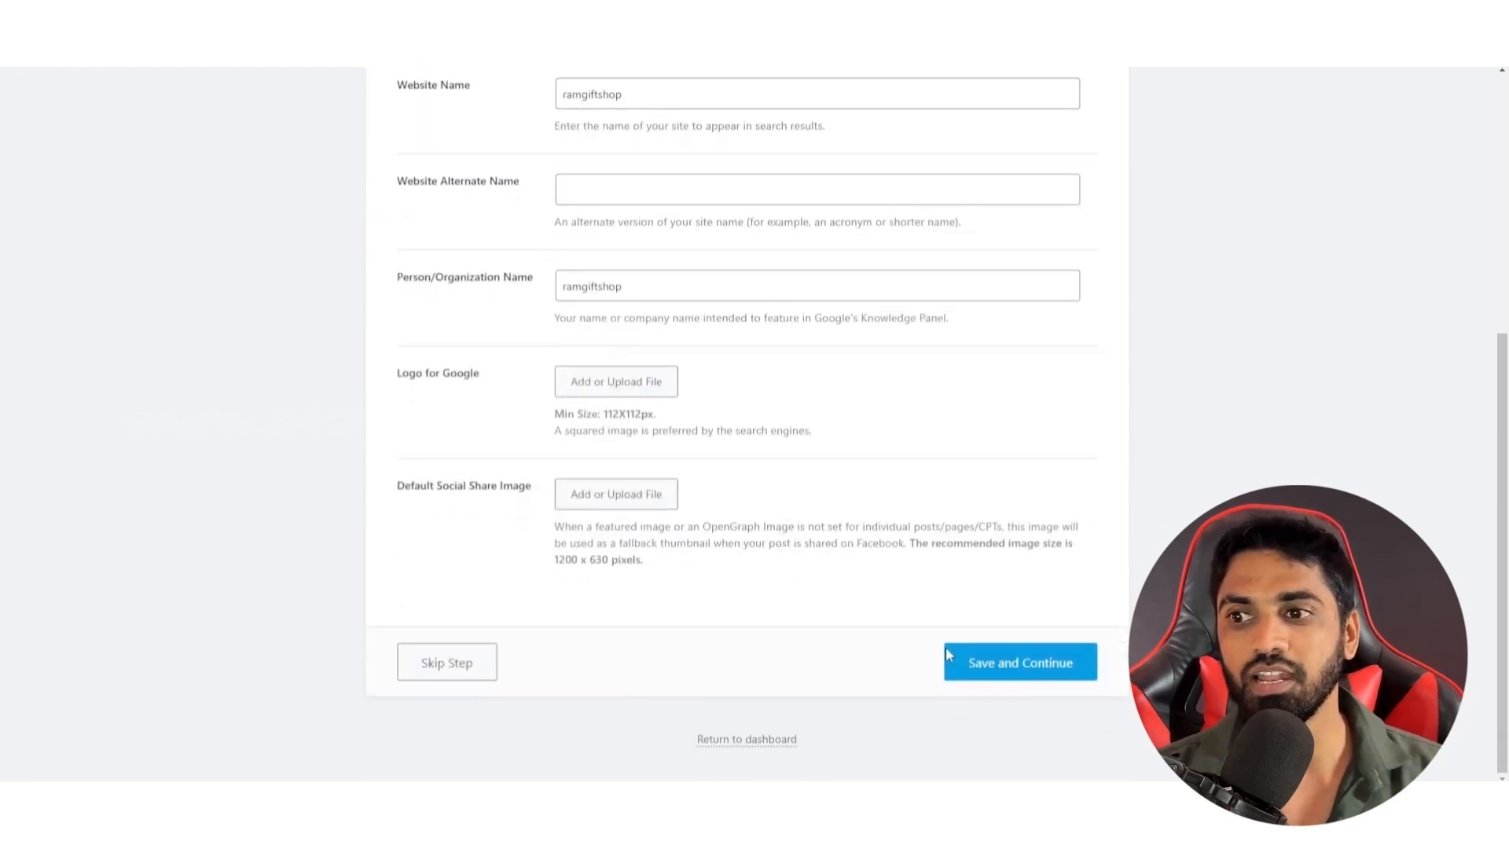
left_click(992, 664)
left_click(1035, 662)
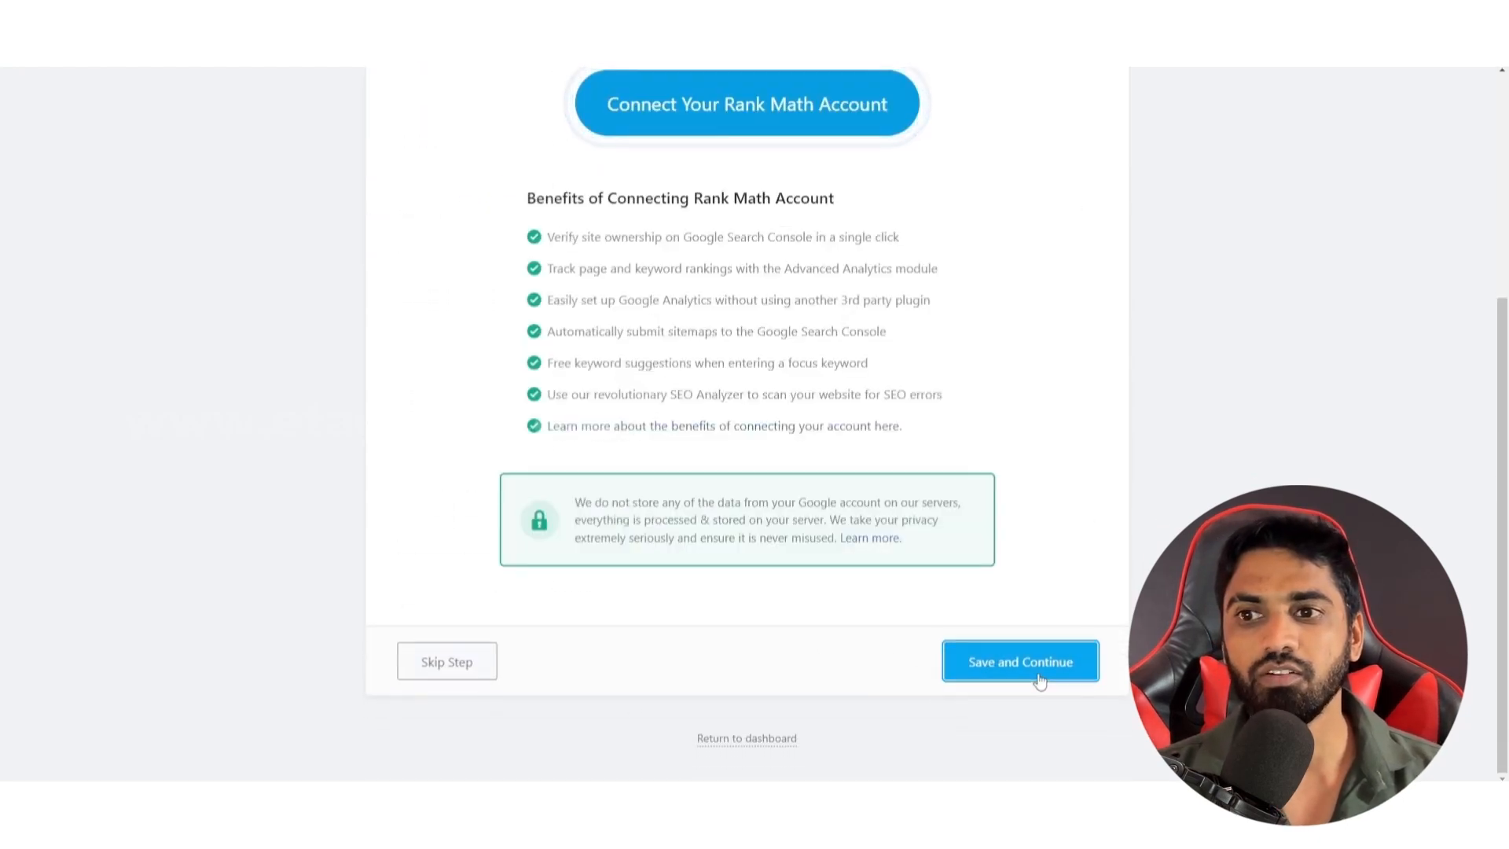
left_click(1034, 660)
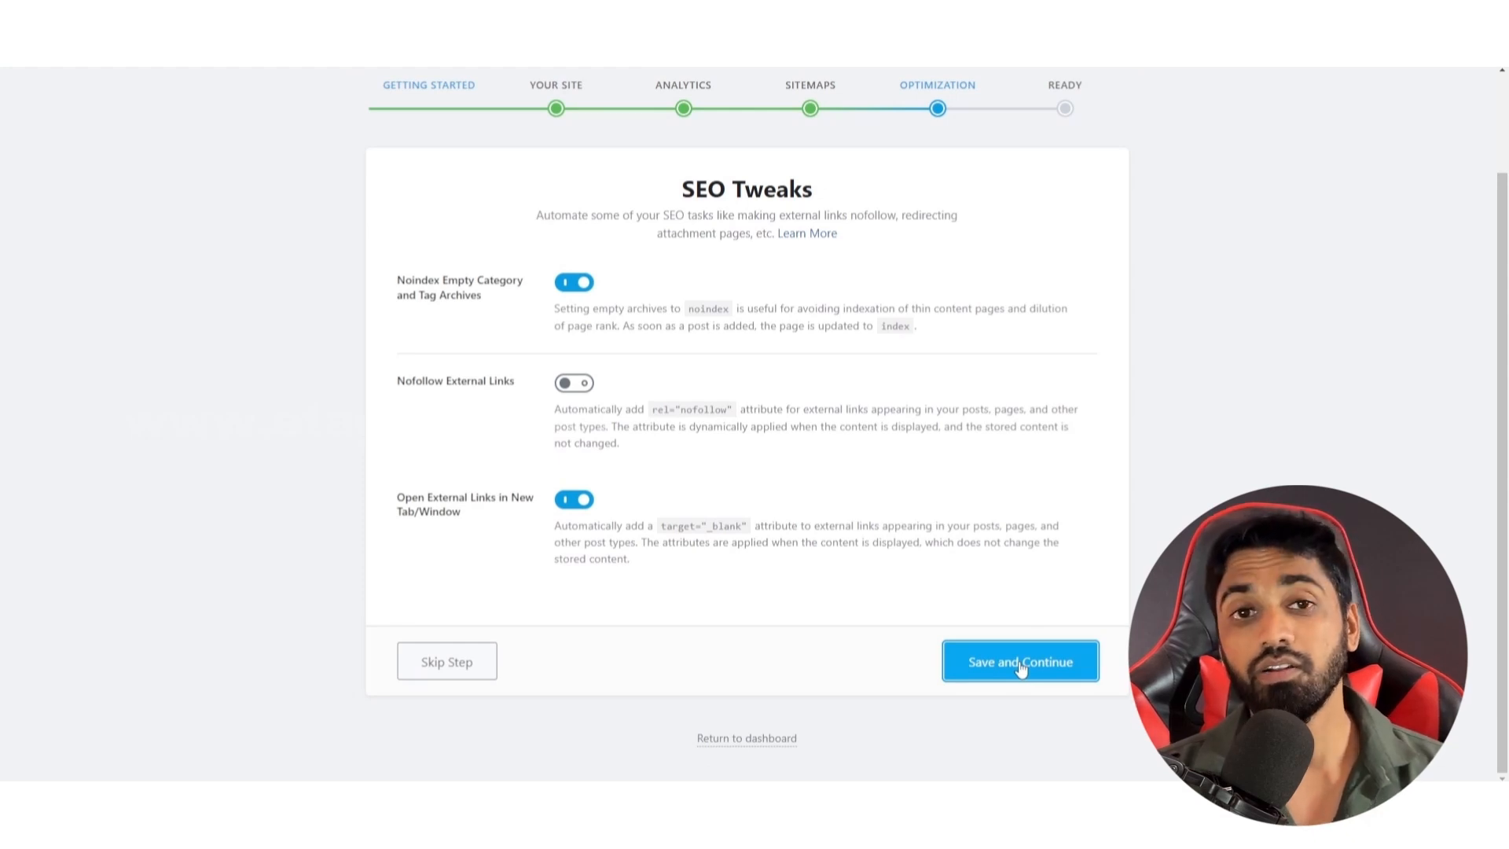
left_click(1020, 664)
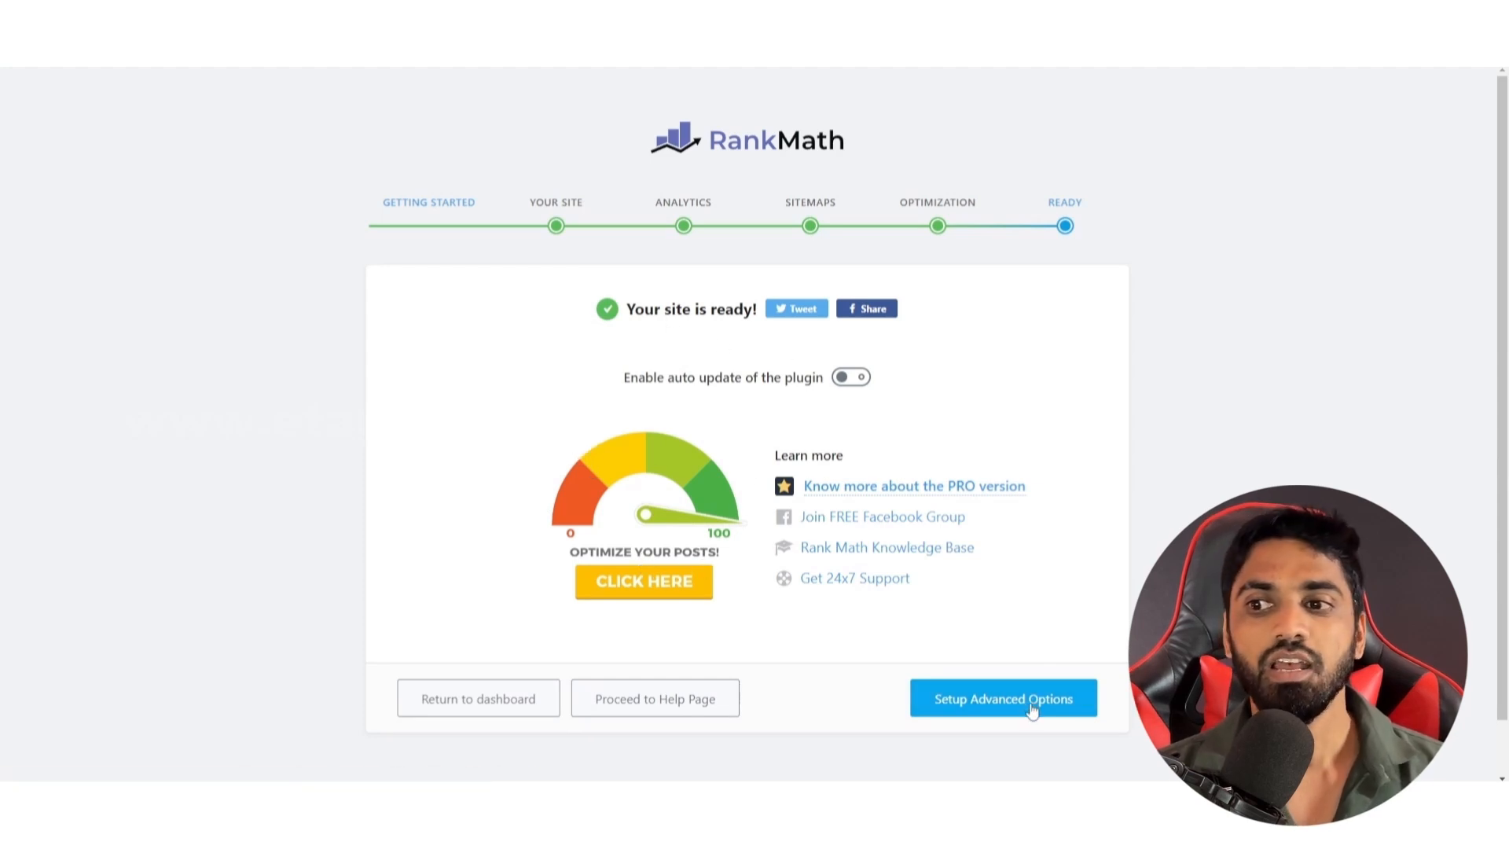
scroll(1032, 711, "down", 1)
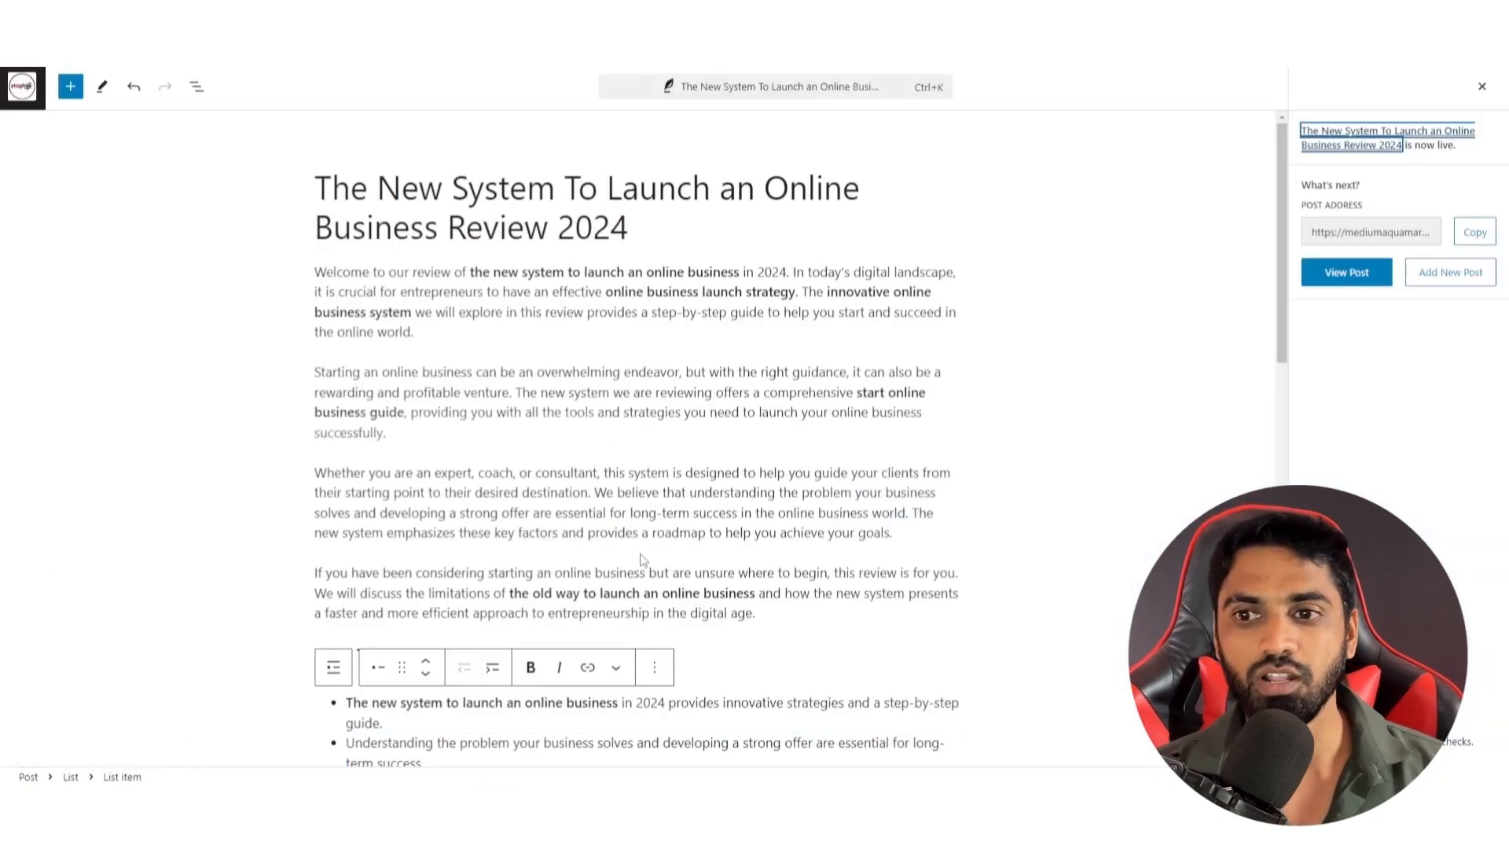
Step: Return to the published post, close the publishing summary and open its Rank Math SEO checks for review
left_click(385, 432)
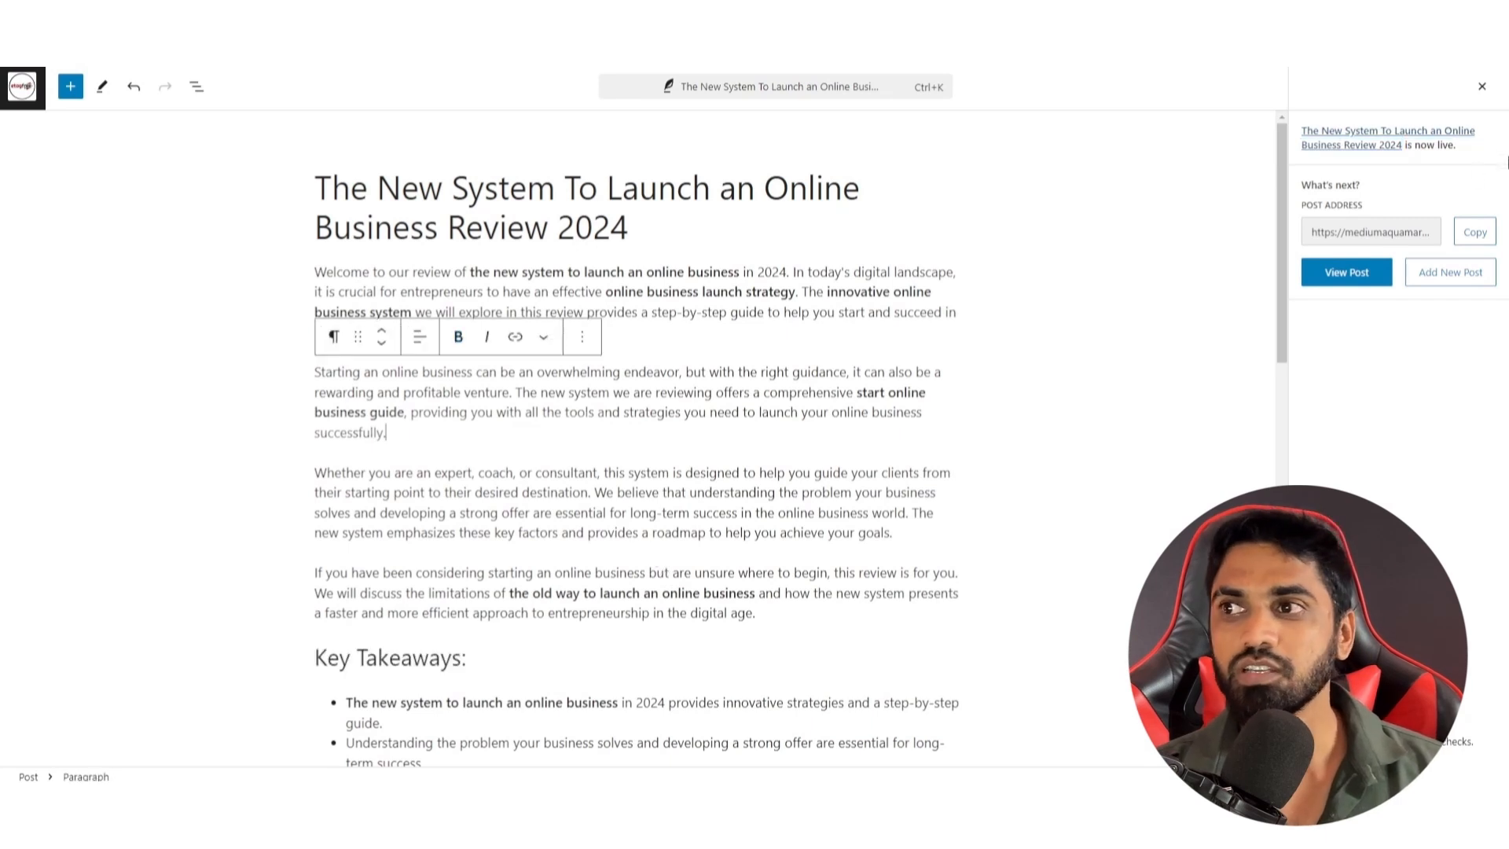
left_click(1483, 88)
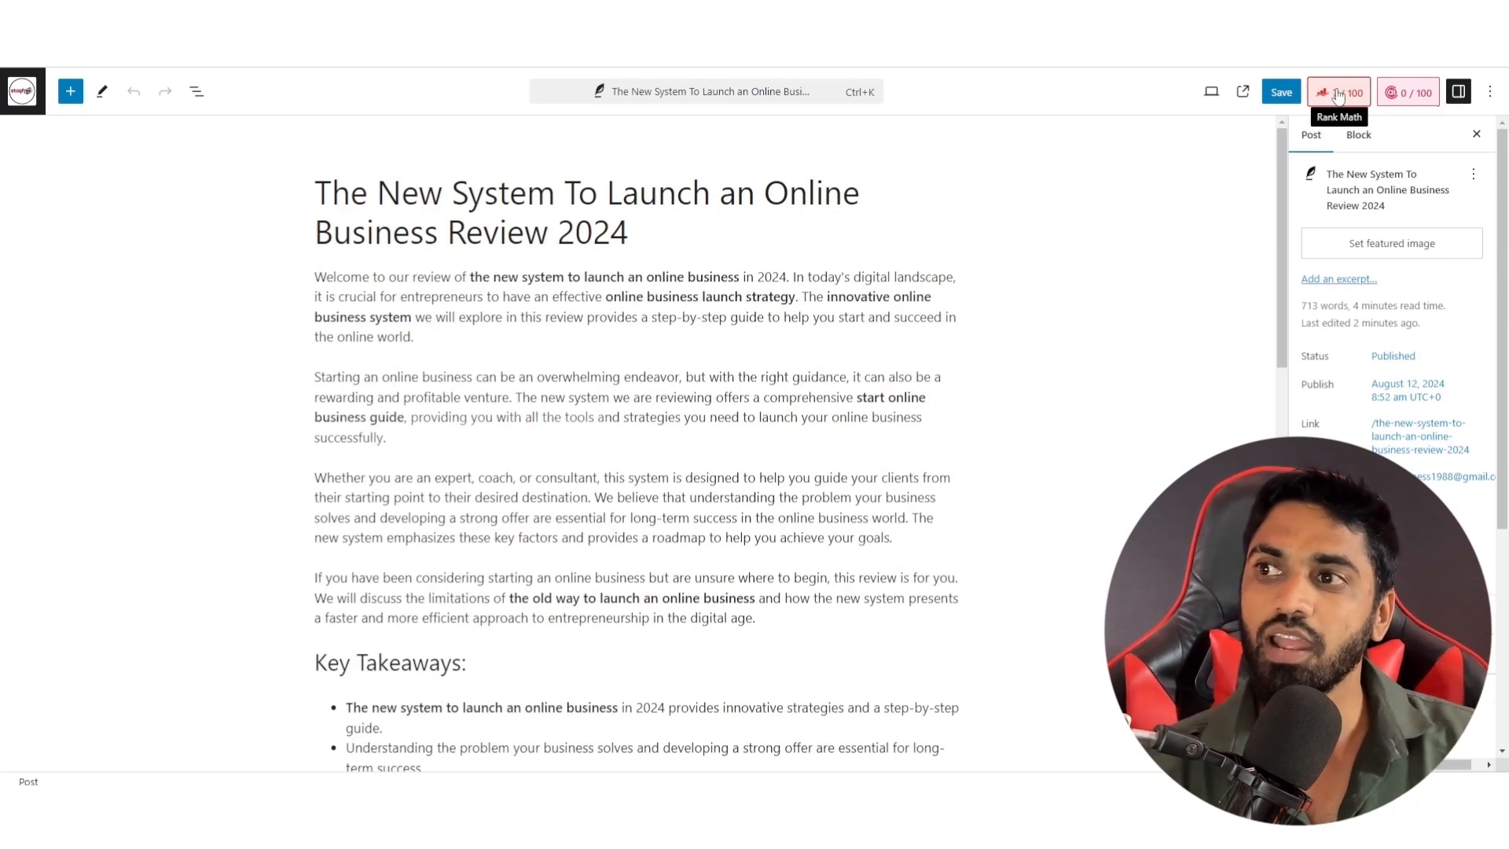
left_click(1338, 95)
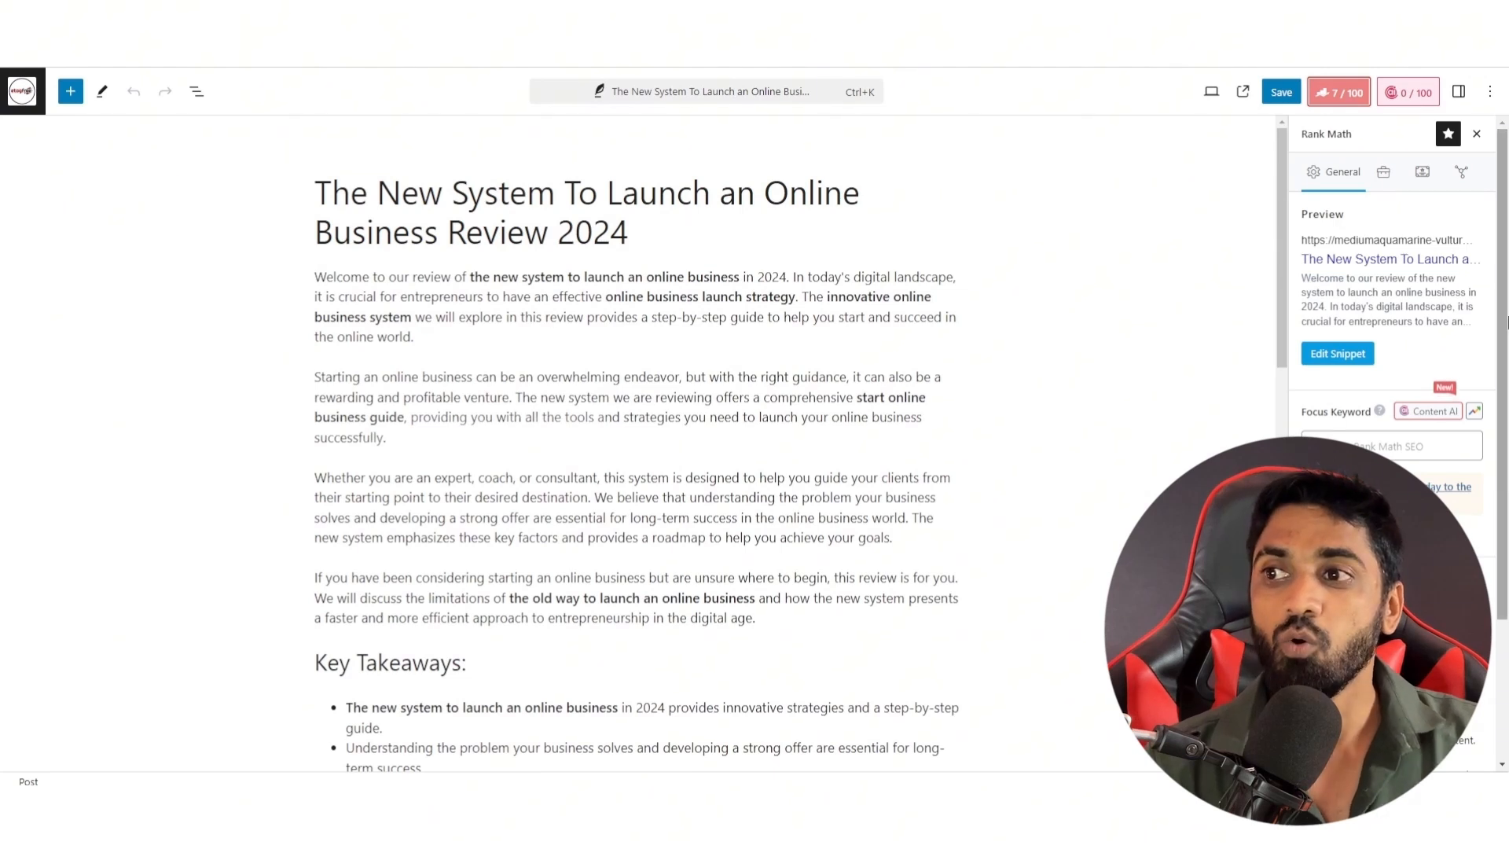
scroll(1391, 353, "down", 2)
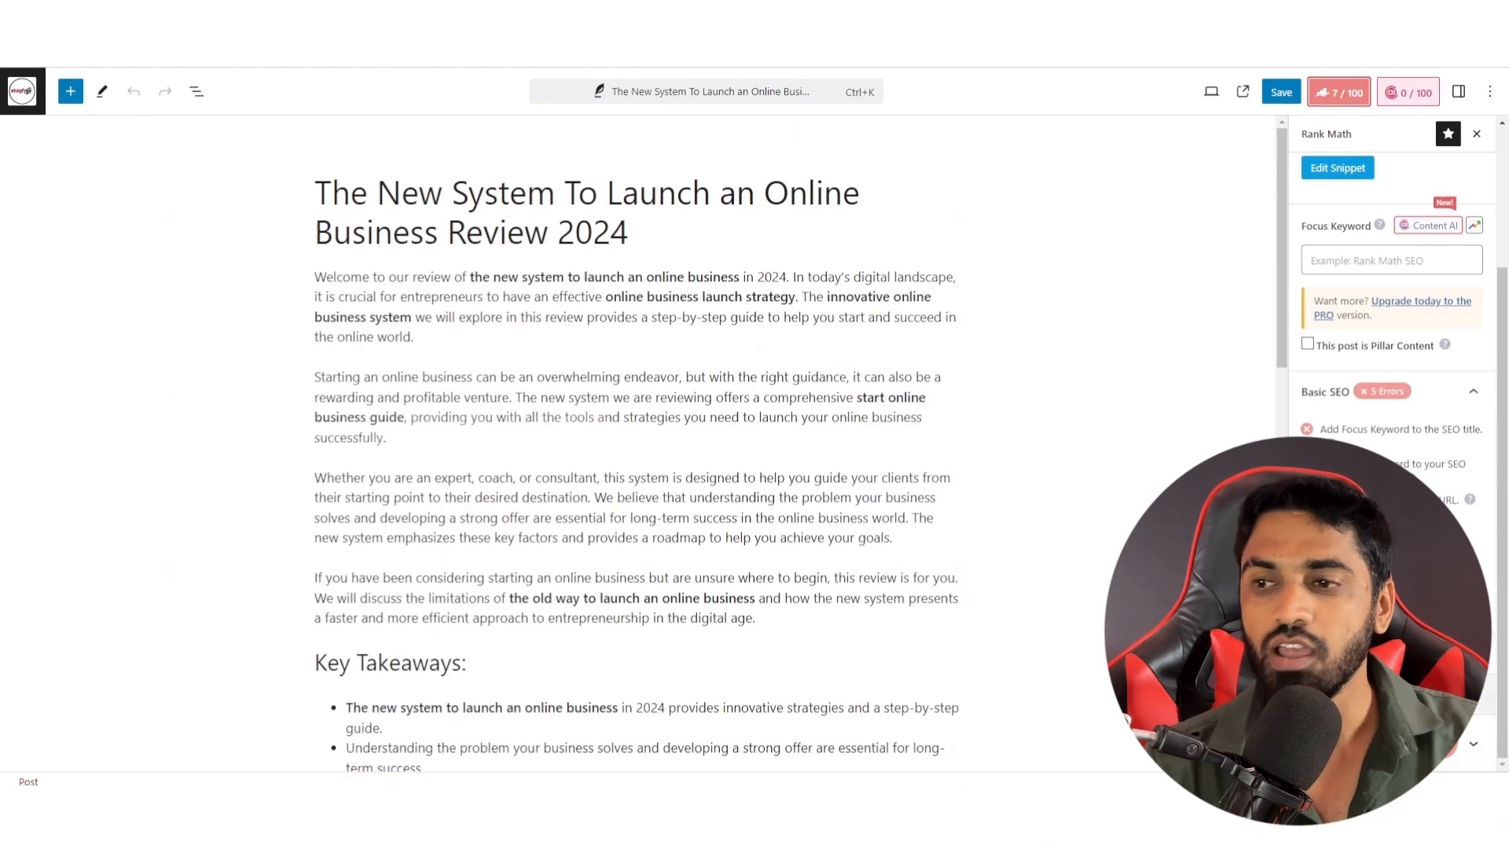
scroll(1391, 353, "up", 2)
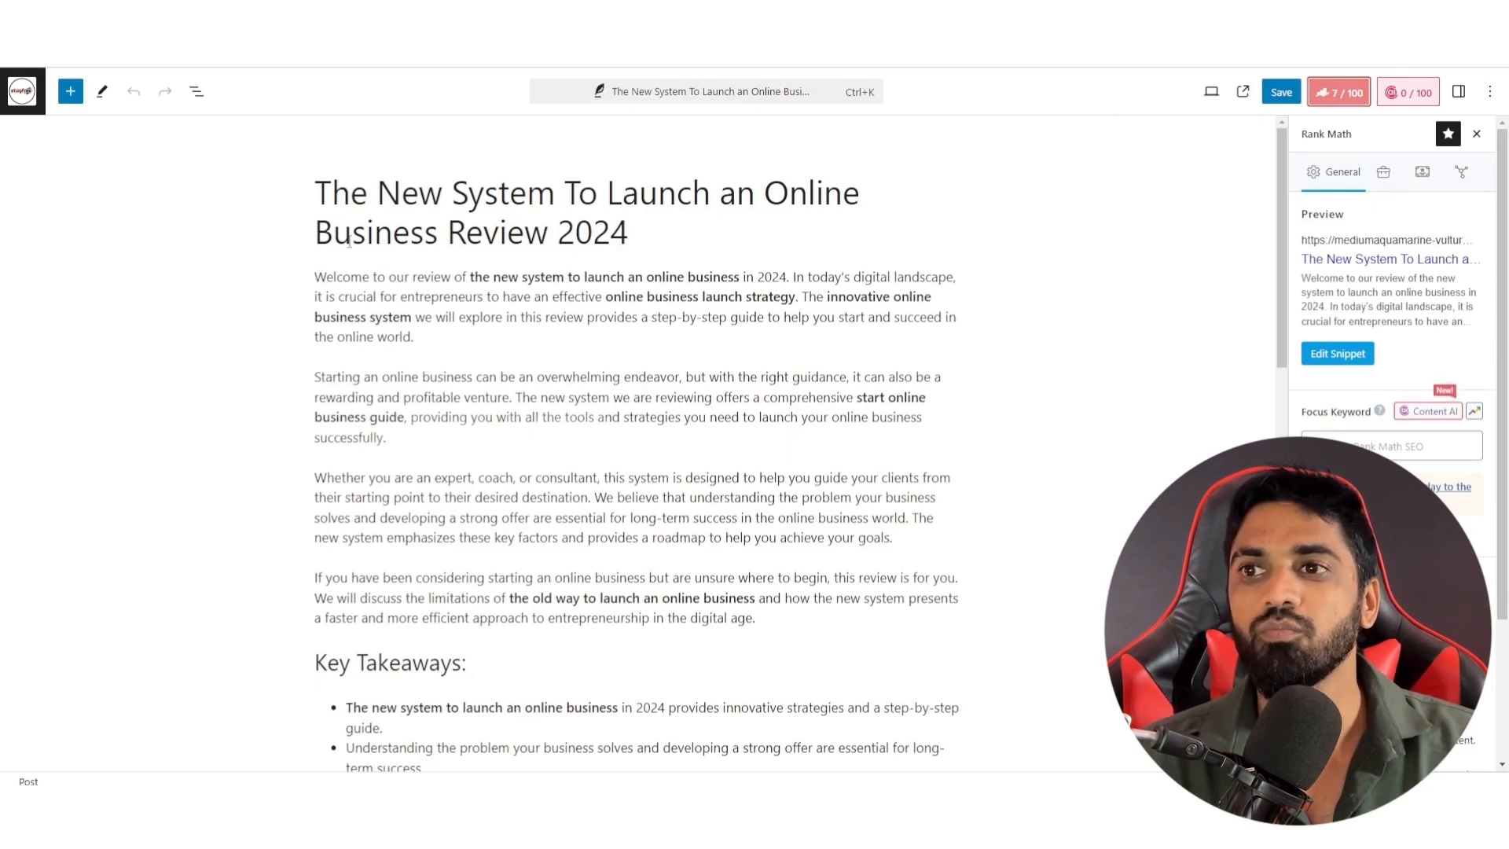
Step: Copy "Online Business Review" from the post title and add it as the Rank Math focus keyword
left_click_drag(776, 199, 552, 219)
key("ctrl+c")
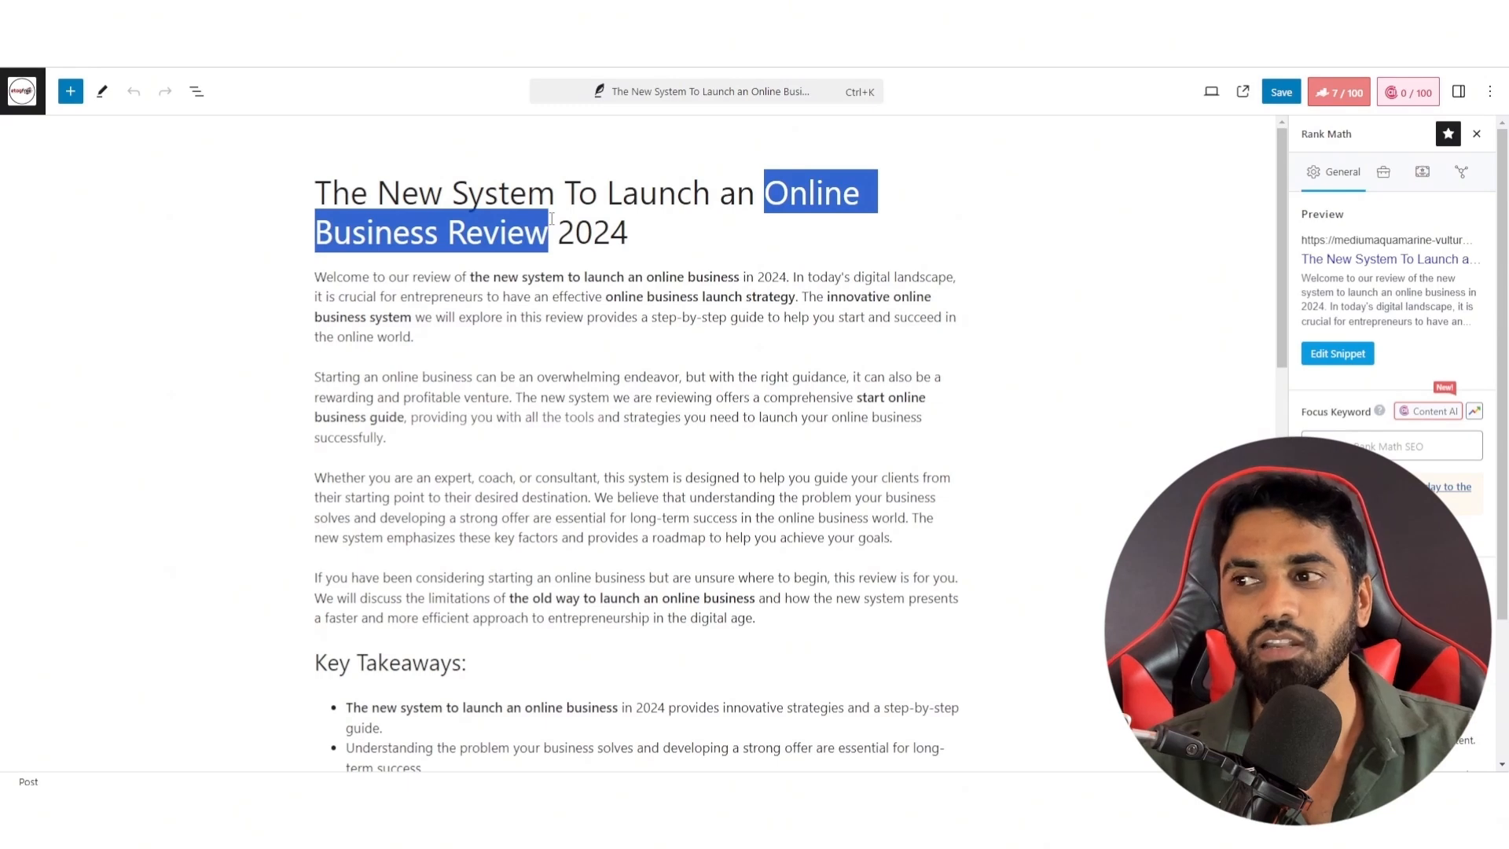
left_click(1357, 442)
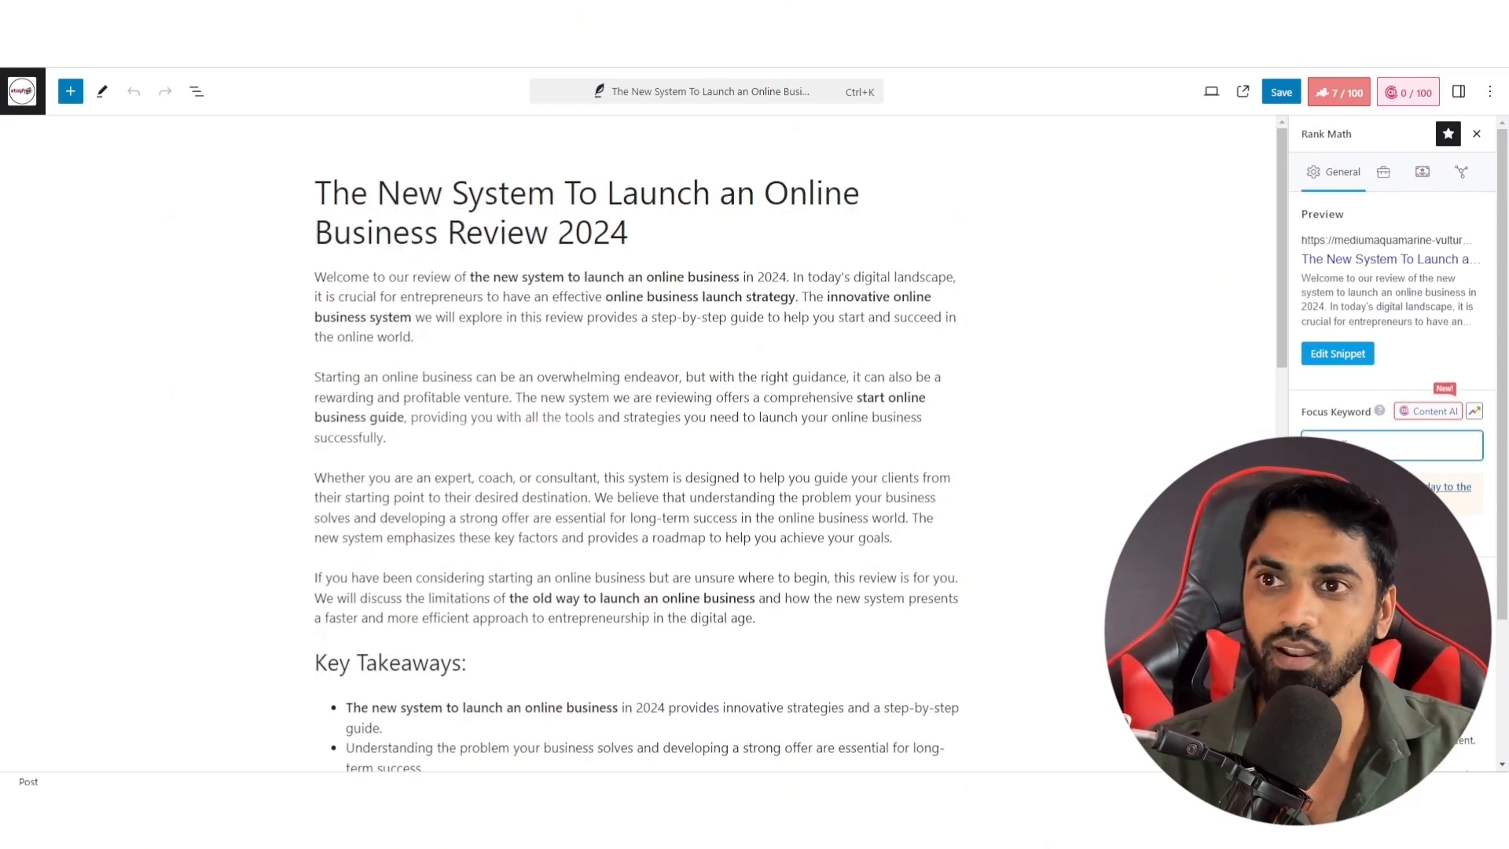
key("ctrl+v")
key("Return")
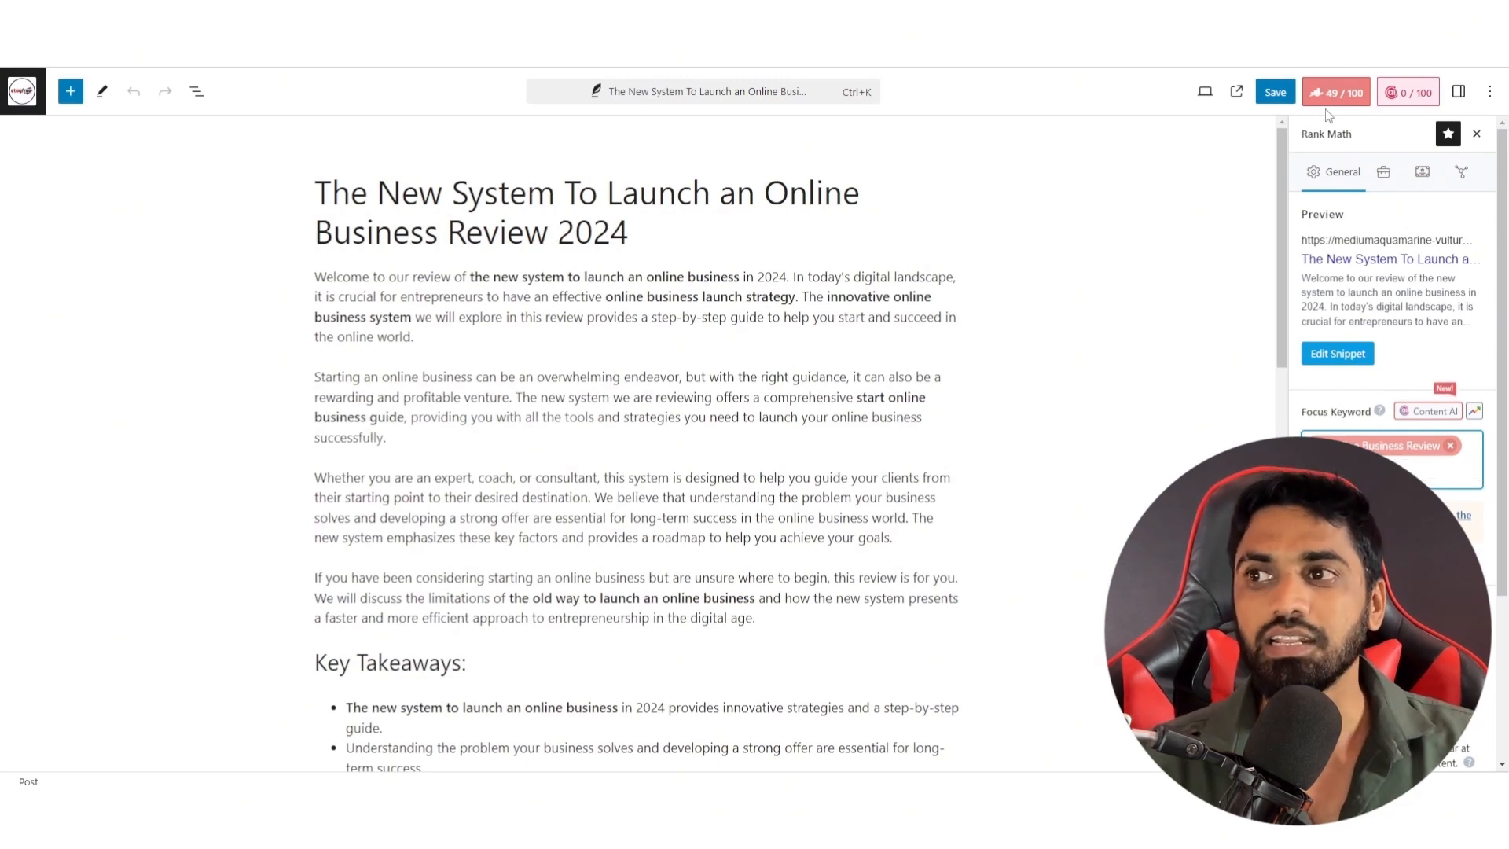
Step: Insert the focus keyword followed by a colon, "Online Business Review:", at the start of the opening paragraph
scroll(1391, 472, "down", 2)
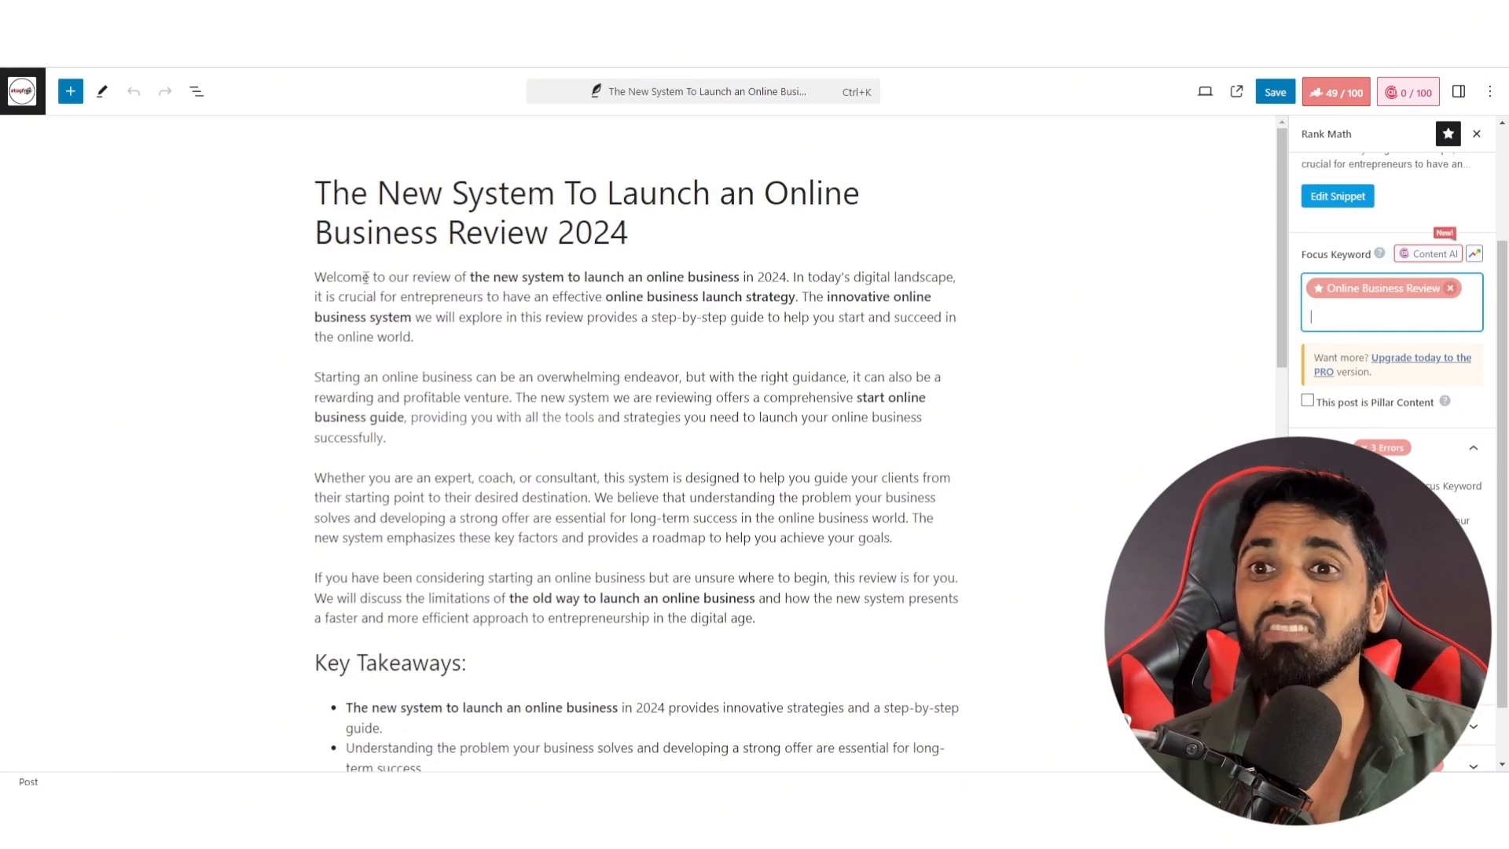
left_click(321, 276)
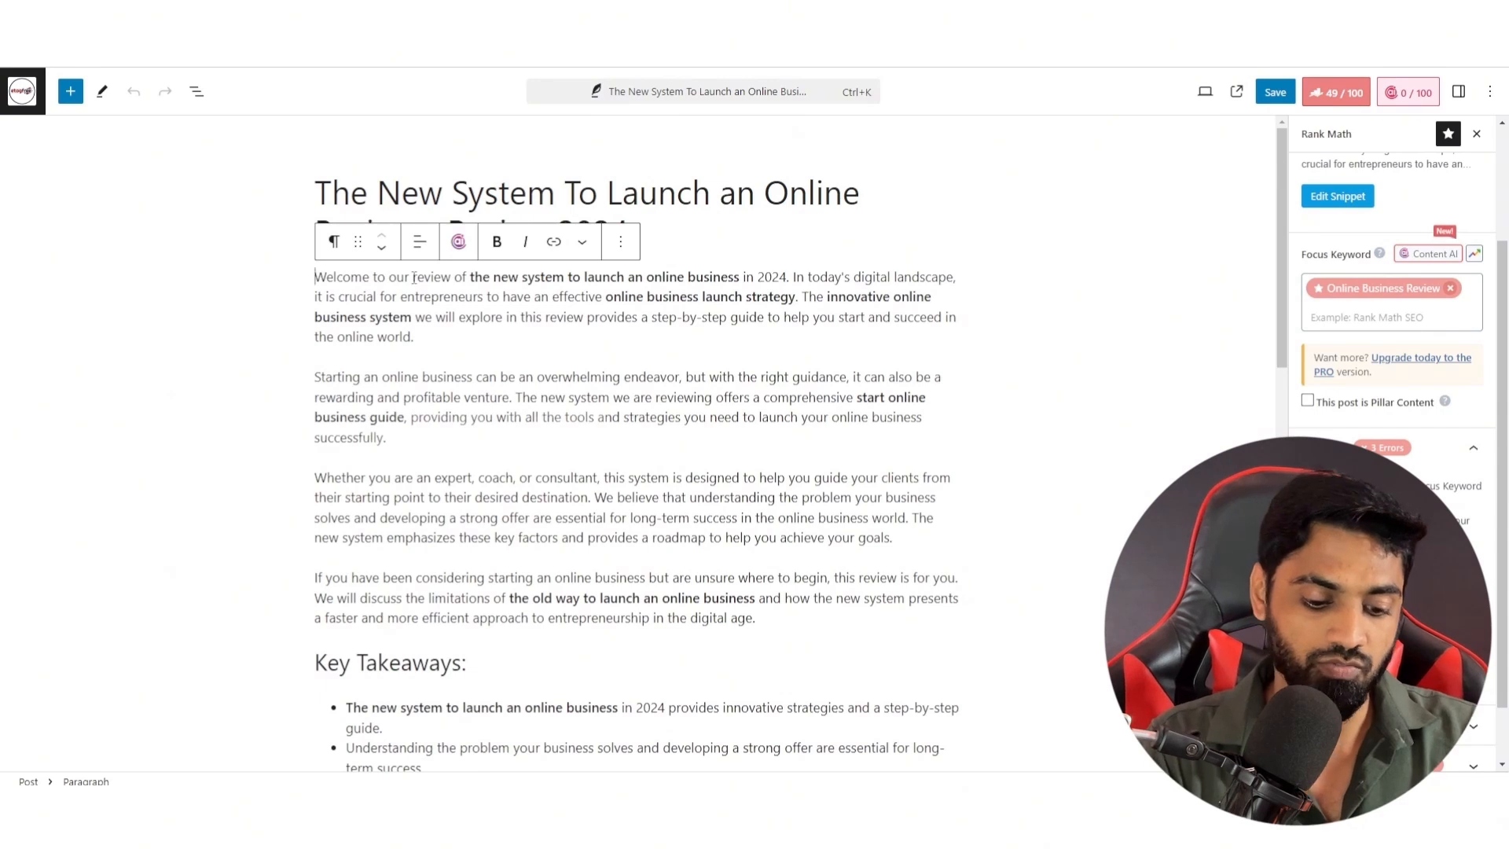
key("ctrl+v")
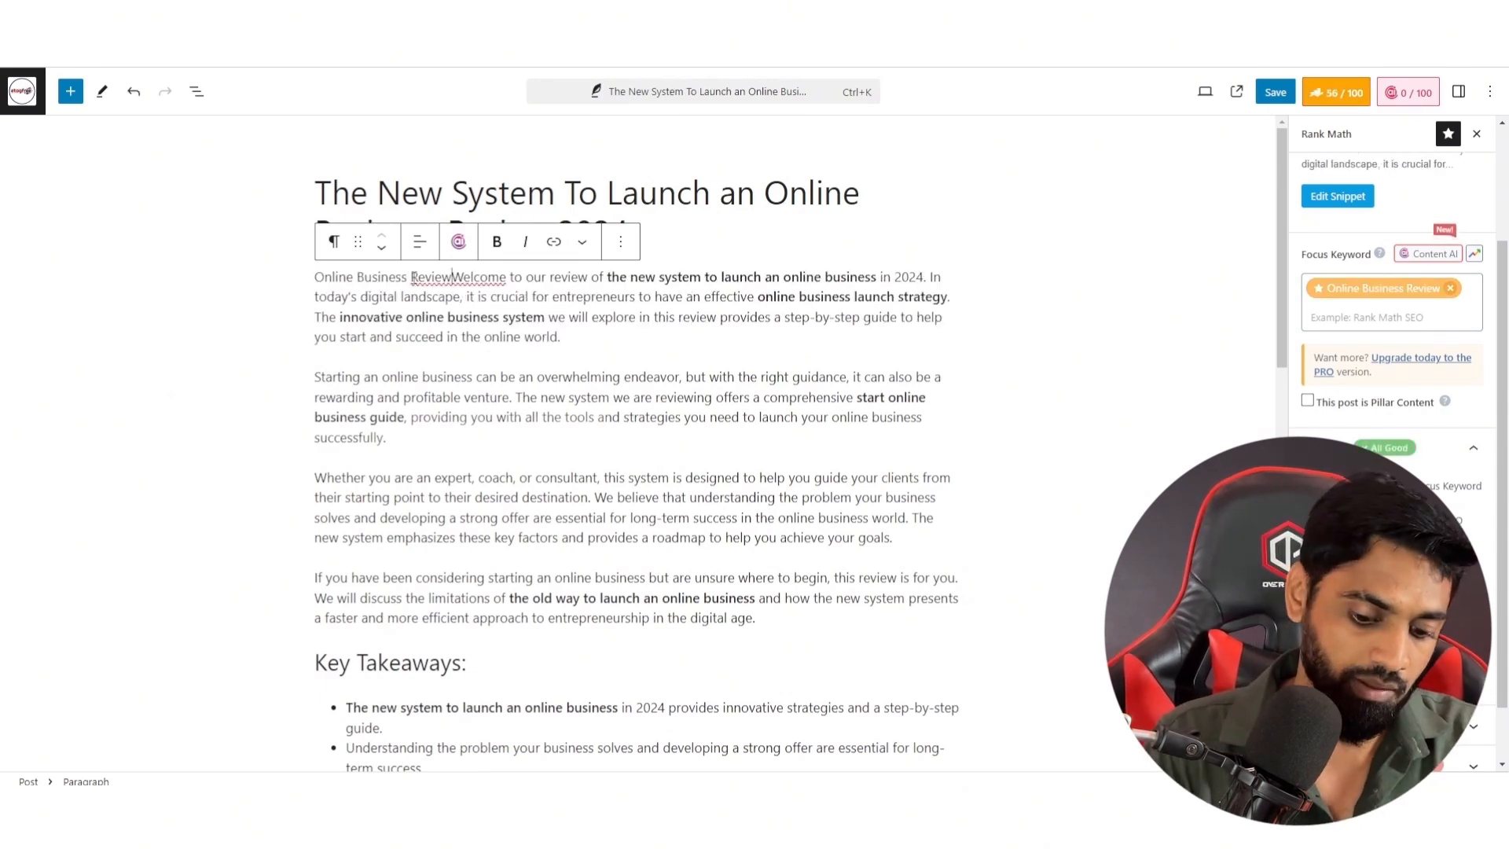
type(":")
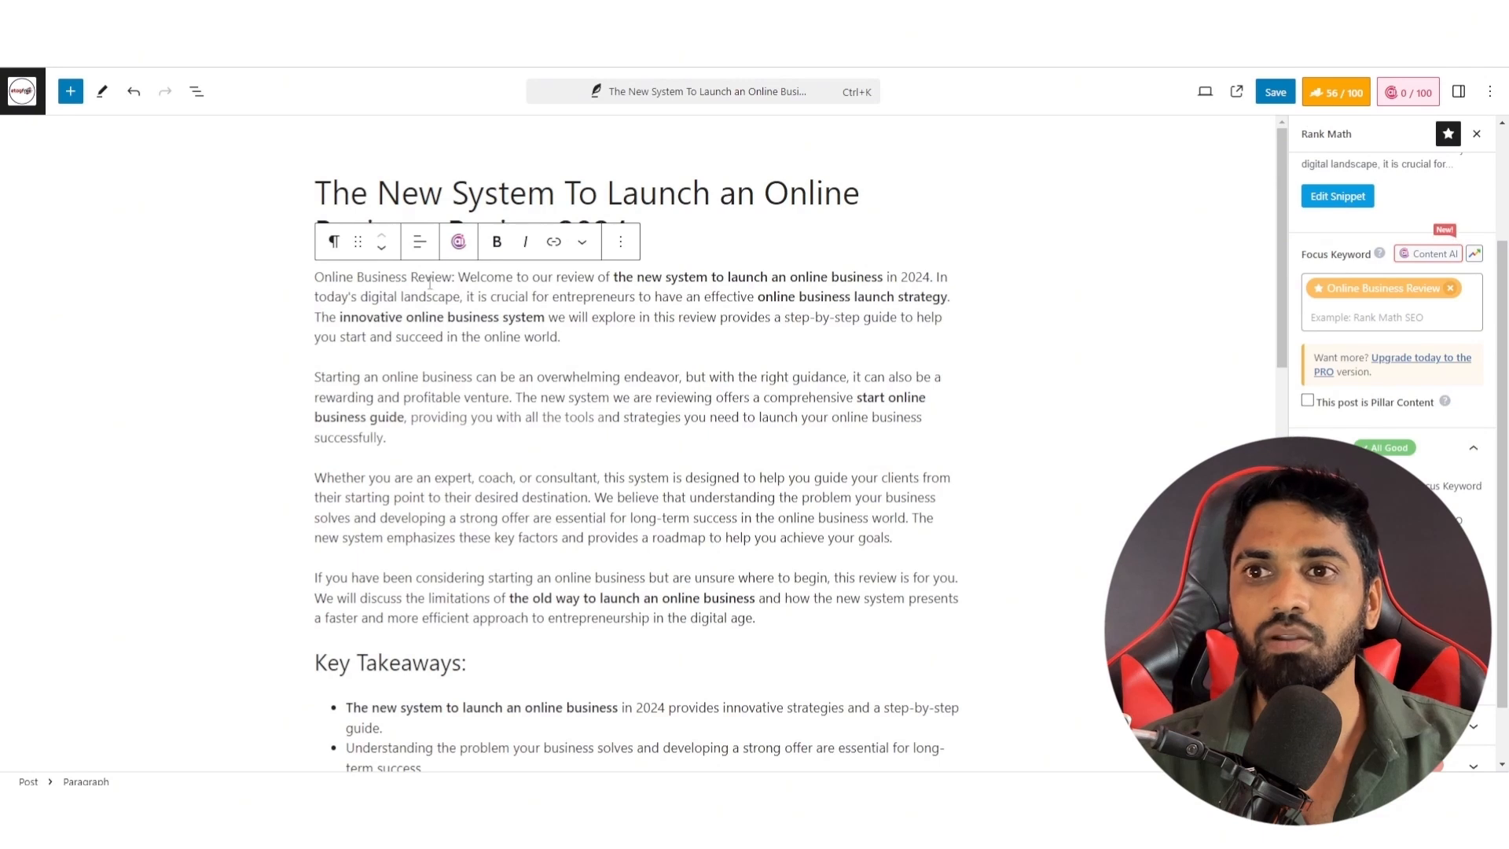
Step: Copy the phrase "Online Business Review" at the start of the opening paragraph and make it bold
left_click_drag(339, 278, 452, 277)
key("ctrl+c")
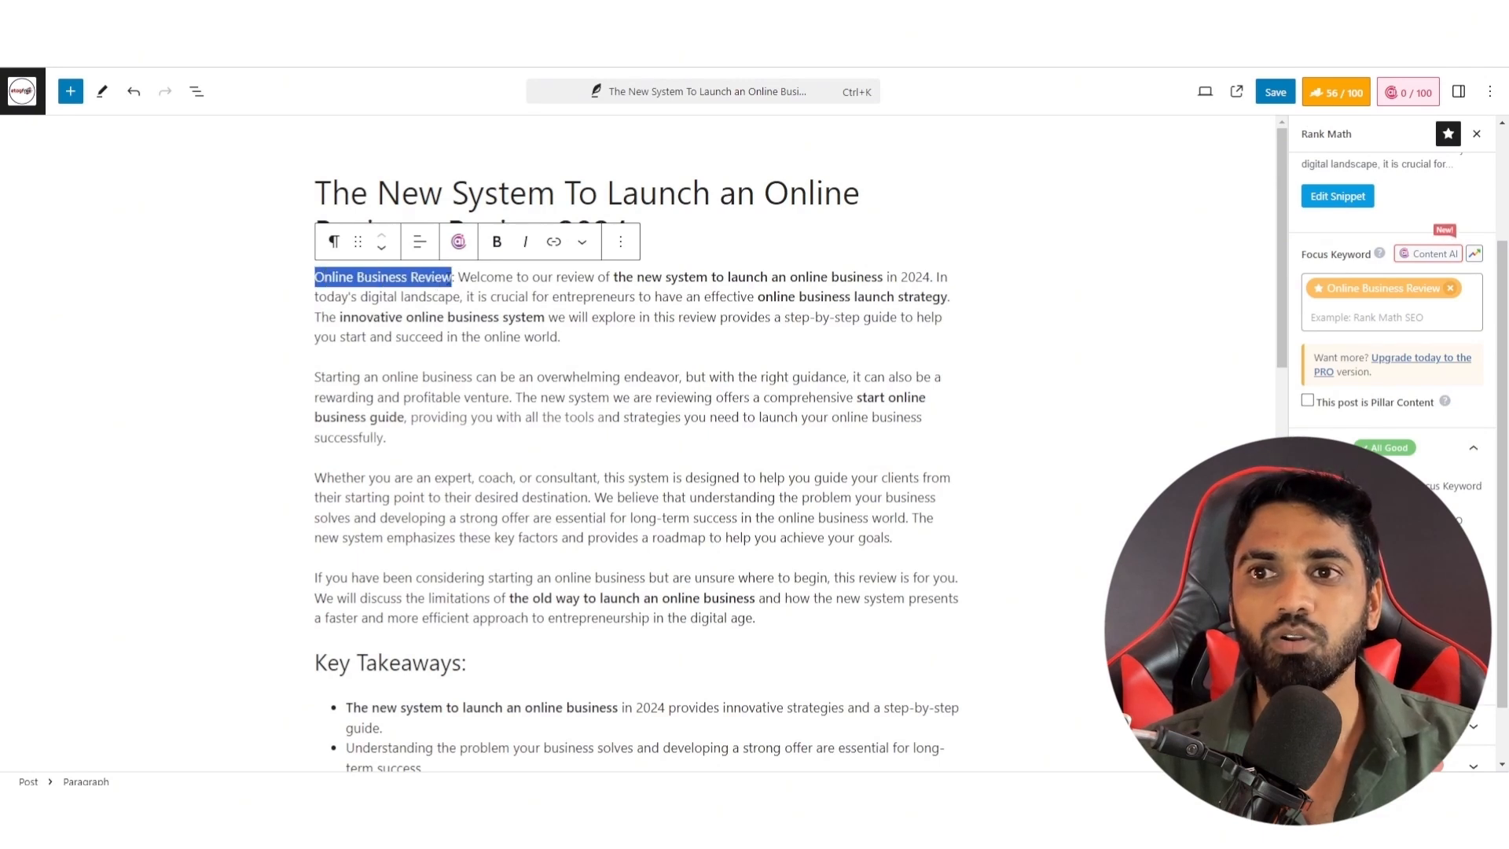
key("ctrl+b")
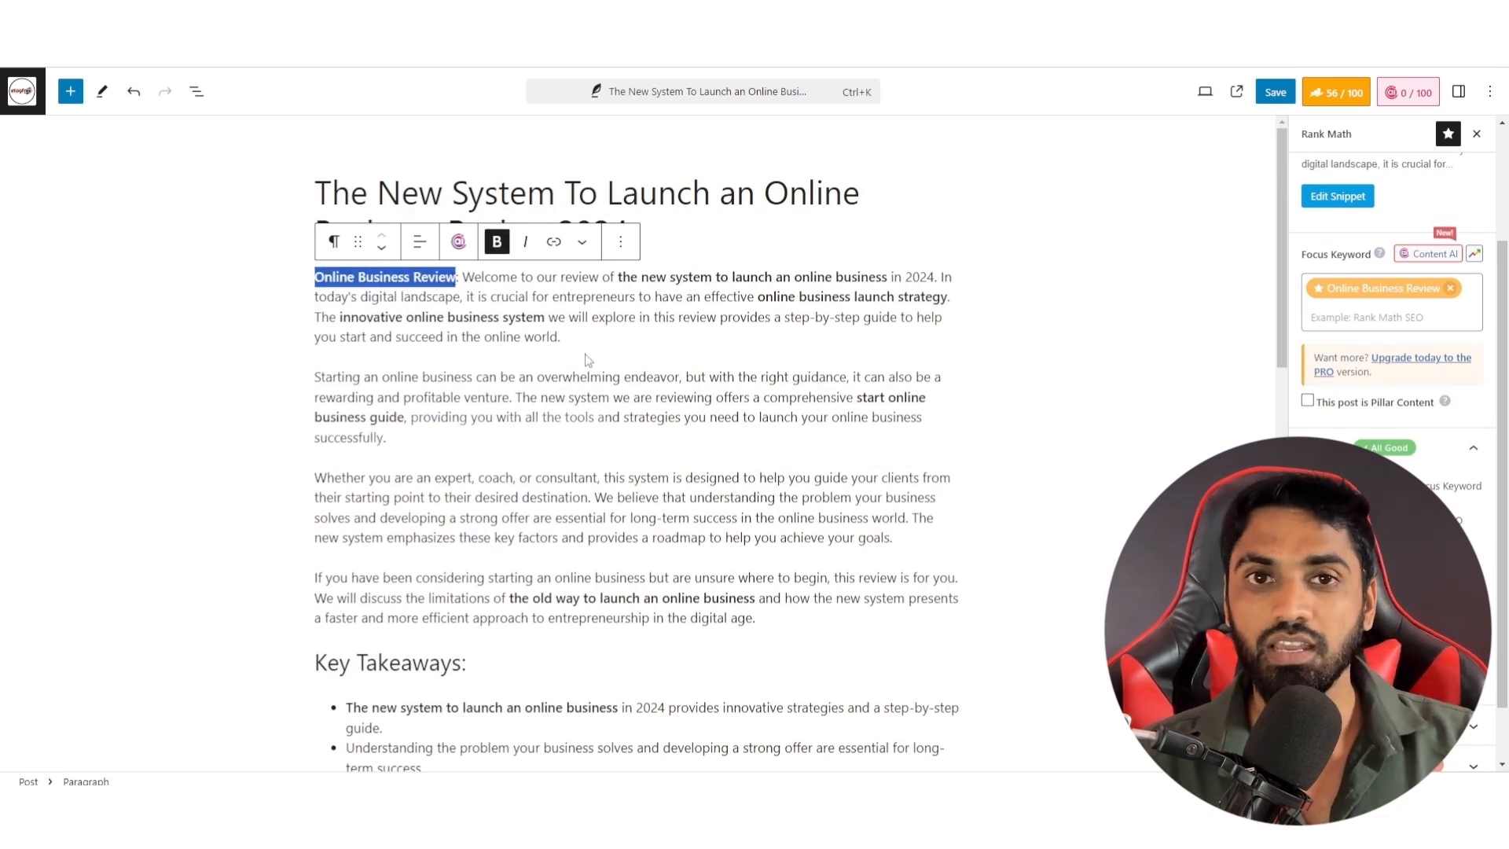
left_click(585, 354)
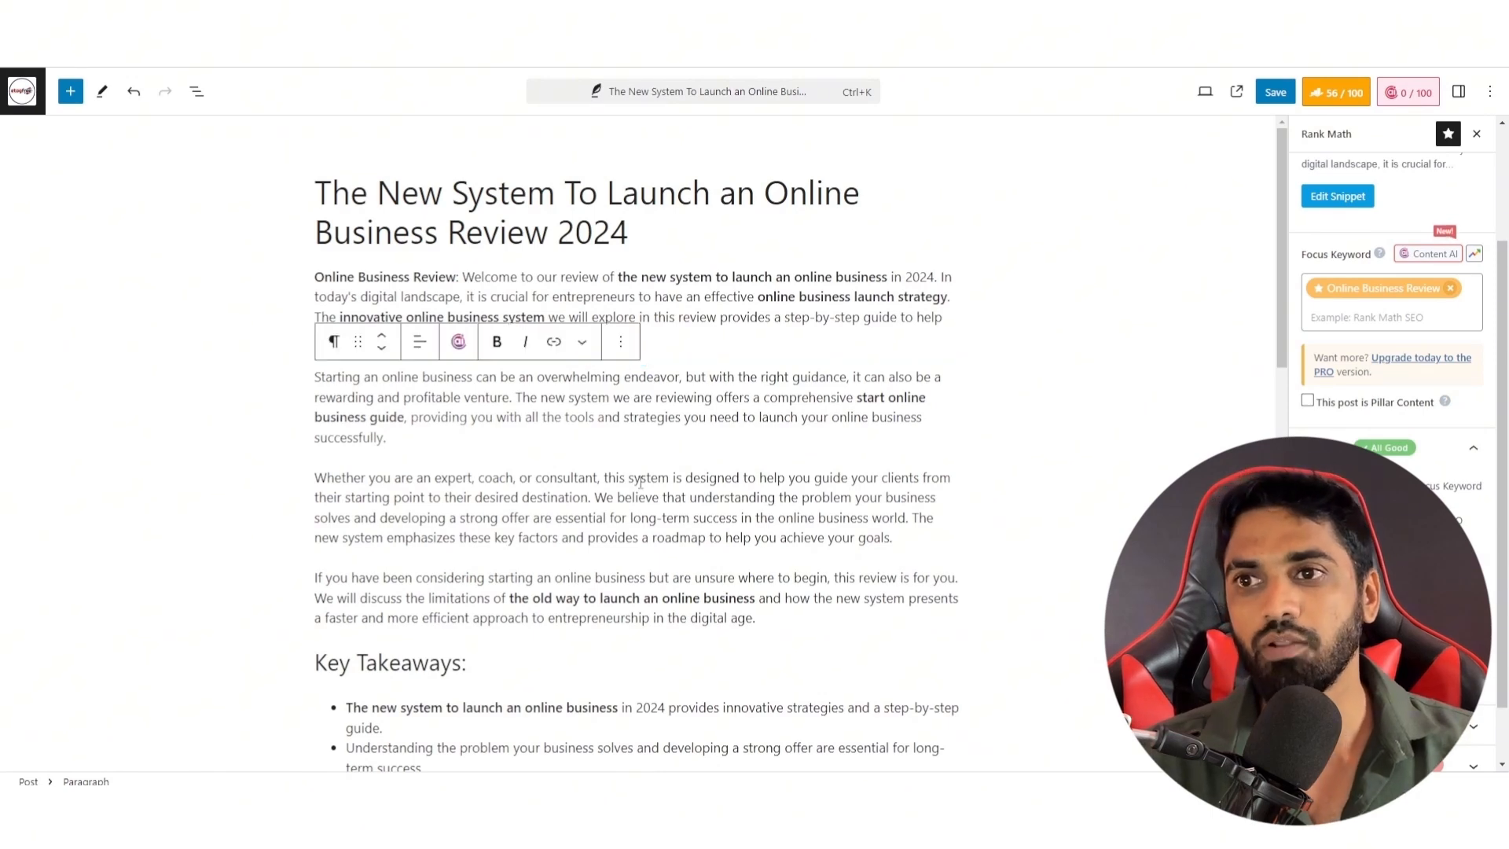
left_click(871, 458)
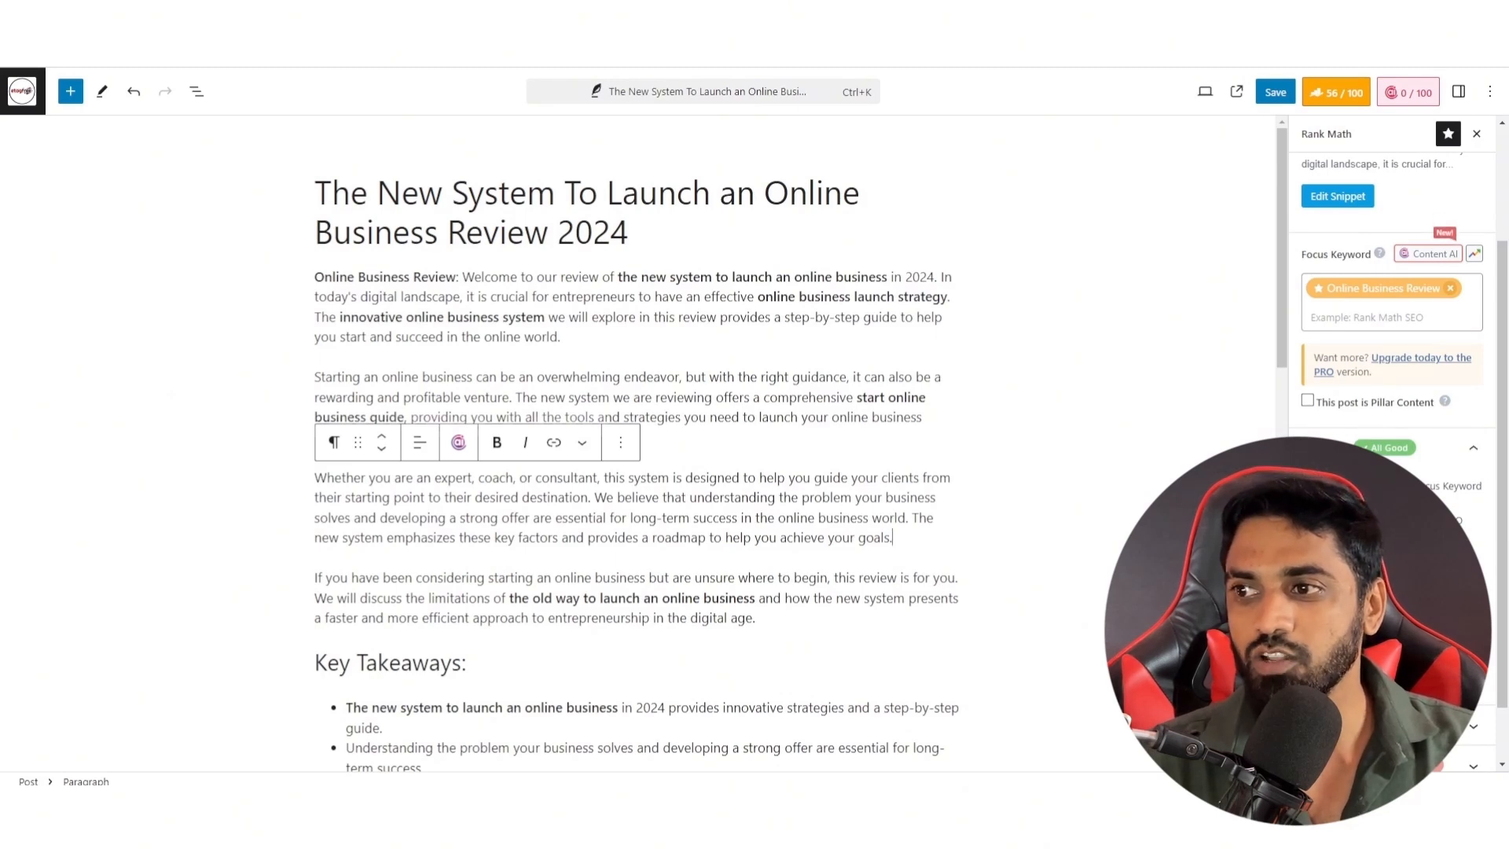
Step: Open the Rank Math snippet for editing and replace its permalink with "Online Business Review"
scroll(1408, 428, "up", 3)
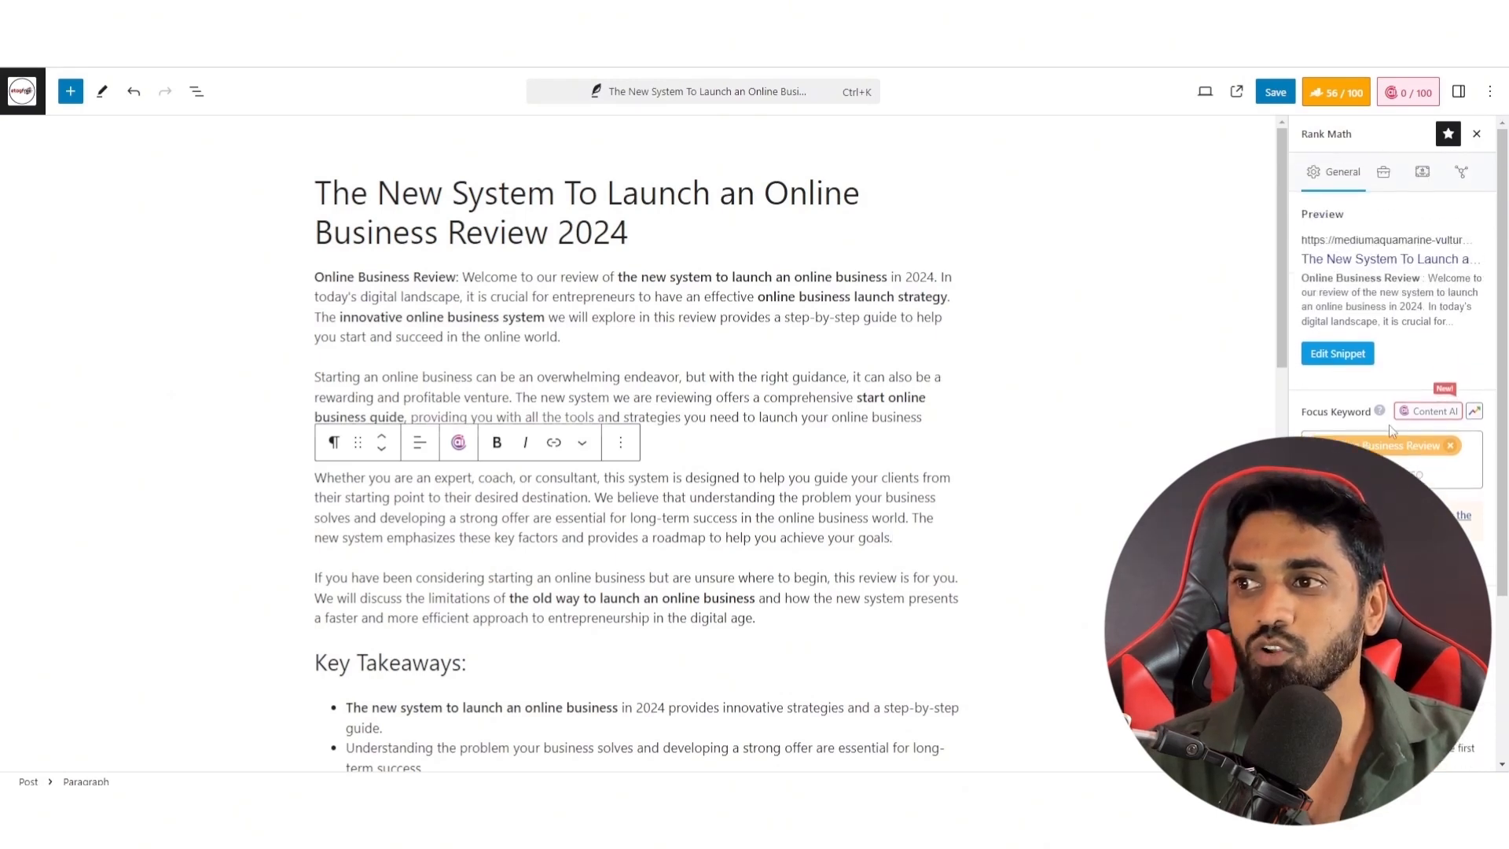
left_click(1334, 355)
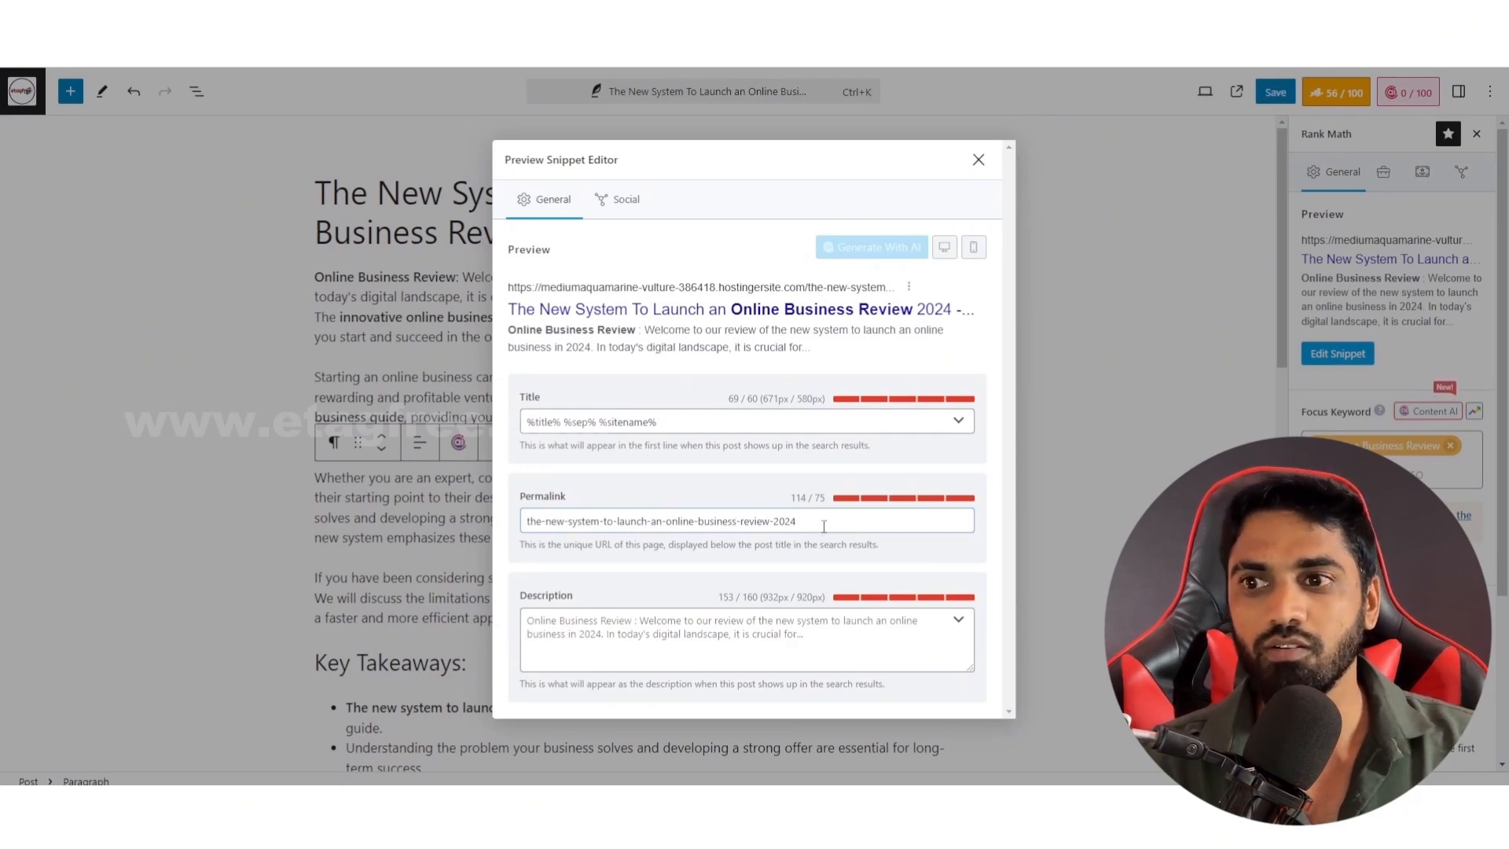
left_click_drag(822, 525, 517, 521)
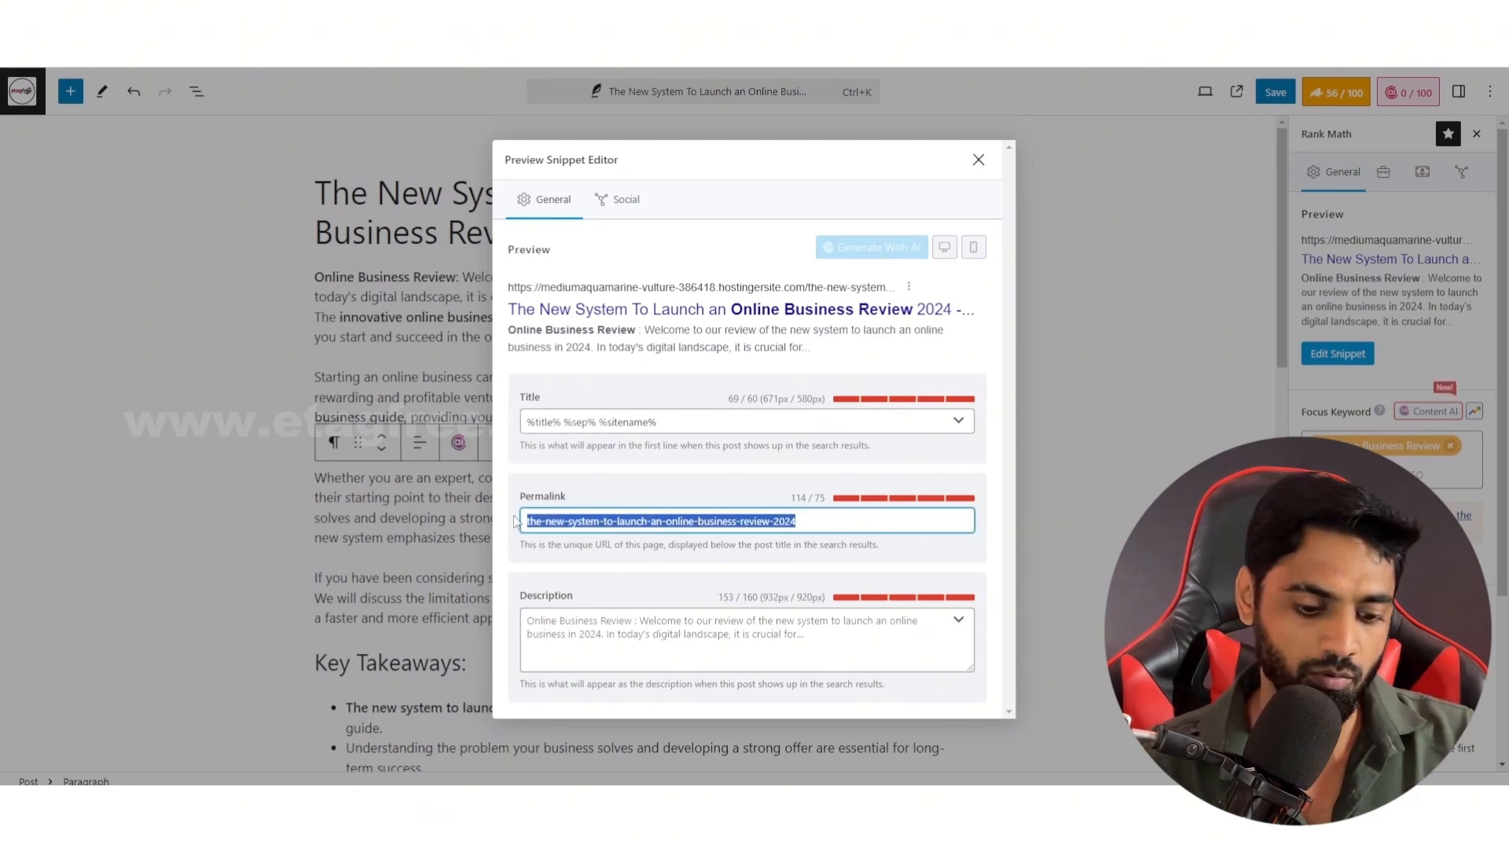
key("ctrl+v")
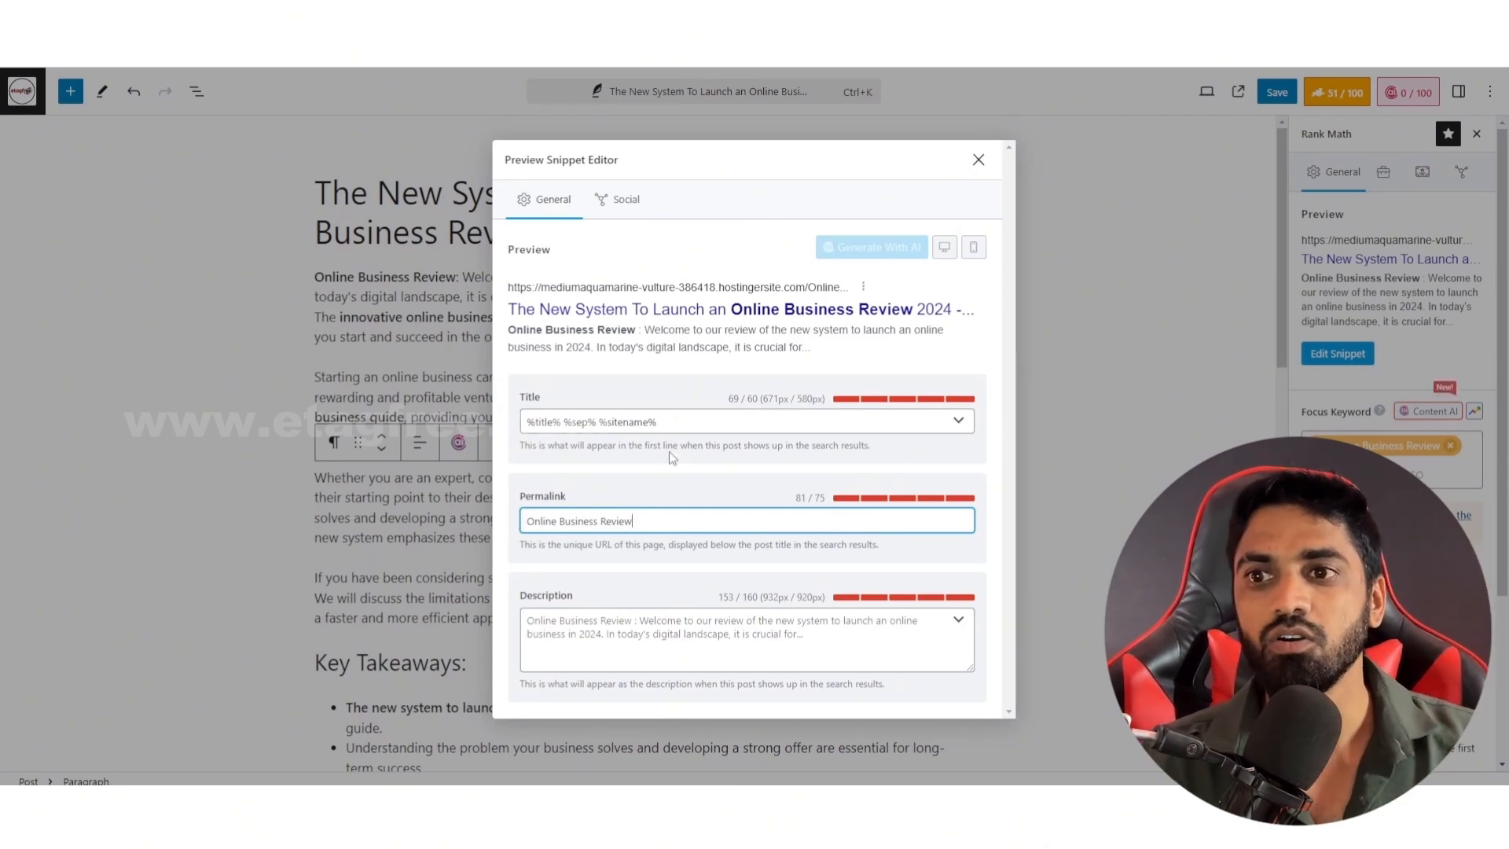
Step: Remove the separator and site name variables from the Rank Math snippet title, keeping only %title%
left_click_drag(567, 420, 756, 424)
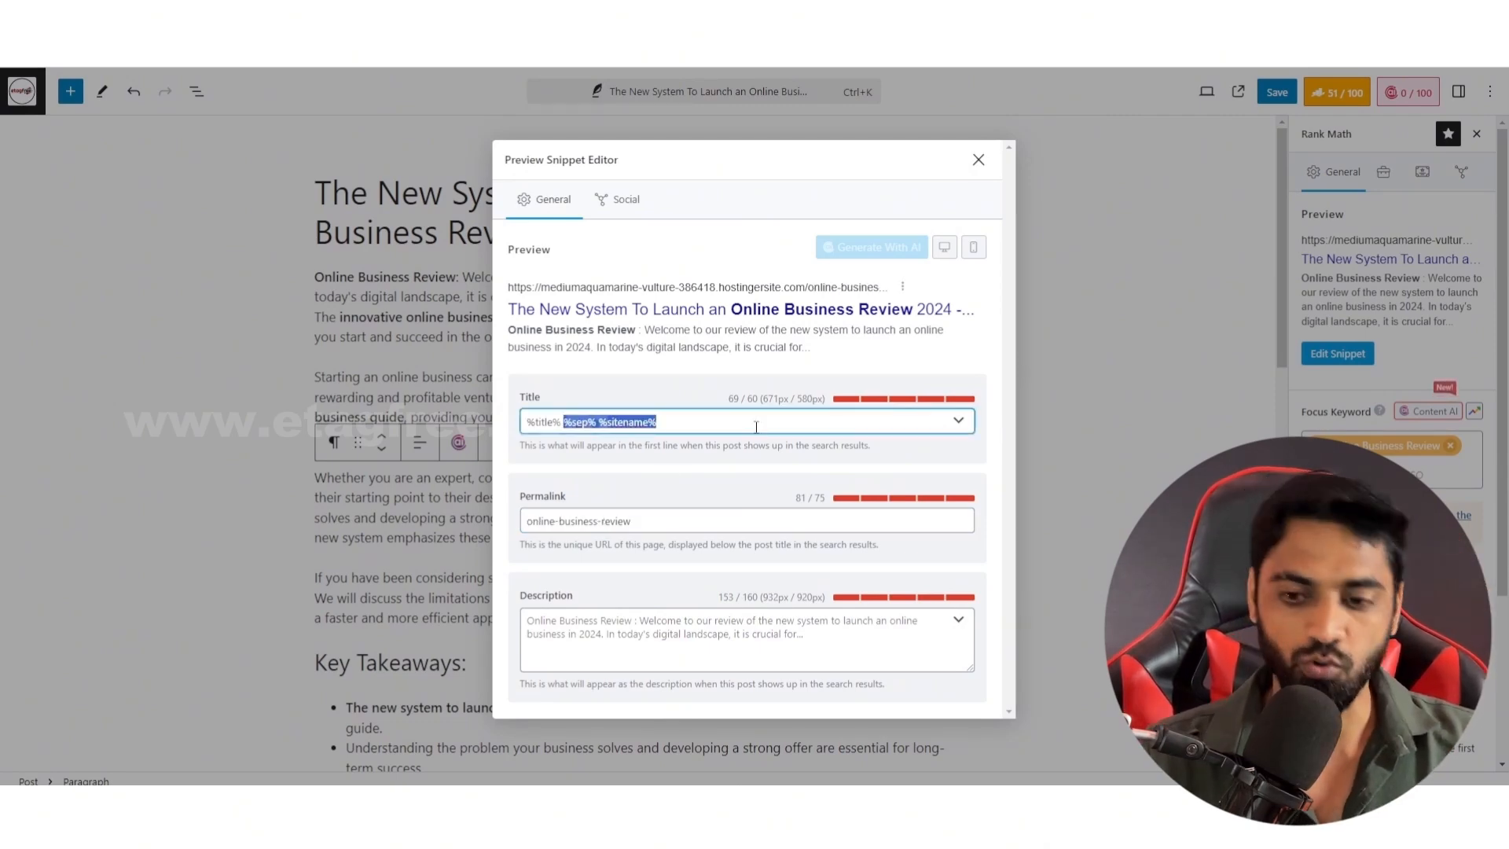
key("BackSpace")
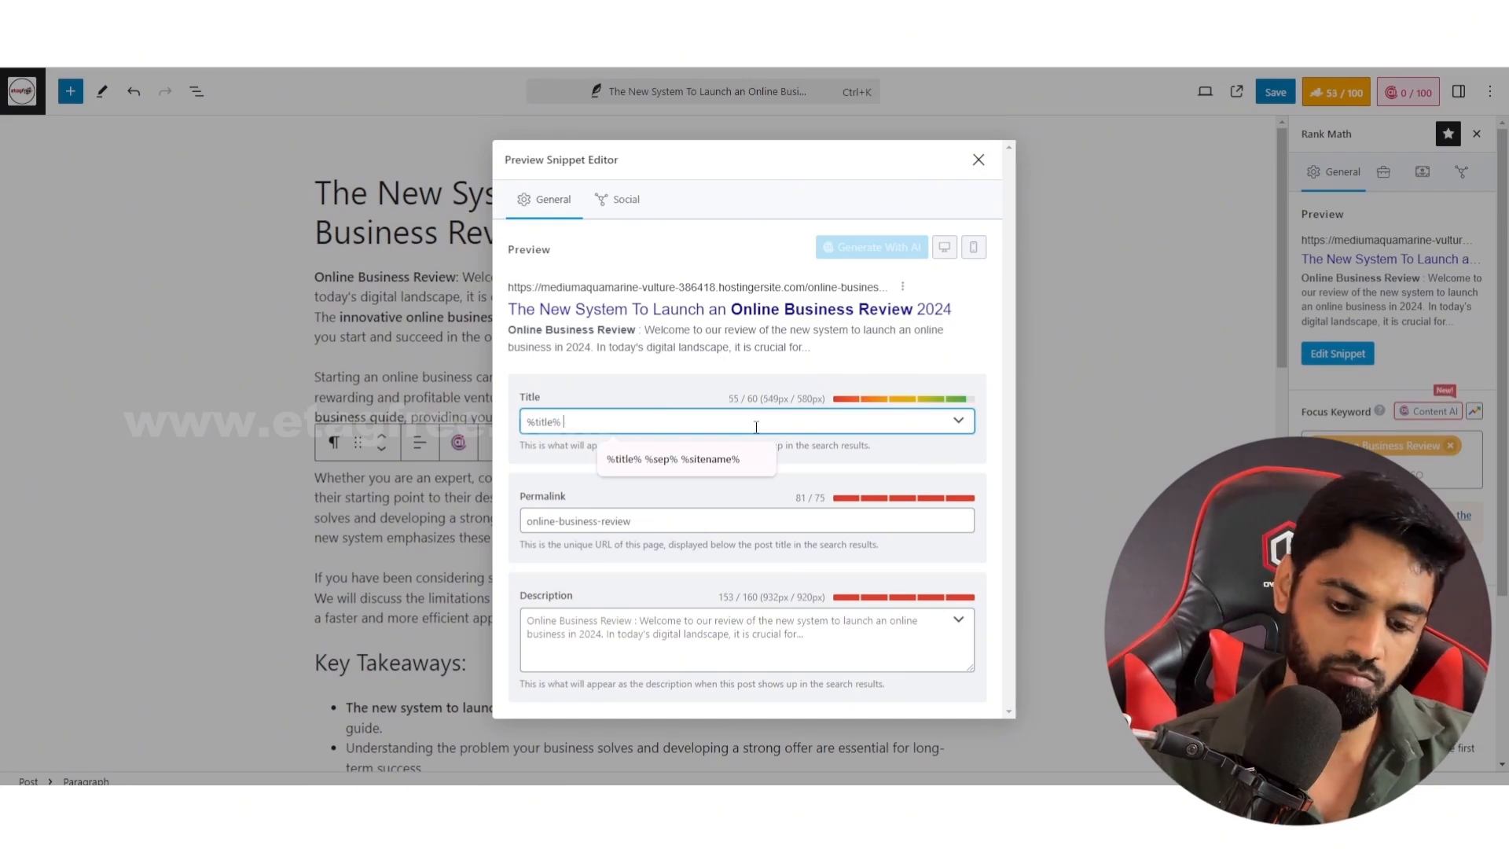
left_click(978, 162)
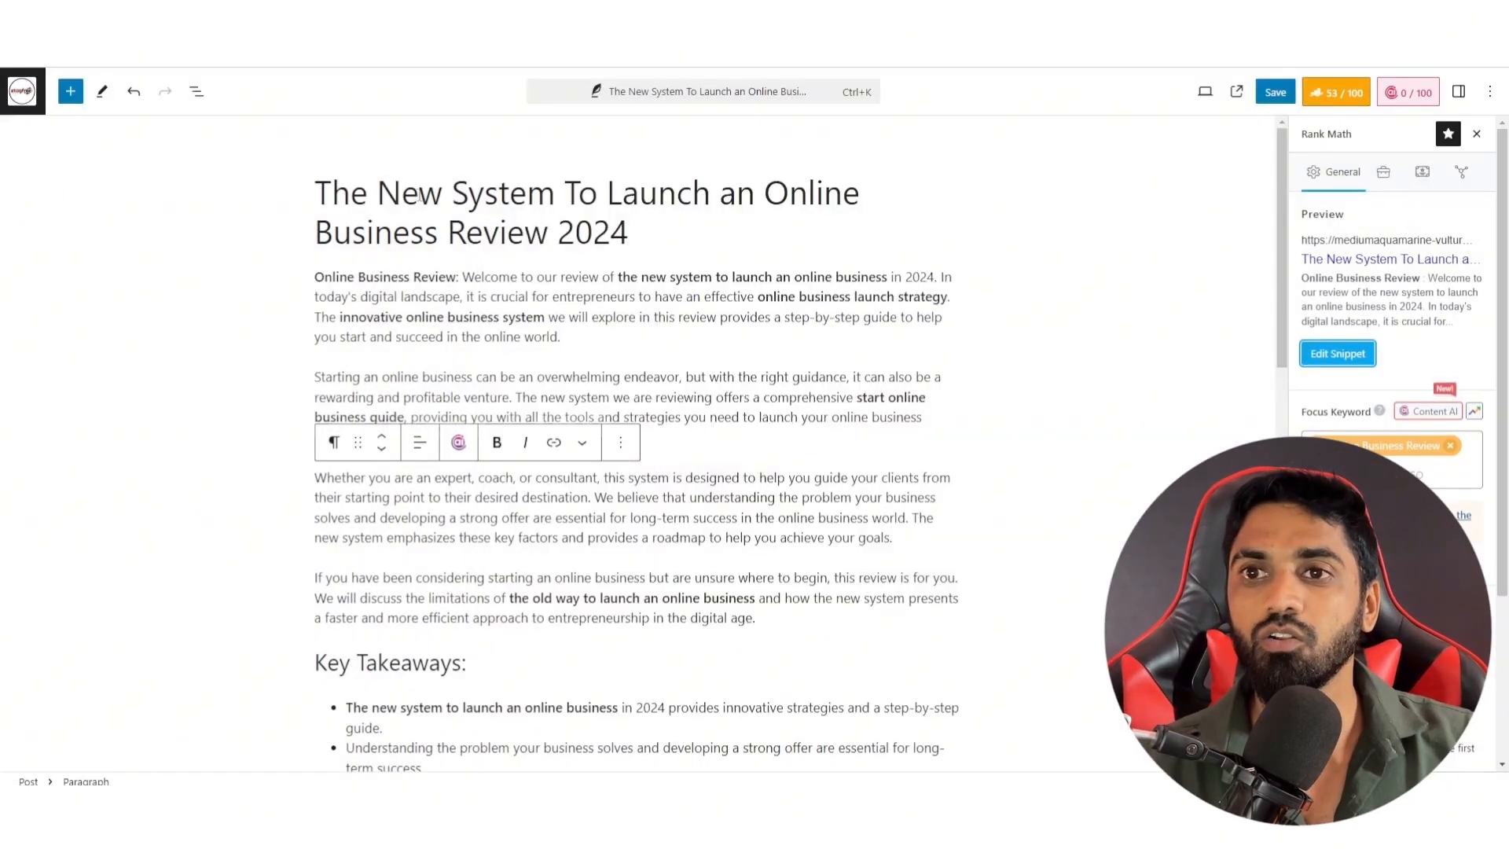
Step: Copy the full post title and set it as the snippet title, "The New System To Launch an Online Business Review 2024"
left_click_drag(316, 191, 651, 236)
key("ctrl+c")
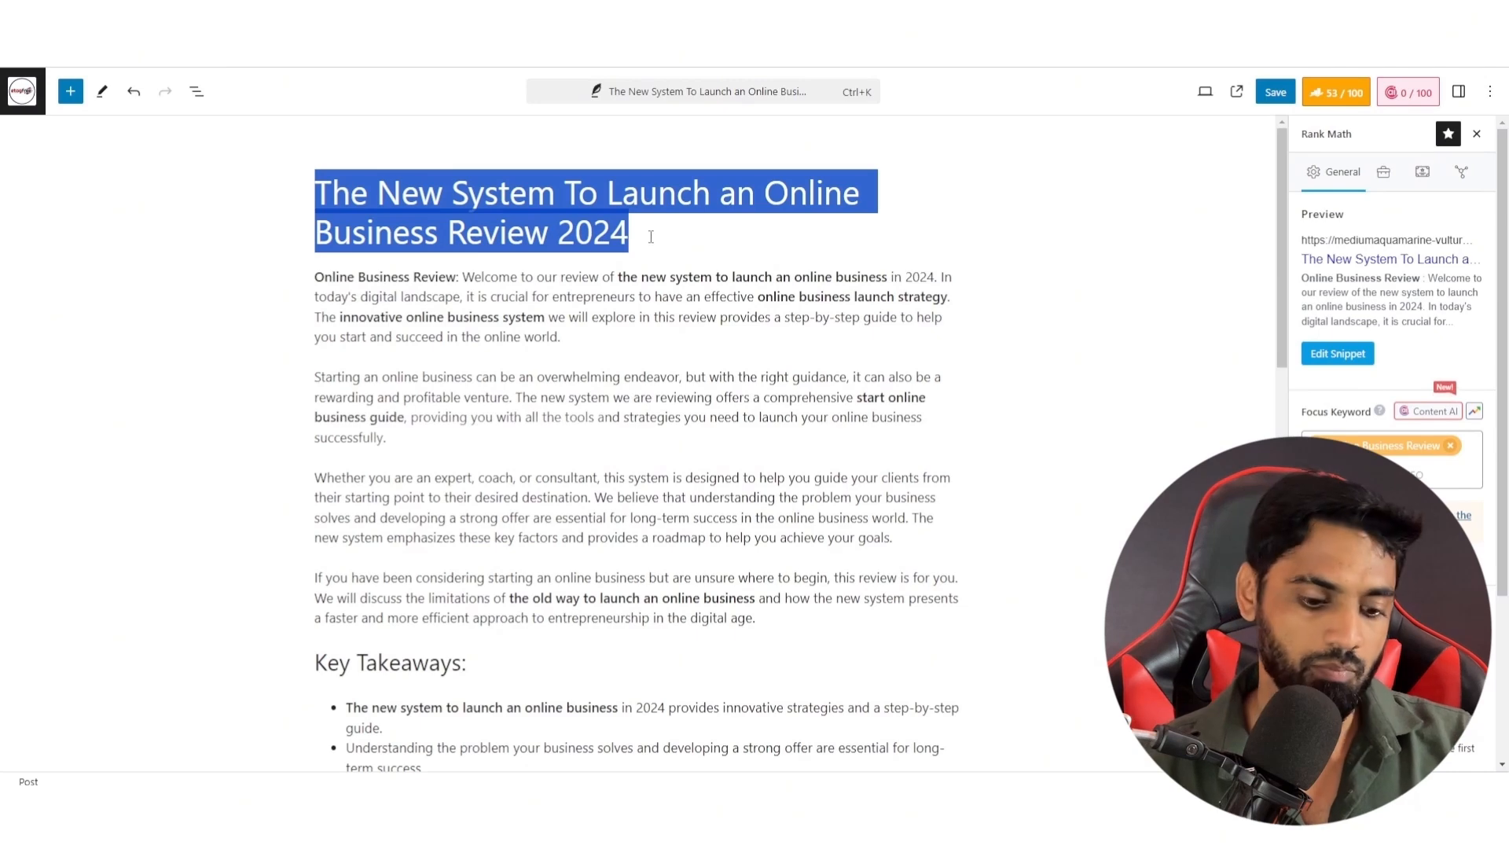
left_click(1325, 354)
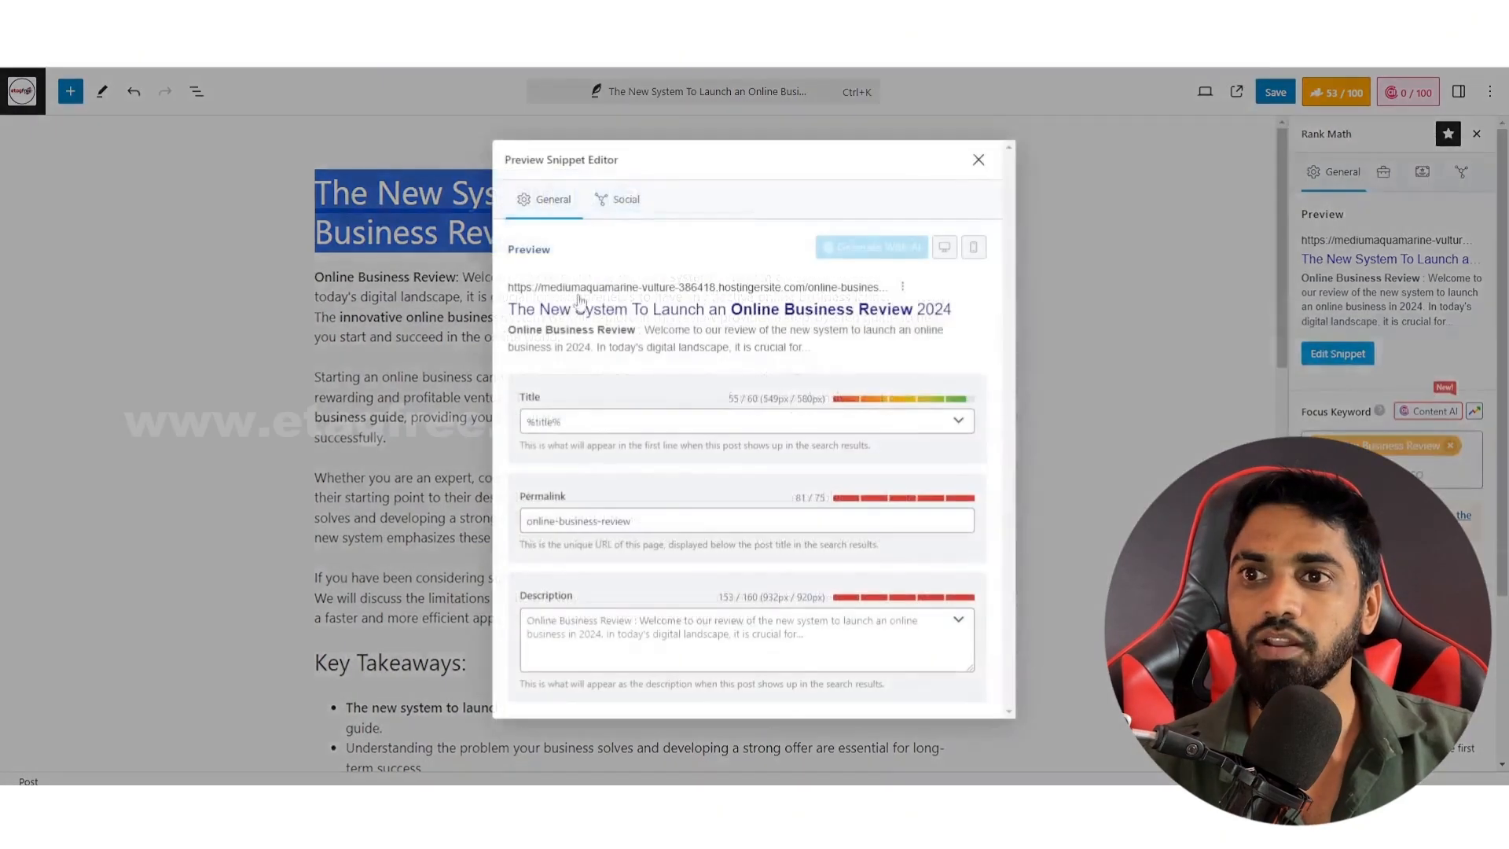
left_click(596, 421)
key("ctrl+a")
key("ctrl+v")
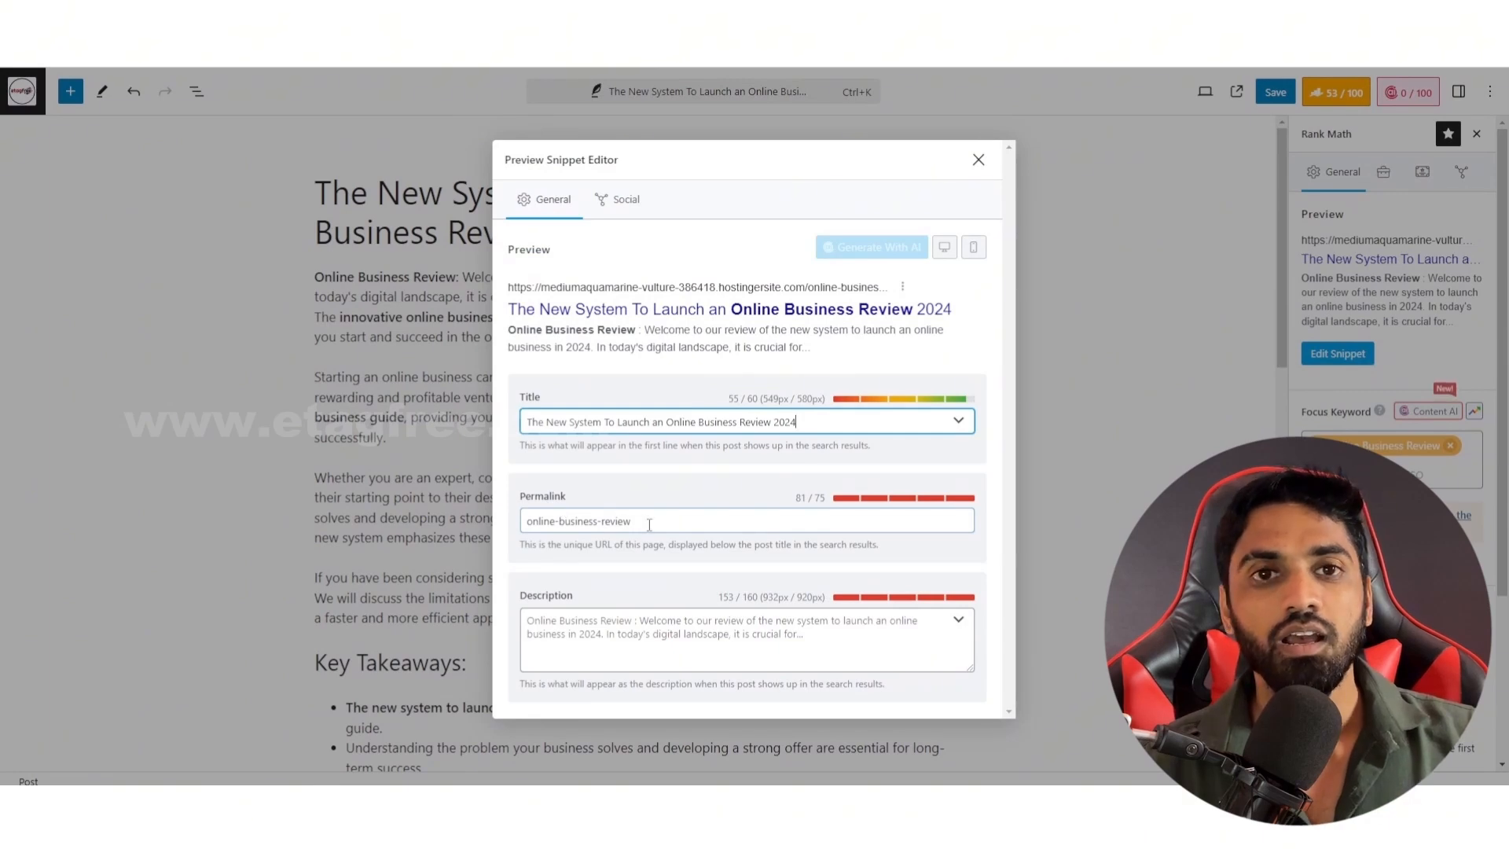
left_click(979, 159)
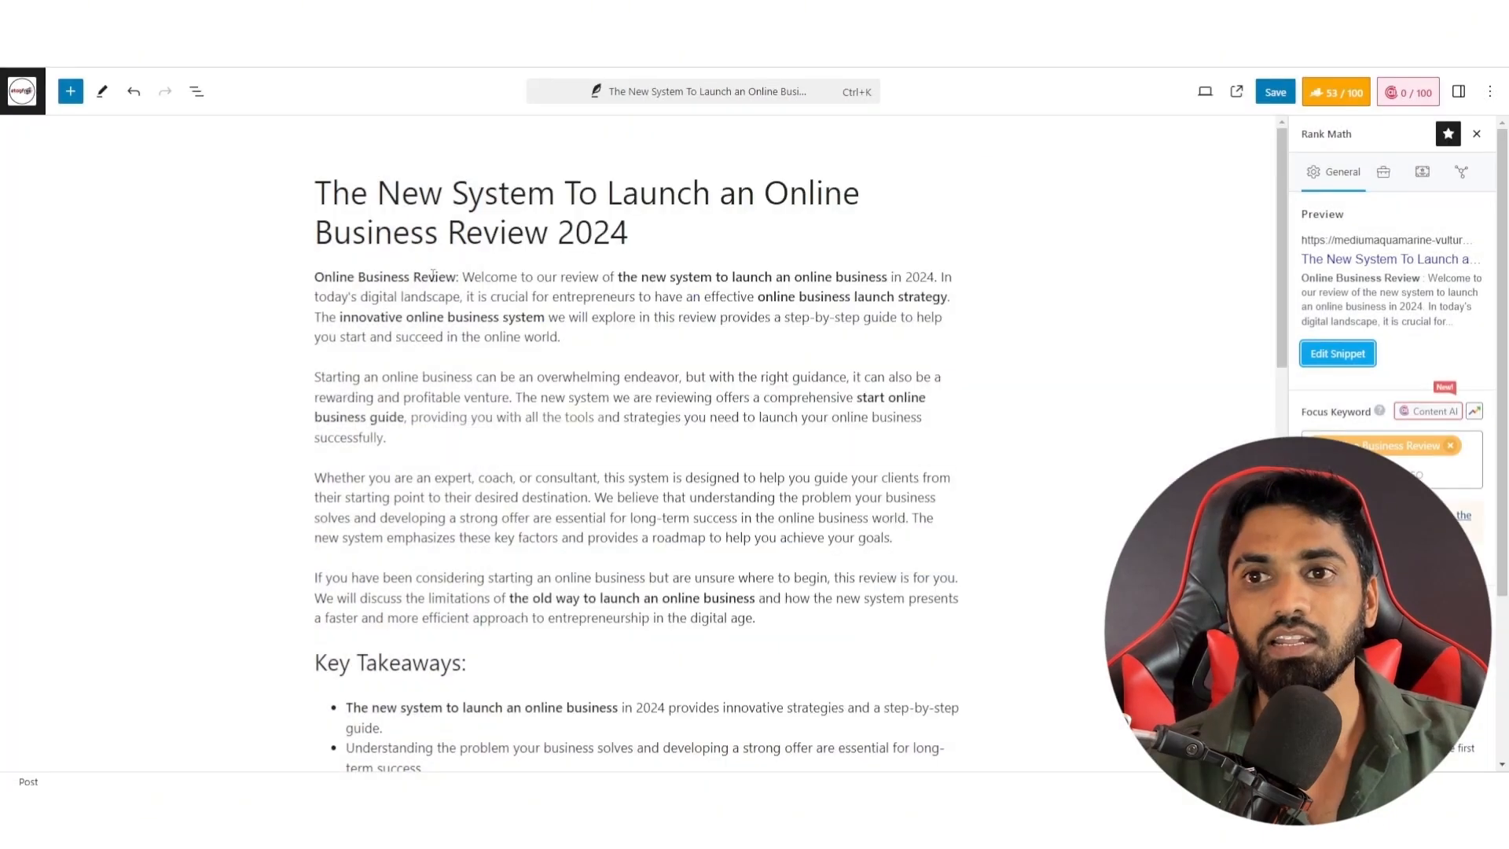
Step: Copy the opening paragraph's text through "effective online business launch strategy." and paste it as the snippet's meta description
left_click(309, 284)
left_click_drag(314, 277, 969, 297)
key("ctrl+c")
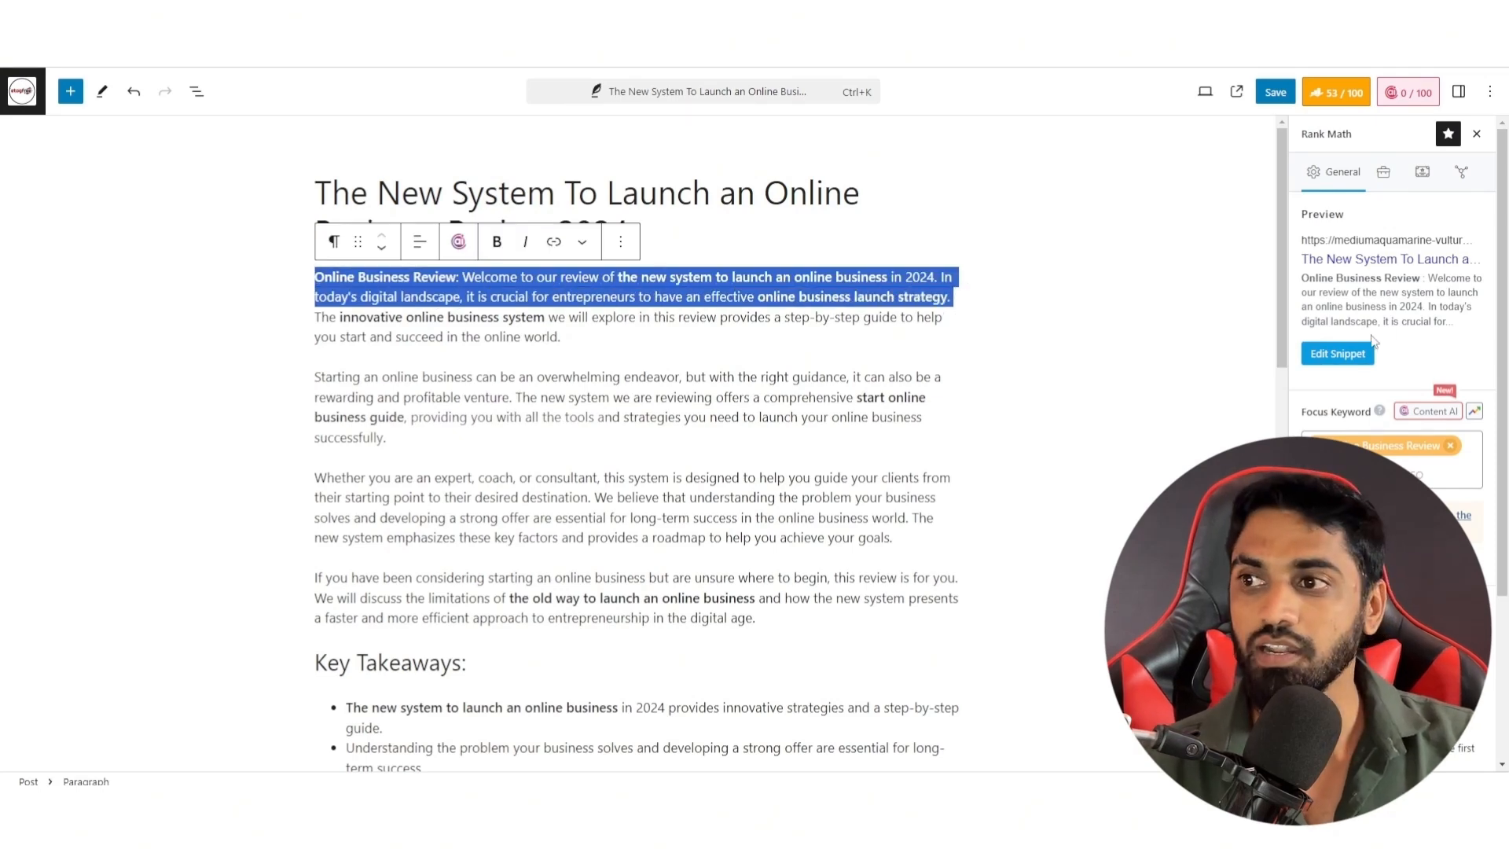
left_click(1343, 355)
left_click(609, 633)
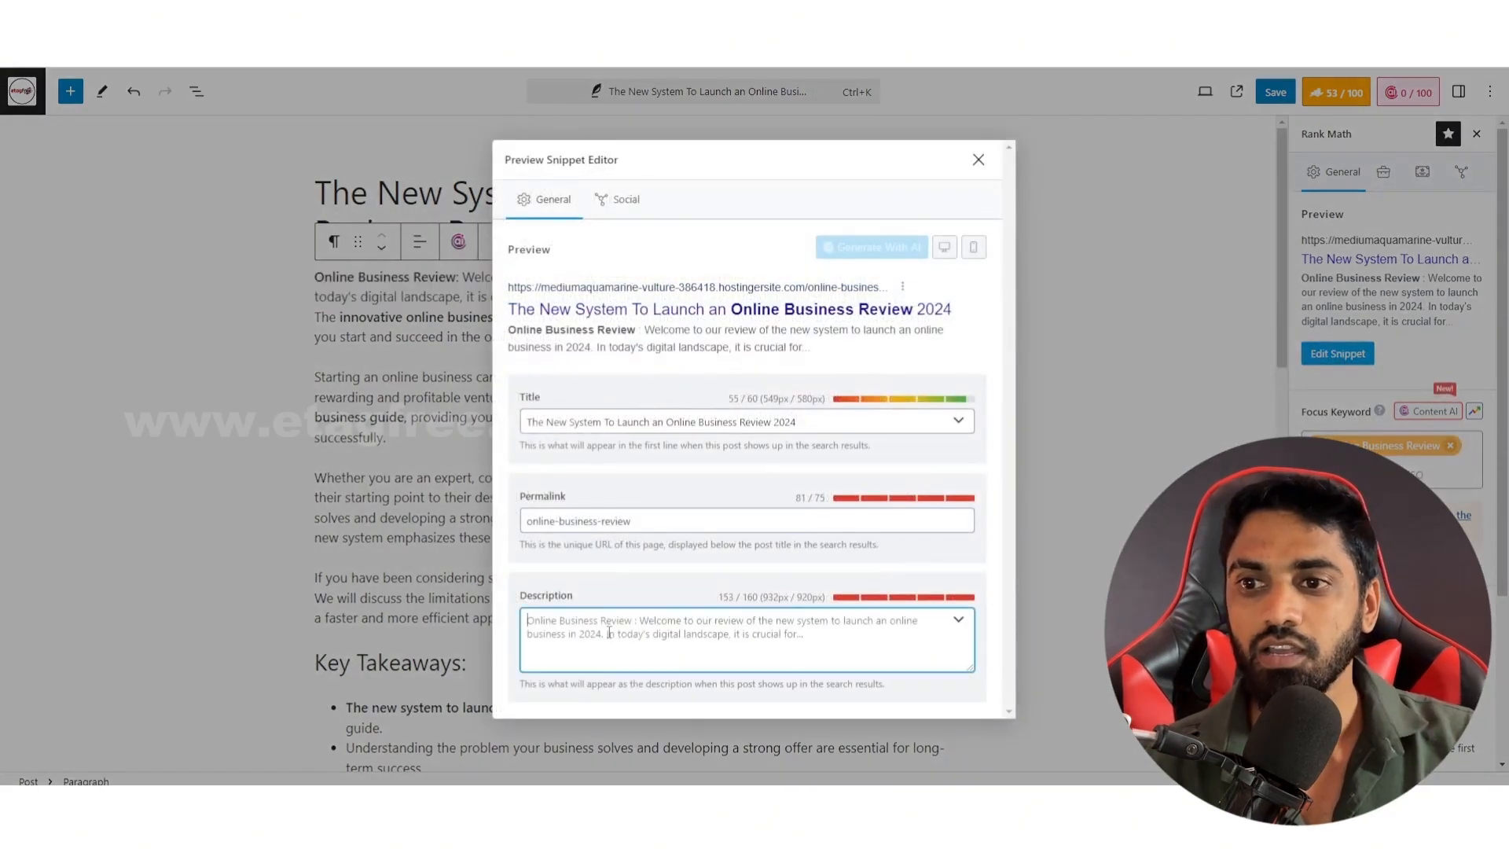
key("ctrl+v")
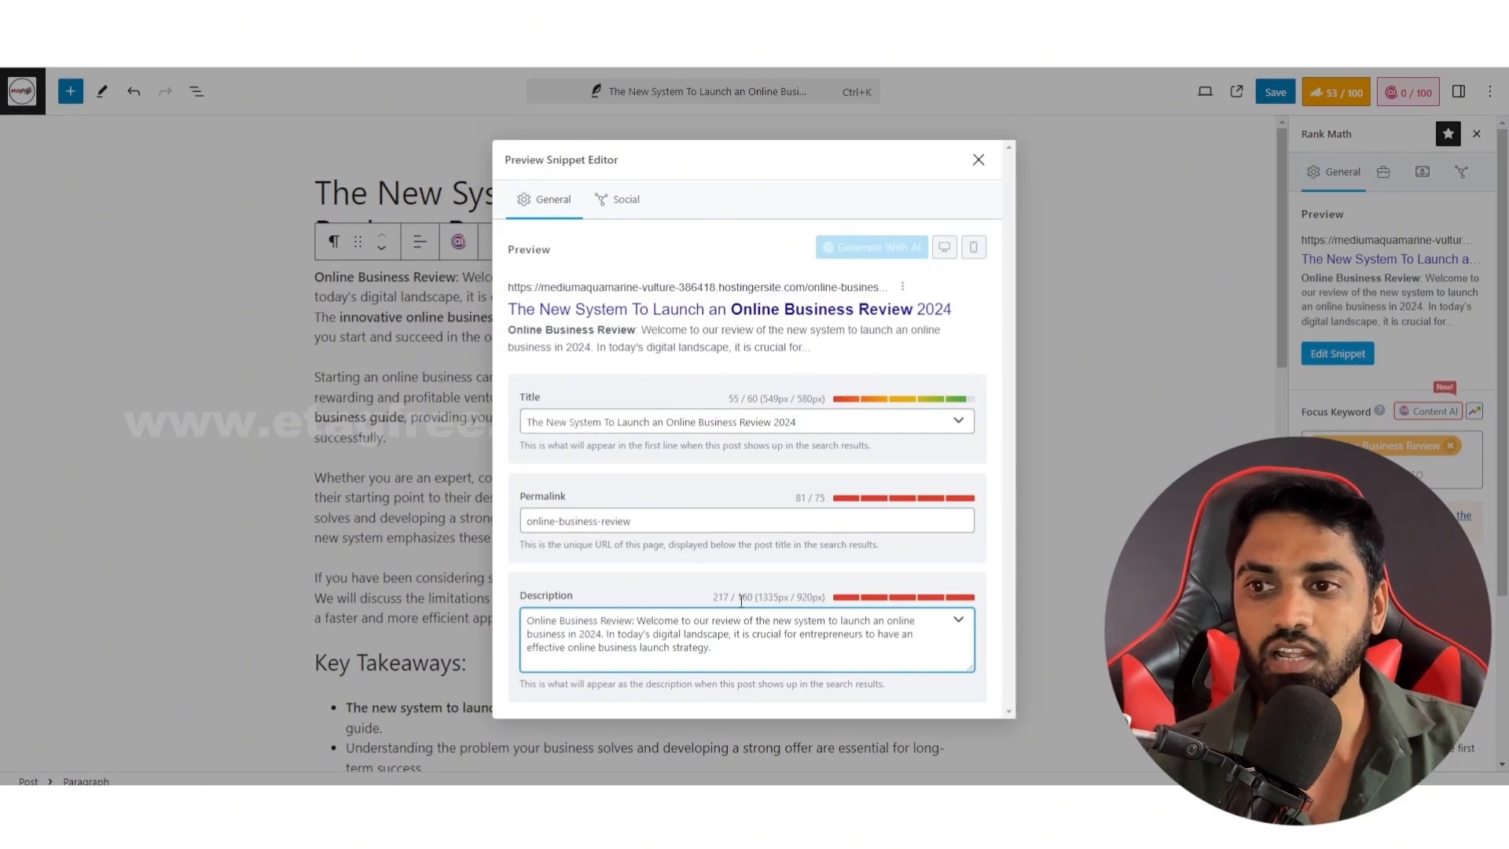
Step: Shorten the meta description so it ends after "to launch an online business in 2024." and close the snippet editor
double_click(742, 598)
left_click_drag(873, 601, 935, 618)
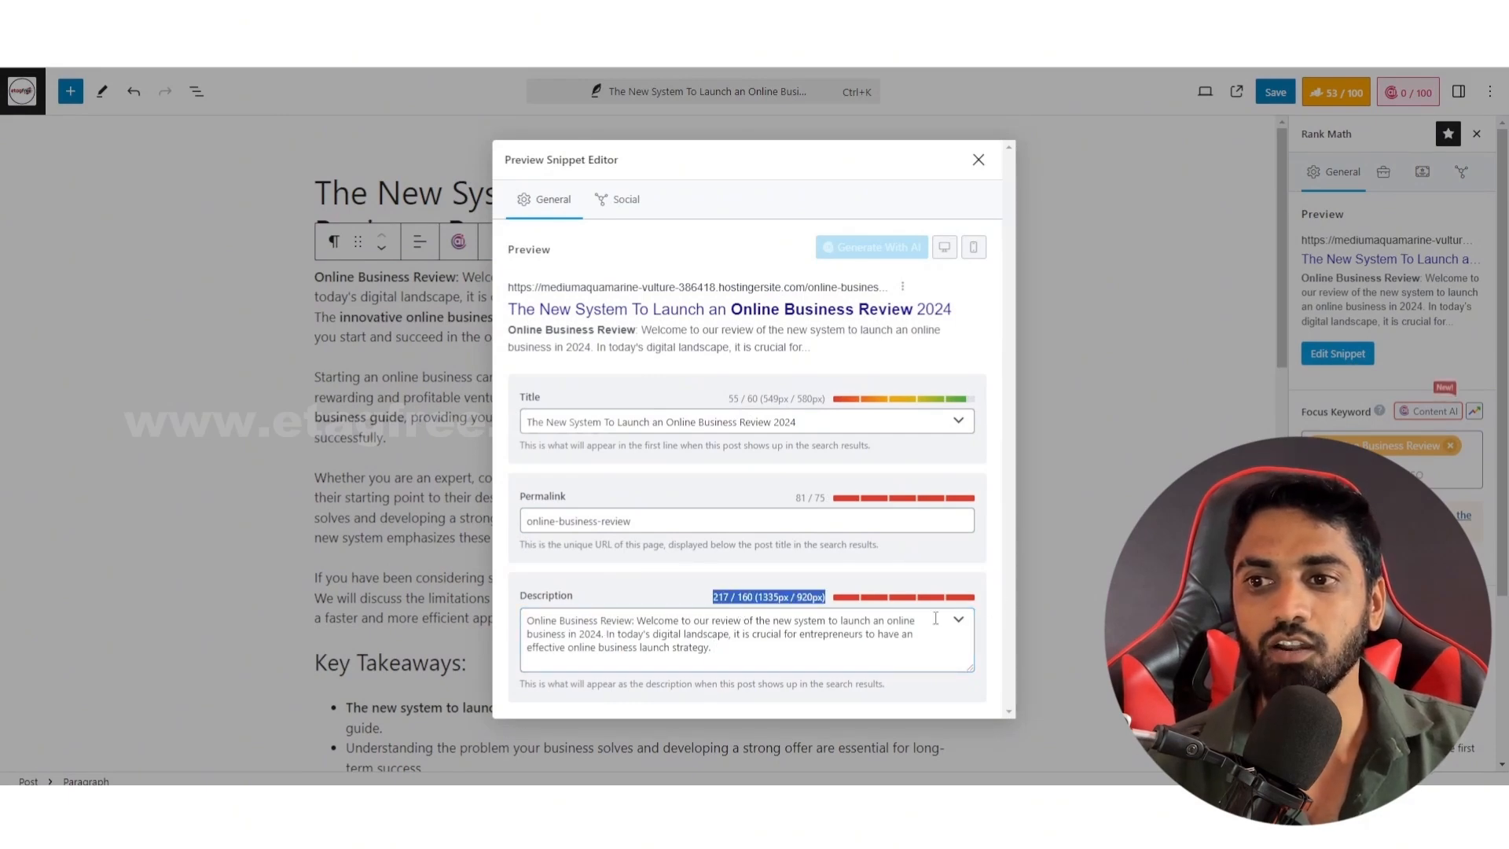
left_click(780, 657)
left_click_drag(711, 652, 604, 635)
key("BackSpace")
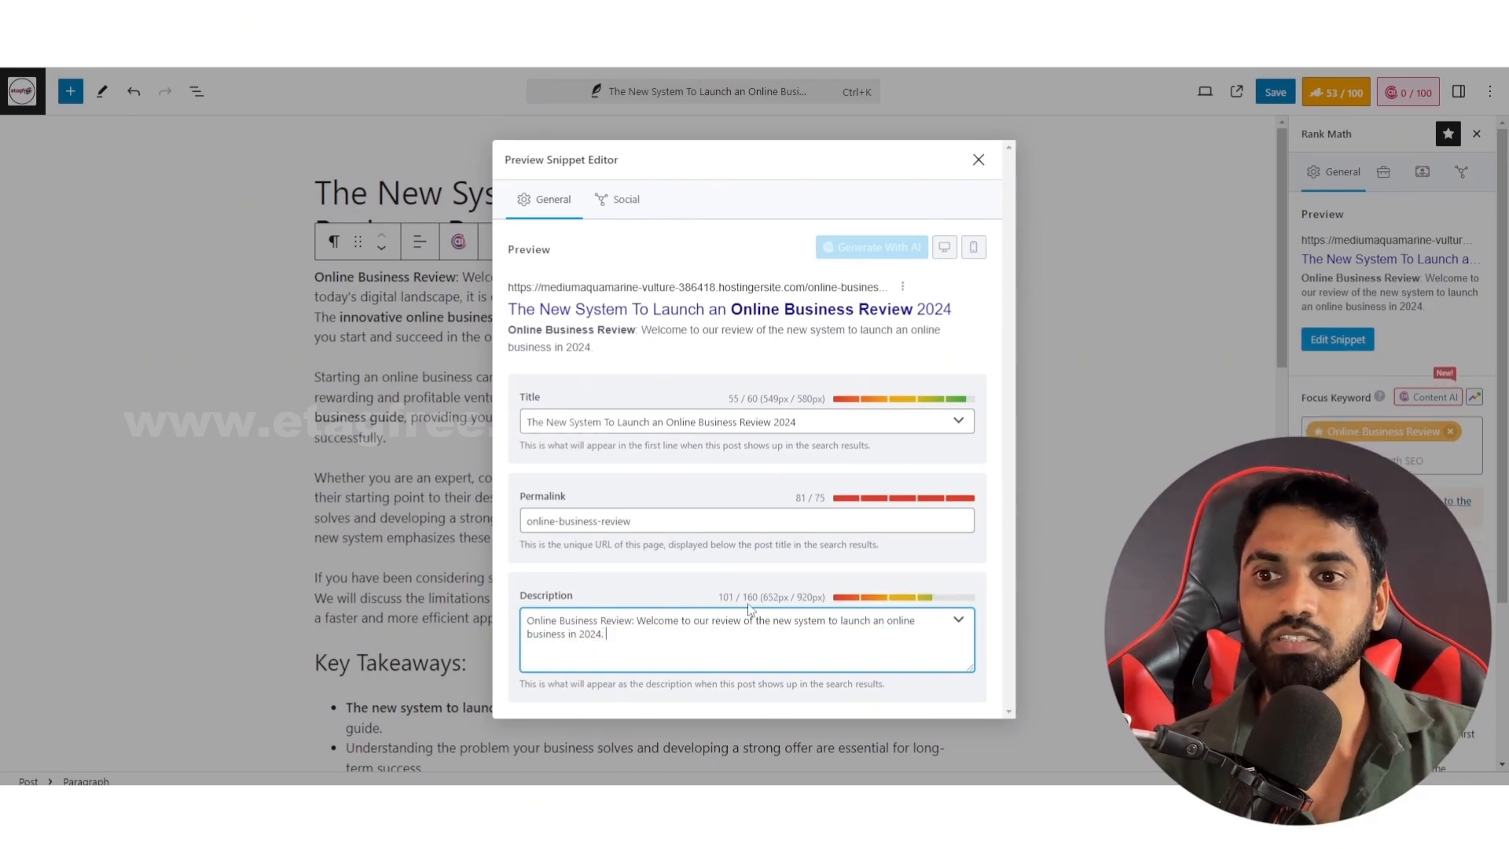
left_click(978, 161)
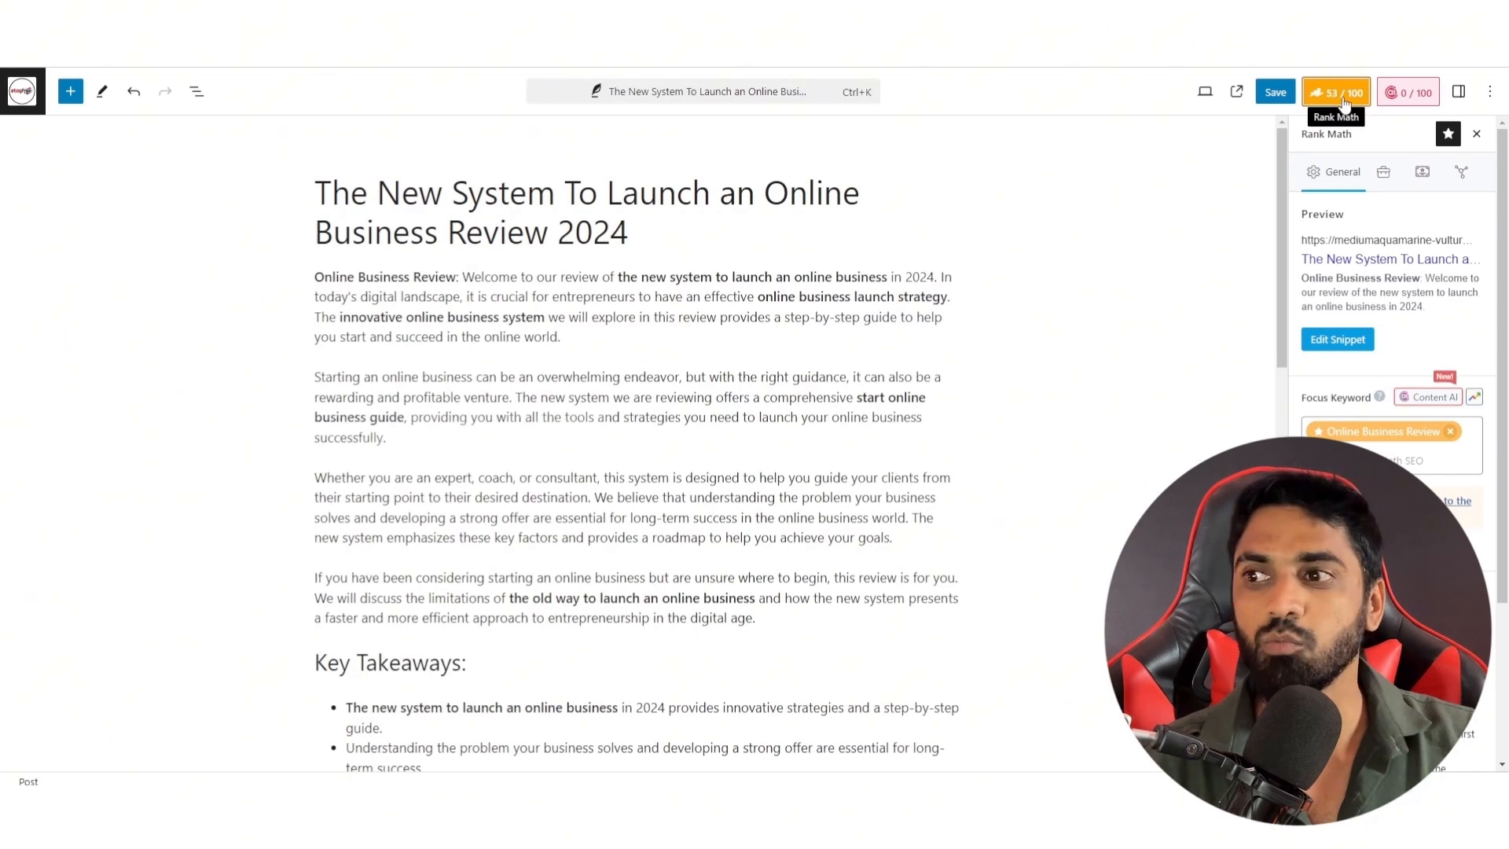
Step: Review the Rank Math Basic SEO checks for the post, including the content length check
scroll(1390, 314, "down", 2)
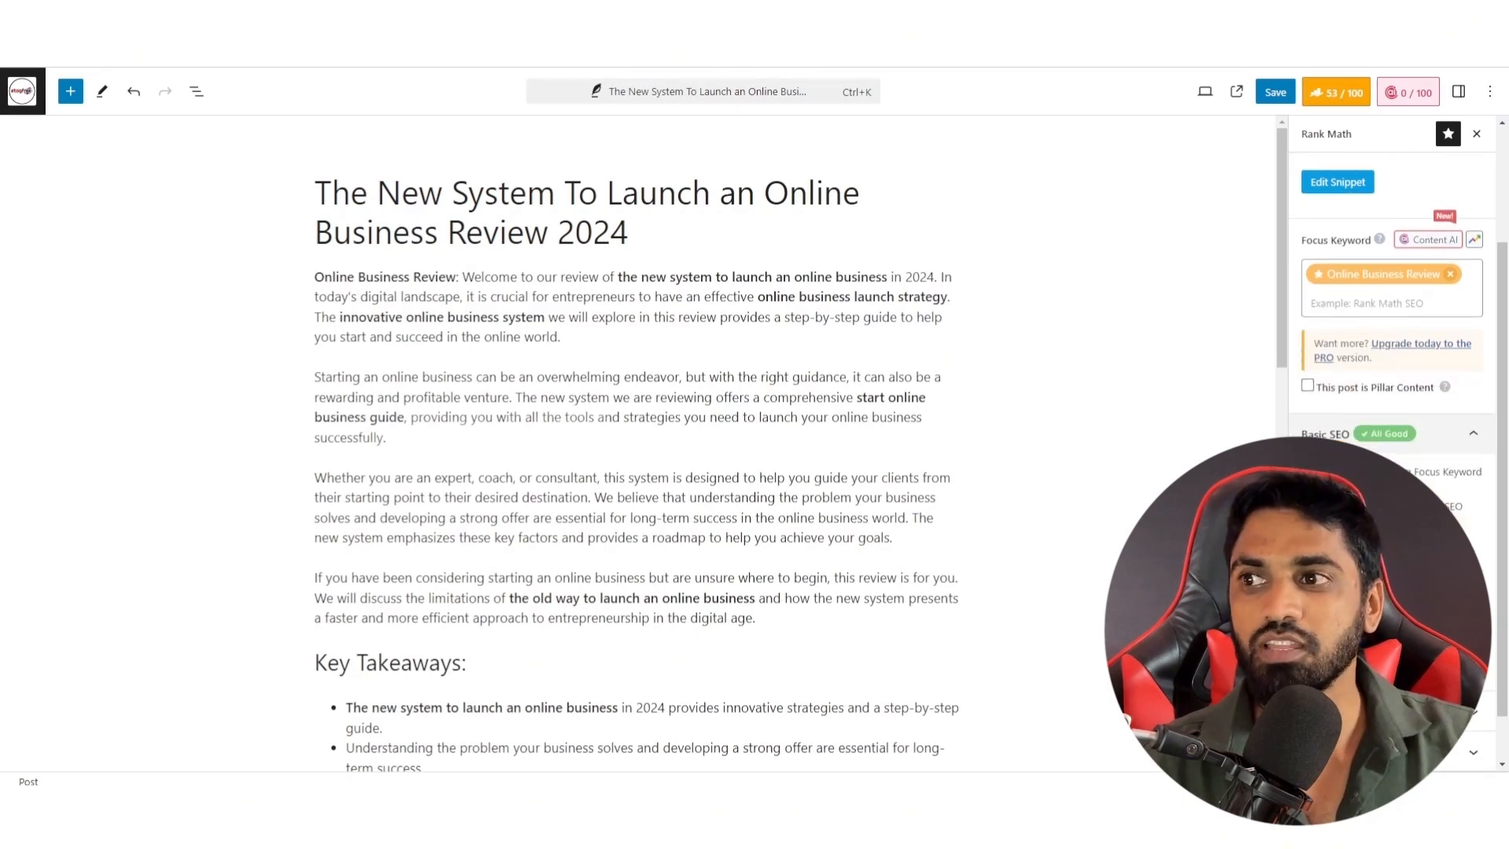
scroll(1391, 314, "down", 1)
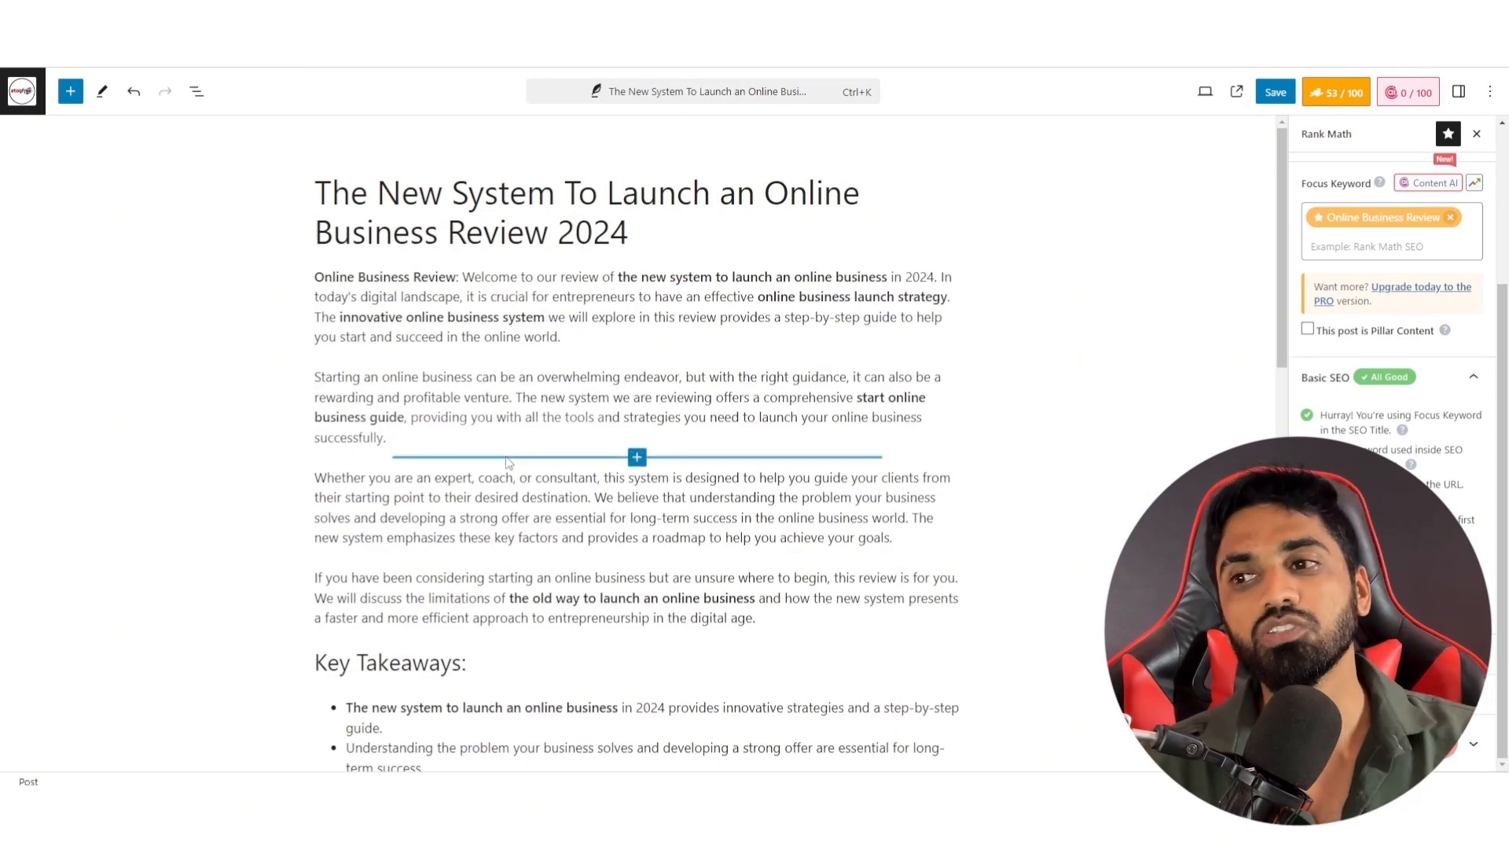
scroll(202, 418, "down", 3)
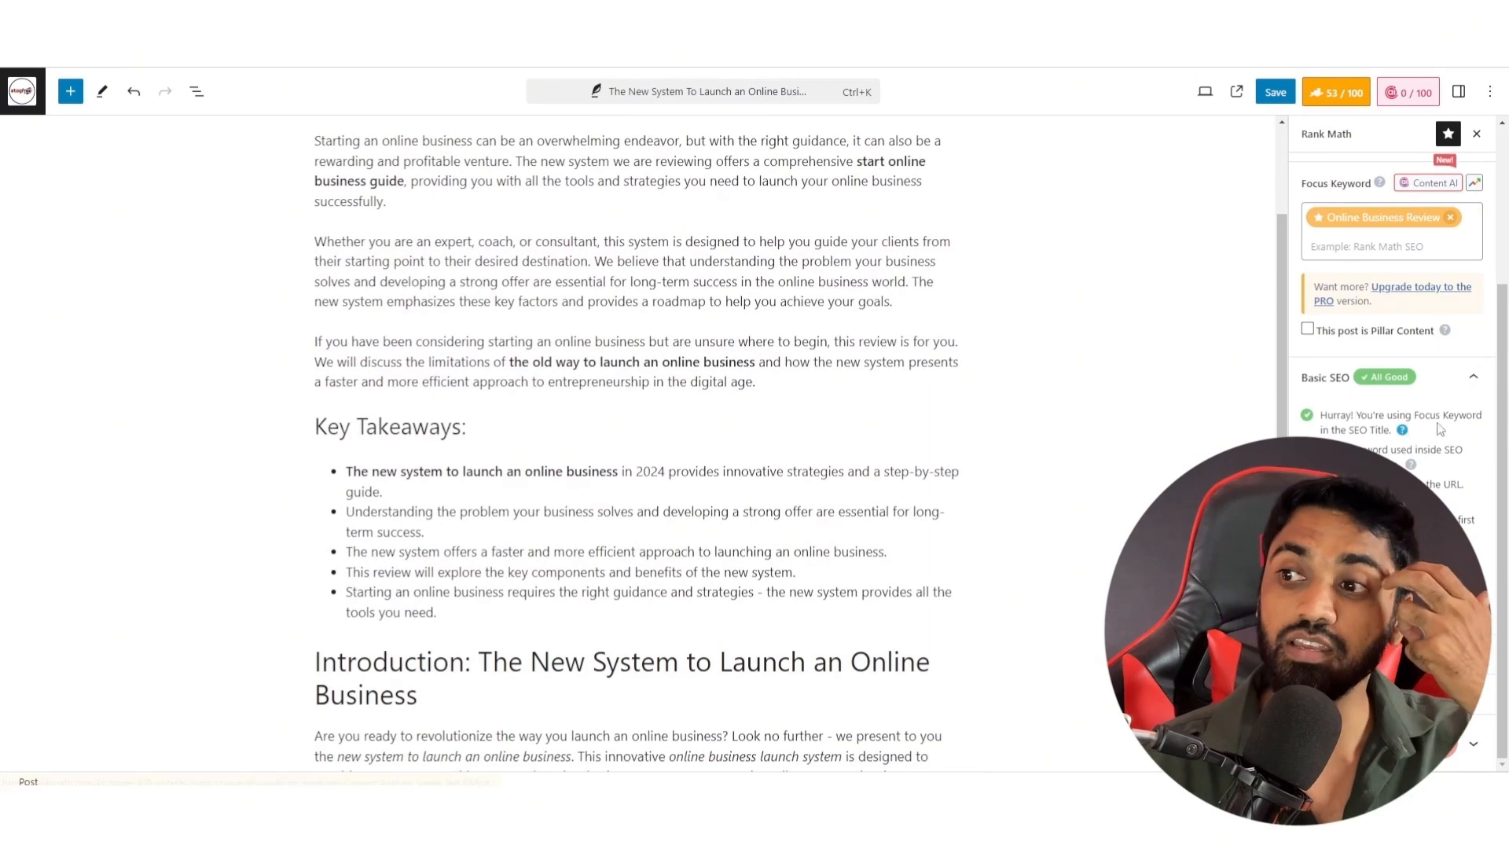
scroll(1444, 428, "up", 3)
scroll(697, 451, "up", 3)
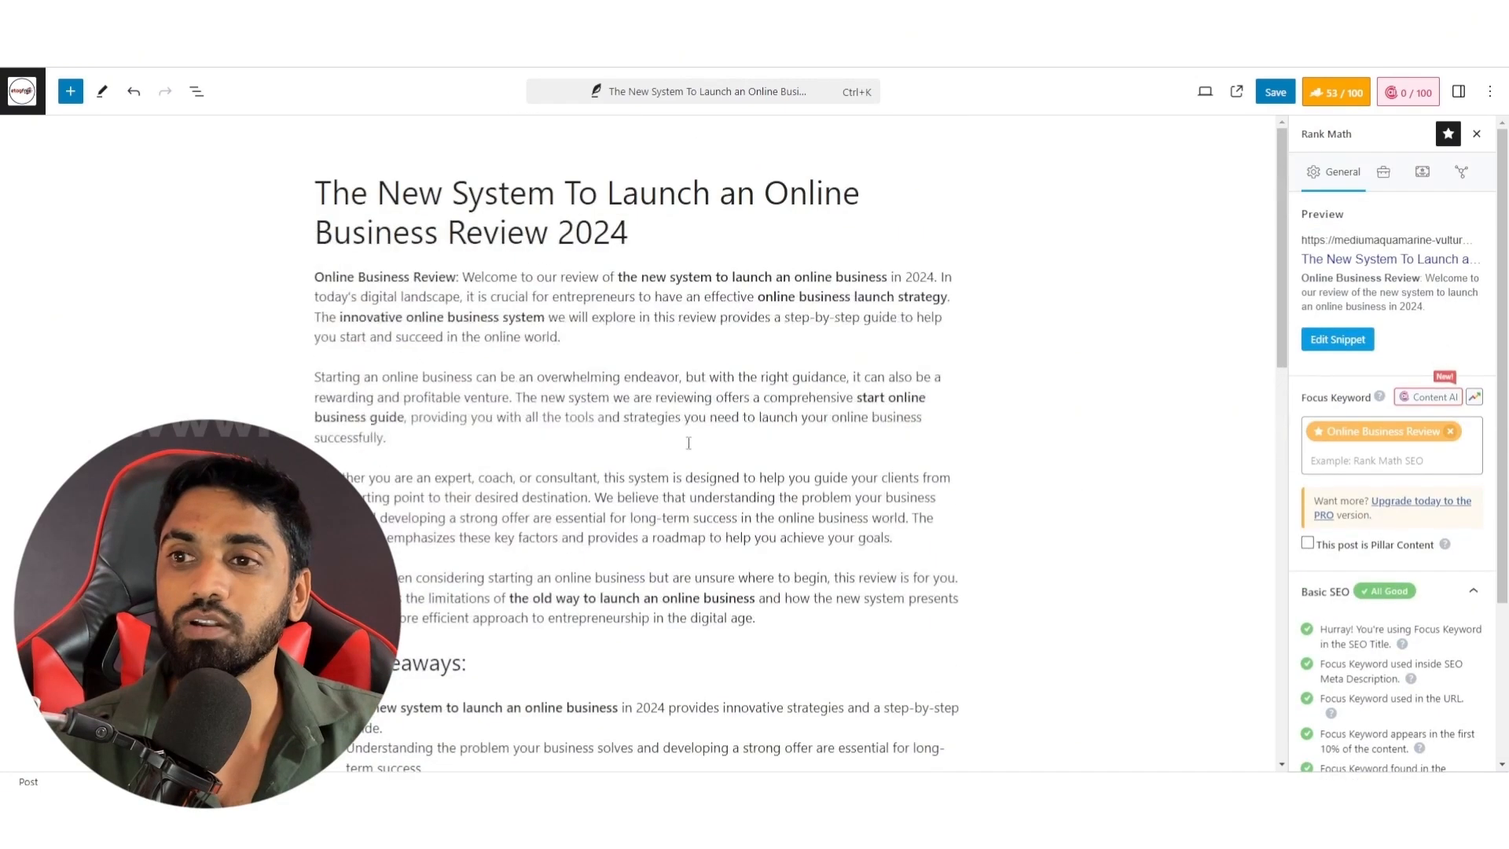
scroll(1403, 455, "down", 3)
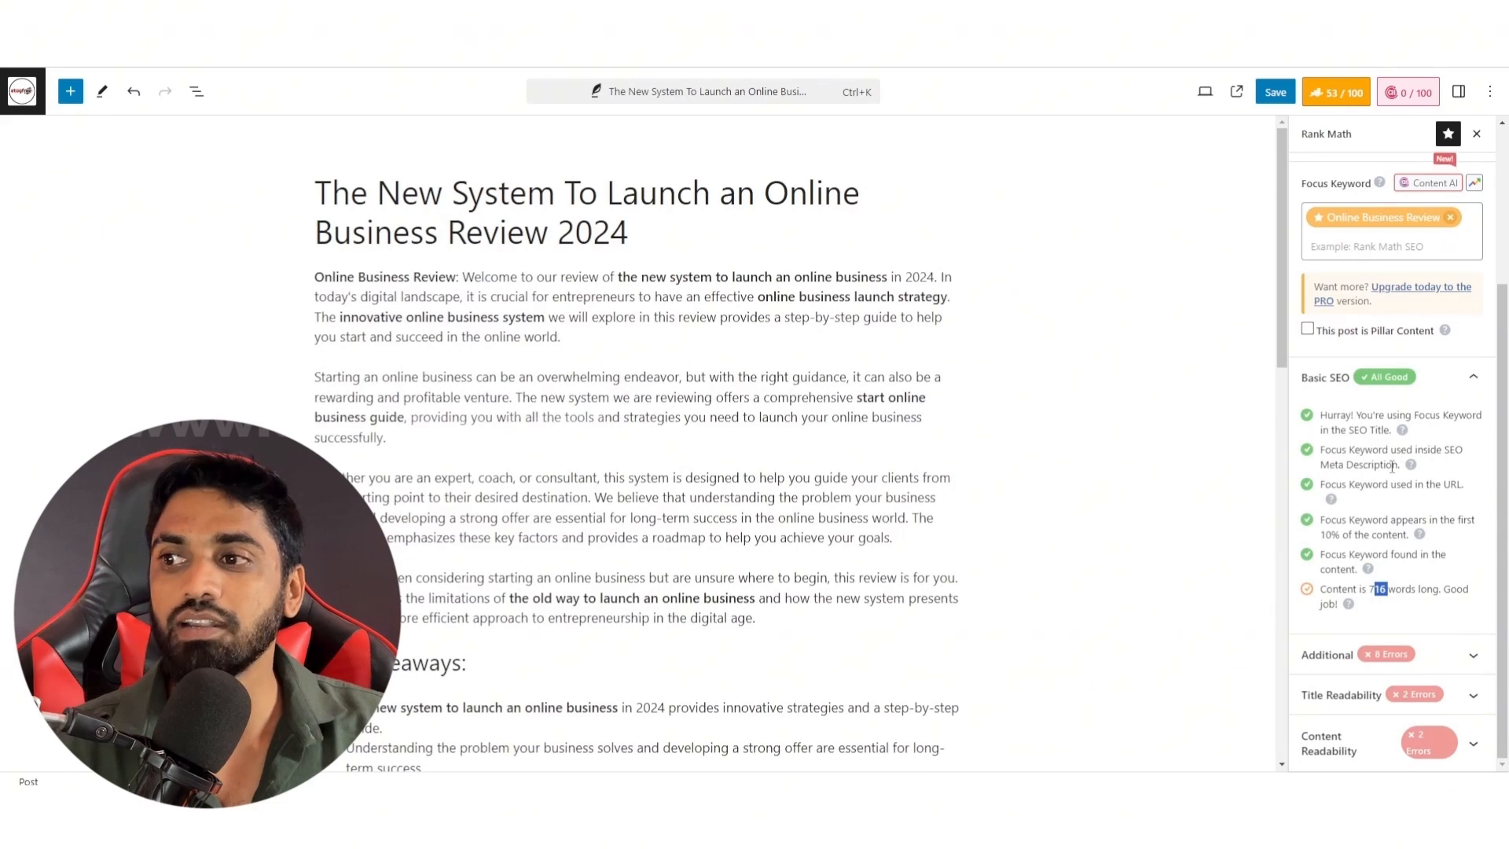
Step: Check the focus keyword's use in the snippet's description and permalink and in the article's opening paragraph
scroll(1405, 474, "up", 2)
left_click(1338, 283)
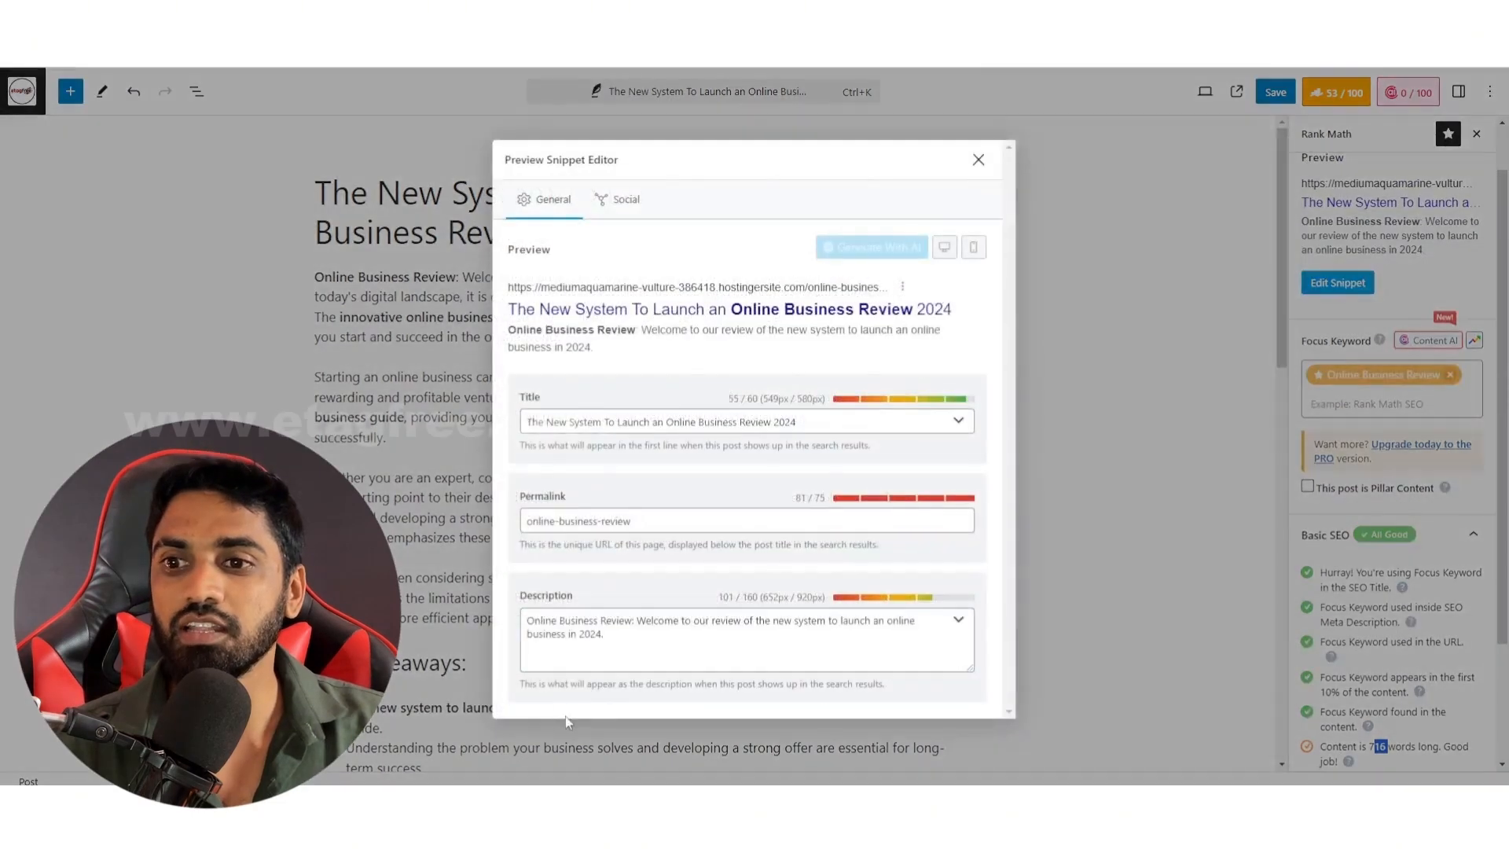
left_click_drag(631, 648, 504, 623)
left_click(542, 620)
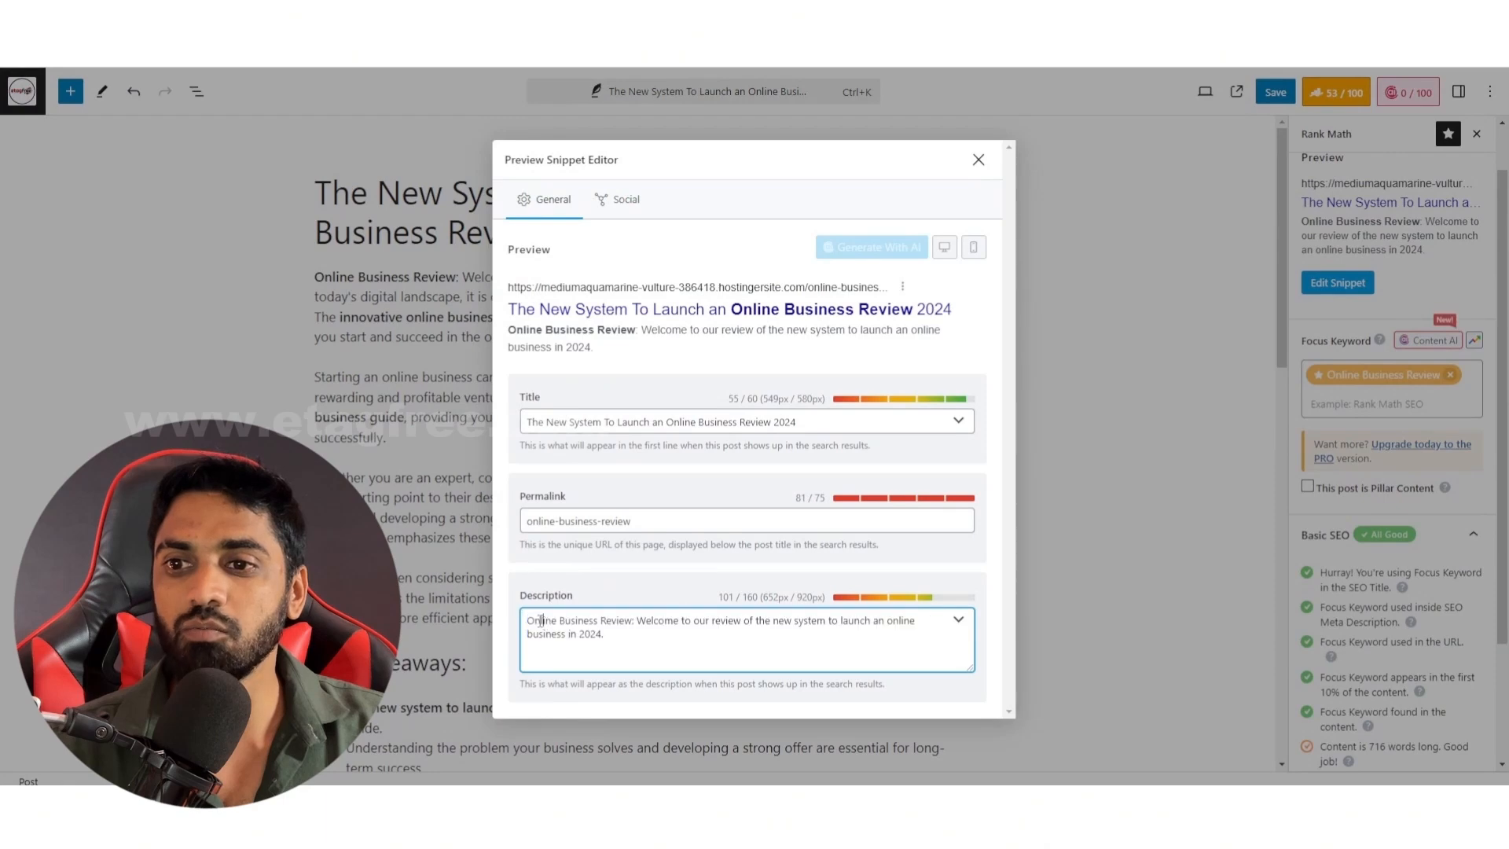
double_click(543, 621)
left_click(543, 621)
left_click(978, 161)
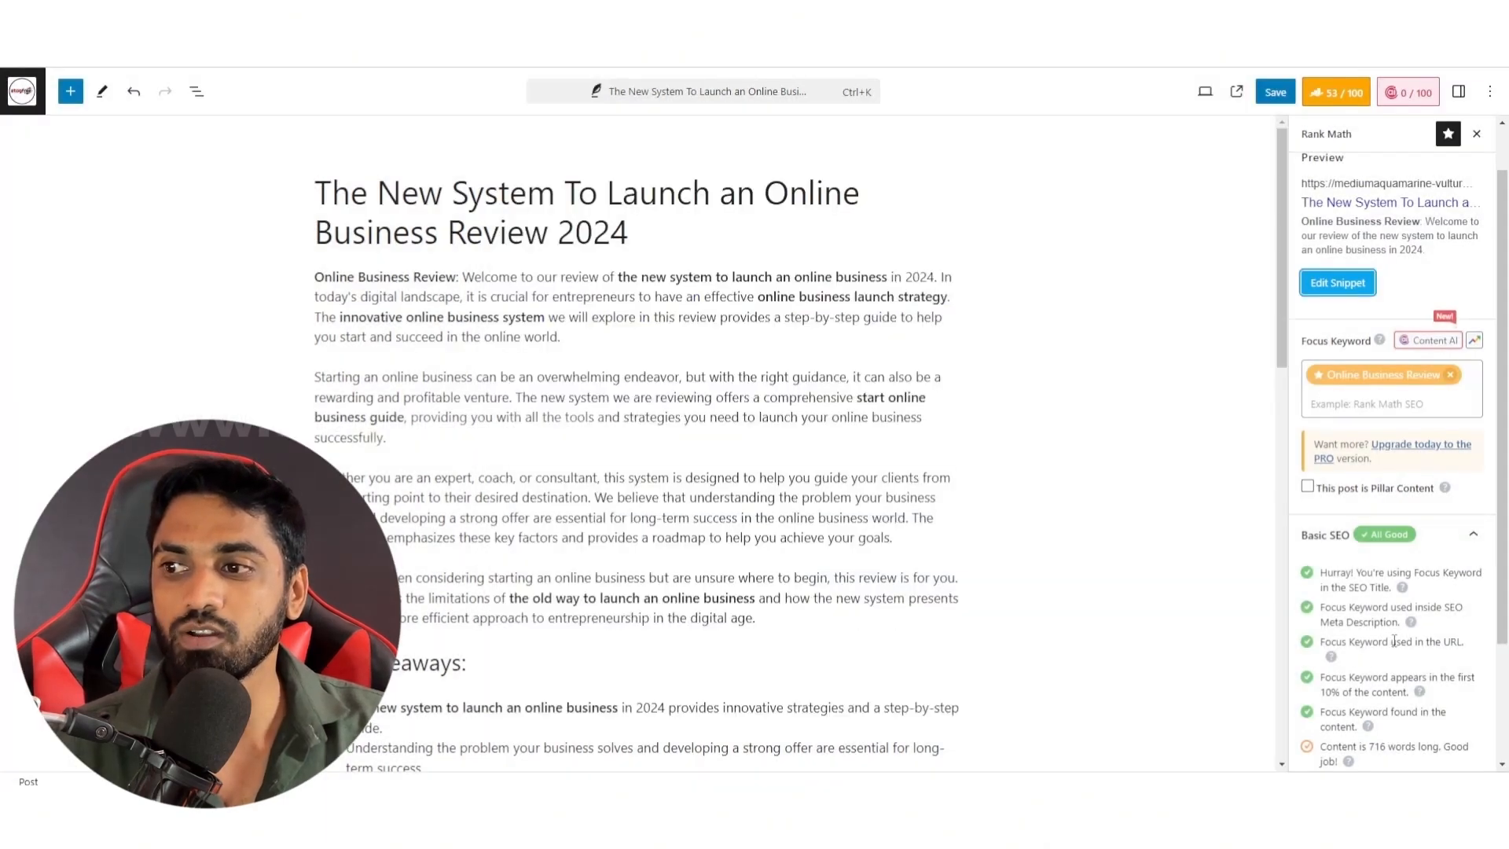
left_click(1349, 282)
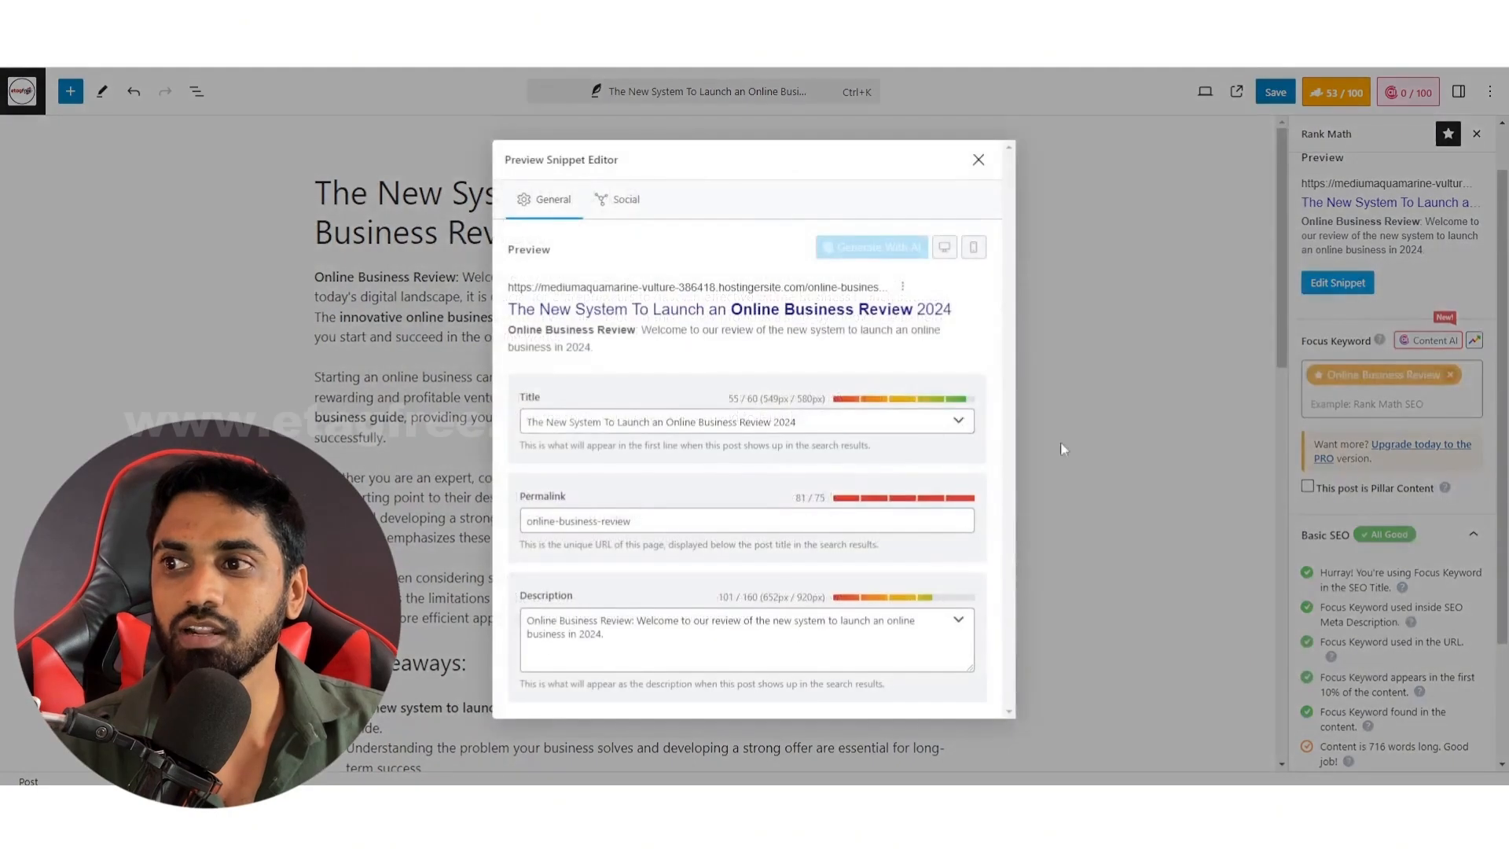
triple_click(621, 523)
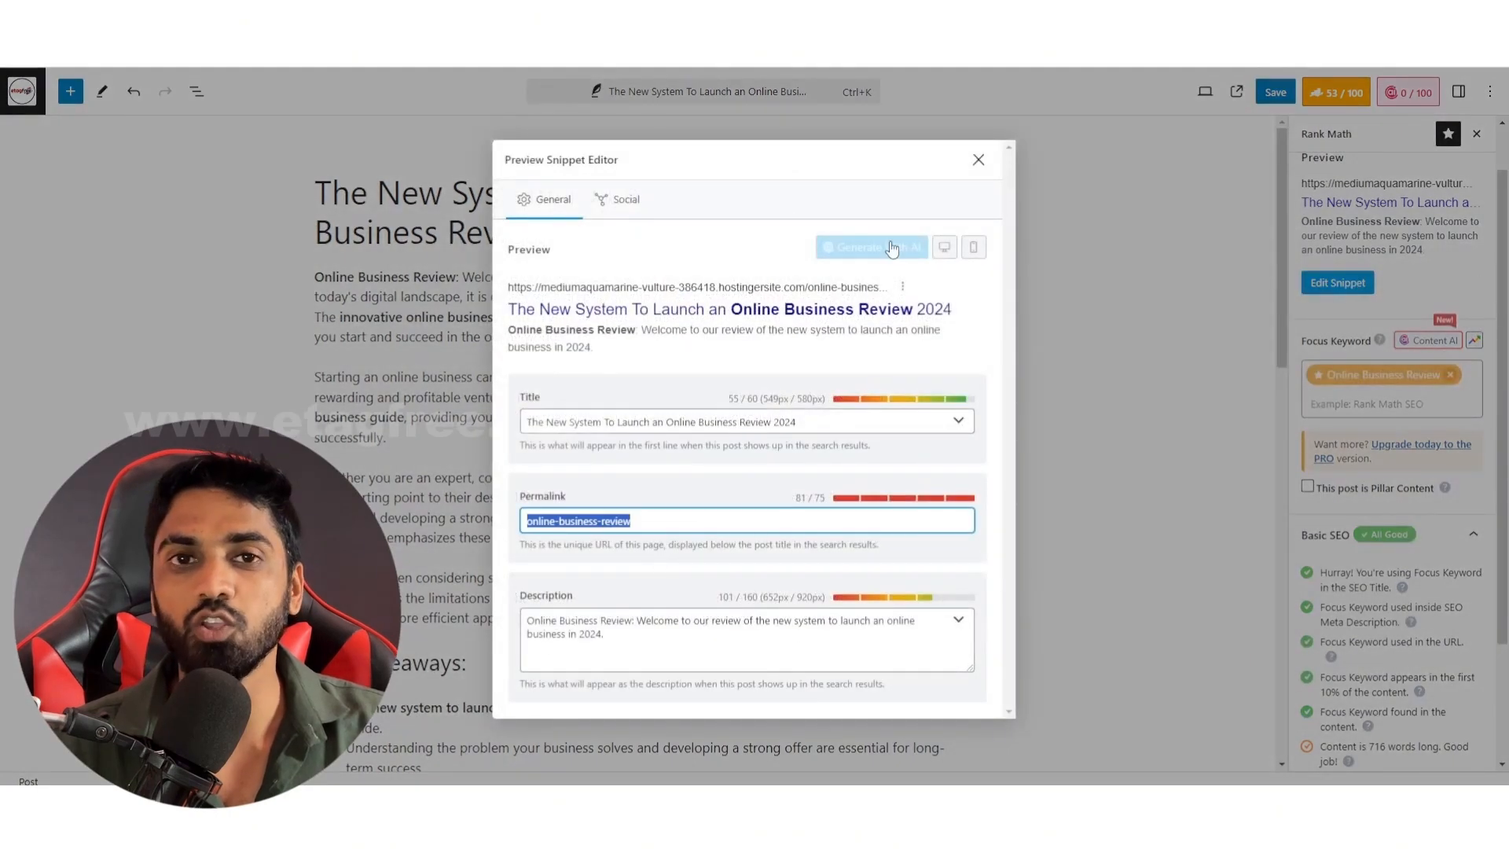
left_click(979, 160)
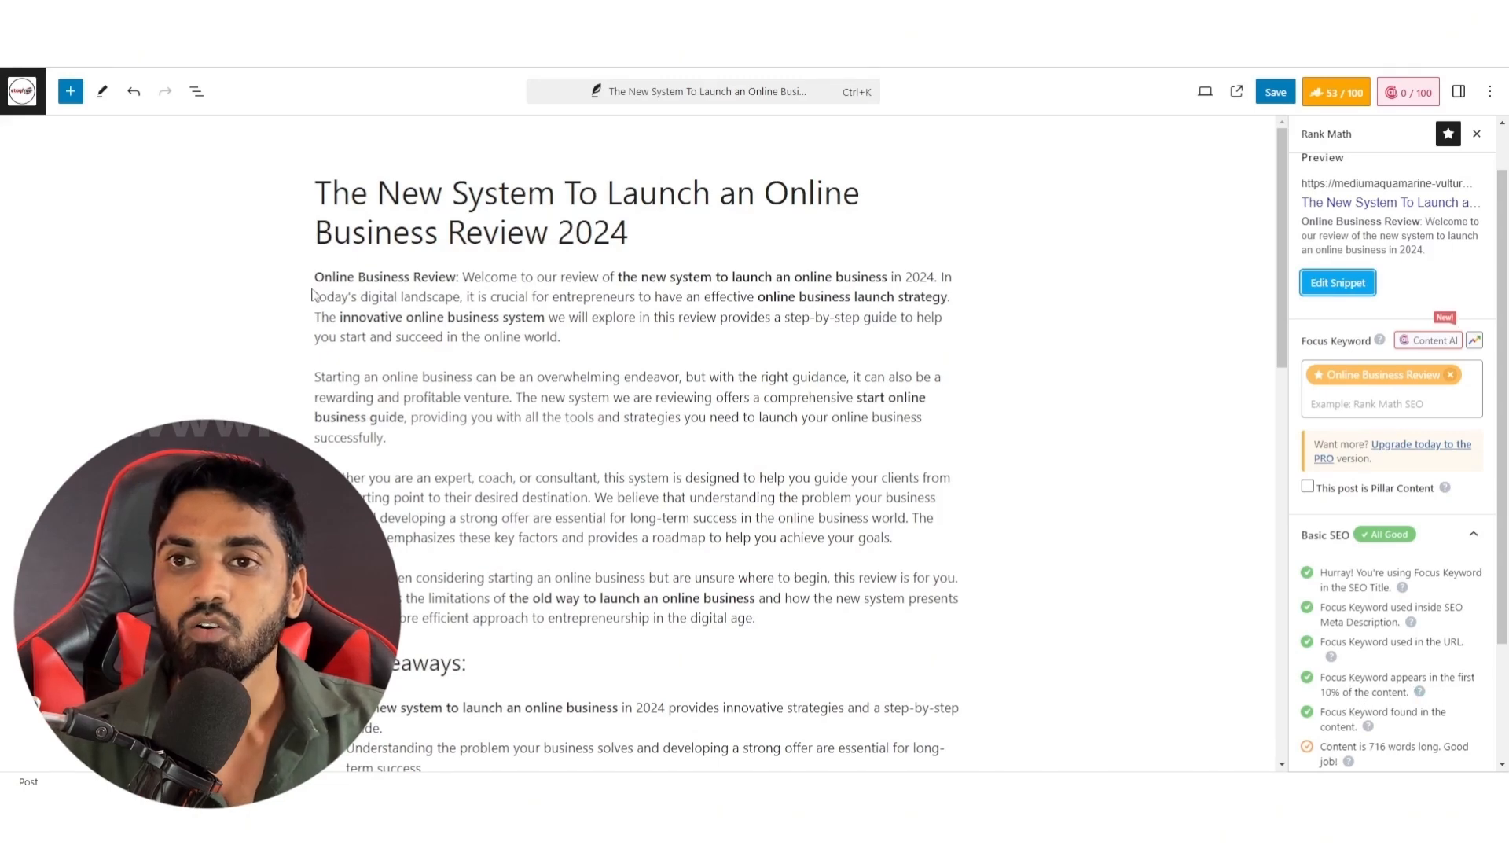
left_click_drag(315, 277, 560, 339)
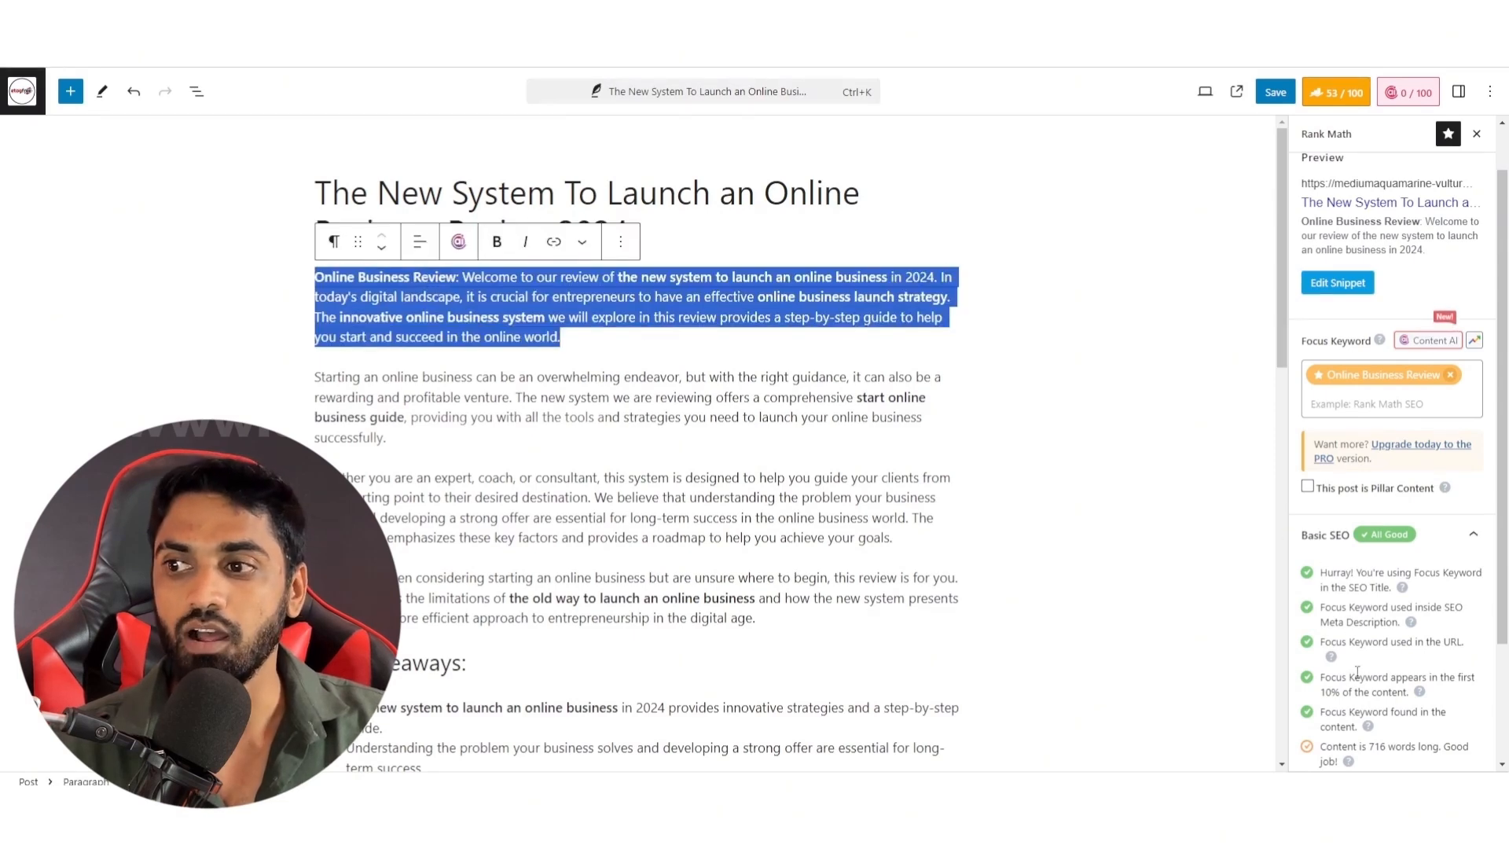
left_click(444, 543)
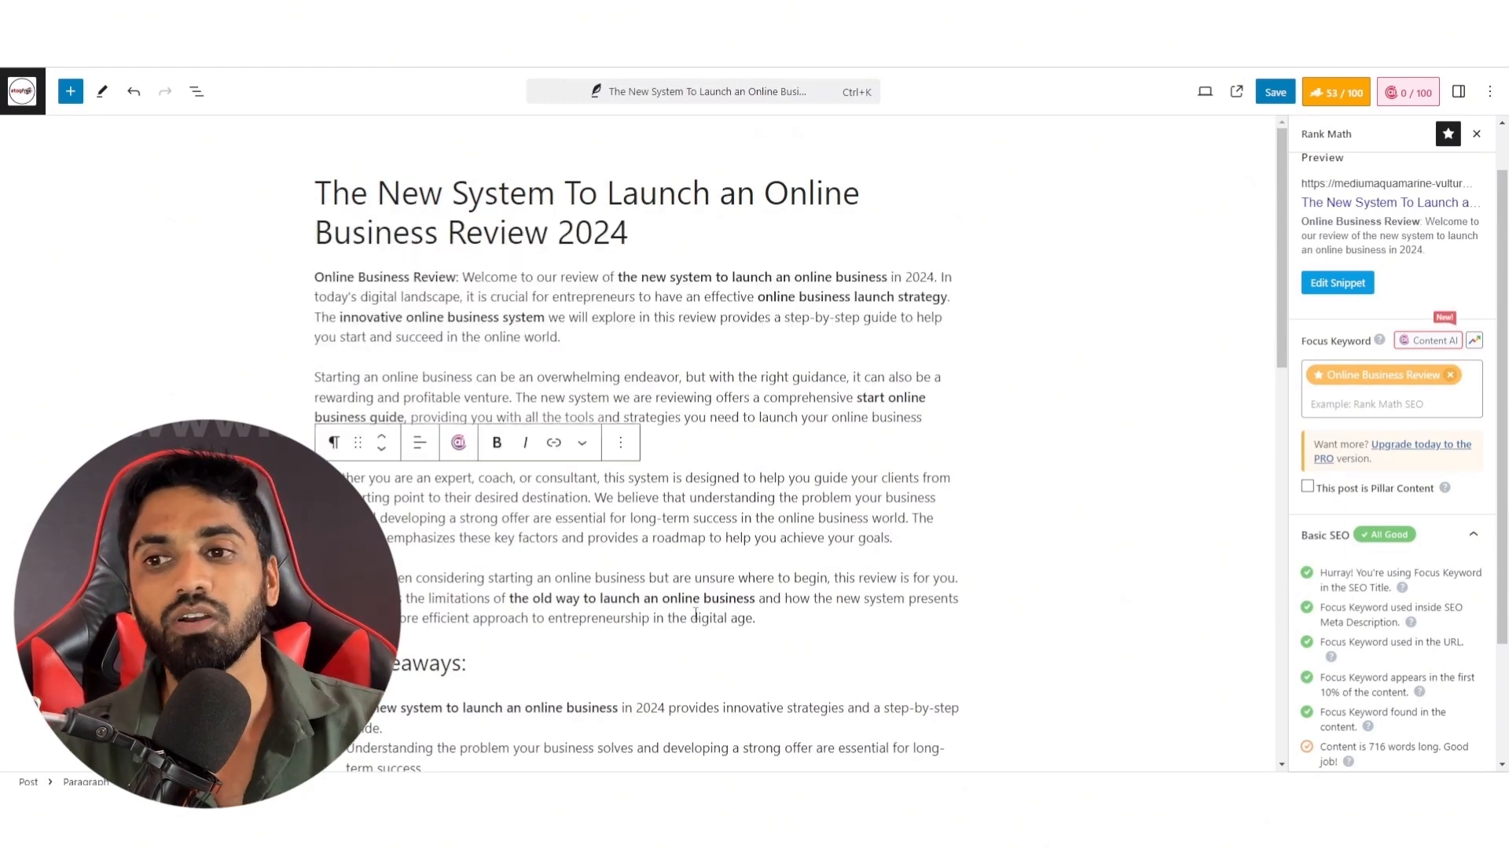
Step: Copy the following sections of the SEOWriting.AI article through "Step 5: Continuously Optimize and Scale" and append them to the end of the WordPress post
scroll(816, 600, "down", 1)
scroll(1343, 608, "down", 2)
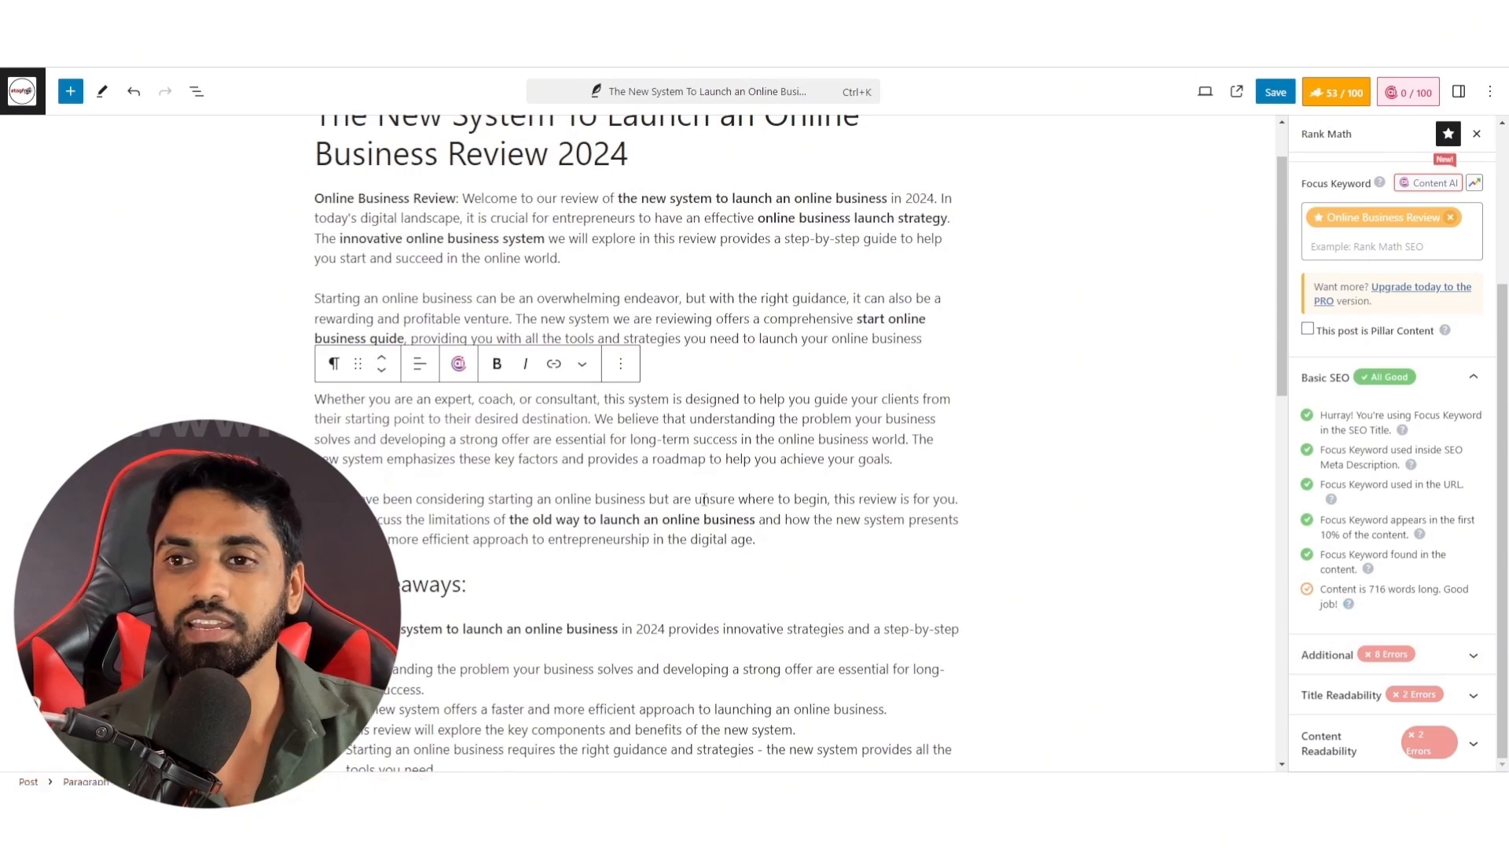
scroll(812, 527, "down", 2)
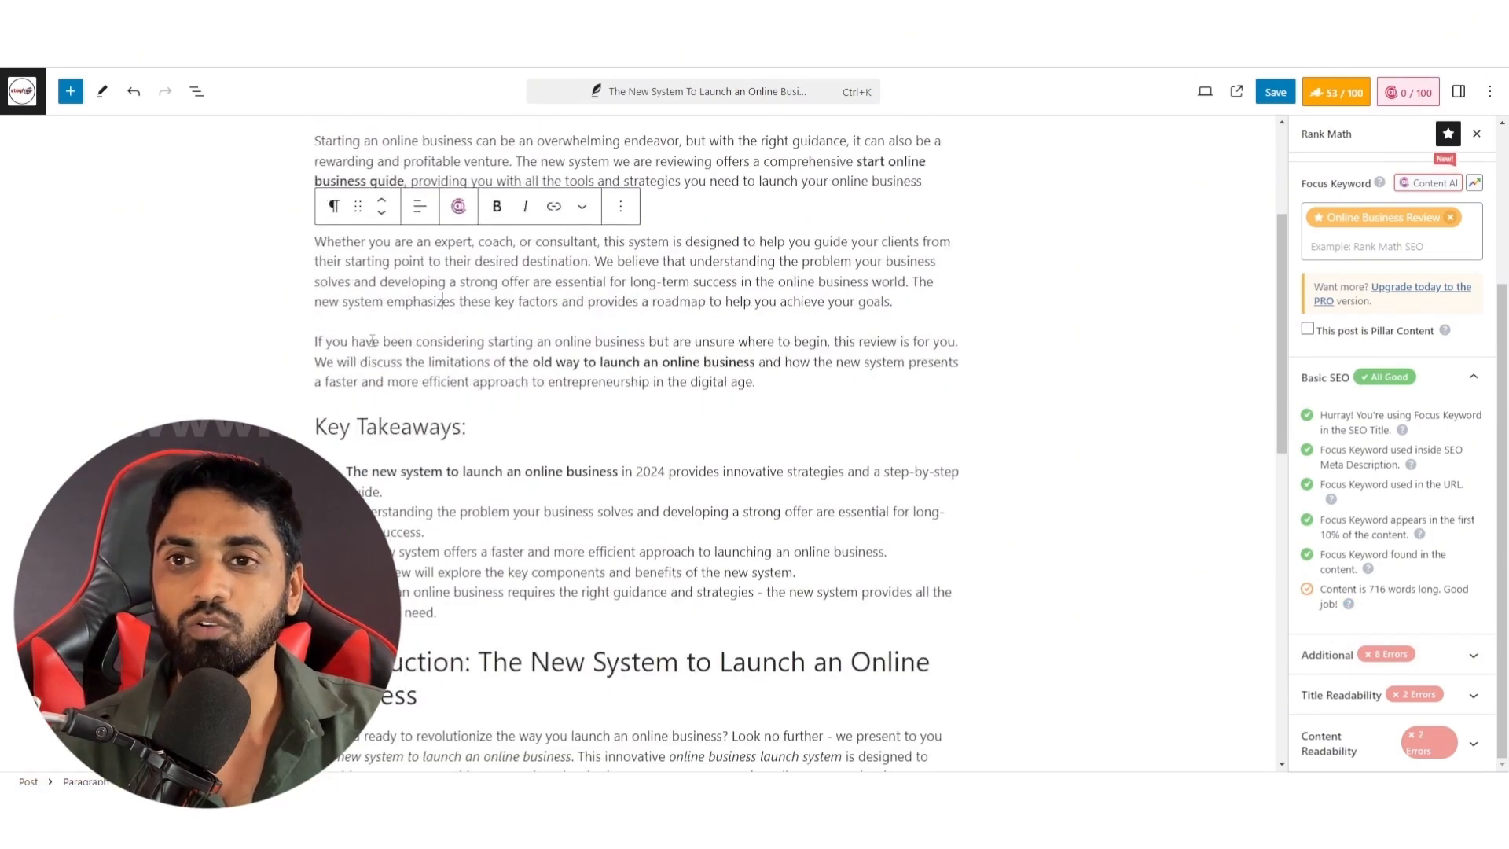
scroll(393, 403, "down", 6)
scroll(393, 403, "down", 5)
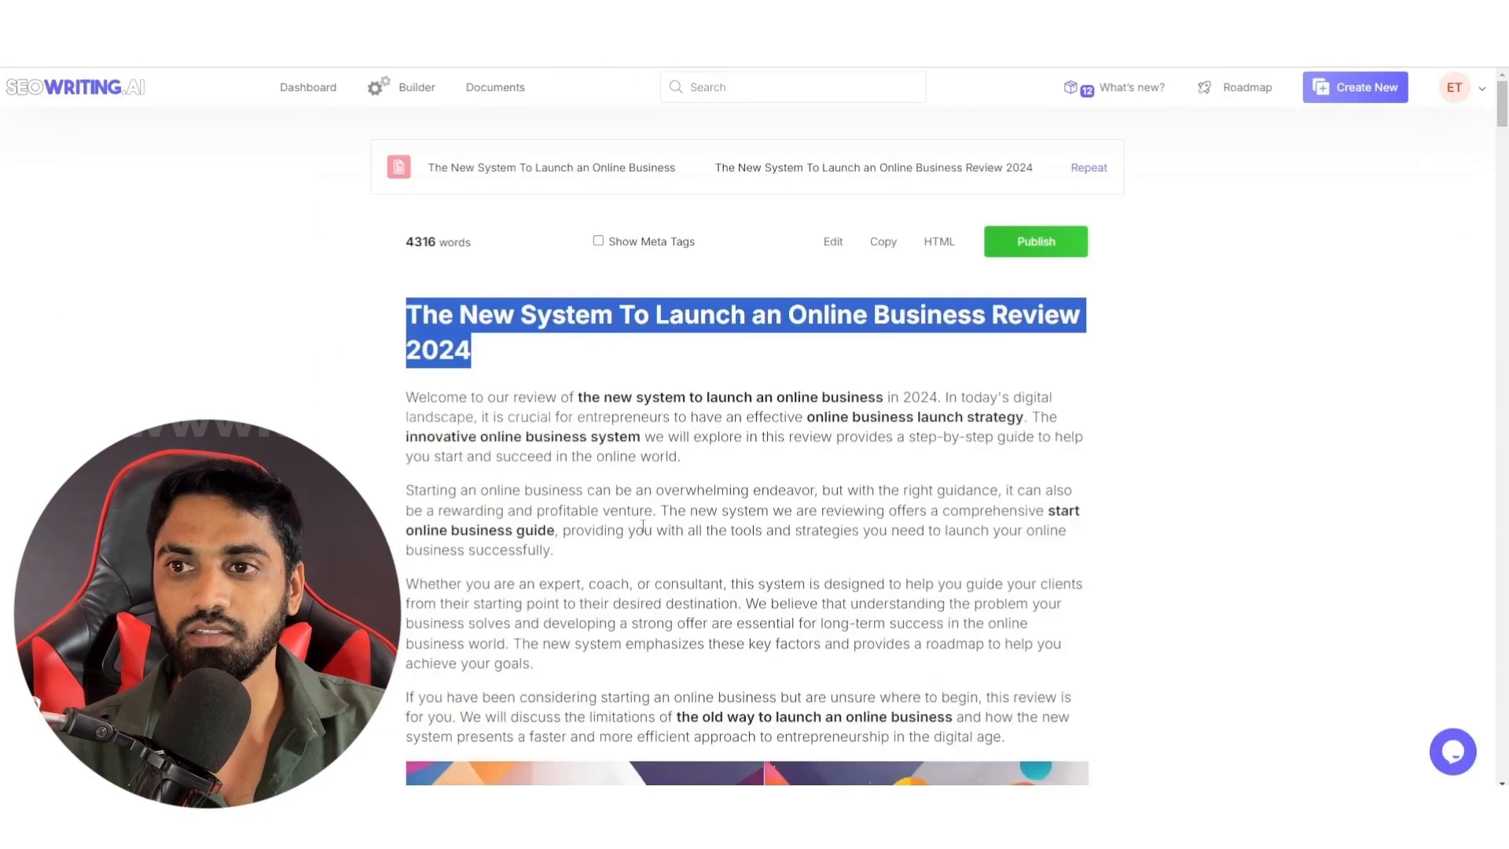
scroll(640, 537, "down", 10)
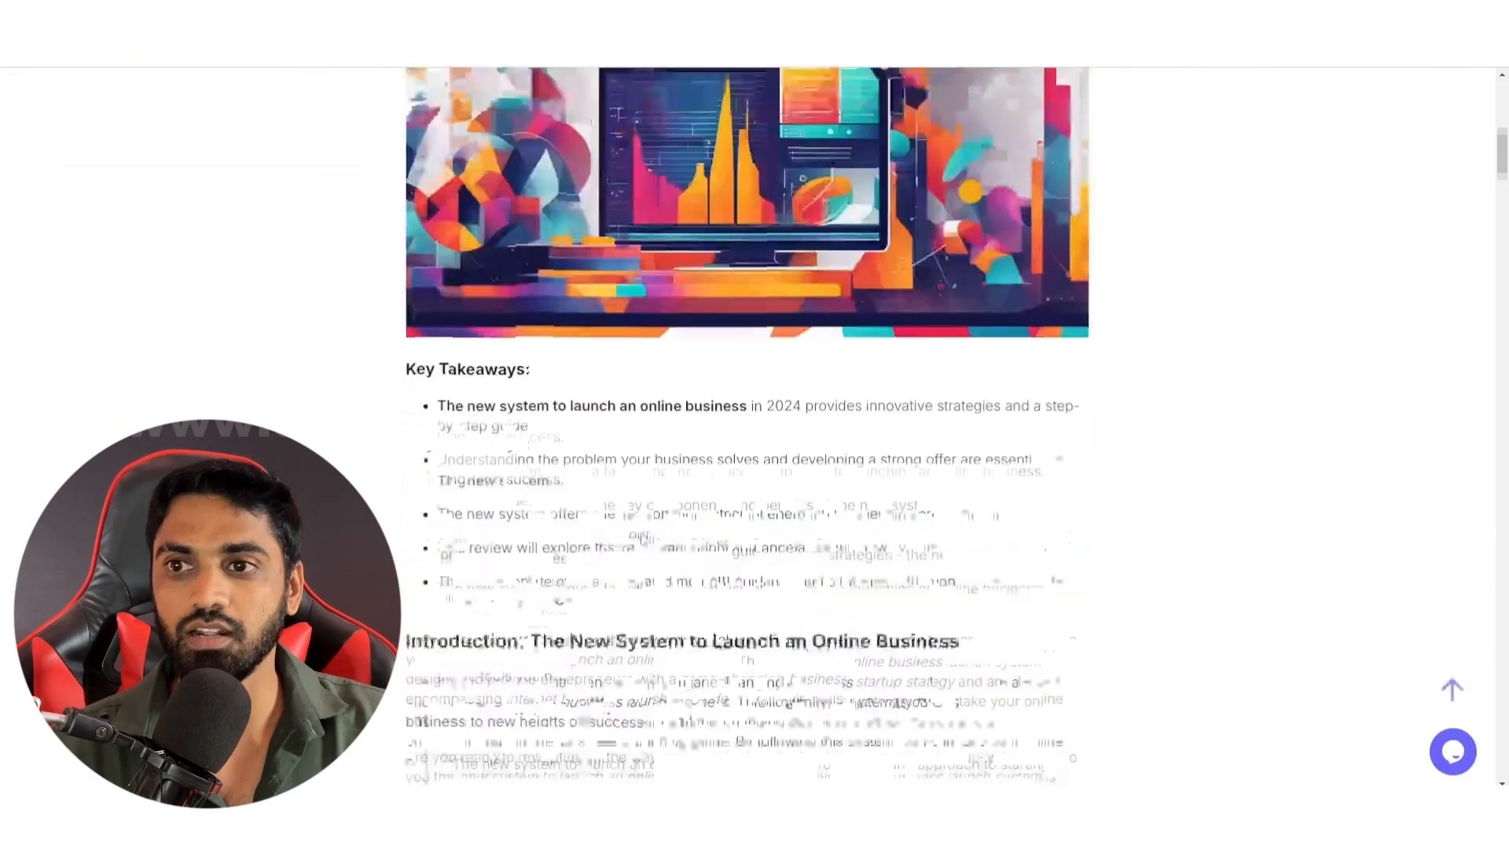
scroll(639, 537, "down", 20)
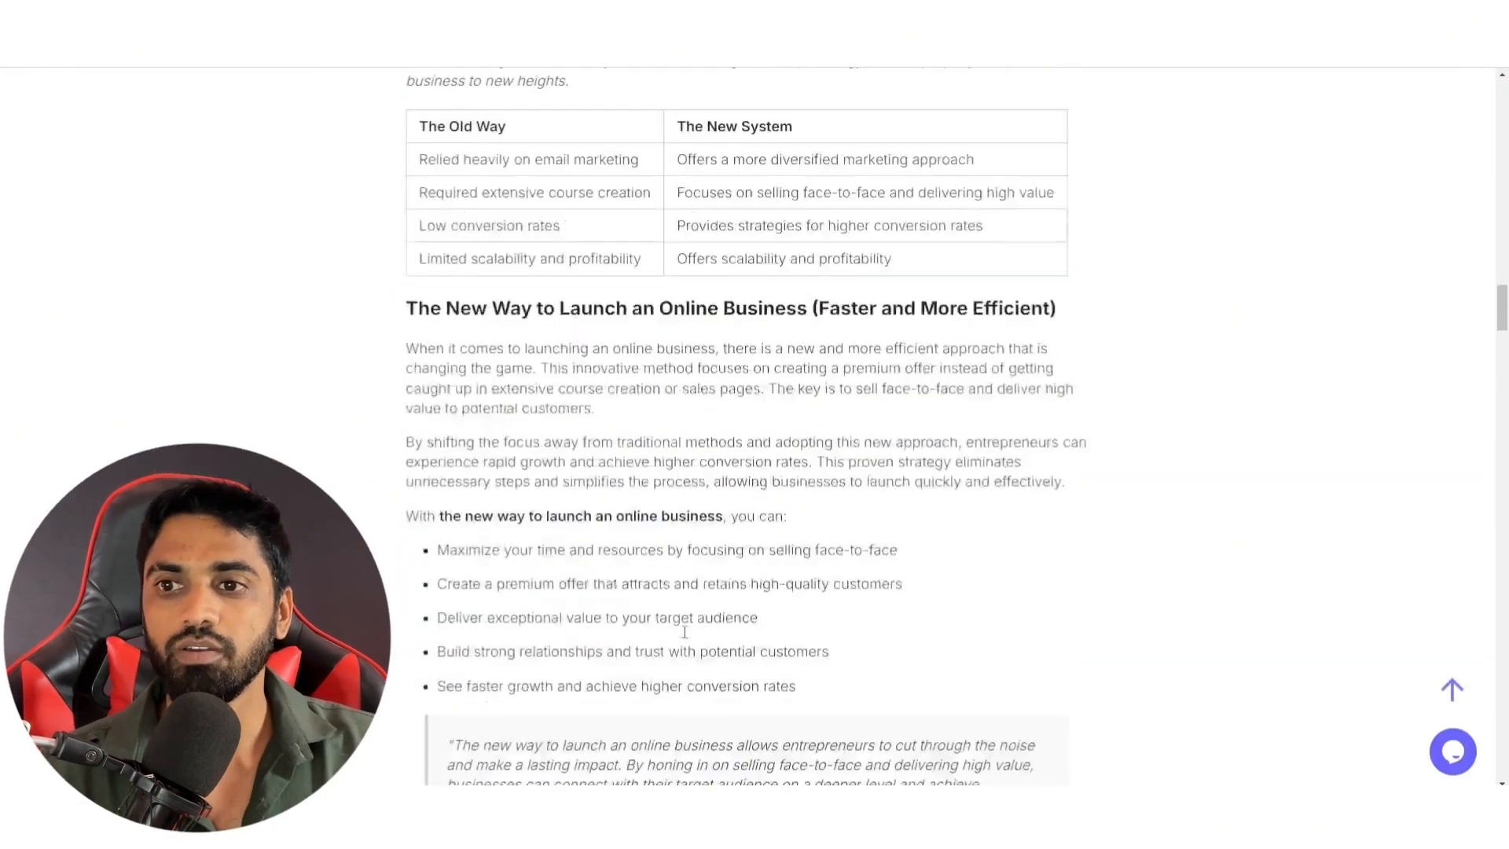
scroll(686, 631, "down", 3)
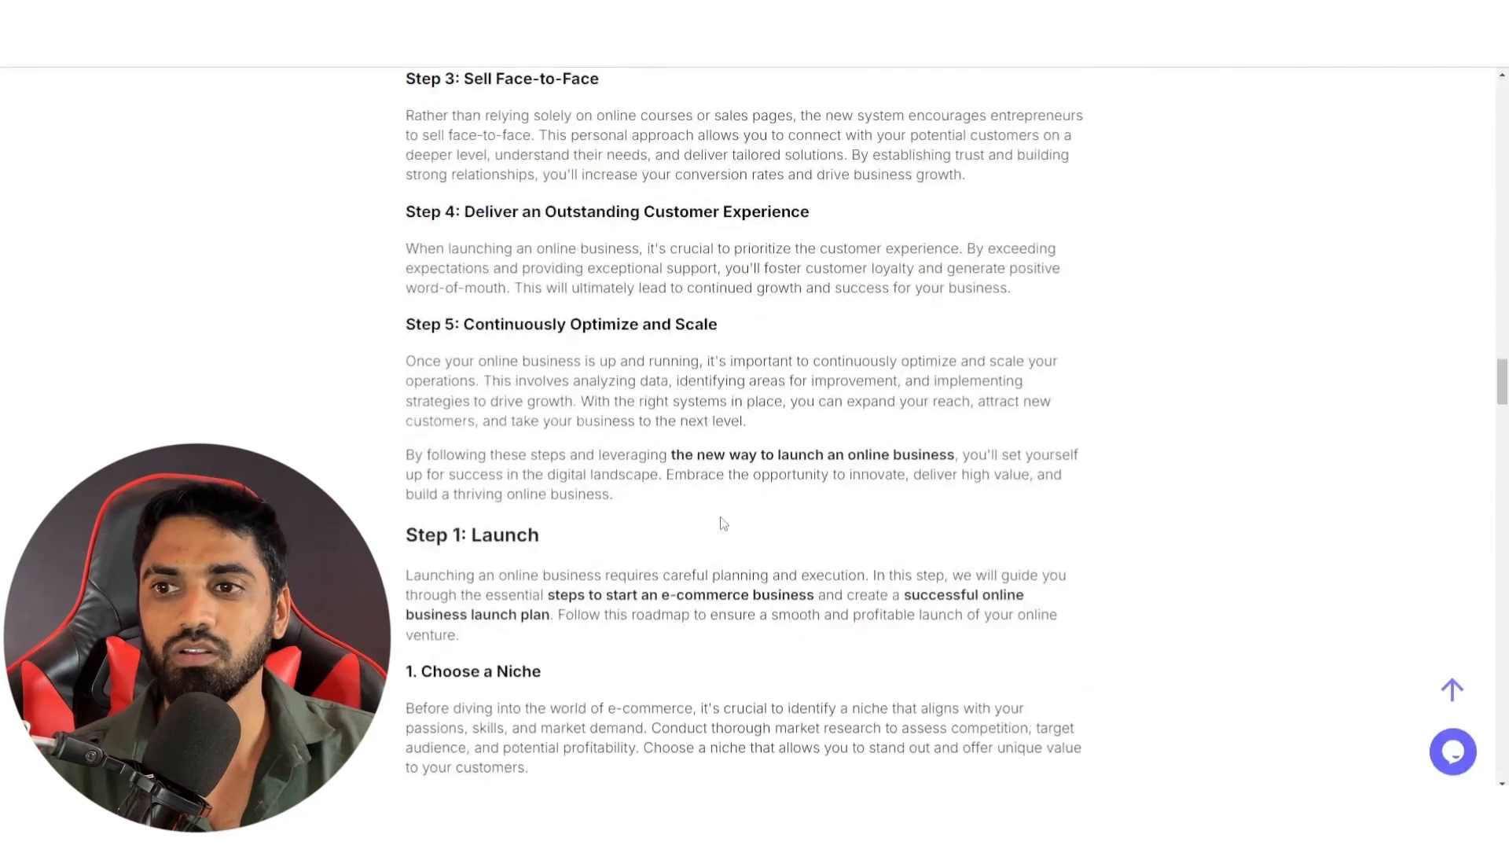
left_click(624, 501, "shift")
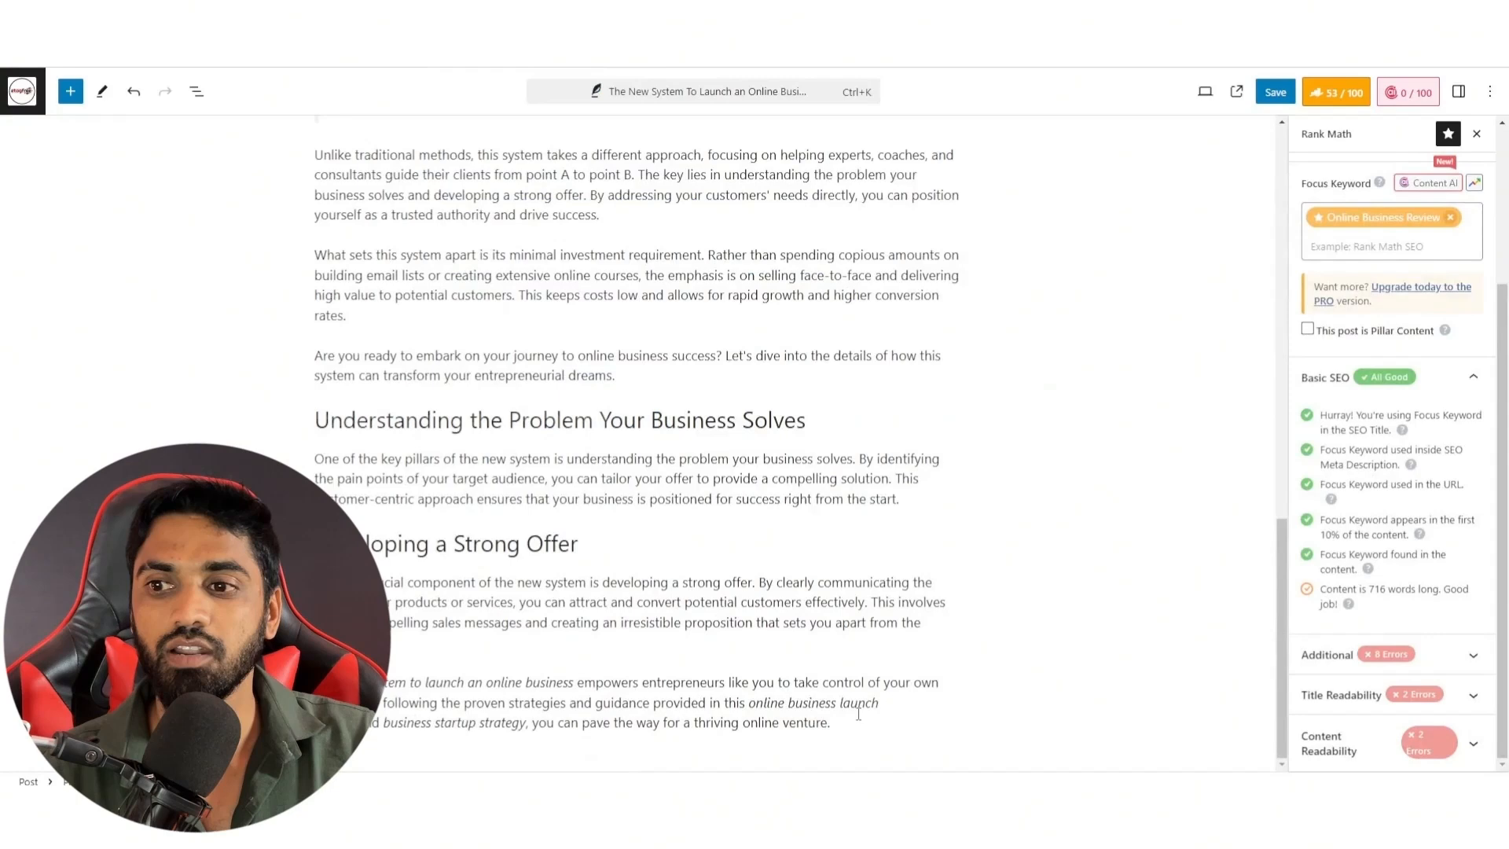
left_click(858, 713)
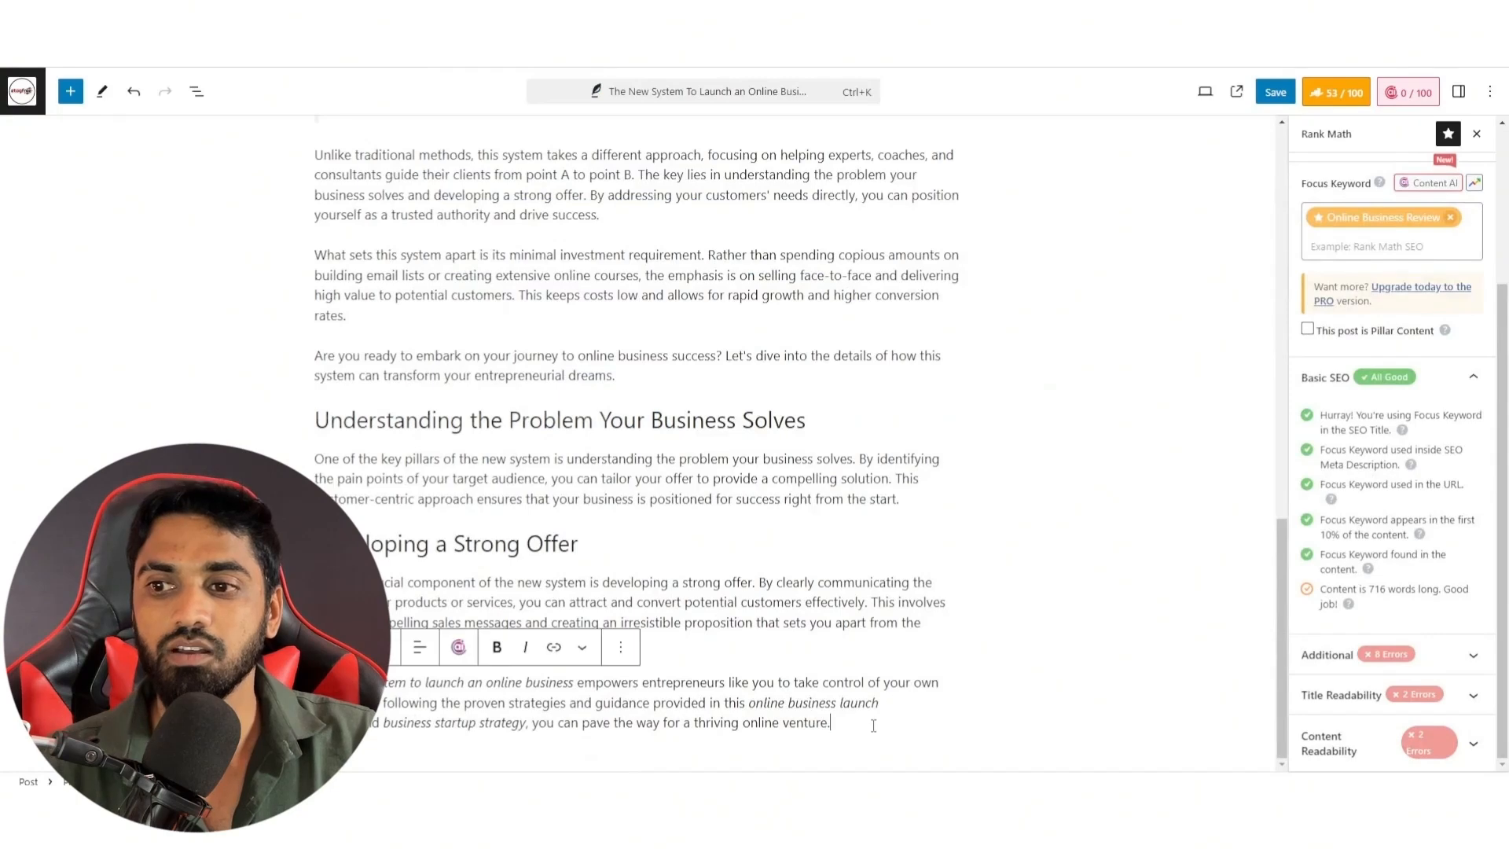
key("ctrl+v")
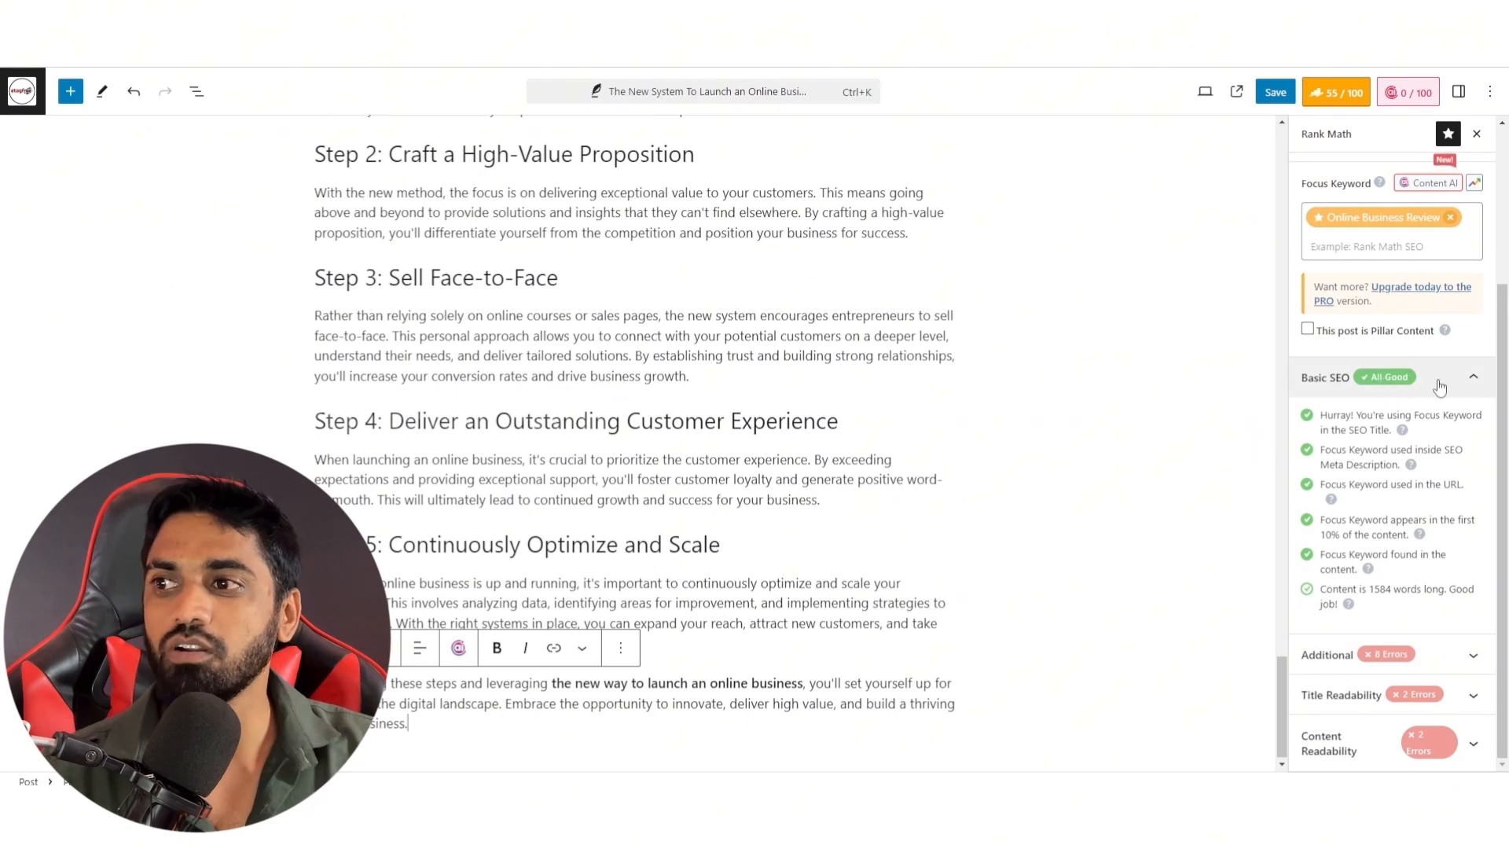
Step: Review Rank Math's Additional checks and append "review" to the H2 heading "Introduction: The New System to Launch an Online Business"
left_click(1380, 385)
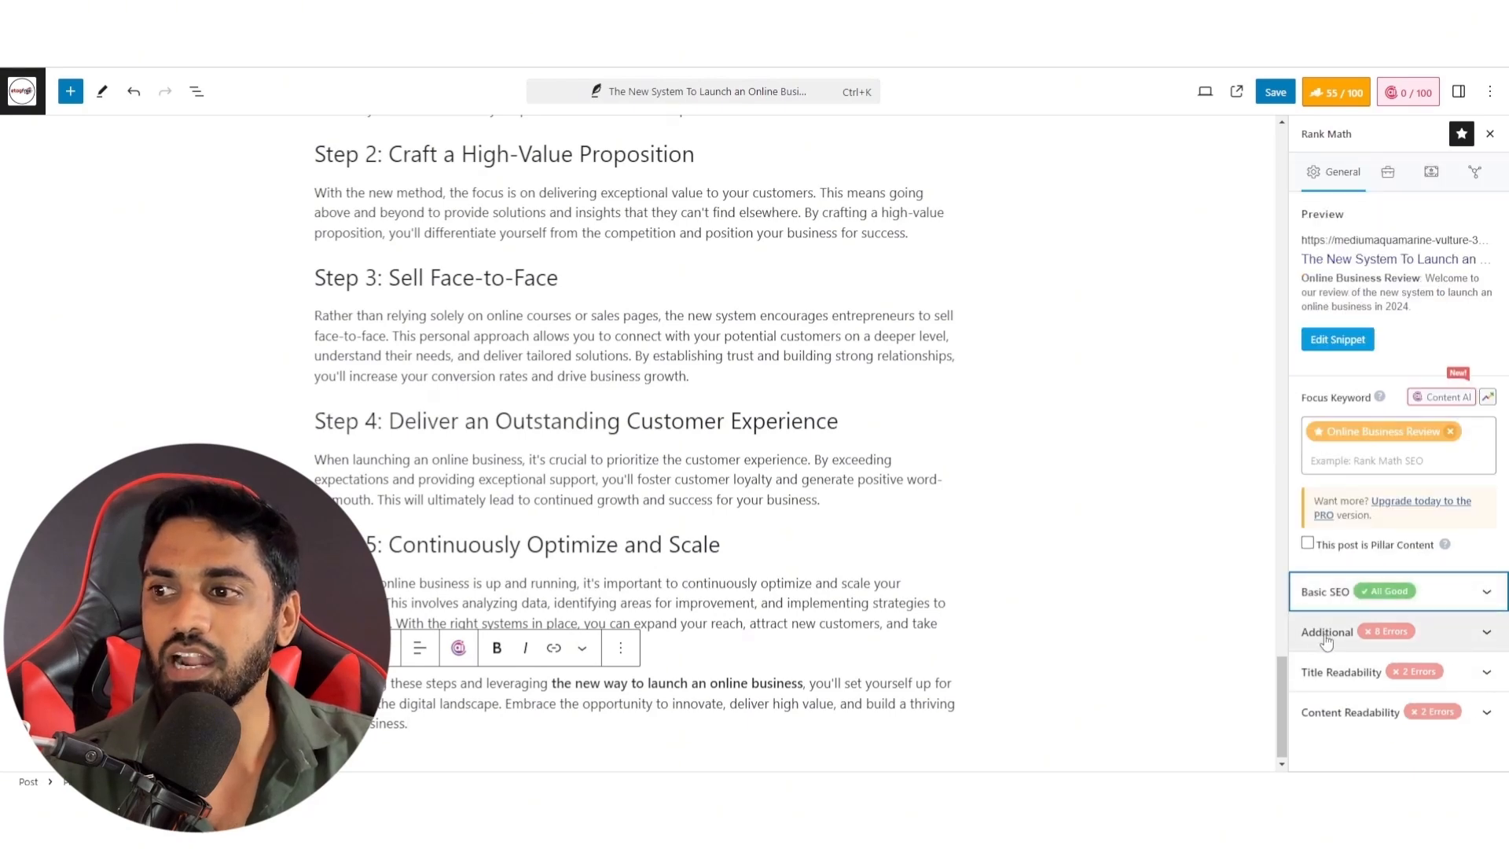
left_click(1336, 629)
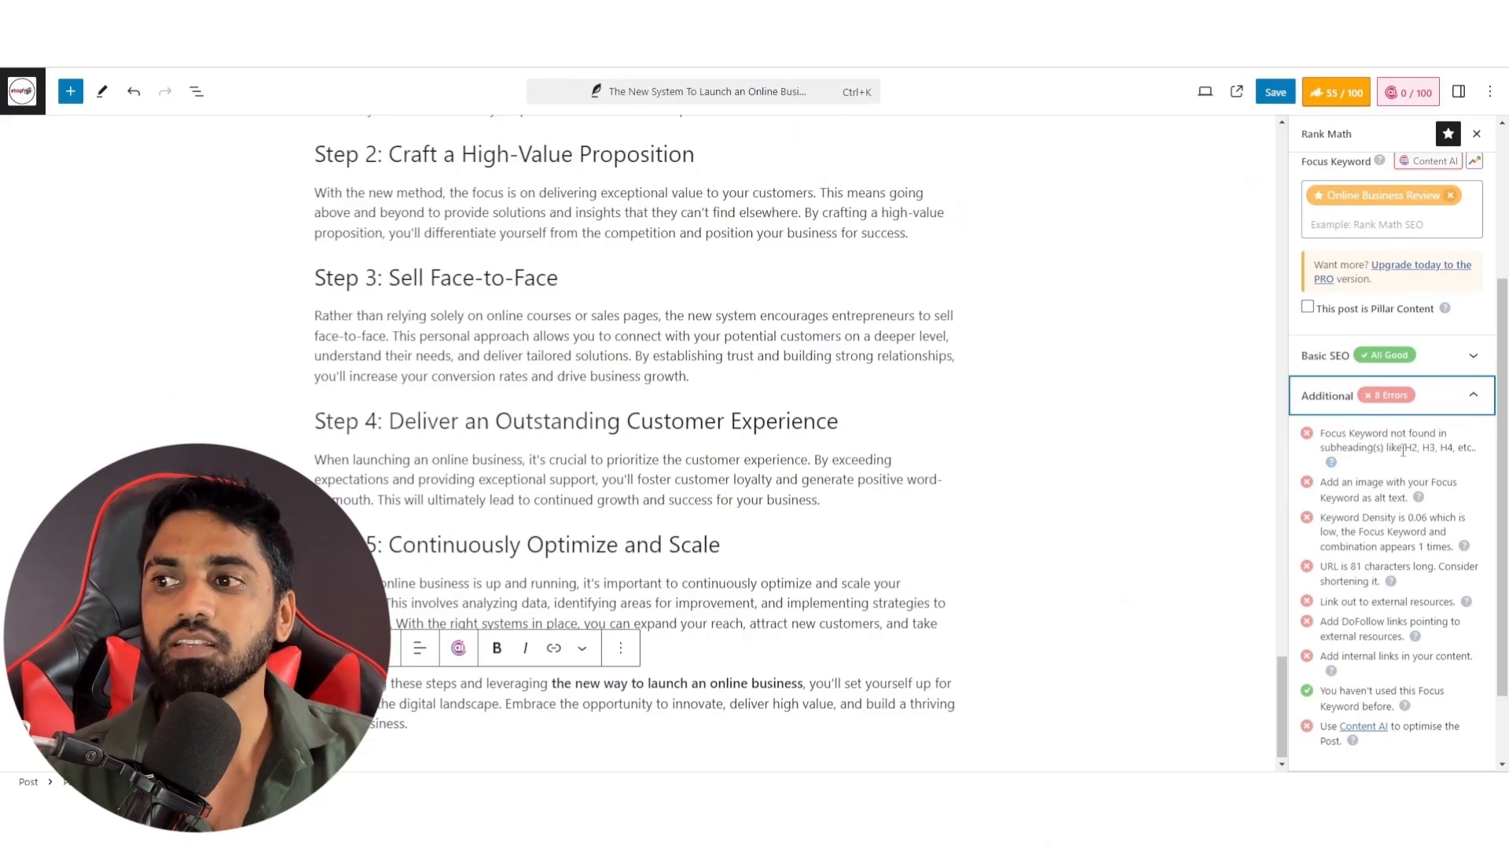
left_click_drag(1403, 449, 1458, 449)
scroll(600, 572, "up", 10)
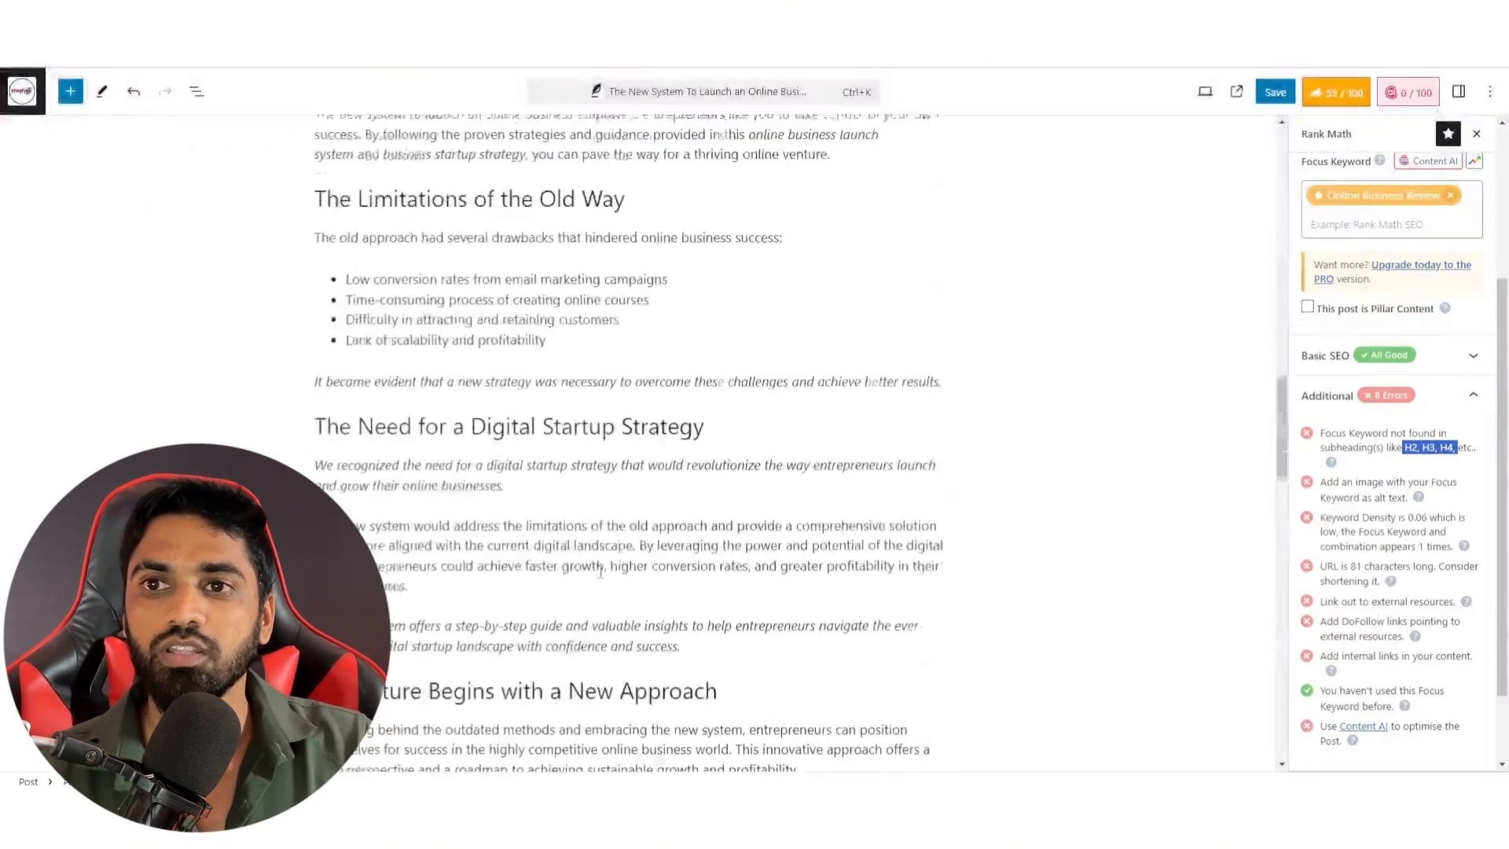
scroll(601, 572, "up", 10)
scroll(591, 579, "down", 5)
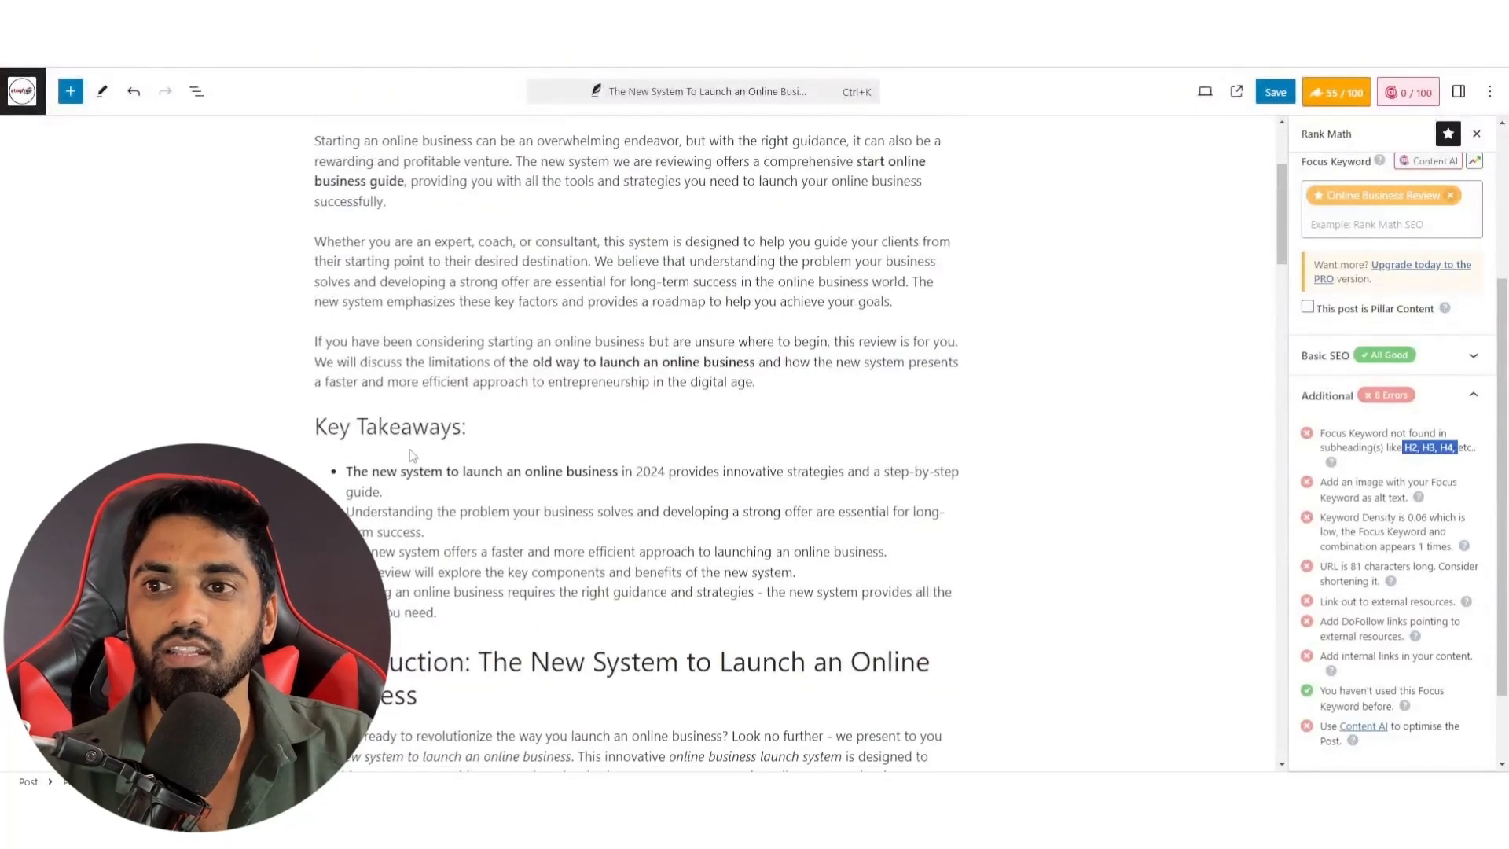
left_click(408, 667)
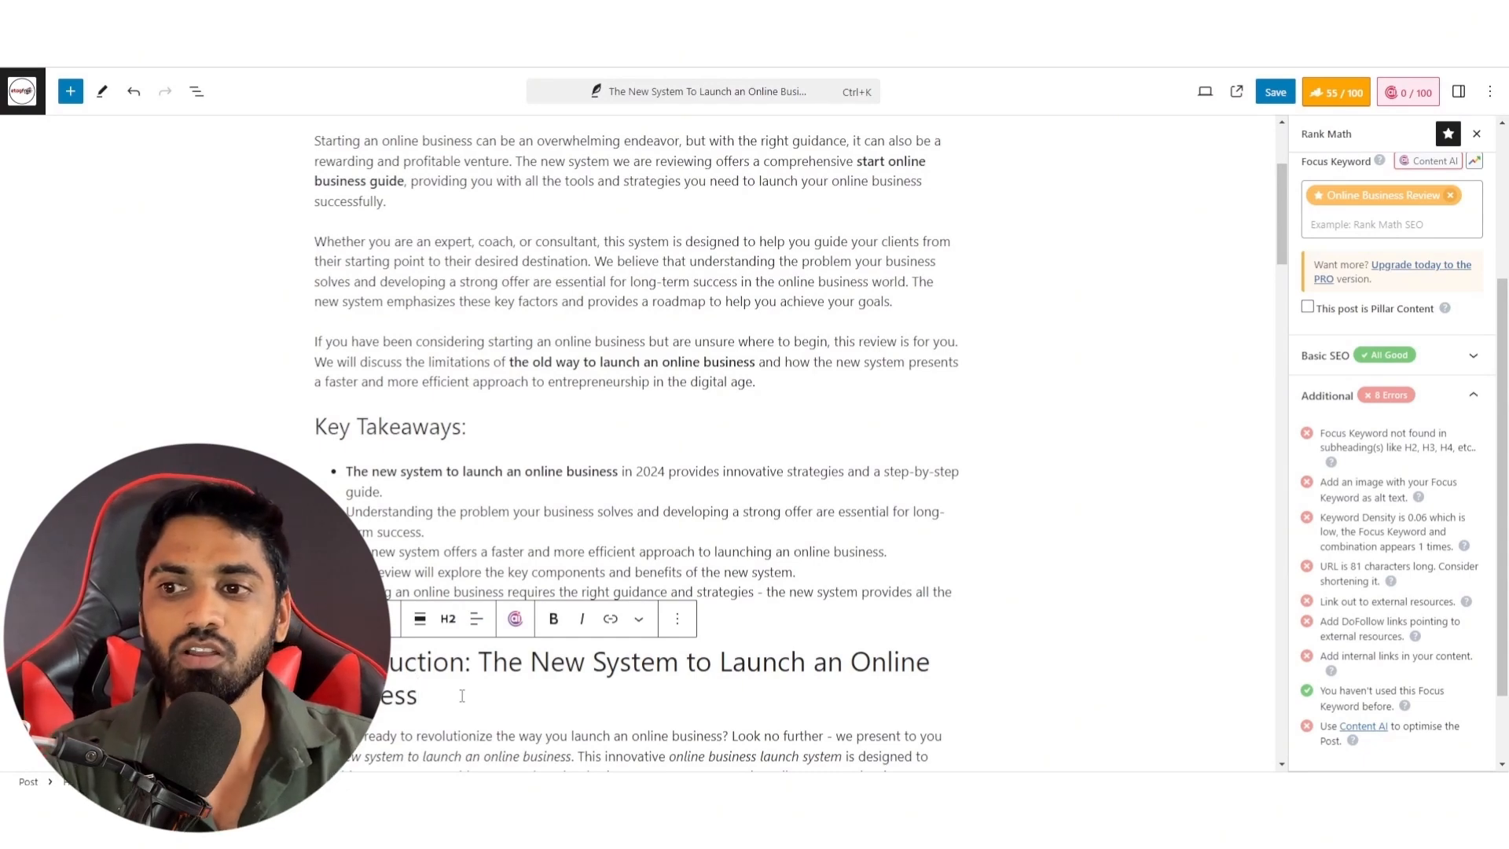
type("review")
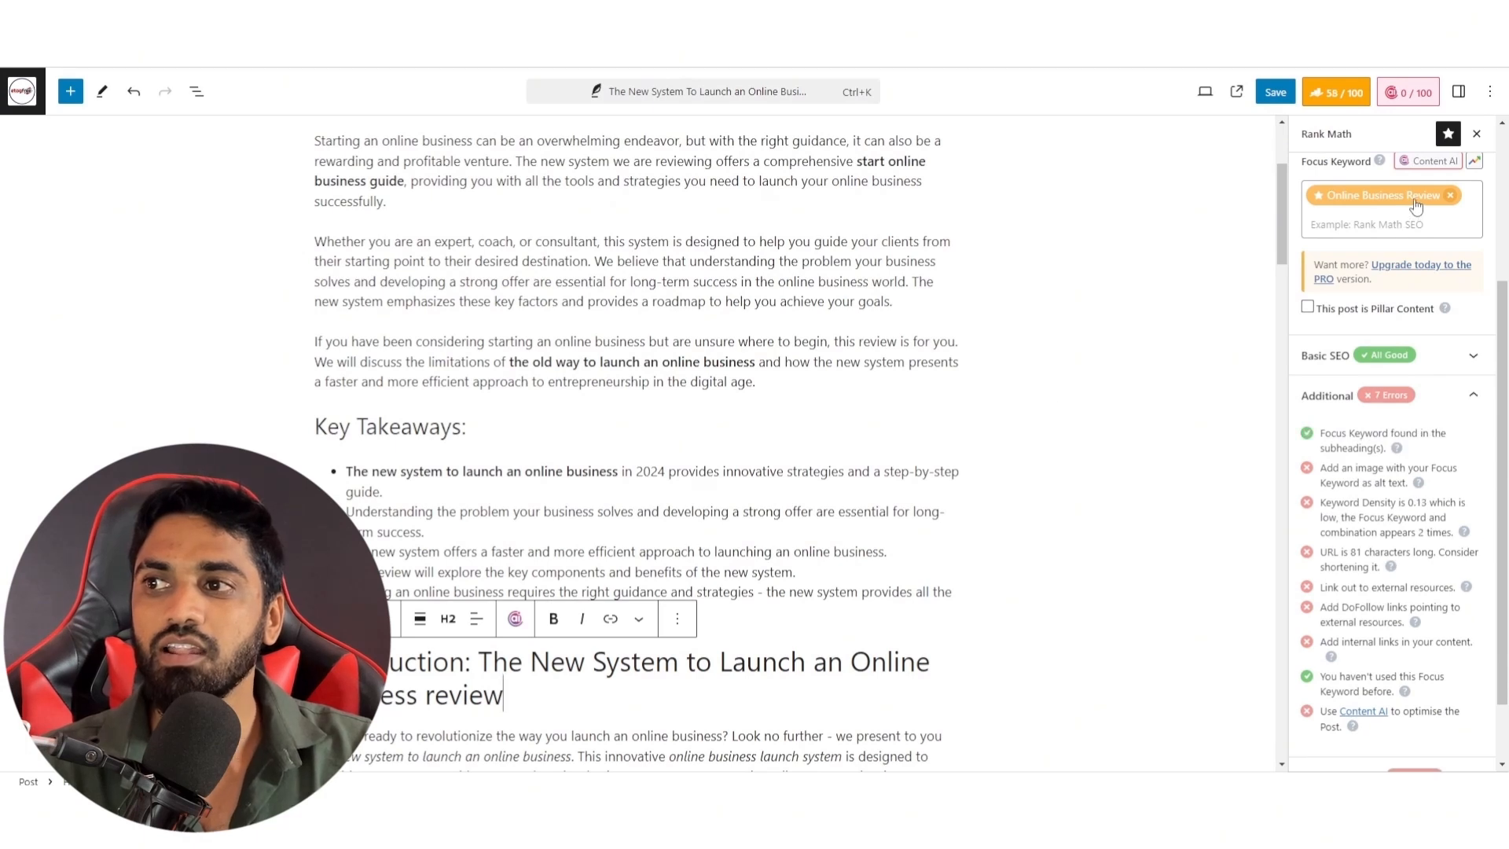
left_click(1043, 654)
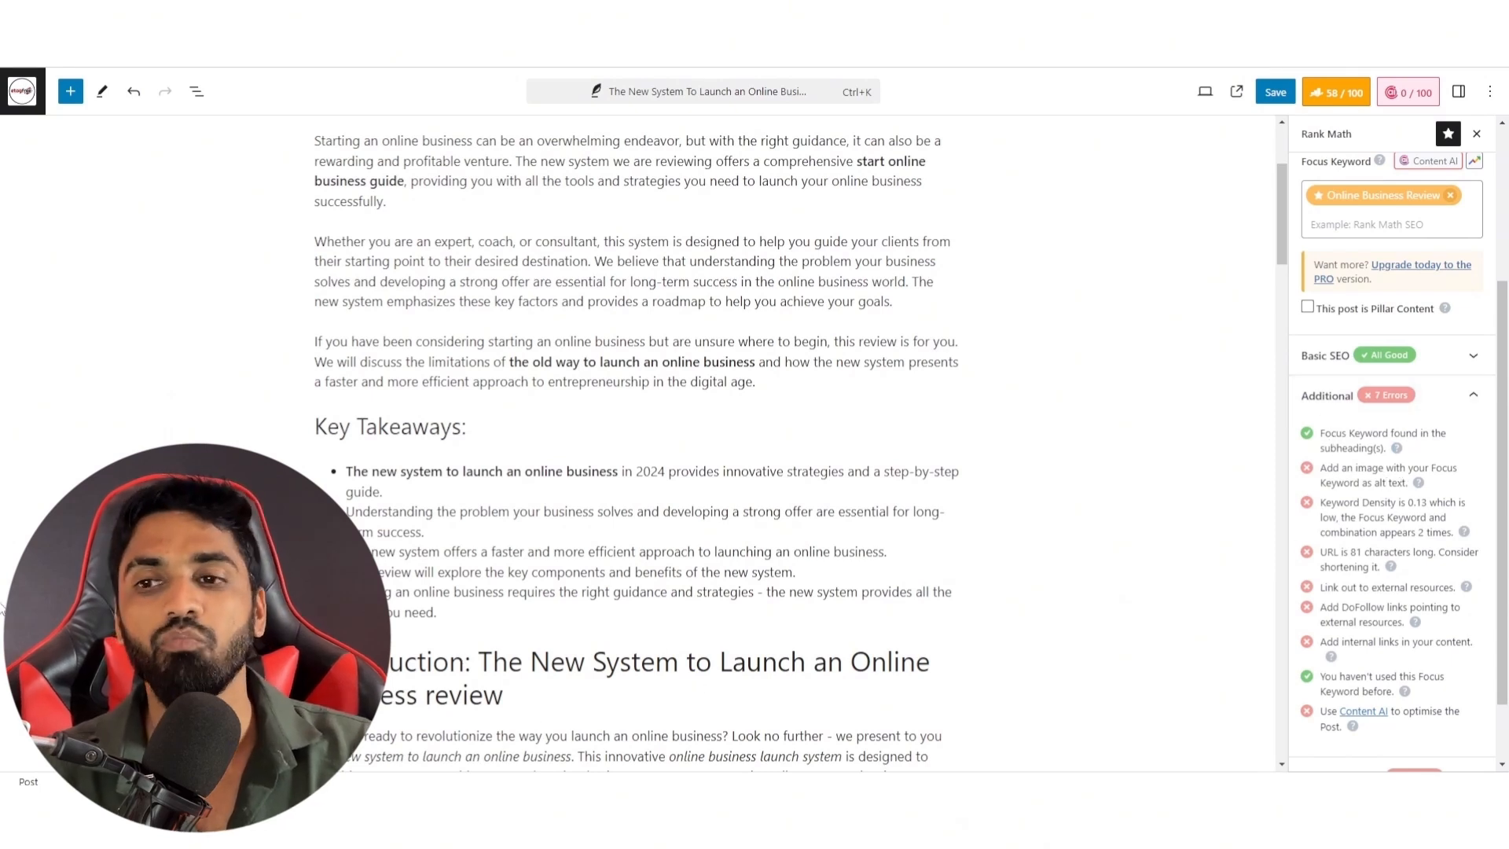
Step: Insert the purple etagfree logo image in a new image block directly above the "Key Takeaways:" heading
scroll(2, 602, "up", 3)
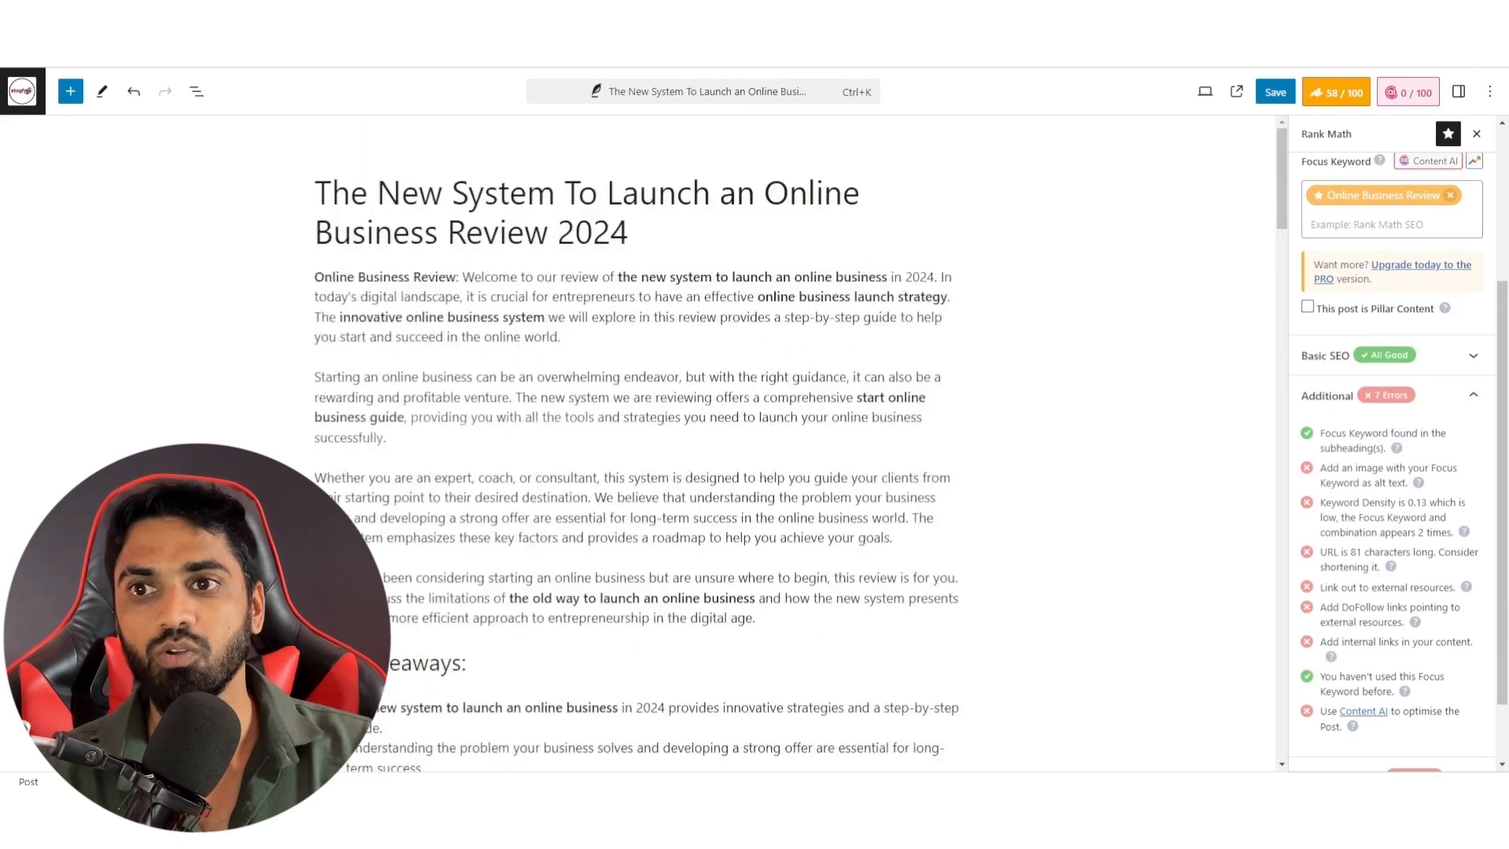
left_click(787, 621)
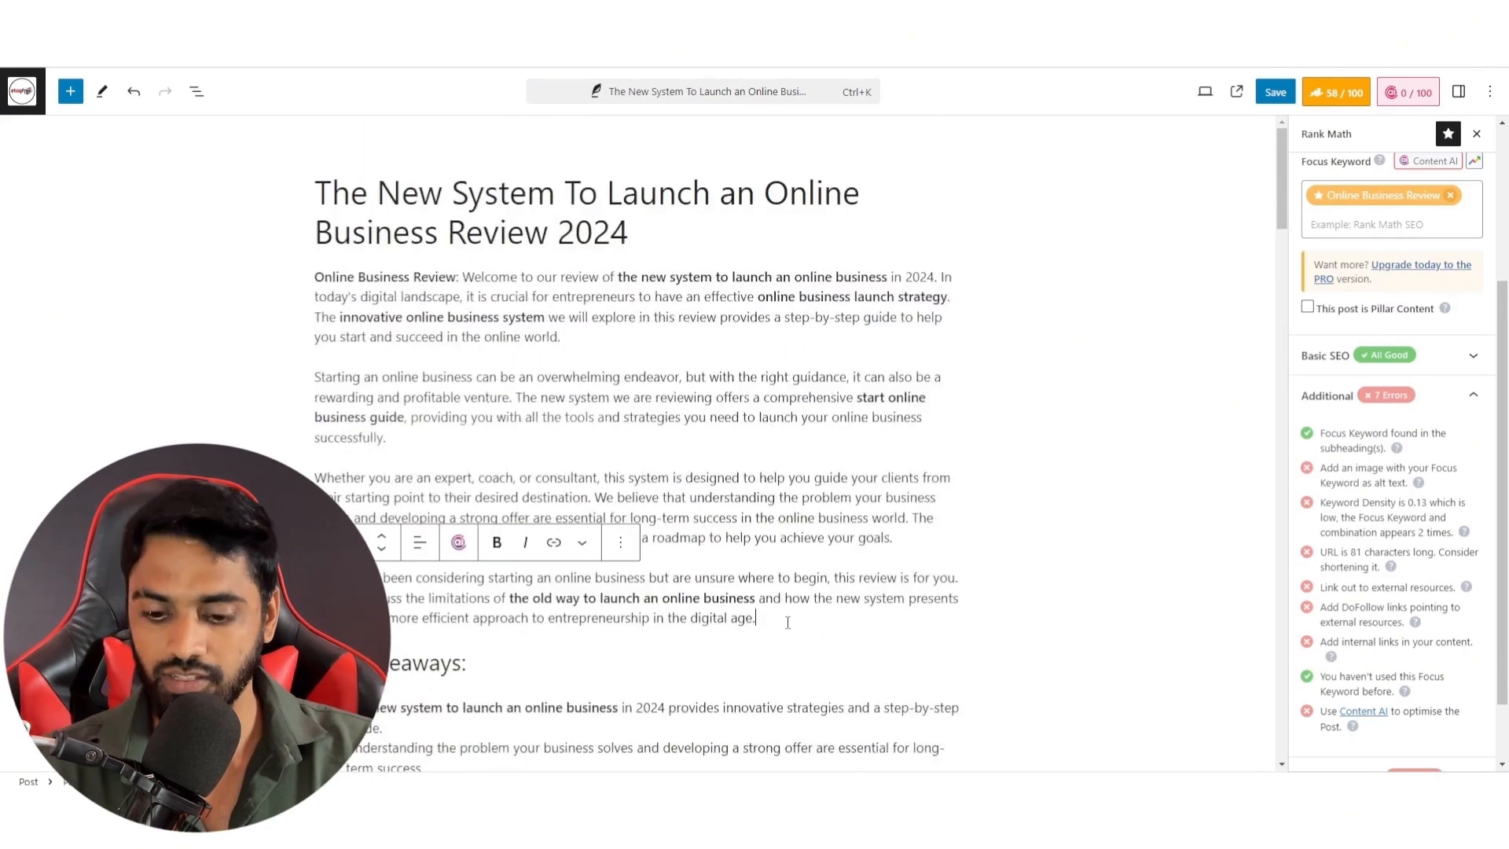
key("Return")
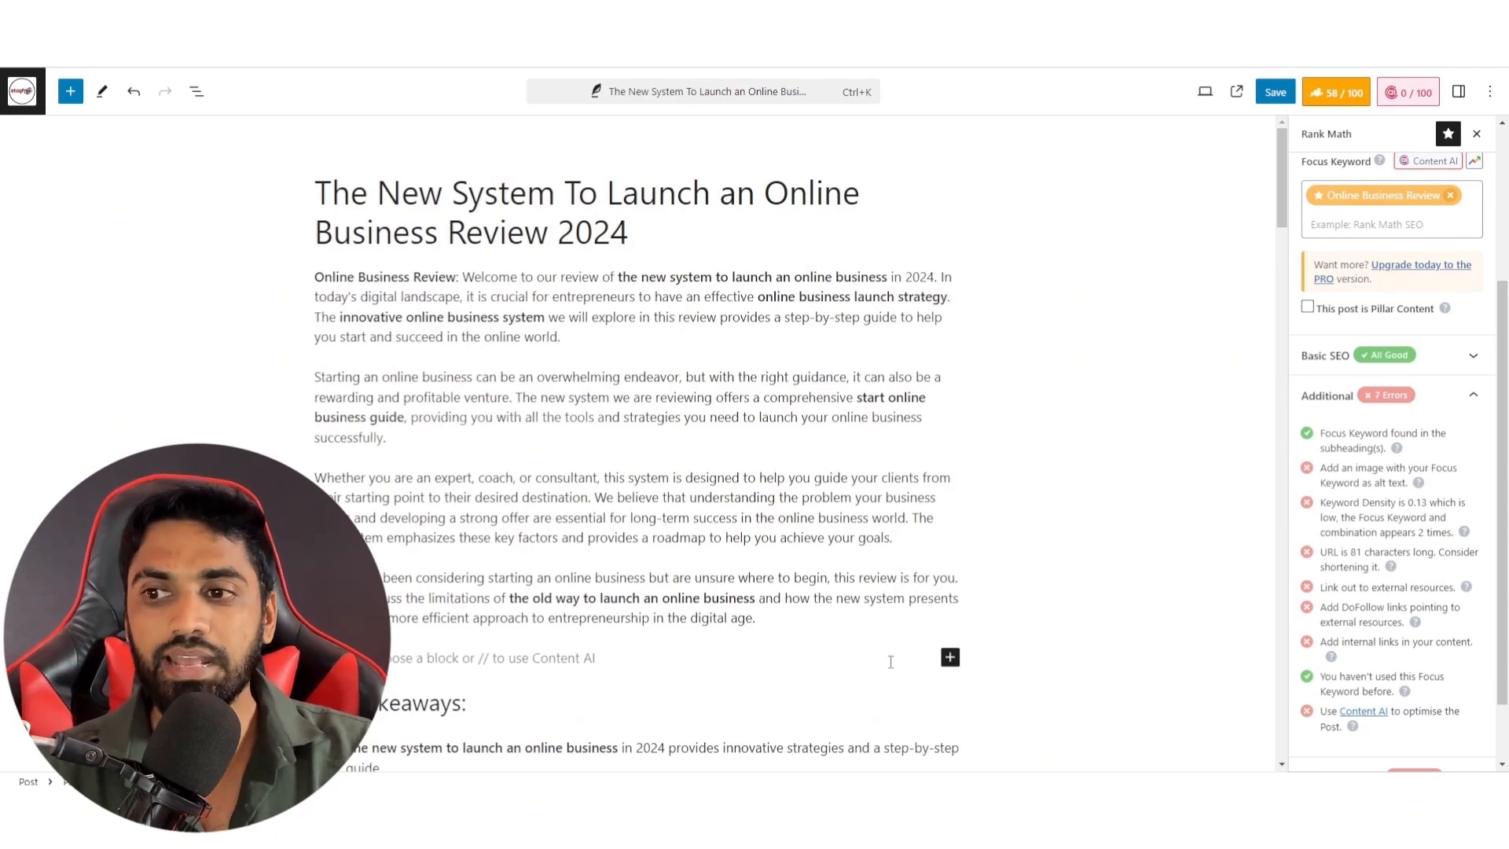
left_click(950, 659)
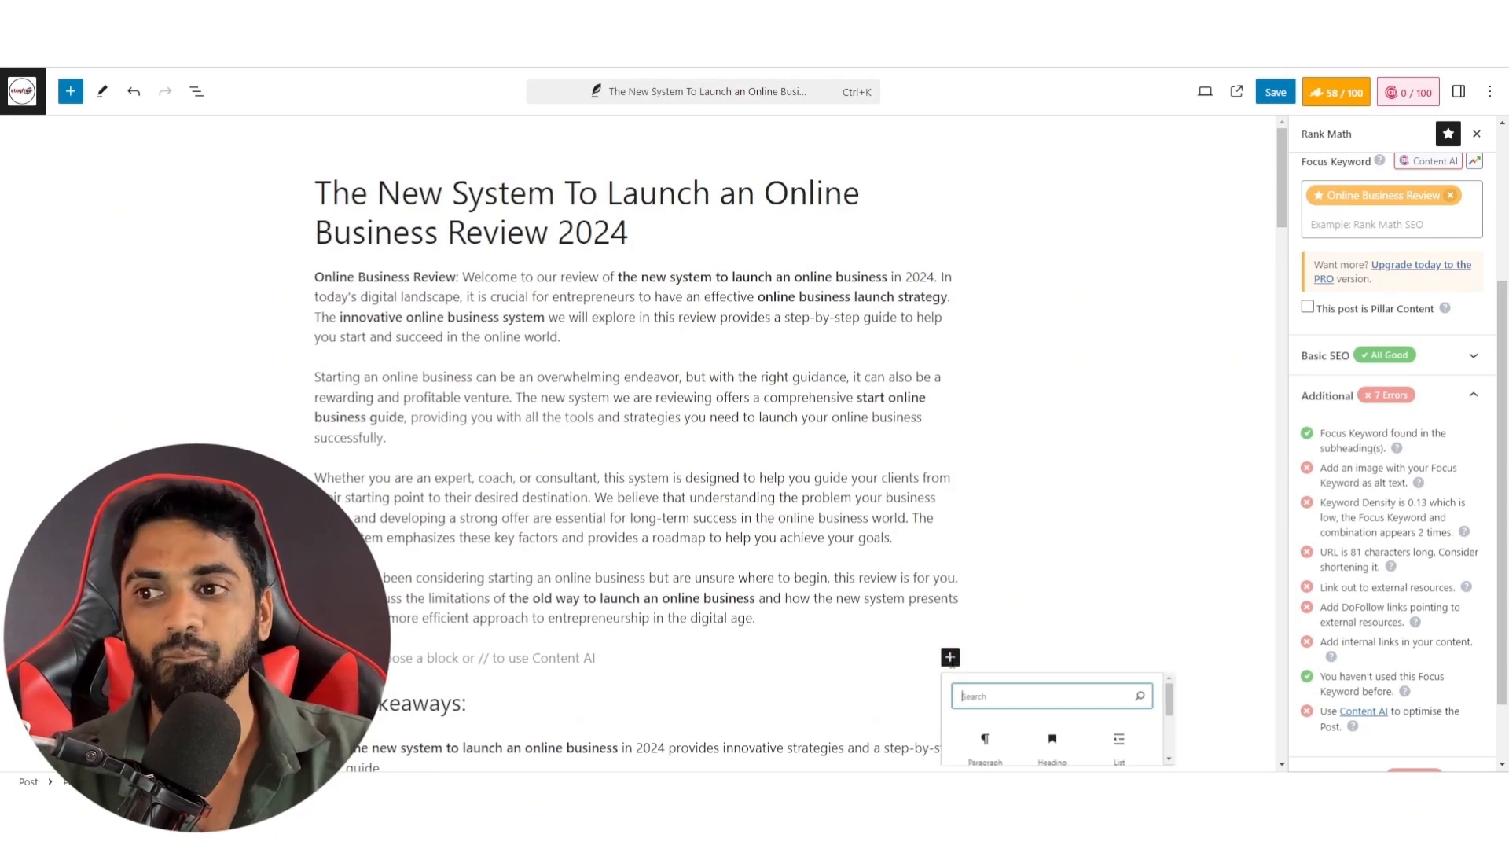
scroll(1083, 525, "down", 3)
left_click(396, 424)
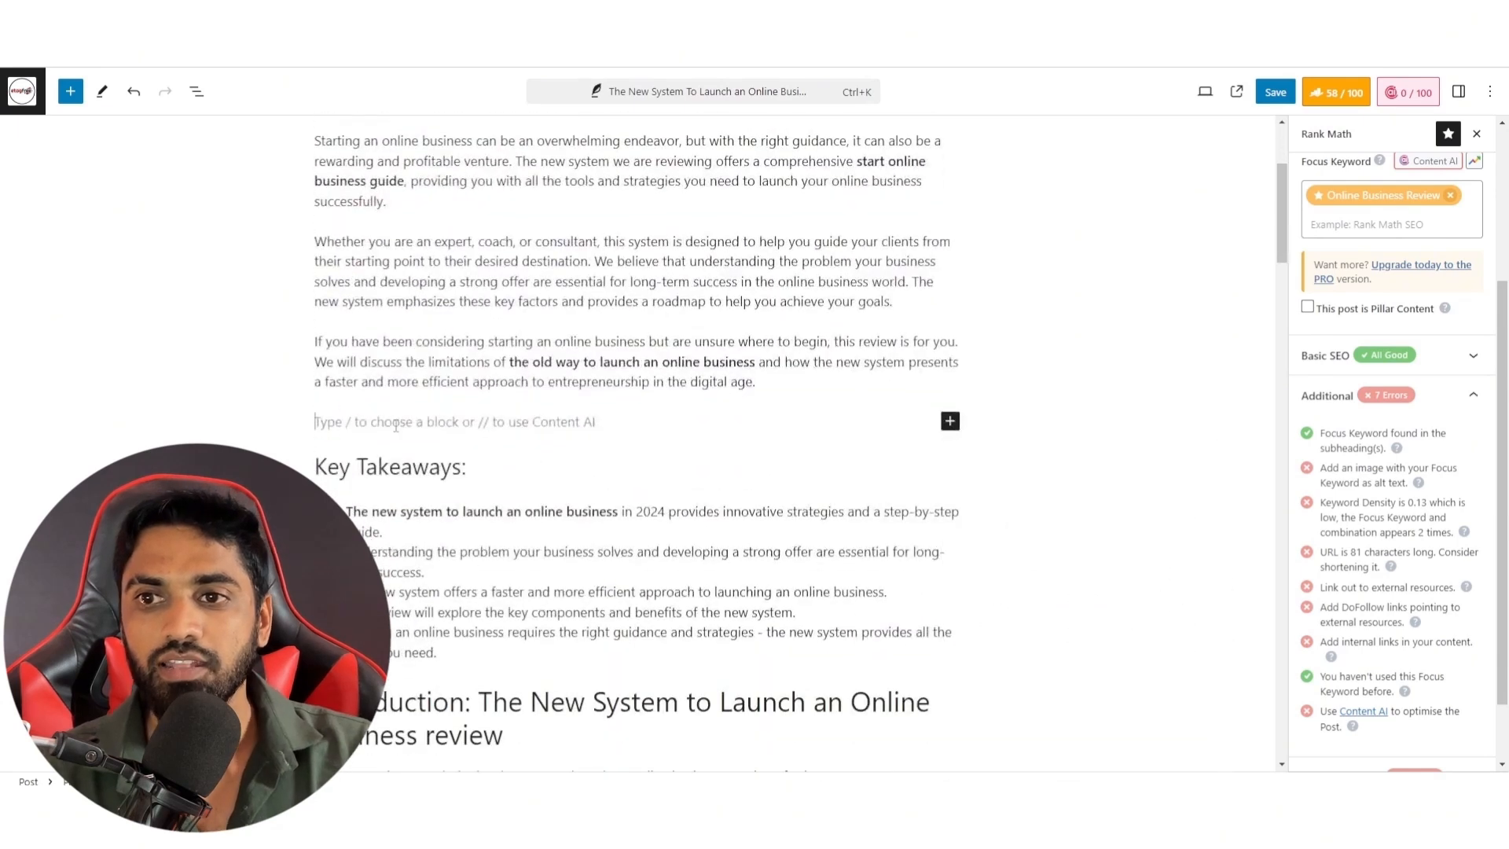
left_click(951, 424)
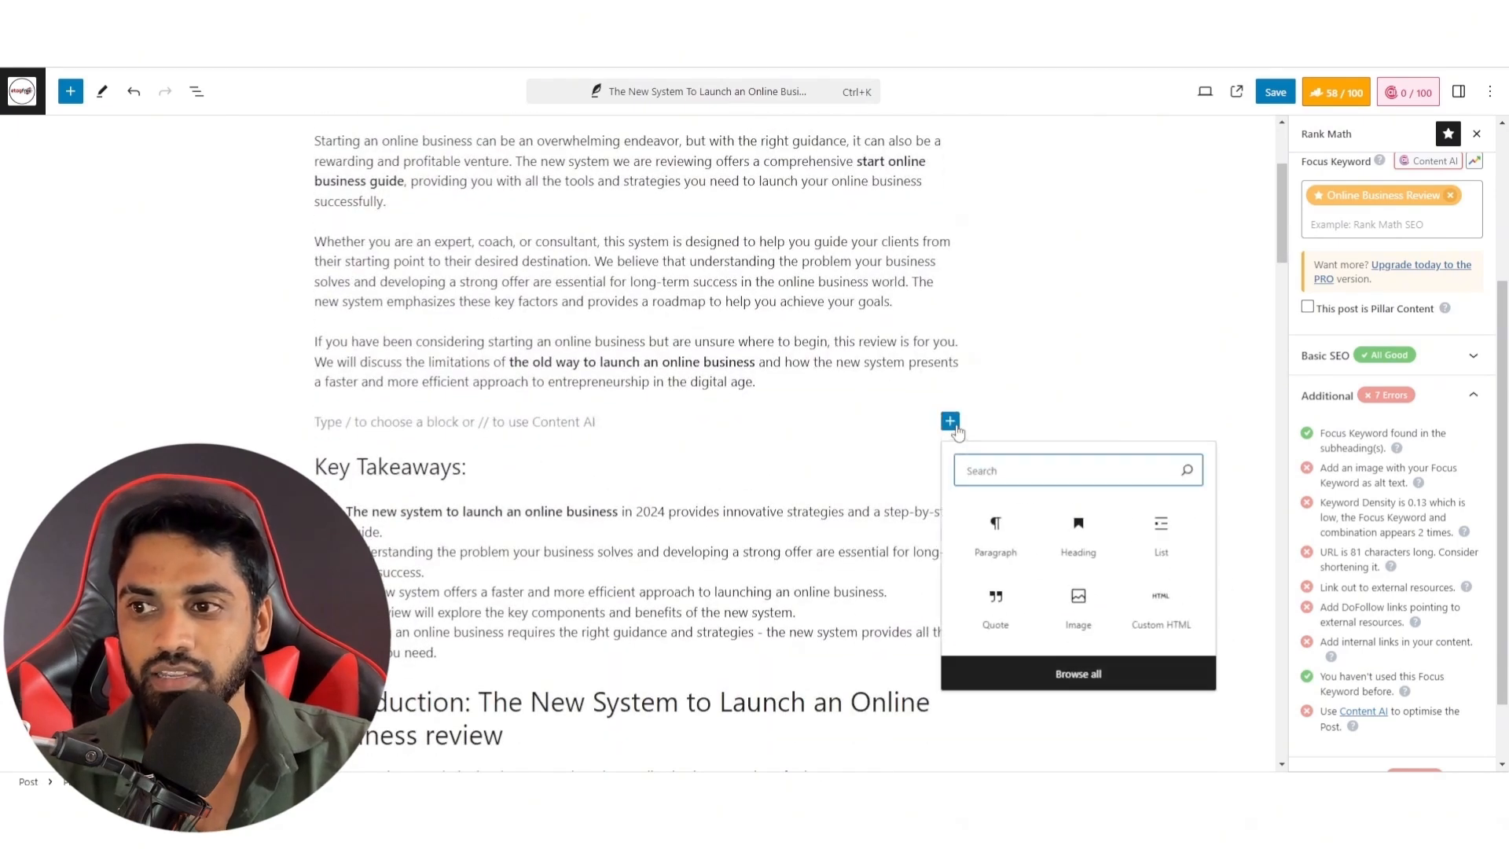
left_click(1080, 603)
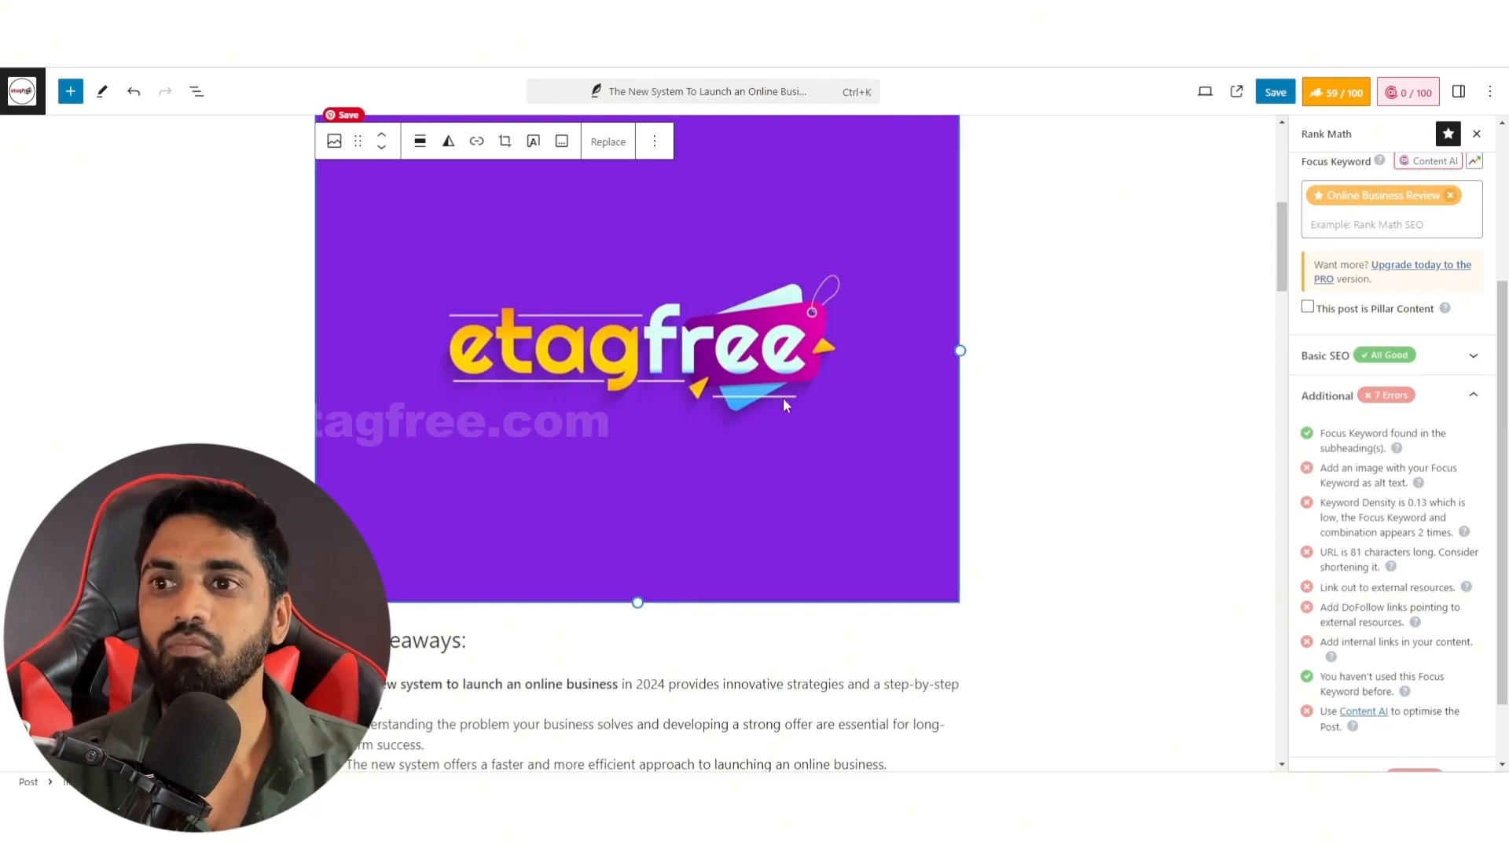
left_click(1059, 384)
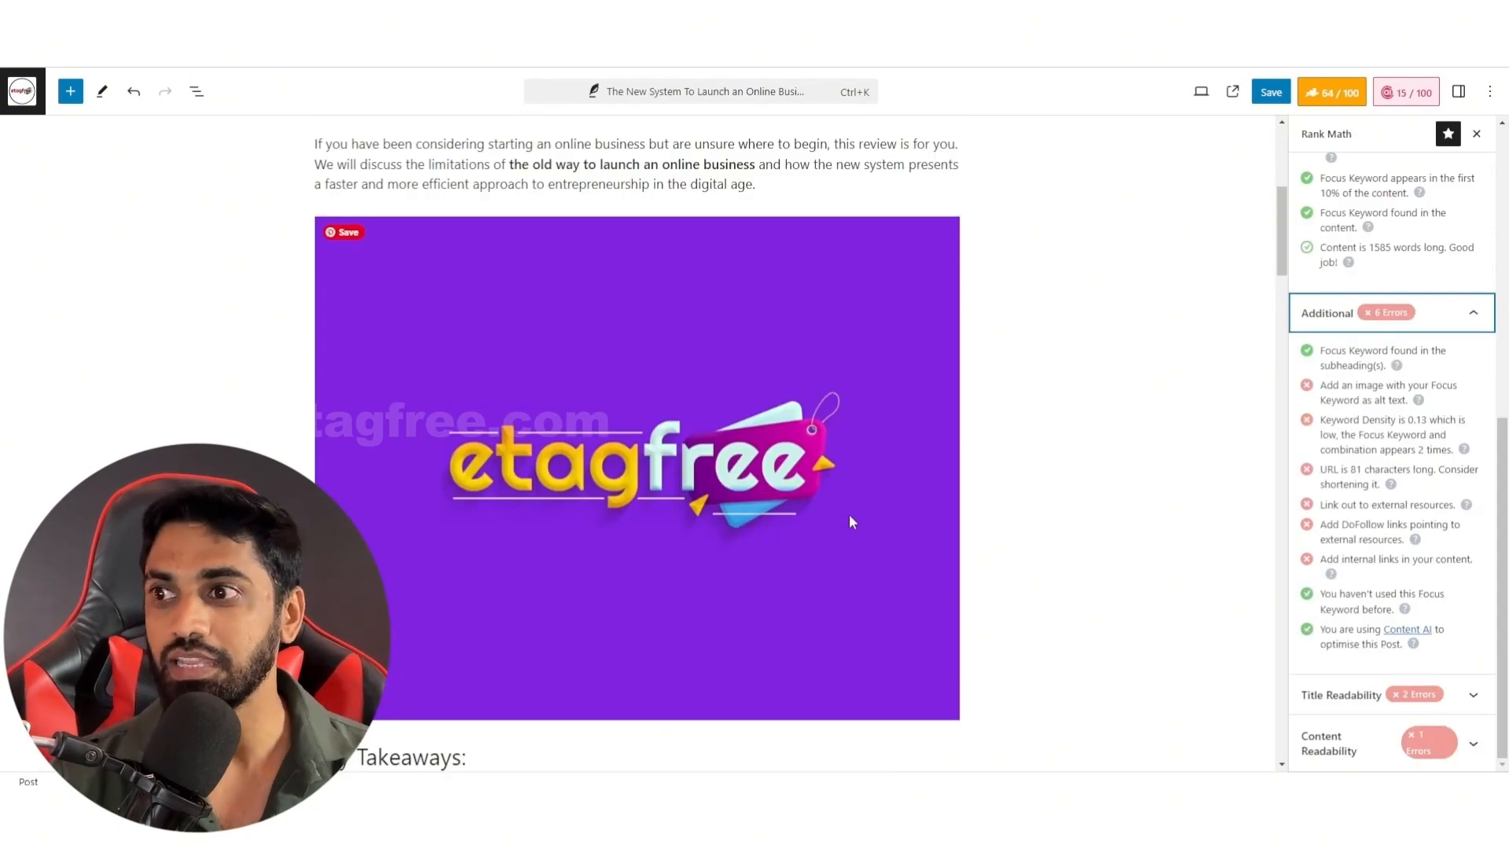
Step: Copy the focus keyword and set the etagfree image's alternative text to "Online Business Review"
left_click_drag(1316, 392, 1456, 387)
left_click_drag(1325, 400, 1408, 400)
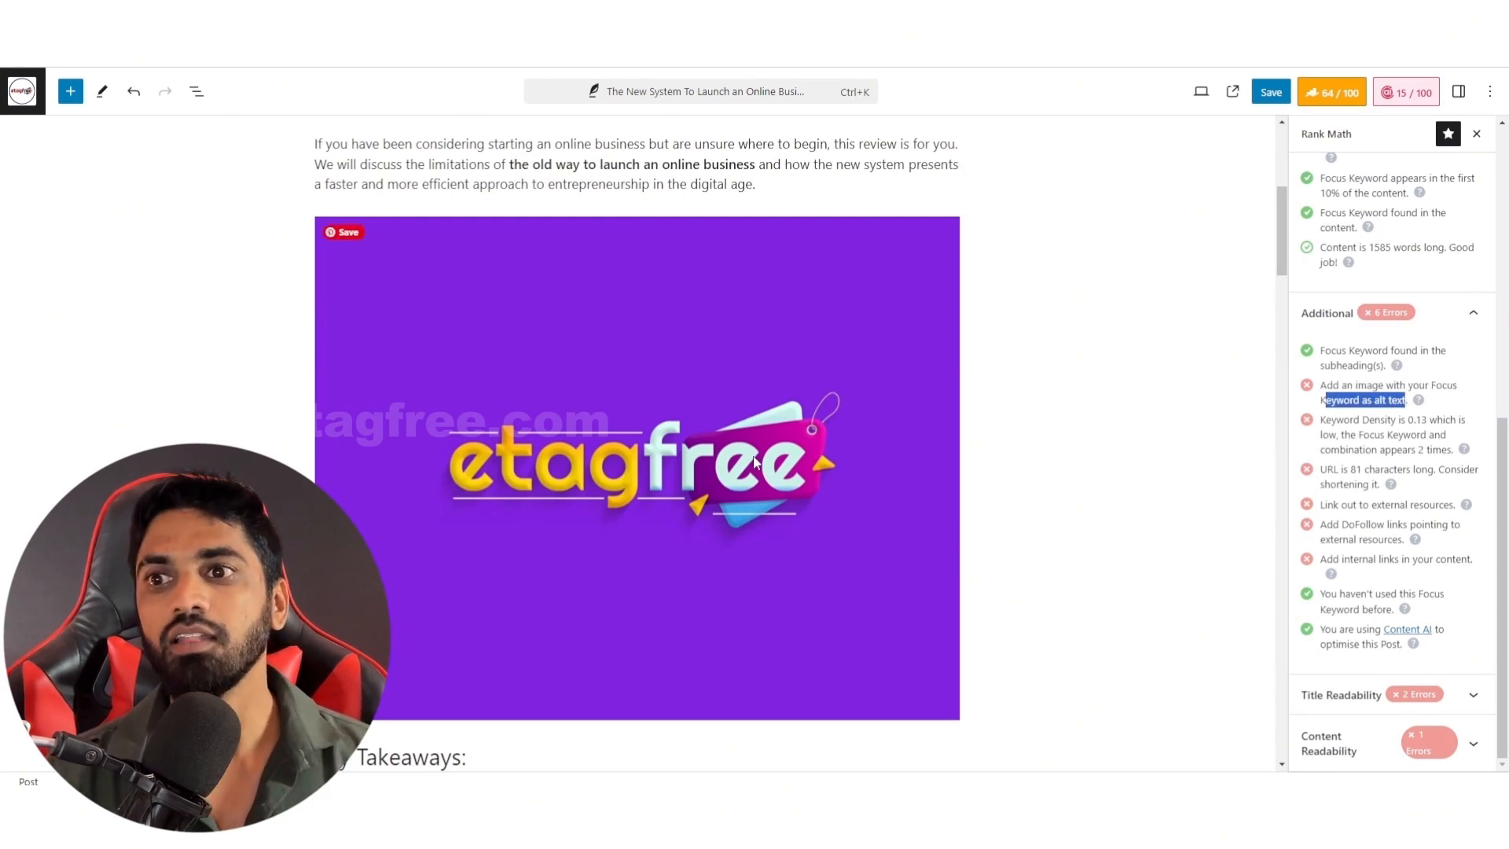
left_click(730, 444)
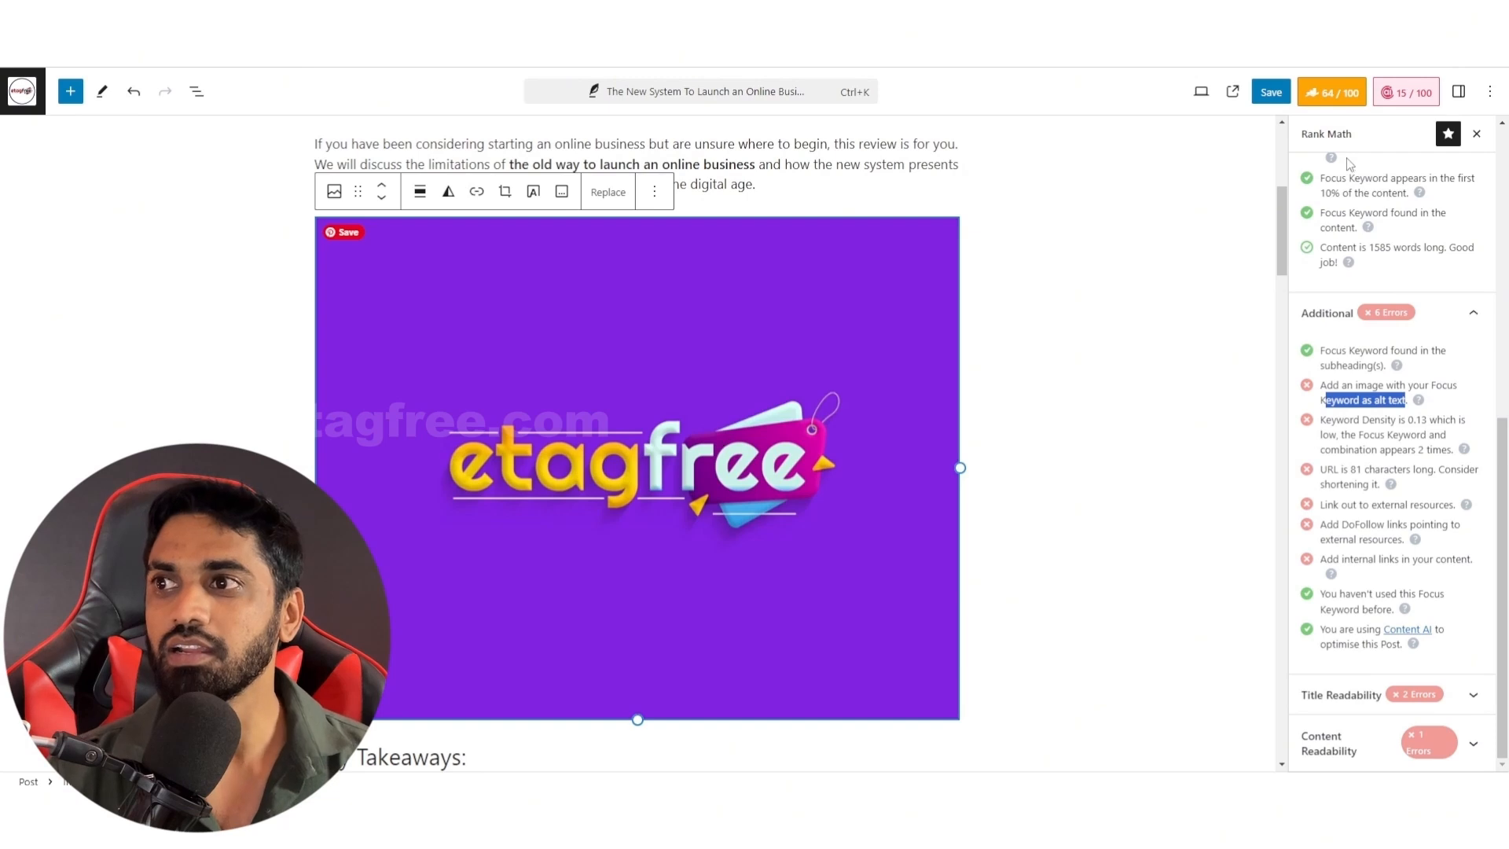
left_click(1330, 94)
left_click(1459, 91)
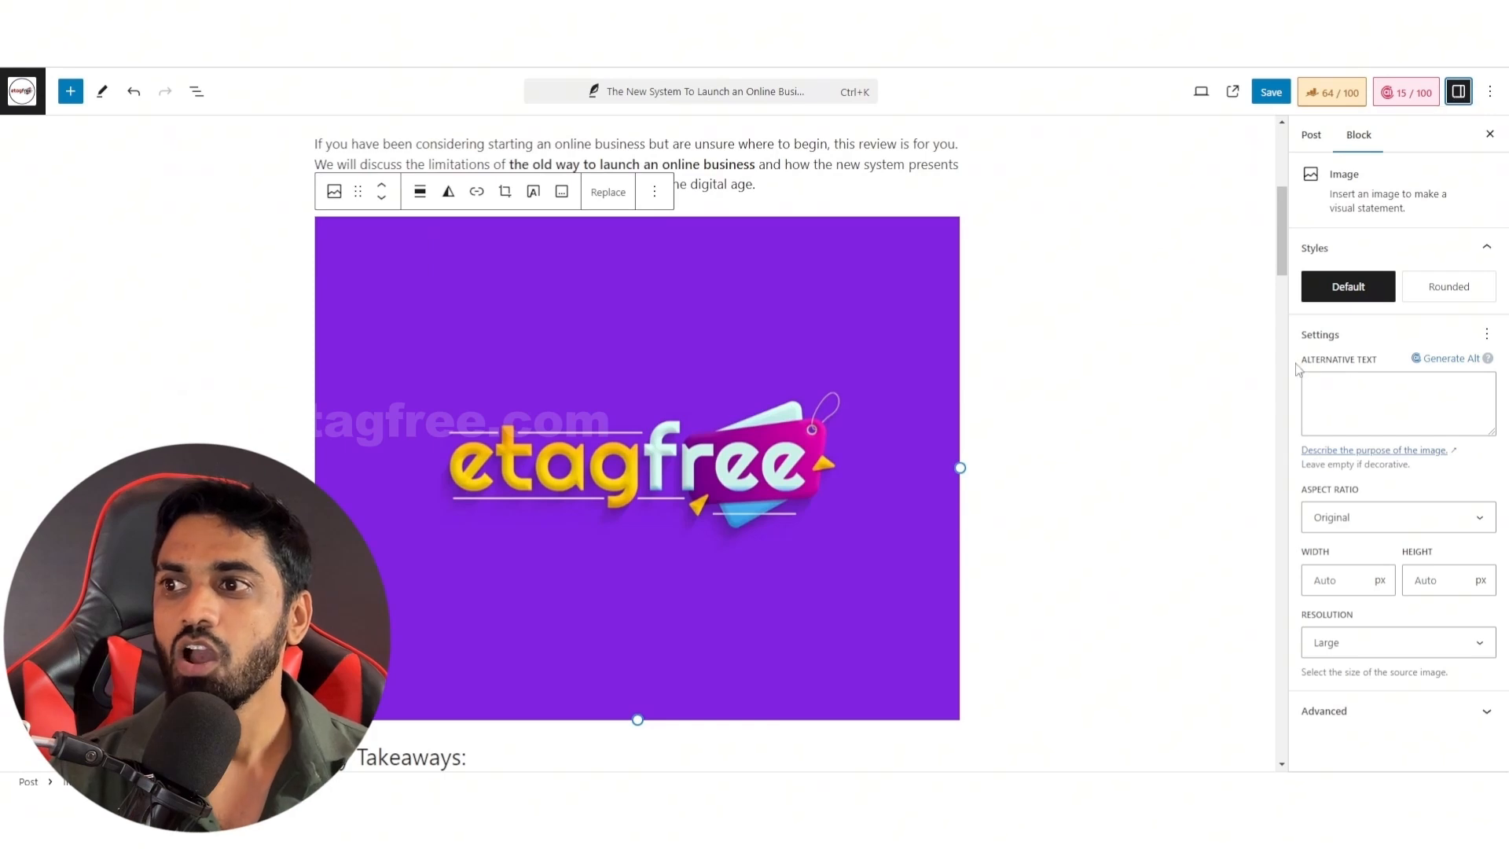
left_click_drag(1301, 360, 1375, 361)
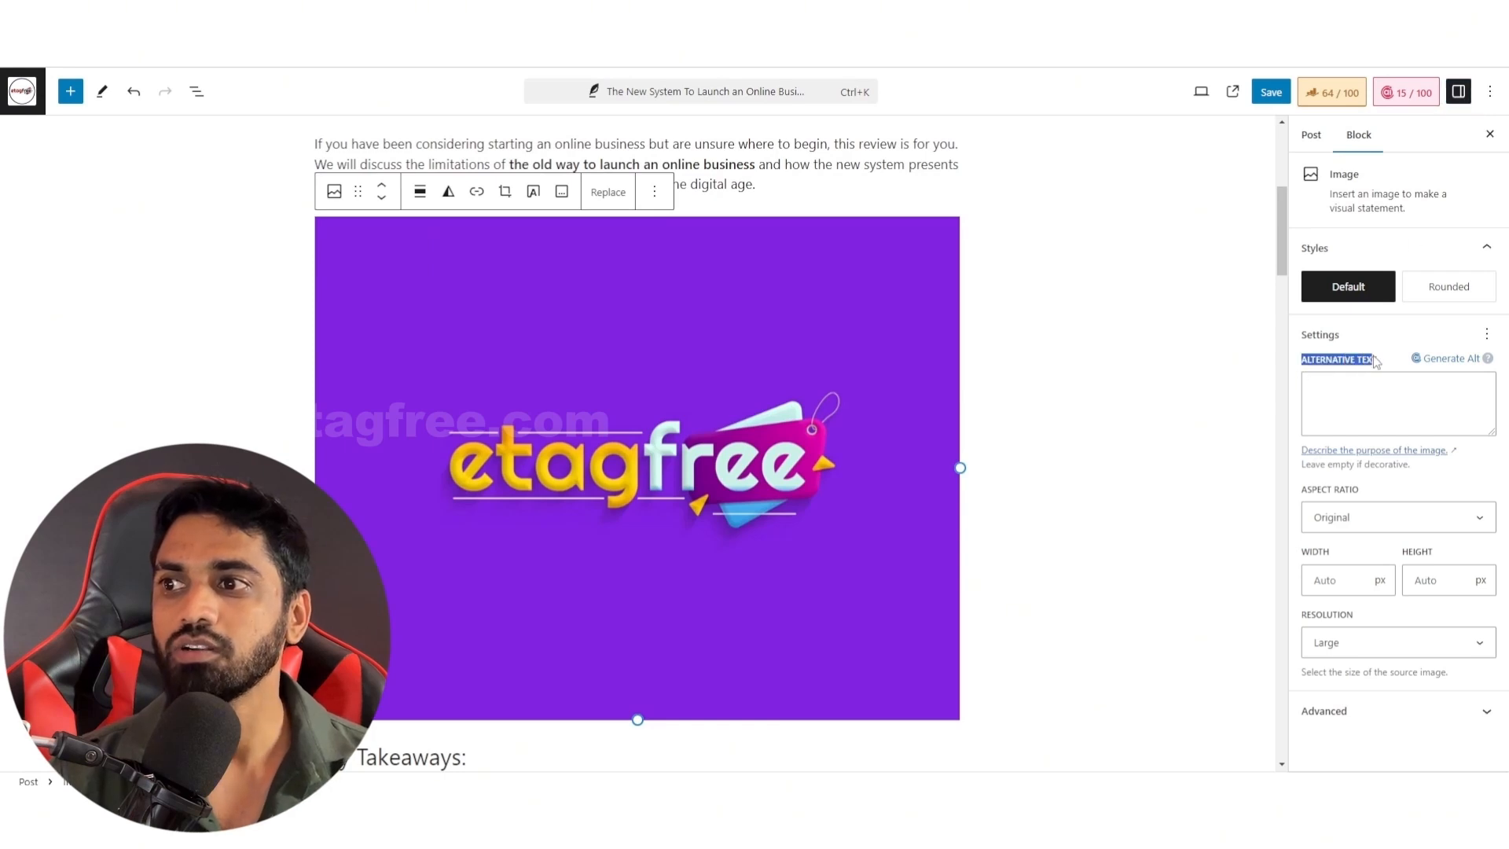
left_click(1375, 403)
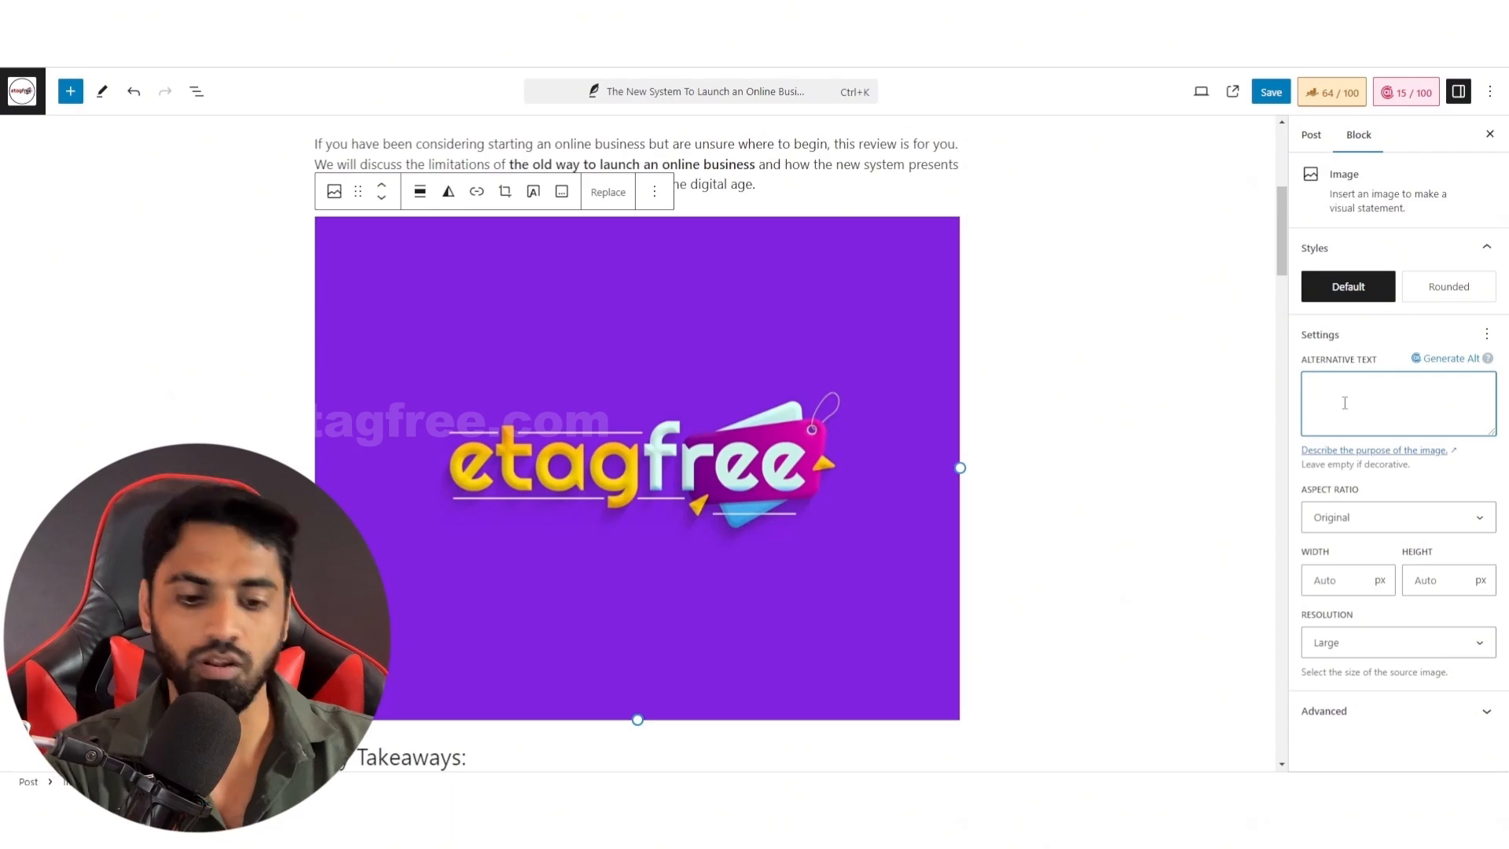
scroll(830, 379, "up", 4)
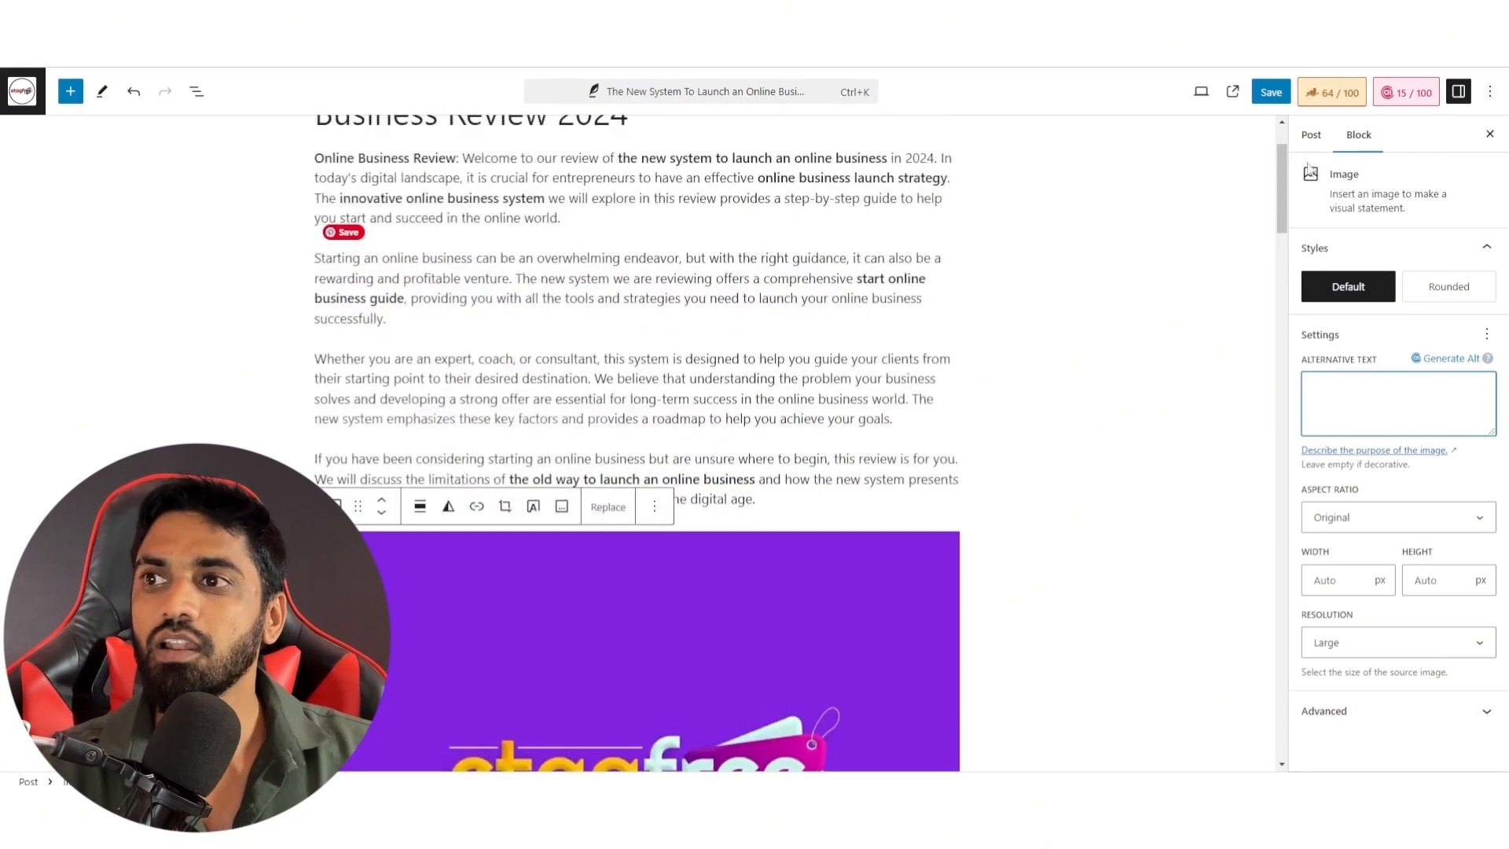
left_click(1332, 92)
left_click(1345, 434)
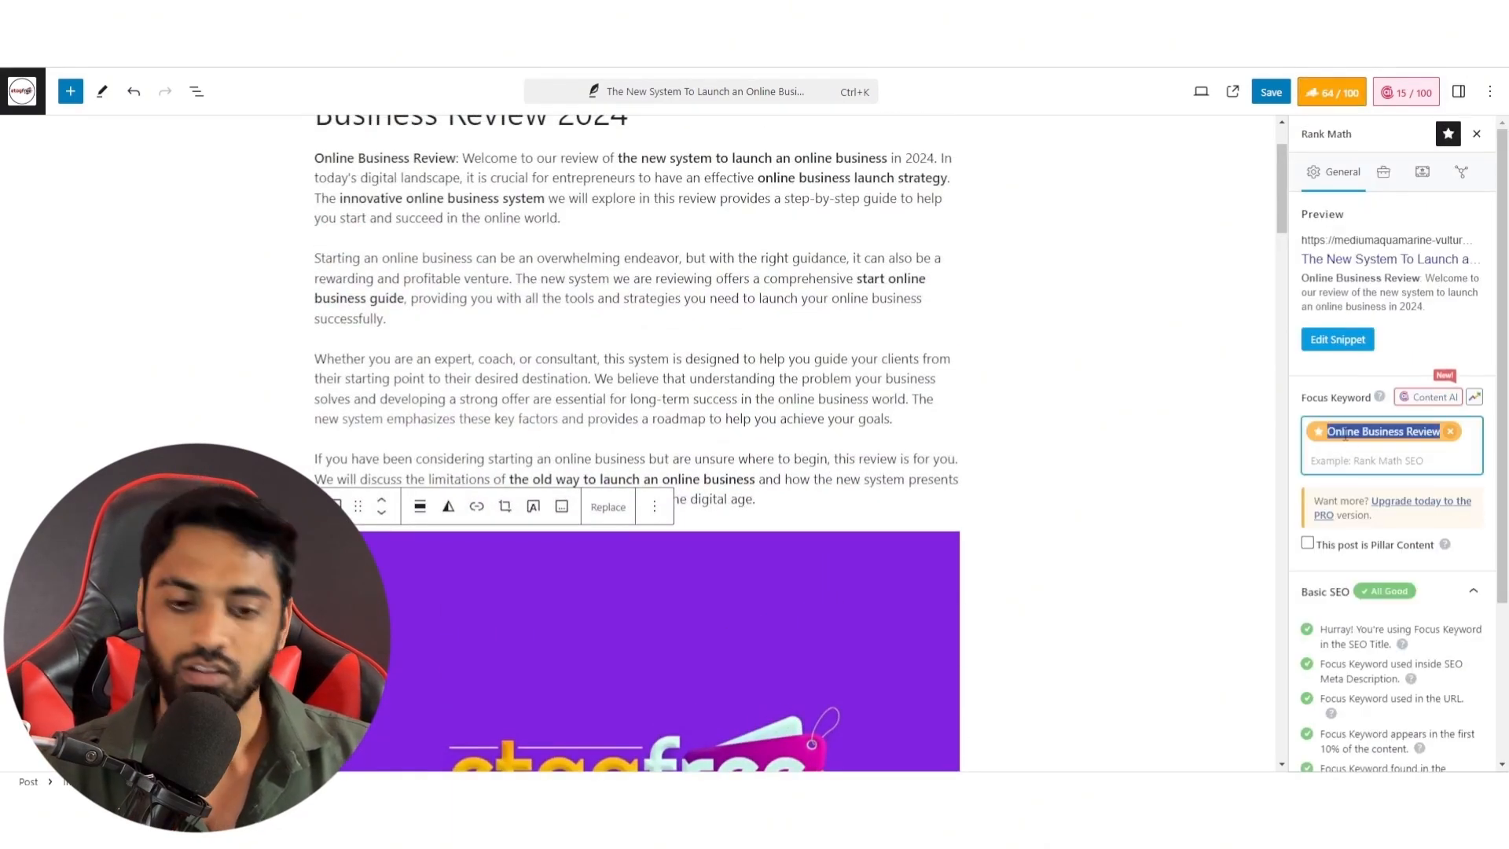
left_click(1450, 99)
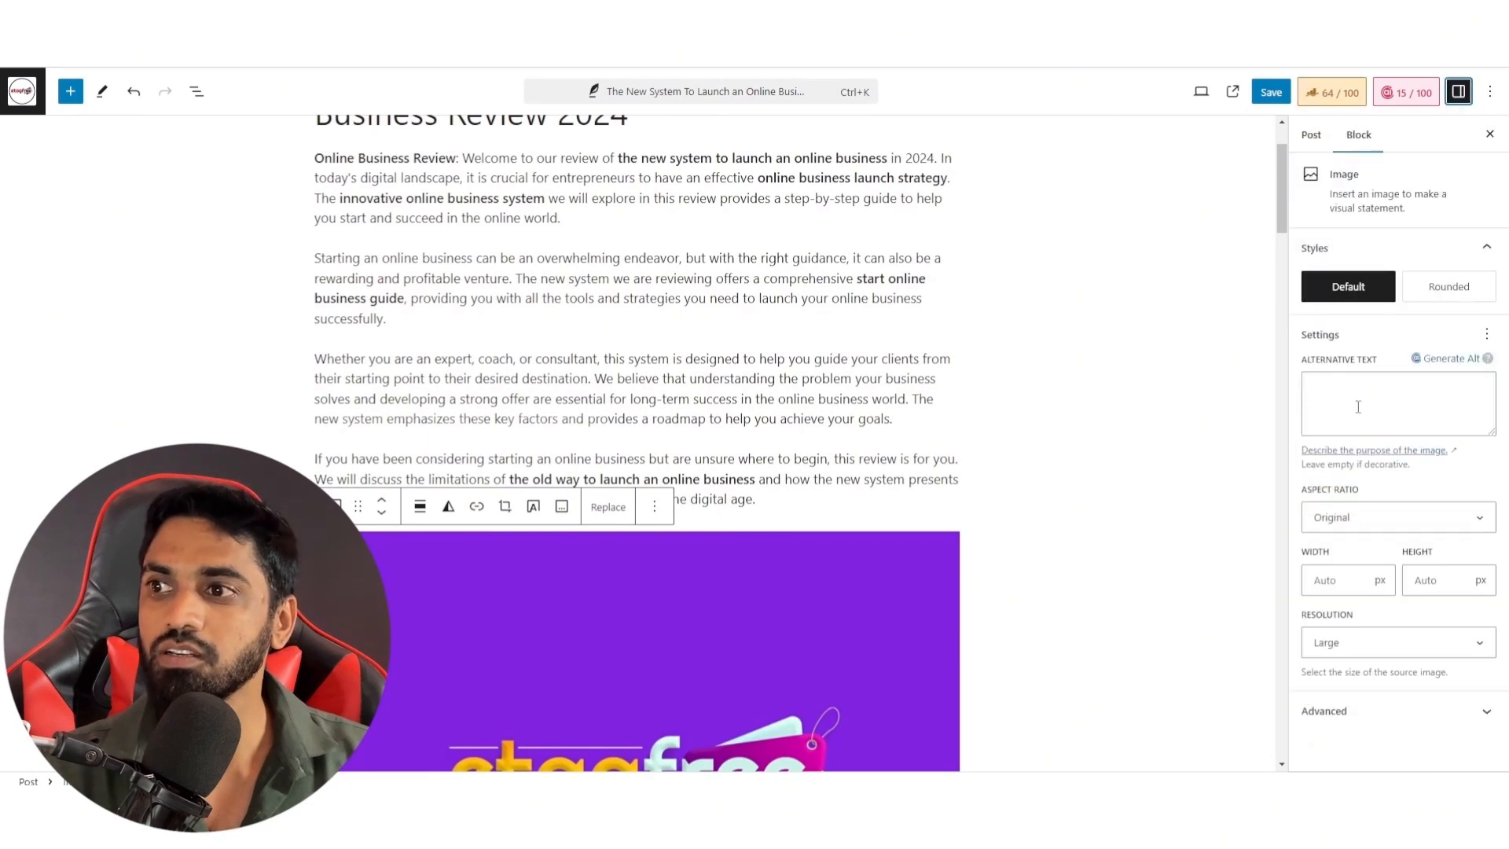
left_click(1358, 405)
type("Online Business Review")
left_click(886, 561)
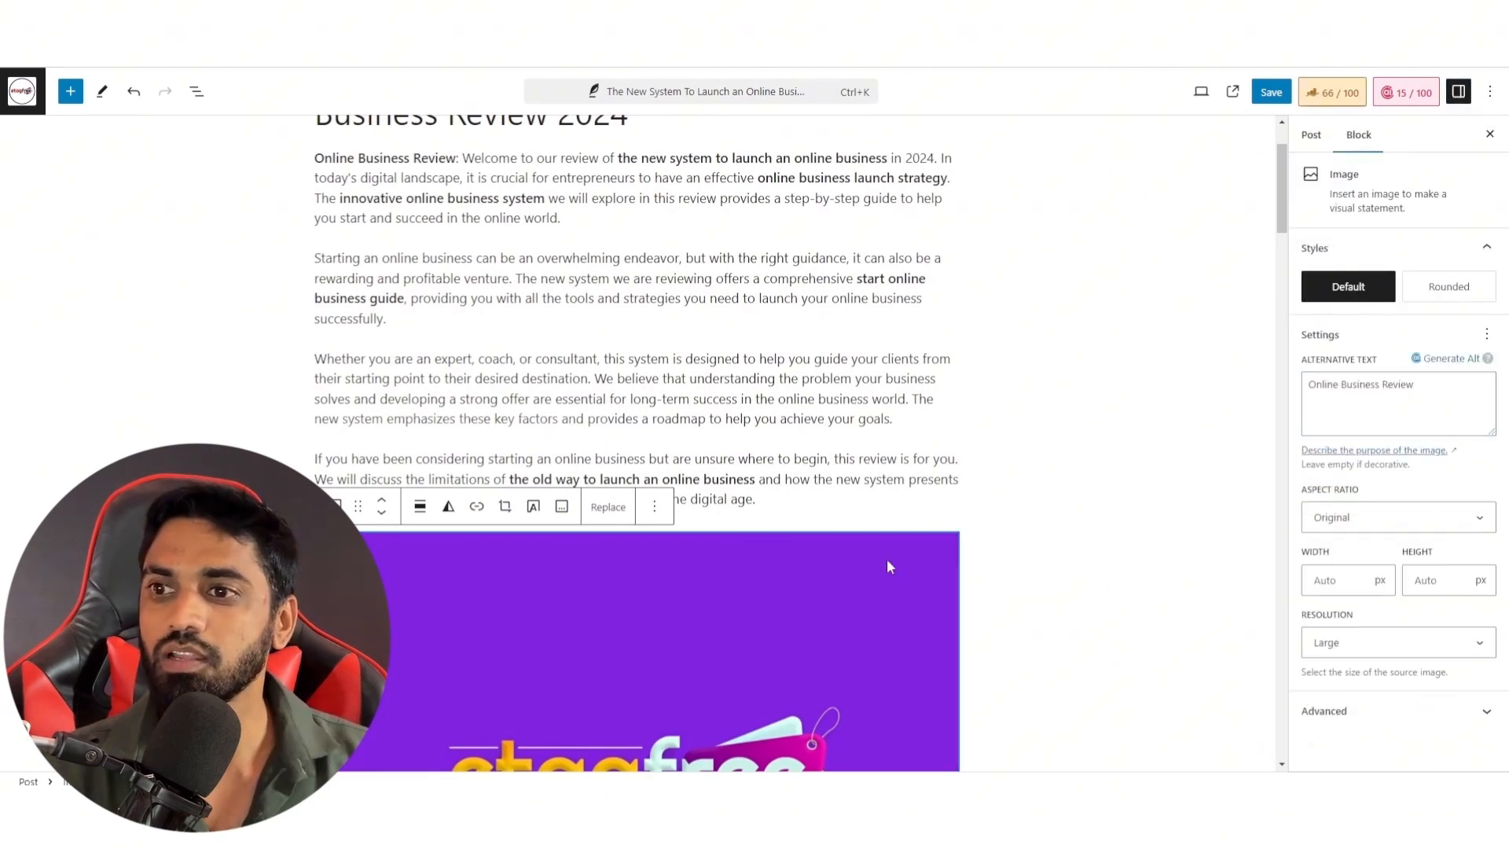
Step: Check Rank Math's Additional result for the focus keyword in the image alt text
left_click(1007, 439)
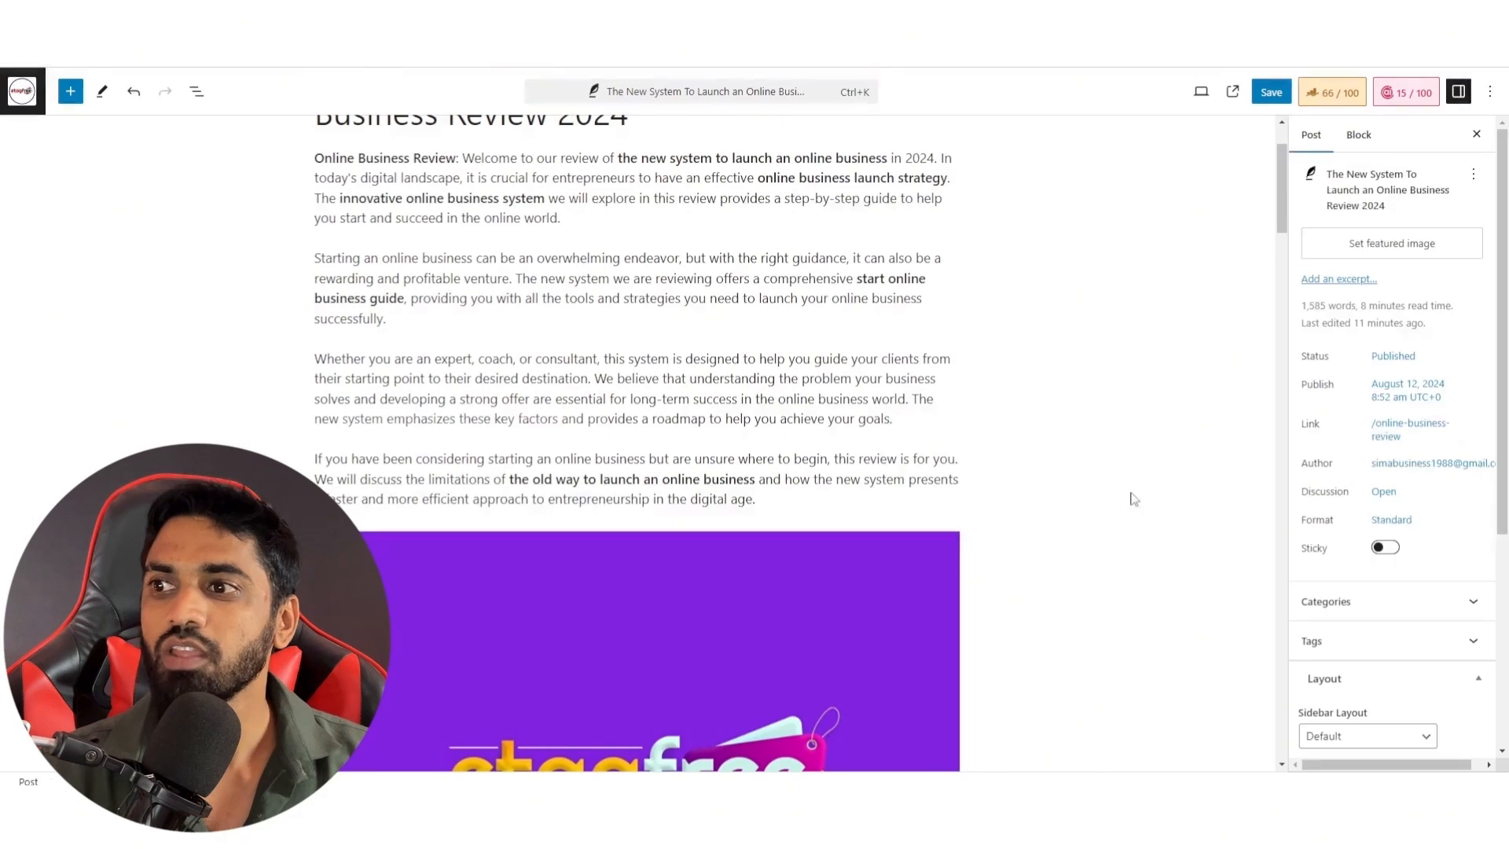
scroll(1132, 498, "down", 4)
left_click(738, 526)
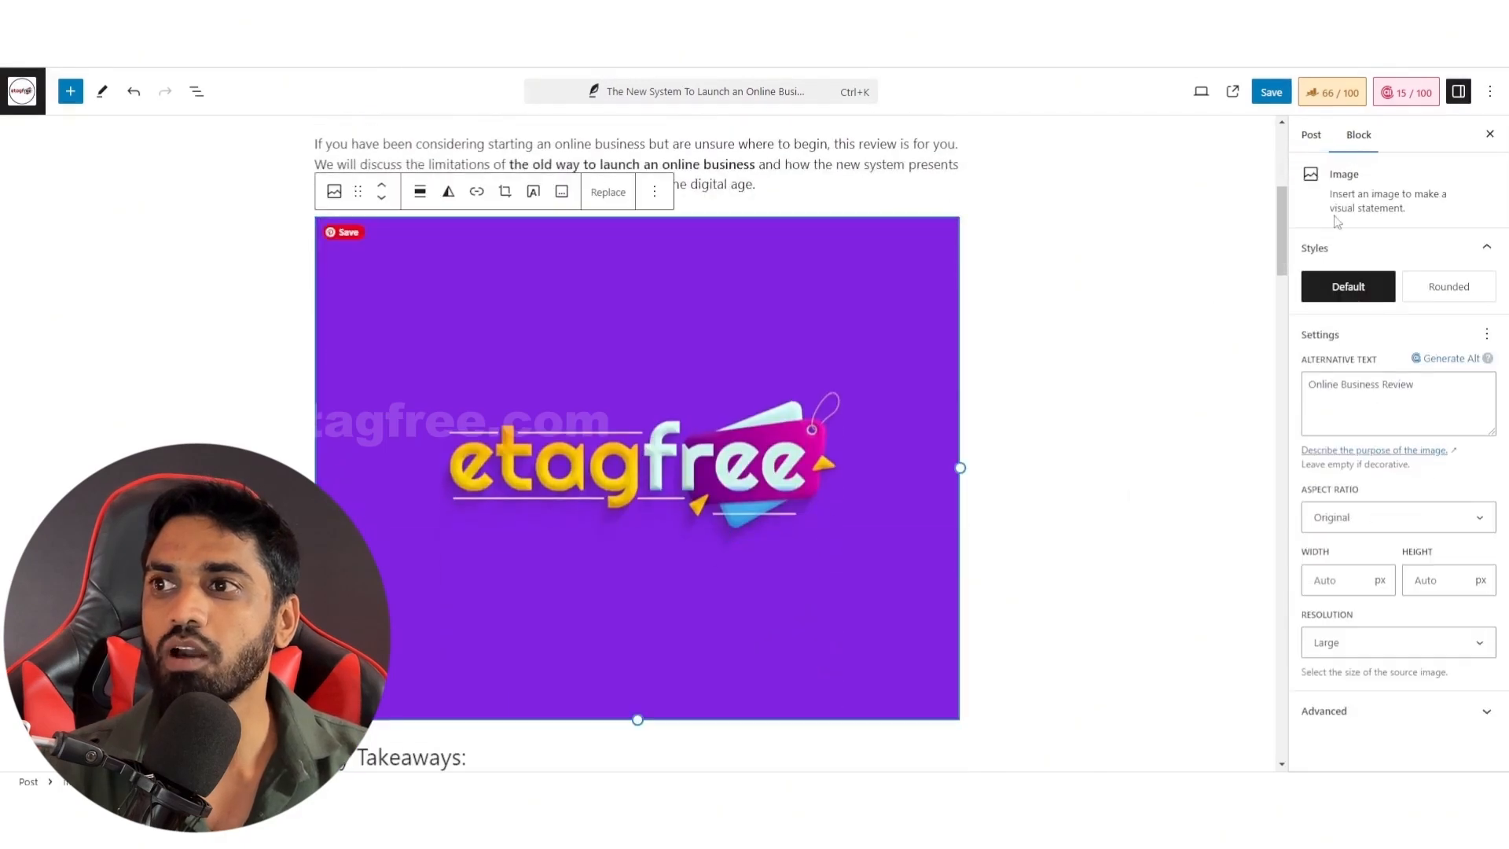
left_click(1328, 94)
scroll(1362, 405, "down", 1)
left_click_drag(1362, 405, 1455, 403)
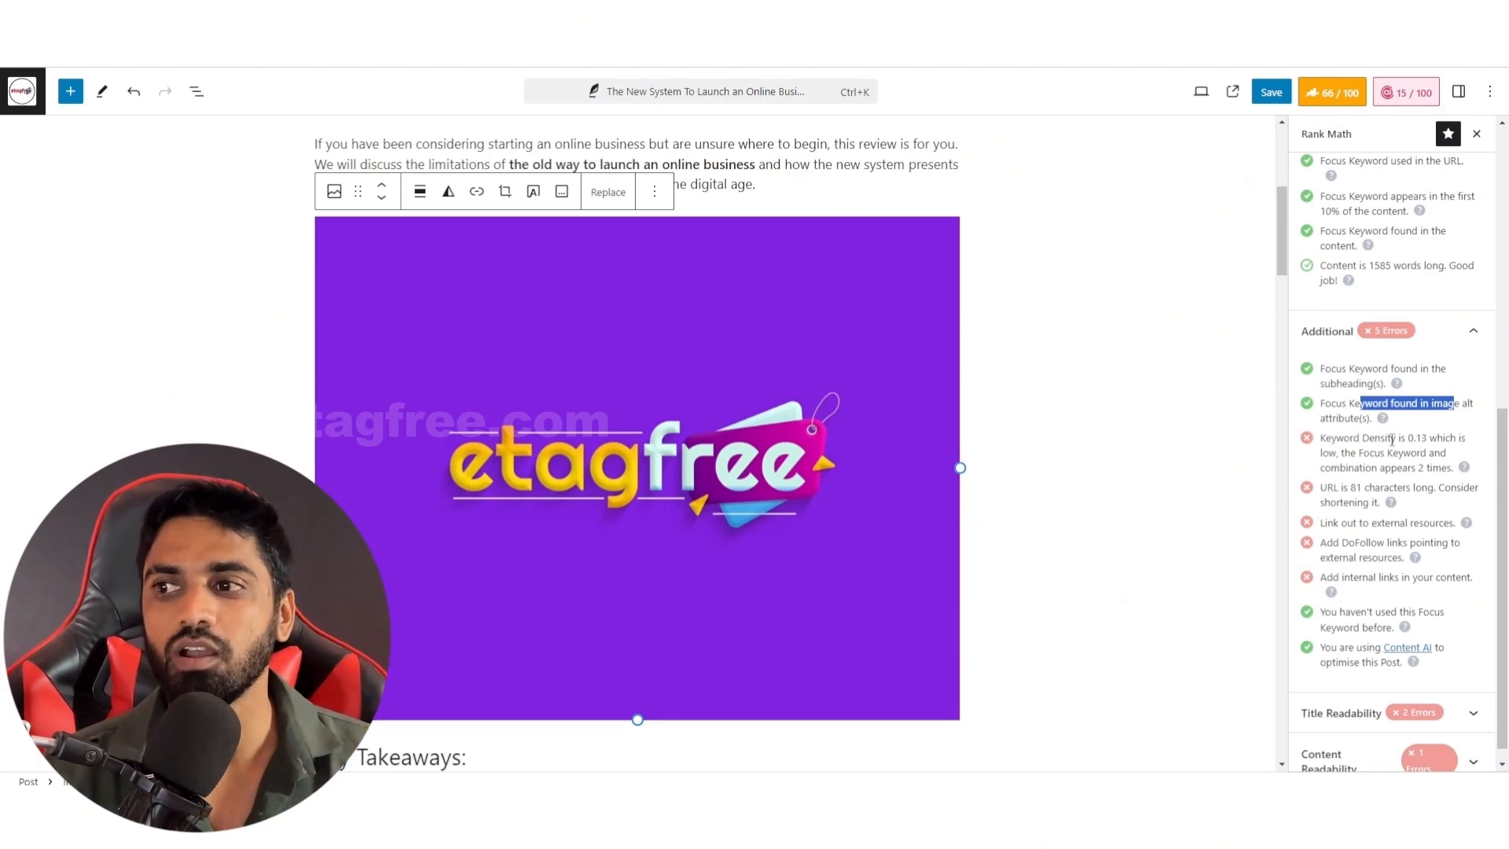
Step: Review the focus keyword and Rank Math's keyword density check, and look through the article body for places to use the keyword
scroll(1045, 489, "up", 4)
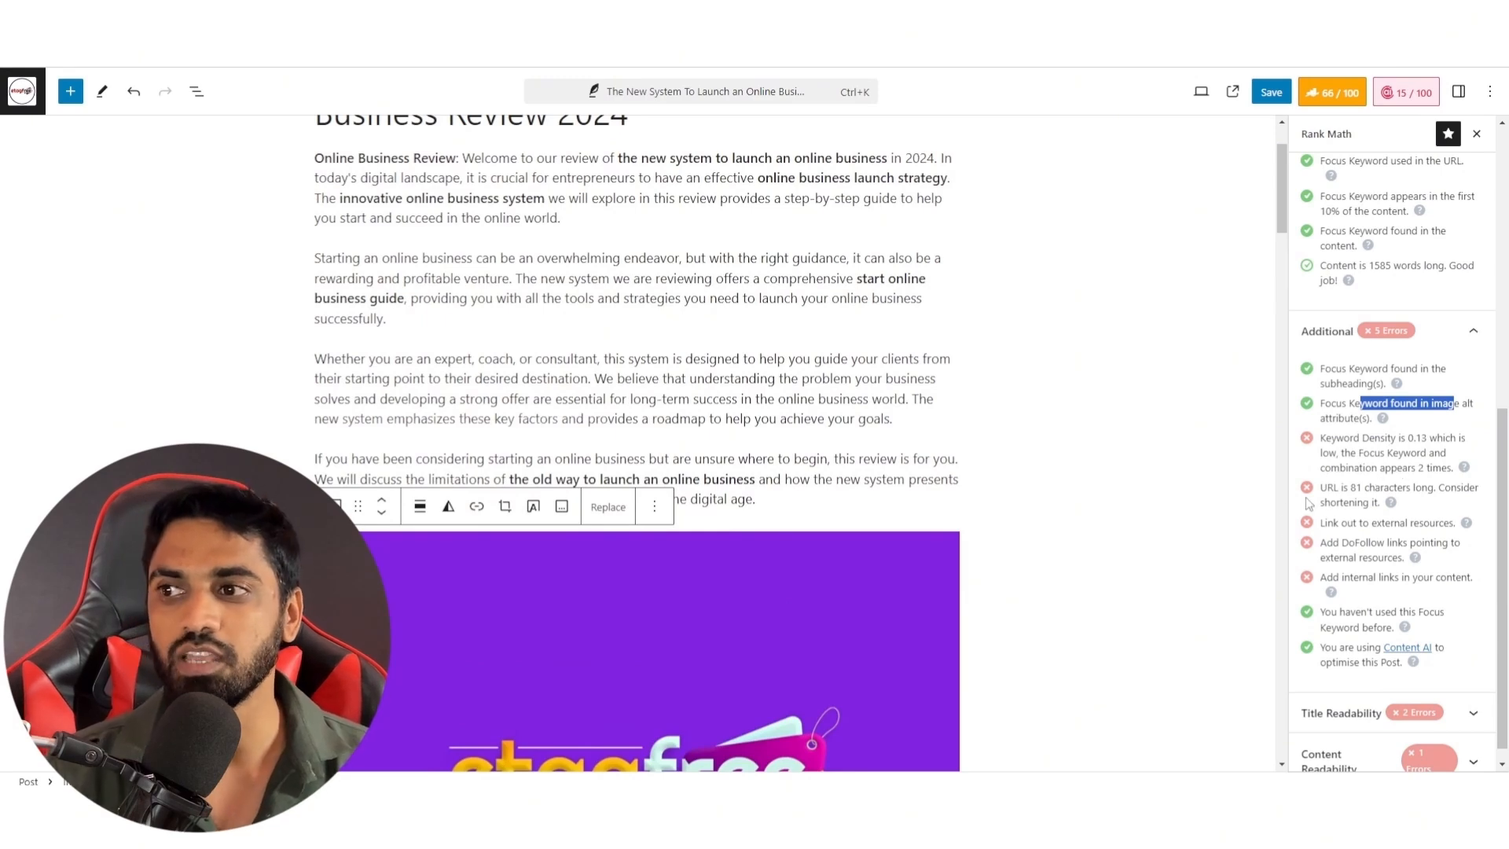
scroll(1248, 503, "up", 2)
scroll(1413, 314, "up", 7)
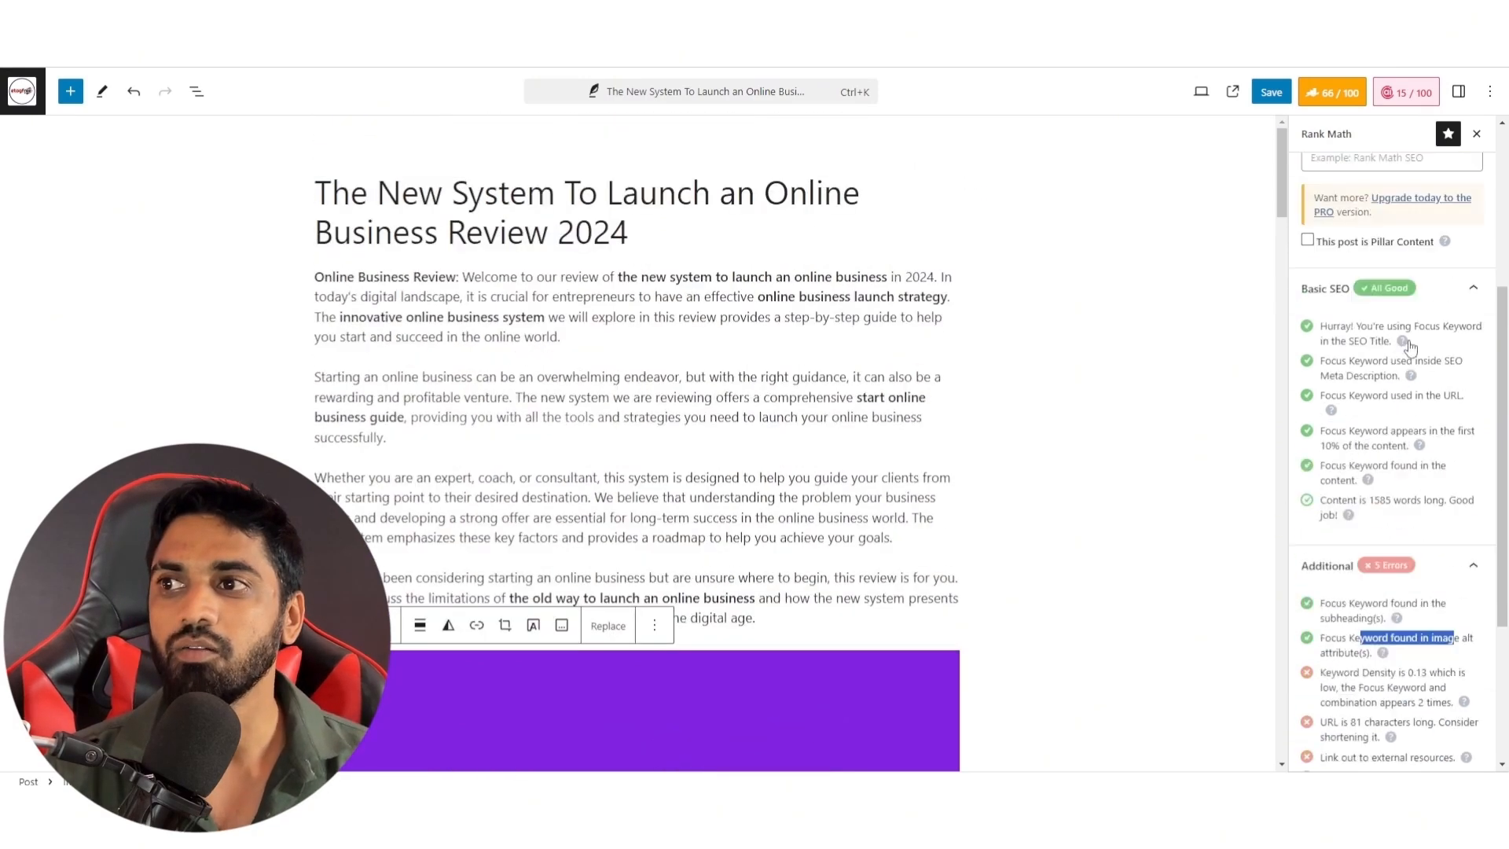
left_click(1332, 93)
left_click(1331, 93)
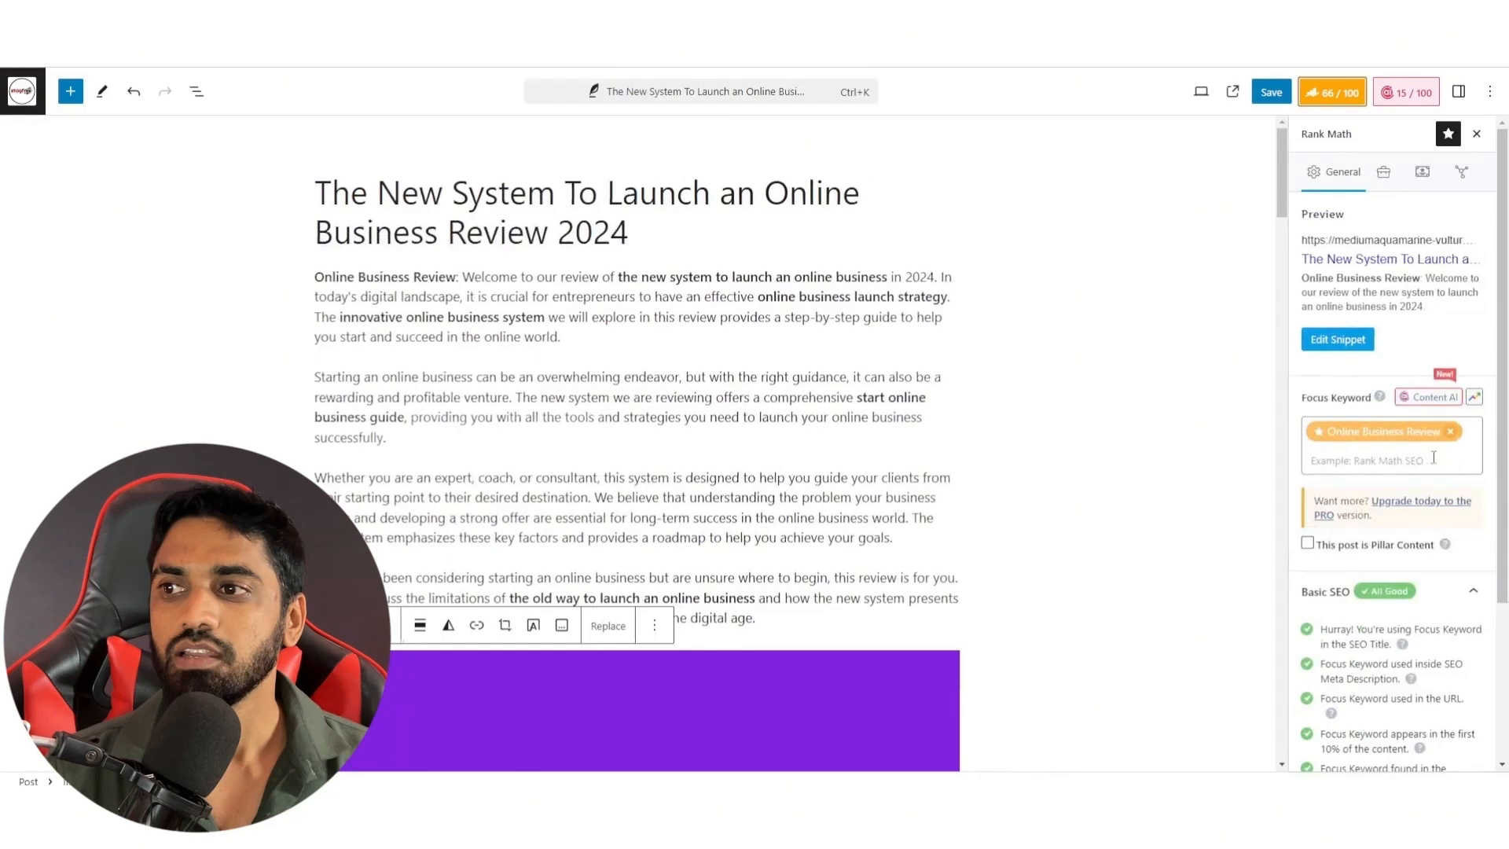
double_click(1379, 434)
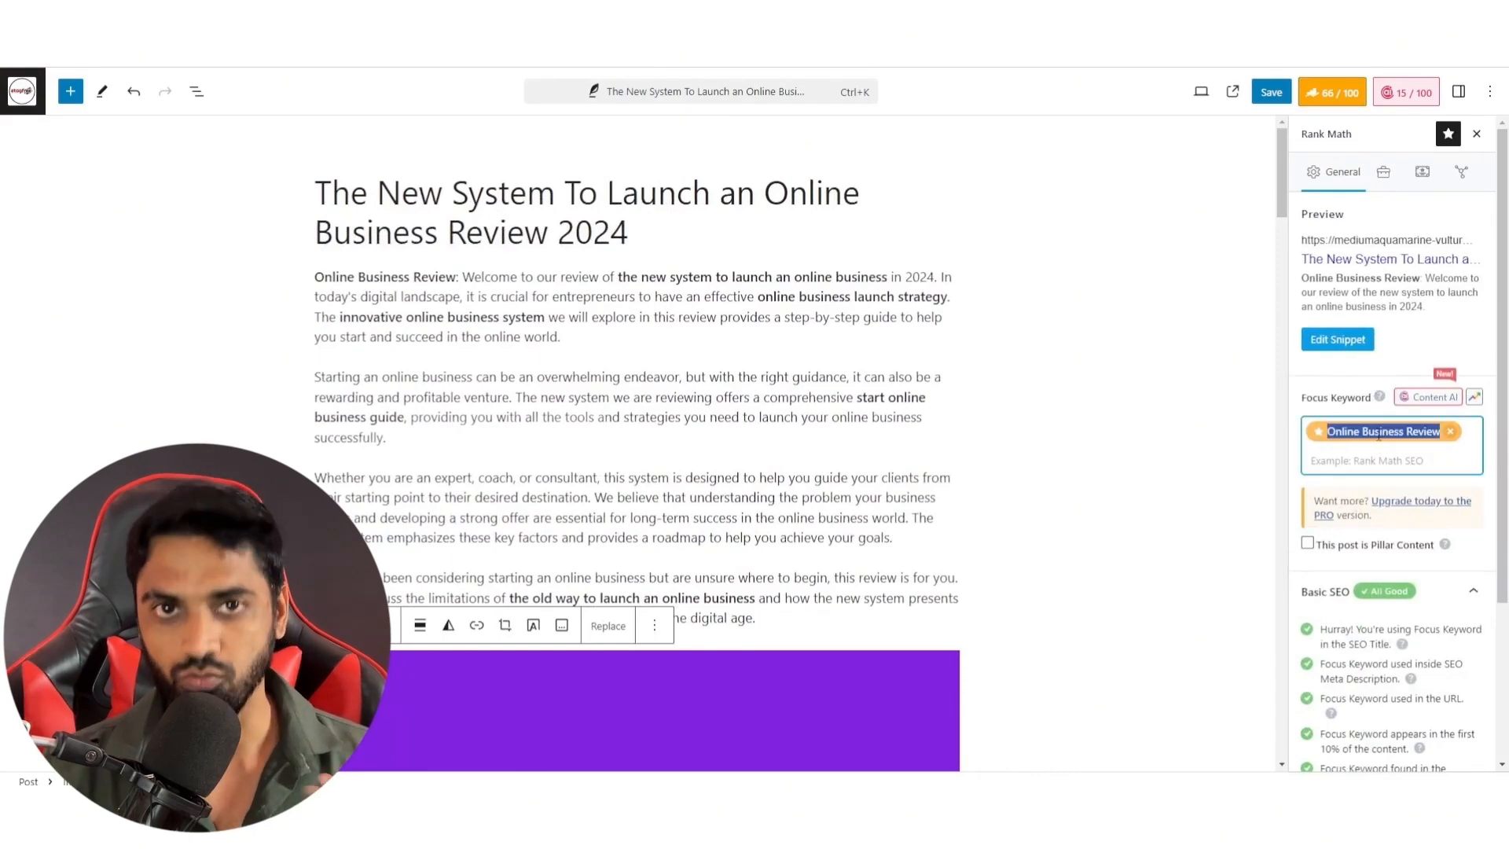
scroll(1412, 679, "down", 3)
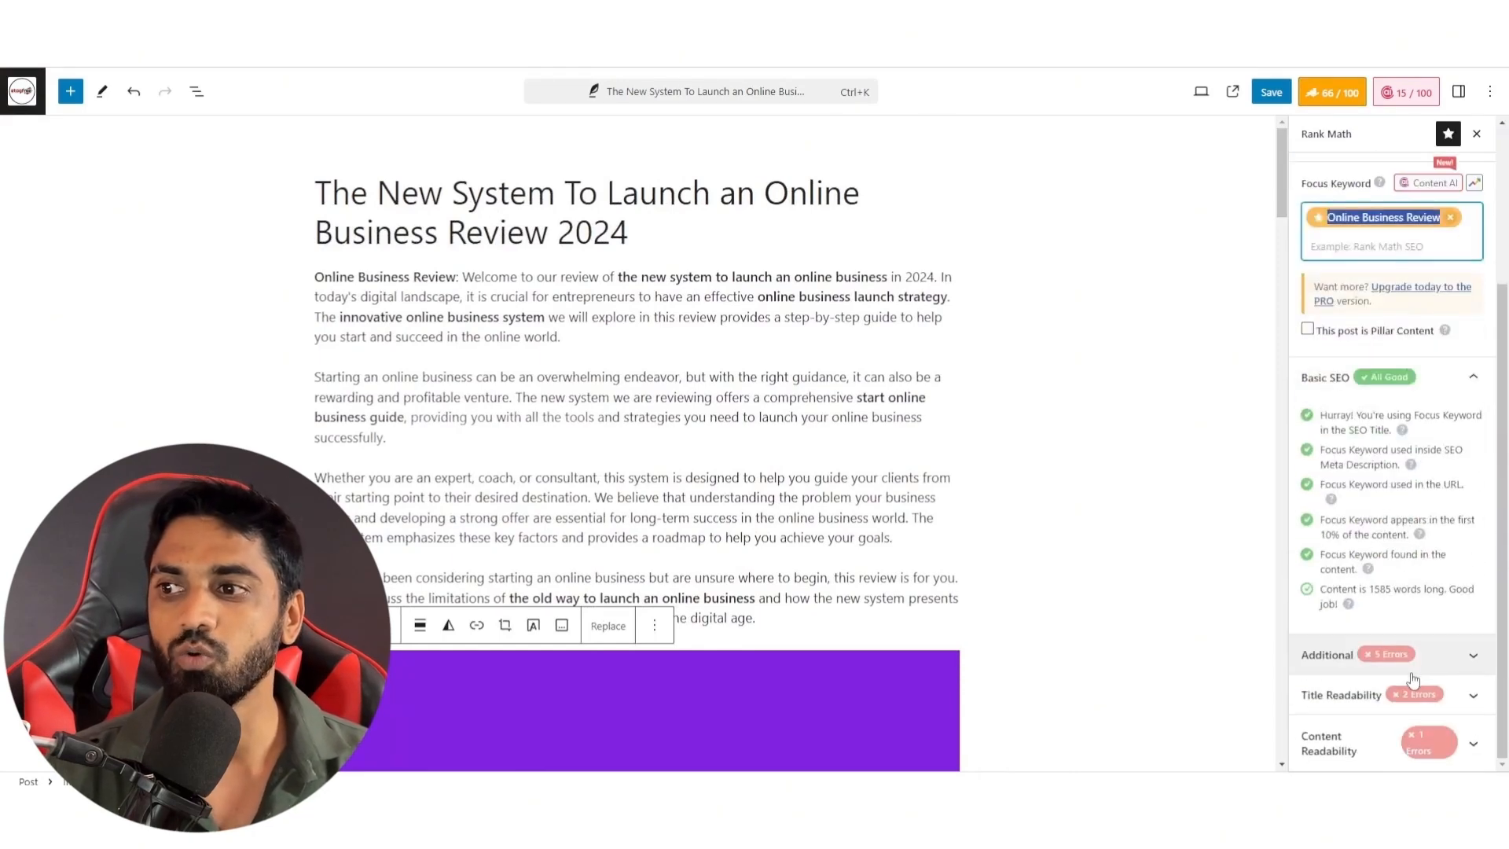
left_click(1412, 678)
scroll(1372, 432, "down", 3)
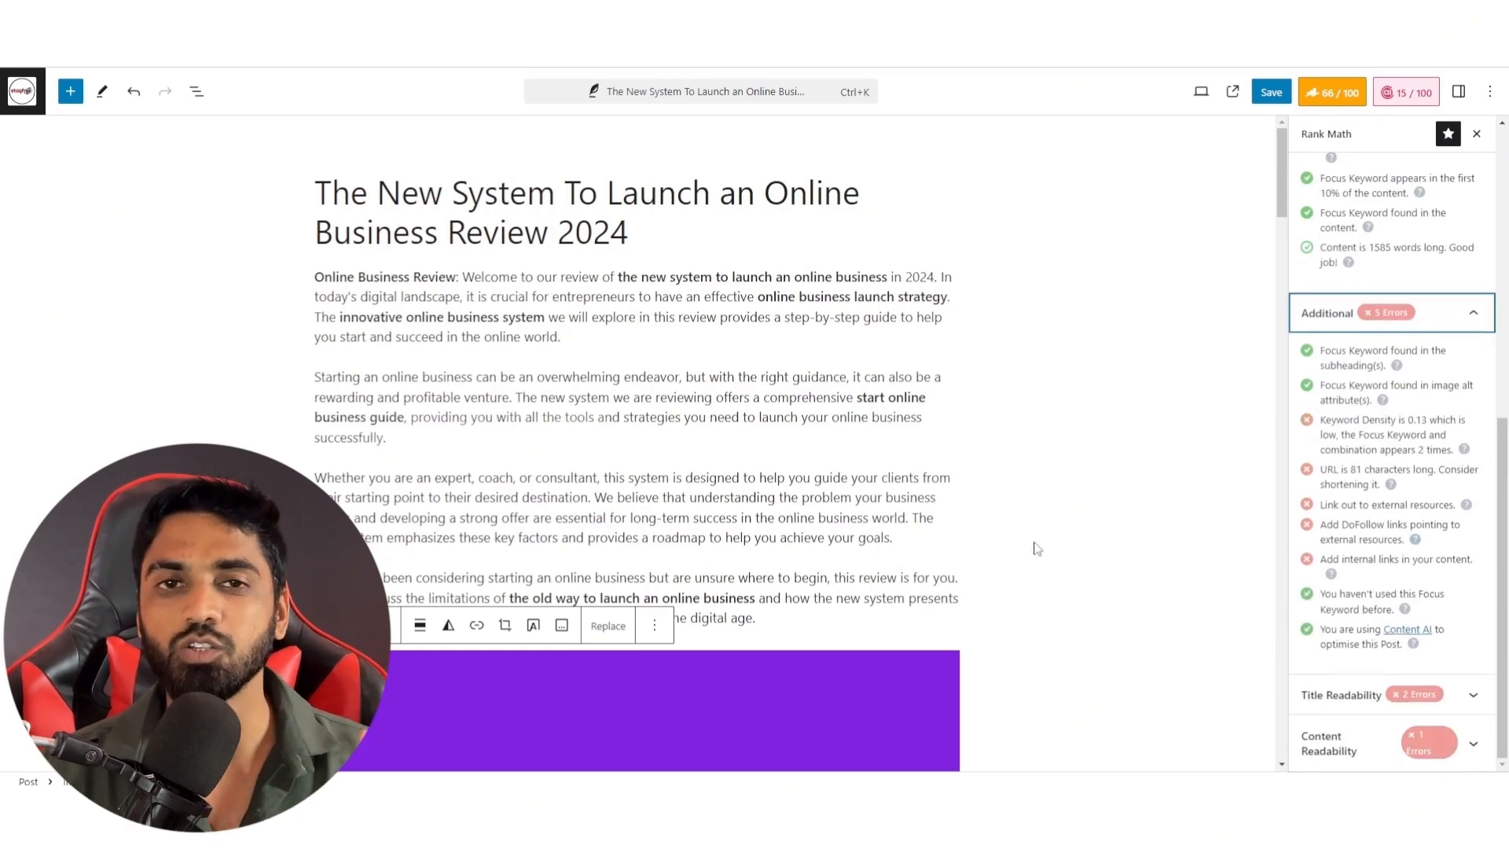
scroll(548, 574, "down", 4)
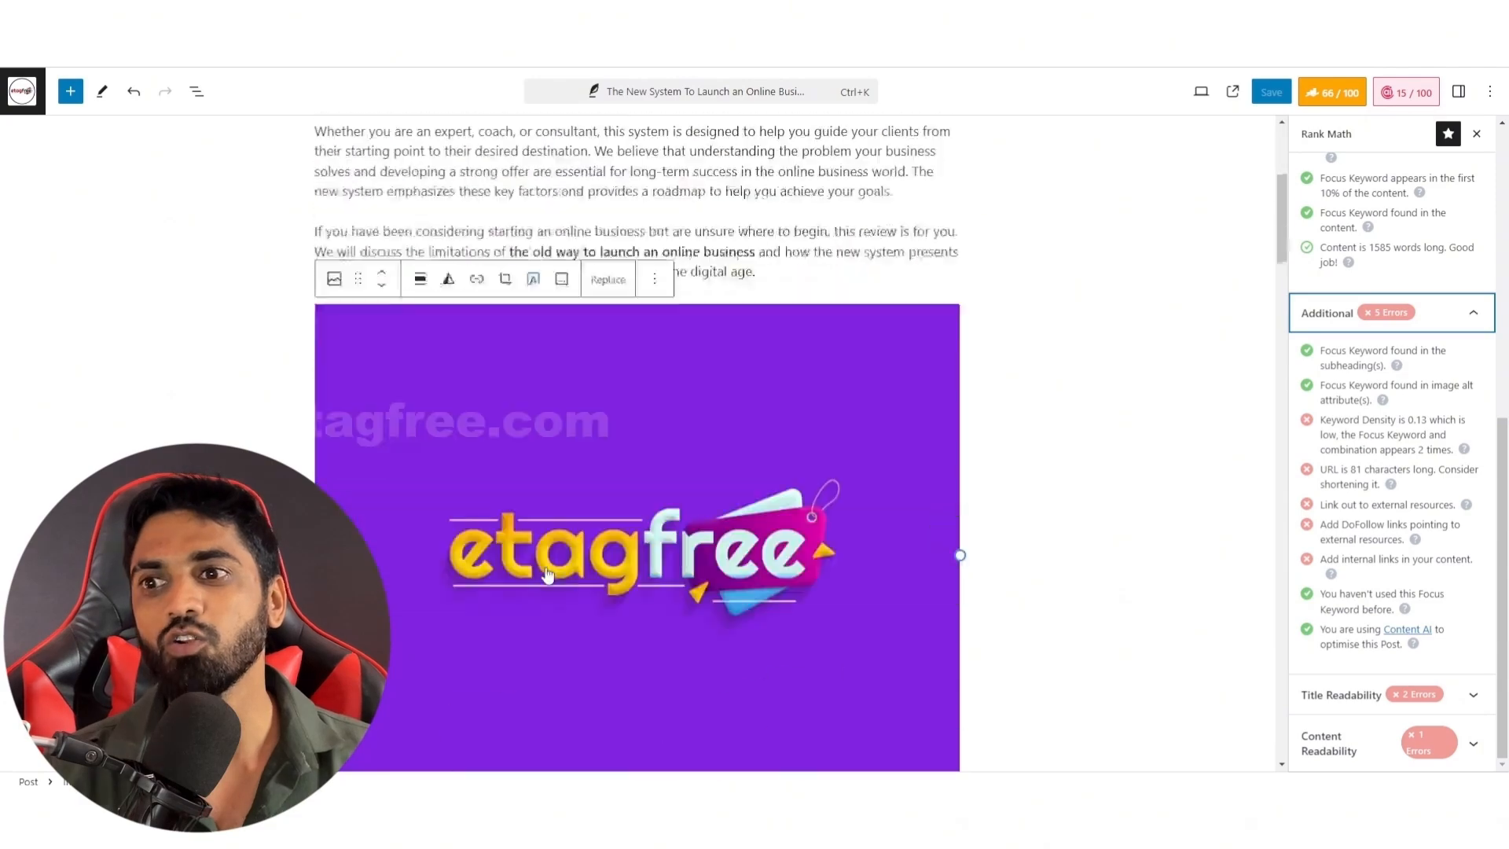
scroll(547, 574, "down", 15)
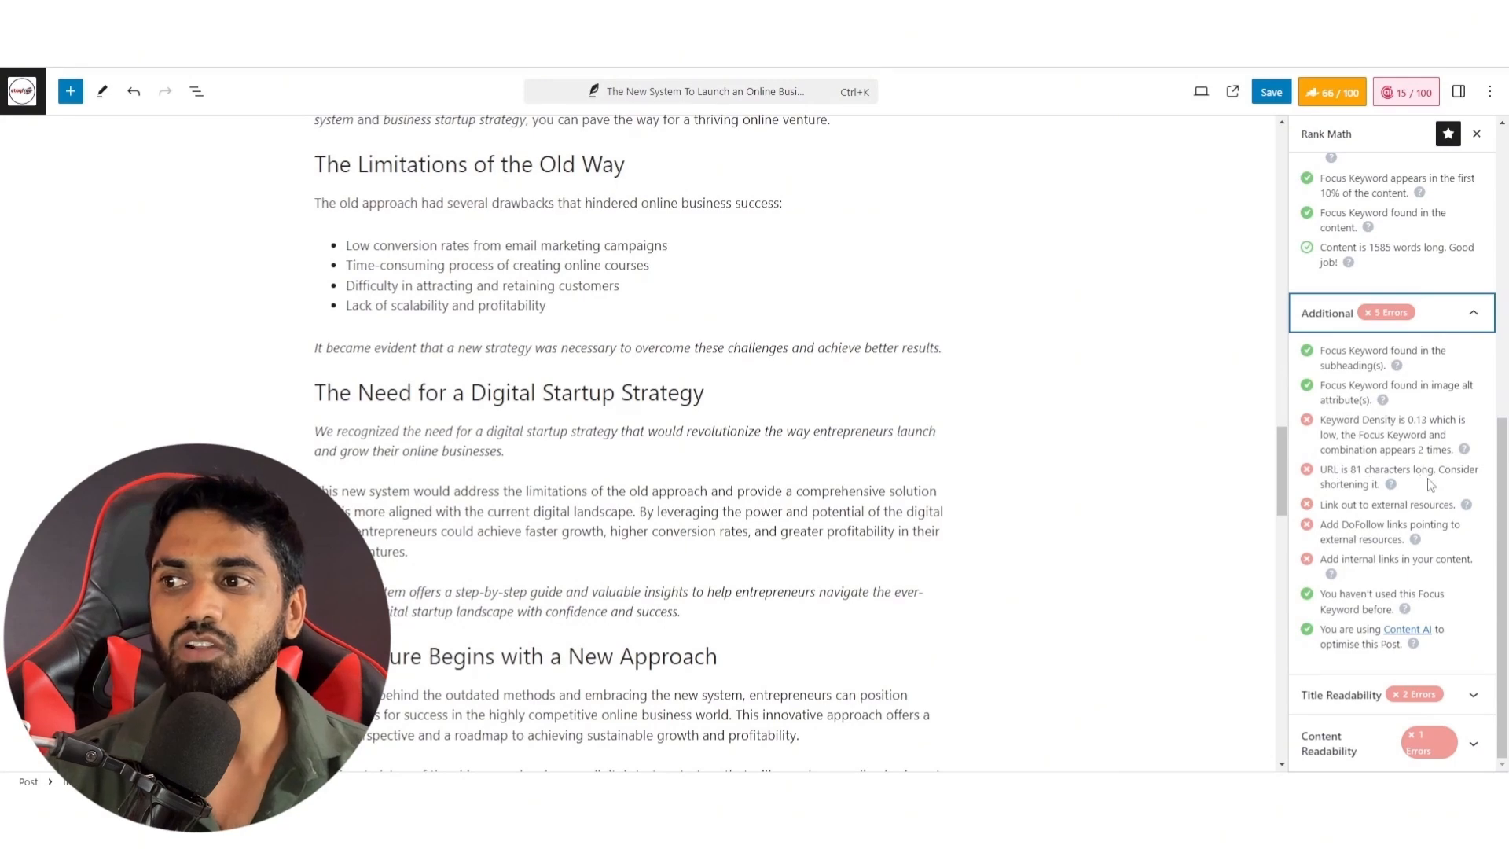
Step: Shorten the post's permalink to "online-business" in the Rank Math snippet and check the Additional URL length result
scroll(1404, 498, "up", 10)
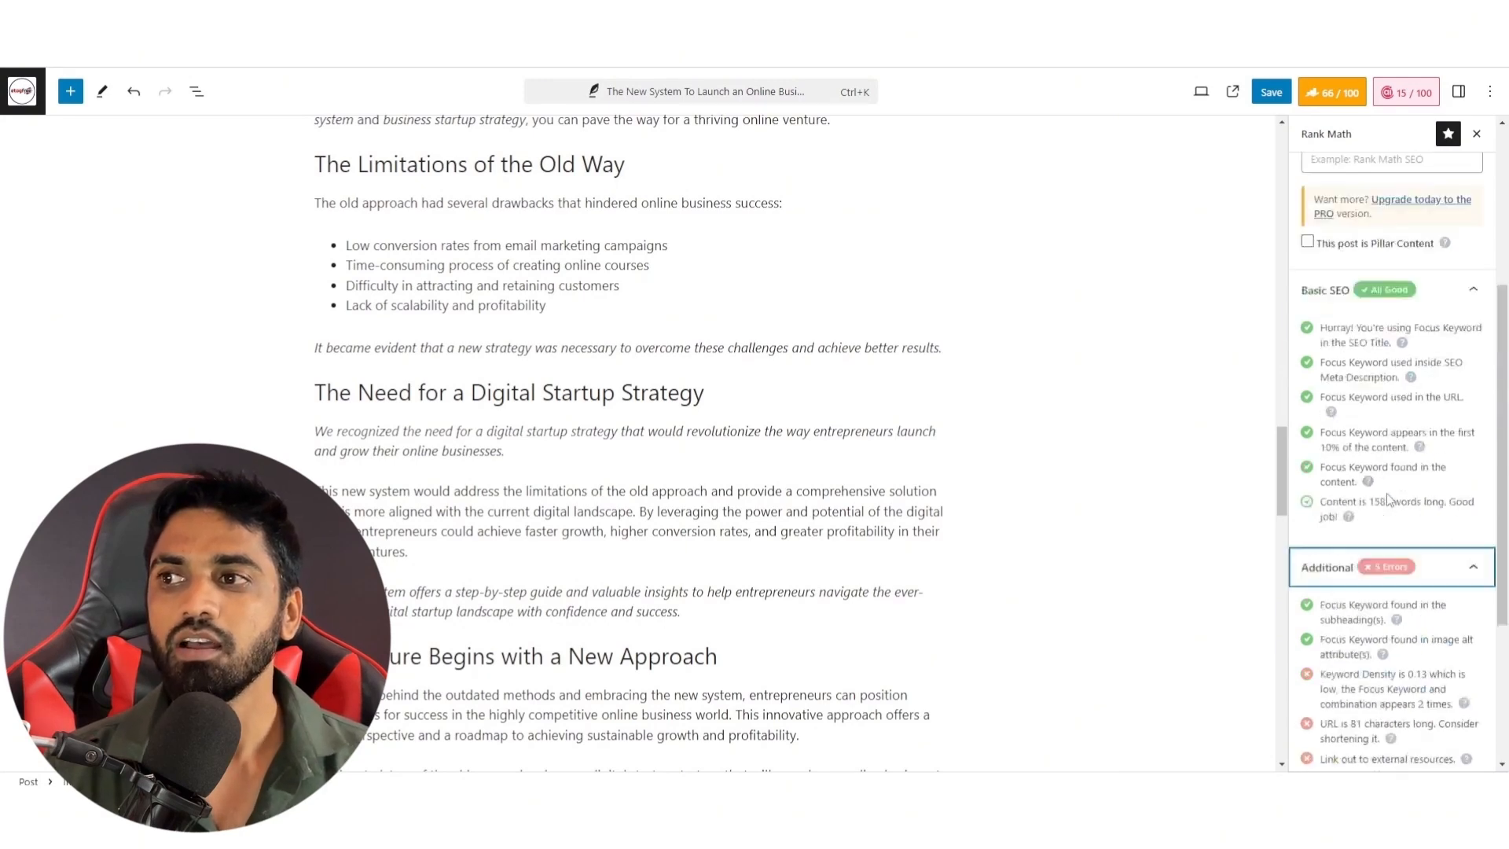
left_click(1341, 343)
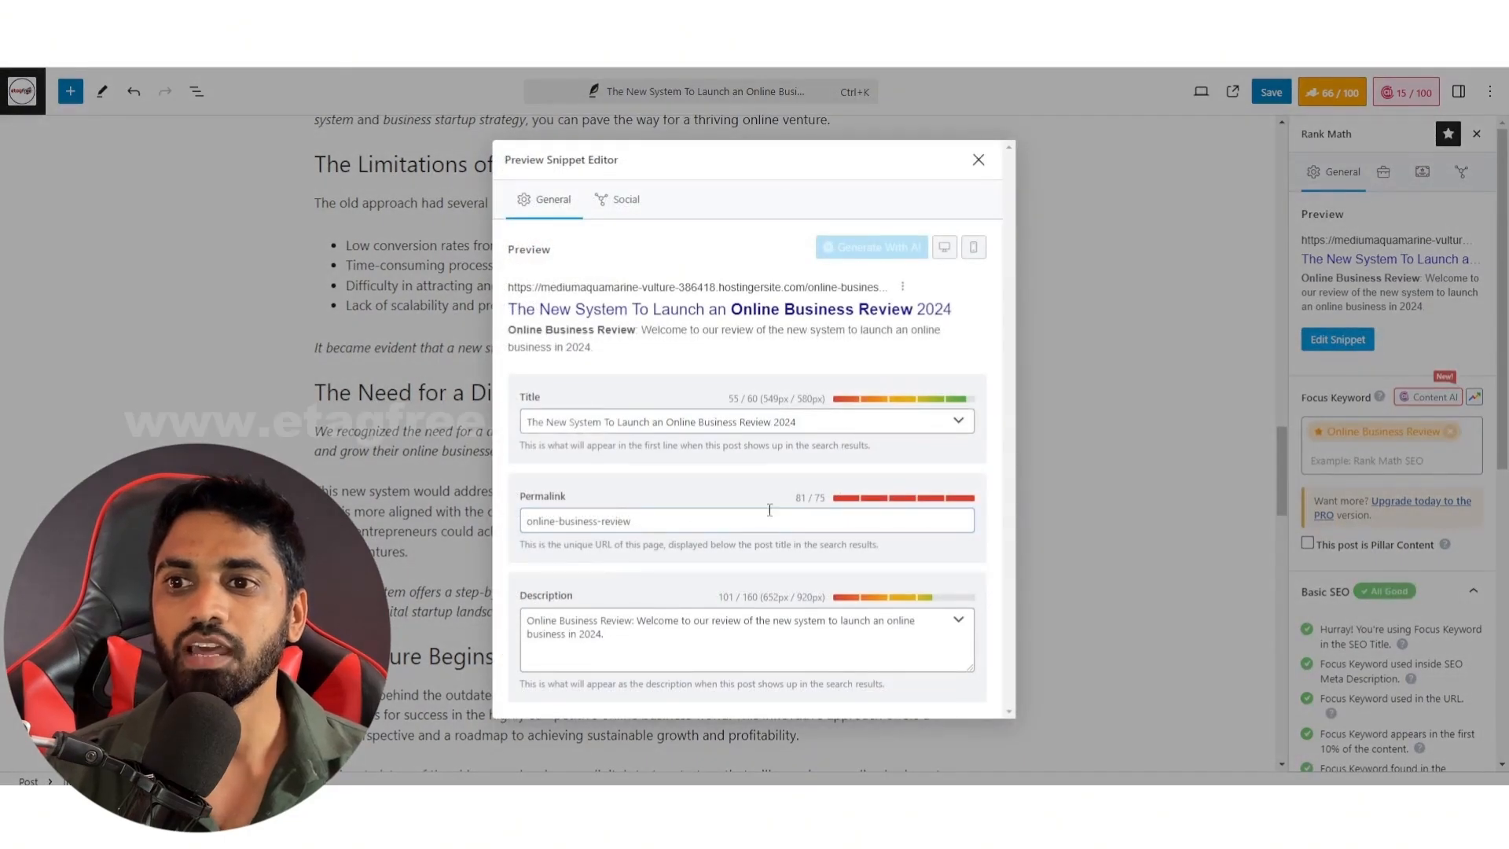
double_click(615, 522)
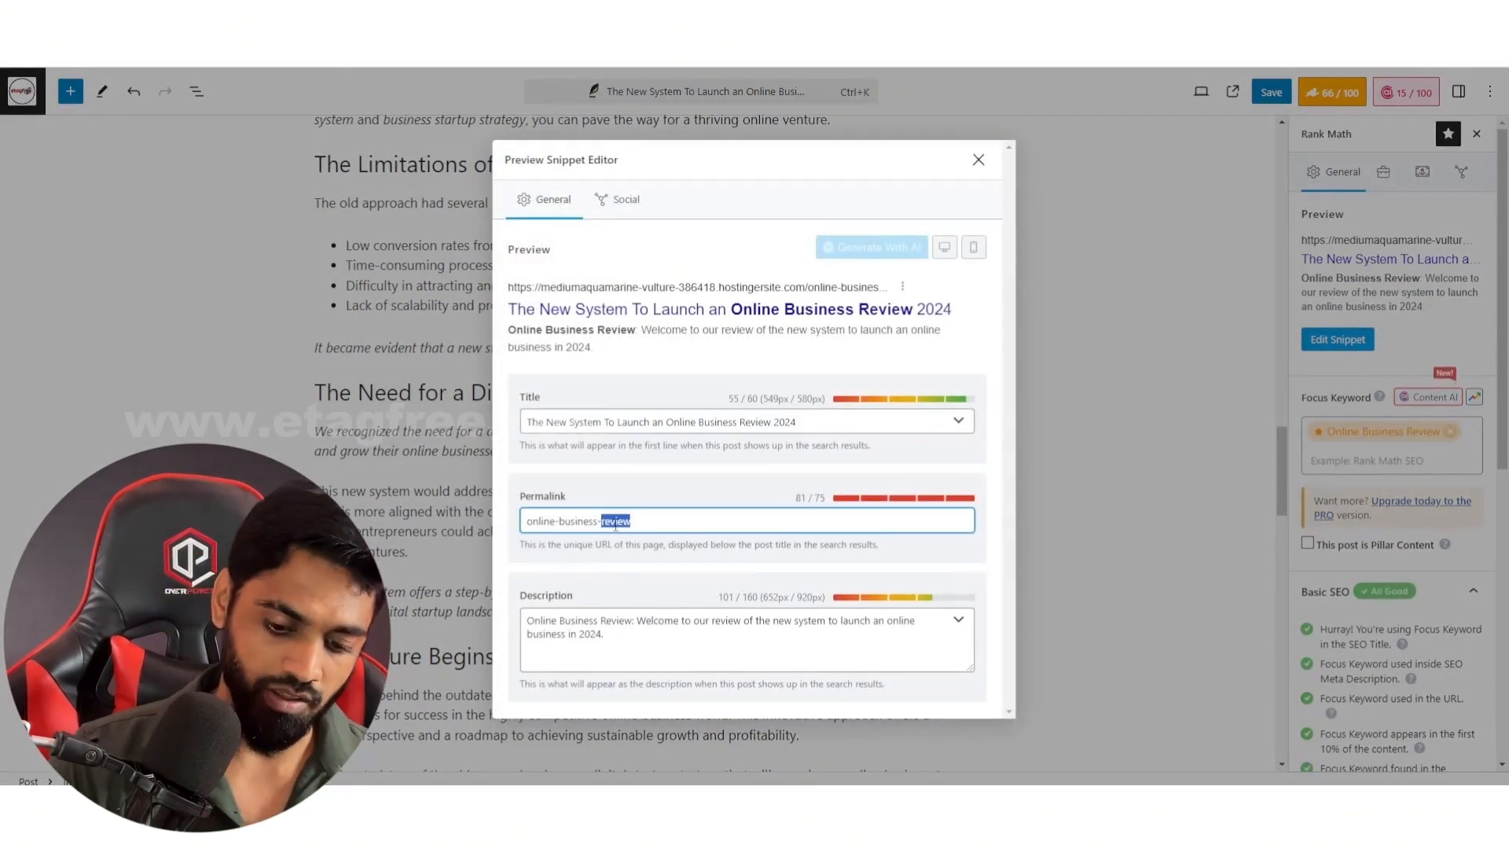
key("BackSpace")
key("BackSpace")
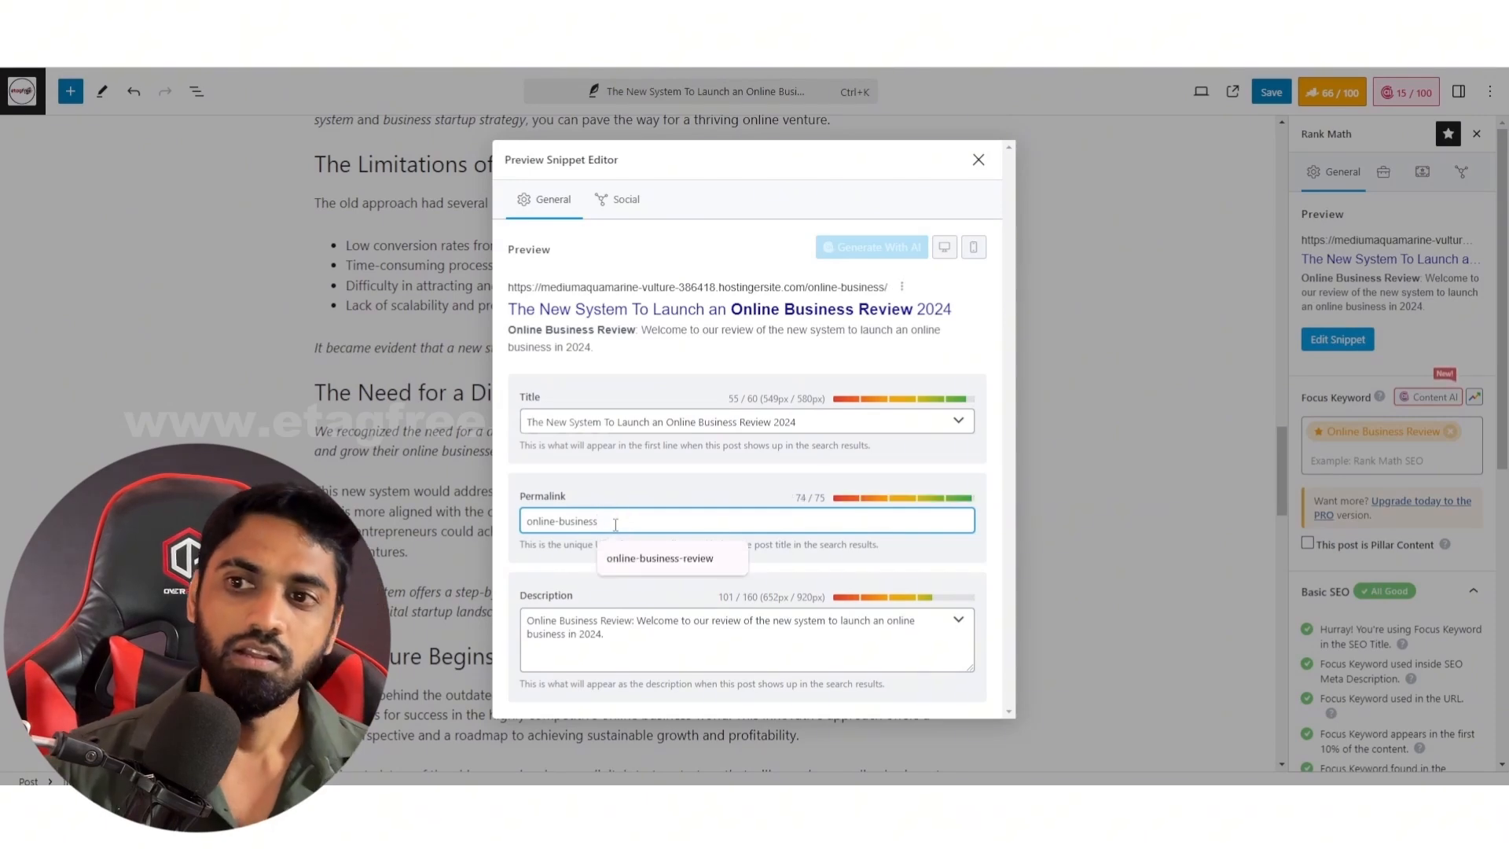
left_click(979, 158)
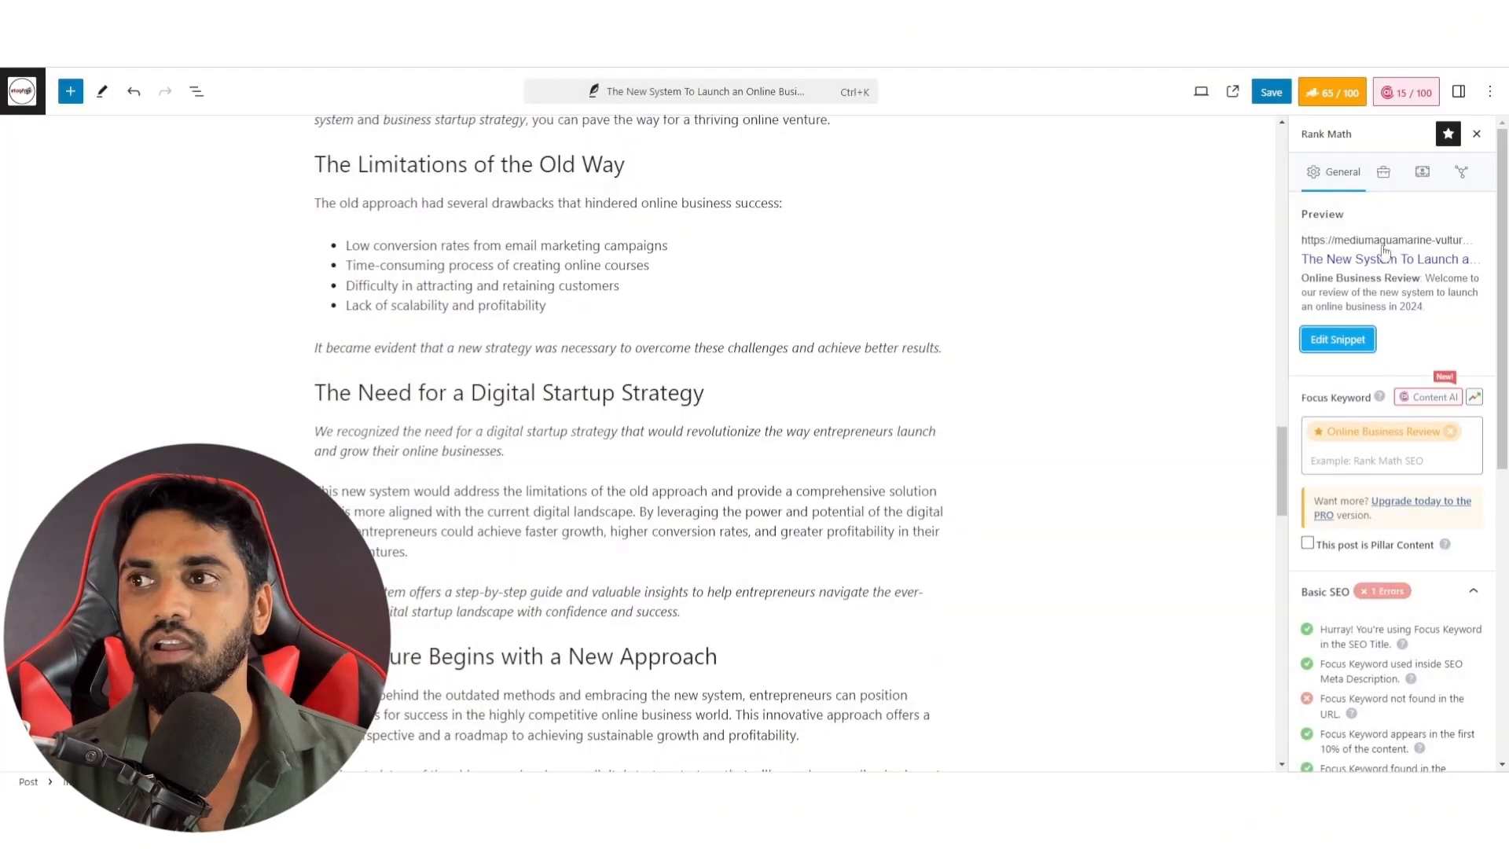
scroll(1376, 640, "down", 7)
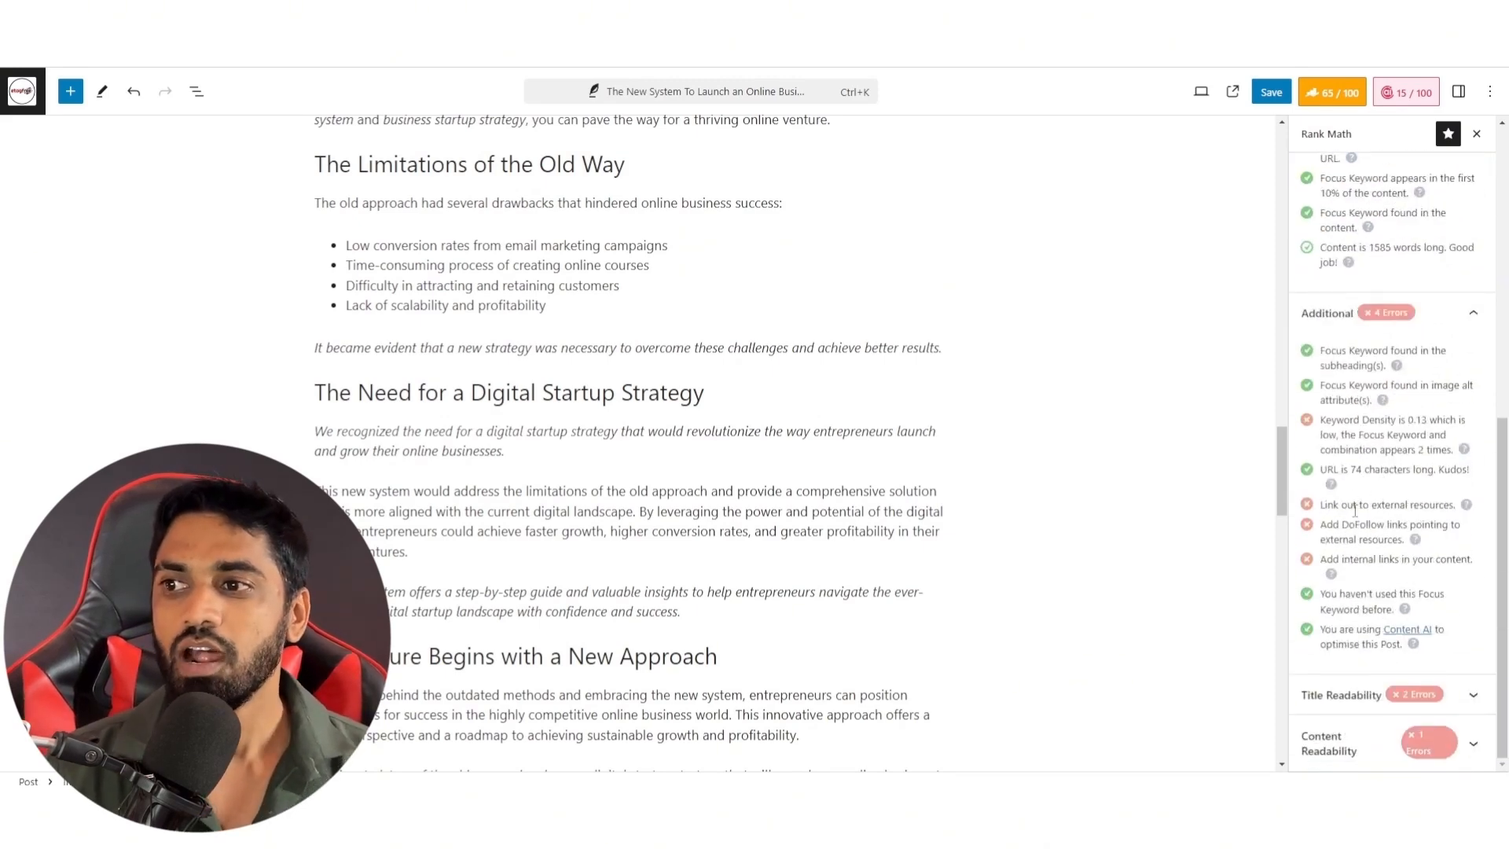
scroll(557, 457, "down", 10)
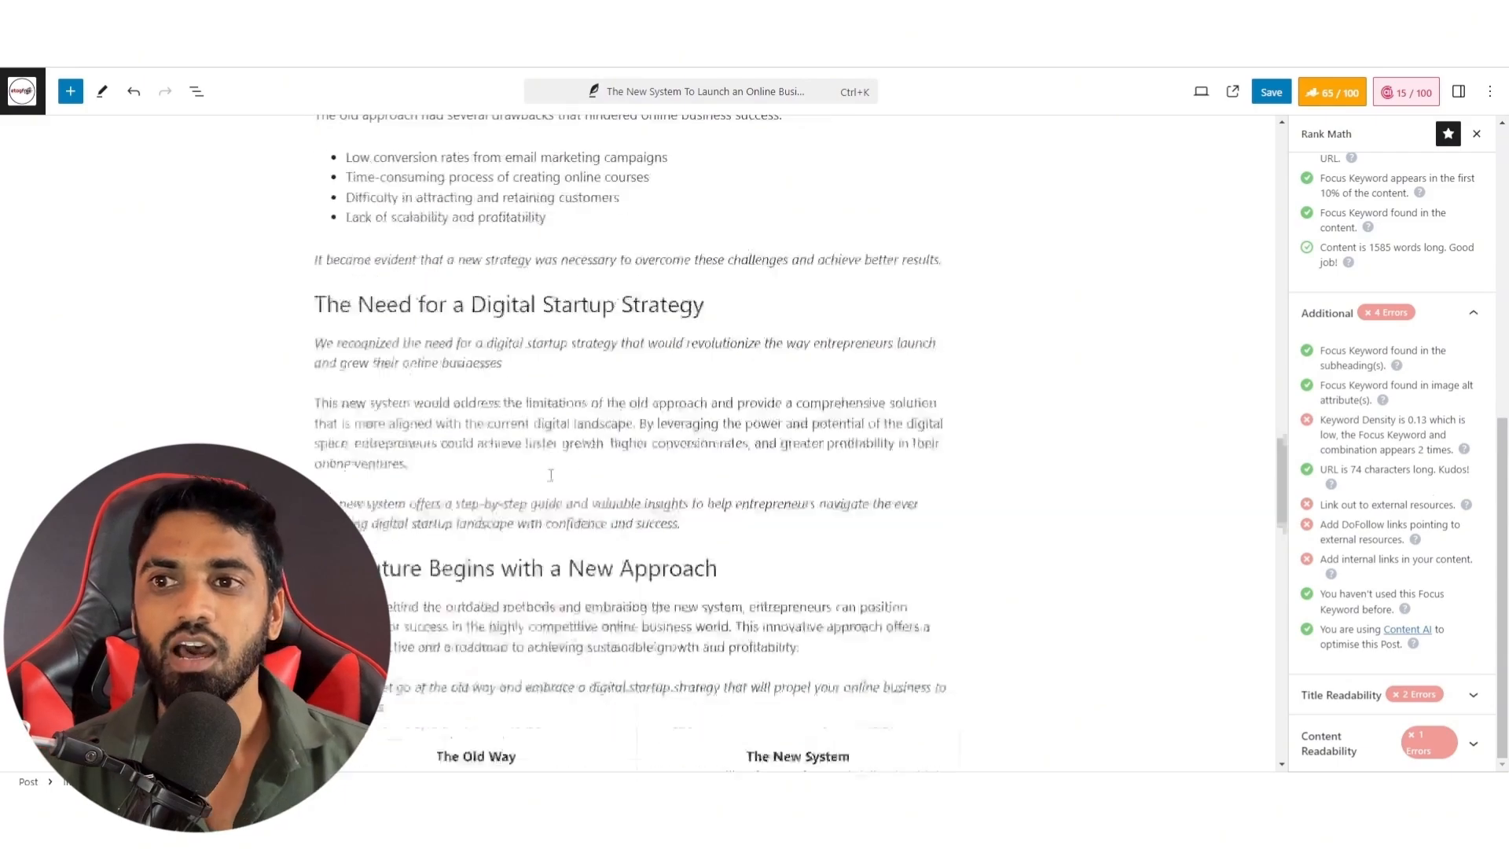
scroll(551, 496, "up", 8)
scroll(552, 497, "up", 12)
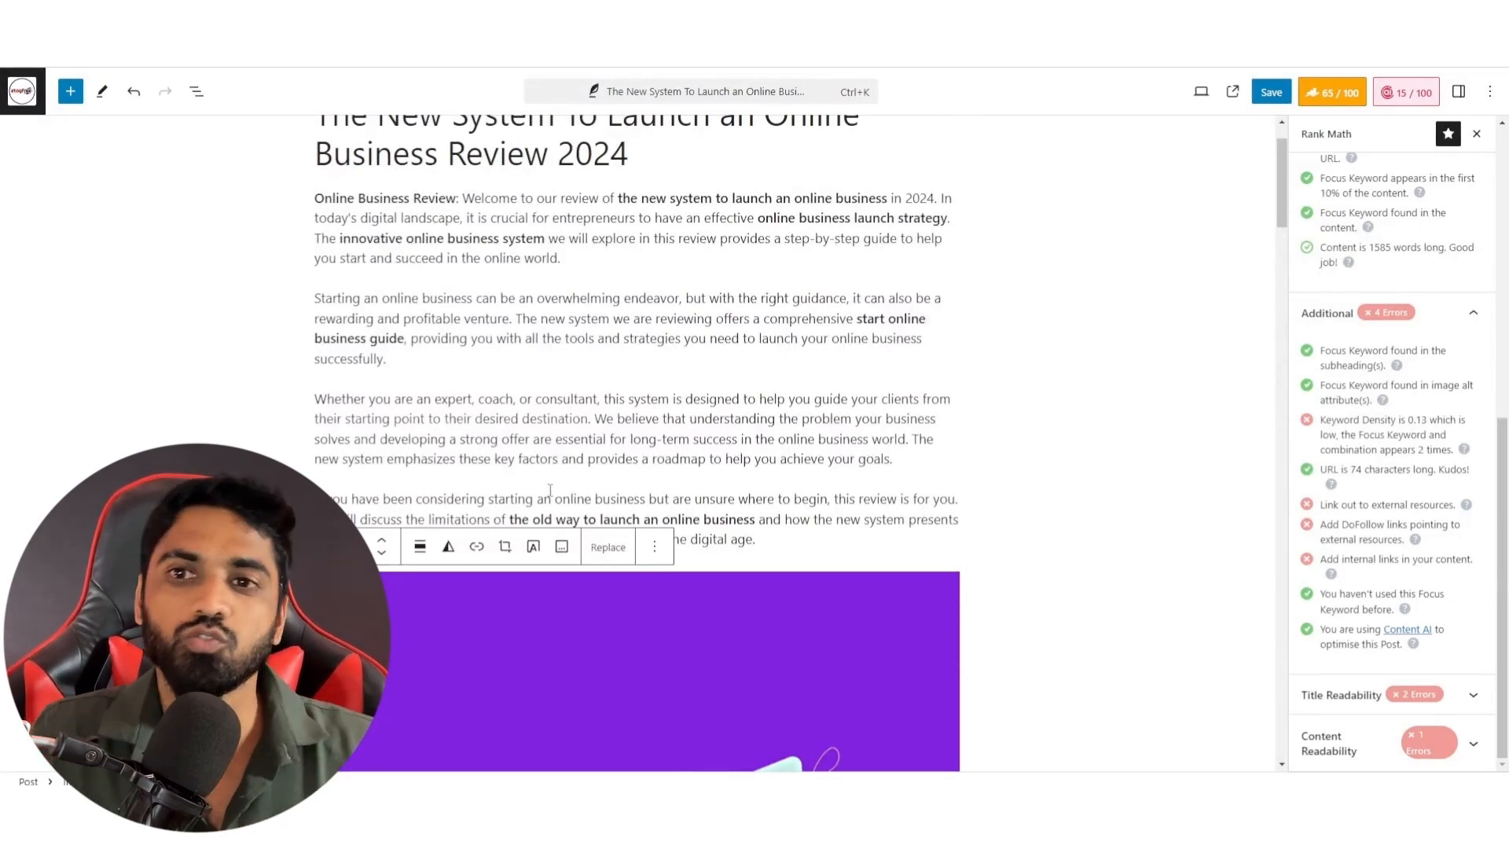
double_click(633, 420)
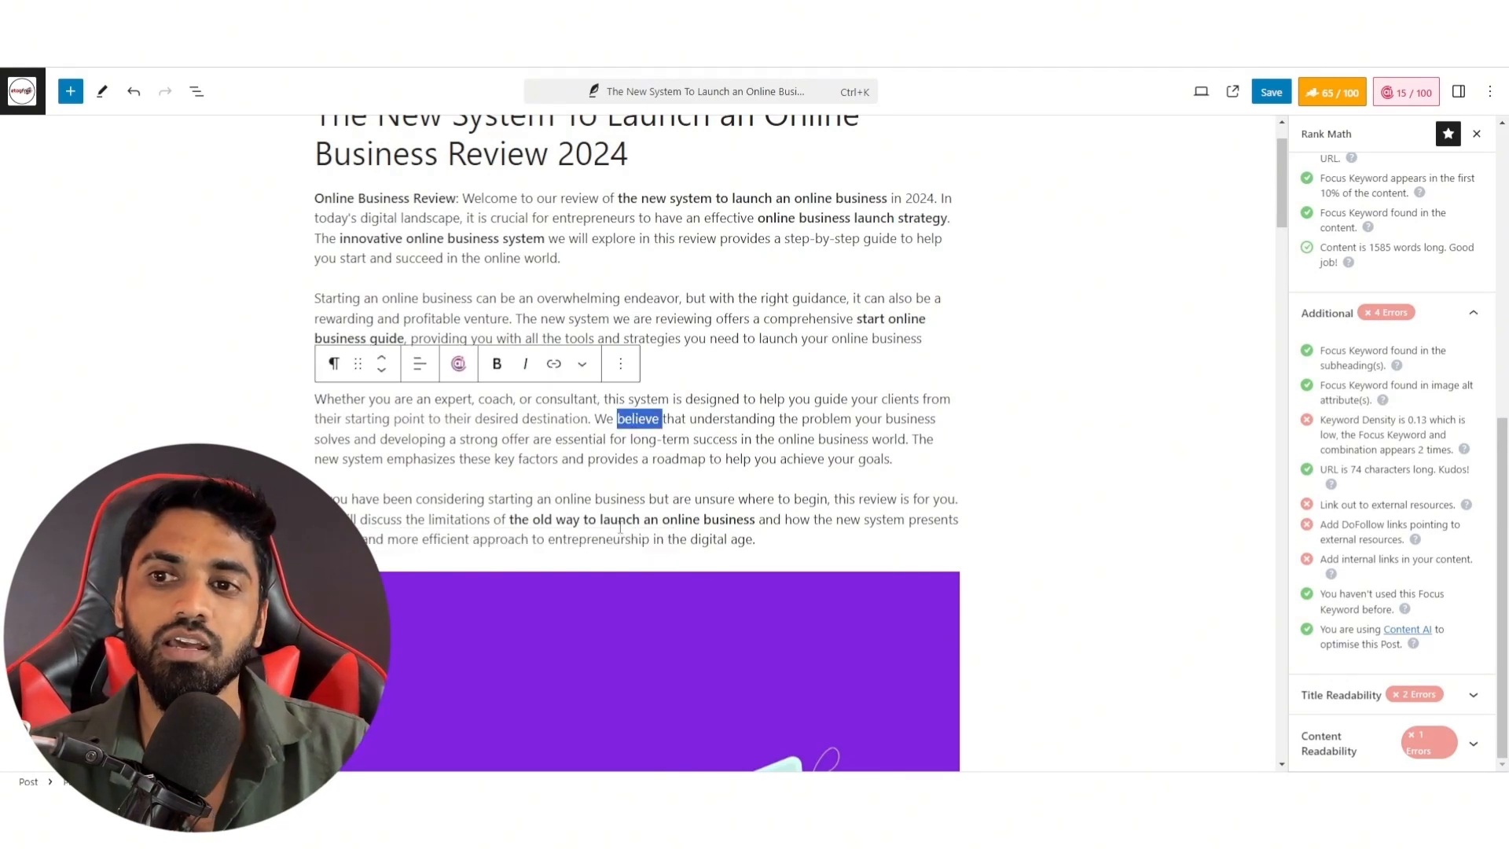
left_click_drag(620, 522, 725, 518)
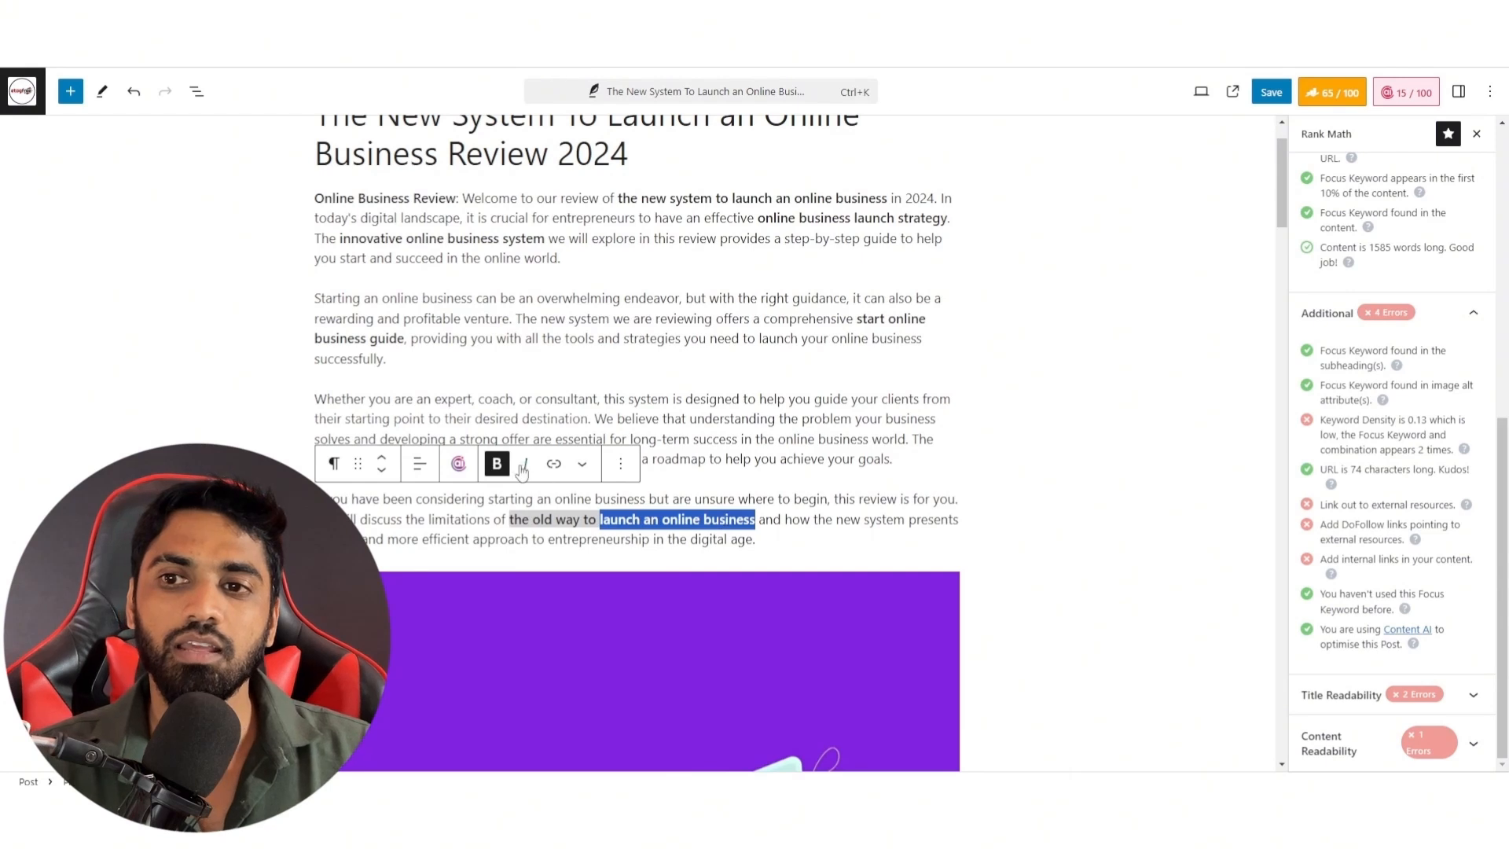
left_click(554, 463)
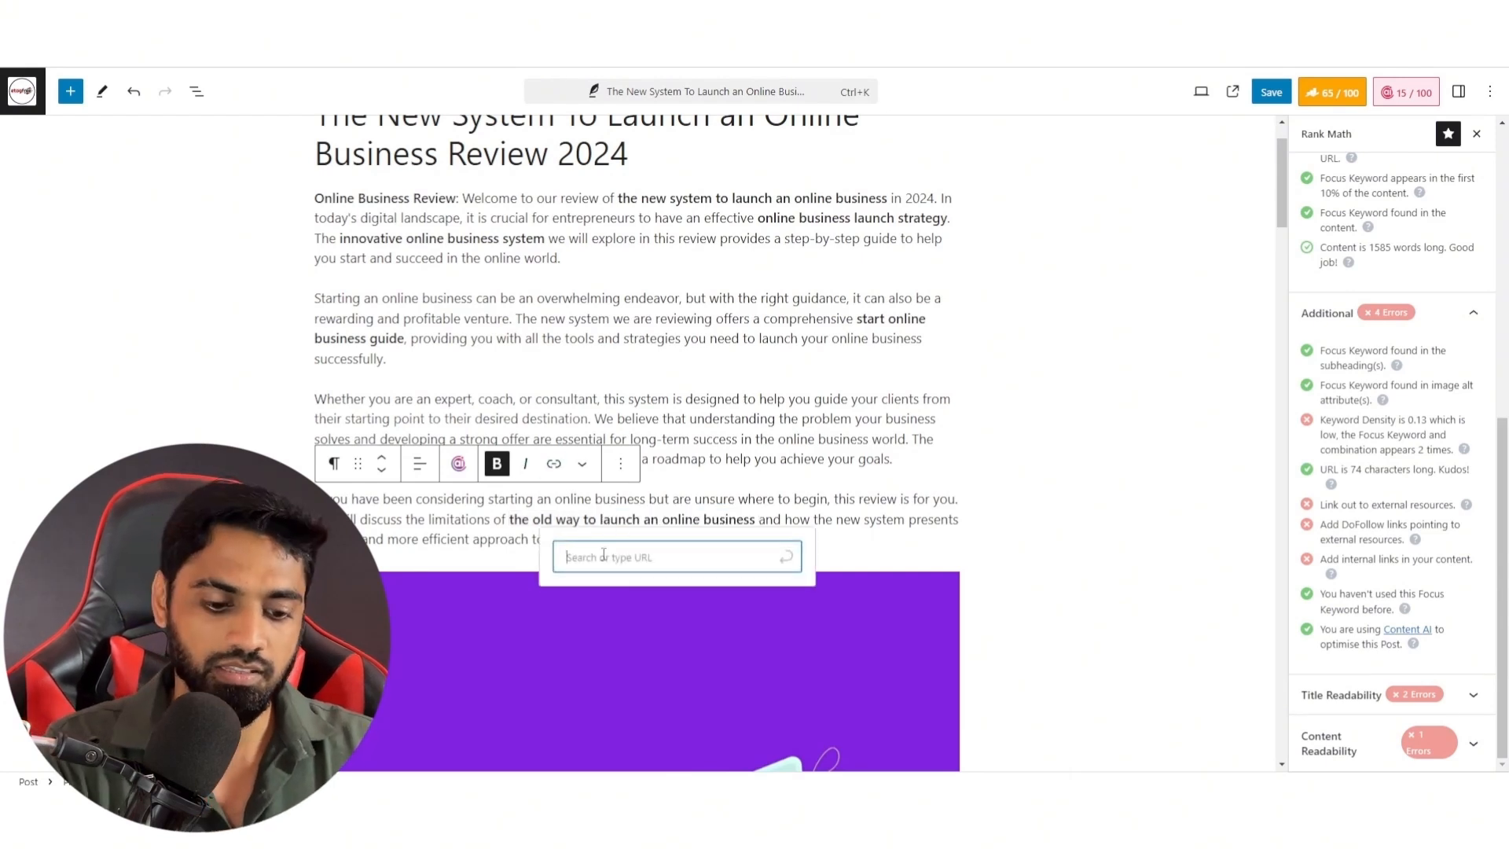
type("www.google.co")
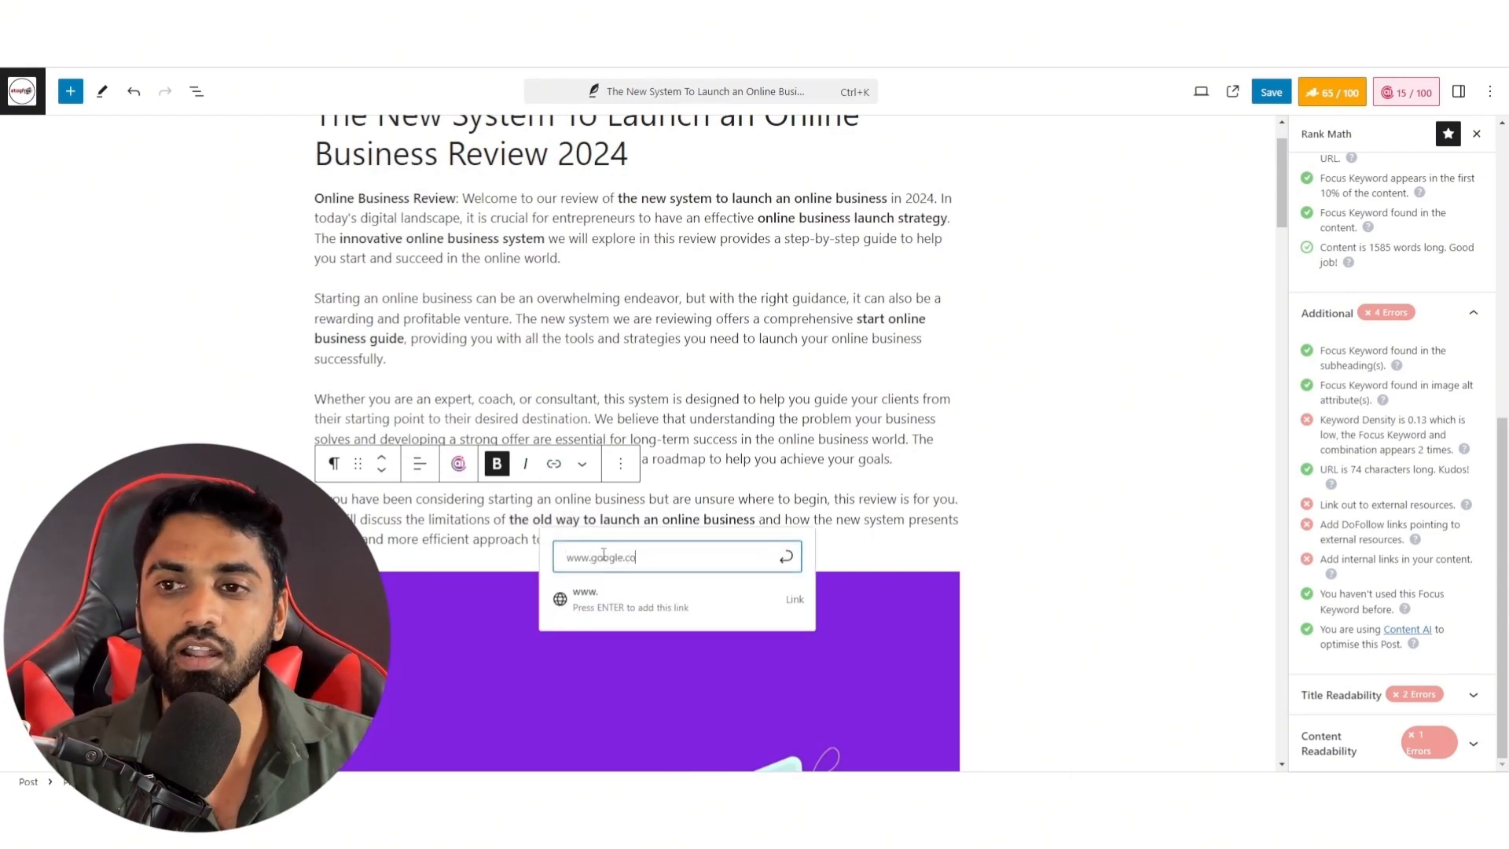
type("m")
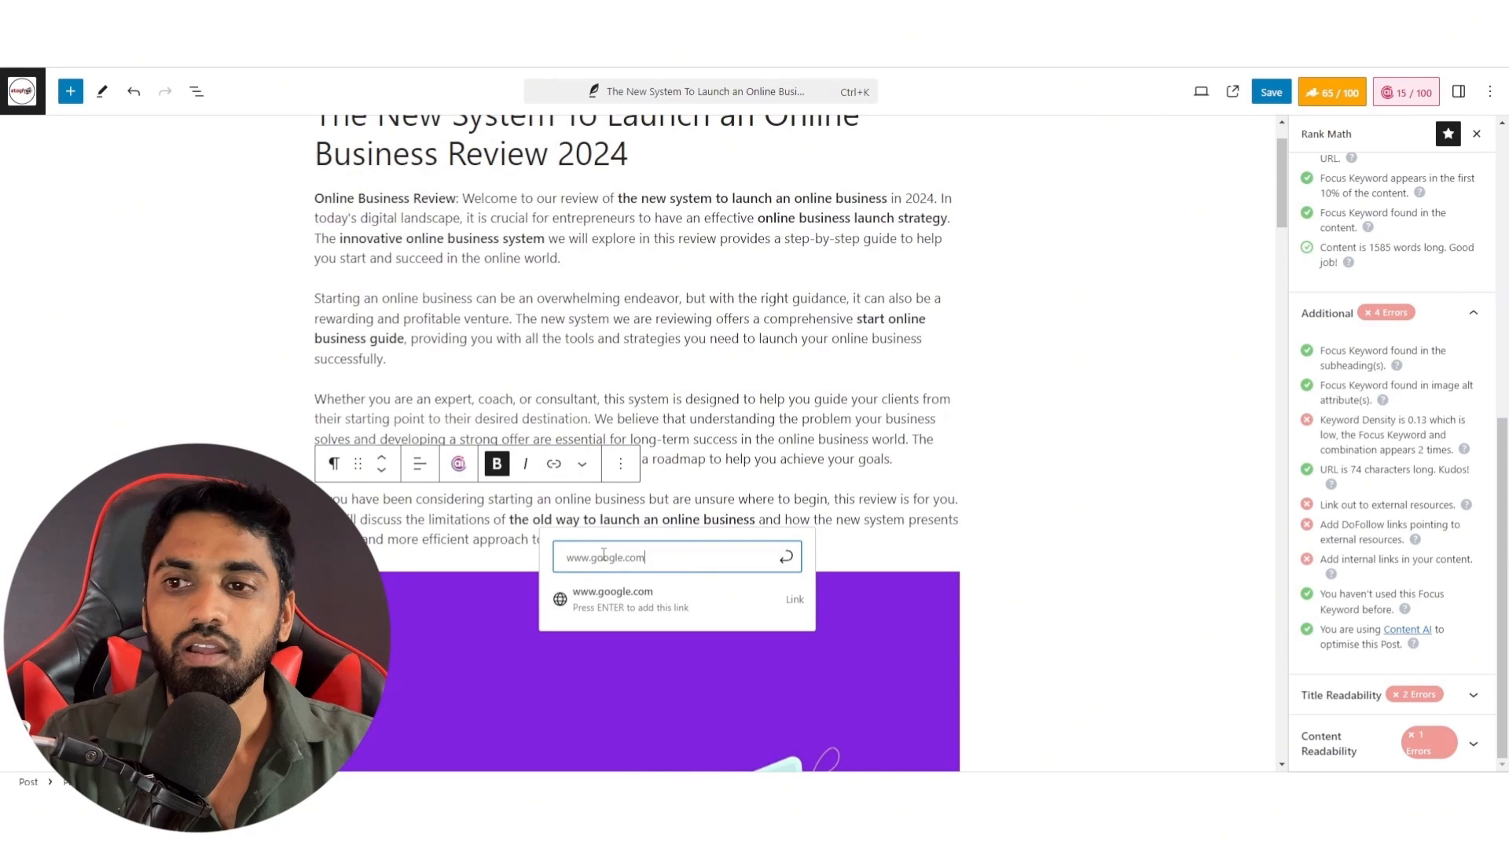
left_click(796, 568)
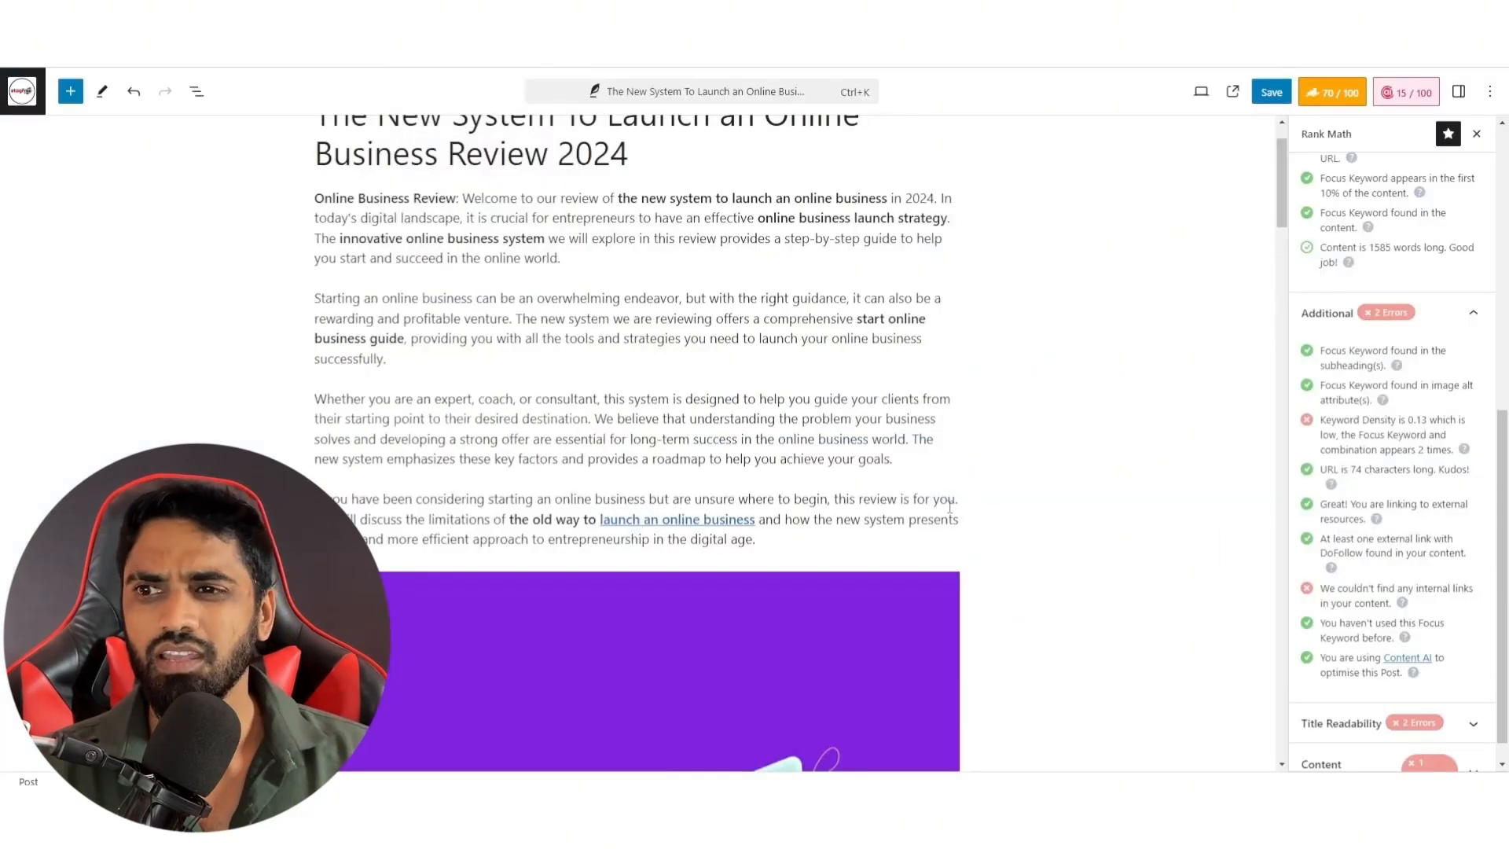
scroll(949, 507, "down", 9)
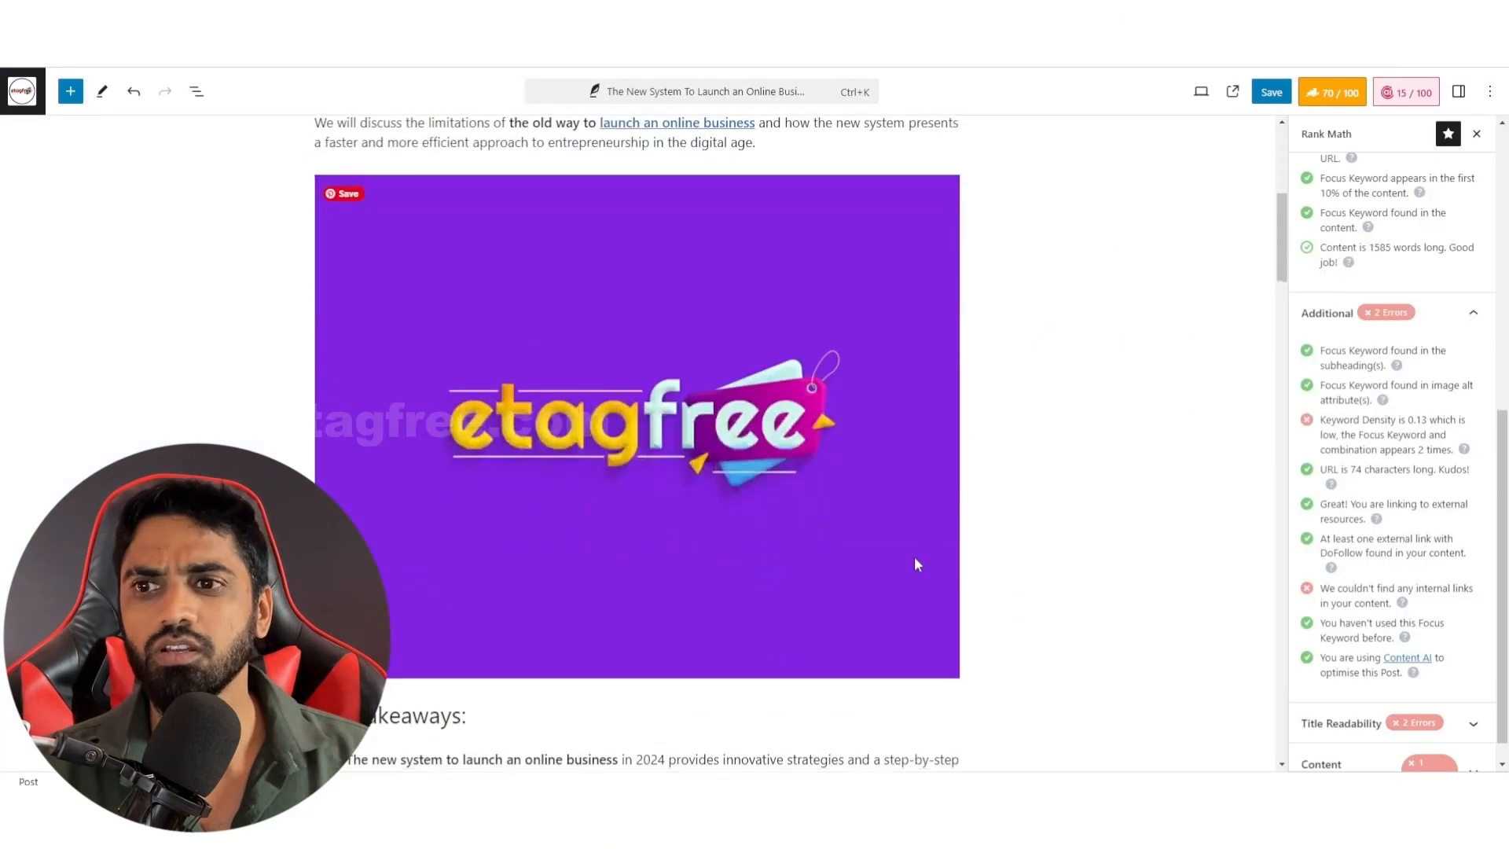
left_click_drag(525, 369, 618, 370)
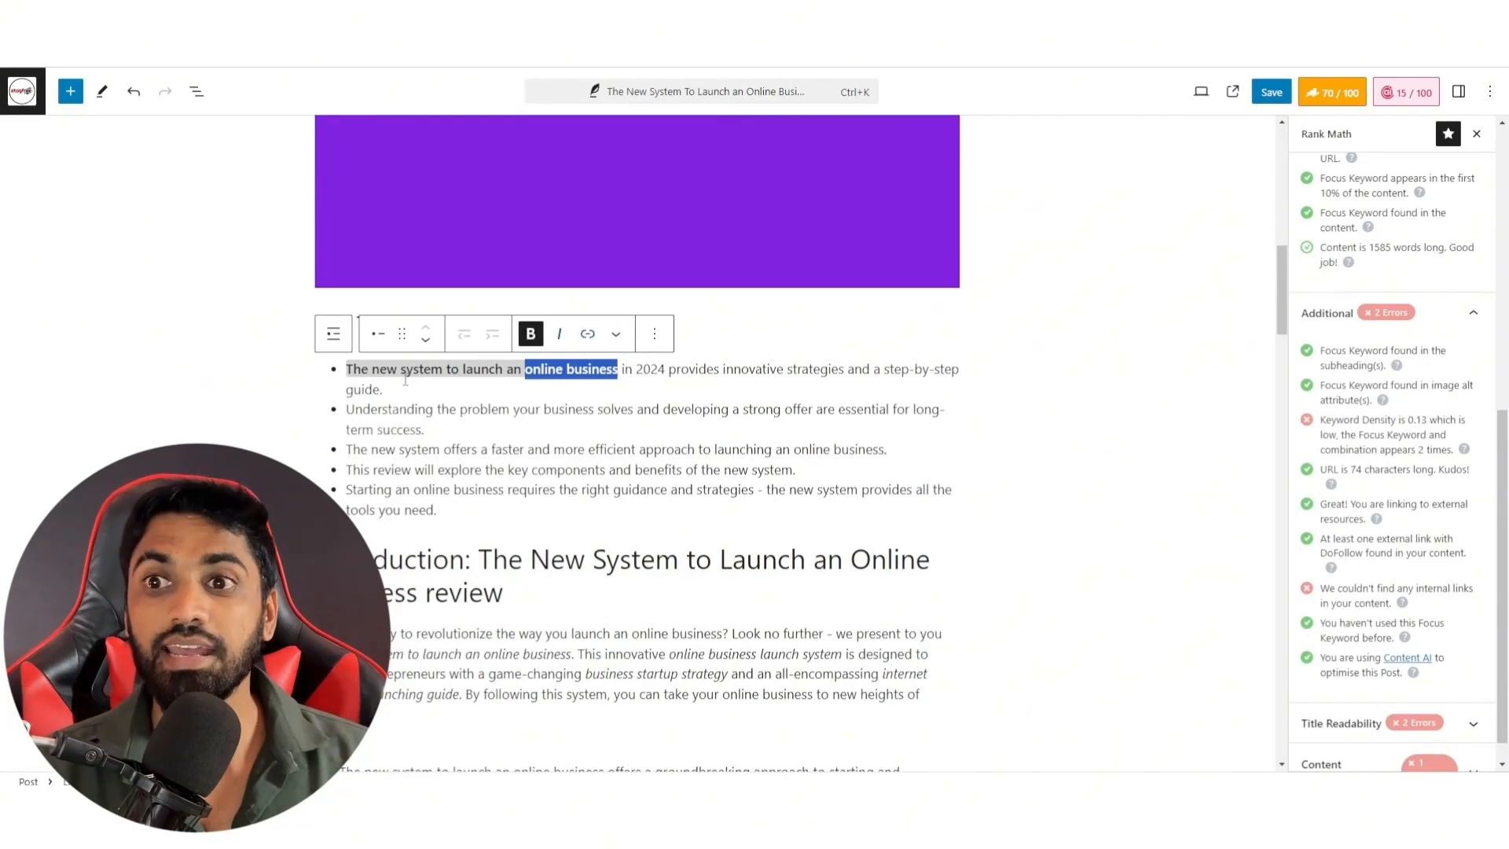
left_click(587, 334)
type("https://mediumaquamarine-vulture-386418.hostingersite.com/")
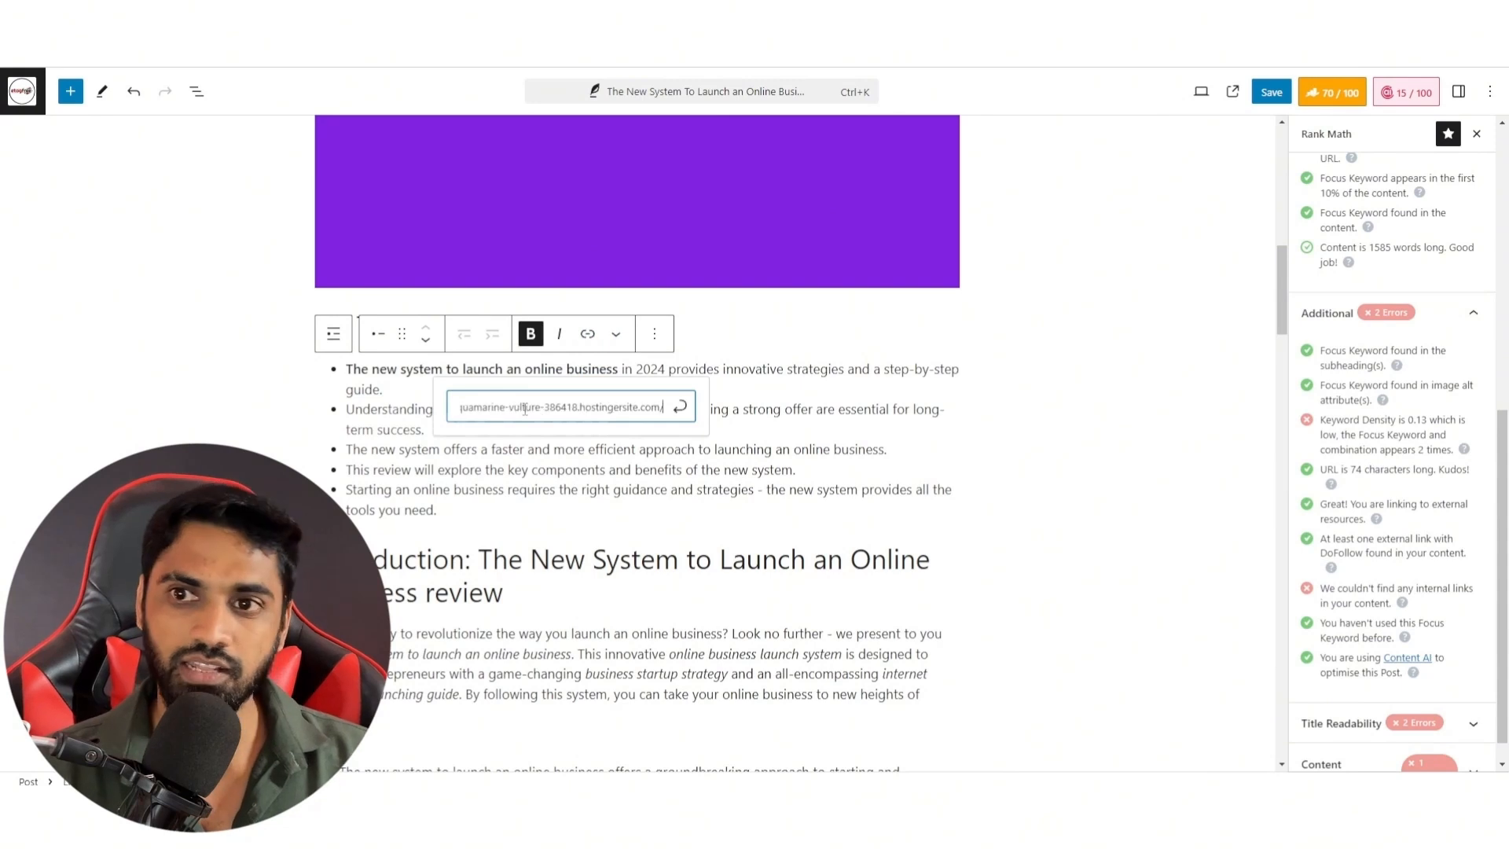
left_click(681, 407)
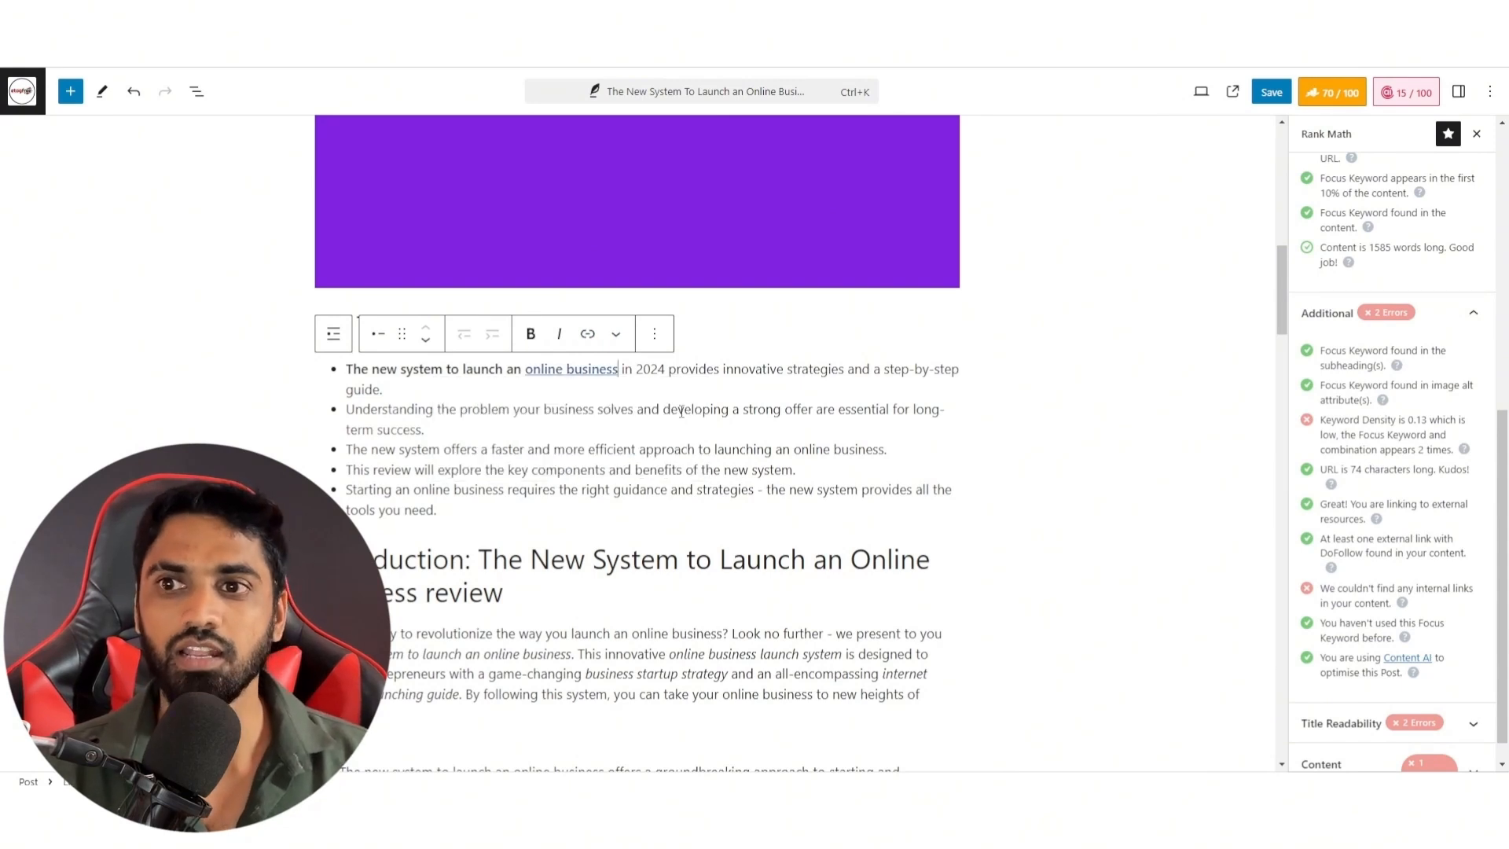
left_click(1094, 442)
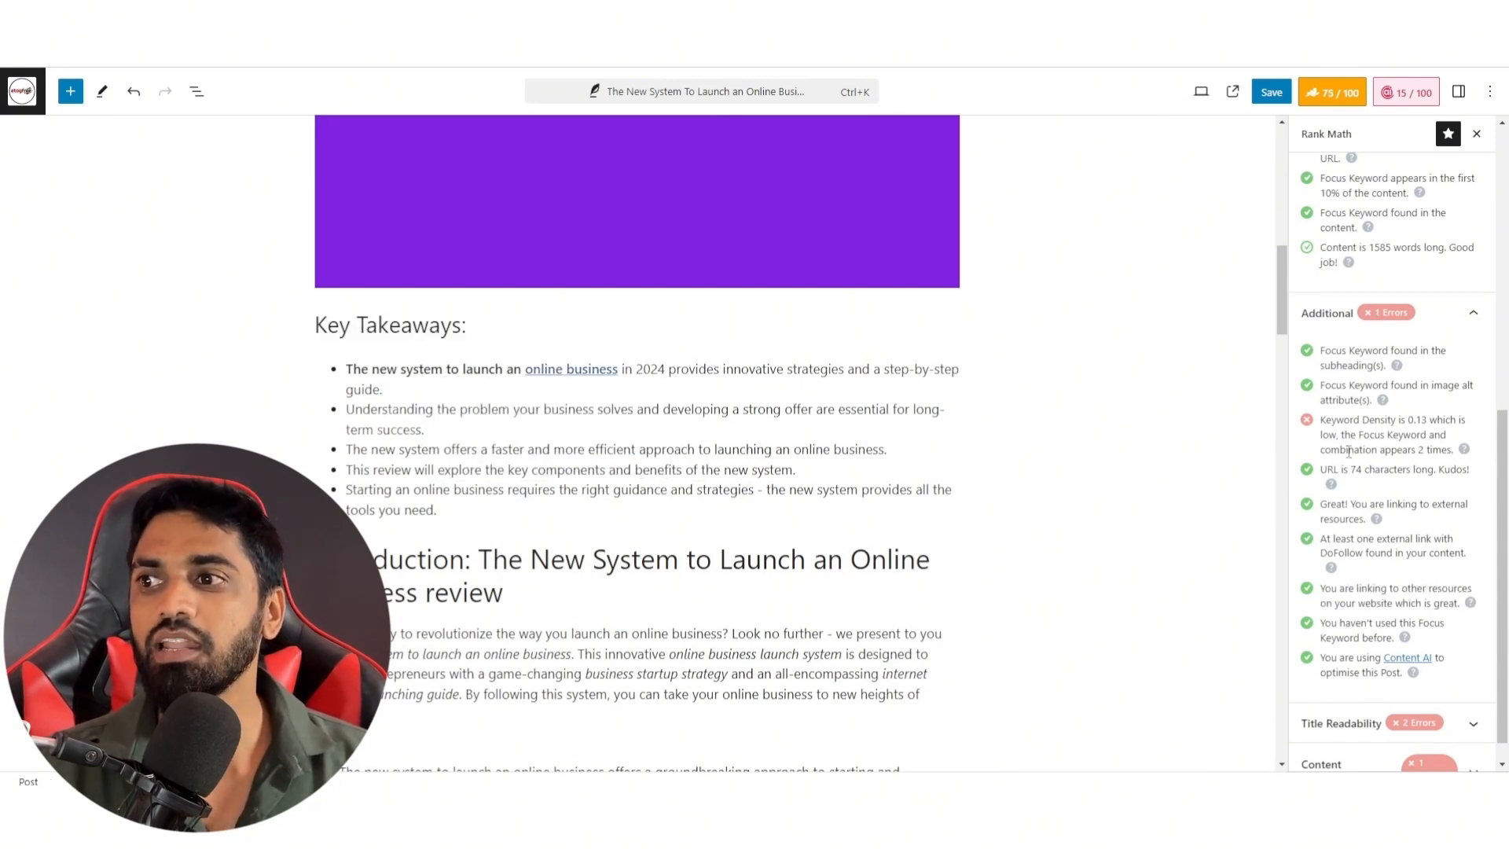
Step: Review the Title Readability checks and reword the post title to "Online Business Review 2024: The New System To Launch"
scroll(1383, 668, "down", 1)
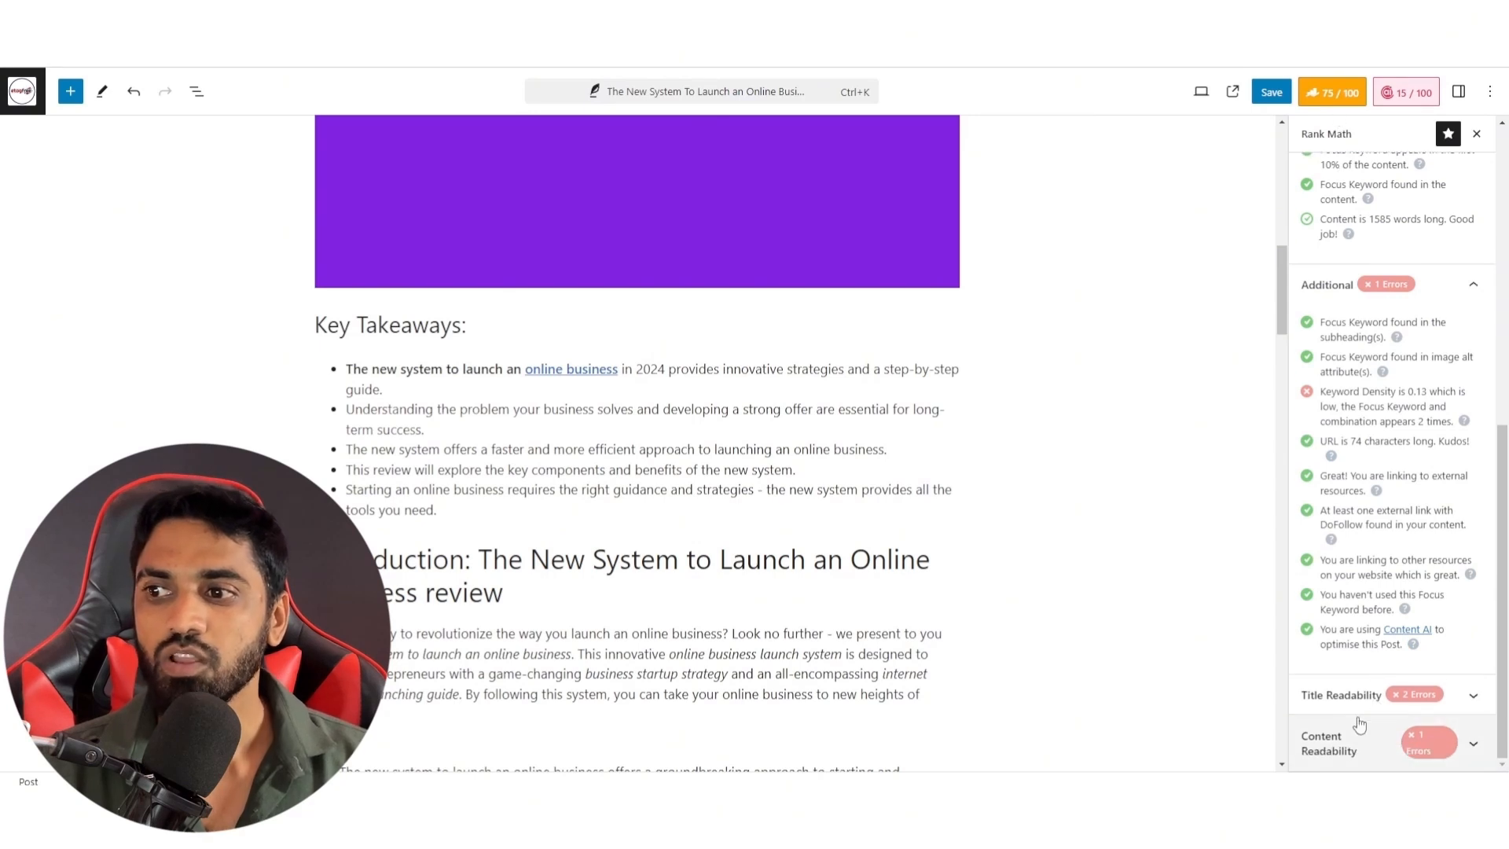
left_click(1406, 694)
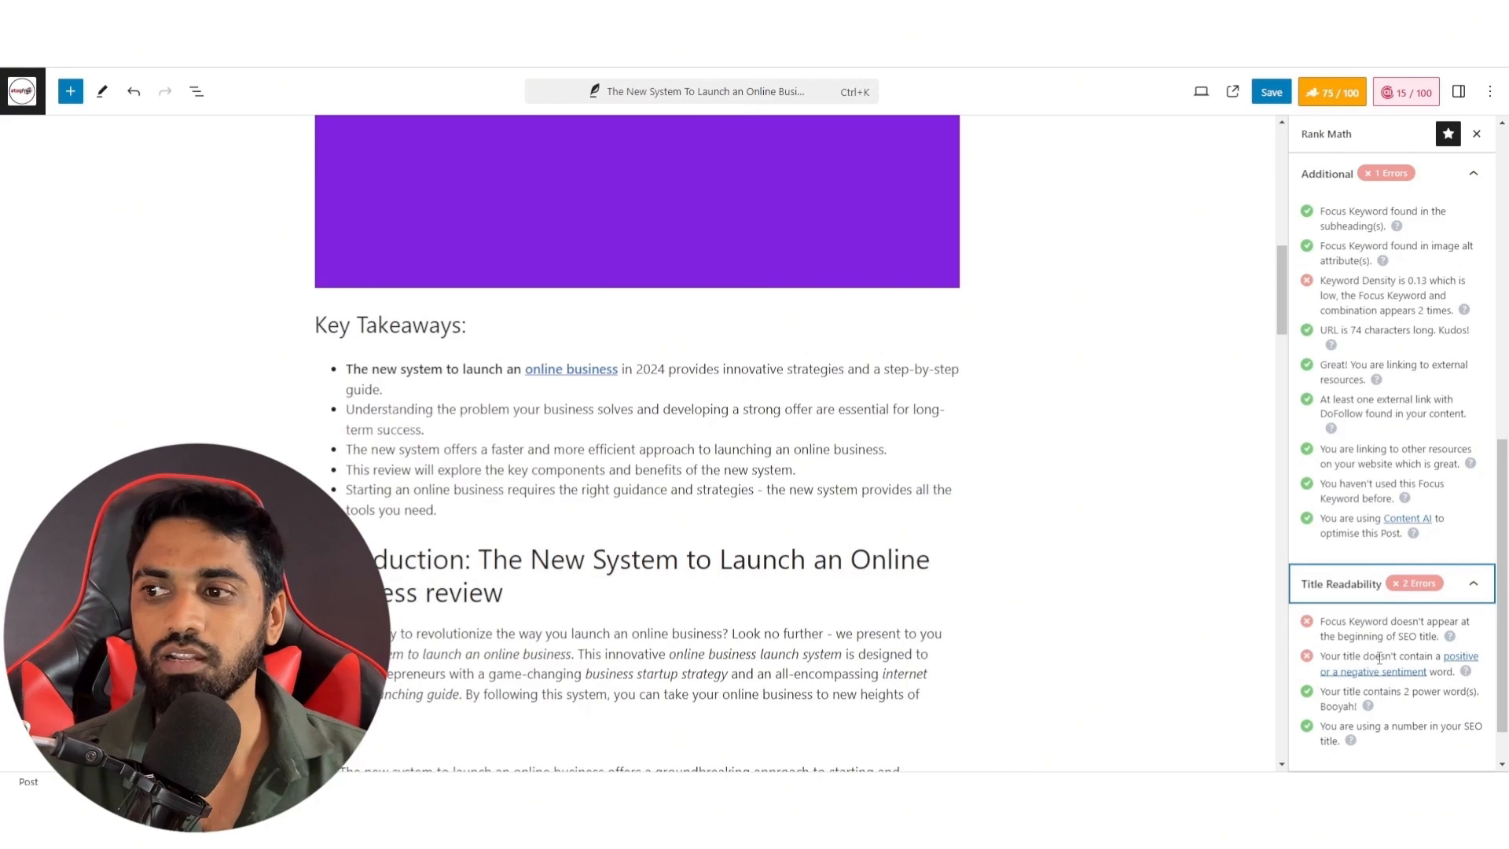
scroll(988, 545, "up", 10)
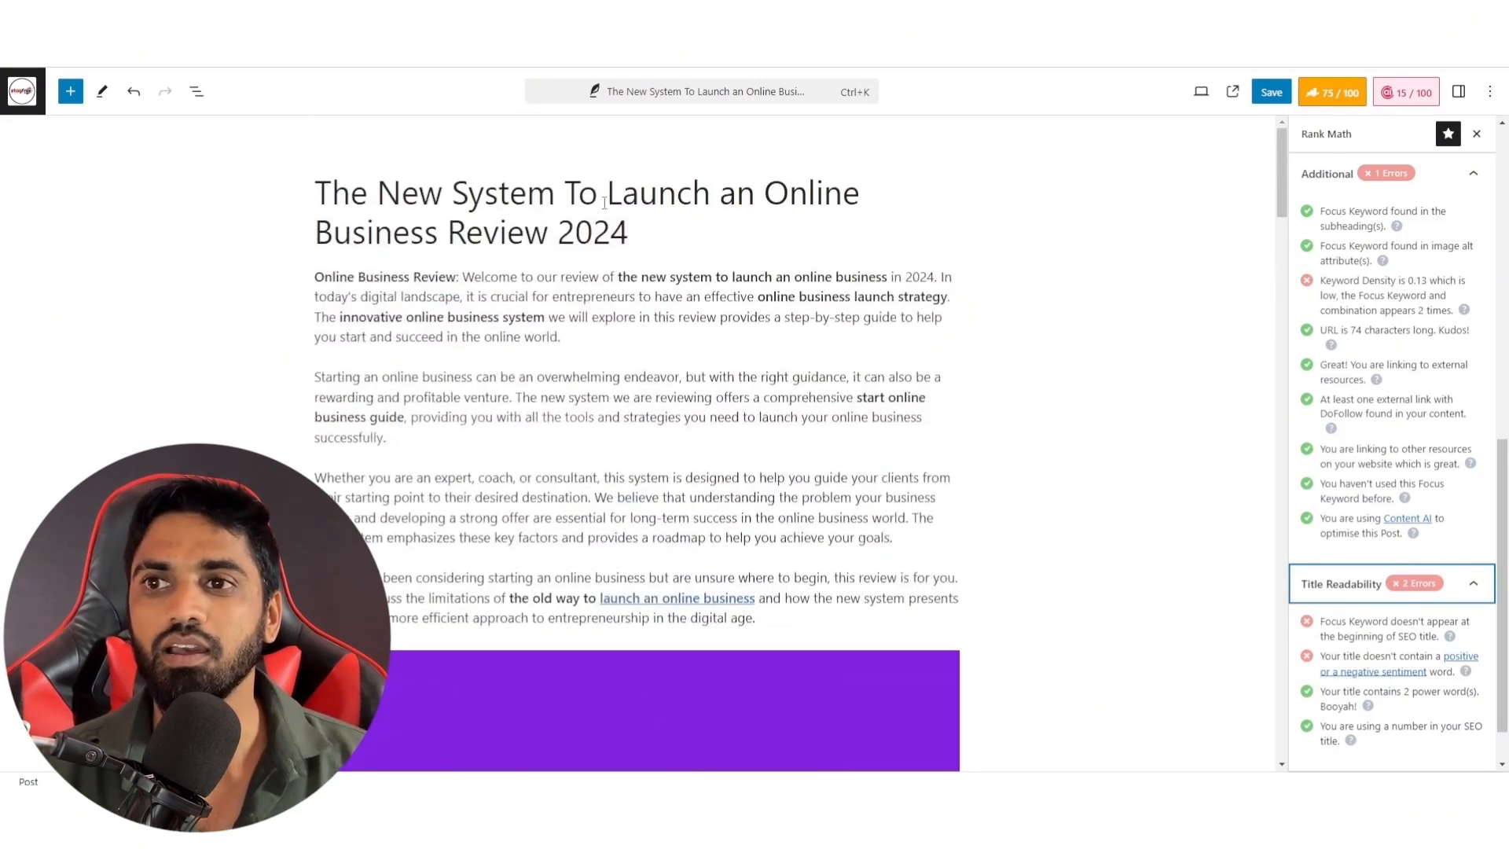
mouse_move(764, 193)
left_mouse_down()
mouse_move(503, 232)
mouse_move(592, 233)
mouse_move(764, 194)
left_mouse_up()
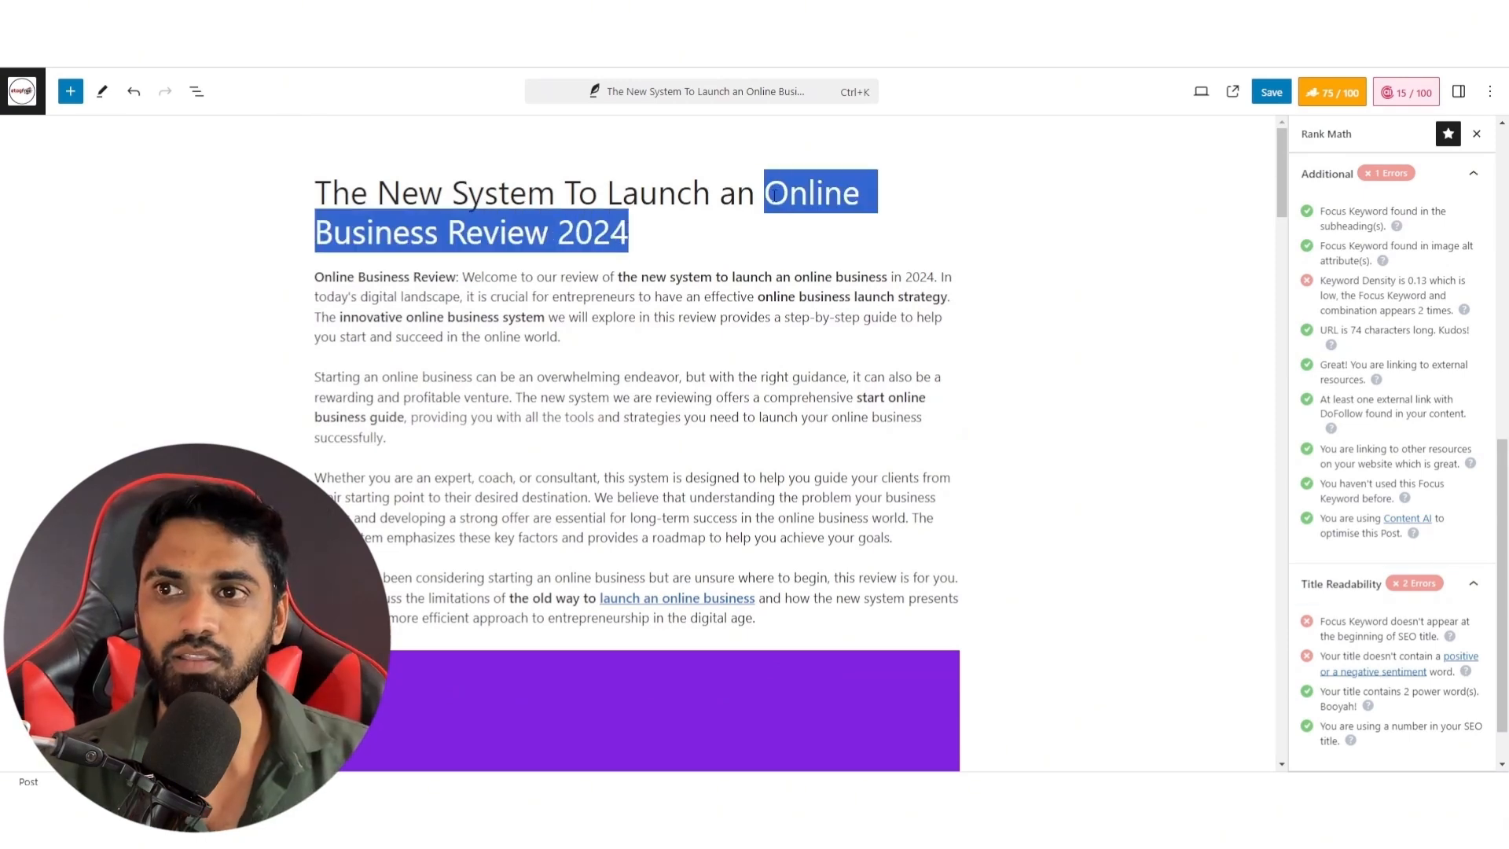
key("BackSpace")
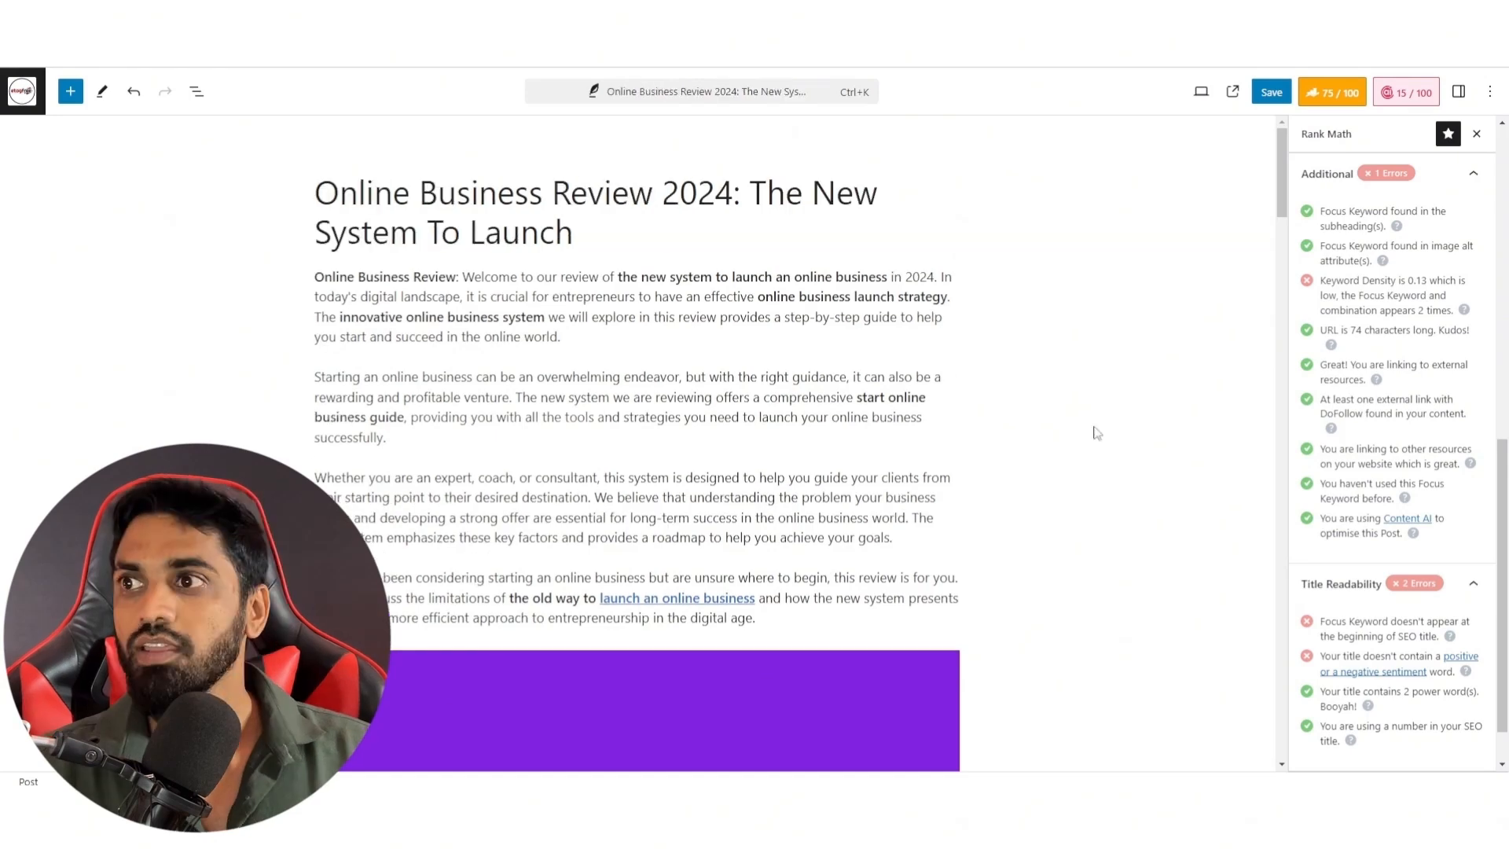
Step: Review the remaining Rank Math checks and the snippet preview, and look through the article's body sections
scroll(1369, 682, "down", 1)
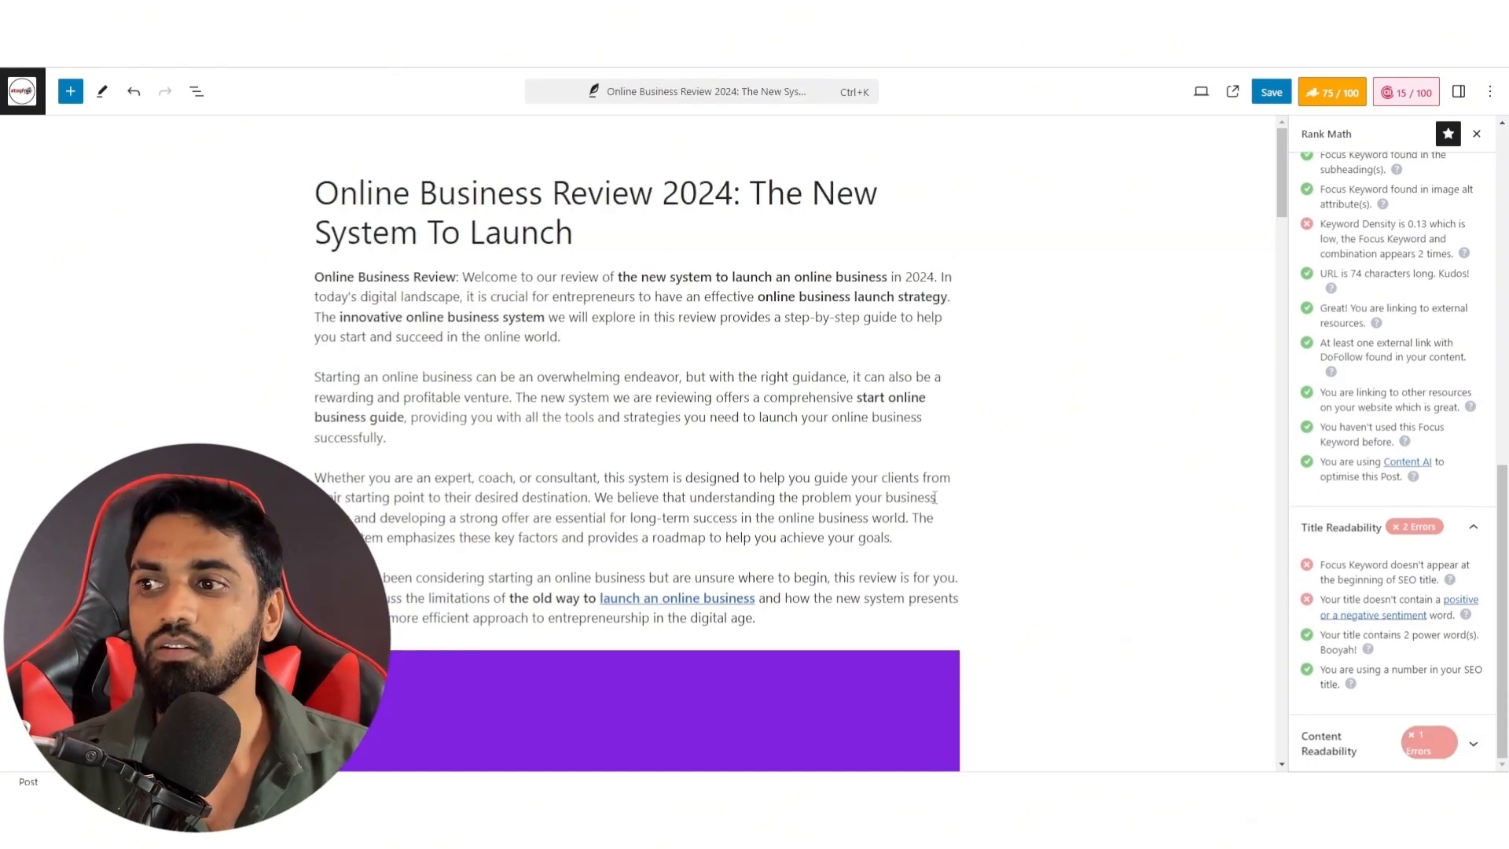
scroll(935, 497, "down", 4)
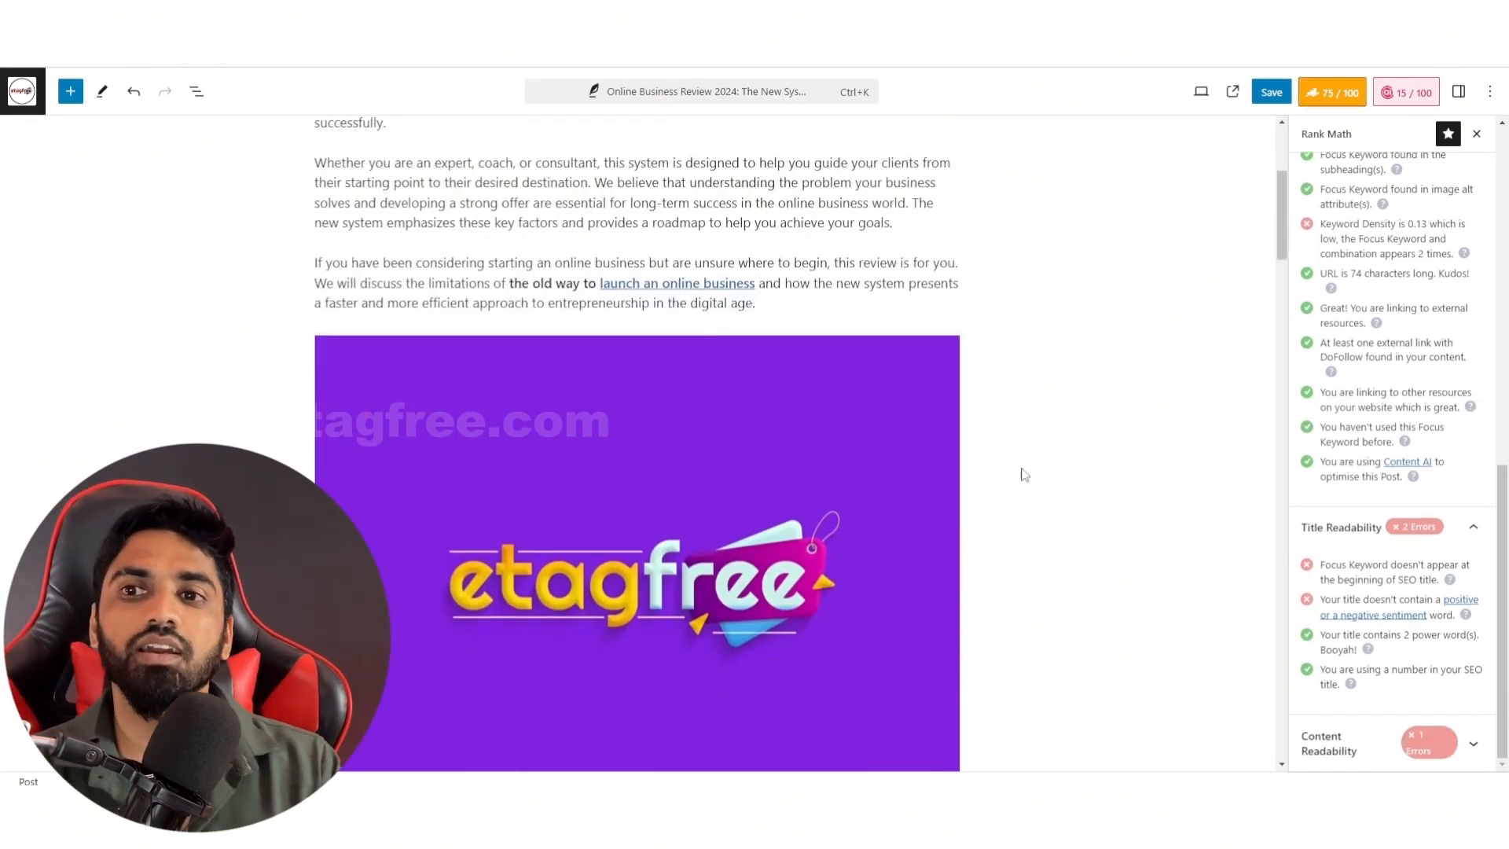
scroll(1024, 474, "down", 12)
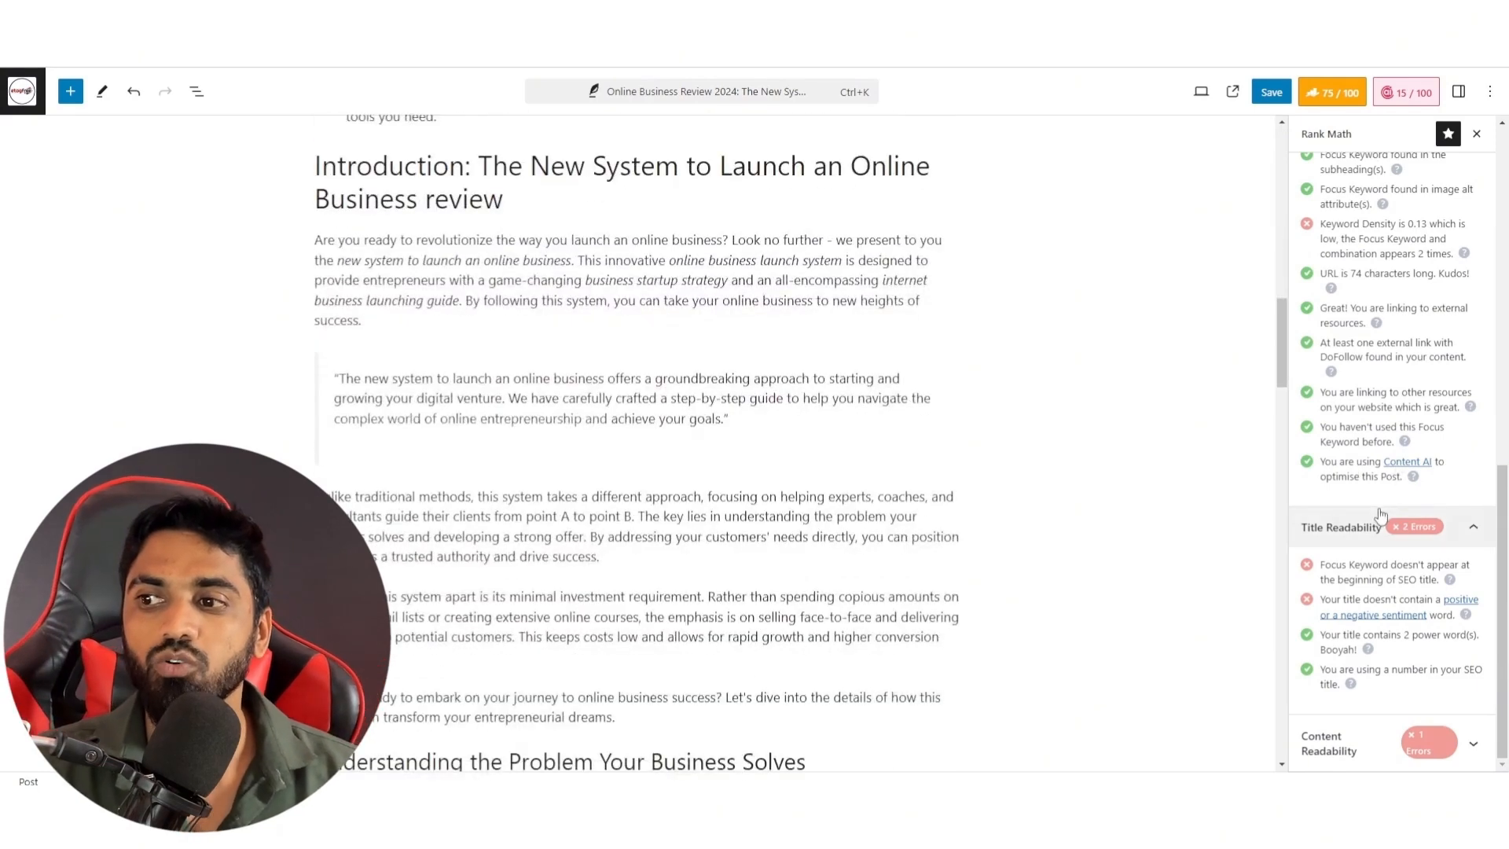
scroll(1380, 515, "up", 10)
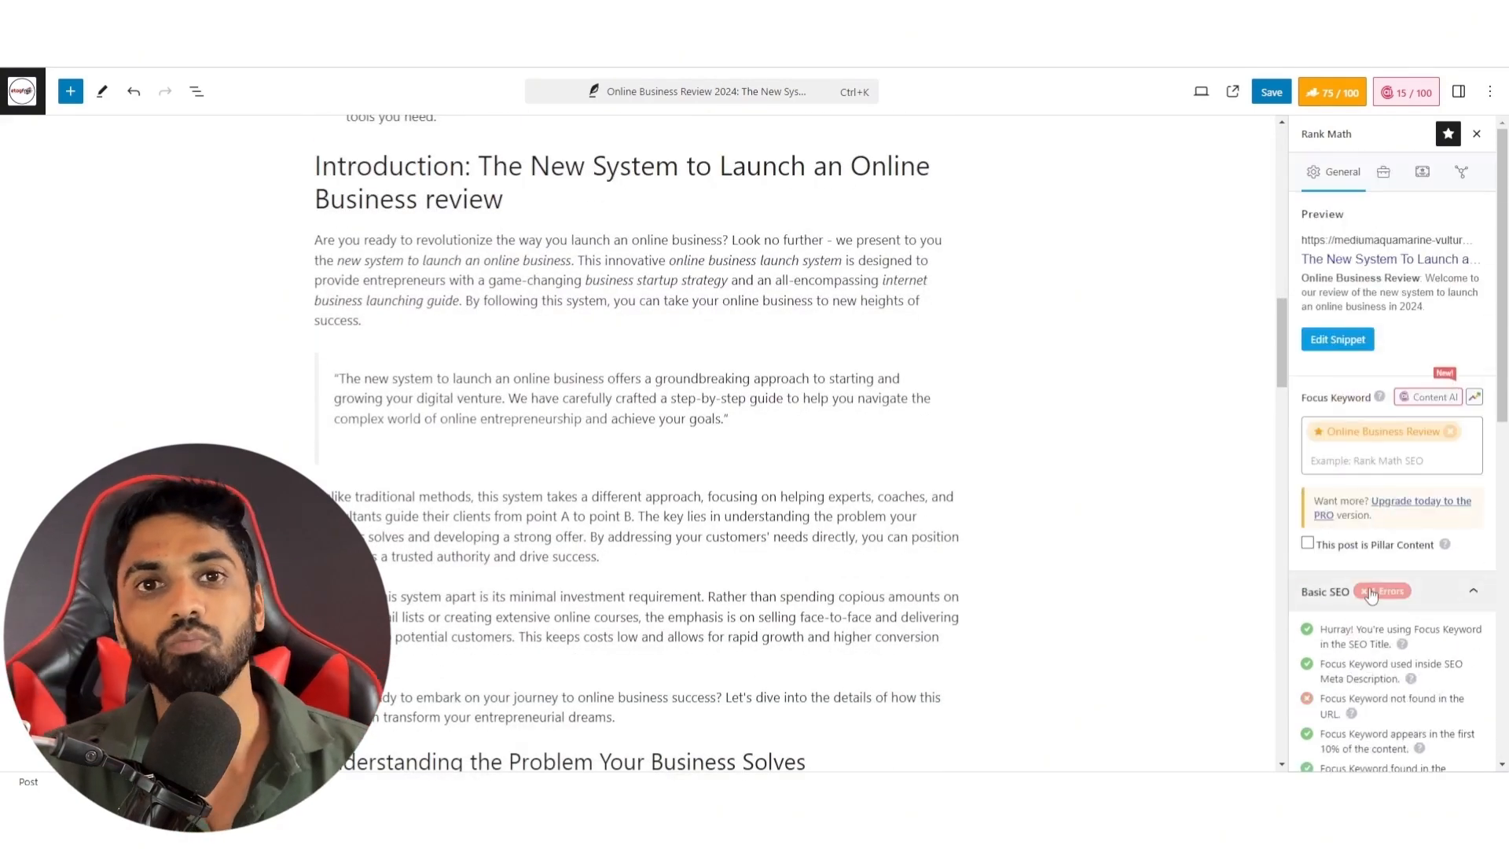
scroll(549, 621, "down", 15)
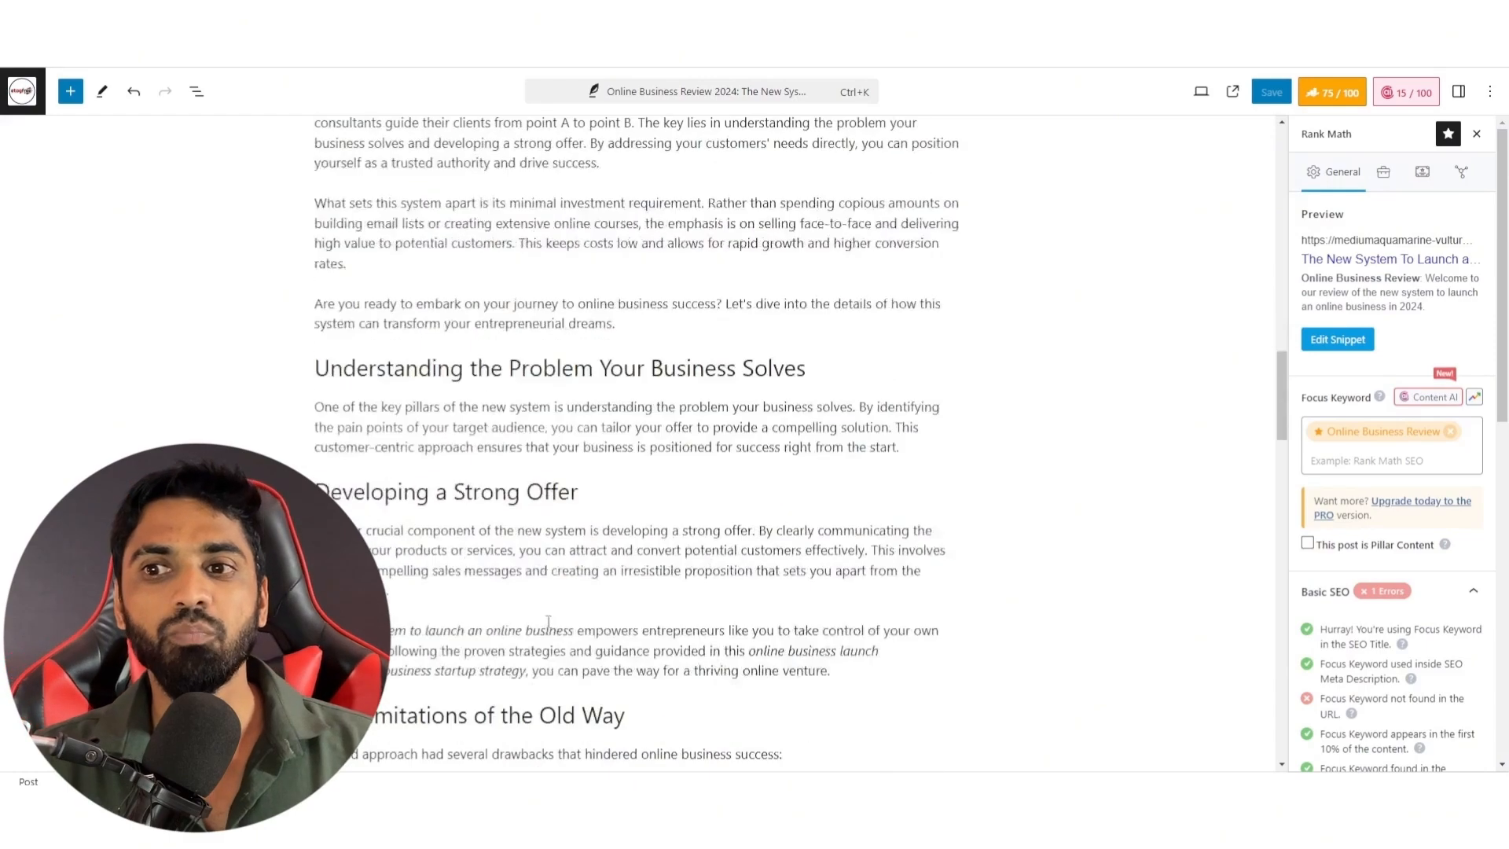
scroll(548, 640, "down", 6)
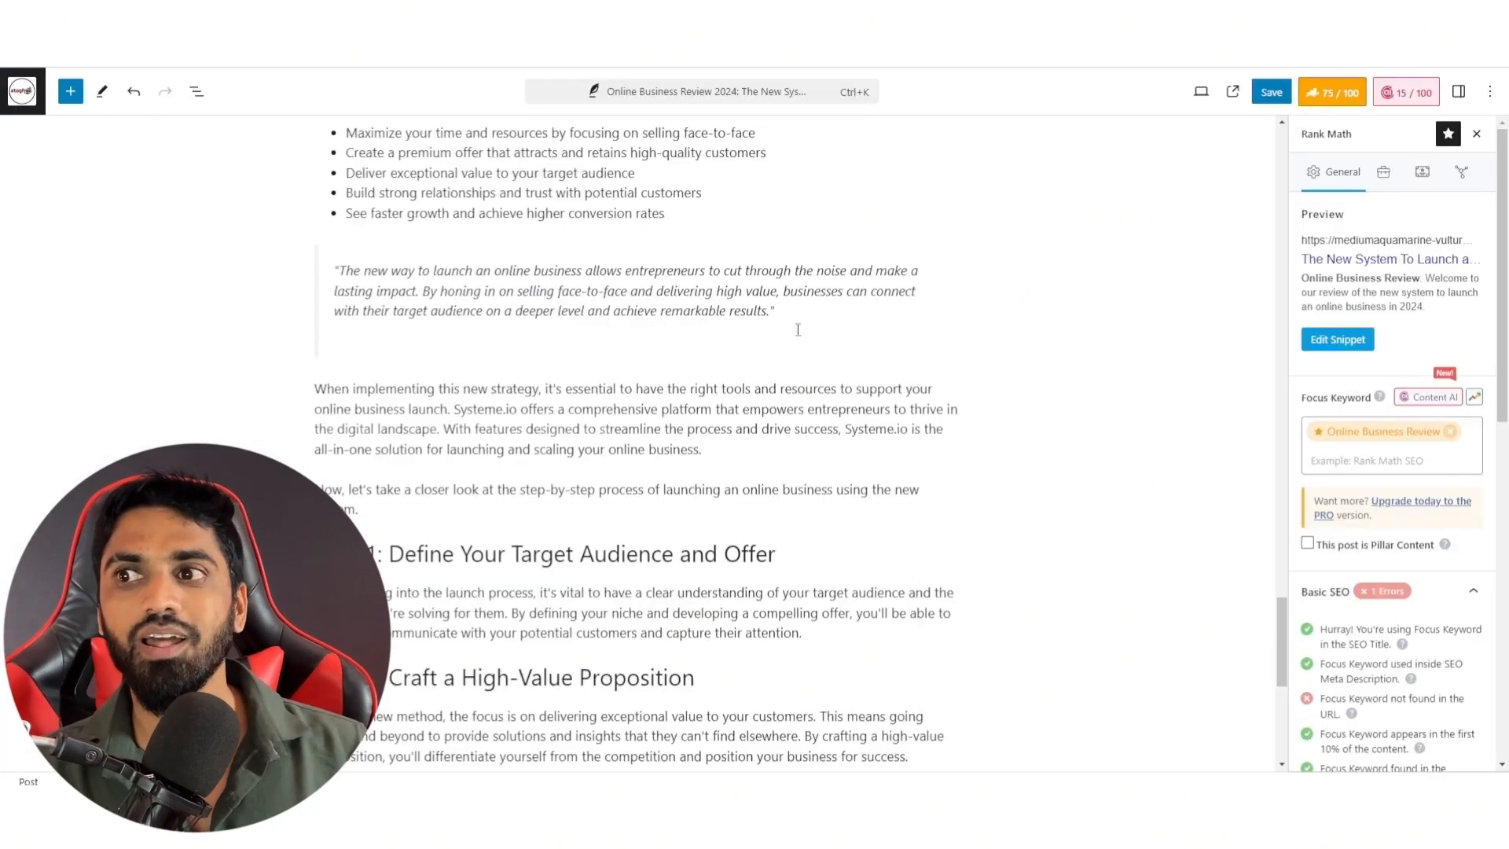
scroll(825, 534, "down", 10)
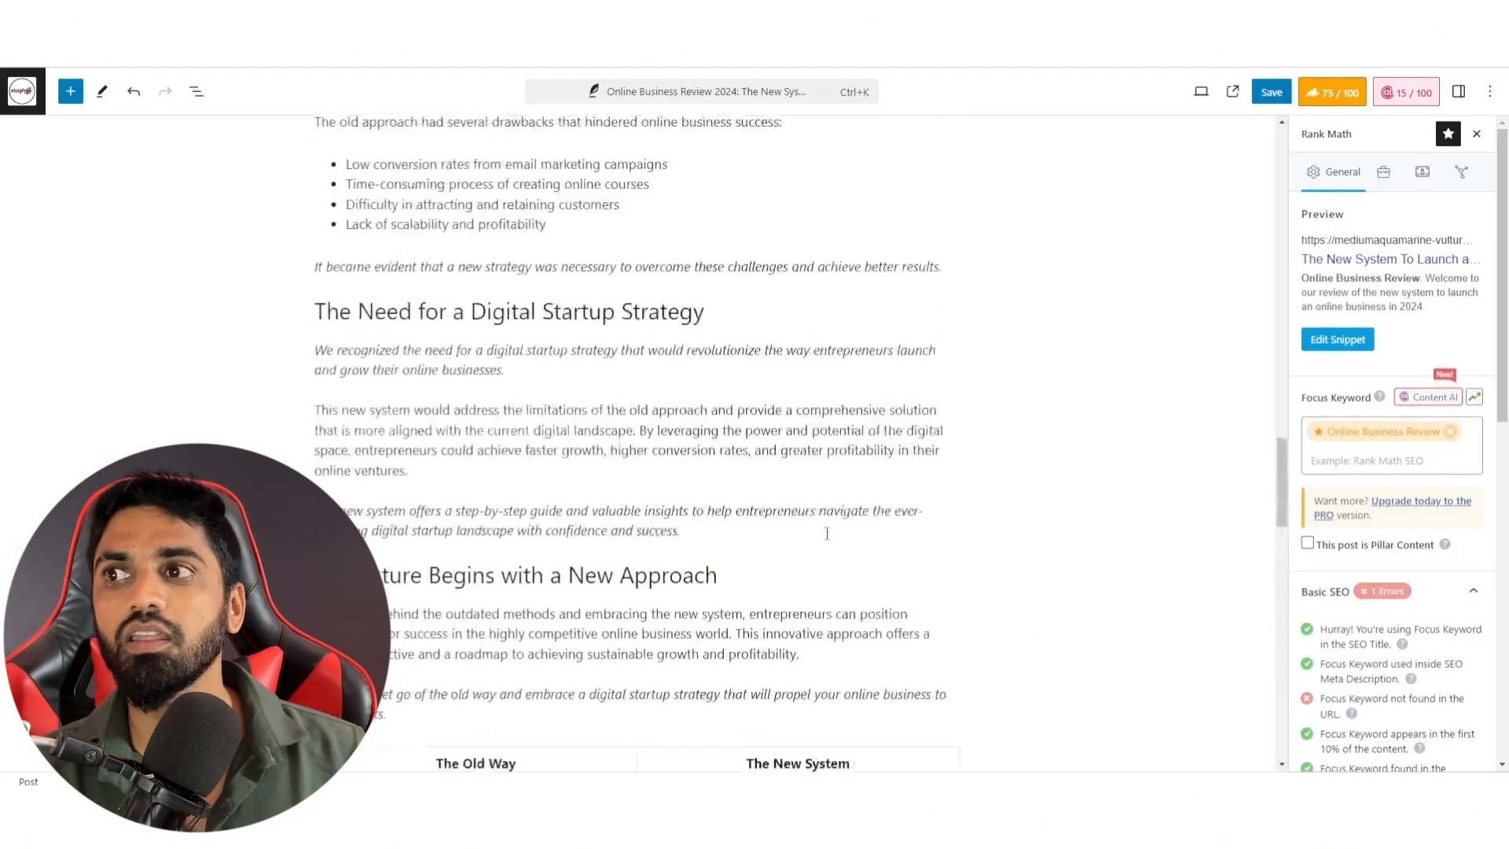
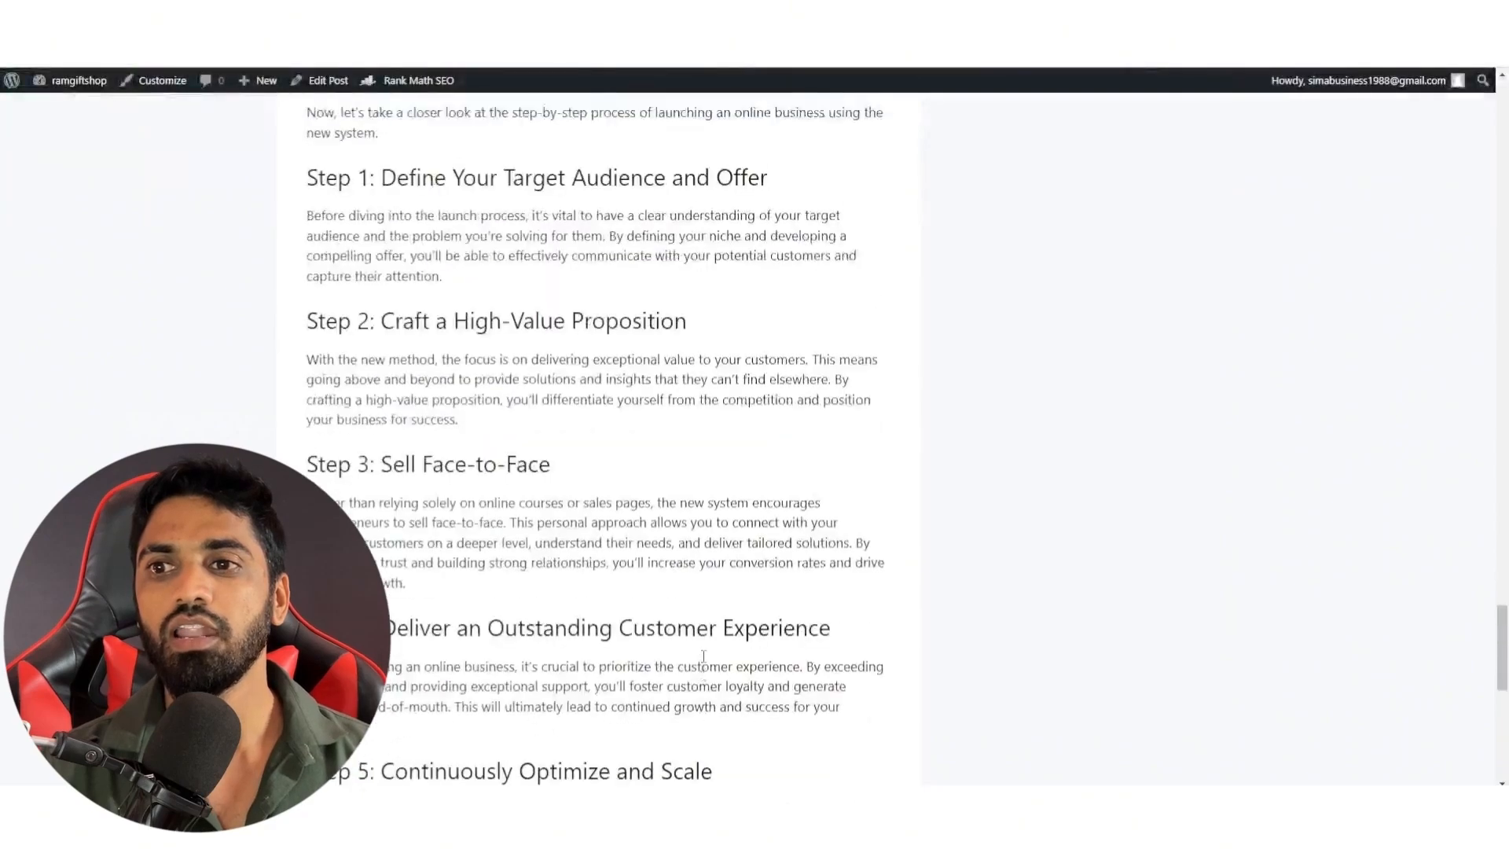
Step: Look over the published article page, including the etagfree image, the two inserted links and the closing steps
scroll(704, 656, "up", 20)
scroll(703, 657, "up", 6)
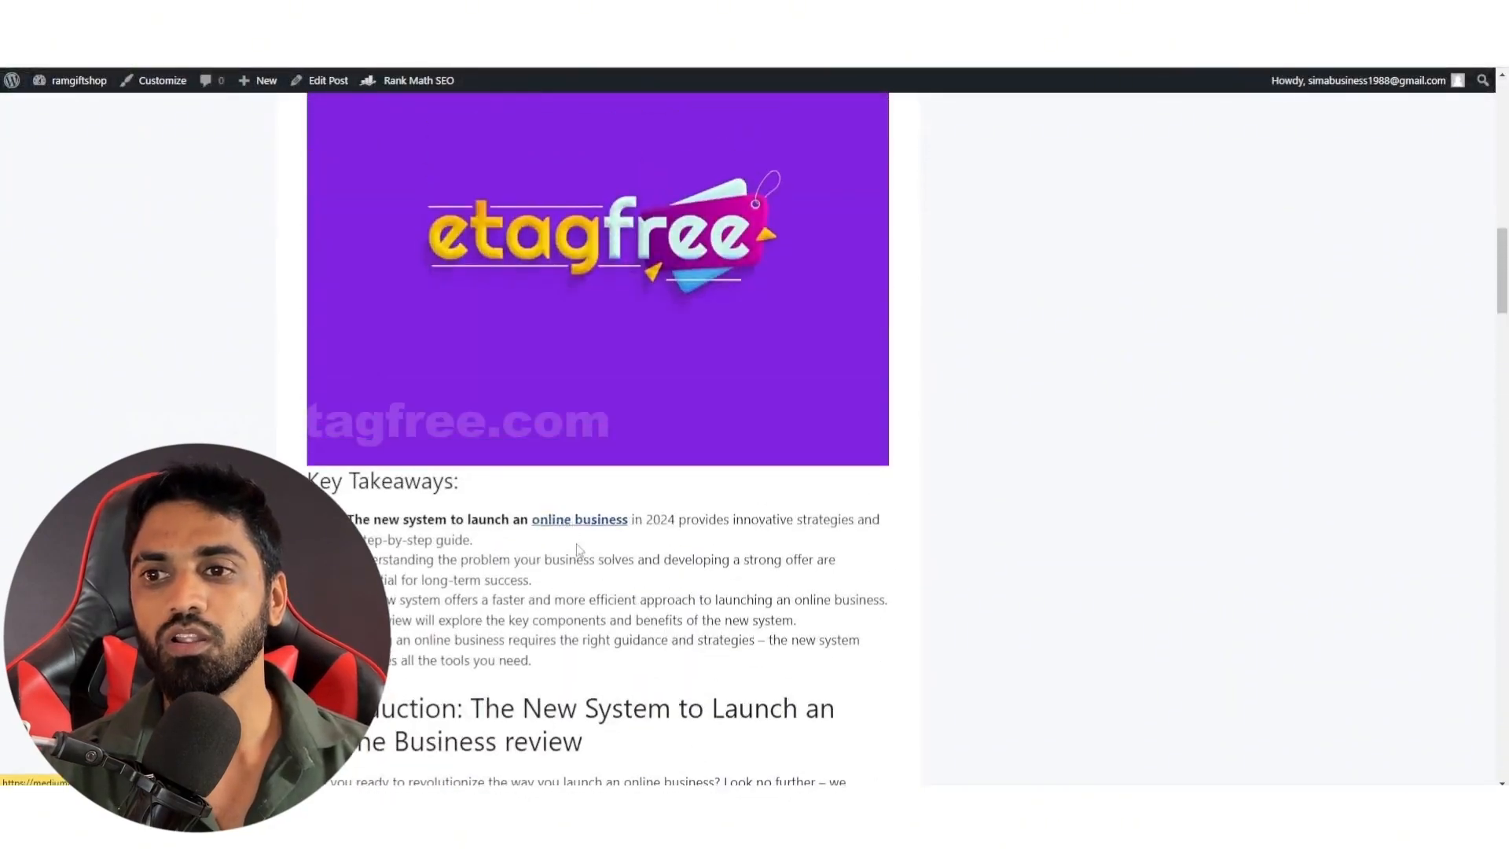
scroll(566, 524, "up", 8)
scroll(726, 657, "down", 20)
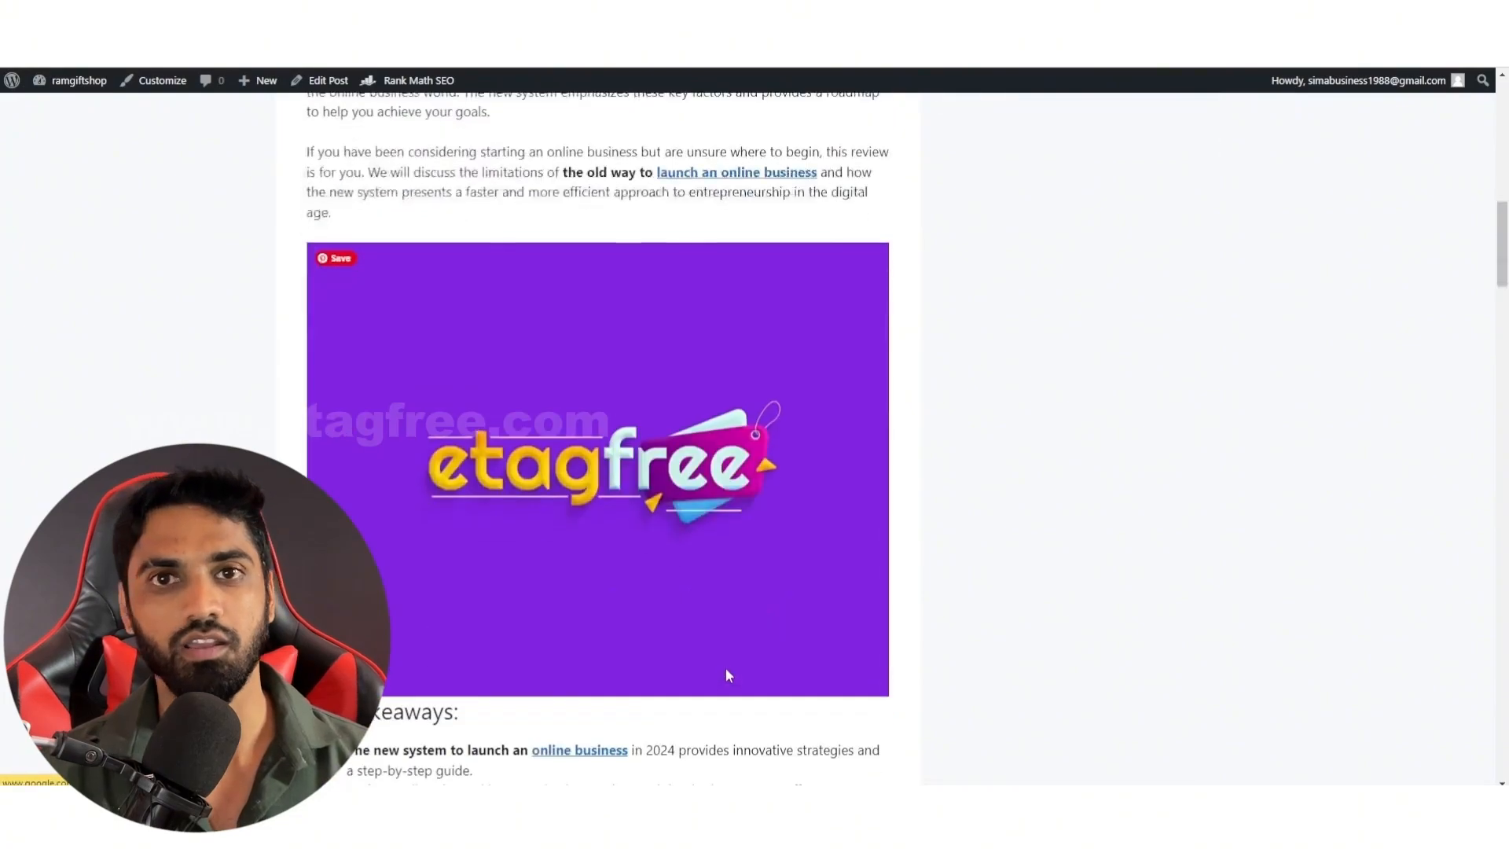
scroll(699, 721, "down", 15)
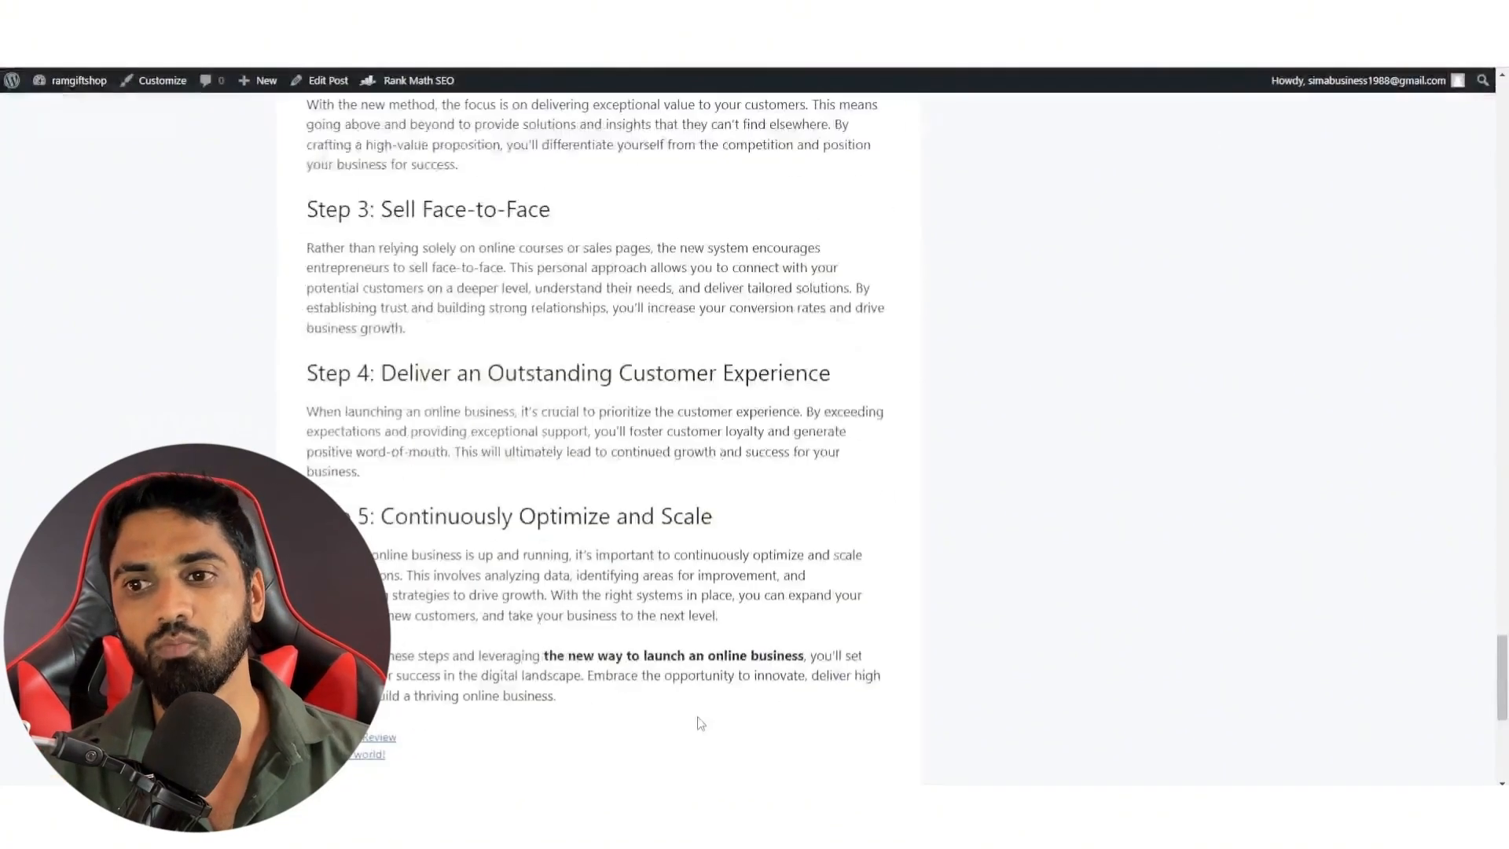
scroll(684, 727, "up", 8)
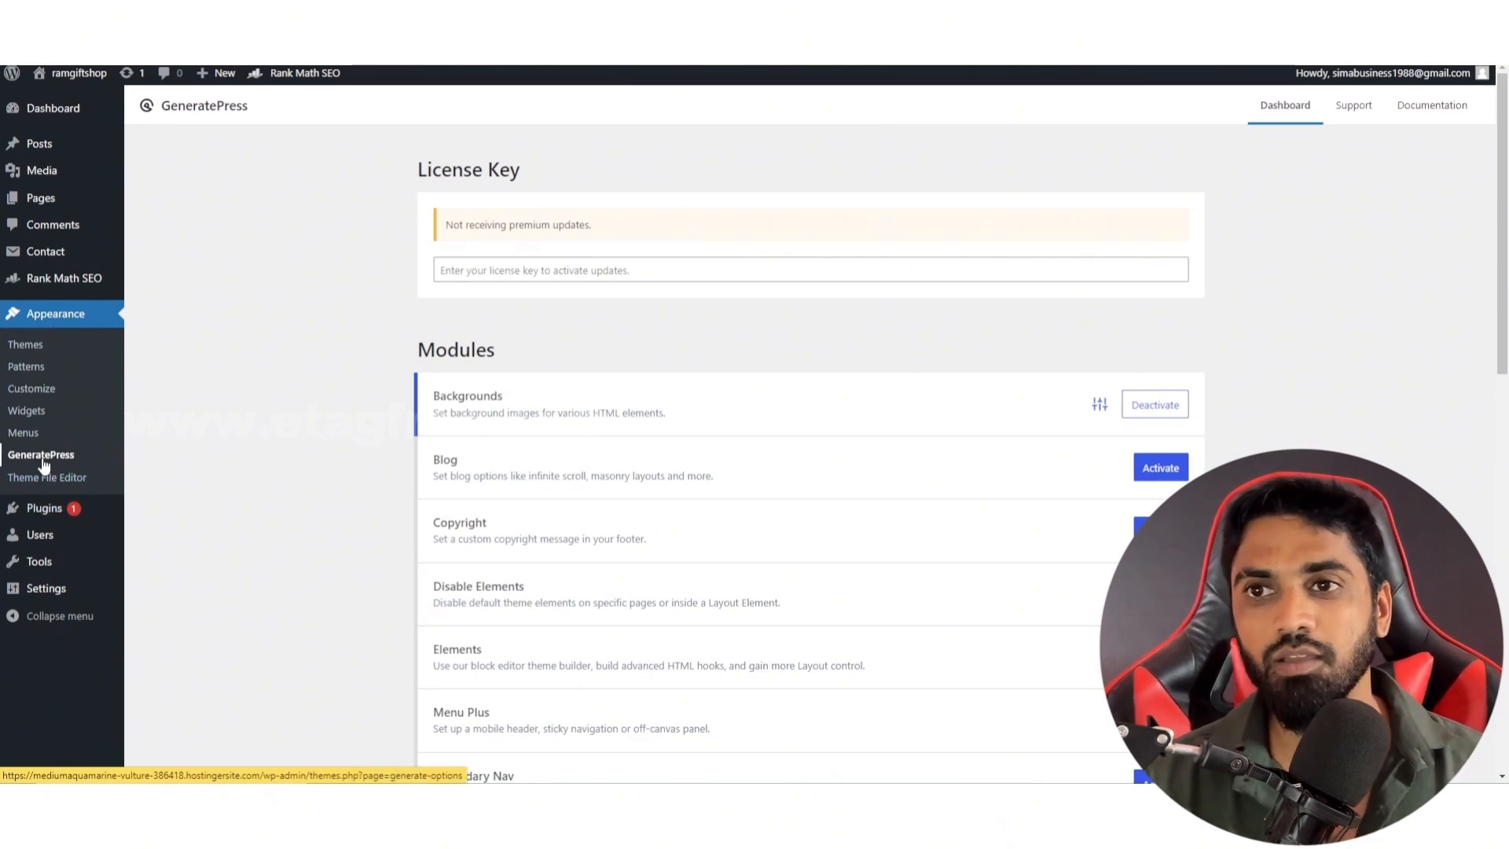
Step: Activate the GeneratePress modules Blog, Copyright, Disable Elements, Elements, Menu Plus, Secondary Nav, Site Library and Spacing
scroll(784, 333, "down", 2)
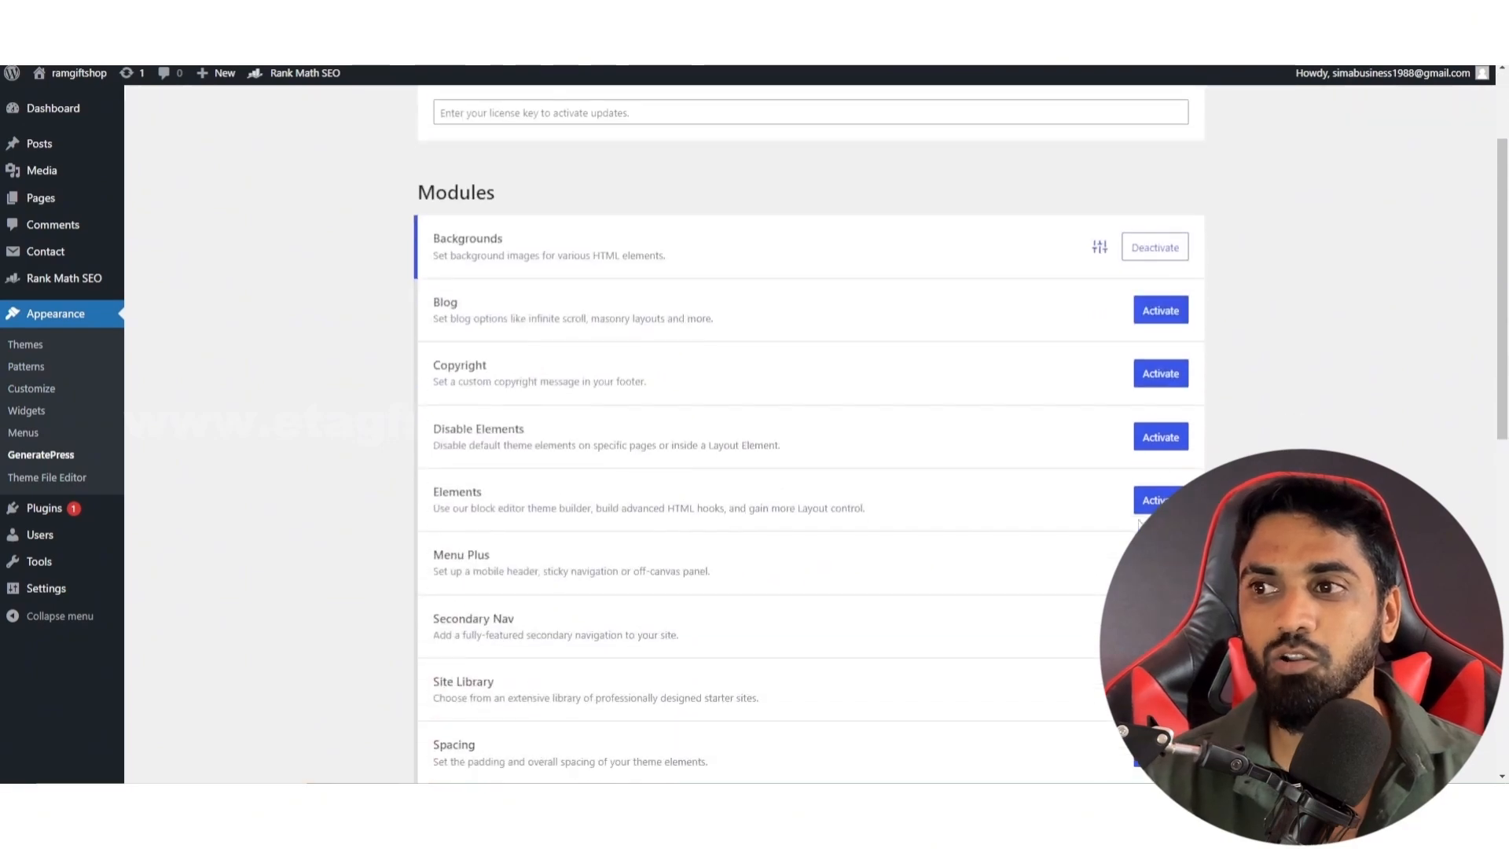
left_click(1160, 310)
left_click(1157, 380)
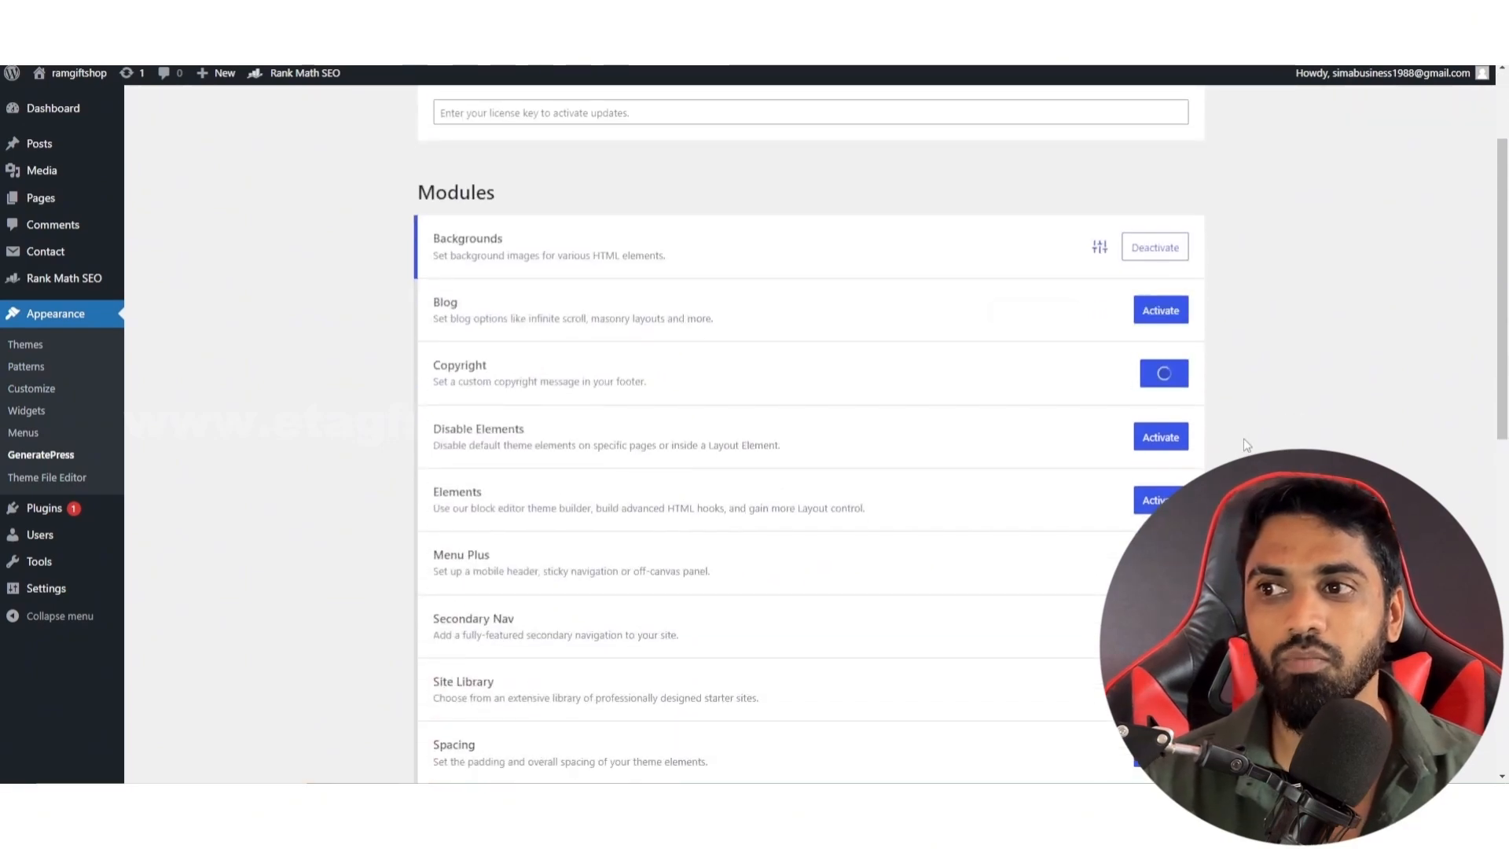
left_click(1160, 437)
scroll(1159, 393, "down", 2)
left_click(1160, 343)
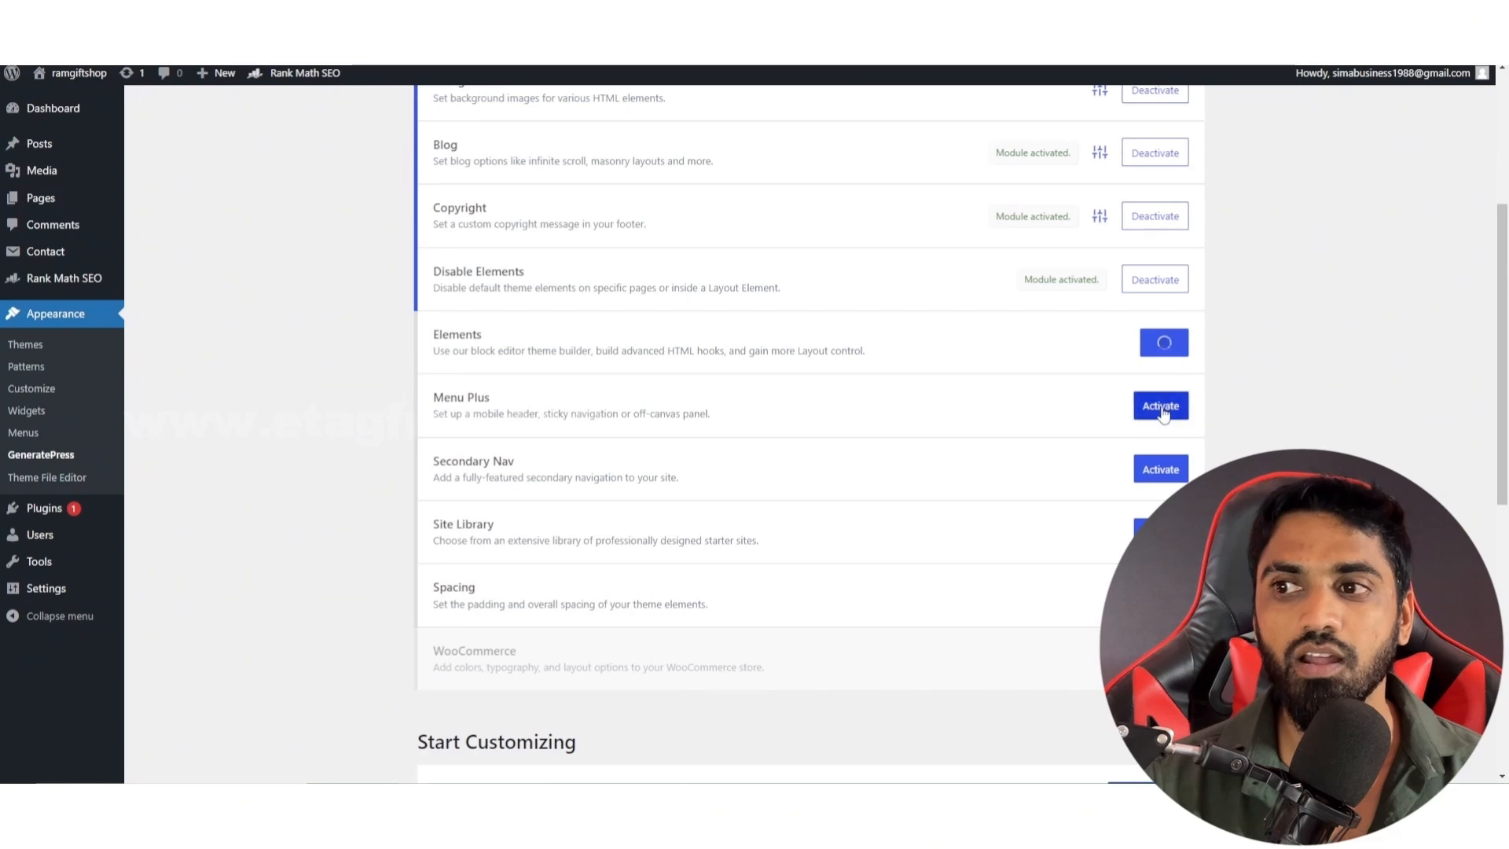
left_click(1163, 470)
left_click(1160, 532)
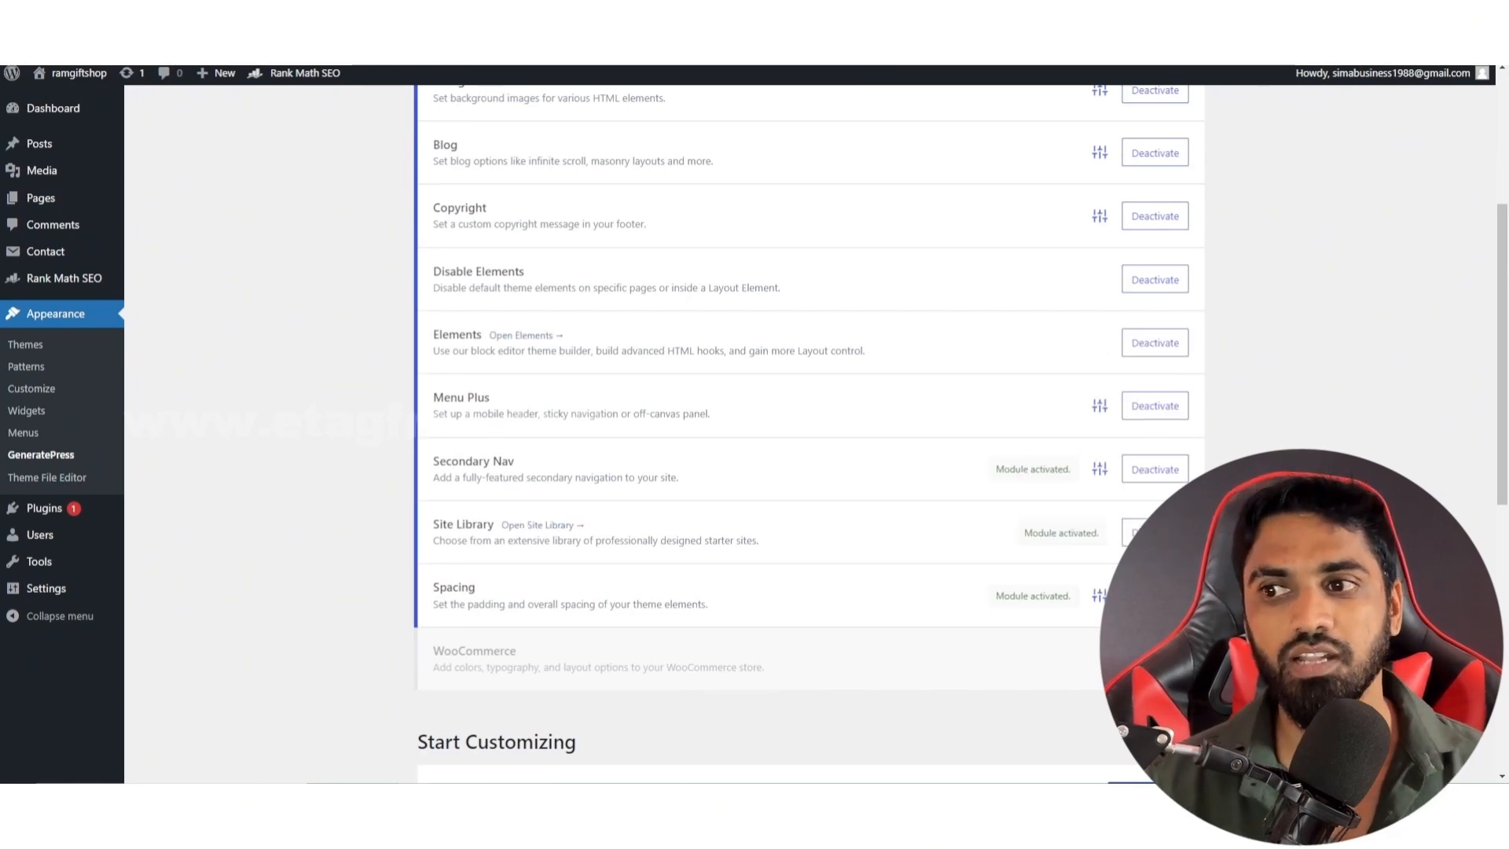
scroll(1160, 595, "up", 3)
scroll(1160, 594, "down", 1)
scroll(810, 434, "down", 10)
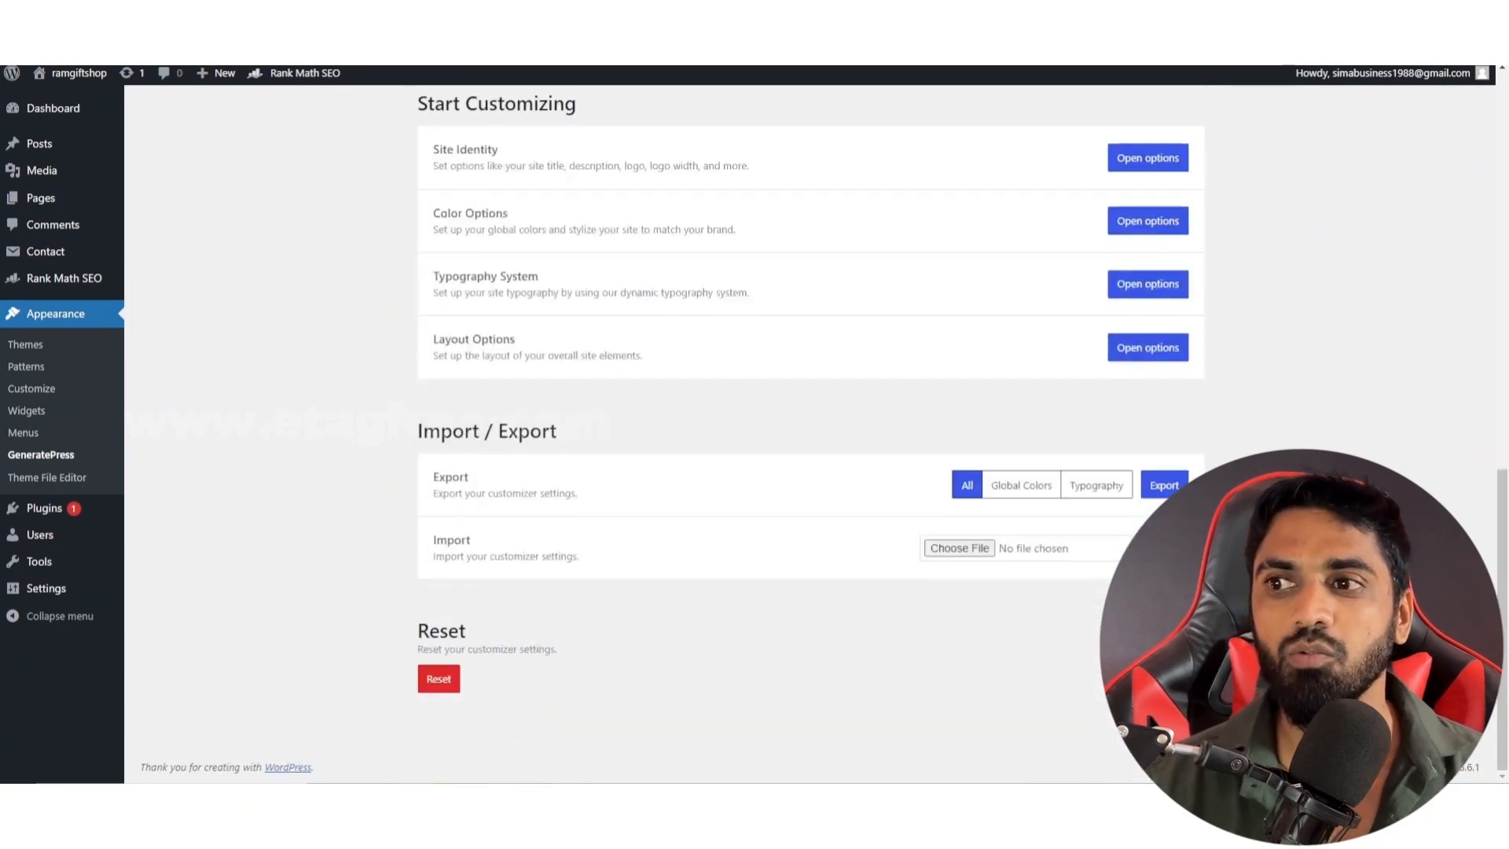
scroll(809, 433, "up", 12)
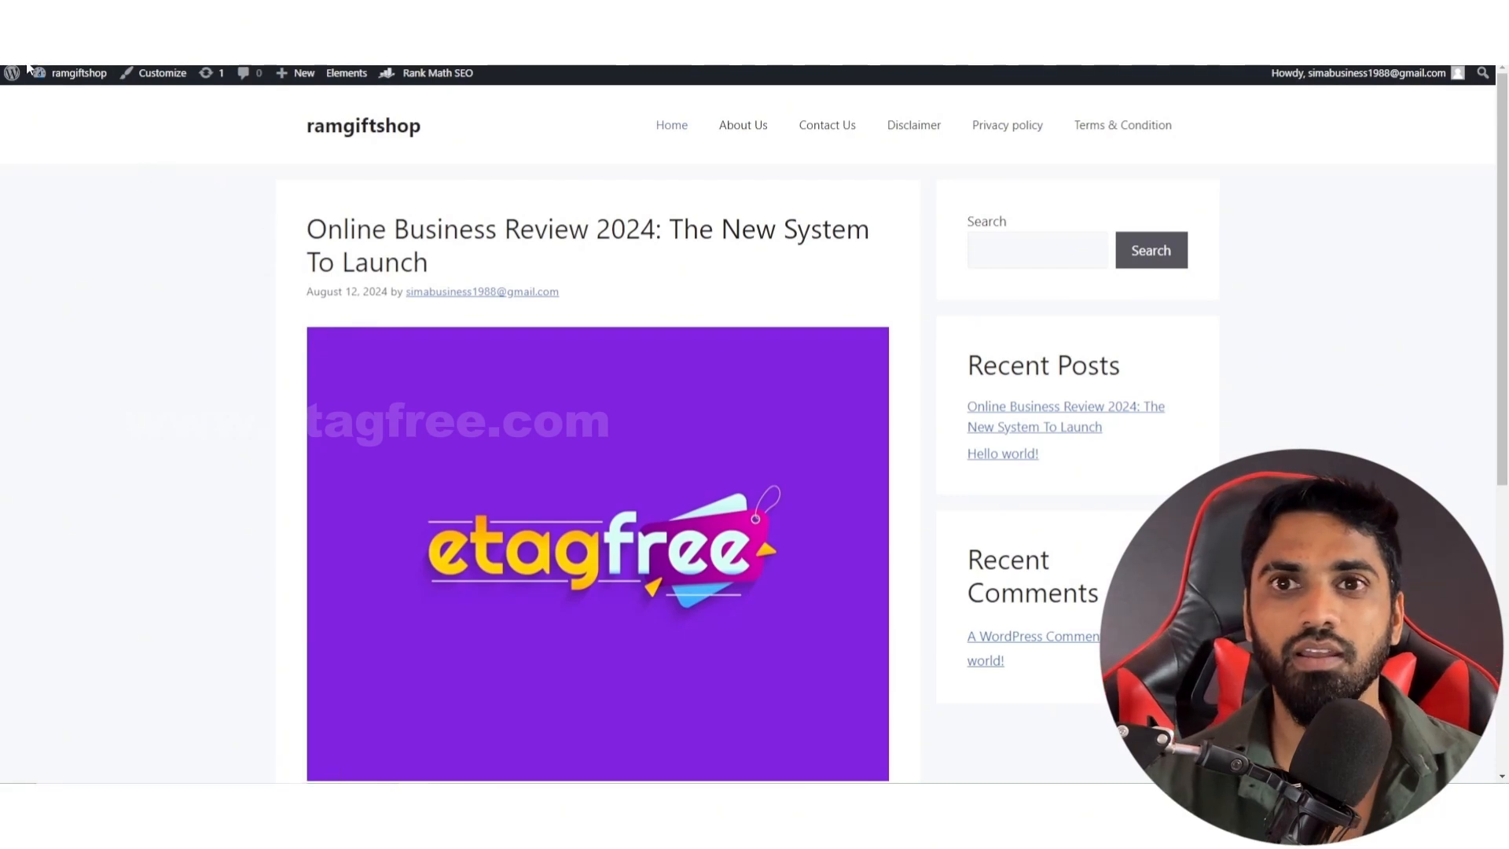
Step: Open the site in the theme Customizer and look over the menu locations, the Right Sidebar widget area and the page preview
left_click(155, 78)
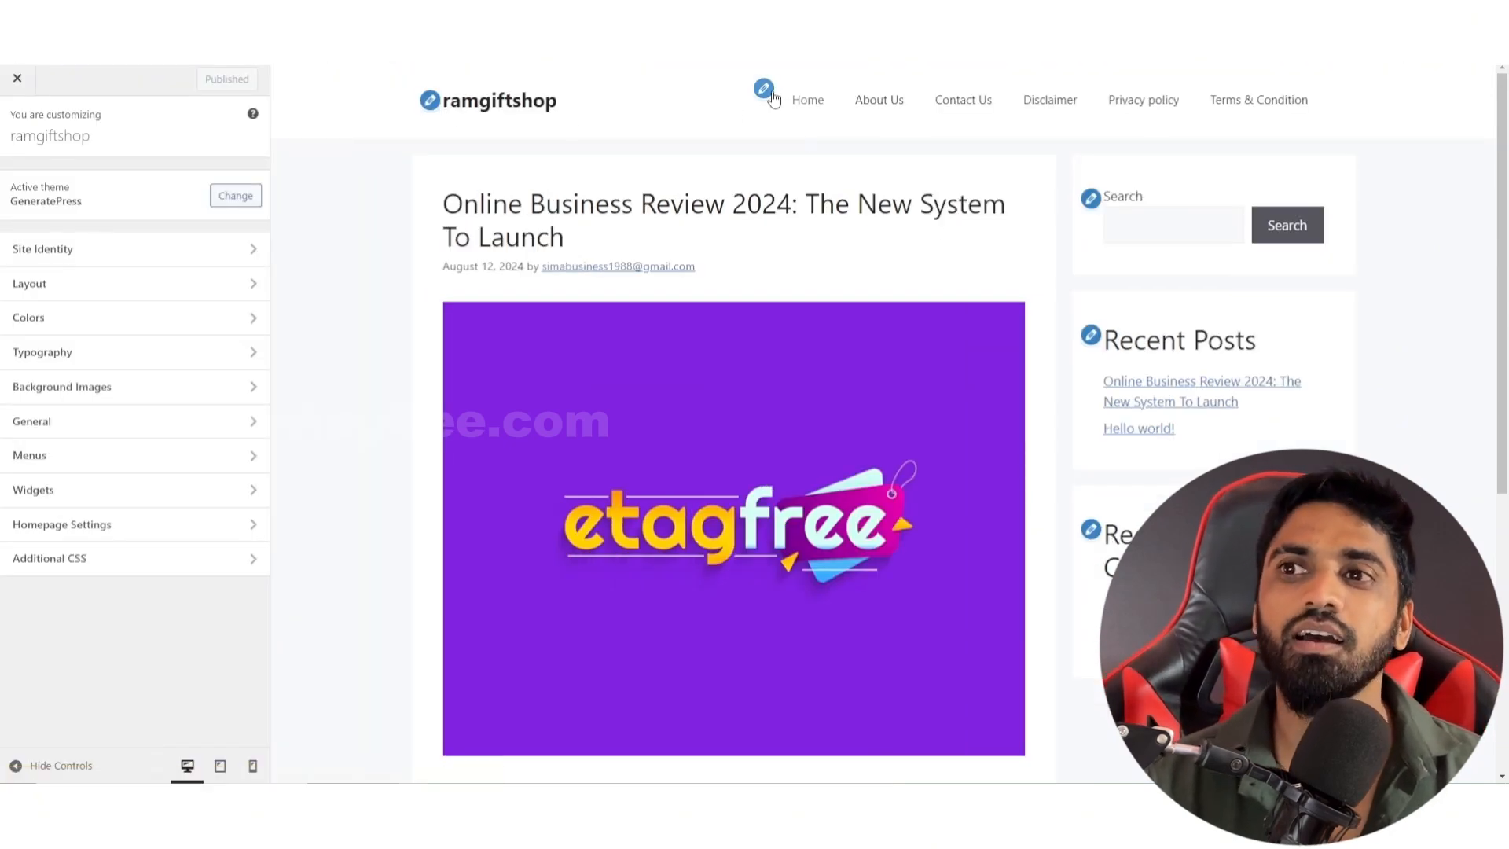
left_click(764, 91)
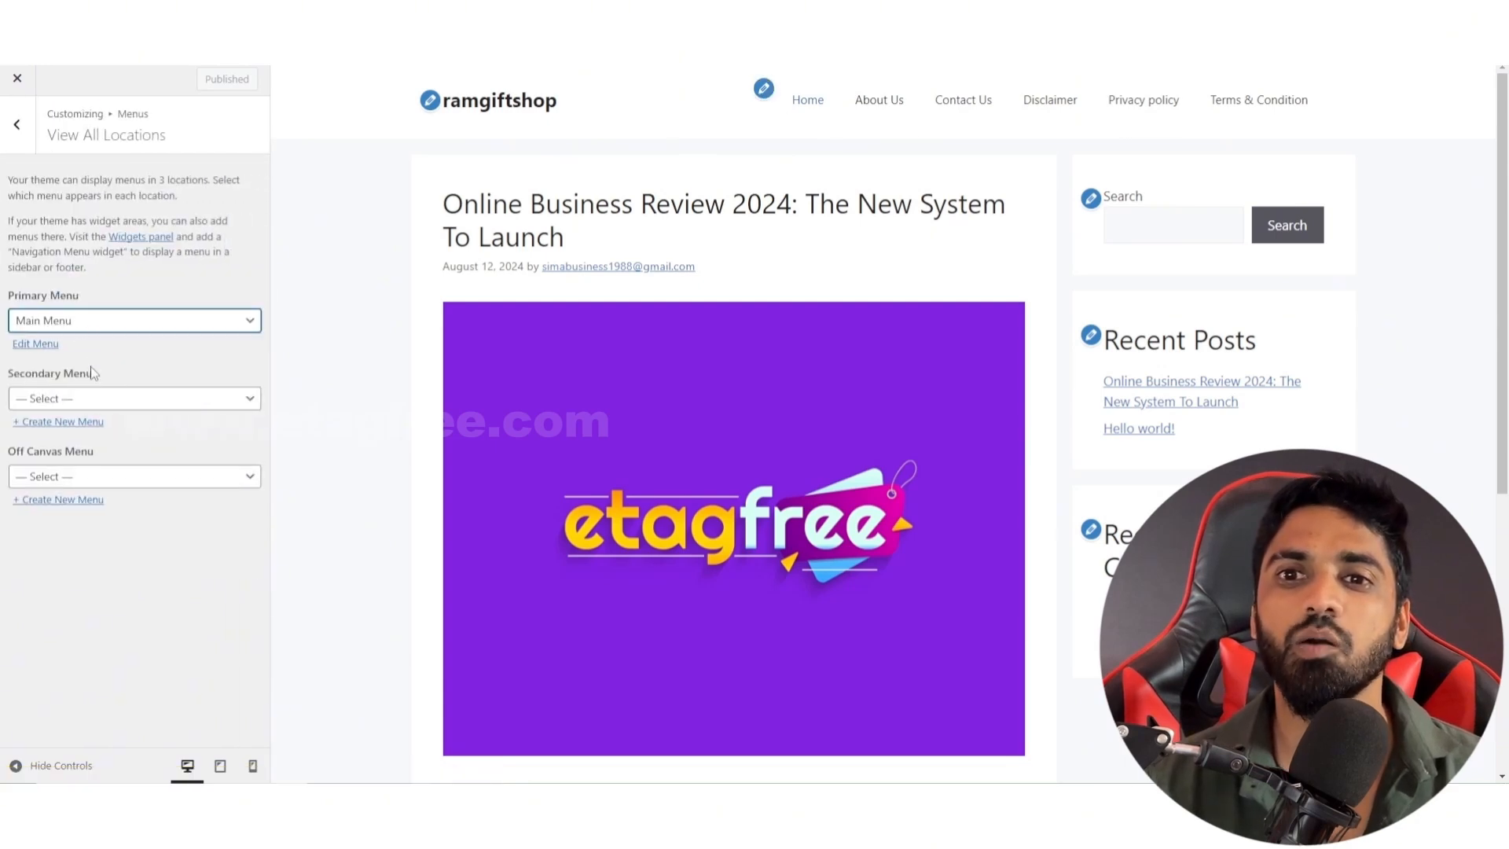
left_click(1091, 199)
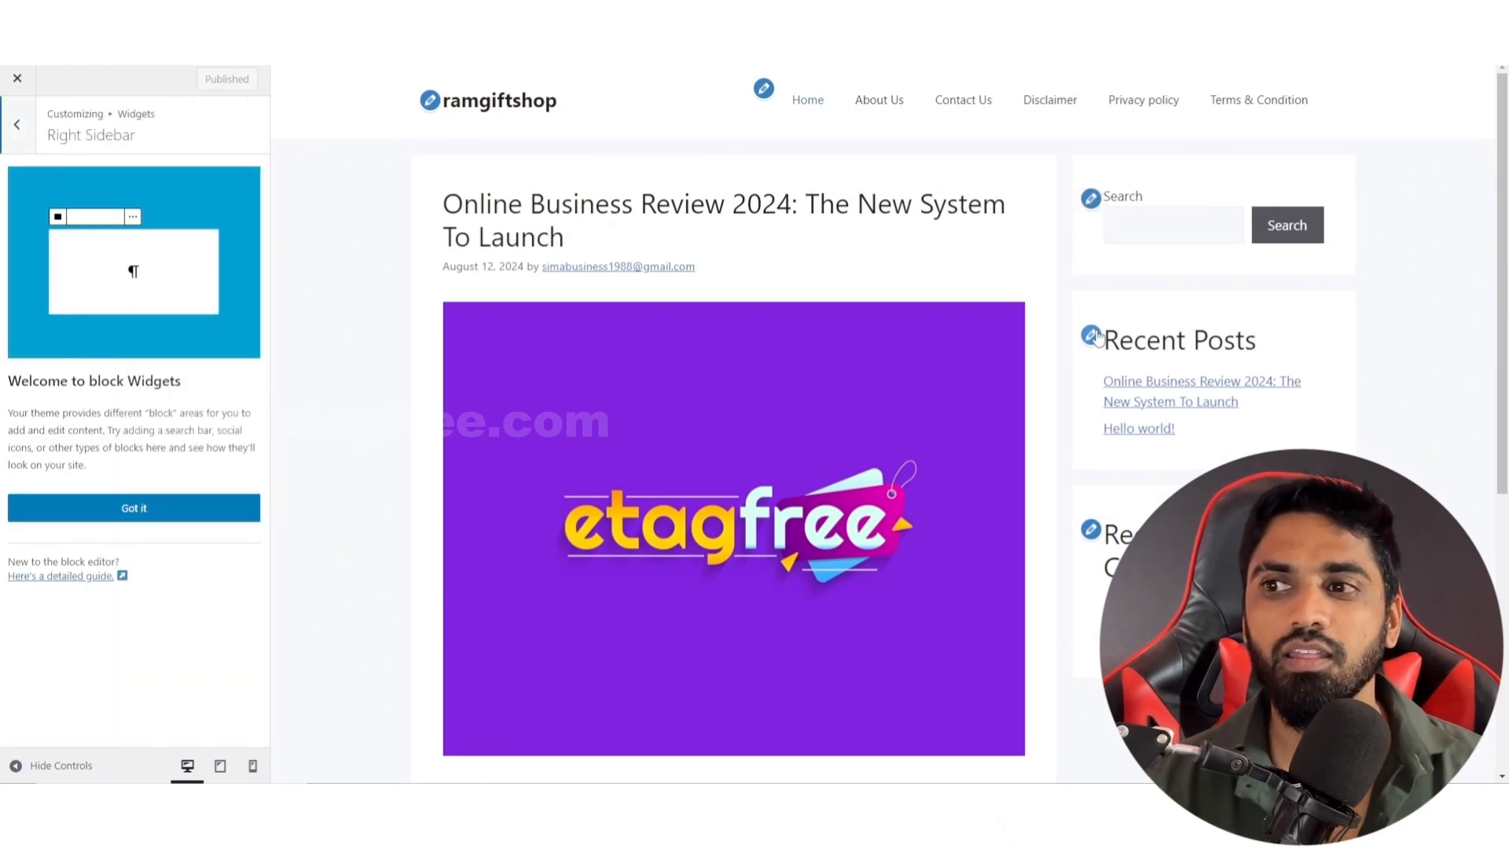
scroll(804, 569, "down", 6)
scroll(808, 559, "up", 6)
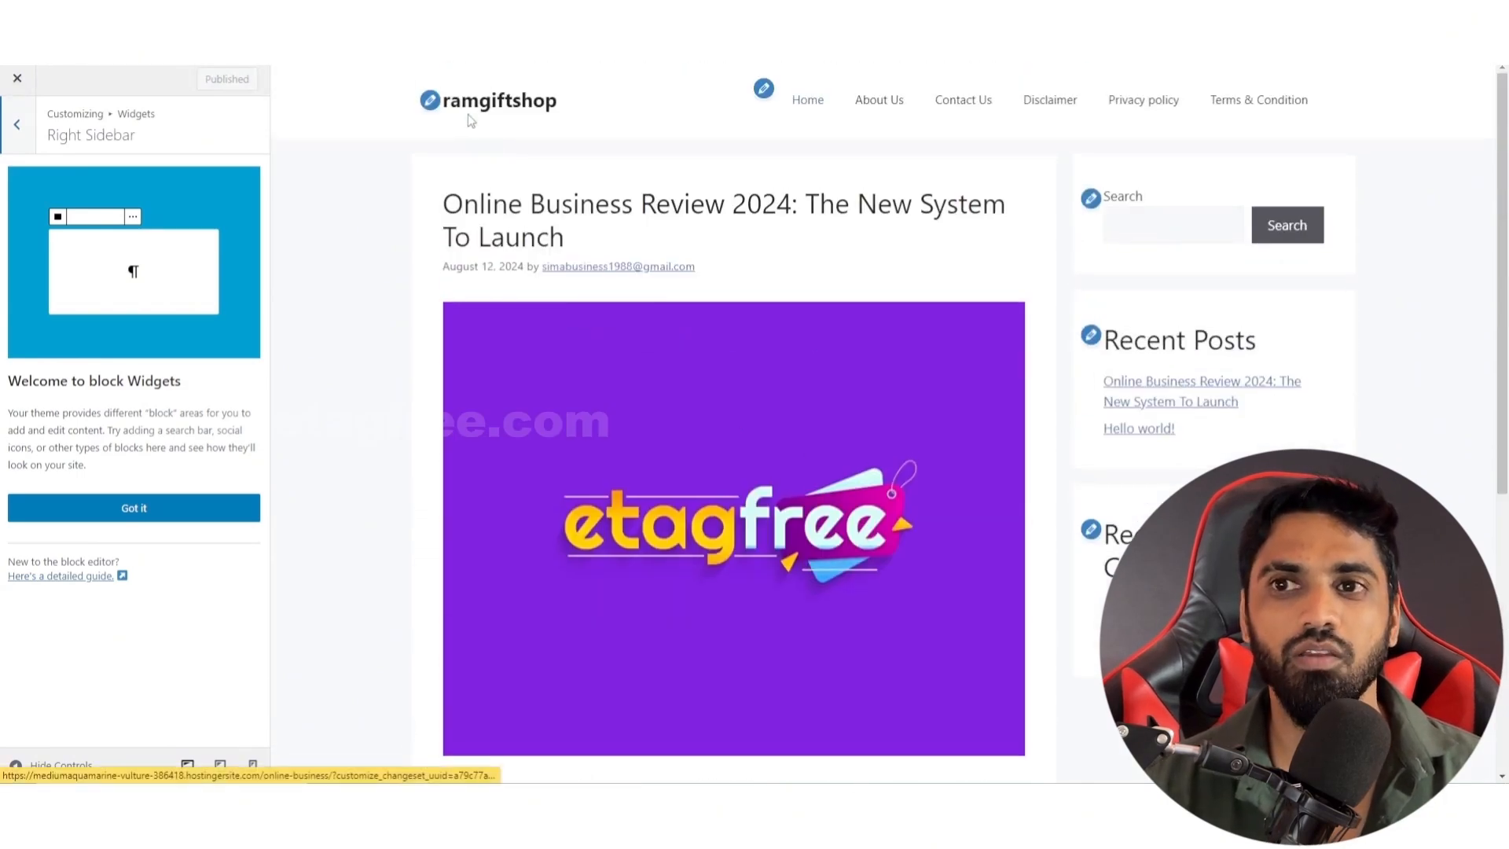
left_click(810, 104)
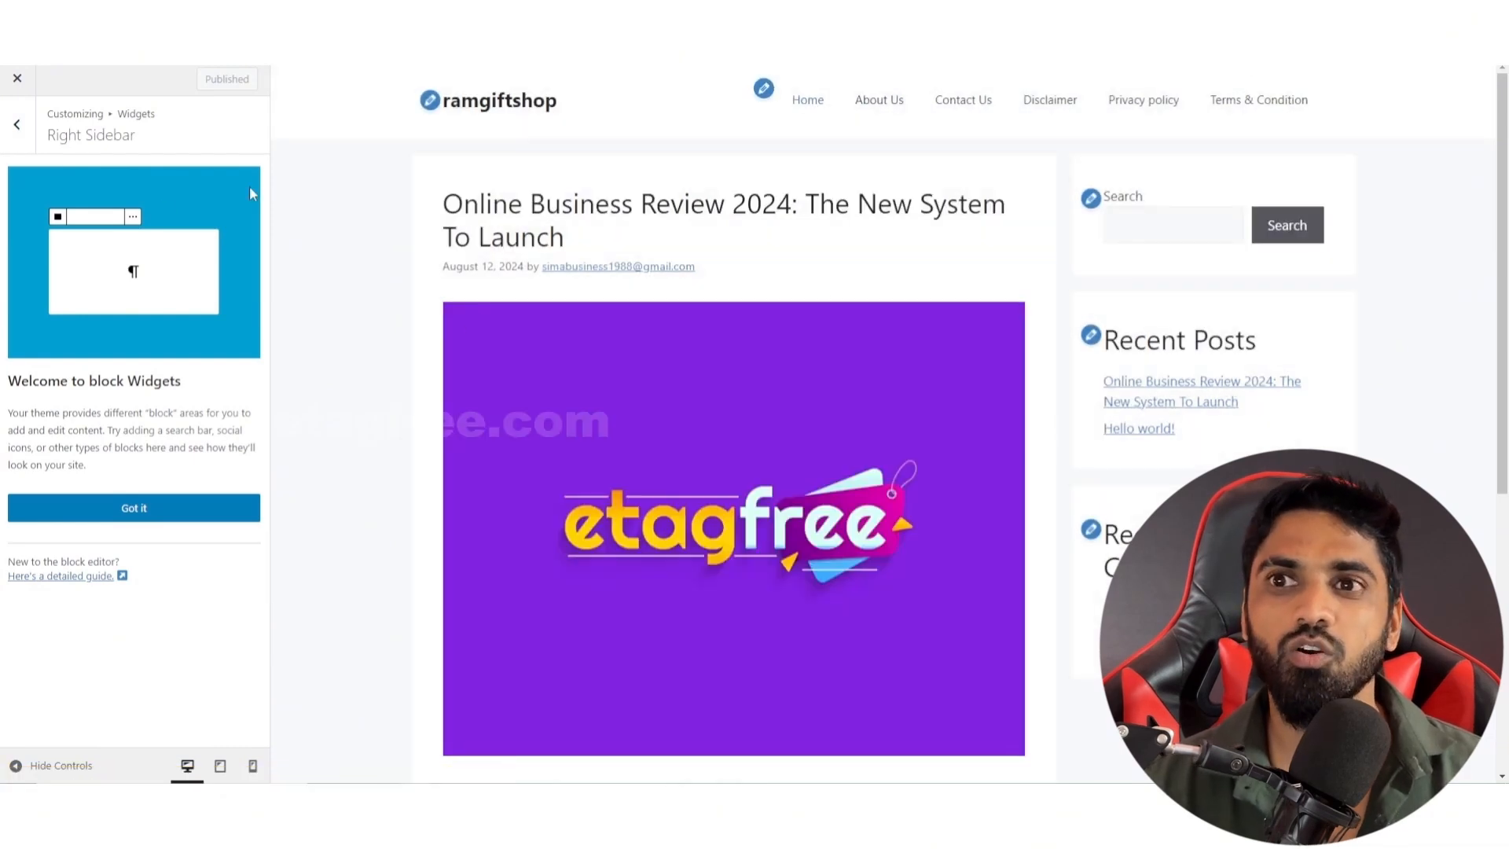
Step: Change the site title in the header's Site Identity settings to "Online Business ideas"
left_click(433, 107)
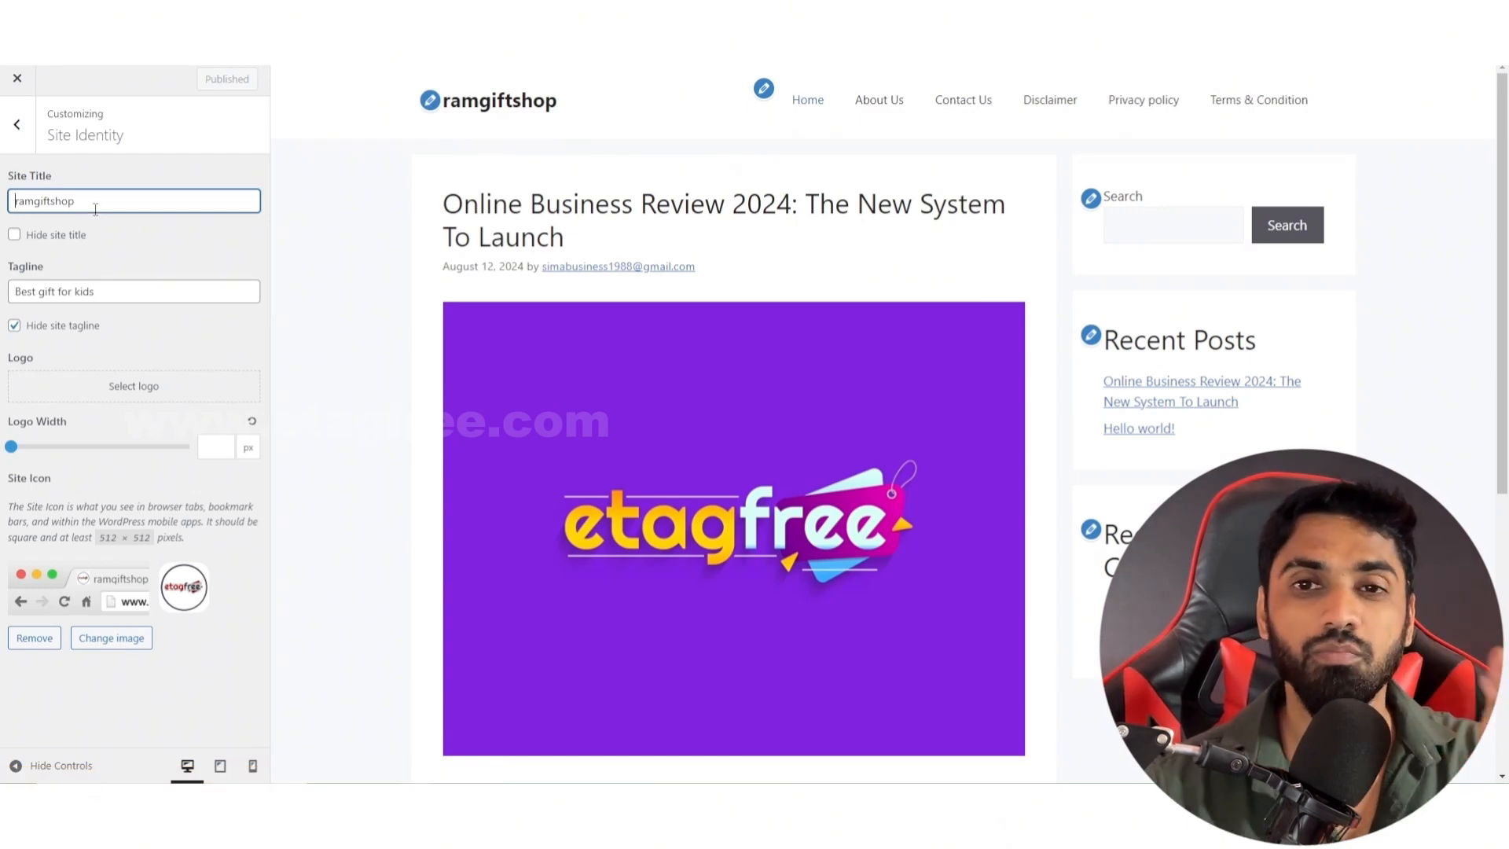
left_click_drag(91, 205, 2, 220)
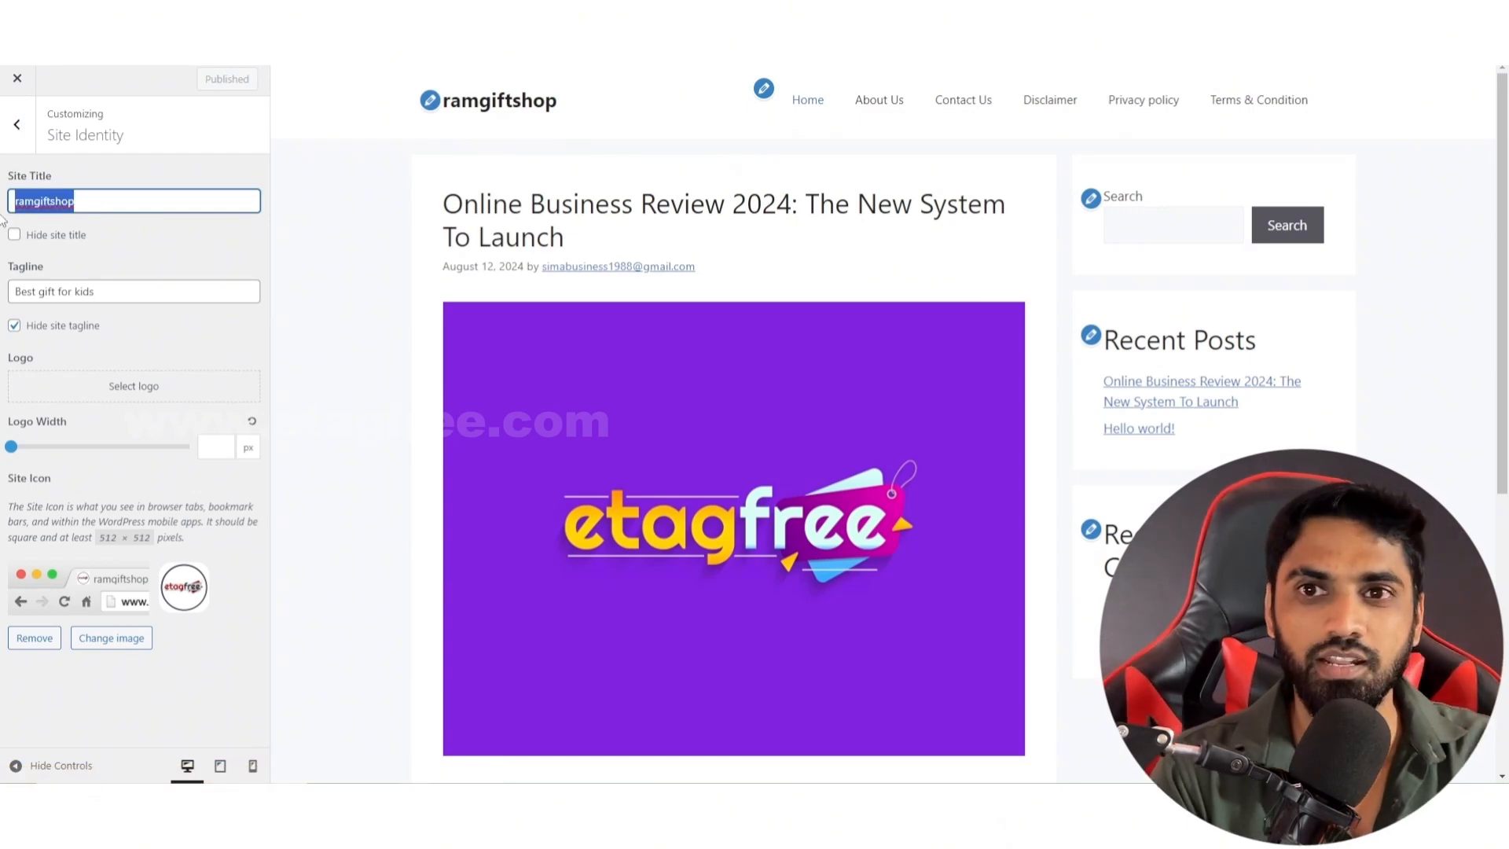
type("Online Business ide")
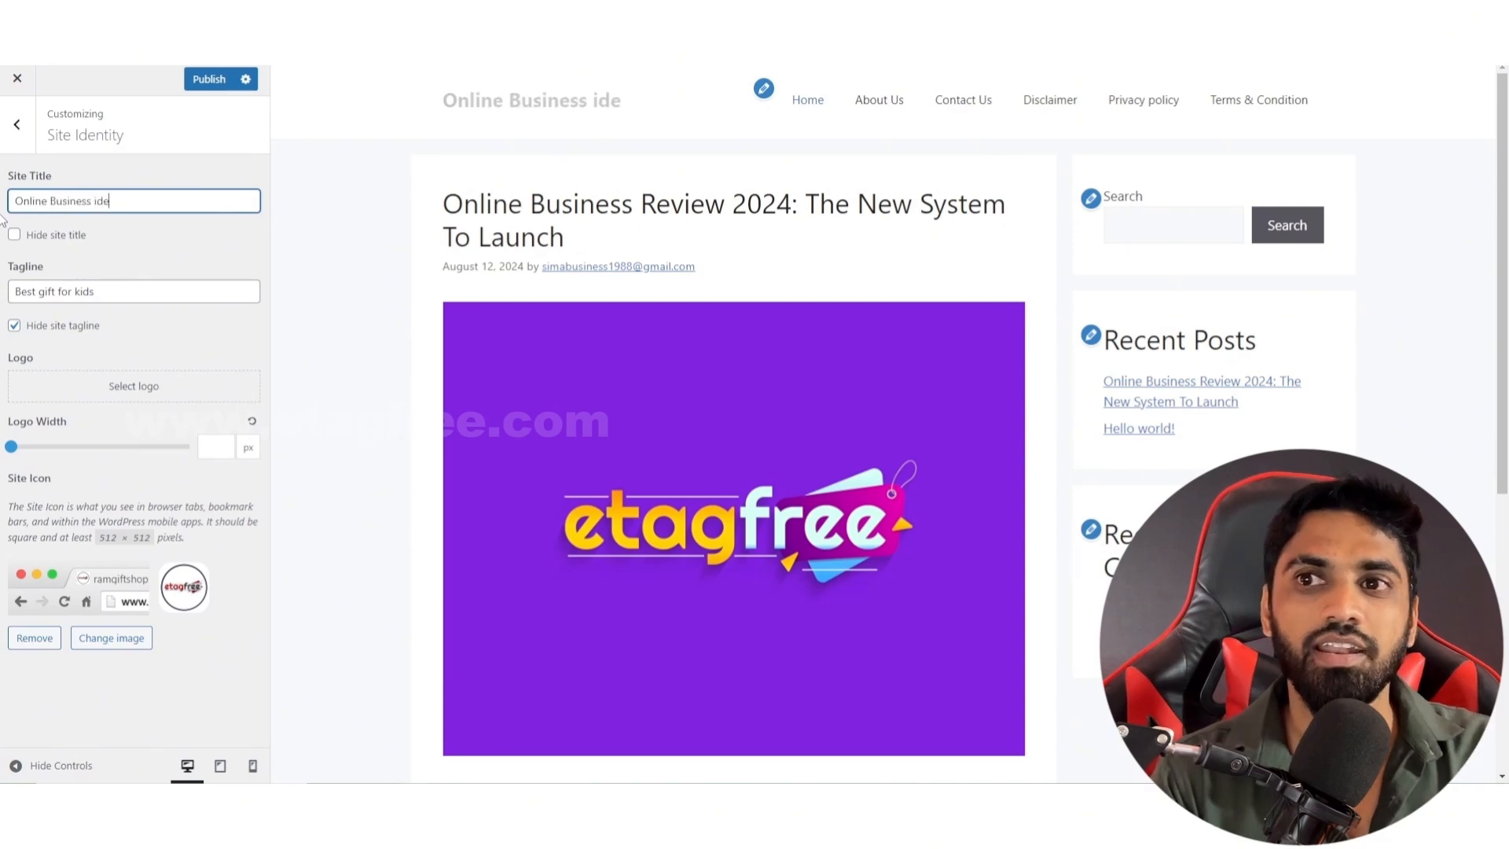
type("as")
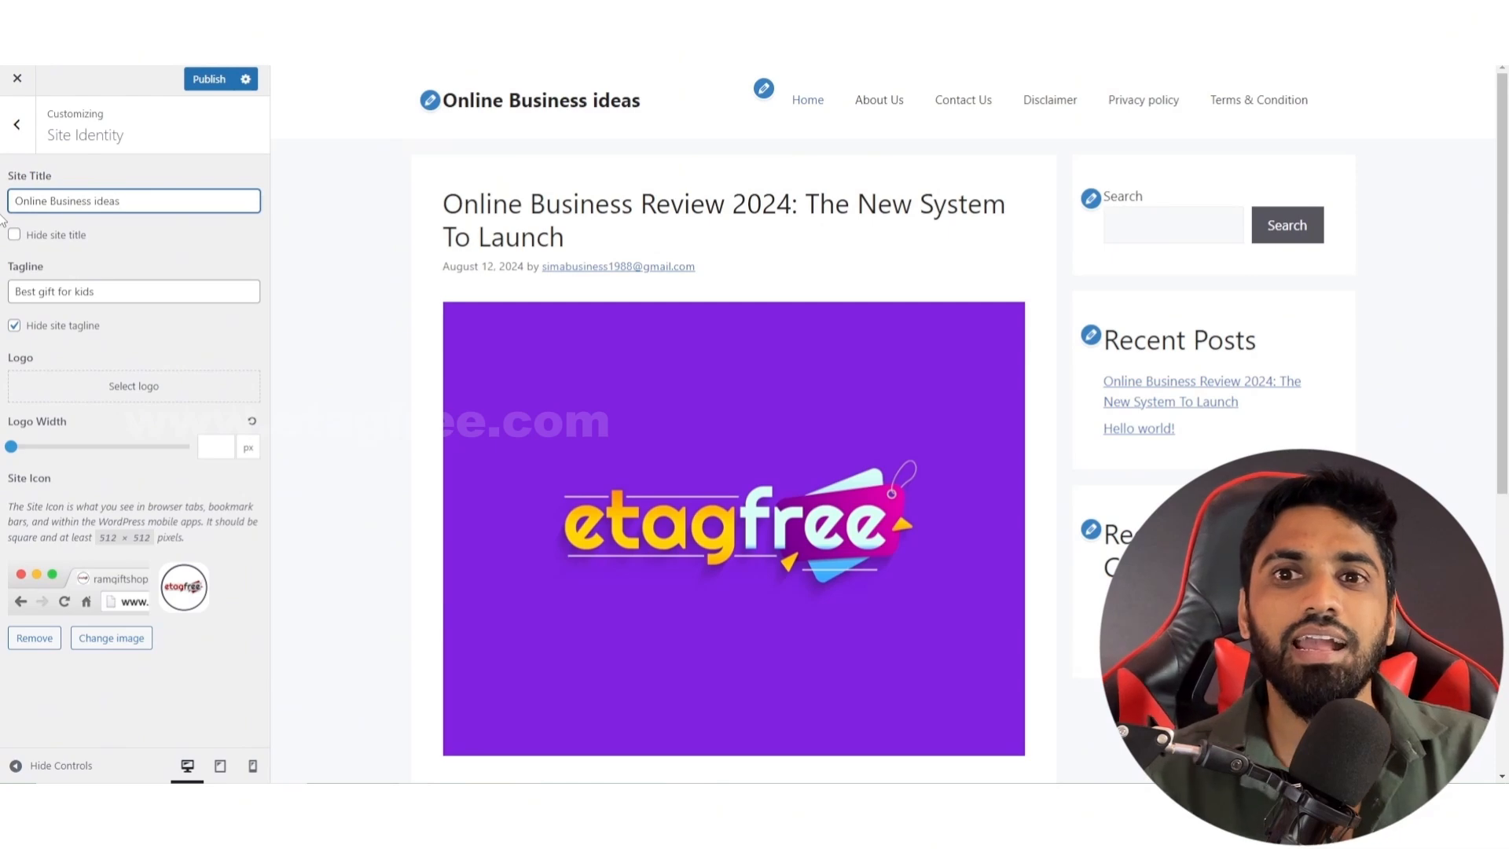
Step: Use a cropped version of 512-512.png as the site logo at 130 px width, and hide the site title
left_click(155, 390)
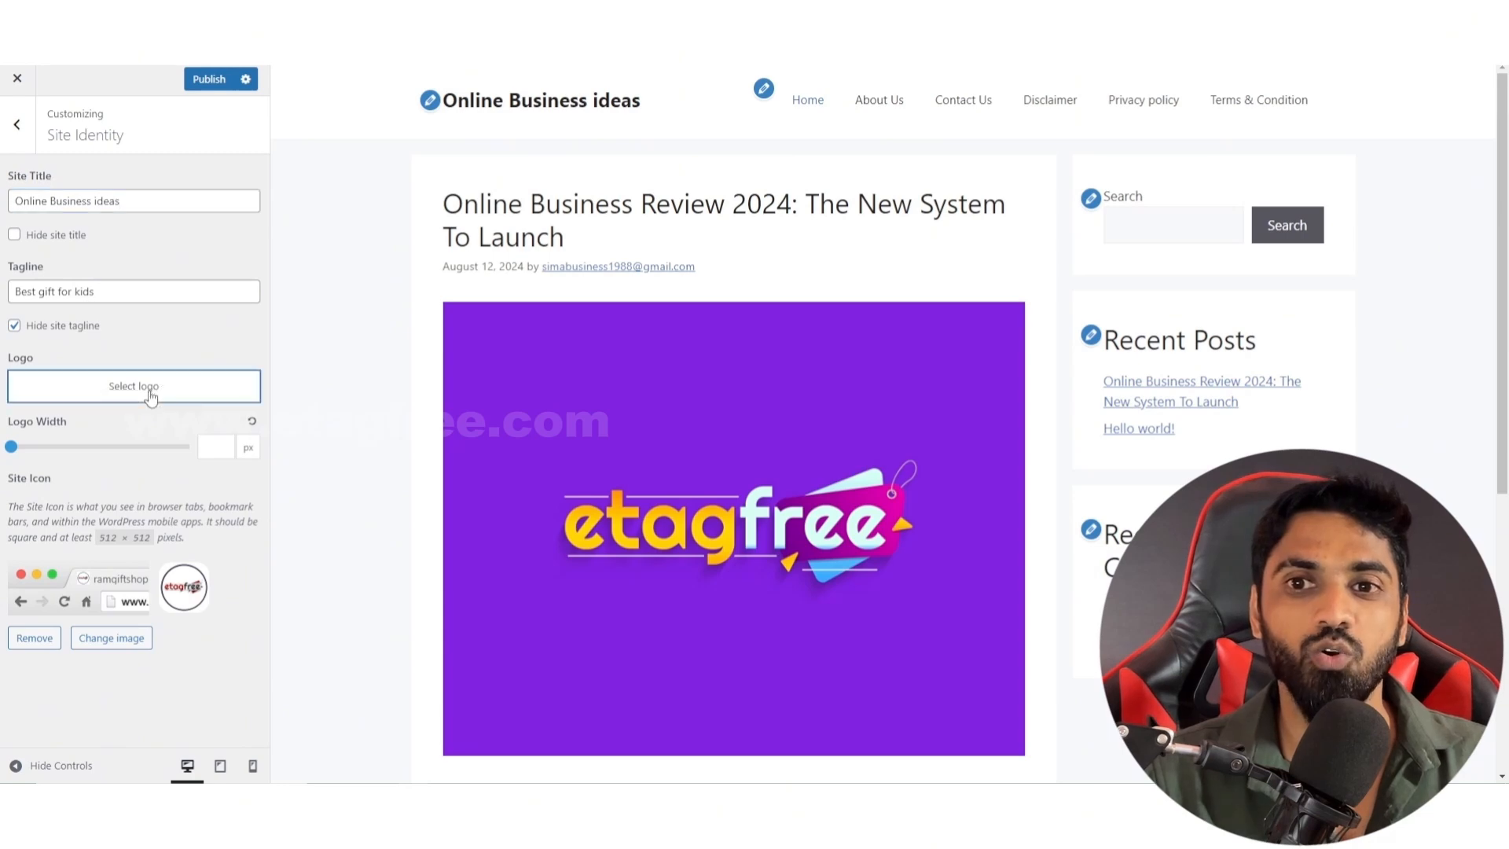
left_click(345, 267)
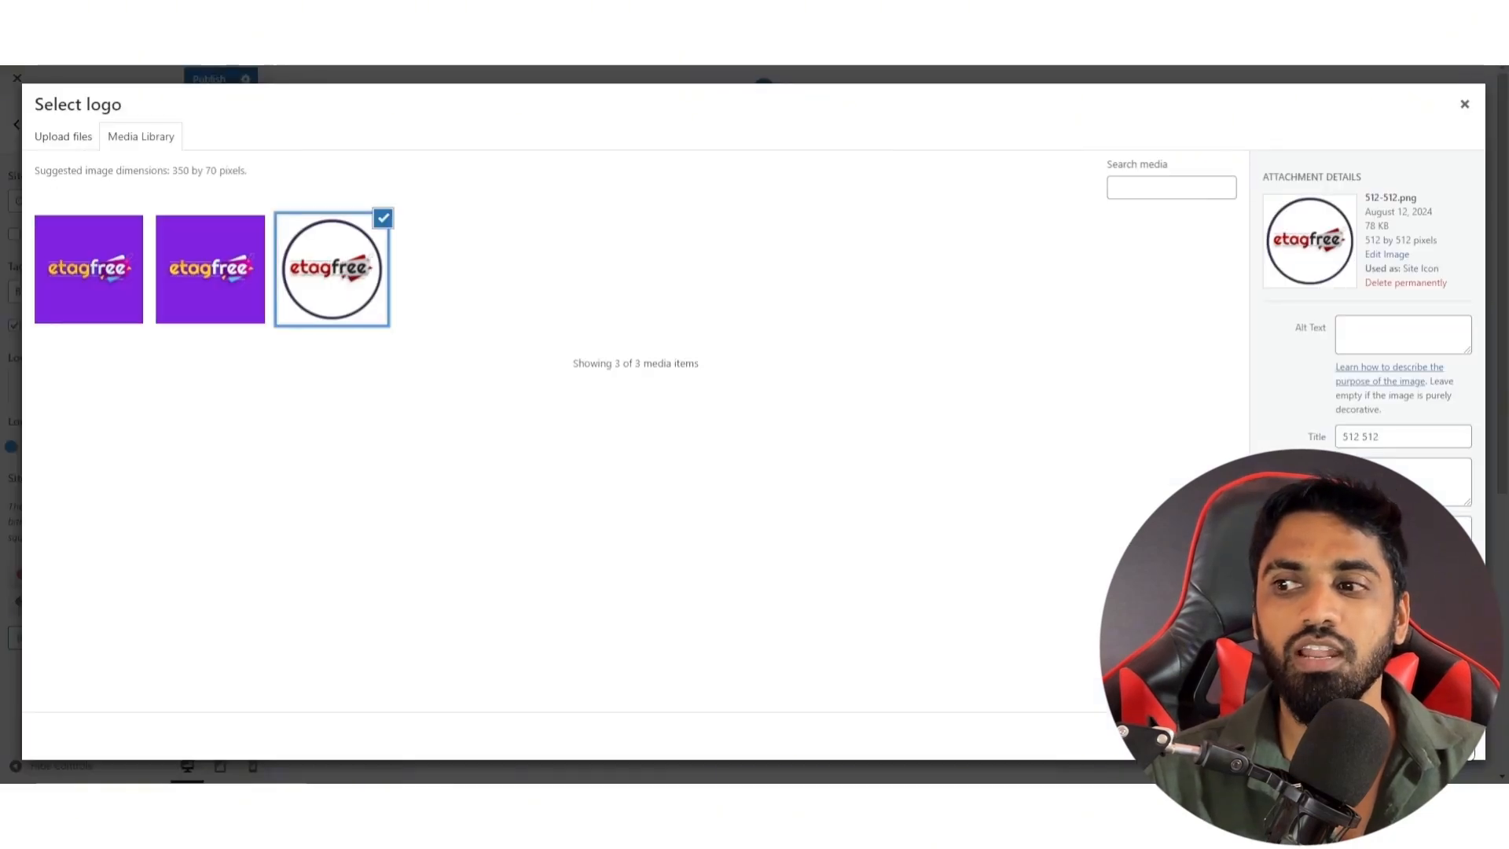
left_click(1444, 737)
left_click(1444, 736)
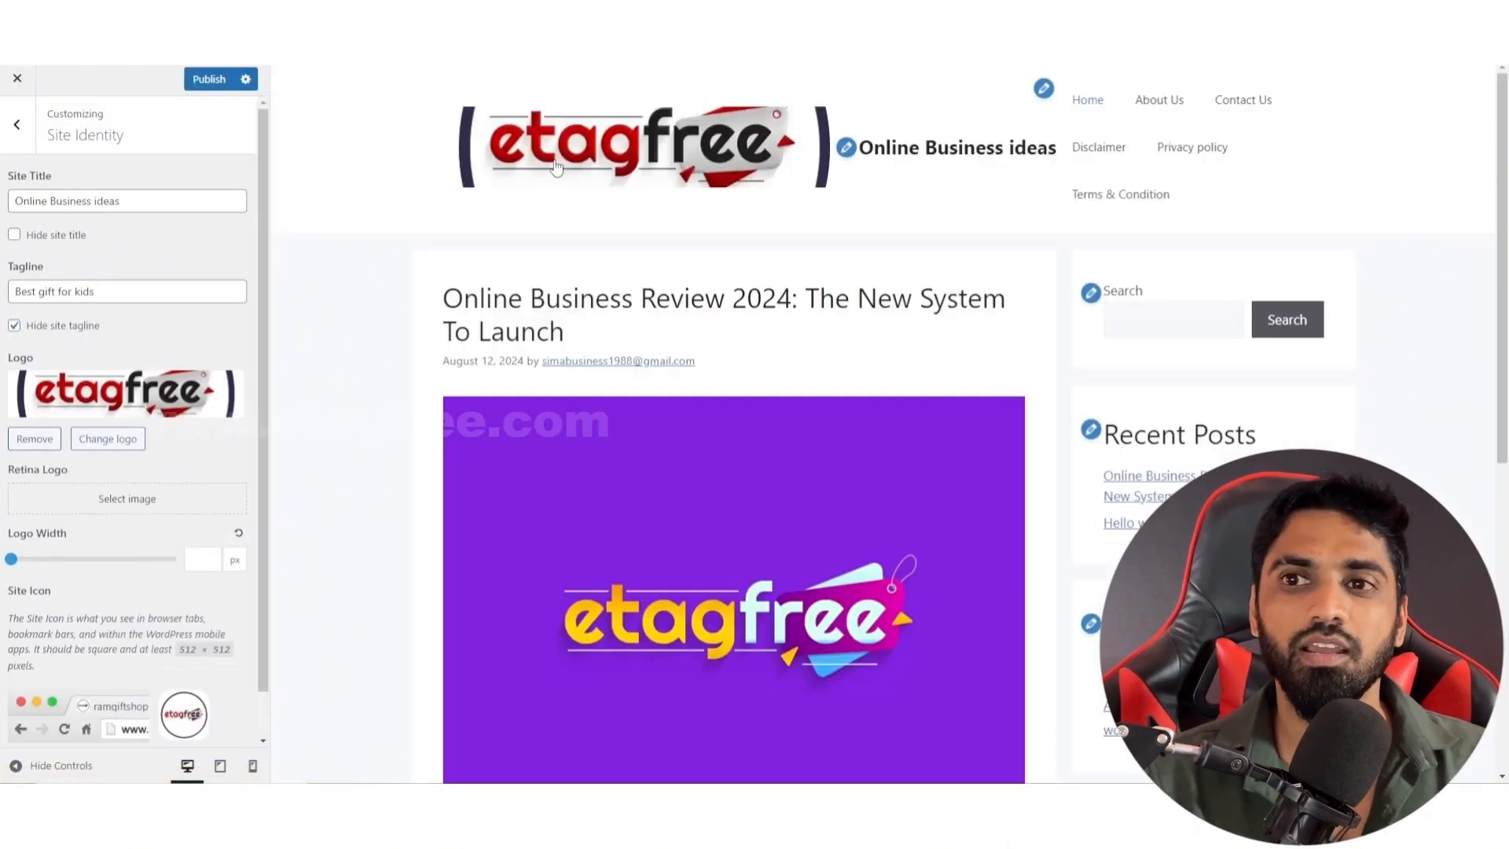
left_click_drag(17, 564, 25, 564)
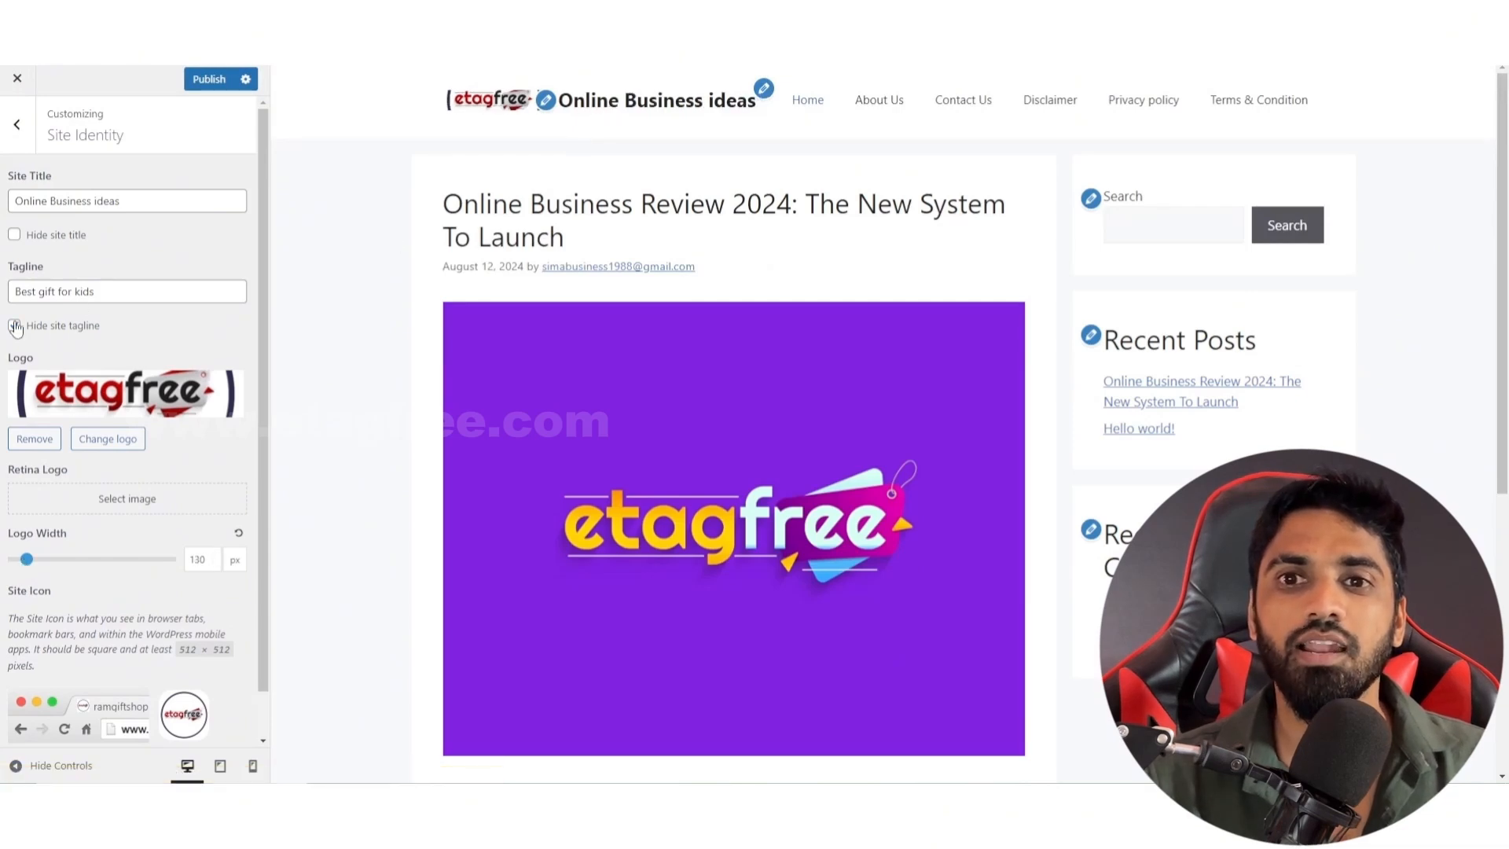
left_click(14, 235)
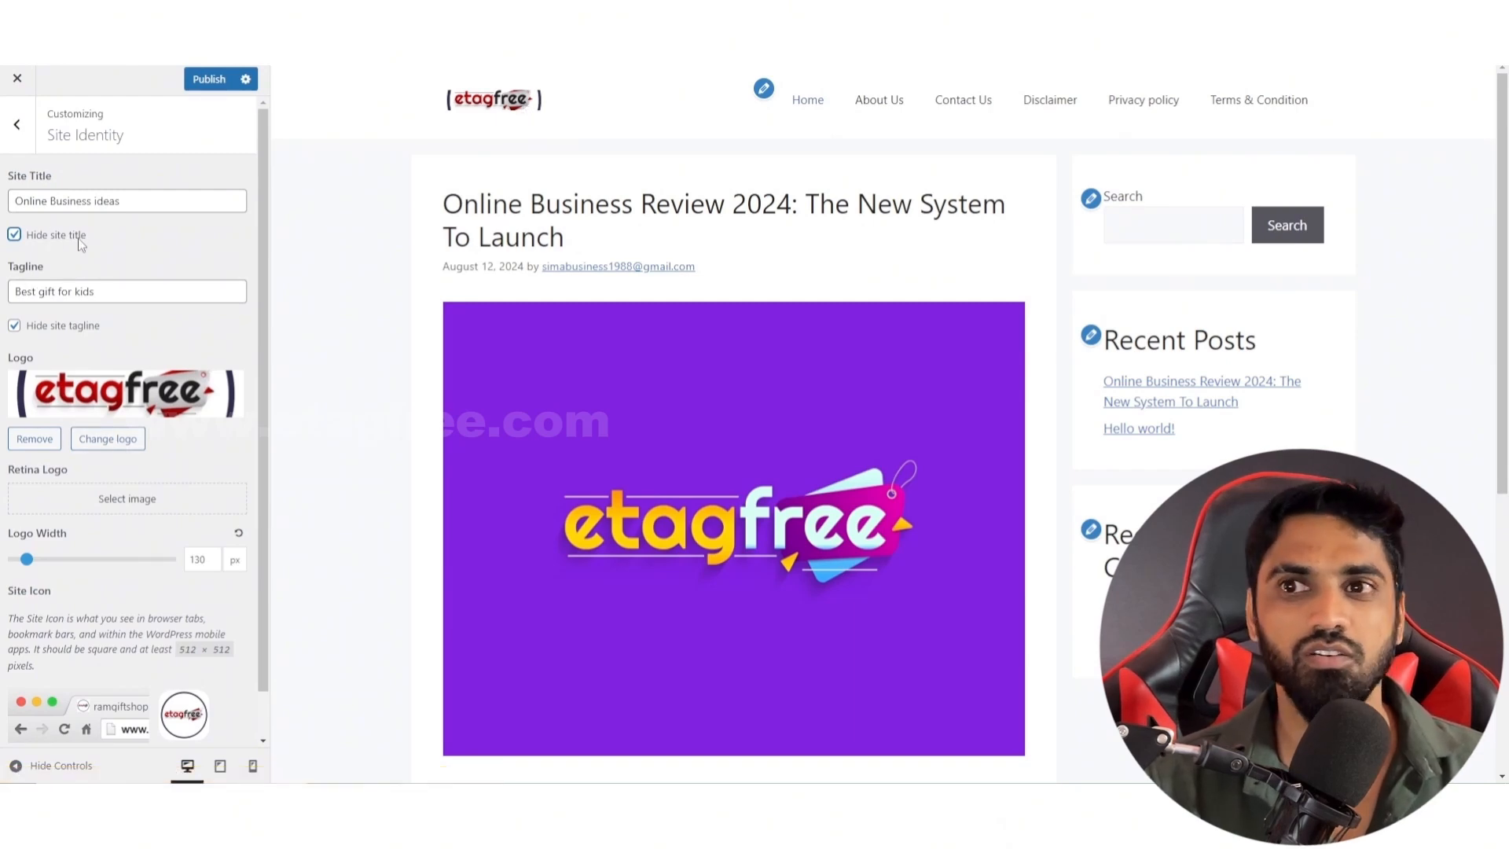
Step: Look through the Customizer's Colors, Site Identity, Layout Container and Primary Navigation settings
left_click(18, 126)
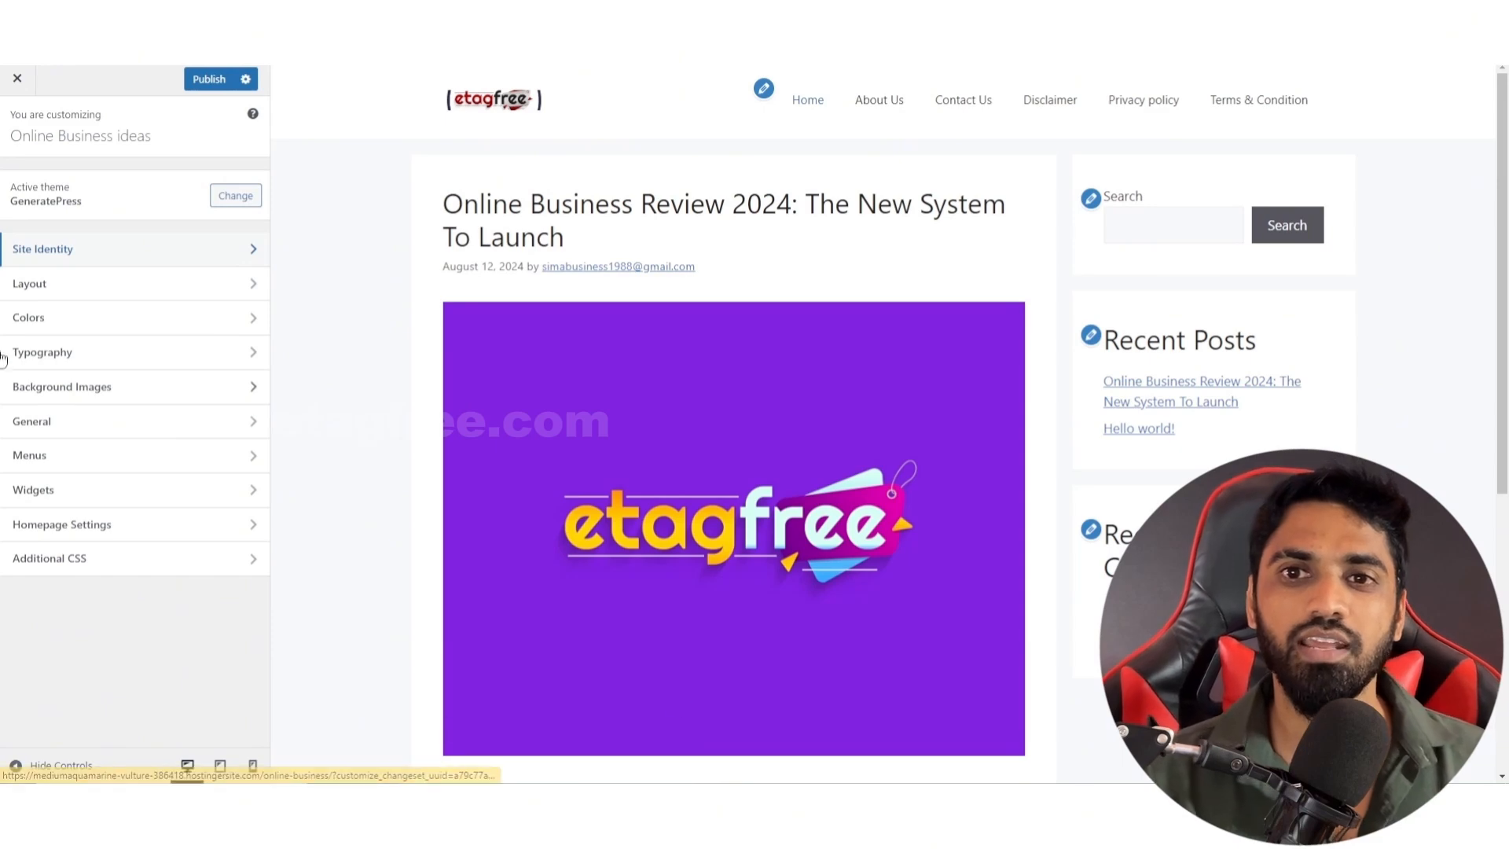
left_click(30, 327)
left_click(17, 128)
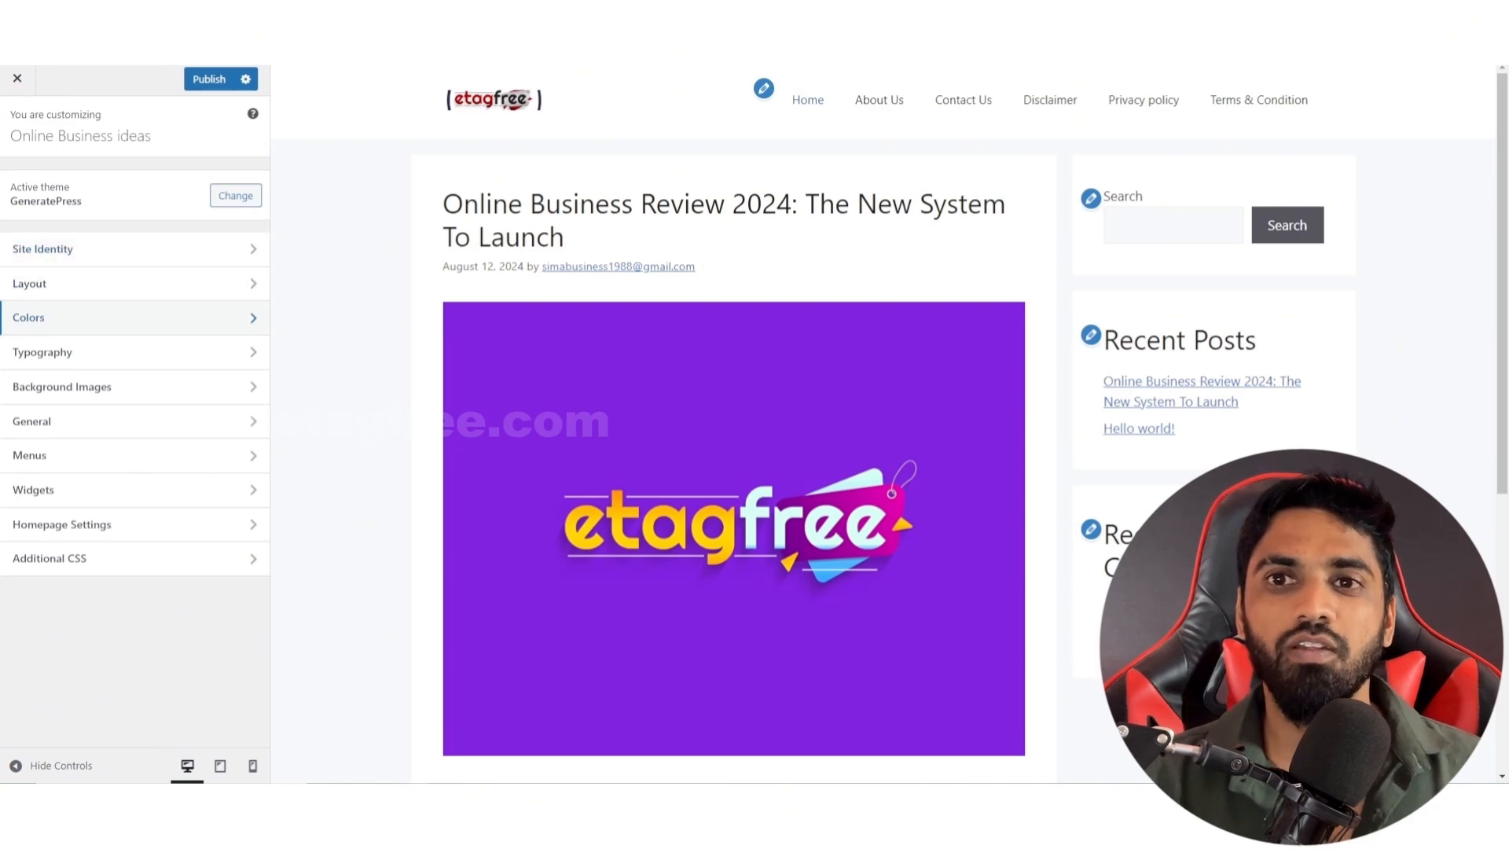
left_click(47, 250)
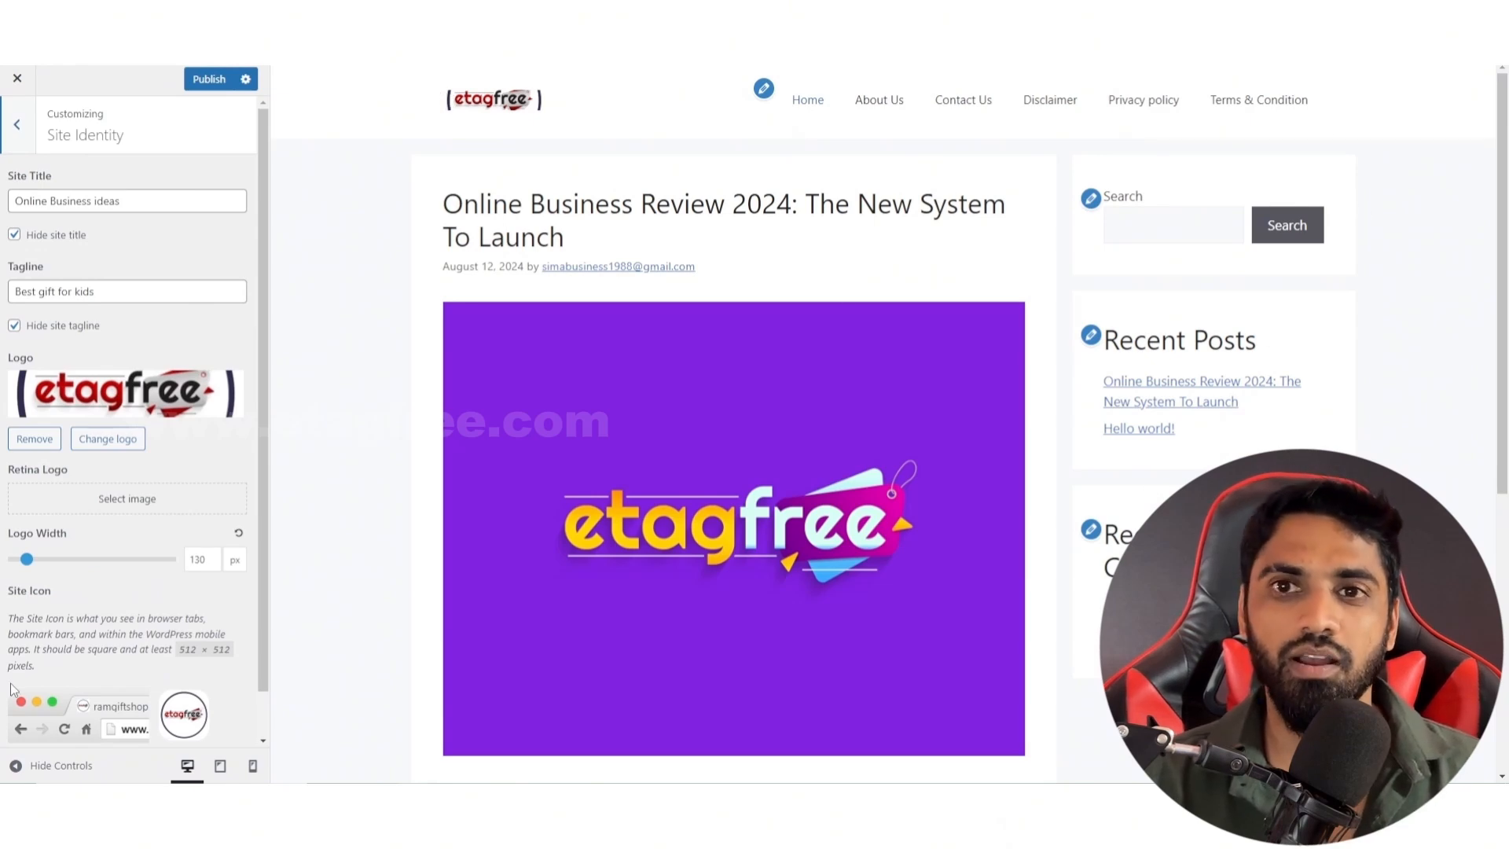
left_click(17, 126)
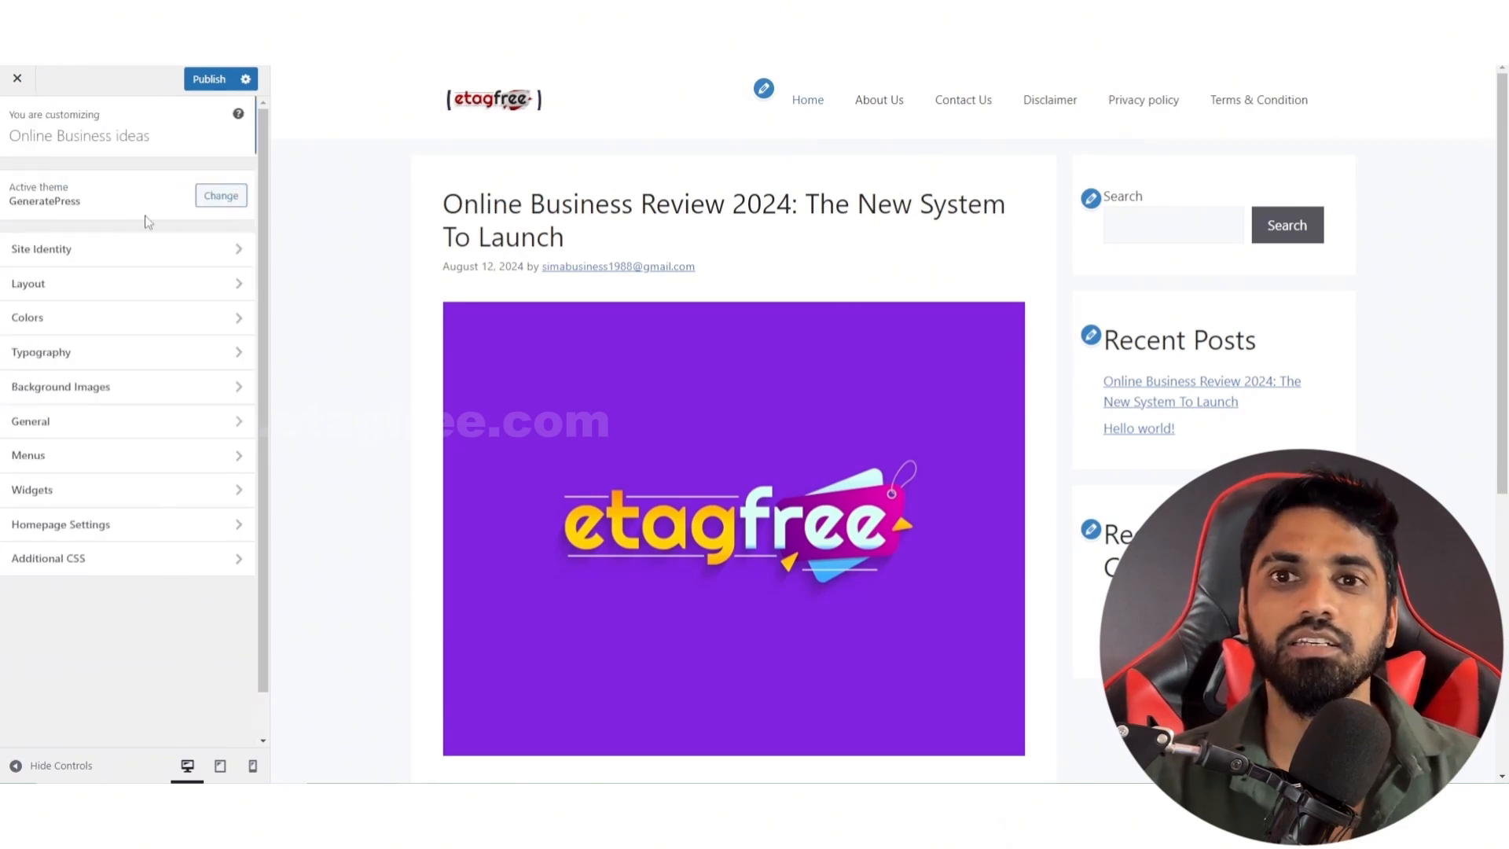
left_click(39, 286)
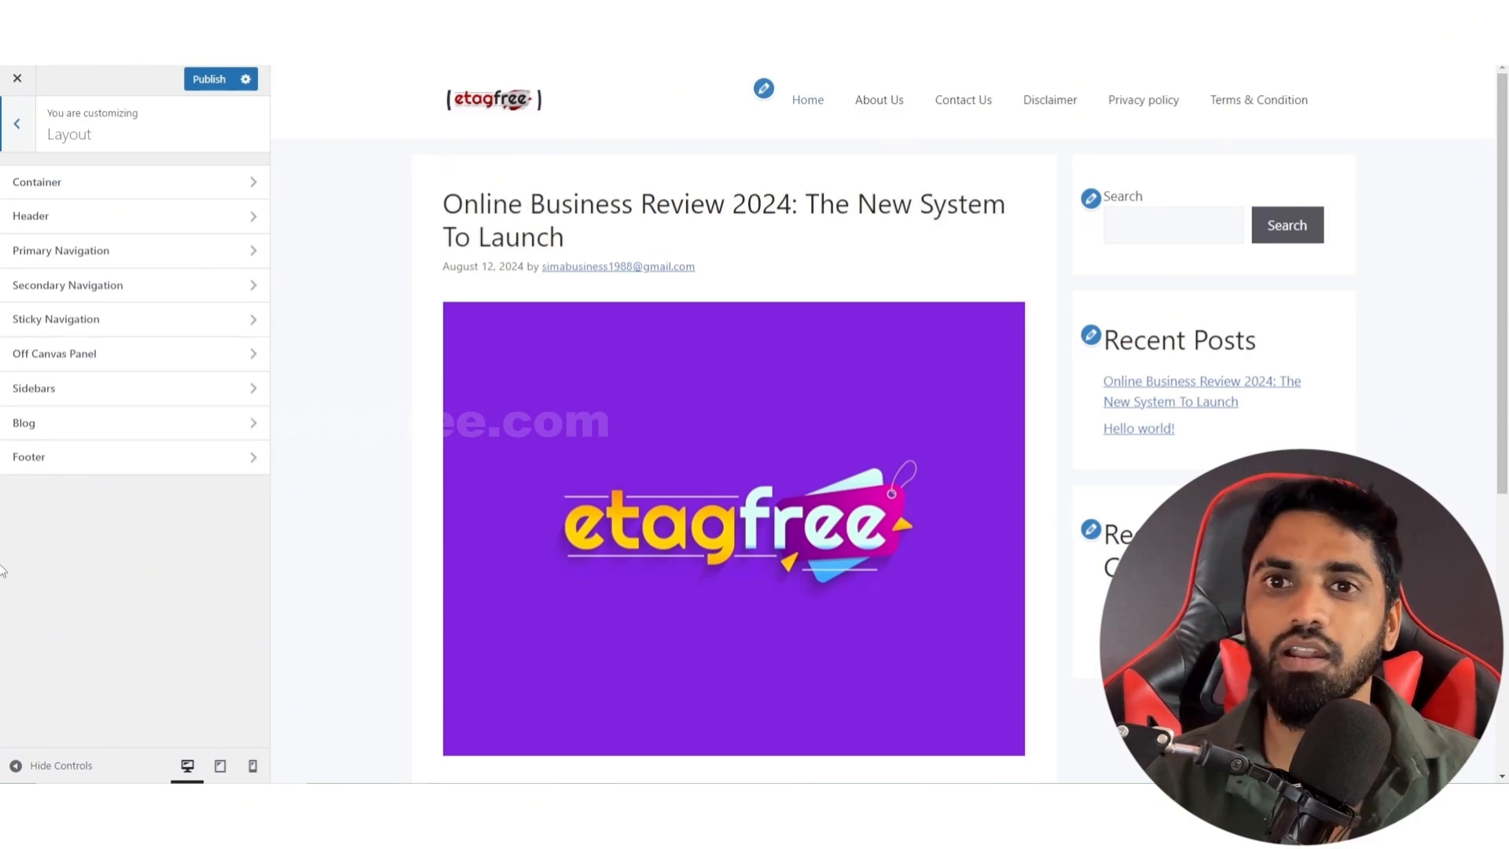
left_click(71, 182)
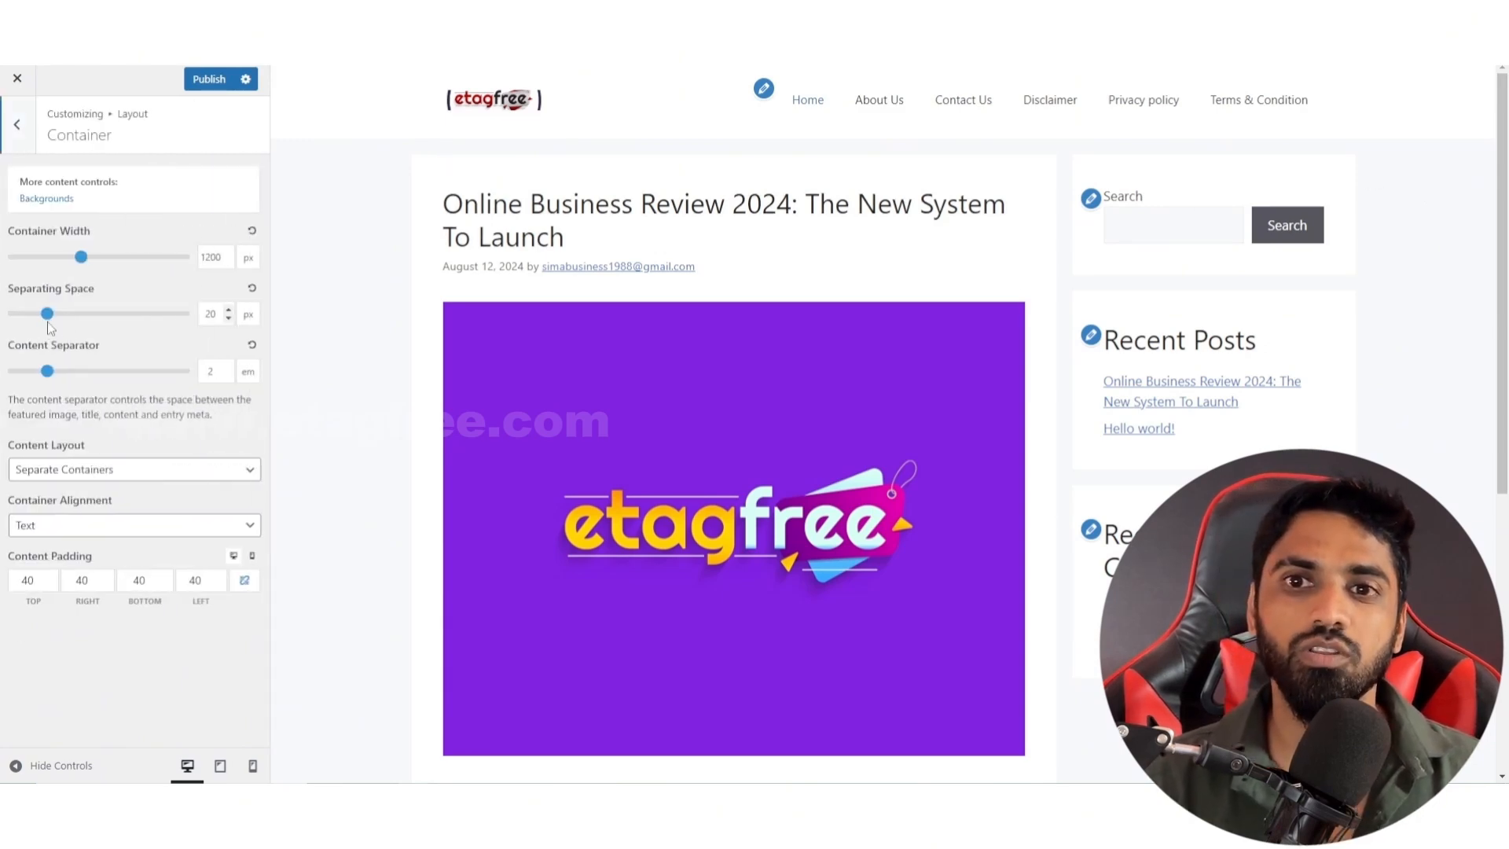
left_click(17, 124)
left_click(86, 251)
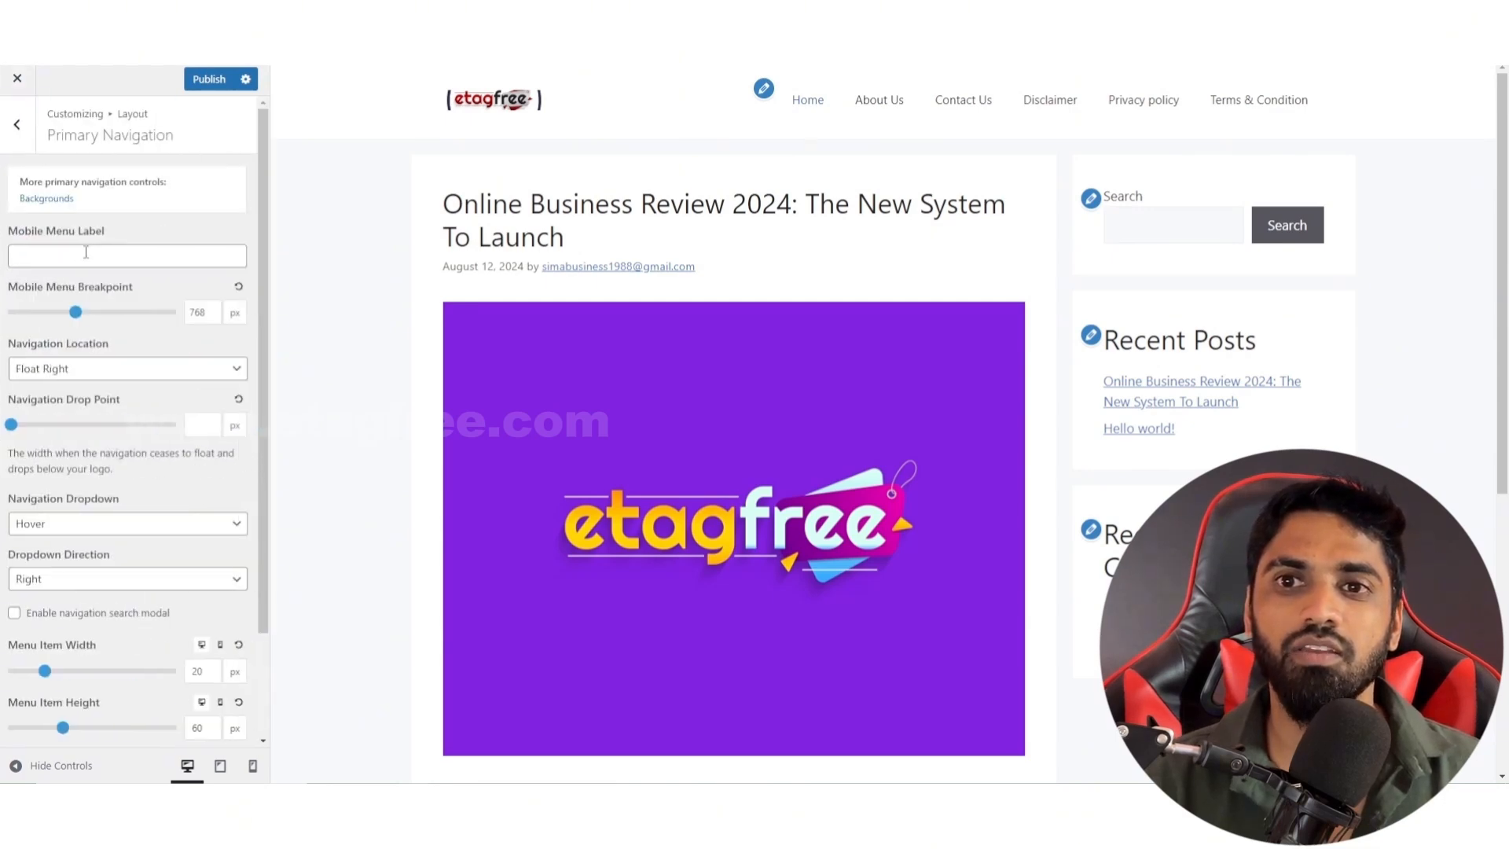
left_click(17, 125)
Step: Set the Sidebar Layout, Blog Sidebar Layout and Single Post Sidebar Layout to Content (no sidebars)
left_click(94, 387)
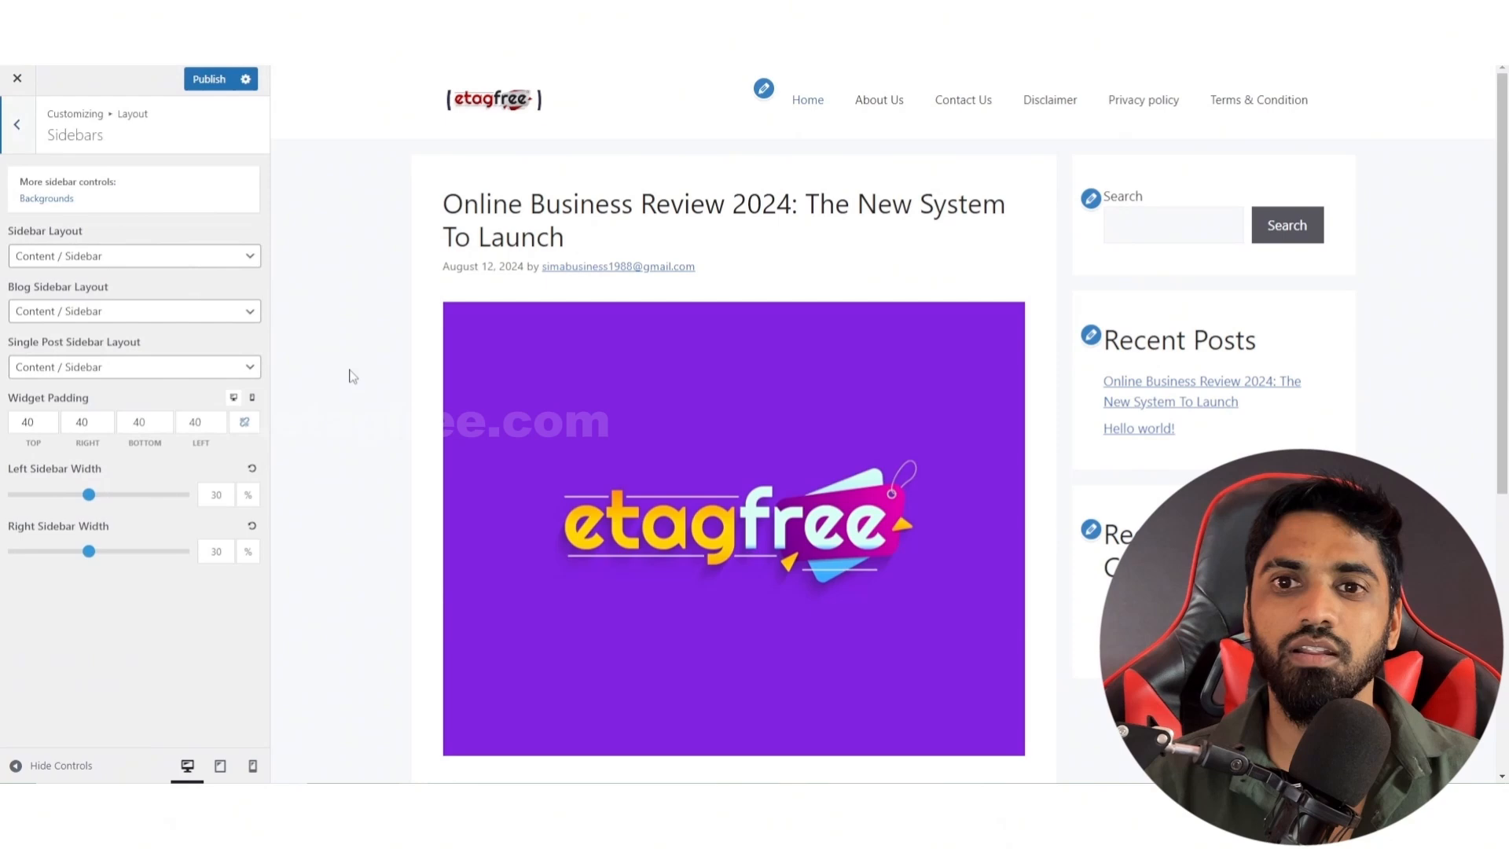
left_click(103, 260)
left_click(94, 278)
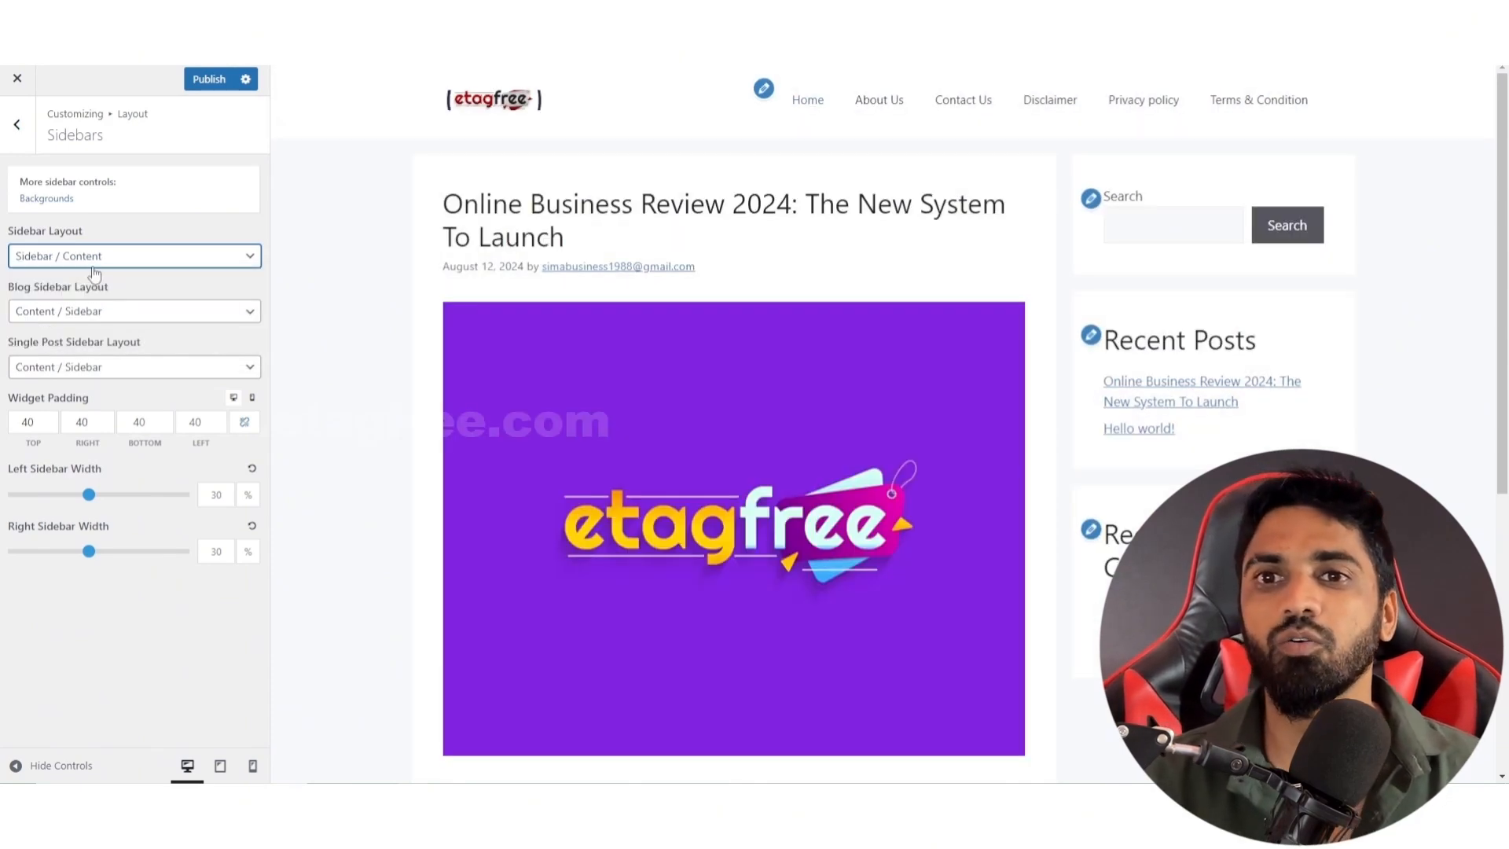
left_click(96, 308)
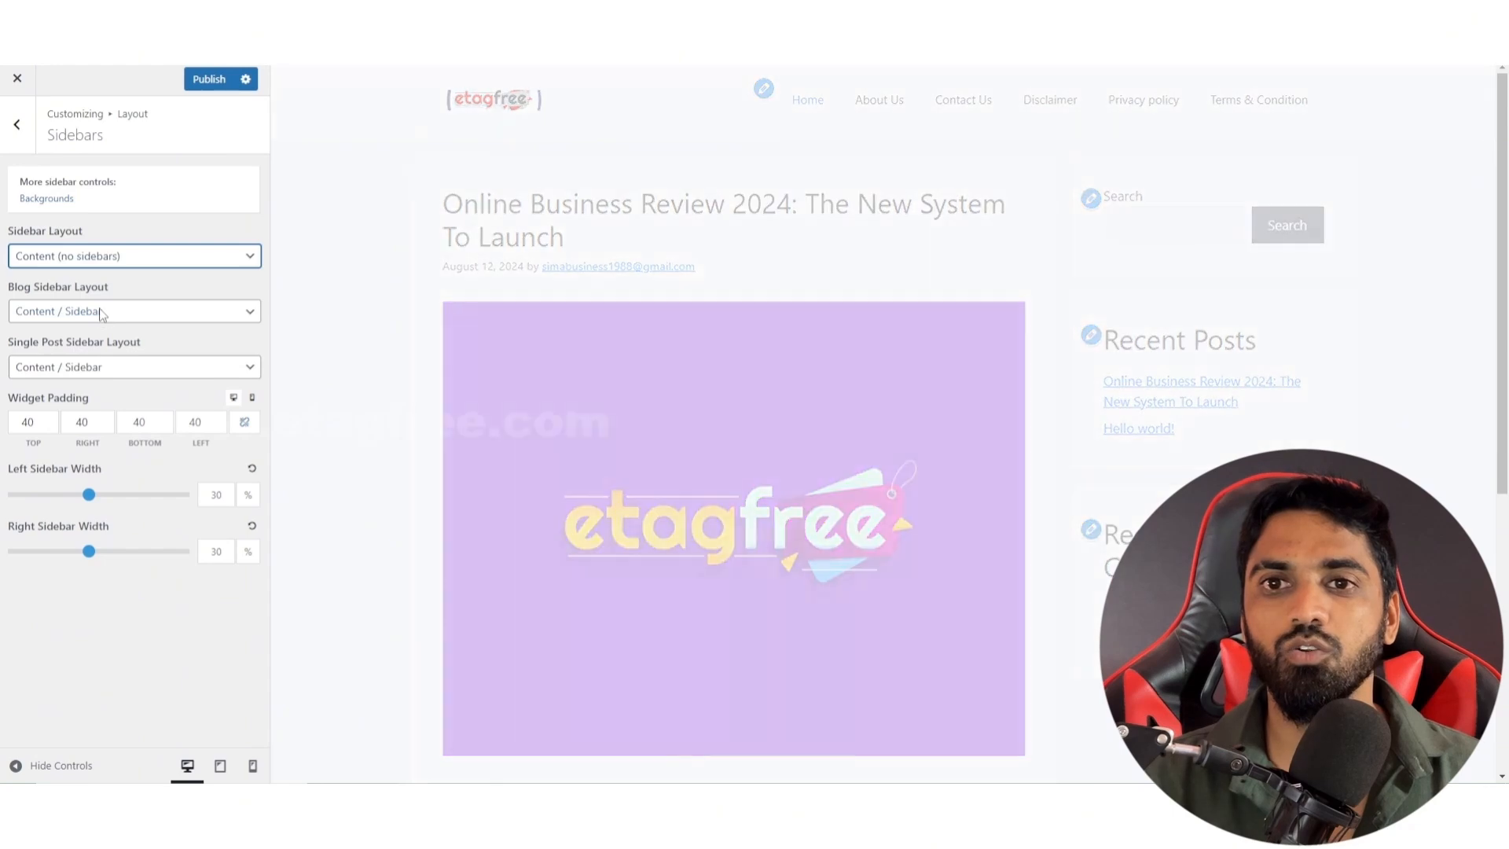
left_click(95, 312)
left_click(88, 362)
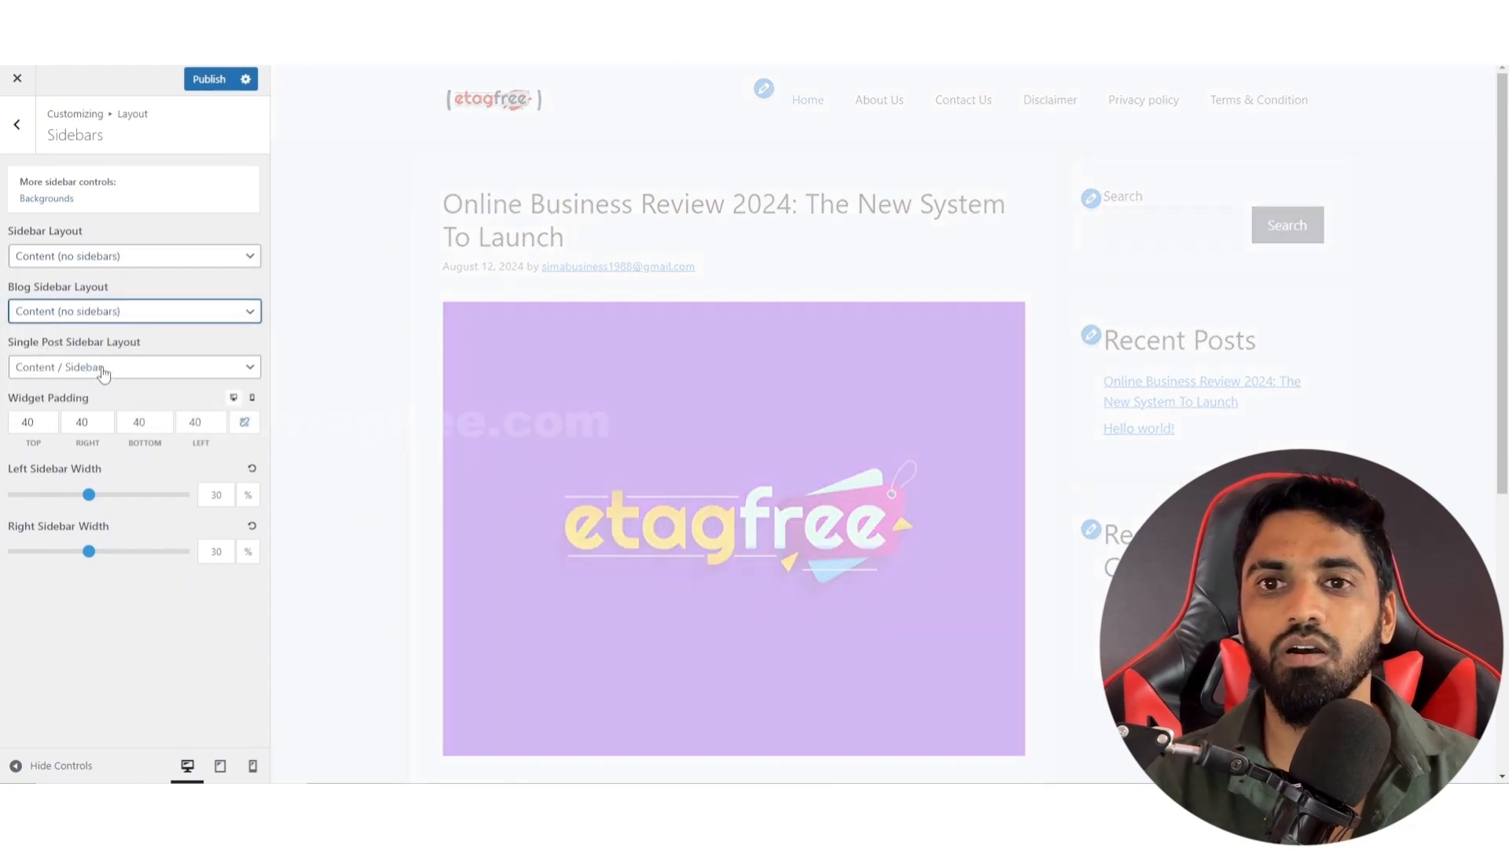
left_click(101, 368)
left_click(108, 418)
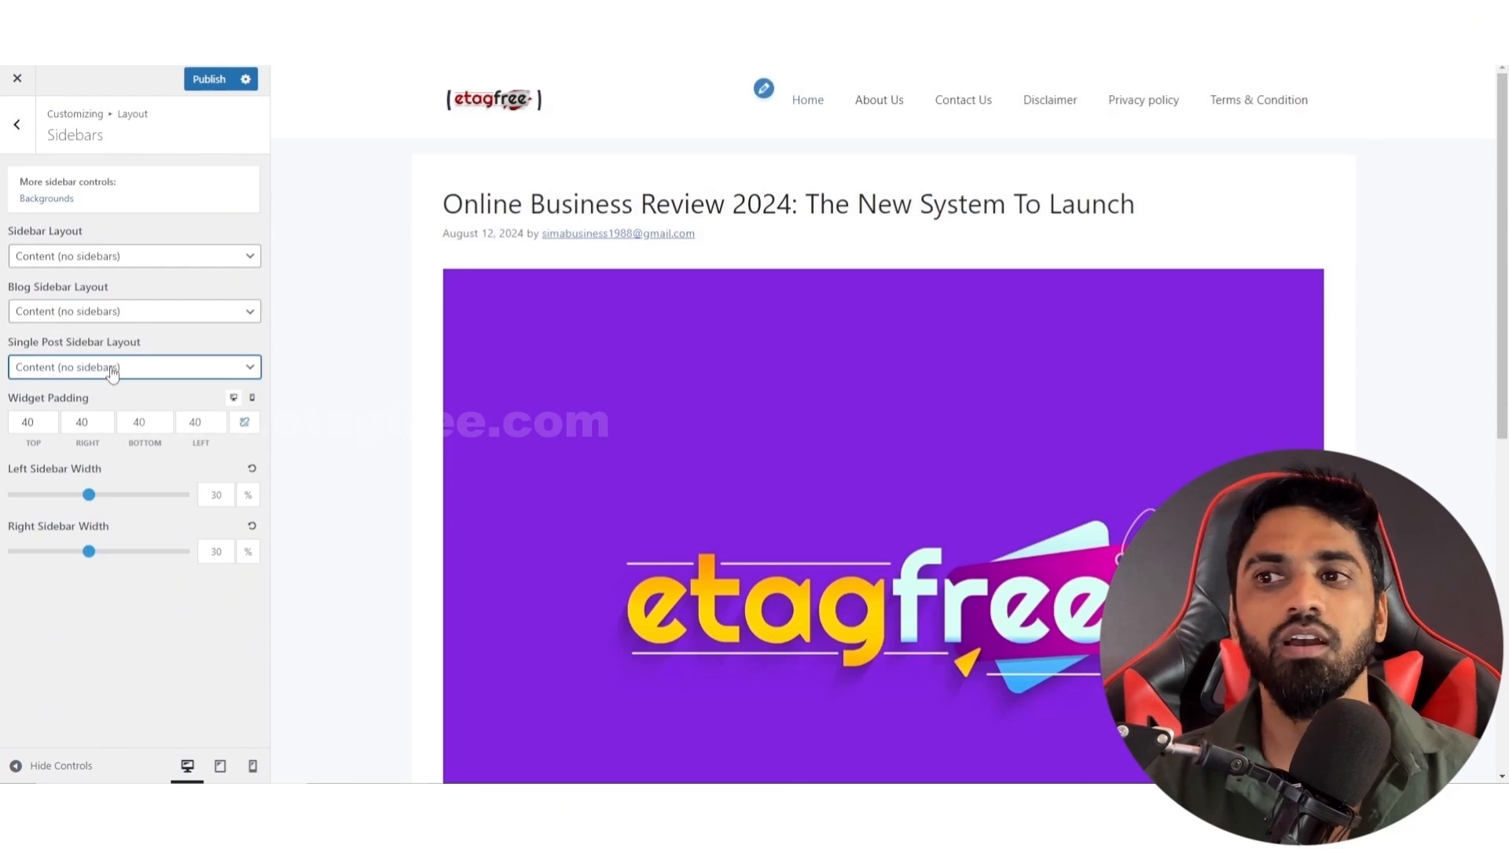
Step: Set the Sidebar Layout, Blog Sidebar Layout and Single Post Sidebar Layout to Content / Sidebar
left_click(53, 261)
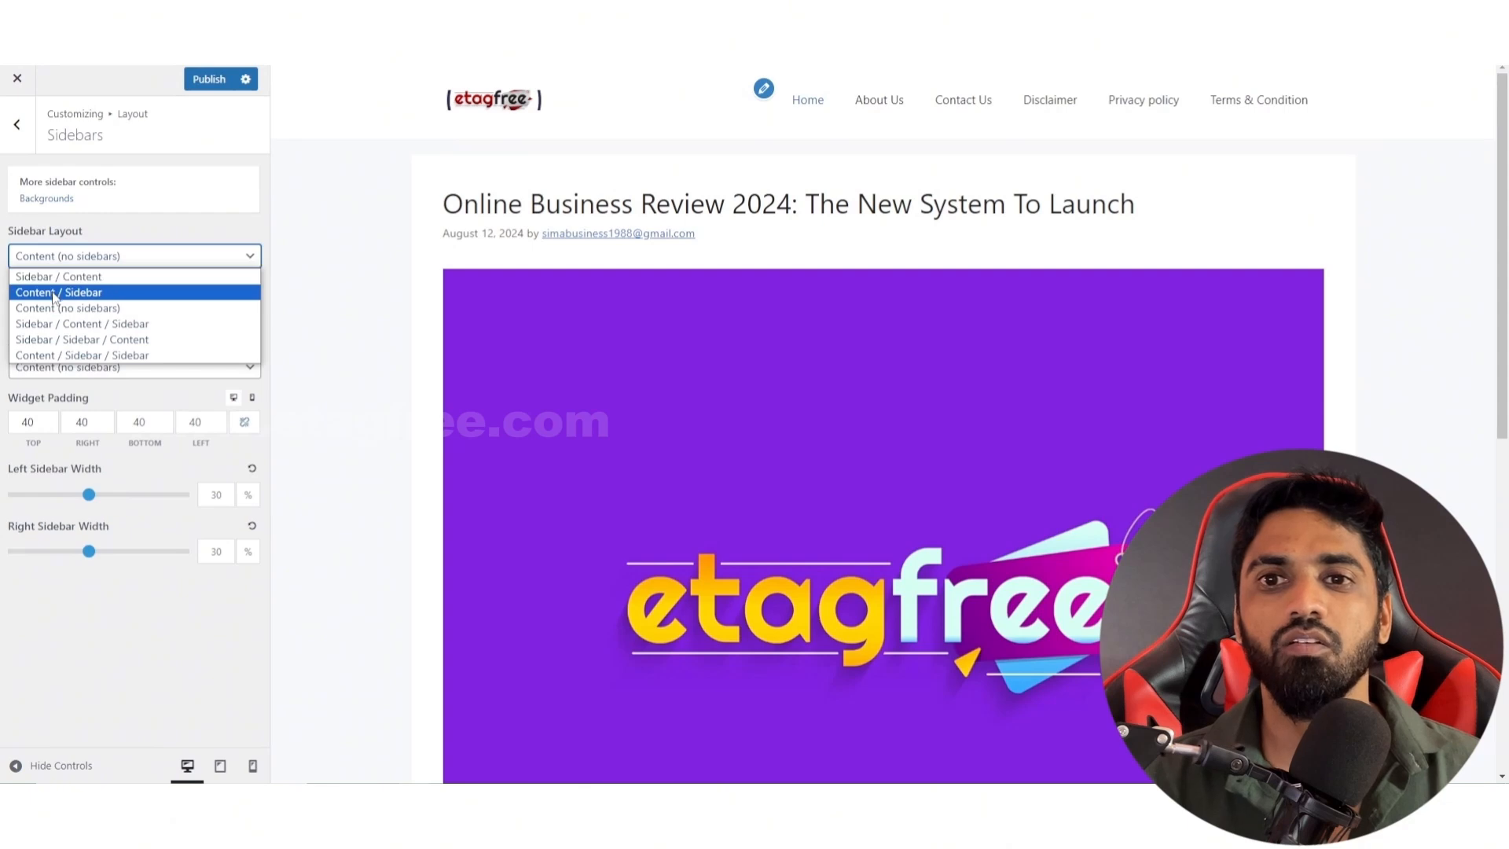
left_click(63, 289)
left_click(76, 314)
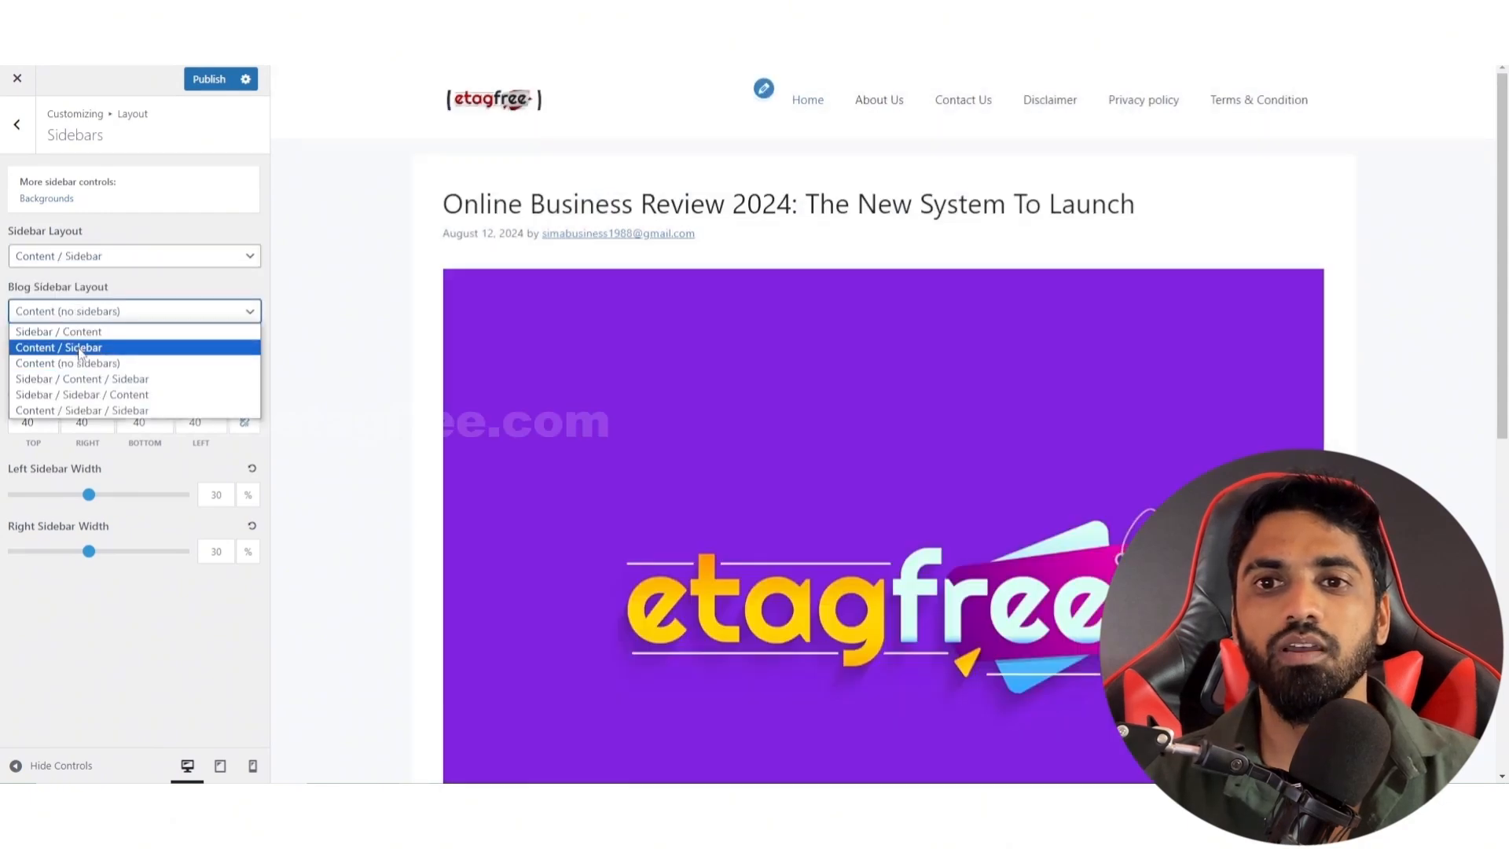
left_click(78, 348)
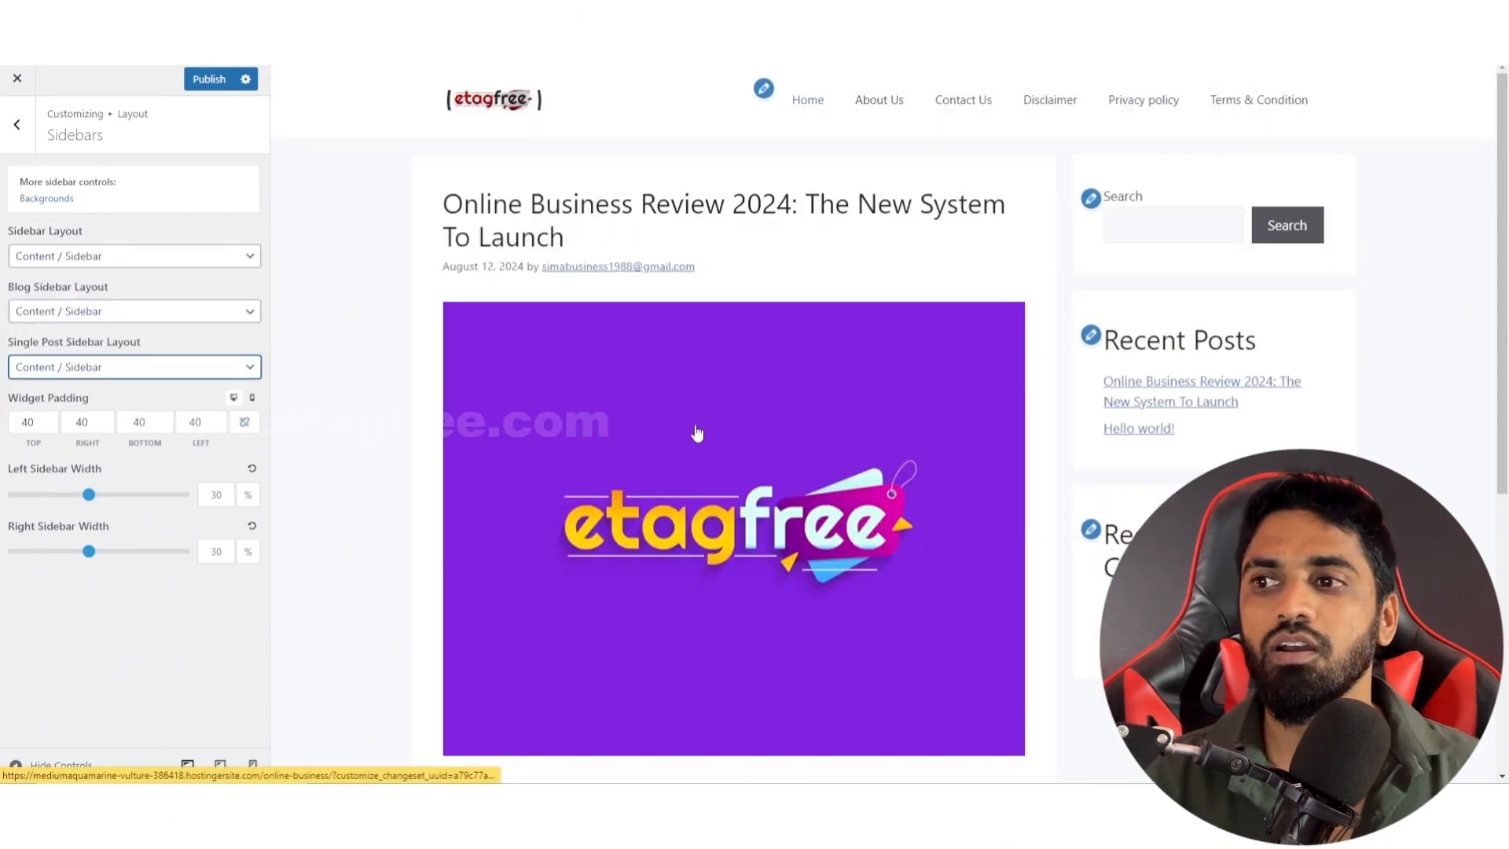
left_click(28, 146)
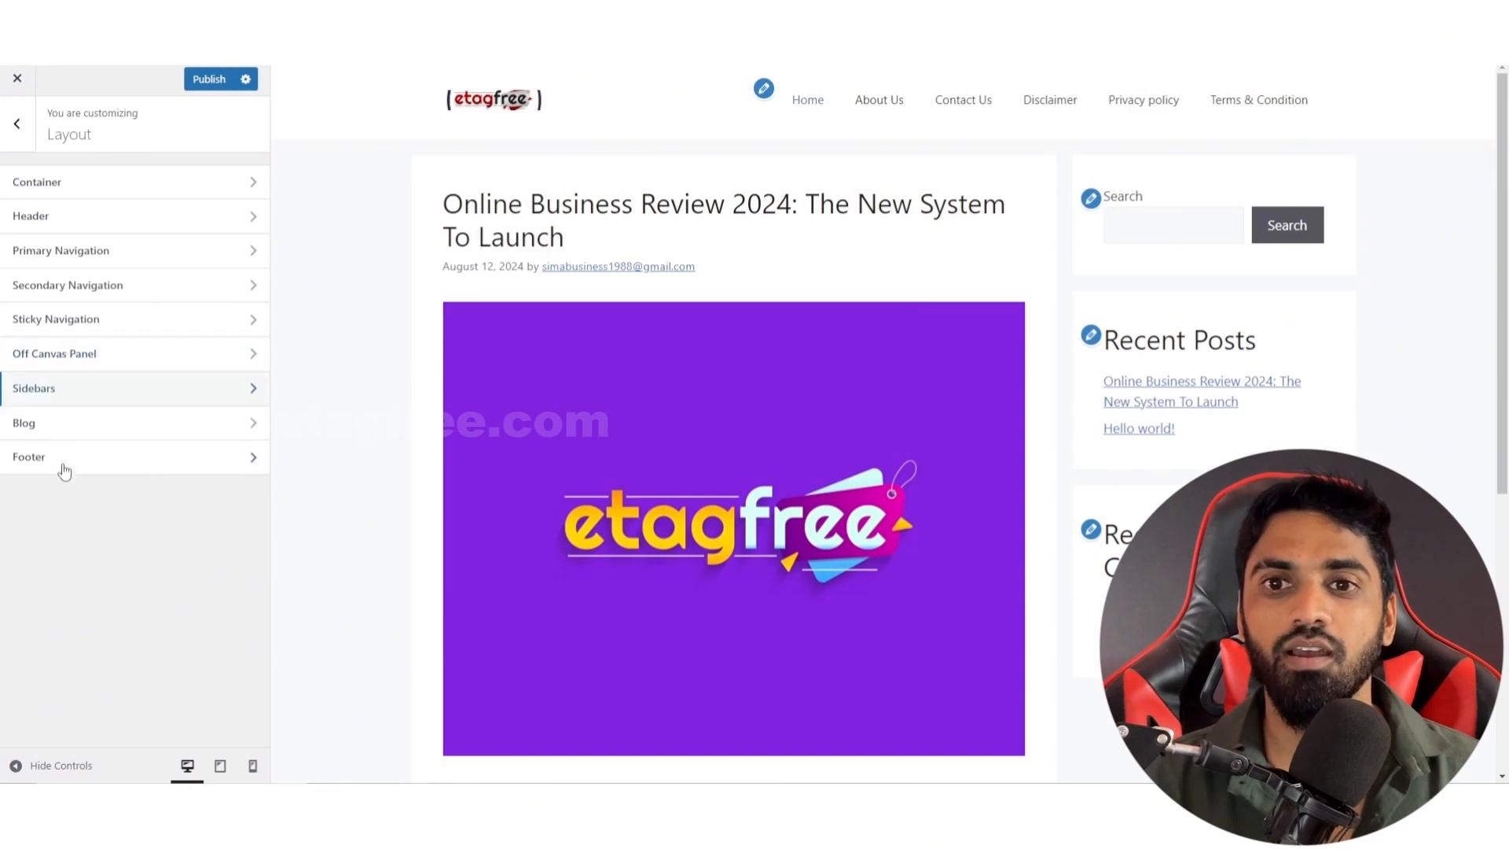
Step: Turn off the post date, post author and post categories for archives in the Blog layout settings
left_click(66, 422)
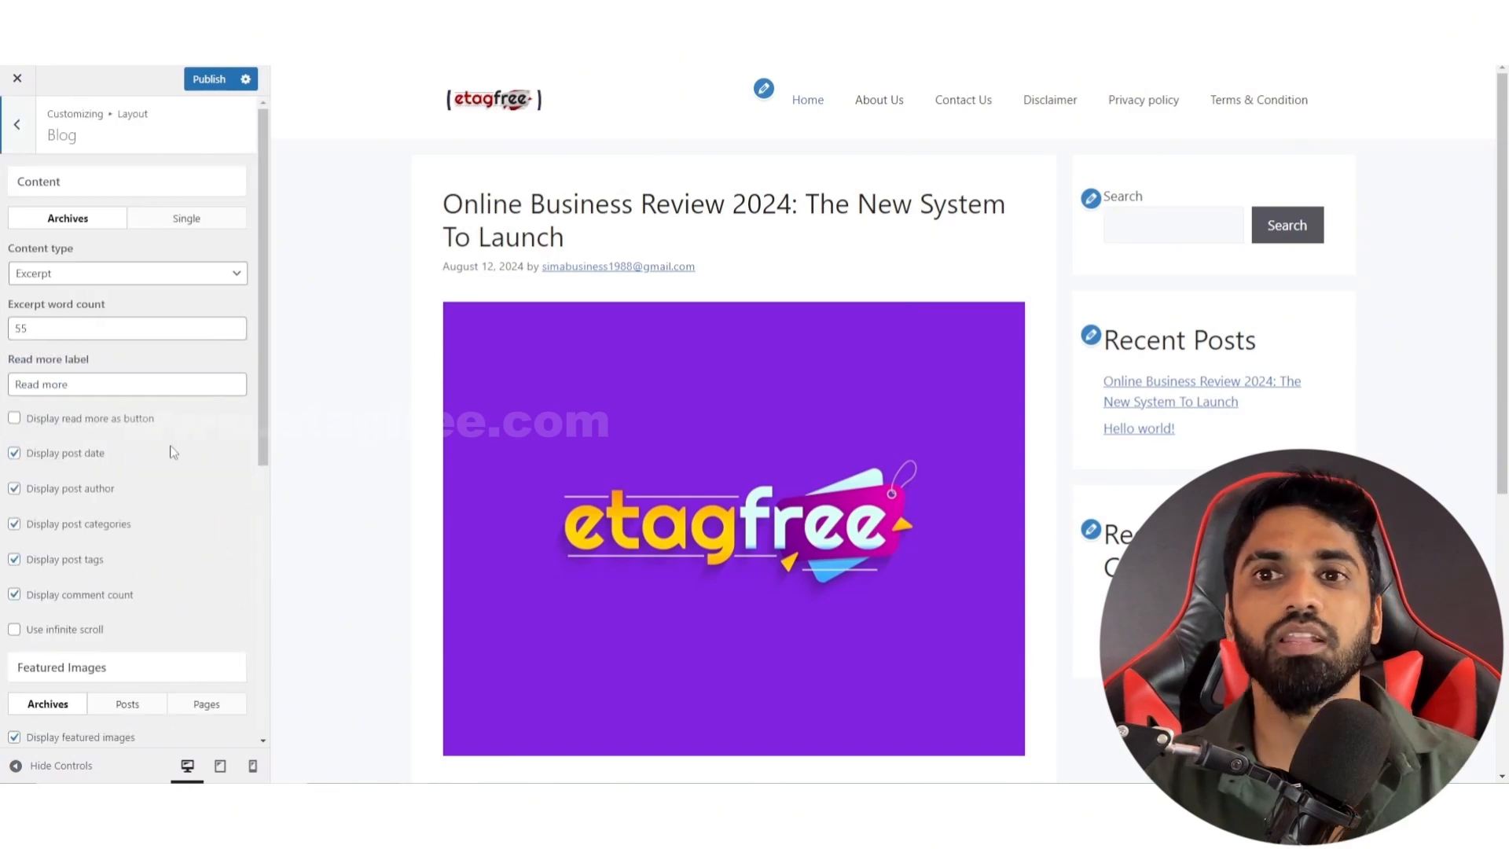
scroll(747, 381, "down", 5)
scroll(723, 330, "up", 5)
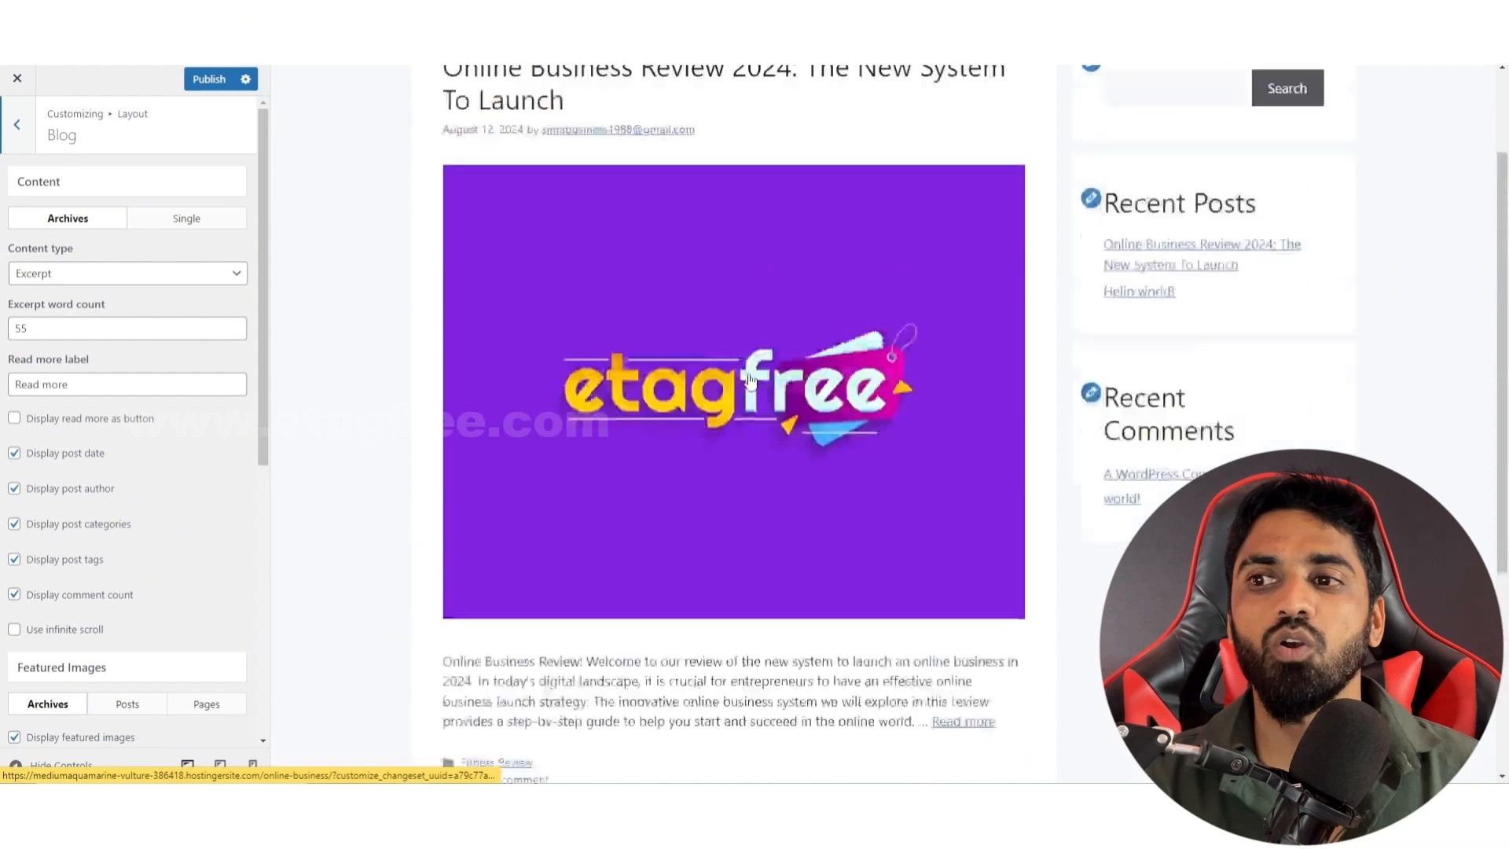
scroll(724, 616, "down", 5)
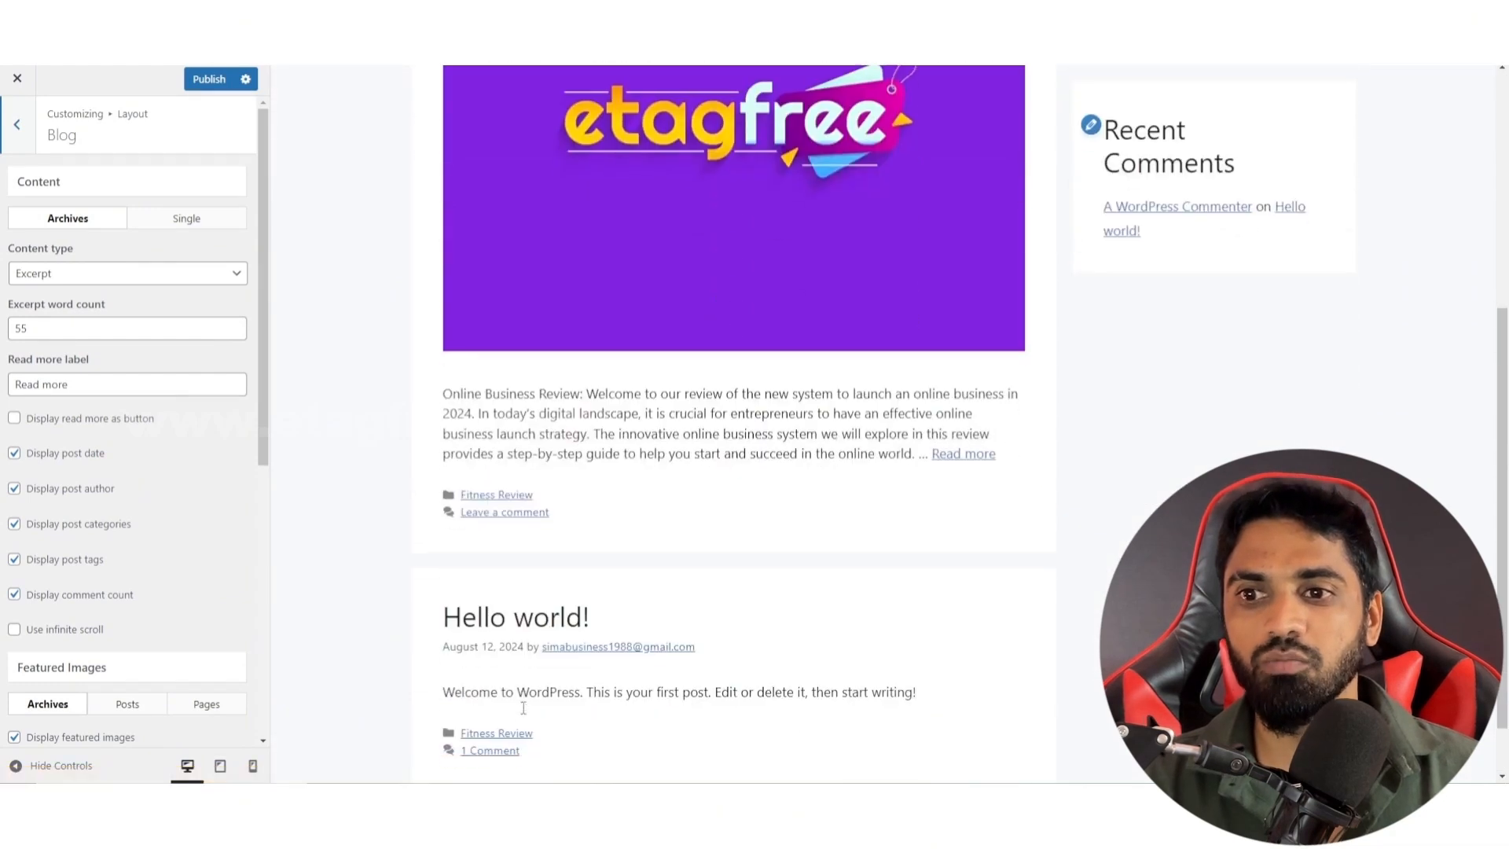
scroll(525, 713, "up", 2)
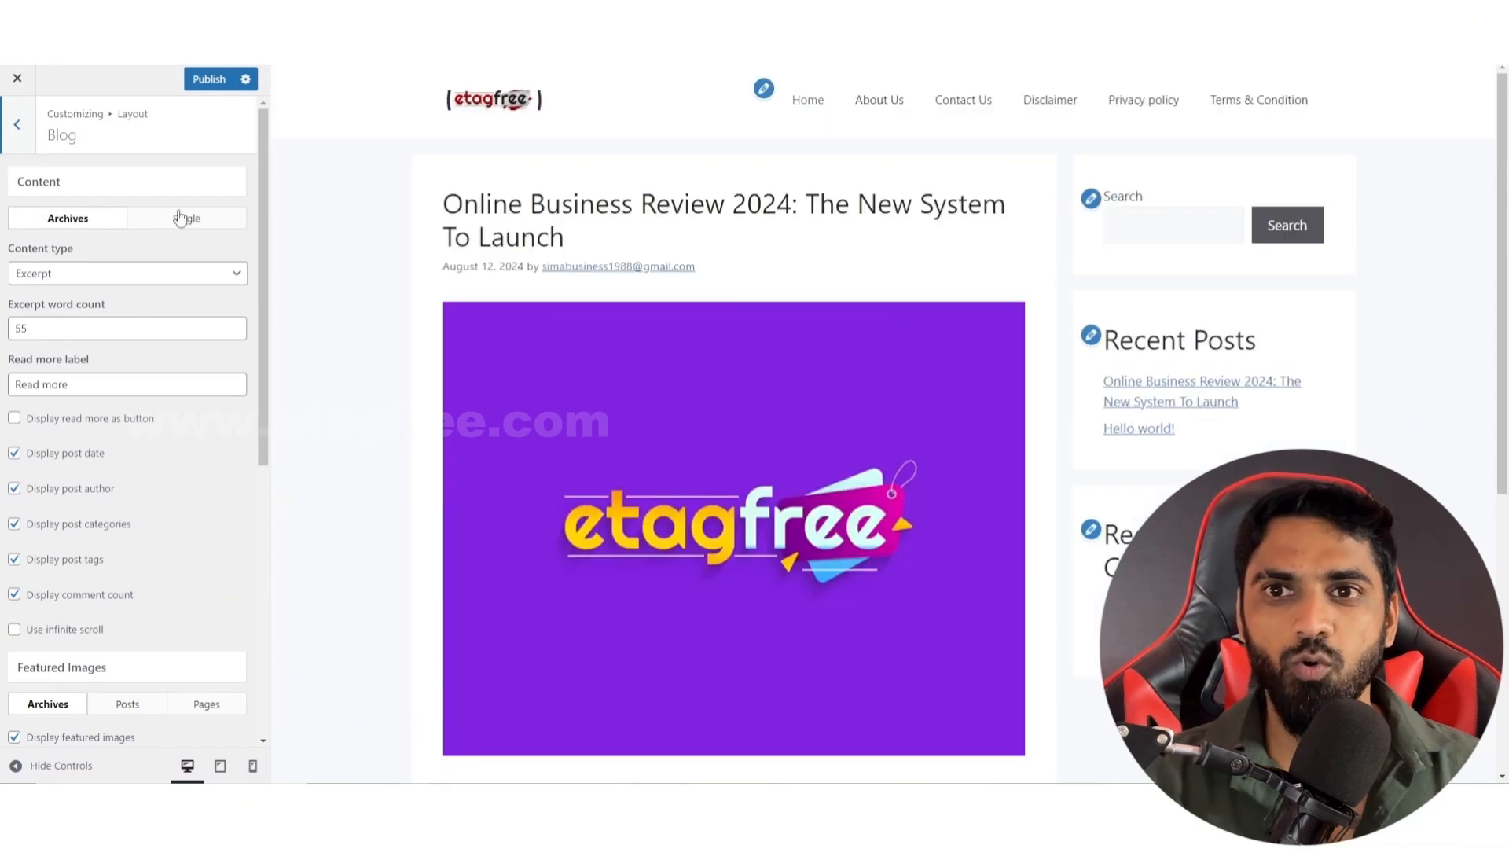
left_click(20, 459)
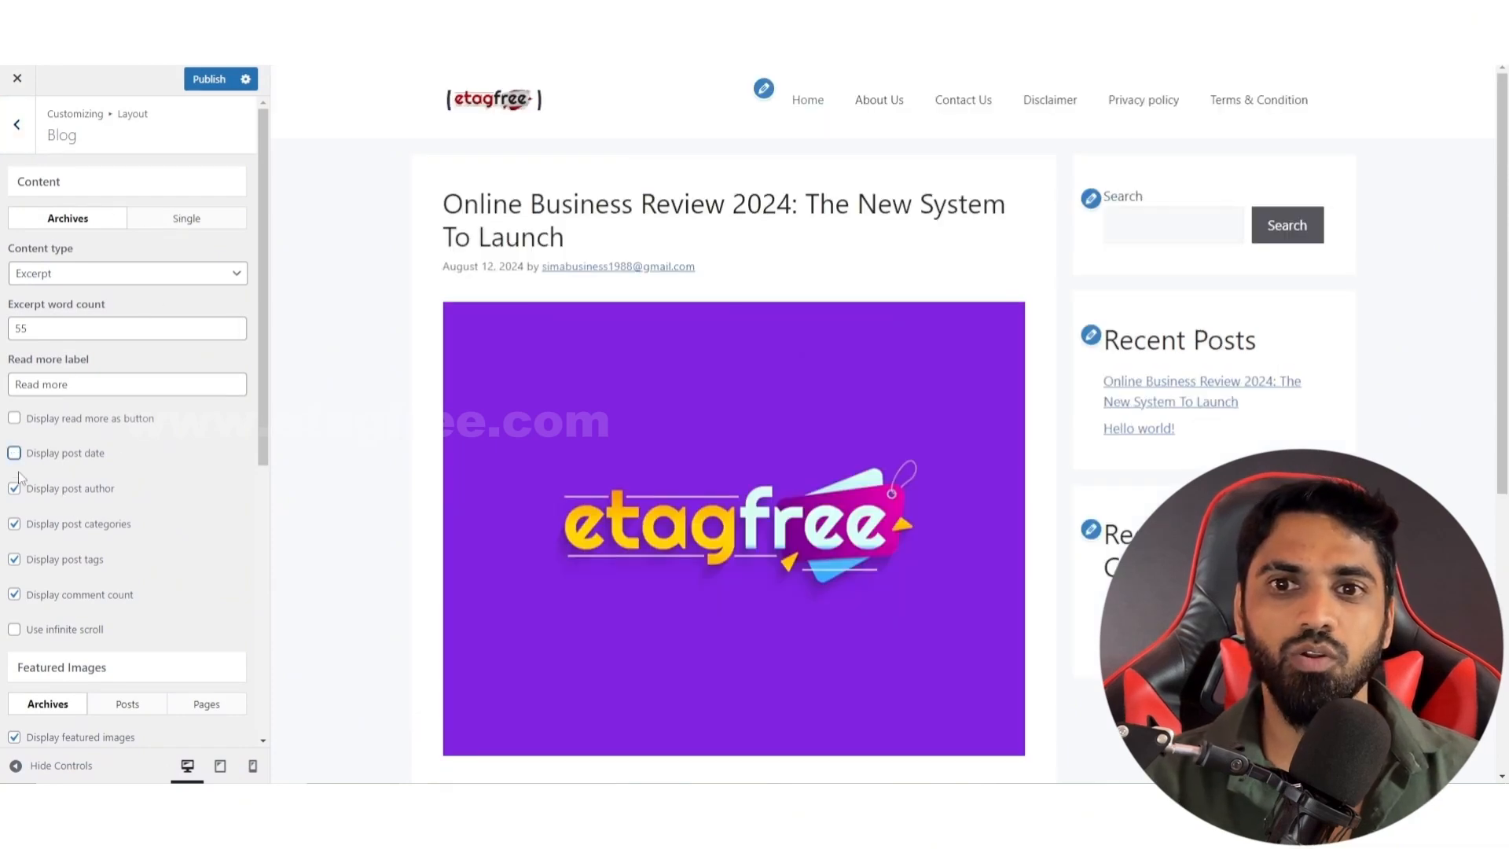
left_click(14, 489)
left_click(13, 523)
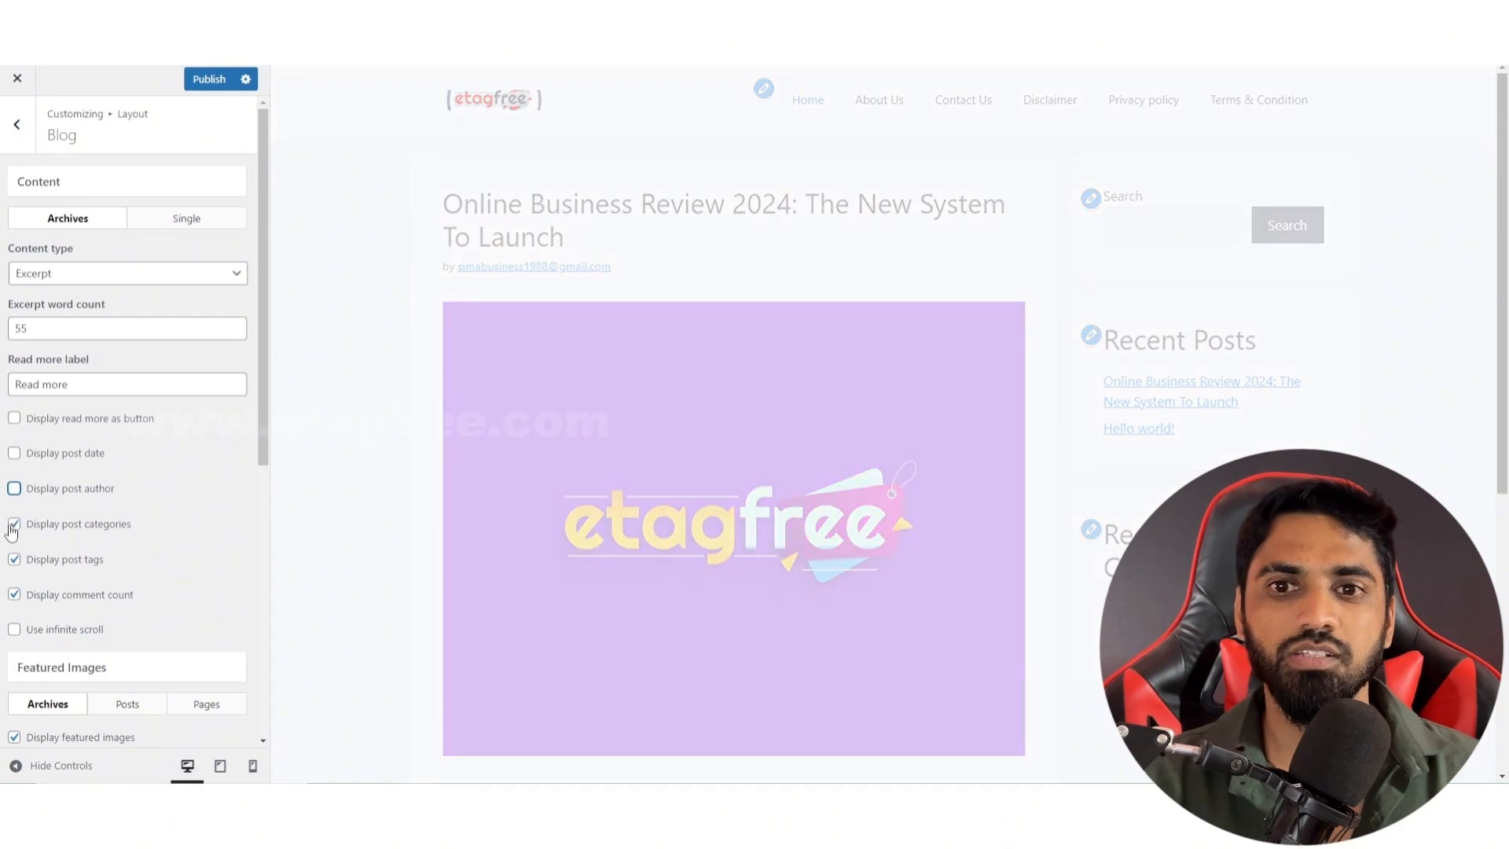
scroll(869, 445, "down", 3)
scroll(869, 445, "down", 2)
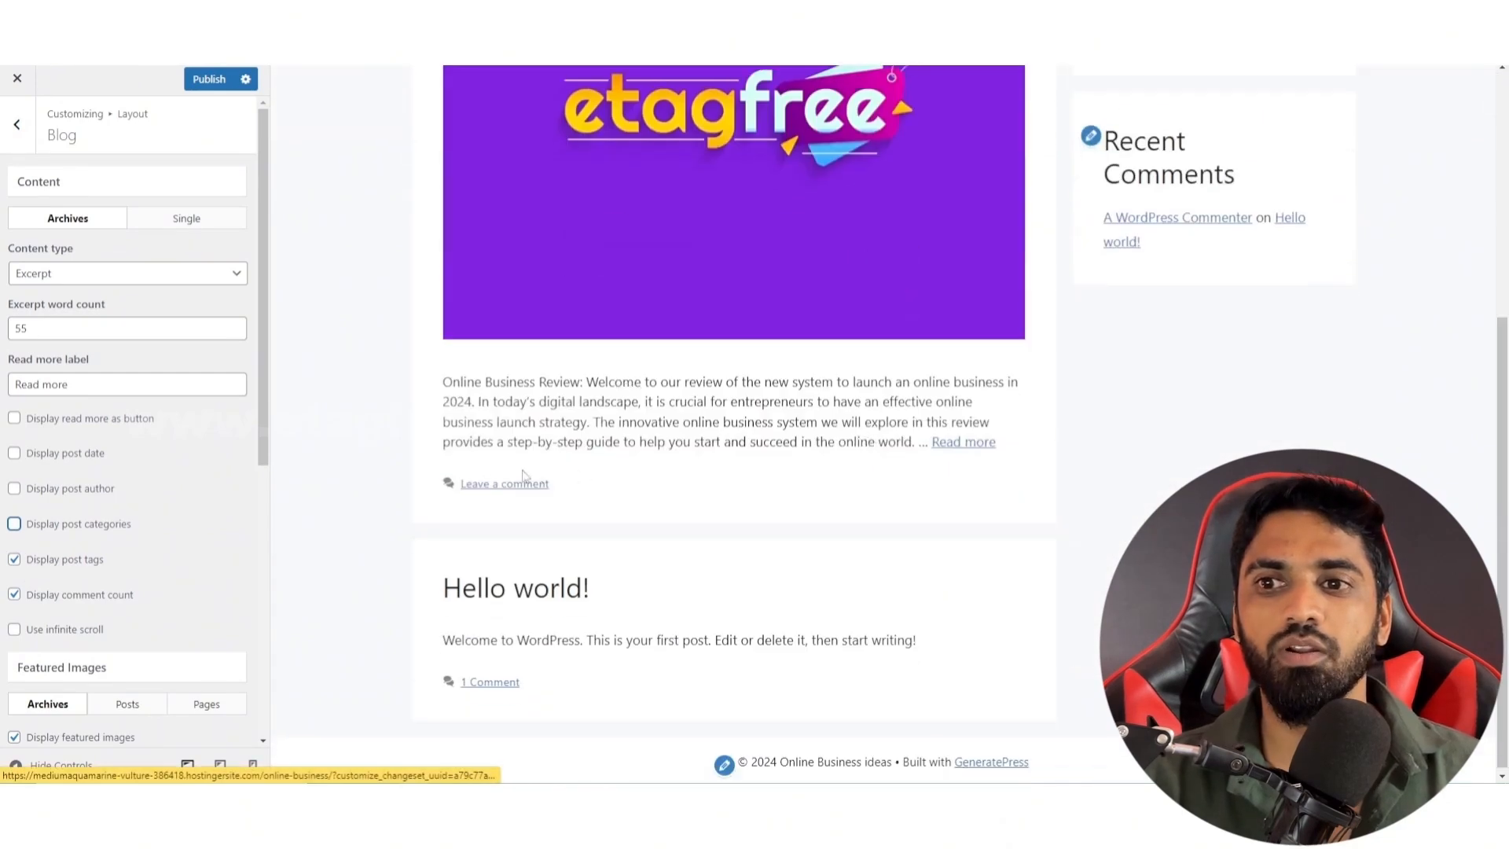
left_click(19, 132)
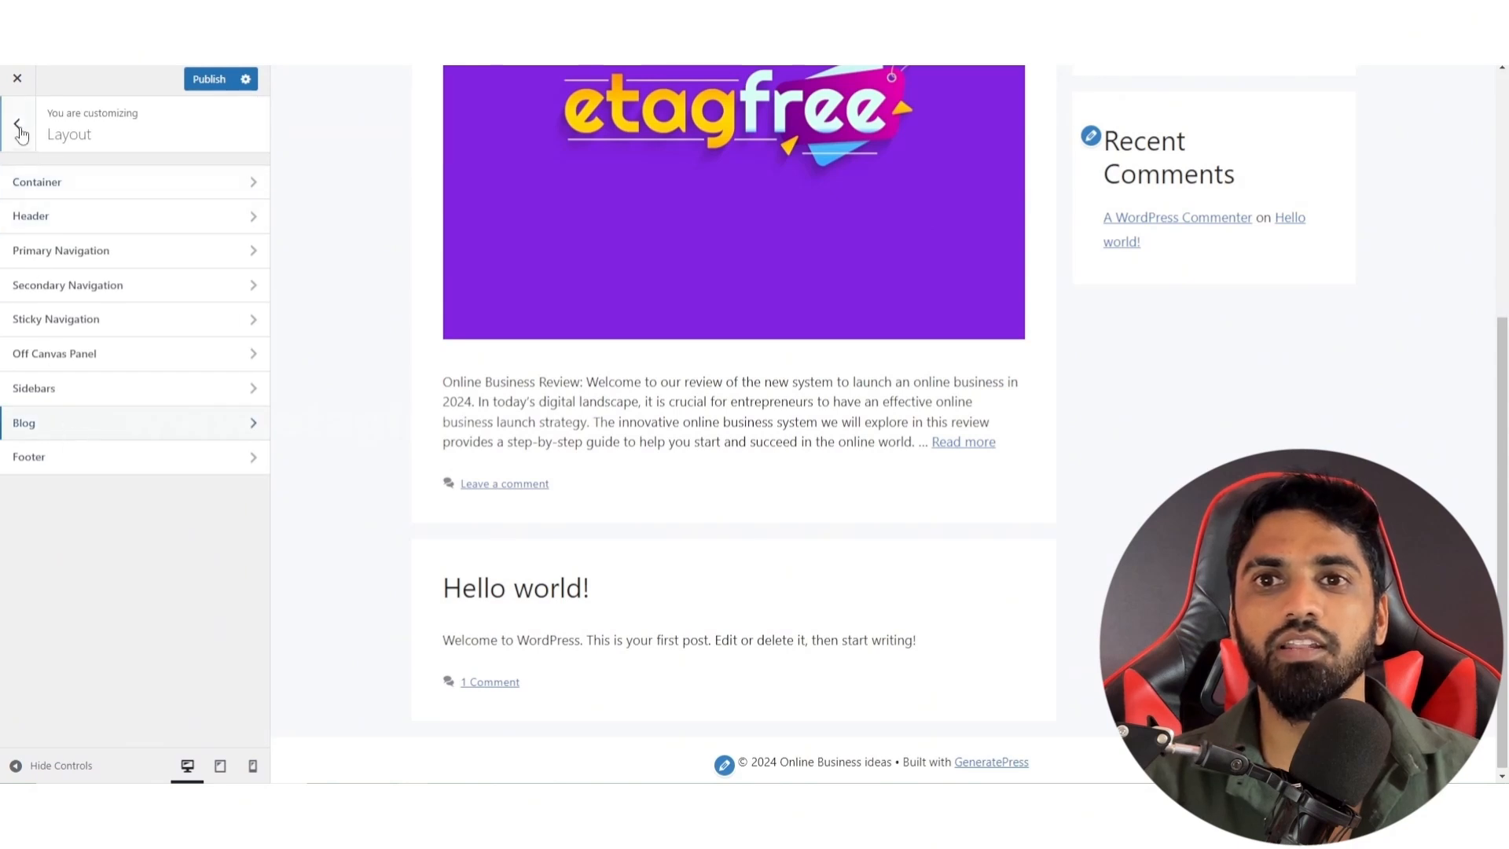
Step: Copy the credit line from the preview's footer into the Copyright field of the Footer layout settings
left_click(19, 131)
left_click(54, 283)
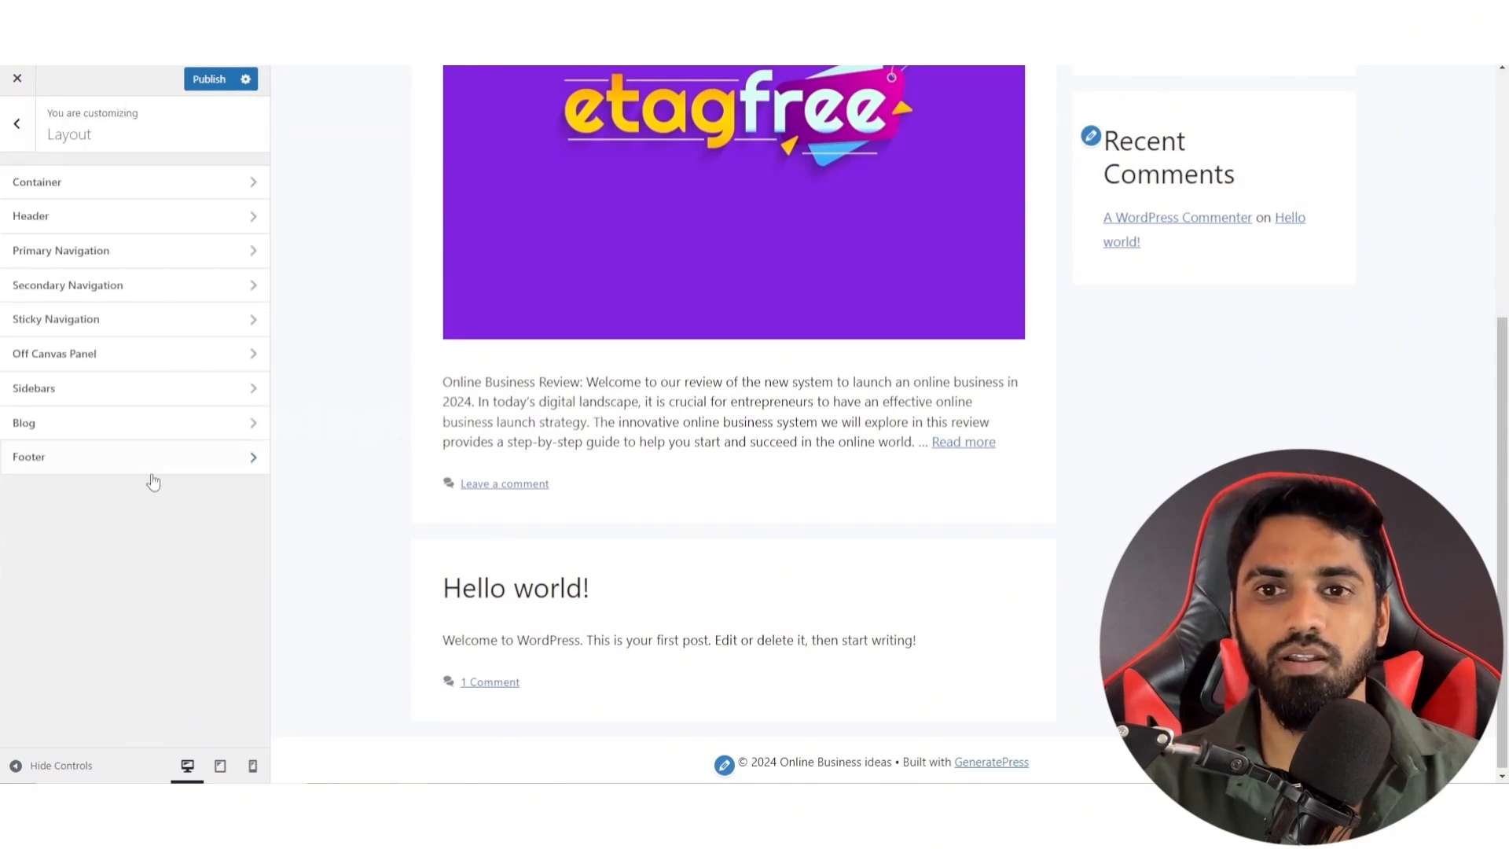
left_click(61, 455)
scroll(167, 459, "down", 1)
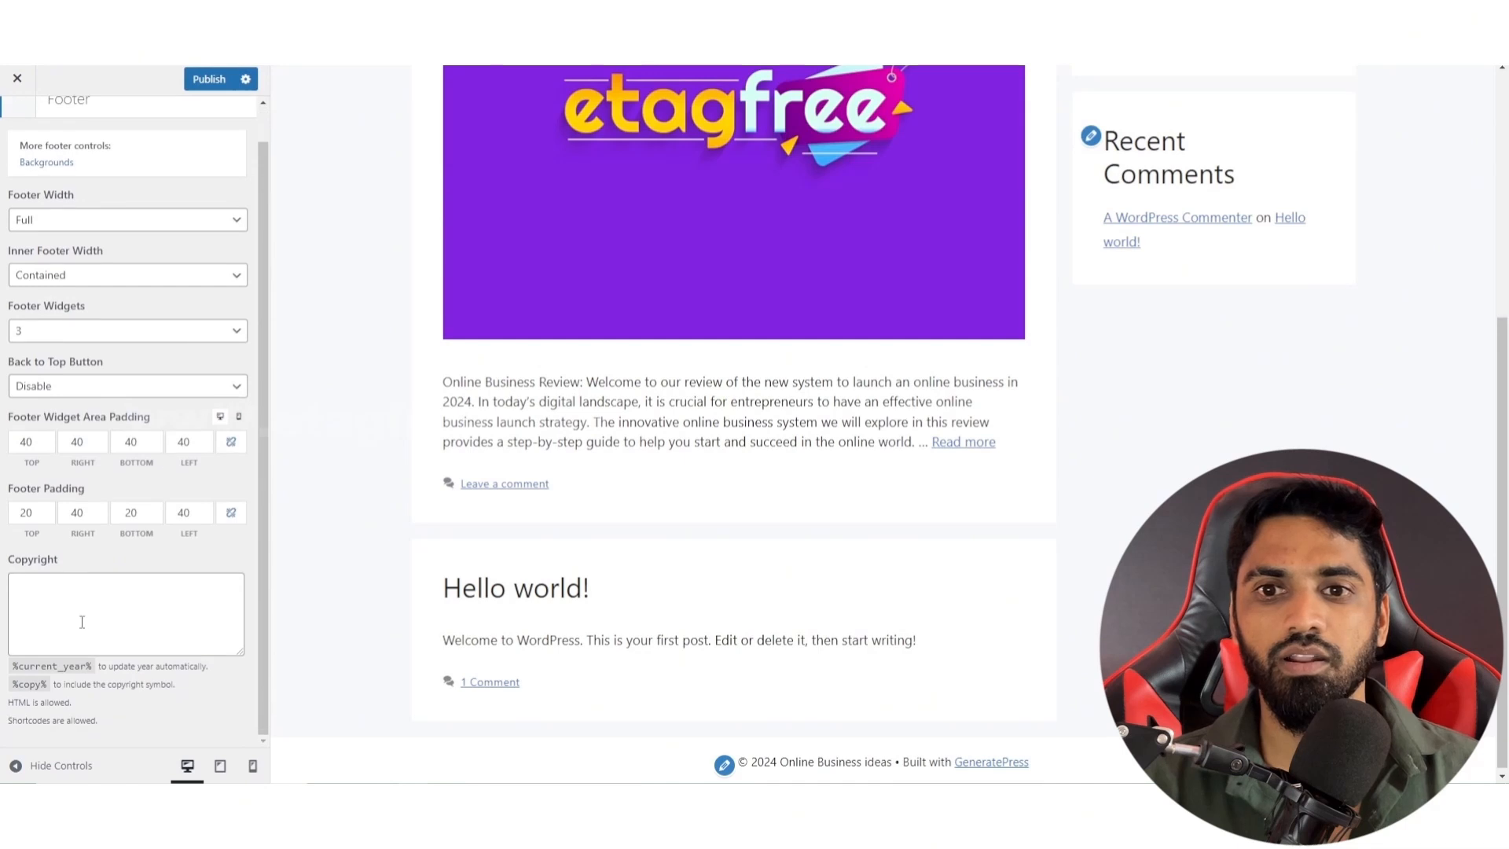
left_click(126, 617)
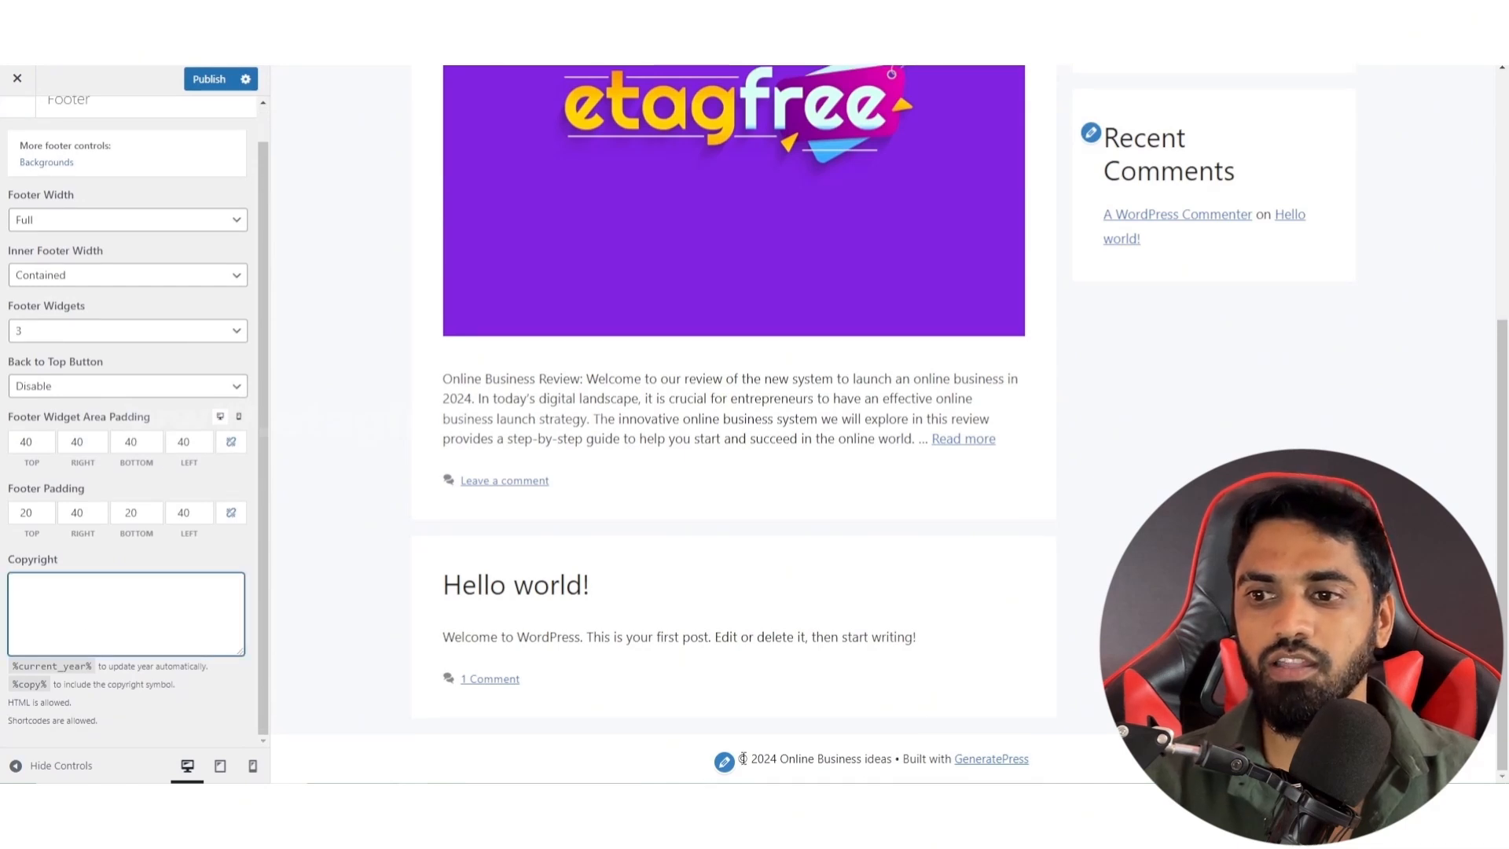
left_click_drag(742, 758, 1031, 778)
key("ctrl+c")
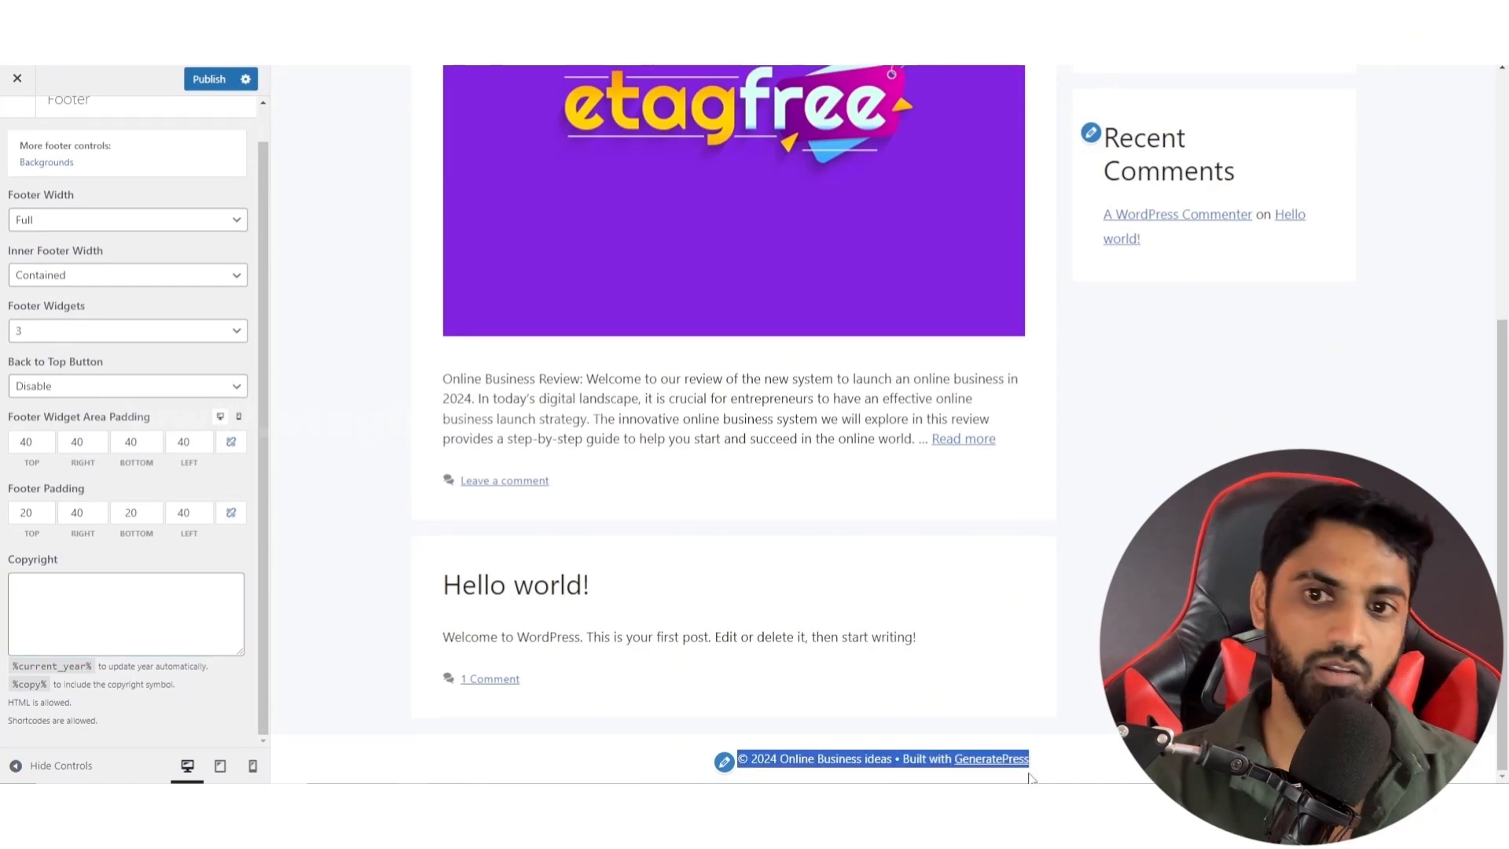
left_click(87, 610)
key("ctrl+v")
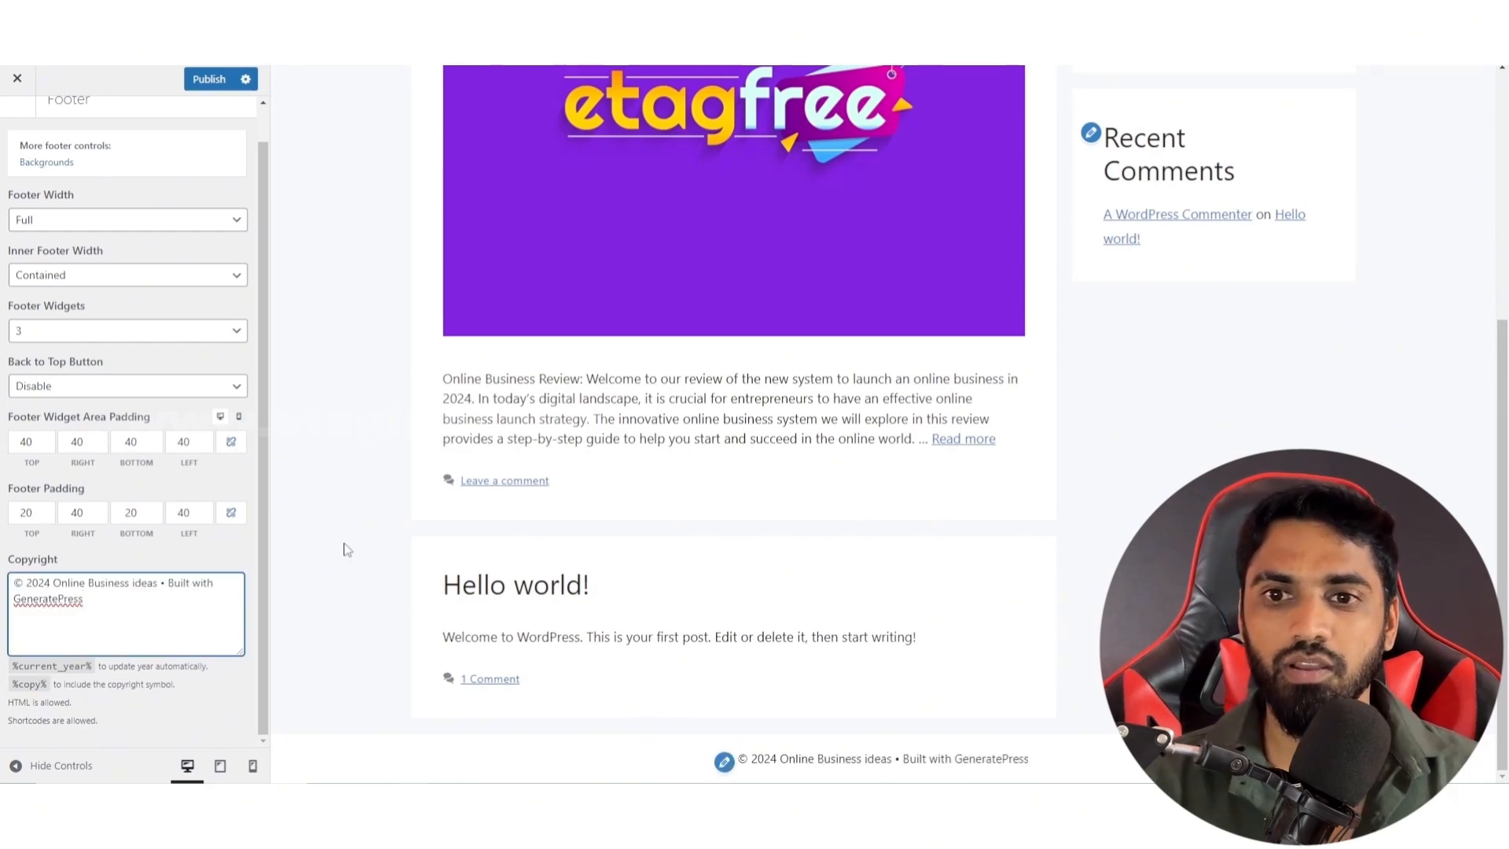
Step: Rewrite the footer copyright text to read "© 2024 copyright etagfree", without the GeneratePress credit
left_click(159, 586, "shift")
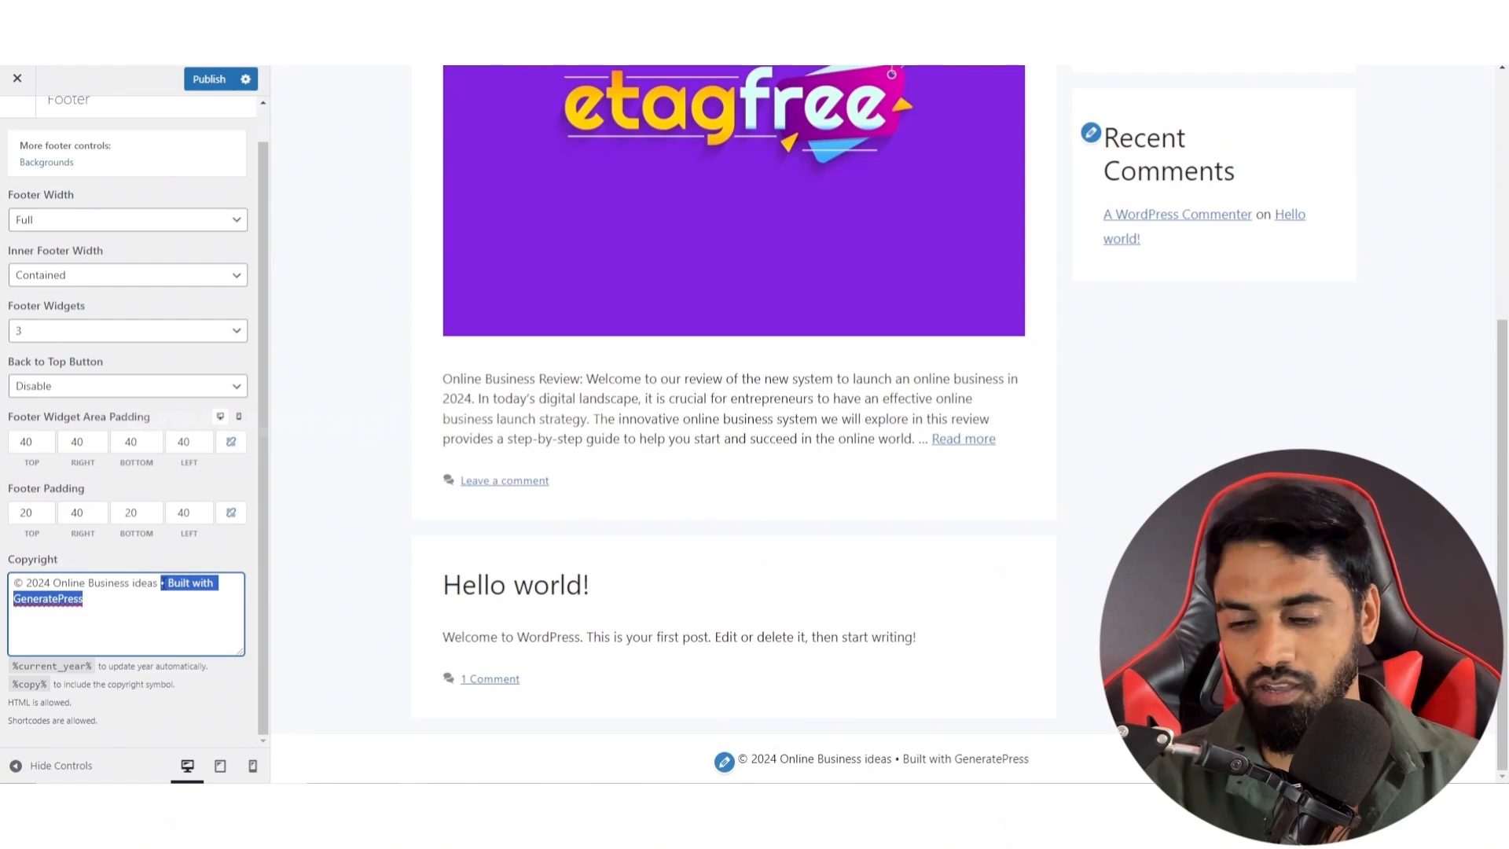
key("BackSpace")
left_click(91, 586, "shift")
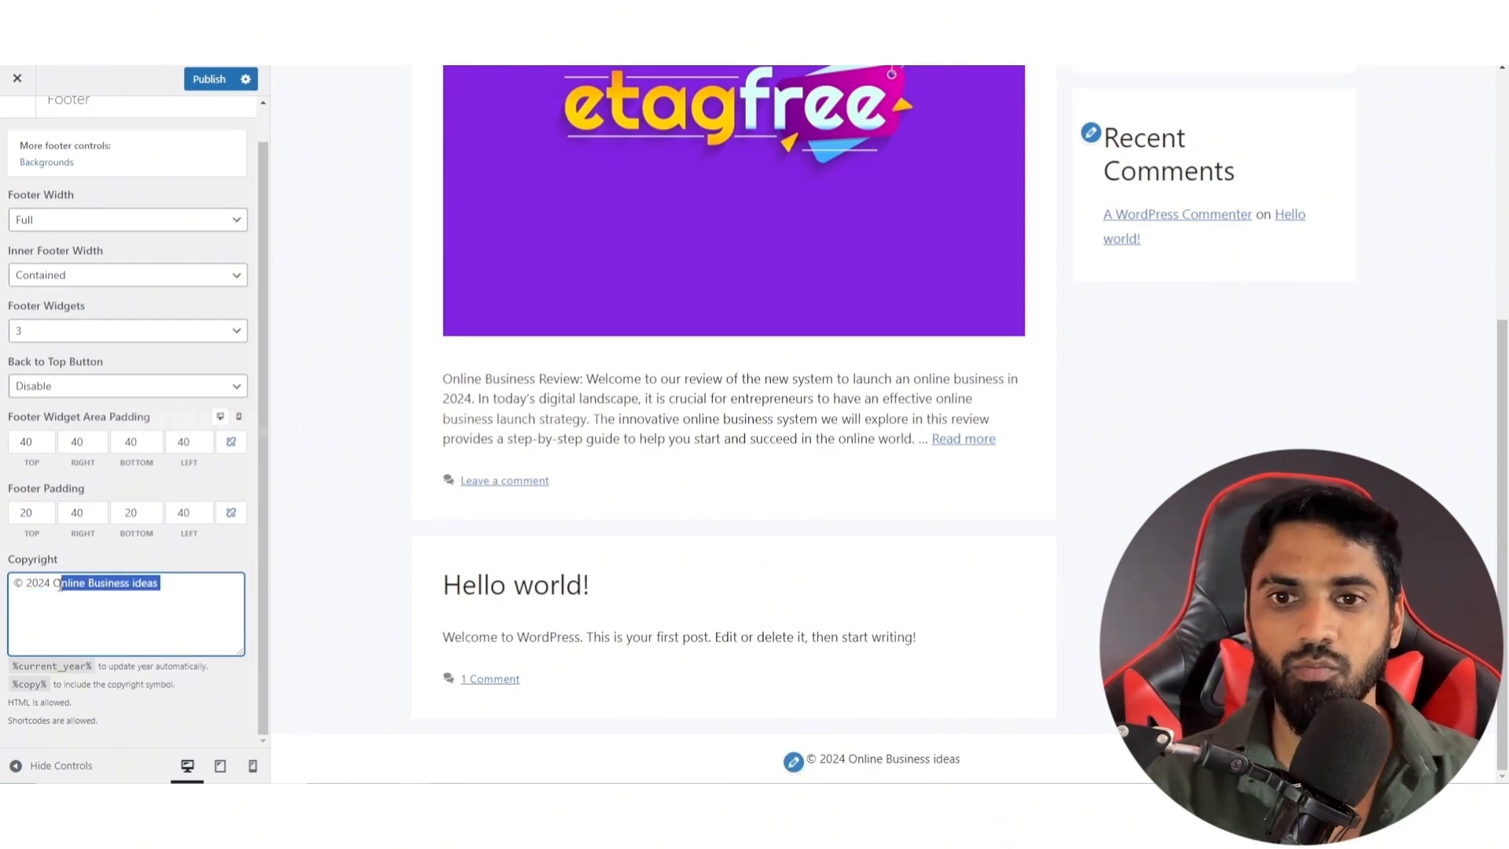
left_click(56, 585, "shift")
type("copyright ")
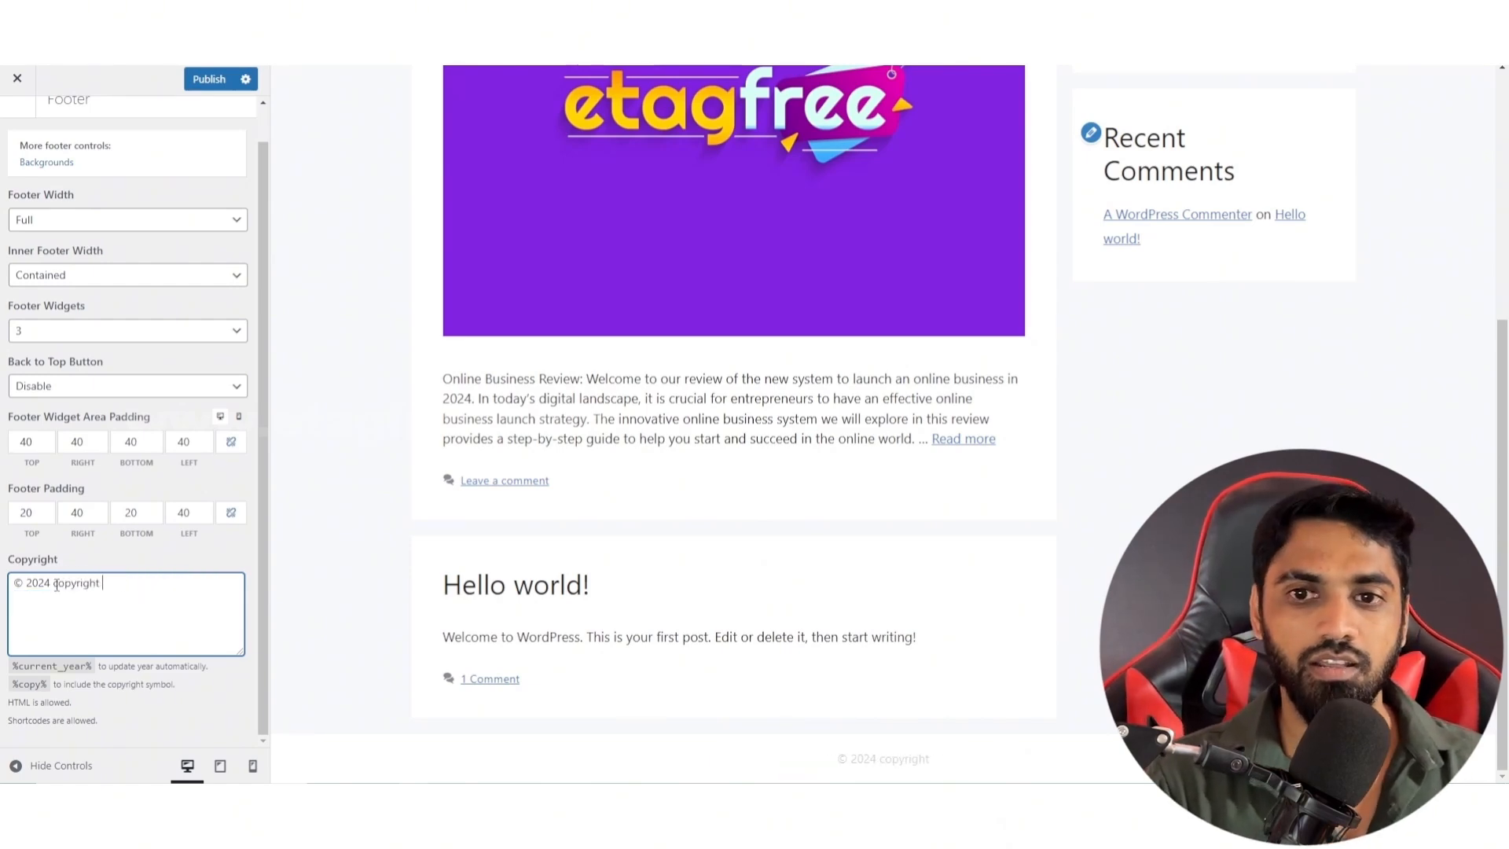
type("etagfree")
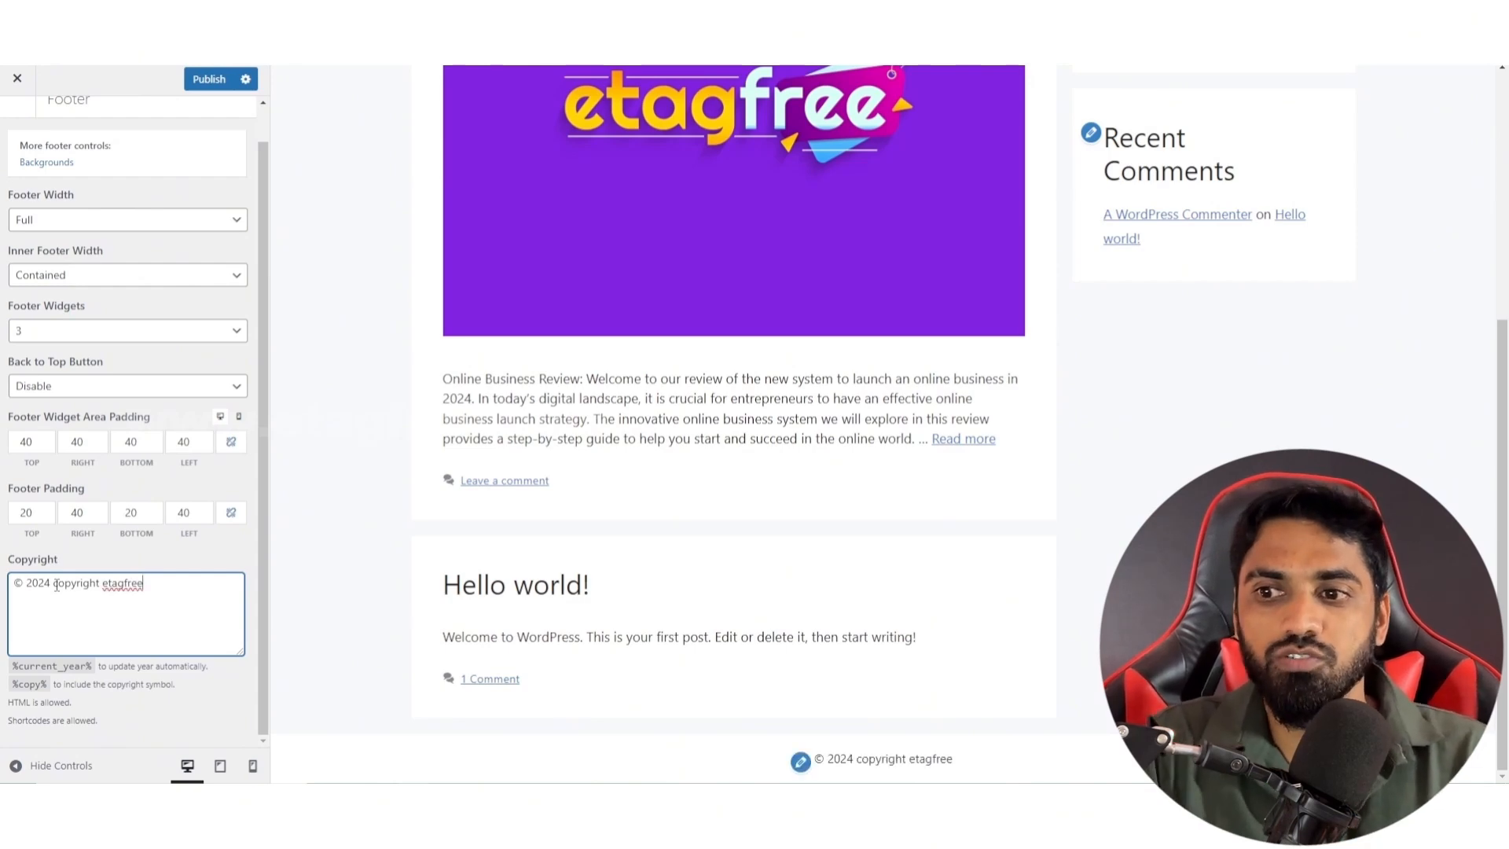
scroll(25, 653, "up", 1)
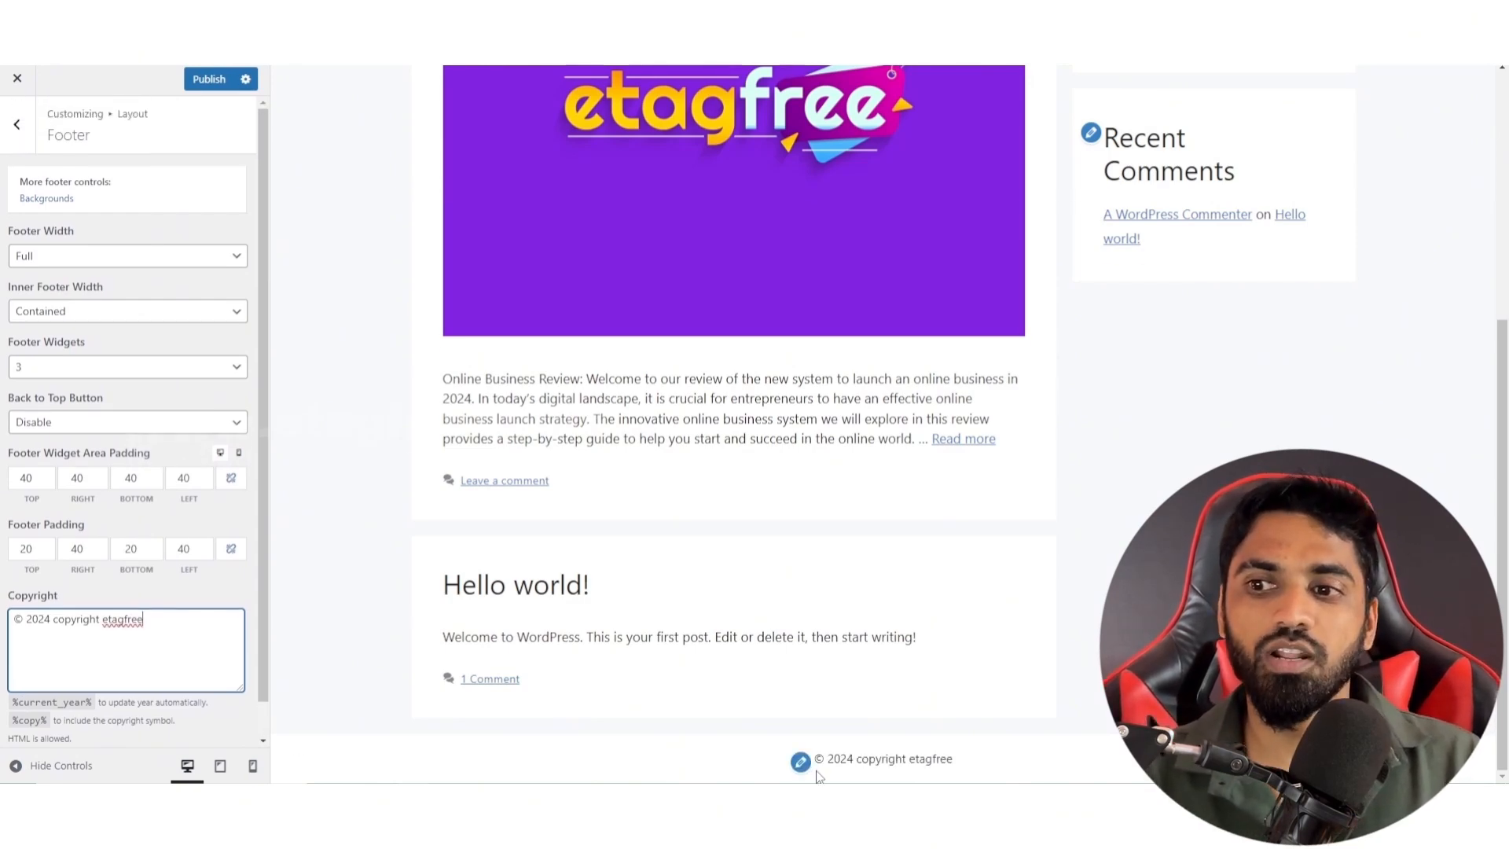
left_click(17, 125)
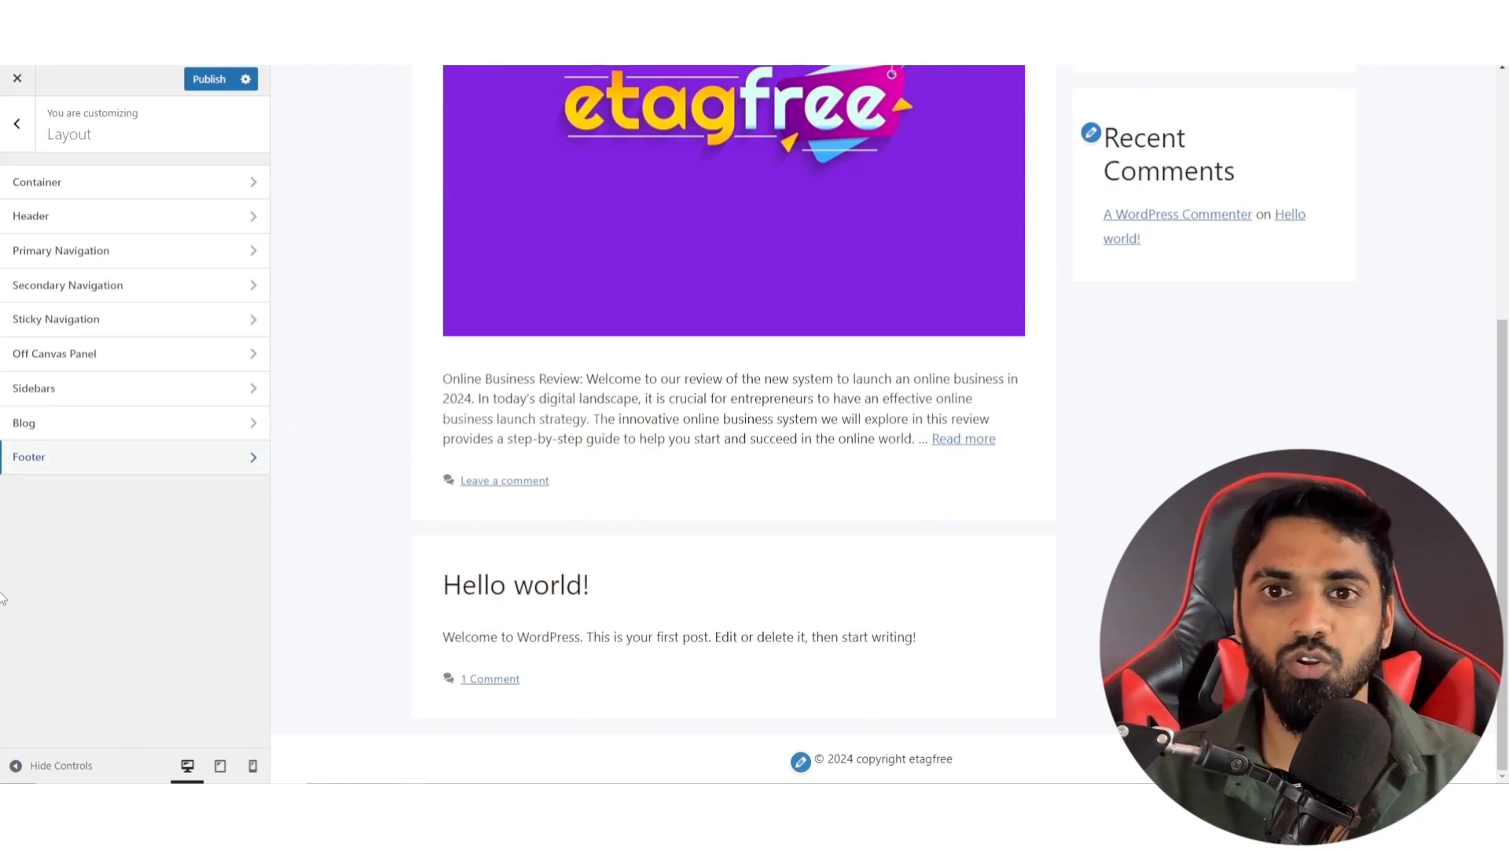
Step: Set the Body background color to dark blue #1f4872 in the Colors settings
left_click(17, 123)
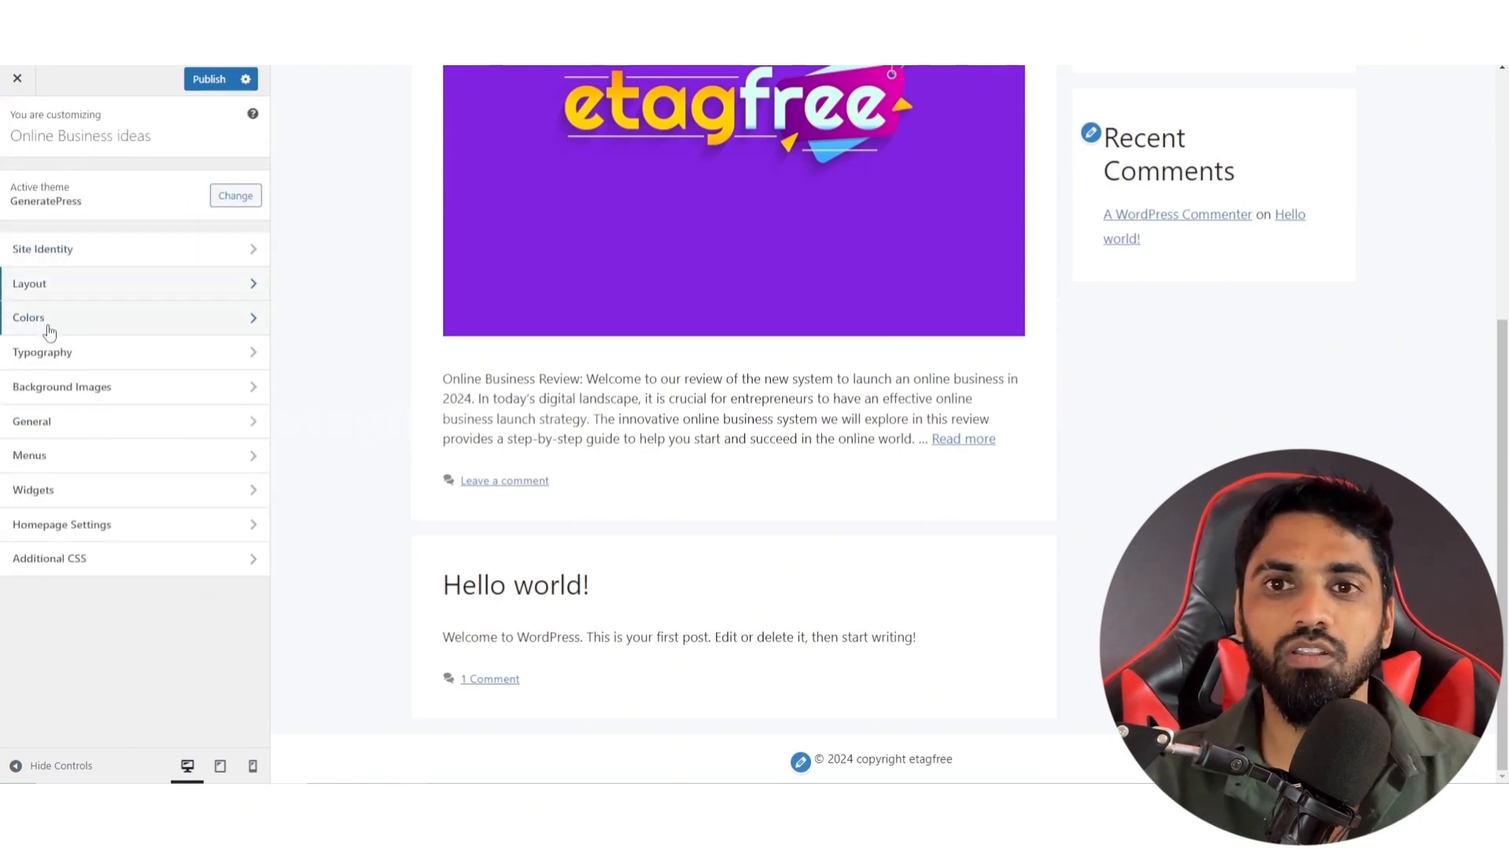
left_click(55, 328)
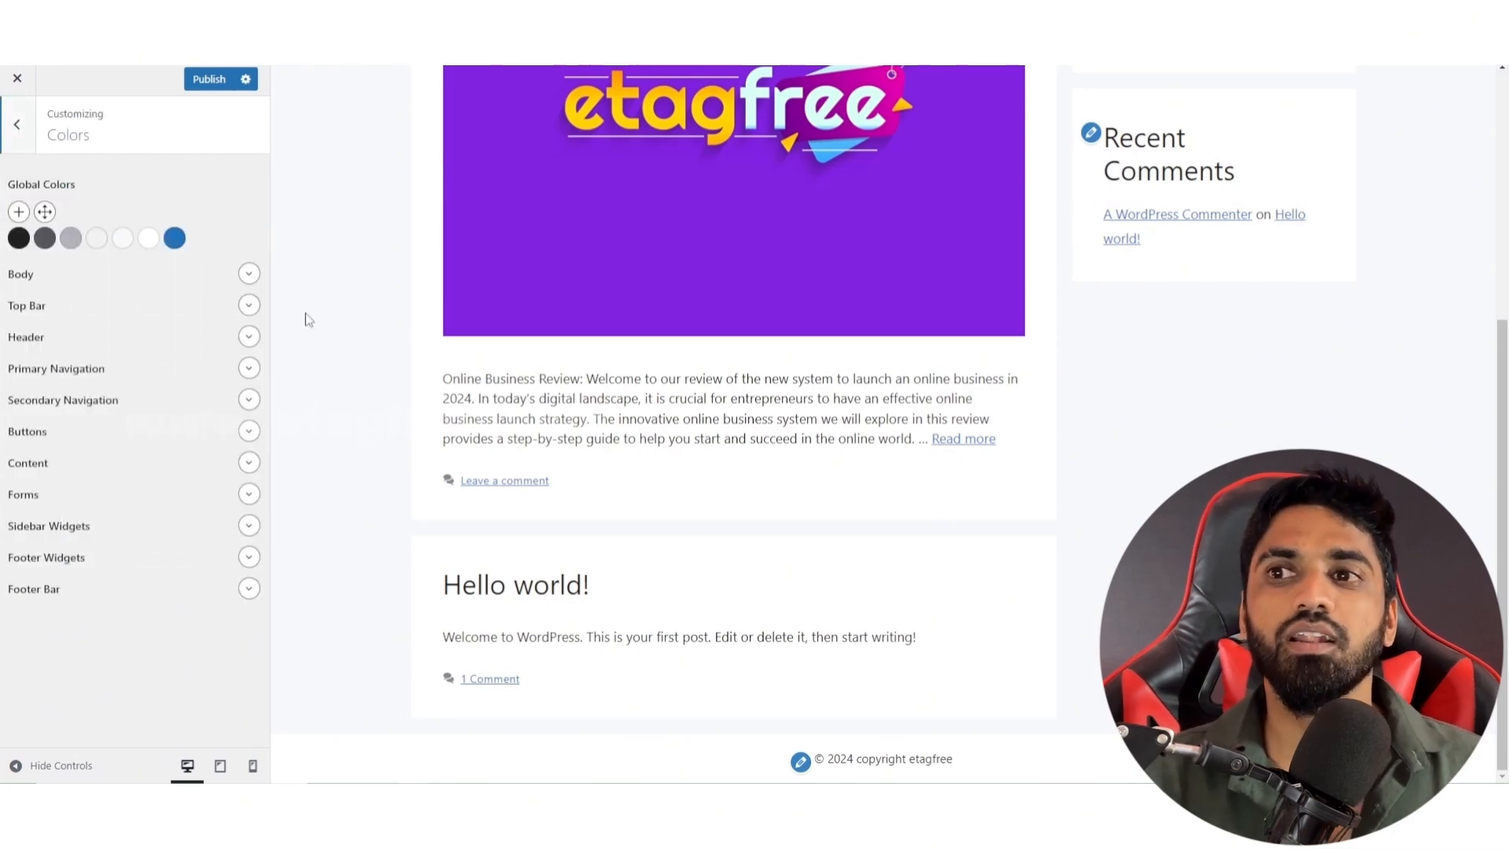
scroll(847, 534, "up", 5)
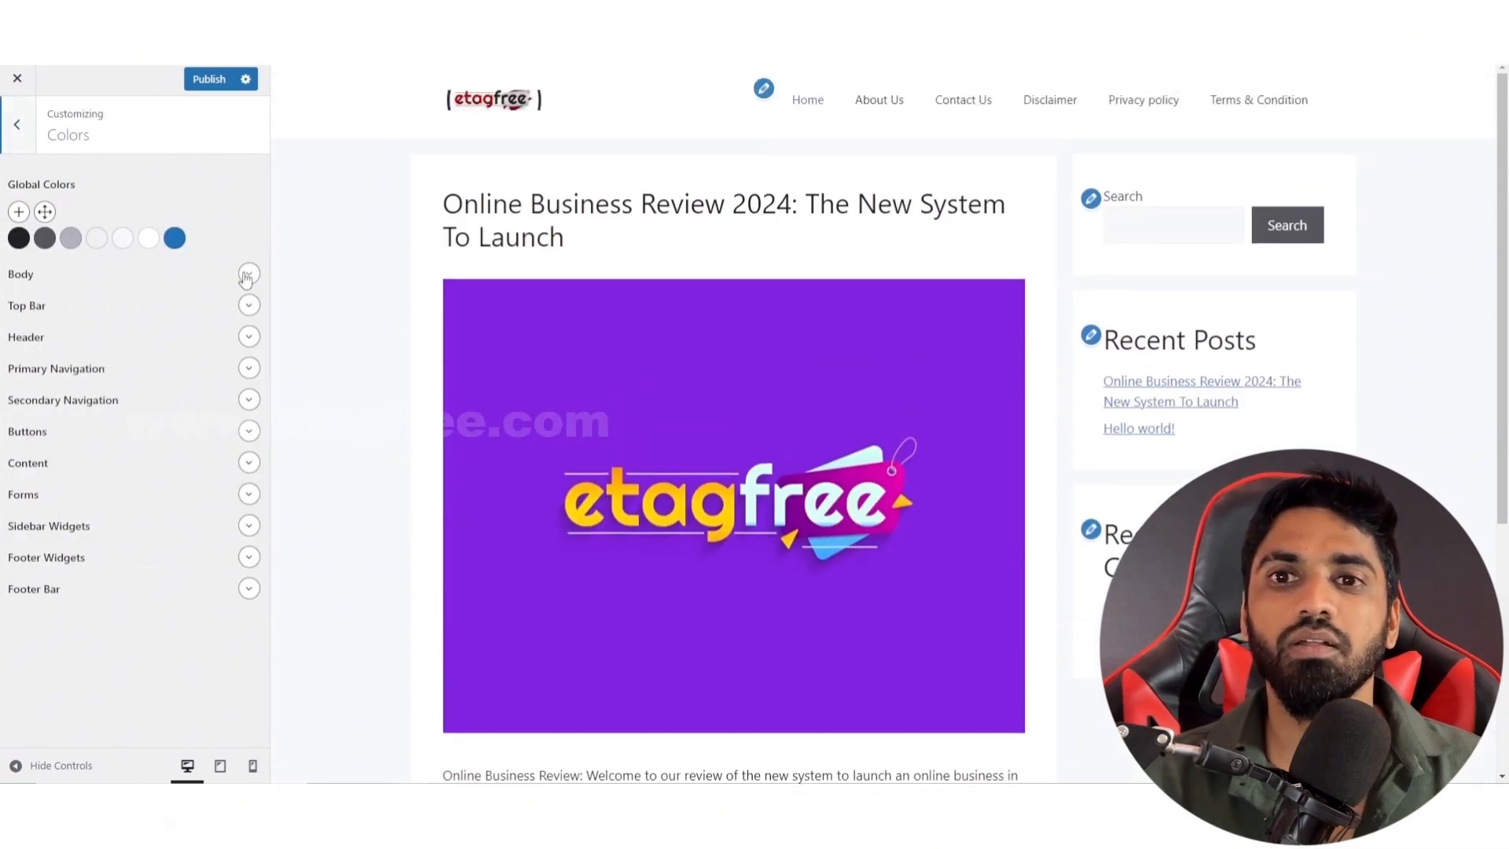
left_click(249, 275)
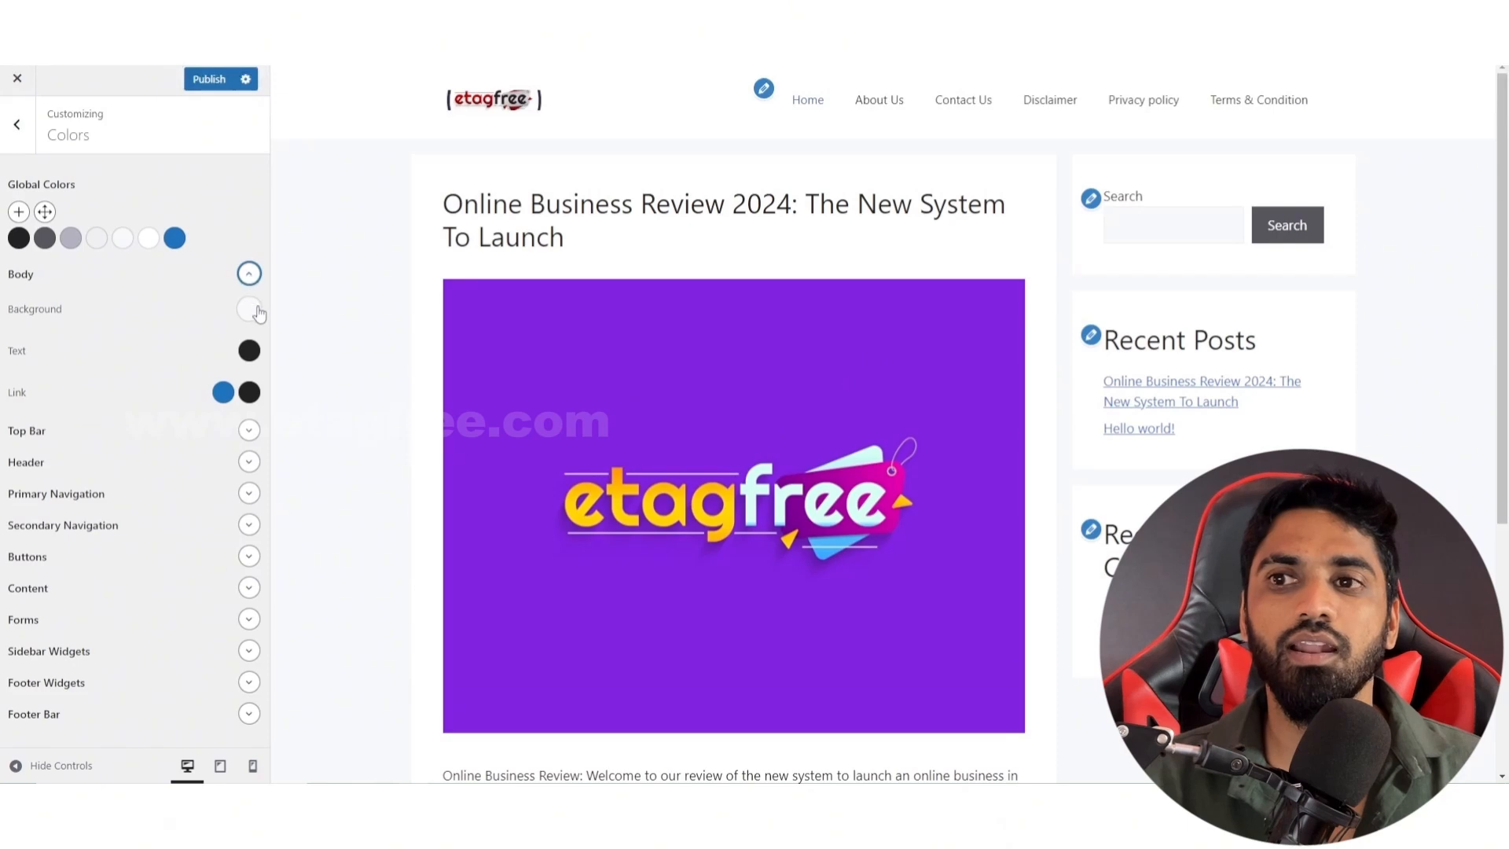
left_click(249, 310)
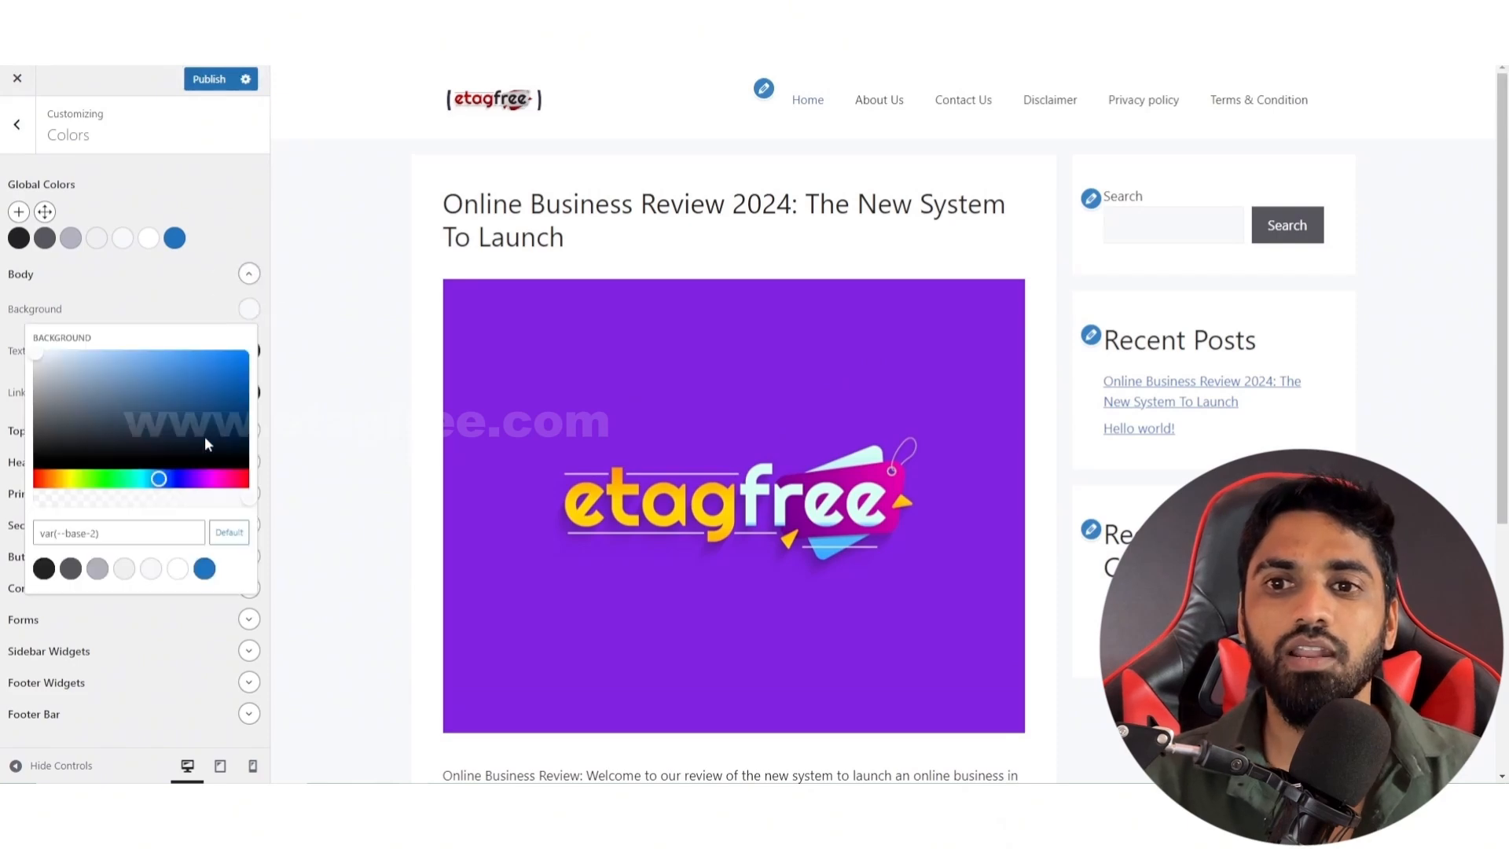
left_click(192, 410)
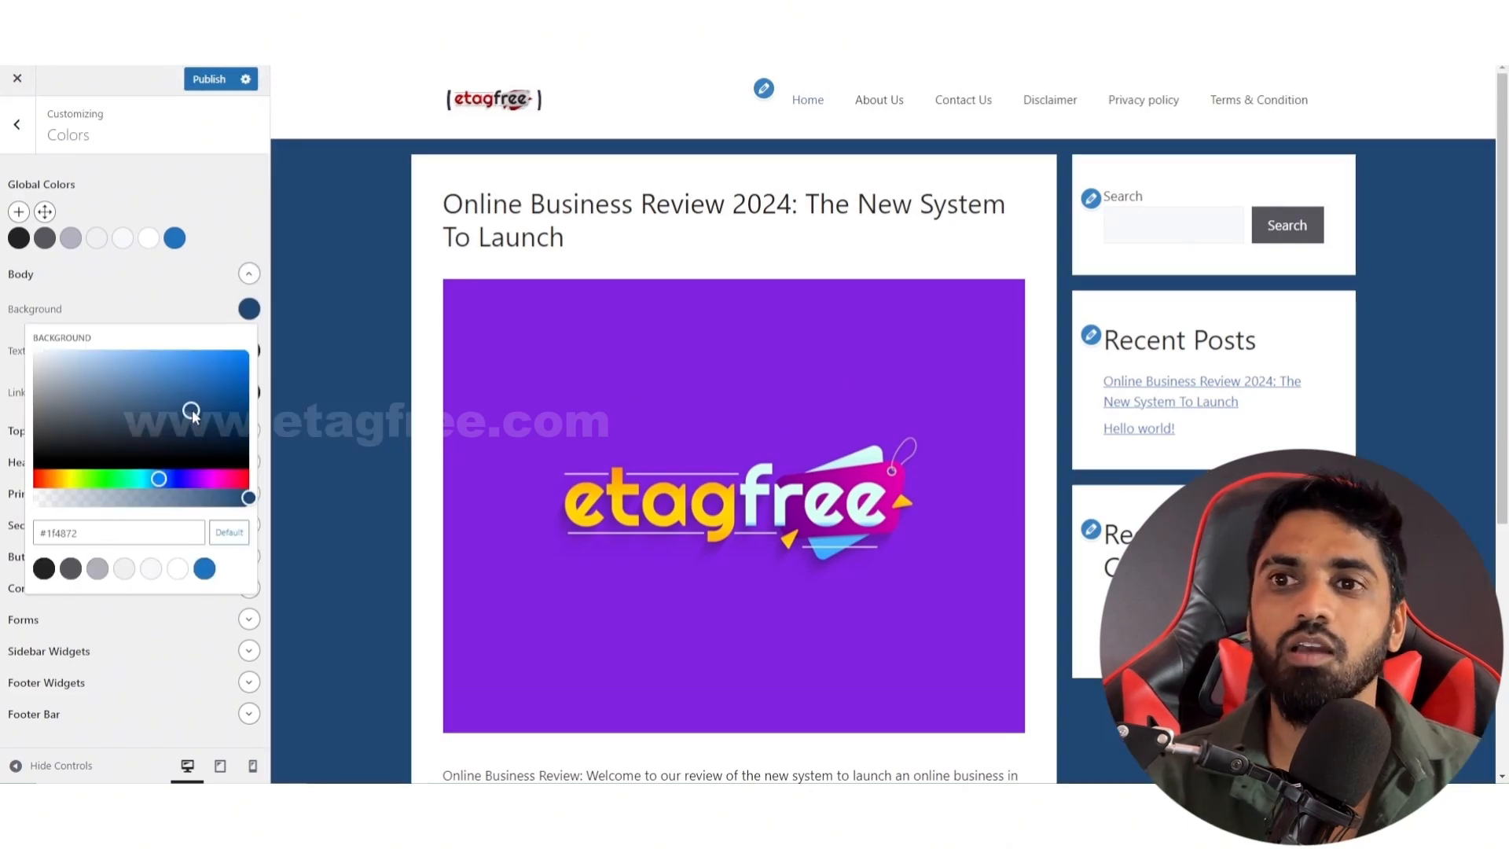
left_click(116, 297)
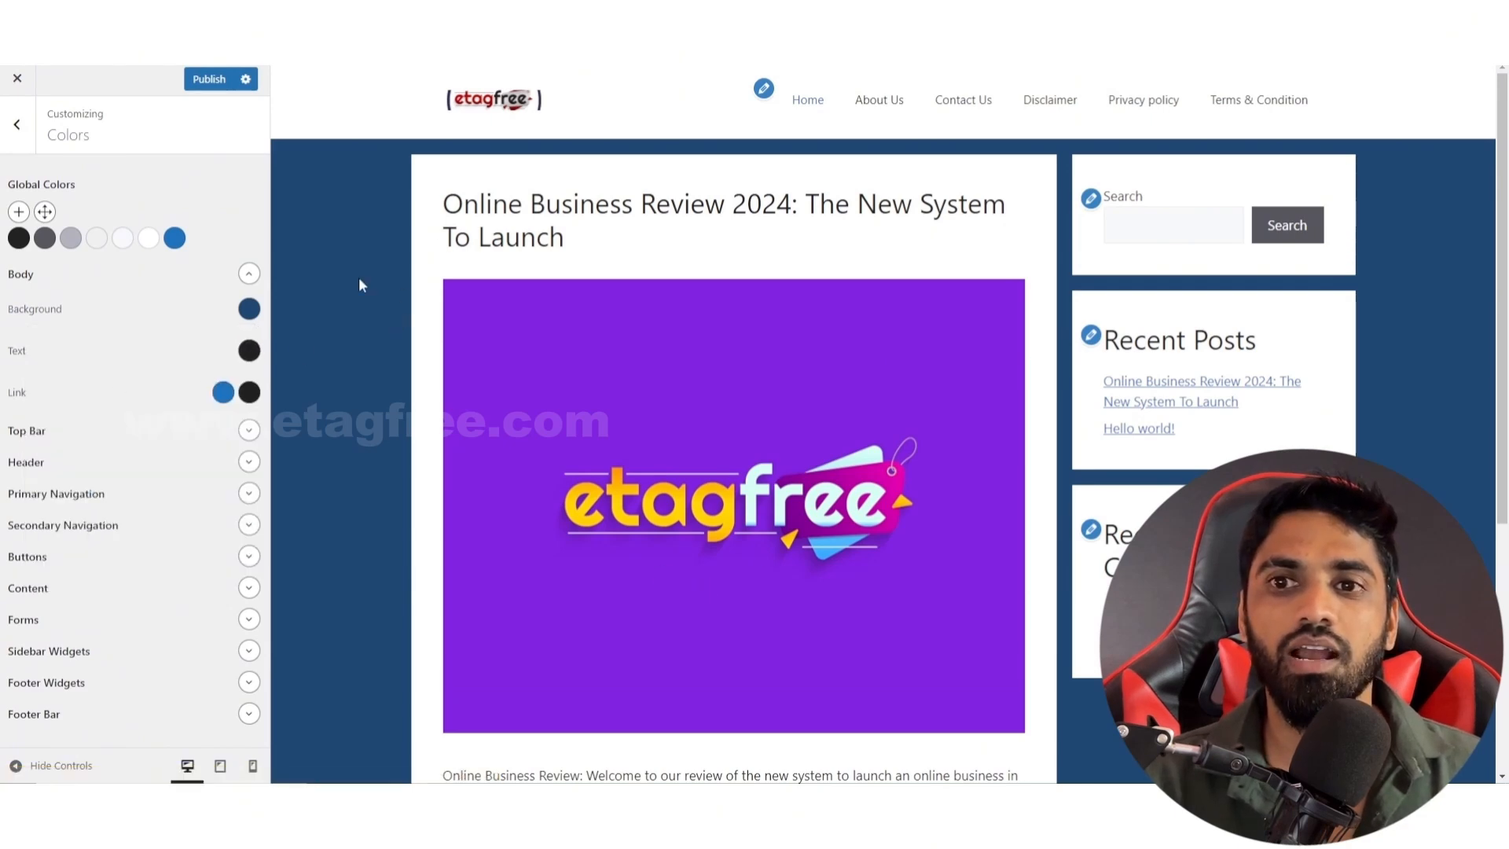
Step: Try red #d41111 as the Body text color and check it on the "Recent Posts" heading
left_click(250, 351)
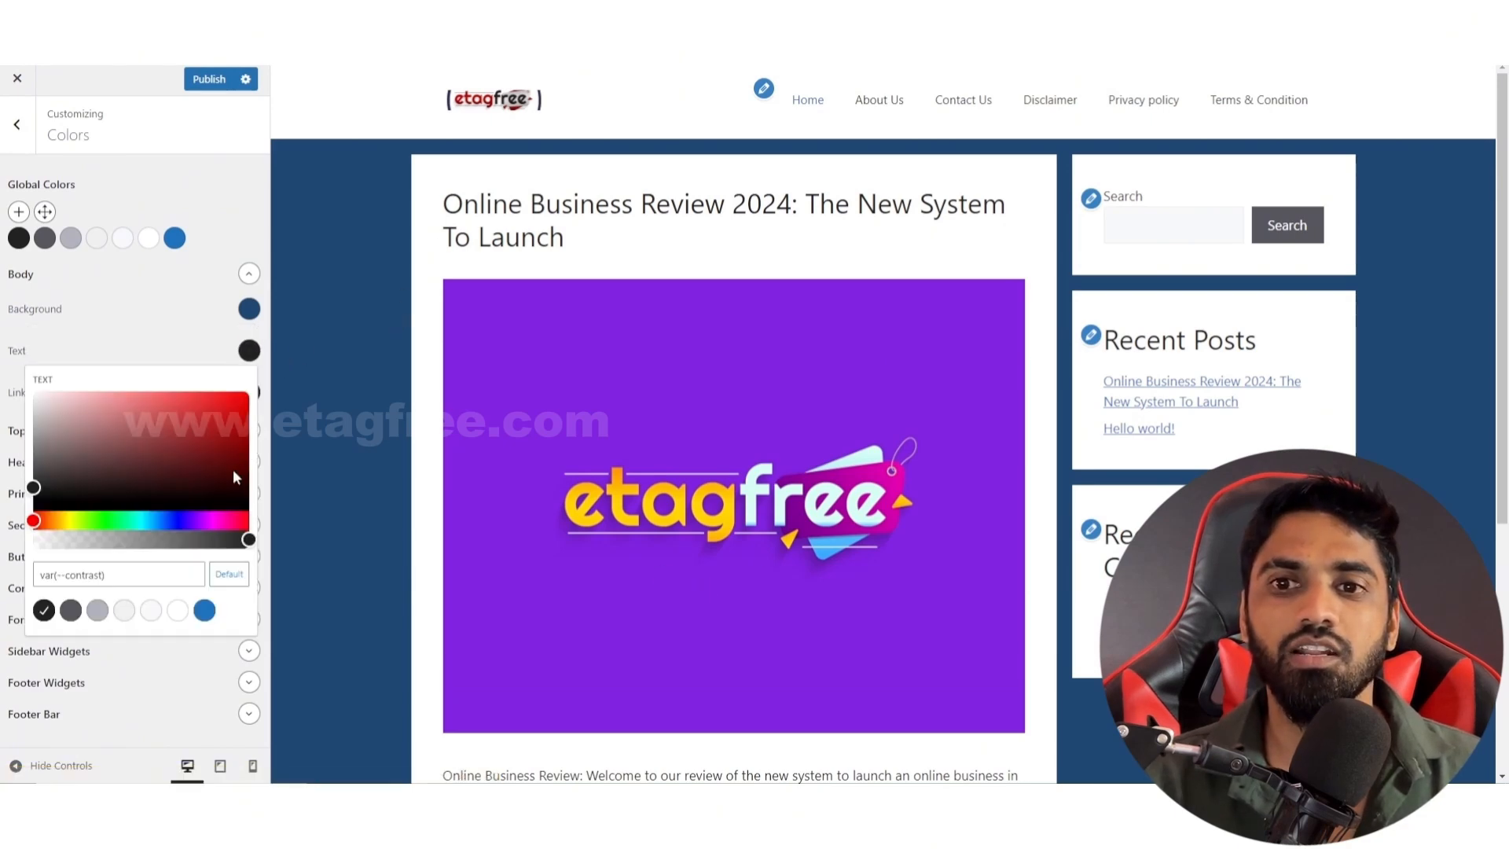
left_click(232, 410)
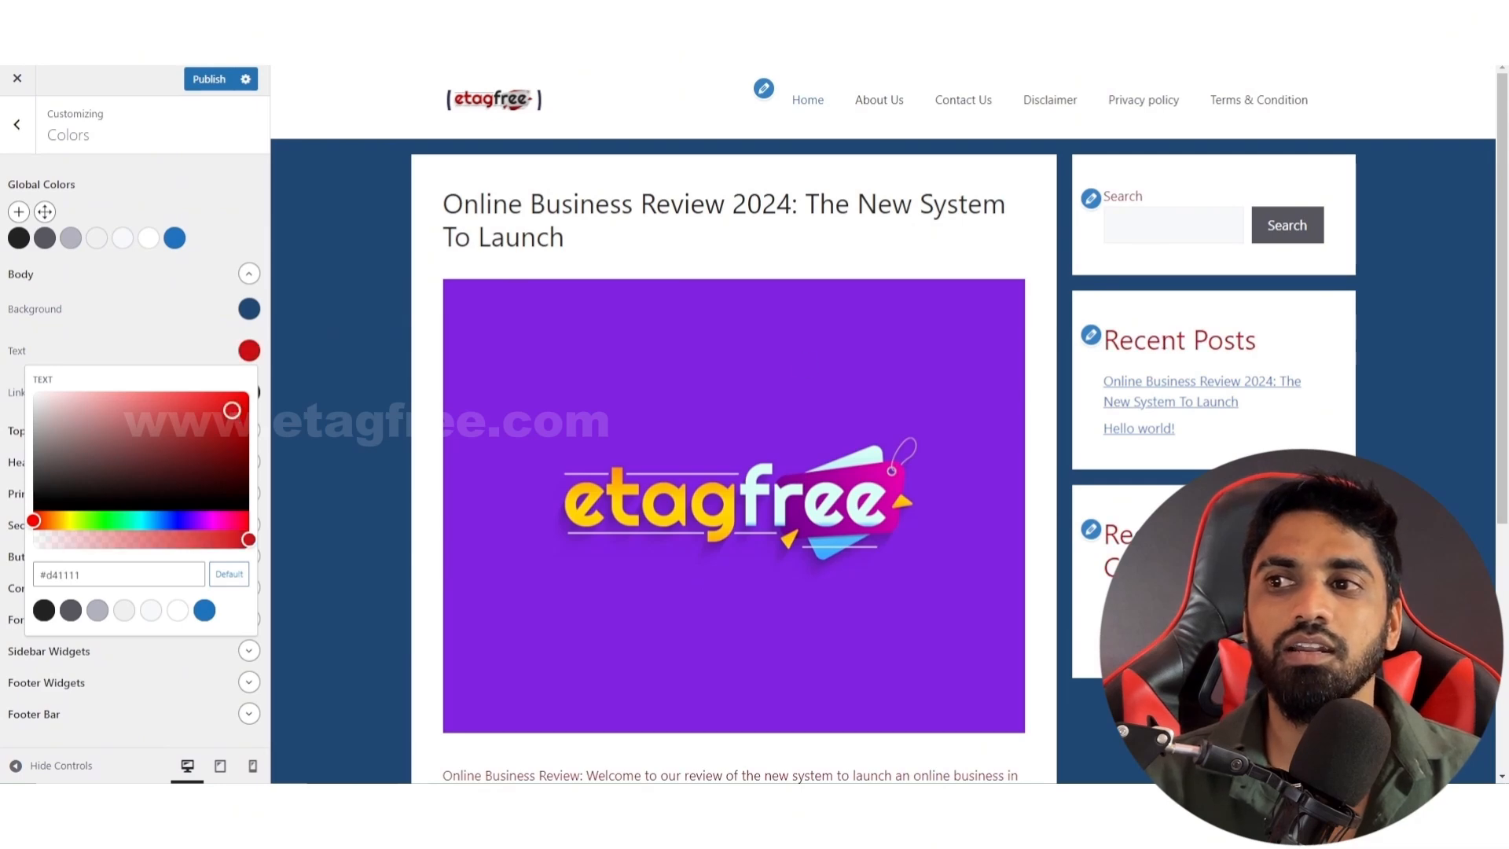
left_click_drag(1160, 339, 1287, 347)
Step: Set the Body text color to near-black #201f1f
left_click(249, 351)
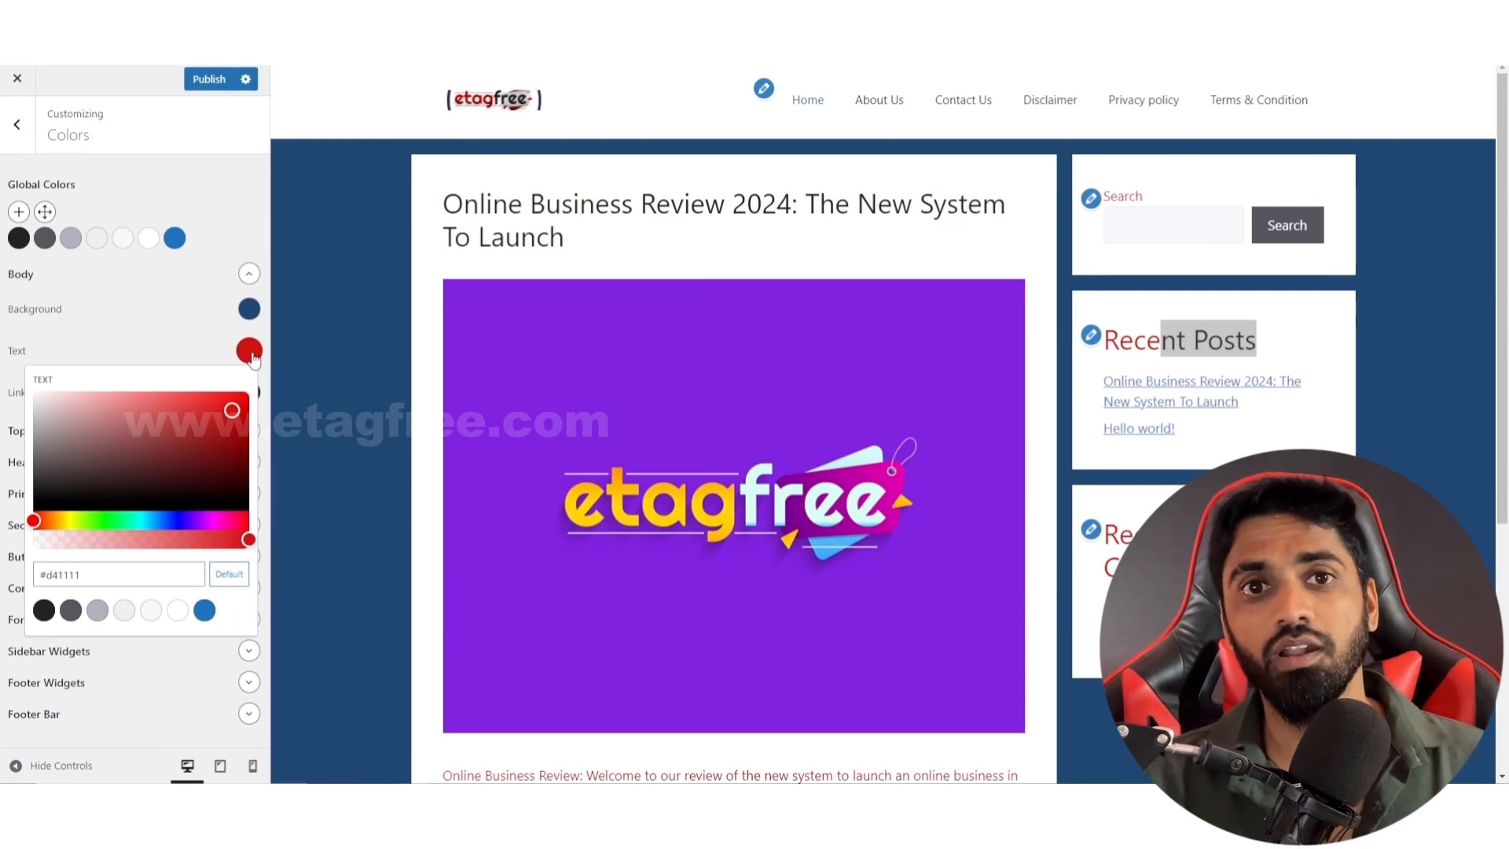
left_click(52, 410)
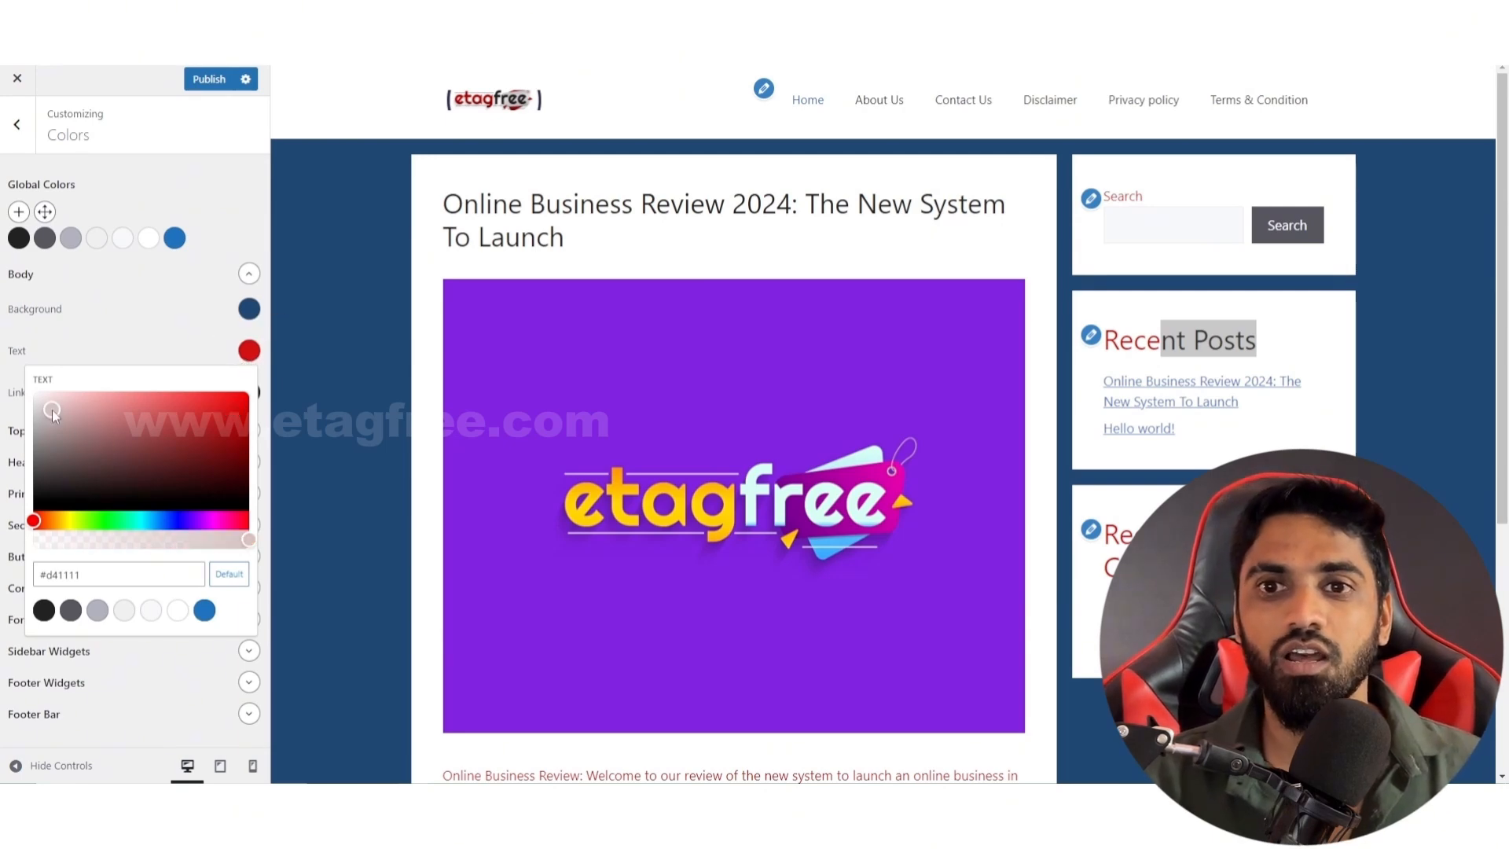
left_click_drag(52, 410, 40, 488)
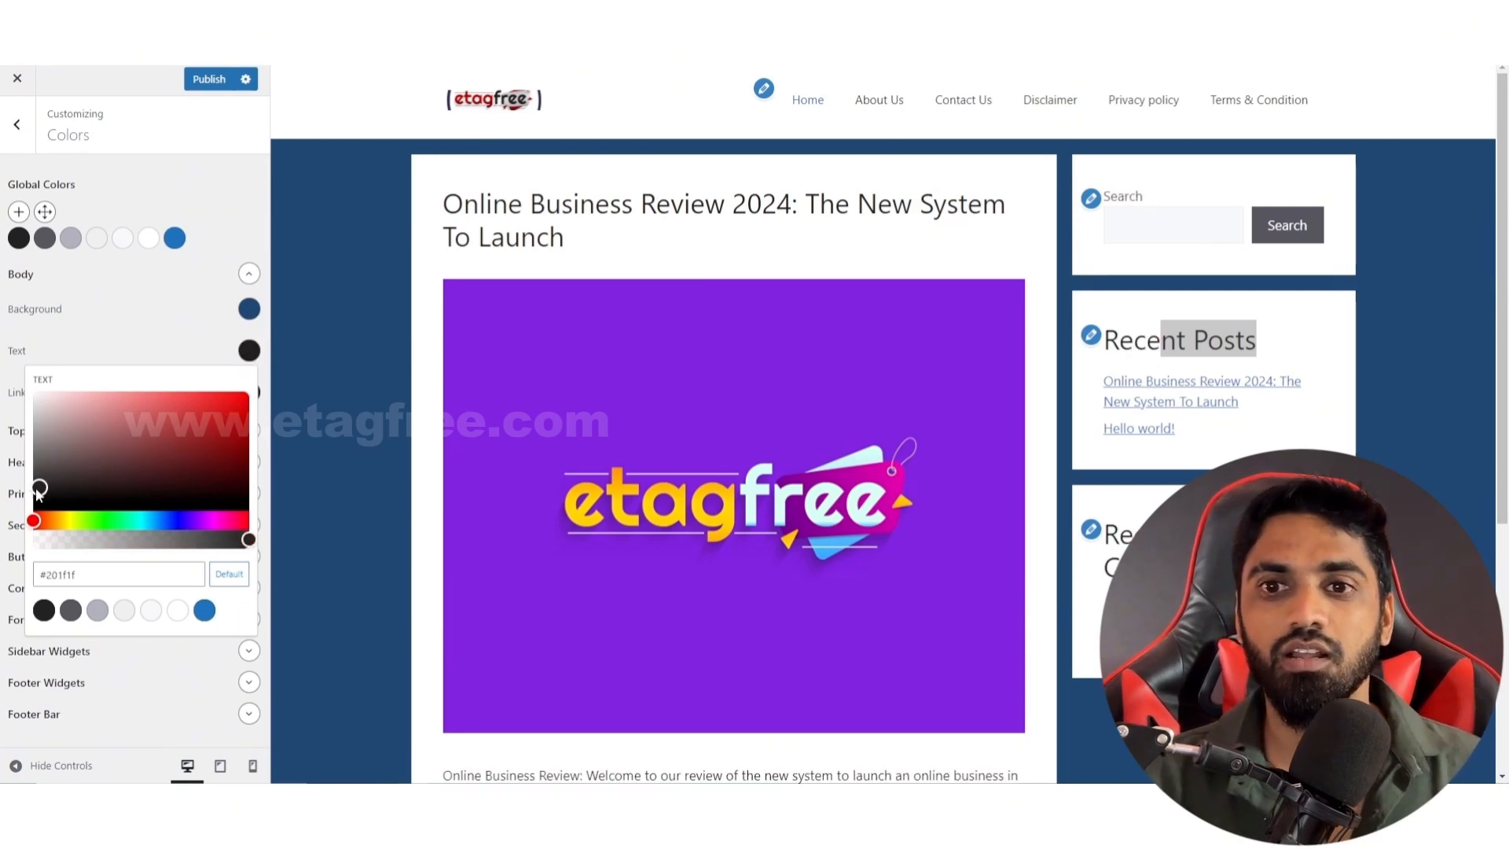
Step: Set the Body link color to red #bf371f and collapse the Body color settings
left_click(161, 291)
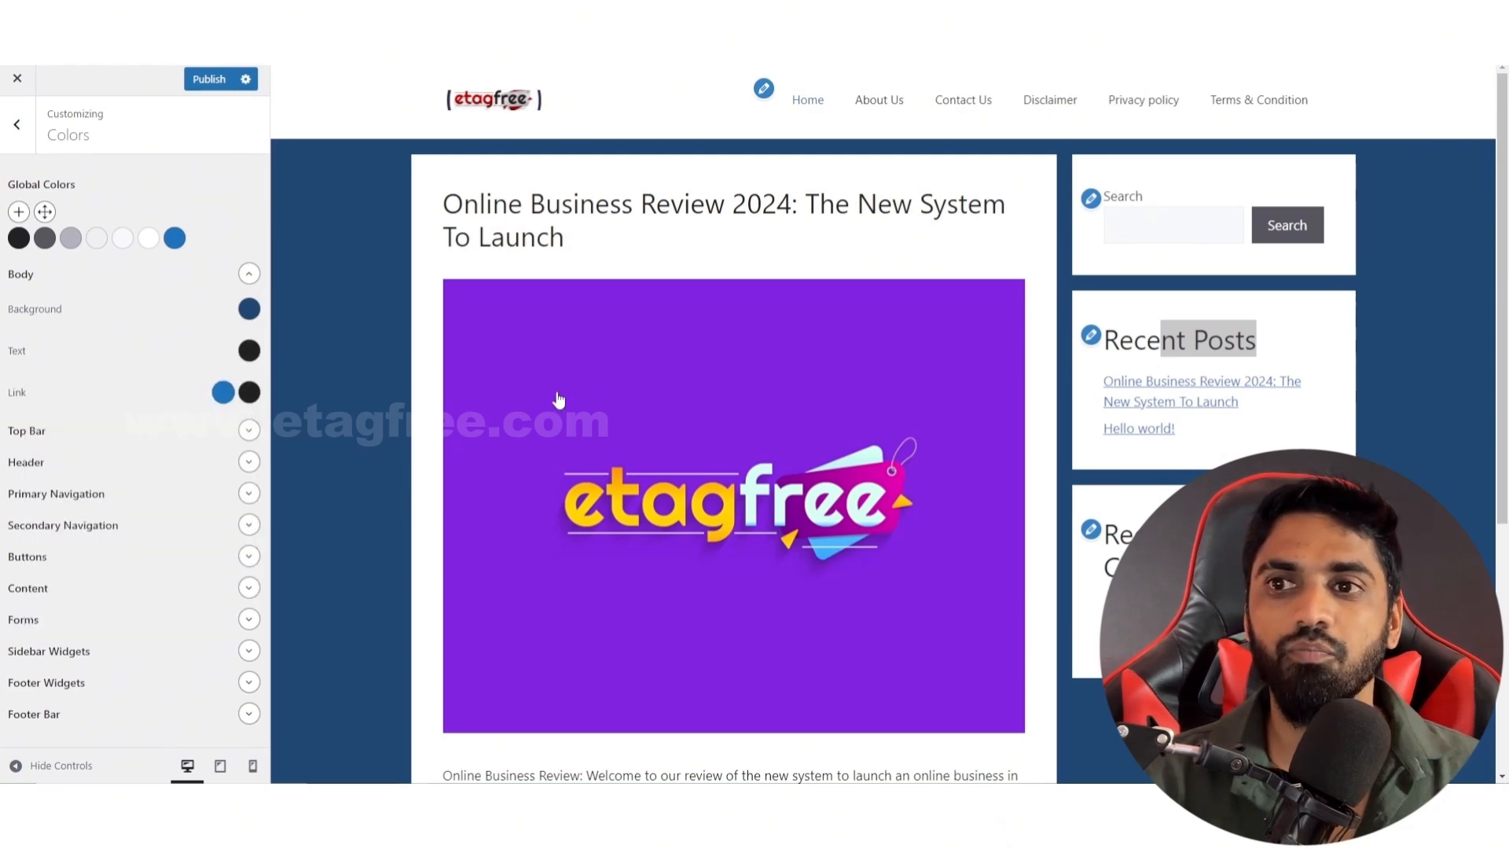
scroll(550, 432, "down", 5)
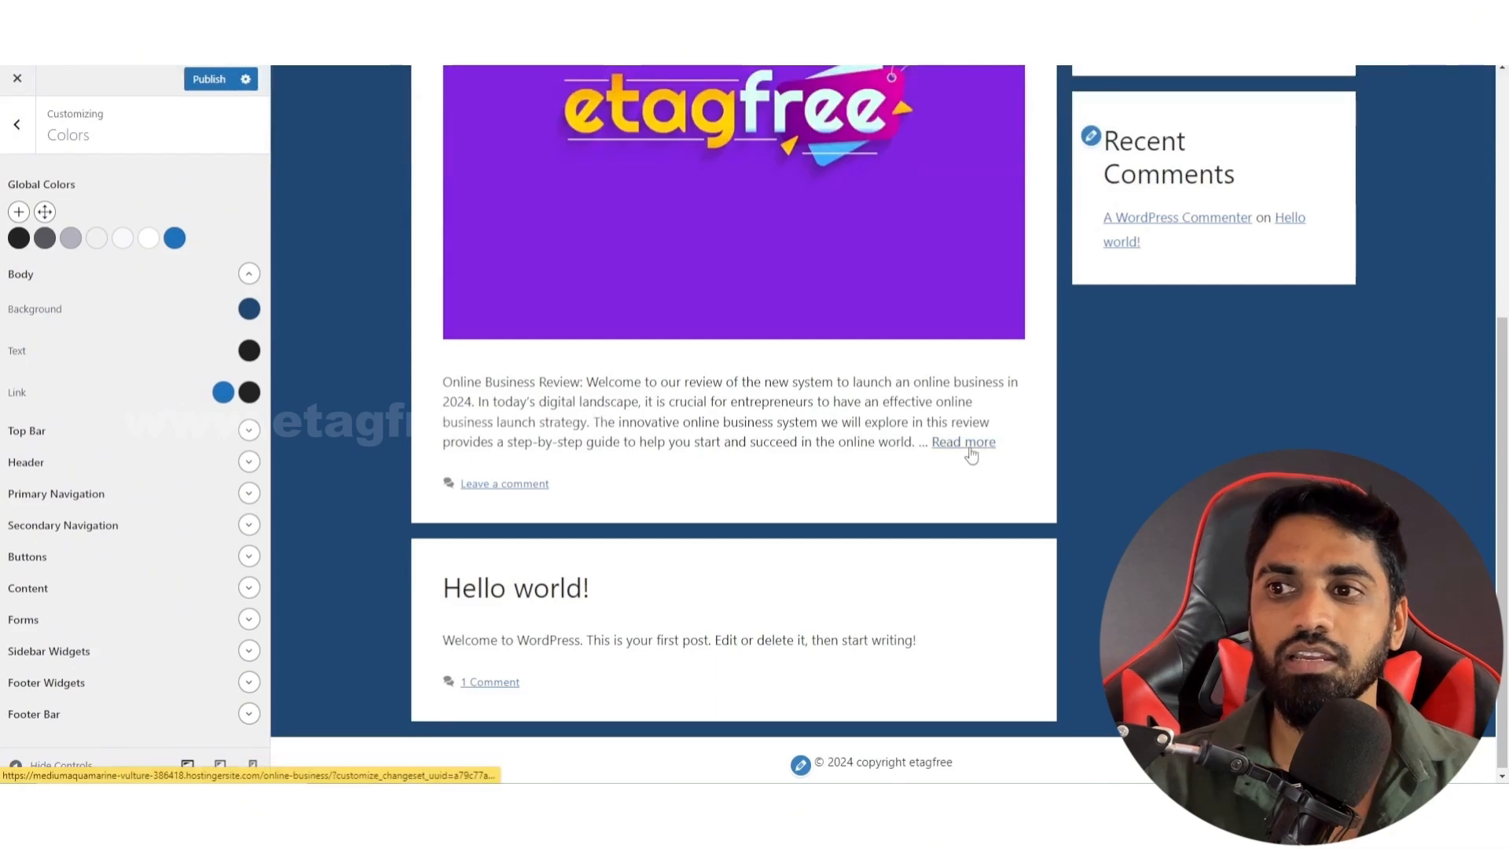
left_click(223, 392)
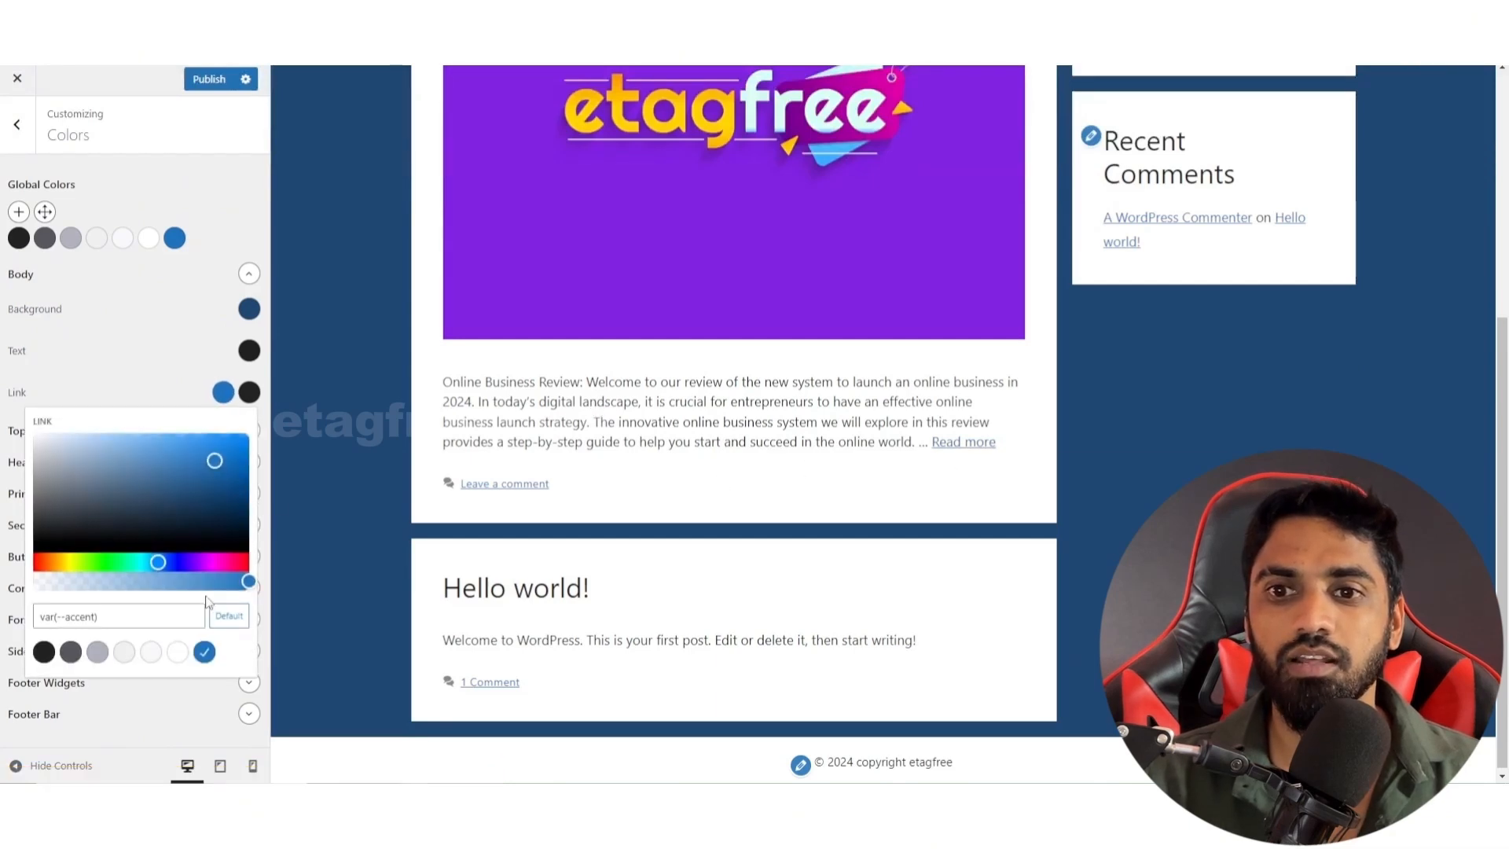
left_click(44, 564)
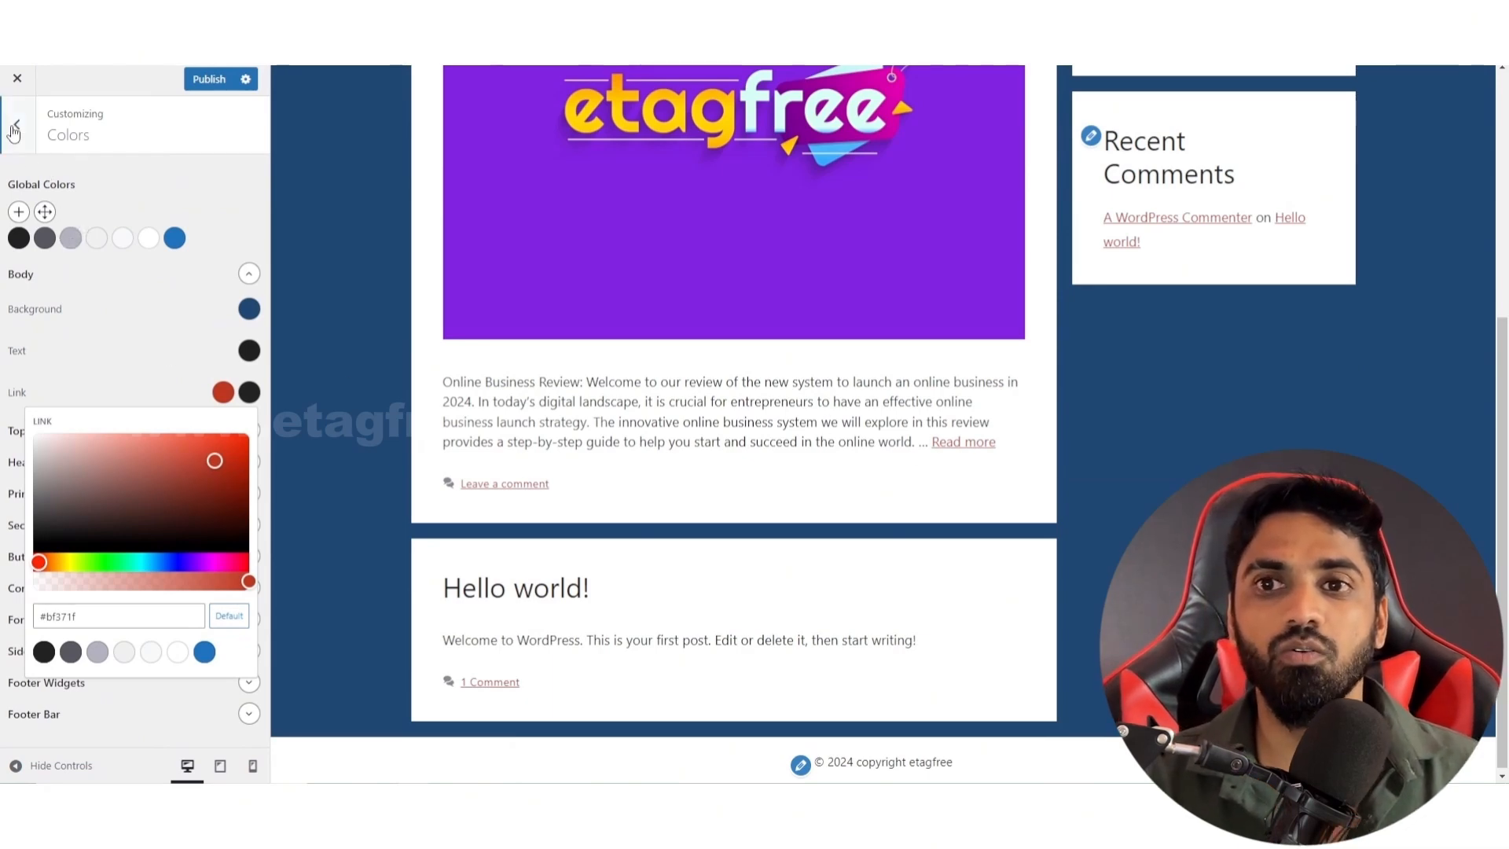
left_click(216, 192)
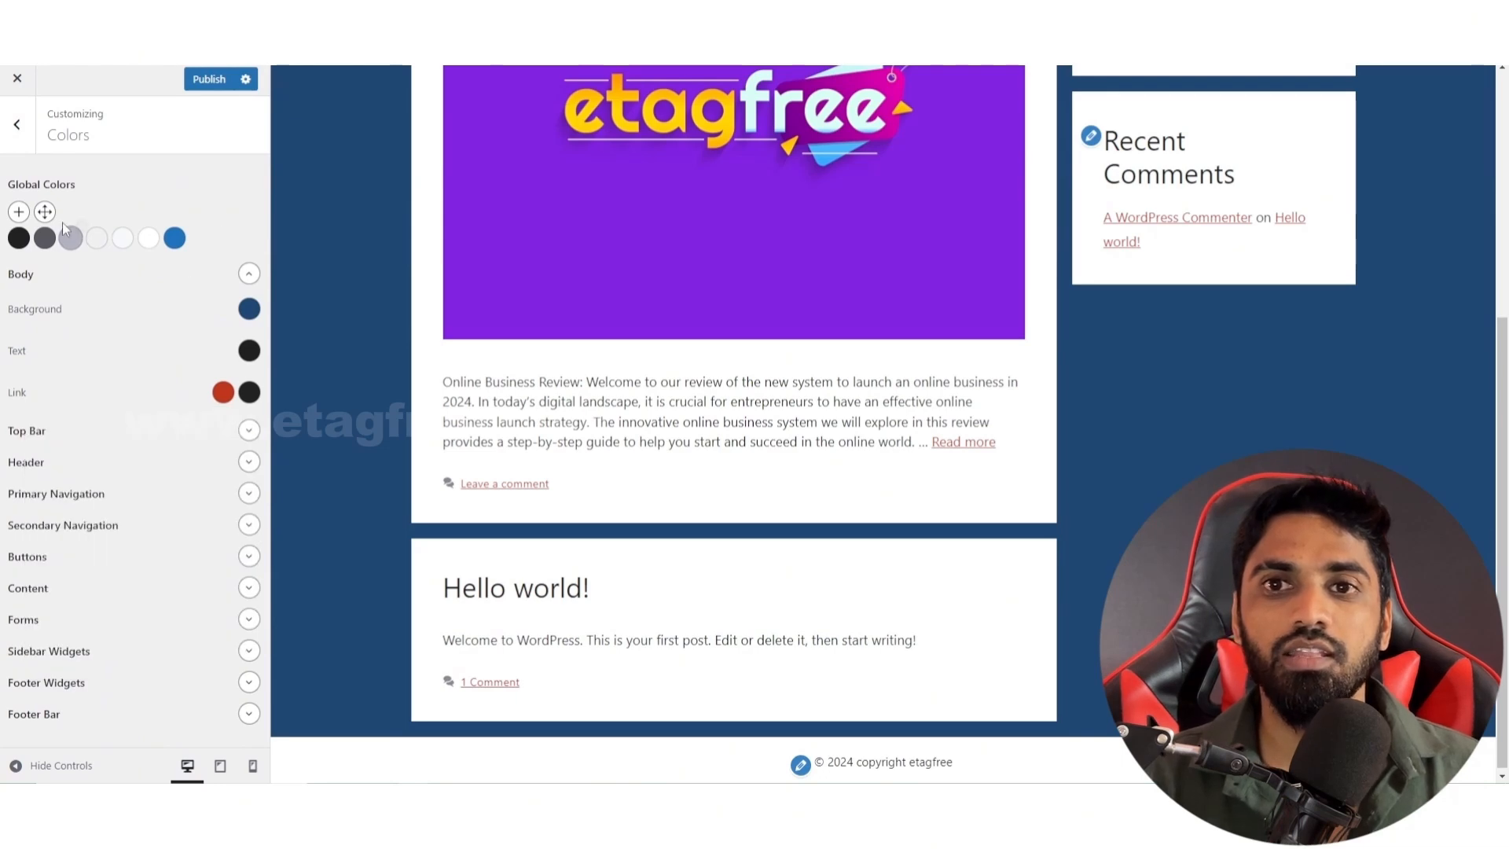
left_click(249, 273)
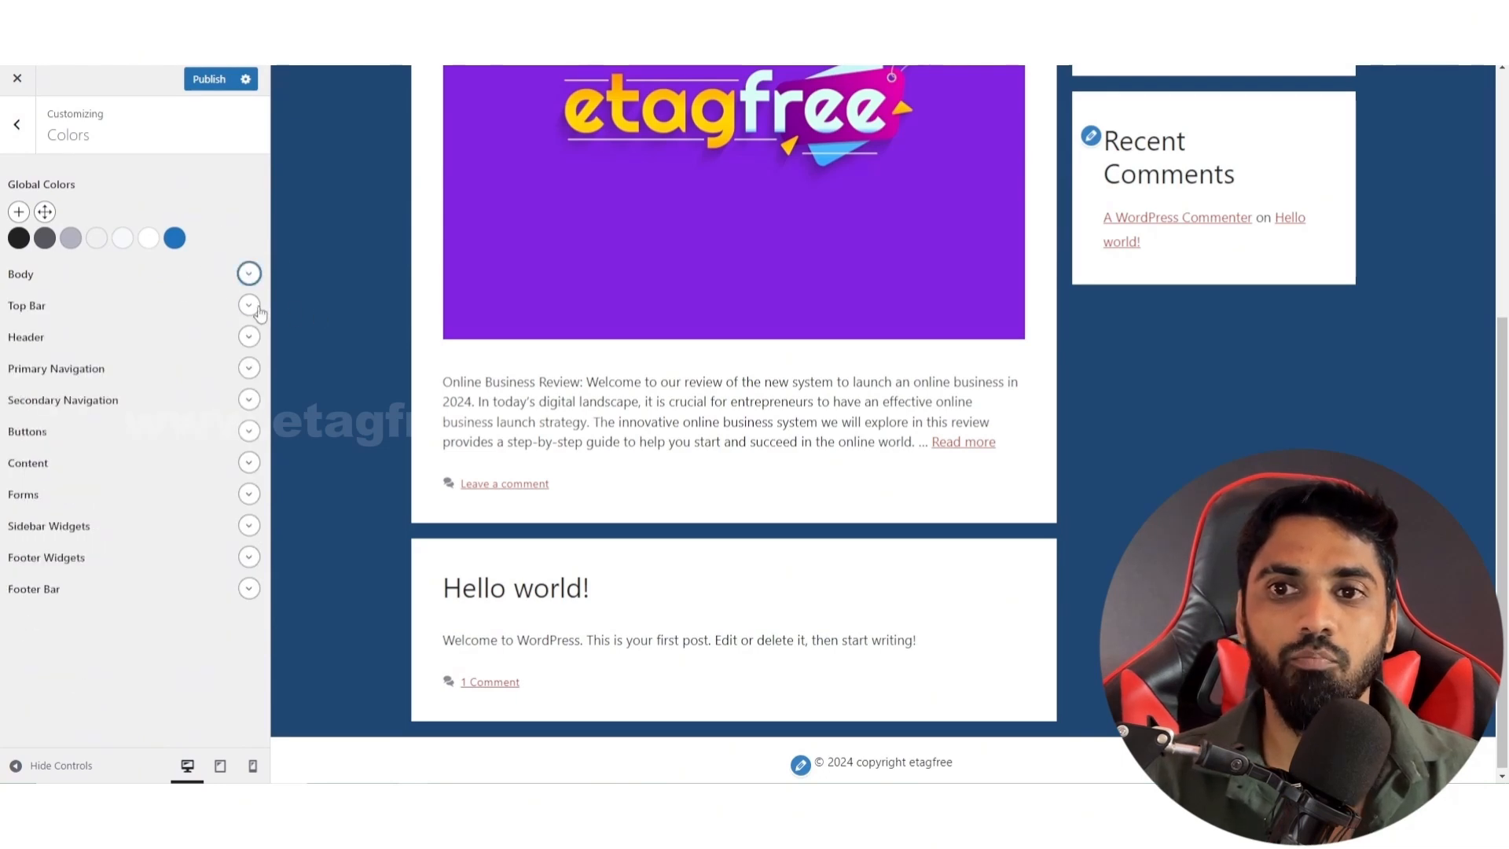
Step: Set the Top Bar background to red #ea2626 and its text to a dark near-black color
left_click(248, 305)
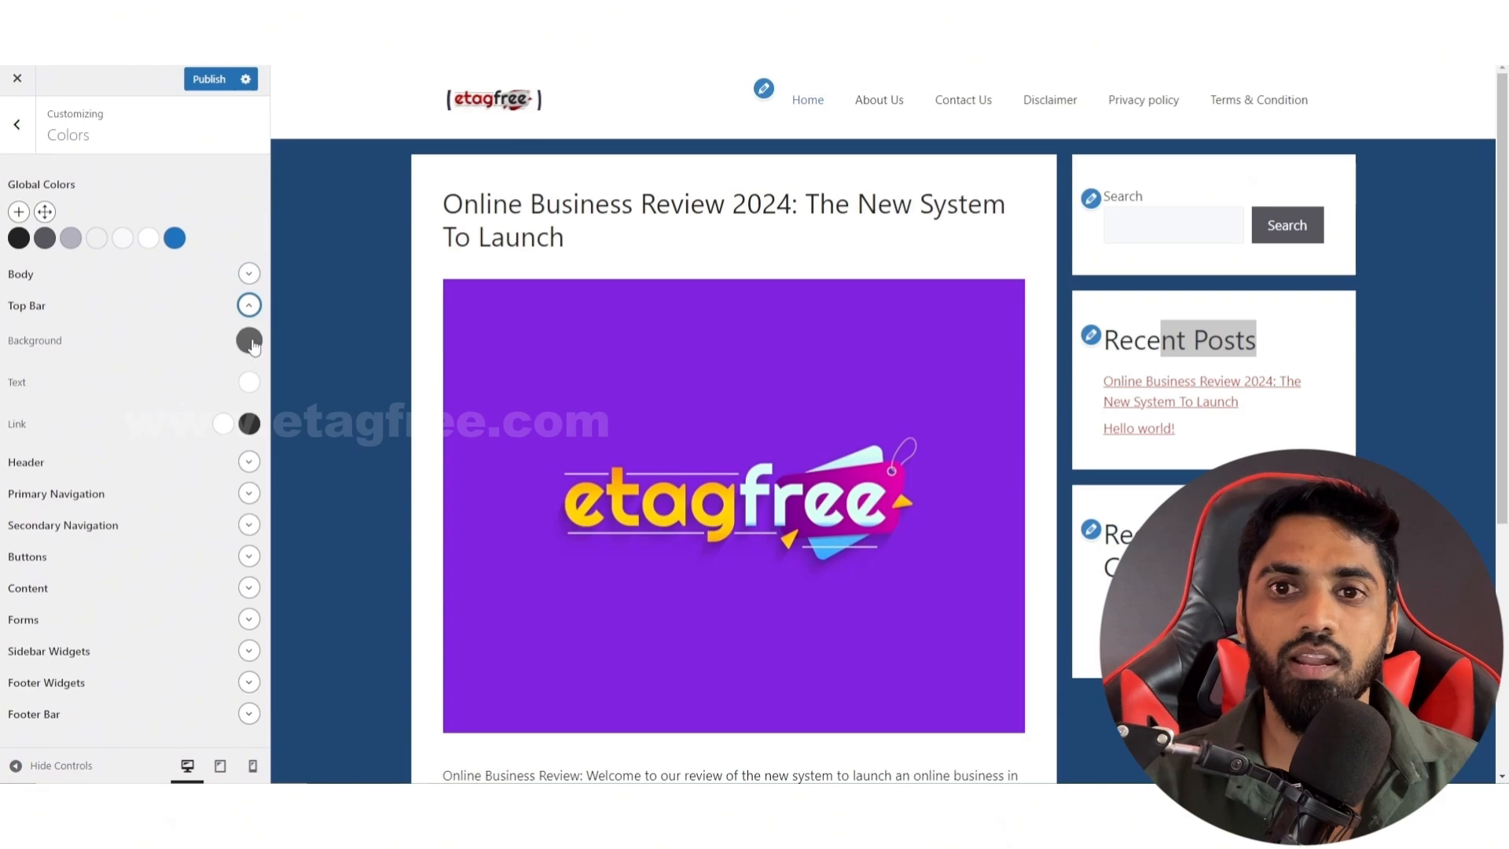
left_click(250, 341)
left_click(214, 391)
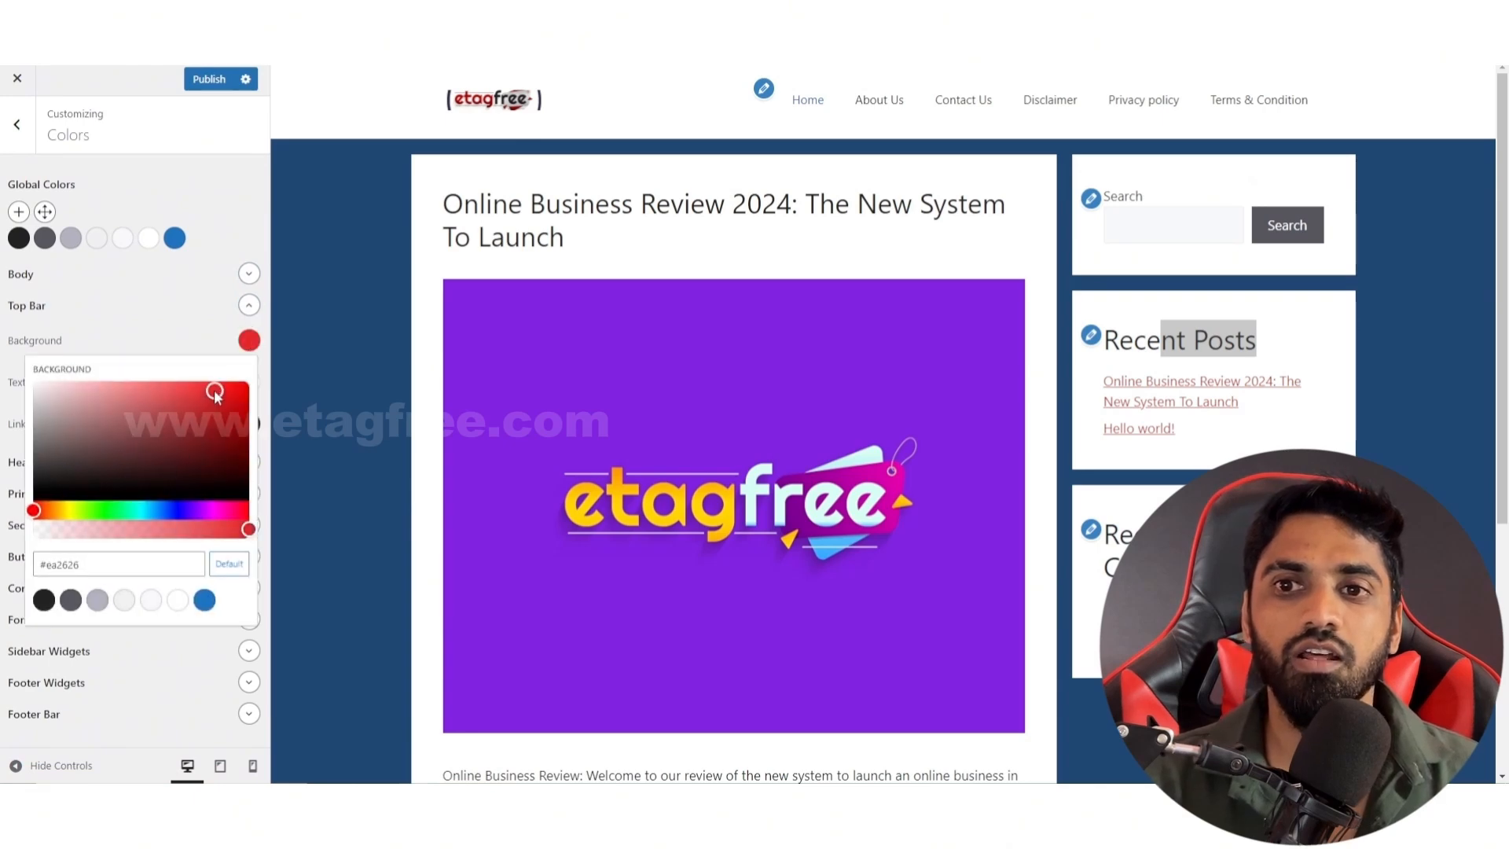
left_click(167, 330)
left_click(250, 384)
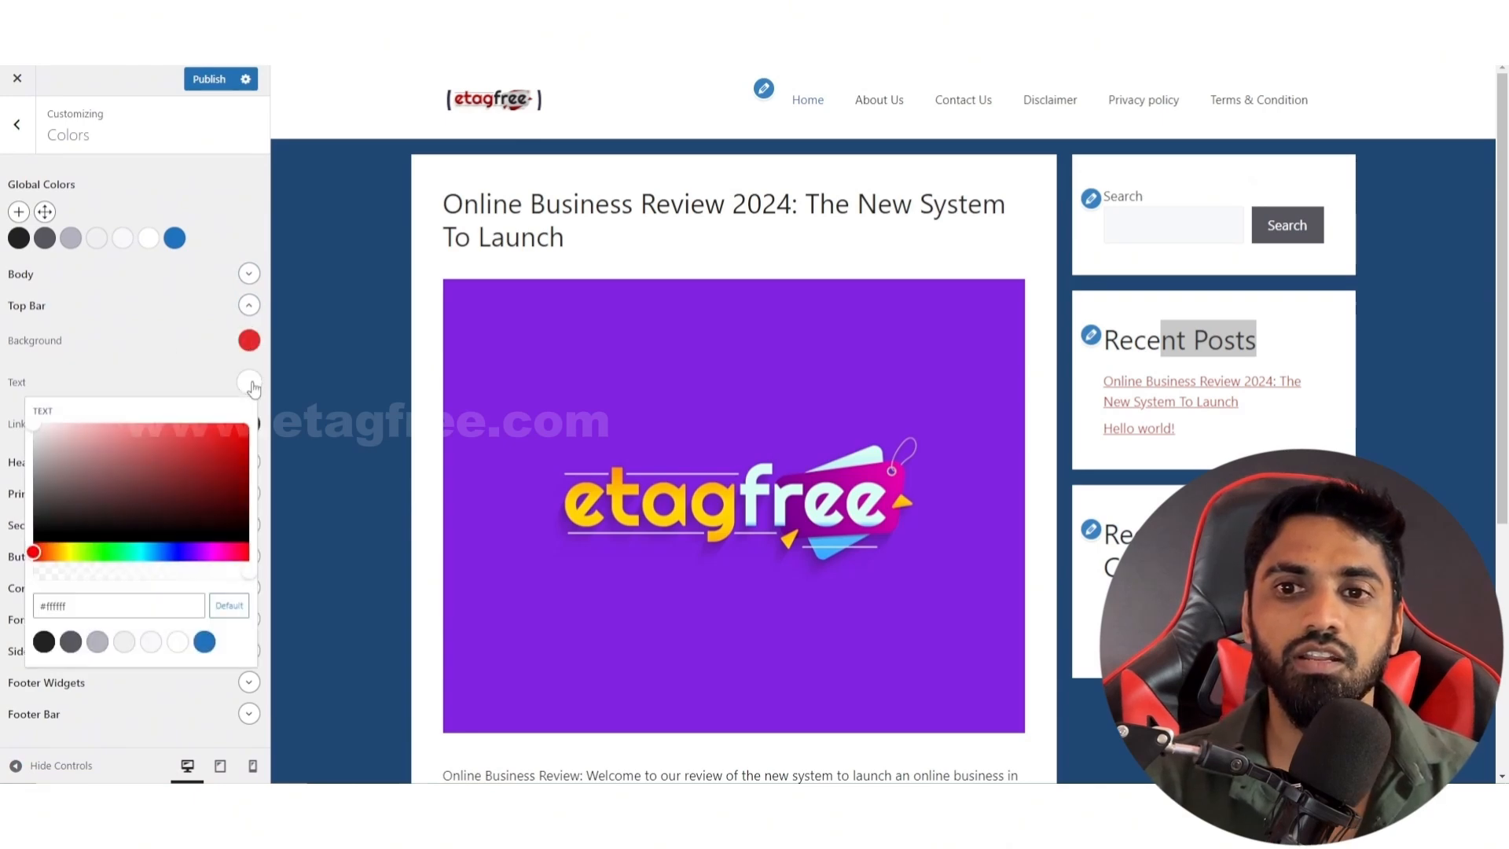
left_click(112, 511)
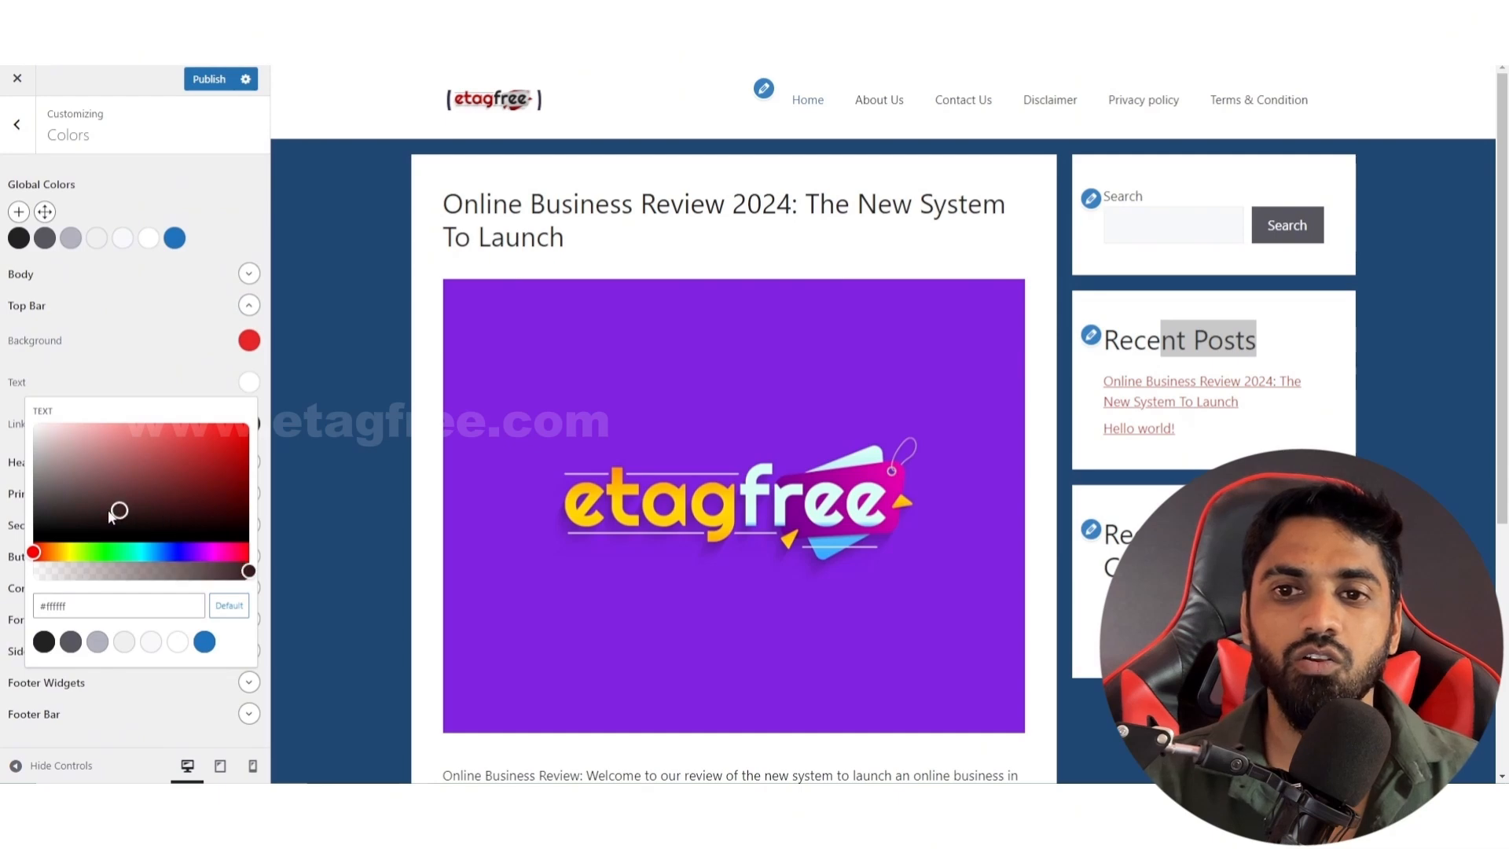
left_click(161, 330)
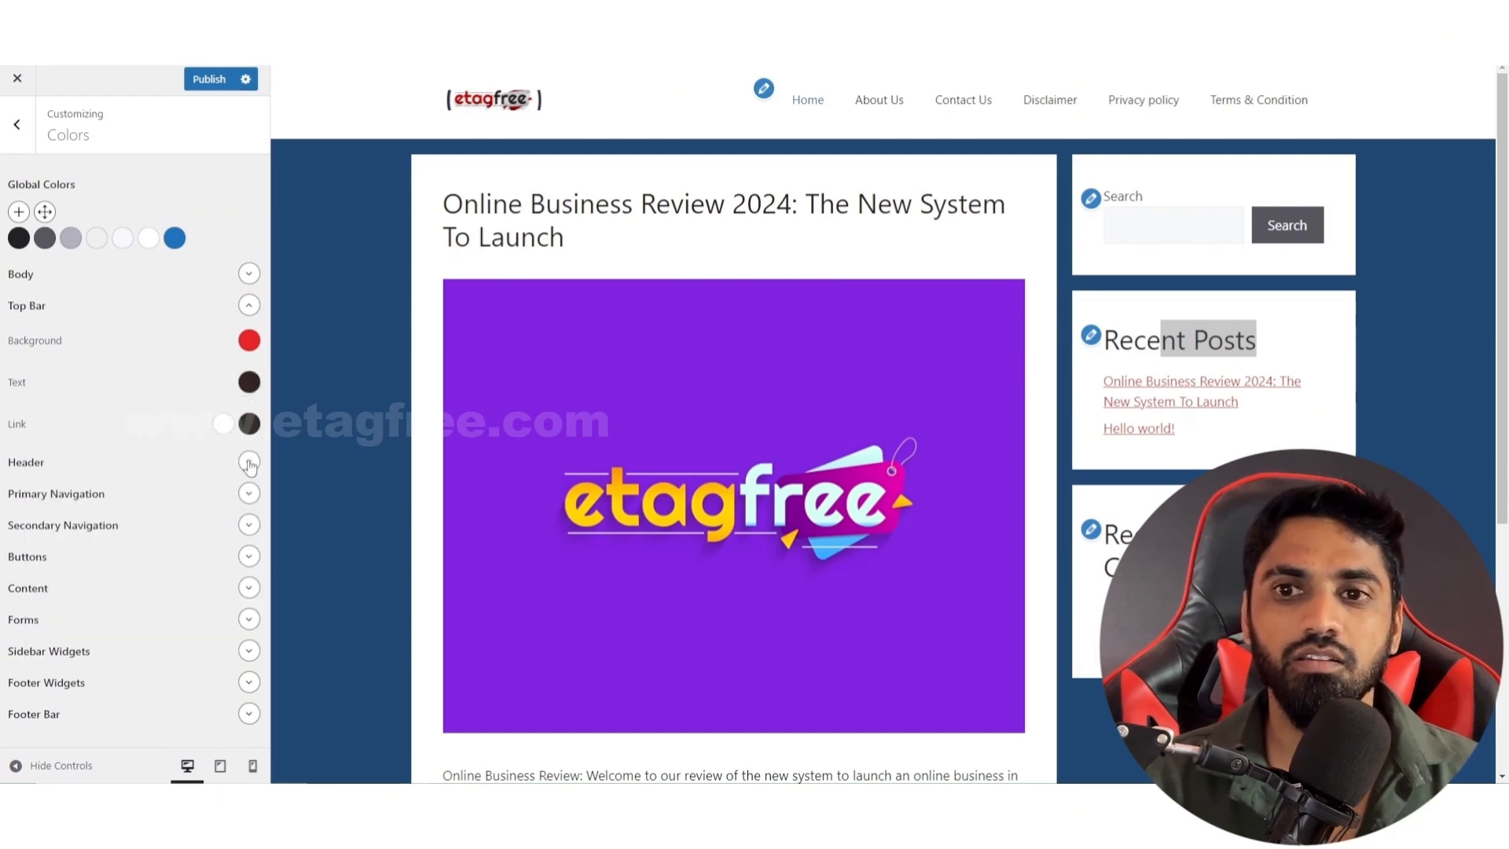
left_click(250, 306)
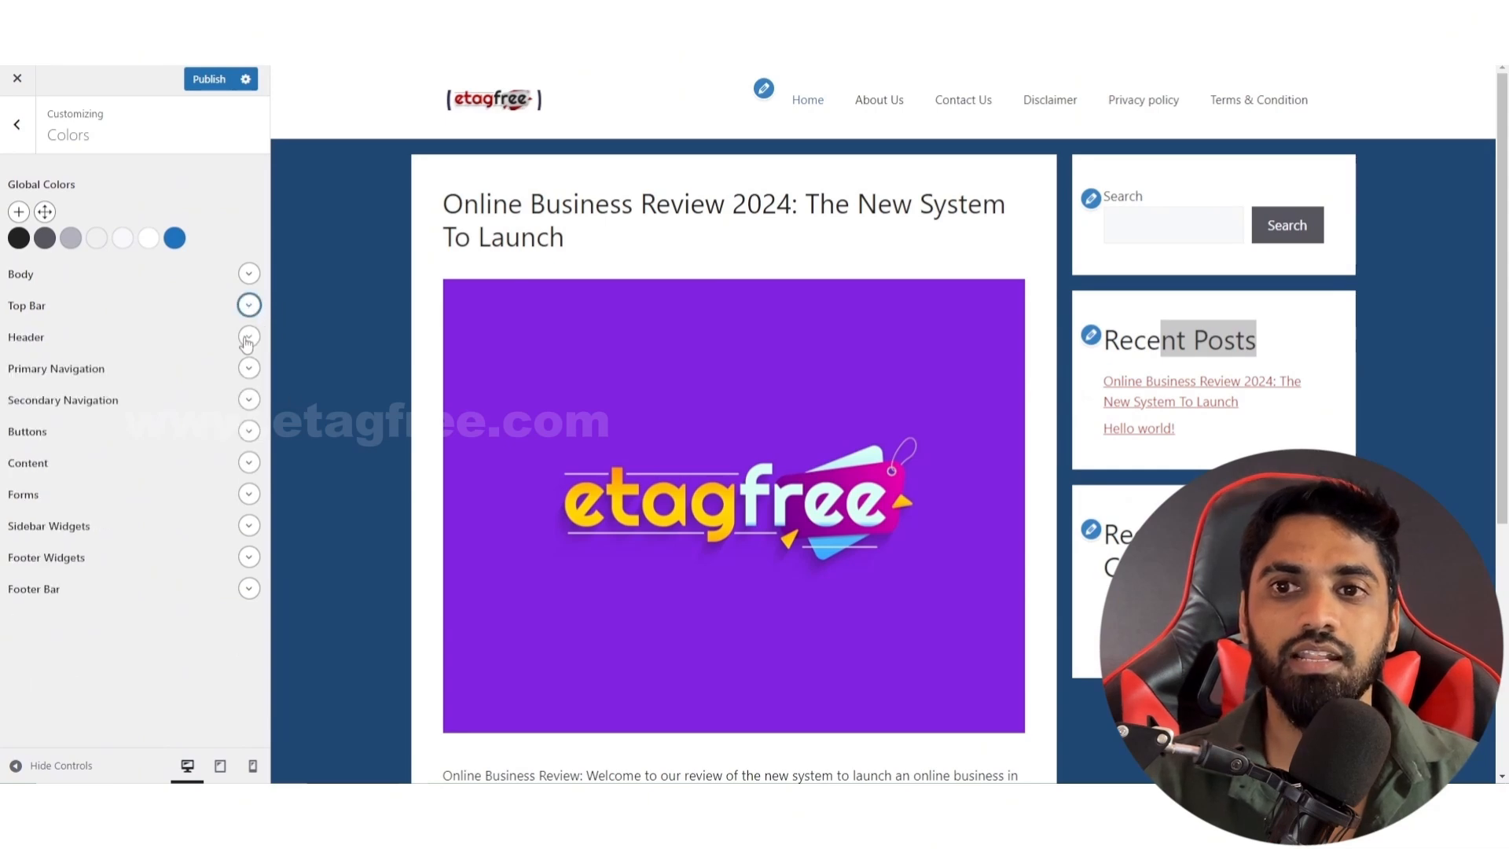
Step: Try near-black #0f1617 as the Header background color
left_click(249, 338)
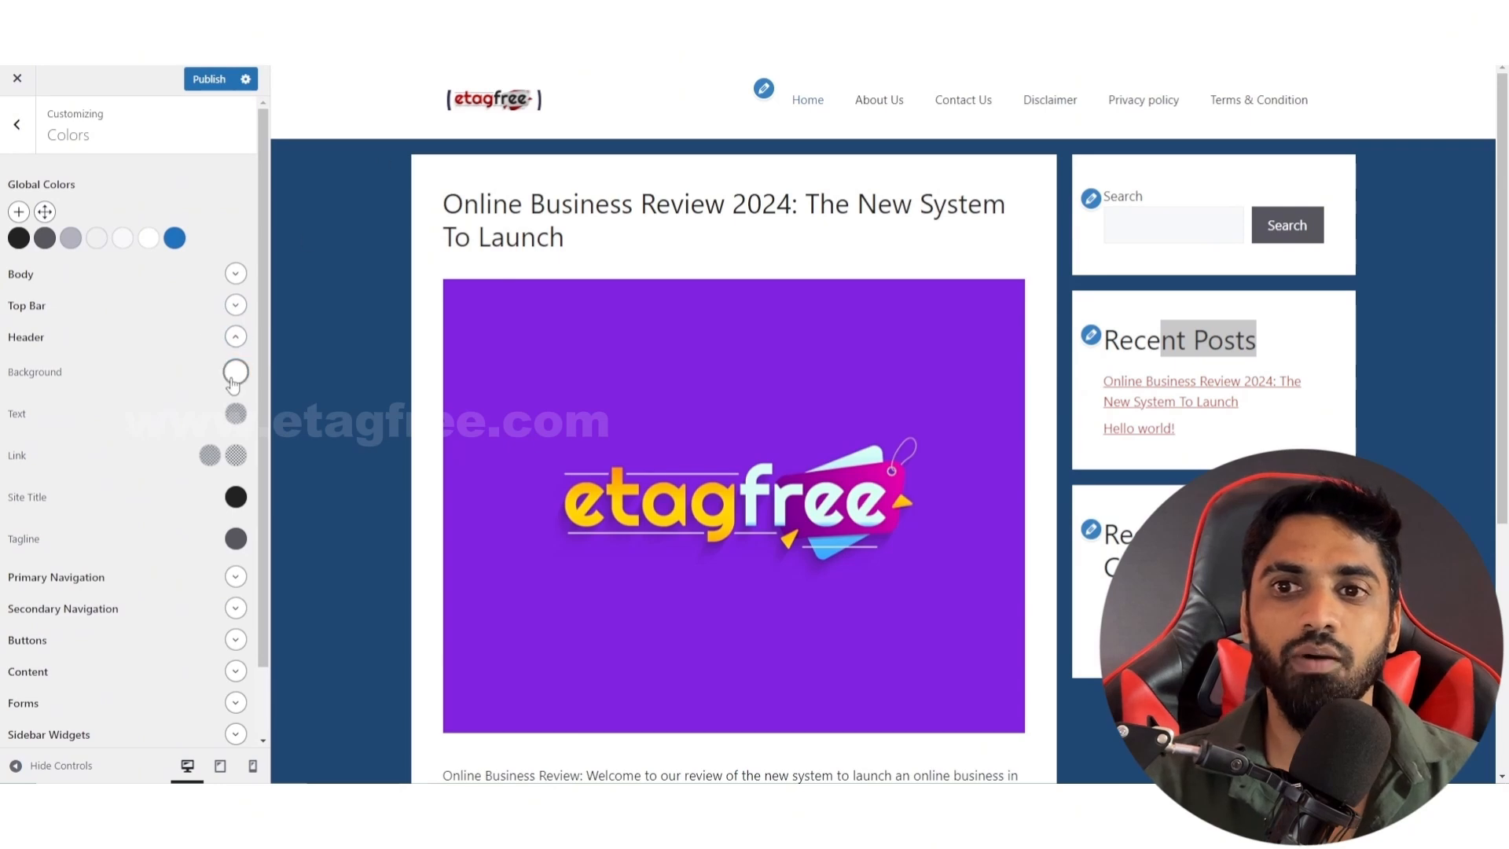
left_click(236, 372)
left_click(172, 484)
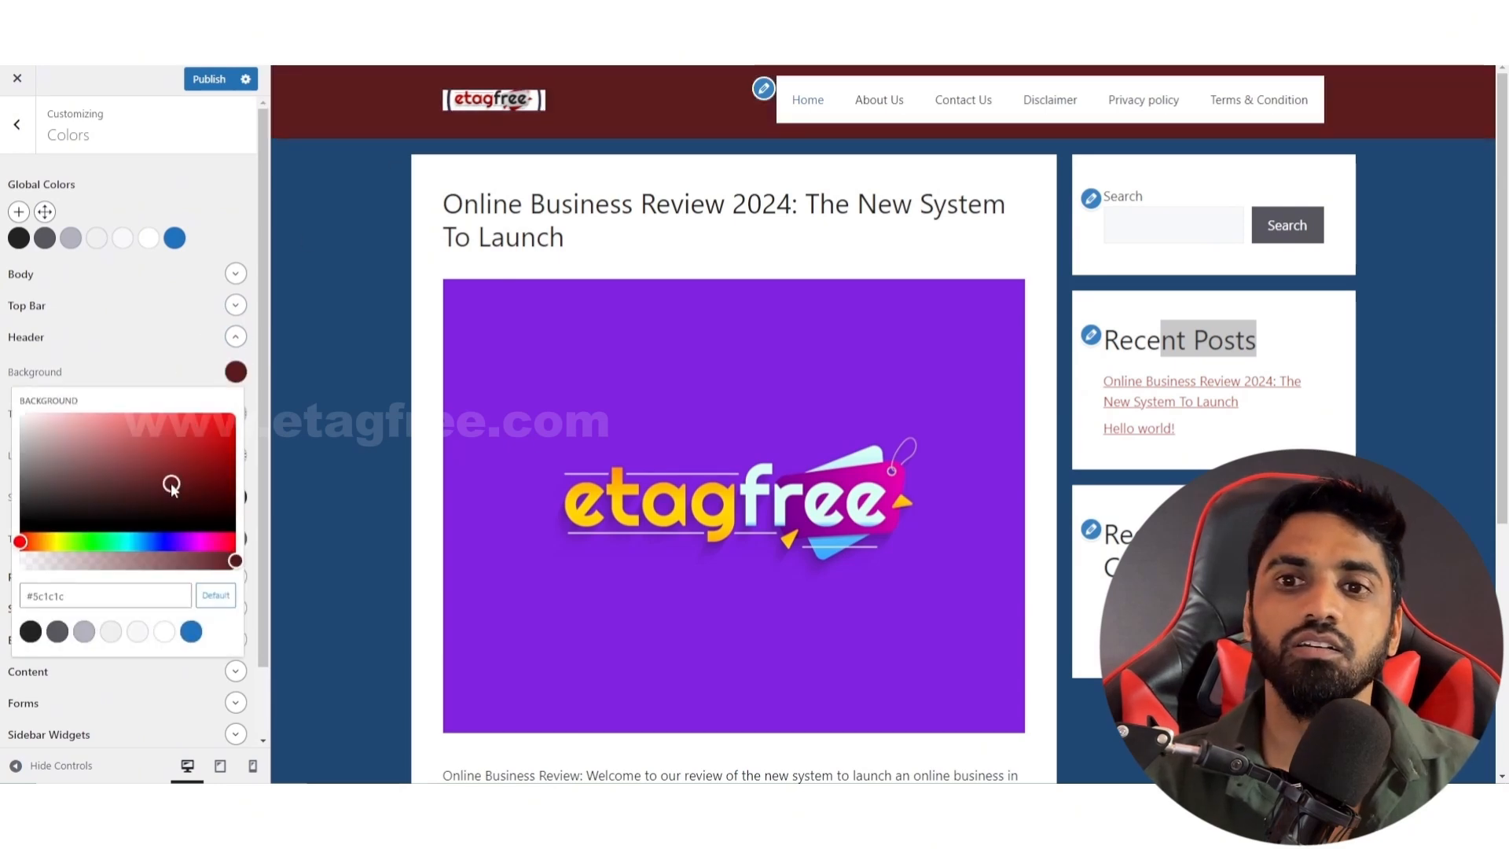
left_click(125, 519)
left_click(155, 543)
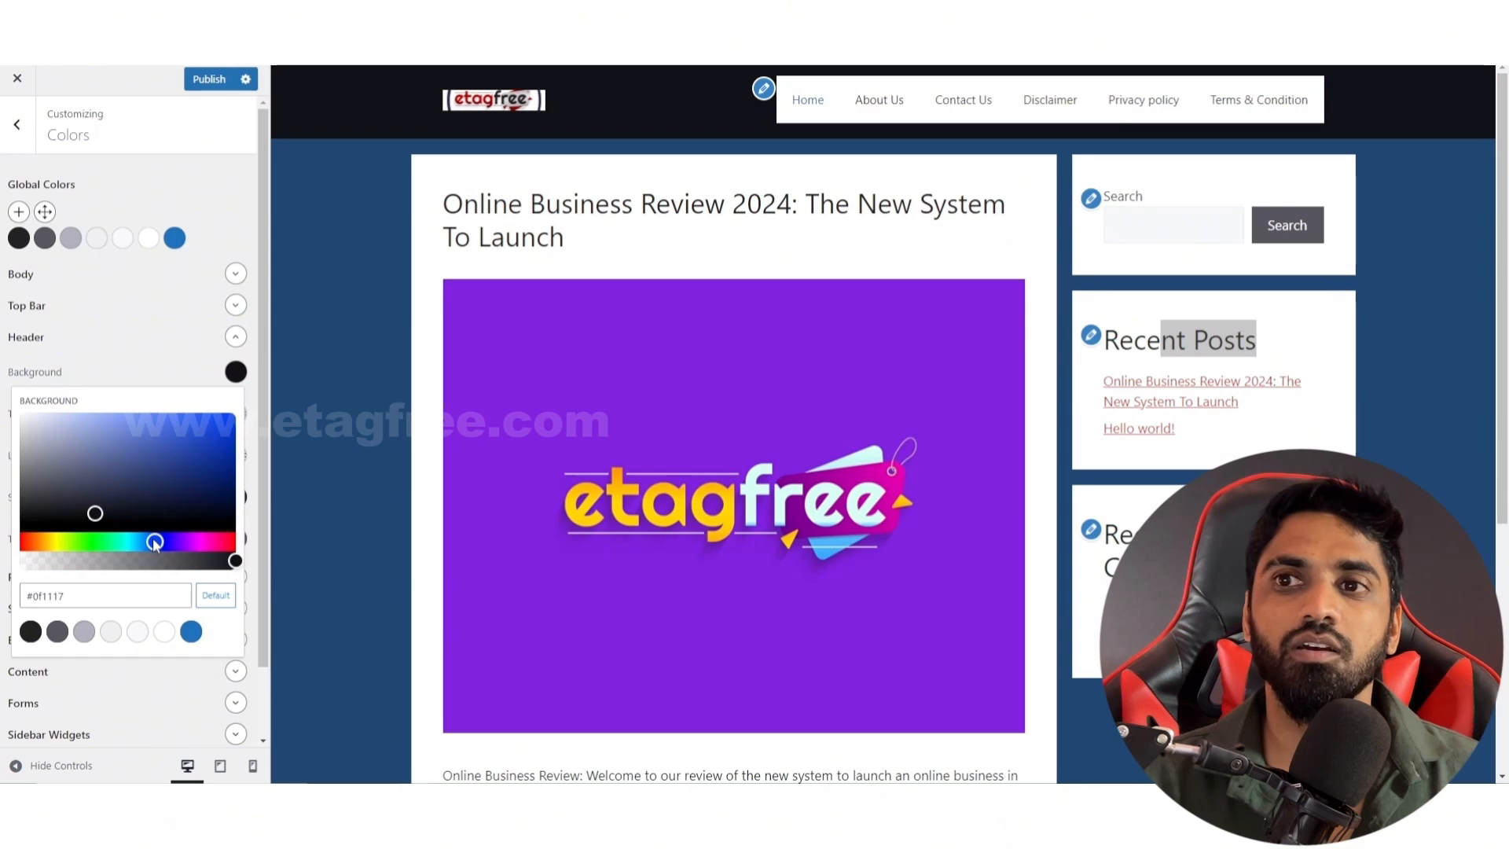
left_click_drag(154, 542, 133, 543)
left_click(138, 348)
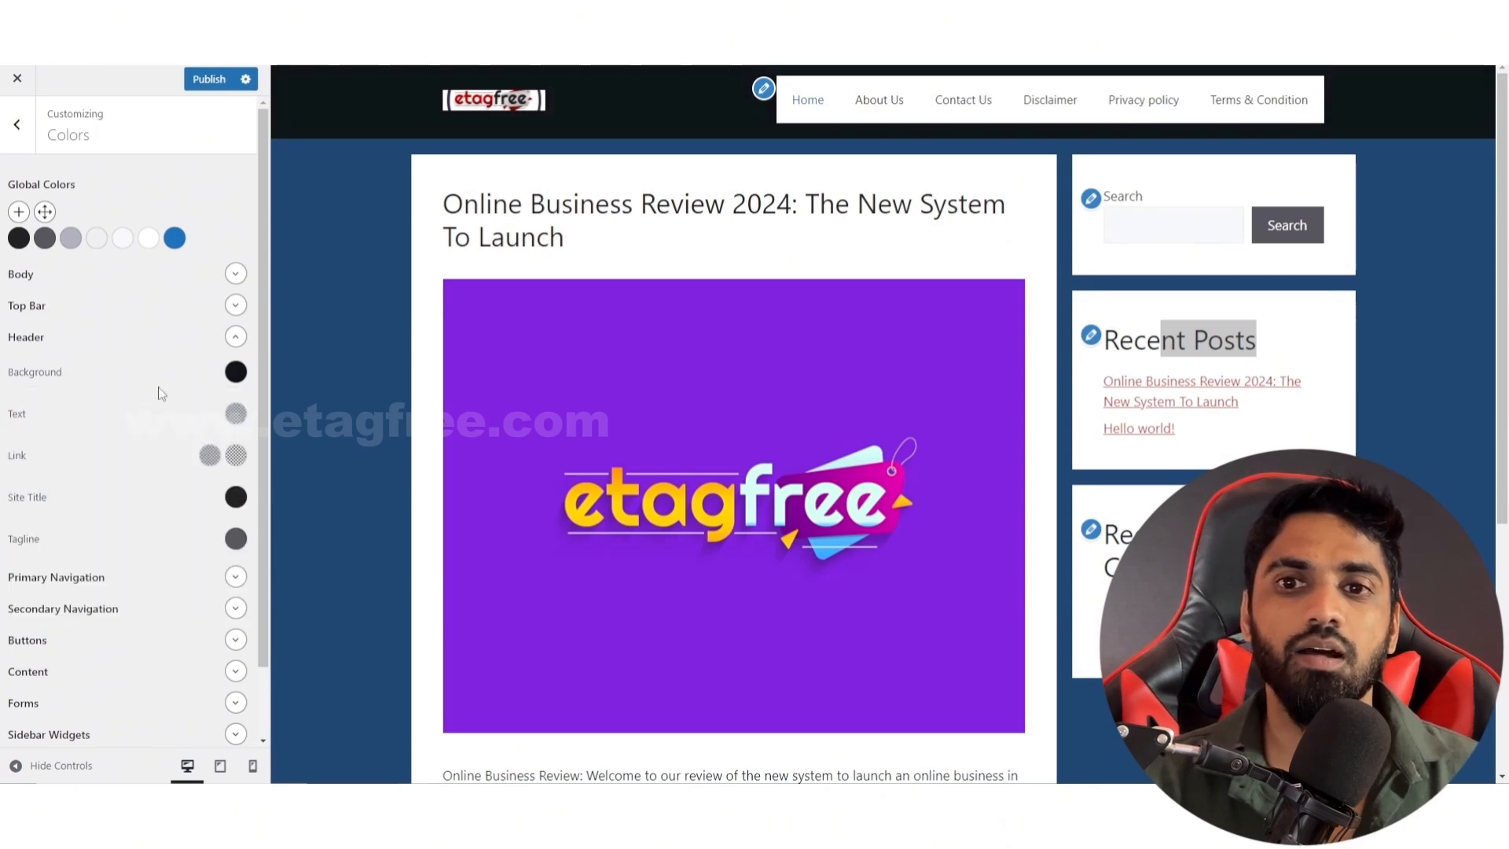
Step: Set the Header text color to dark red #9f2222 and the Header link and link hover colors to red
left_click(235, 413)
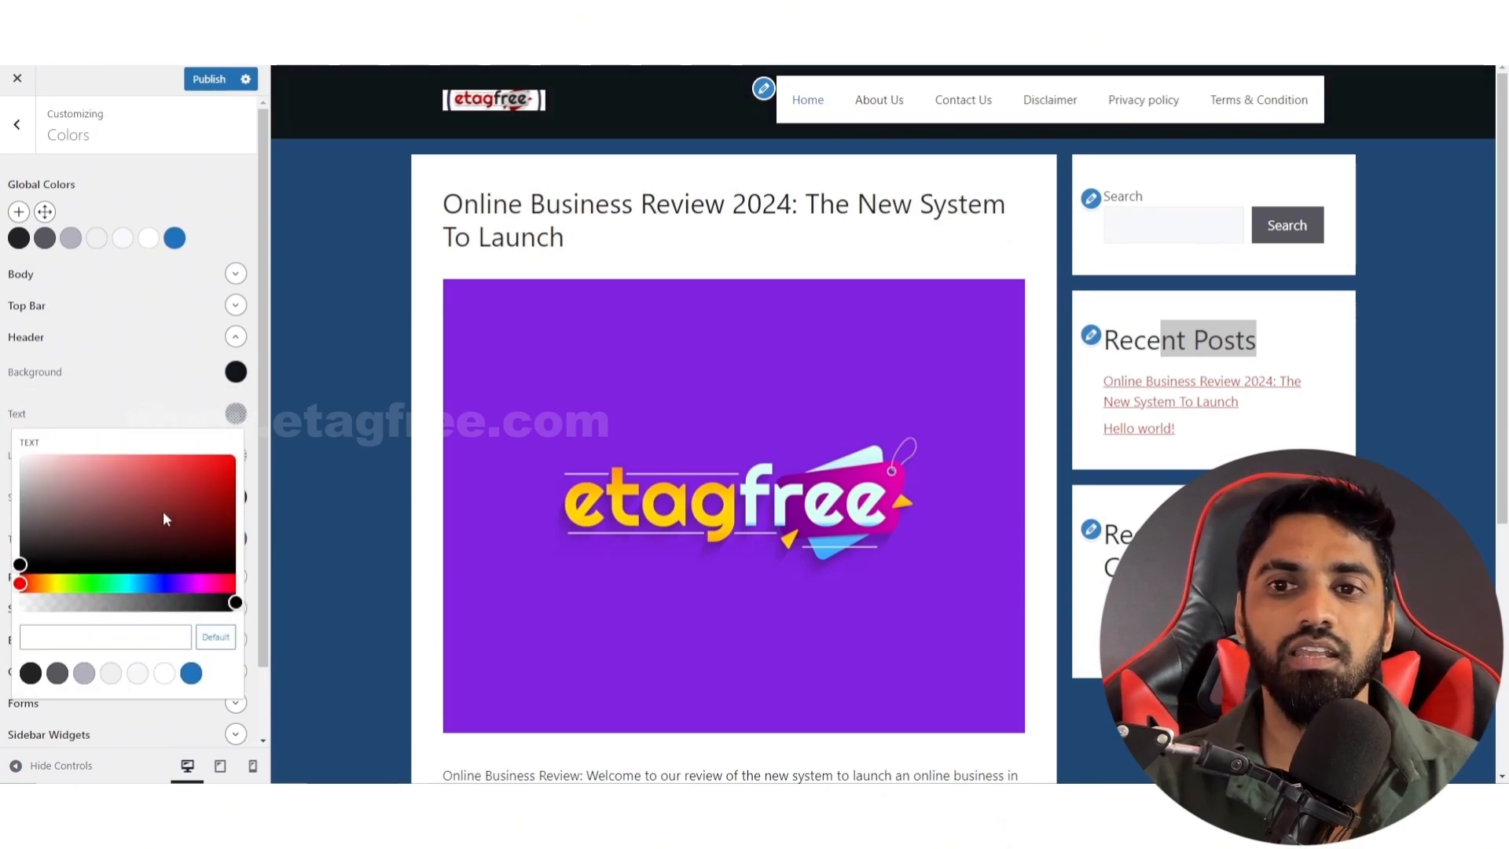
left_click(190, 497)
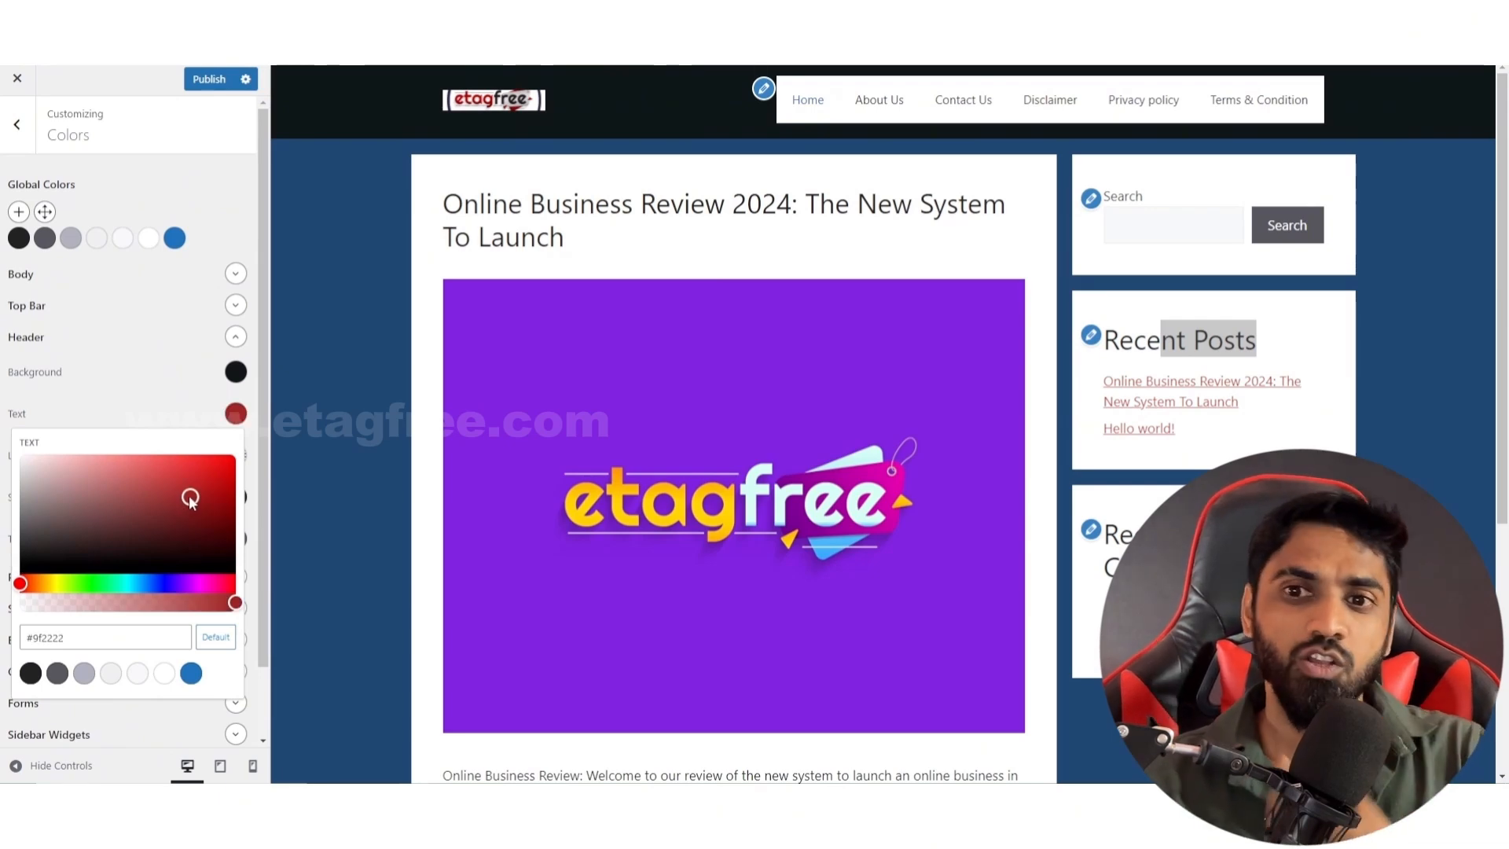
left_click(176, 399)
left_click(209, 455)
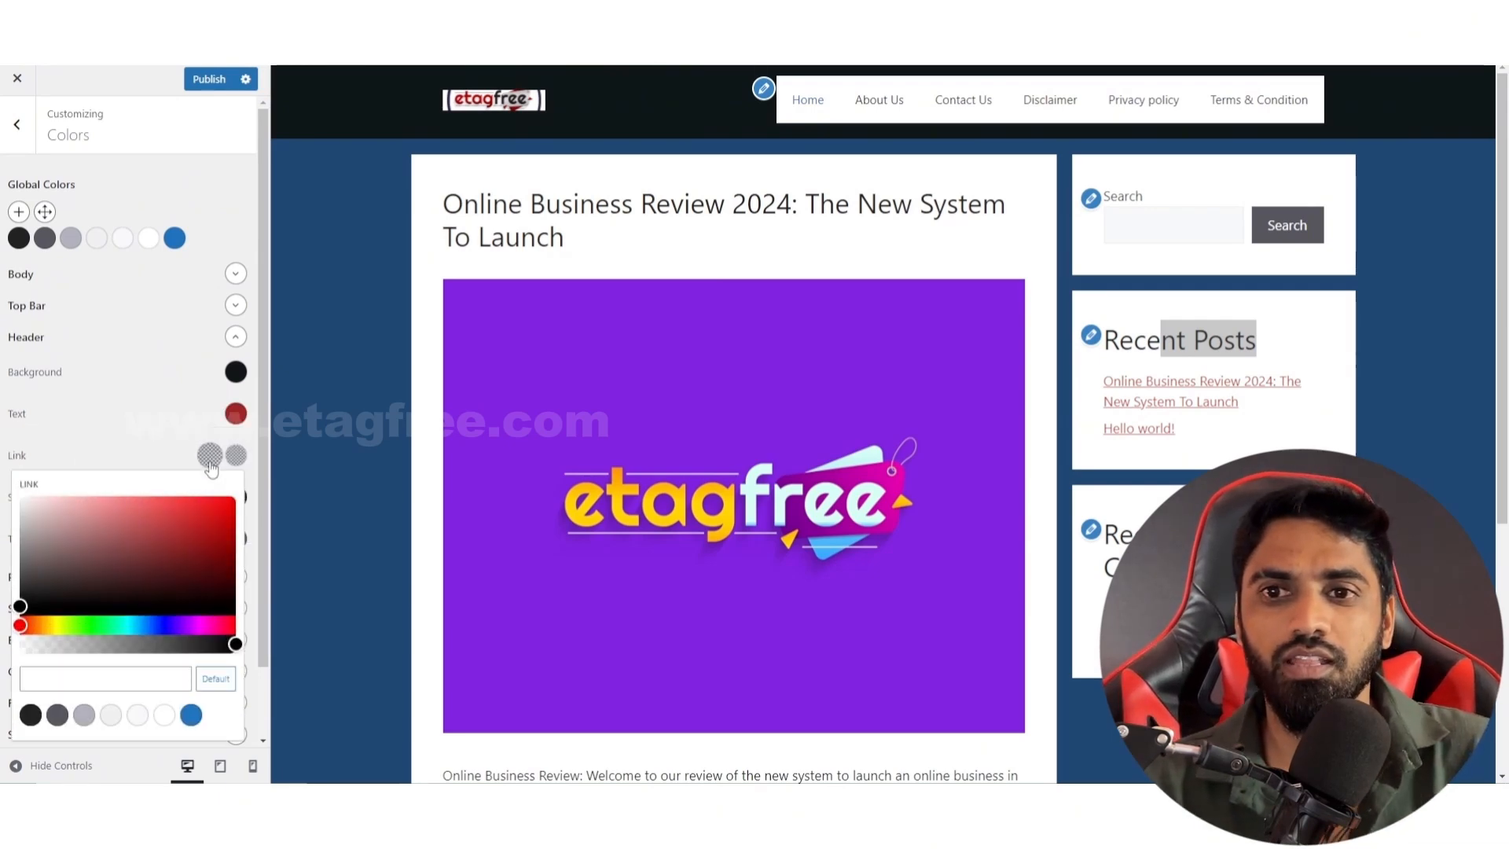
left_click_drag(177, 555, 211, 519)
left_click(162, 395)
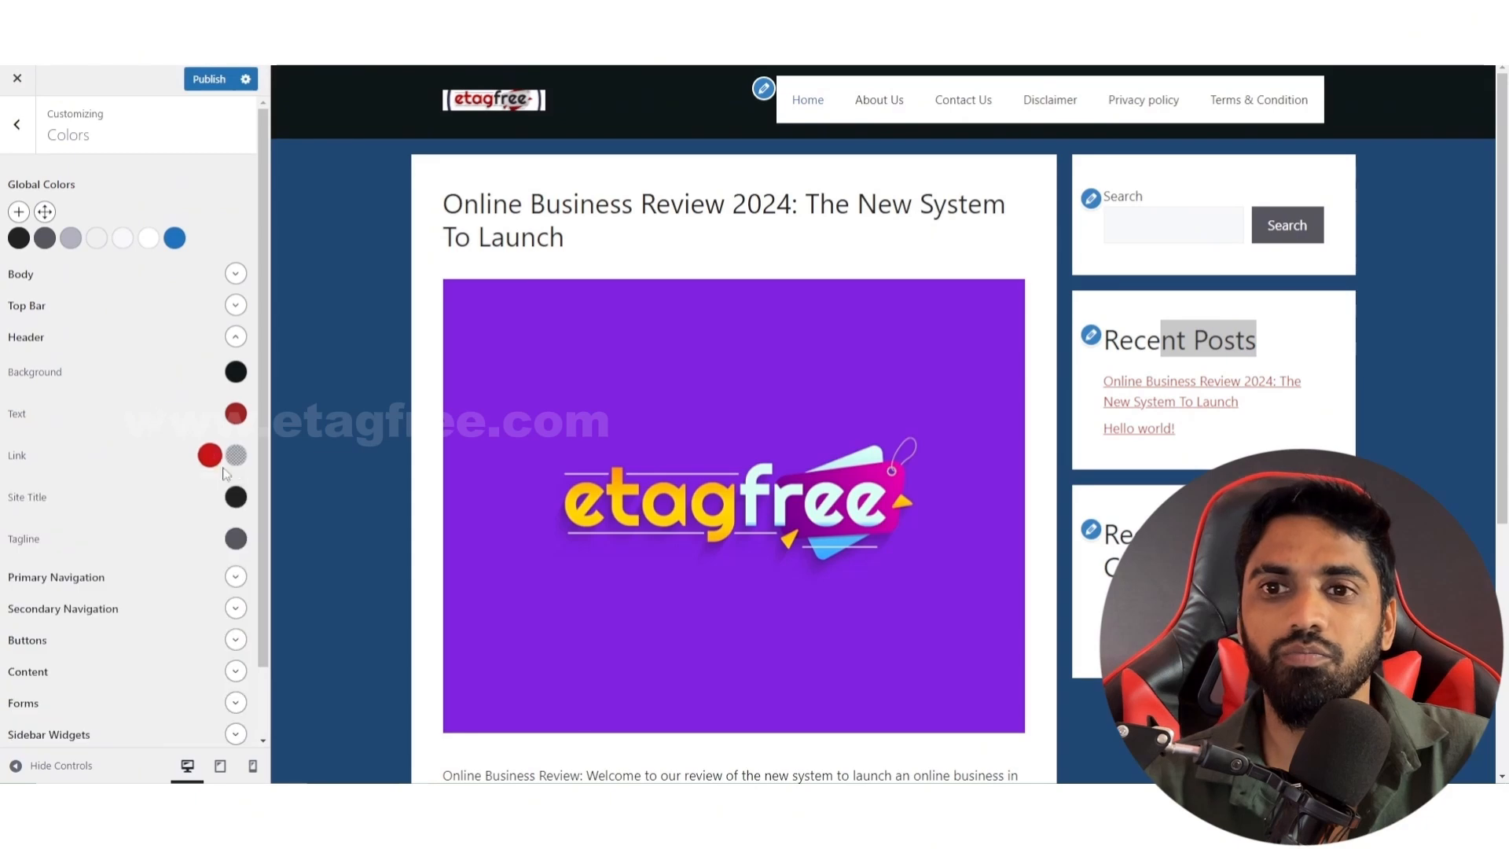
left_click(235, 497)
left_click(172, 177)
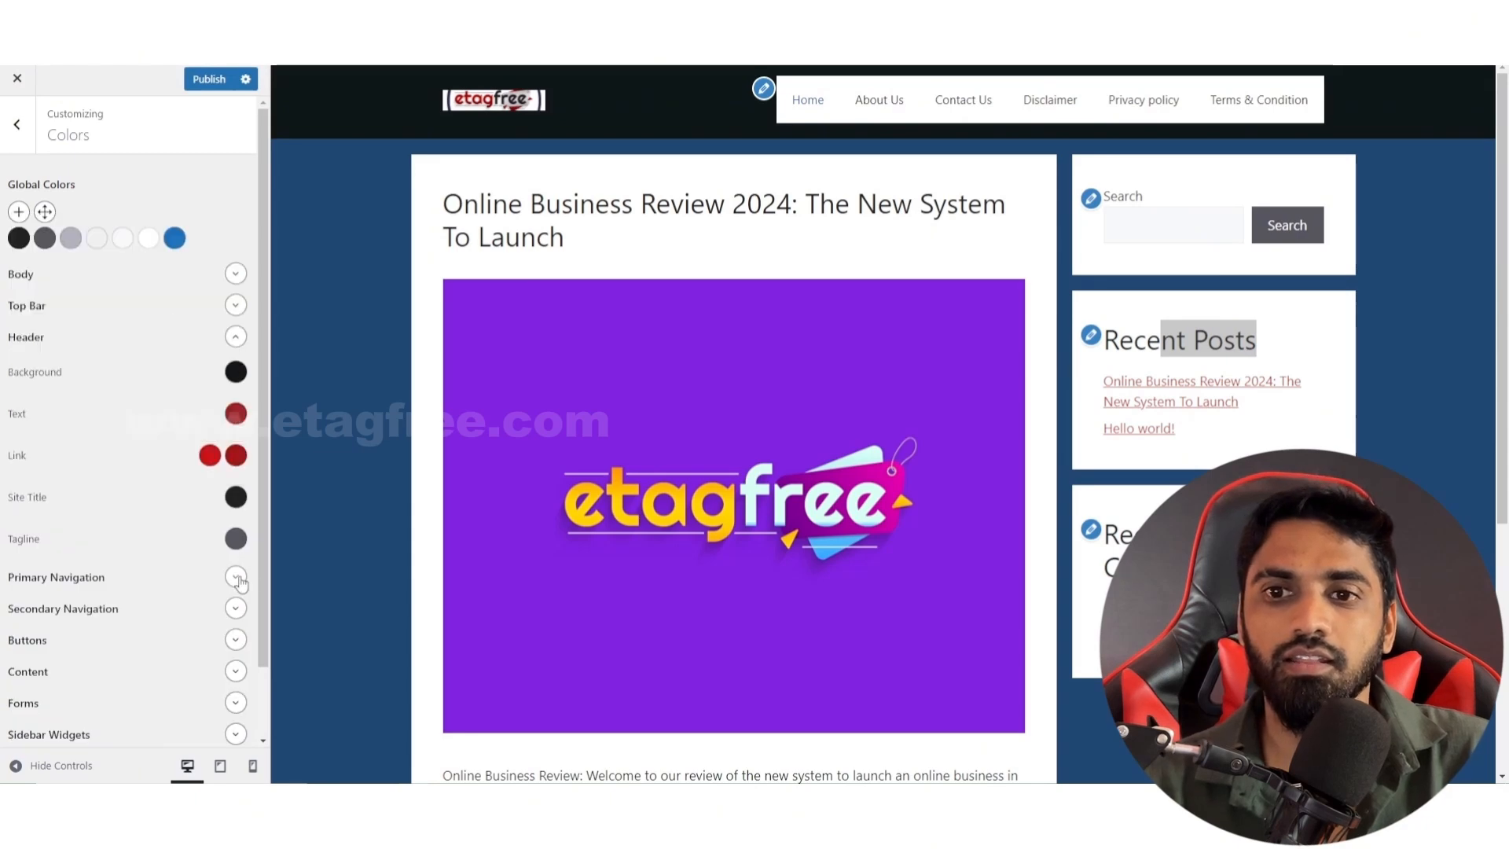
Step: Set the Primary Navigation background to dark red and its normal text to white (base-3)
left_click(235, 576)
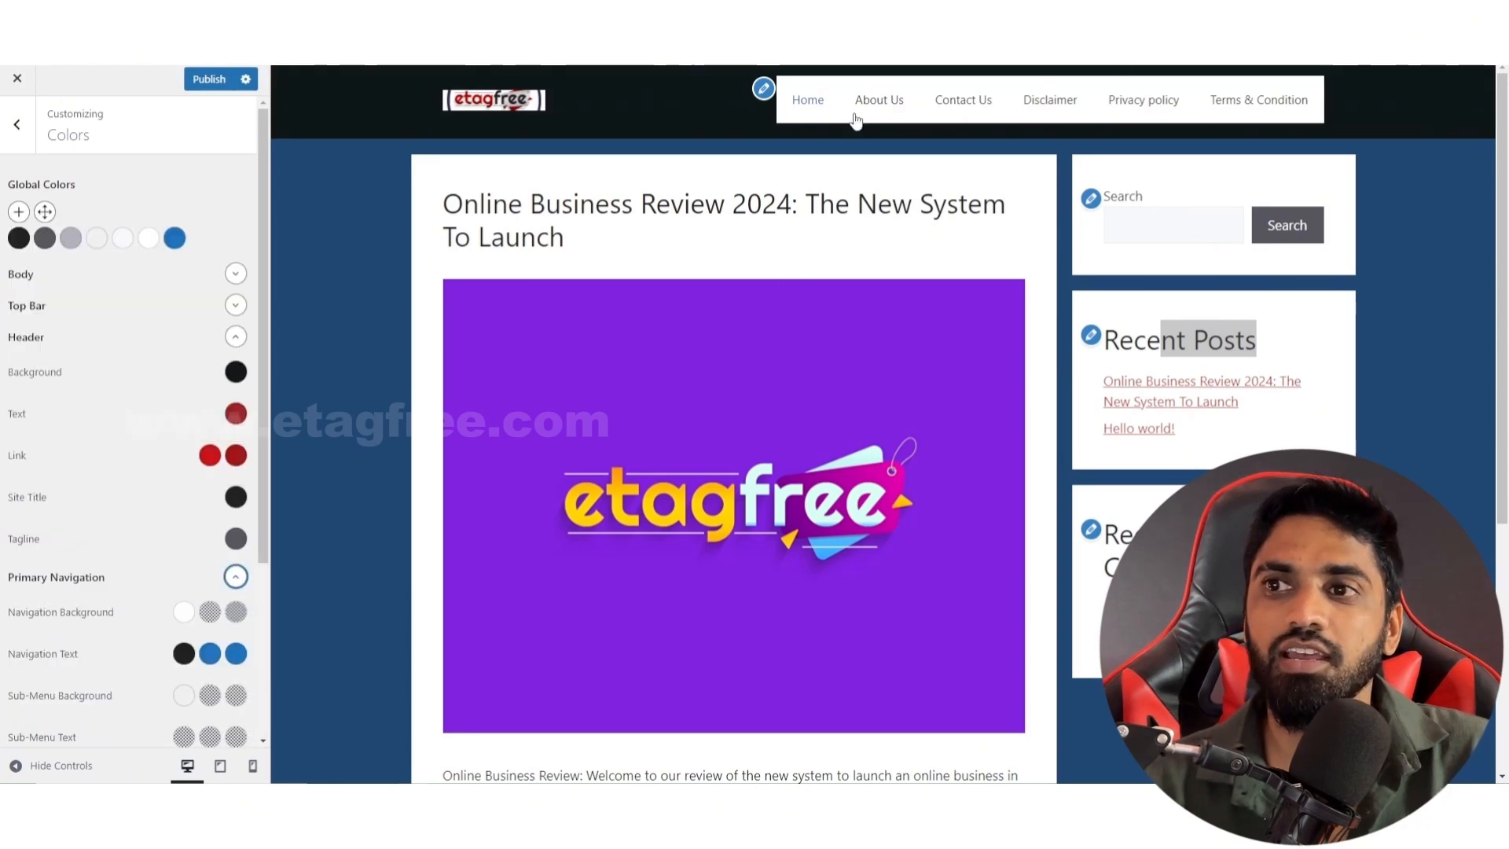
left_click(183, 617)
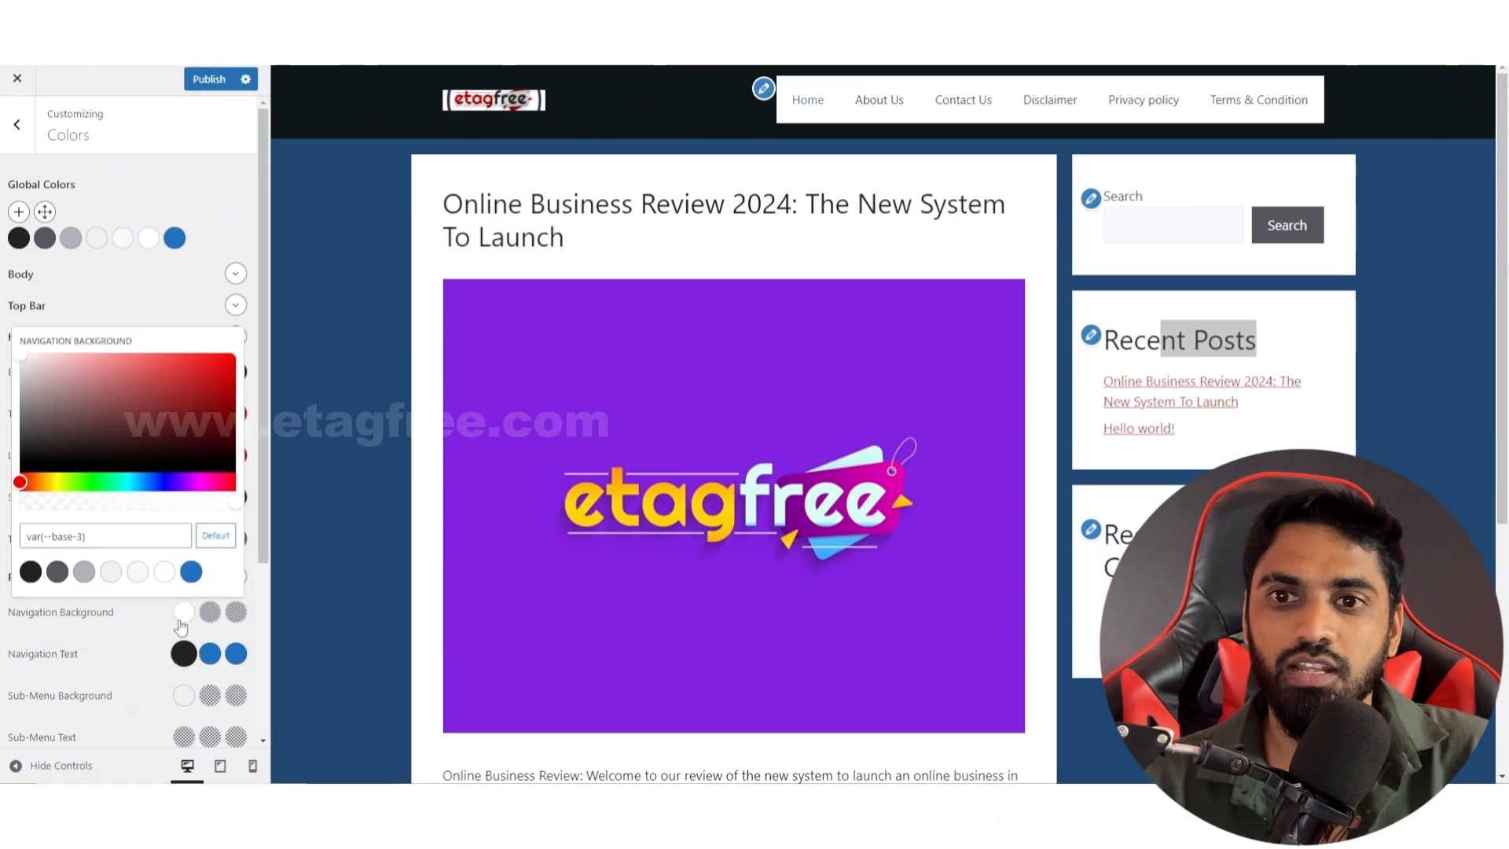
left_click(169, 414)
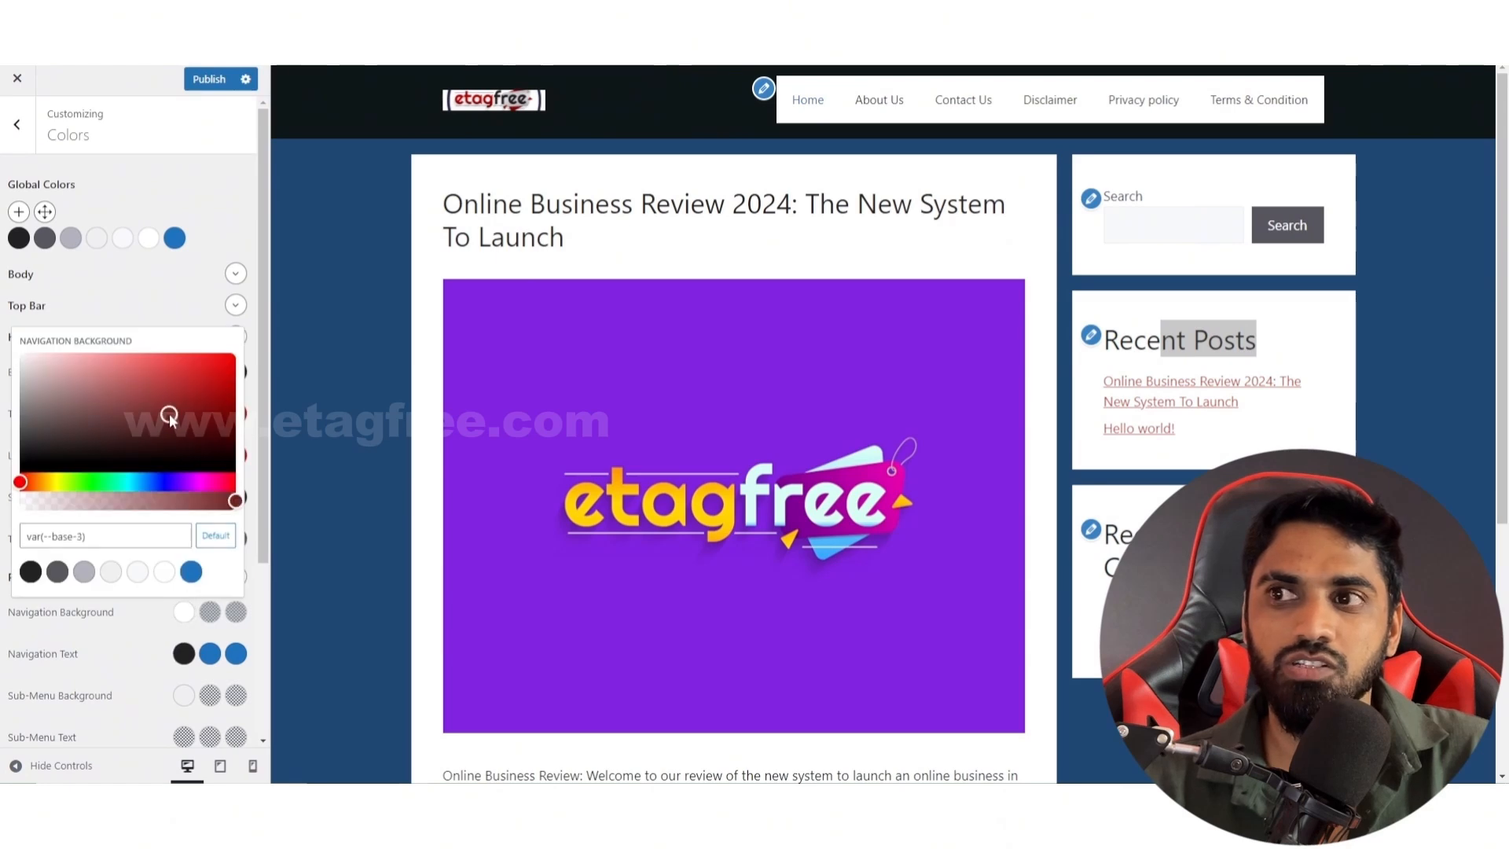
left_click(184, 653)
left_click(164, 614)
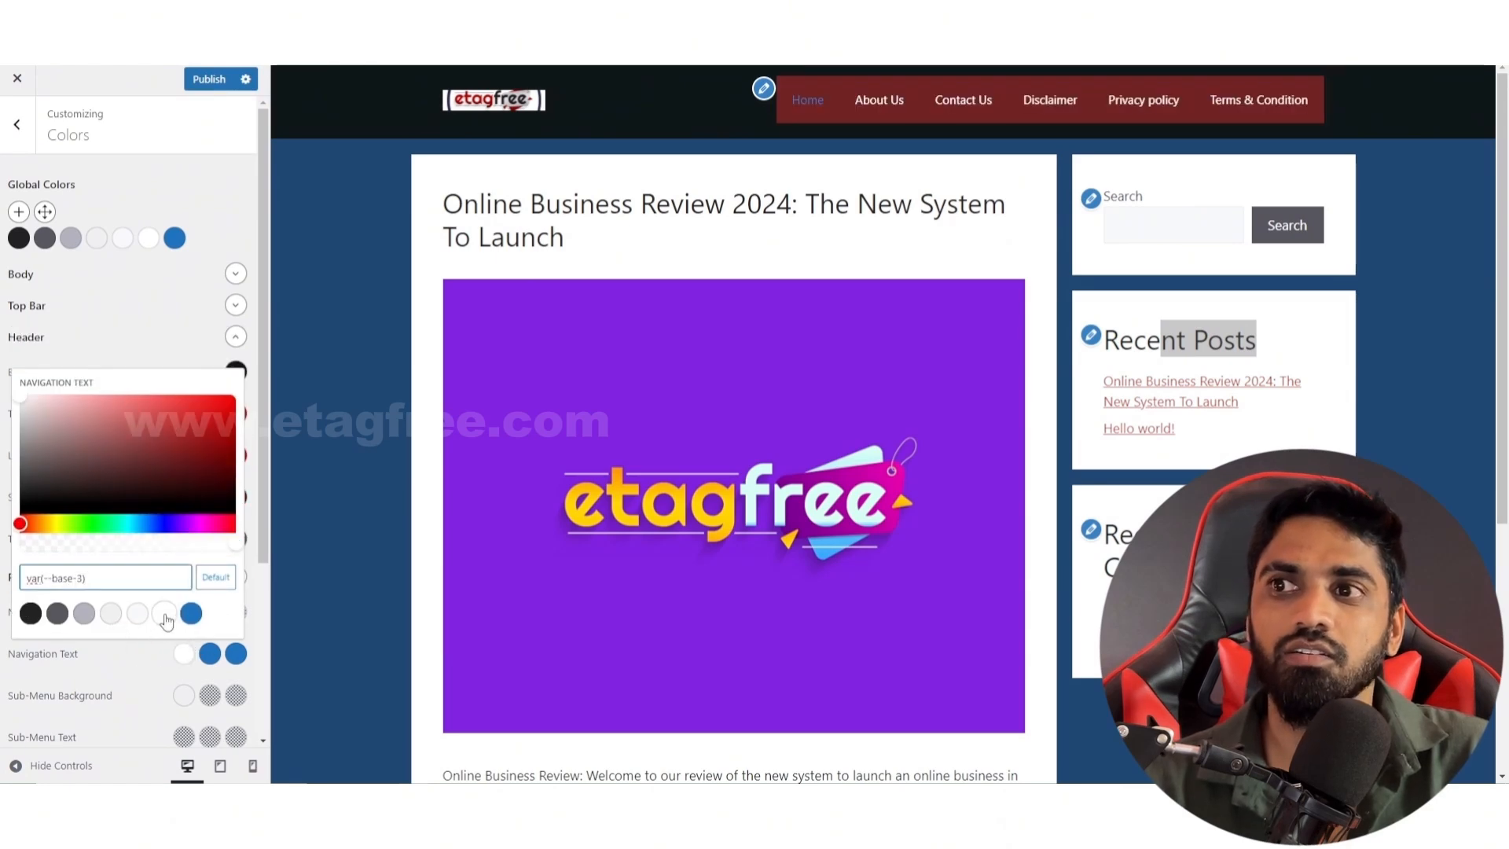
Step: Set the Primary Navigation text hover color to yellow and the current-item text color to orange
left_click(210, 653)
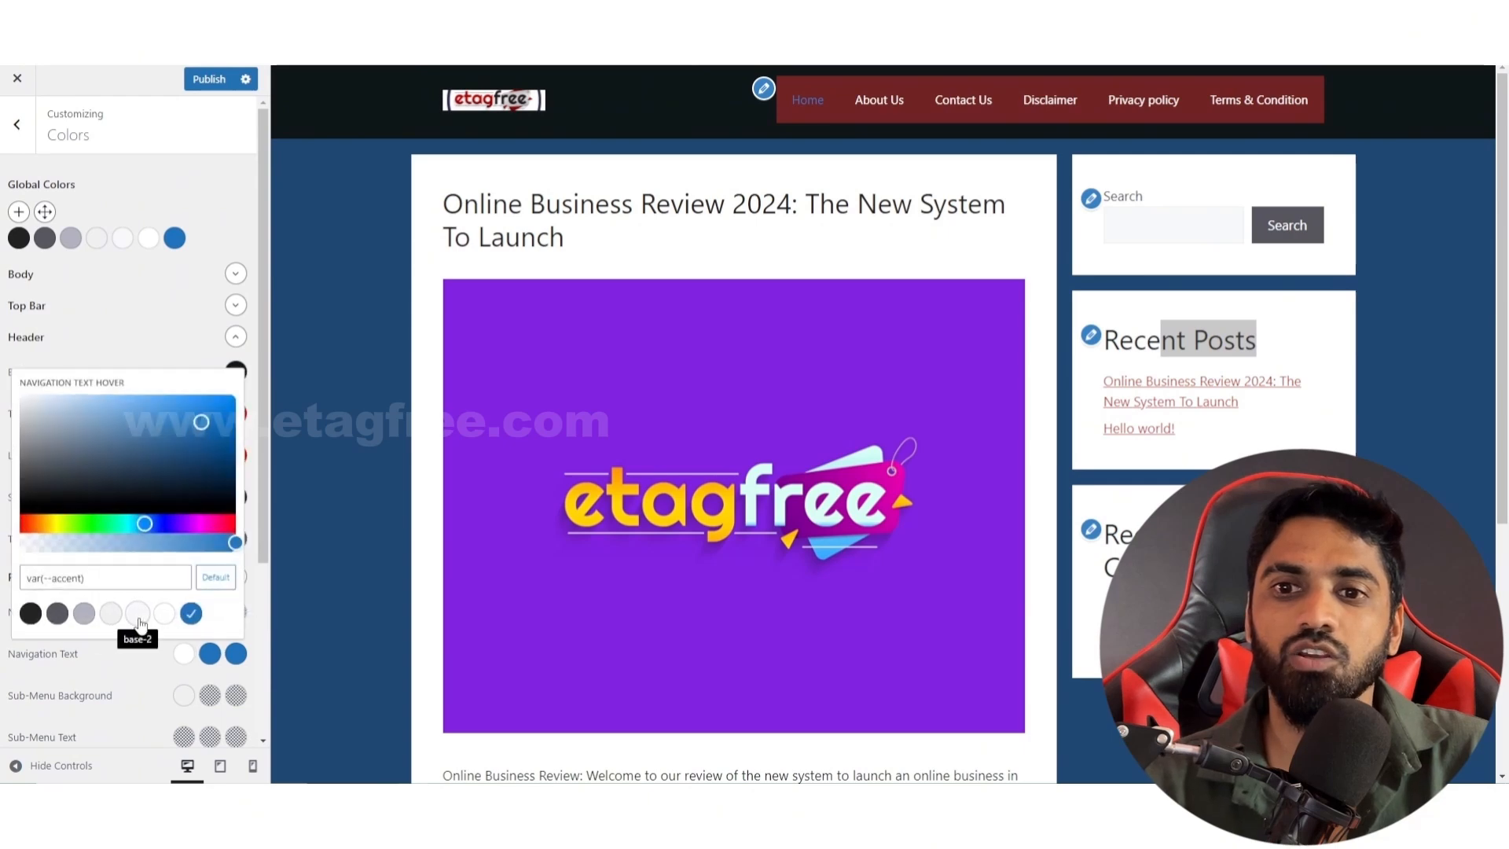
left_click(165, 613)
left_click(236, 653)
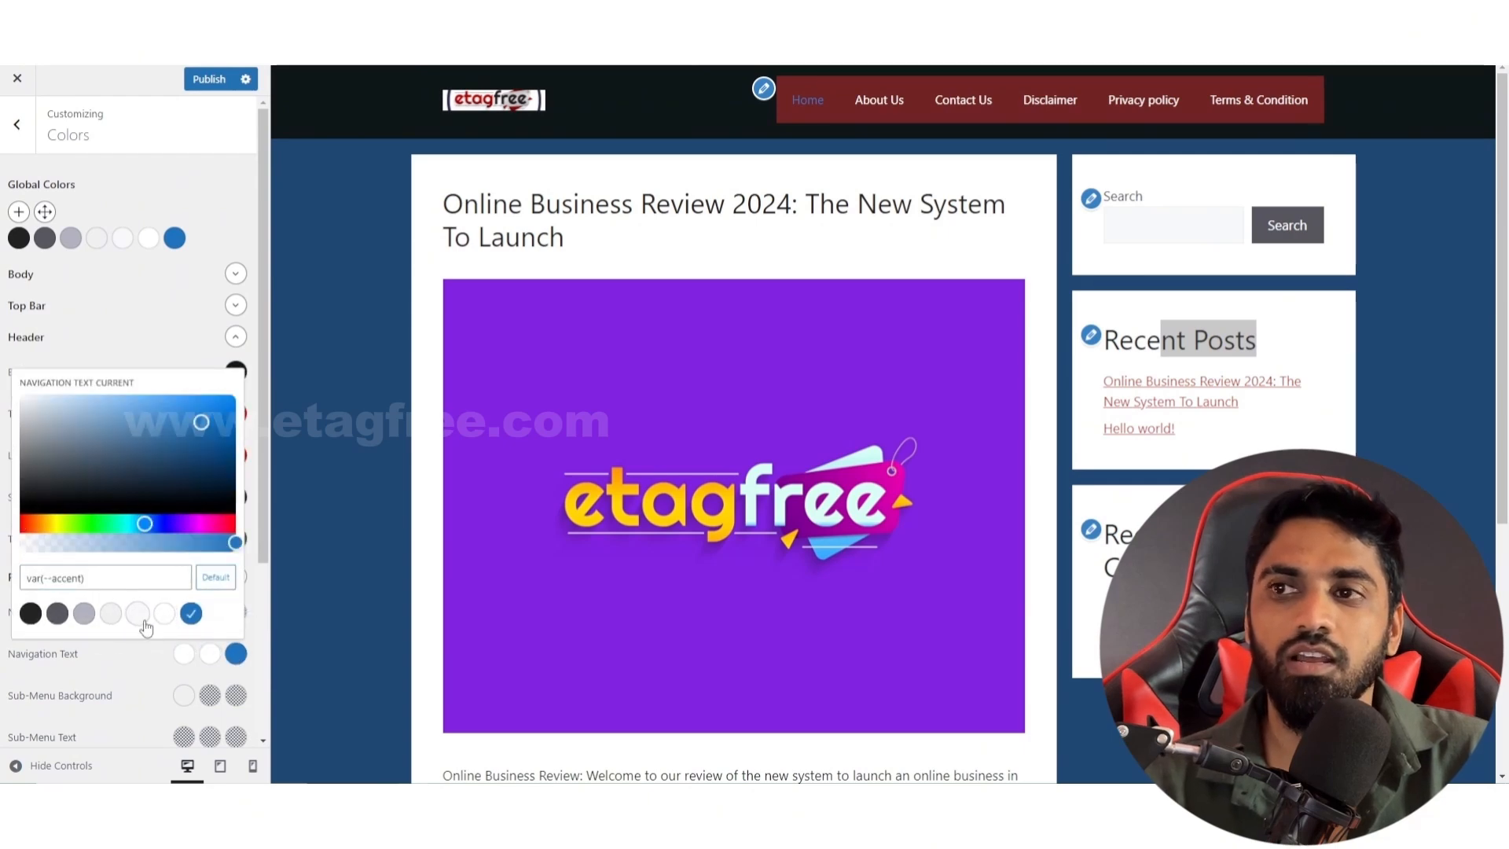
left_click(138, 613)
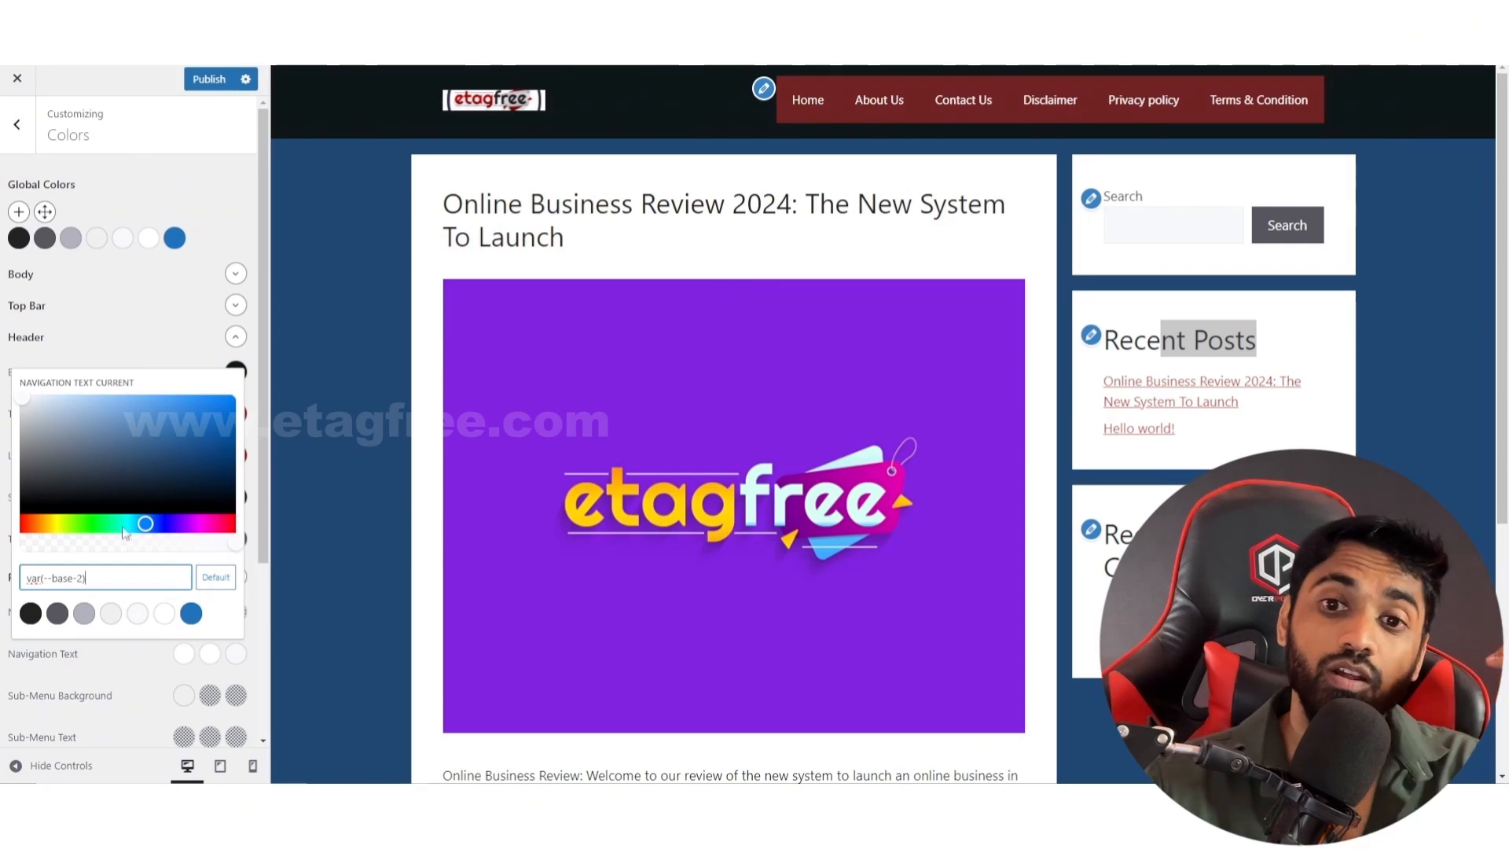
left_click(48, 523)
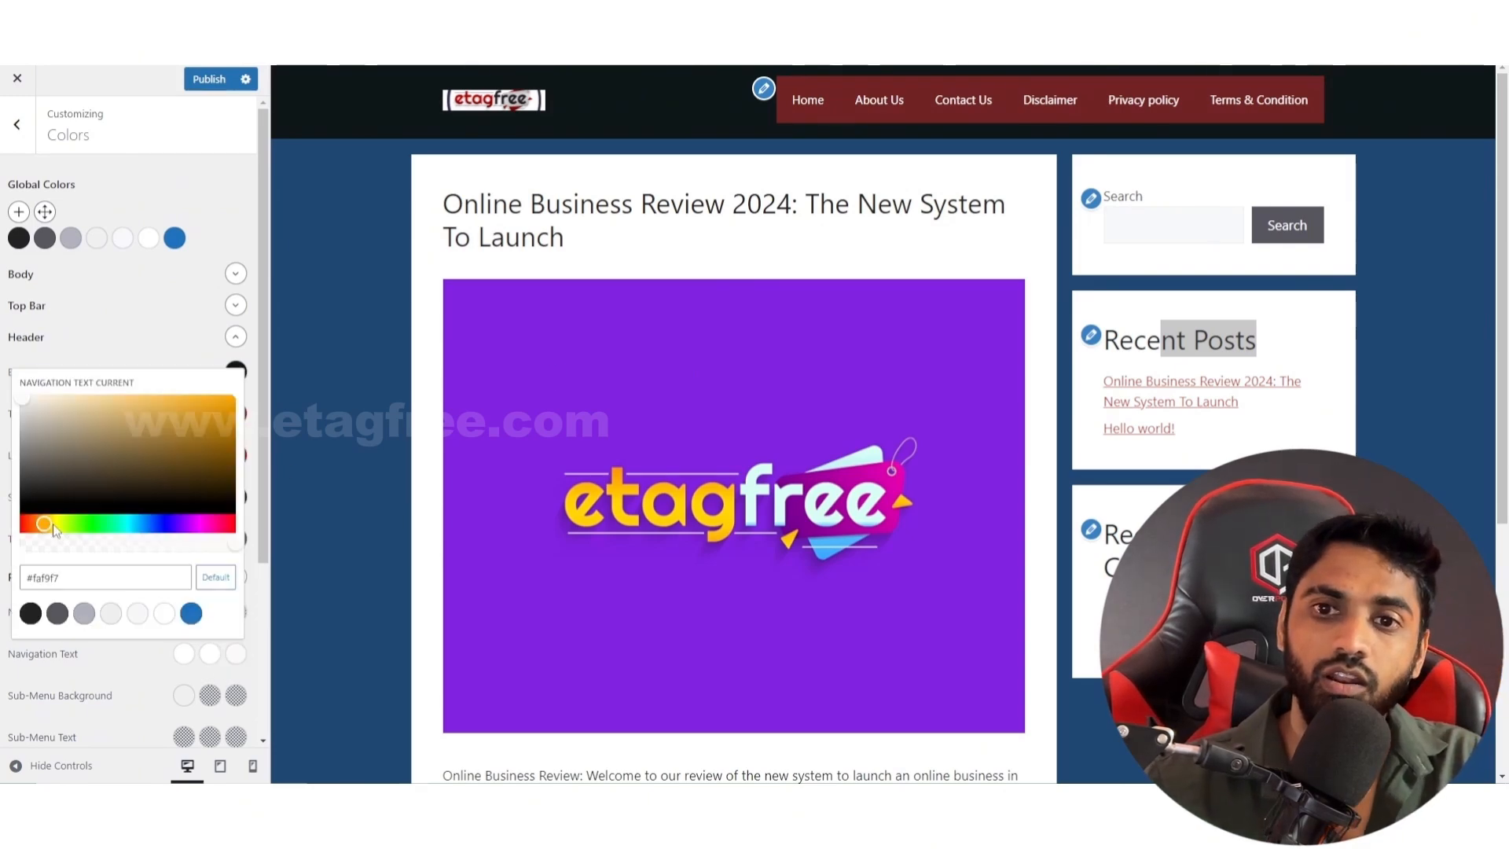
left_click(215, 419)
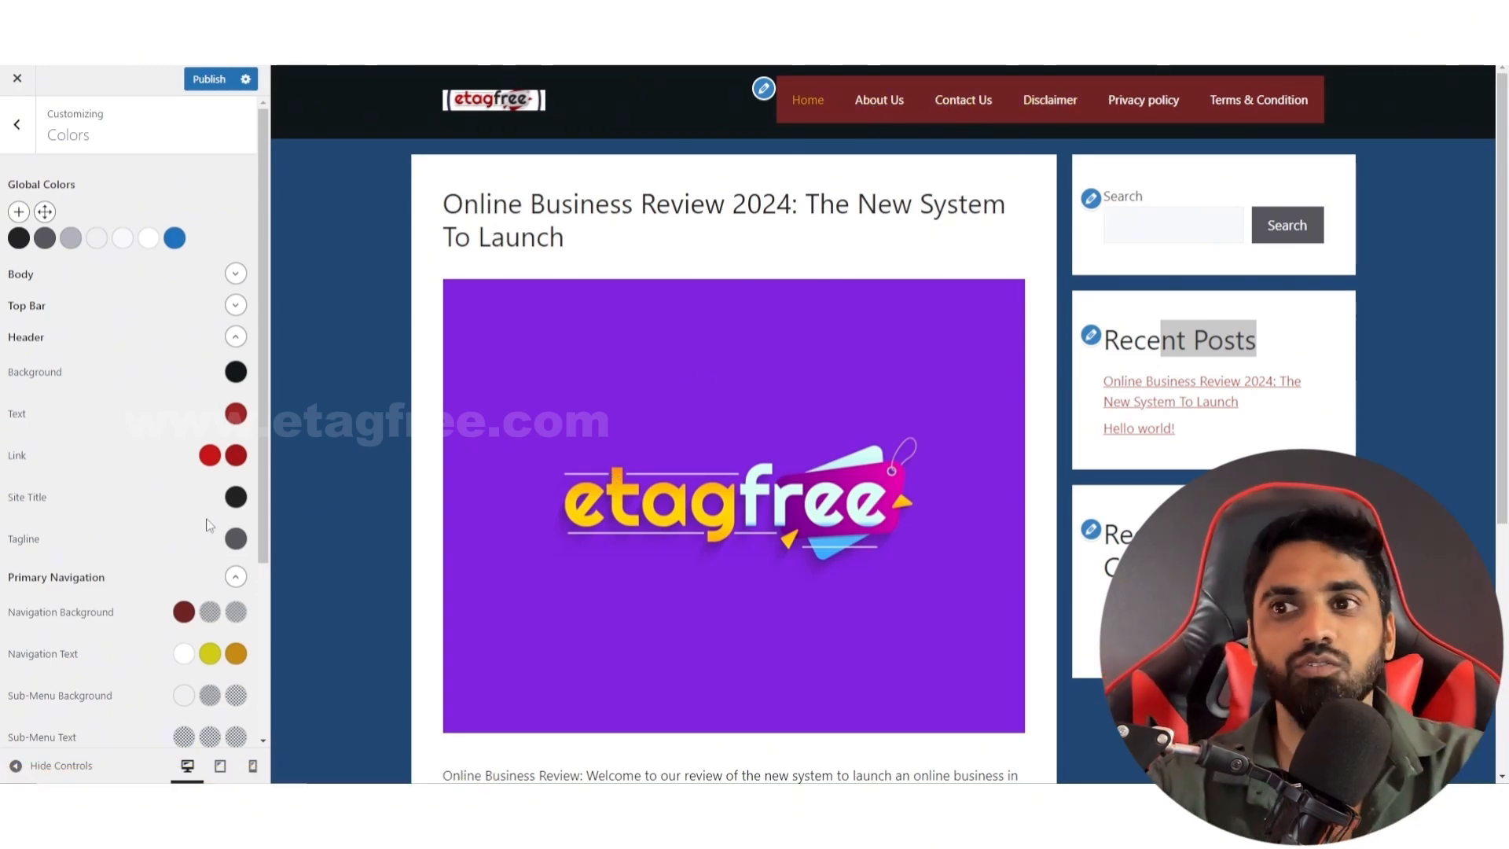
Step: Set the Header background to pale grey #eef3f3
scroll(714, 565, "down", 5)
scroll(761, 559, "up", 5)
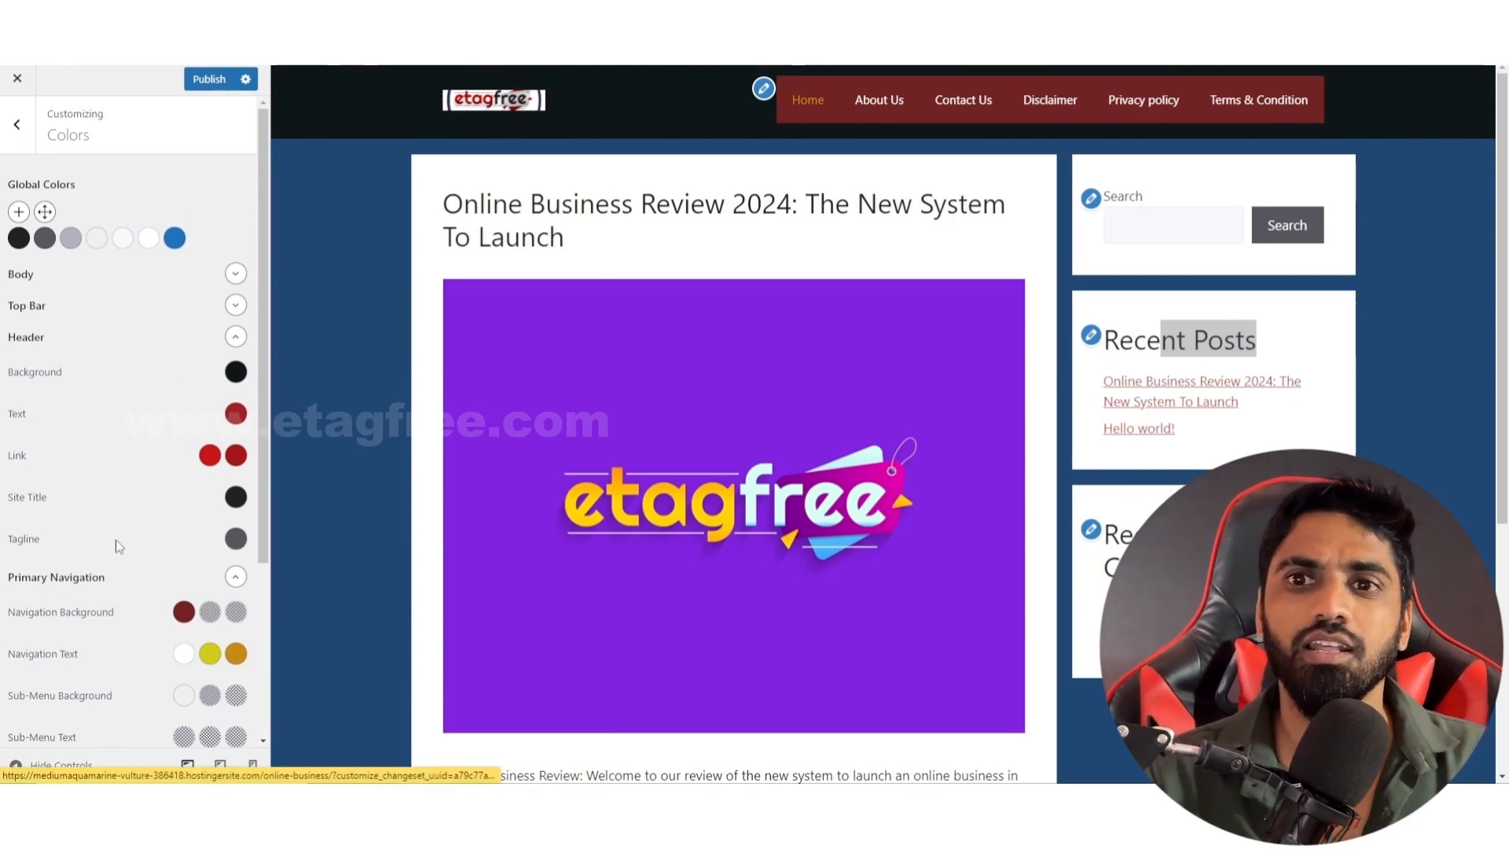
left_click(236, 371)
left_click(133, 541)
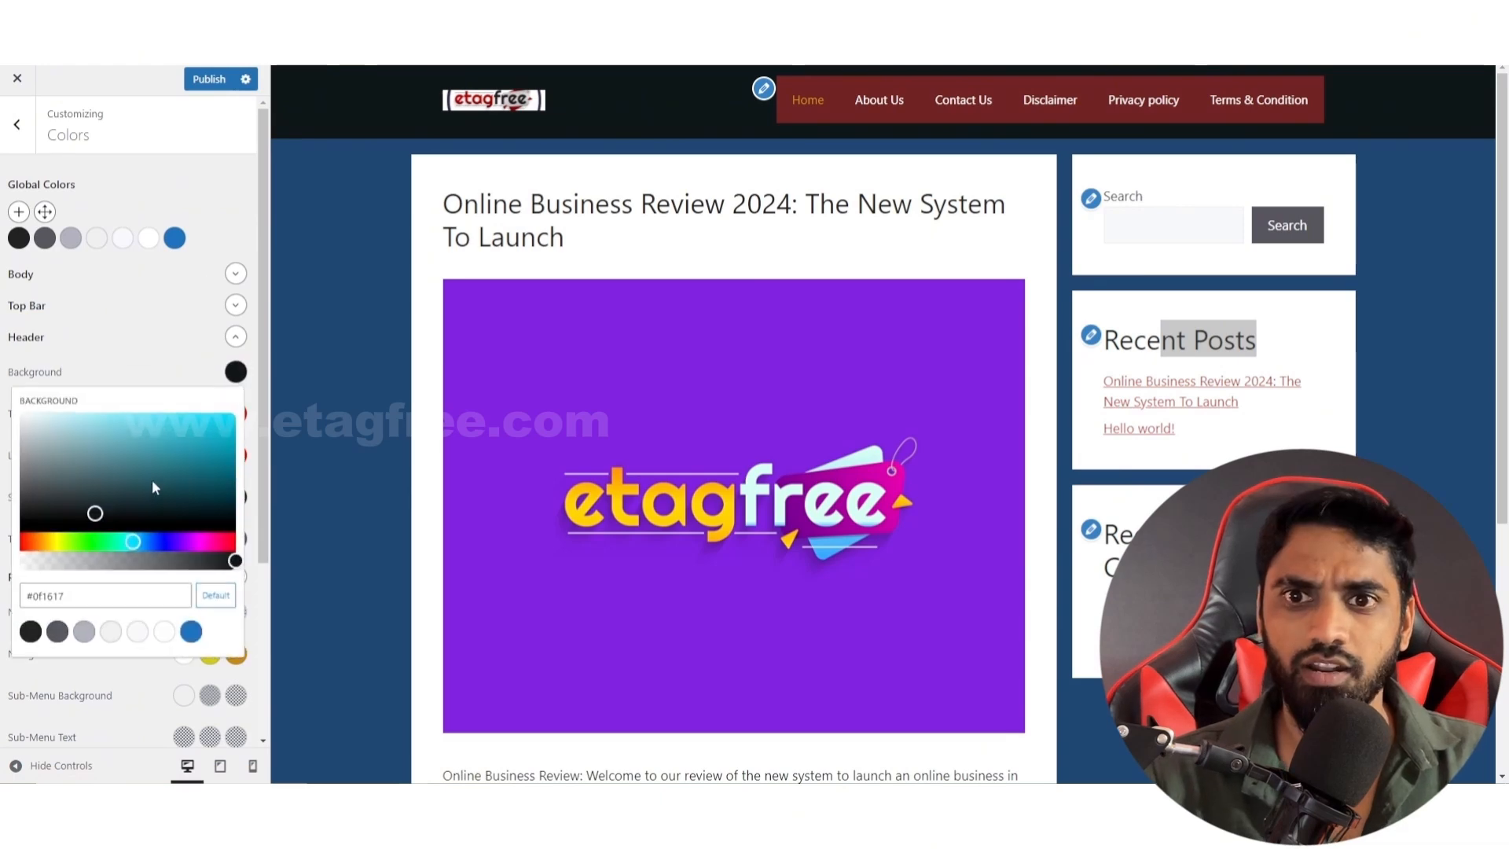
left_click(83, 442)
left_click(41, 424)
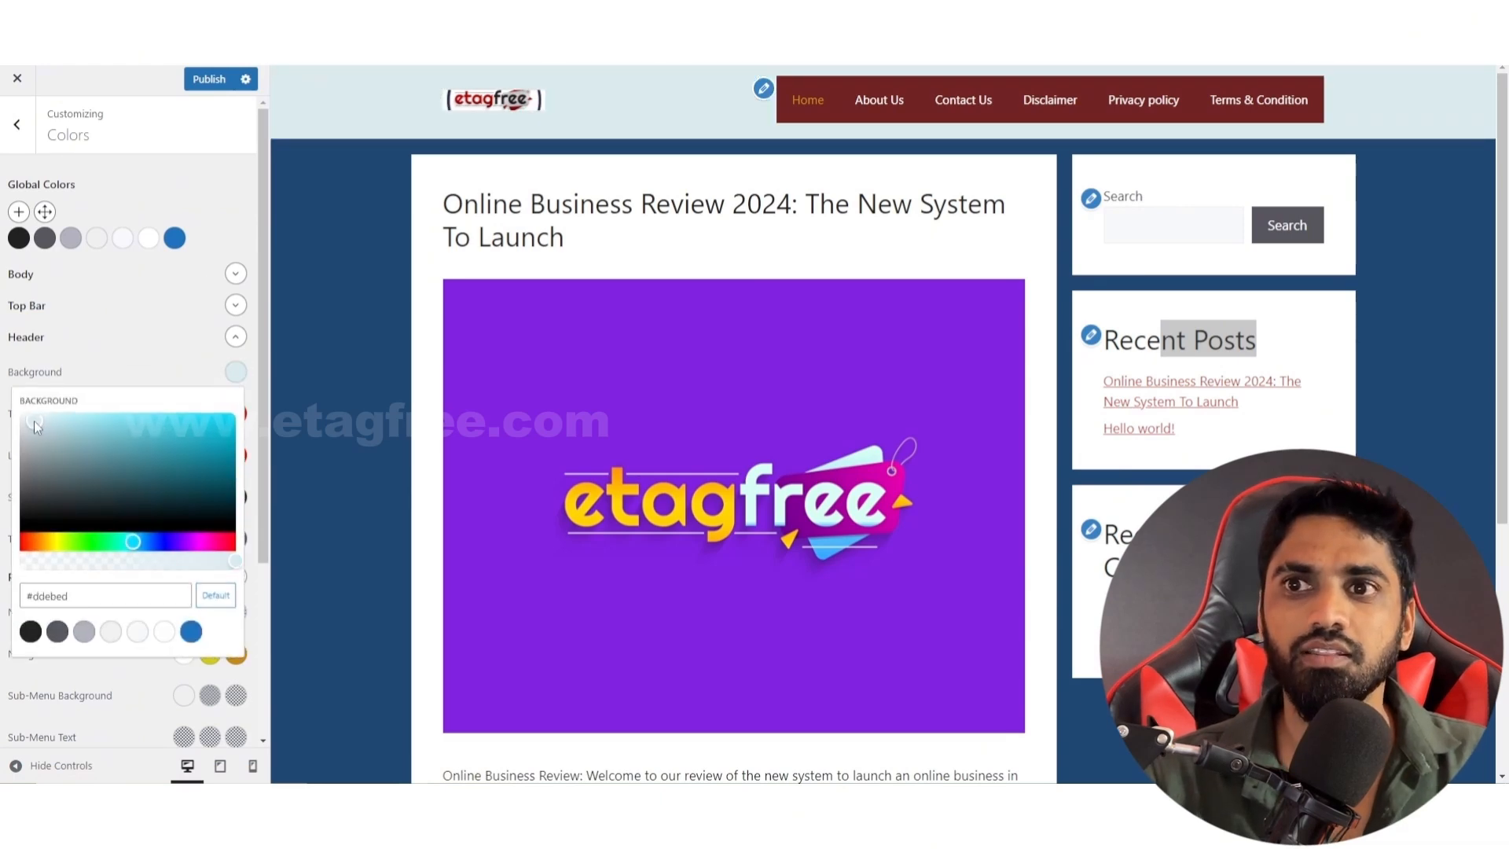
left_click_drag(31, 425, 28, 426)
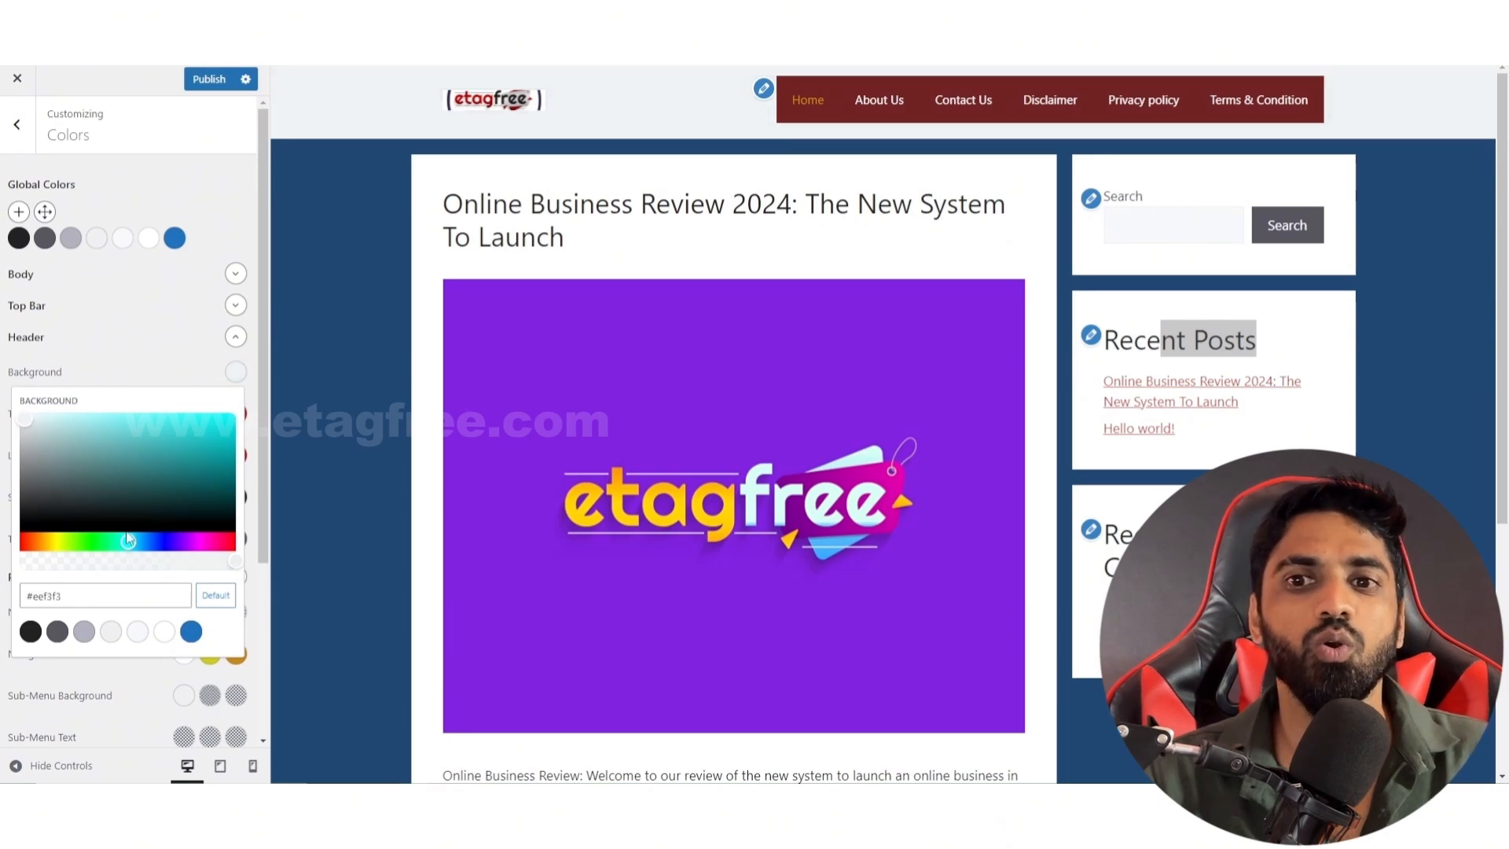
left_click(200, 374)
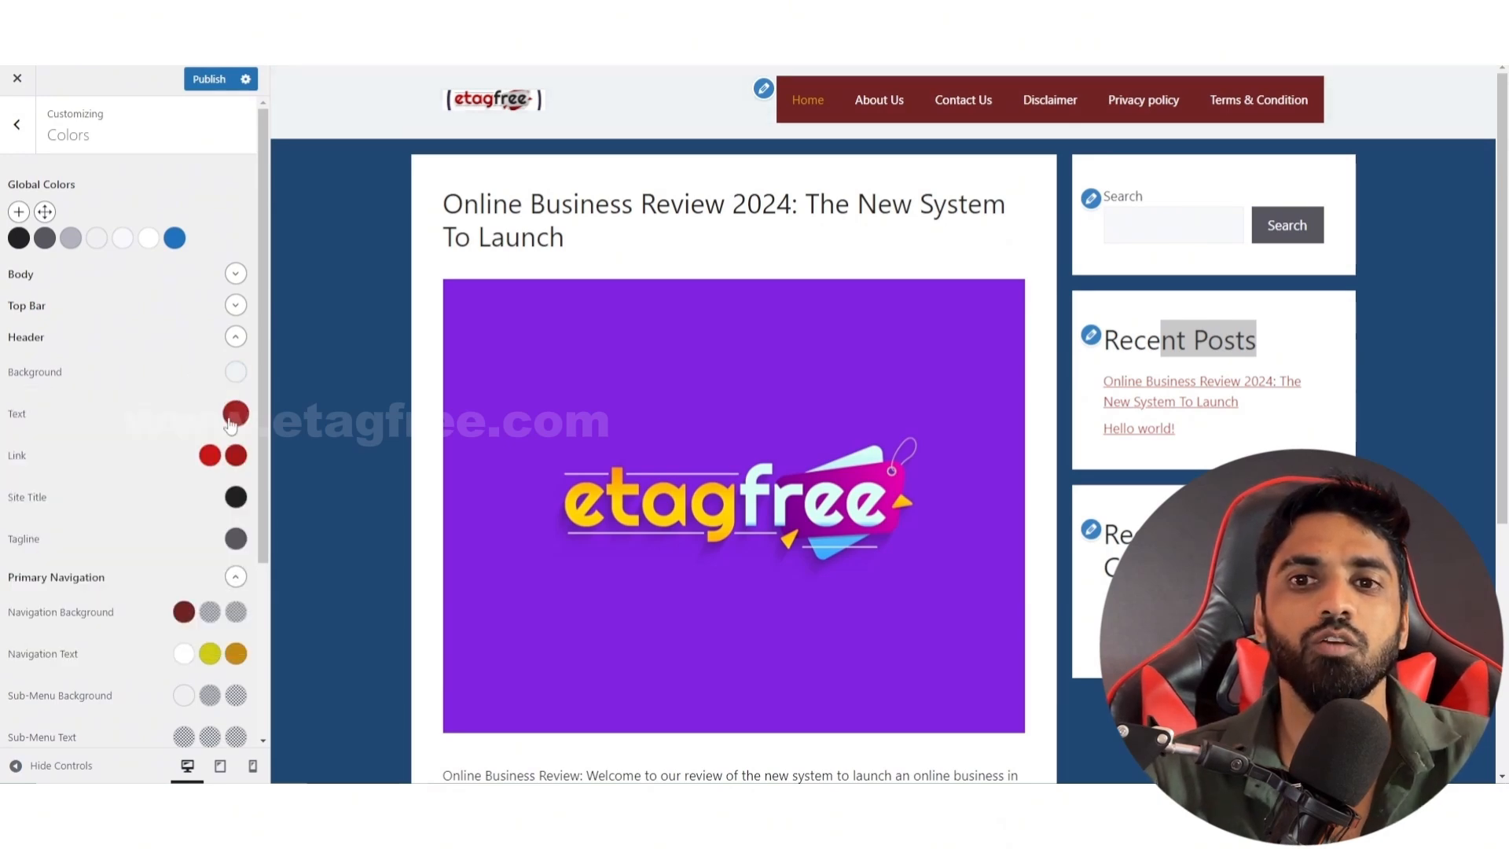
Step: Set the Header text color to black
left_click(234, 416)
left_click_drag(88, 556, 27, 554)
left_click(124, 370)
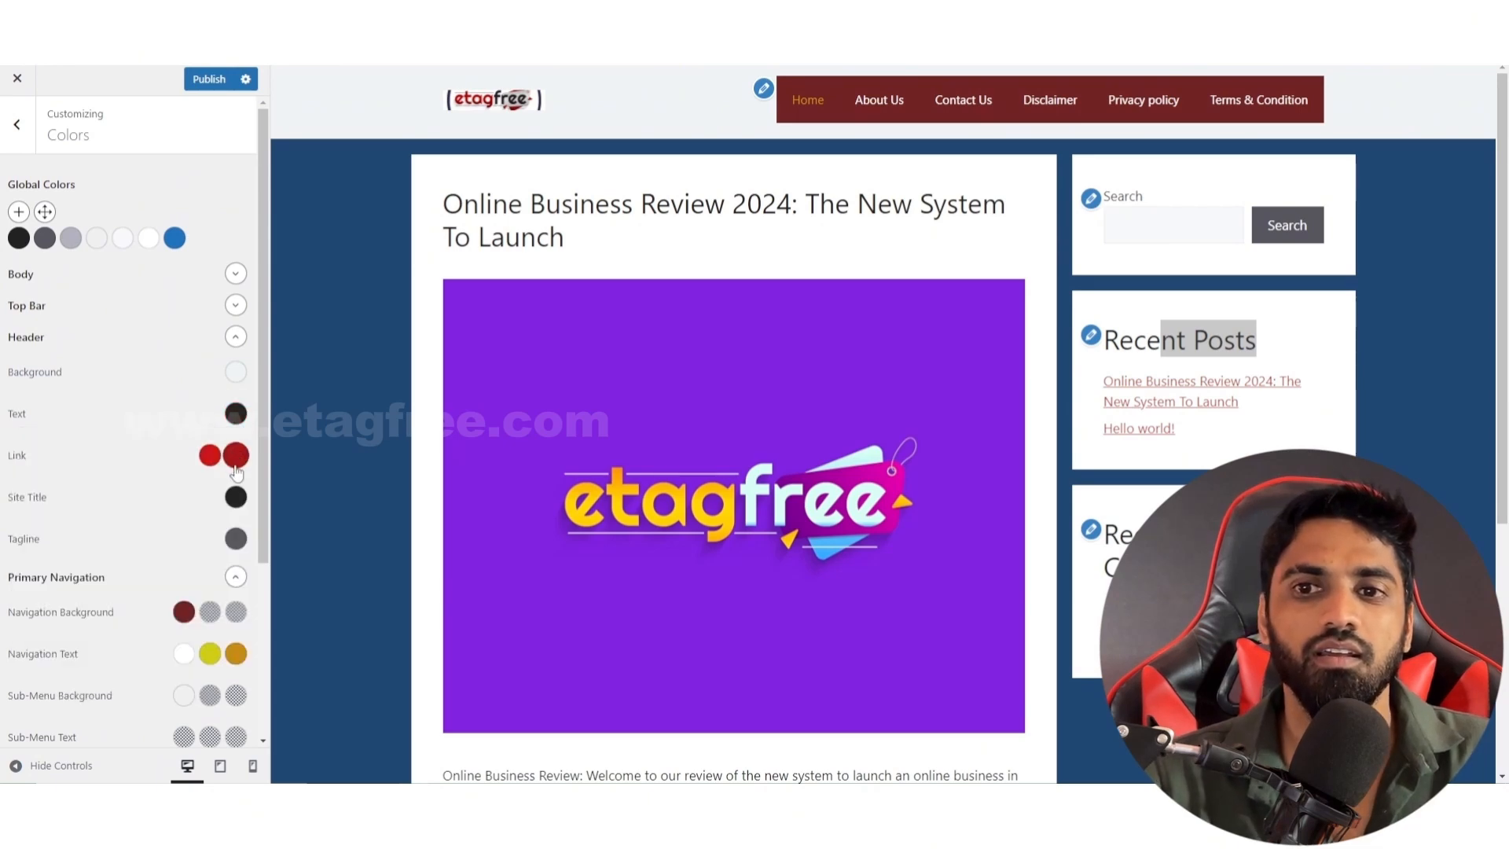
Step: Set the Header link and link hover colors to black and the Primary Navigation background to grey #928686
left_click(210, 455)
left_click_drag(144, 571, 50, 597)
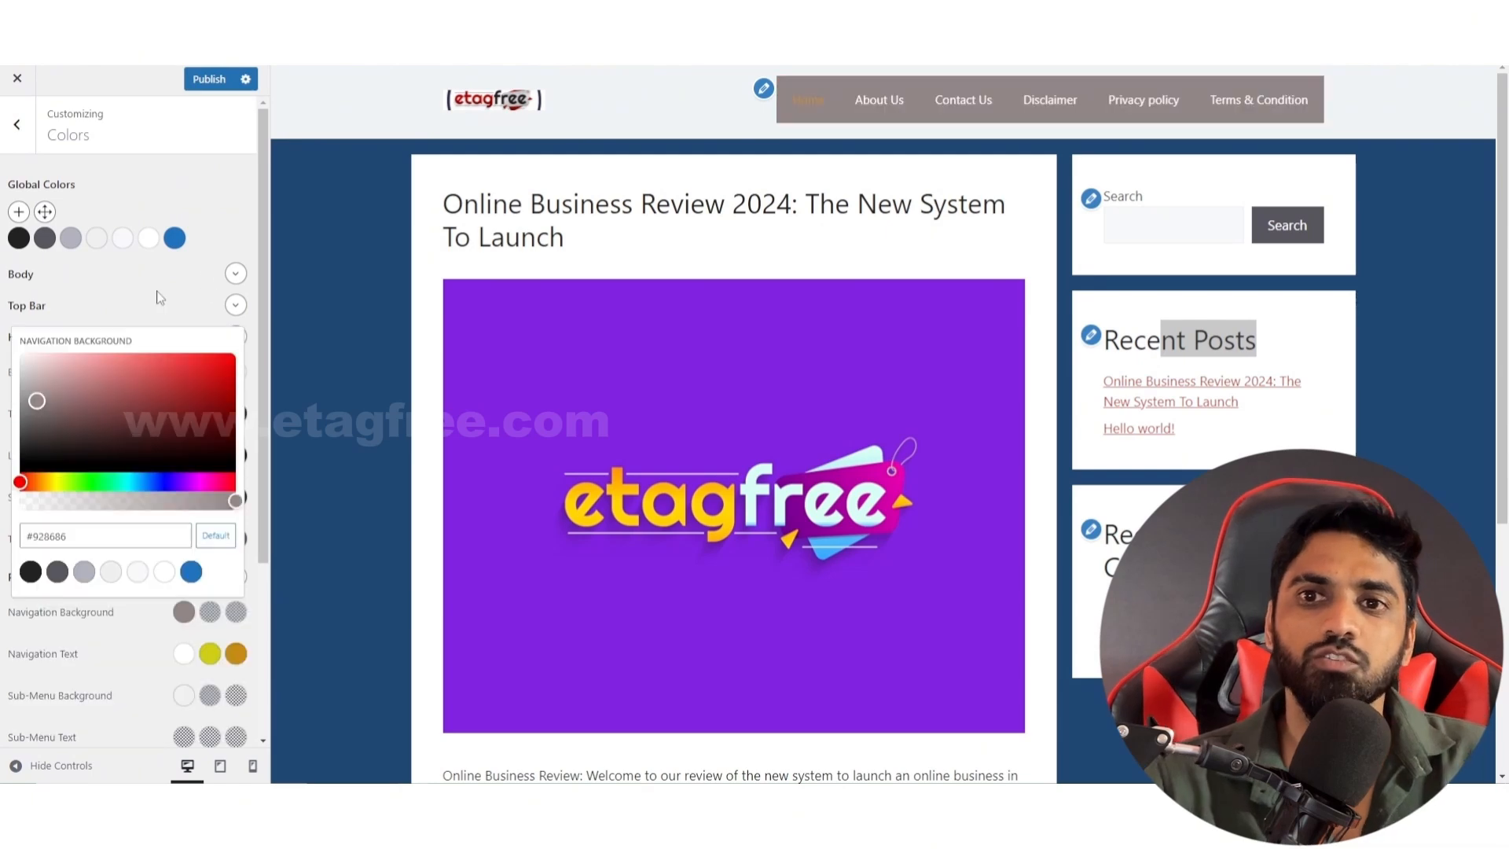
left_click(4, 195)
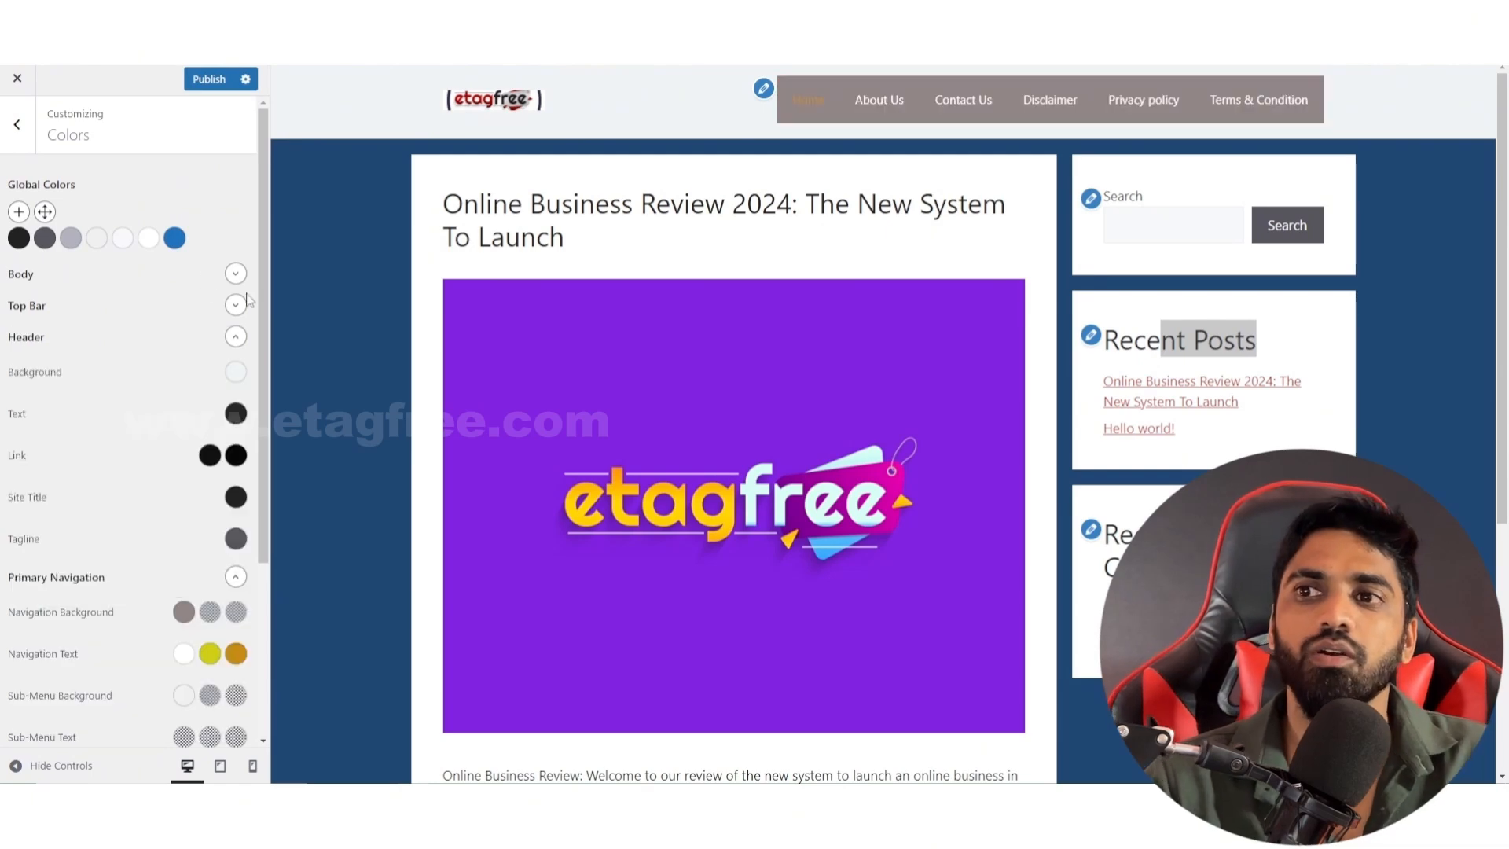
left_click(16, 124)
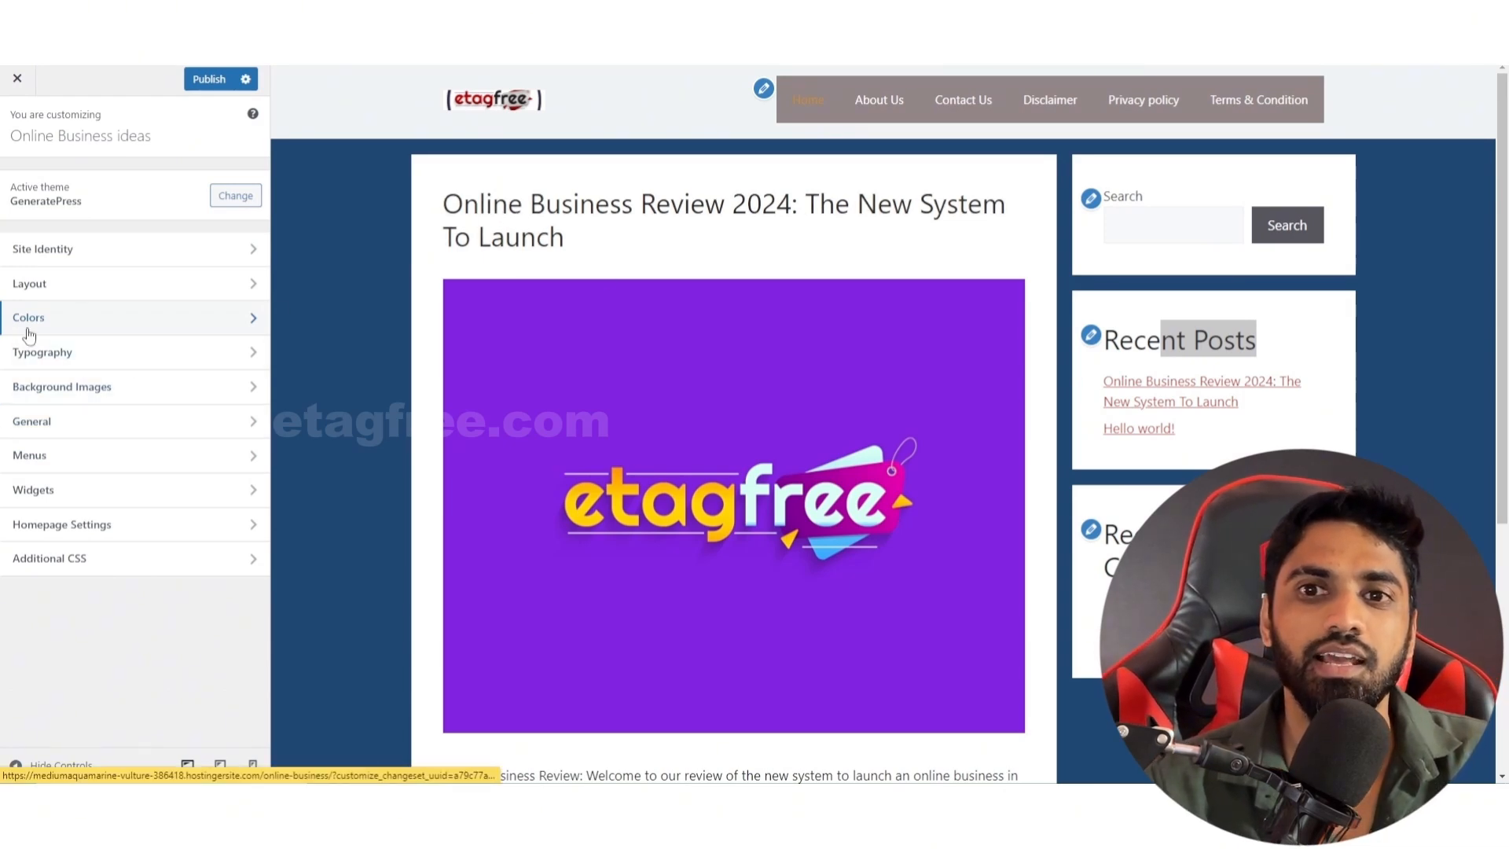
Step: Examine the Typography settings and look over the site preview from header to footer
left_click(79, 355)
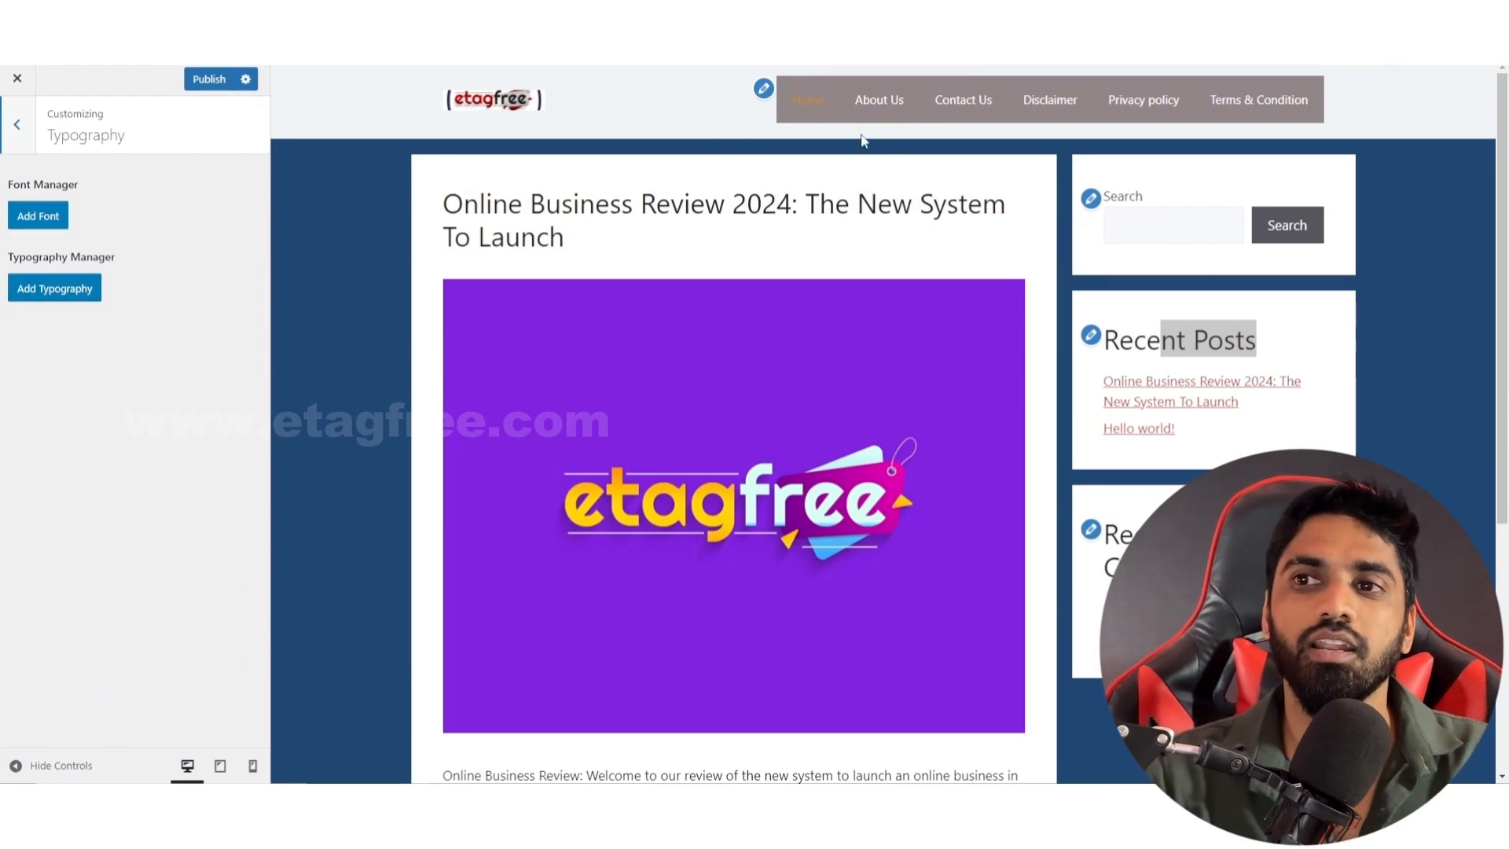
scroll(862, 140, "down", 5)
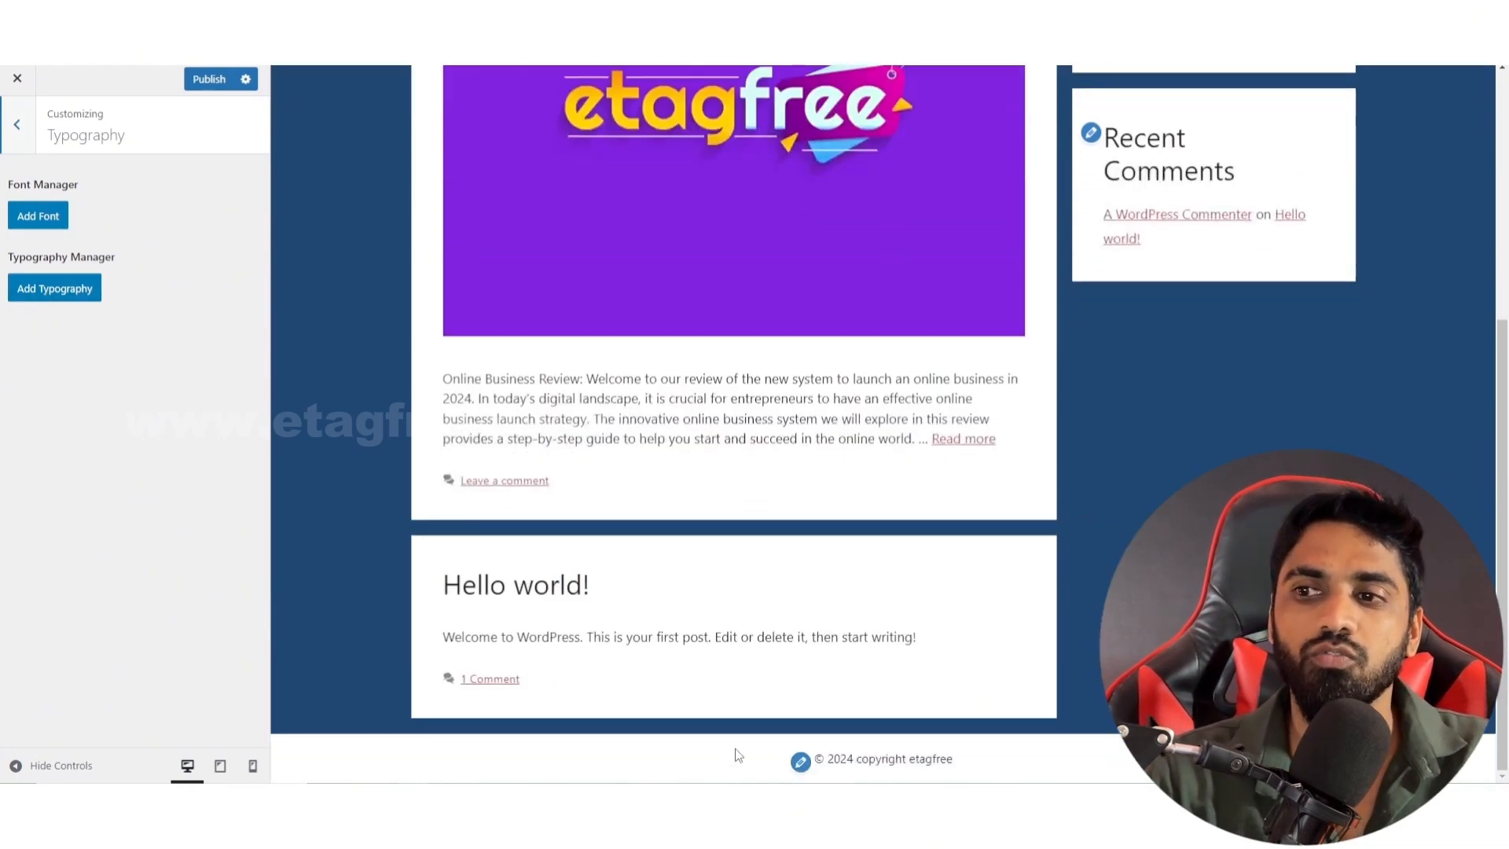
scroll(737, 754, "up", 5)
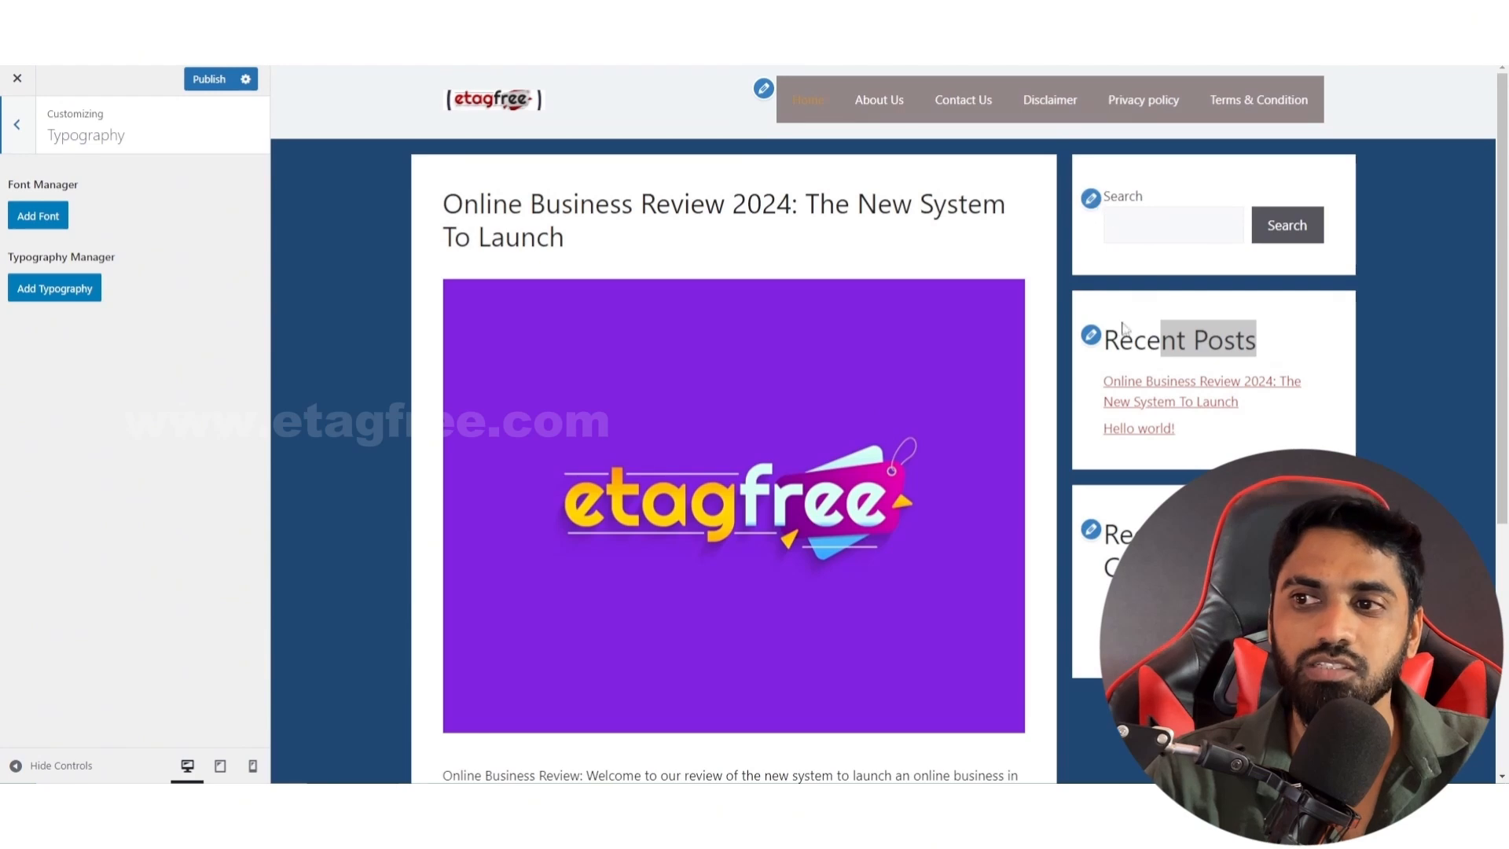
left_click(18, 126)
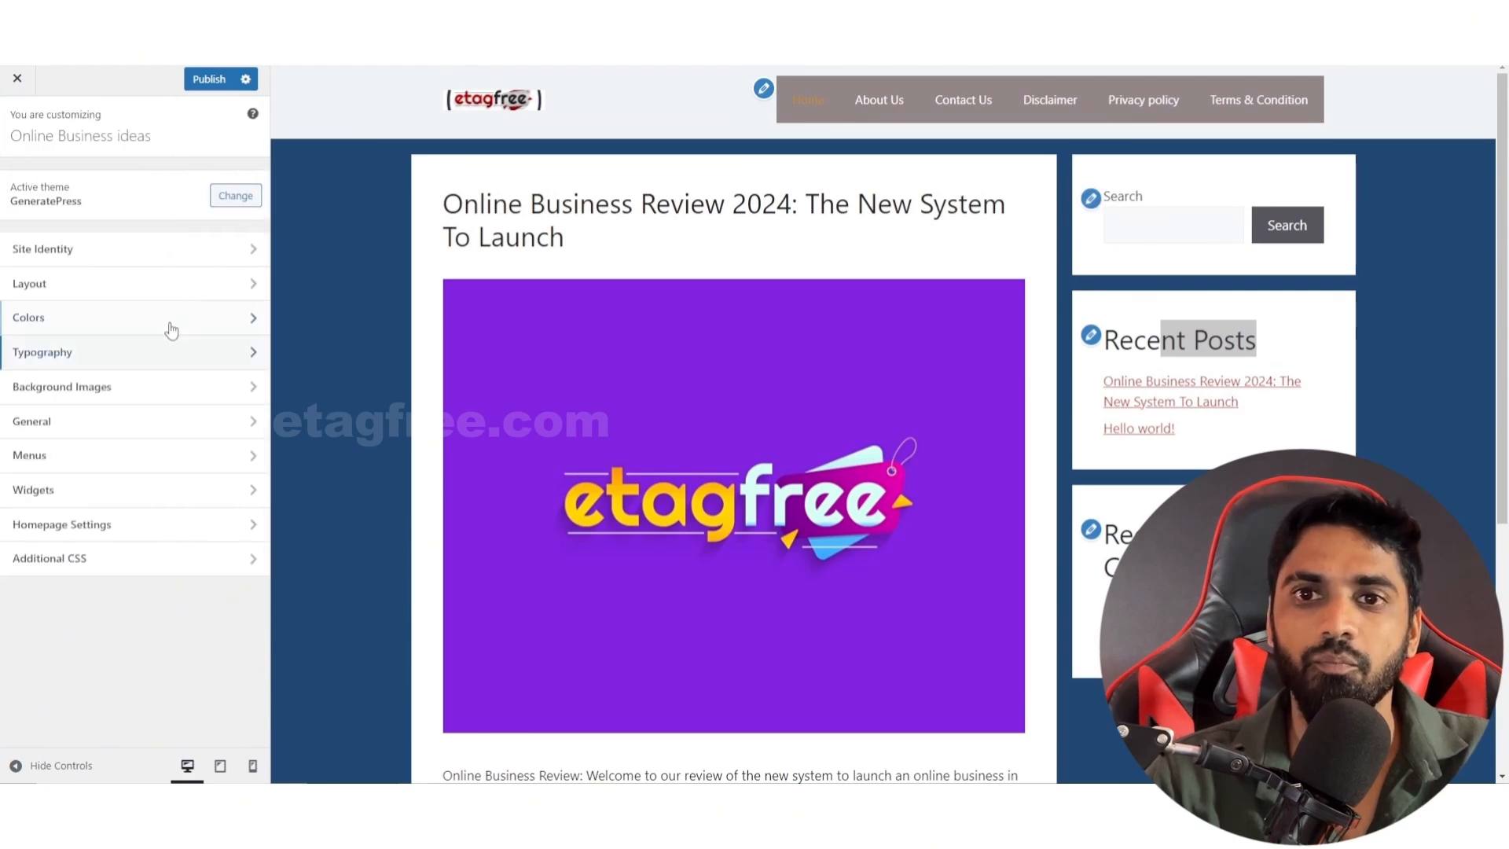
Step: Examine the Right Sidebar widget area and the blocks available for it, dismissing the block widgets welcome message
left_click(52, 494)
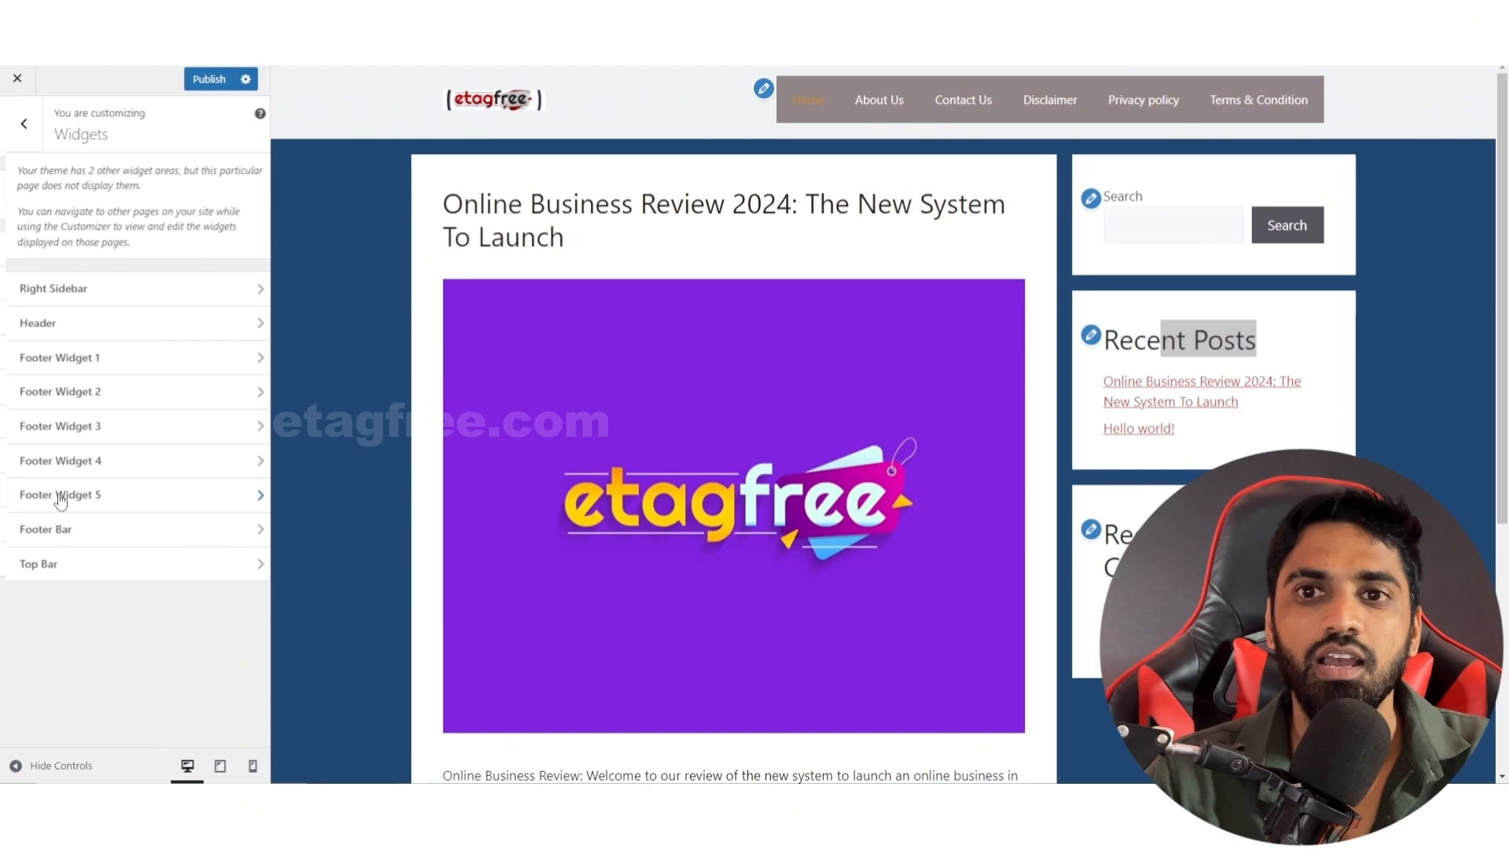
left_click(99, 293)
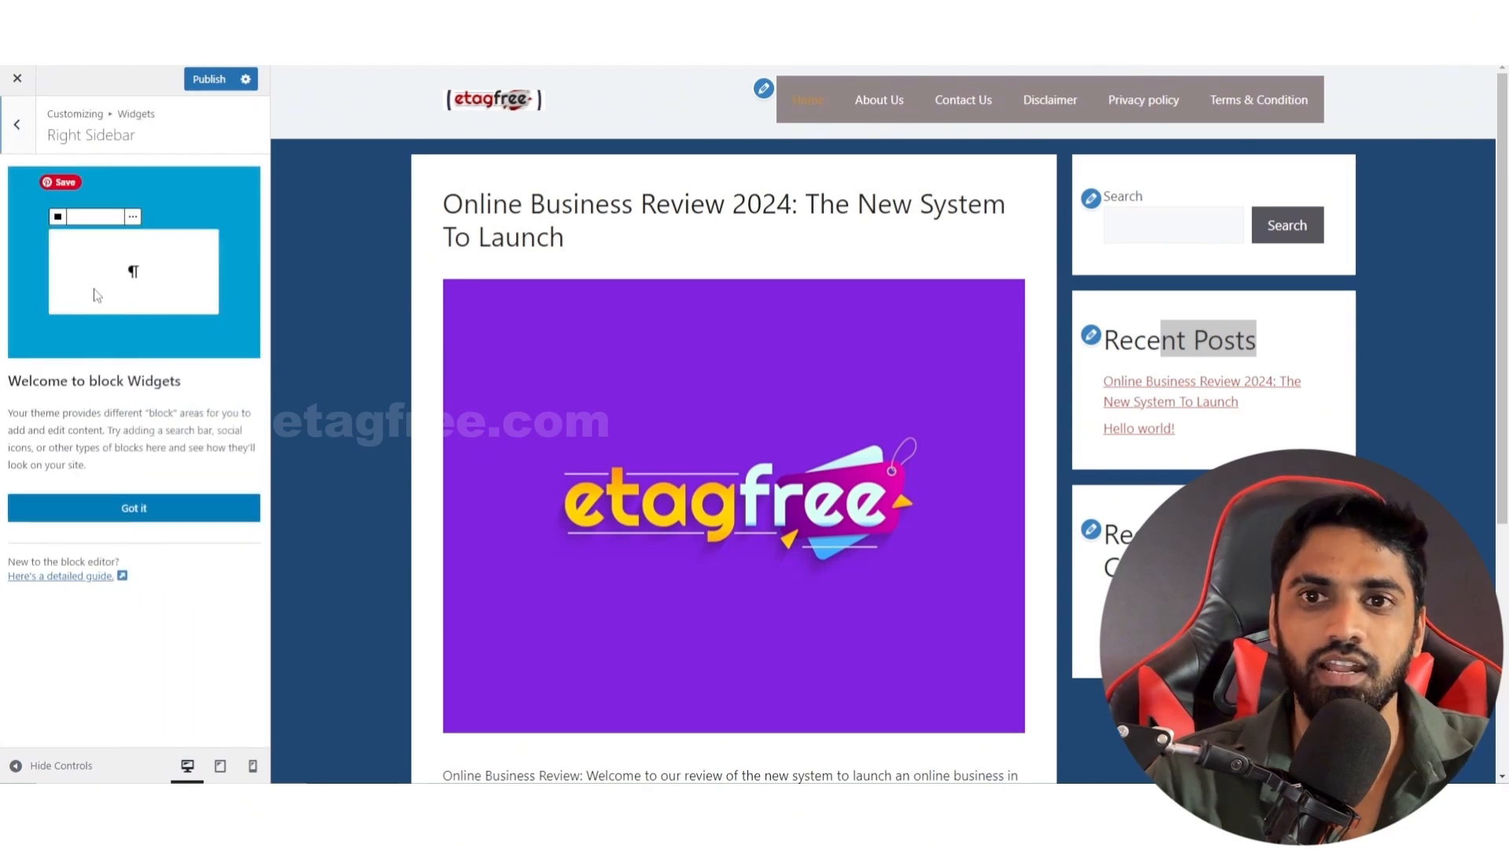
left_click(144, 509)
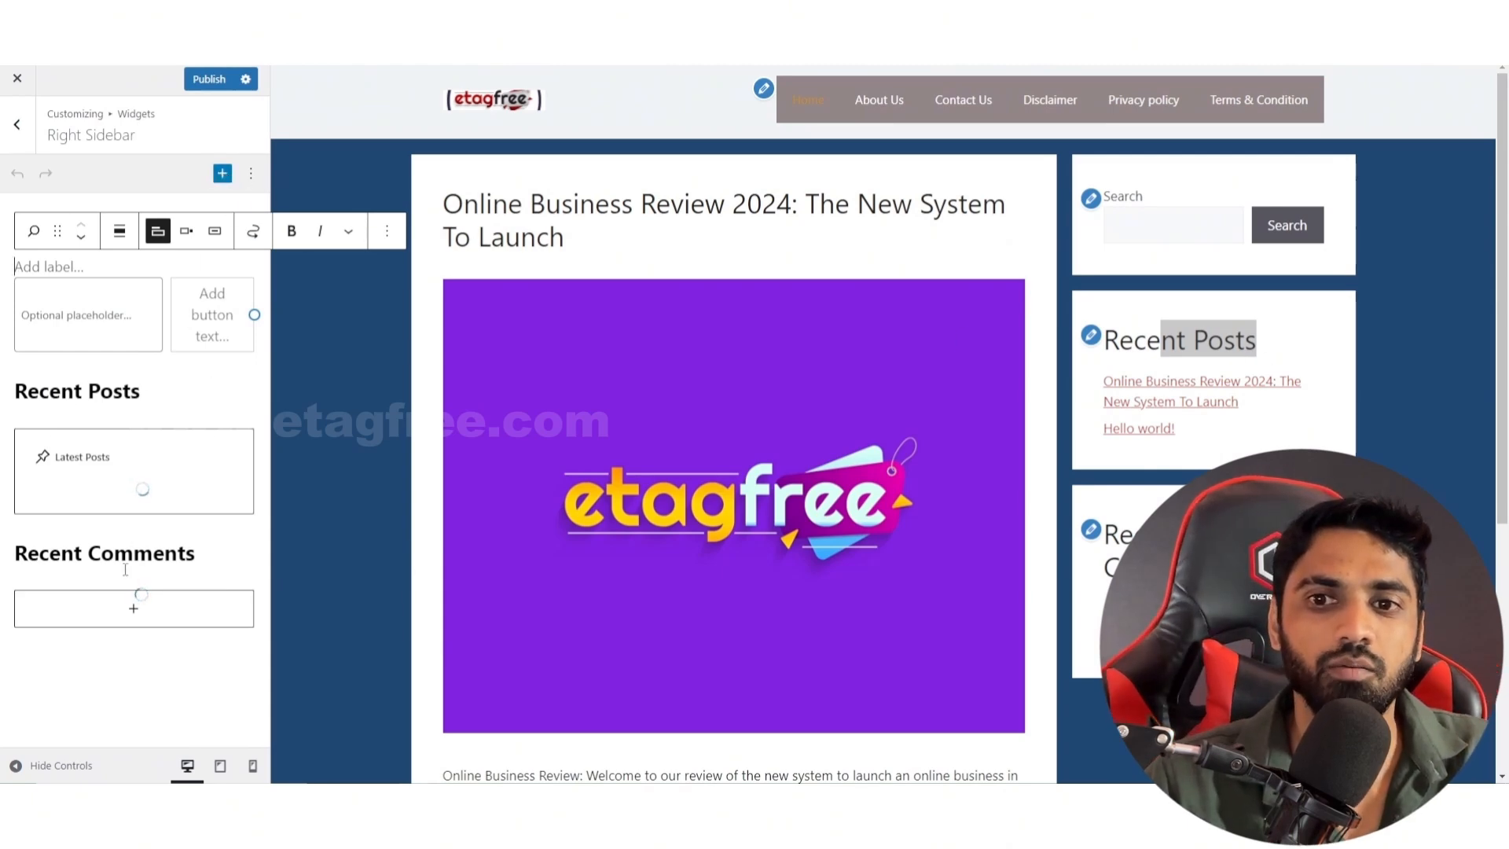
left_click(223, 173)
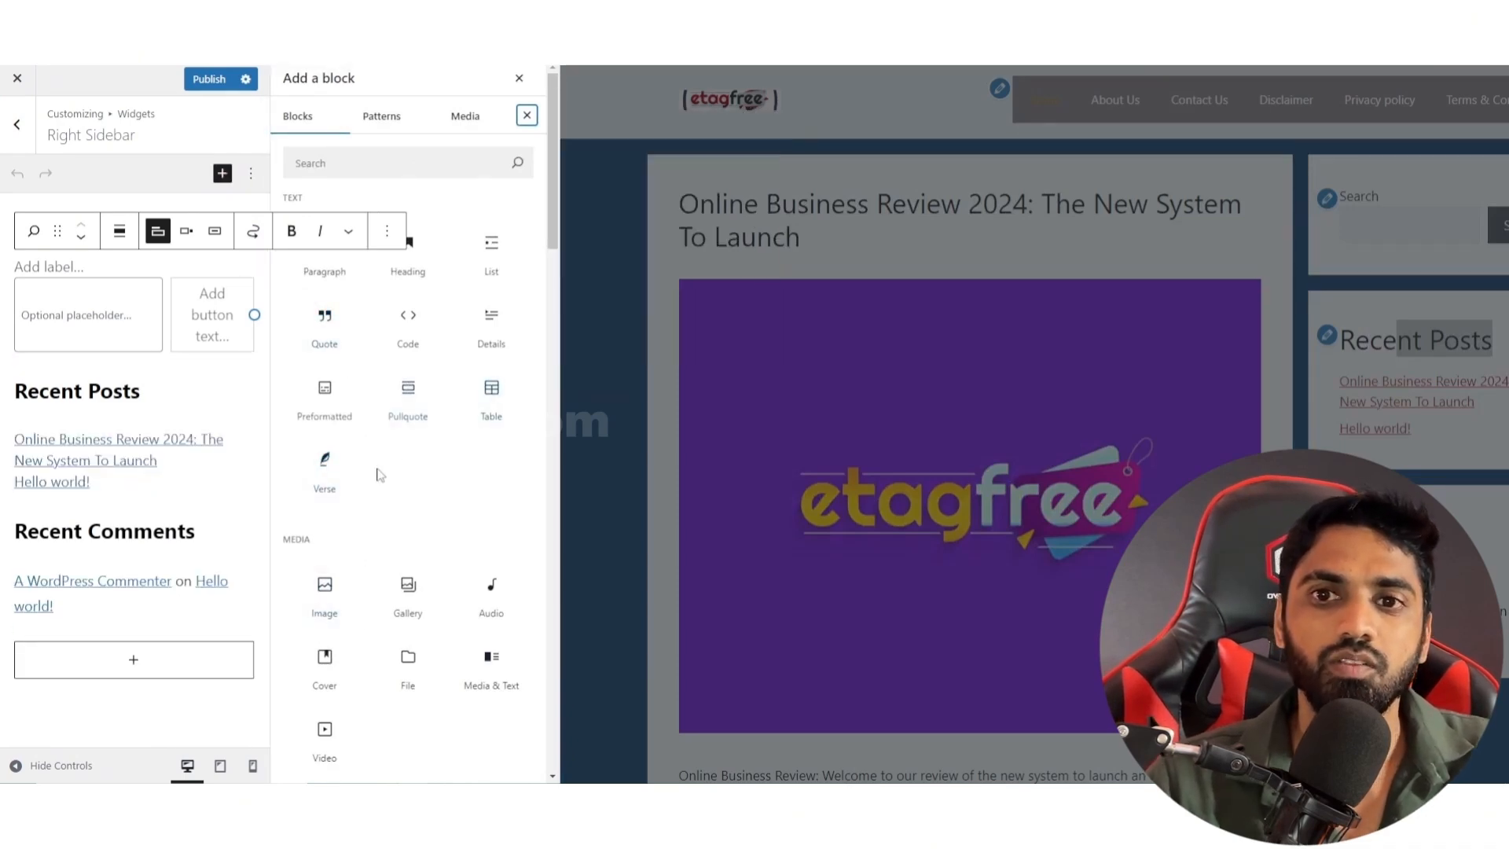
left_click(19, 130)
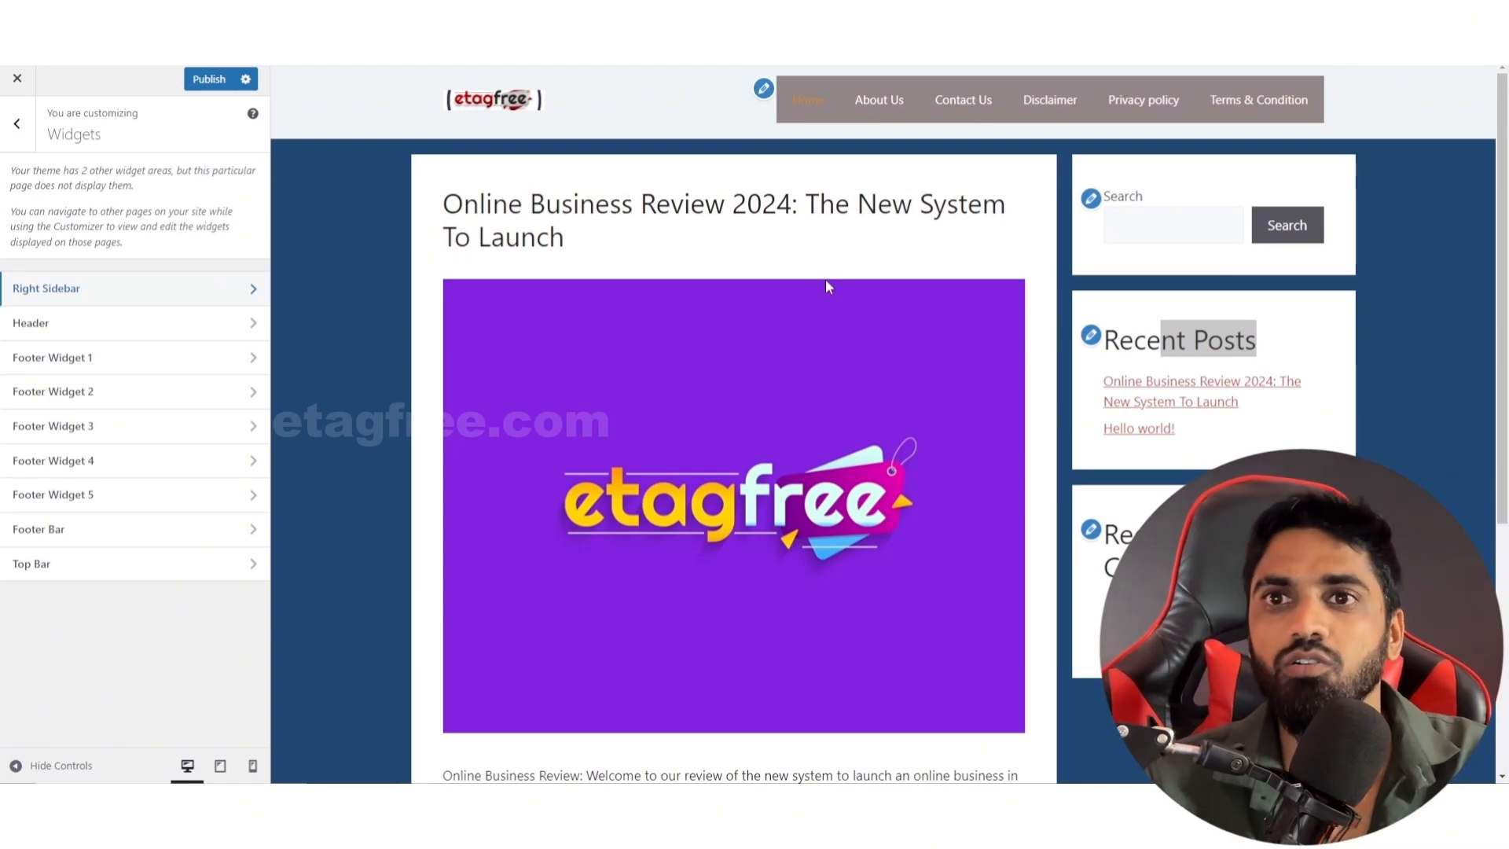
Step: Publish the theme customizations and check the live site's home page in a new tab
left_click(206, 82)
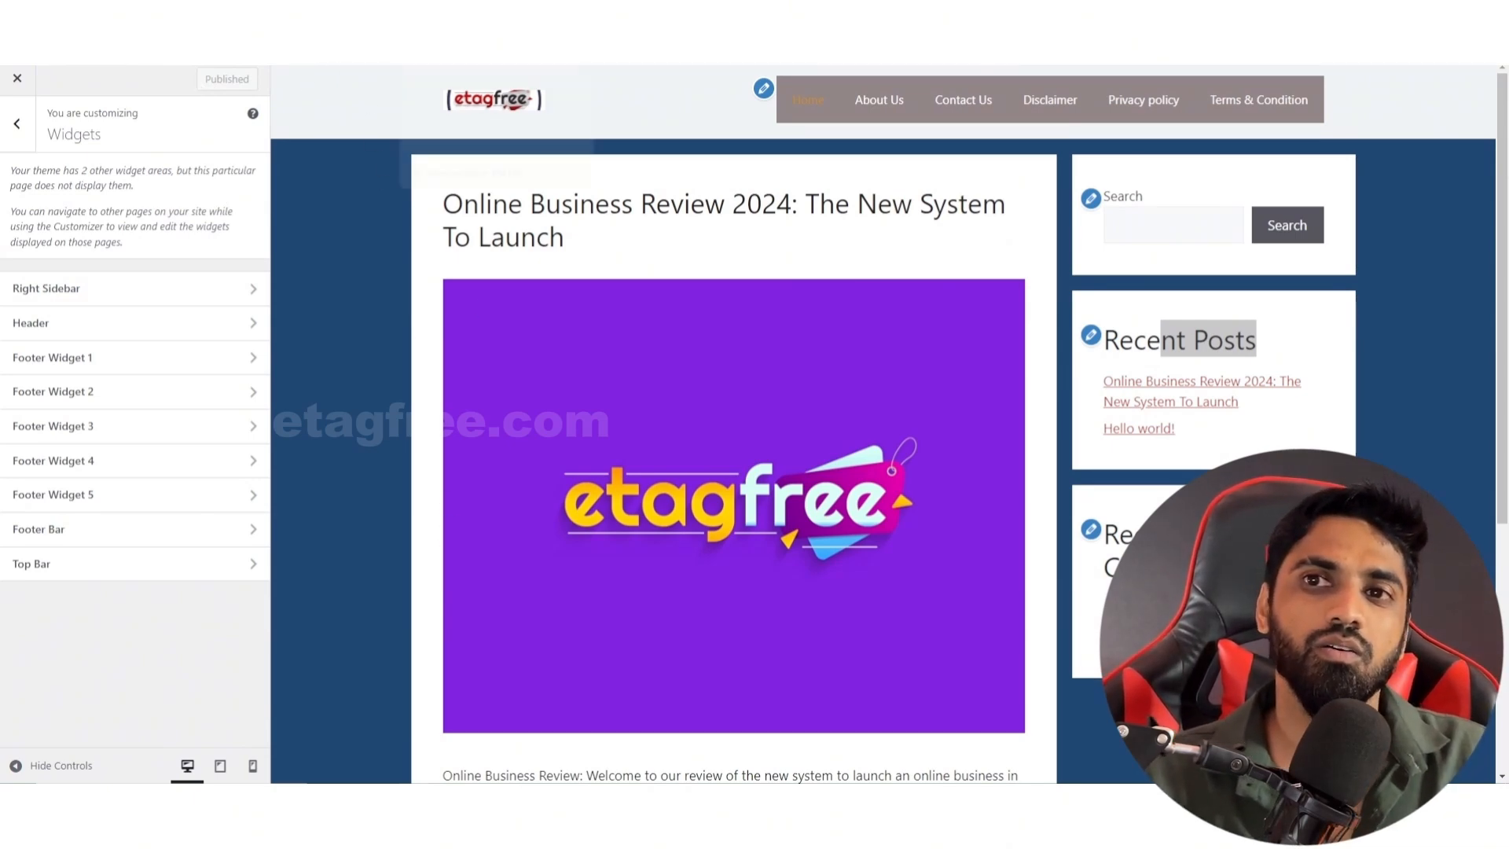
left_click(276, 13)
mouse_move(74, 73)
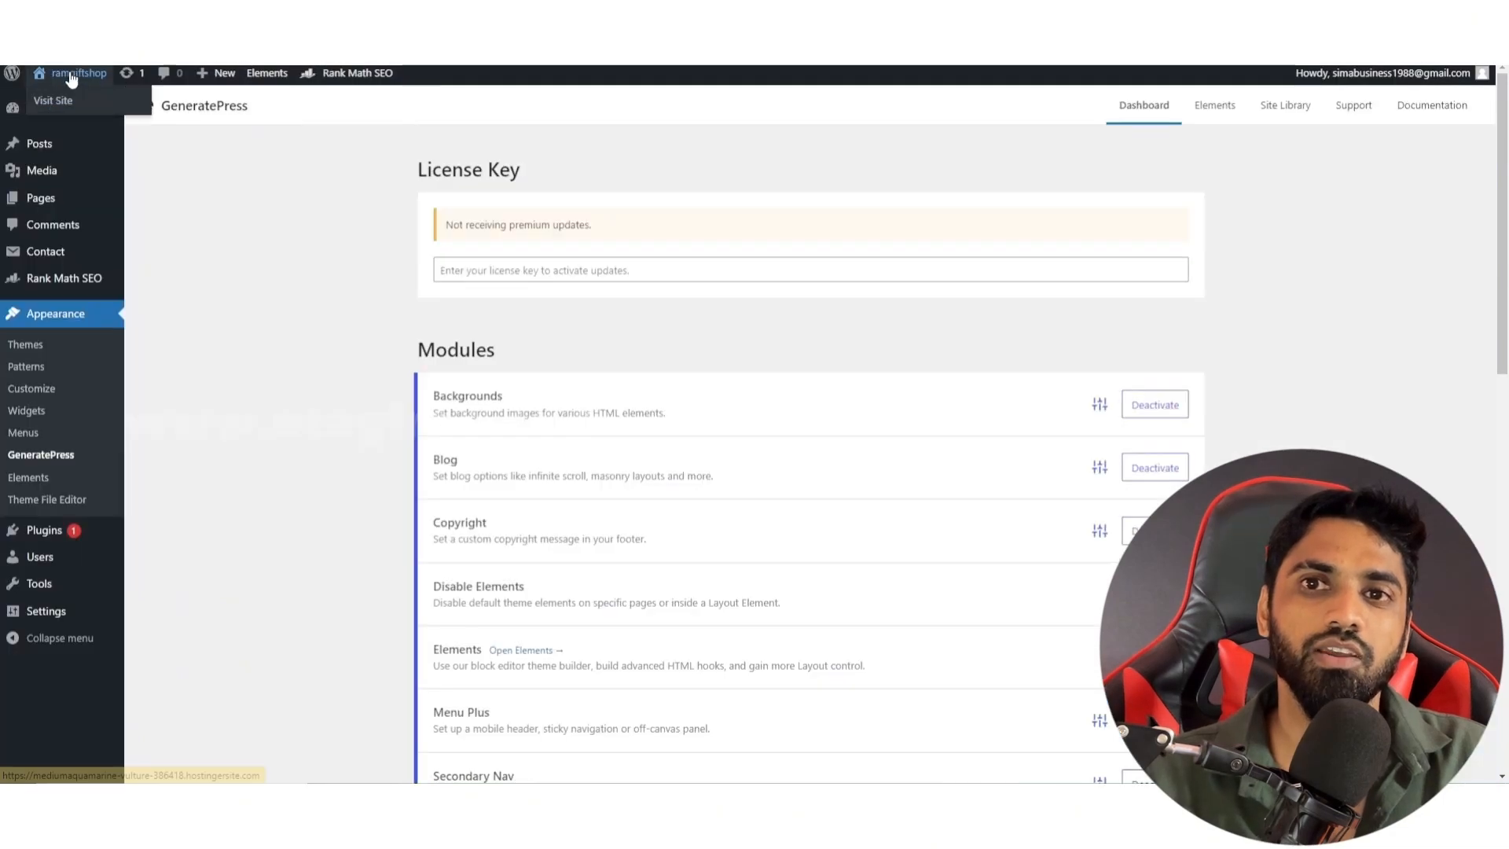
right_click(57, 105)
left_click(85, 118)
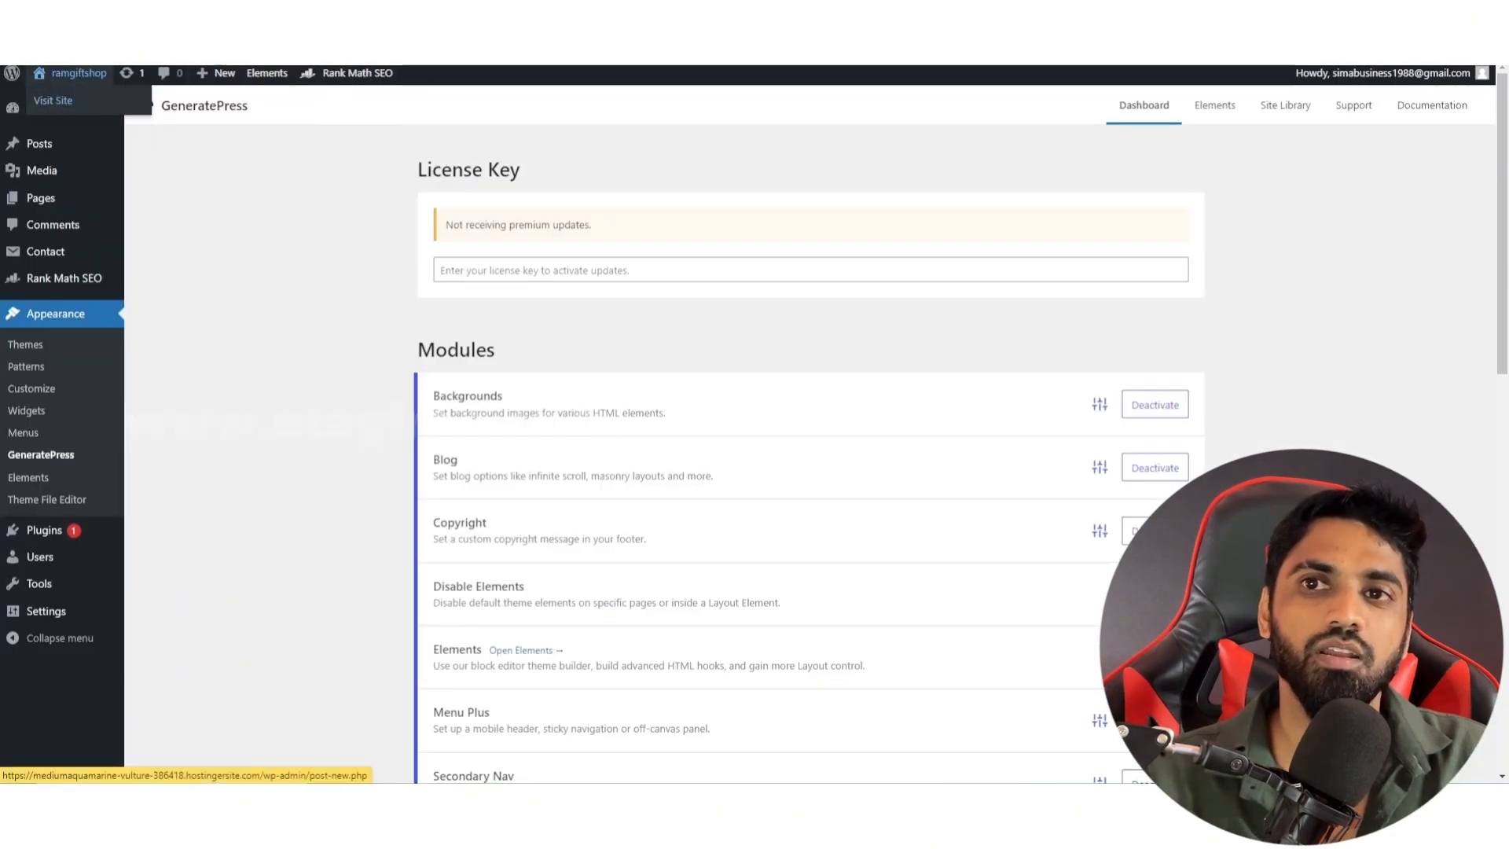
left_click(393, 13)
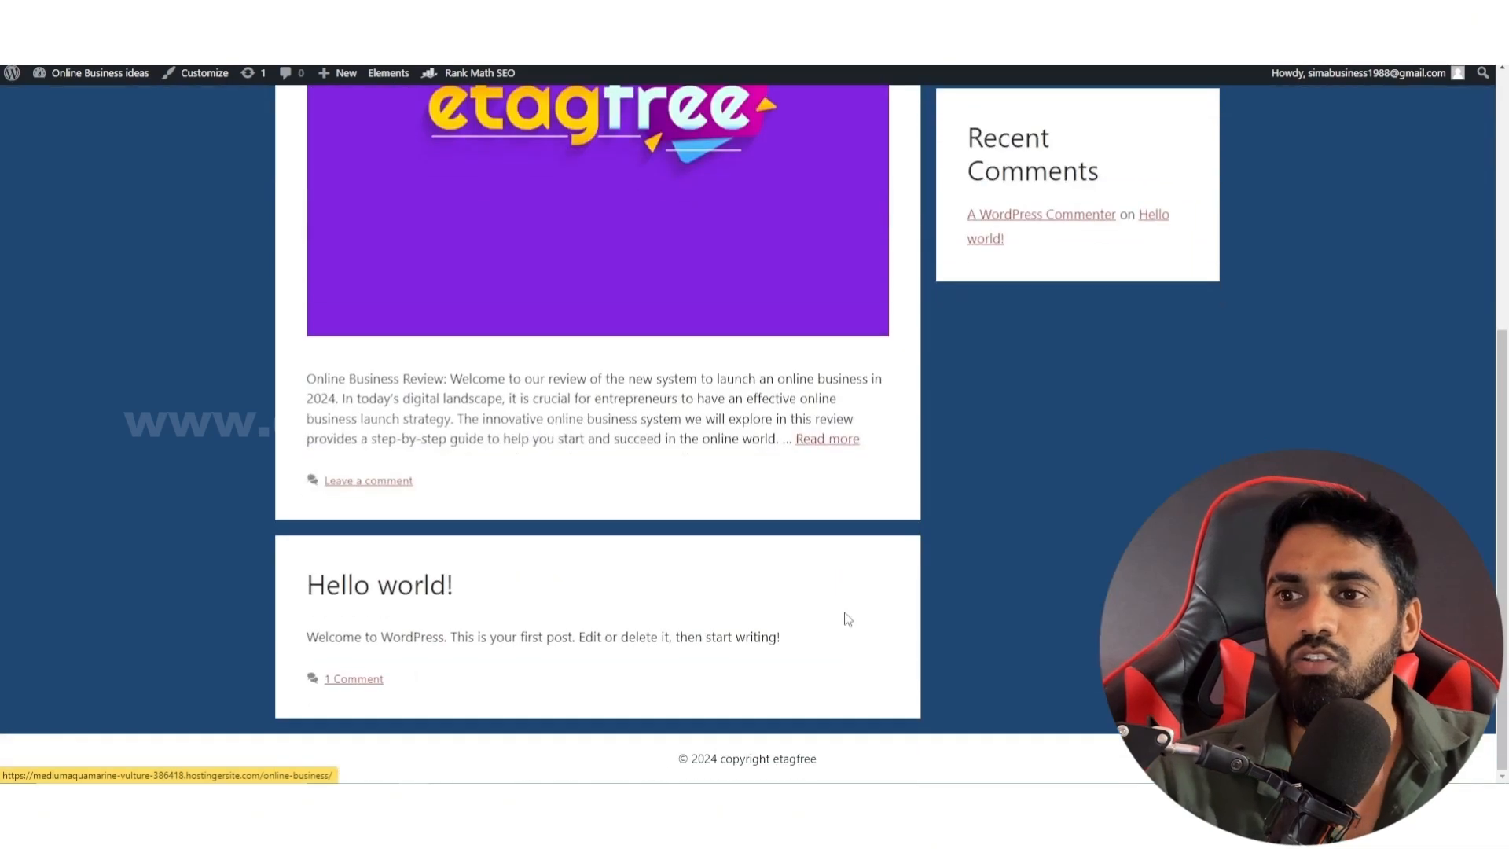
scroll(845, 616, "down", 5)
scroll(842, 613, "up", 5)
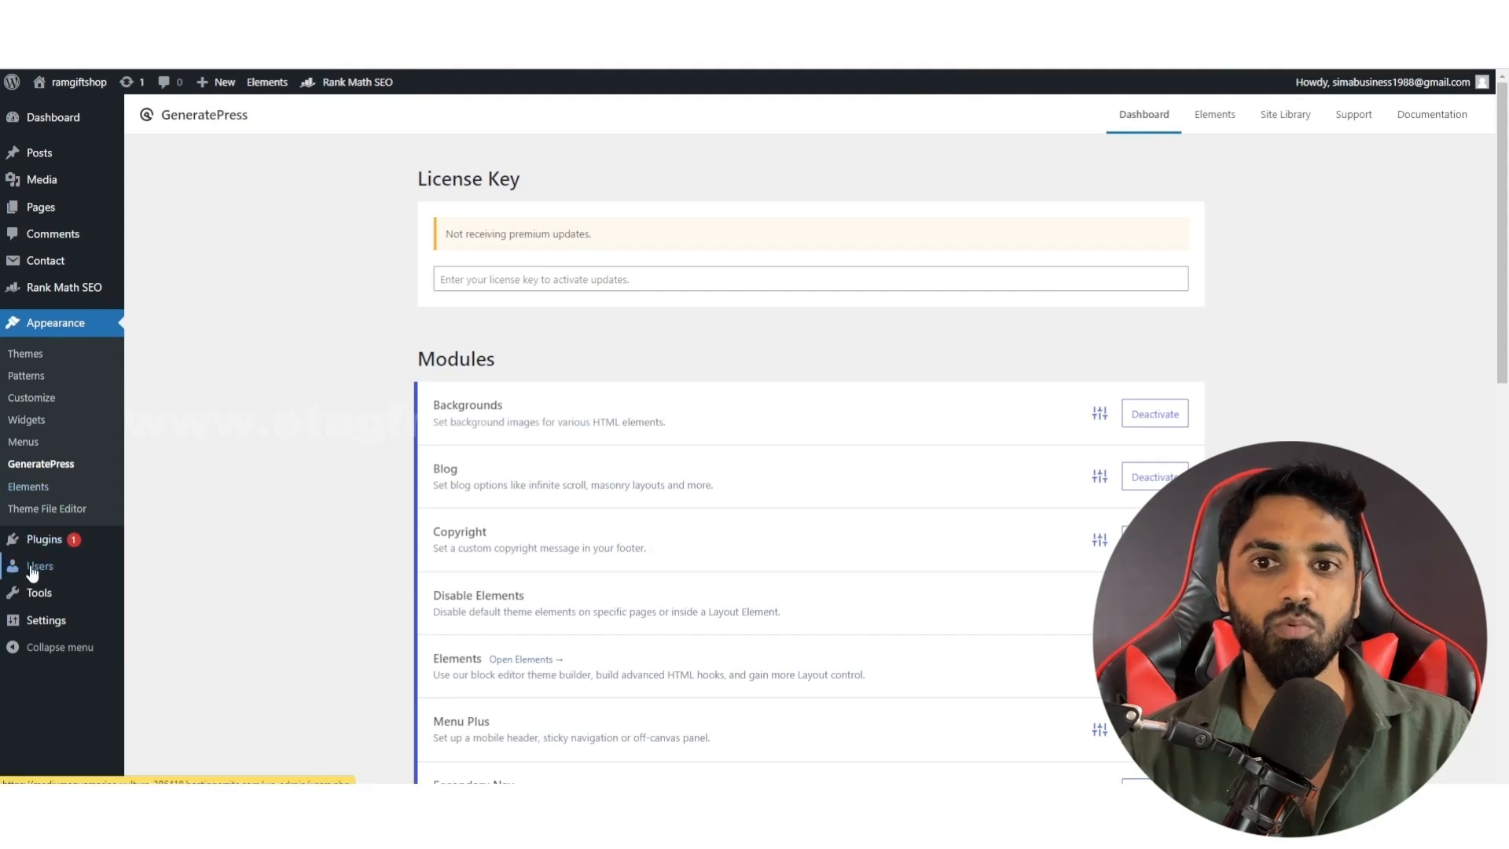
Step: Find the Site Kit by Google plugin, then install and activate it
mouse_move(41, 543)
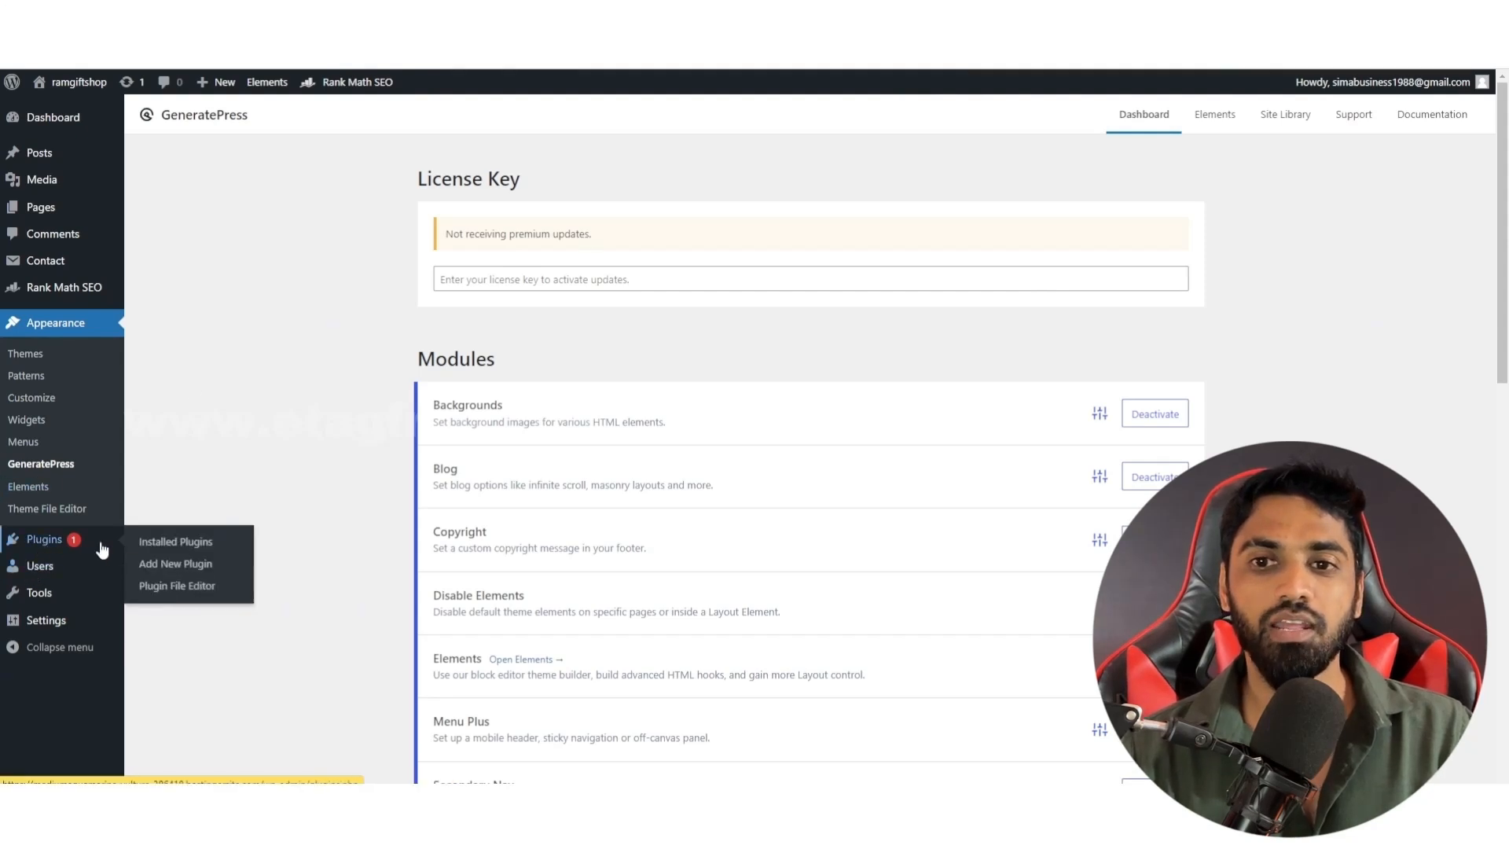
left_click(181, 560)
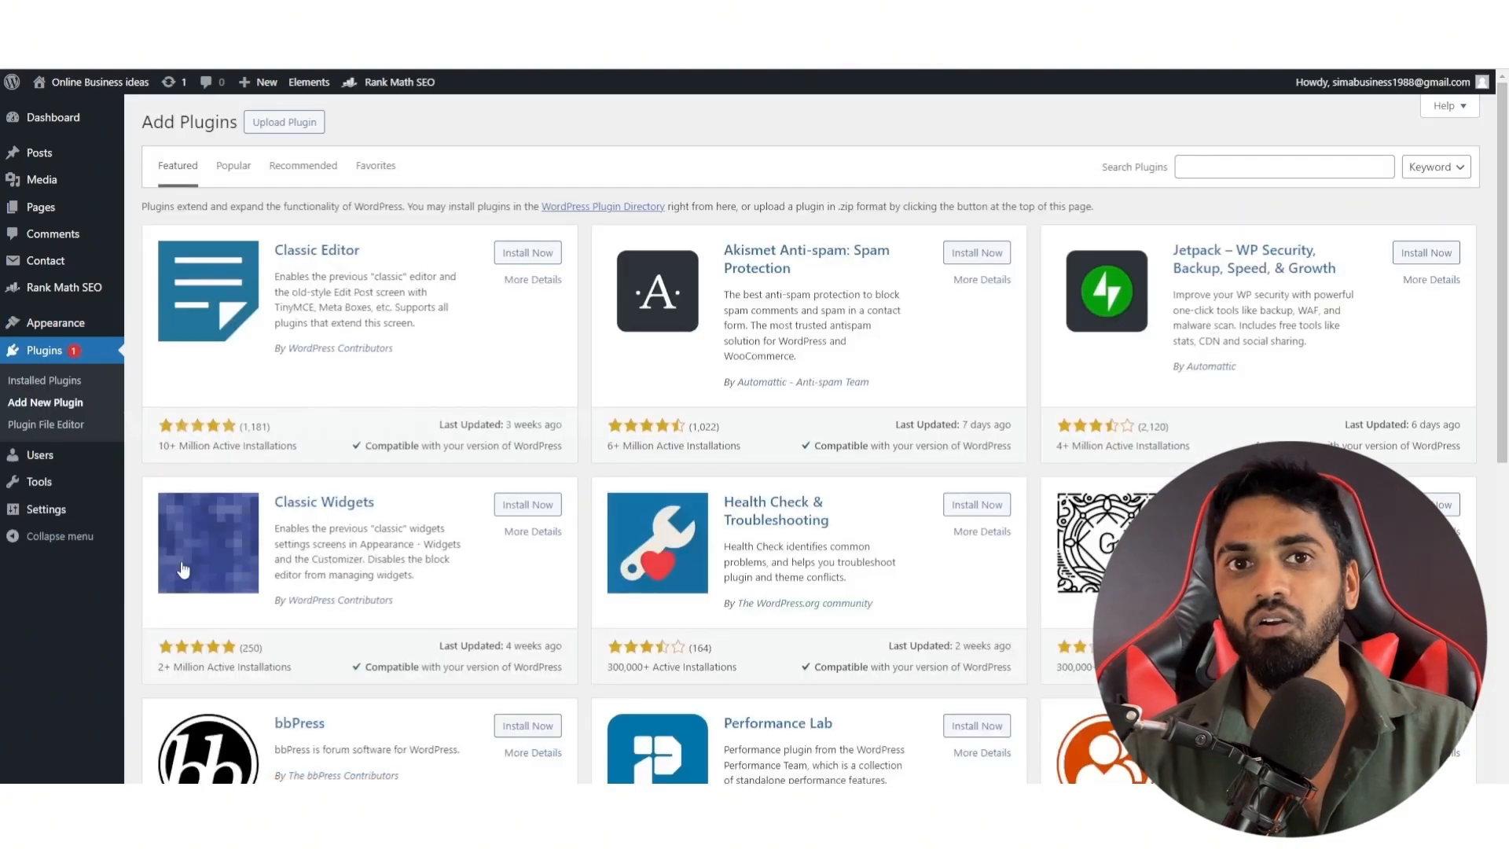
left_click(1248, 167)
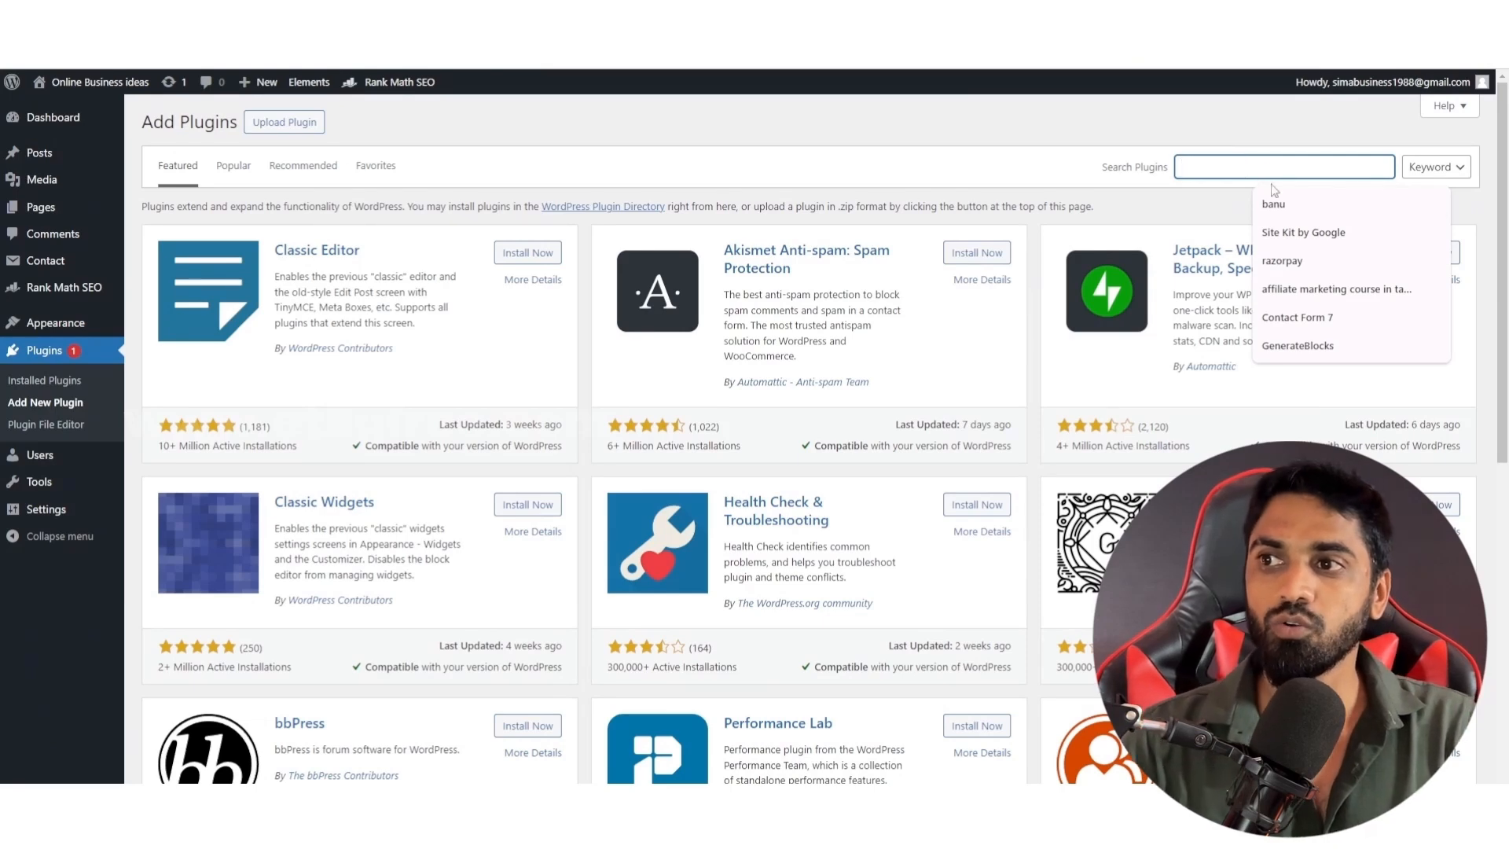
left_click(1303, 232)
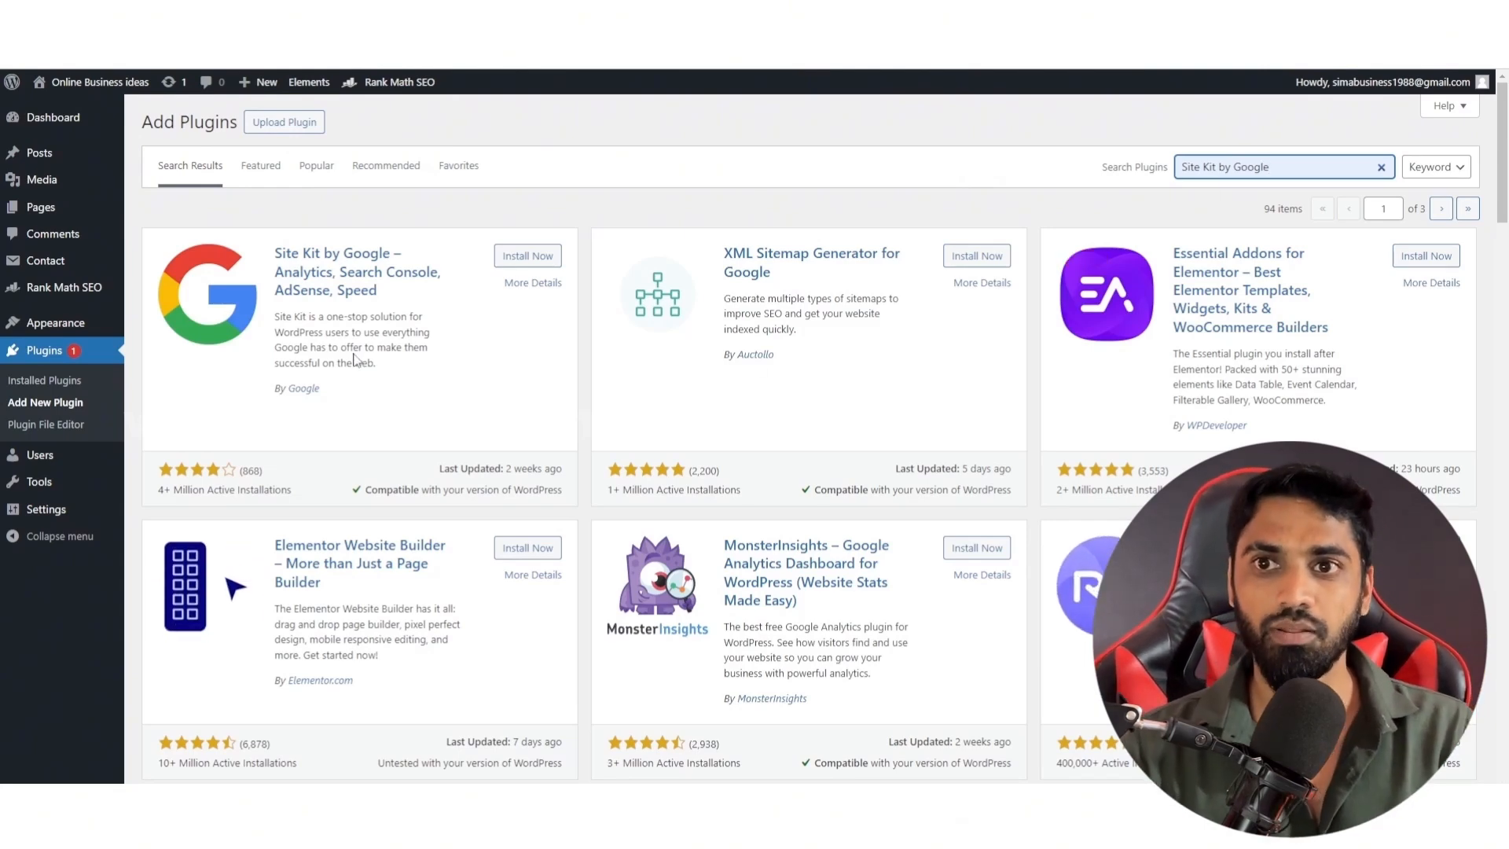
left_click(515, 262)
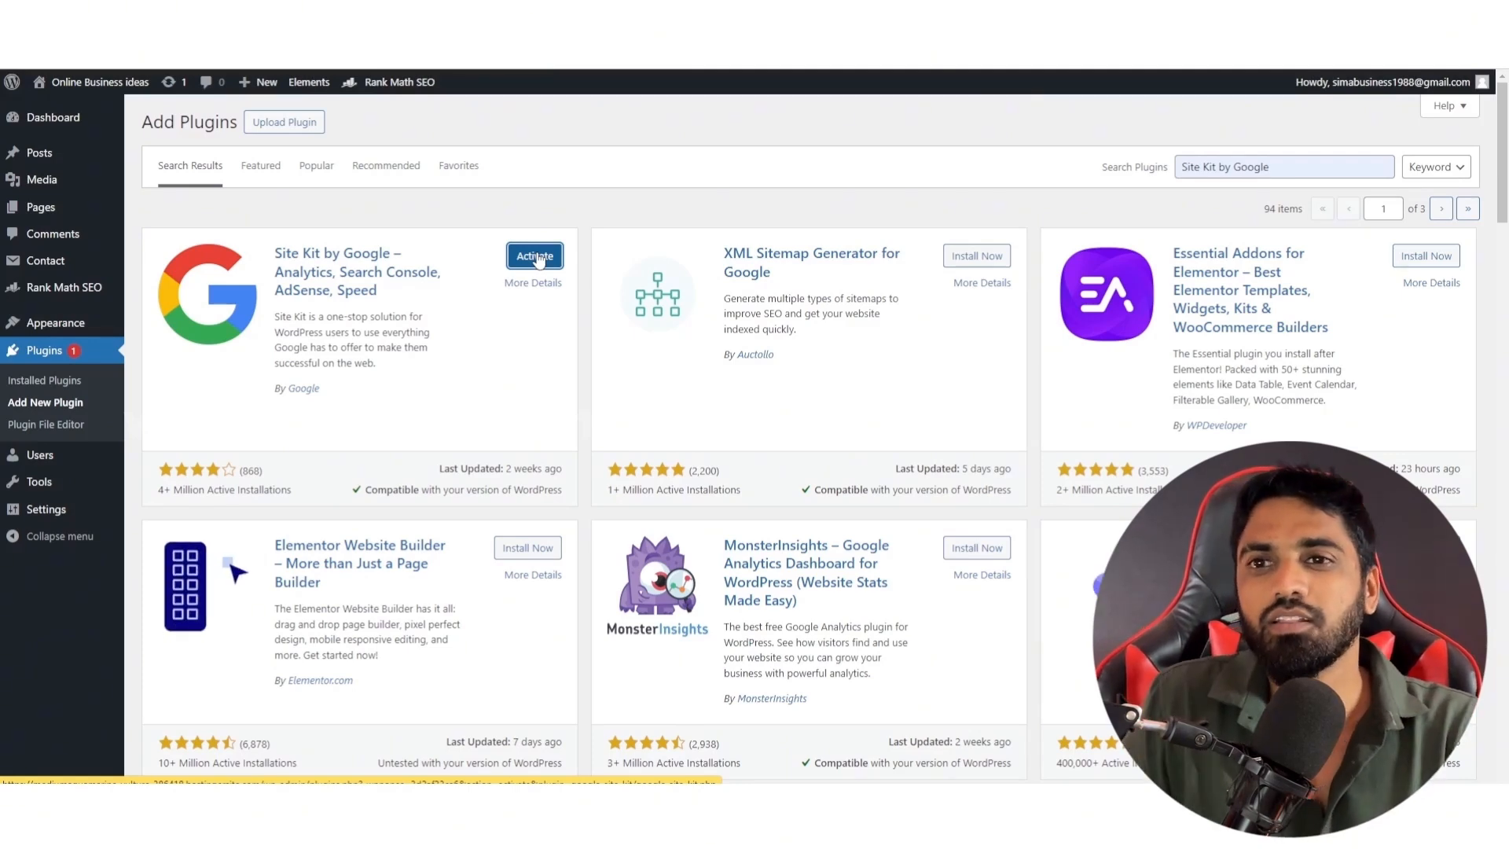
left_click(538, 259)
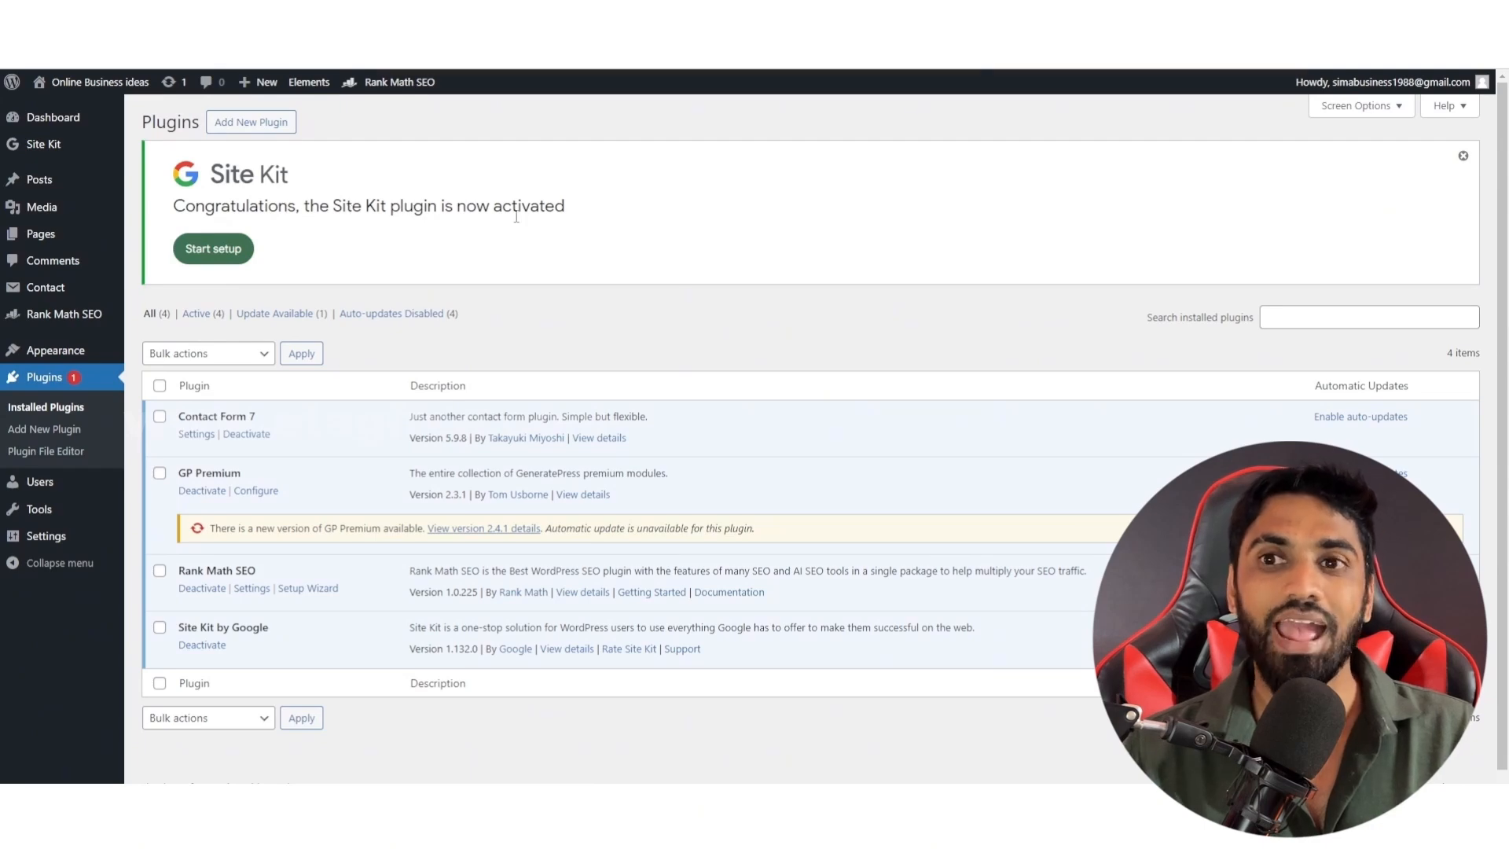
Step: Start the Site Kit setup with Google Analytics included, sign in with the etagfree Google account and grant the requested access
left_click(214, 250)
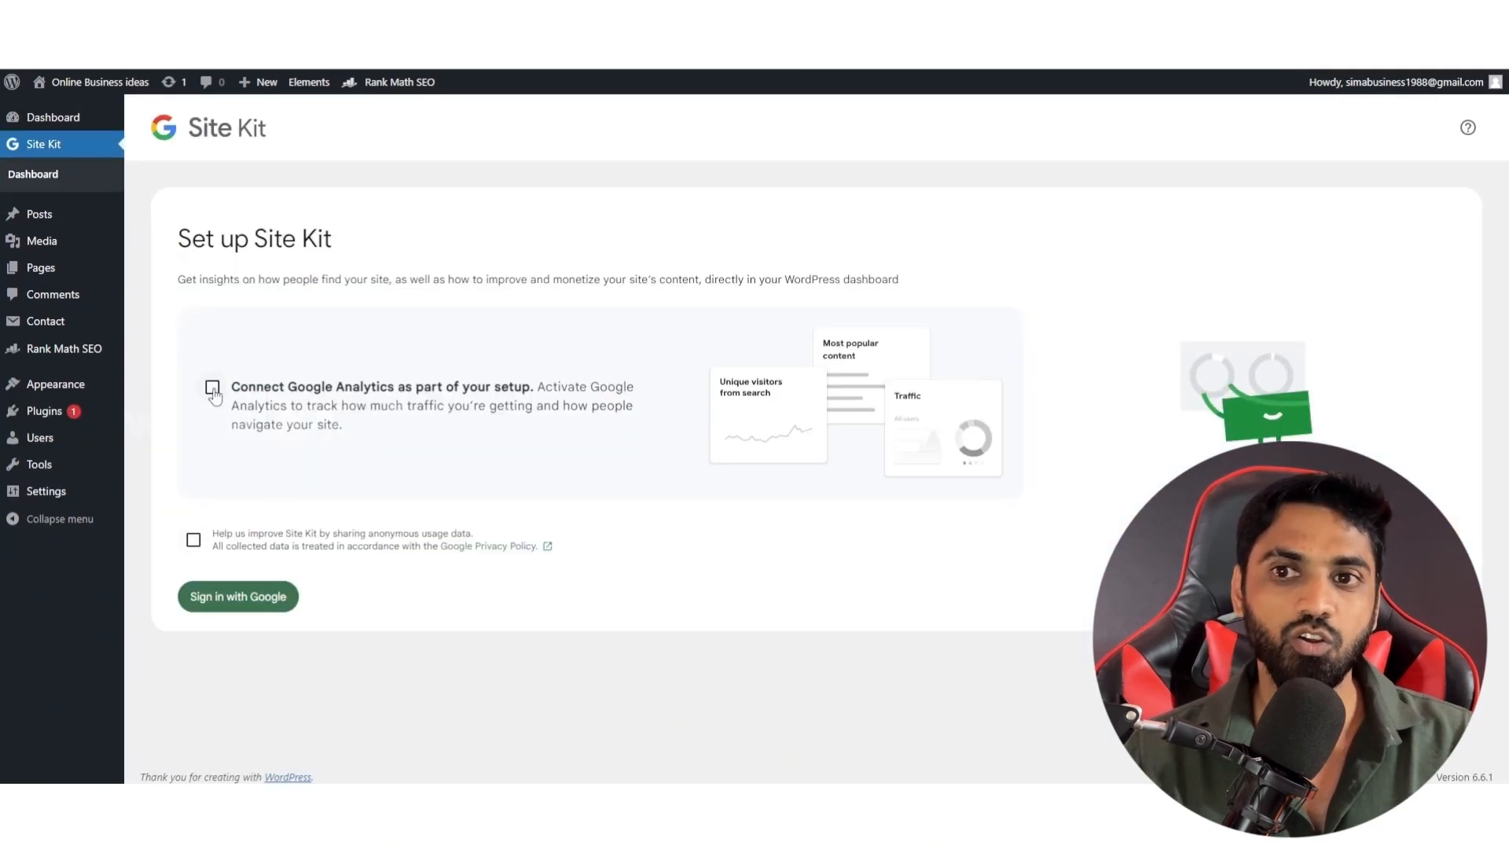
left_click(212, 388)
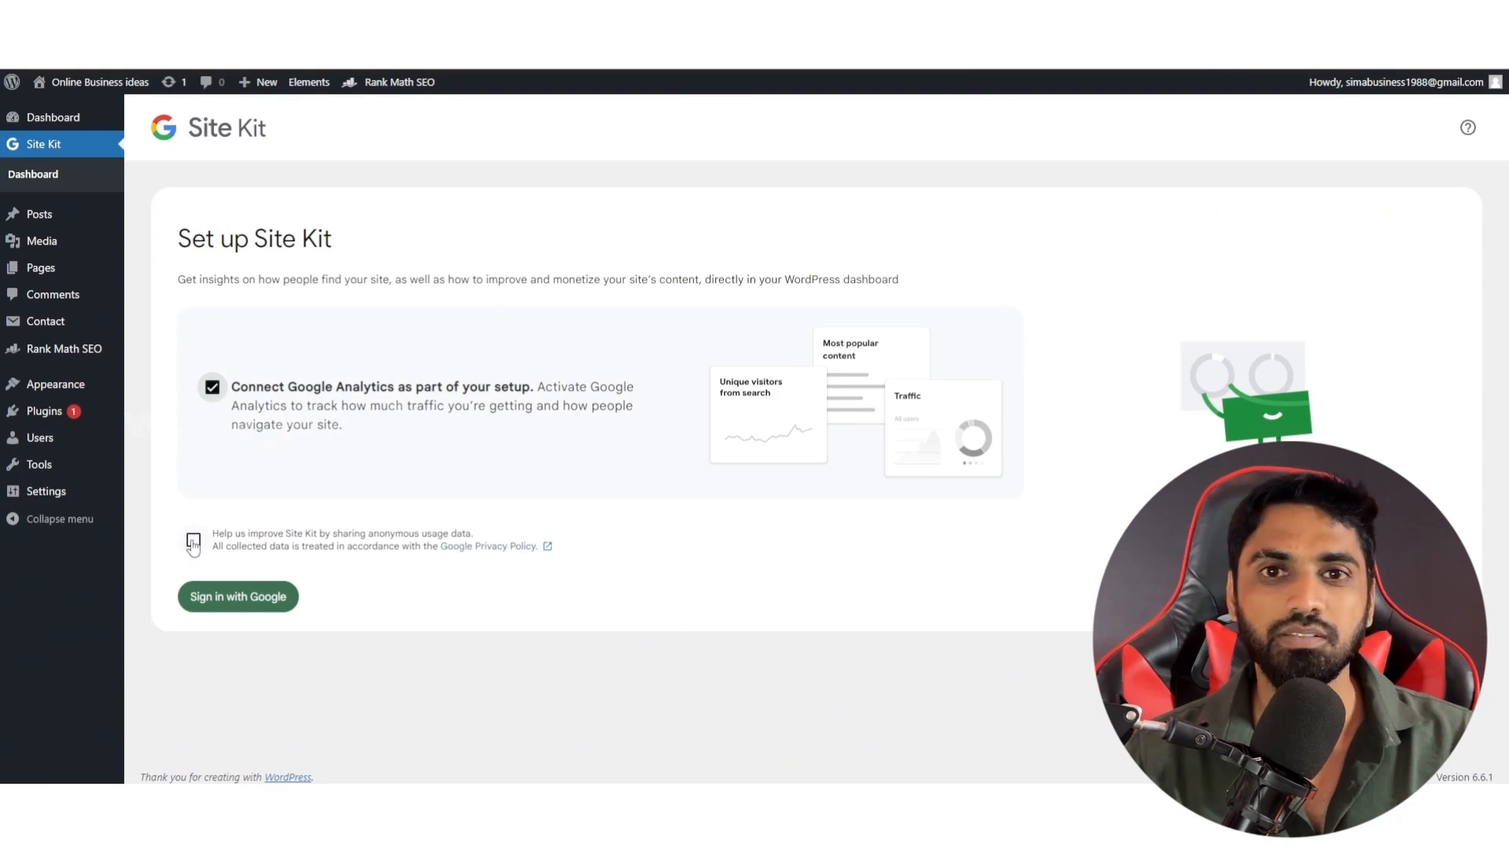
left_click(224, 601)
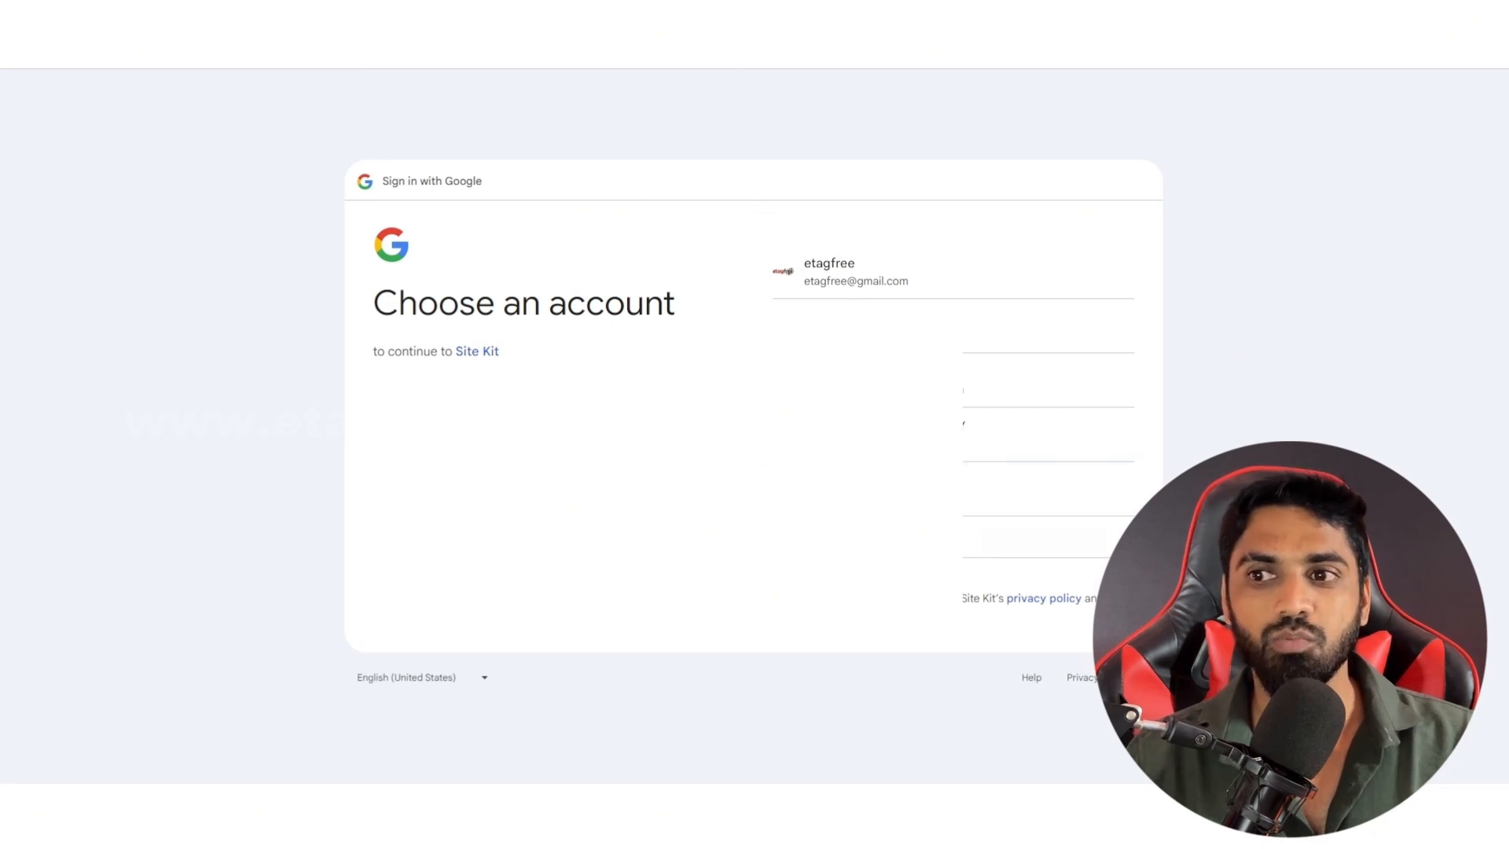
left_click(841, 280)
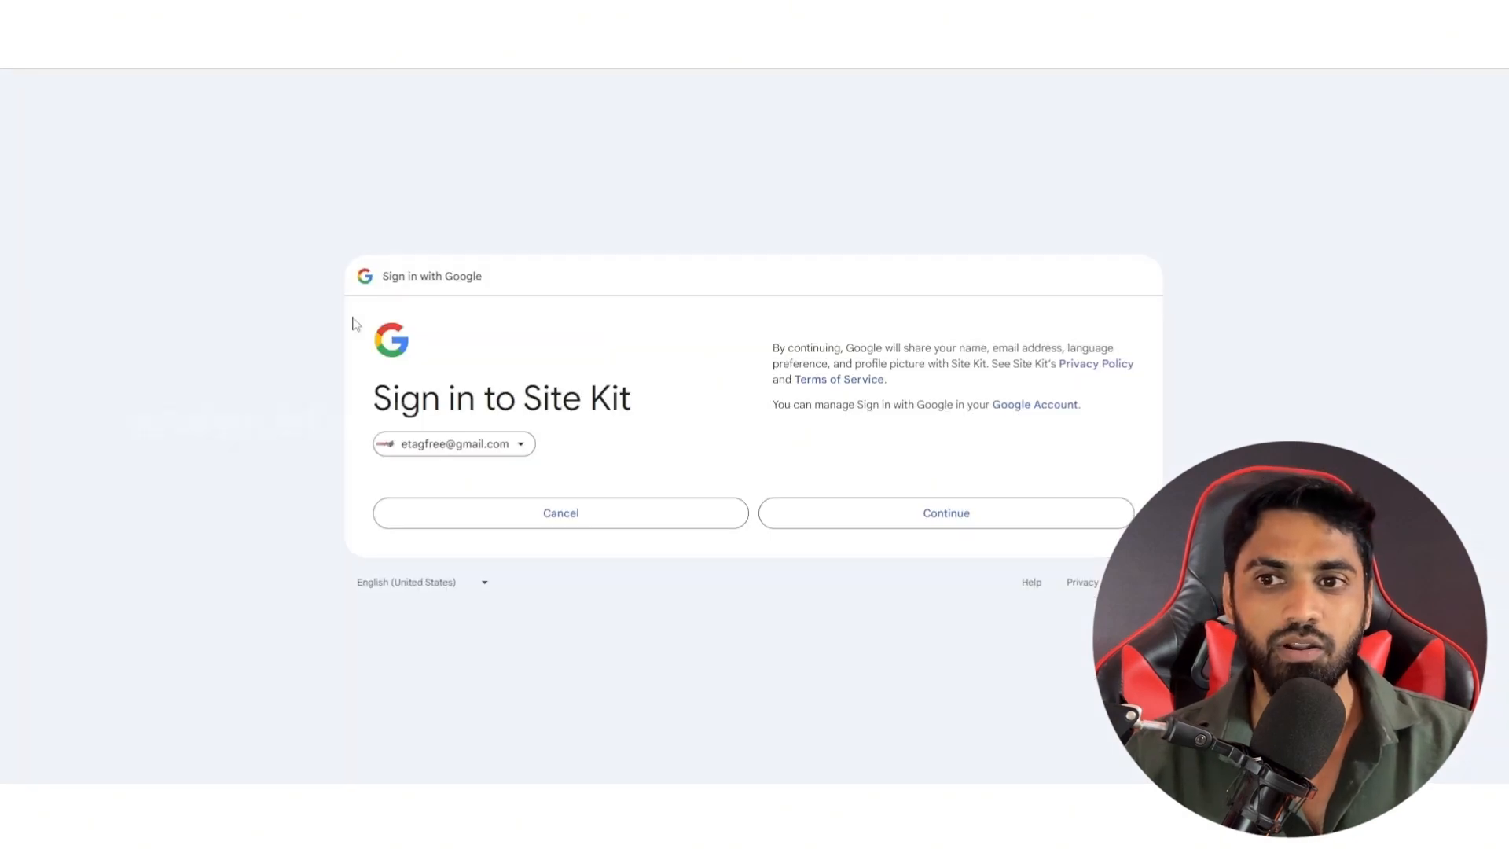
left_click(920, 518)
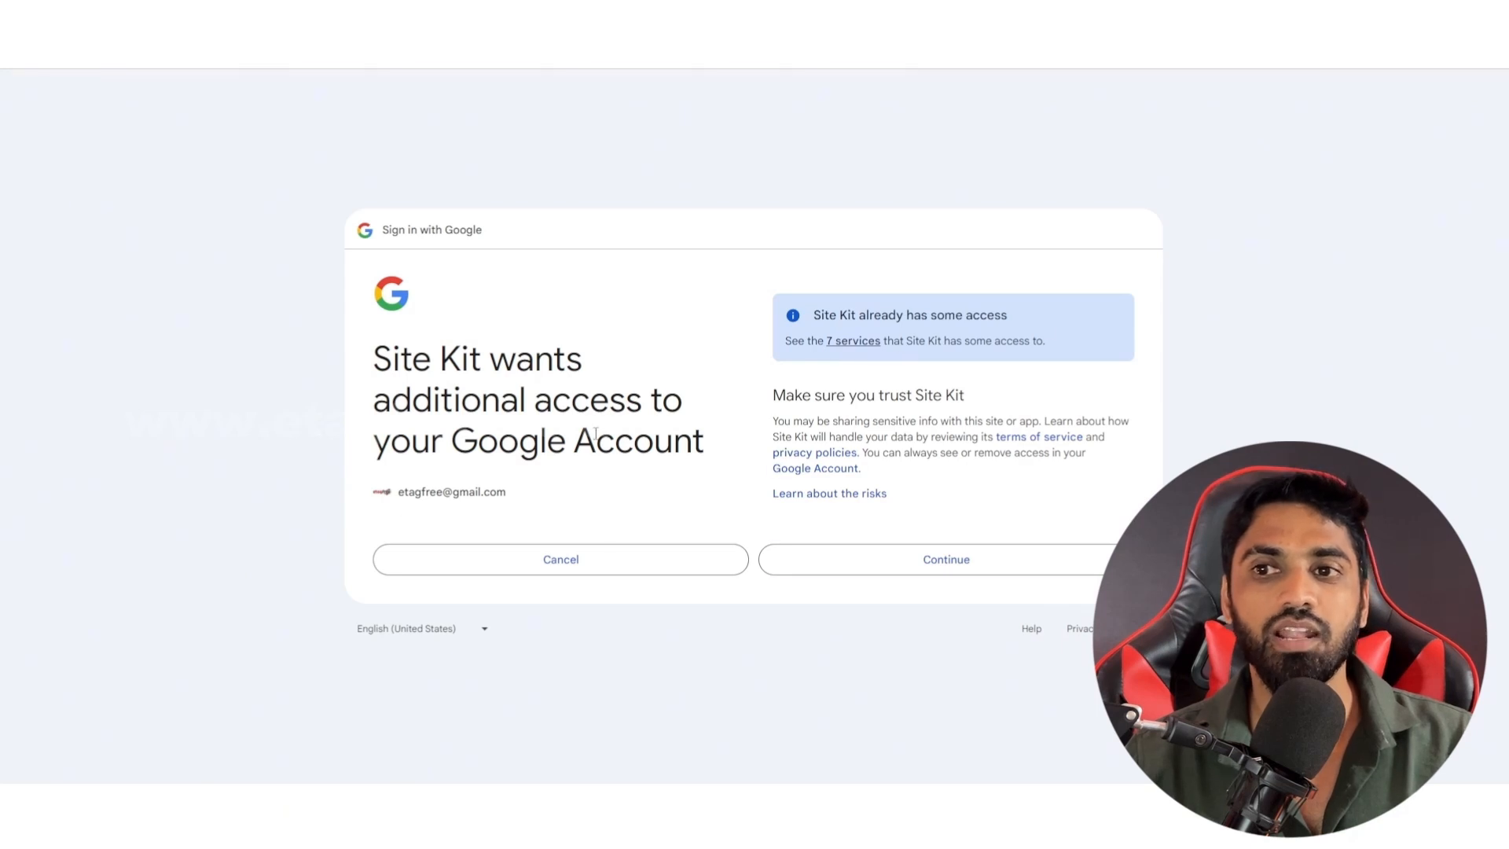
left_click(909, 567)
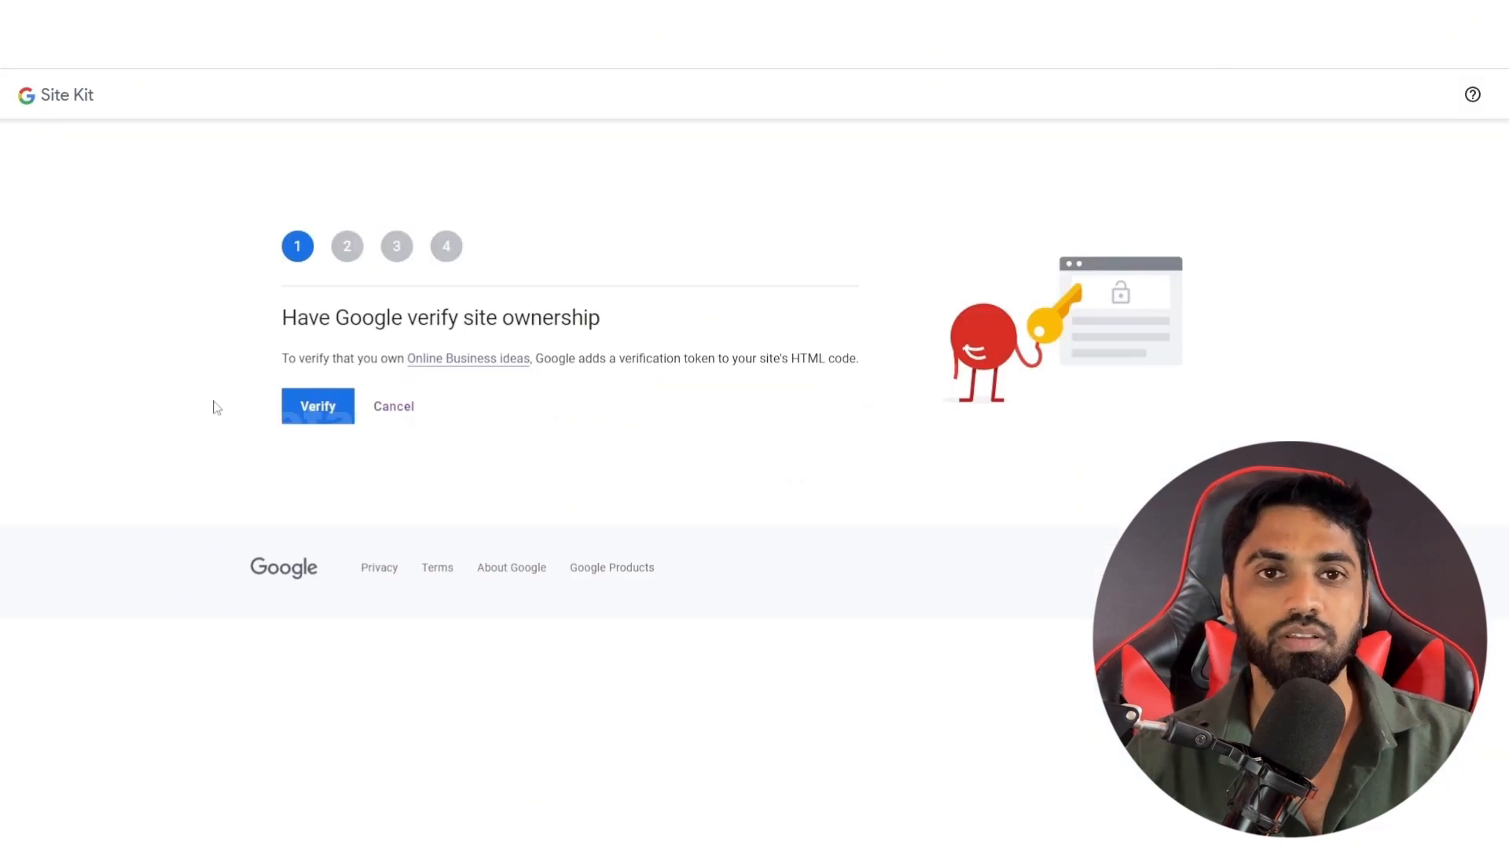
Step: Complete the Site Kit connection stages: verify site ownership, allow dashboard metrics and set up Search Console
left_click(308, 414)
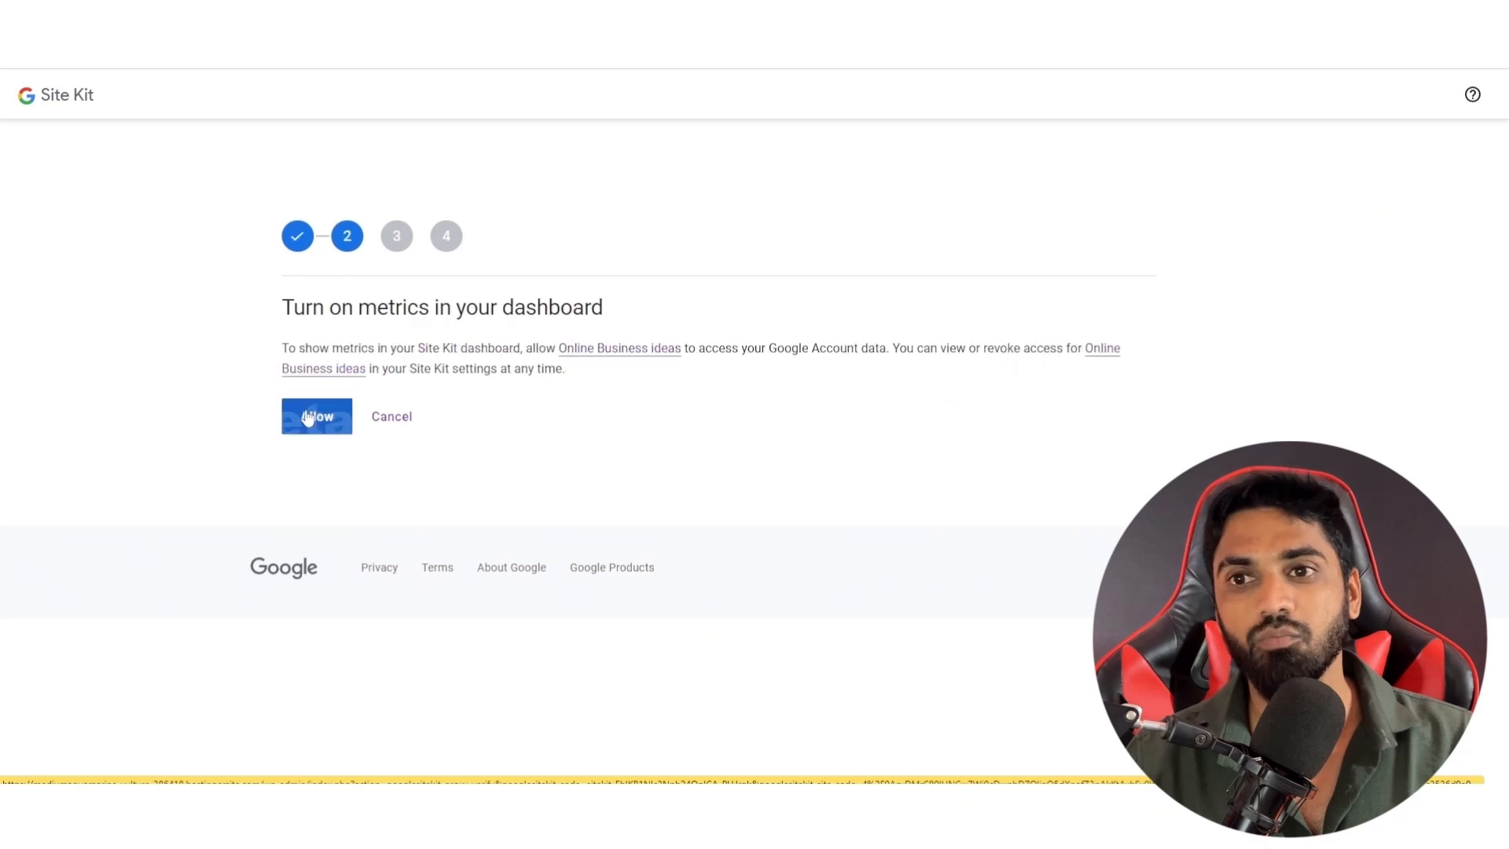
left_click(308, 416)
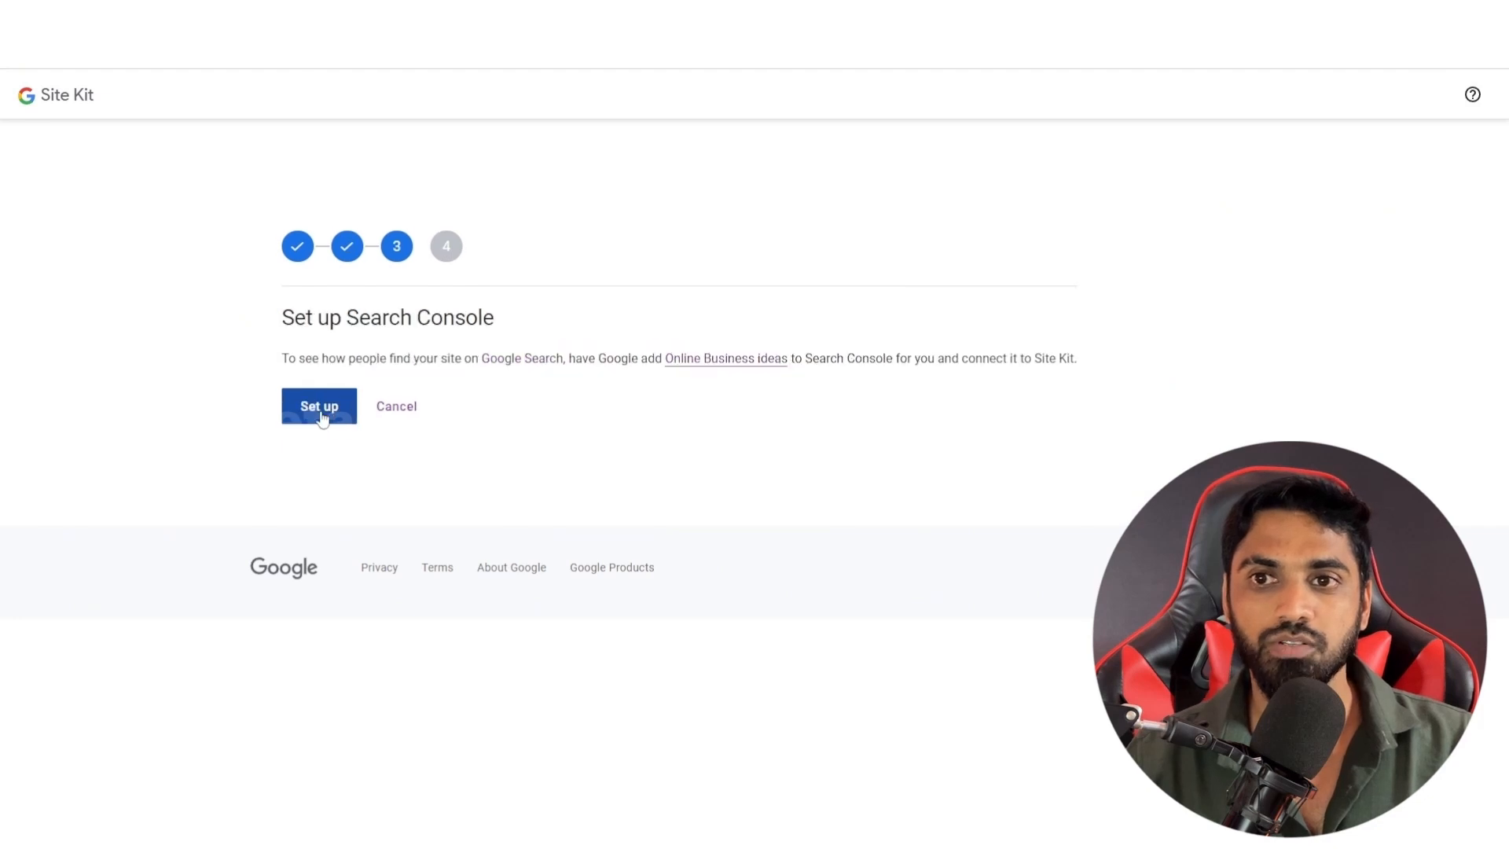
left_click(319, 417)
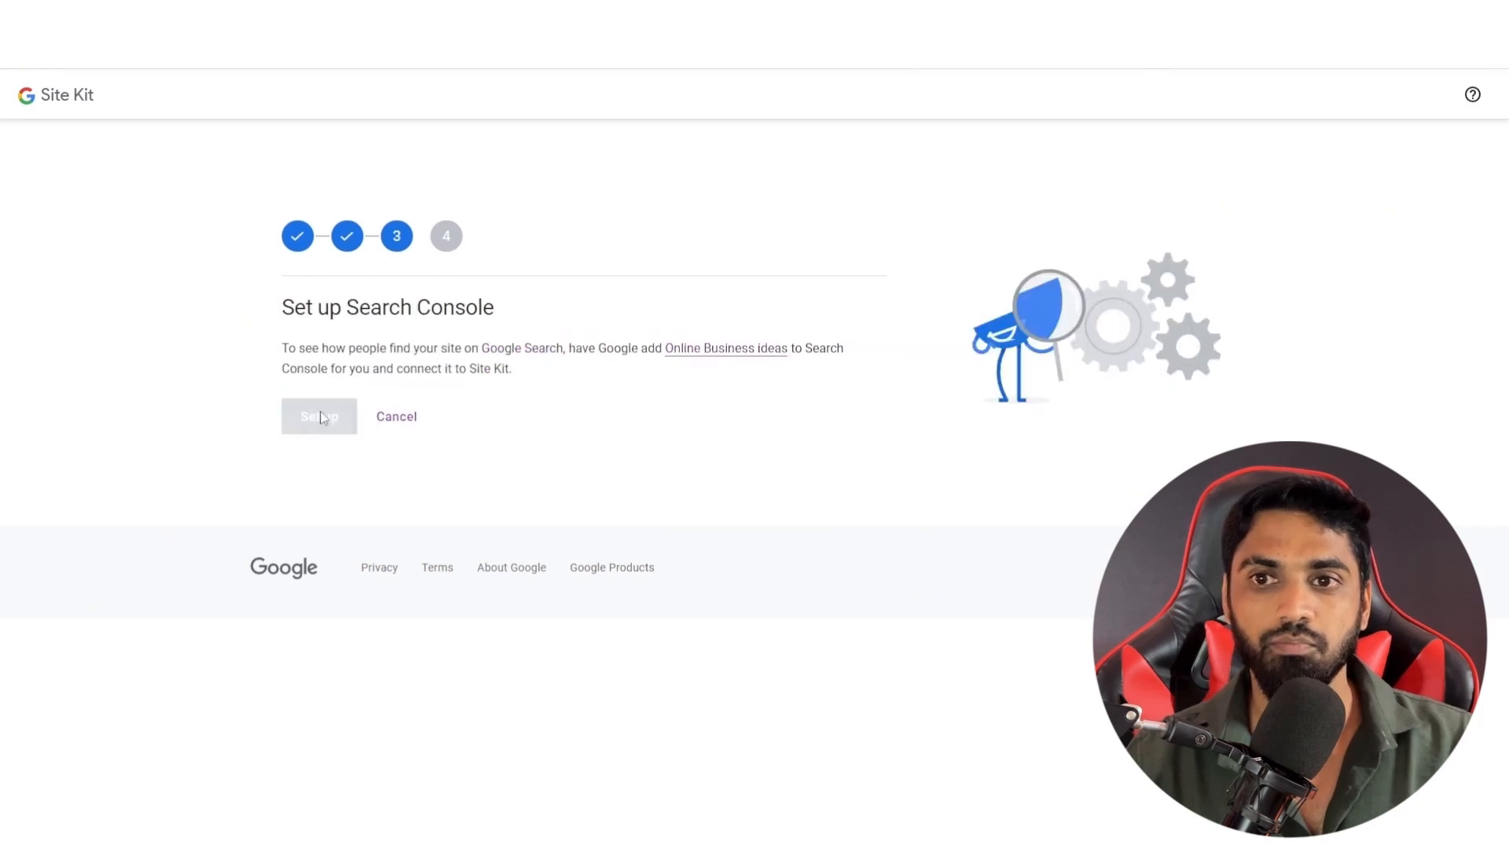
left_click(315, 415)
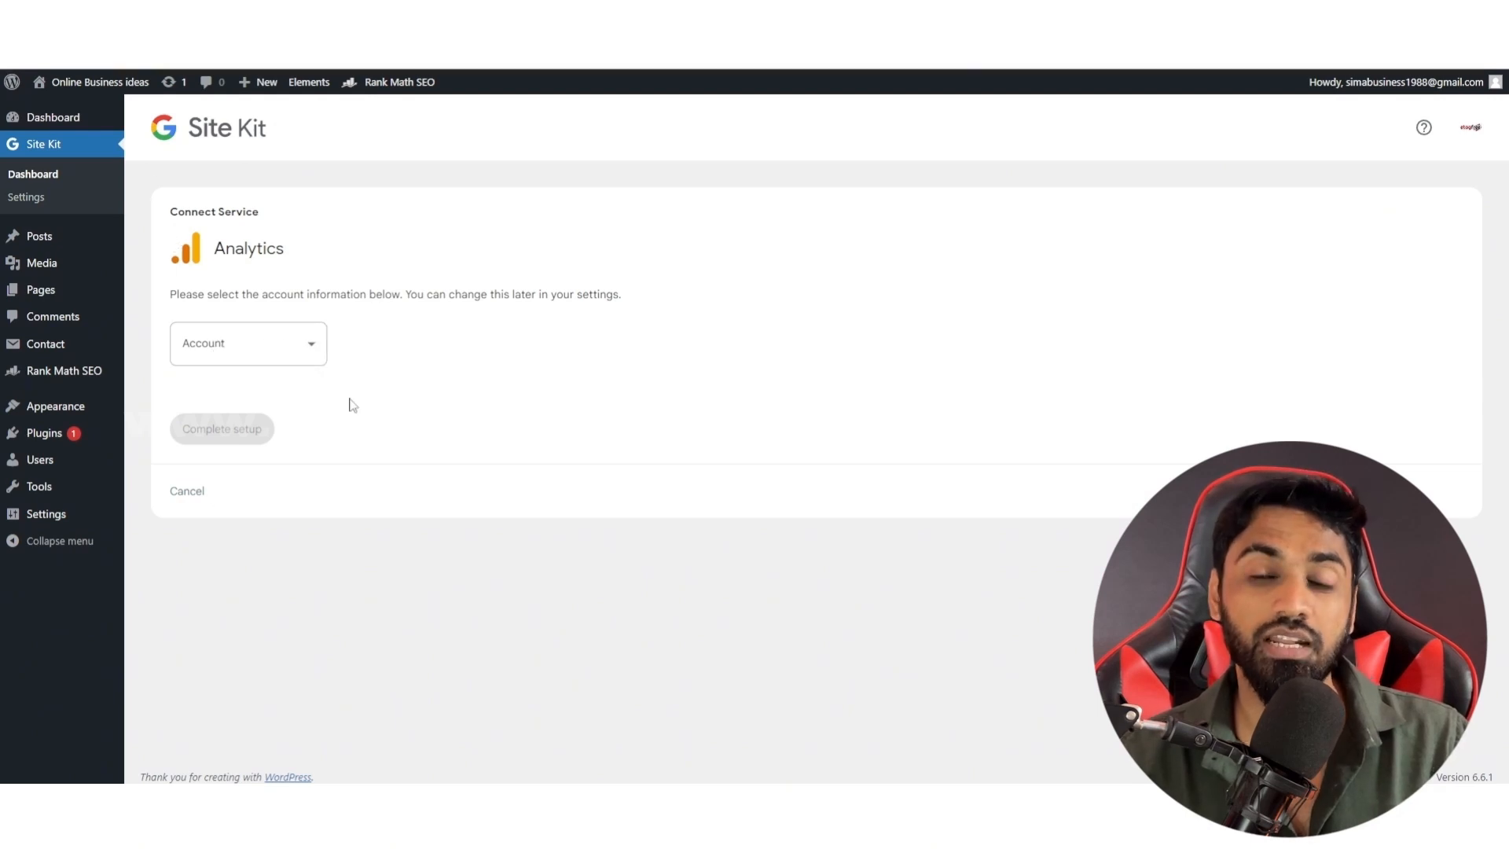
Step: Create a new Analytics account named Online Business ideas with the pre-filled property, India country and timezone, and enhanced measurement enabled
left_click(291, 354)
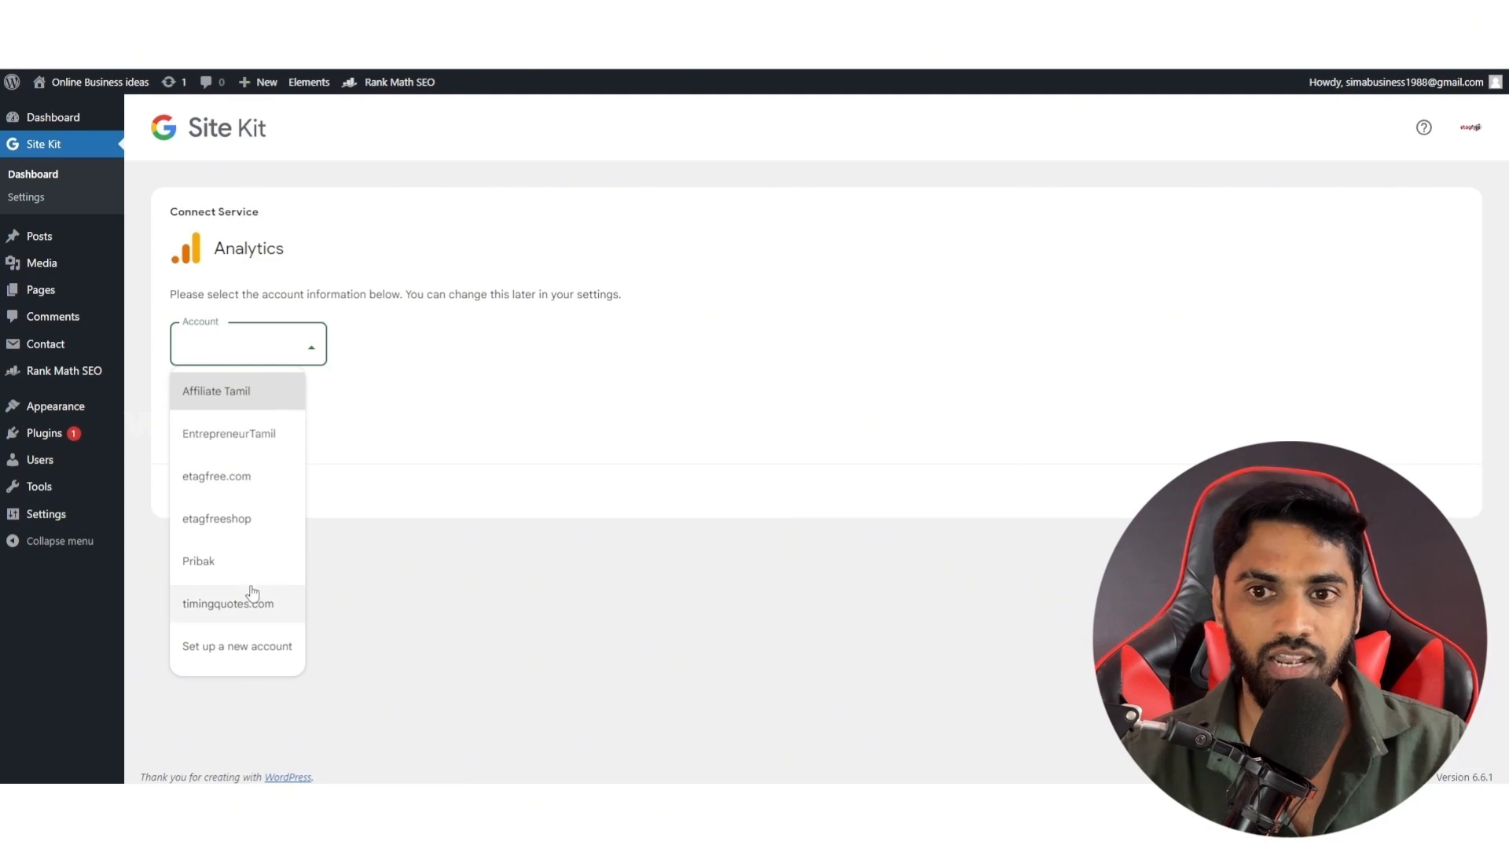
left_click(239, 659)
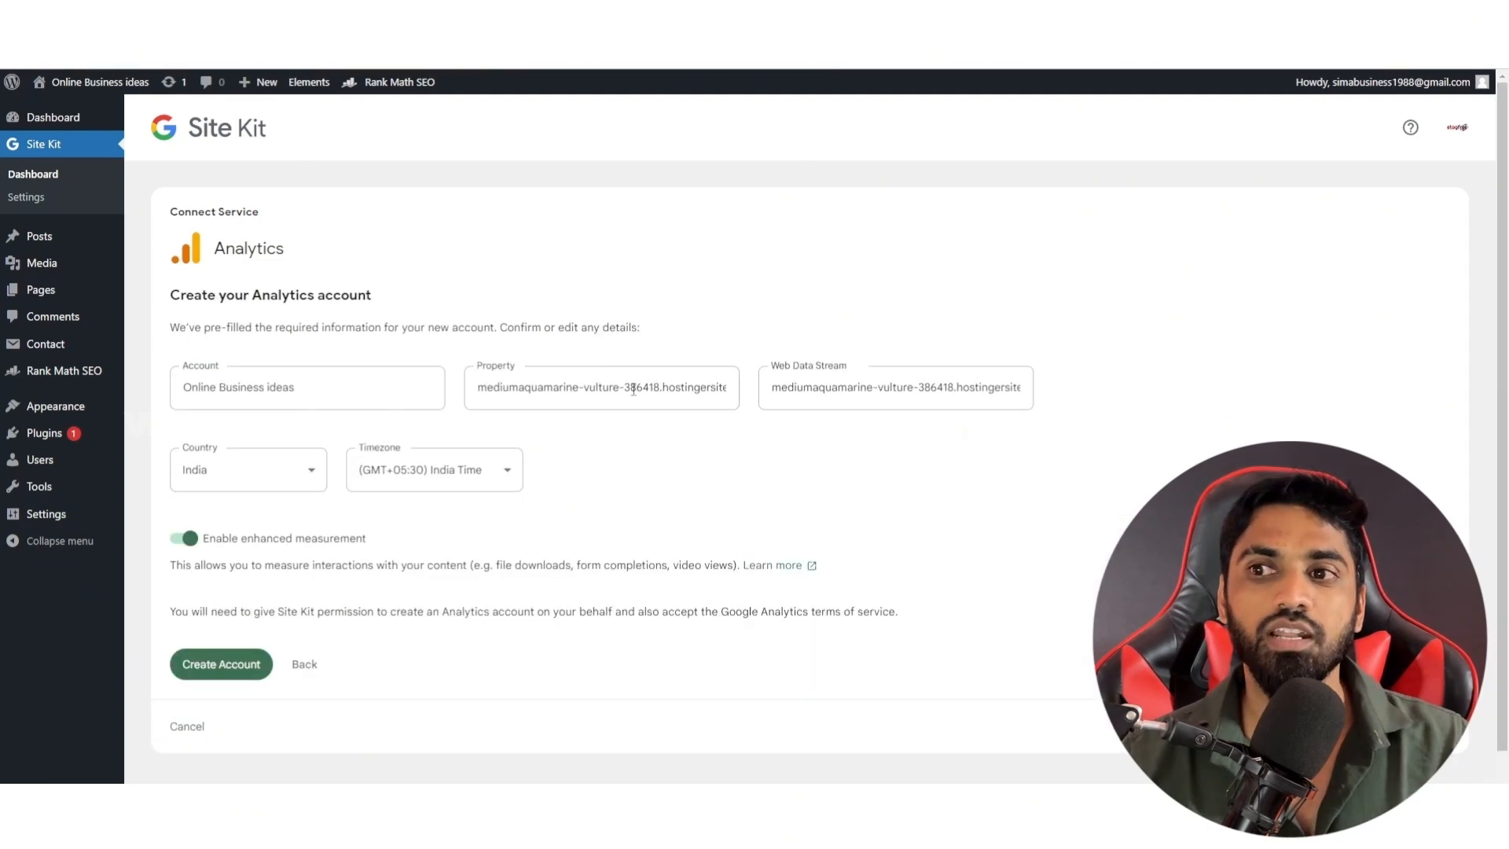
left_click_drag(331, 394, 173, 393)
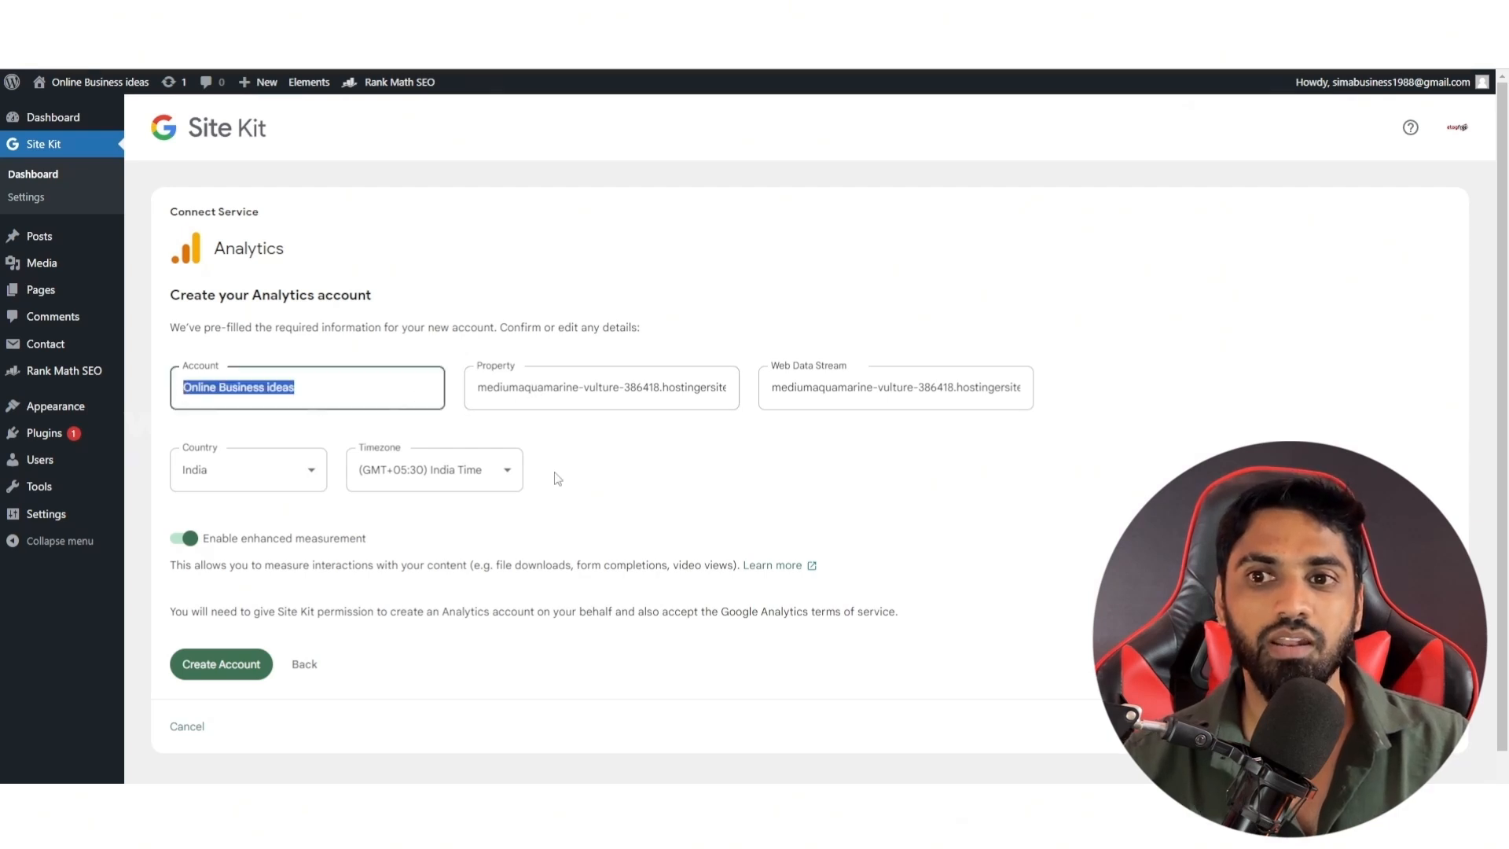
scroll(683, 516, "down", 1)
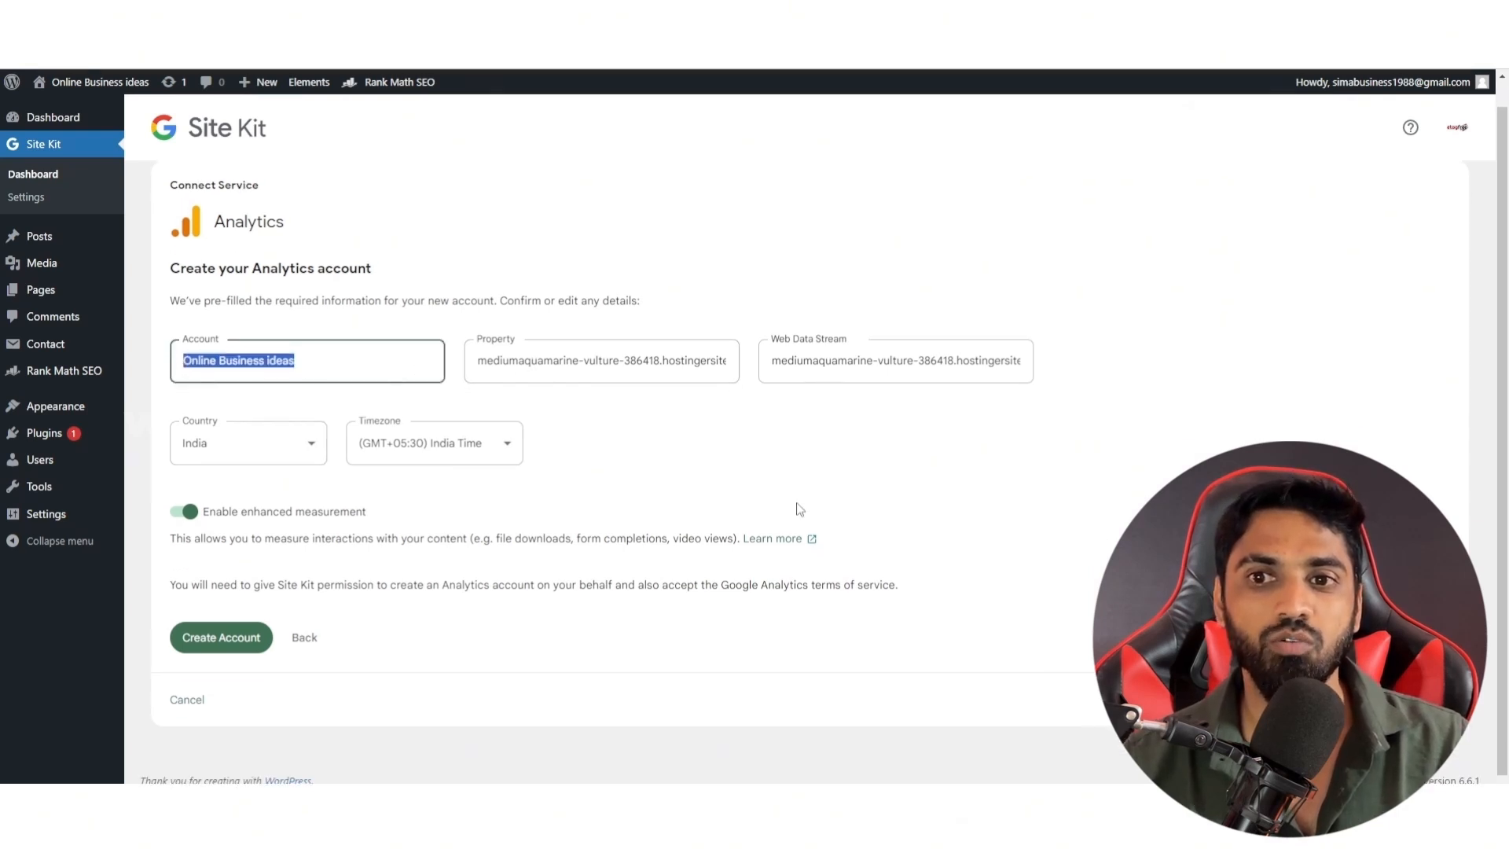
left_click(232, 645)
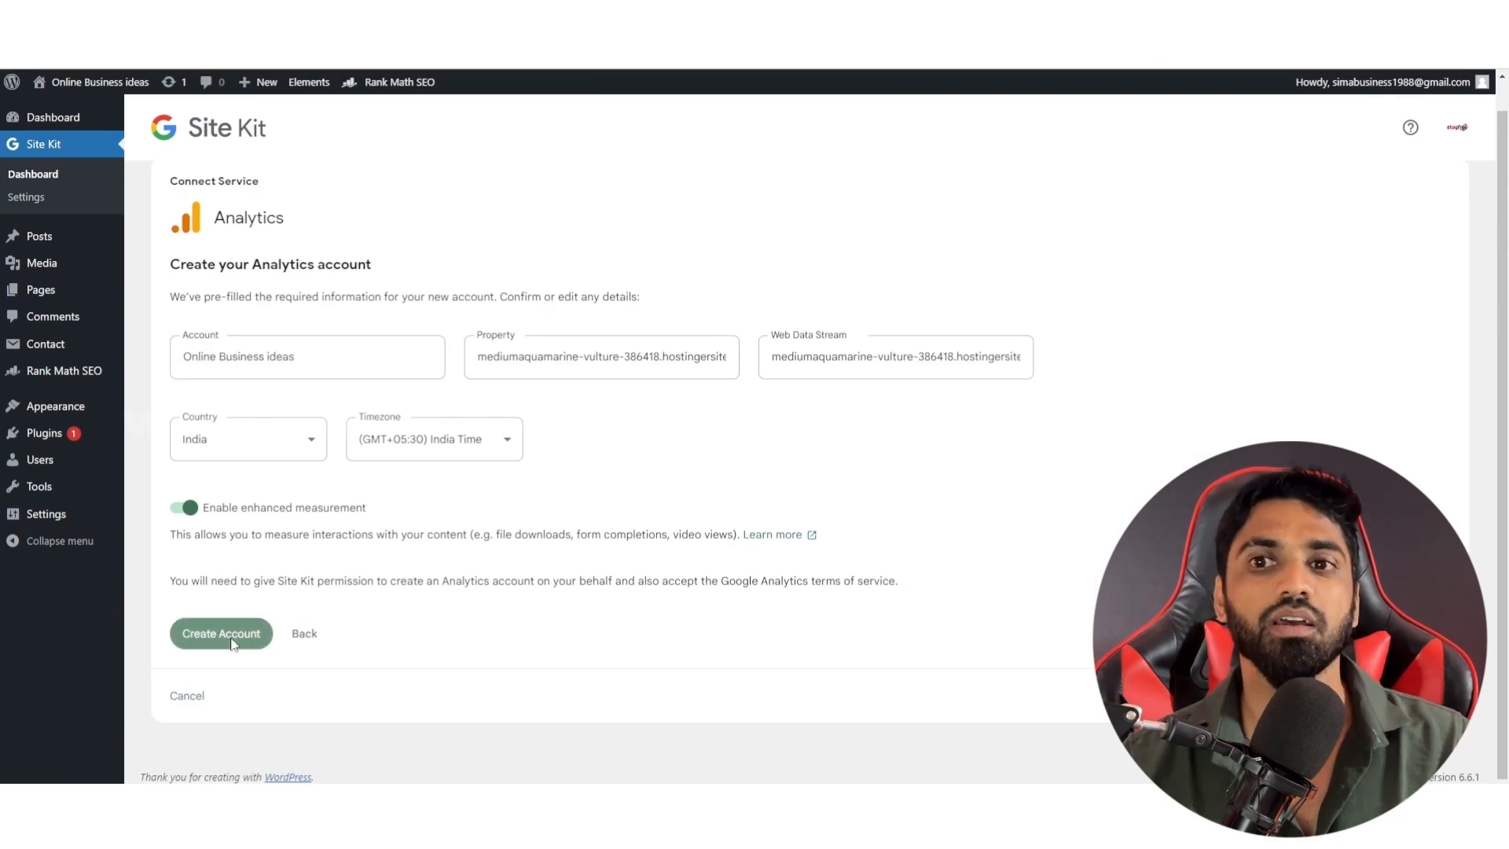
Step: Sign in with the etagfree Google account and grant Site Kit the additional access it requests
left_click(846, 381)
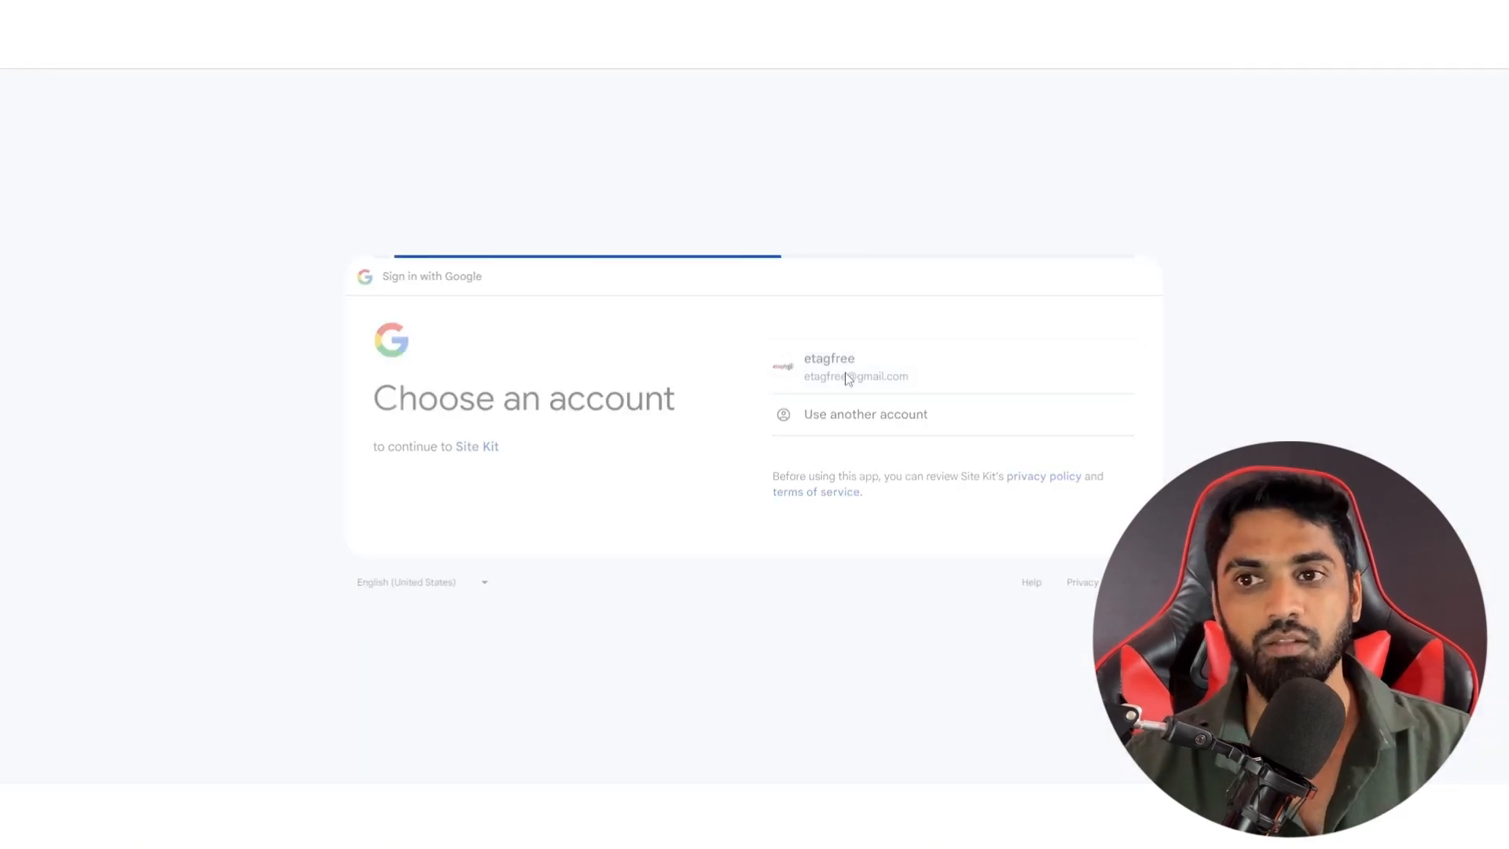
left_click(913, 515)
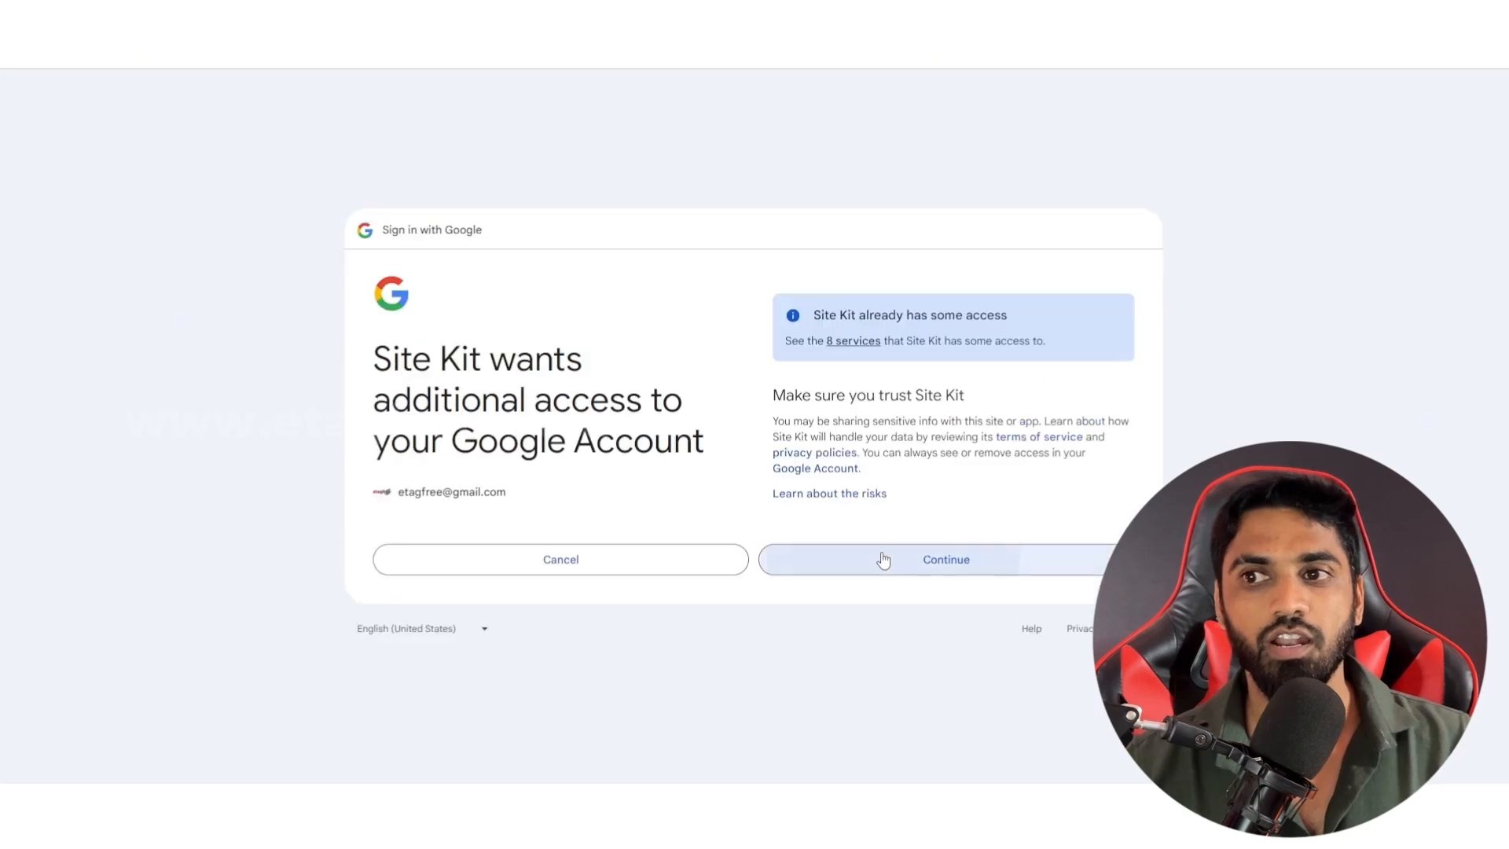
left_click(880, 559)
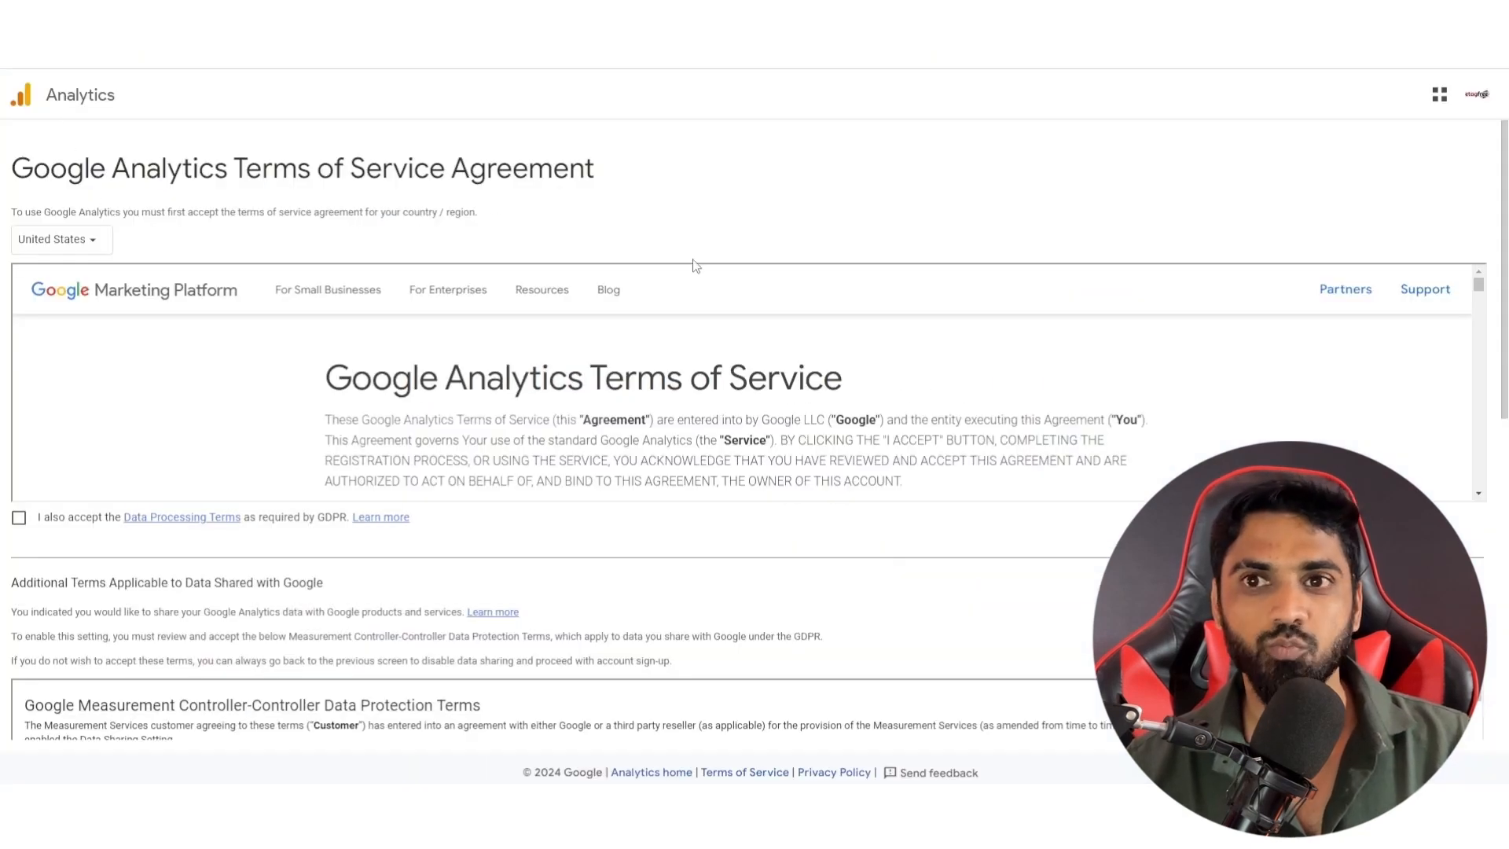
Step: Accept the Google Analytics terms, including the GDPR data processing and Measurement Controller-Controller terms, and go to the Site Kit dashboard
left_click(19, 517)
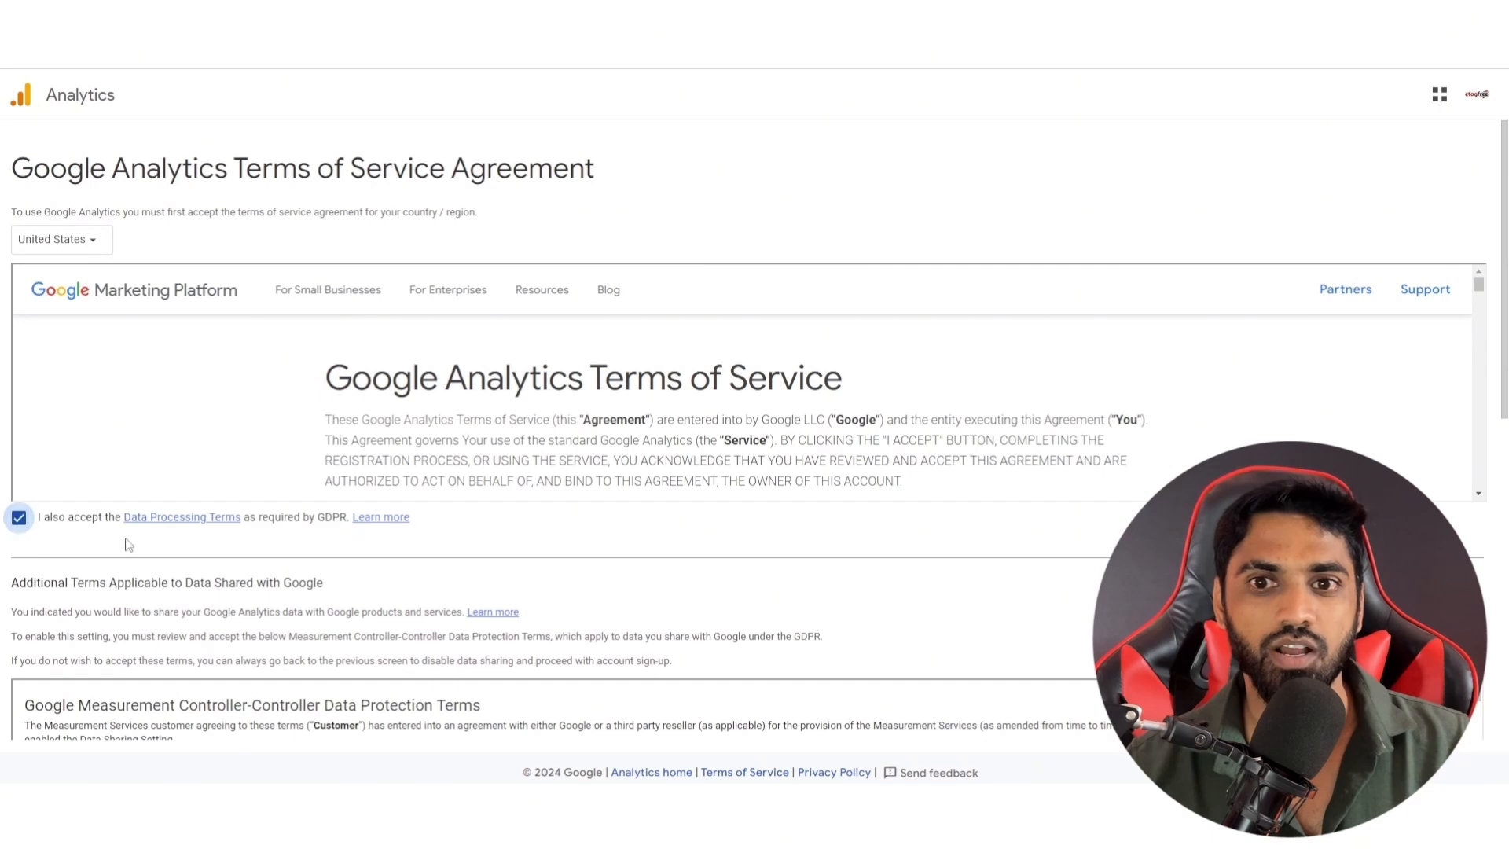
scroll(425, 512, "down", 3)
scroll(424, 513, "down", 5)
left_click(19, 293)
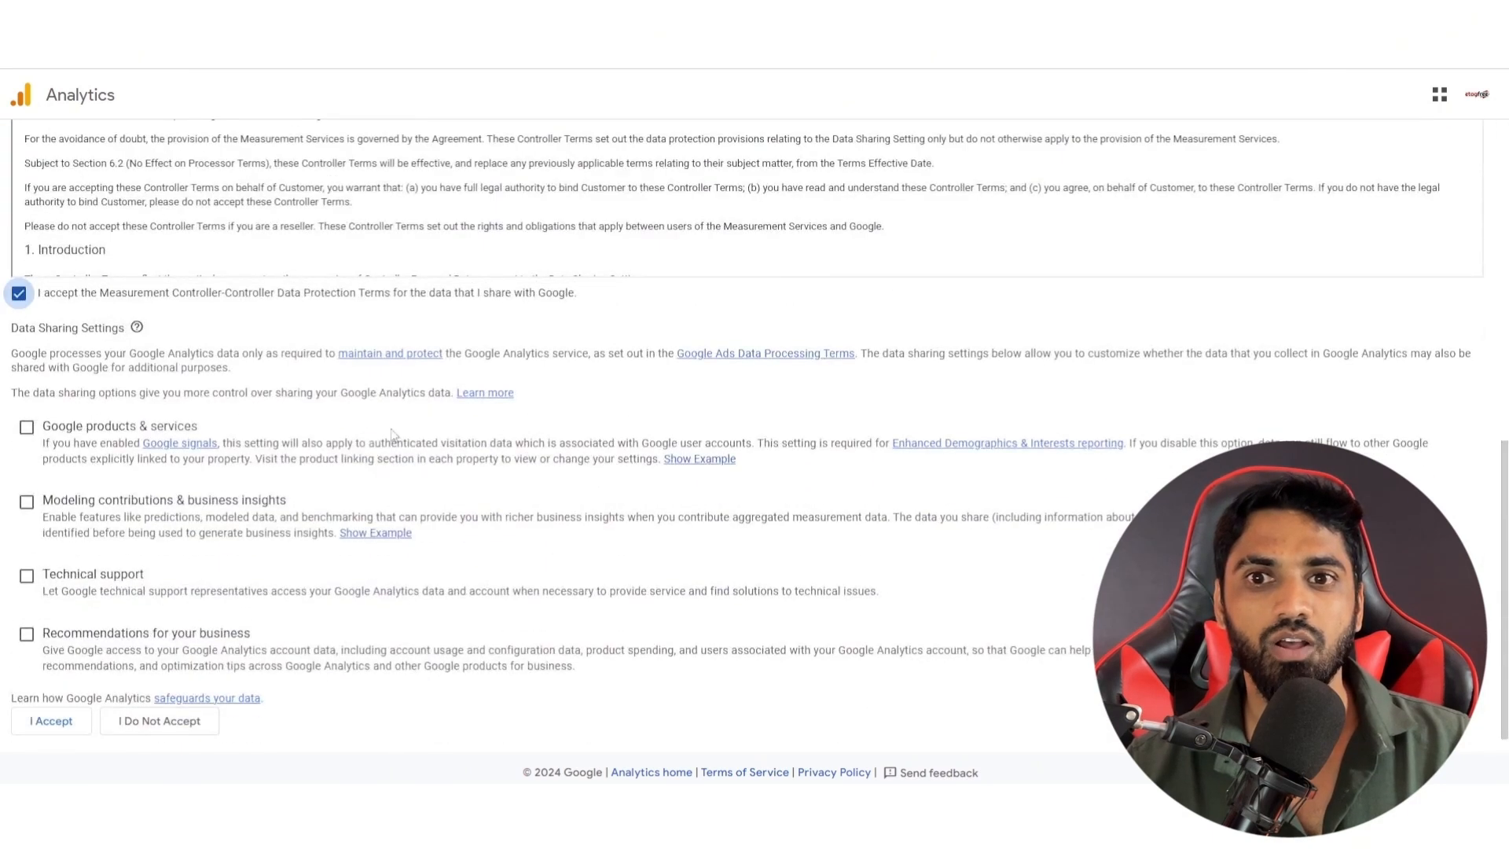
left_click(60, 731)
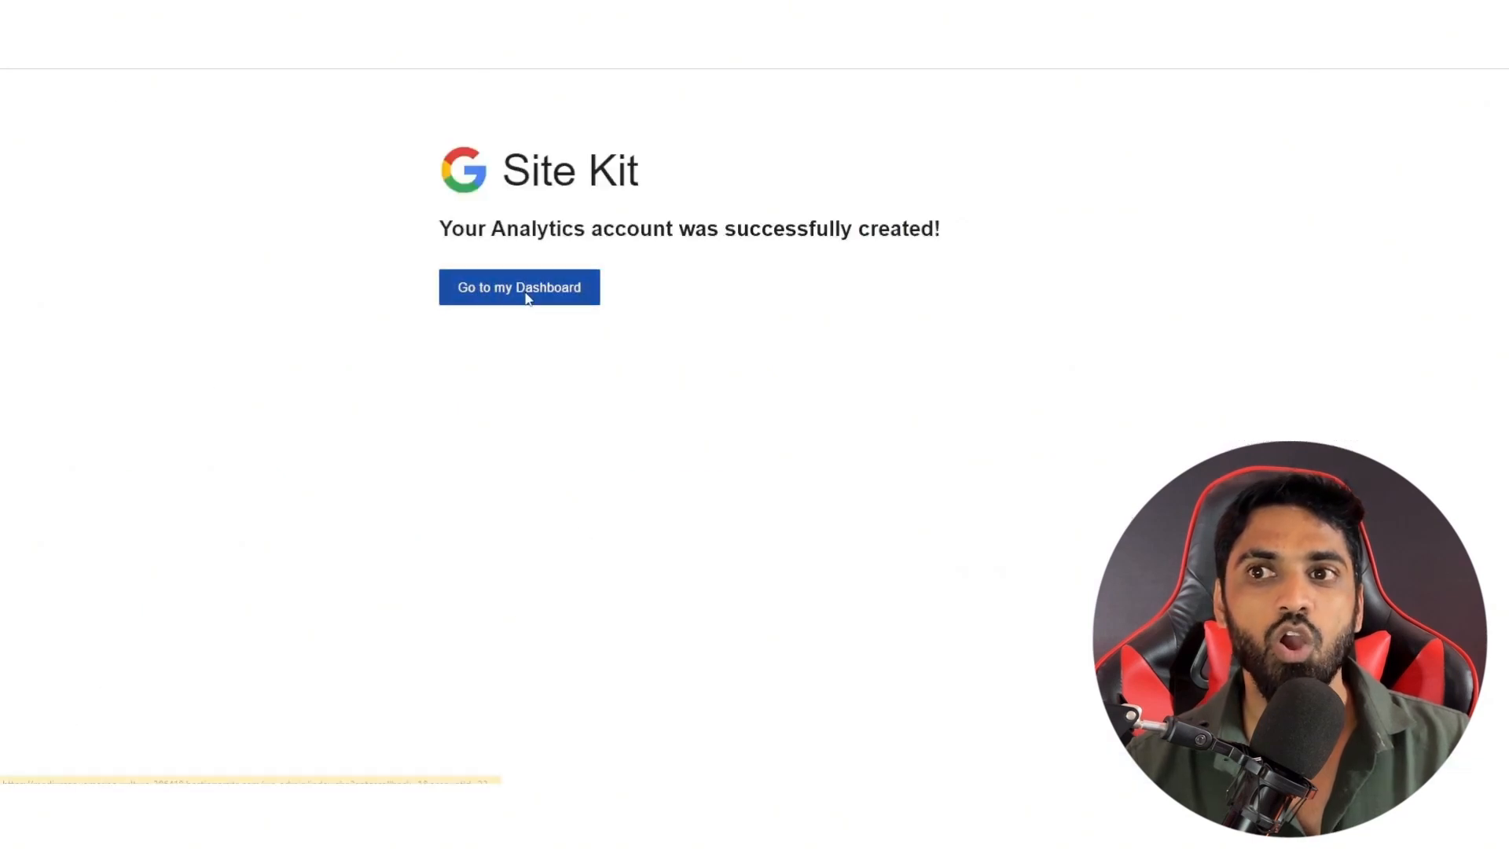
left_click(519, 297)
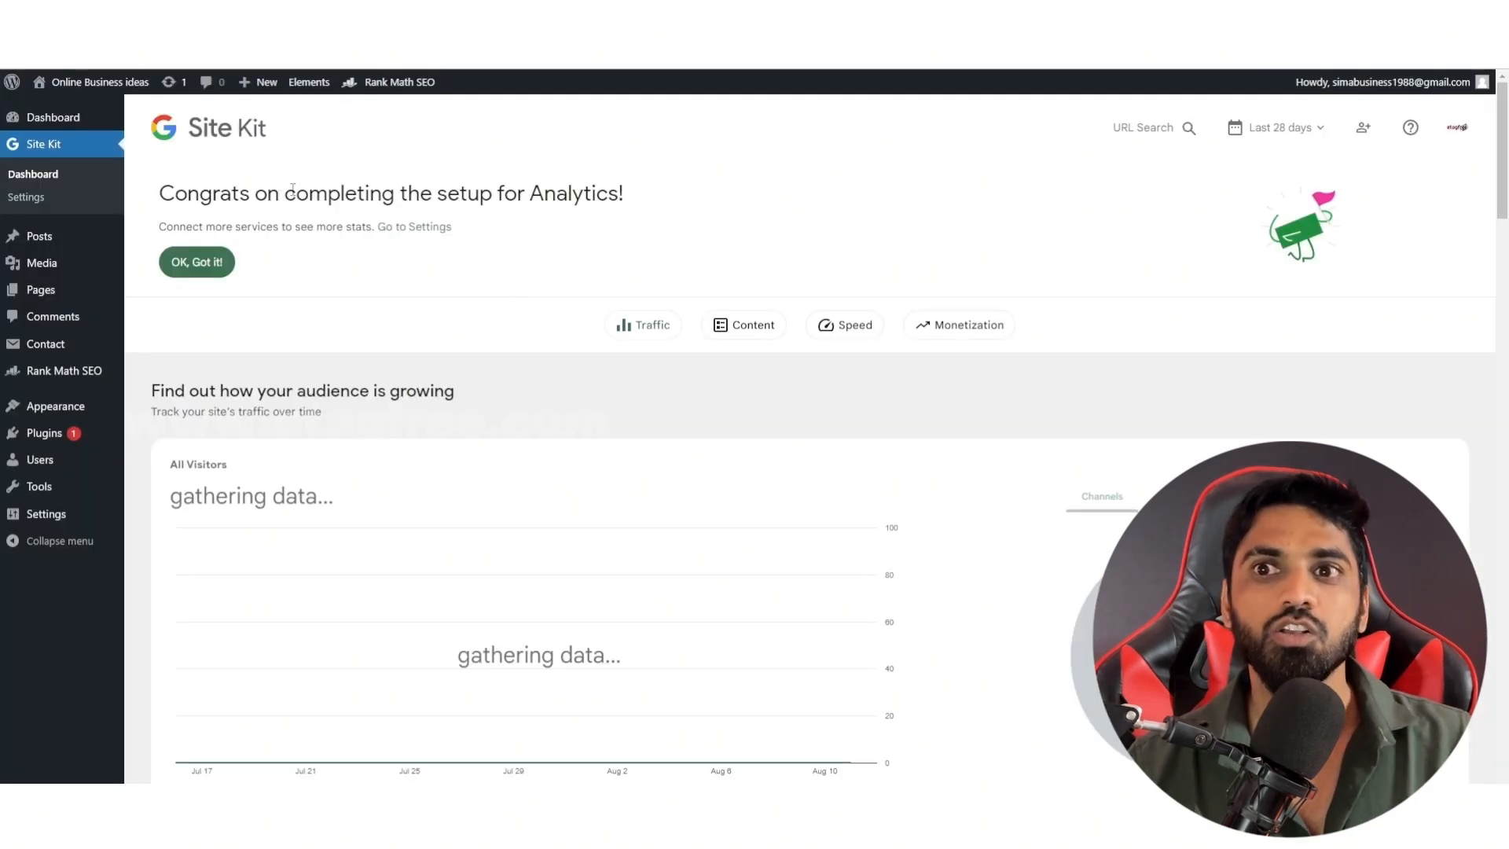
Step: Review the audience, search traffic and content sections of the Site Kit dashboard
scroll(797, 298, "down", 10)
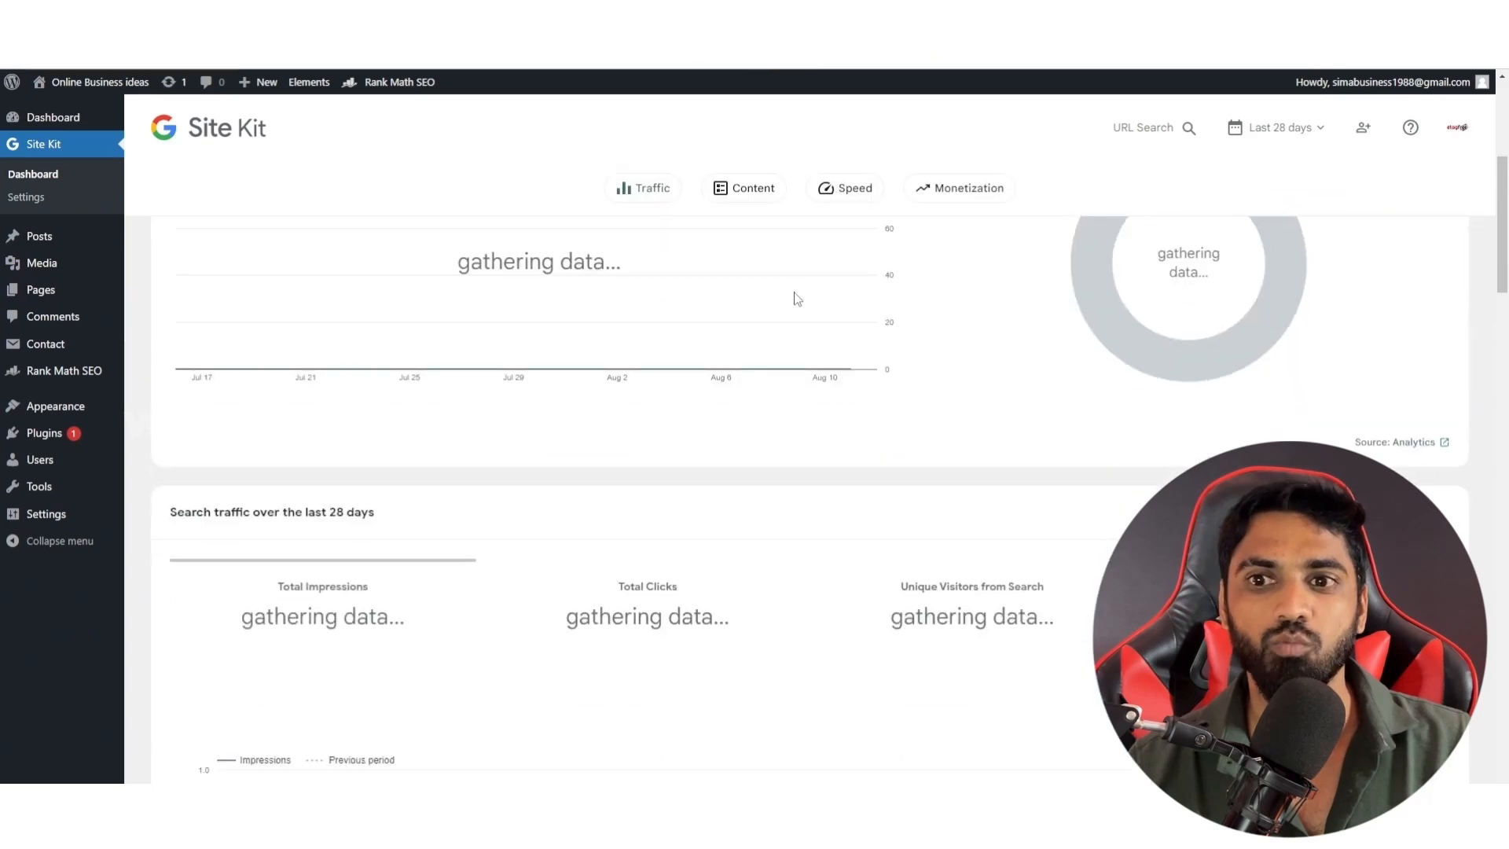
scroll(796, 298, "down", 5)
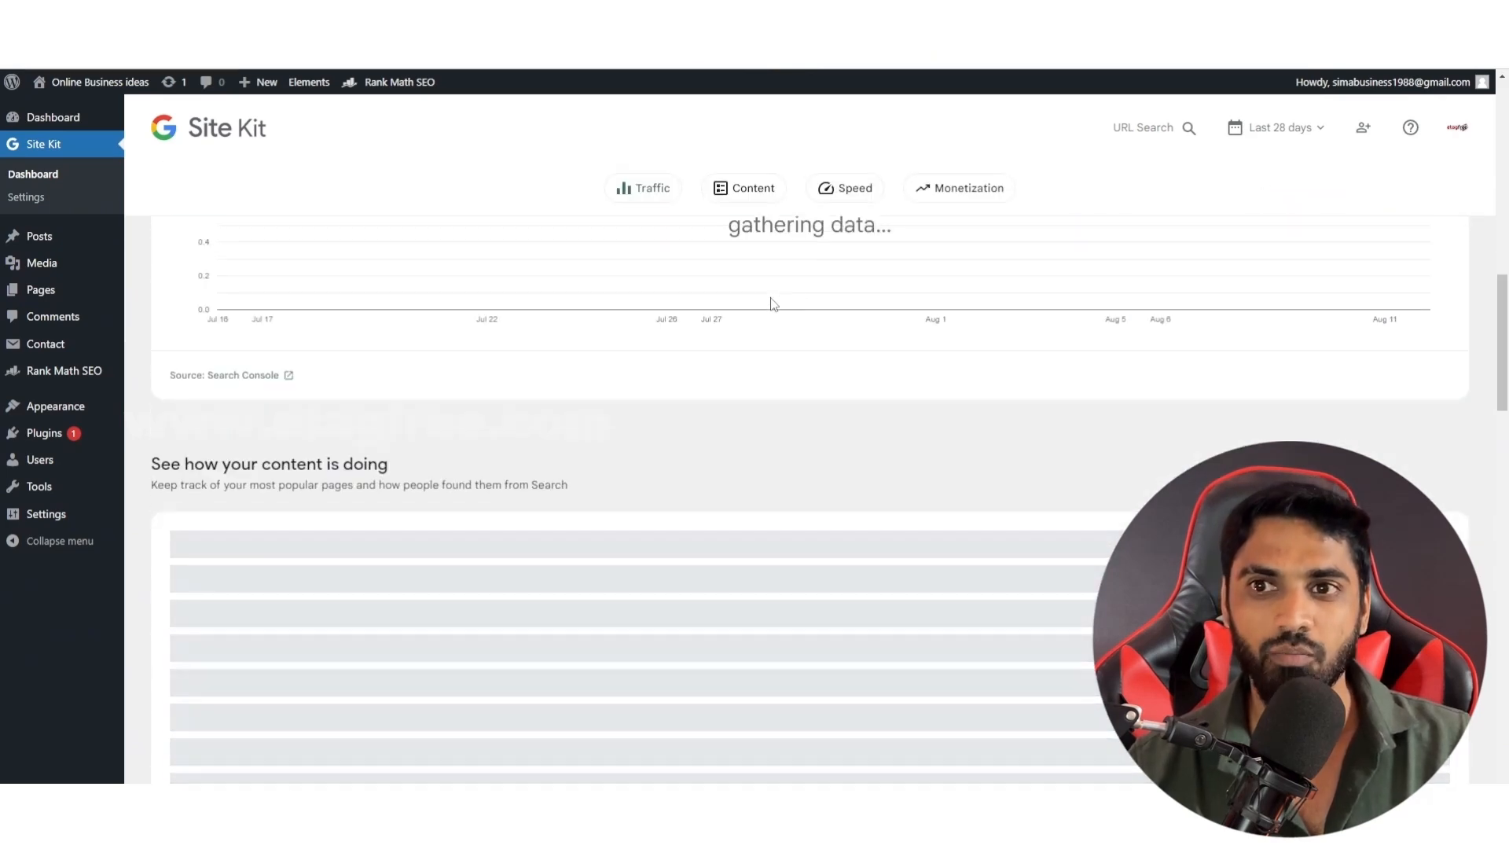
scroll(818, 293, "up", 8)
scroll(798, 348, "up", 5)
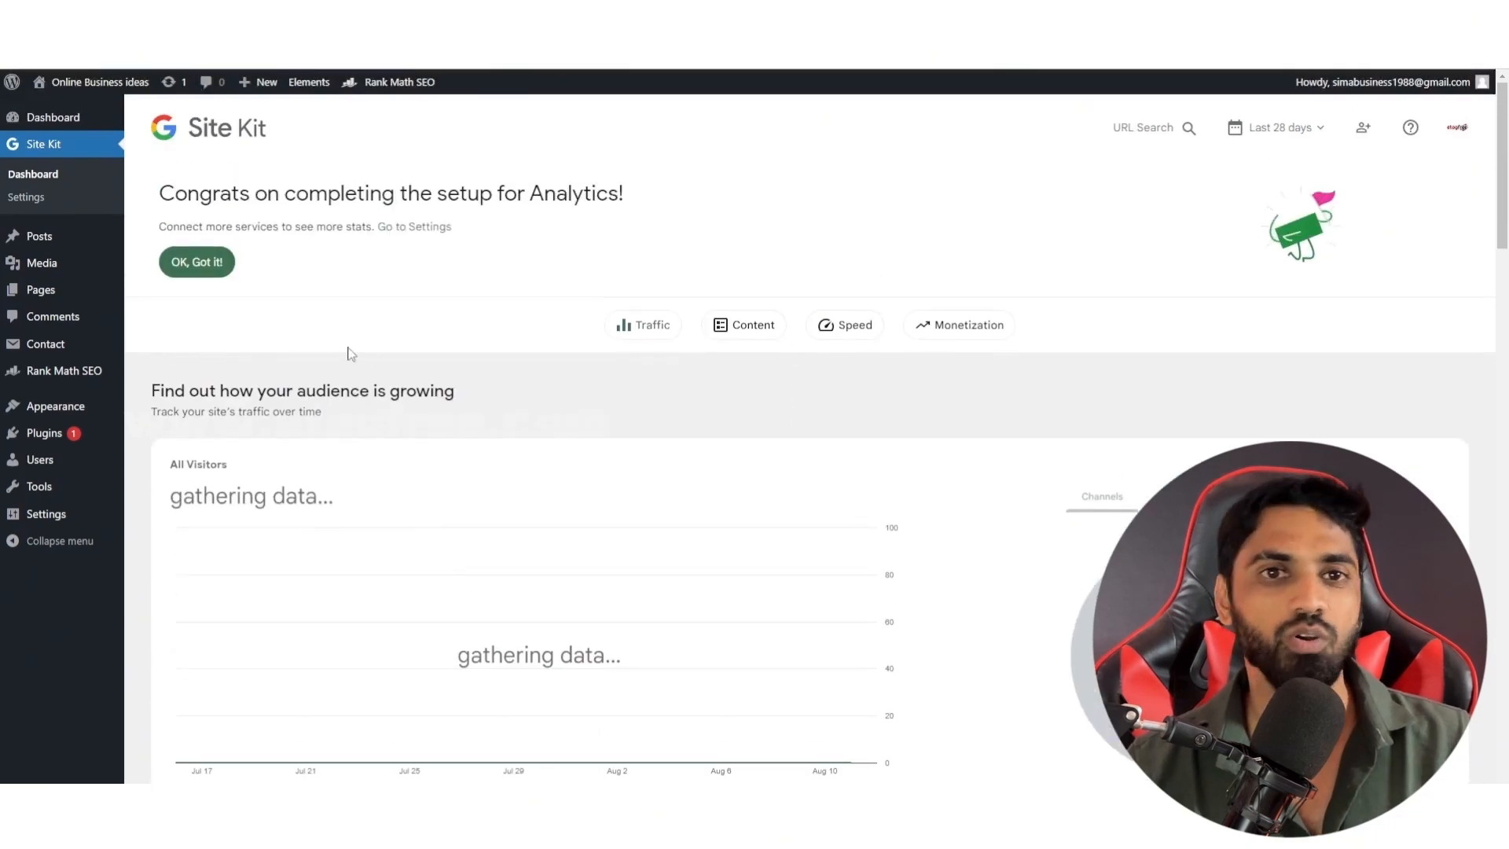
scroll(545, 330, "down", 3)
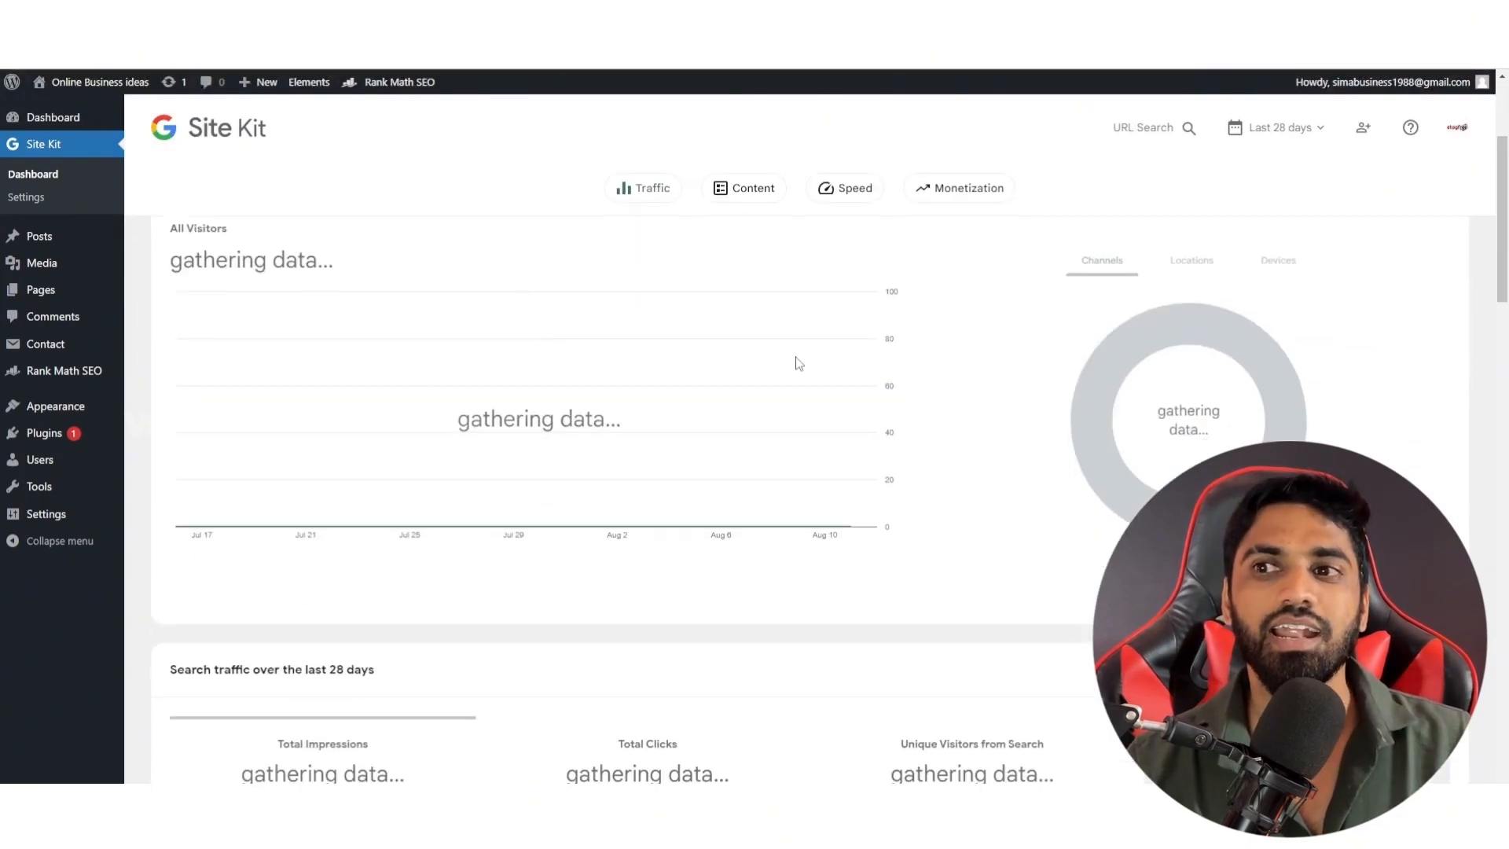
scroll(448, 483, "down", 12)
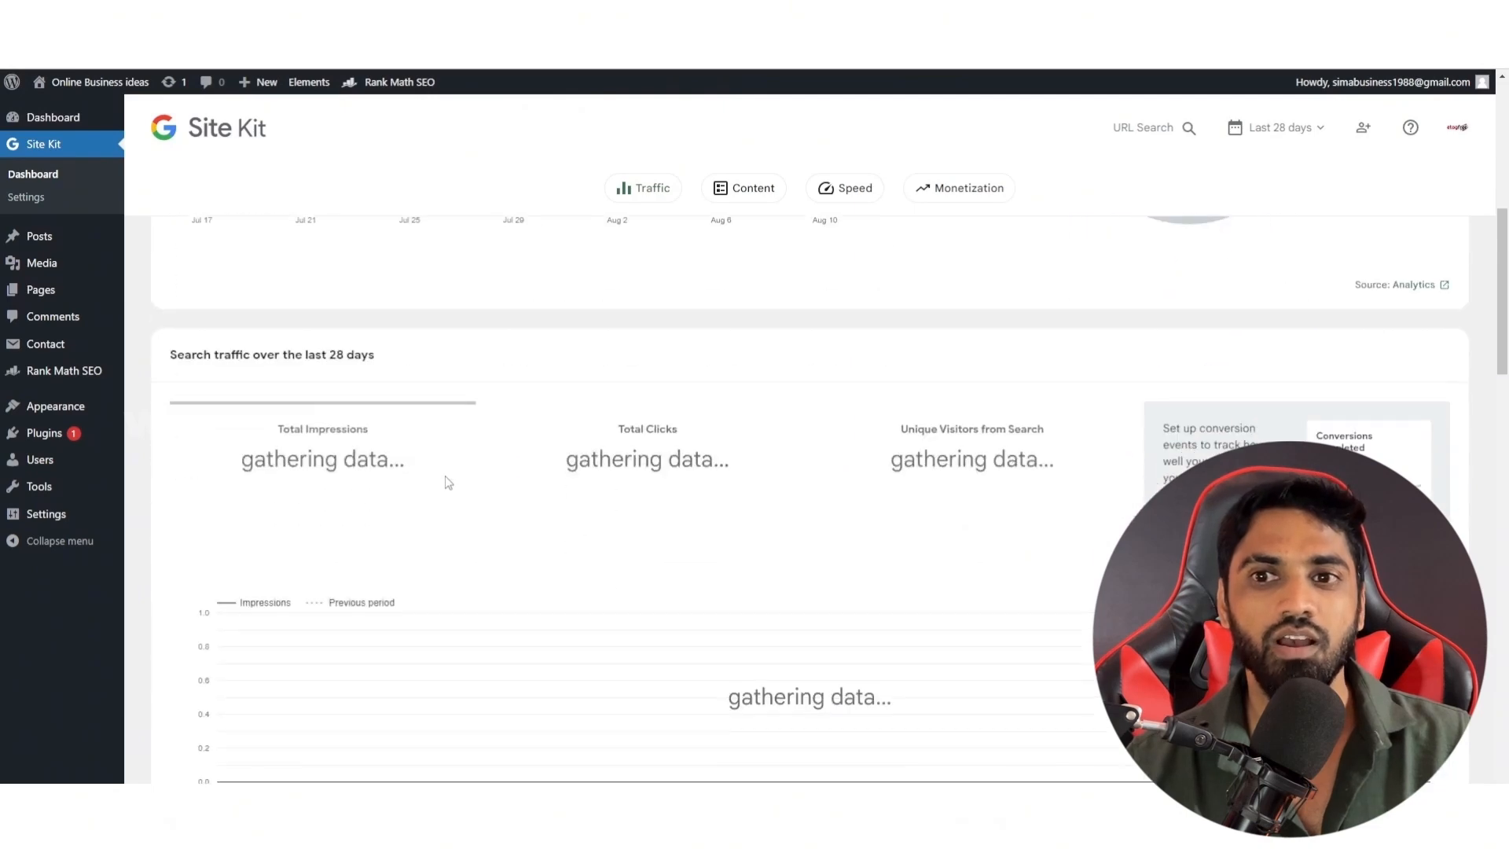
scroll(485, 548, "down", 3)
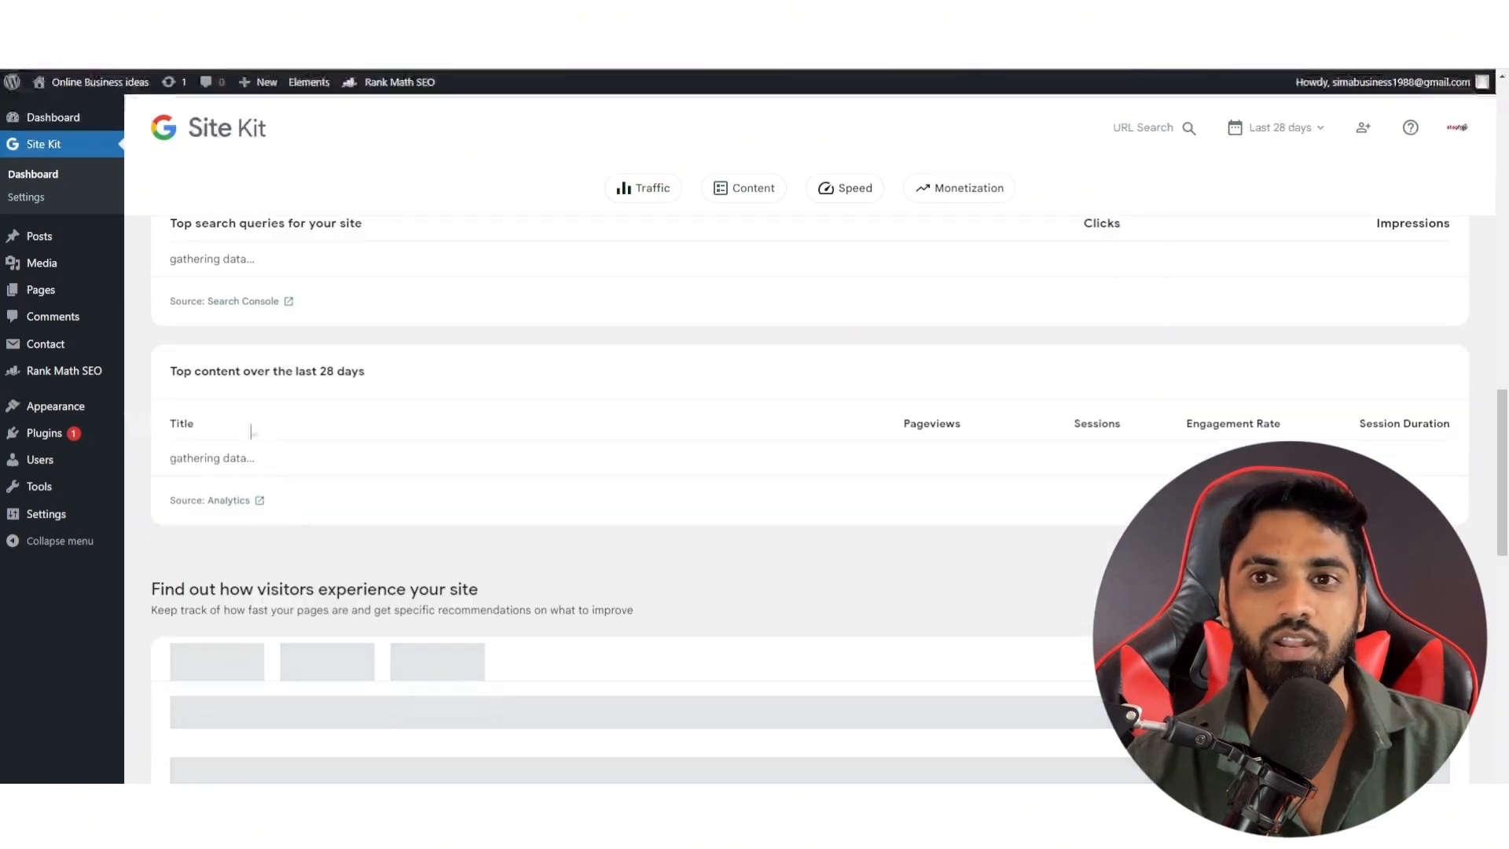
scroll(285, 428, "up", 6)
scroll(285, 429, "up", 12)
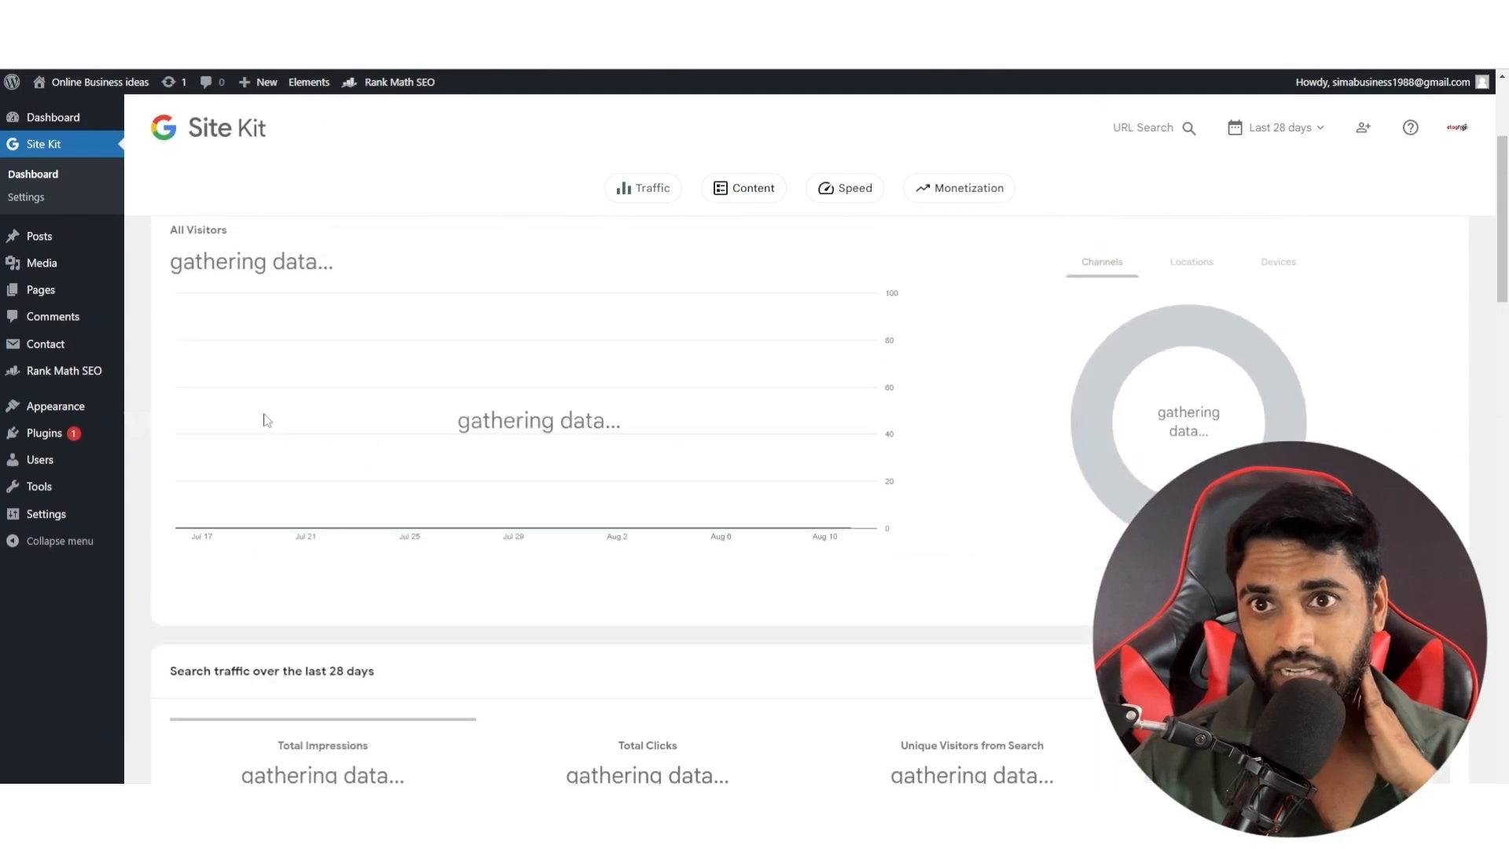
Step: Dismiss the Analytics setup notice and open the Sitemaps page of the site's Search Console in a new tab
left_click(198, 264)
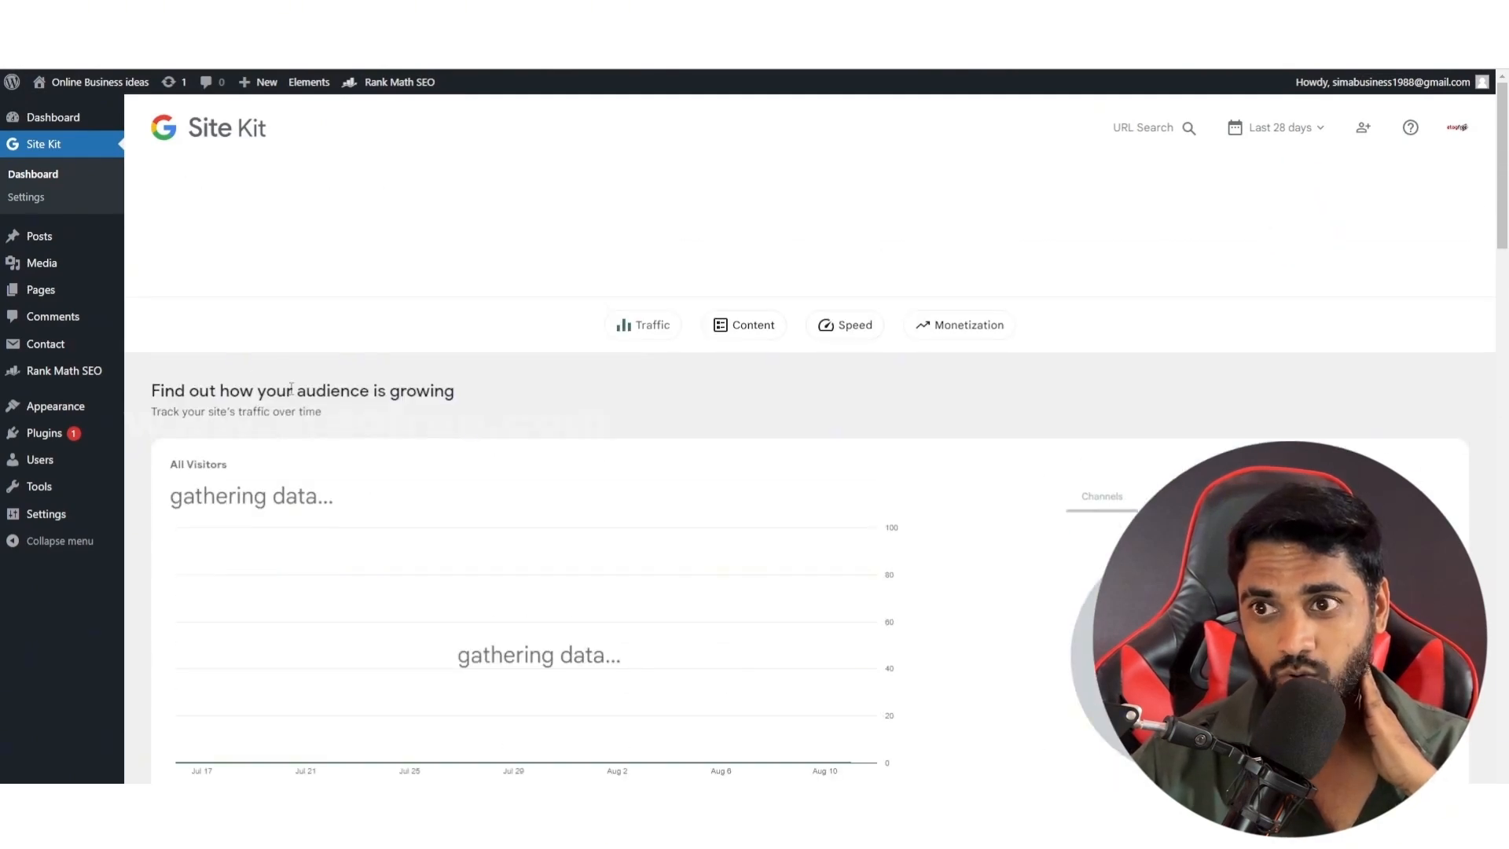
scroll(290, 397, "down", 5)
scroll(310, 550, "down", 4)
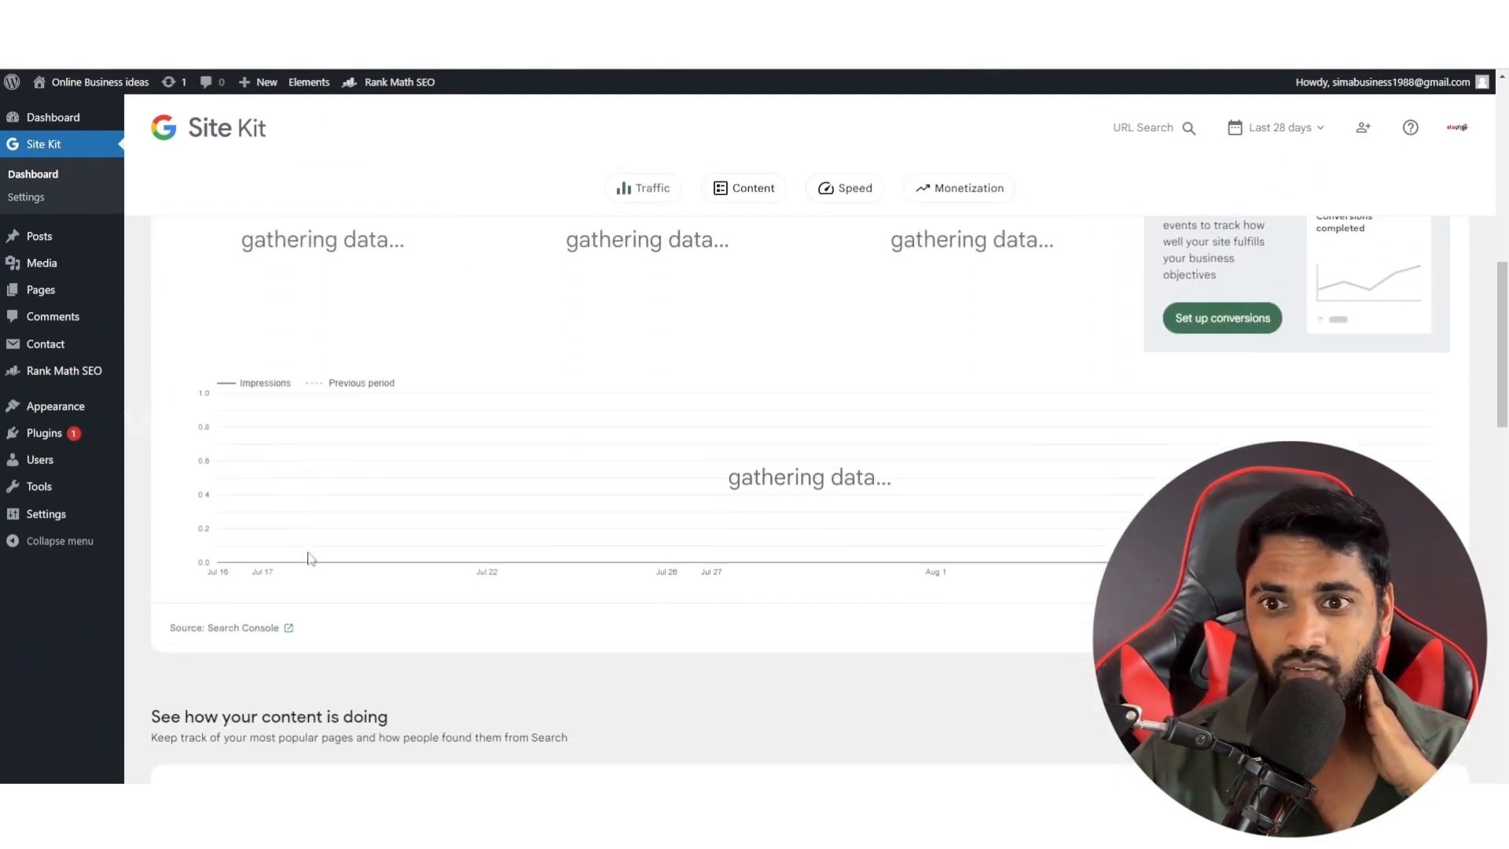
right_click(241, 635)
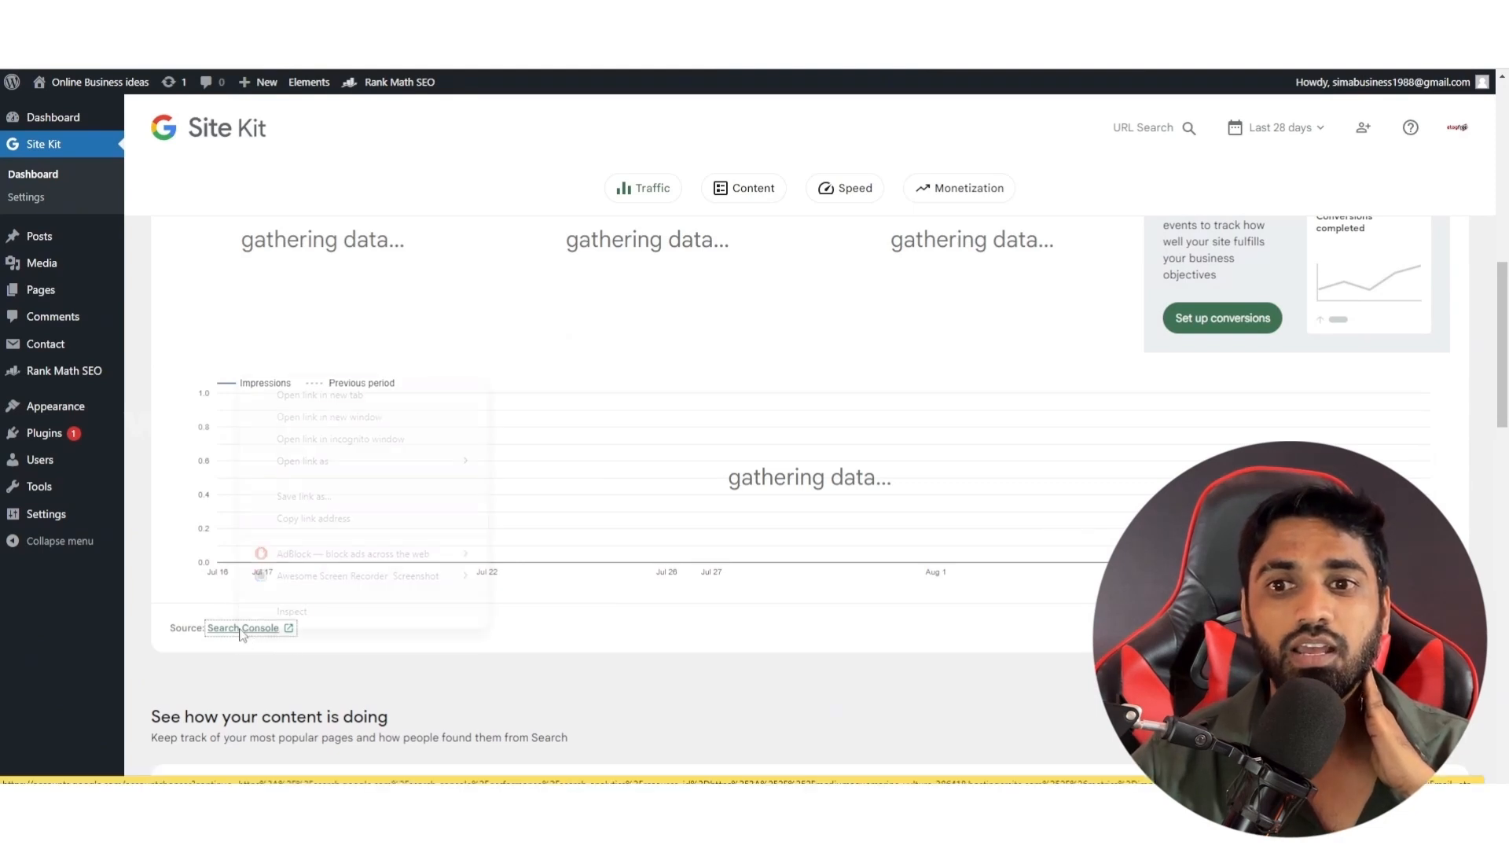
left_click(315, 397)
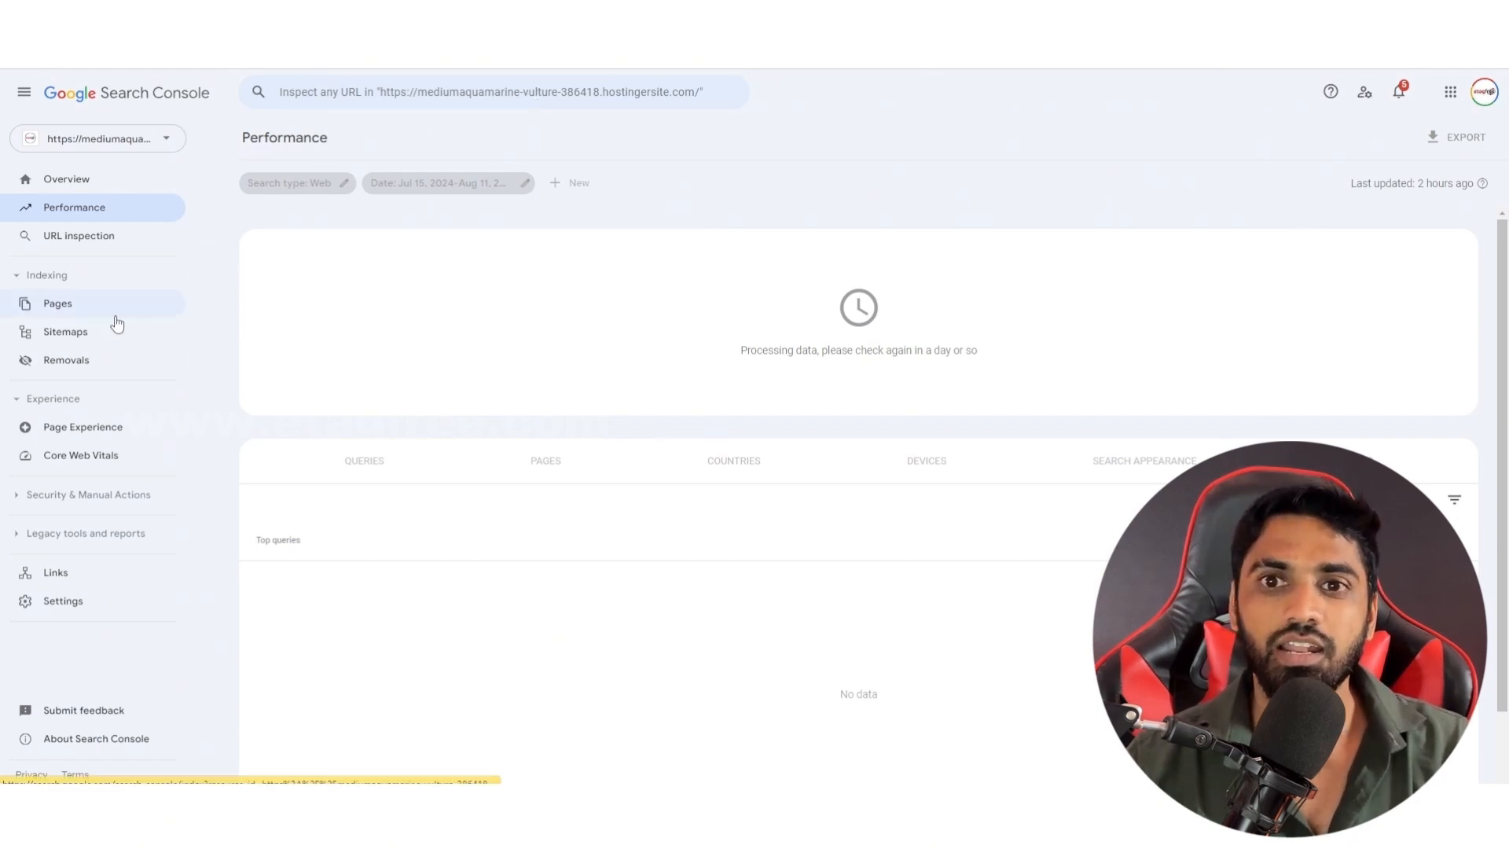
left_click(68, 333)
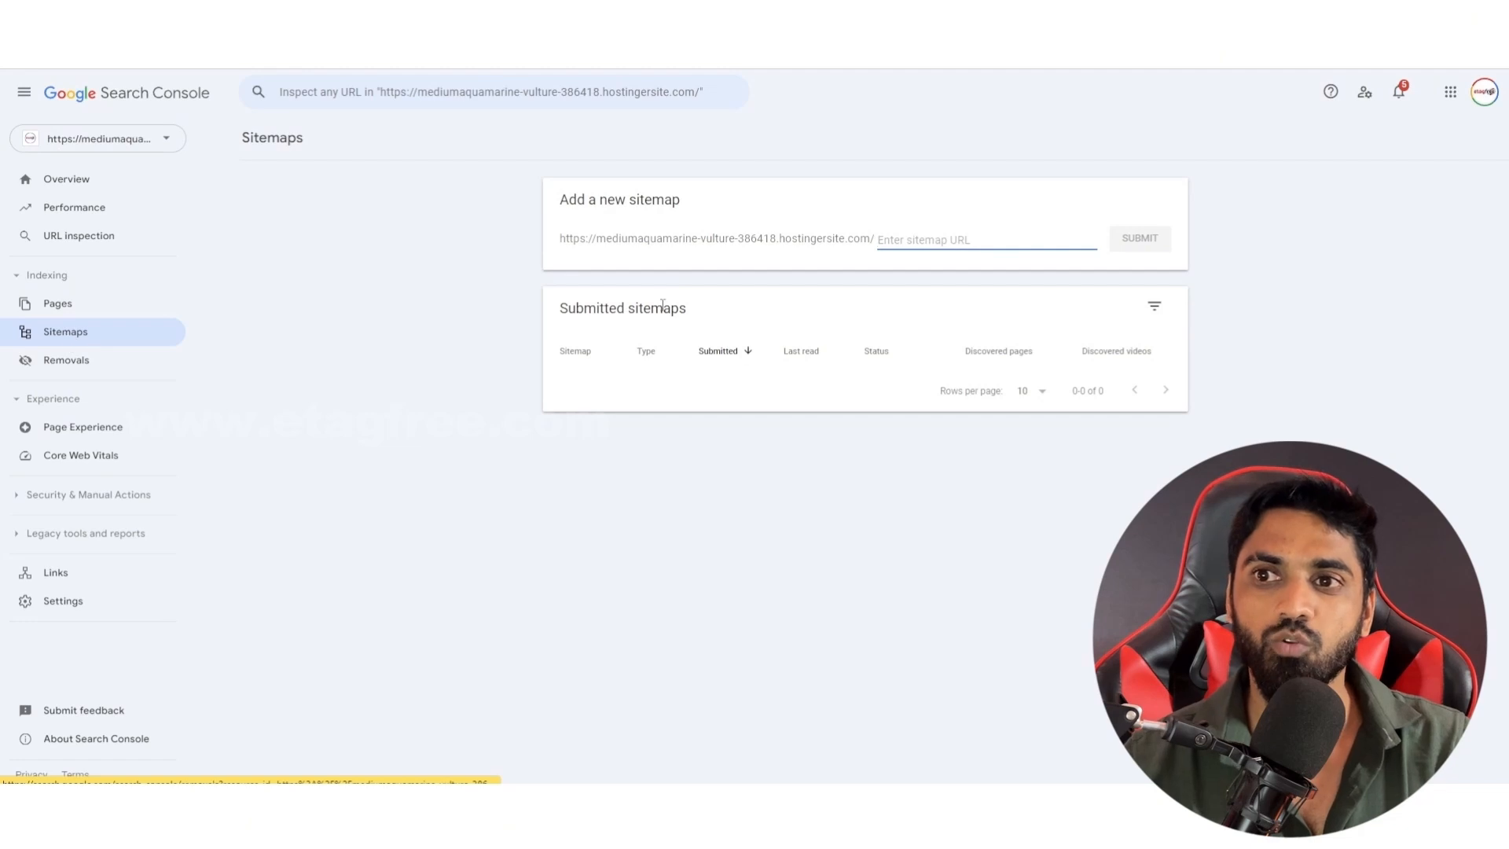
Step: Enter sitemap.xml as the address of the new sitemap
left_click_drag(563, 239, 875, 240)
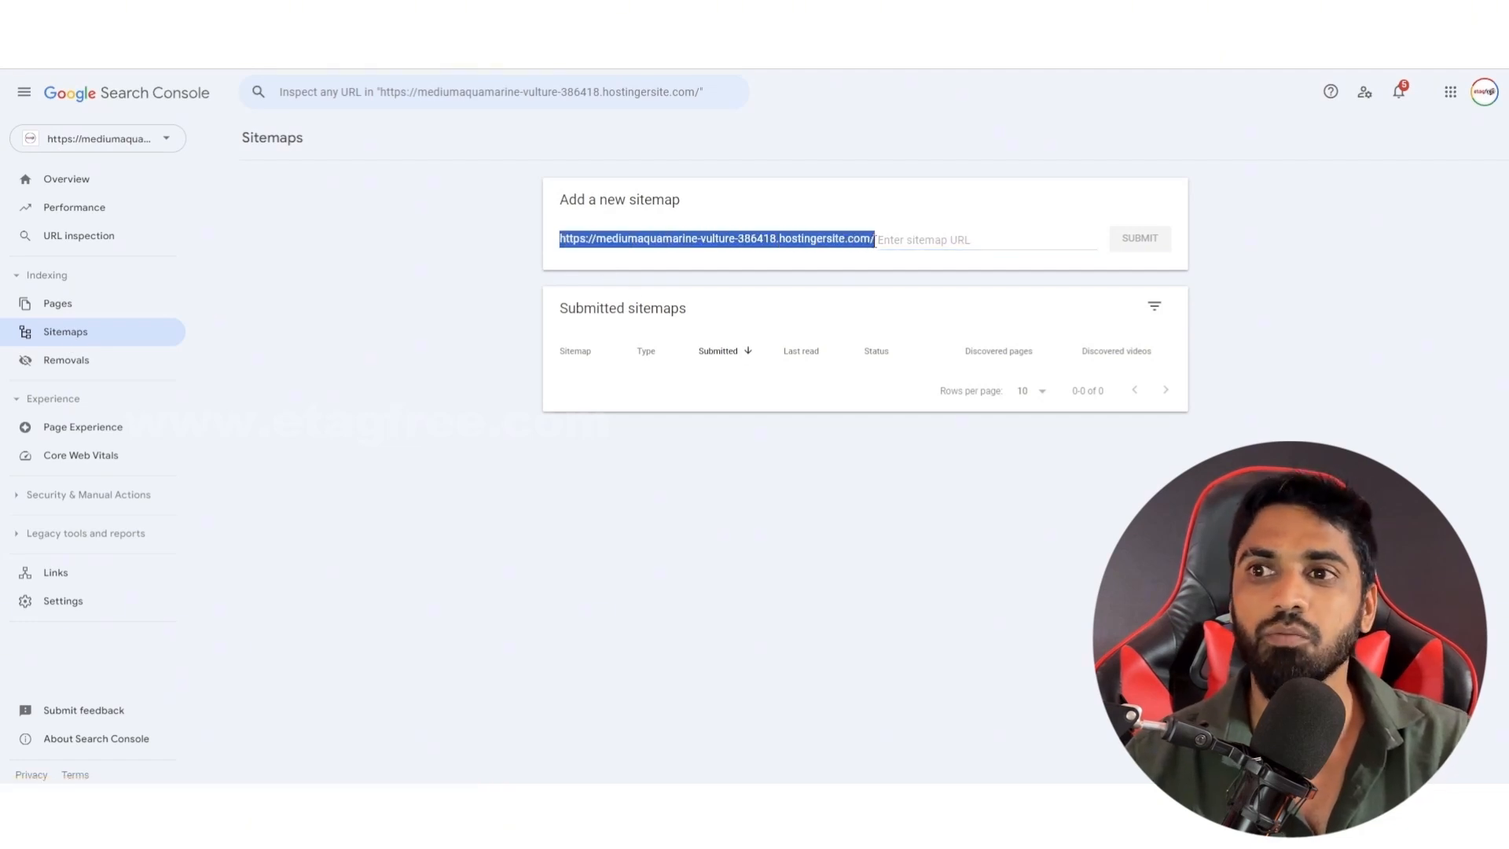
left_click(940, 242)
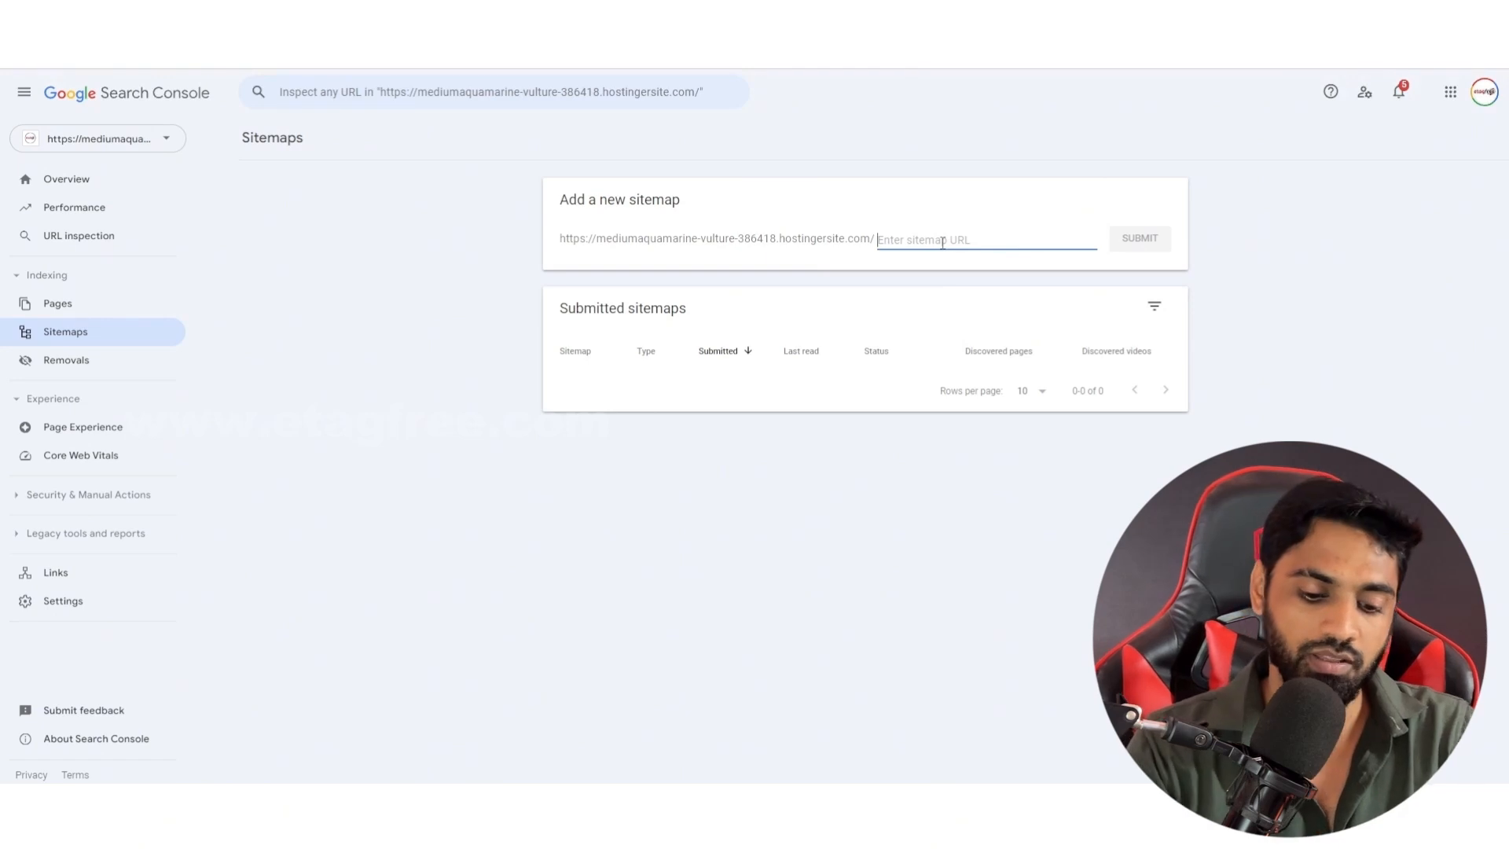
type("site")
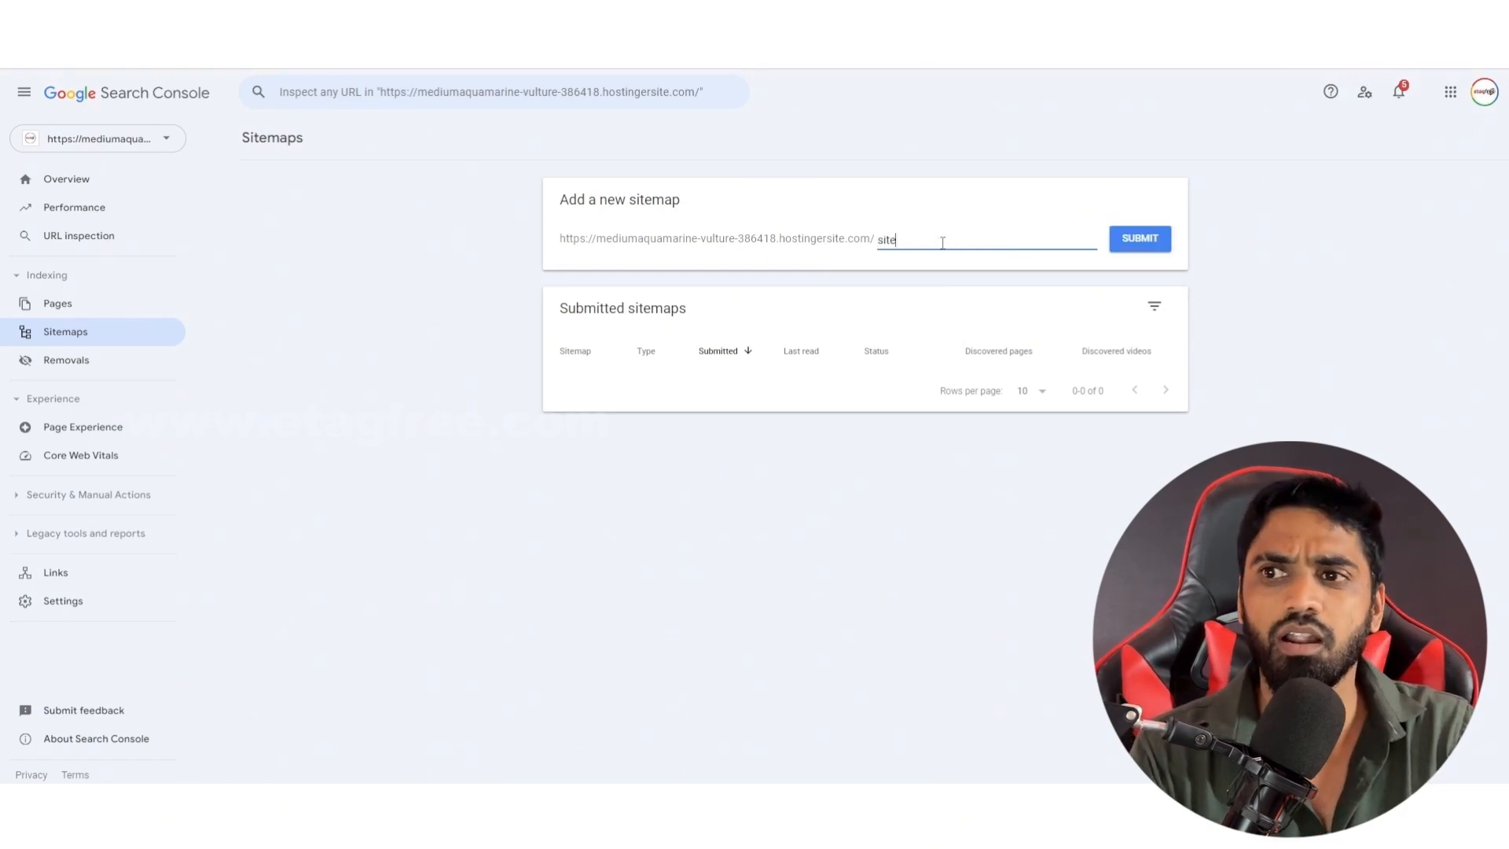
type("map")
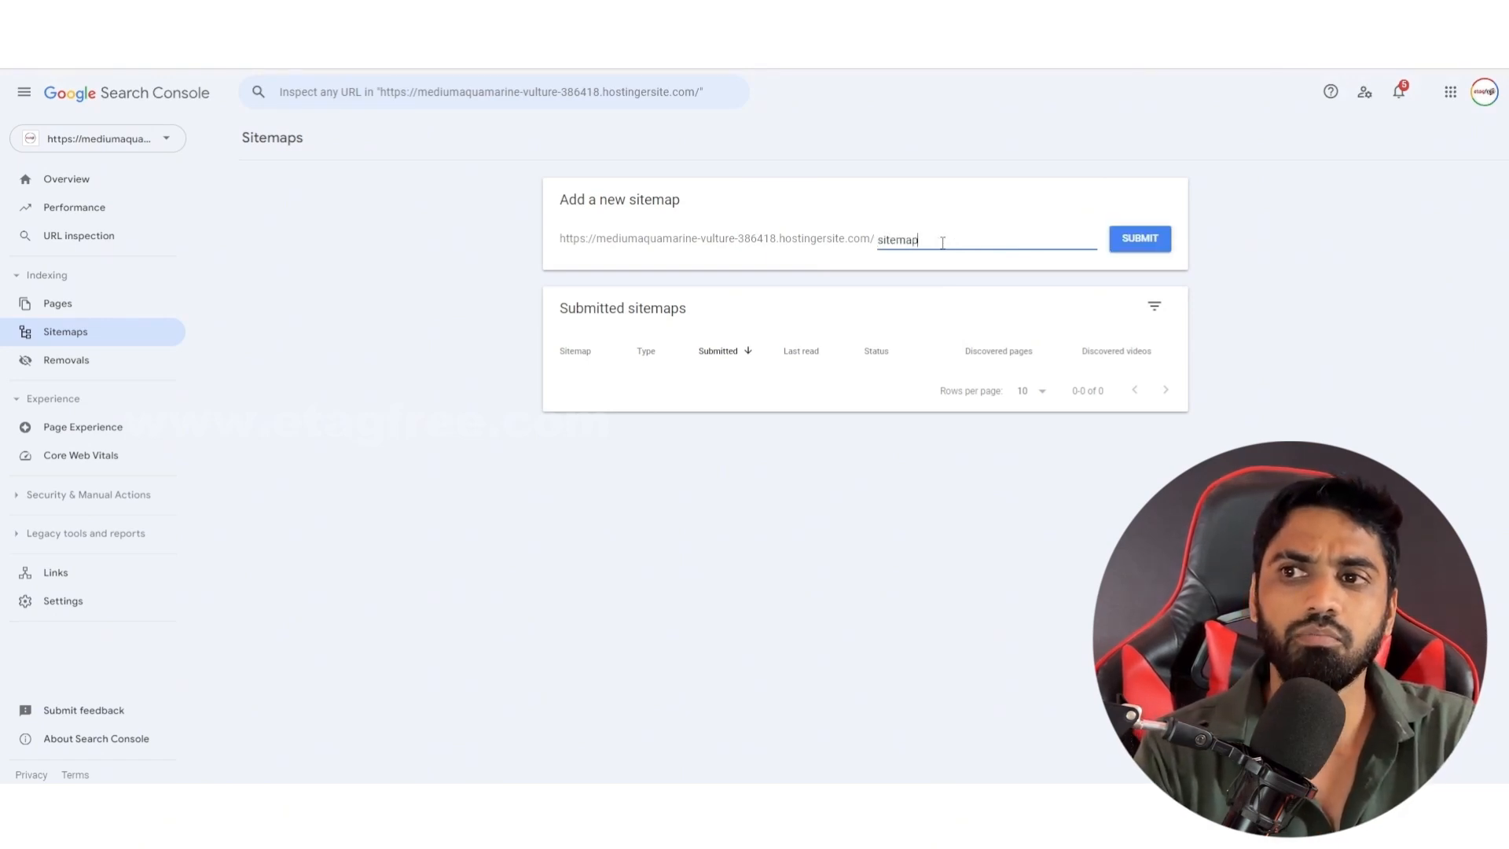
type(".xml")
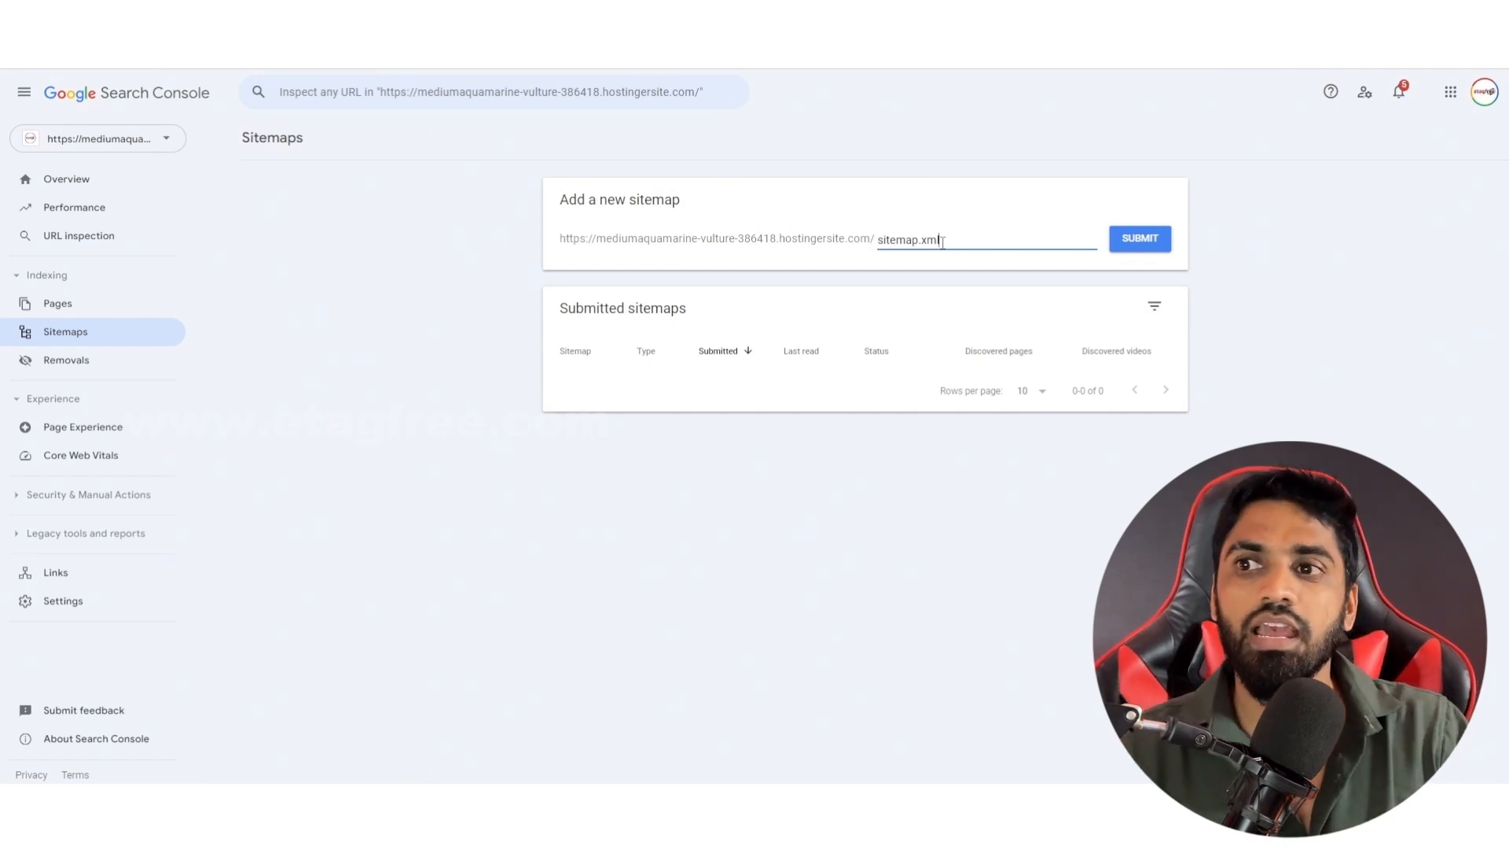
Step: Return to WordPress and copy the sitemap index file name from Rank Math's sitemap settings
left_click(244, 14)
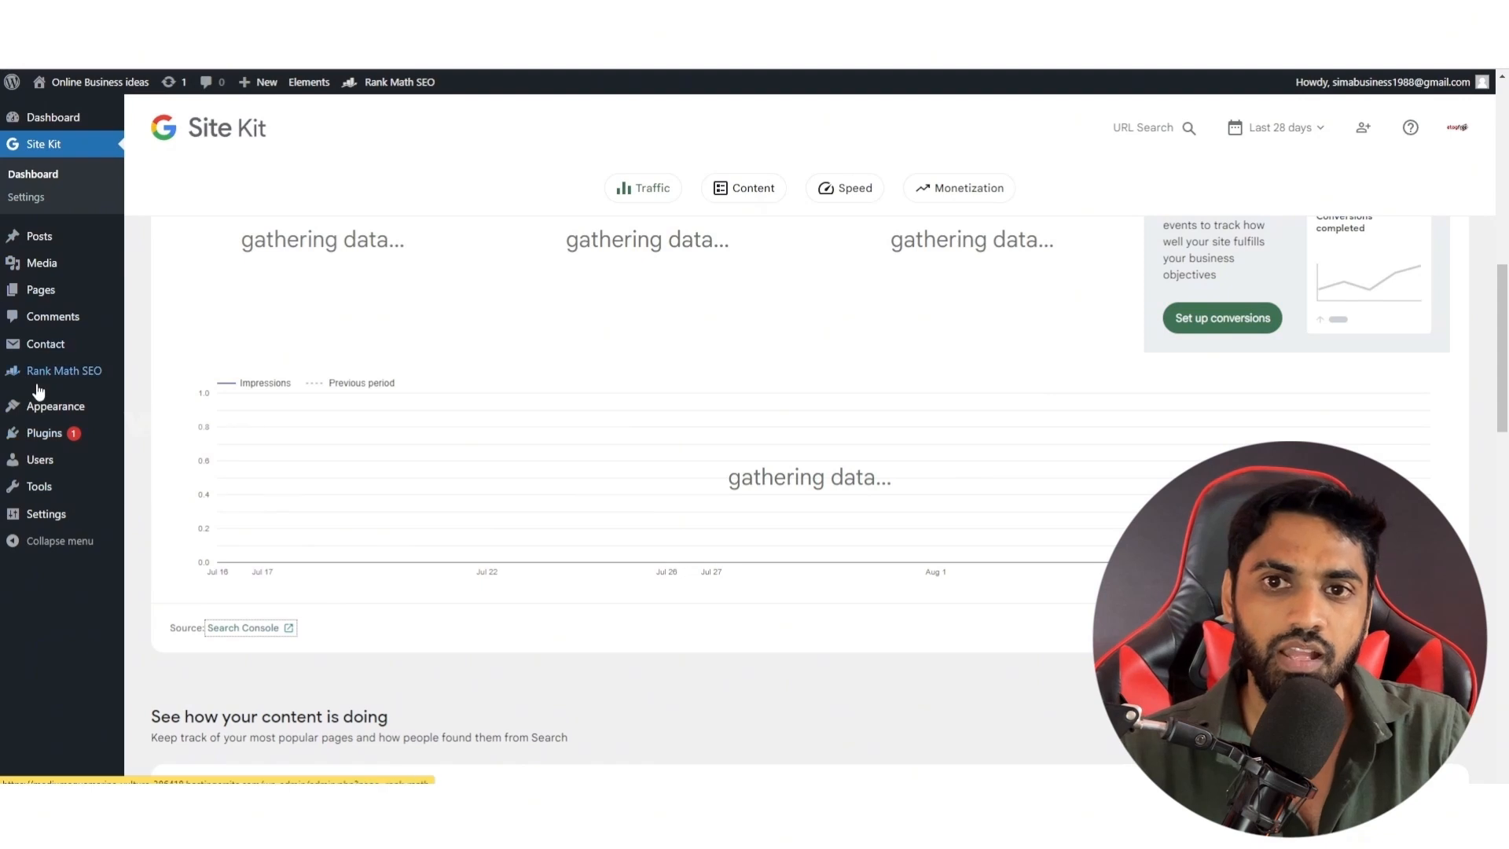
mouse_move(40, 387)
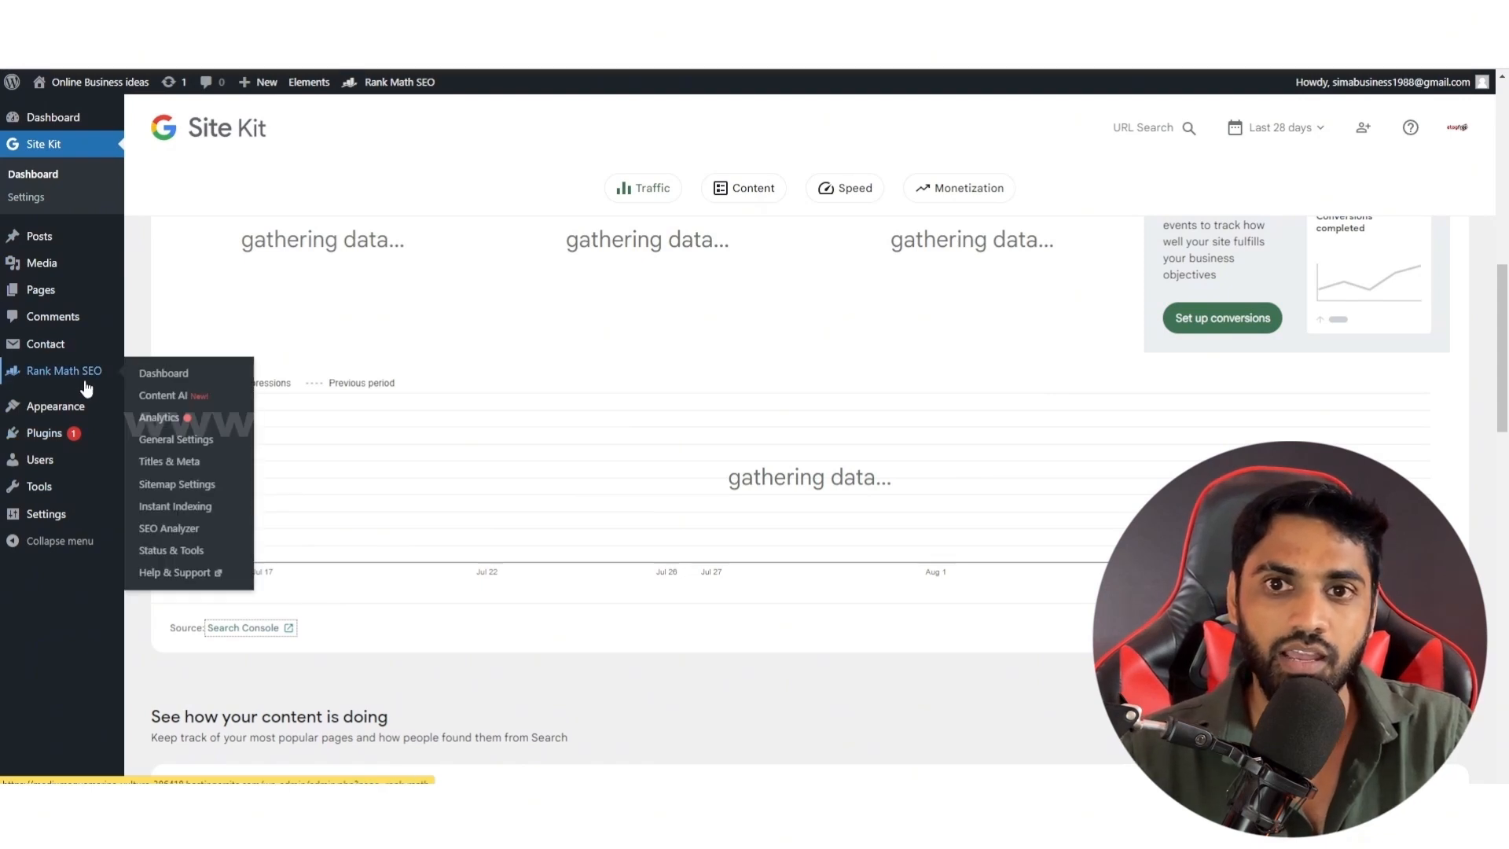
left_click(175, 485)
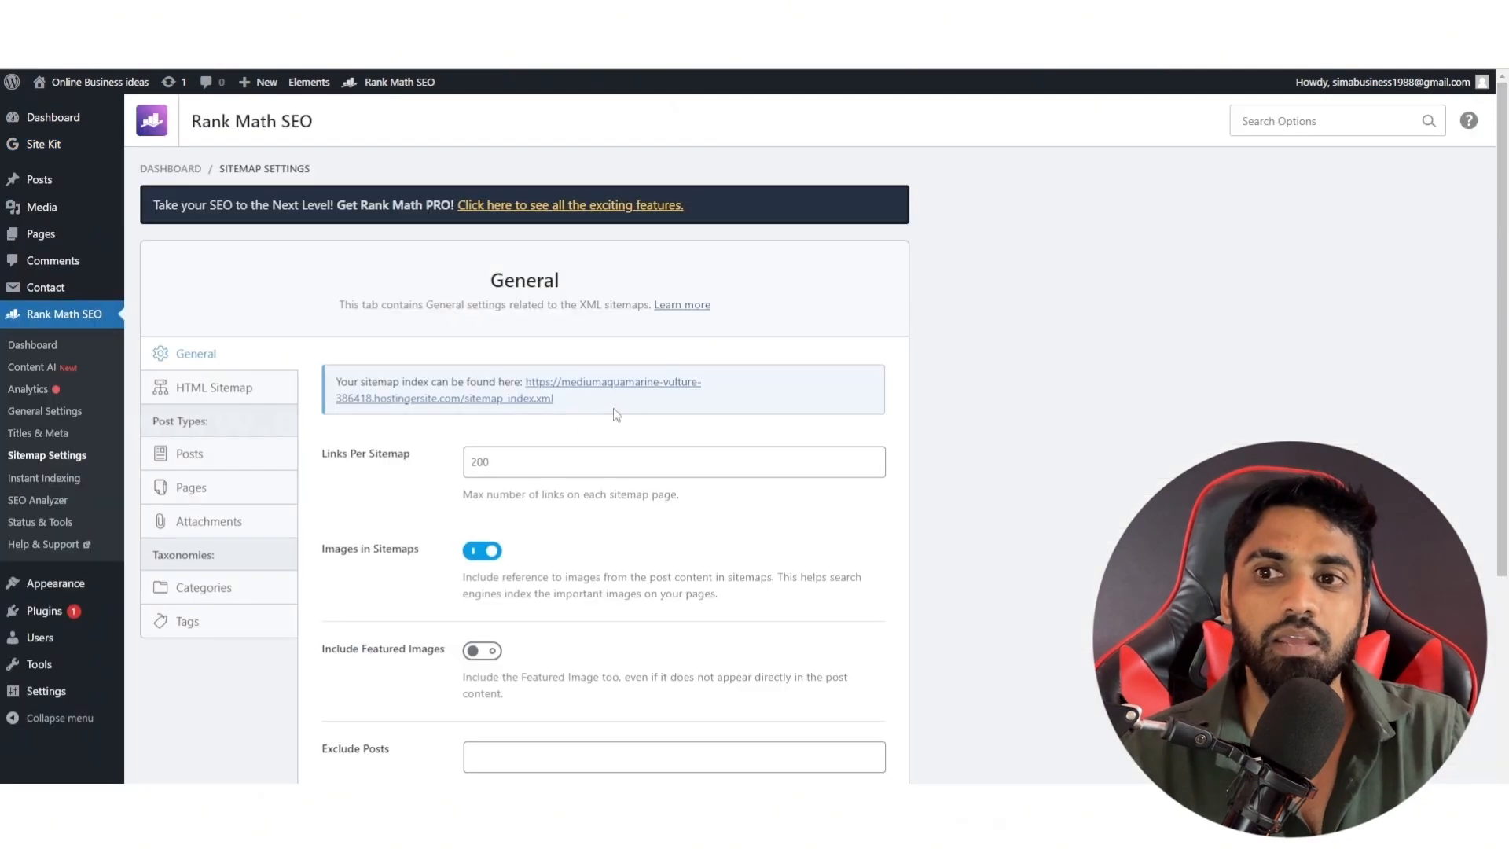
left_click_drag(573, 401, 478, 406)
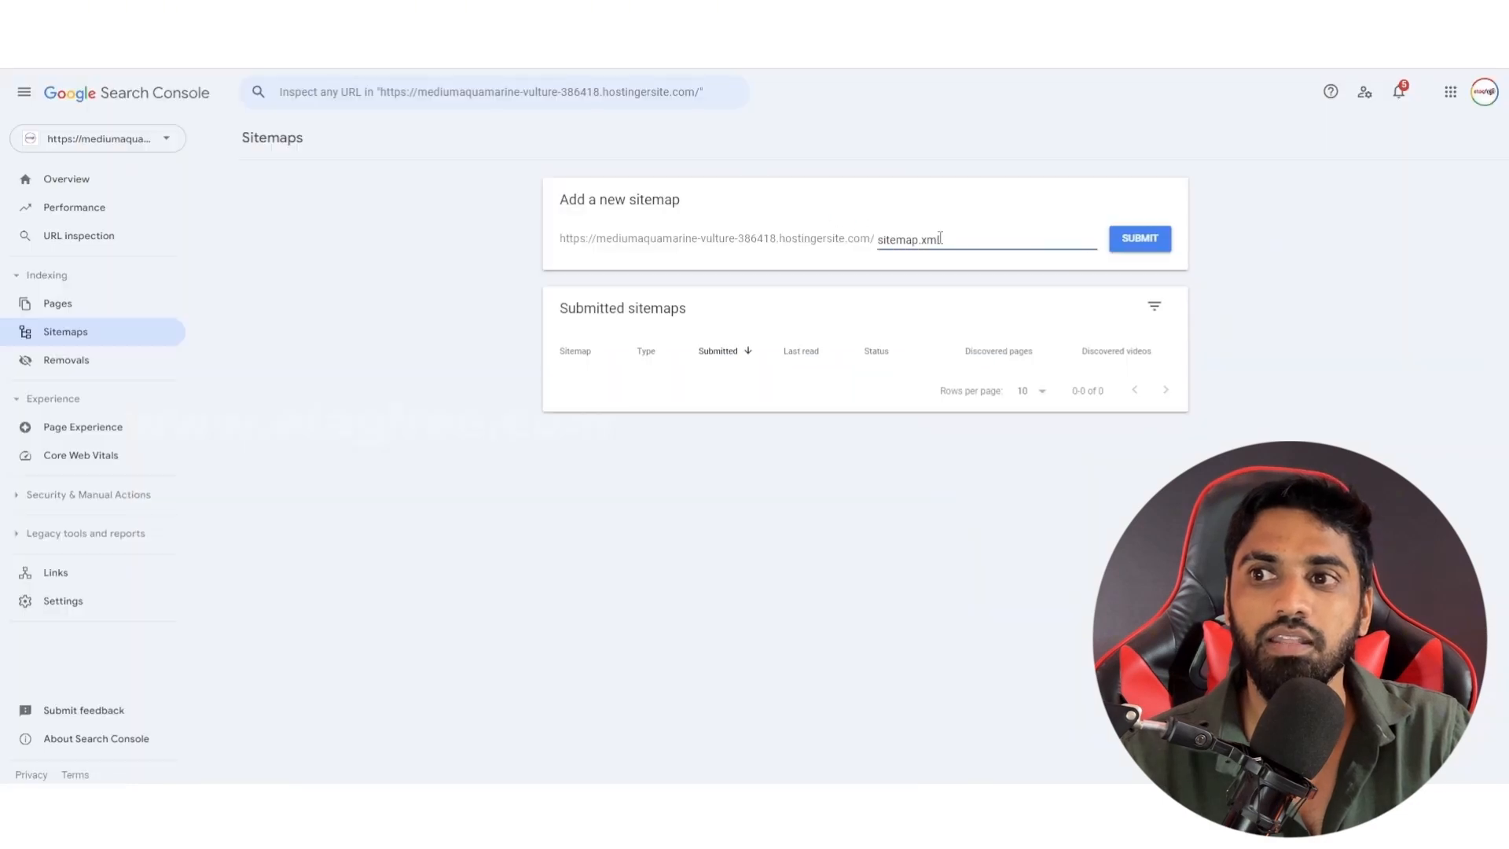
Step: Replace the sitemap address in Search Console with sitemap_index.xml and submit it
left_click_drag(940, 237, 830, 251)
type("sitemap_index.xml")
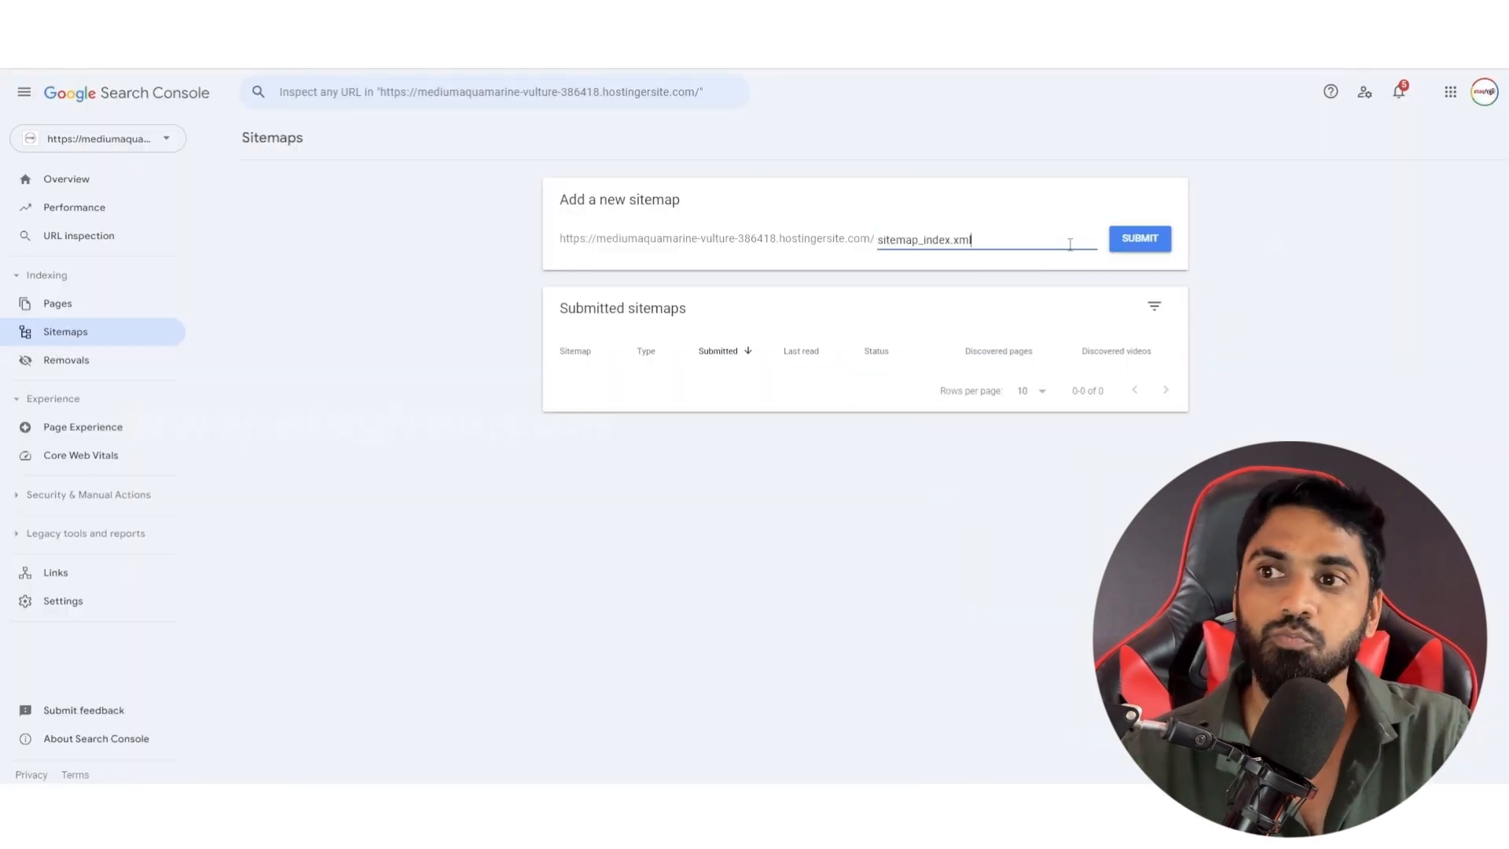
left_click(1136, 244)
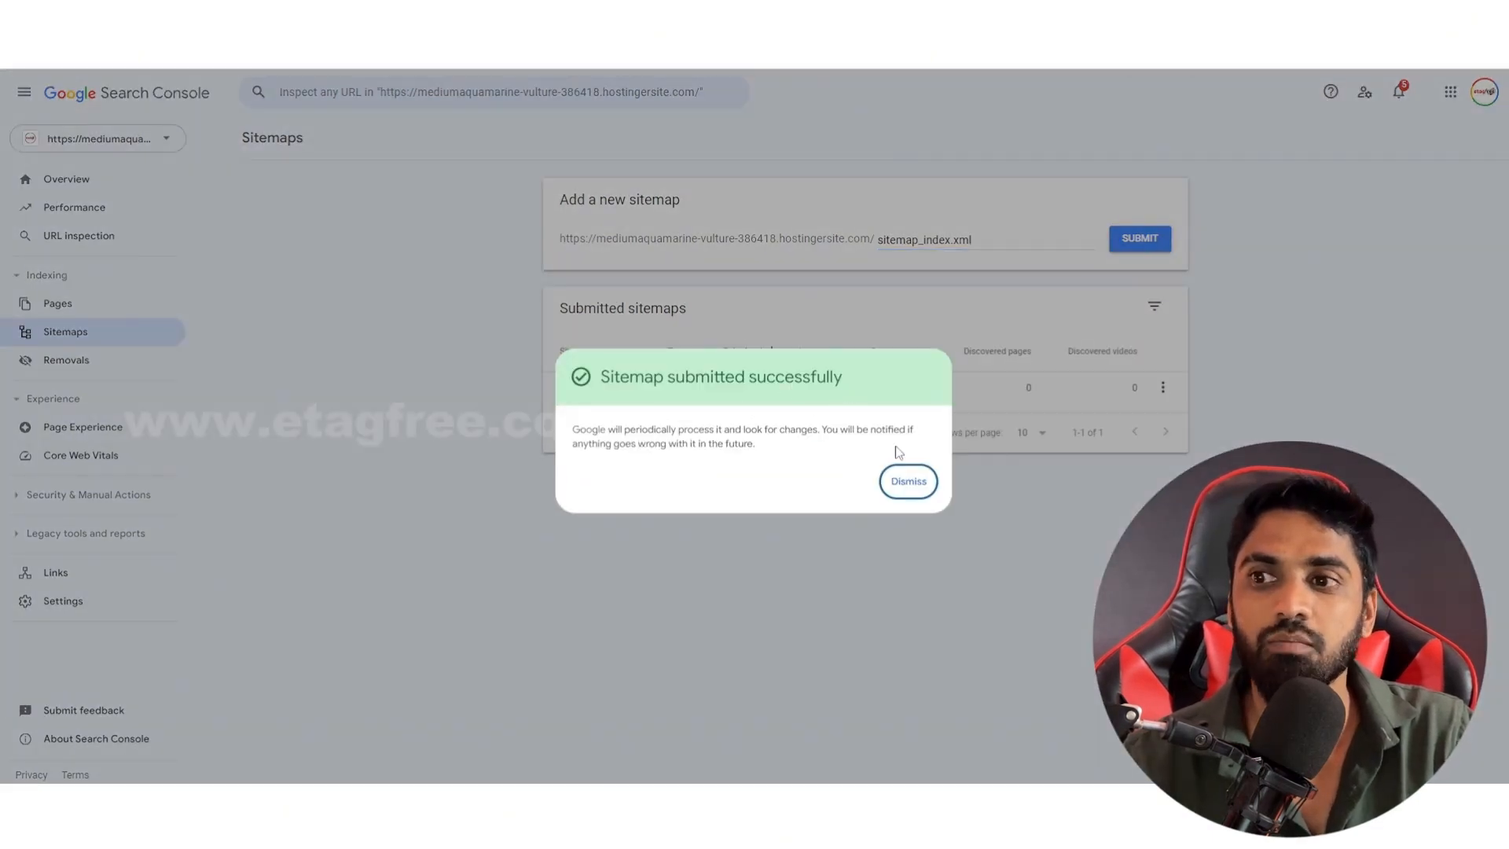
Step: Dismiss the sitemap submission message and return to WordPress to open the Site Kit dashboard
left_click(908, 481)
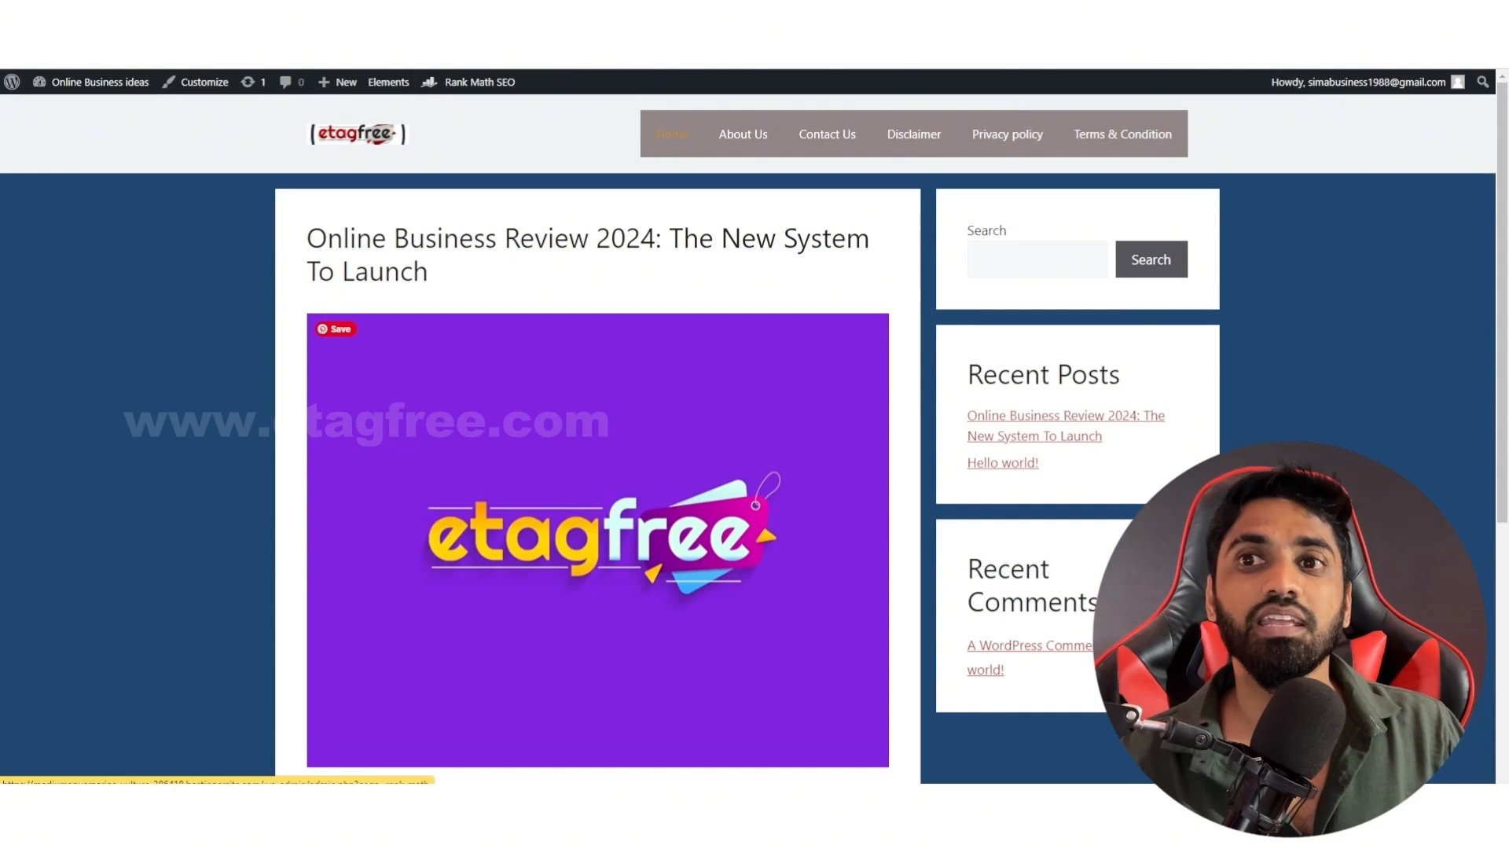
left_click(652, 478)
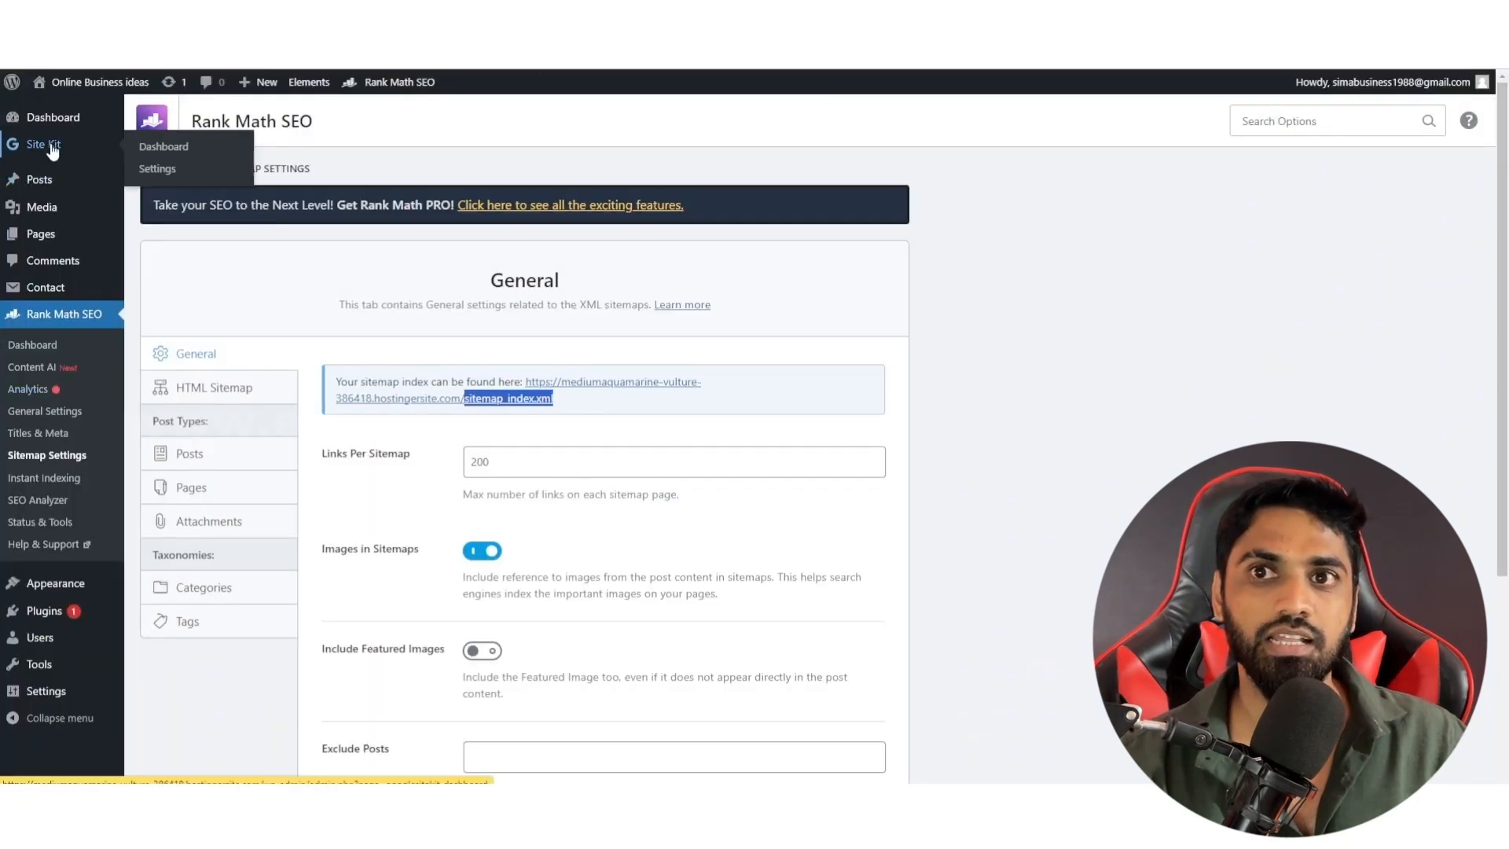
left_click(53, 150)
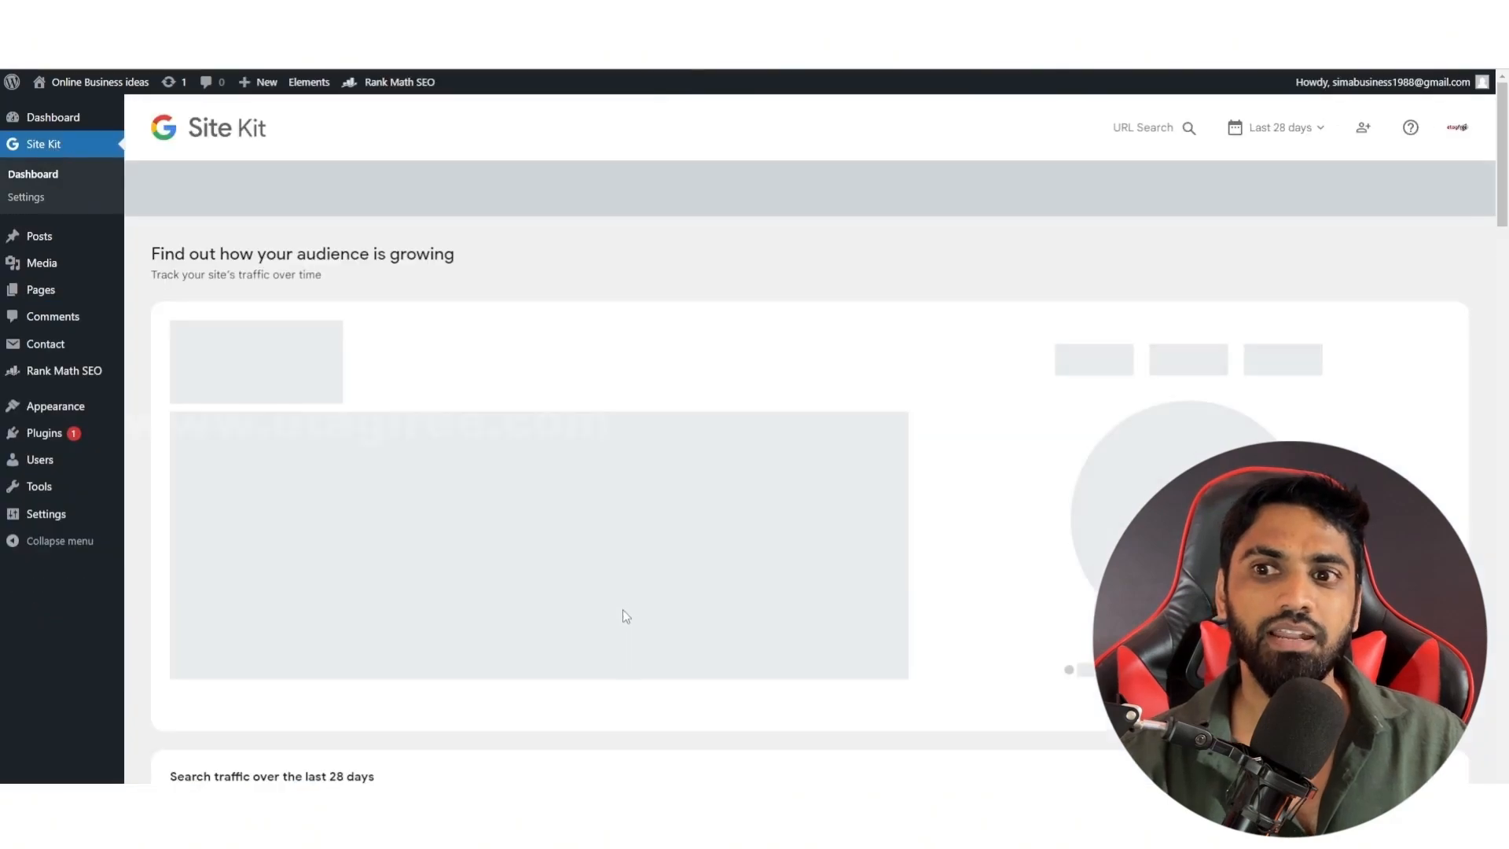
Step: Look through the Site Kit dashboard's visitor traffic, search traffic, top content and site speed sections
scroll(858, 568, "down", 3)
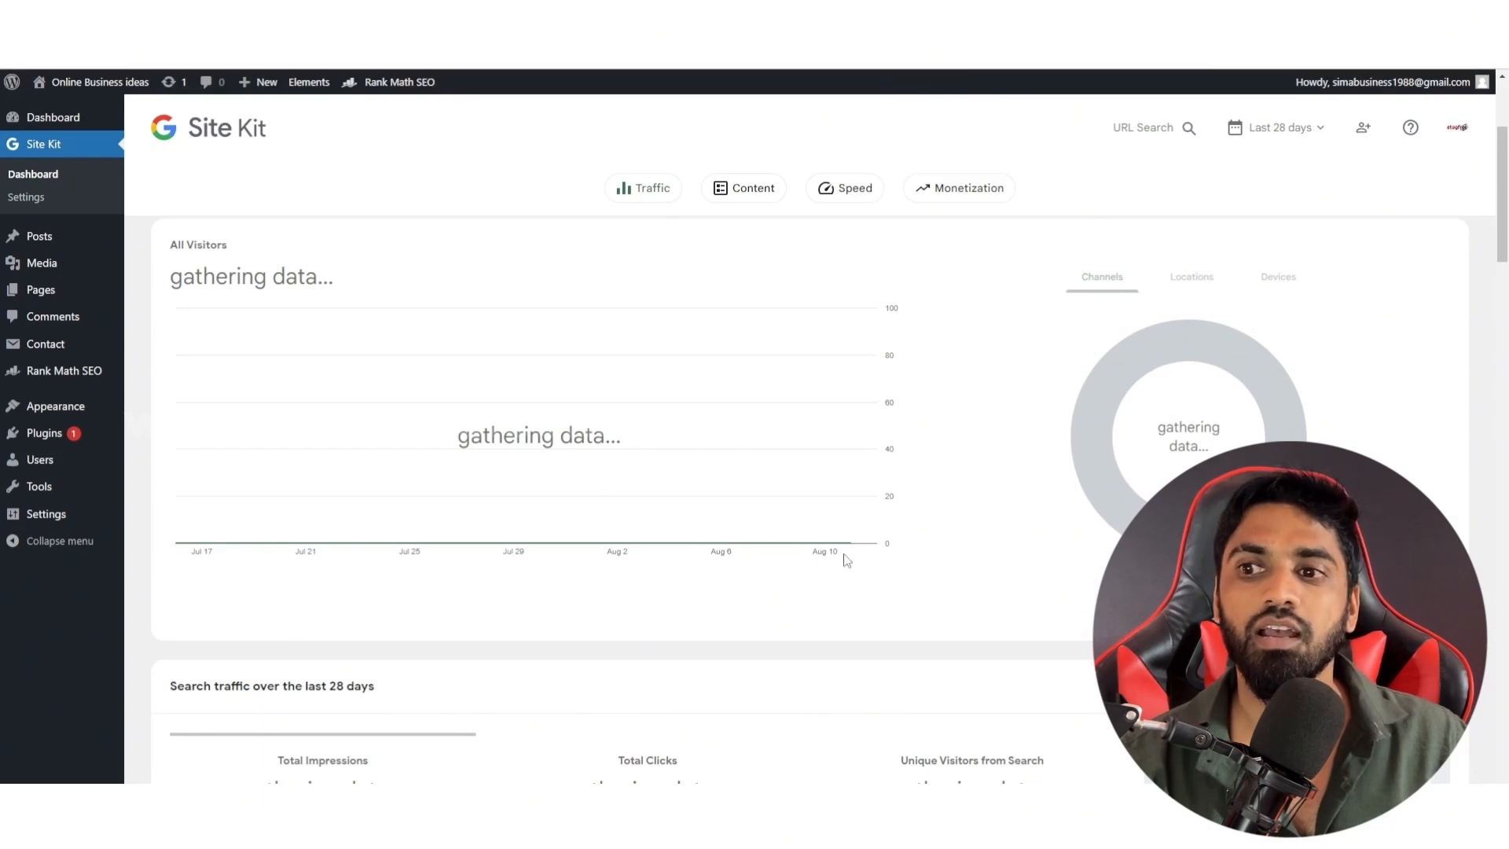
scroll(1151, 401, "down", 1)
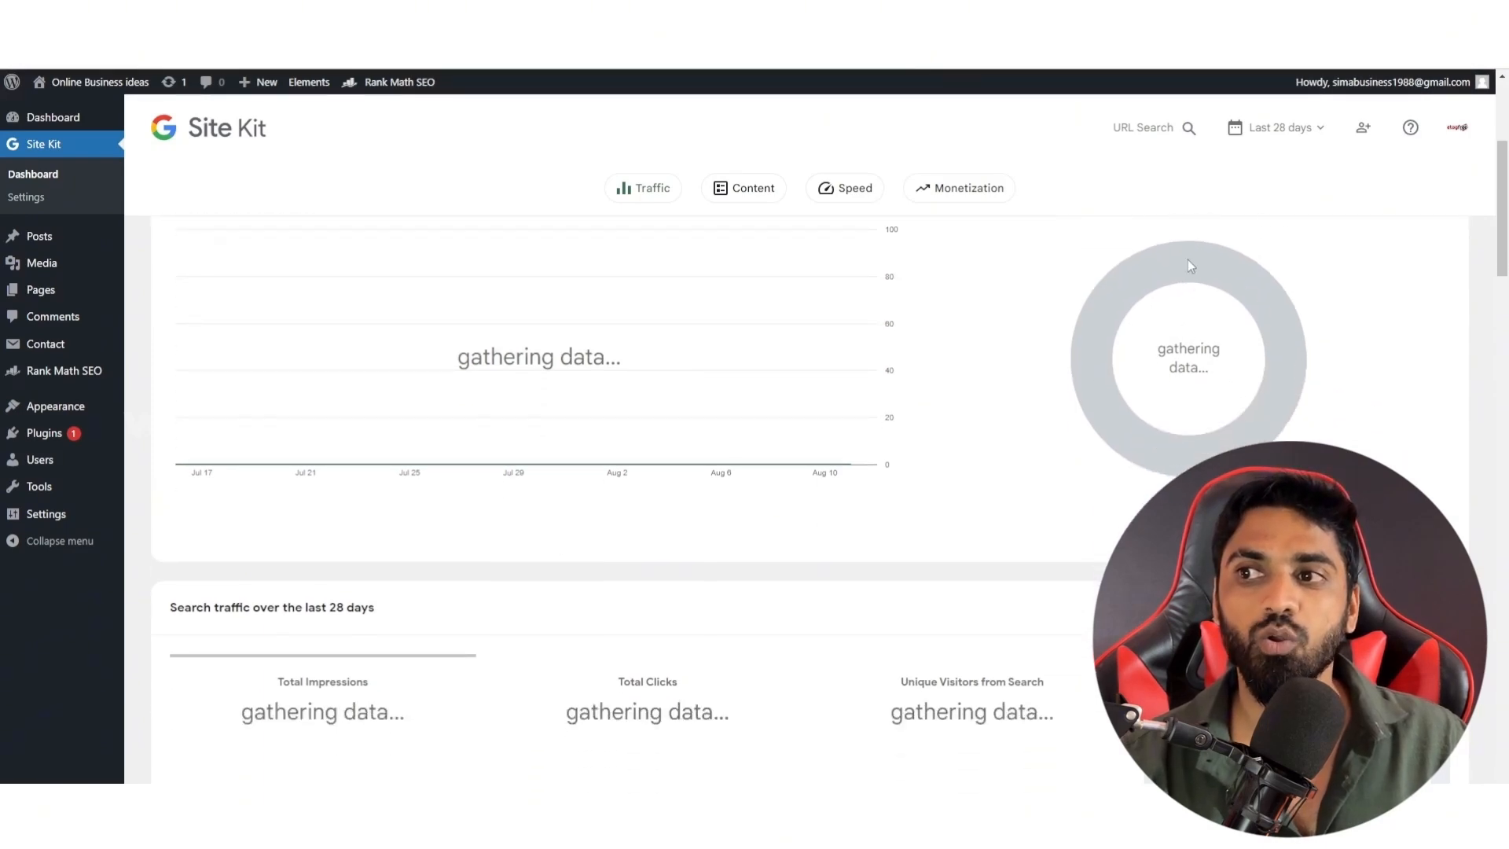
scroll(1187, 260, "up", 2)
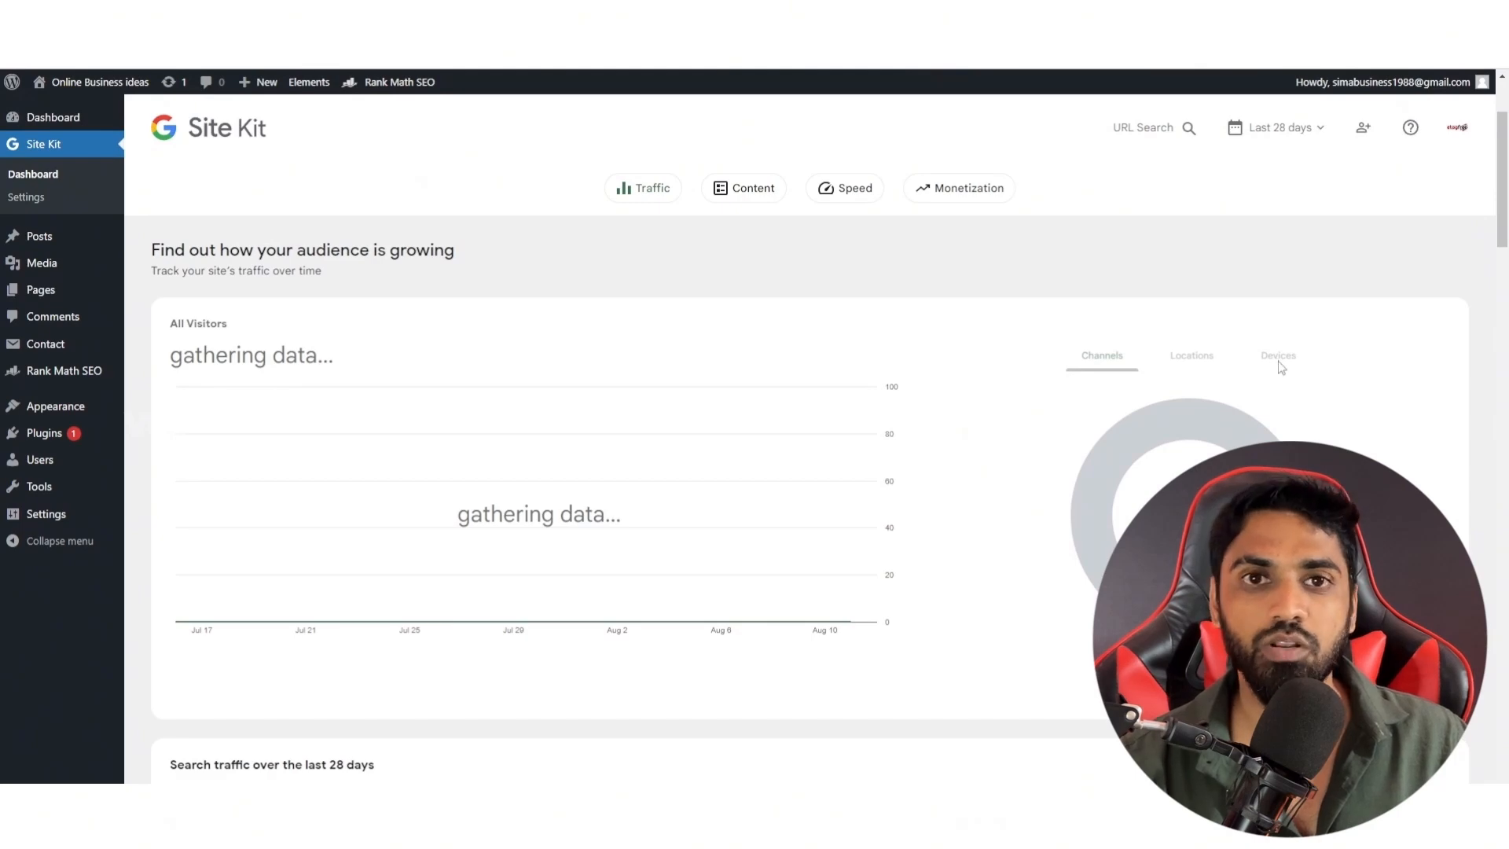
scroll(997, 532, "down", 3)
scroll(1022, 511, "up", 4)
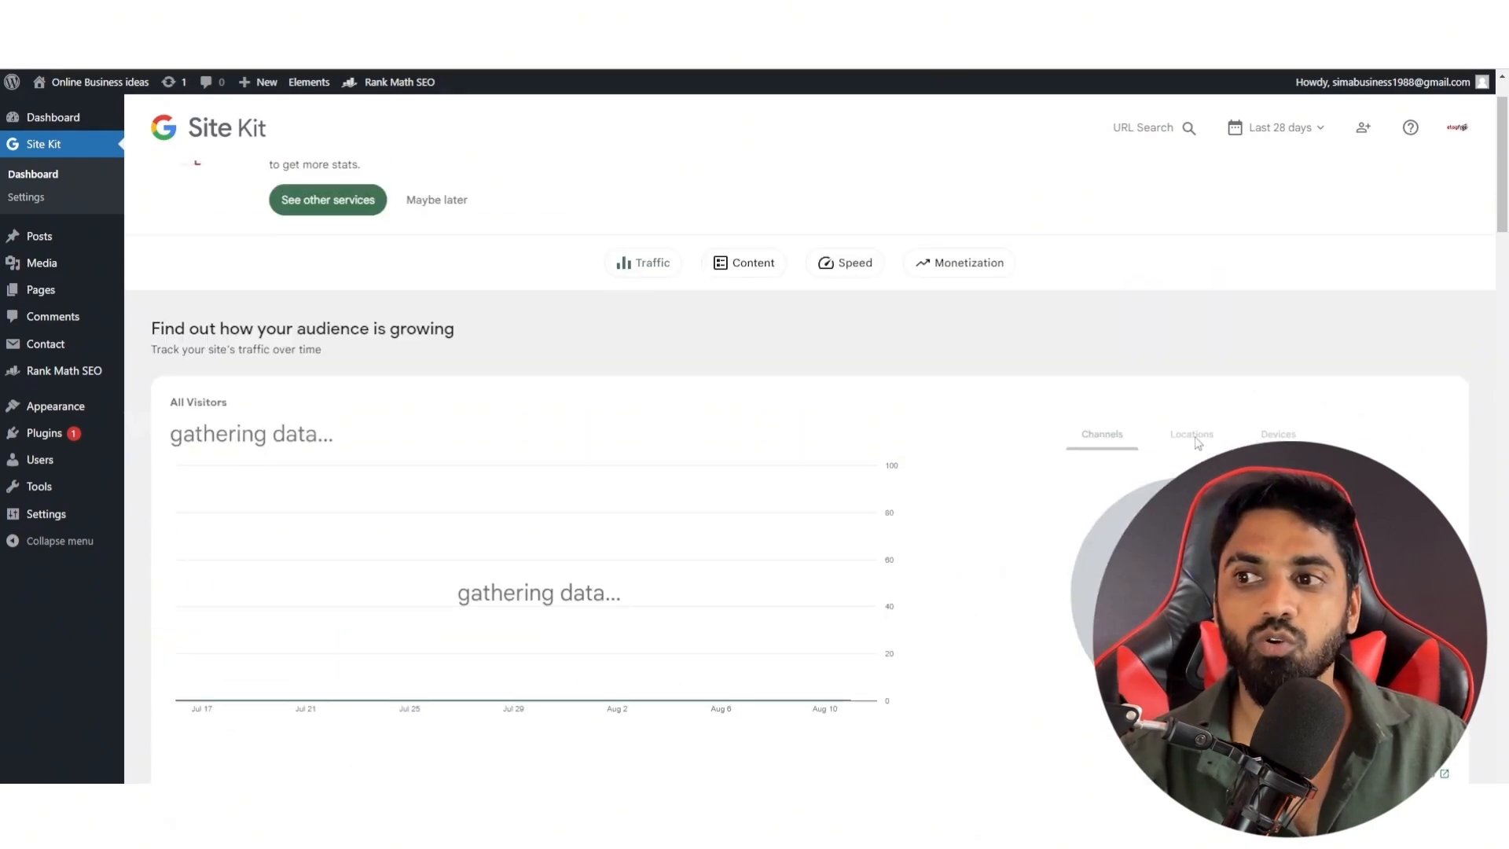
scroll(861, 535, "down", 12)
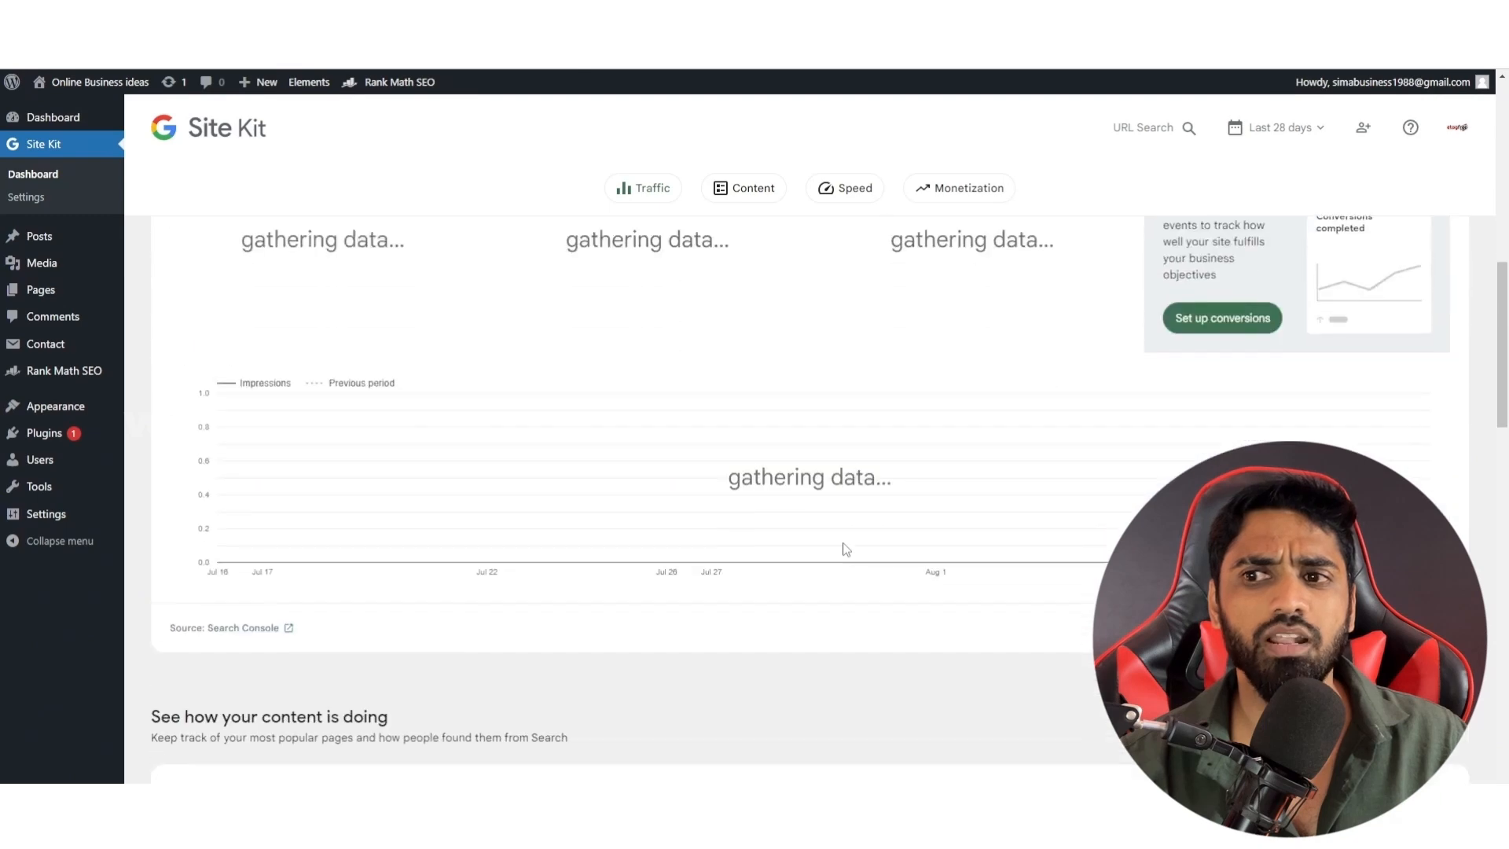
scroll(844, 552, "down", 5)
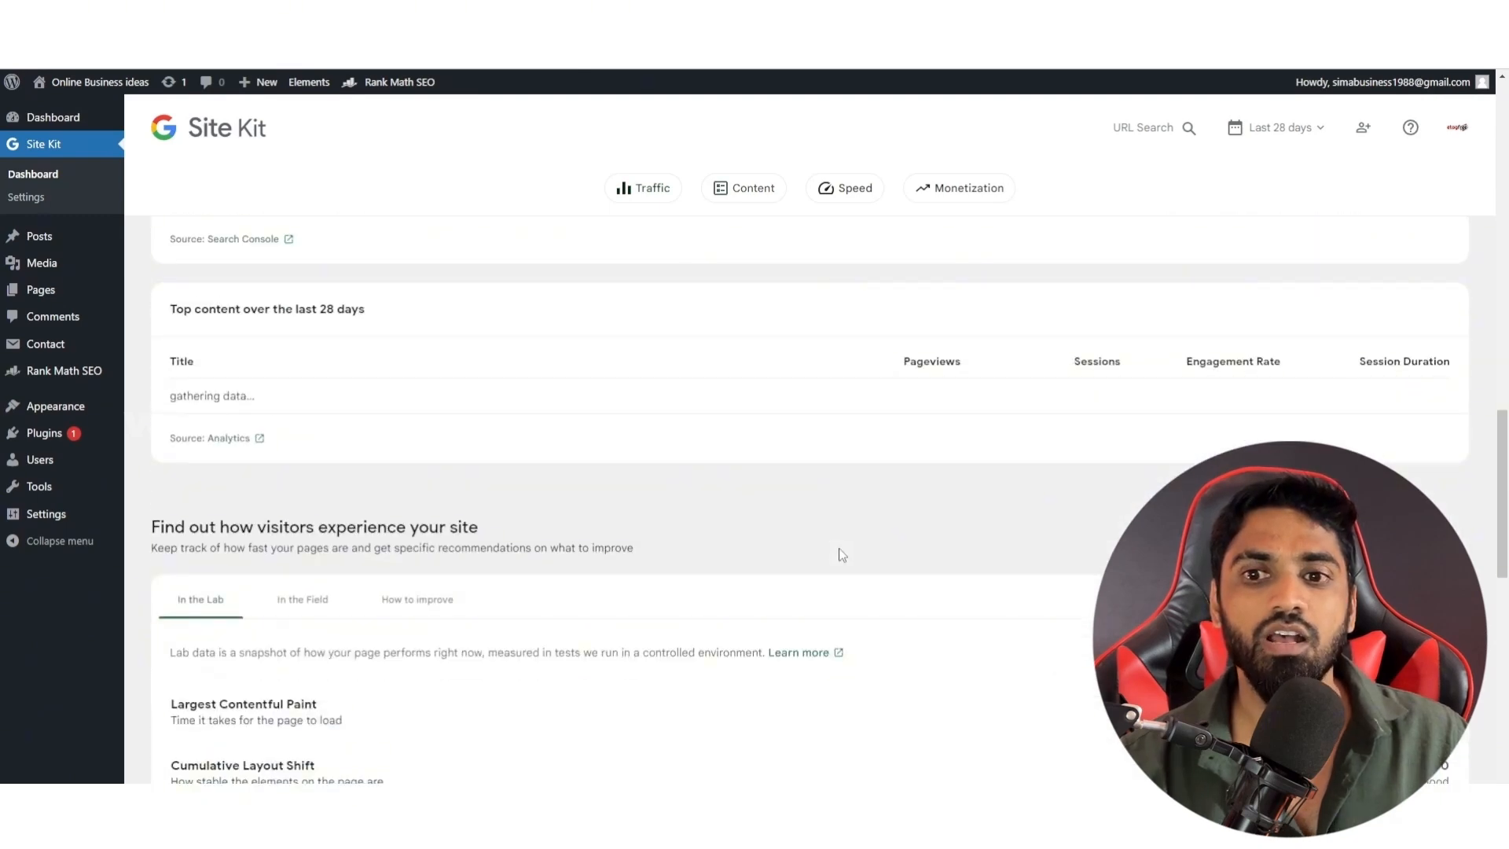
scroll(842, 554, "down", 4)
scroll(841, 555, "up", 3)
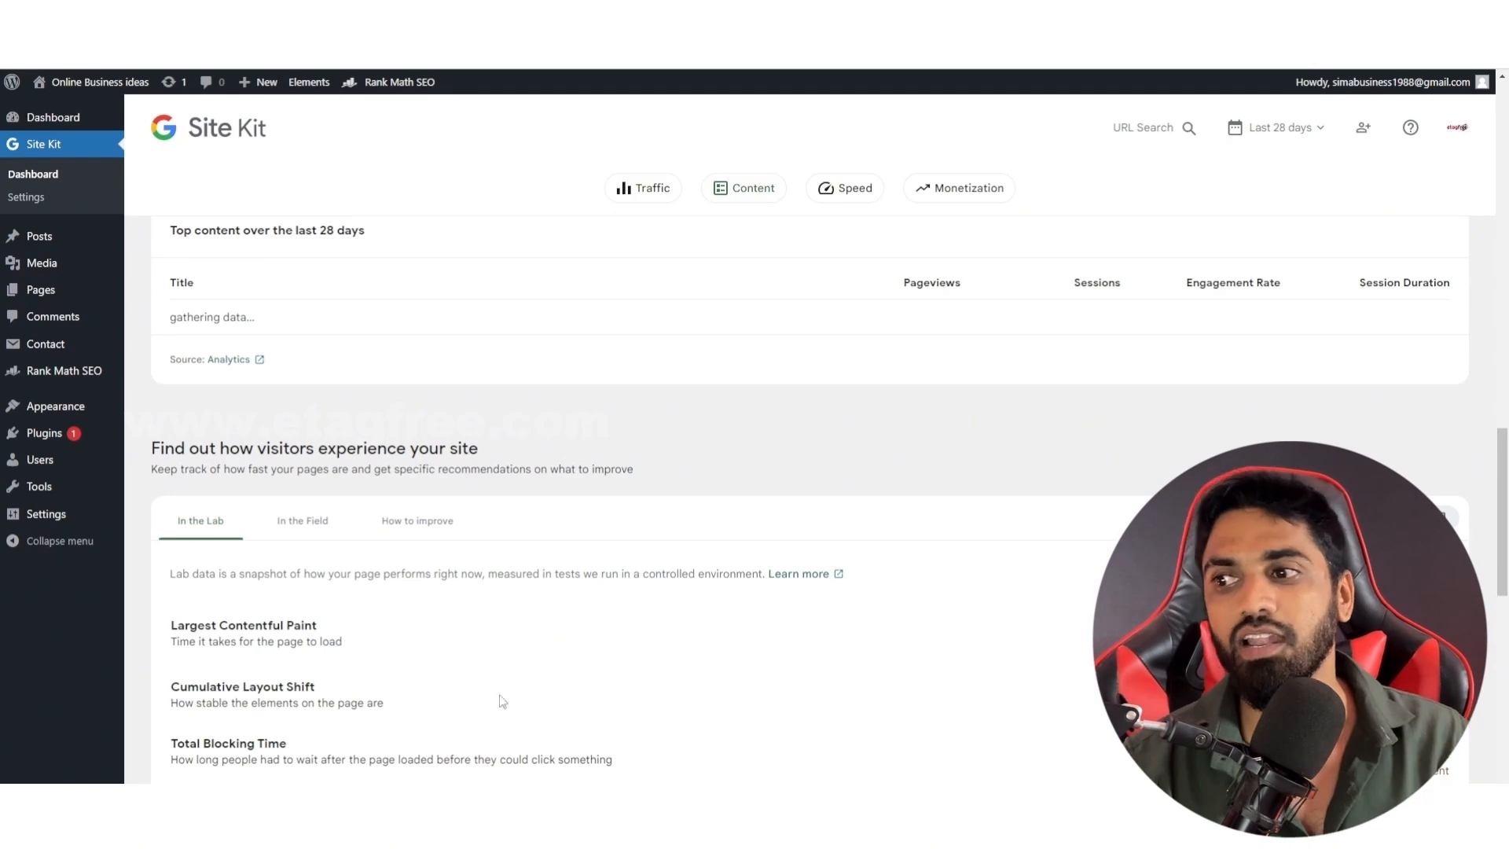
scroll(365, 684, "up", 8)
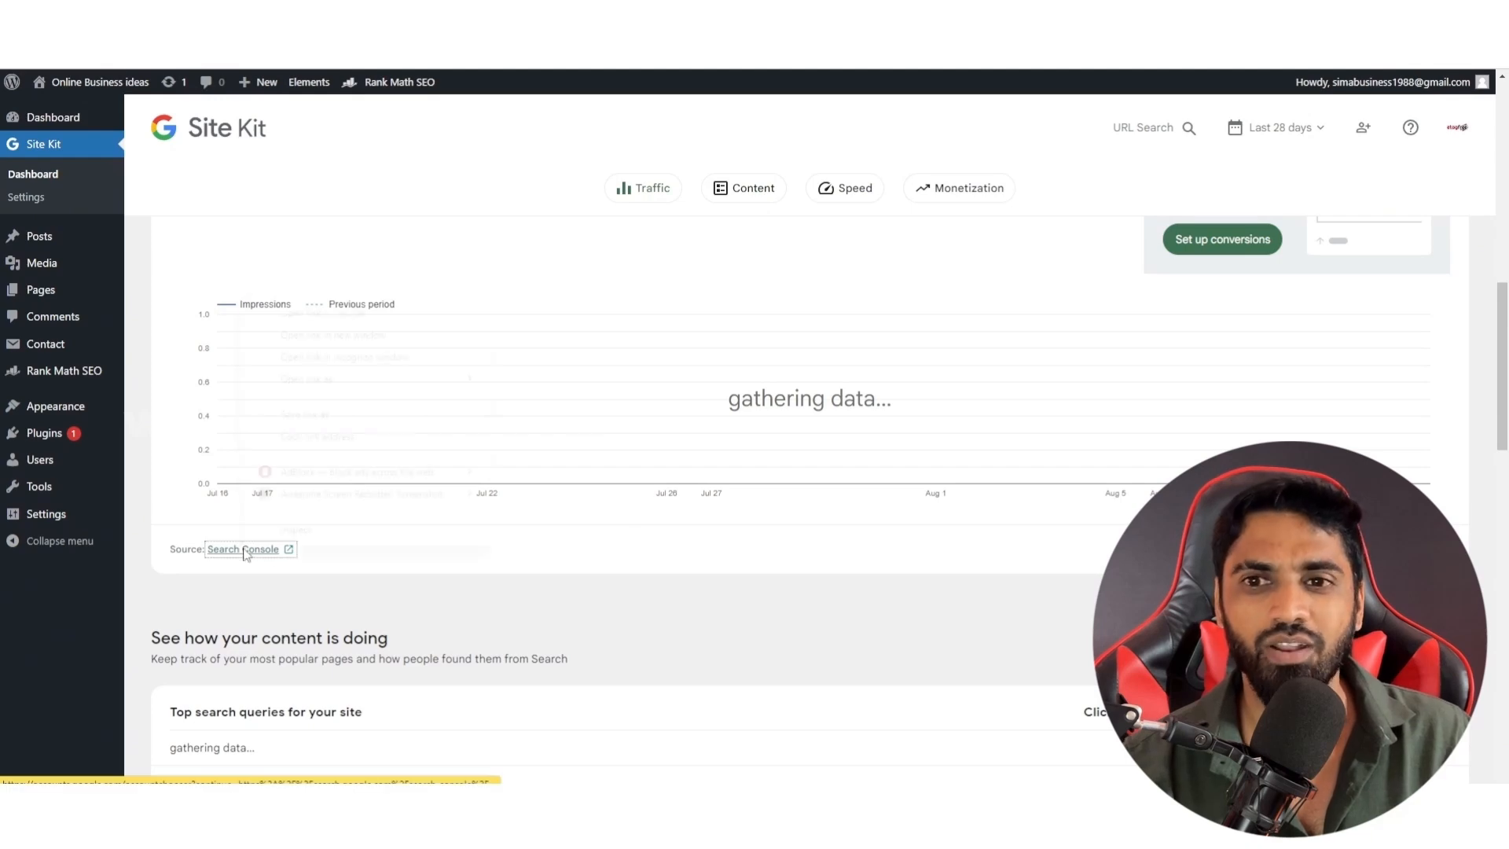
Step: Open the search traffic section's Search Console source in a new tab and examine the site's performance report
right_click(245, 550)
left_click(317, 318)
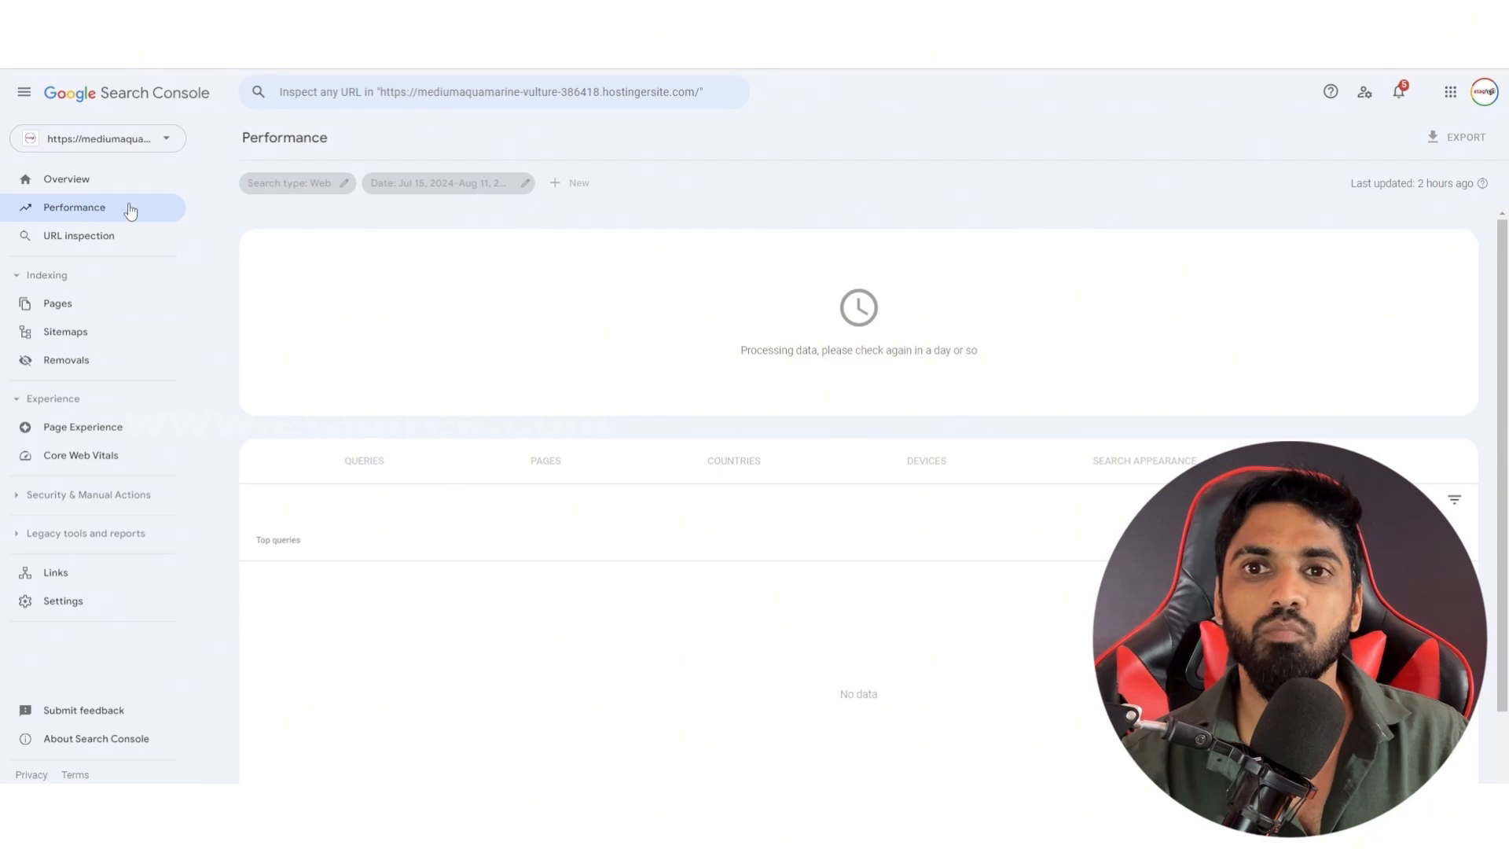
left_click_drag(741, 358, 993, 359)
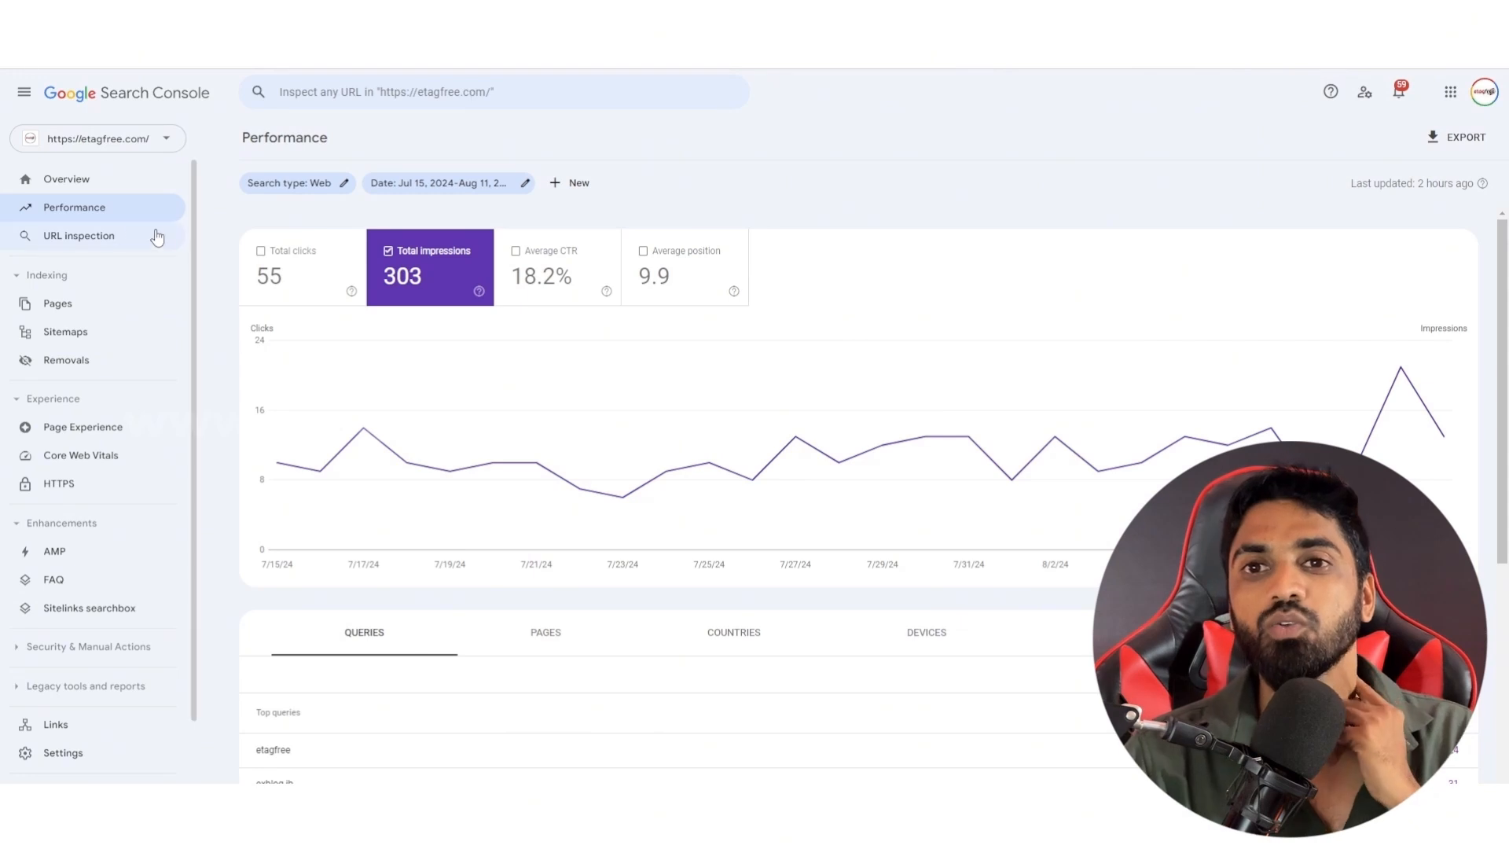
Step: Filter the etagfree.com performance report to the last 7 days, and apply another date range for comparison
left_click(516, 184)
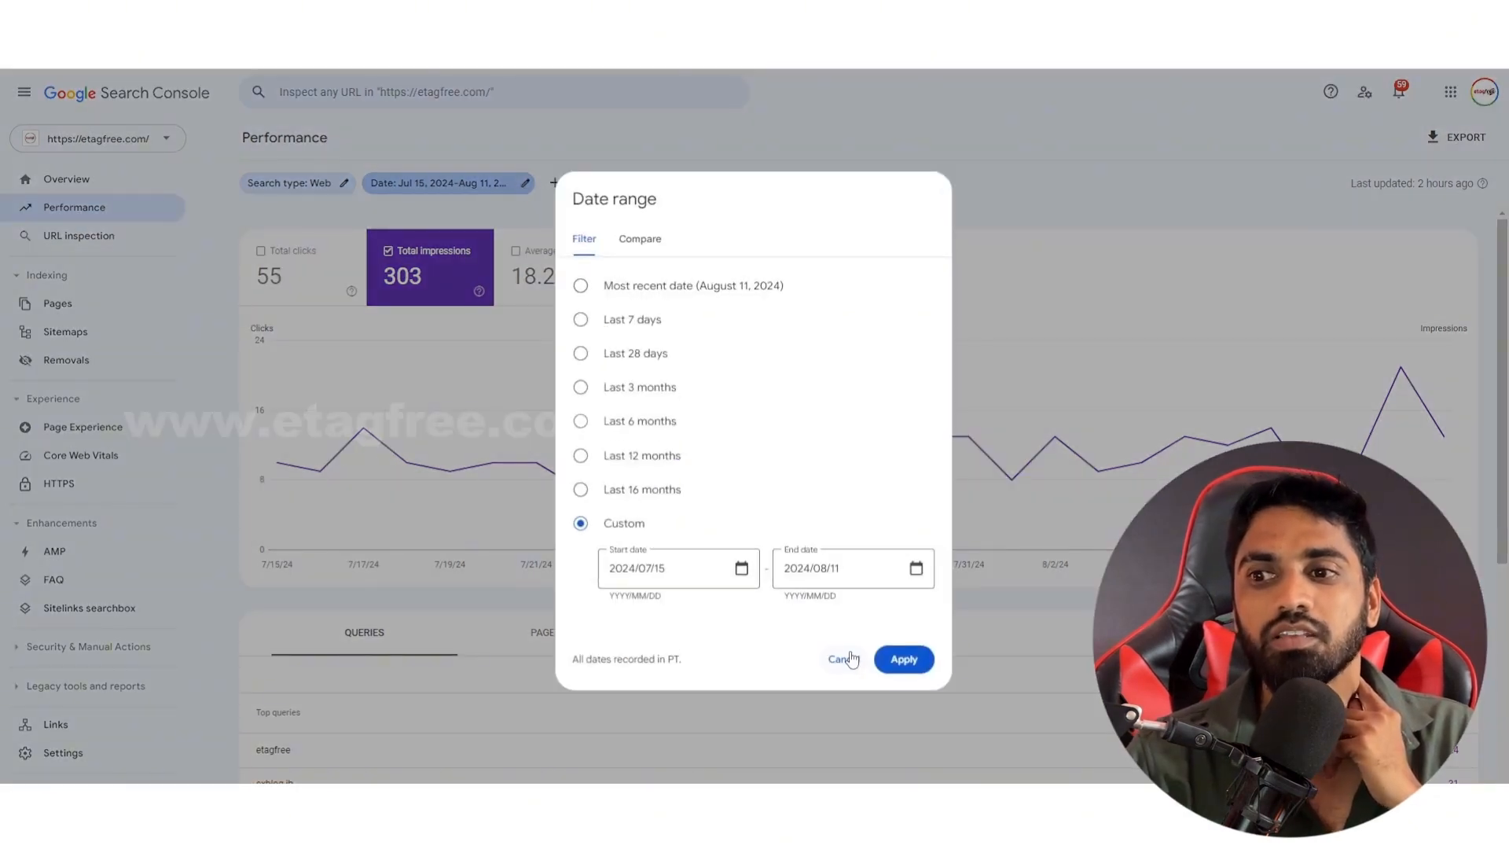
left_click(903, 660)
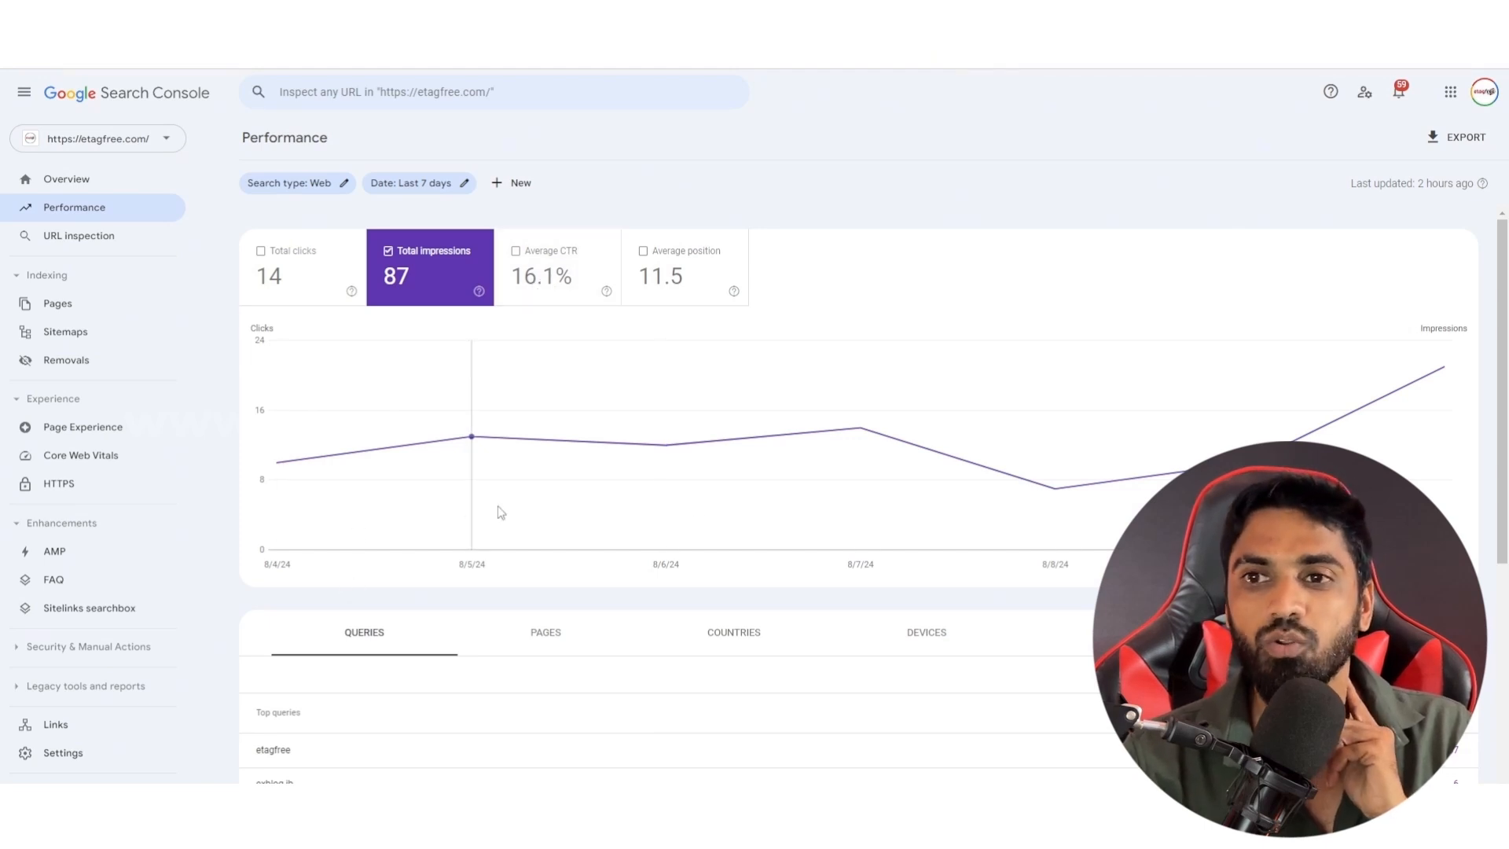
left_click(444, 185)
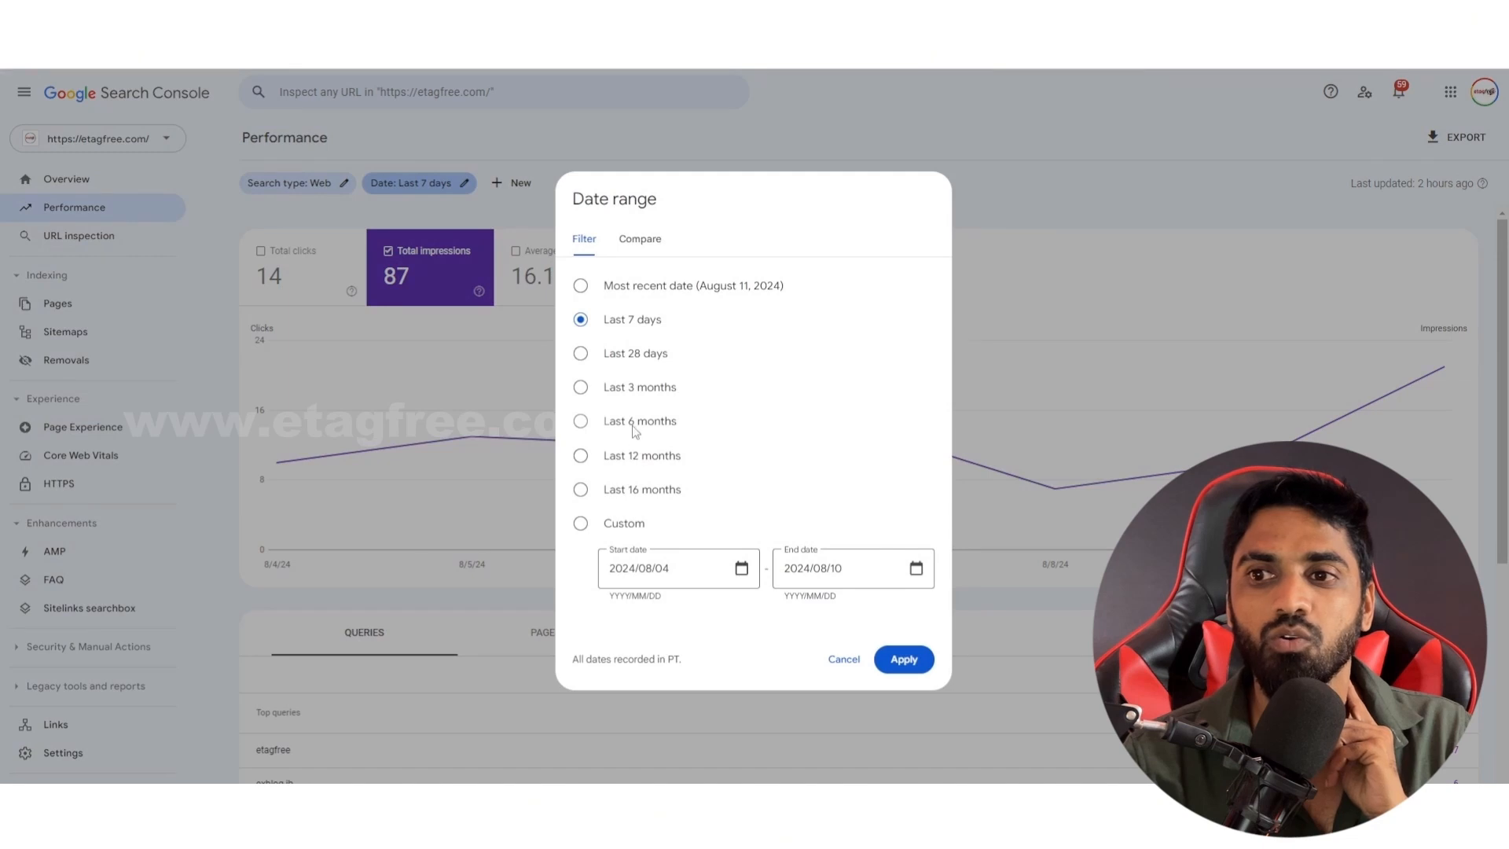
left_click(902, 661)
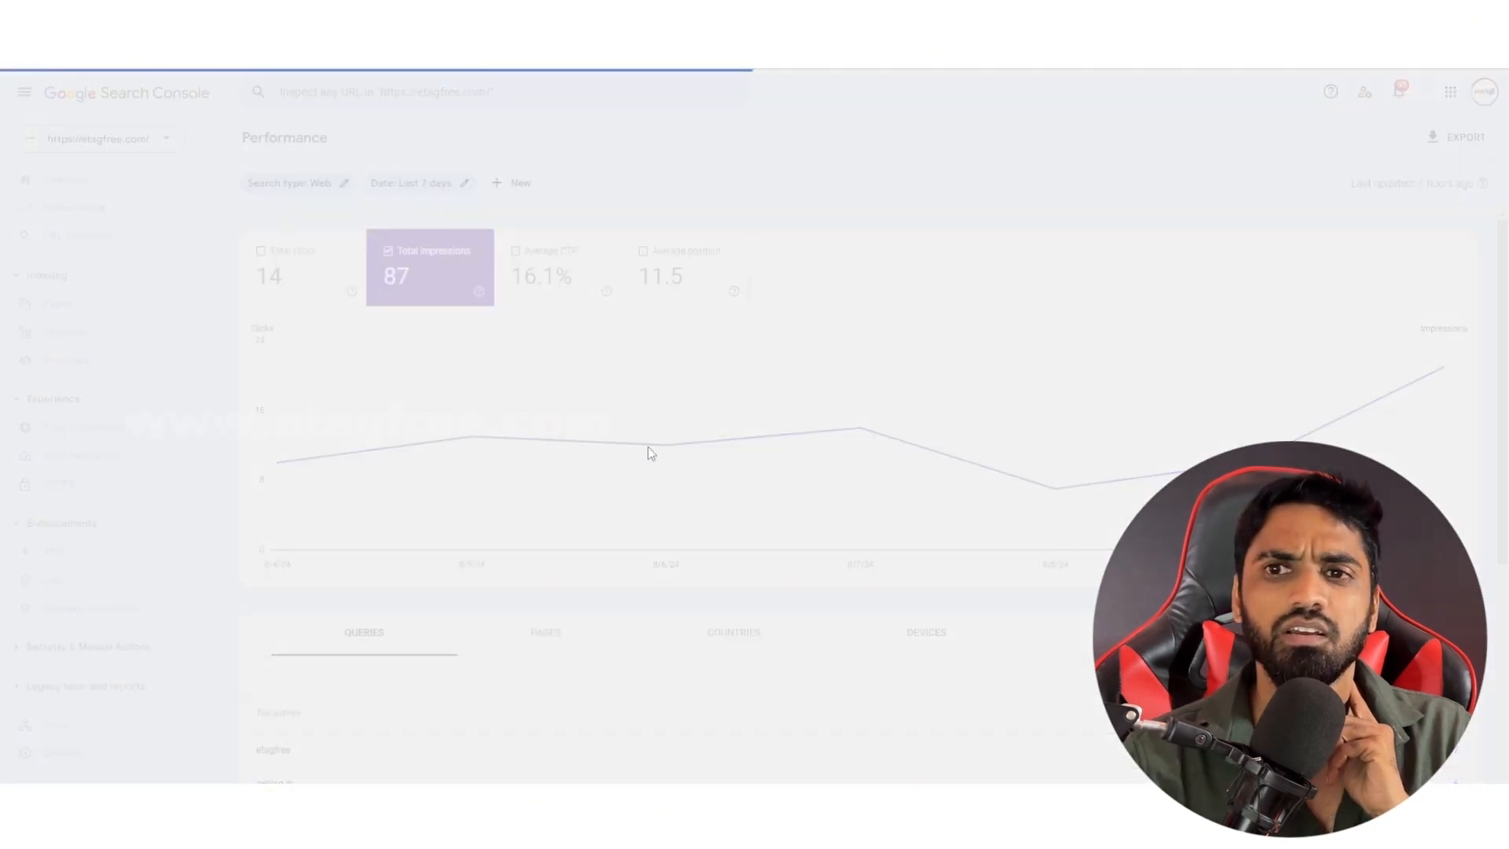